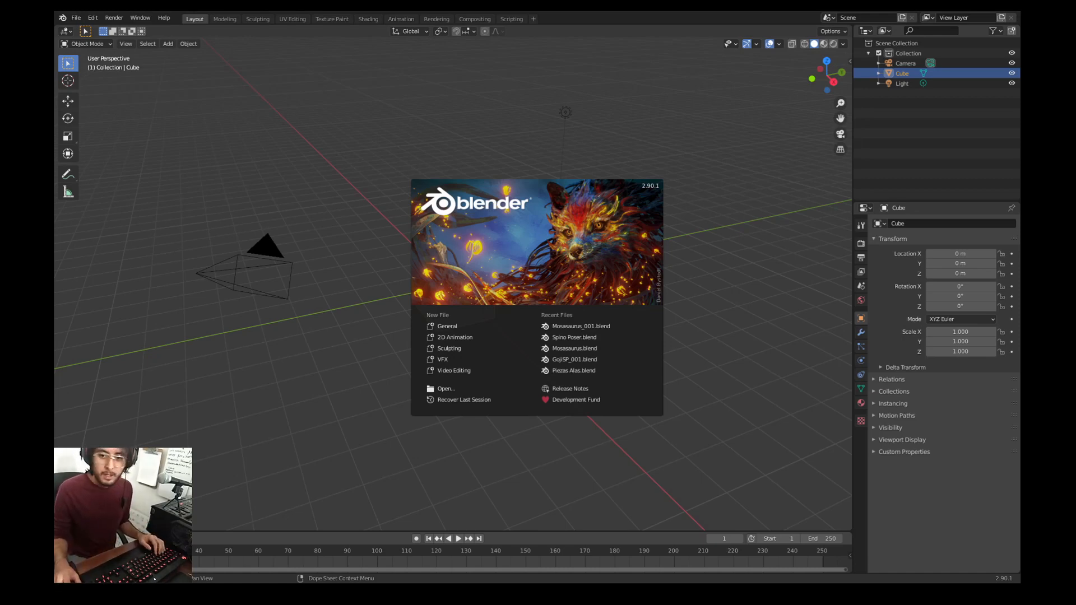
Step: Dismiss the splash screen and delete all default scene objects, the cube, camera and light
key("Escape")
key("KP_3")
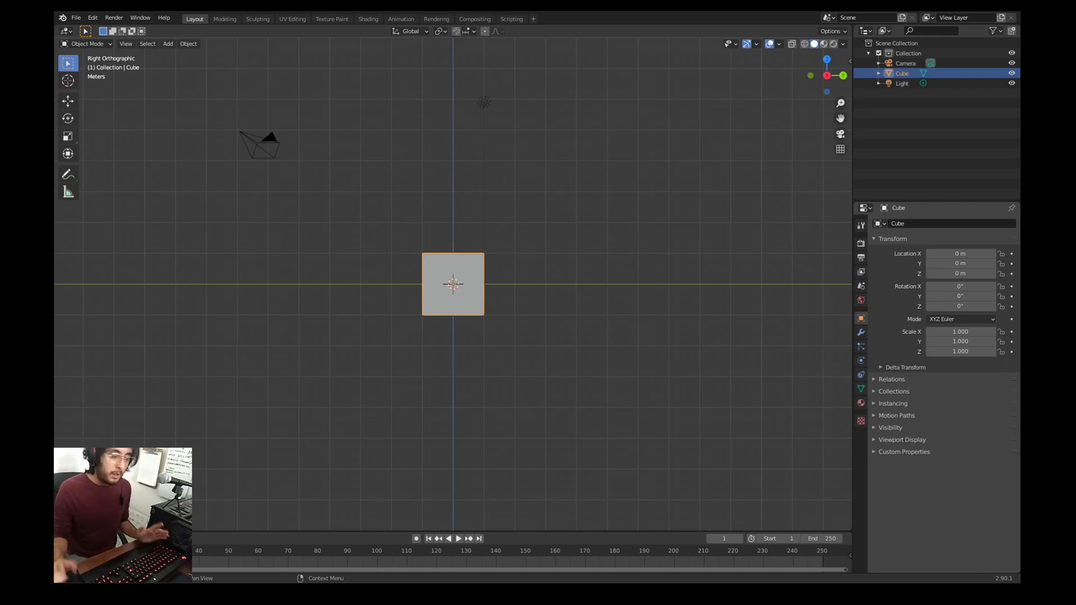
middle_click_drag(468, 343, 530, 351)
left_click(517, 396)
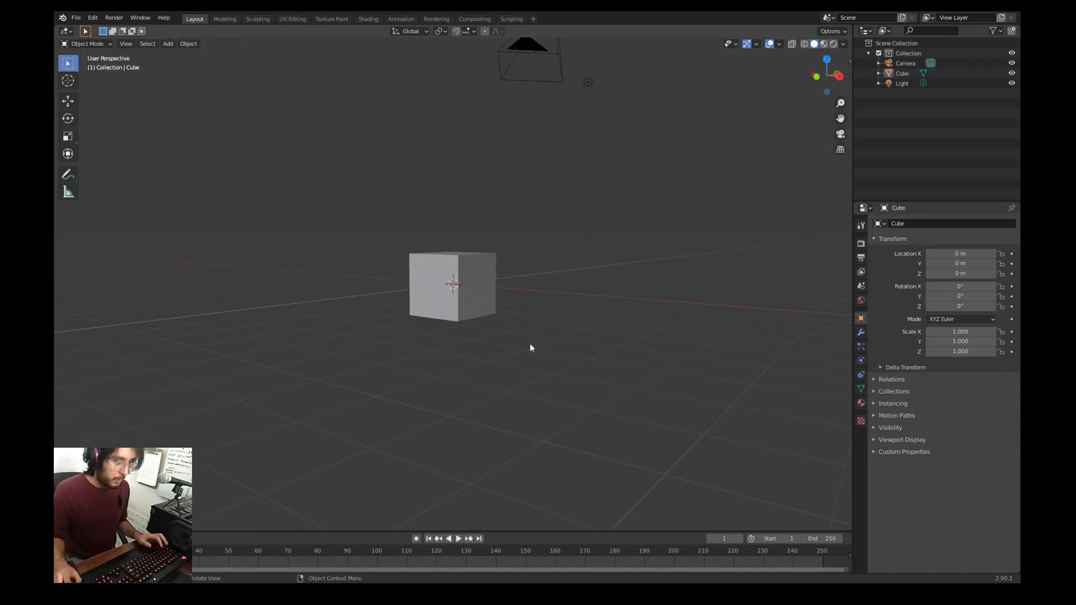
key("a")
key("Delete")
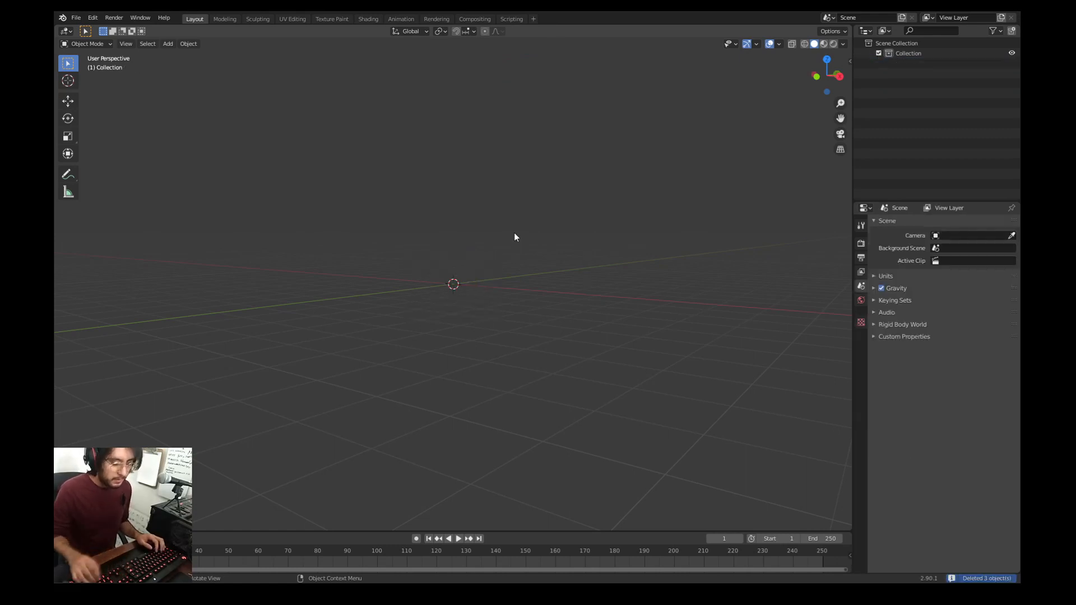
Step: Switch to the right orthographic view and enable the Screencast Keys display in the viewport
key("KP_3")
key("m")
key("Escape")
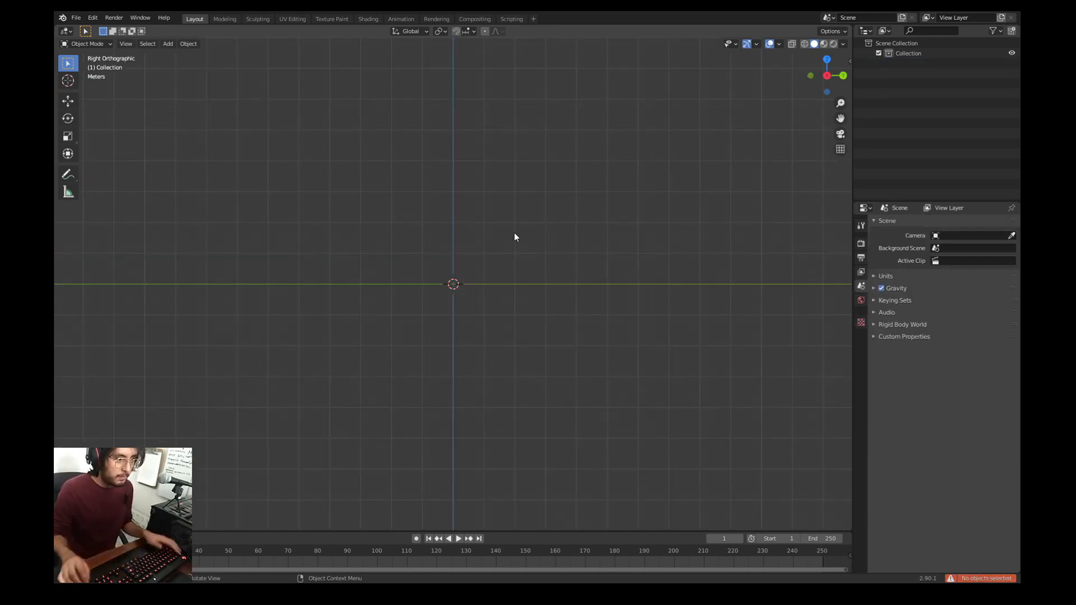
key("n")
left_click(844, 168)
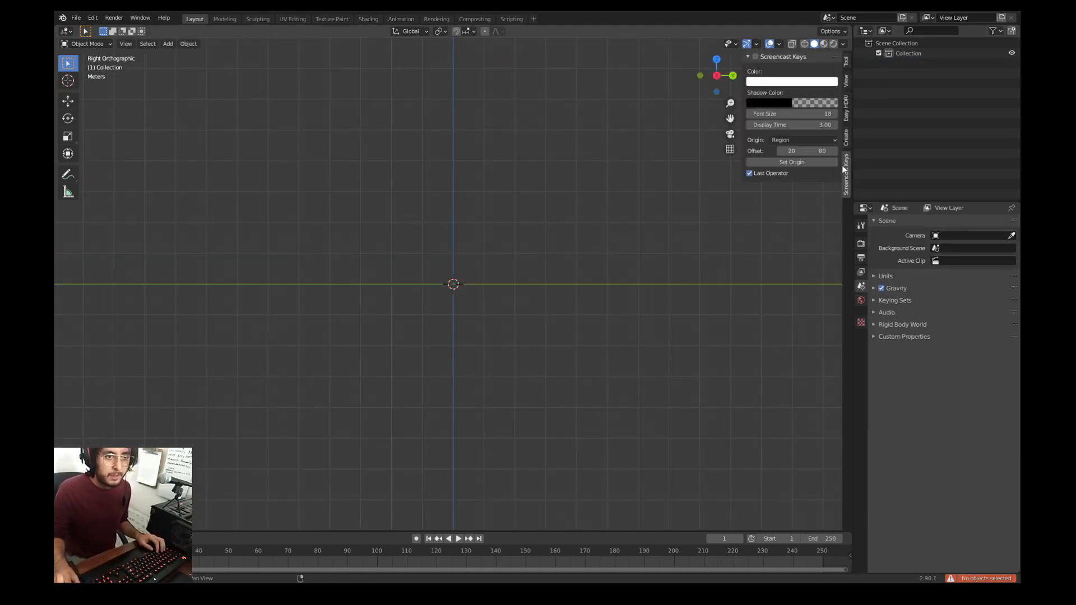
left_click(748, 57)
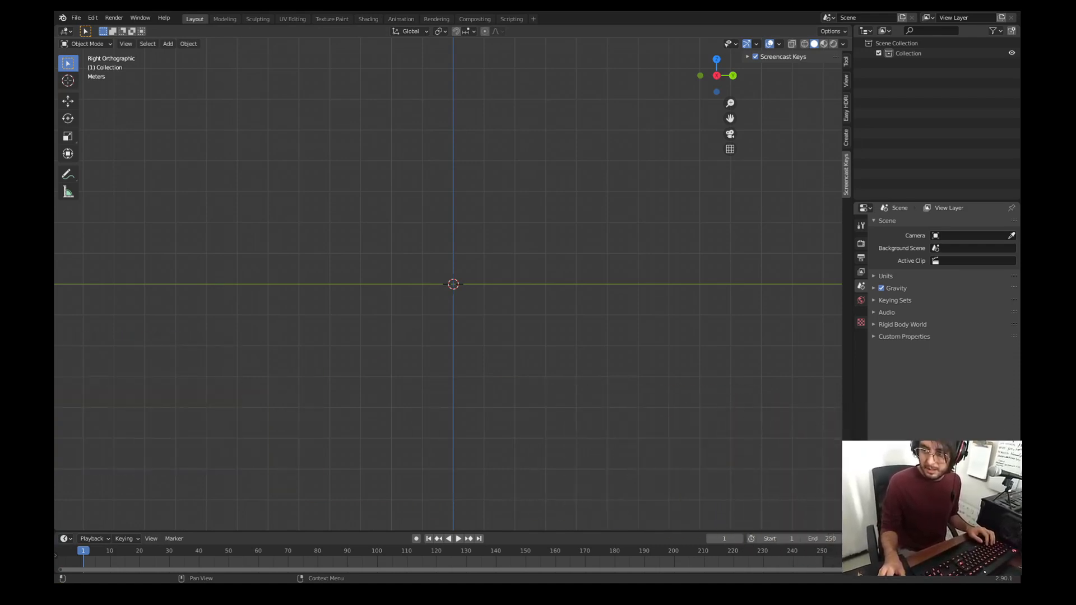
left_click(546, 405)
middle_click_drag(546, 404, 576, 406)
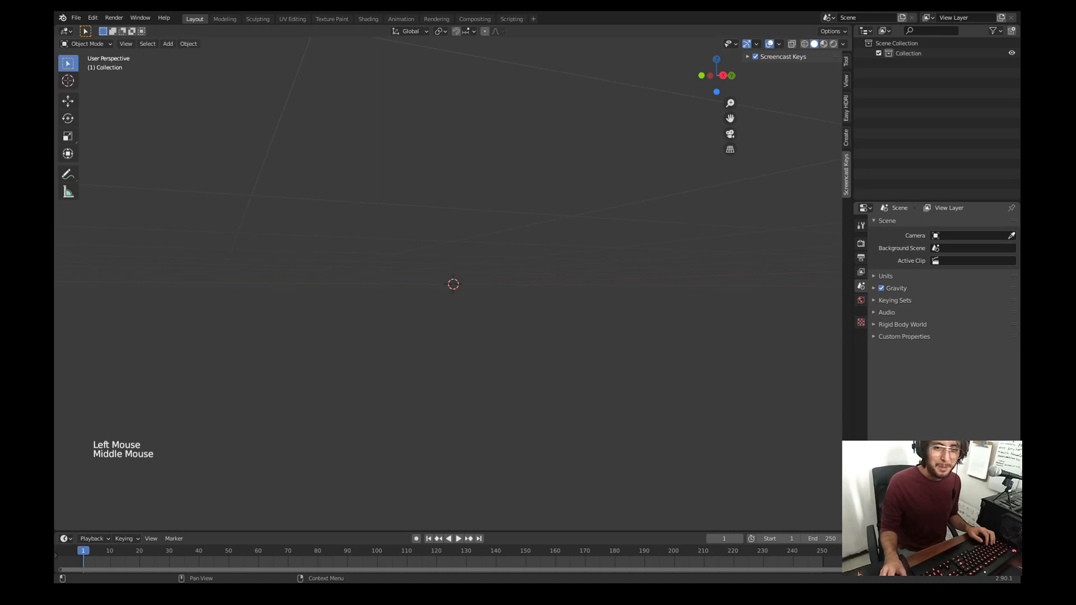
middle_click_drag(216, 308, 182, 325)
key("KP_3")
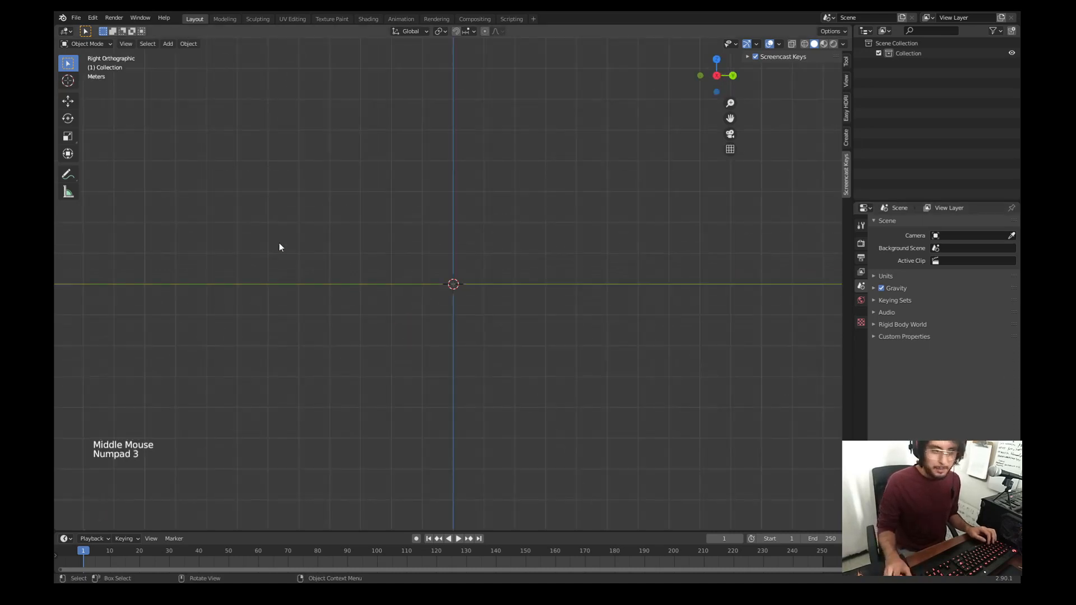
Step: Add the carnotaurus_sastrei skeletal reconstruction picture to the scene as an image plane at the origin
middle_click_drag(279, 248, 305, 333, "shift")
scroll(304, 332, "down", 1, "shift")
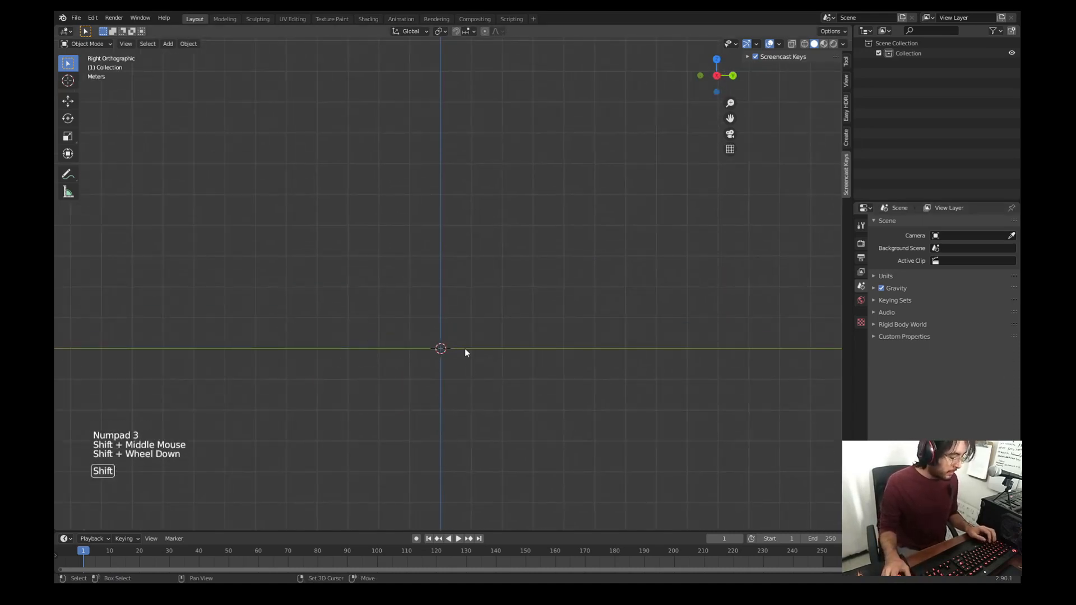
key("shift+a")
mouse_move(466, 349)
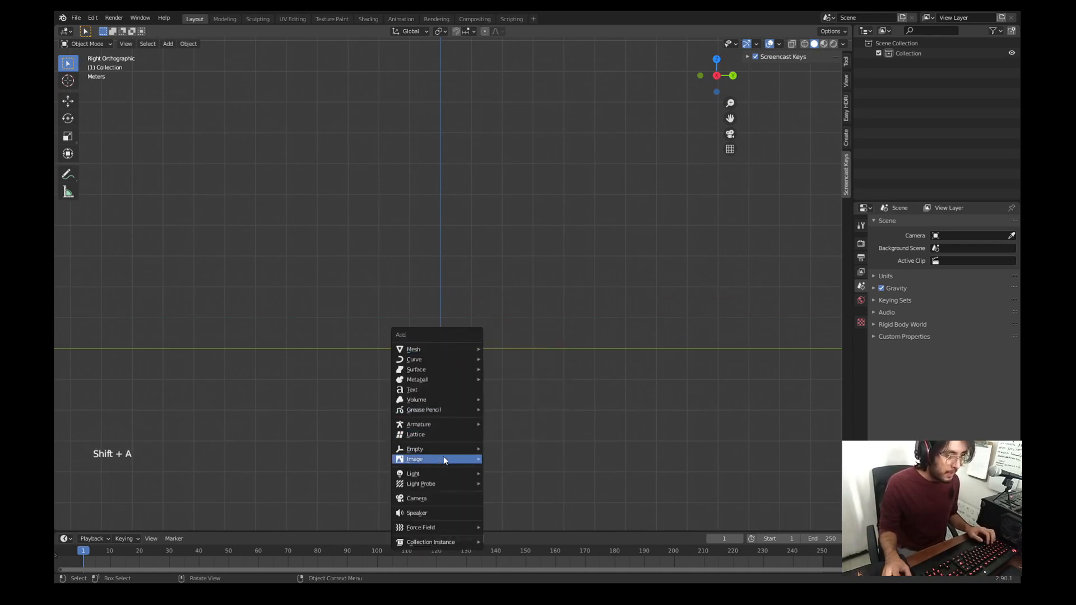
mouse_move(475, 460)
left_click(500, 479)
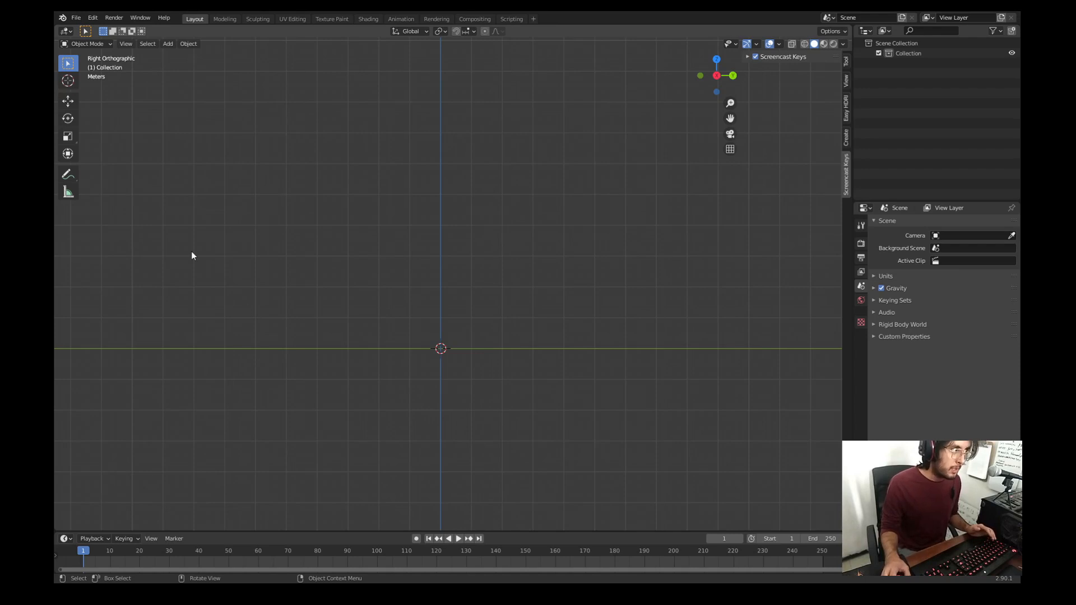
left_click(76, 17)
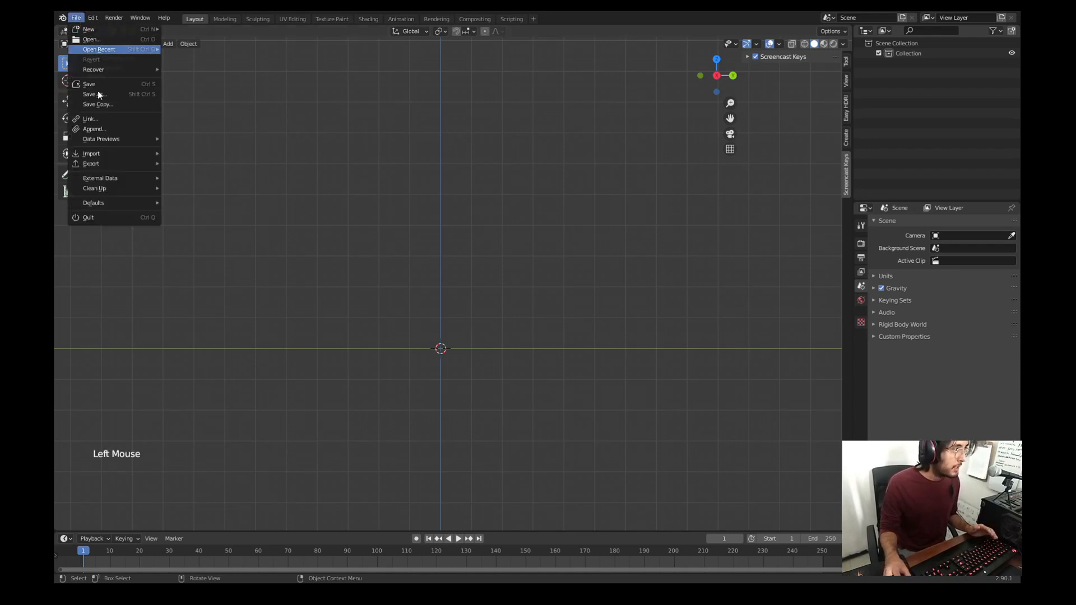
left_click(97, 18)
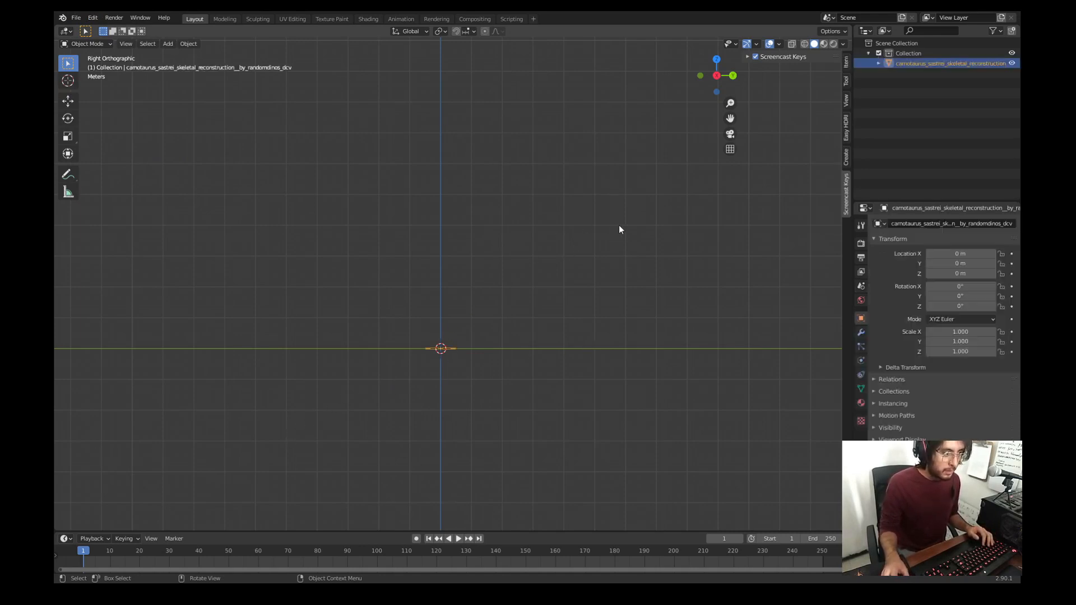
Step: Rotate the reference image plane 90° about the global Y axis
scroll(461, 355, "down", 1)
key("r")
key("r")
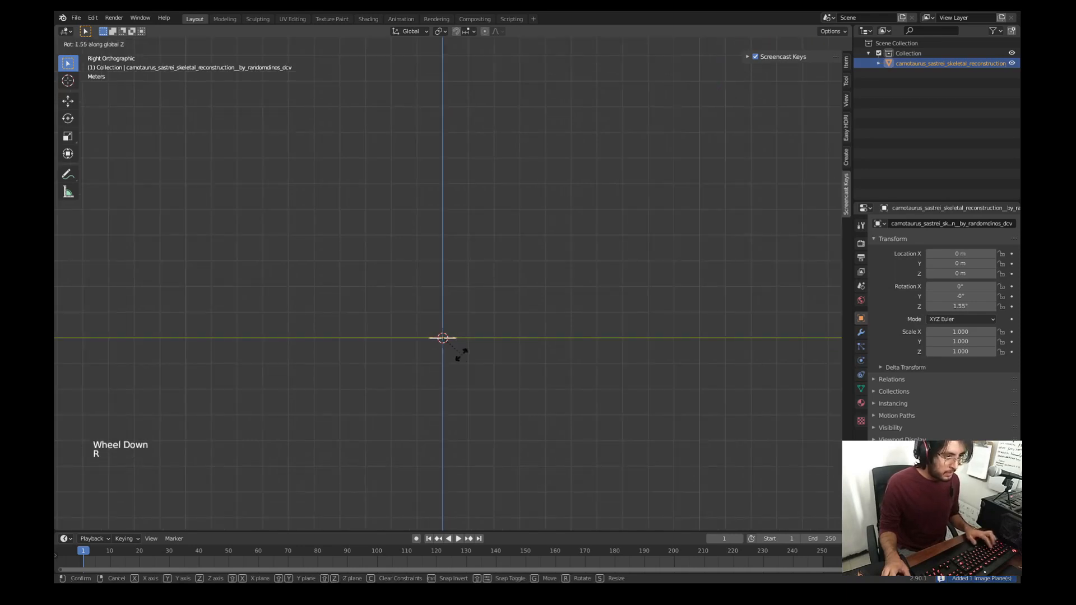
type("90")
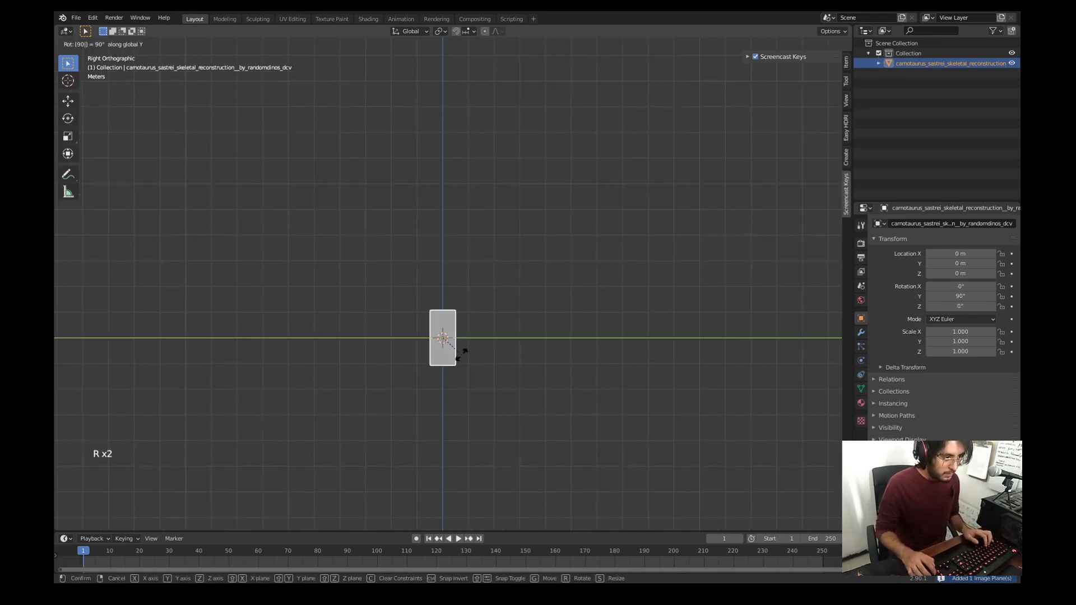
key("Return")
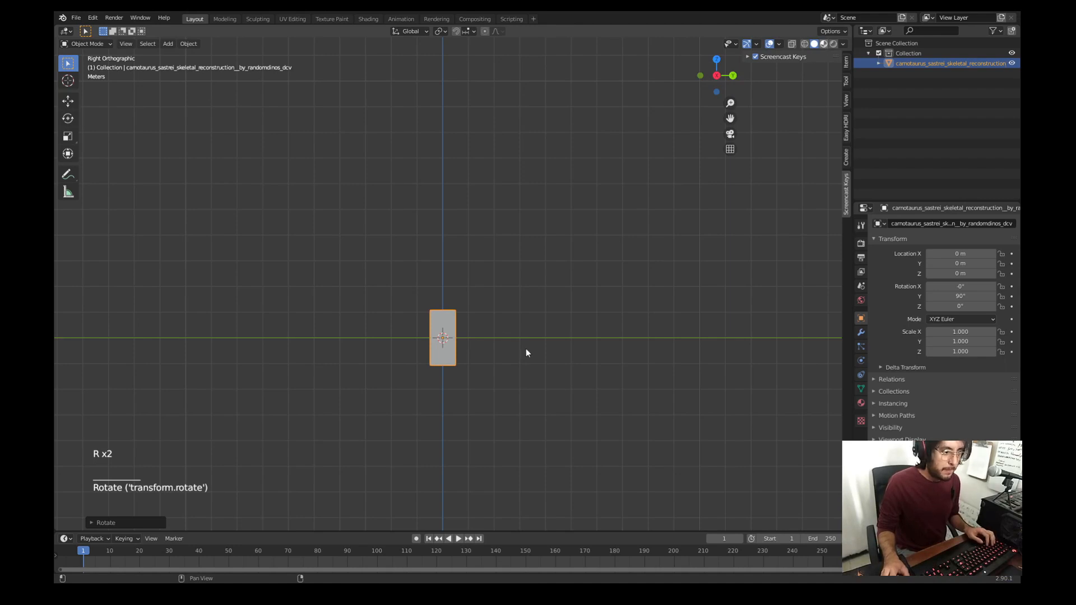
Step: Display the reference image's texture in the viewport and rotate the plane -90° in the right view
left_click(526, 353)
scroll(500, 381, "up", 6)
type("r")
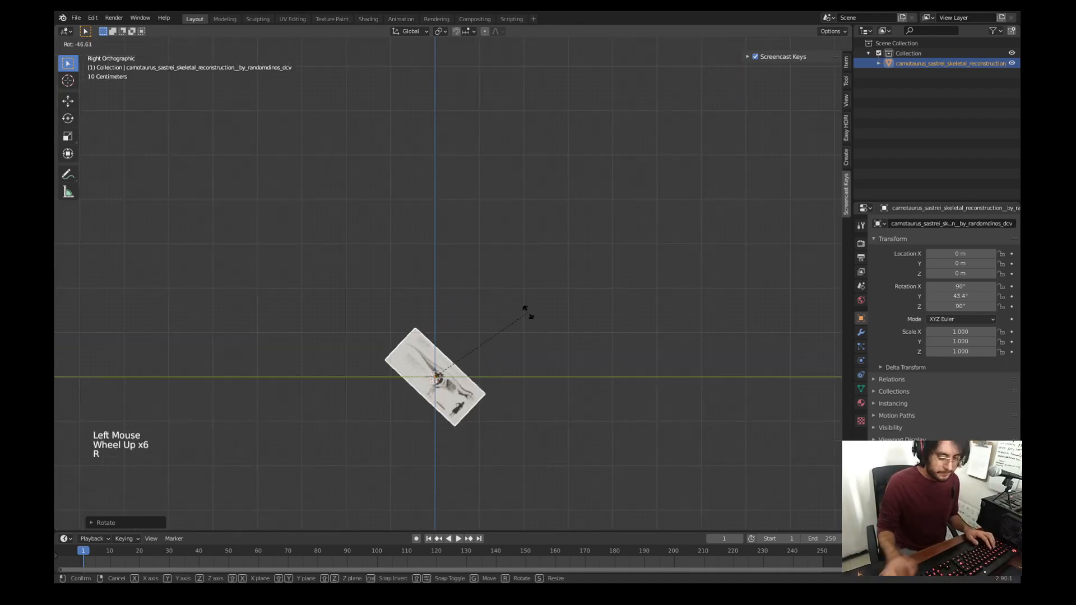
type("-90")
key("Return")
Step: Rotate the reference image plane 180° about the global Z axis
type("rz18")
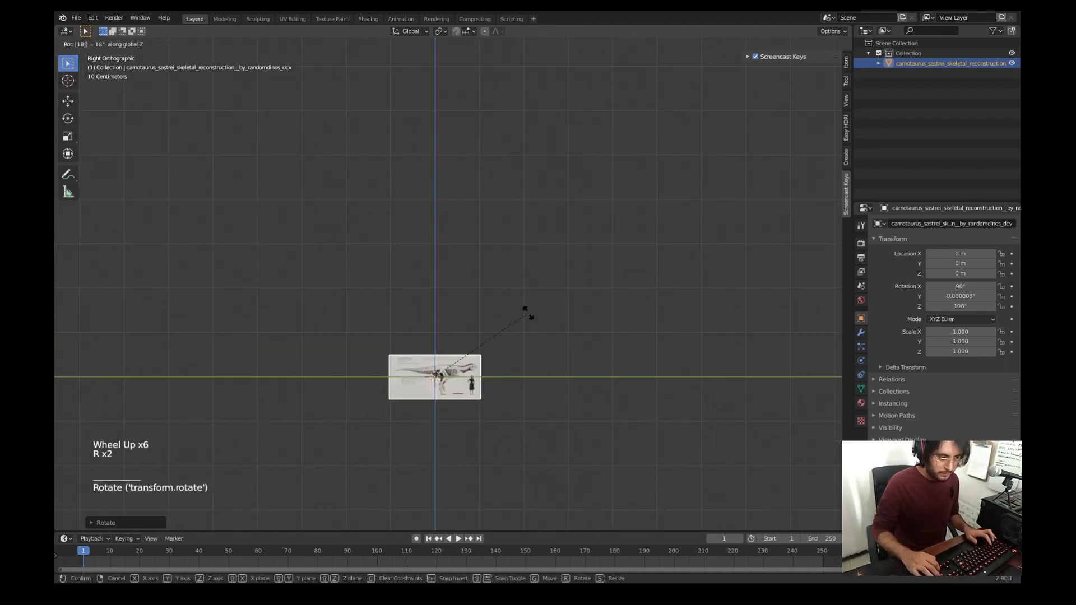
type("0")
key("Return")
Step: Enlarge the reference image plane uniformly to a scale of about 6.55
scroll(528, 313, "down", 1)
middle_click_drag(528, 313, 528, 241, "shift")
key("s")
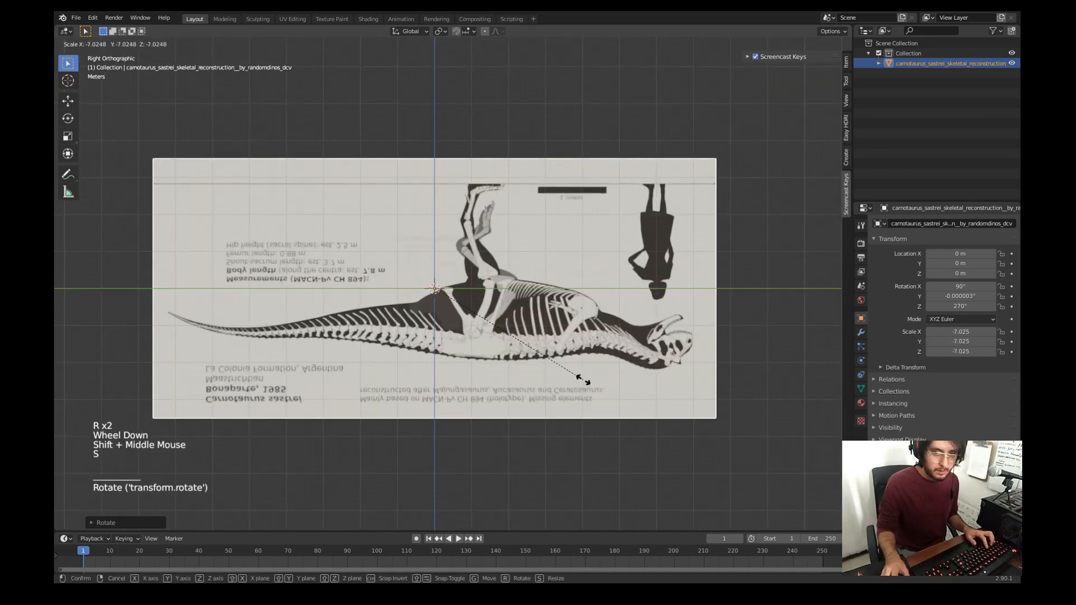
left_click(324, 190)
middle_click_drag(594, 288, 601, 277, "shift")
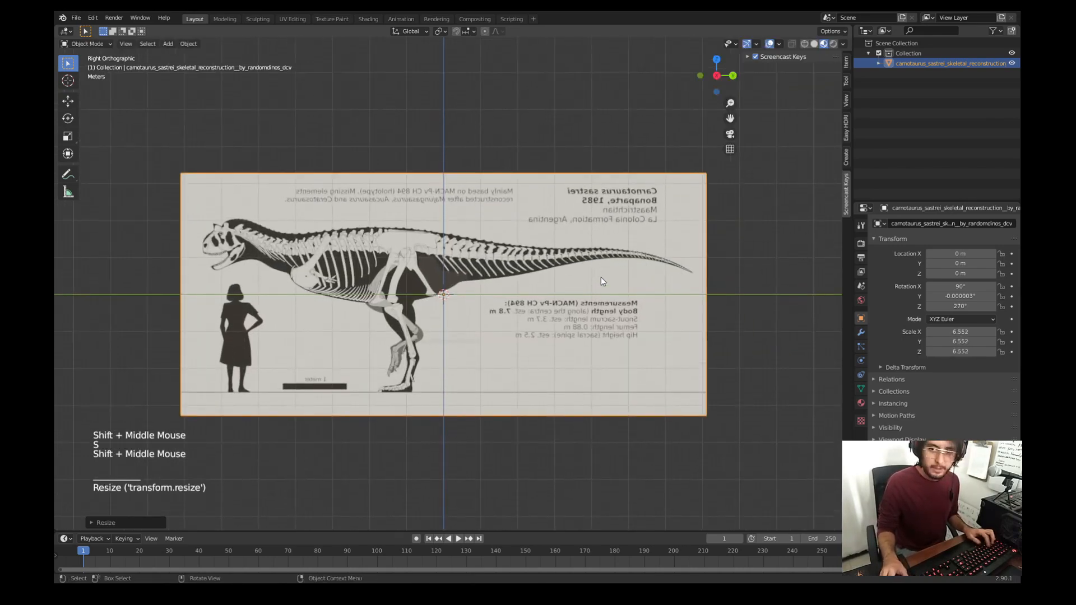
Step: Raise the reference image plane to about 1.28 m in Z and enlarge it to a scale of about 9.57
key("g")
left_click(572, 288)
key("s")
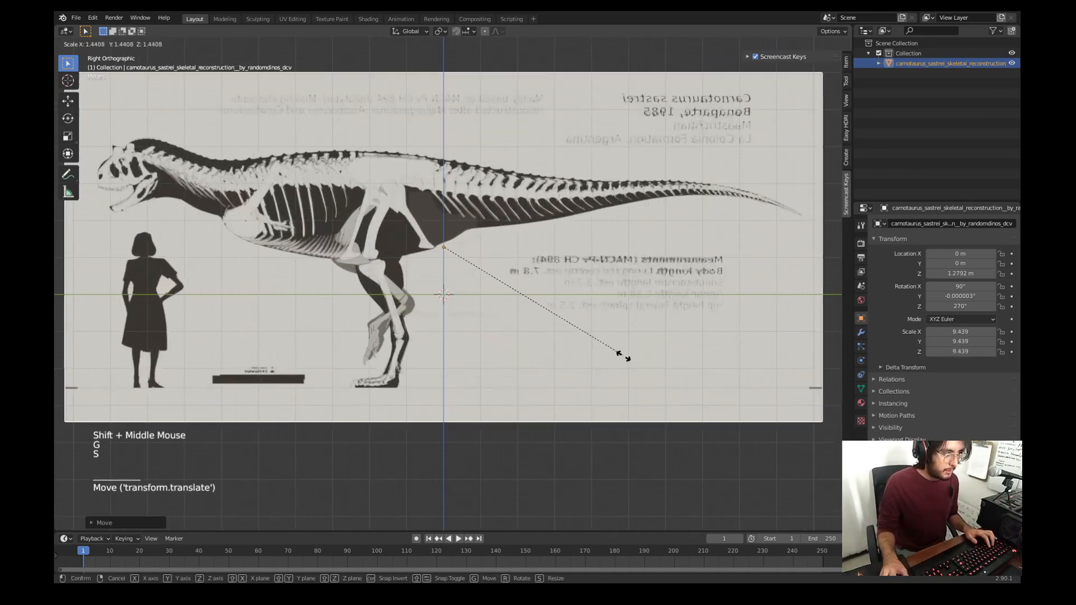
scroll(507, 313, "down", 1)
scroll(507, 313, "down", 1, "shift")
middle_click_drag(506, 314, 561, 348, "shift")
left_click(490, 484)
scroll(490, 484, "down", 3)
Step: Add a cube and place it over the dinosaur's chest, at about Y -5.28 m and Z 3.02 m
key("shift+a")
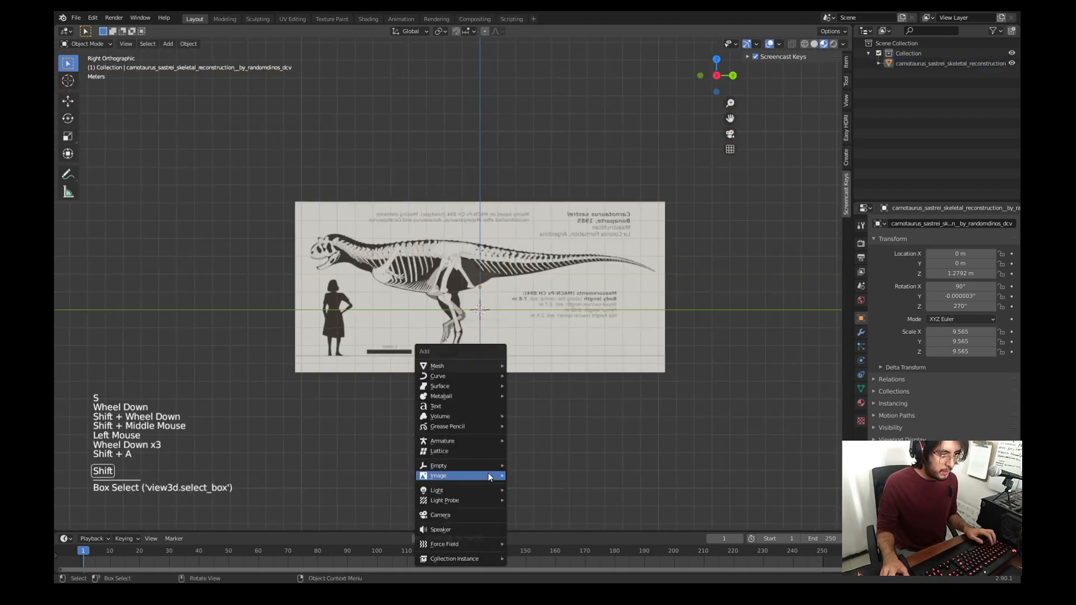
mouse_move(483, 367)
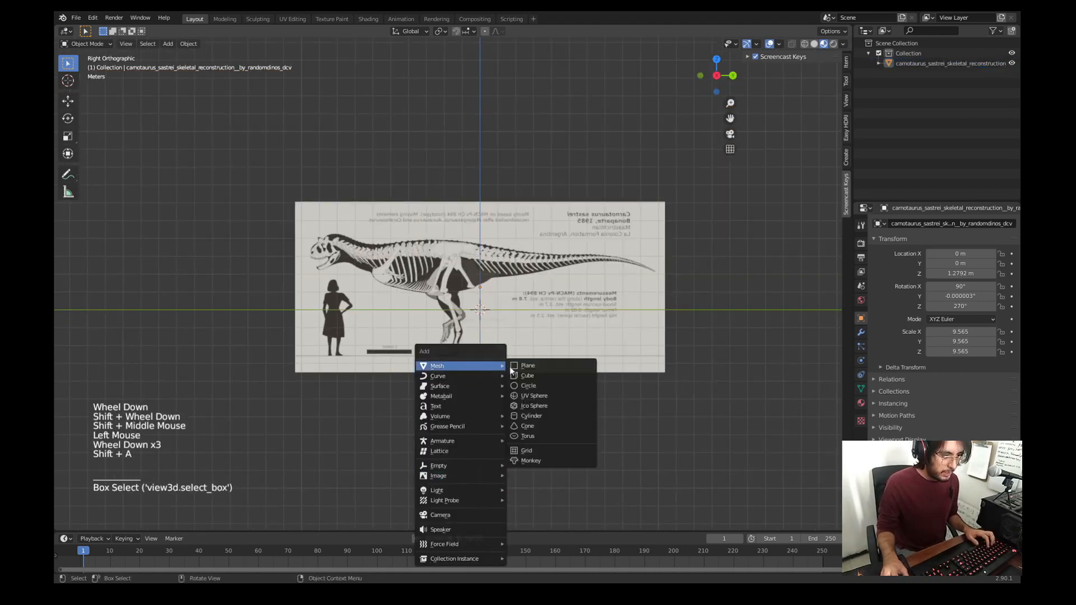
left_click(540, 375)
key("g")
left_click(371, 317)
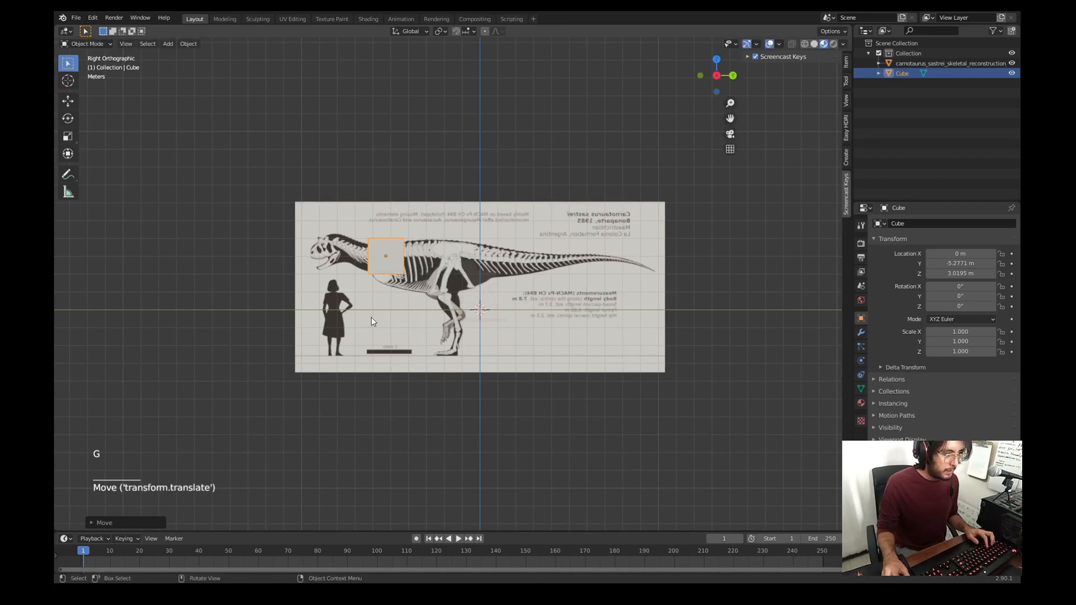
Step: Enter Edit Mode on the cube and add a centred loop cut that splits it into two halves along X
middle_click_drag(371, 317, 488, 342)
key("Tab")
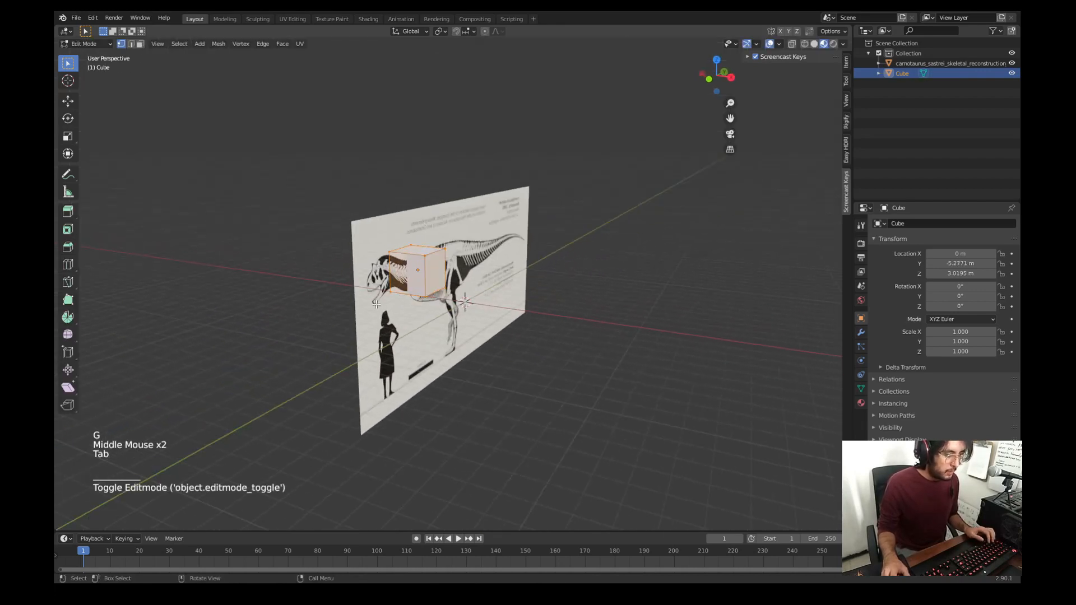
middle_click_drag(376, 304, 396, 309)
key("ctrl+r")
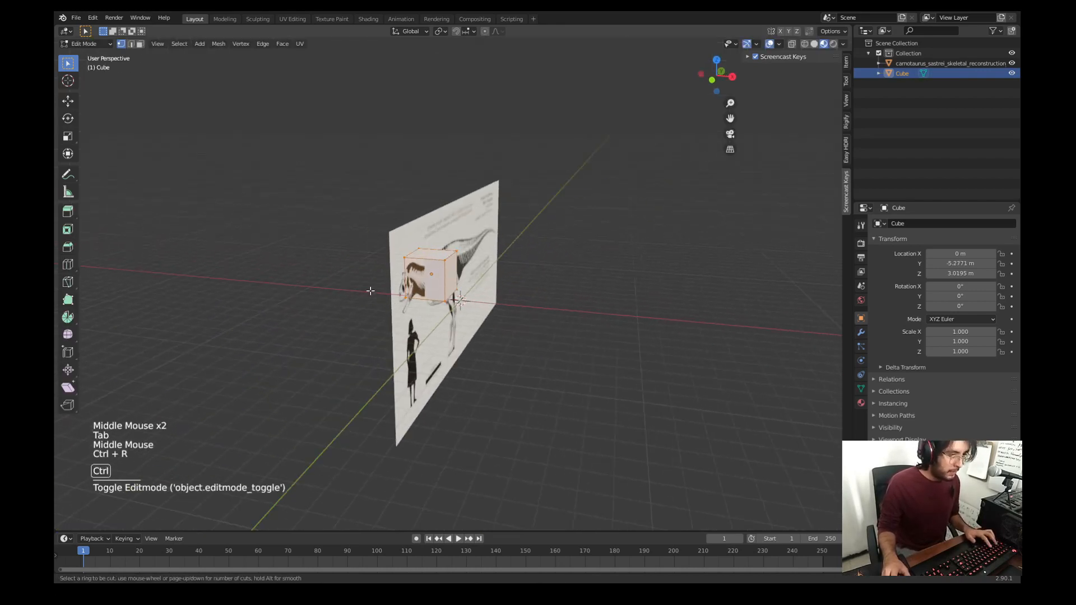
left_click(415, 256)
right_click(415, 256)
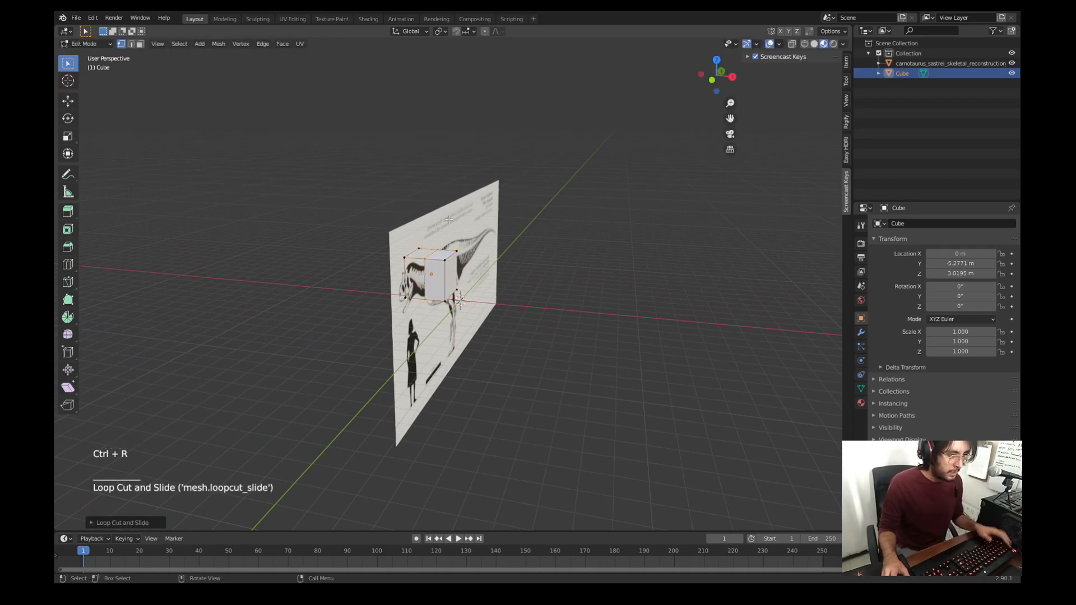
Step: Switch to face selection and turn on X-ray display for the cube
middle_click_drag(415, 256, 464, 255, "shift")
key("3")
key("c")
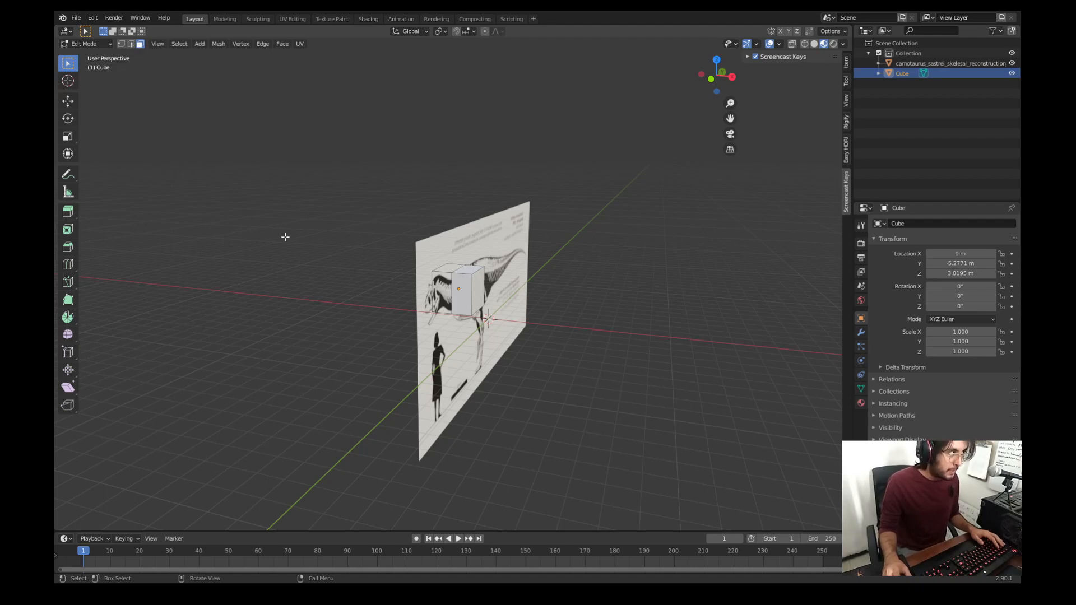
key("1")
key("2")
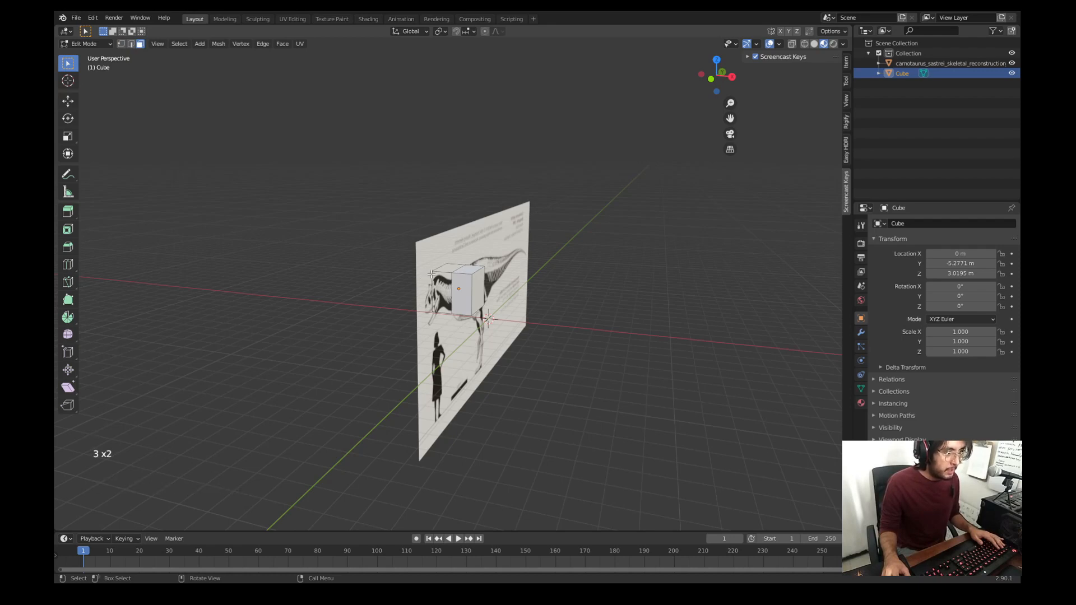
middle_click_drag(421, 274, 539, 247)
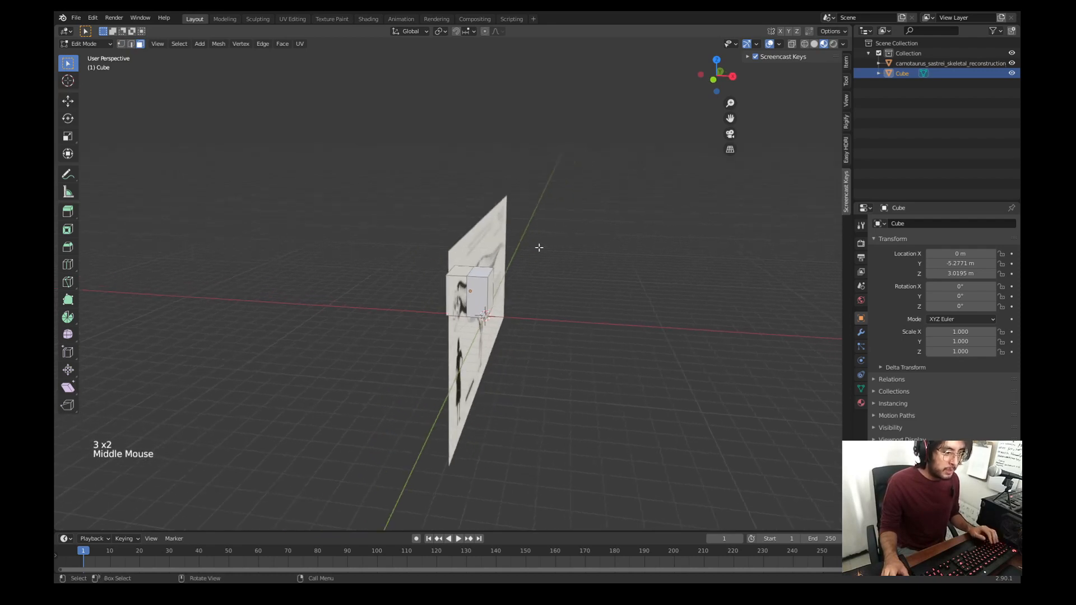
left_click(792, 44)
middle_click_drag(536, 215, 454, 241)
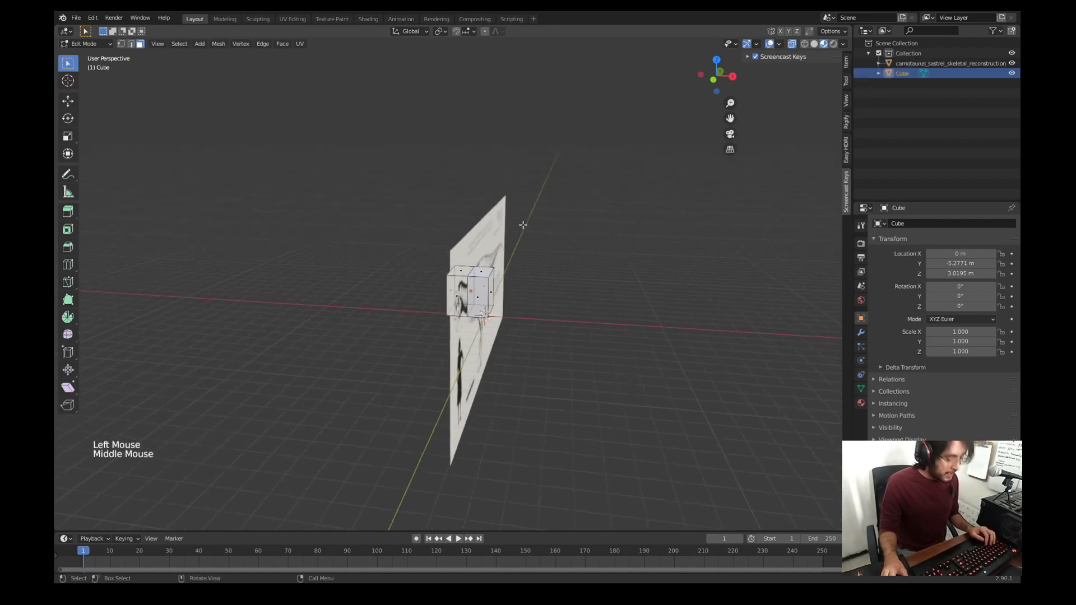
Step: Delete the cube's faces on the negative X side of the loop cut with circle selection
key("c")
key("c")
left_click_drag(451, 263, 449, 312)
right_click(451, 311)
key("x")
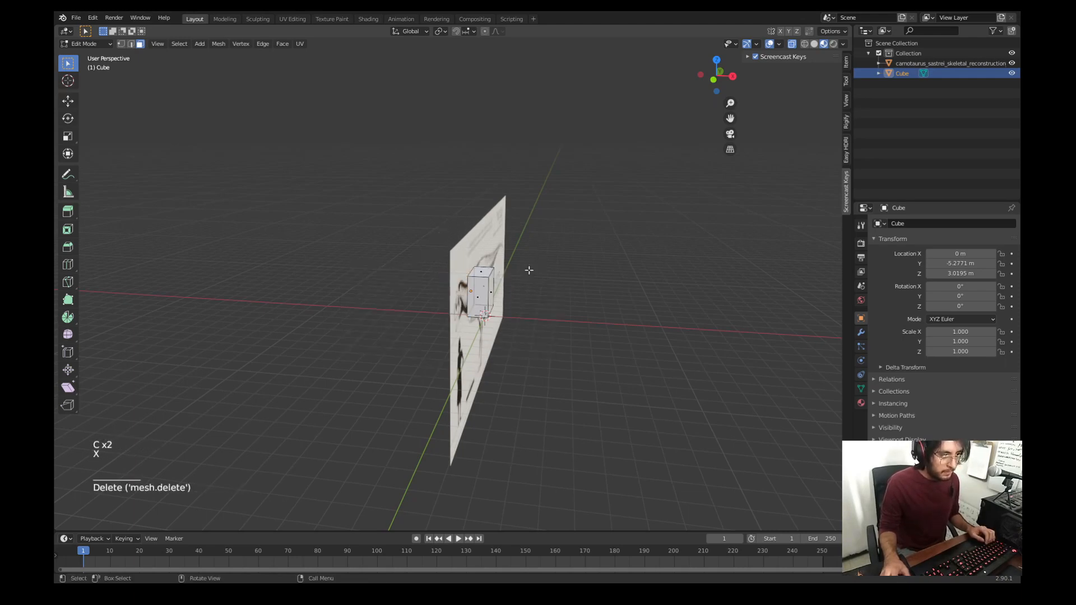
Step: Return to the right view and add a Mirror modifier on the X axis to the half cube, with Clipping enabled
key("KP_3")
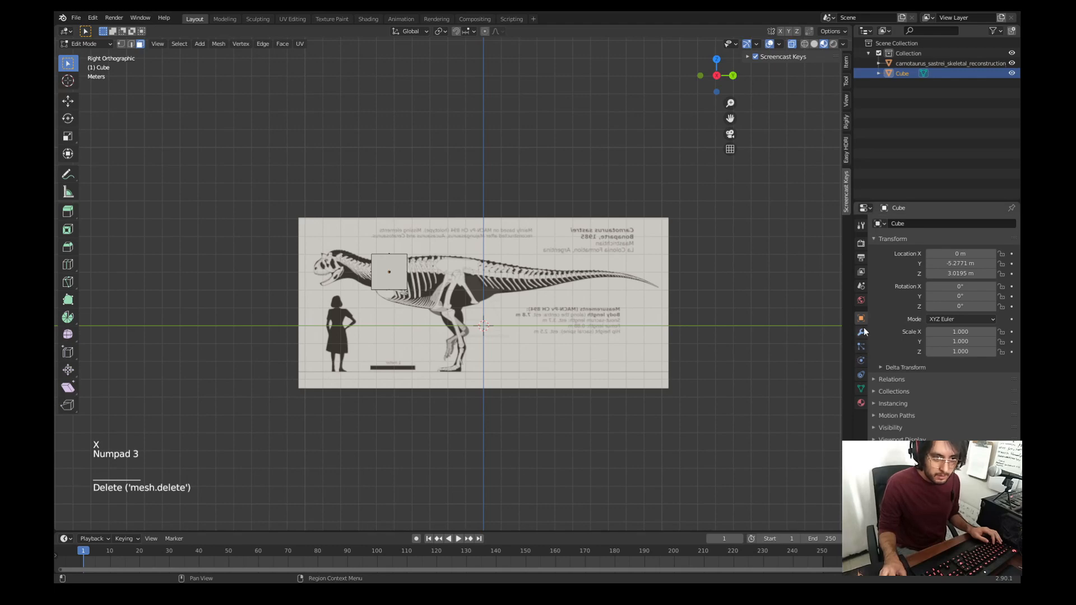
left_click(860, 332)
left_click(893, 224)
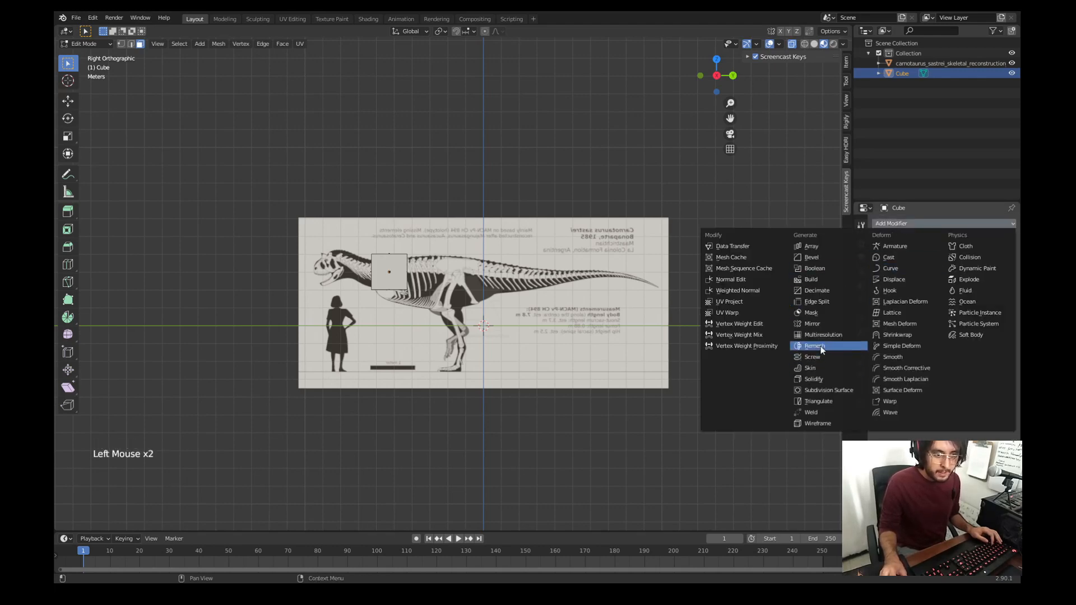
left_click(816, 323)
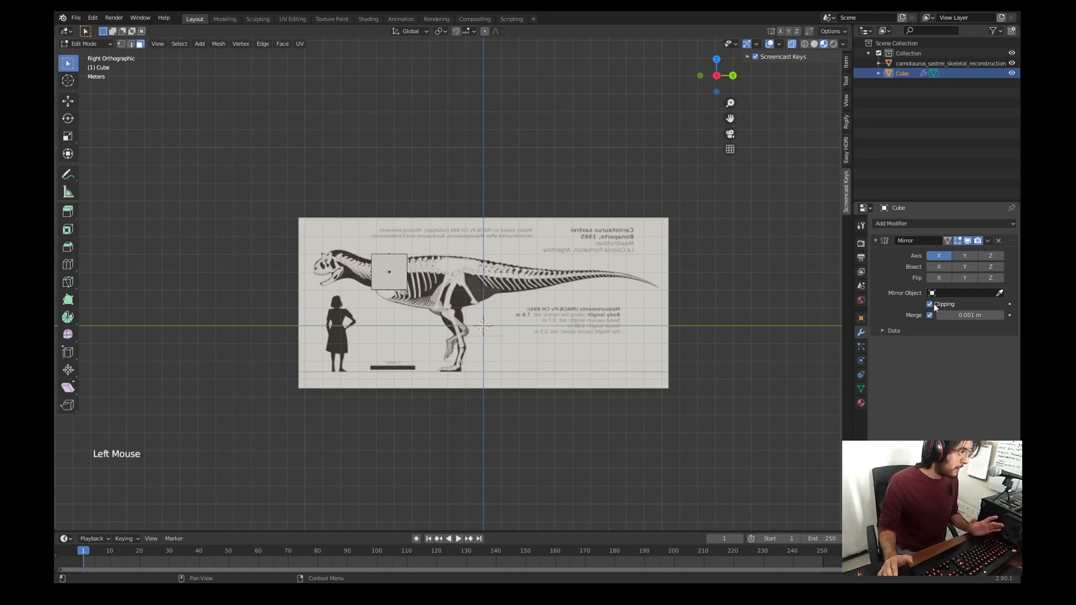
Step: Check the mirrored cube in perspective and front view, leave Edit Mode and return to the right view
middle_click_drag(684, 301, 532, 322)
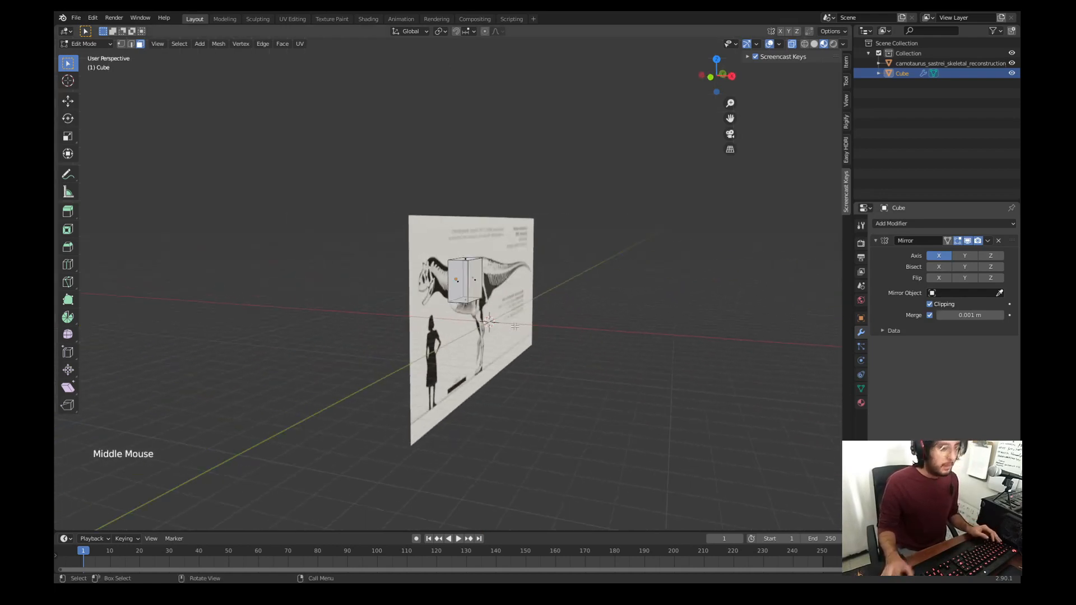
key("KP_1")
scroll(515, 326, "up", 3)
key("Tab")
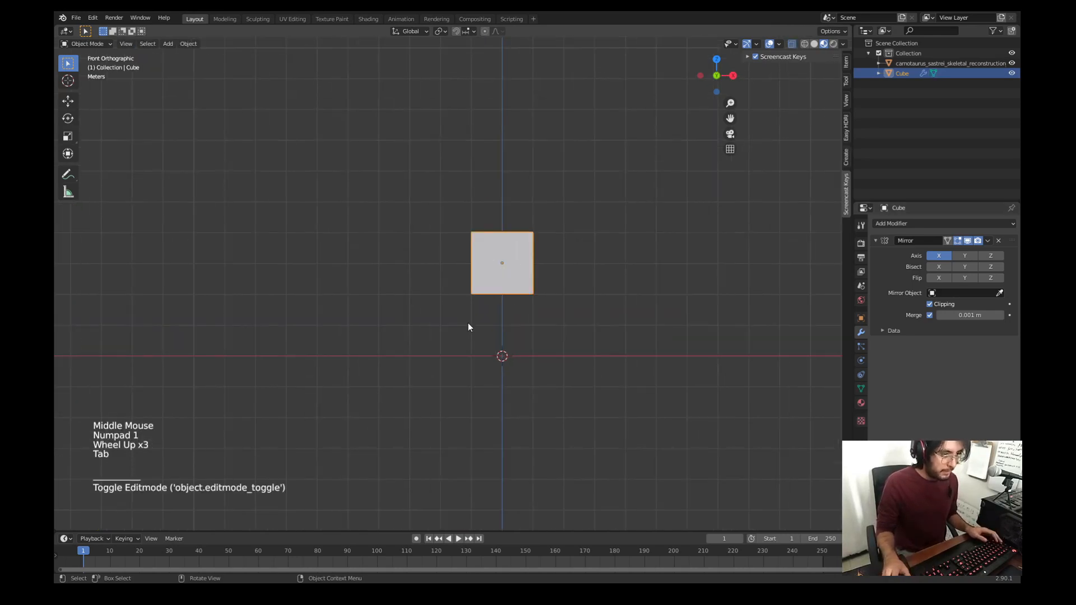
key("KP_3")
Step: Split the 3D viewport vertically, set the new narrow area to a centred front view and hide its sidebar
left_click(88, 29)
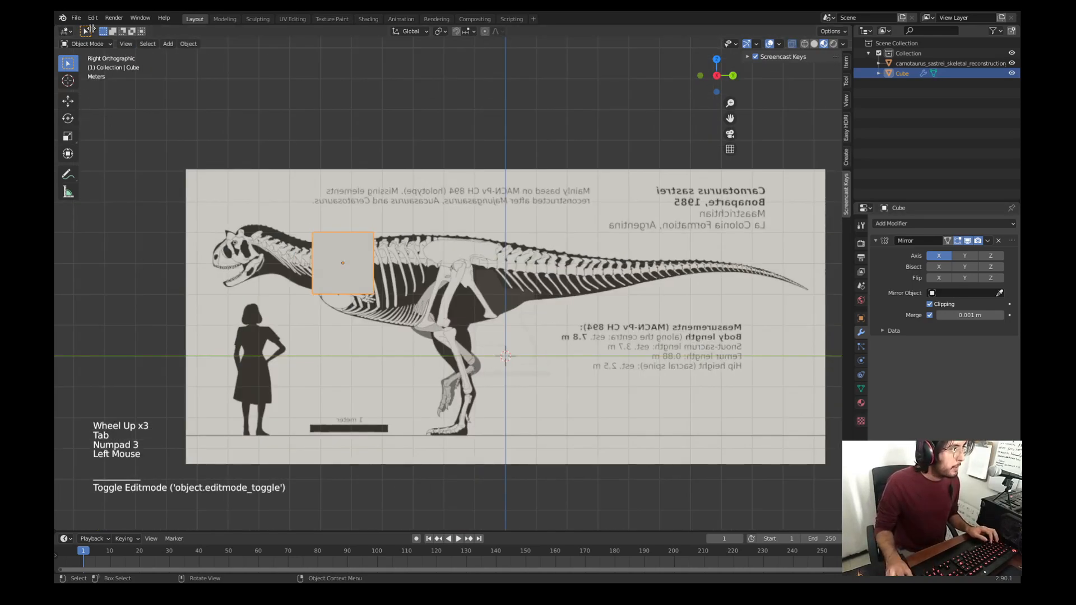
left_click_drag(91, 28, 293, 64)
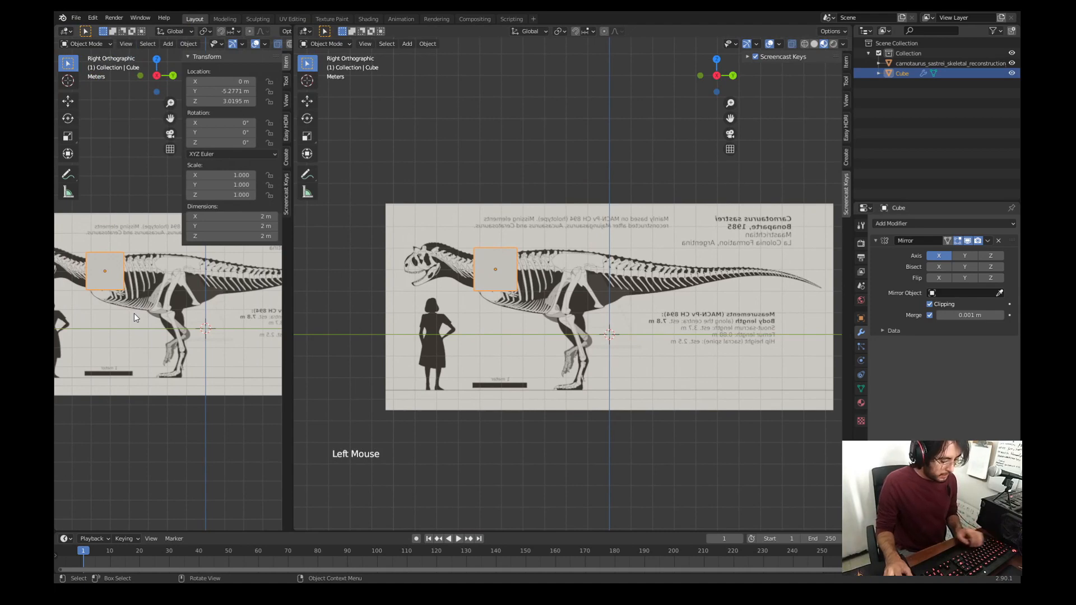
key("KP_1")
middle_click_drag(134, 314, 169, 345, "shift")
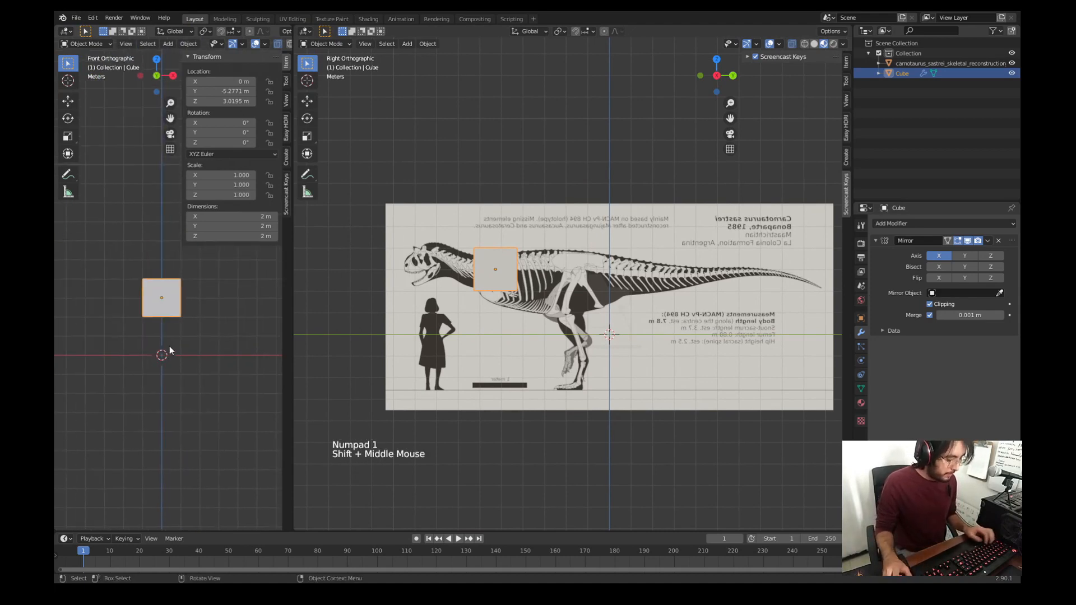
key("n")
Step: Enter Edit Mode in the right view and move the cube's top face down and slightly back to the dinosaur's back outline
scroll(410, 313, "up", 5)
middle_click_drag(372, 261, 446, 289, "shift")
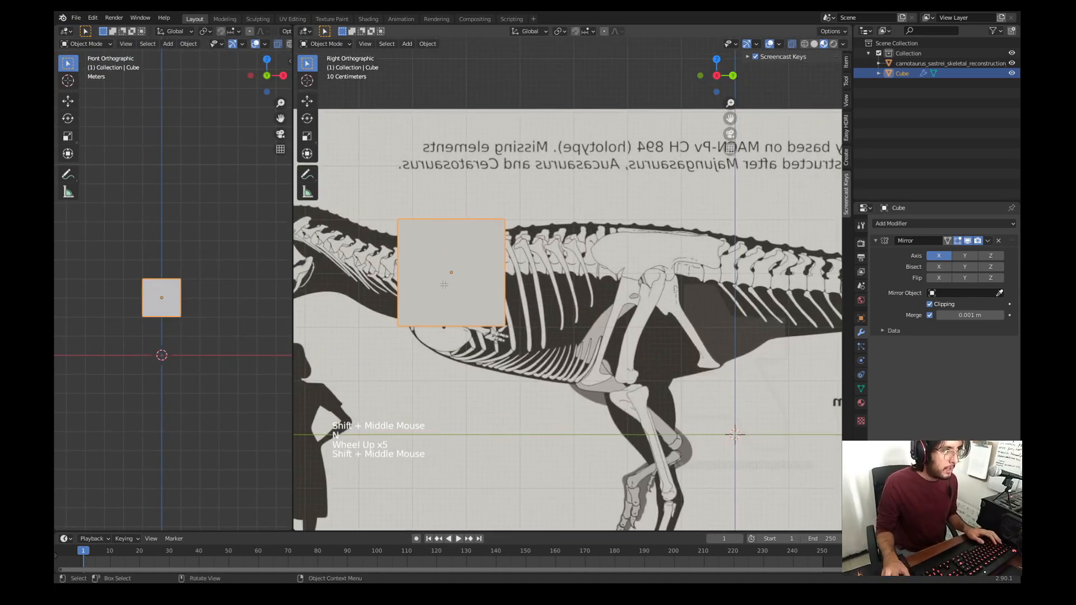
key("Tab")
left_click(453, 202)
middle_click_drag(453, 202, 480, 209, "shift")
left_click(479, 209)
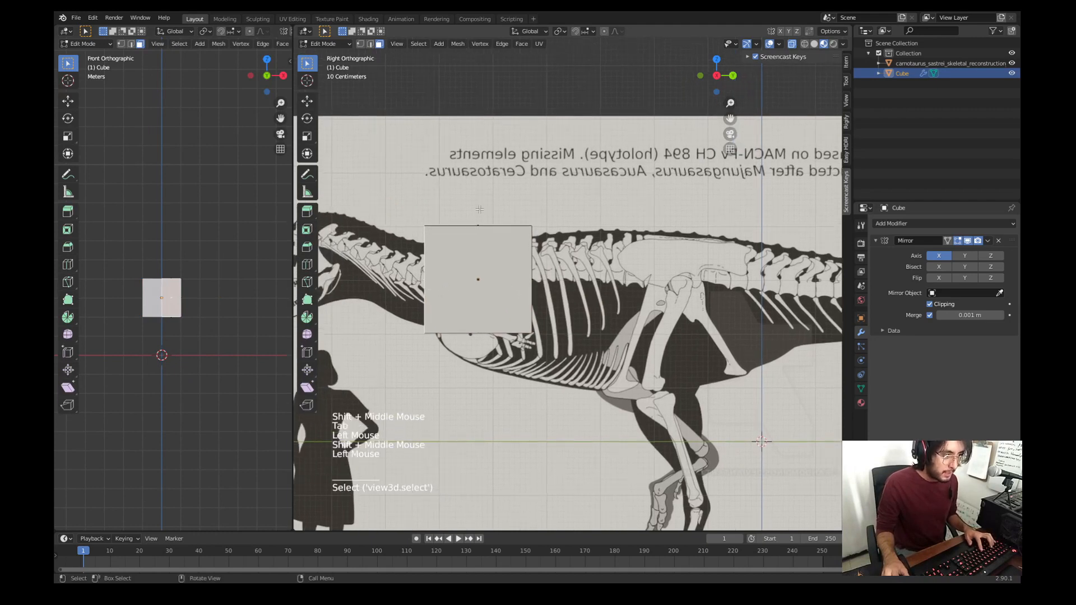
key("h")
key("ctrl+z")
key("g")
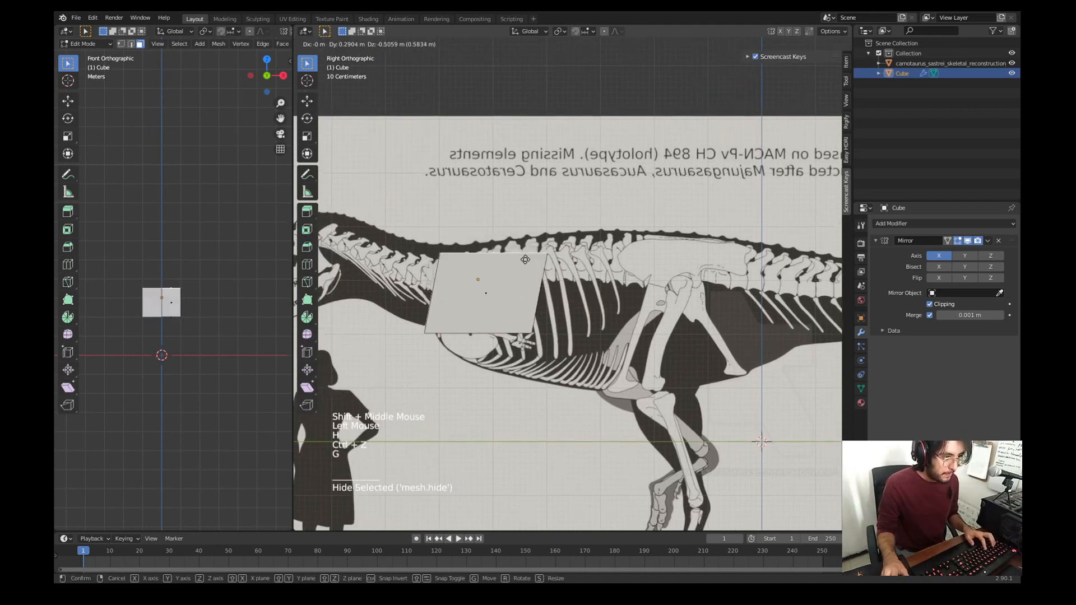
left_click(521, 255)
Step: Shift the bottom face back under the top face and move the rear face forward to narrow the block
left_click(490, 337)
key("g")
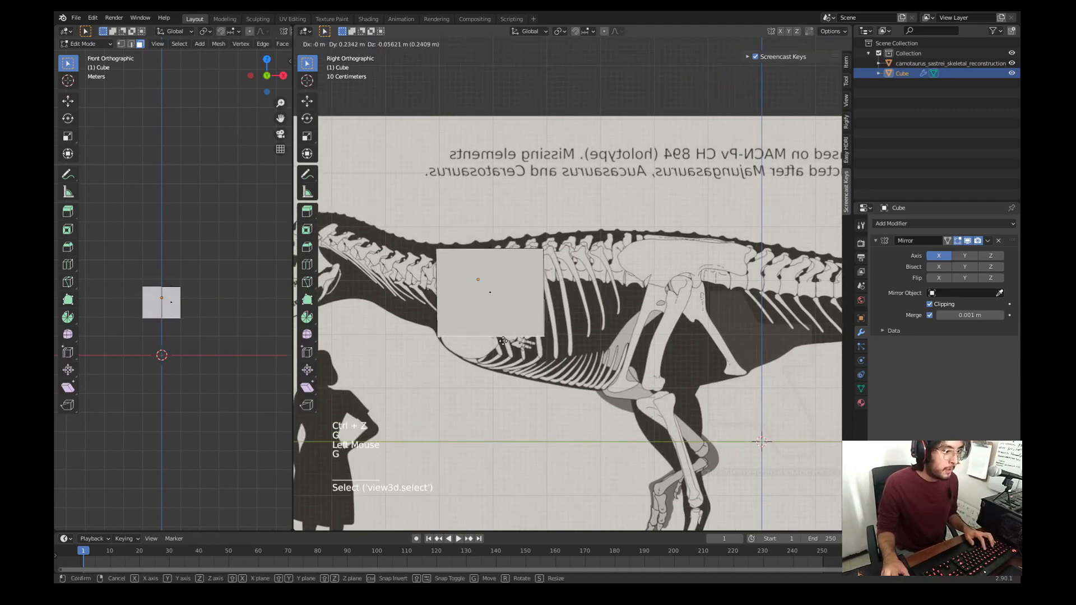
left_click(551, 290)
key("g")
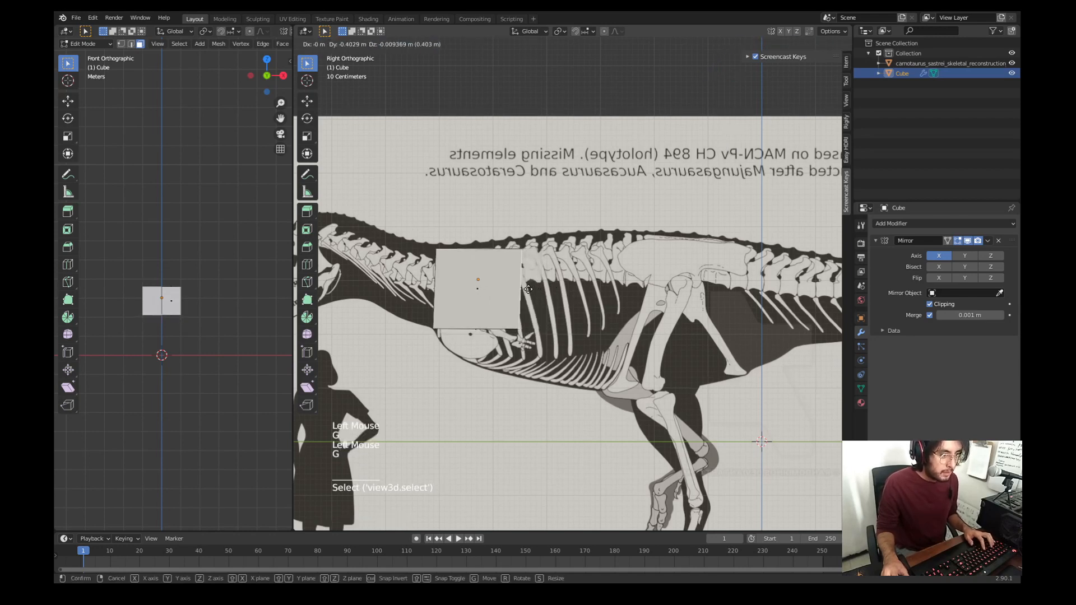
left_click(496, 291)
Step: Raise the top face by about 0.1 m and nudge the bottom face down to fit the neck base outline
left_click(467, 247)
key("g")
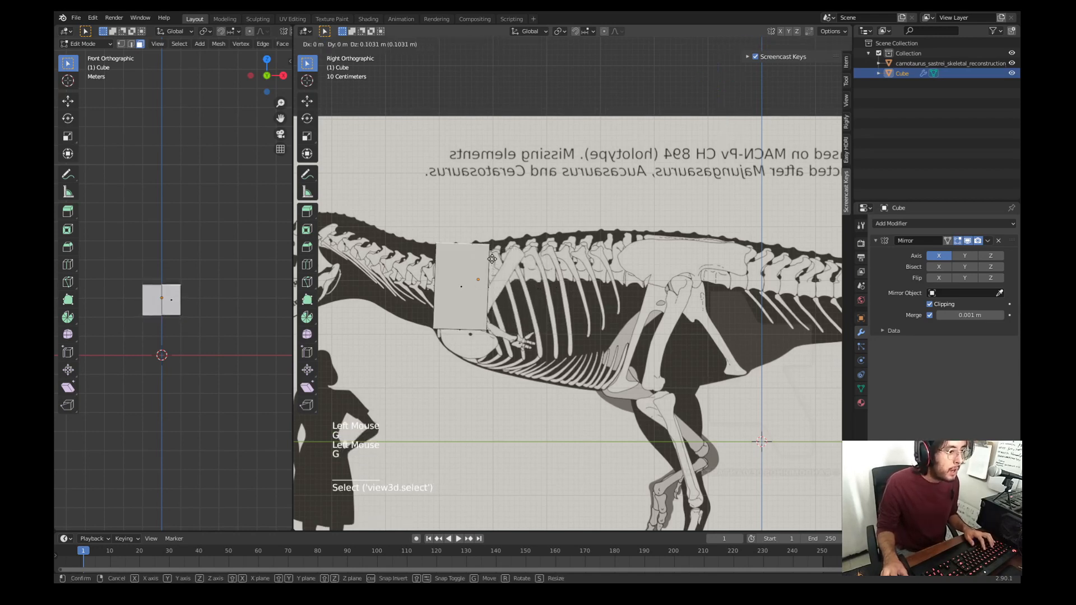
left_click(492, 259)
left_click(462, 335)
key("g")
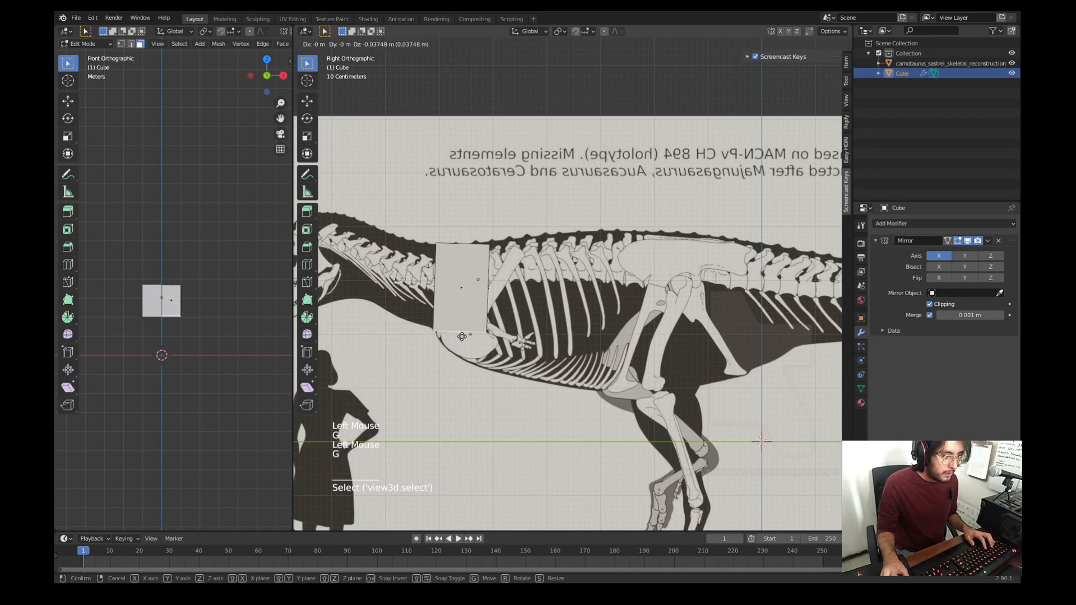
left_click(461, 336)
Step: Move the rear face forward to leave a thin slice, then lower and rotate its bottom face onto the throat outline
left_click(498, 292)
key("g")
left_click(451, 339)
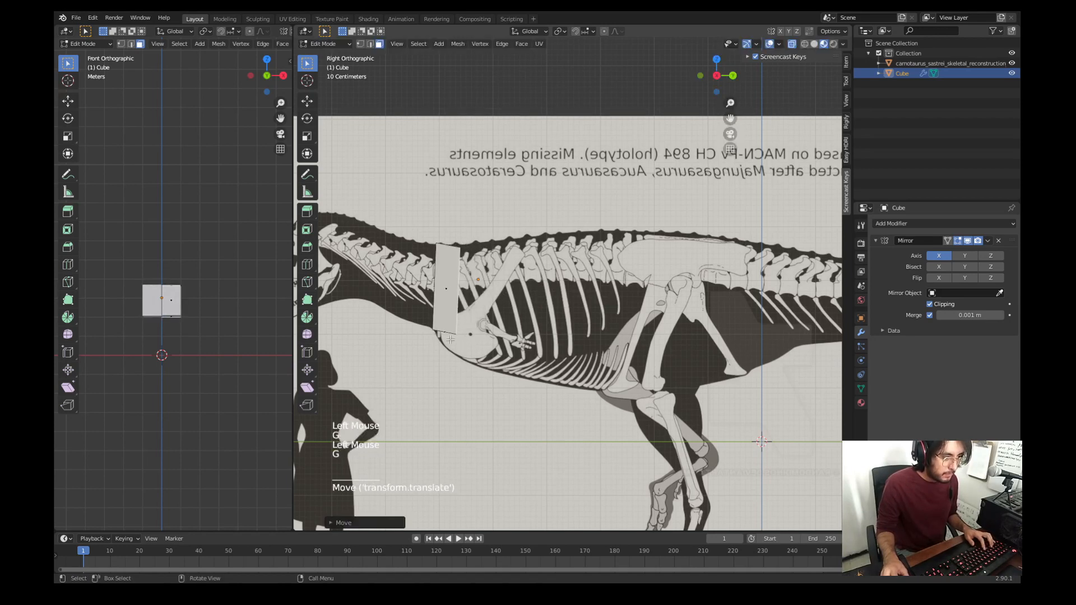
key("r")
left_click(450, 350)
key("g")
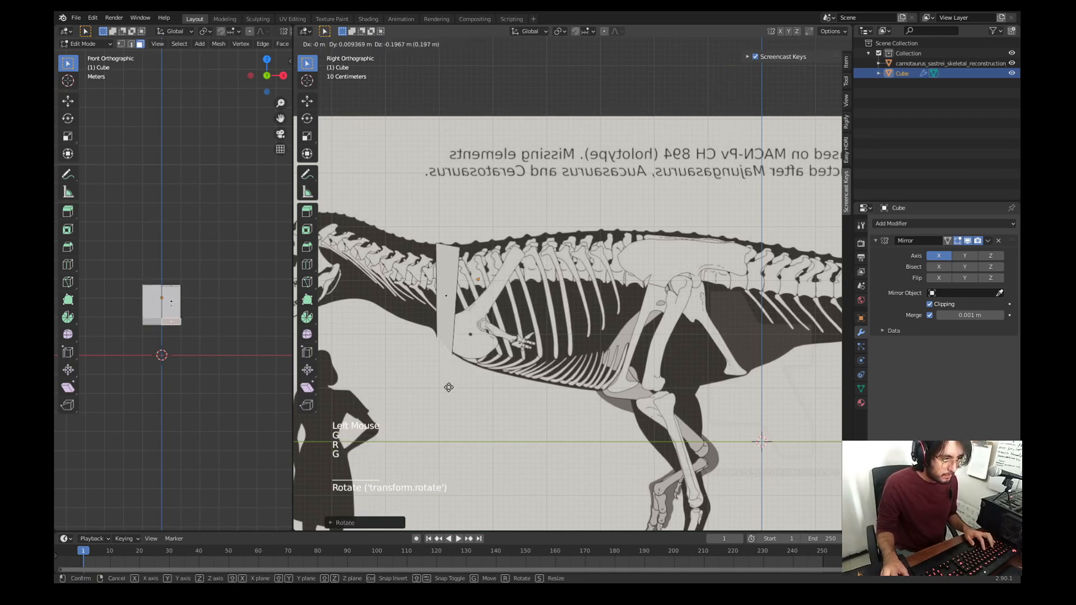
left_click(448, 387)
key("r")
left_click(488, 250)
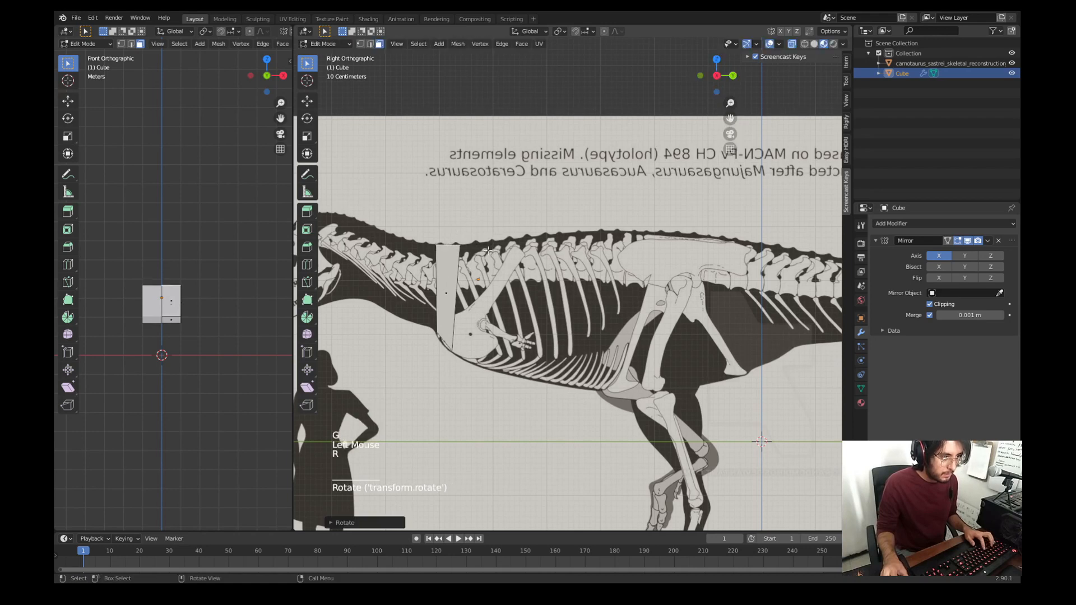
Step: Extrude the slice's front face forward in three short segments, raising each one to follow the neck
left_click(425, 303)
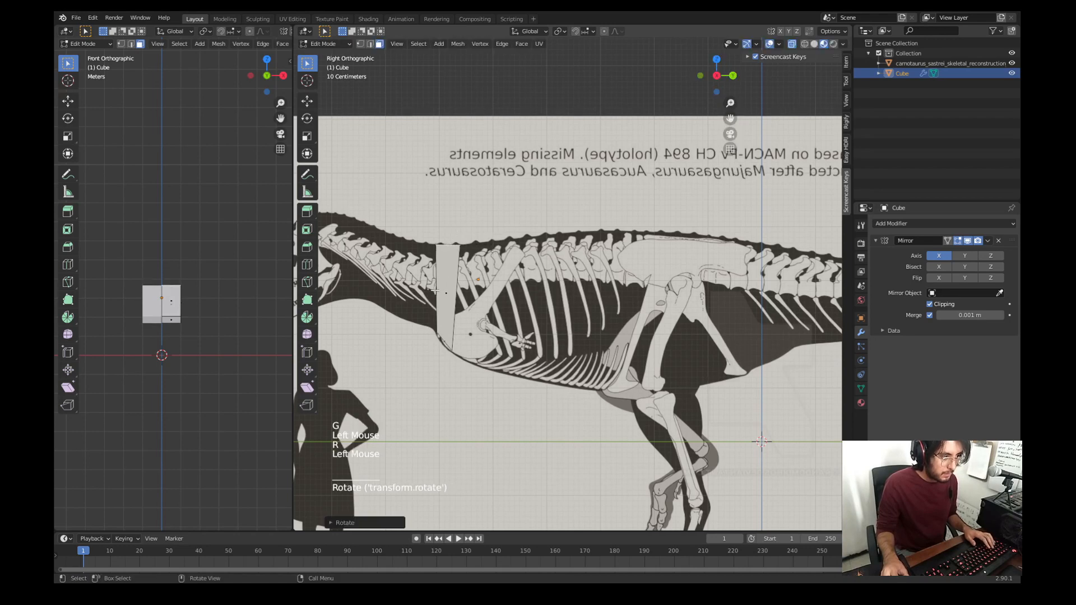
key("e")
left_click(399, 279)
key("g")
left_click(400, 269)
key("e")
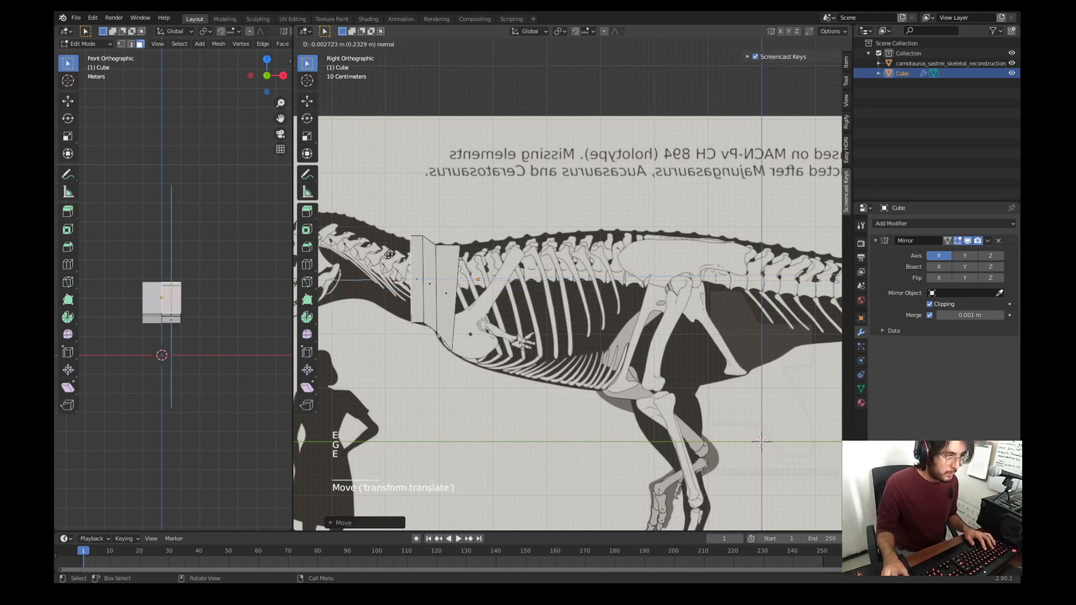
left_click(378, 245)
key("g")
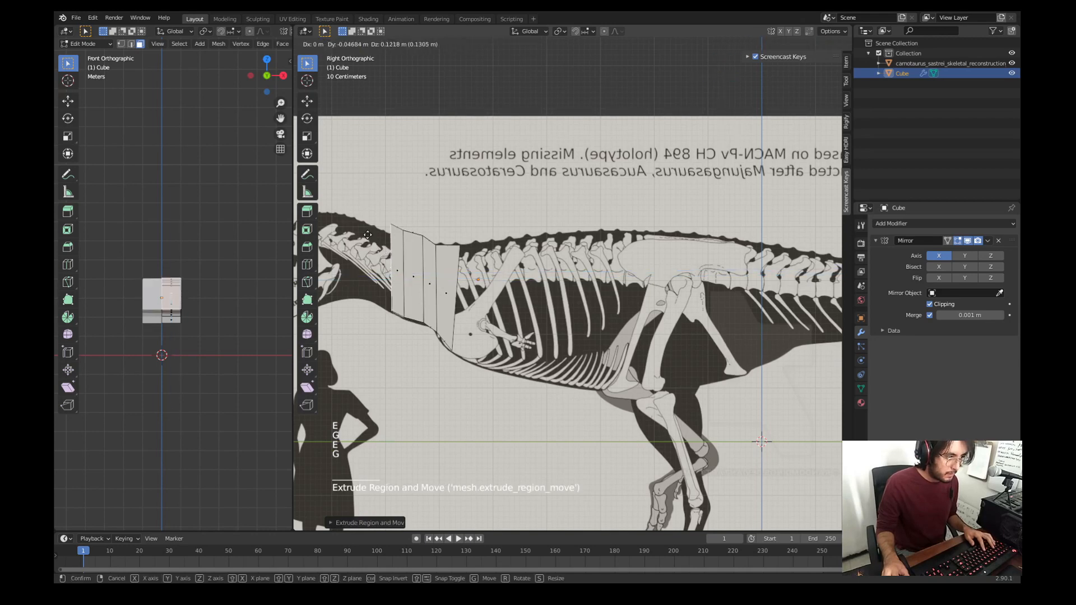
Step: Extrude two more neck segments forward to the back of the skull, raising the first to follow the outline
middle_click_drag(370, 236, 444, 246, "shift")
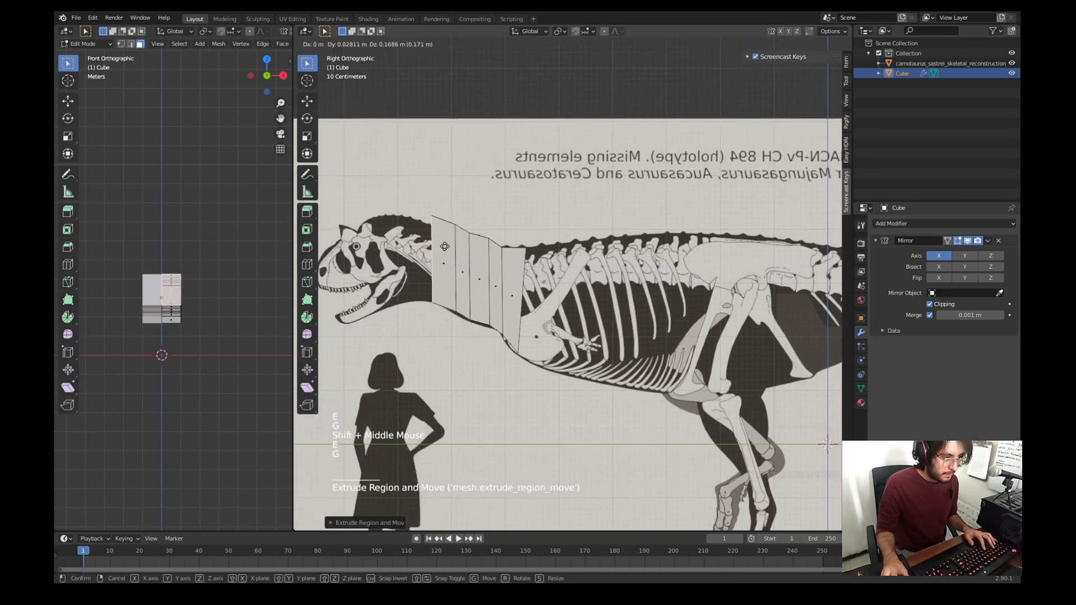
left_click(444, 247)
key("e")
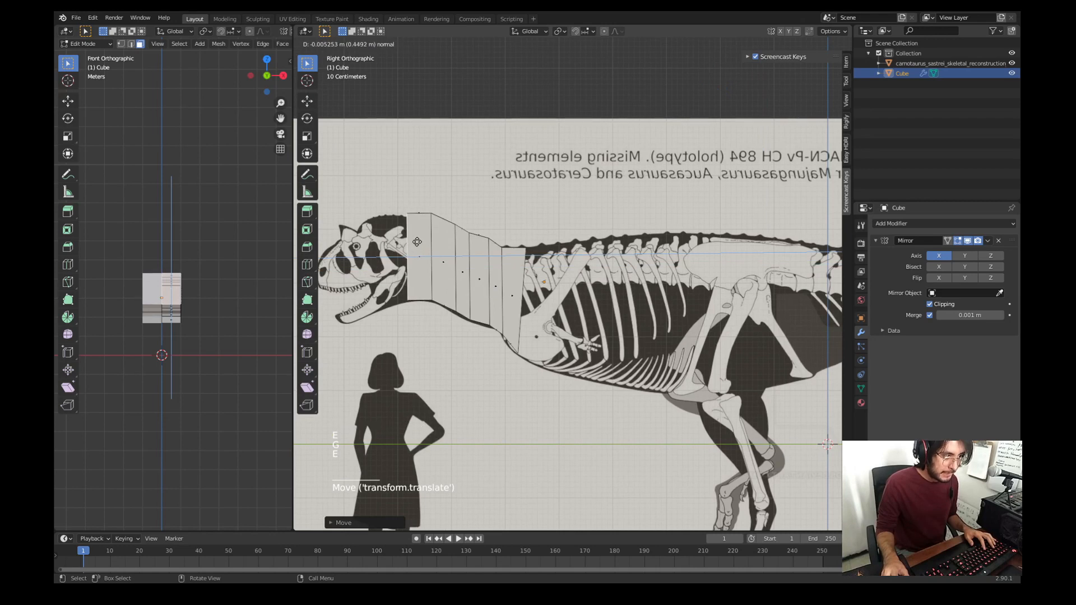
left_click(417, 242)
Step: Lower the top face of the foremost neck segment and rotate it by about 7° to follow the nape outline
middle_click_drag(527, 289, 487, 285, "shift")
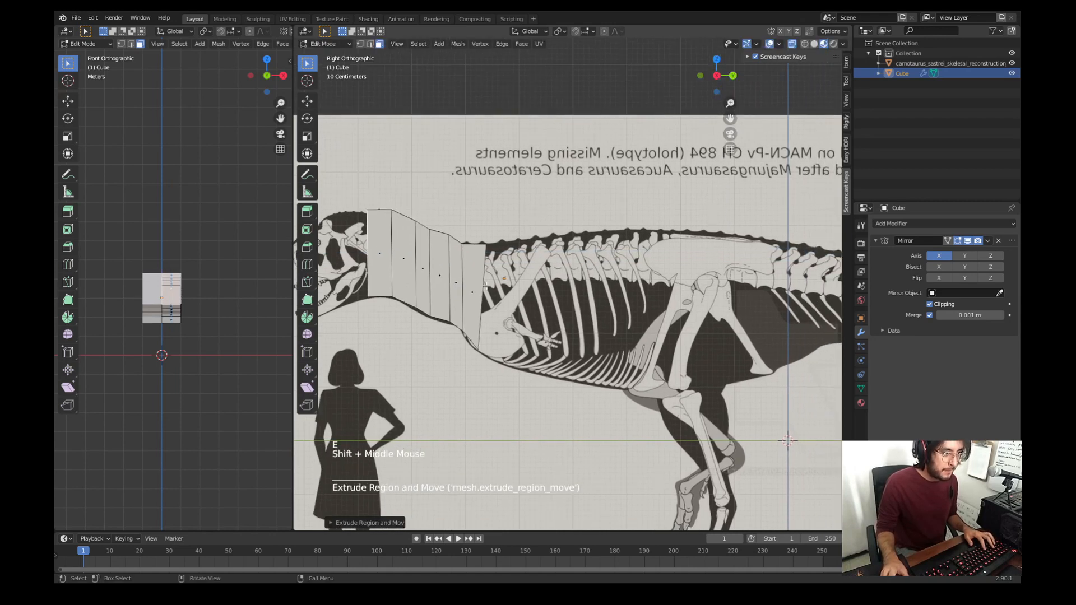
left_click(385, 203)
key("g")
key("r")
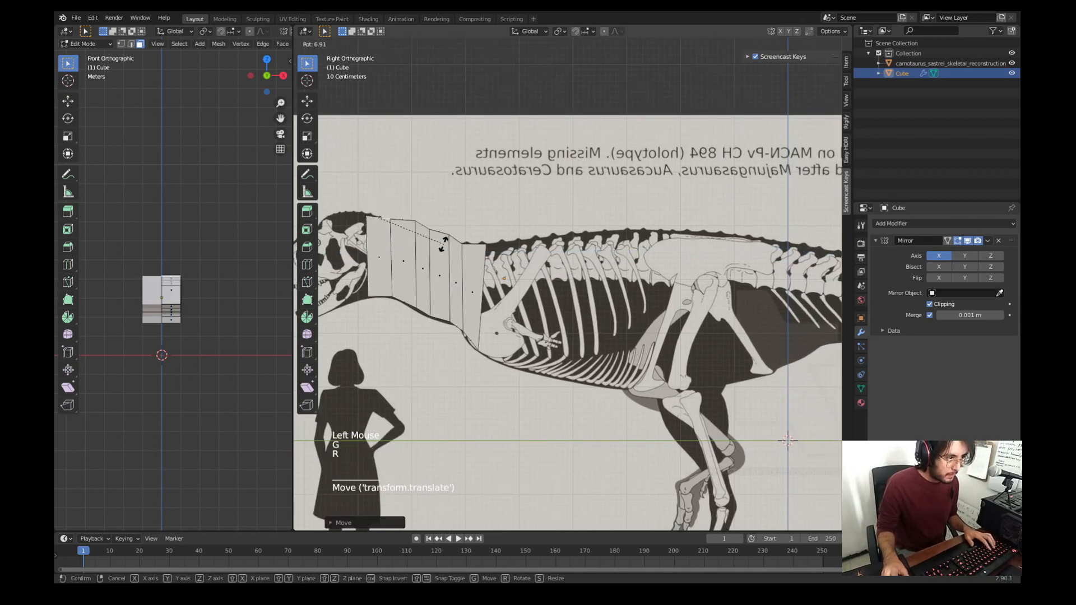
left_click(443, 245)
Step: Lower the top faces of two neck segments behind the foremost one onto the neck's upper outline
left_click(404, 225)
key("g")
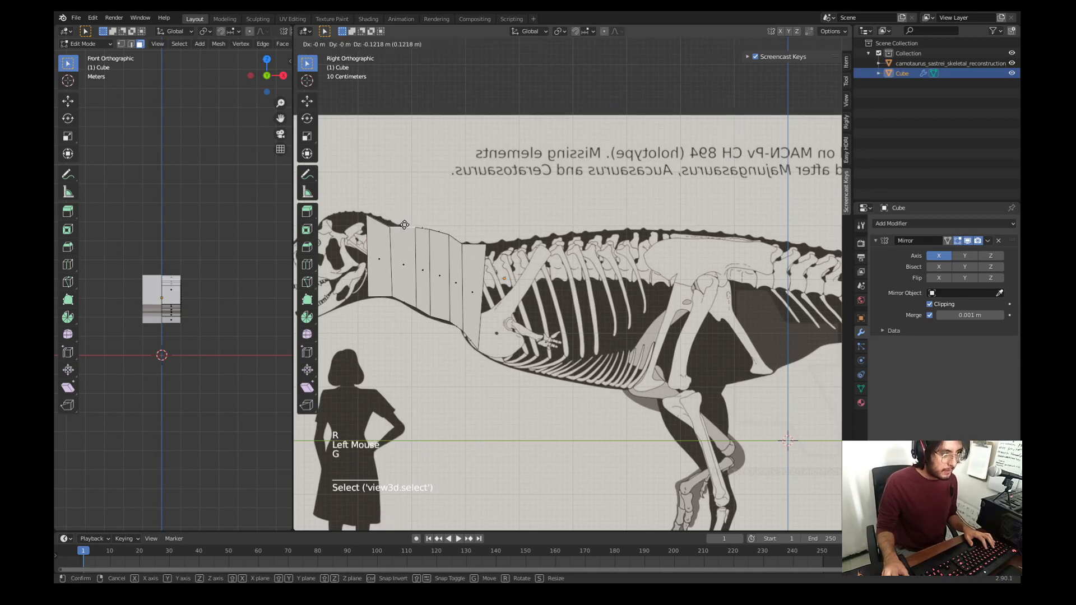
left_click(404, 224)
left_click(438, 237)
key("g")
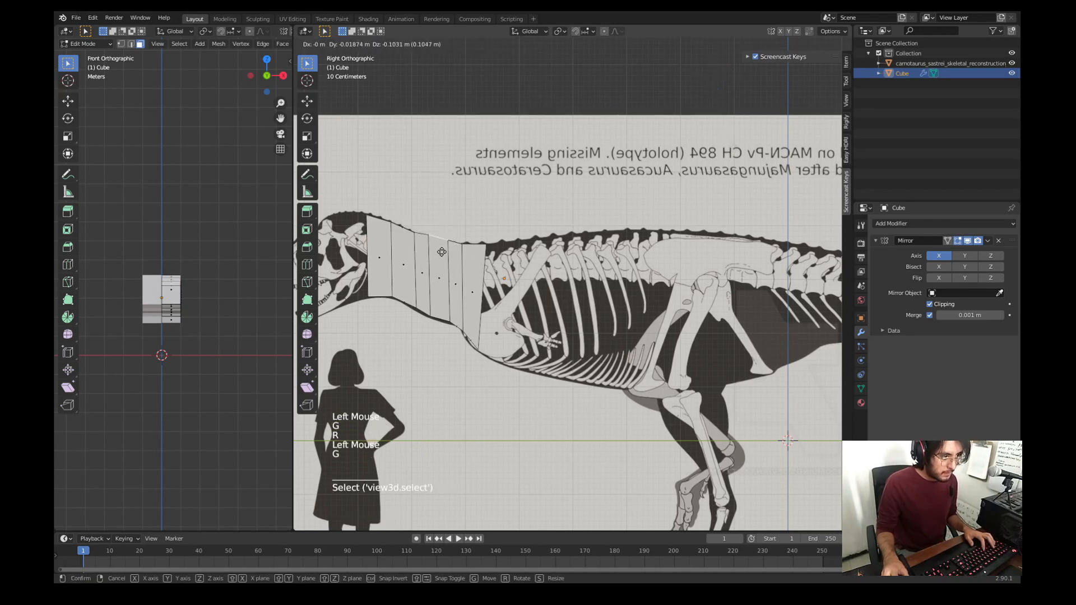
left_click(442, 252)
Step: Extrude the rear face at the neck base backward in two segments over the shoulder, adjusting each to the back outline
left_click(493, 301)
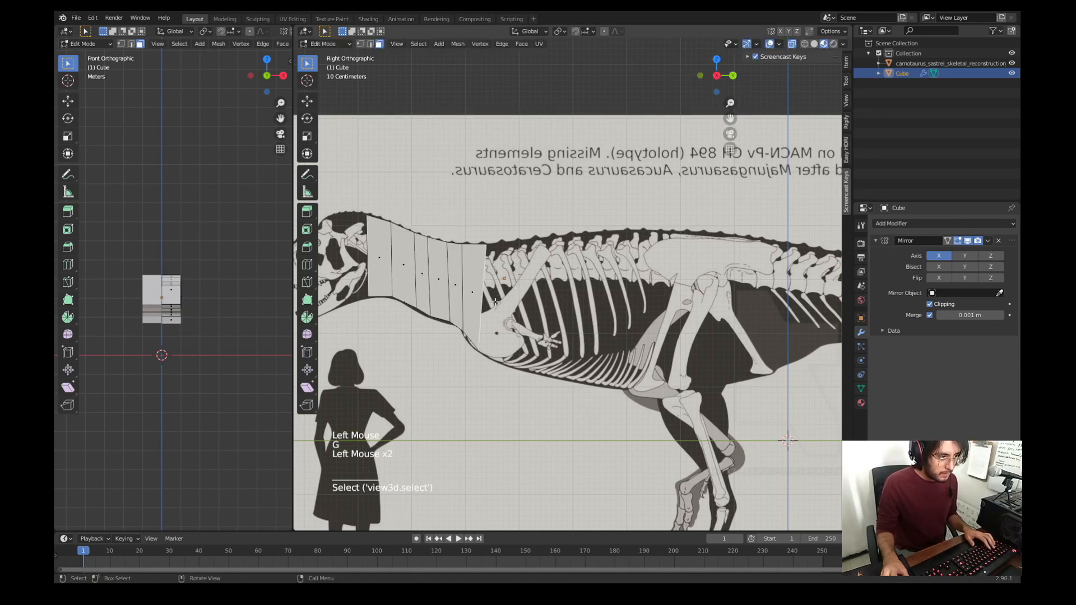
key("e")
left_click(525, 300)
key("g")
left_click(528, 300)
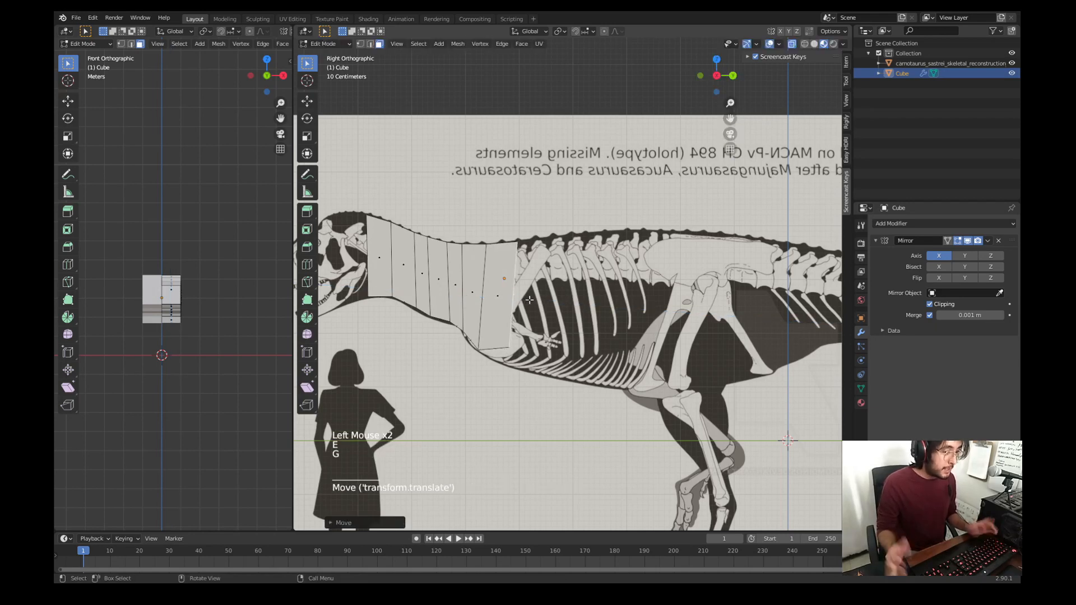
key("e")
left_click(560, 293)
key("g")
left_click(562, 289)
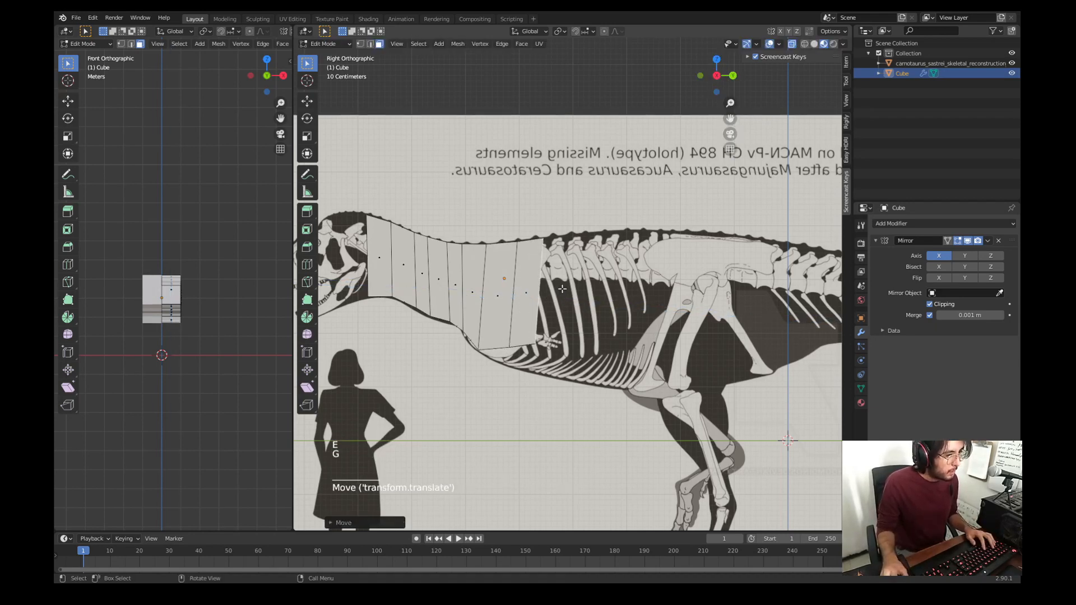
Step: Extrude the torso's rear face further back in segments along the back outline to the front of the pelvis
key("e")
left_click(604, 291)
key("g")
left_click(608, 290)
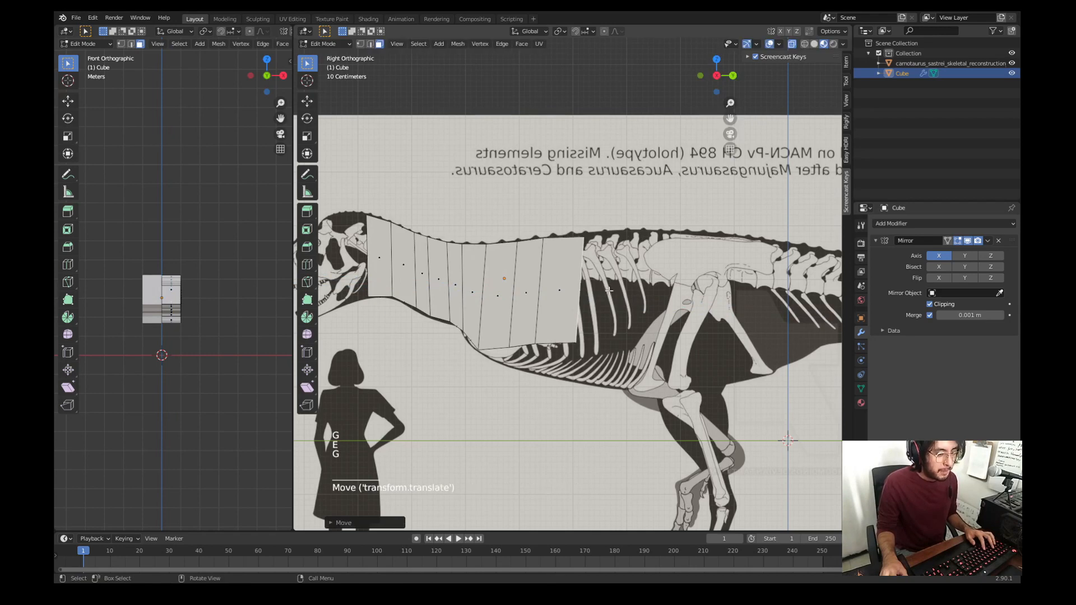
mouse_move(608, 290)
middle_mouse_down("shift")
mouse_move(577, 307)
mouse_move(505, 313)
mouse_move(597, 274)
middle_mouse_up("shift")
scroll(505, 309, "down", 1, "shift")
key("e")
left_click(550, 310)
key("g")
Step: Move the bottom face behind the throat down to the chest outline and rotate it to match the slope
left_click(397, 348)
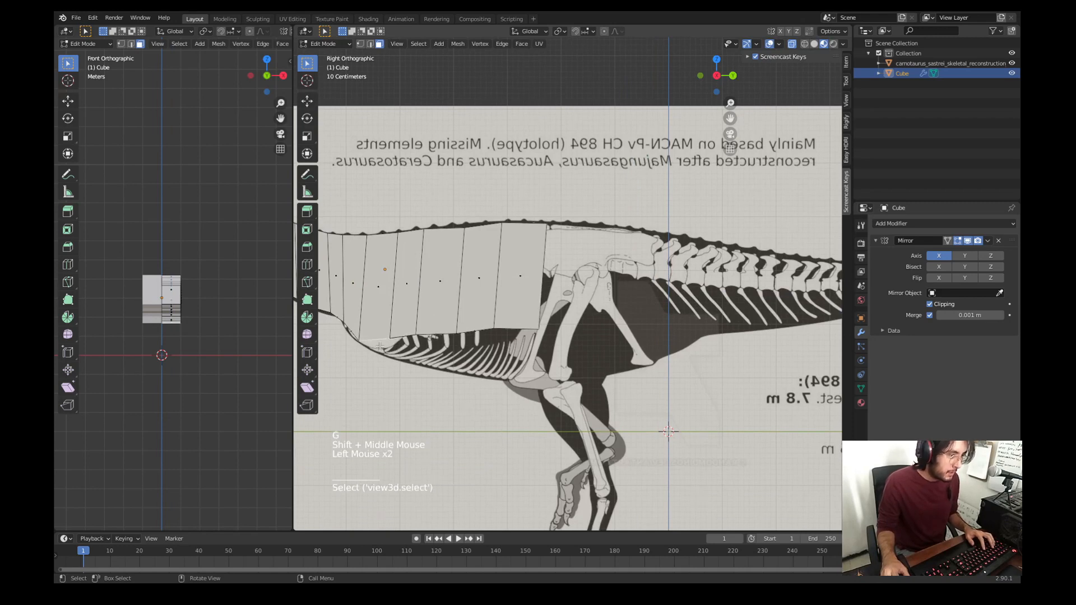
key("g")
key("r")
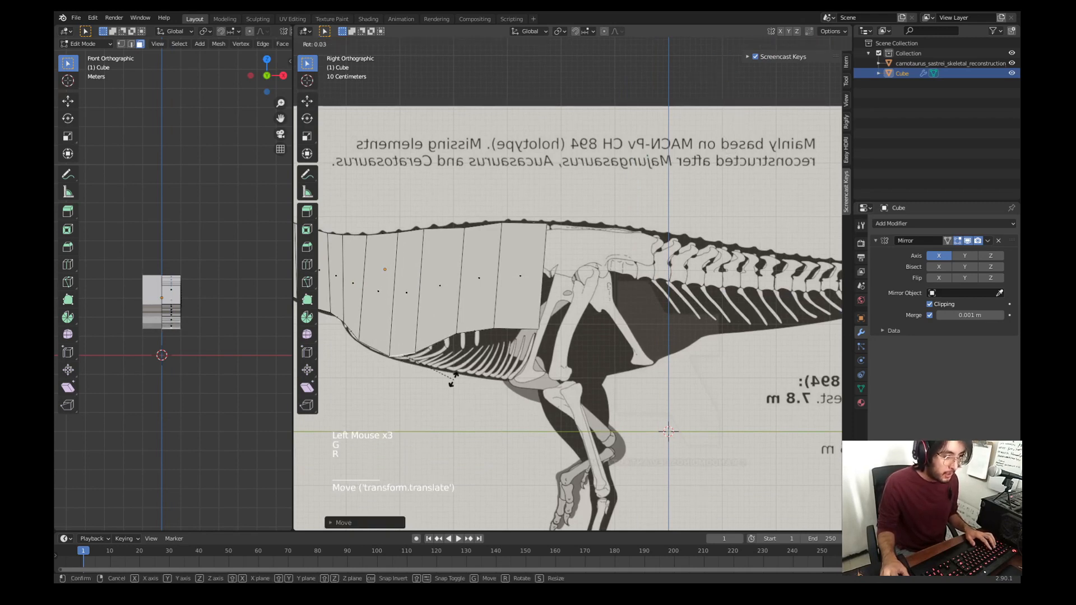
key("g")
key("r")
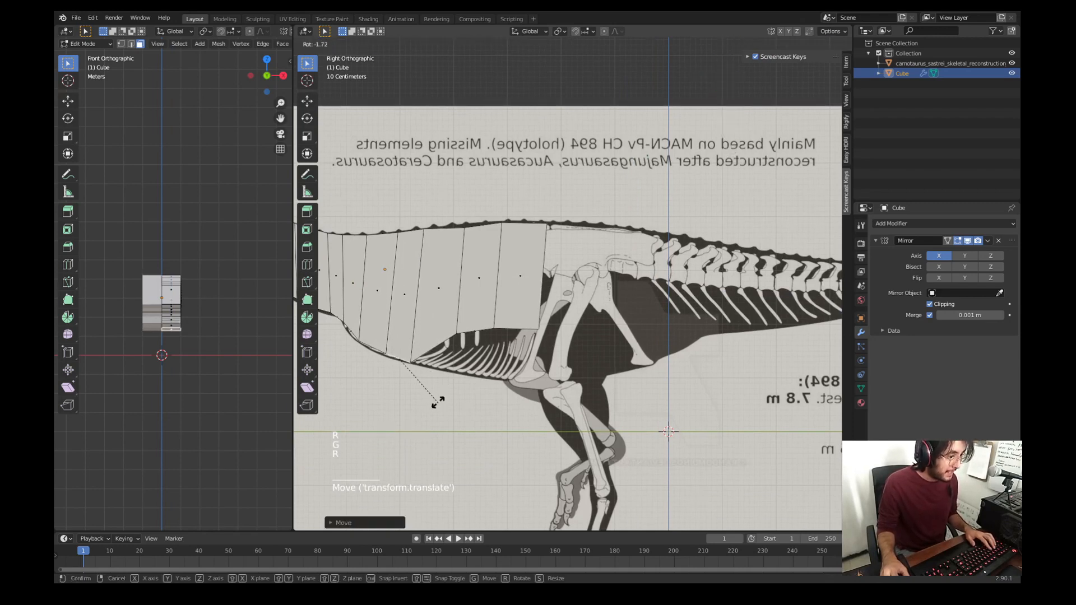
left_click(442, 398)
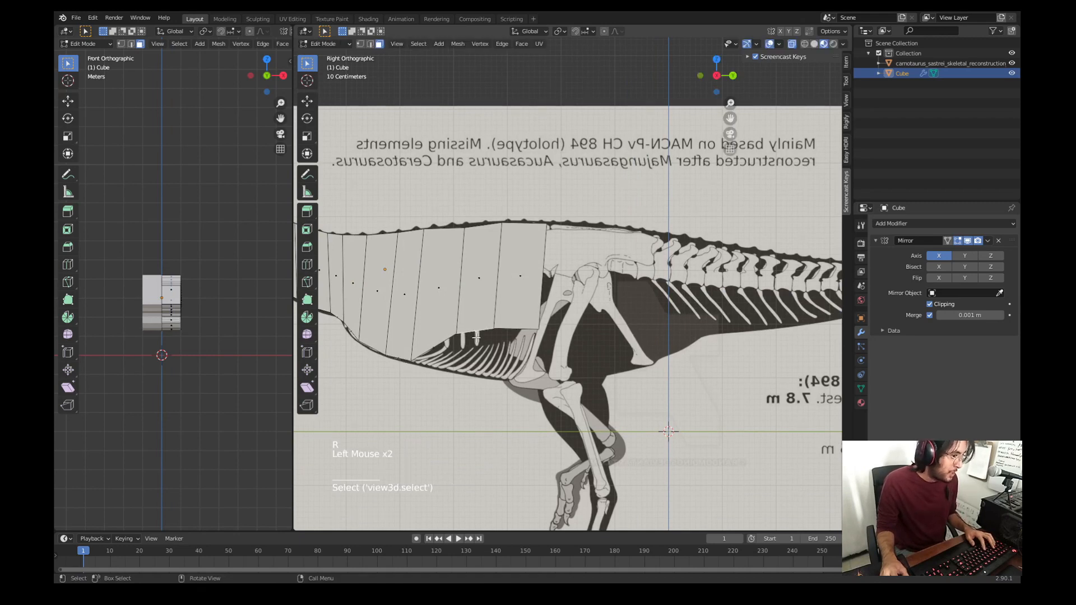
Step: Lower the next bottom face under the rib cage to the belly outline and rotate it to match the curve
key("g")
left_click(477, 379)
key("r")
left_click(511, 408)
key("g")
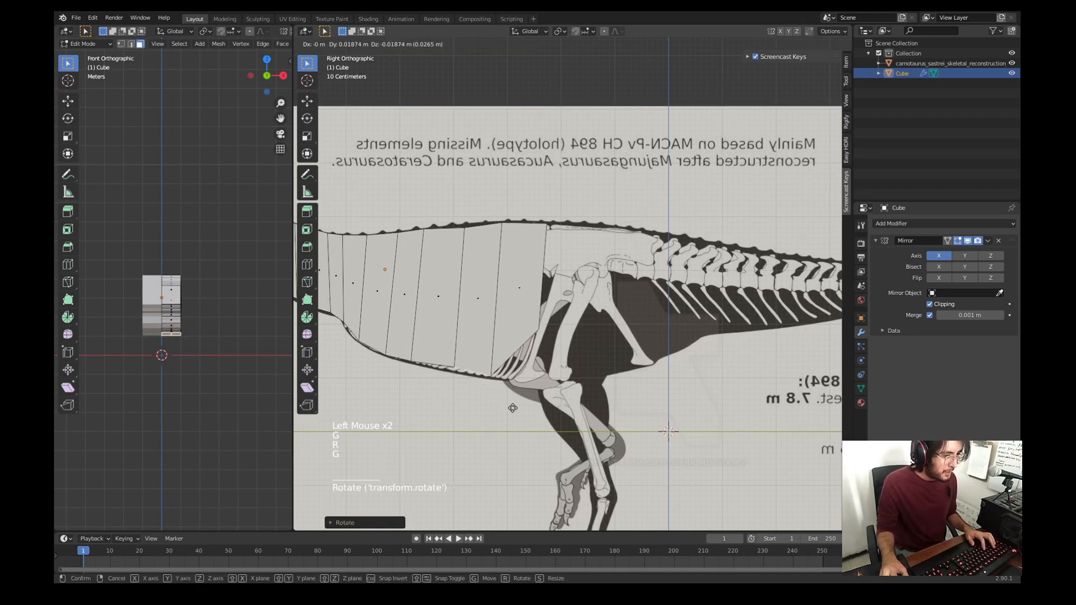
left_click(513, 412)
key("r")
left_click(520, 404)
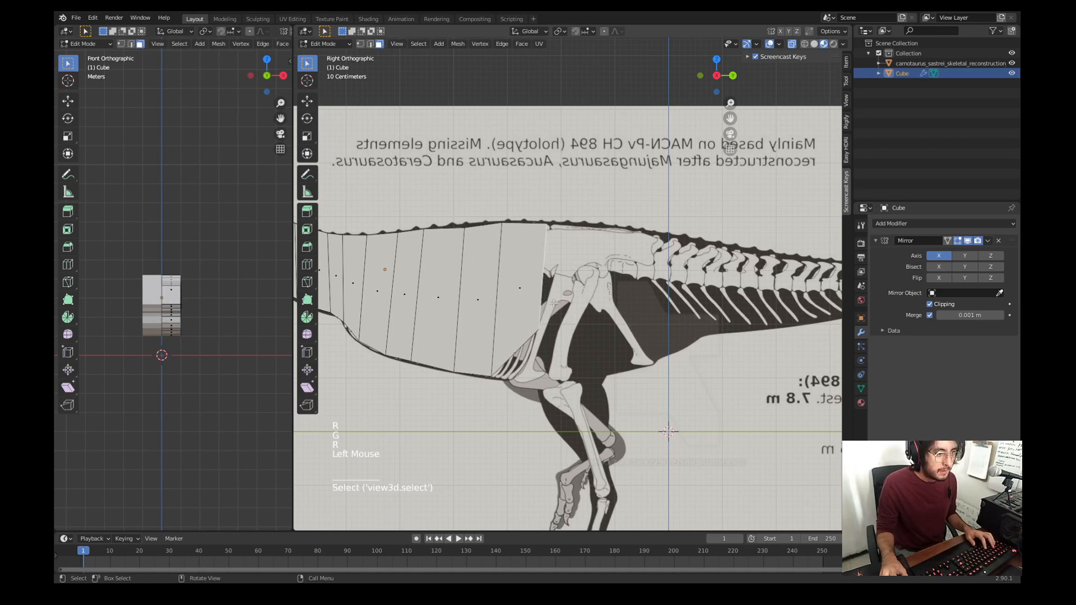
Step: Extrude the torso's rear face backward by one segment over the pelvis and adjust it to the back outline
key("e")
key("g")
left_click(560, 340)
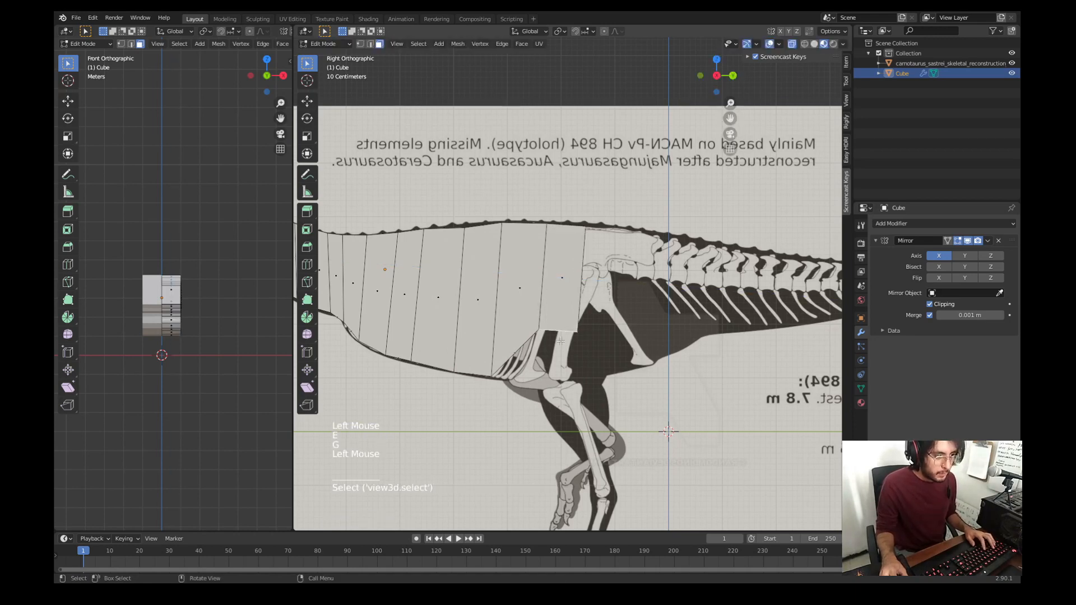
Step: Lower the bottom face beneath the pelvis to the belly outline and rotate it to match the slope
key("g")
left_click(563, 389)
key("g")
key("r")
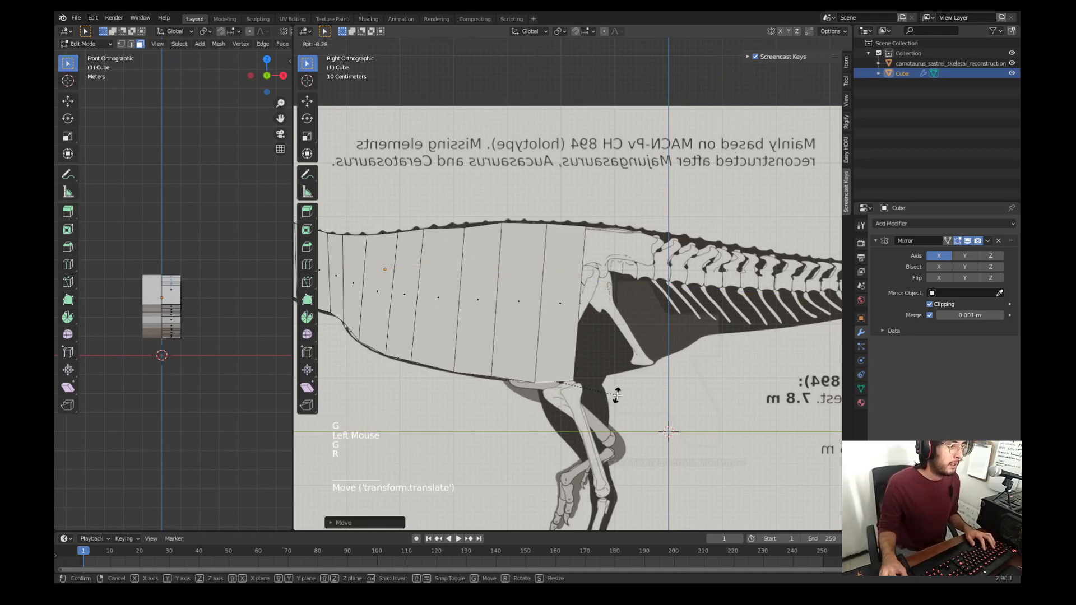
left_click(616, 395)
Step: Extrude the body's rear face backward in two segments from the pelvis to the tail base
key("e")
key("g")
key("e")
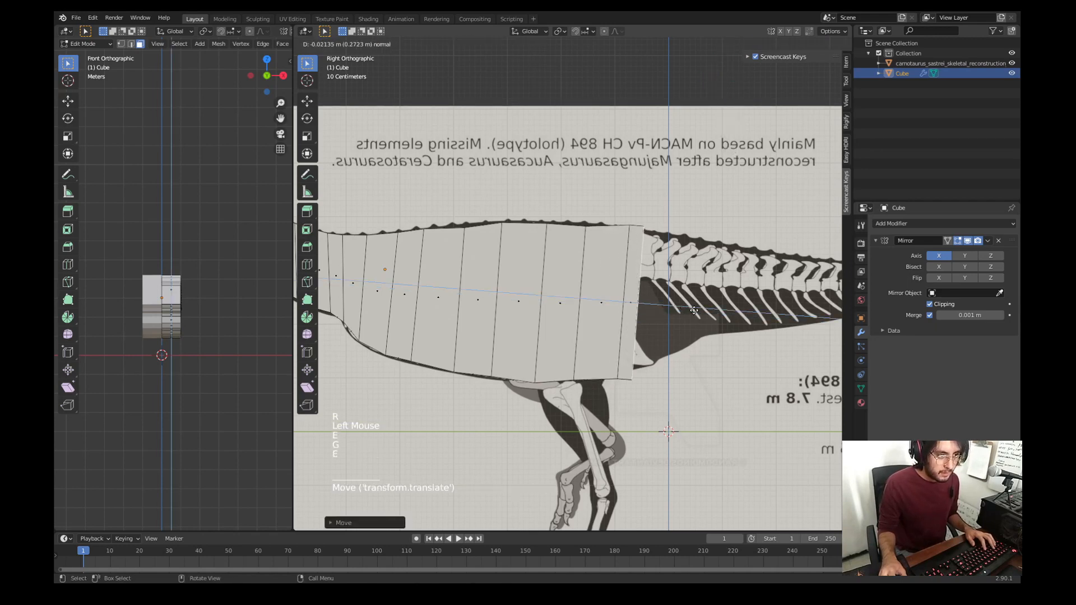
key("g")
left_click(710, 318)
Step: Move the bottom face of the rearmost segment to the underside outline and rotate it toward the tail's slope
left_click(647, 386)
key("g")
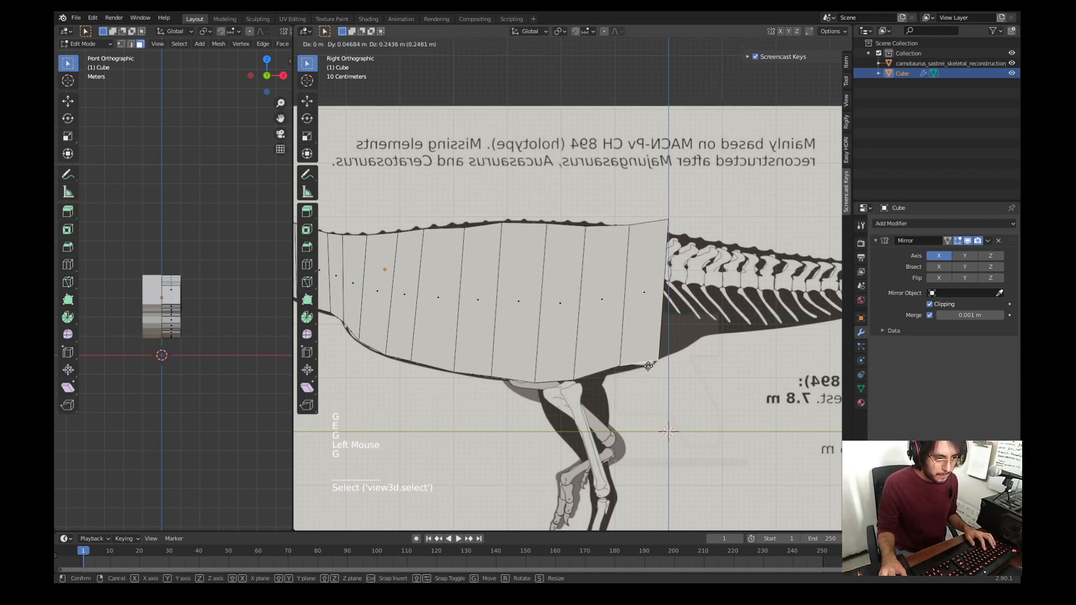
left_click(651, 374)
key("r")
left_click(699, 368)
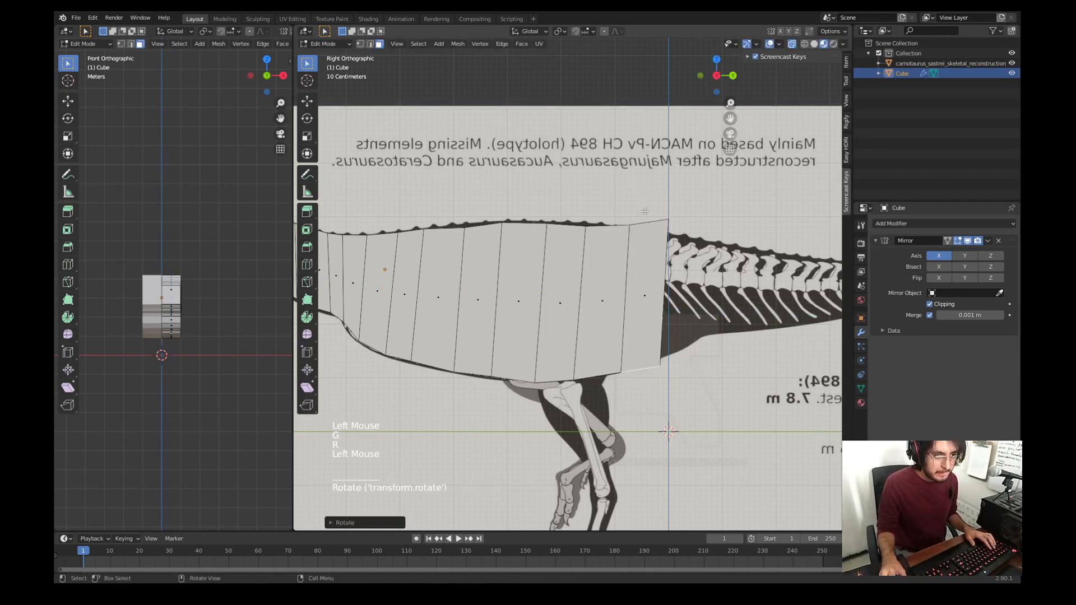
Step: Rotate and move the top faces over the rear of the pelvis to follow the back outline
left_click(646, 216)
key("r")
left_click(695, 266)
key("g")
left_click(687, 274)
middle_click_drag(685, 276, 591, 281, "shift")
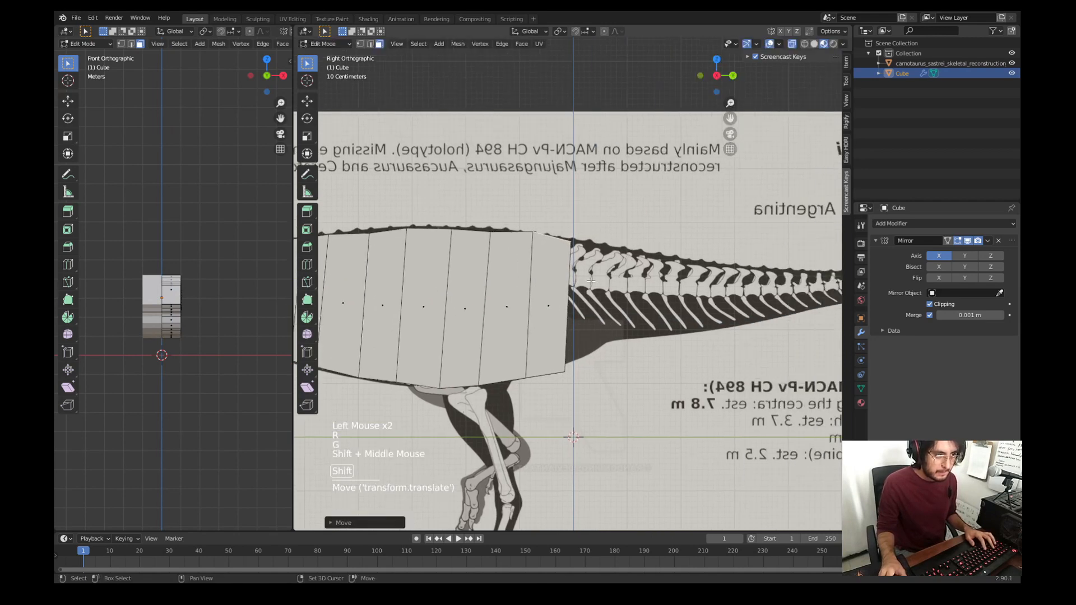
key("g")
left_click(556, 287)
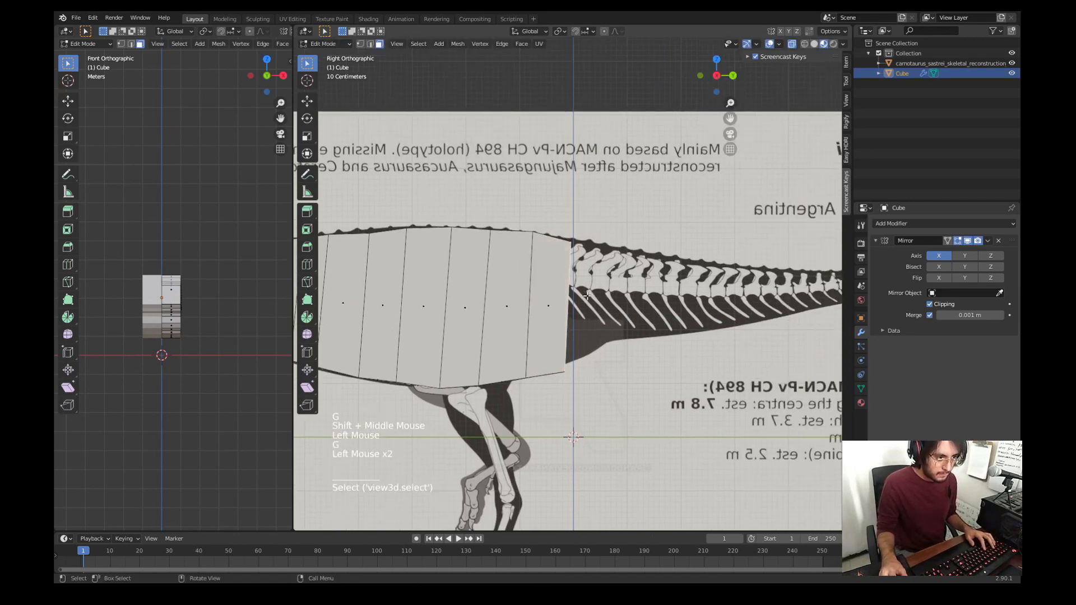
Step: Extrude the rear face into the tail base in two segments, keeping the lower edge on the tail's underside
key("e")
key("g")
key("e")
key("g")
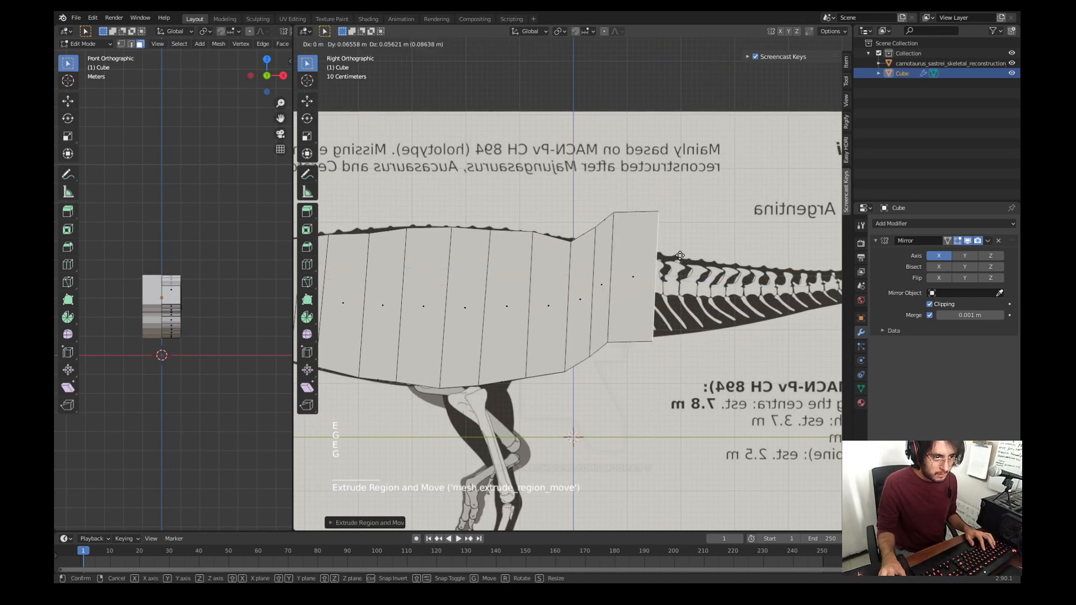
left_click(661, 253)
Step: Extrude the tail further backward in several segments, aligning each one's lower edge with the underside outline
middle_click_drag(670, 254, 516, 264, "shift")
key("e")
left_click(573, 267)
key("g")
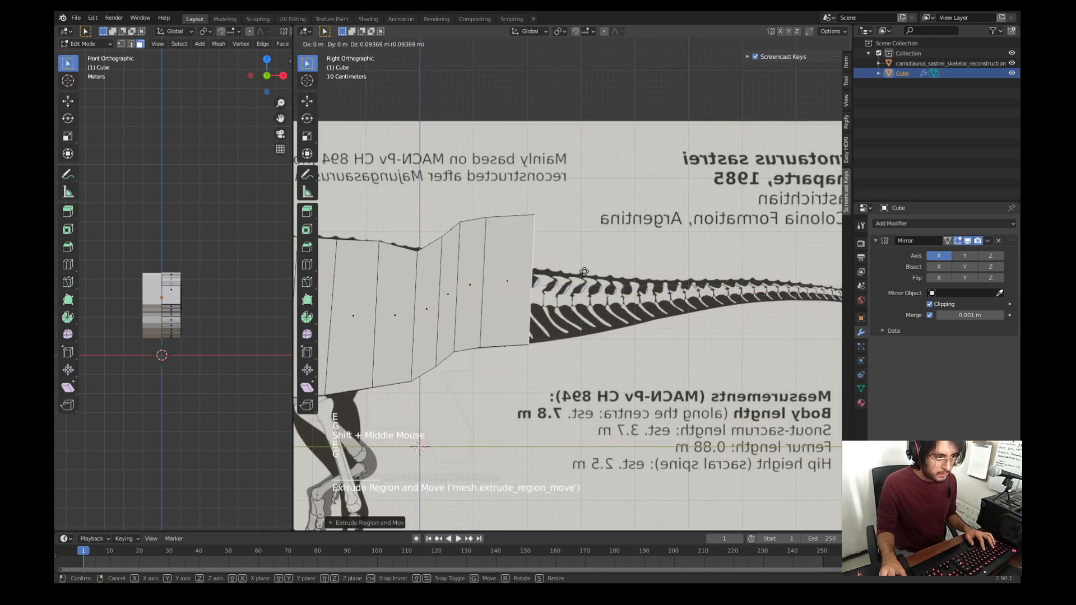
left_click(589, 269)
key("e")
key("g")
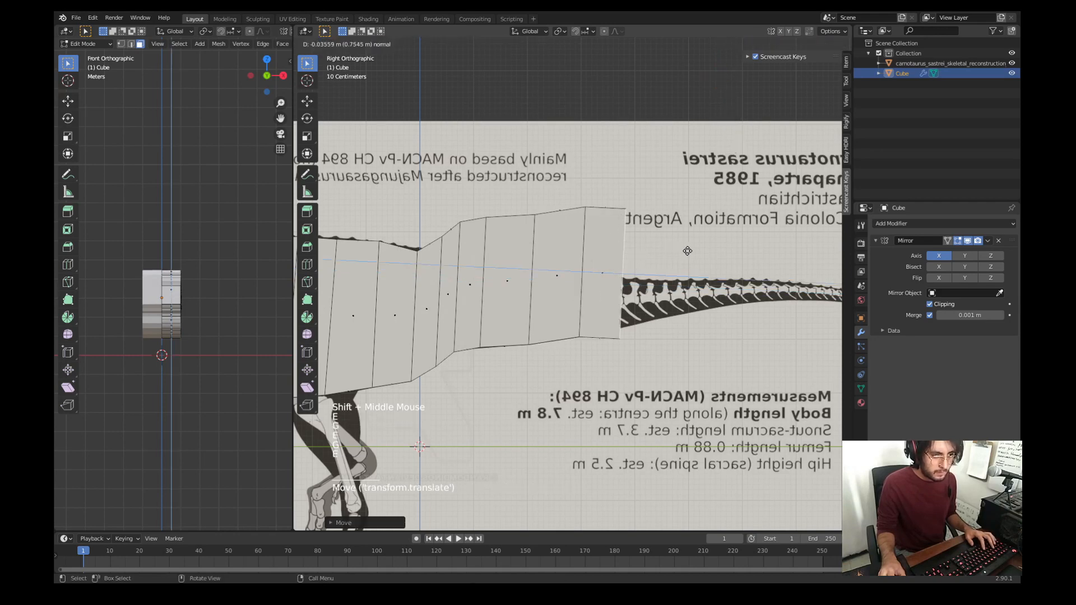
left_click(693, 237)
middle_click_drag(653, 194, 500, 199, "shift")
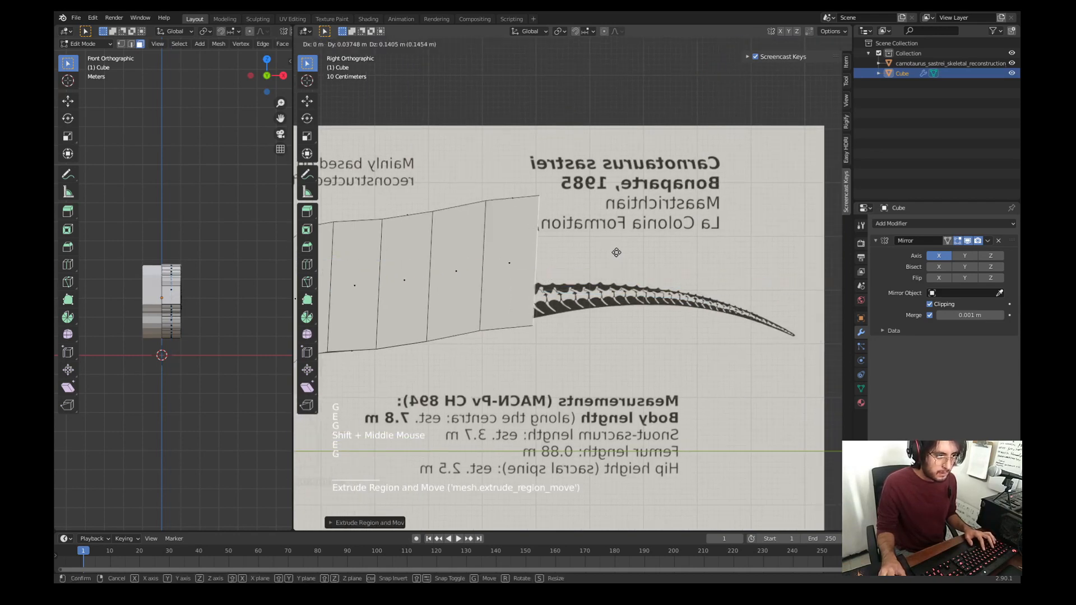
Step: Lower the top face of the rearmost tail segment to the upper outline and rotate it to match the slope
left_click(508, 198)
key("g")
left_click(508, 289)
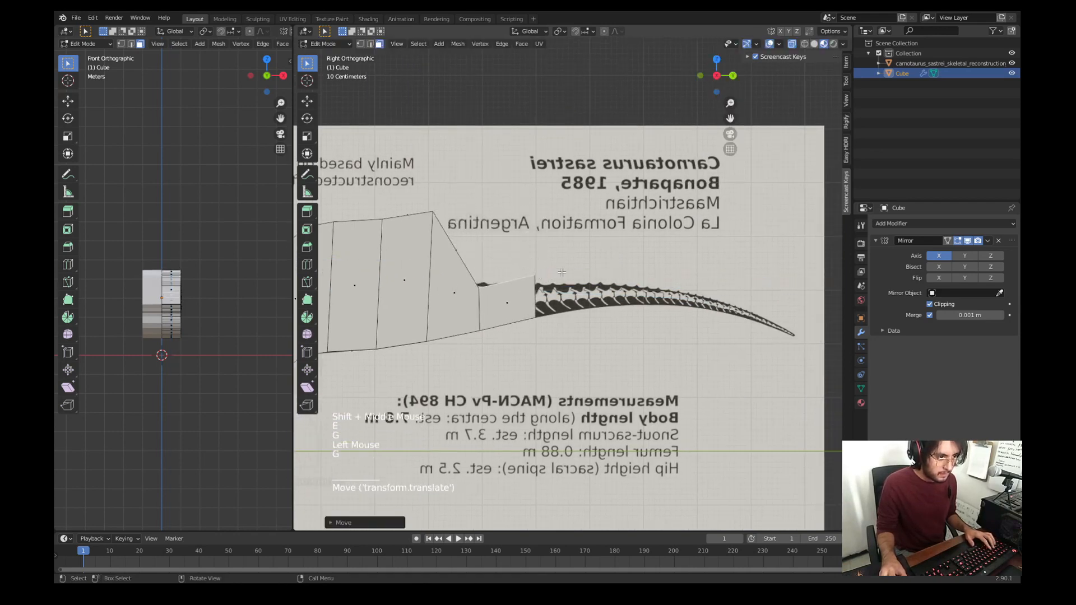
key("r")
left_click(584, 295)
Step: Lower the raised top face at the middle of the extruded tail to the upper outline and rotate it to fit
middle_click_drag(482, 241, 555, 234, "shift")
left_click(490, 215)
key("g")
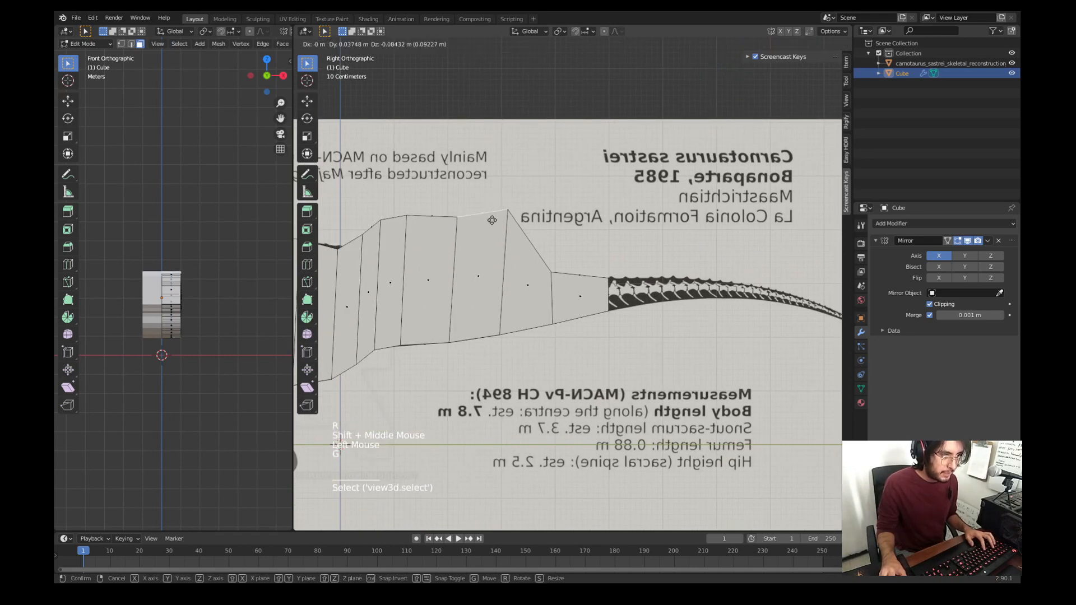
left_click(493, 274)
key("r")
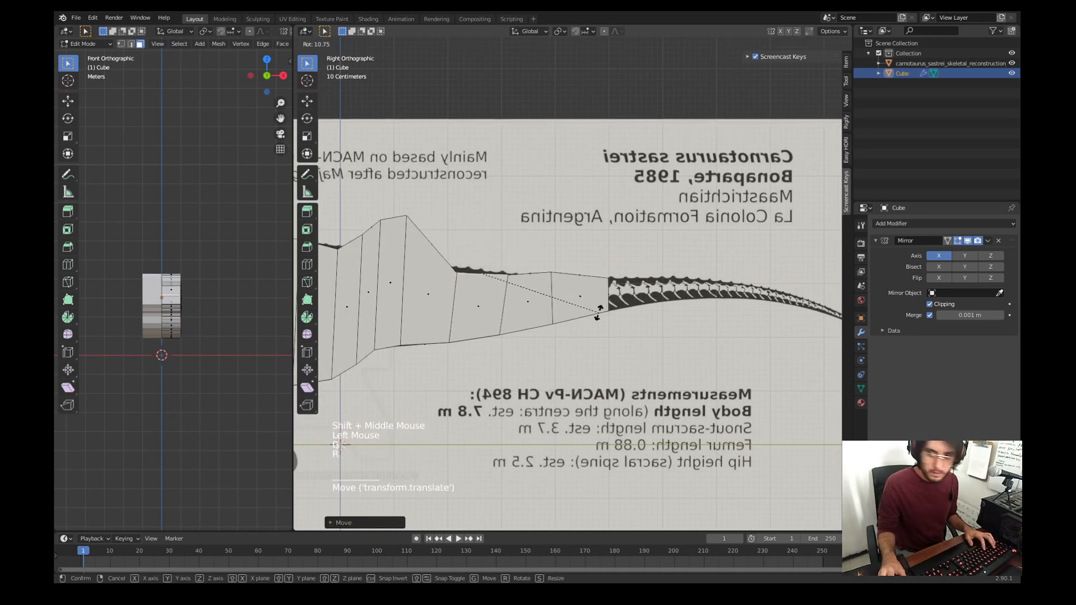
left_click(597, 310)
Step: Lower the raised top face near the tail base, rotate it and nudge it onto the upper outline
middle_click_drag(439, 238, 494, 236, "shift")
left_click(452, 205)
key("g")
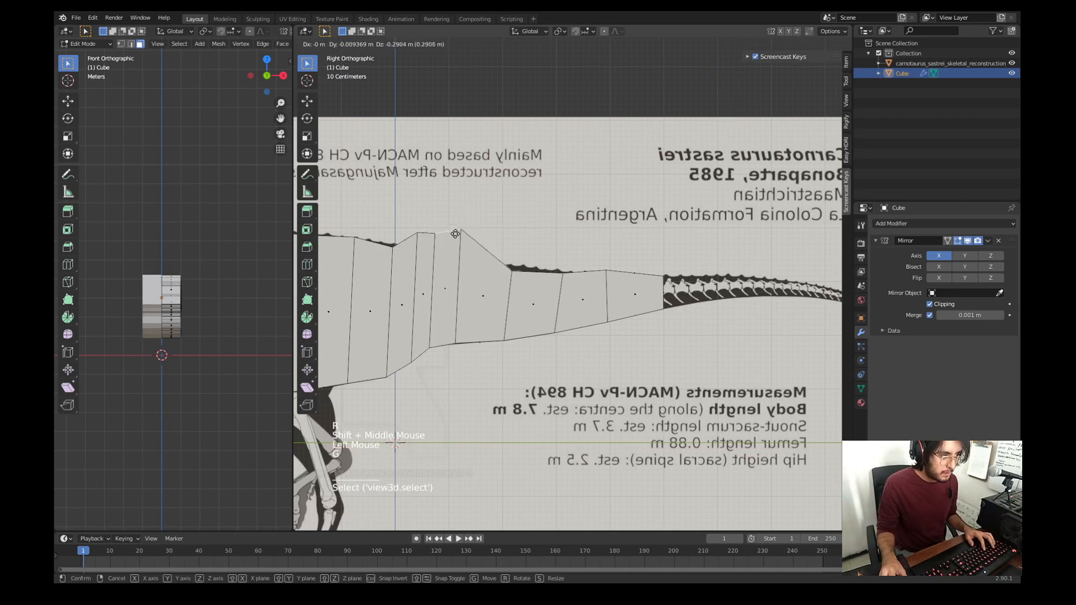
left_click(483, 265)
key("r")
left_click(486, 274)
key("g")
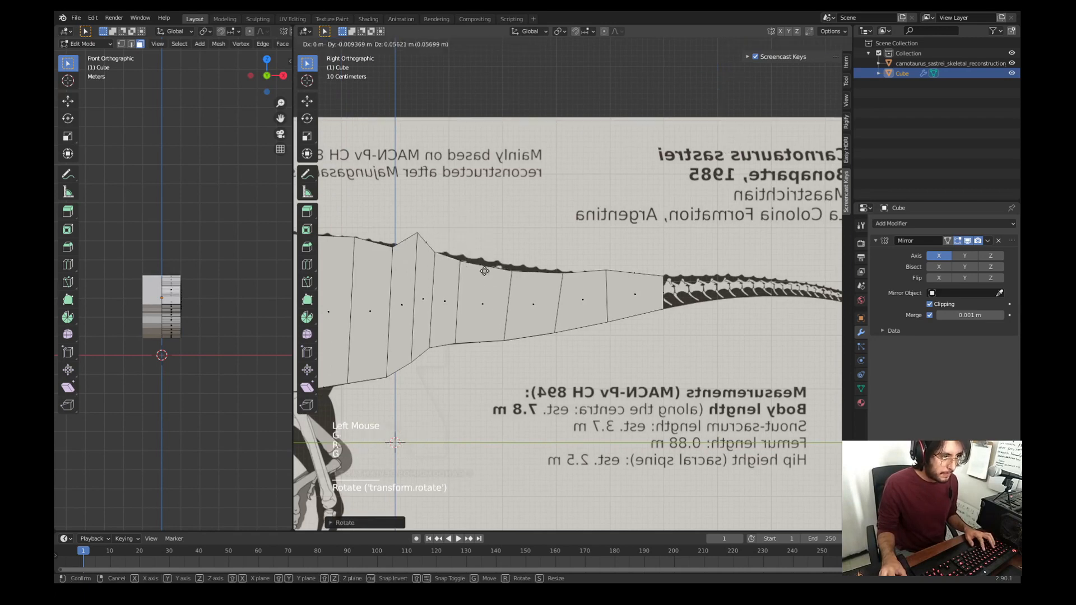
left_click(483, 269)
Step: Rotate and move the top face directly behind the hips to close the remaining peak in the back line
key("r")
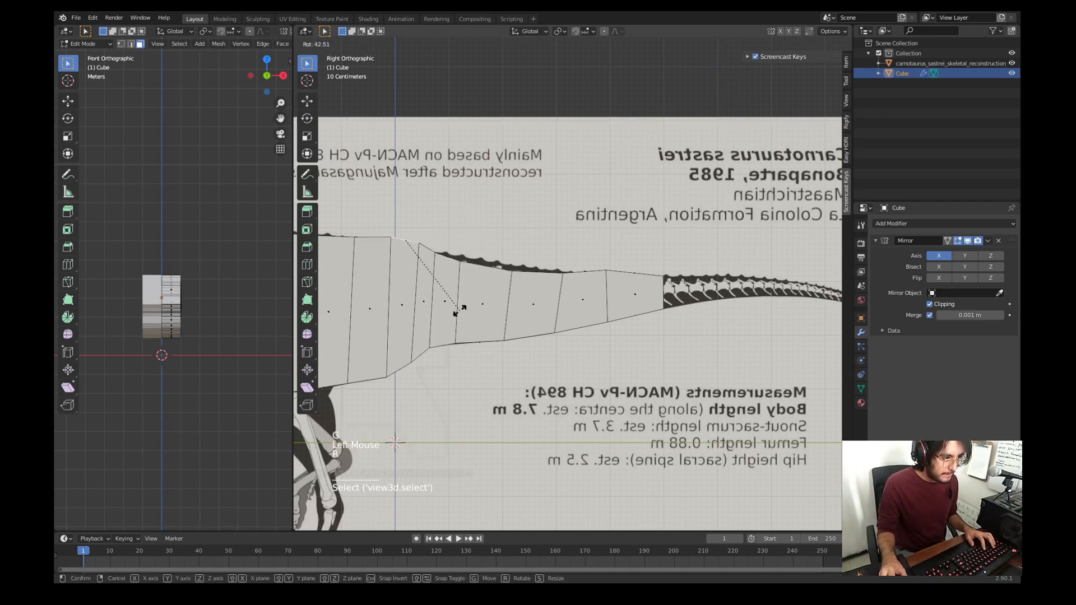
key("g")
middle_click_drag(459, 309, 507, 297, "shift")
Step: Show the sidebar in the front view and check the Screencast Keys settings before returning to the Transform values
key("n")
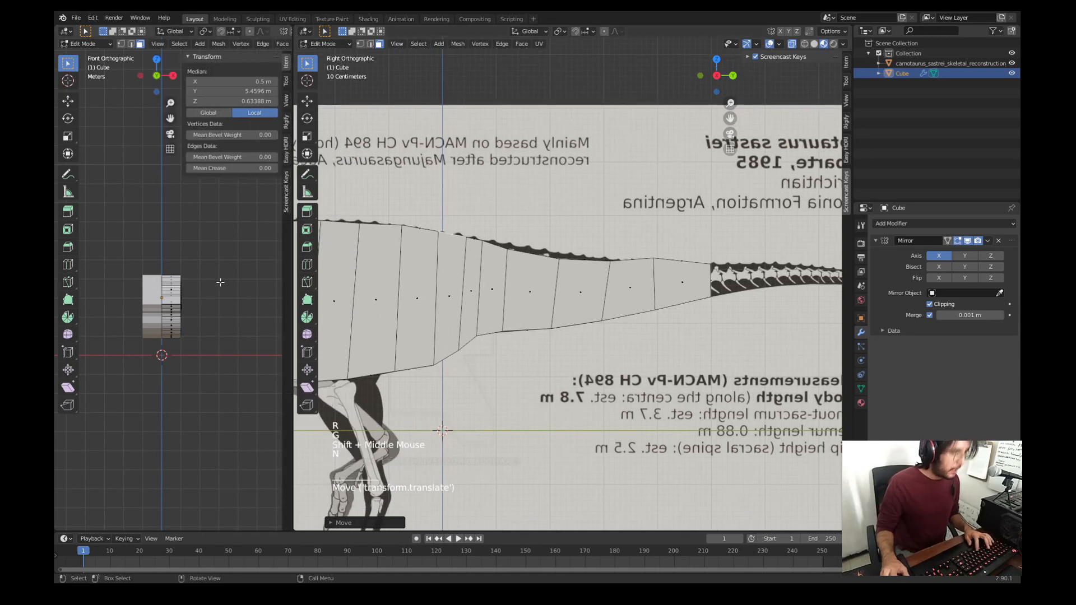
left_click(285, 193)
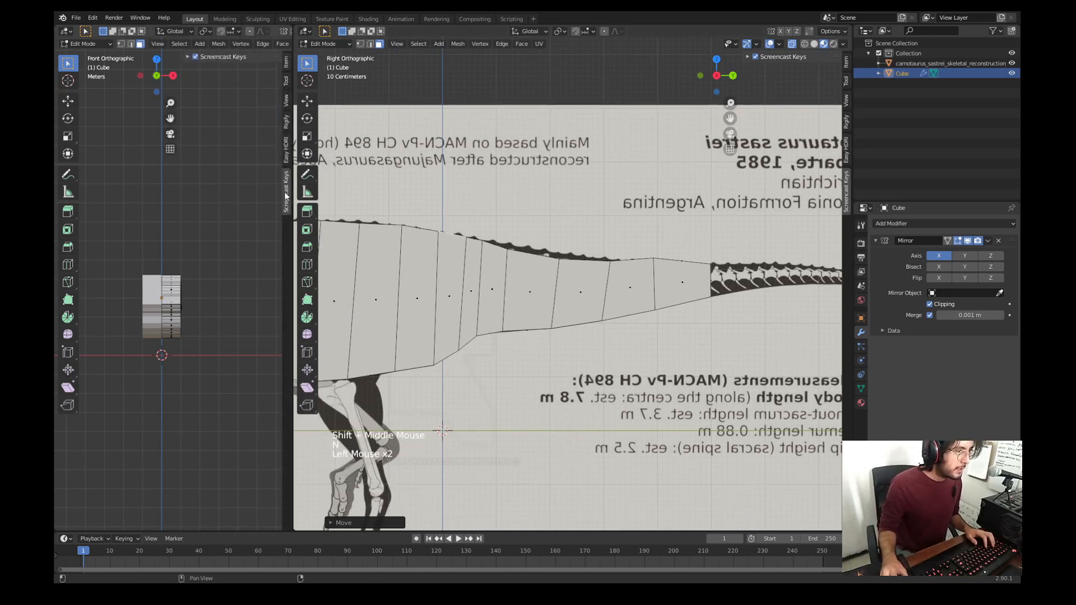
left_click(187, 57)
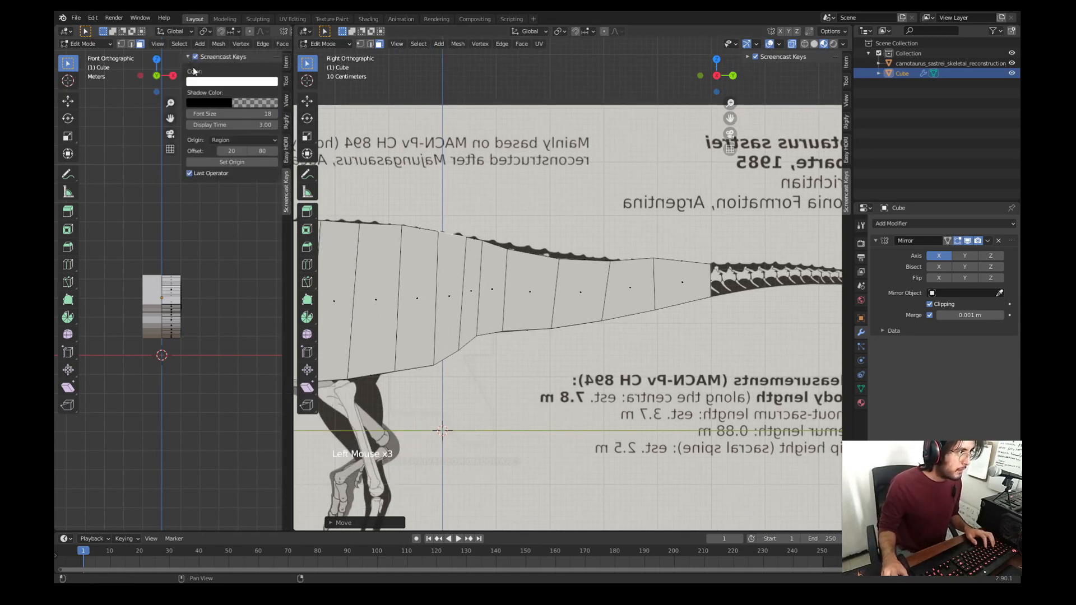
left_click(224, 141)
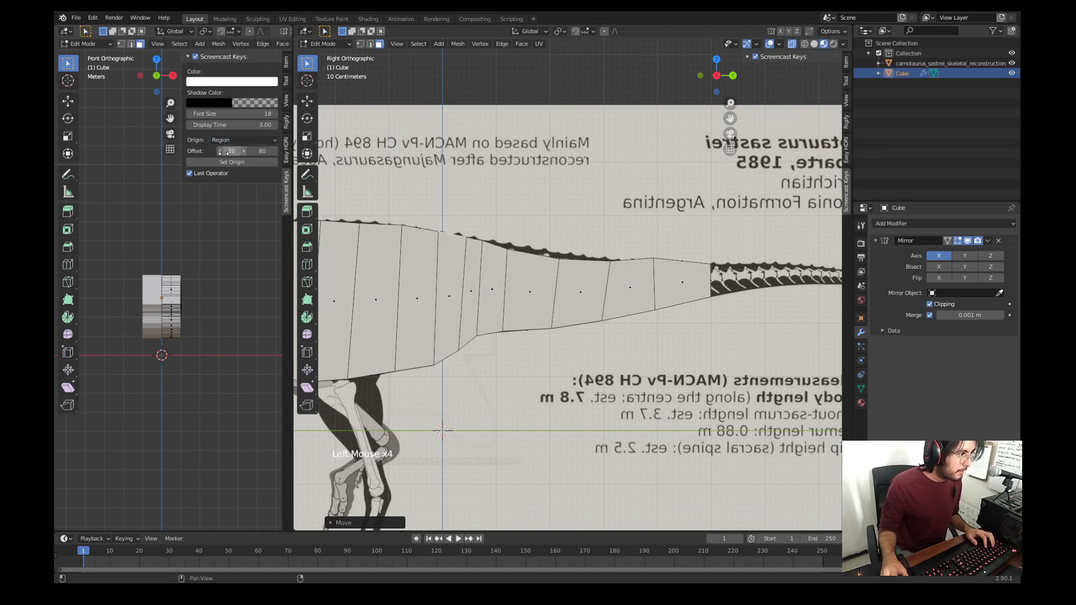
middle_click_drag(179, 291, 202, 300)
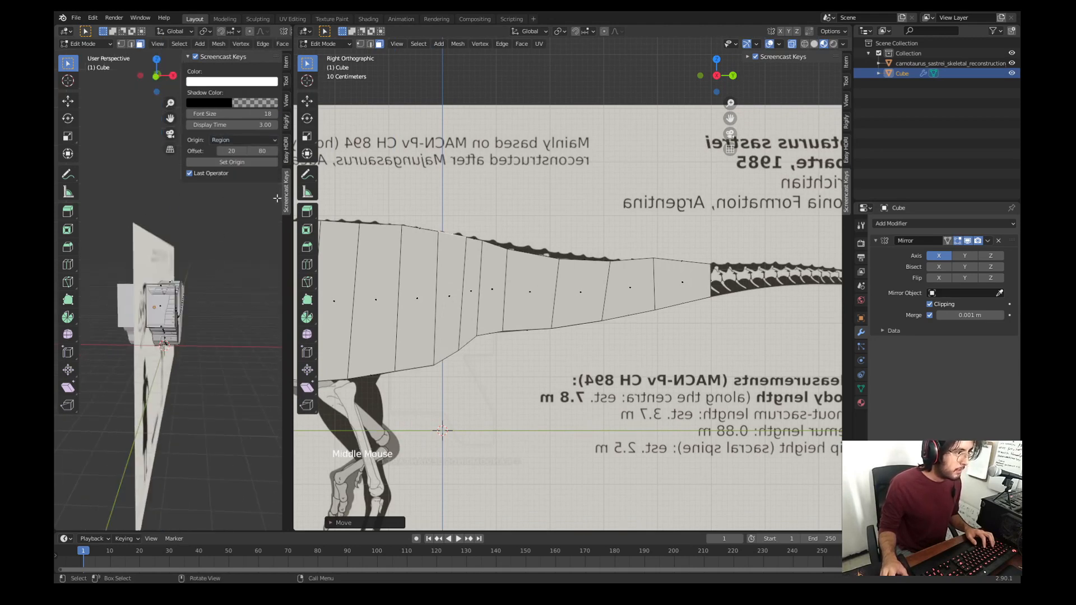
left_click(285, 64)
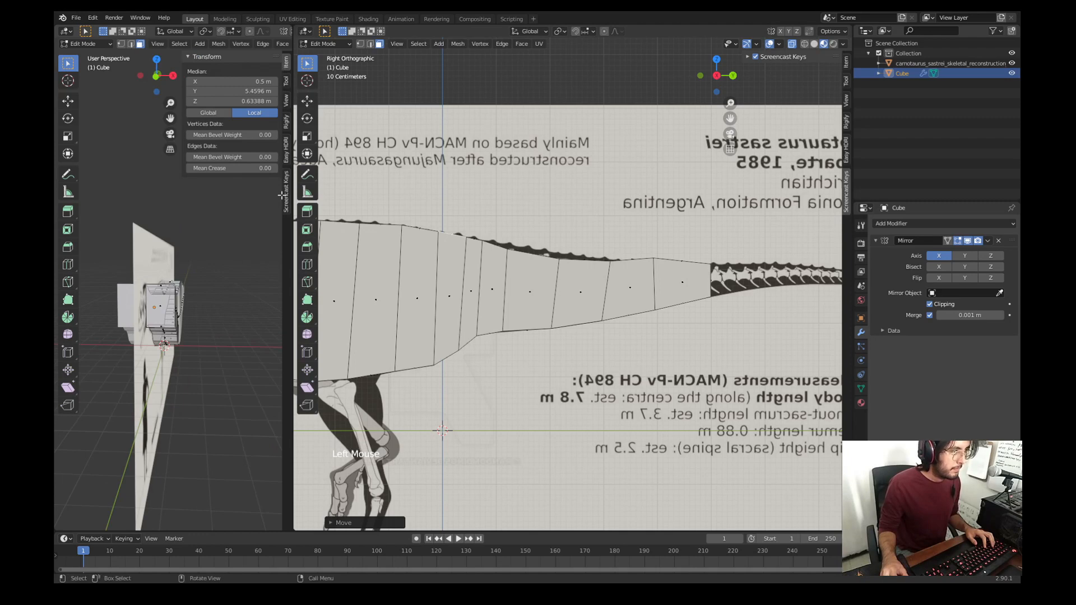
Step: Raise two top faces along the front half of the tail to meet the upper outline
left_click(585, 276)
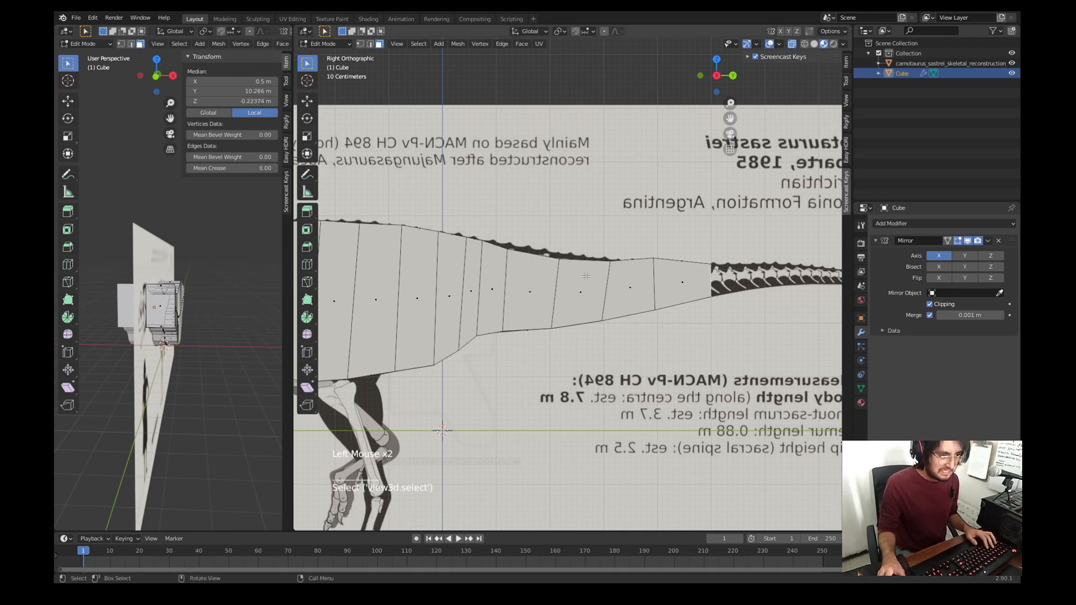
key("g")
left_click(589, 253)
left_click(521, 245)
key("g")
left_click(521, 240)
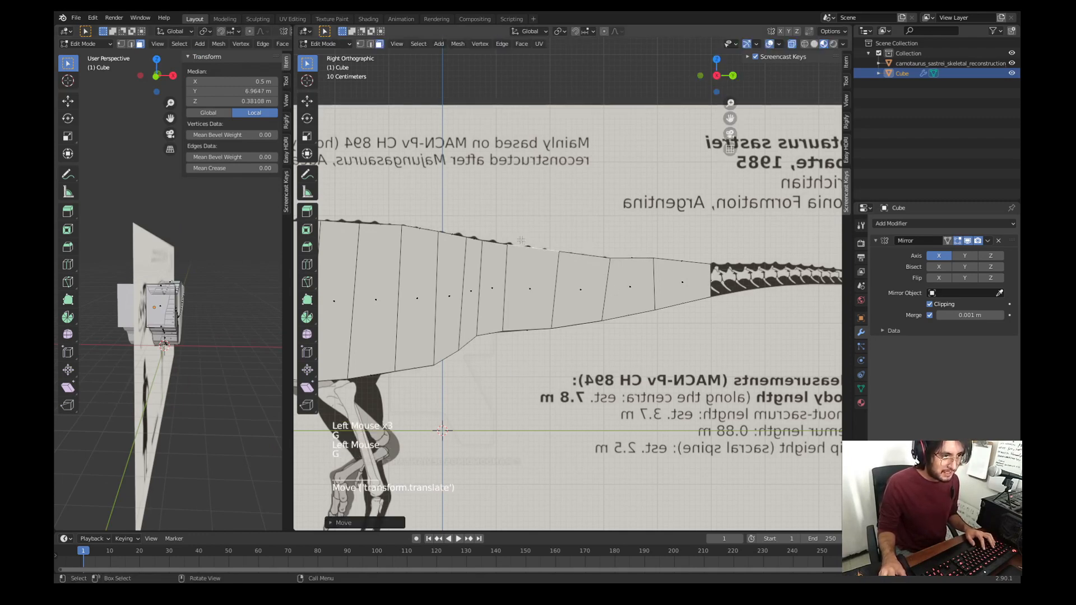
Step: Extrude the tail's end face backward by one segment and shift it onto the tail outline
middle_click_drag(720, 286, 587, 296, "shift")
left_click(585, 292)
key("e")
left_click(634, 292)
key("g")
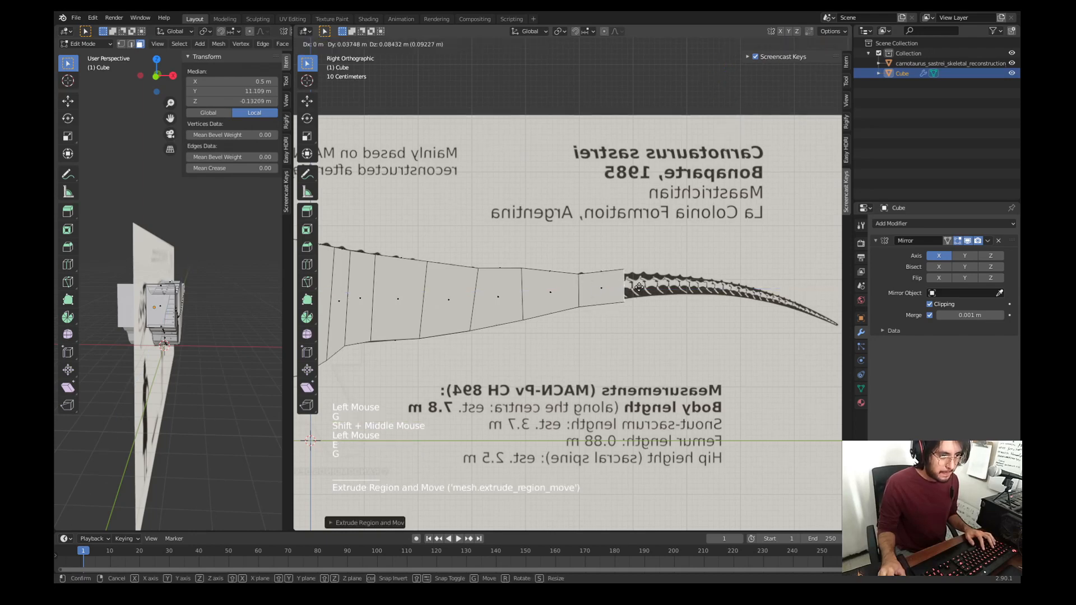
left_click(640, 288)
Step: Extrude the tail backward by two more segments and position each end face along the underside curve
middle_click_drag(259, 323, 182, 355)
scroll(209, 331, "down", 2)
scroll(187, 357, "up", 2)
scroll(182, 355, "up", 7)
key("e")
left_click(675, 294)
key("g")
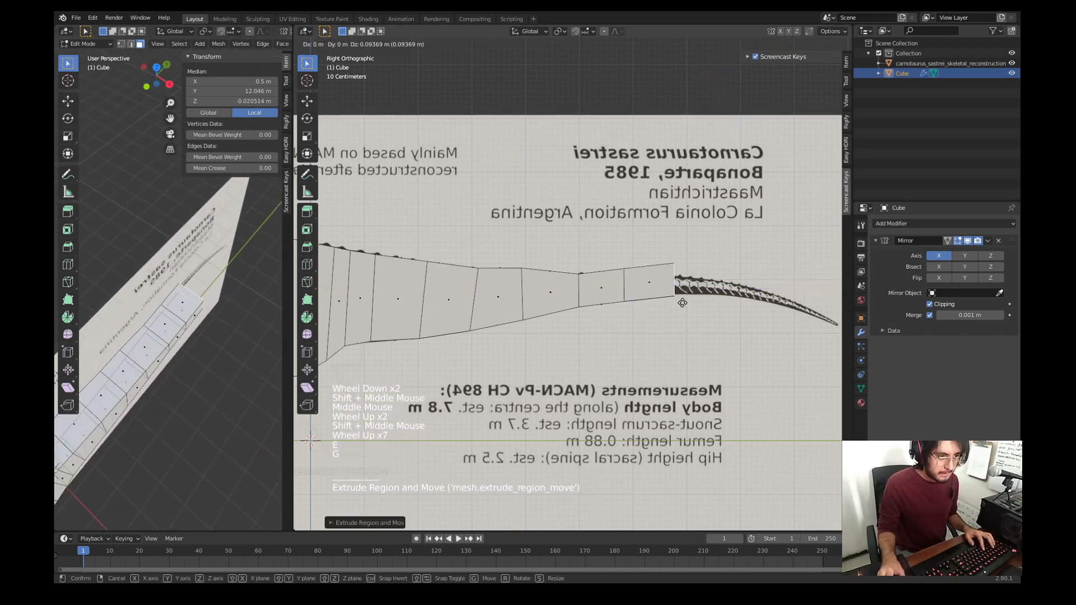
left_click(683, 300)
key("e")
left_click(730, 292)
key("g")
left_click(734, 295)
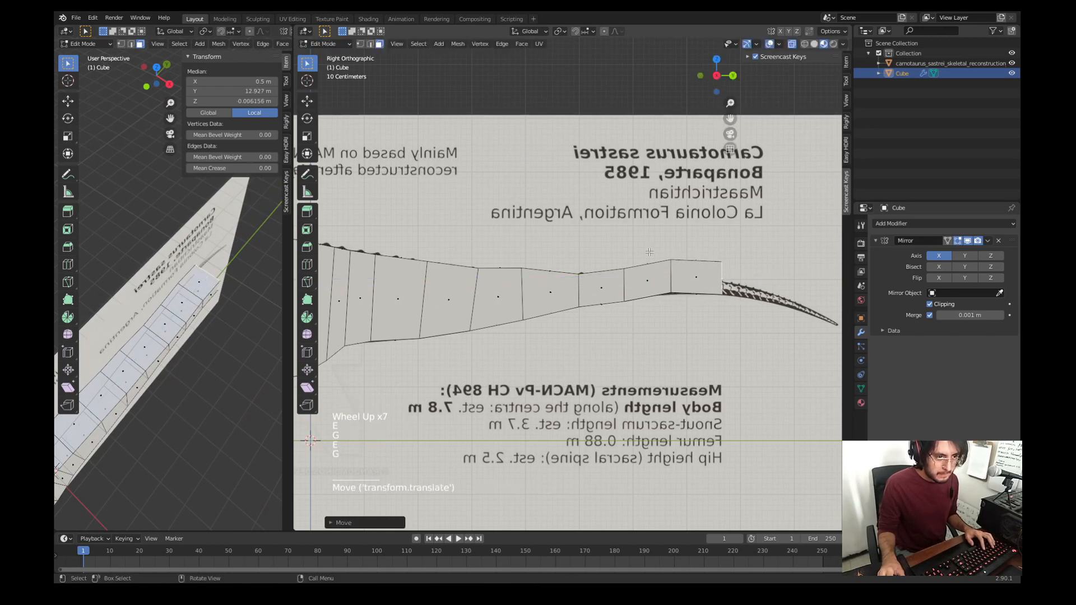
Step: Rotate the bottom face of the segment ahead of the last one to match the tail's underside
left_click(654, 309)
key("r")
left_click(669, 327)
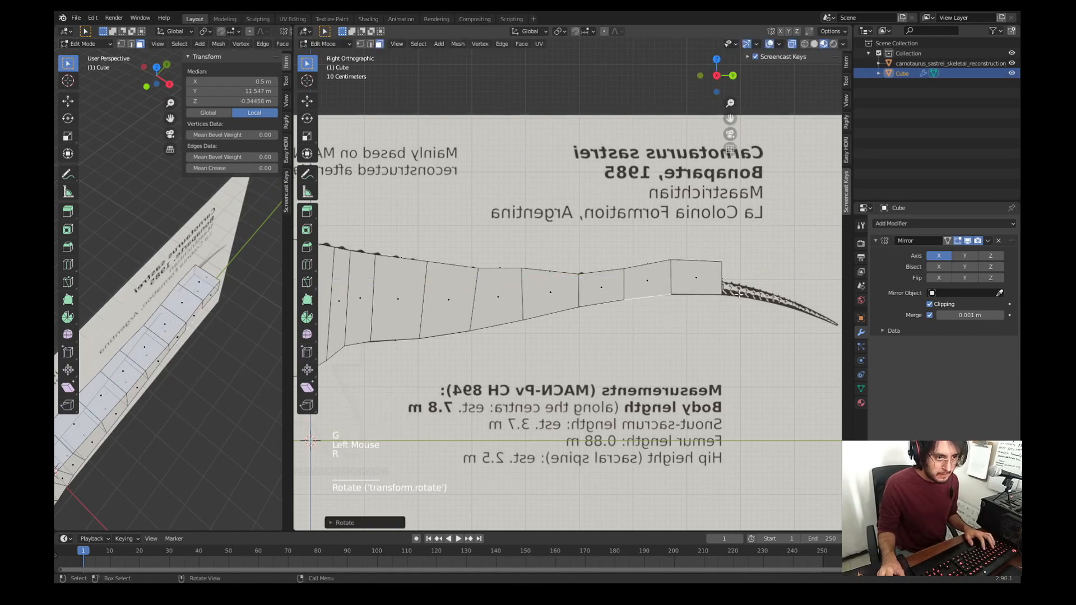
Step: Extrude one more segment toward the tail tip, then lower and rotate its top face to the upper outline
left_click(741, 293)
key("e")
key("g")
left_click(765, 287)
key("g")
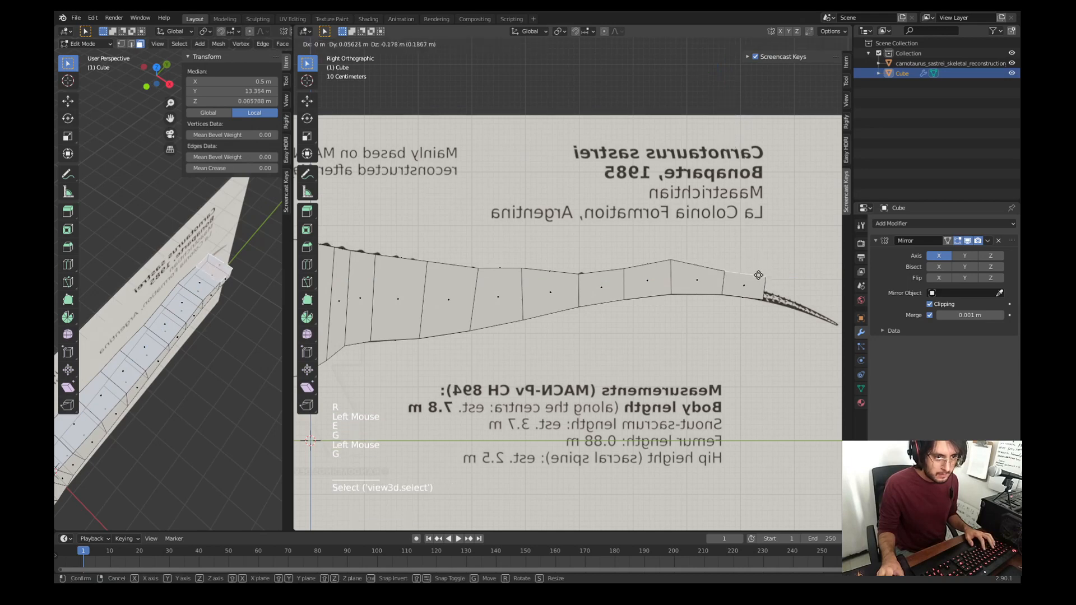
left_click(755, 284)
key("r")
left_click(787, 292)
Step: Rotate and lower the raised top face two segments ahead of the tail's end to fit the upper outline
left_click(651, 262)
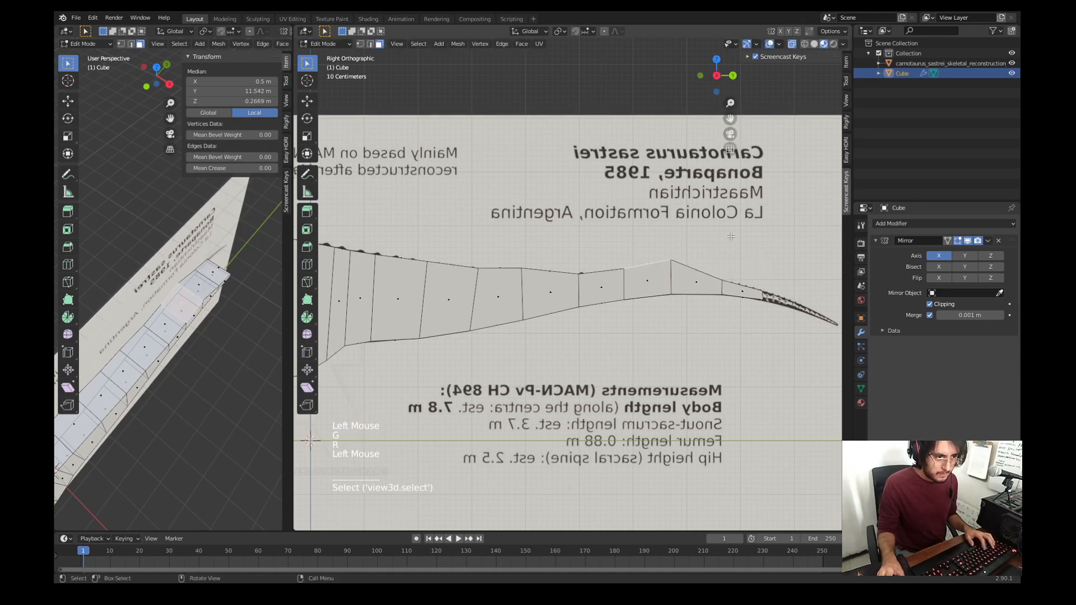
key("r")
left_click(743, 257)
key("g")
left_click(745, 266)
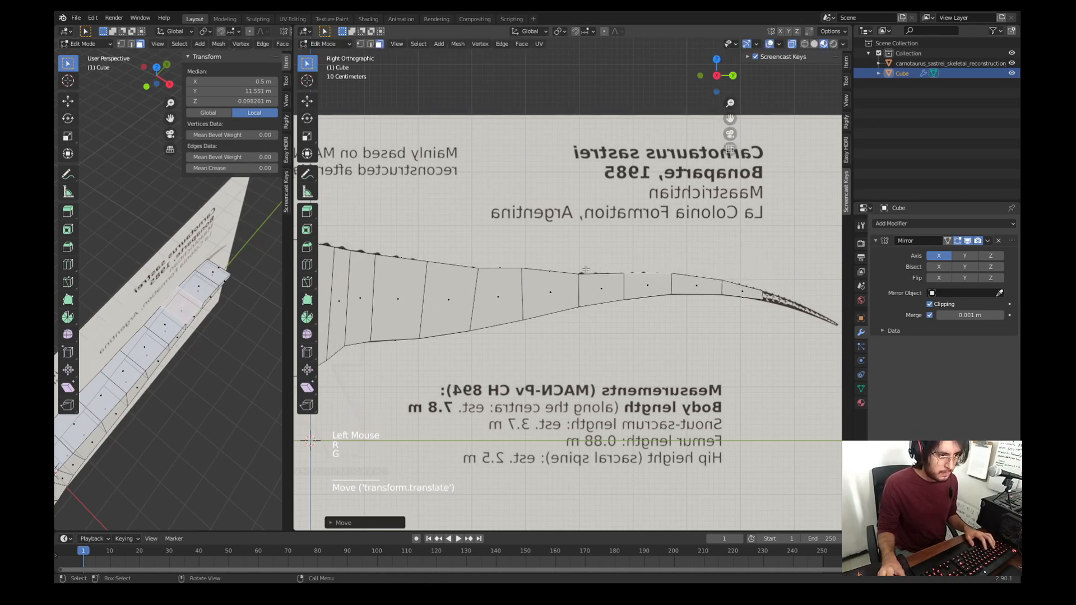
Step: Rotate and shift the mid-tail top face farther forward so it follows the upper outline
left_click(552, 270)
key("r")
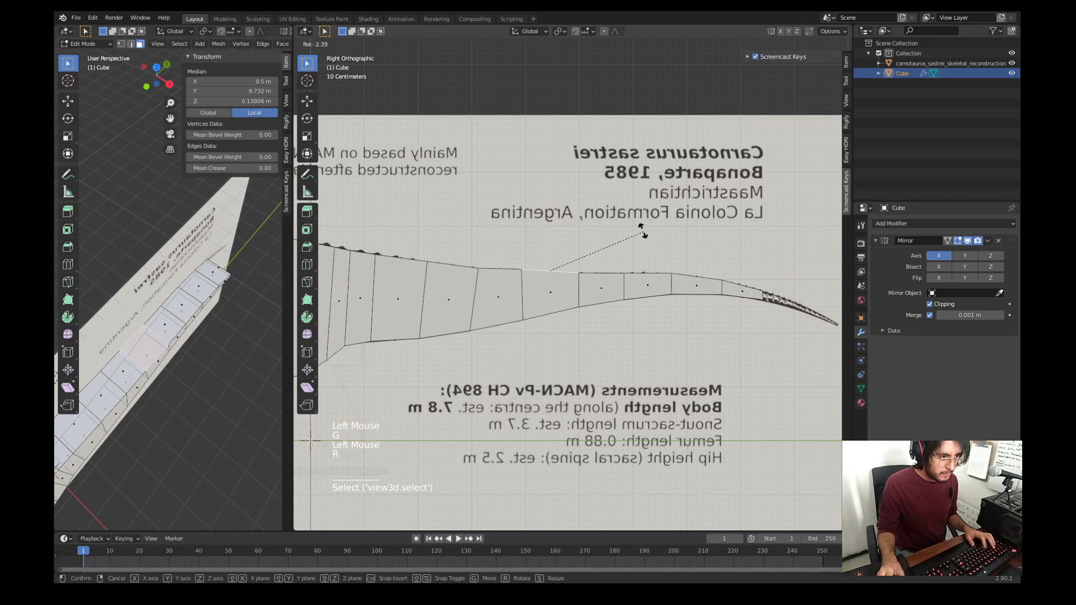
key("g")
left_click(642, 235)
Step: Extrude the tail's end face toward the tip and lower it to follow the reference outline
middle_click_drag(755, 318, 616, 306, "shift")
left_click(633, 286)
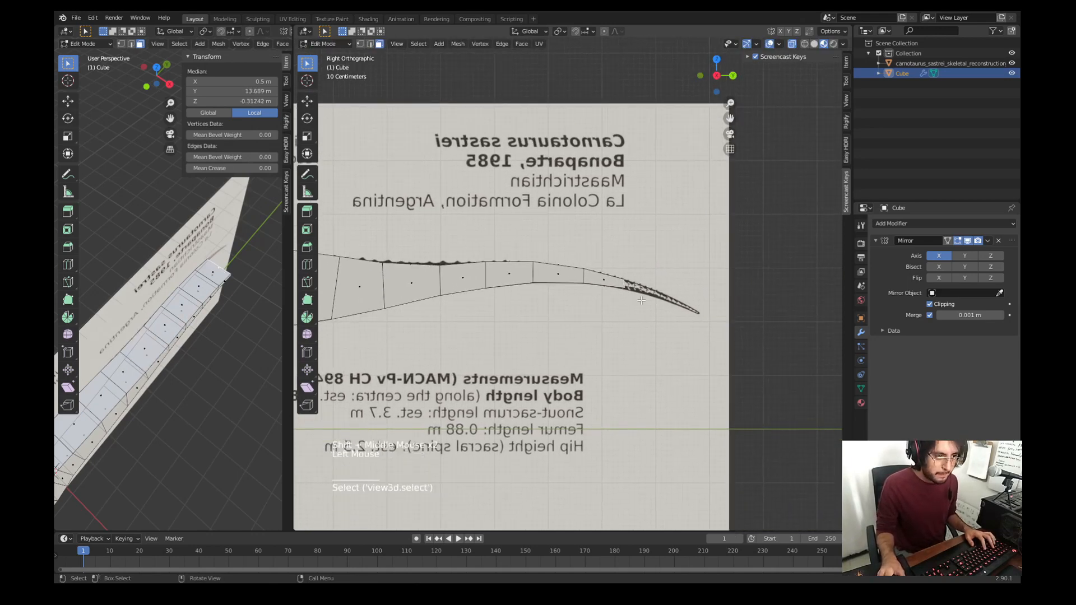
scroll(673, 294, "up", 1)
scroll(584, 286, "up", 5)
middle_click_drag(680, 295, 576, 288, "shift")
key("e")
key("g")
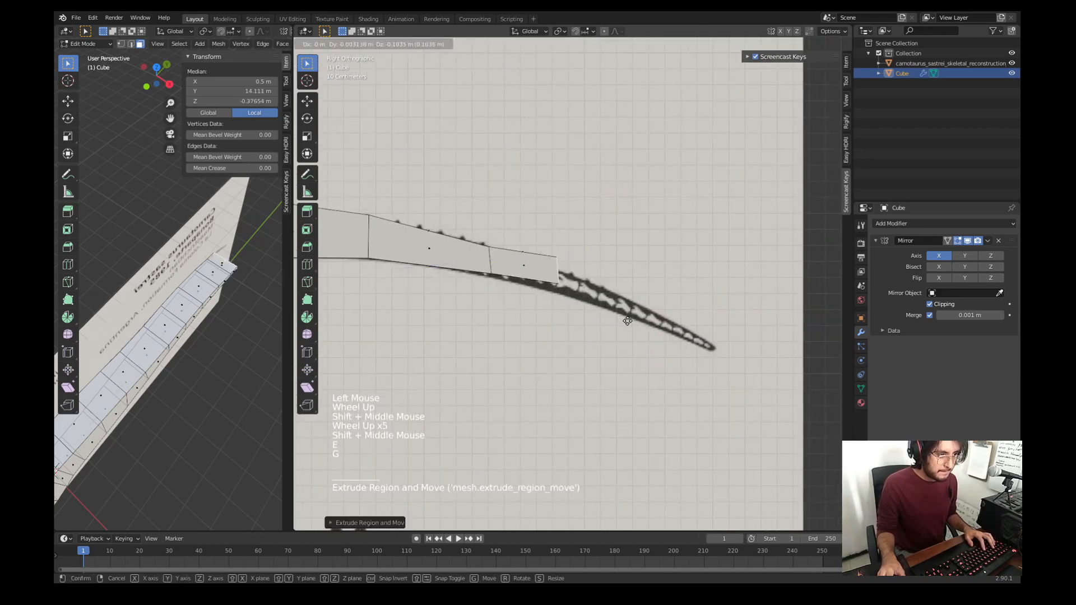
left_click(619, 328)
Step: Extrude another tail segment toward the tip, then lower, rotate and shrink its end face to fit the narrowing outline
key("e")
left_click(691, 339)
key("g")
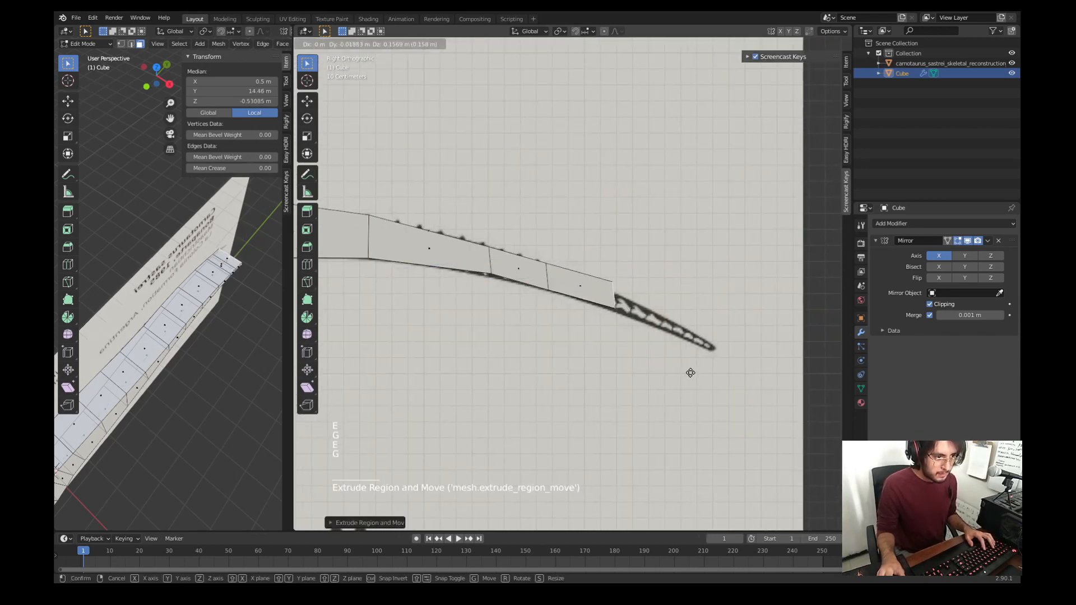
left_click(689, 372)
key("r")
key("s")
left_click(667, 367)
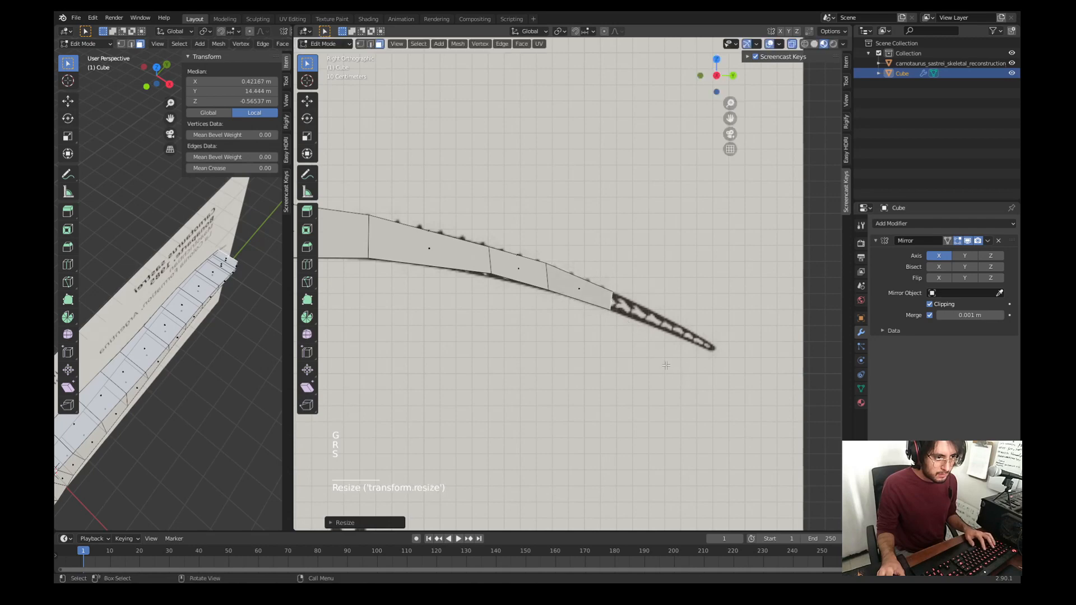
Step: Extrude the next tail segment, then move and scale down its end face to match the reference
key("e")
left_click(726, 393)
key("g")
left_click(697, 384)
key("s")
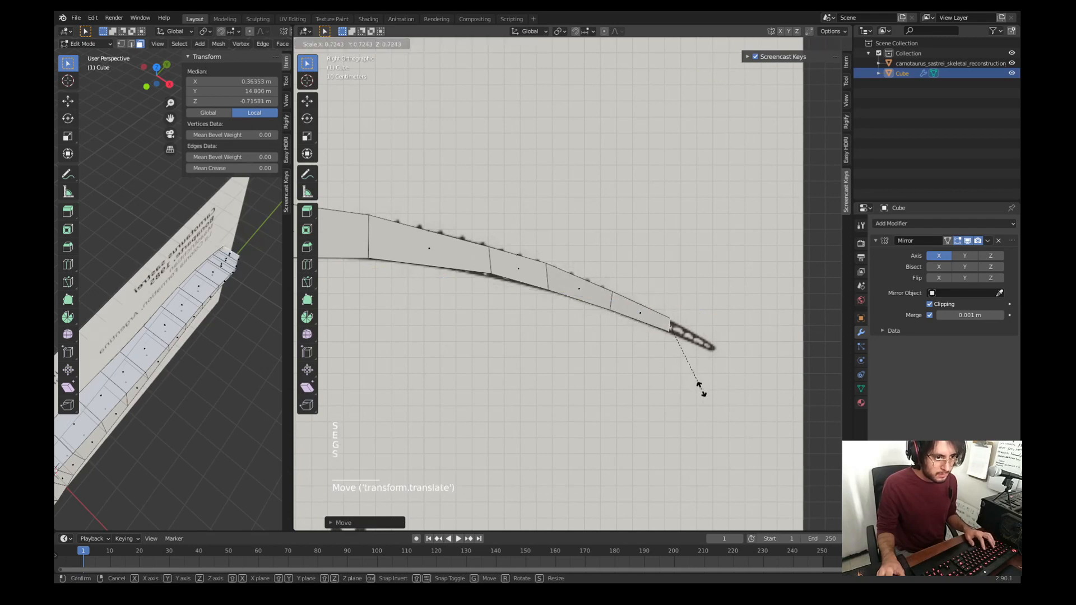
left_click(701, 387)
Step: Extrude the last segment out to the tail tip, then scale down and position its end face on the point
middle_click_drag(681, 356, 618, 349, "shift")
key("e")
left_click(694, 375)
key("g")
left_click(690, 386)
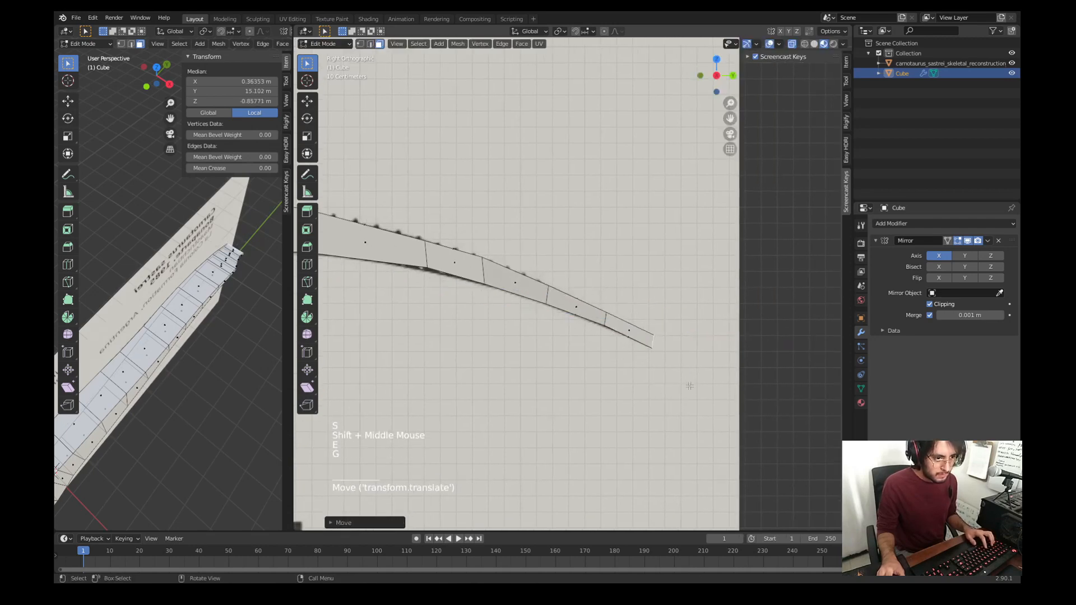
key("s")
left_click(681, 372)
key("g")
left_click(651, 374)
Step: Extrude the neck's front face a short way into the back of the skull and shift it down slightly
scroll(650, 372, "down", 5)
middle_click_drag(423, 348, 776, 331, "shift")
middle_click_drag(392, 359, 659, 334, "shift")
middle_click_drag(314, 252, 555, 387, "shift")
left_click(446, 298)
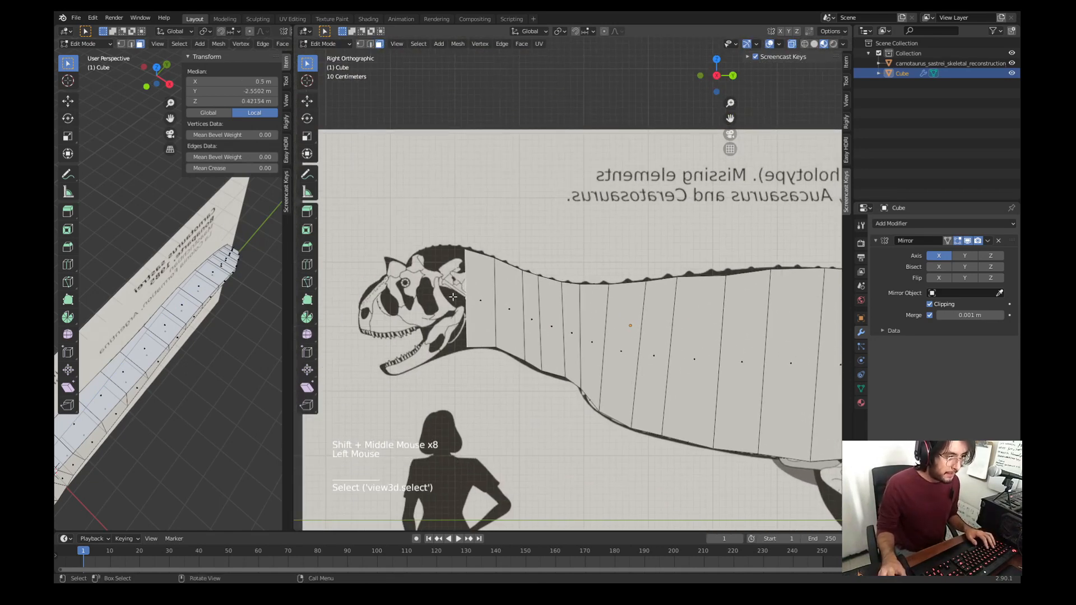
key("e")
left_click(438, 300)
key("g")
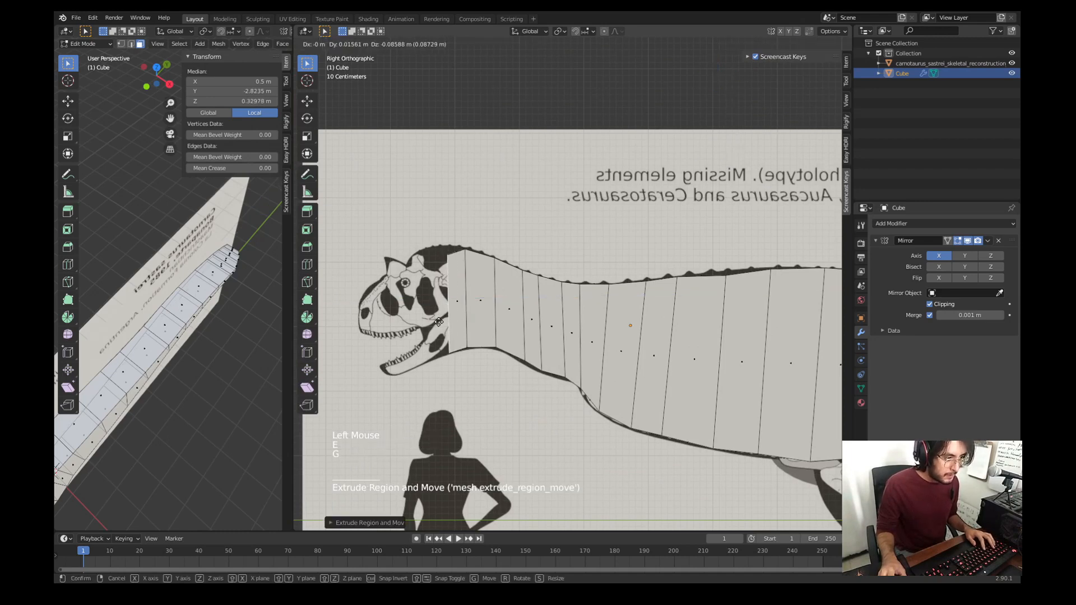
left_click(439, 323)
Step: Rotate and raise the top face of the new head segment to meet the upper outline
left_click(452, 239)
key("r")
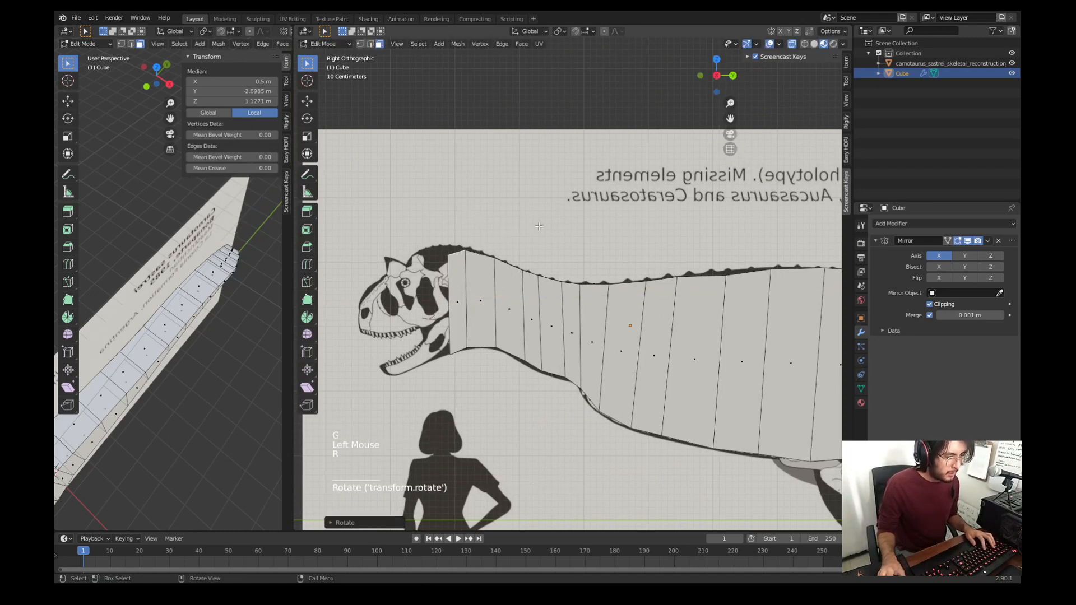
key("g")
left_click(538, 221)
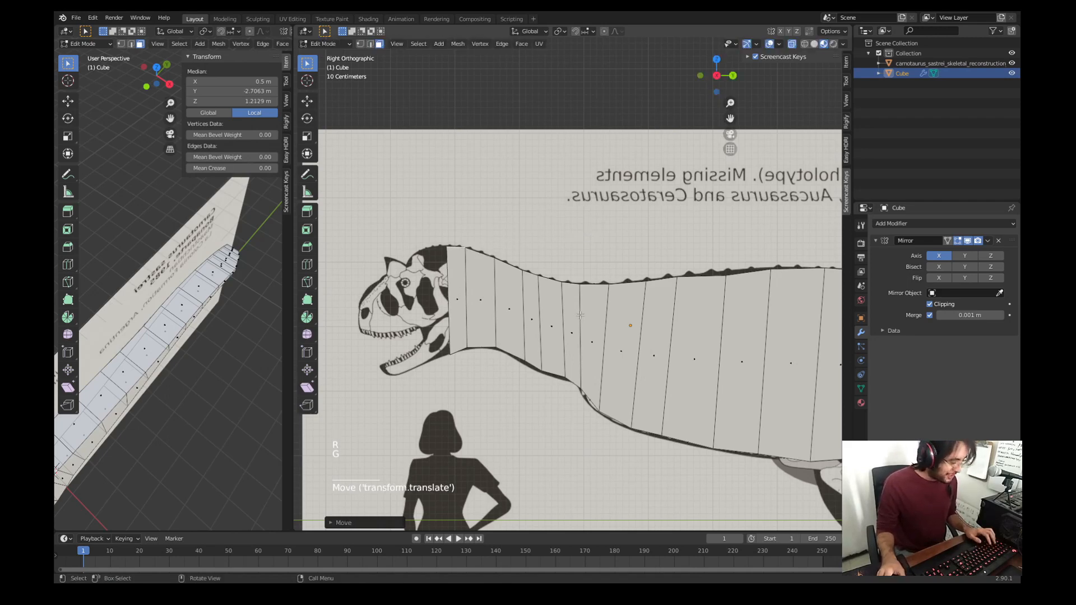
Step: Add a lengthwise loop cut along the side of the body, halfway between back and belly
middle_click_drag(580, 316, 481, 288, "shift")
key("ctrl+r")
left_click(496, 280)
left_click(498, 282)
Step: Extrude the lower half of the head's front face forward to start the lower jaw, shifting it down to the outline
scroll(225, 362, "down", 2)
middle_click_drag(162, 386, 200, 322, "shift")
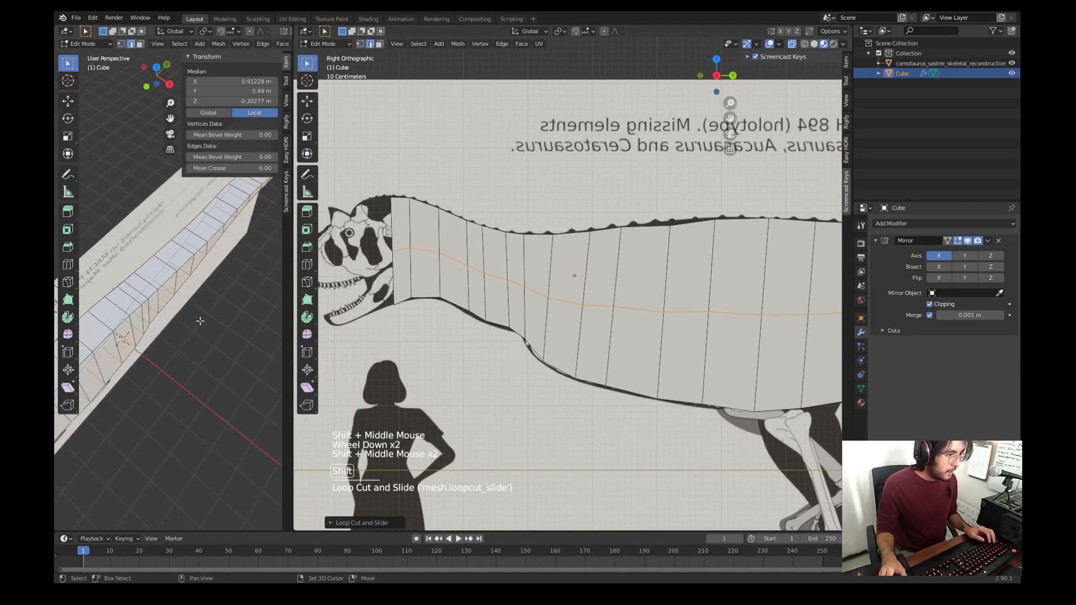
middle_click_drag(168, 364, 209, 325, "shift")
middle_click_drag(168, 361, 207, 317, "shift")
middle_click_drag(159, 356, 179, 303, "shift")
mouse_move(180, 302)
middle_mouse_down("shift")
mouse_move(167, 325)
mouse_move(180, 321)
middle_mouse_up("shift")
key("3")
left_click(177, 317)
middle_click_drag(372, 326, 485, 291, "shift")
scroll(427, 315, "up", 2)
key("e")
key("g")
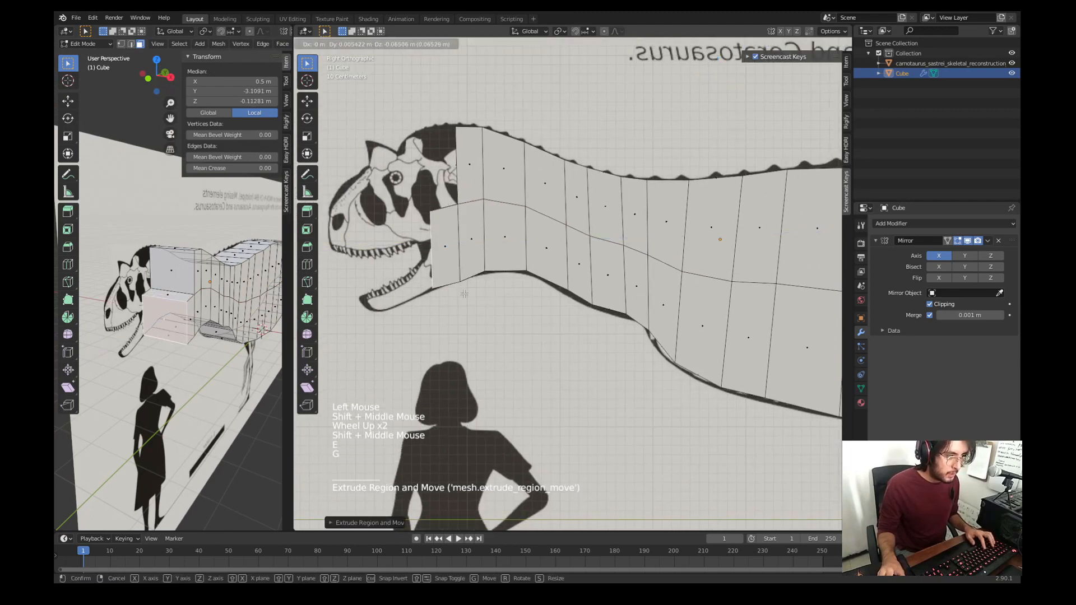
left_click(464, 293)
Step: Extrude three more segments out to the lower jaw's tip, moving each end face to follow the jaw's underside
key("e")
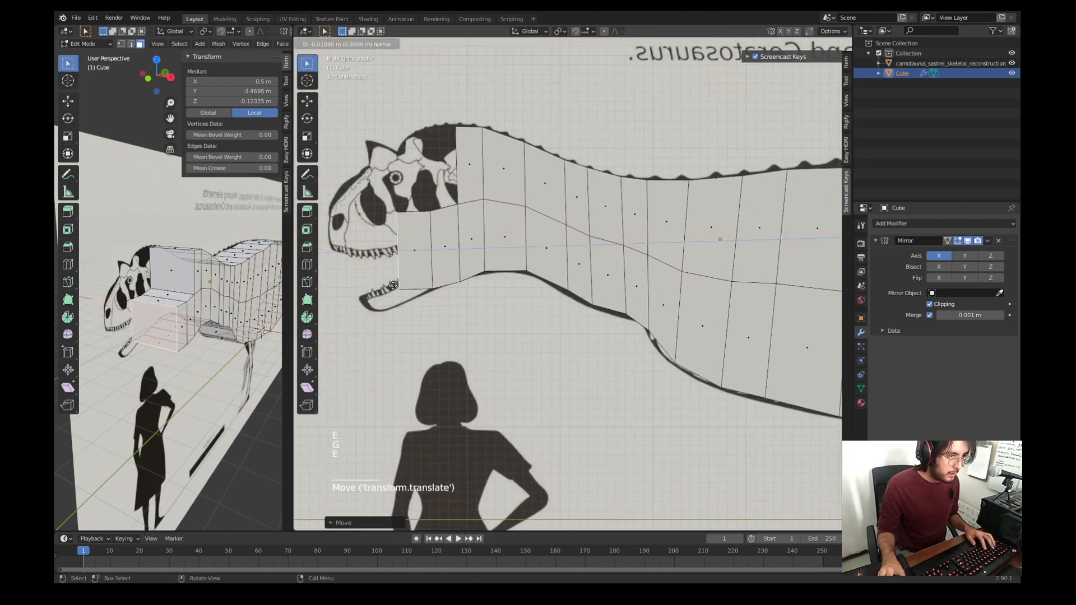
left_click(403, 286)
key("g")
left_click(404, 302)
key("e")
left_click(379, 302)
key("g")
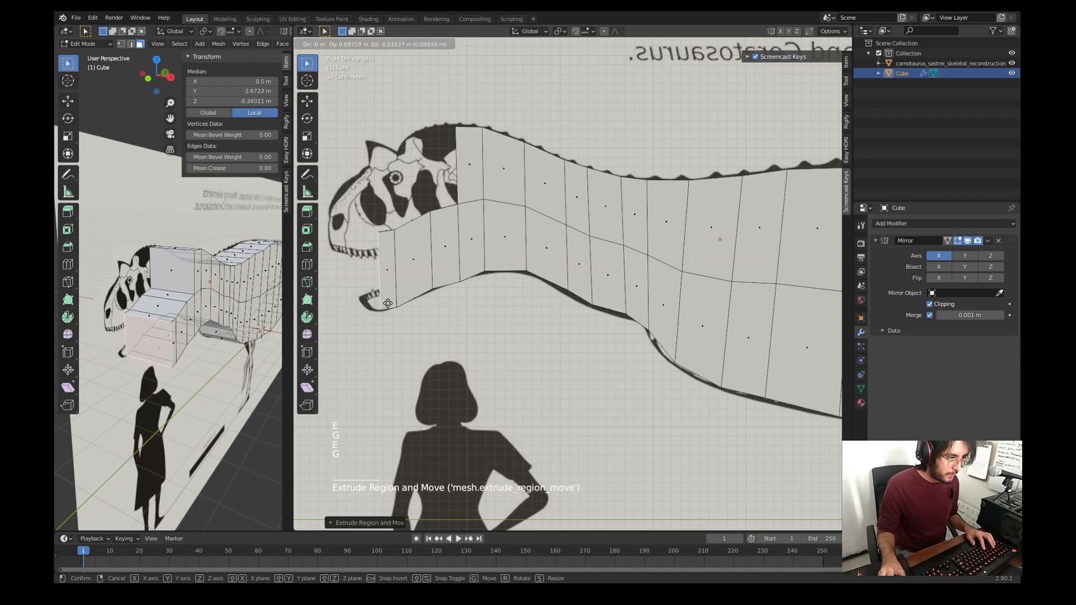
left_click(380, 234)
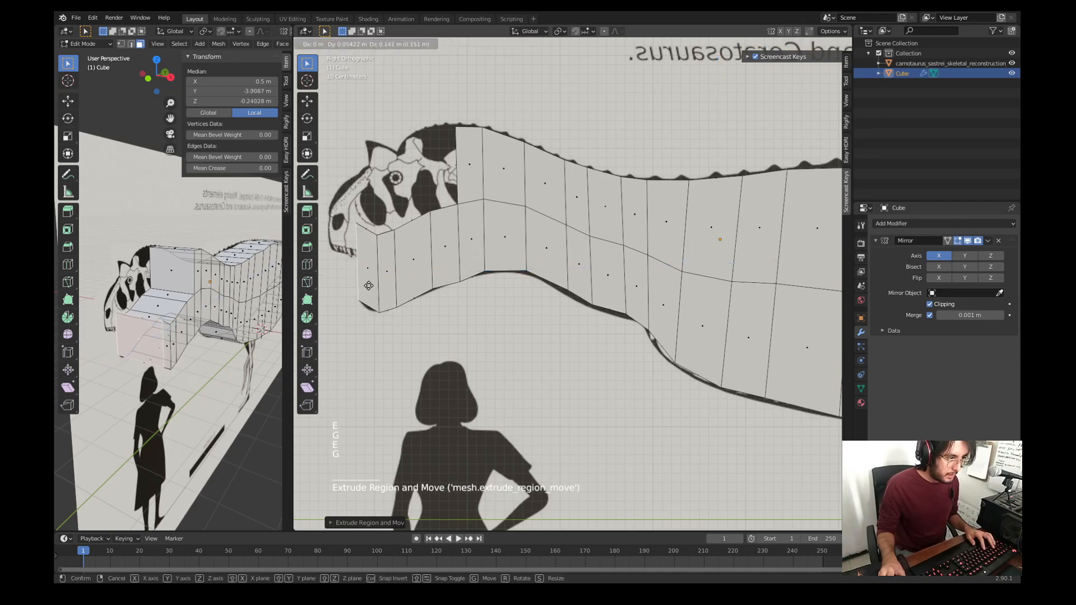
Step: Rotate the top face of the lower jaw's tip segment and lower it to the jaw's upper outline
left_click(370, 228)
key("r")
left_click(386, 173)
key("g")
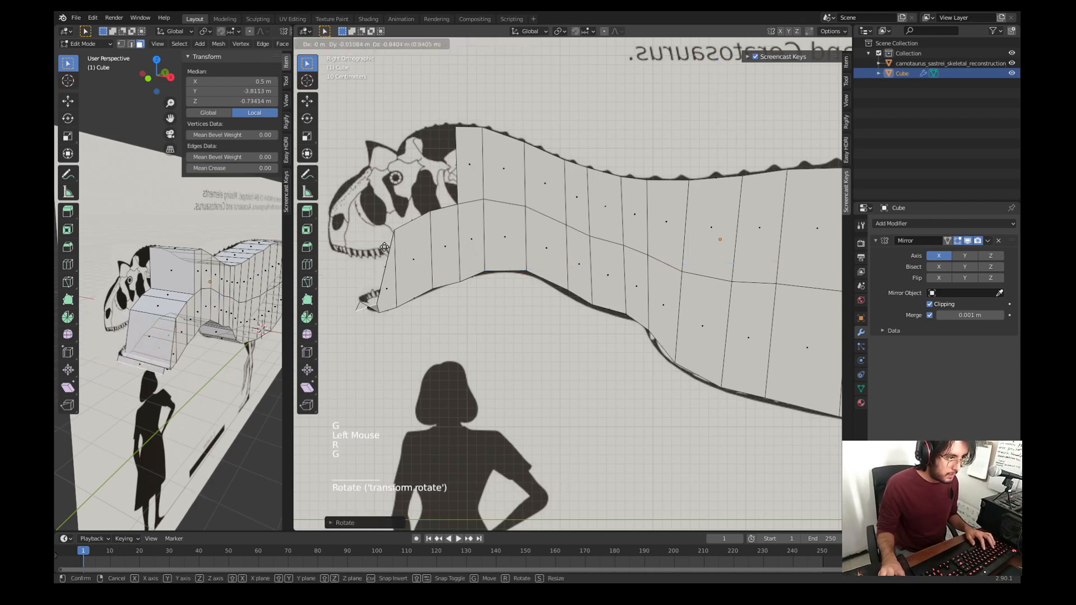
Step: Lower the top faces of the segments behind the jaw tip to the tooth line and adjust the face at the jaw hinge
left_click(390, 233)
left_click(406, 222)
key("g")
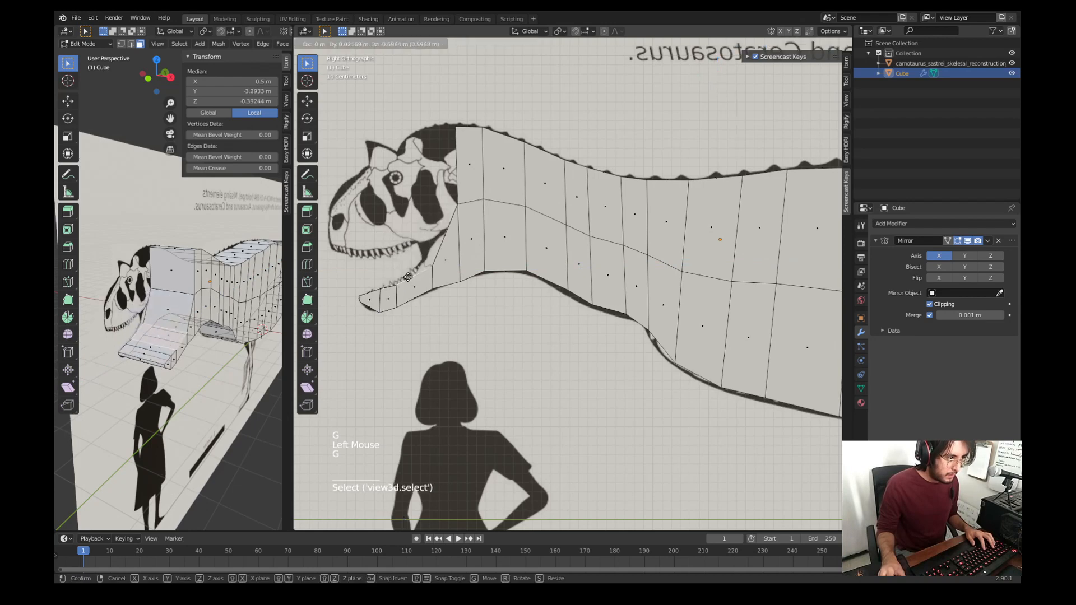
left_click(404, 272)
left_click(436, 235)
key("g")
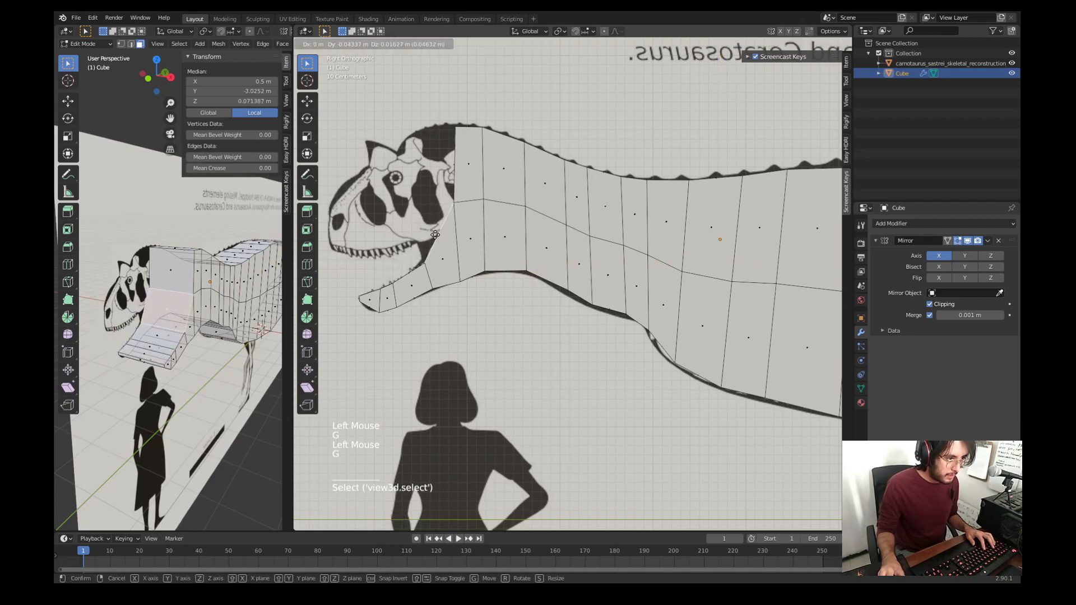
left_click(435, 234)
Step: Rotate and reposition the upper front face of the head to line up with the back of the skull
middle_click_drag(470, 151, 521, 176, "shift")
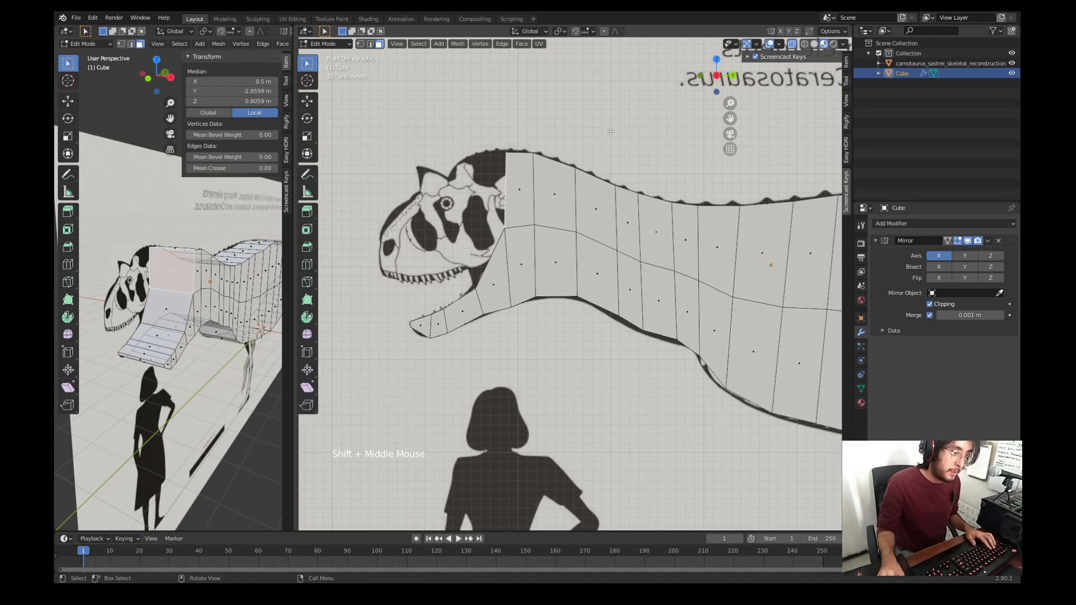
key("r")
key("g")
left_click(594, 130)
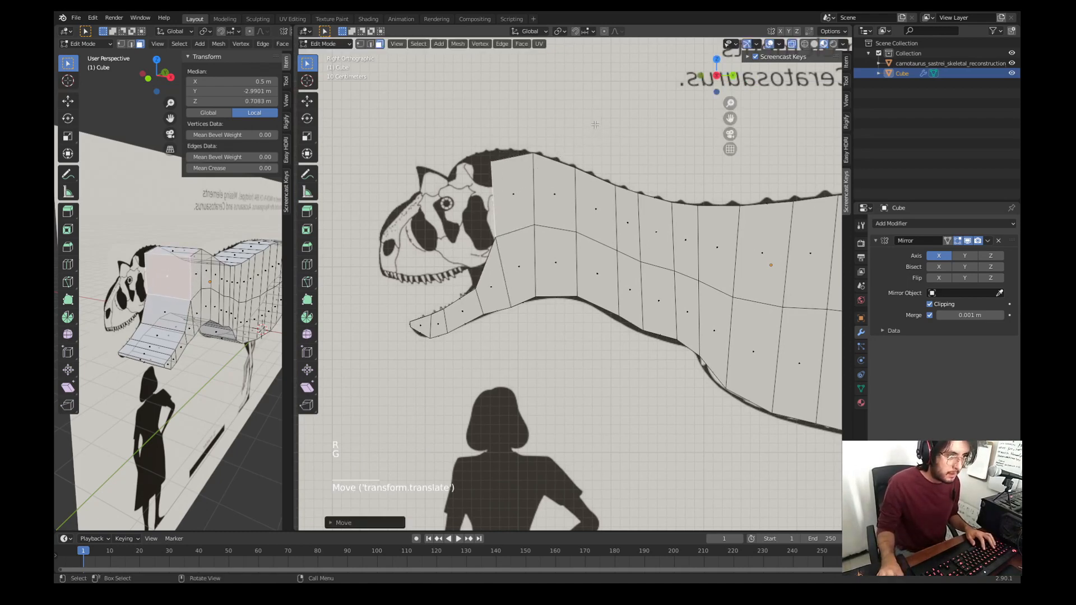
key("g")
left_click(599, 114)
Step: Extrude the upper head face forward in two segments, moving them down along the top of the skull
key("e")
left_click(565, 124)
key("g")
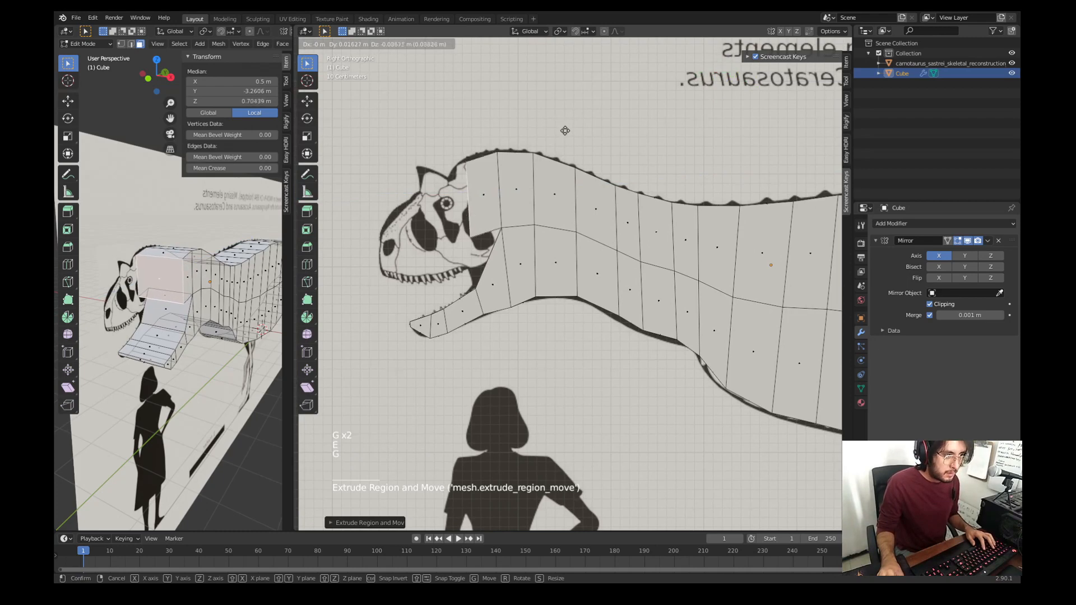
left_click(544, 167)
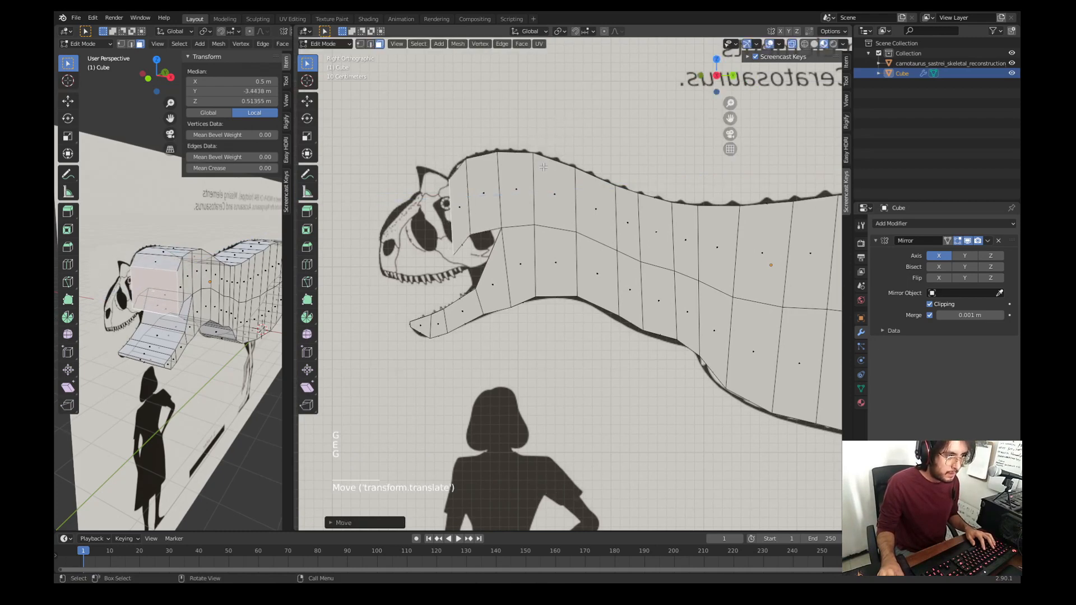
Step: Extrude the upper jaw forward in further segments to the tip of the snout, lowering them along the skull's slope
key("e")
left_click(501, 200)
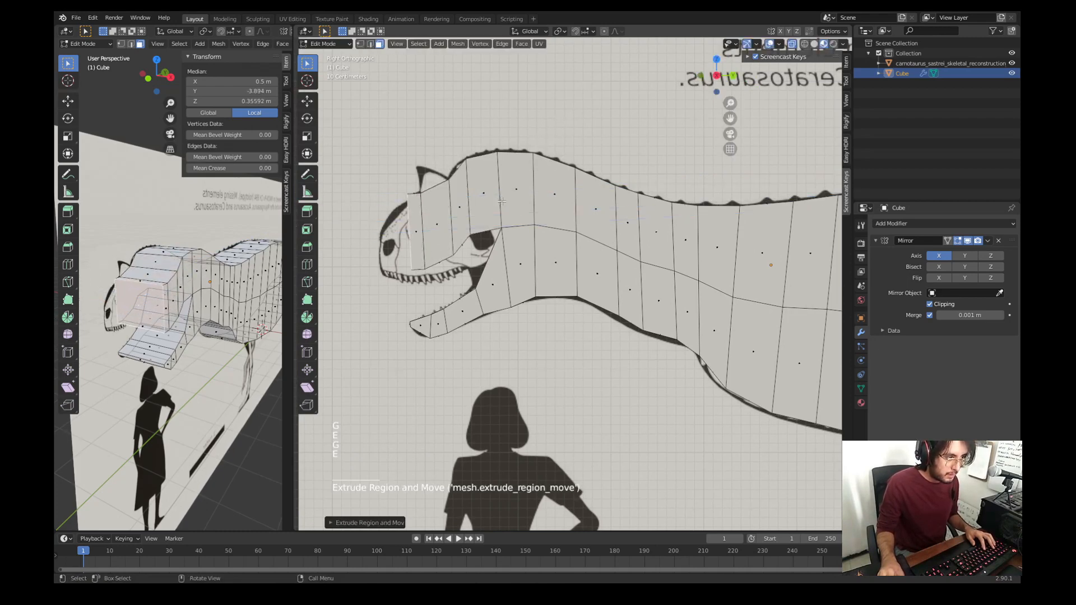
key("g")
left_click(473, 234)
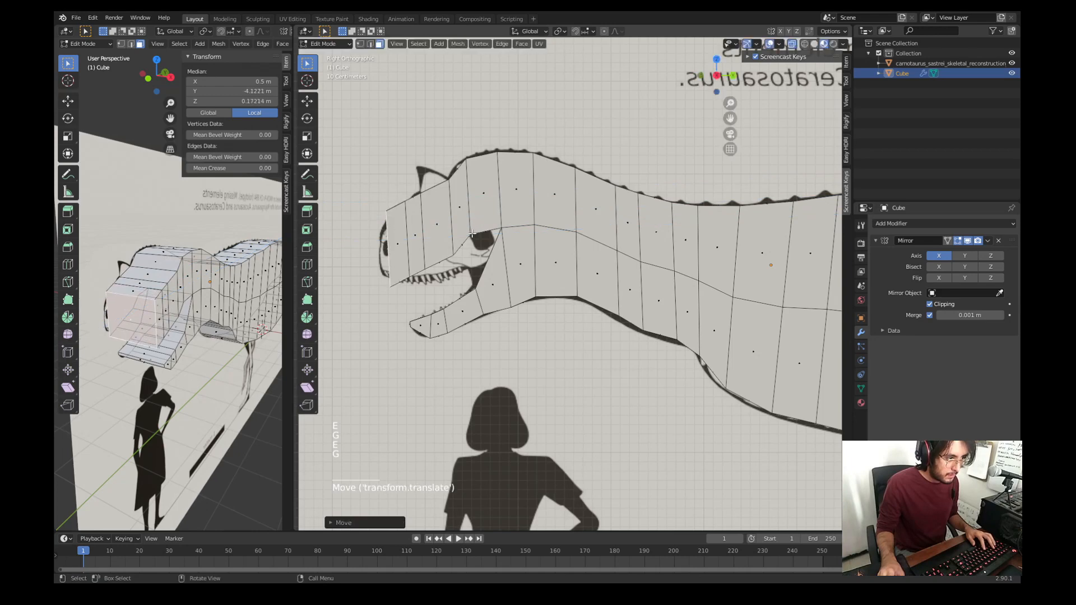
key("e")
left_click(464, 234)
Step: Rotate and lower the top face of the snout tip to match the nose profile
scroll(425, 224, "up", 3)
middle_click_drag(387, 205, 645, 182, "shift")
key("r")
key("g")
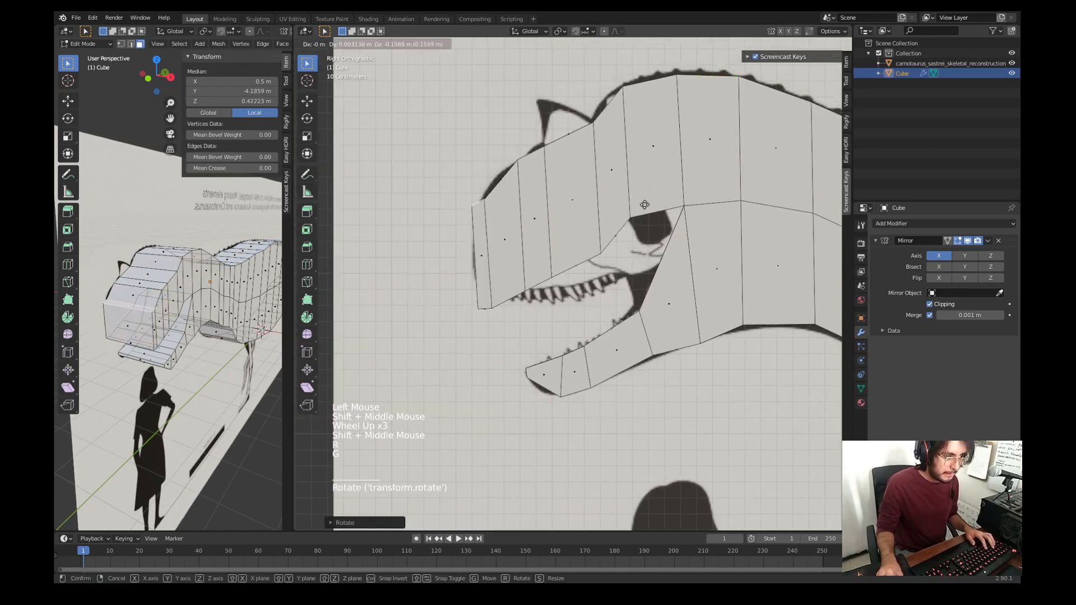
key("r")
left_click(628, 137)
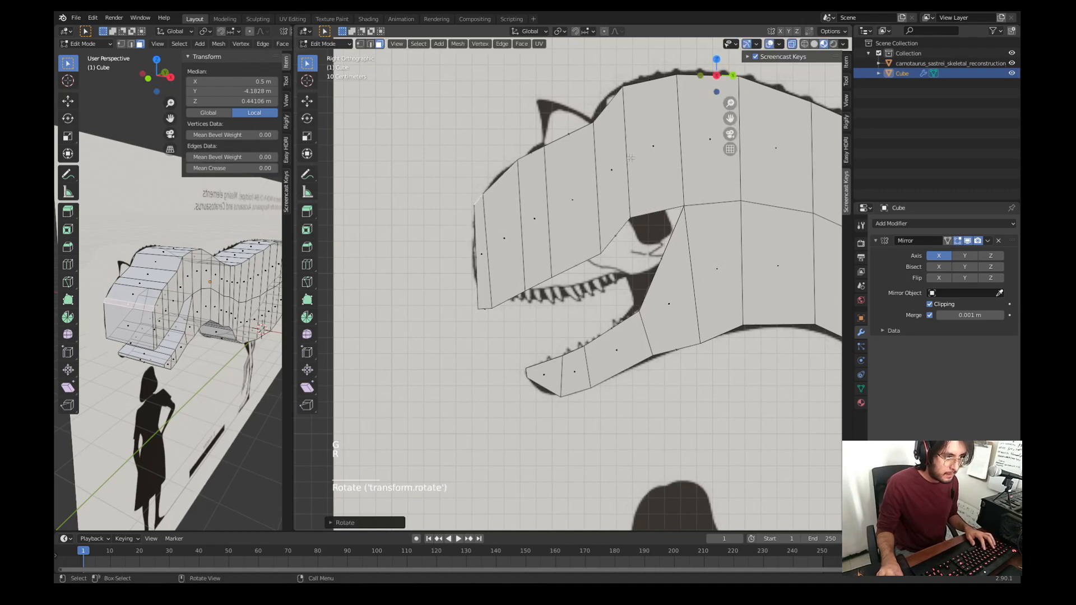
Step: Raise and rotate the bottom face of the snout tip to align with the front of the upper tooth line
left_click(485, 315)
key("g")
left_click(485, 286)
key("r")
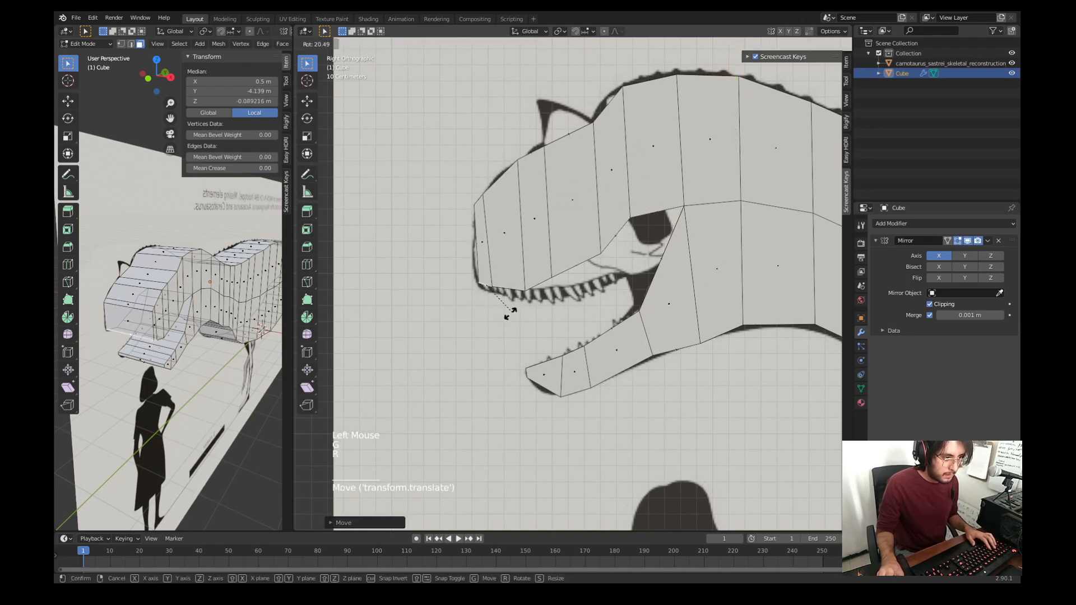
left_click(509, 314)
key("g")
left_click(505, 312)
Step: Adjust the bottom faces farther back on the upper jaw, moving and rotating them onto the tooth line
left_click(515, 296)
key("g")
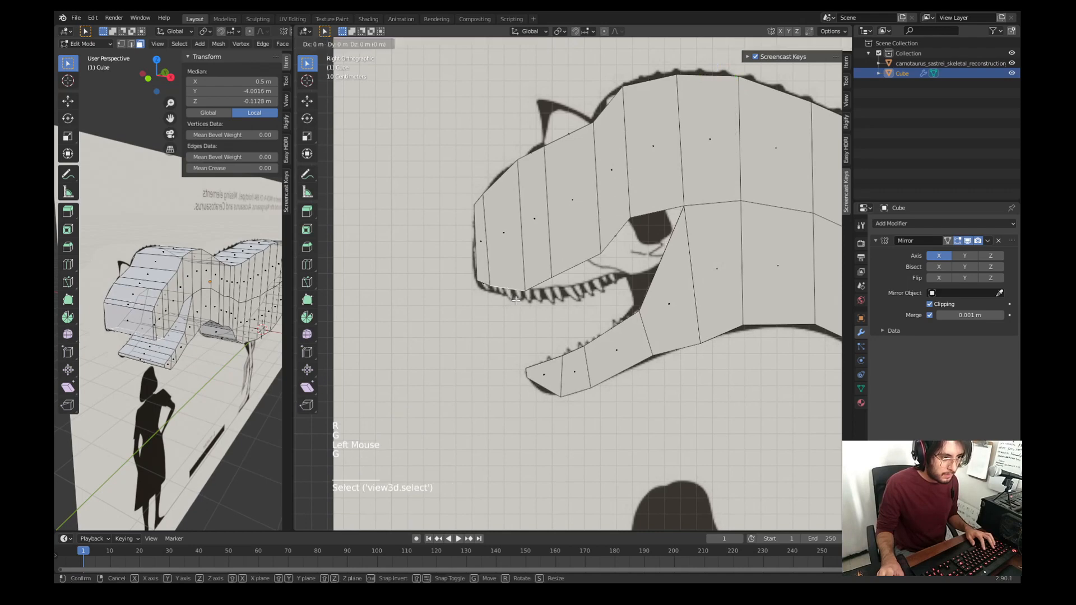
left_click(519, 296)
left_click(570, 274)
key("g")
left_click(571, 287)
key("r")
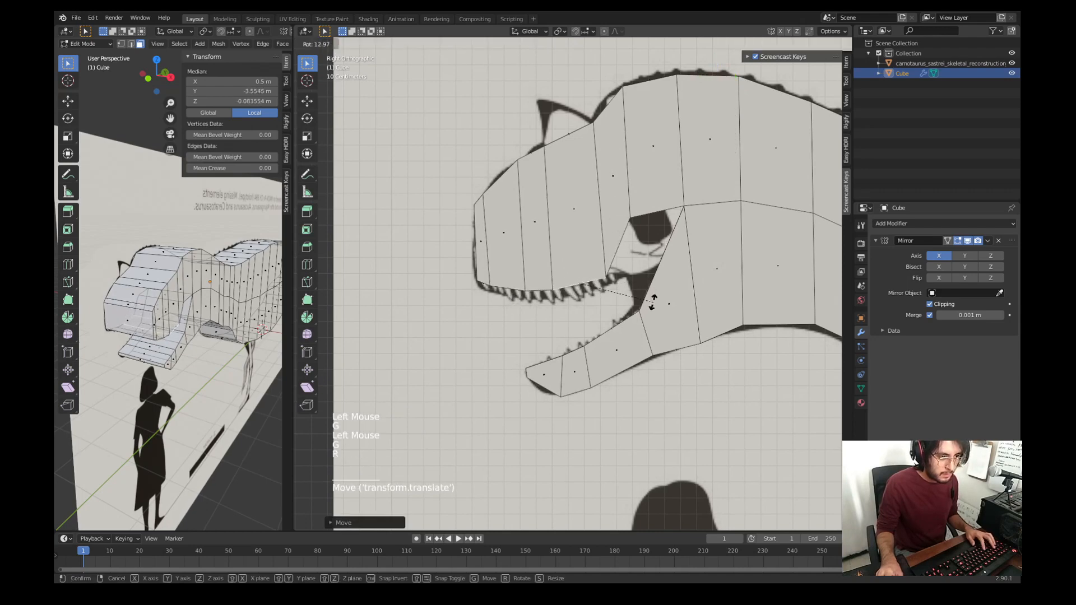
left_click(648, 281)
Step: Move the upper jaw's rear lower edge down and back to the corner of the mouth
left_click(646, 225)
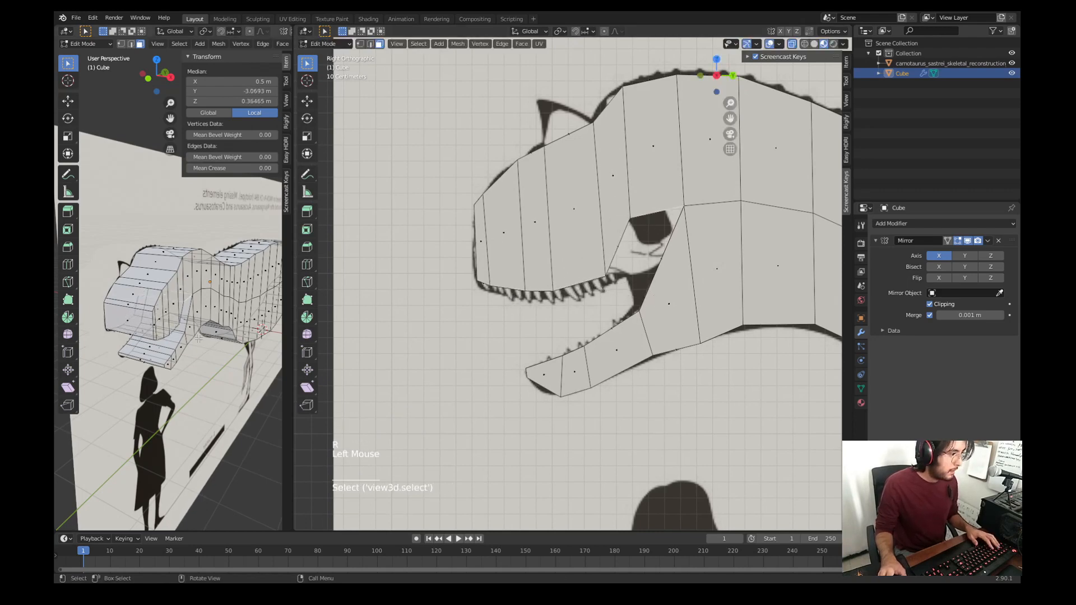
middle_click_drag(190, 336, 195, 343)
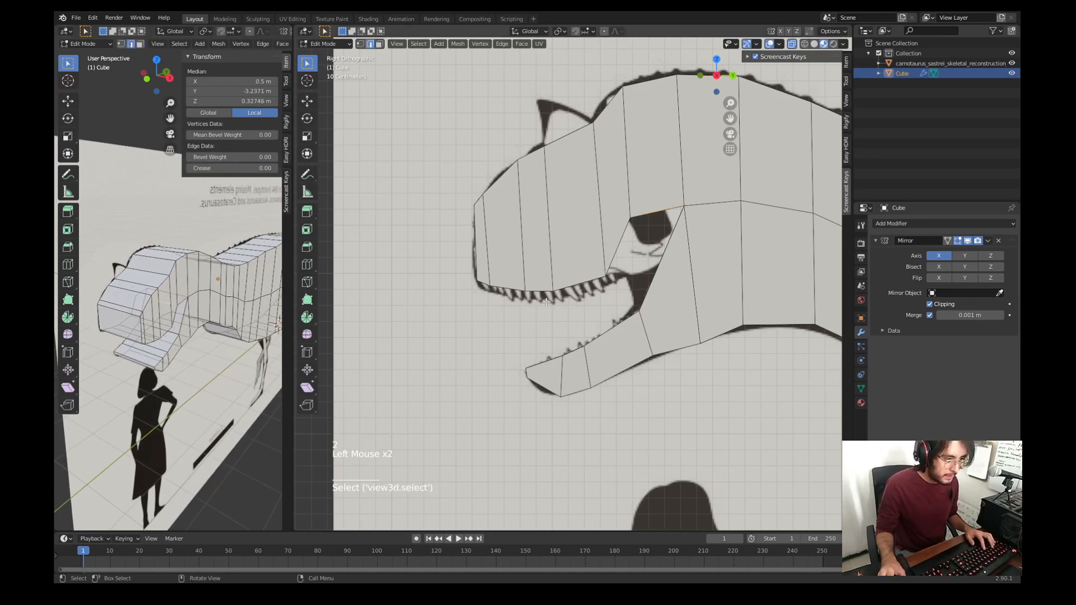
key("g")
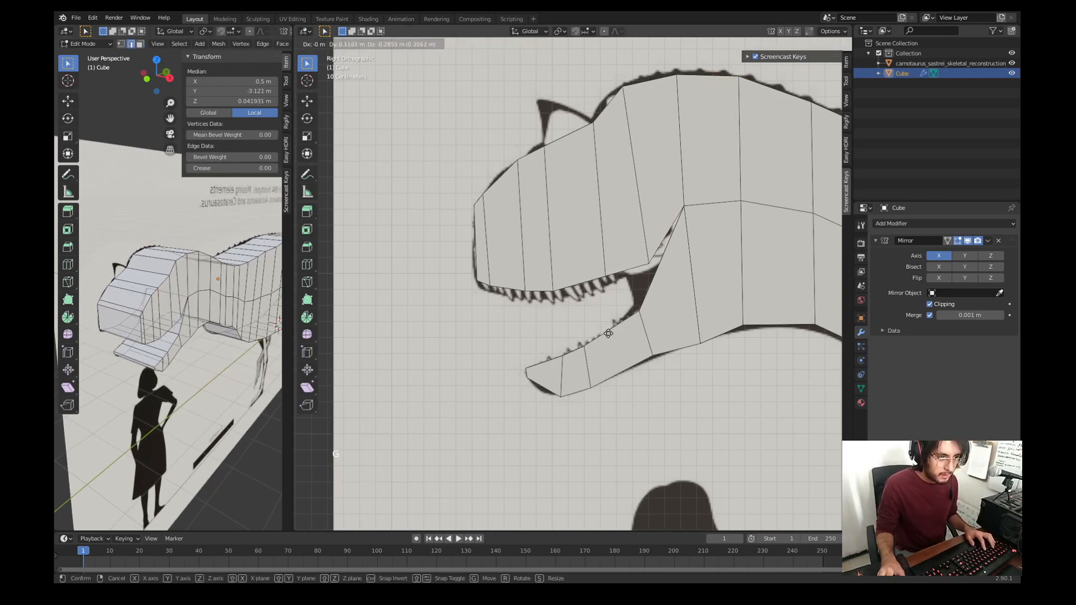
left_click(608, 335)
middle_click_drag(544, 157, 551, 213, "shift")
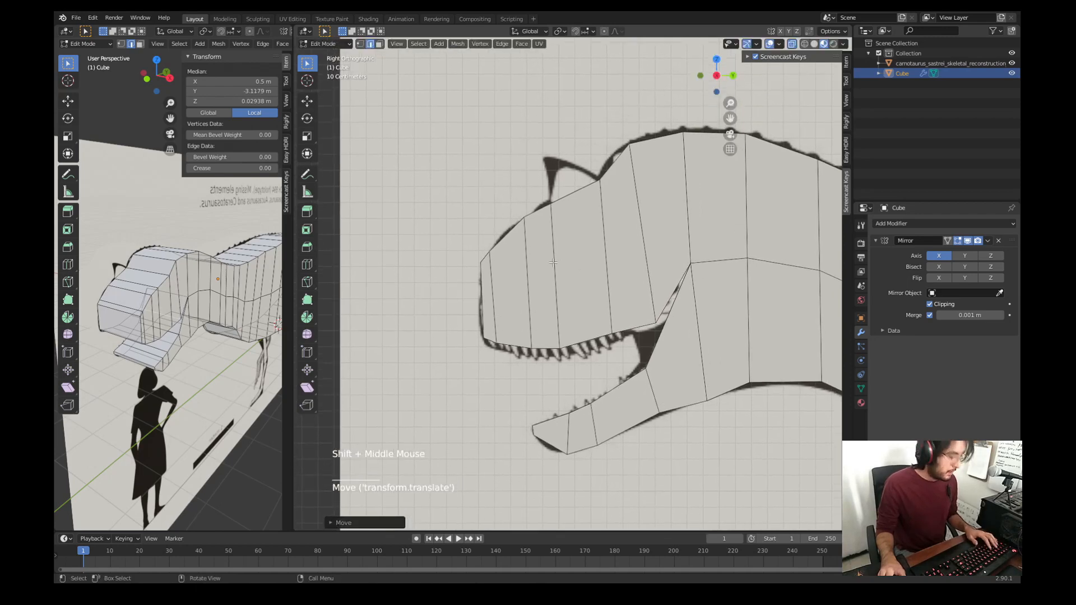
key("3")
left_click(143, 276)
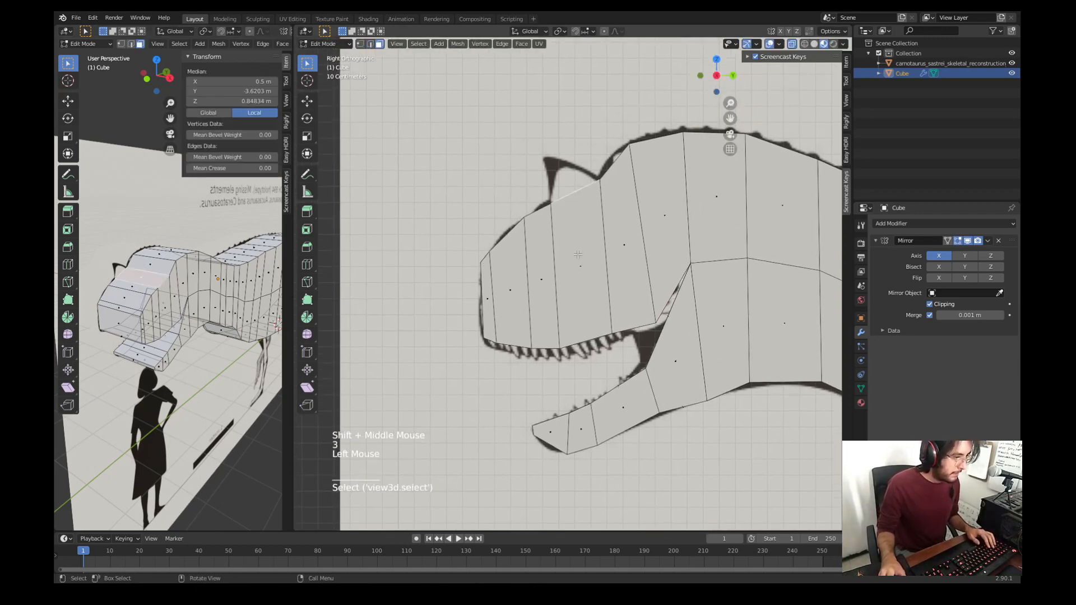
middle_click_drag(577, 247, 666, 302)
scroll(585, 255, "down", 6)
scroll(595, 269, "down", 2)
key("ctrl+r")
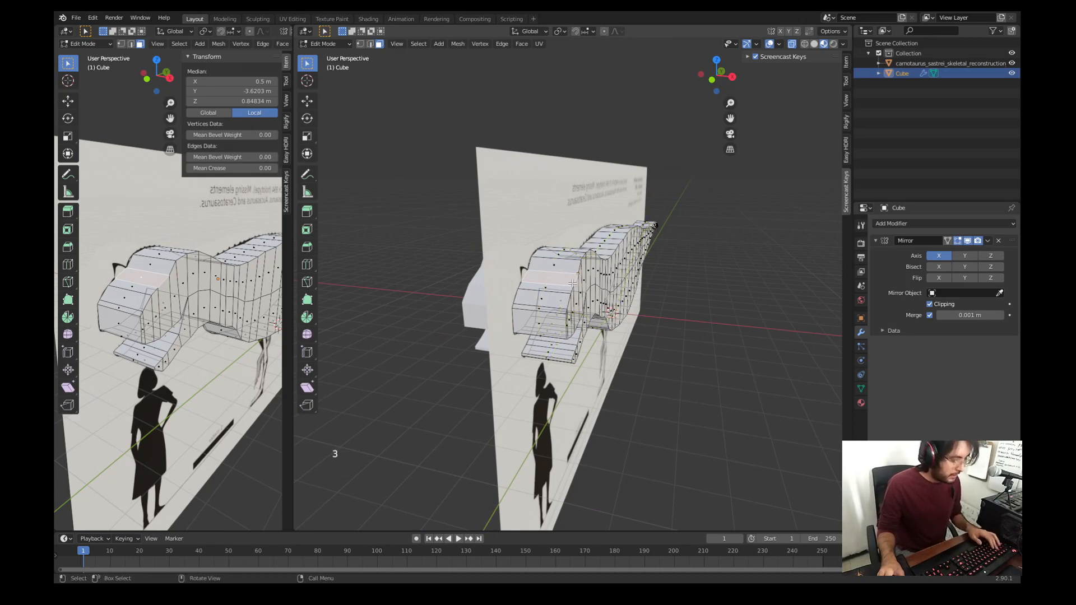
Step: Select the outer side faces of the head and neck in top view, move them inward about 0.39 m along X, and rotate them
key("KP_7")
left_click(608, 272)
scroll(608, 272, "down", 3)
middle_click_drag(608, 272, 618, 210, "shift")
key("c")
left_click_drag(575, 79, 570, 247)
mouse_move(571, 327)
left_mouse_down()
mouse_move(572, 447)
mouse_move(535, 291)
left_mouse_up()
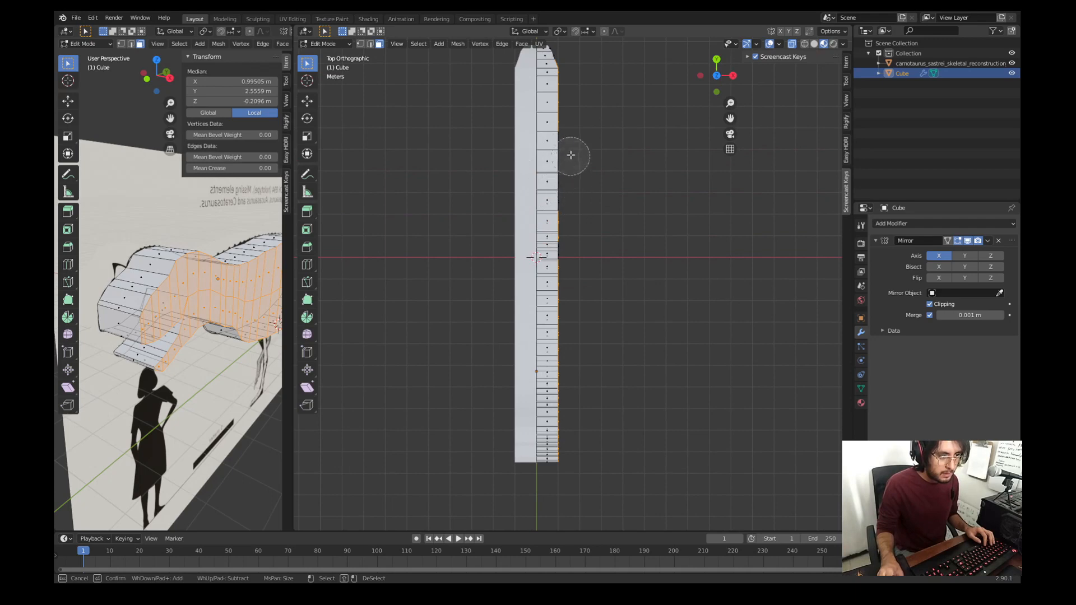
scroll(568, 84, "down", 1)
key("c")
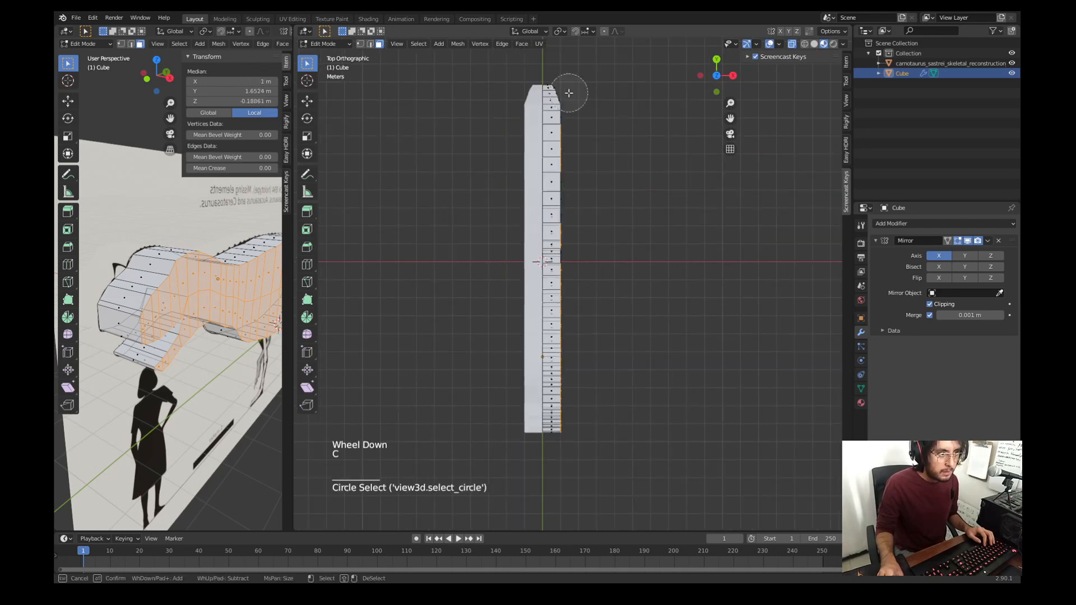
middle_click_drag(573, 355, 593, 343, "shift")
scroll(577, 361, "up", 3)
scroll(593, 344, "up", 2)
key("g")
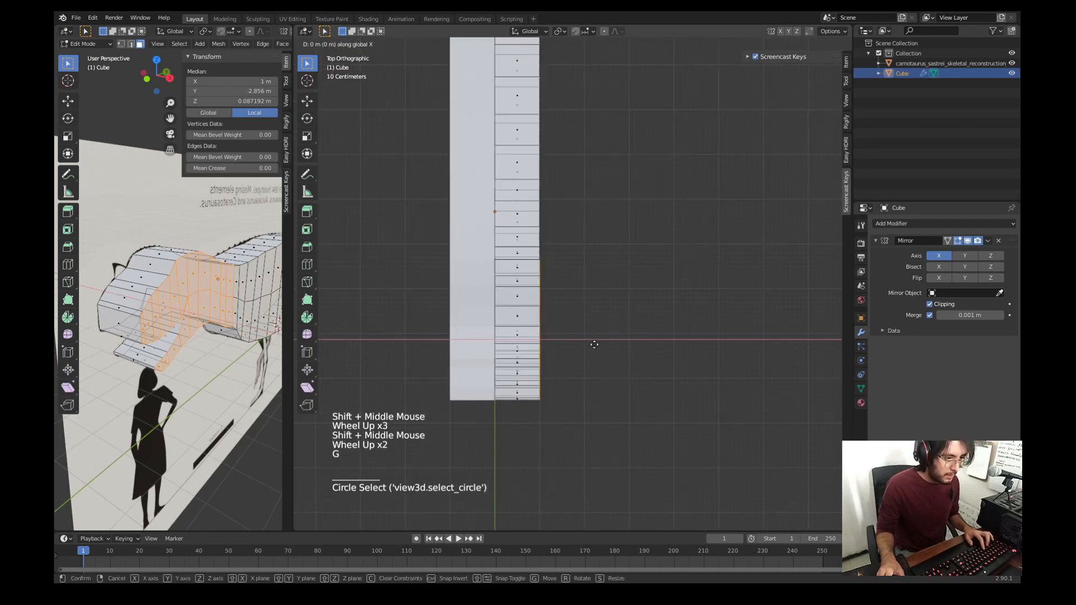
left_click(578, 352)
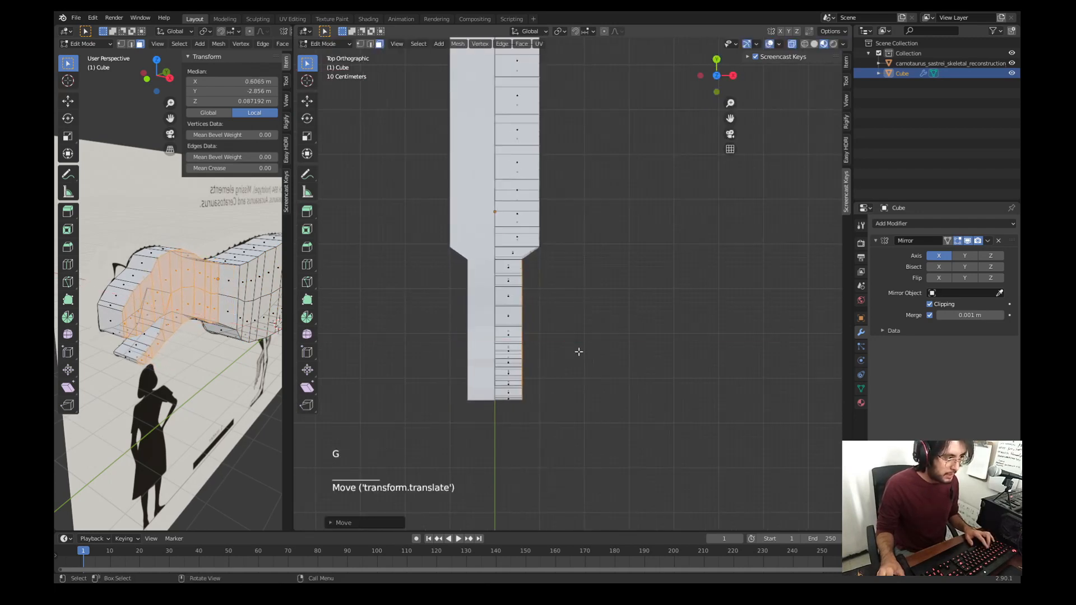
key("r")
left_click(621, 363)
Step: Select the outer side faces along the tail in top view, replacing the head and neck selection
middle_click_drag(569, 221, 533, 415, "shift")
left_click(521, 210)
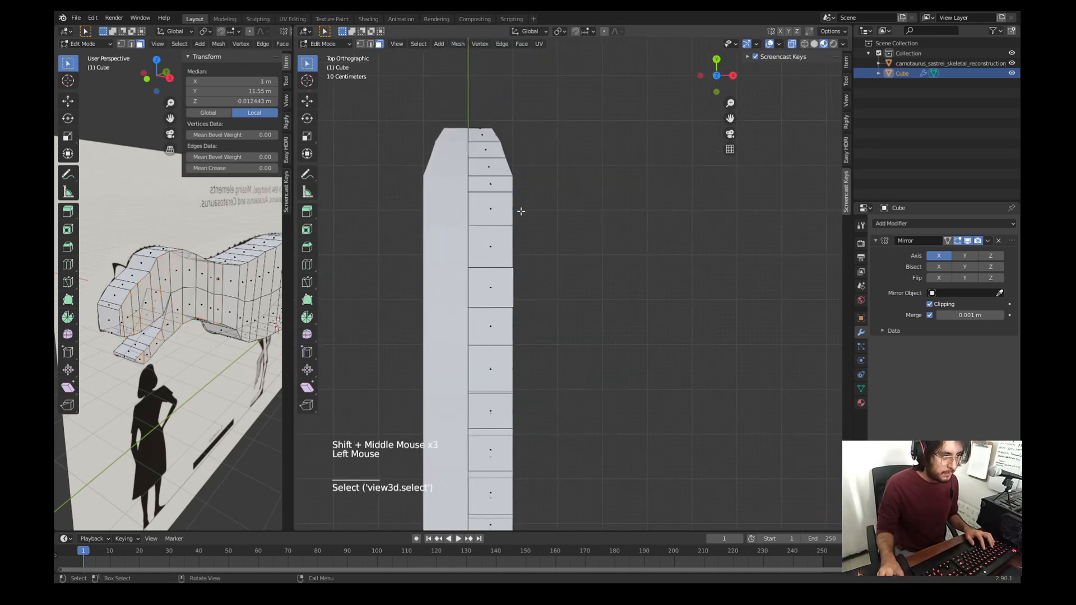
key("c")
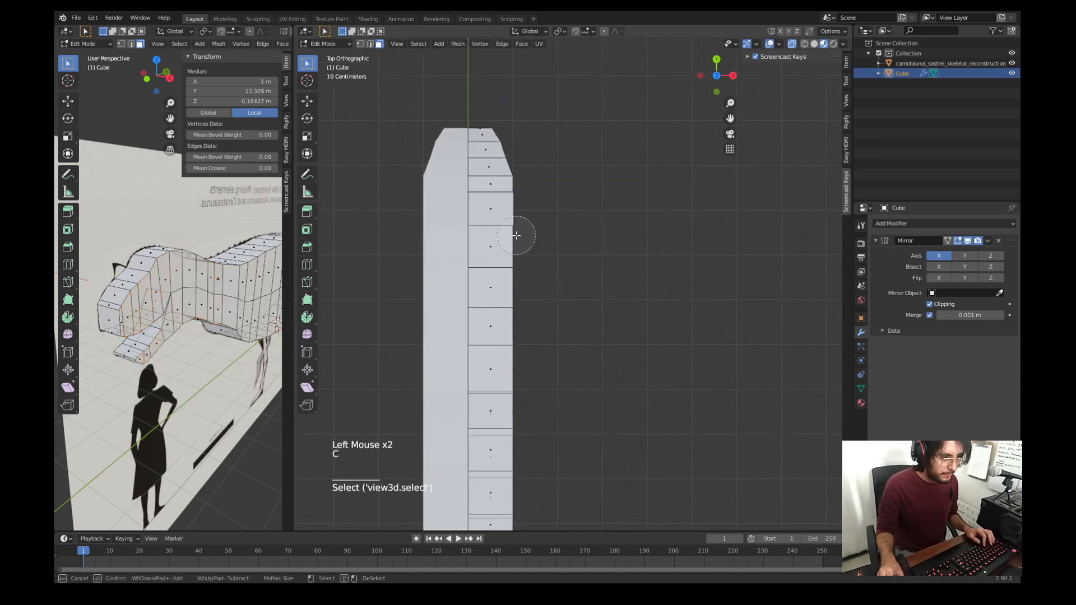
left_click_drag(523, 237, 527, 439)
scroll(530, 494, "down", 2)
middle_click_drag(530, 494, 518, 392, "shift")
key("g")
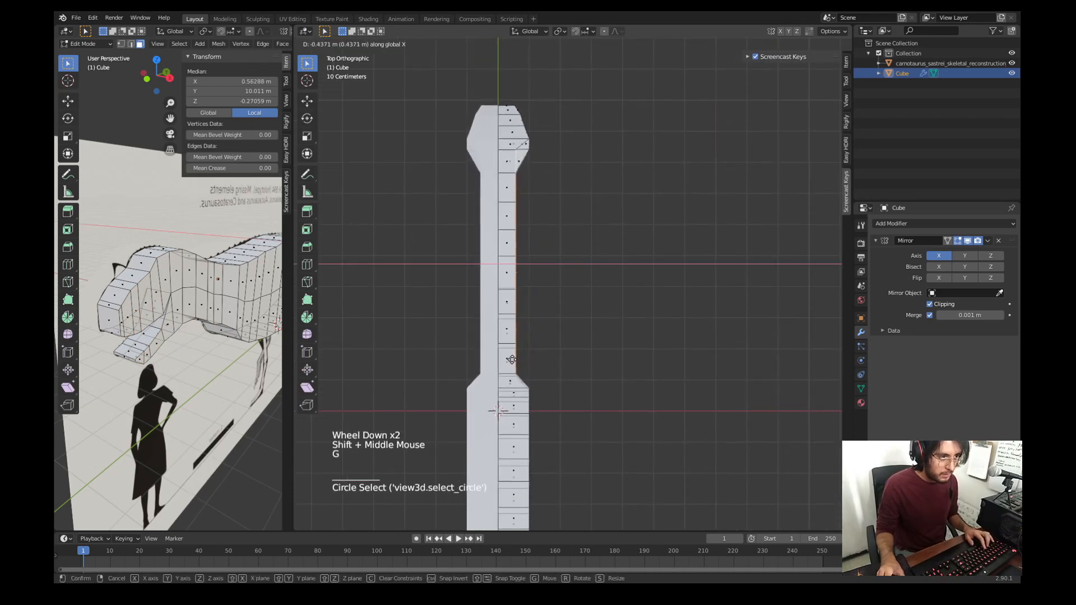
right_click(512, 359)
key("c")
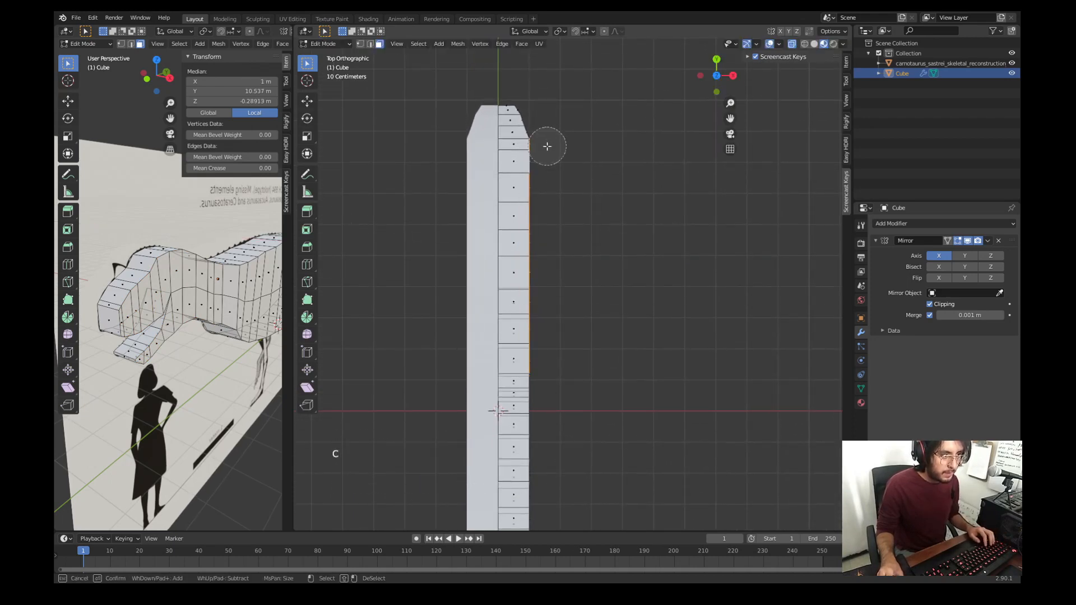
right_click(547, 147)
key("c")
right_click(538, 168)
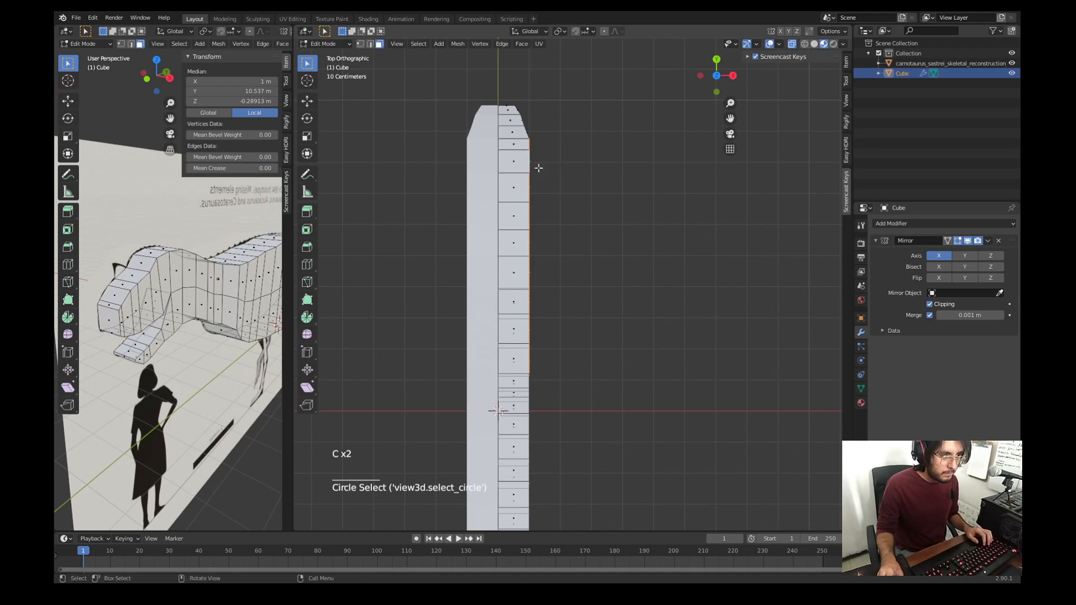
Step: Enable proportional editing and move the tail's outer side faces inward about 0.52 m along X
left_click(608, 33)
key("g")
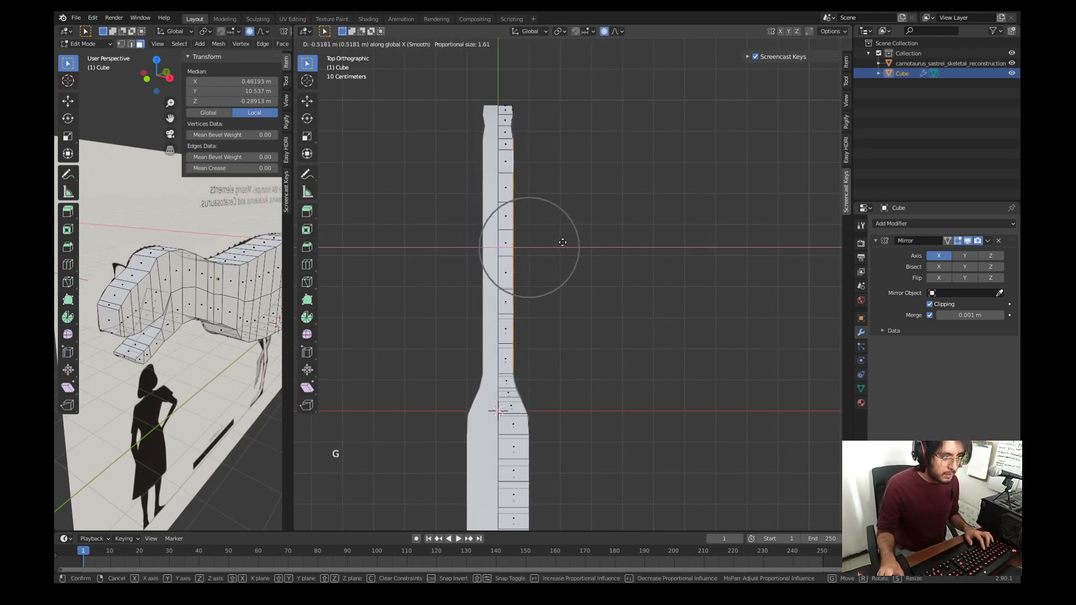
left_click(563, 242)
Step: Taper the end of the tail by moving its last two sets of outer side vertices inward toward the centreline with proportional editing
scroll(563, 242, "up", 3)
middle_click_drag(563, 242, 540, 247, "shift")
scroll(533, 241, "up", 3)
key("1")
left_click(481, 213)
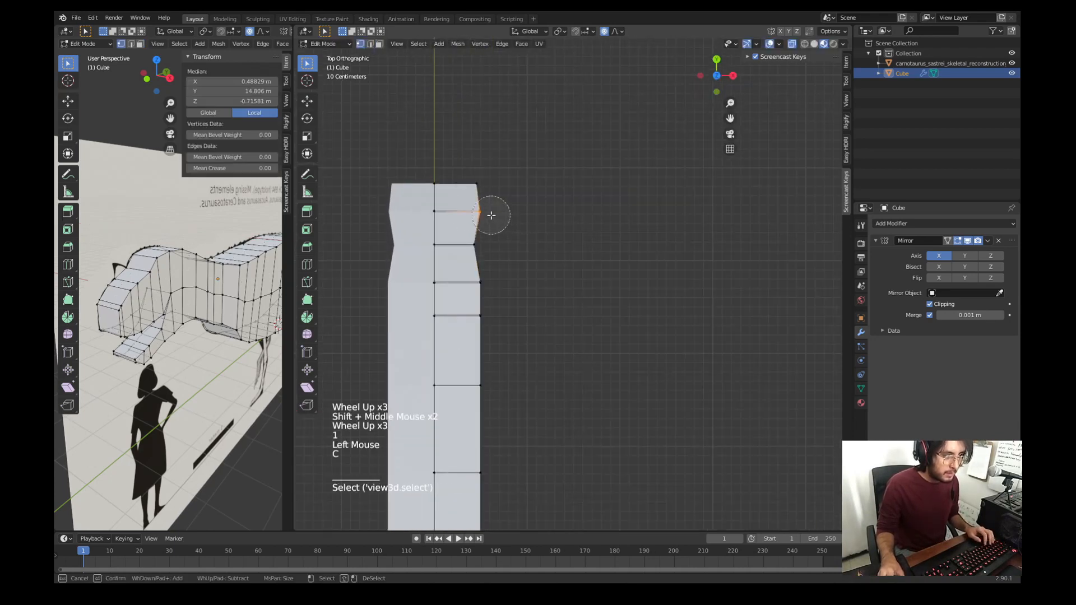
key("c")
key("g")
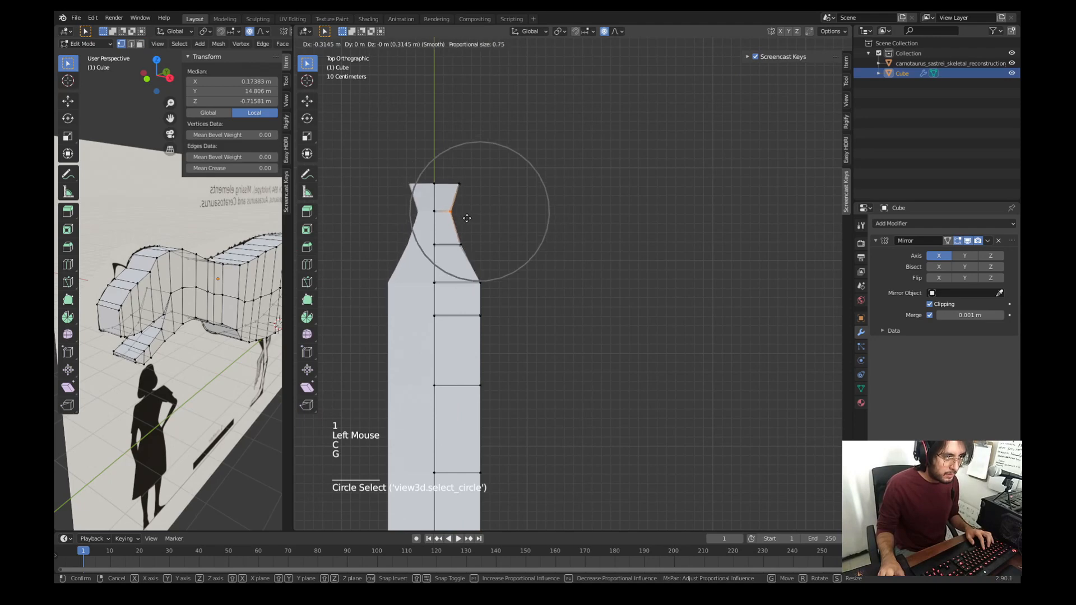
left_click(474, 188)
key("c")
key("g")
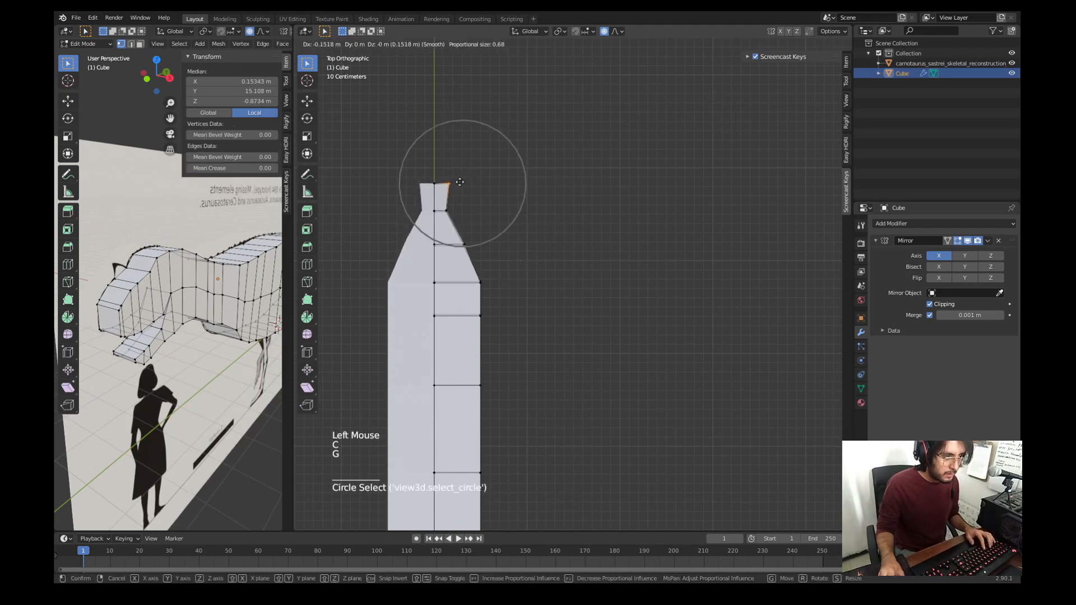
left_click(454, 180)
Step: Add a loop cut running lengthwise along the body, dividing the half body's width into two columns of faces
scroll(479, 216, "down", 3)
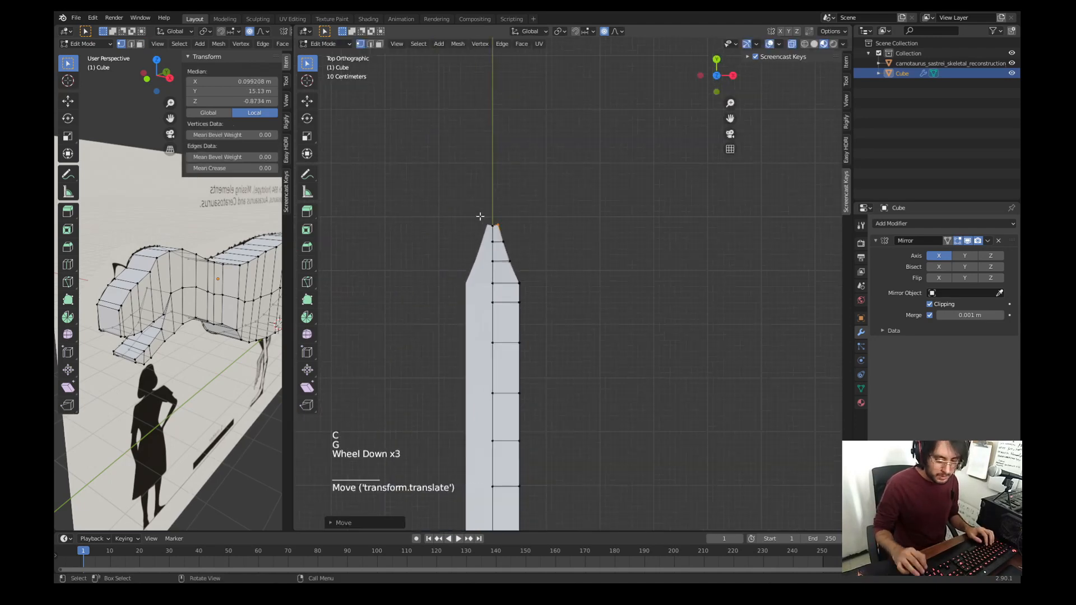
key("KP_3")
scroll(480, 216, "down", 4)
middle_click_drag(480, 216, 507, 299, "shift")
key("ctrl+r")
left_click(518, 297)
Step: Extrude the outer top face of the head at the horn base, then shrink and position the new face over the horn reference
scroll(506, 299, "up", 2)
key("3")
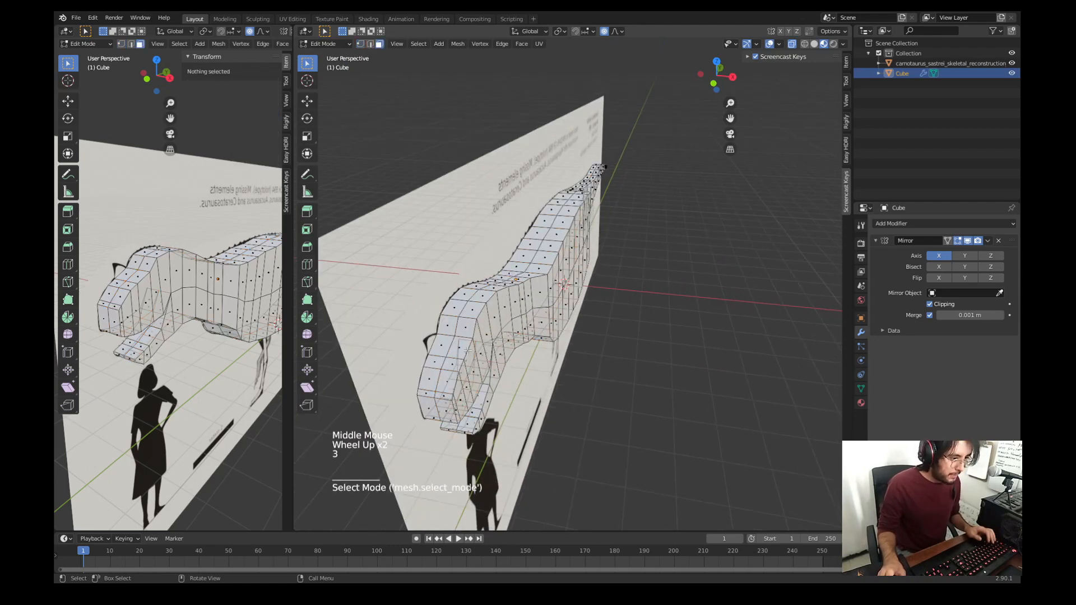
left_click(459, 350)
key("KP_3")
middle_click_drag(460, 350, 490, 367, "shift")
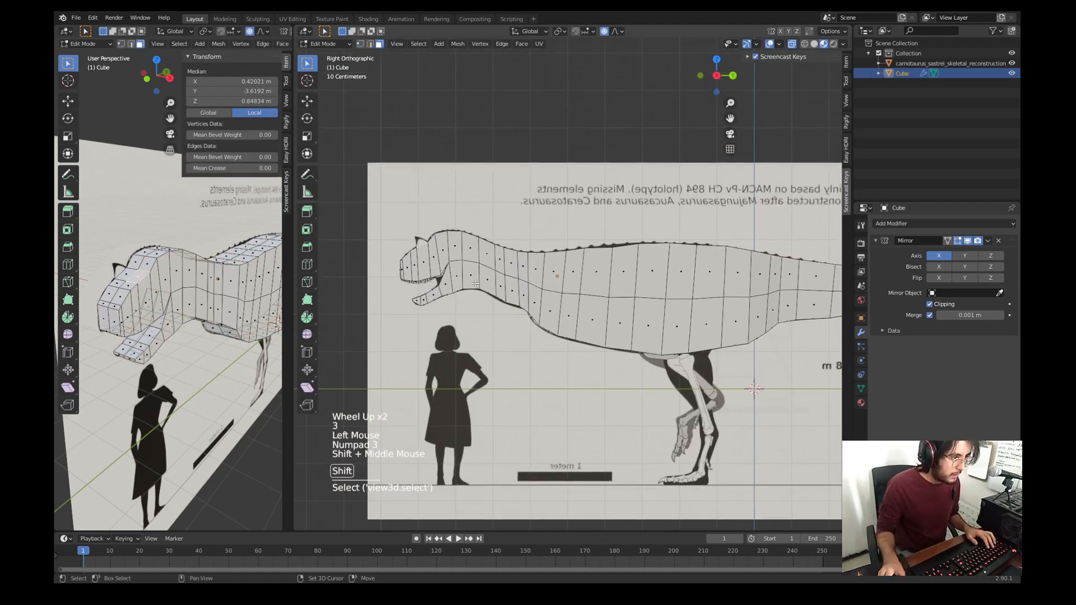
scroll(490, 367, "up", 2)
middle_click_drag(434, 331, 490, 344, "shift")
scroll(489, 344, "up", 2)
middle_click_drag(381, 264, 479, 312, "shift")
key("e")
key("s")
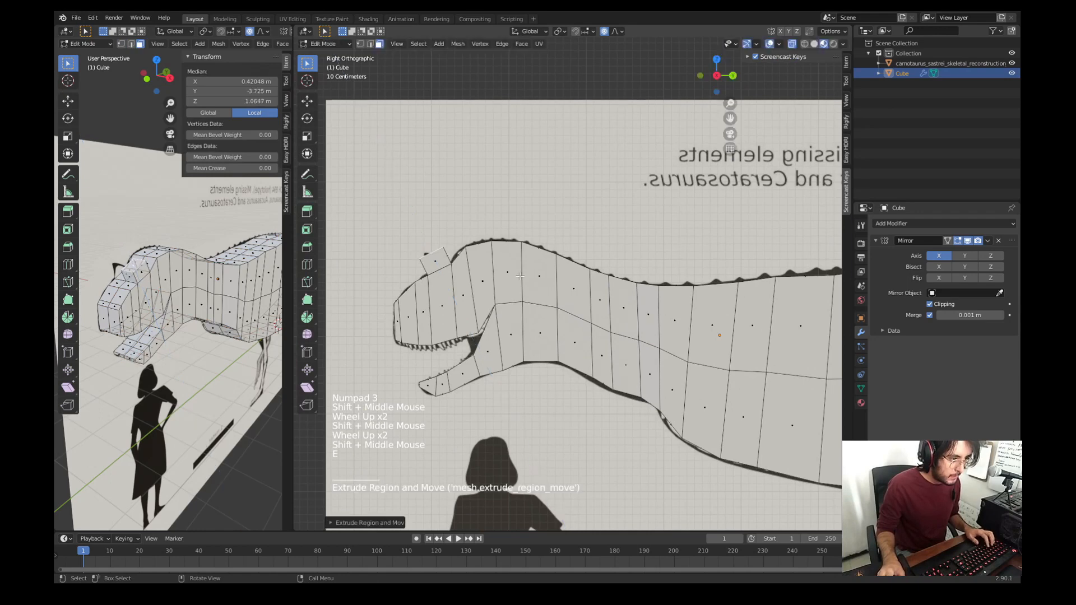
key("g")
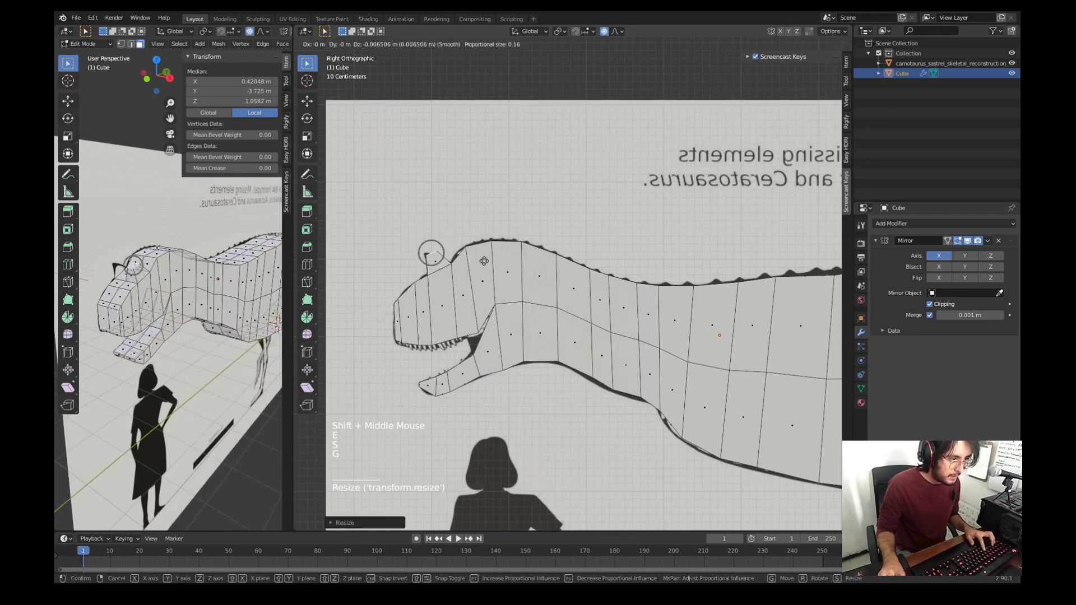
left_click(484, 266)
Step: Extrude a second horn segment, scale it down, and move it onto the horn tip in the reference
key("e")
key("s")
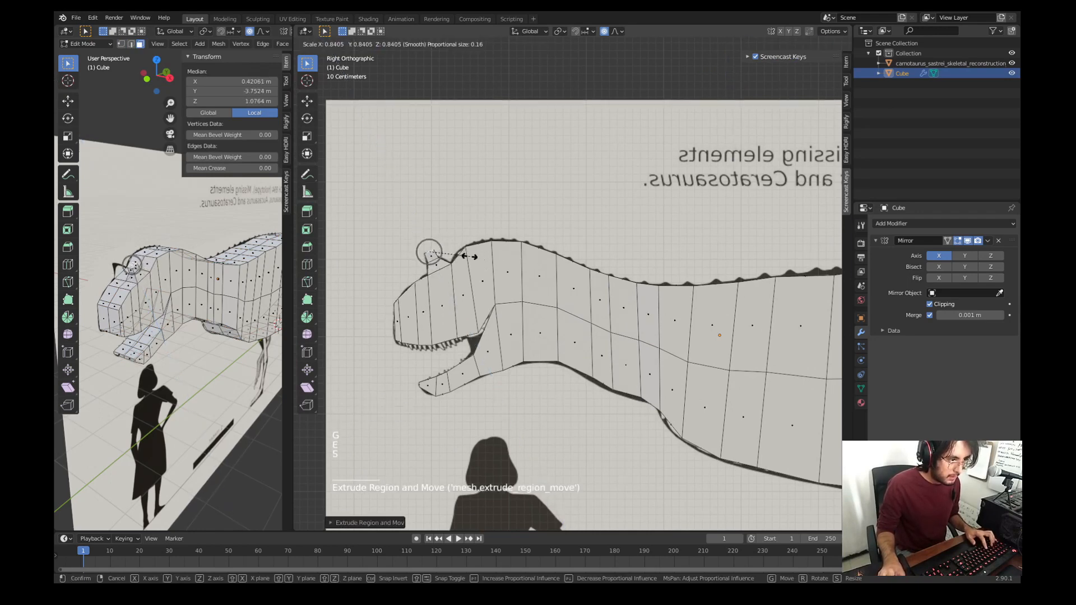
left_click(440, 252)
key("g")
left_click(437, 252)
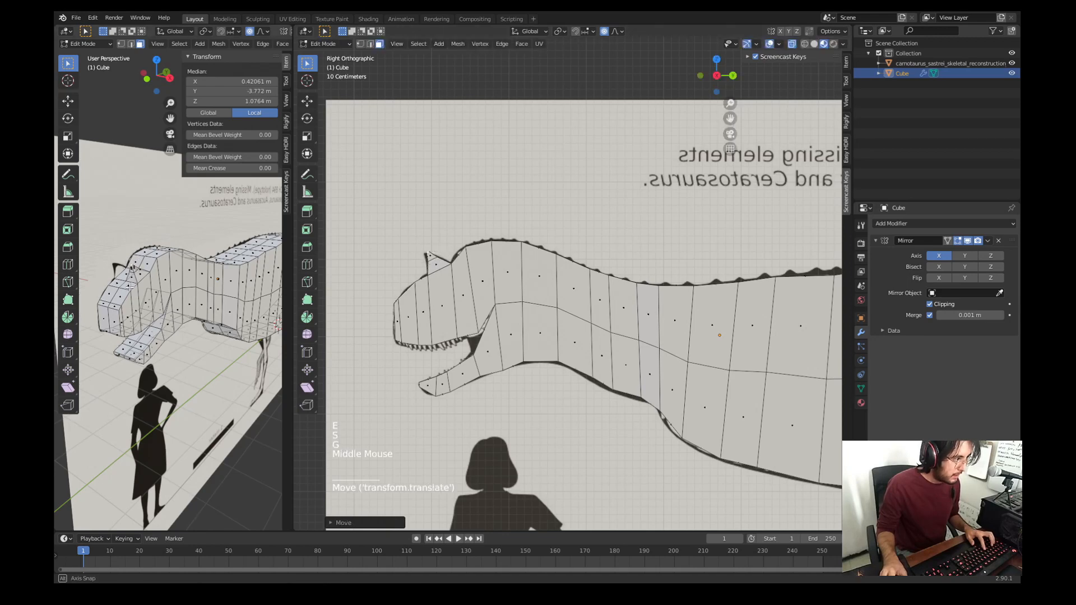
Step: Move the horn tip outward about 0.12 m along X in a front-facing view
middle_click_drag(128, 291, 184, 283)
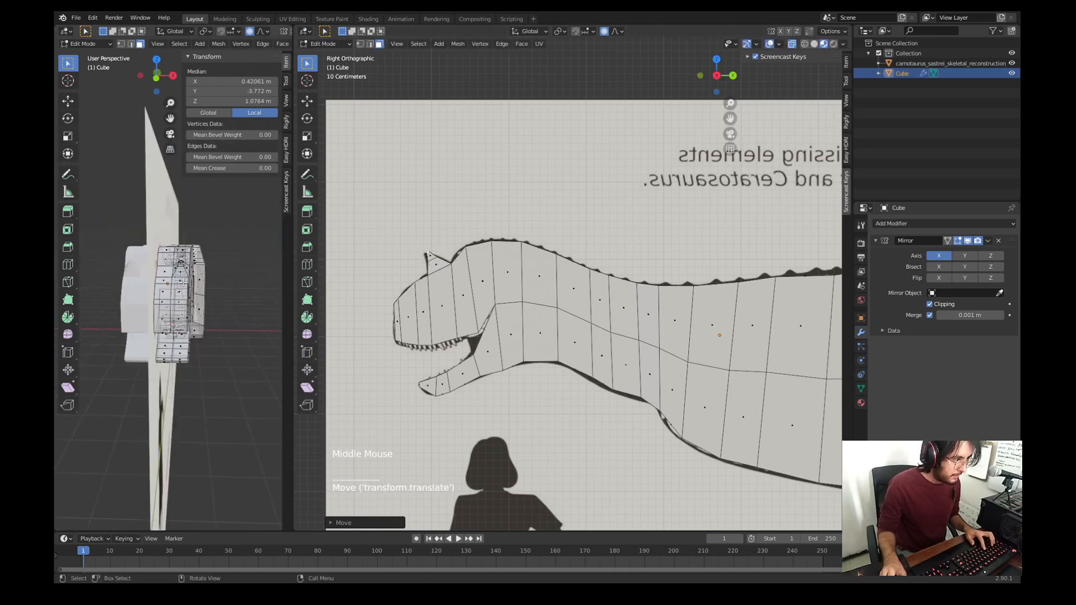
key("g")
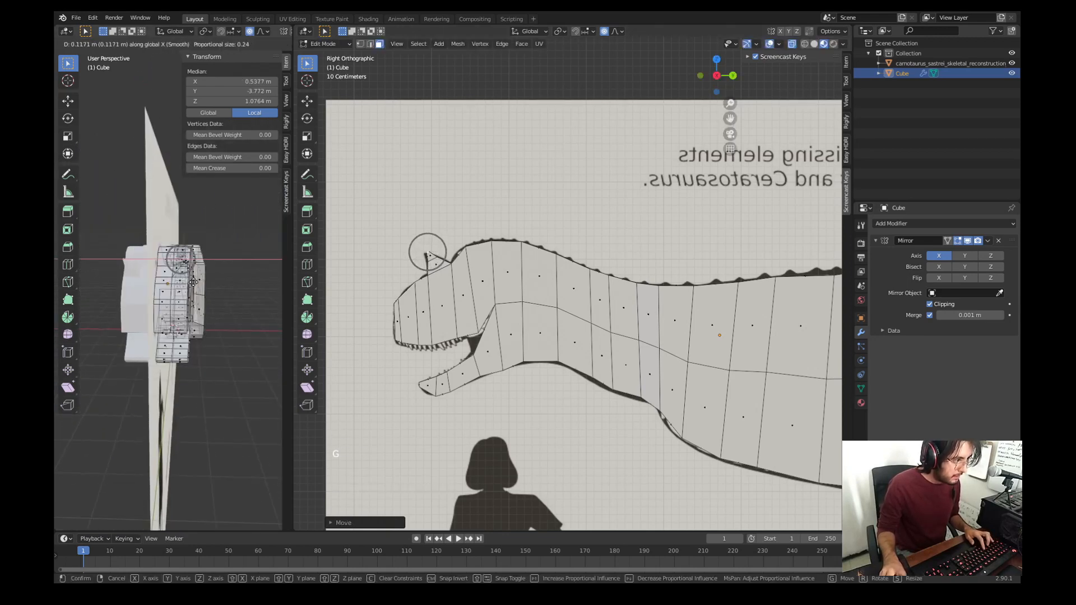
left_click(194, 283)
Step: Select the lower side face of the body directly above the hind leg
scroll(588, 353, "down", 2)
middle_click_drag(744, 404, 610, 297, "shift")
scroll(602, 312, "down", 1)
left_click(611, 297)
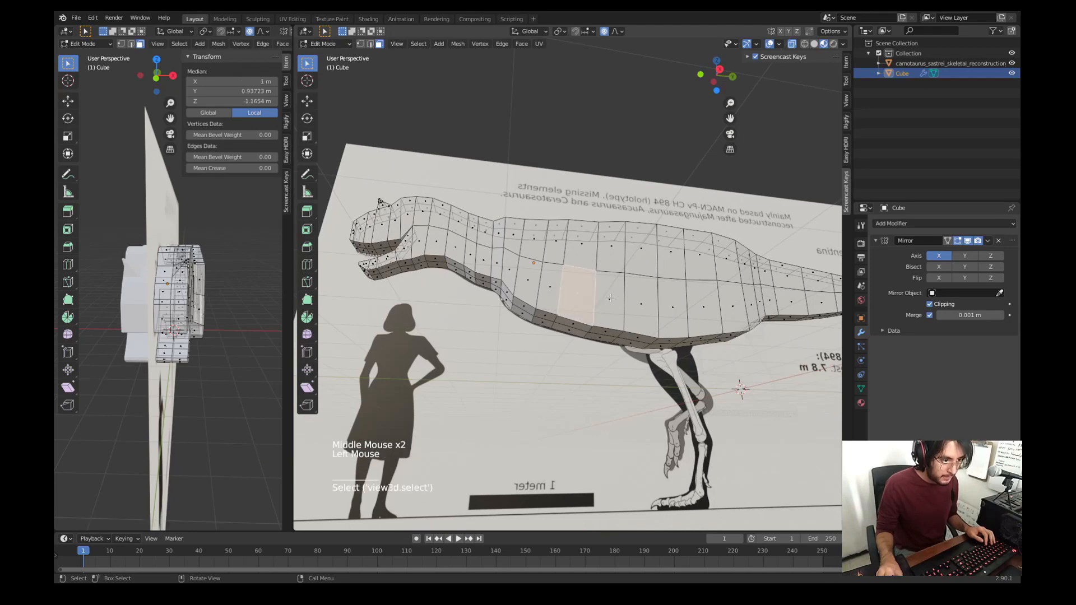
left_click(643, 306, "shift")
key("KP_3")
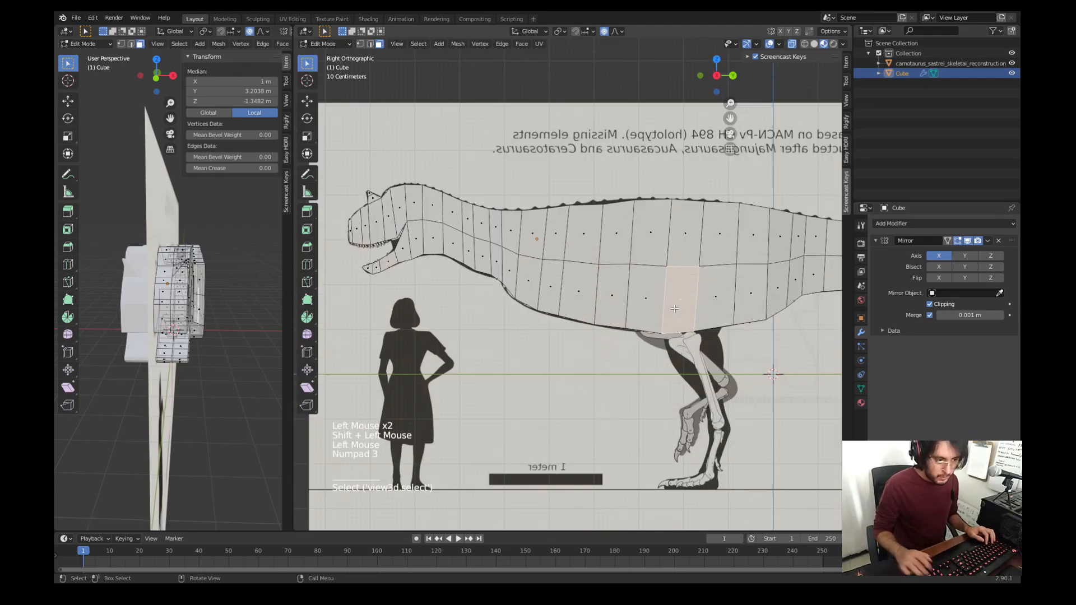
middle_click_drag(674, 308, 439, 342, "shift")
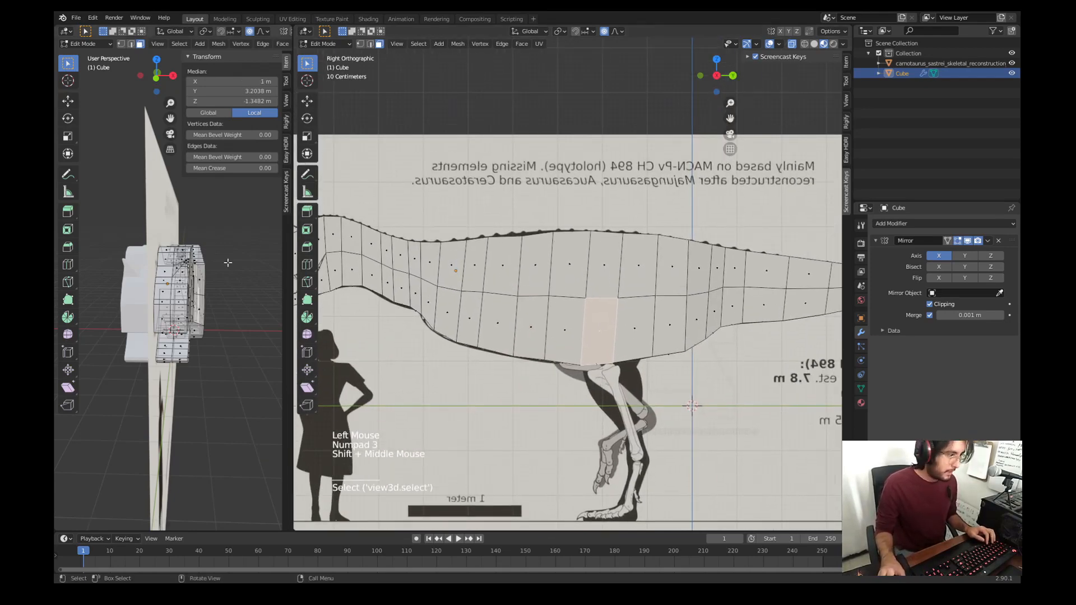
Step: Set the smaller viewport to the right orthographic view framing the head, and return to Object Mode
key("KP_3")
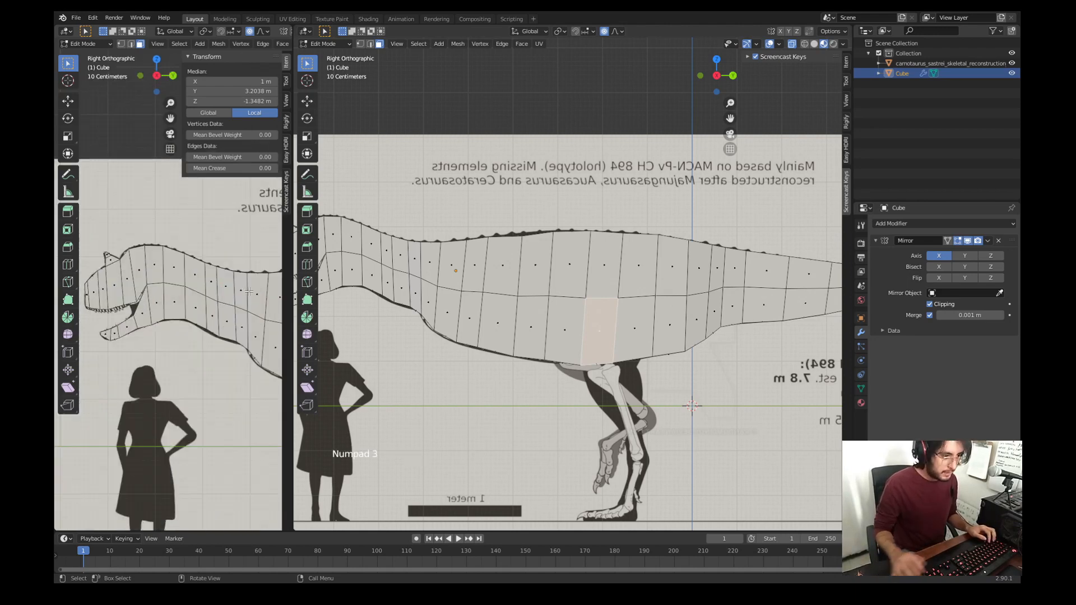
scroll(249, 291, "down", 2)
middle_click_drag(249, 292, 225, 304, "shift")
key("Tab")
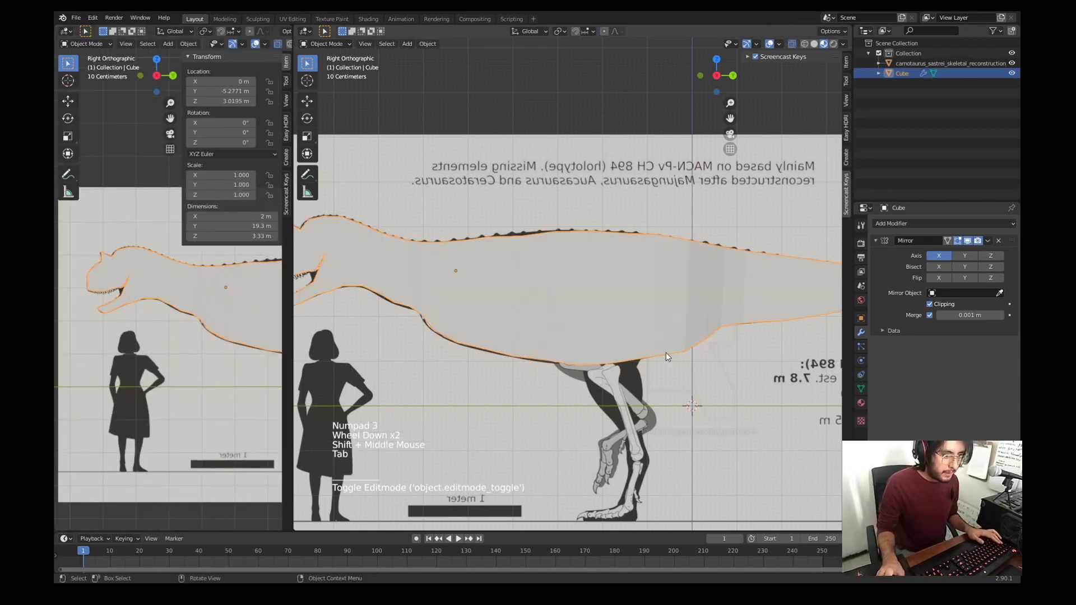
Step: Add the Carnotaurus skeletal reconstruction to the scene as a reference image
left_click(625, 381)
scroll(616, 383, "down", 3)
key("shift+a")
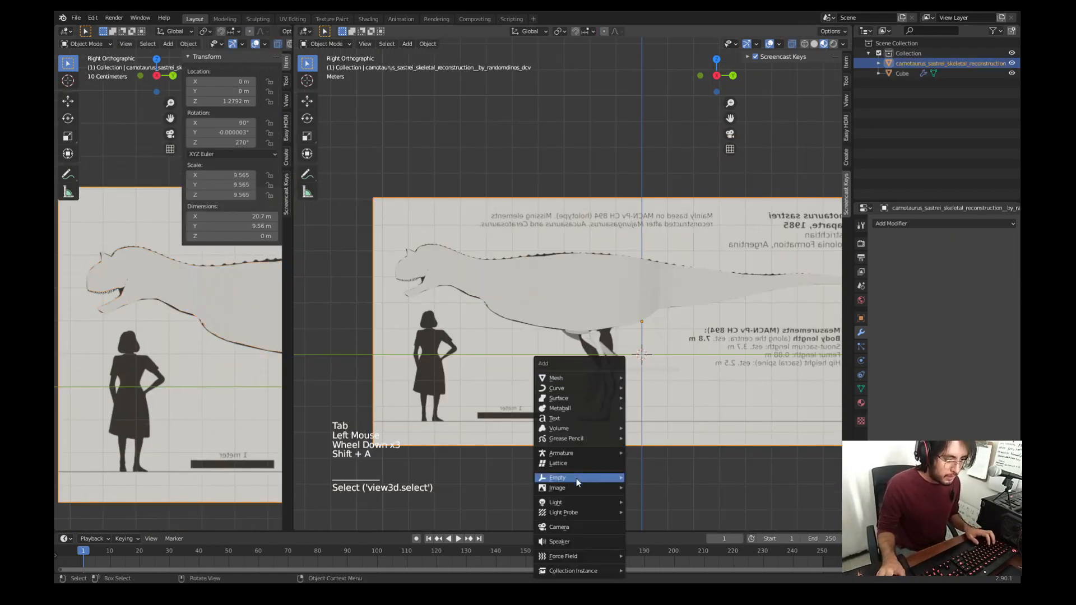
mouse_move(578, 488)
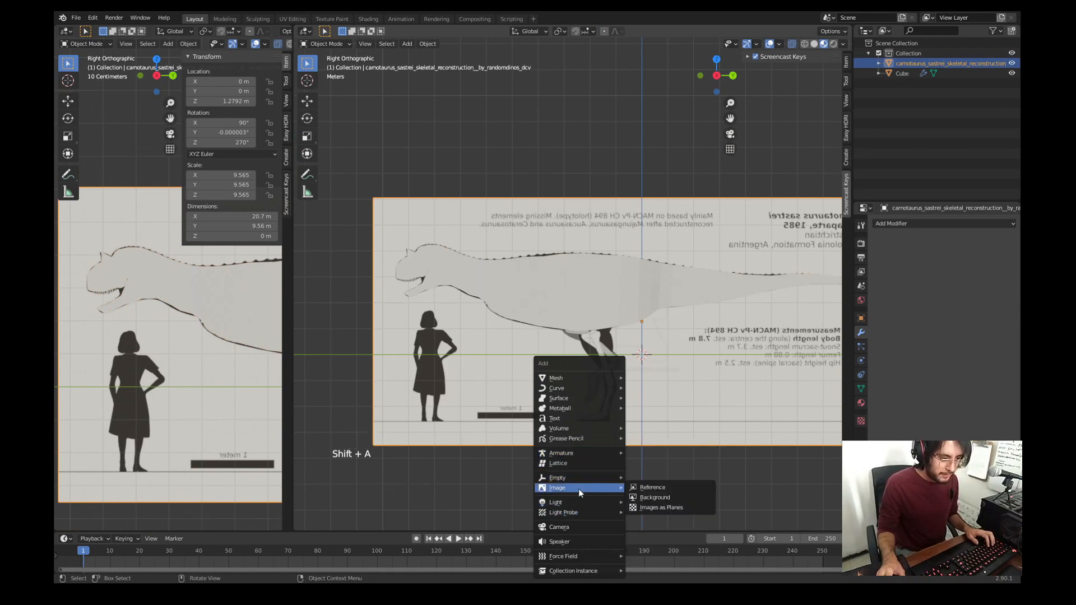
left_click(654, 489)
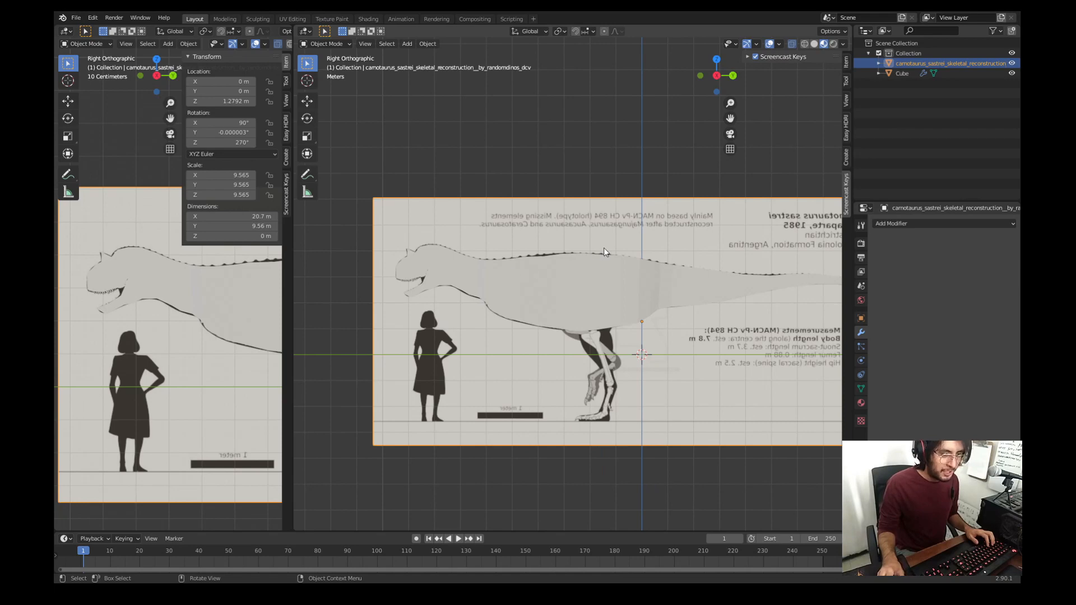
scroll(614, 237, "down", 4)
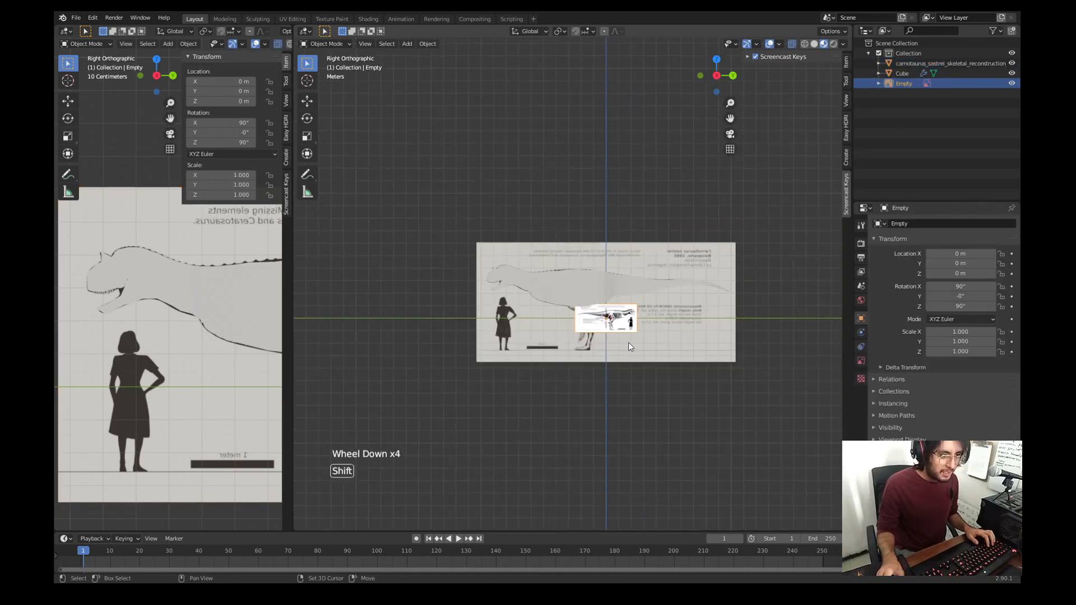
Step: Scale the new skeletal reference image to about 4.64 and rotate it to 270° about Z so it faces the other reference
middle_click_drag(628, 342, 592, 320, "shift")
scroll(583, 316, "up", 3)
scroll(583, 315, "up", 1)
key("s")
left_click(693, 382)
scroll(678, 310, "down", 2)
middle_click_drag(693, 382, 676, 336, "shift")
key("r")
left_click(680, 336)
Step: Scale the skeletal reference to 3.5 and move it over the body to about Y -1.43 m, Z 1.40 m
key("s")
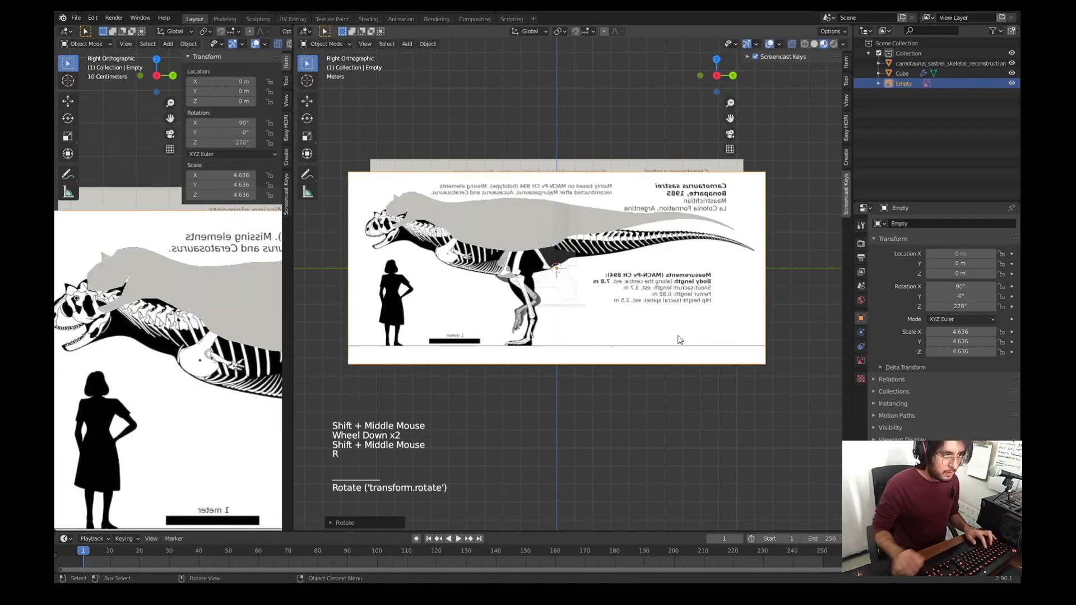
key("g")
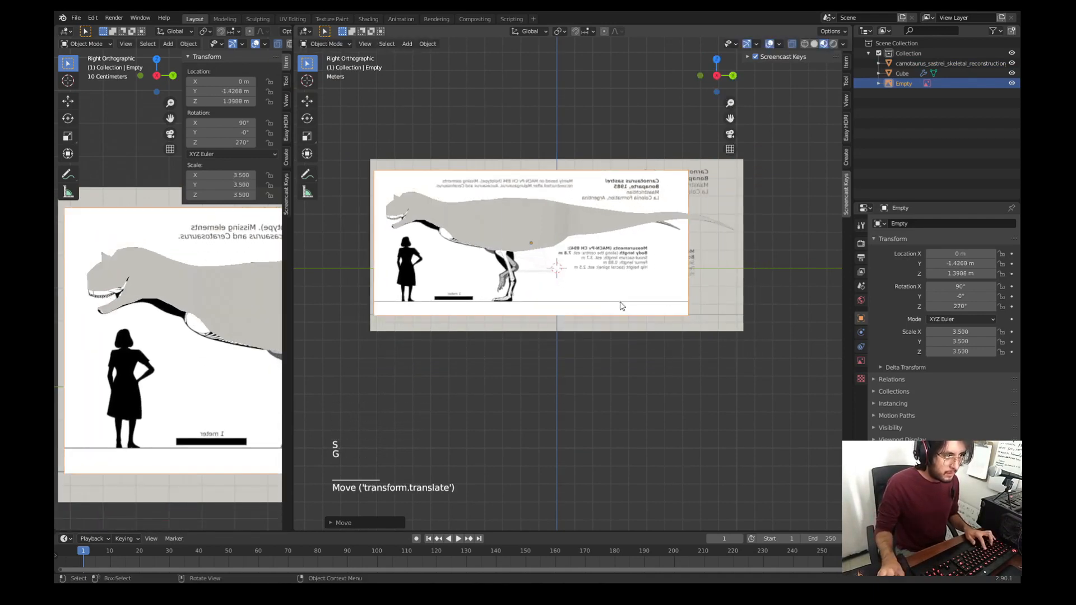
left_click(622, 304)
Step: Delete the older reference image and make the skeletal reference transparent with an opacity of about 0.298
left_click(736, 288)
key("Delete")
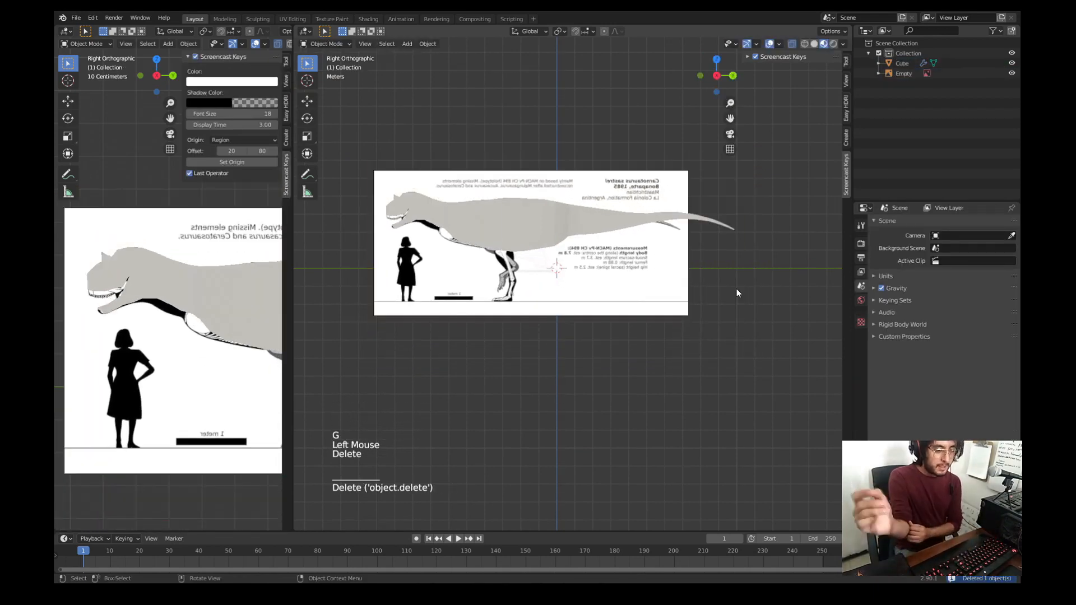
left_click(677, 280)
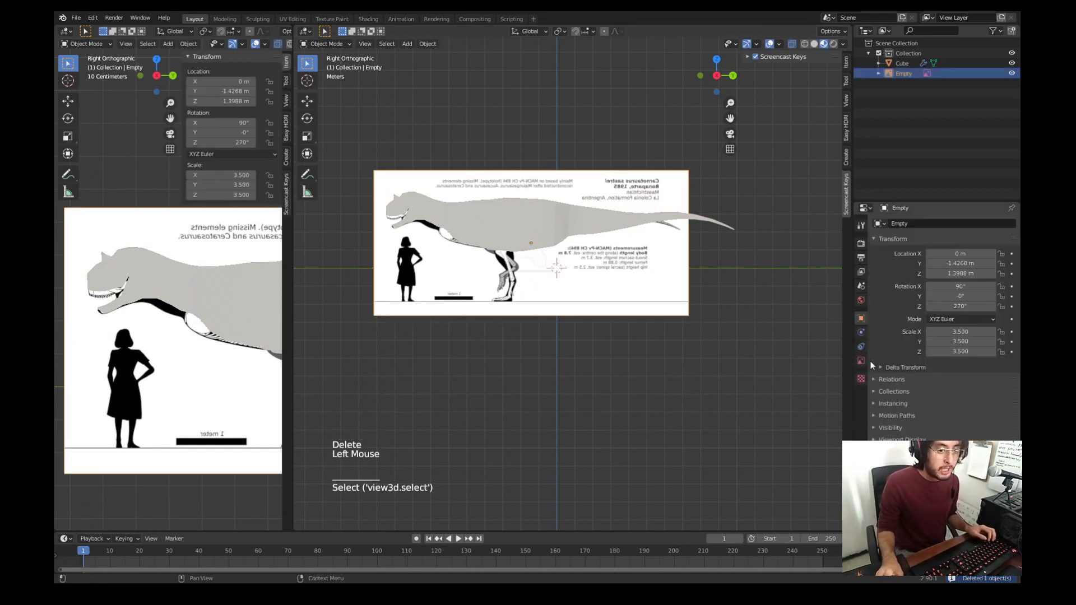
left_click(861, 361)
left_click(888, 343)
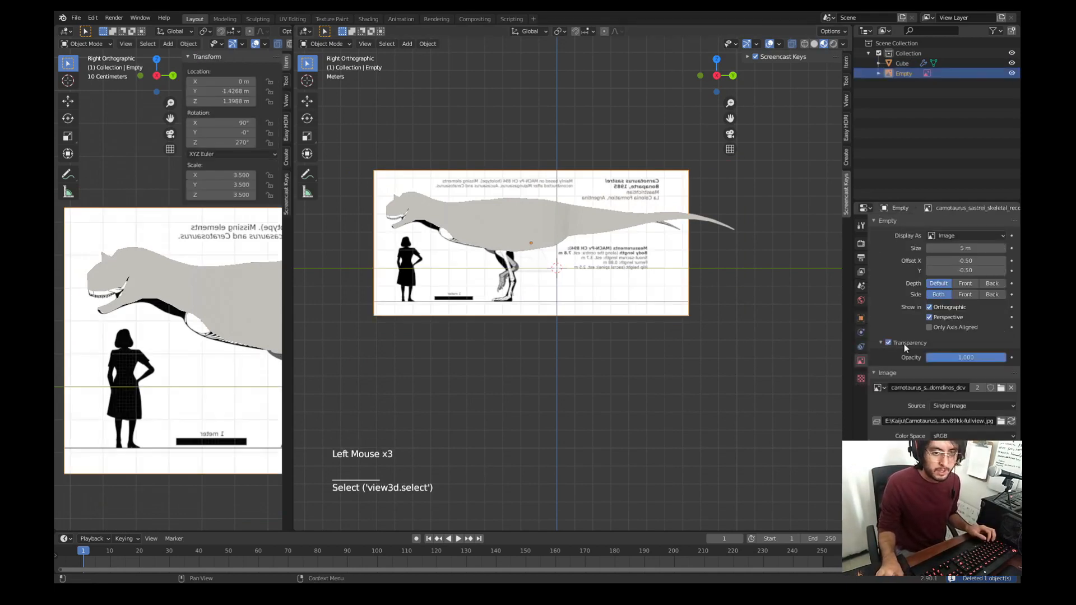
mouse_move(966, 357)
left_mouse_down()
mouse_move(922, 357)
mouse_move(944, 357)
left_mouse_up()
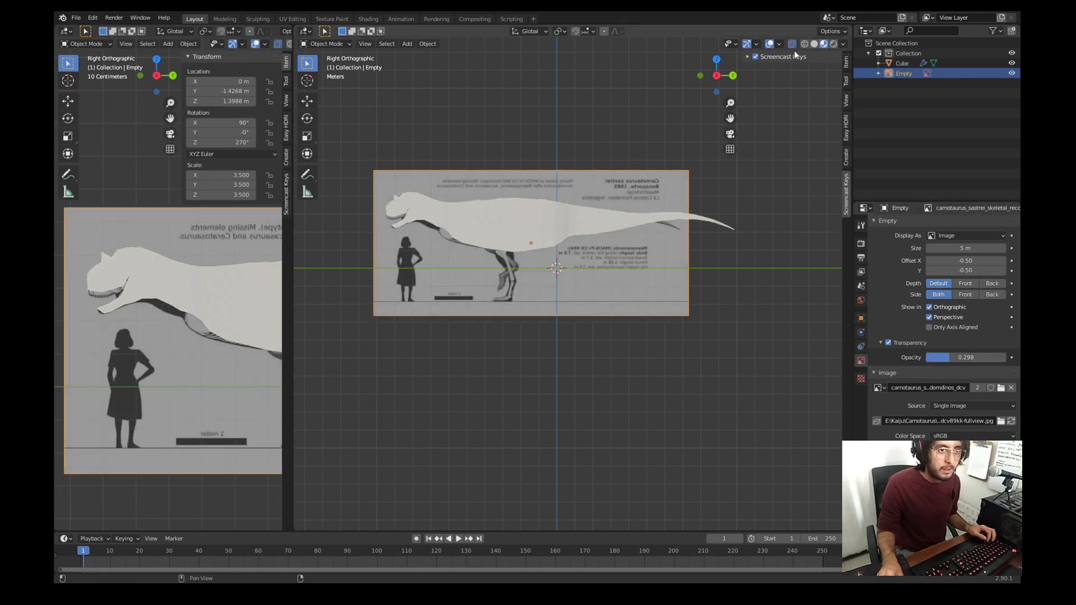
Step: Set the skeletal reference image's depth to Front so it is drawn over the body mesh
middle_click_drag(598, 255, 606, 258, "shift")
scroll(634, 317, "up", 3)
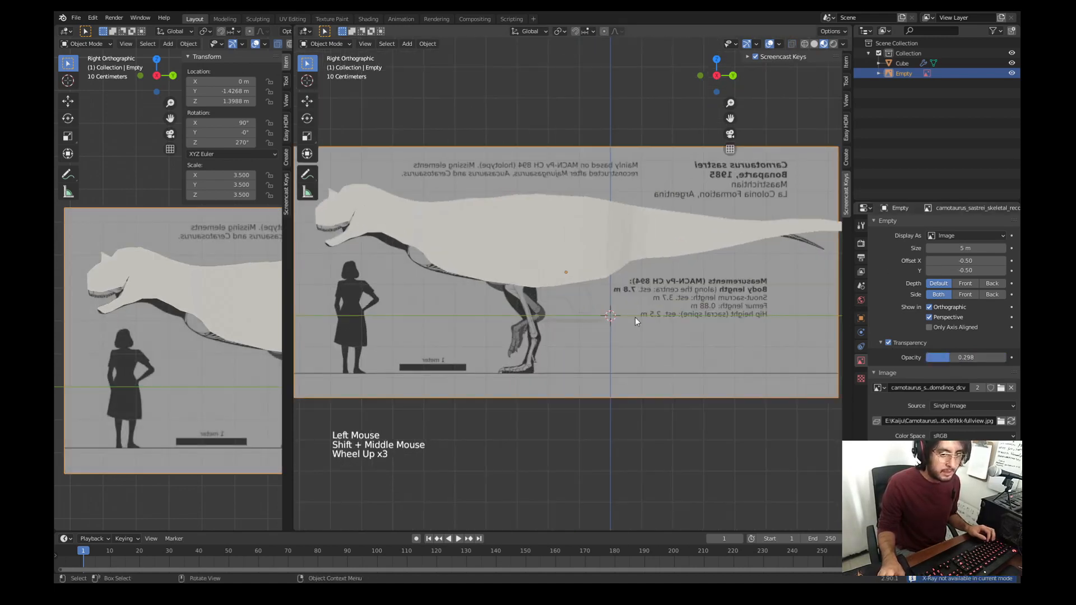
middle_click_drag(634, 317, 668, 348, "shift")
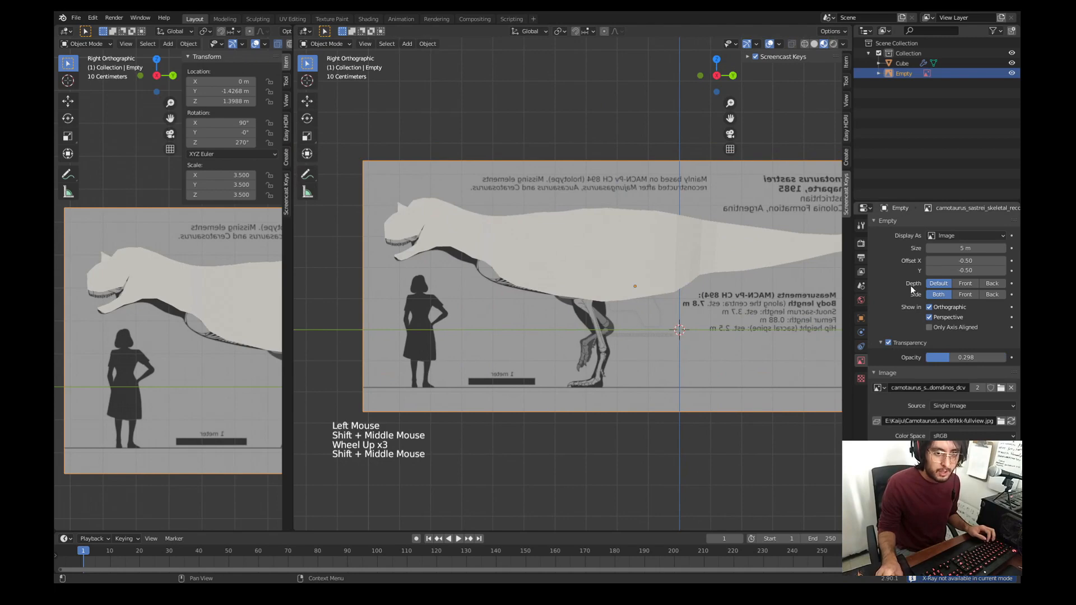
left_click(963, 285)
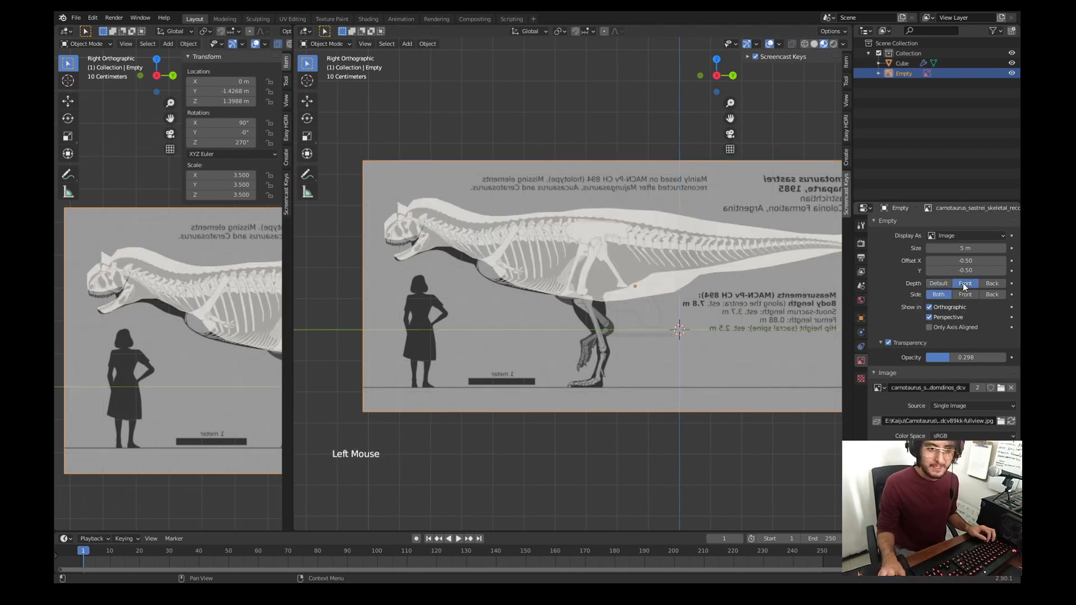
Step: Scale the skeletal reference to about 3.56 and move it to about Y -1.17 m, Z 1.52 m to fit the head
middle_click_drag(425, 226, 436, 248, "shift")
scroll(435, 248, "up", 1)
scroll(435, 247, "down", 2)
middle_click_drag(720, 336, 683, 330, "shift")
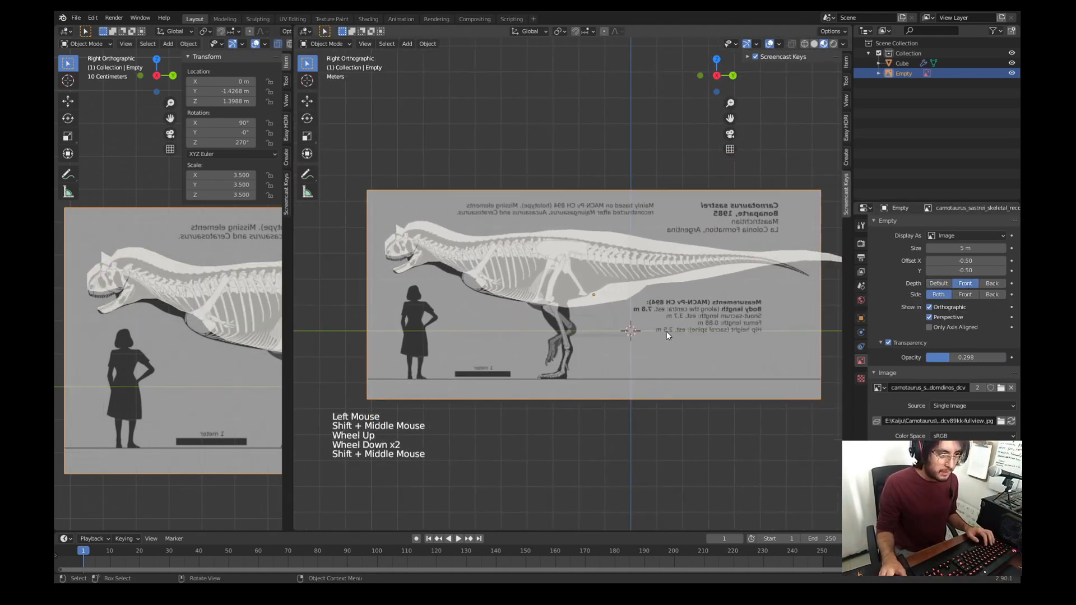
key("s")
key("g")
left_click(677, 334)
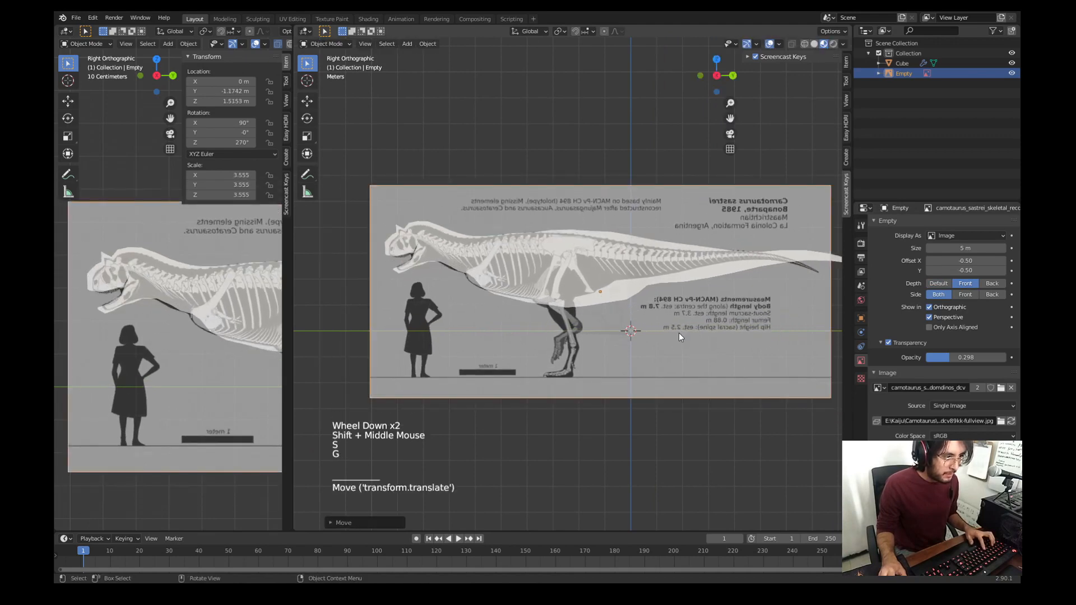
Step: Enlarge the skeletal reference to about 3.89 and move it to about Y 0.05 m, Z 1.26 m
key("s")
left_click(714, 353)
key("g")
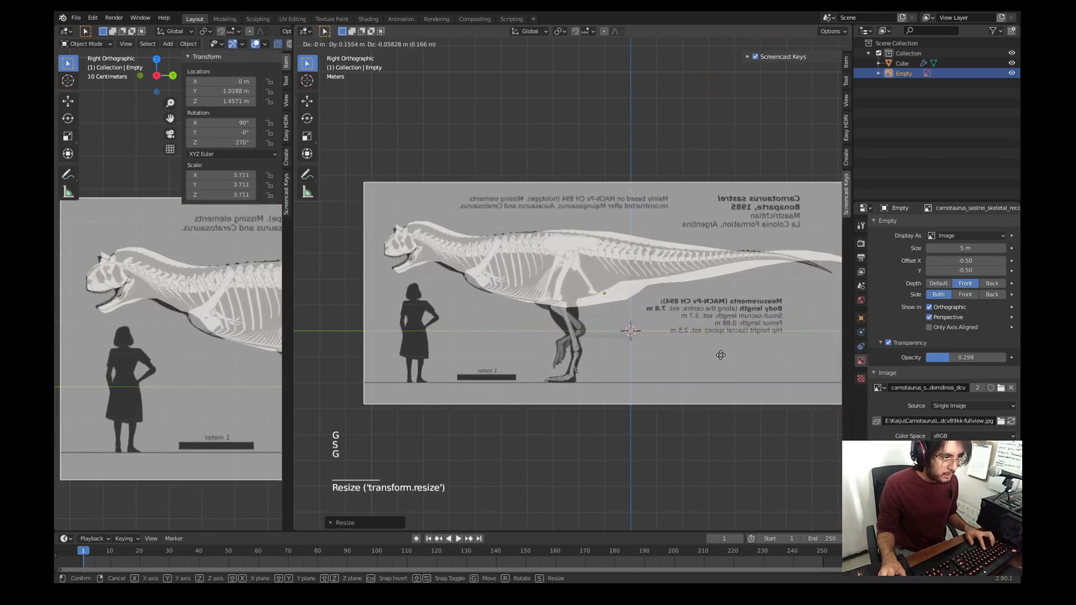
left_click(721, 355)
key("s")
left_click(747, 364)
key("g")
left_click(749, 364)
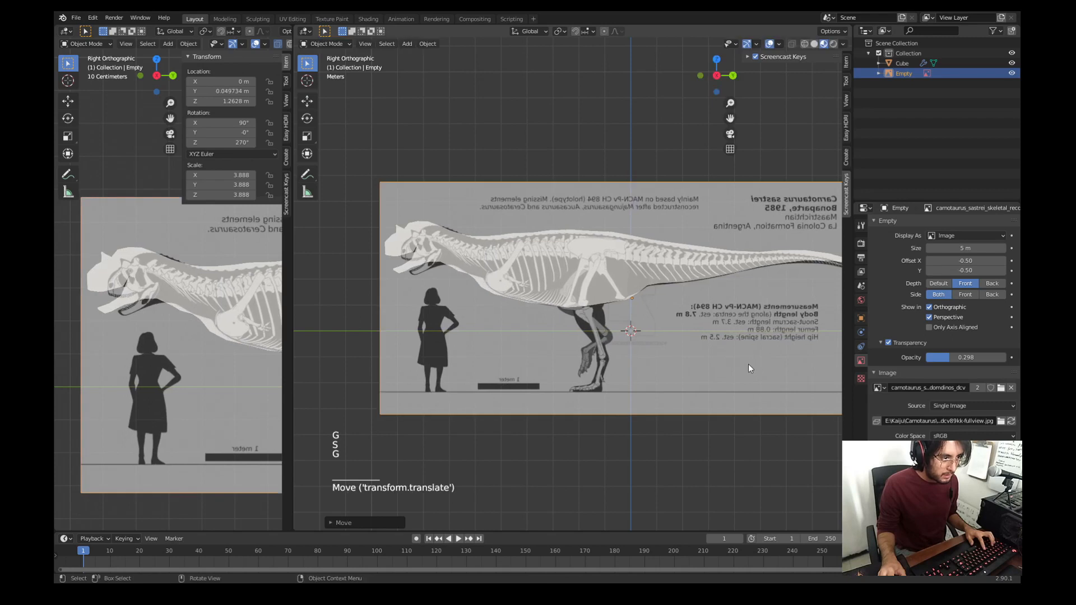
Step: Fine-tune the skeletal reference to a scale of about 4.175 and Y about 0.01 m, matching the body's outline
key("s")
left_click(754, 369)
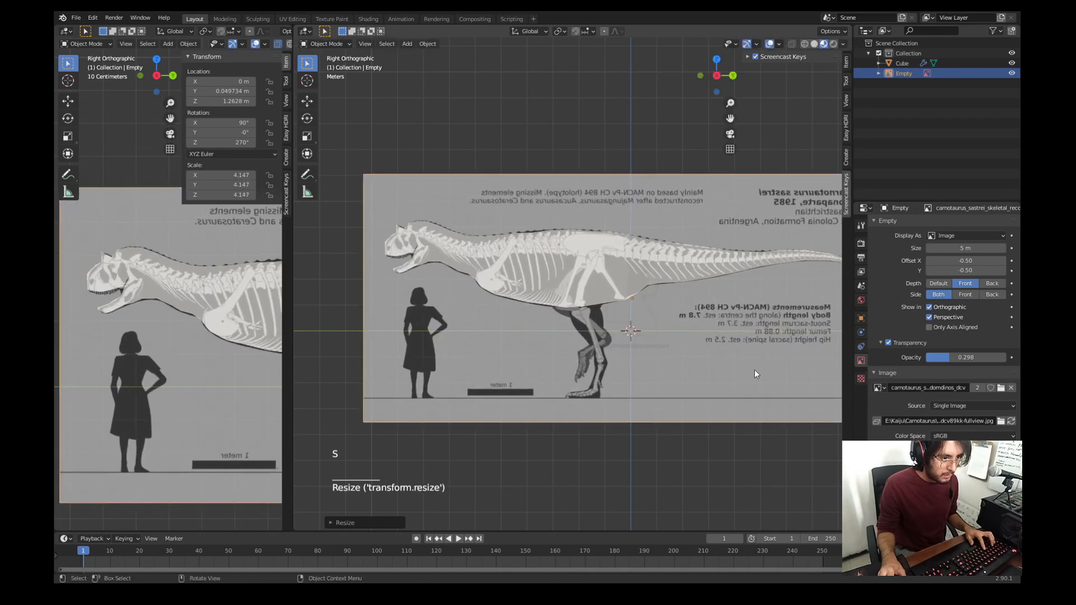
key("g")
left_click(744, 362)
key("g")
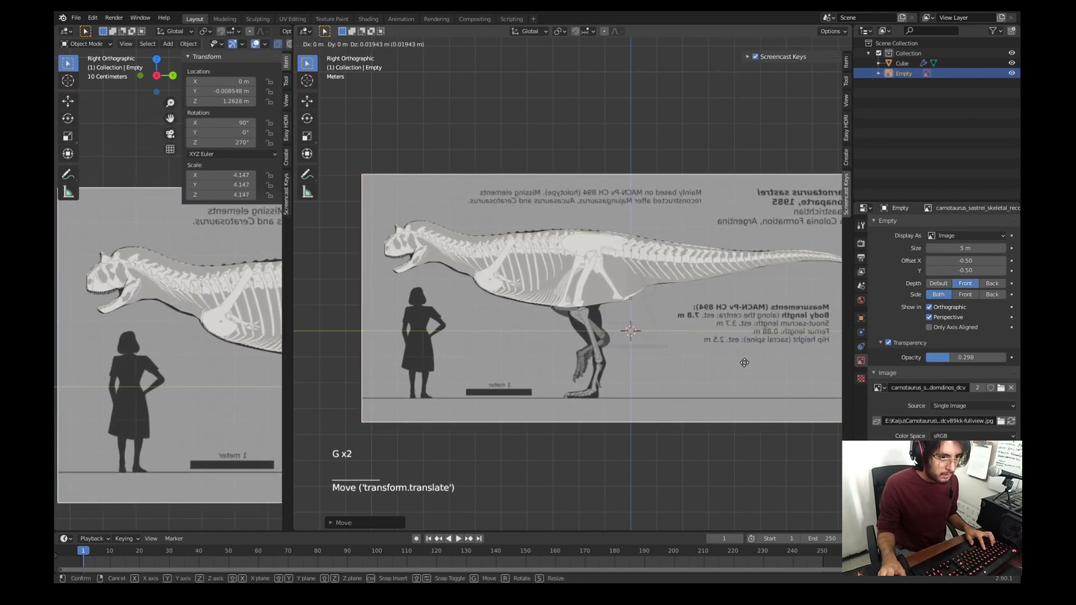
left_click(744, 362)
key("s")
left_click(745, 363)
key("g")
left_click(746, 362)
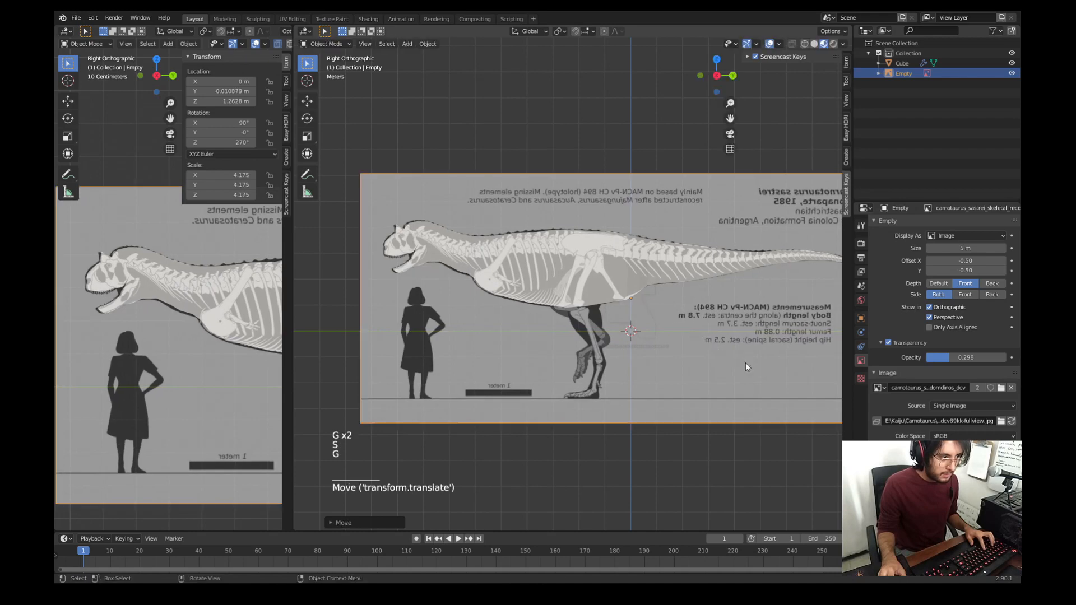
Step: Select the body mesh and enter Edit Mode
middle_click(721, 364, "shift")
middle_click_drag(721, 363, 637, 344, "shift")
left_click(561, 321)
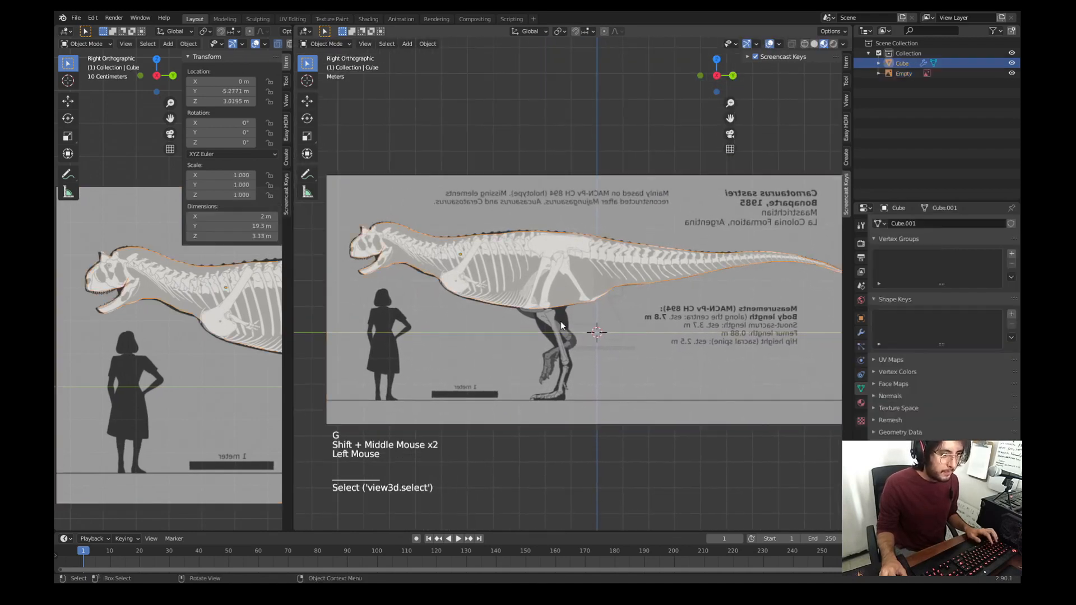
middle_click_drag(560, 321, 593, 361, "shift")
scroll(592, 361, "up", 3)
key("ctrl+Tab")
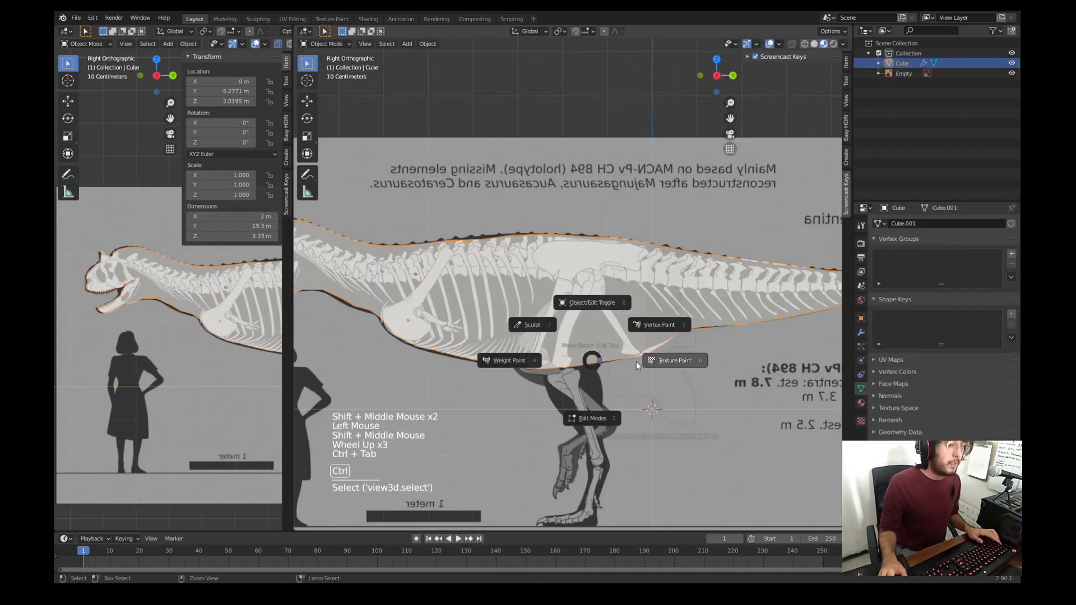
left_click(563, 323)
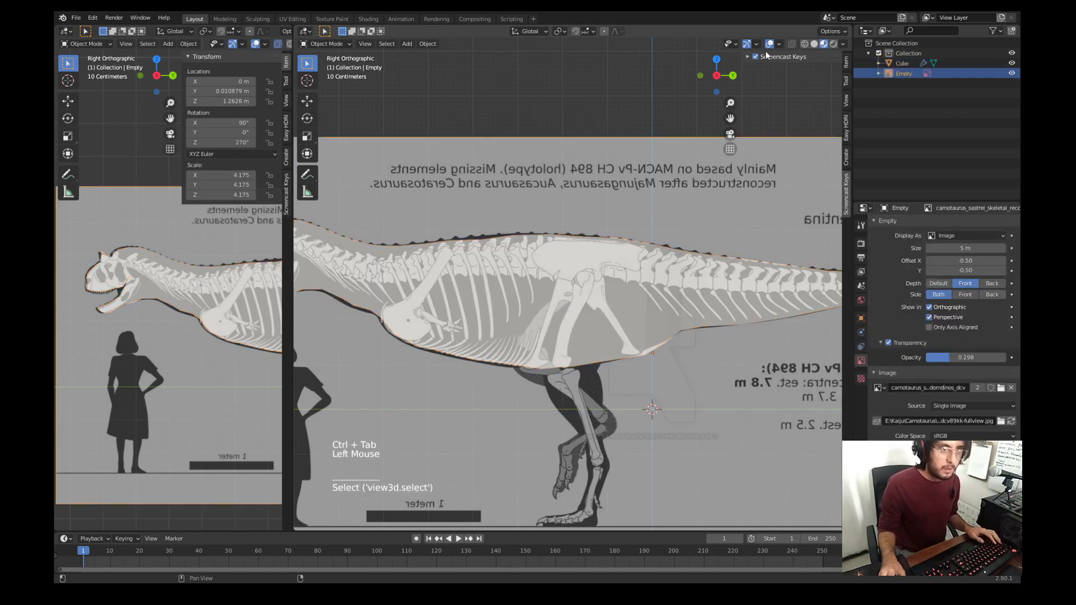
left_click(638, 272)
key("Tab")
Step: Add two vertical loop cuts around the body at the hips, one ahead of the thigh and one behind it
scroll(602, 310, "up", 2)
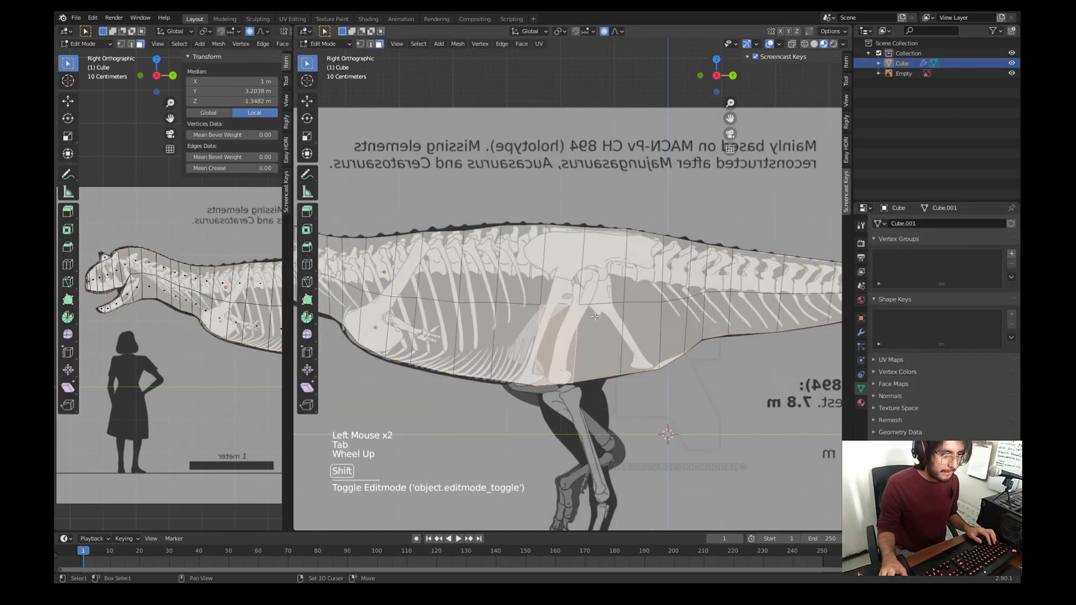
middle_click_drag(589, 345, 570, 339, "shift")
key("ctrl+r")
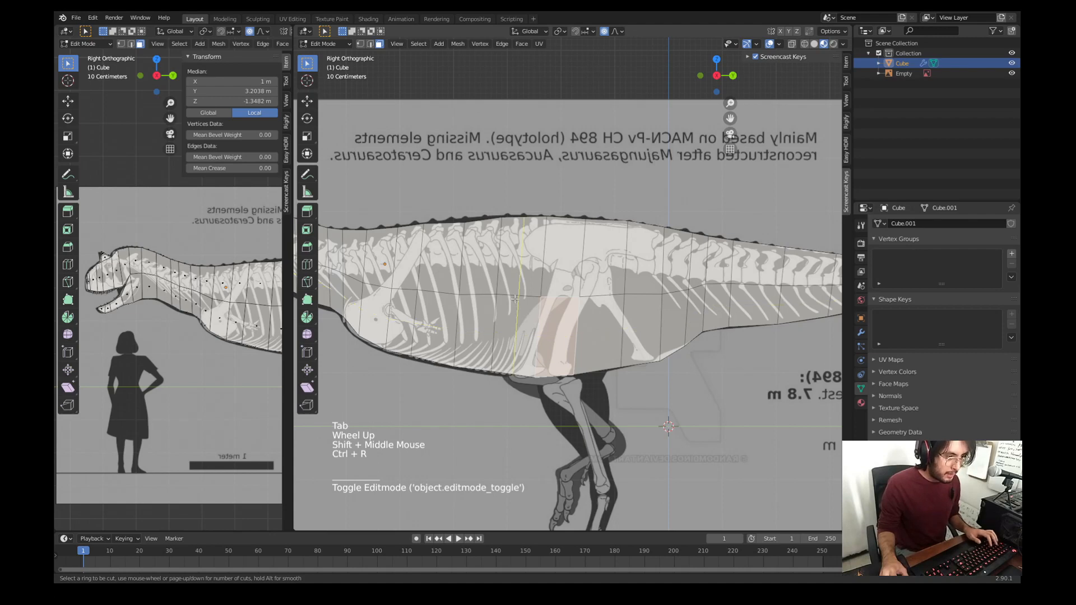
left_click(514, 299)
right_click(603, 327)
key("ctrl+r")
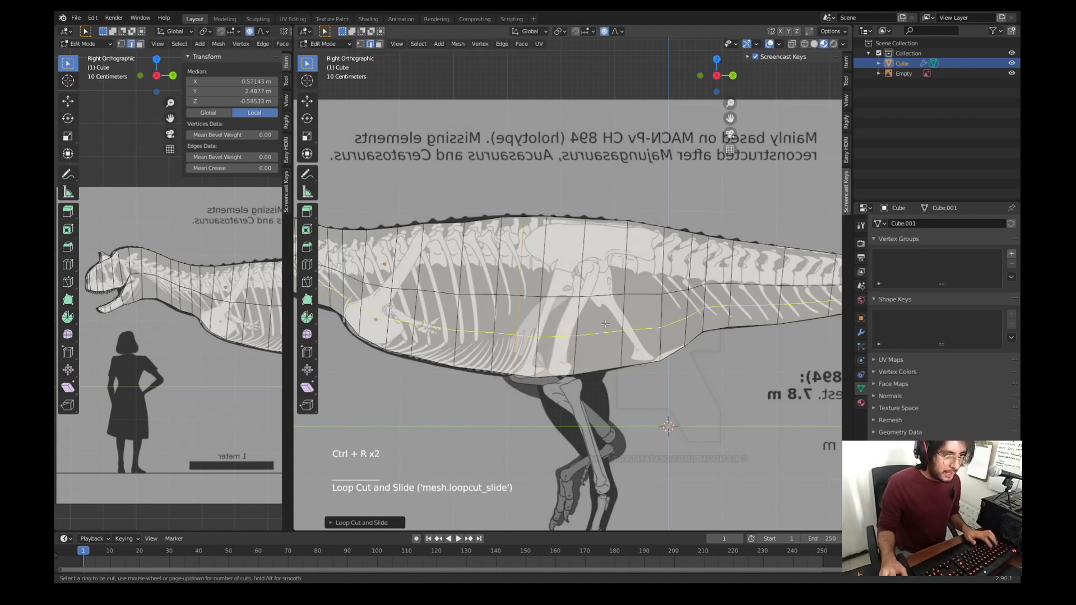
left_click(603, 305)
left_click(614, 307)
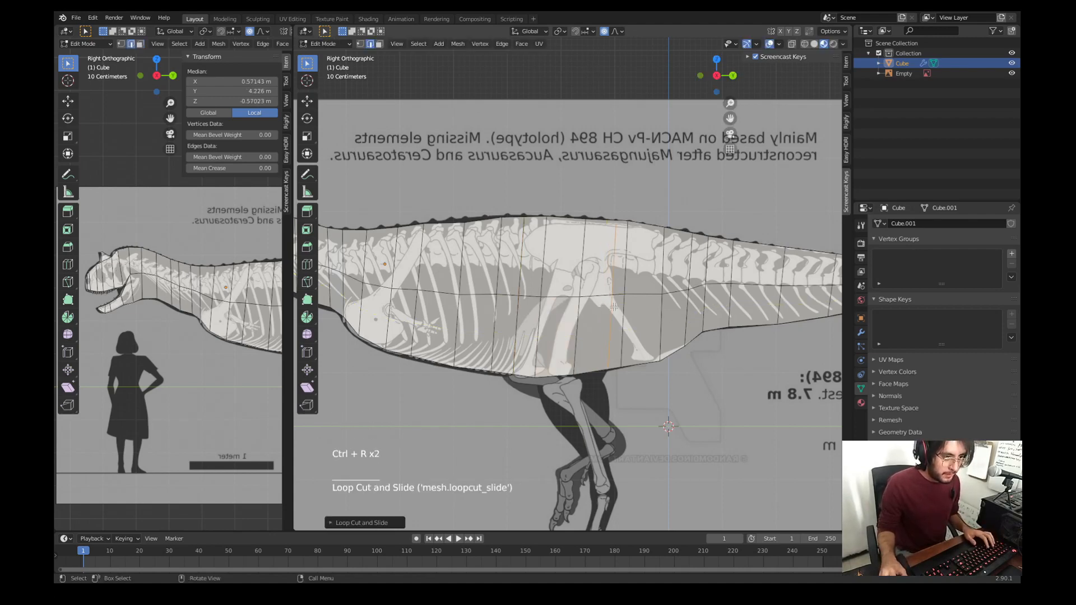
Step: Move the mid-side vertex above the hind leg up to the hip joint, using vertex selection and a small proportional falloff
key("1")
left_click(576, 299)
key("g")
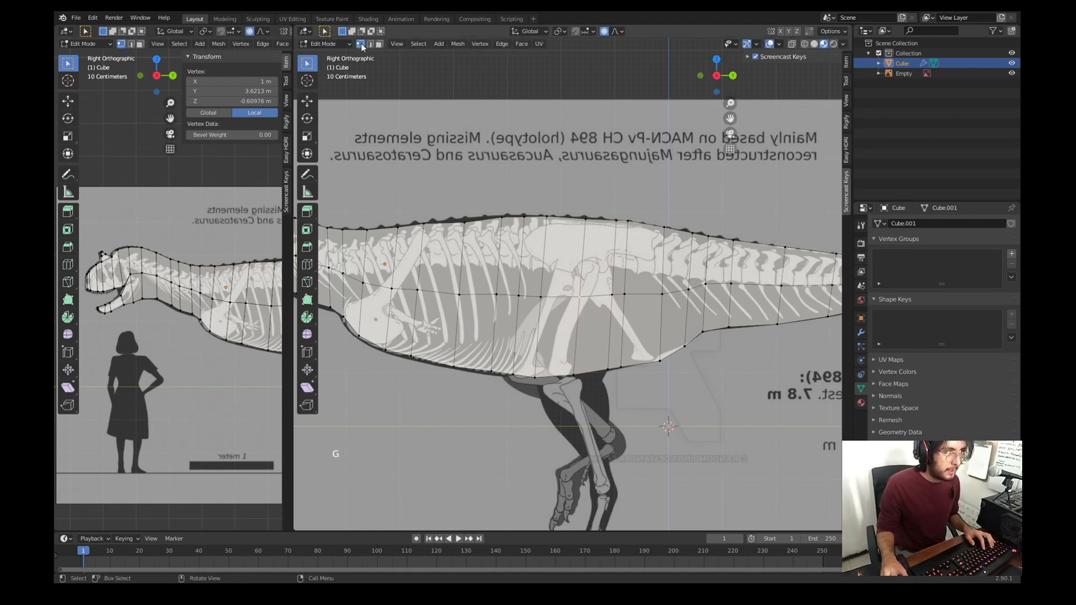
key("g")
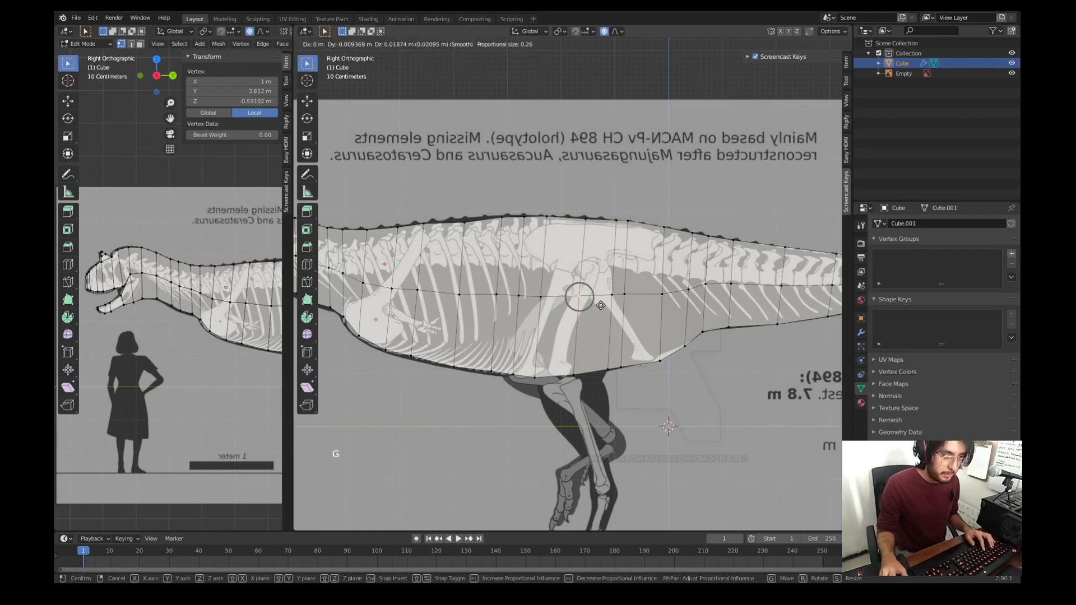
scroll(600, 292, "down", 5)
left_click(598, 271)
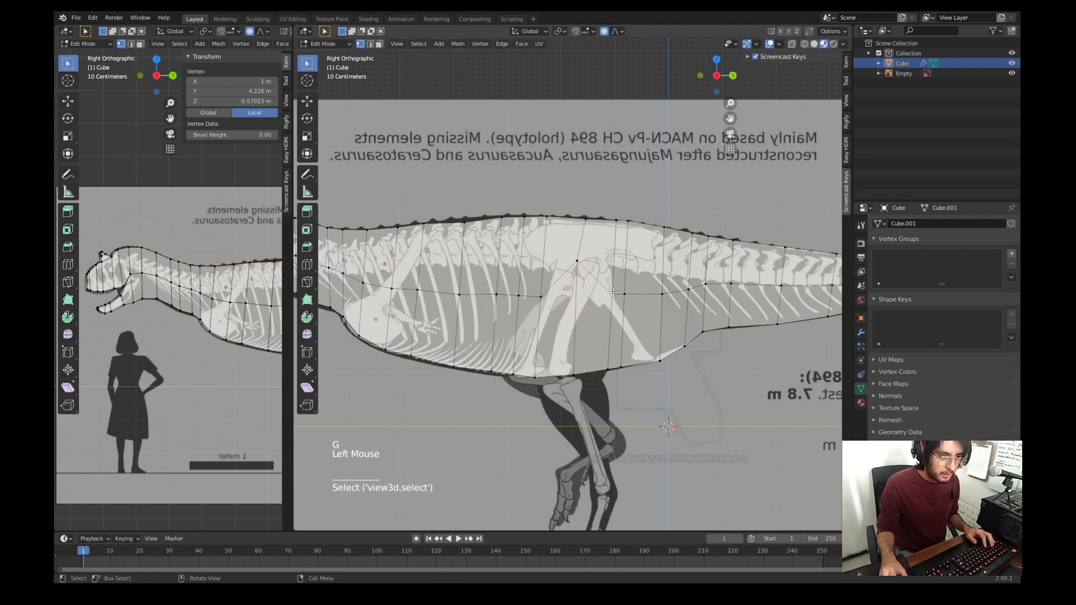
Step: Move the side vertices ahead of and behind the hip joint to form an arch around the top of the thigh
key("g")
left_click(612, 257)
key("g")
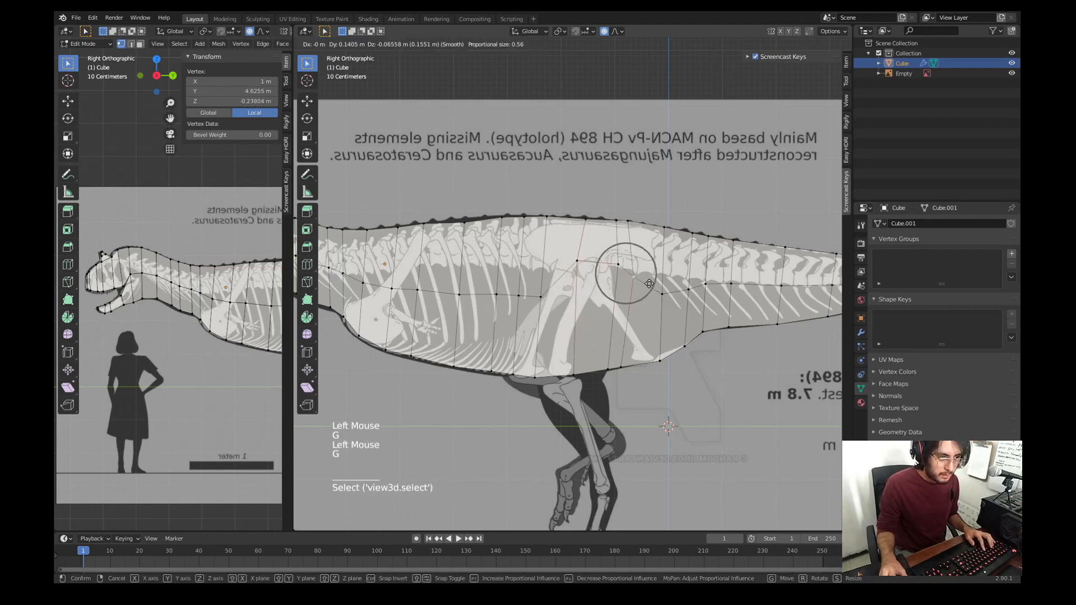
left_click(561, 292)
key("g")
left_click(542, 260)
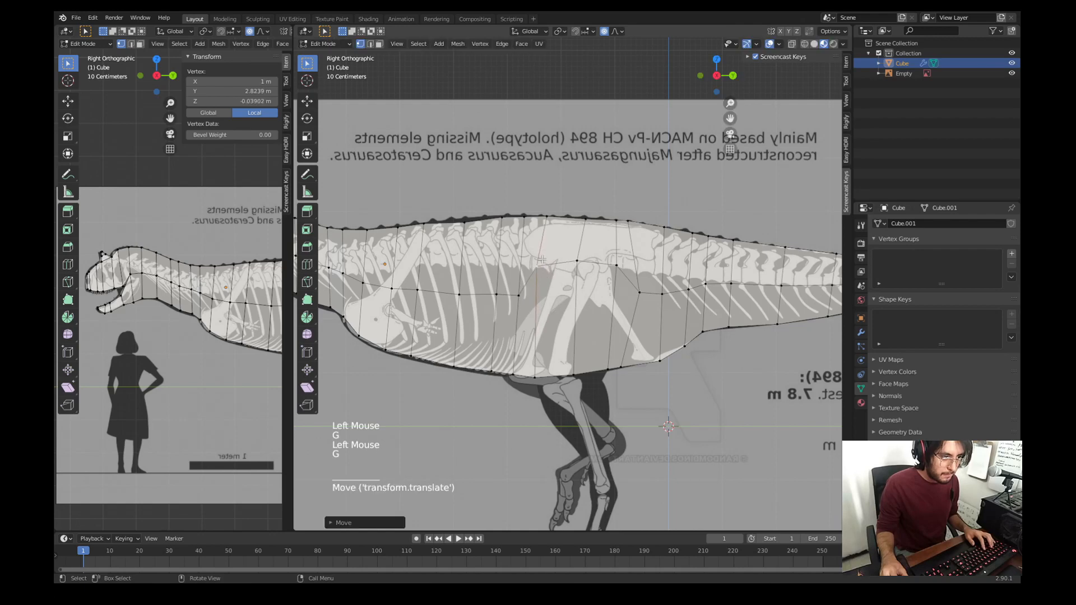
key("g")
left_click(518, 262)
Step: Refine the thigh arch by nudging its front, top and rear vertices along the pelvis
key("g")
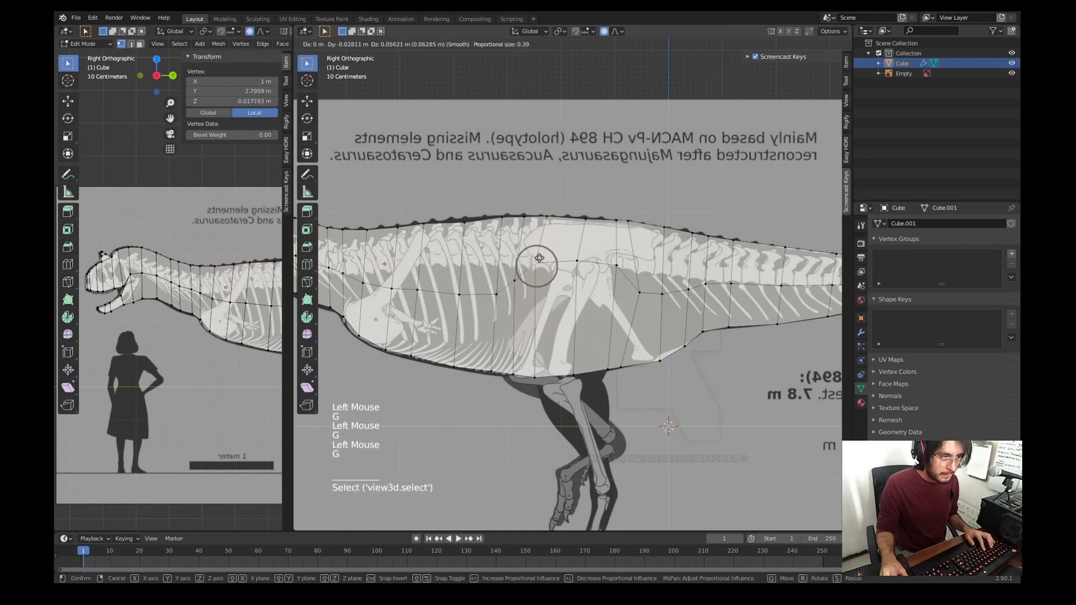
left_click(557, 255)
key("g")
left_click(583, 253)
key("g")
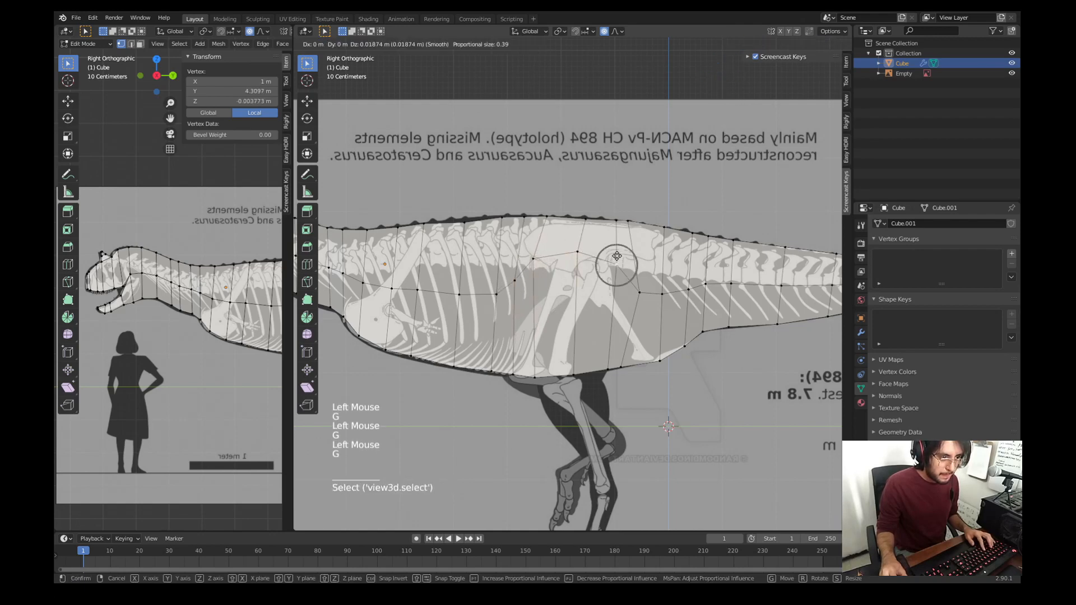
left_click(628, 278)
left_click(639, 292)
key("g")
left_click(648, 283)
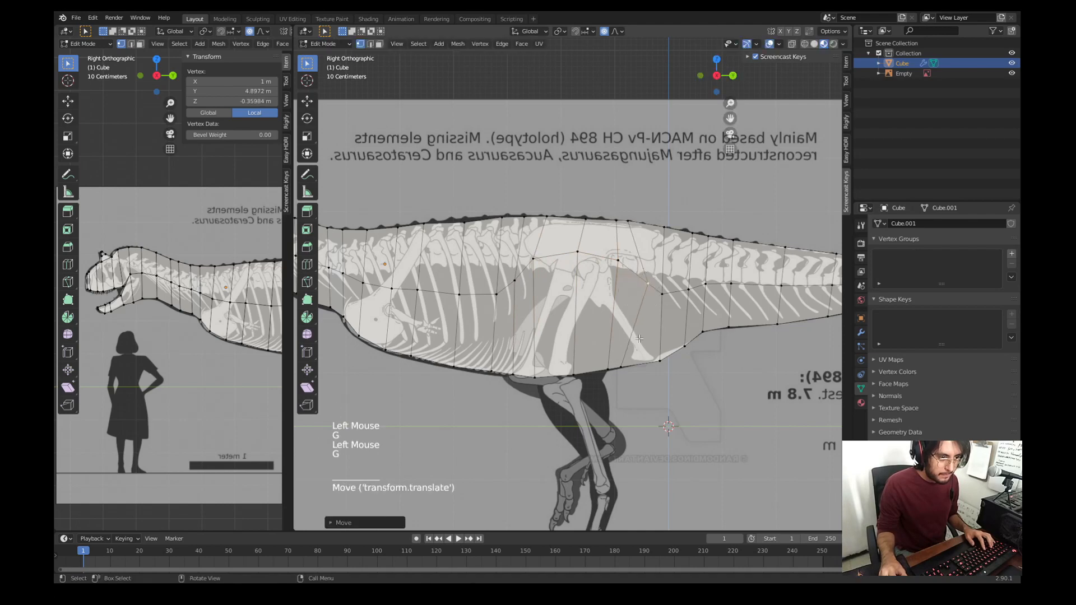
Step: Adjust the belly-line vertices at the rear and front edges of the thigh
left_click(625, 365)
key("g")
left_click(629, 365)
left_click(536, 367)
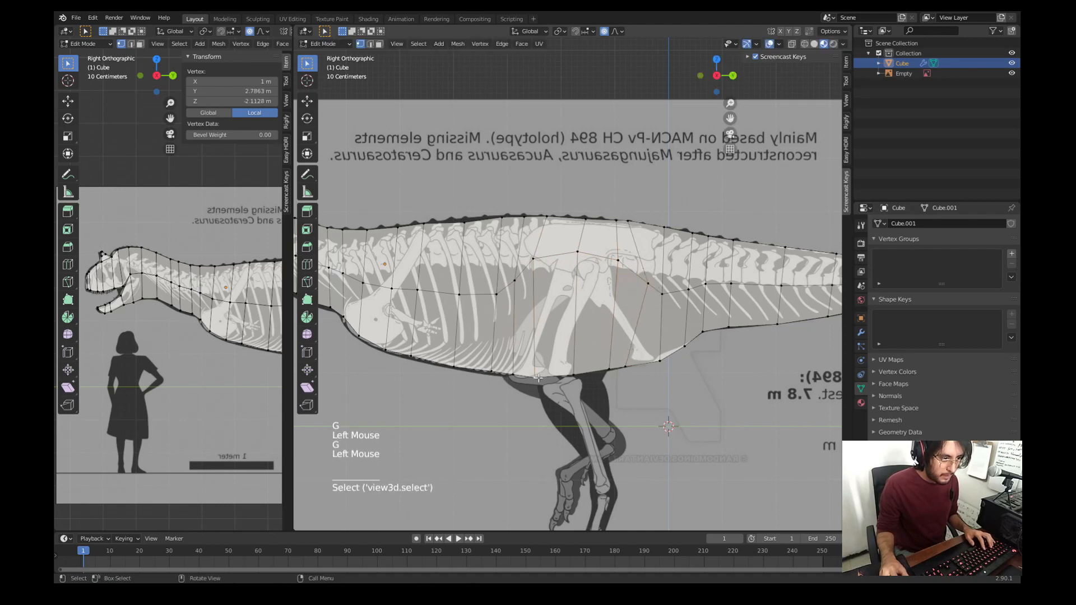
key("g")
left_click(536, 366)
Step: Add a lengthwise edge loop through the lower flank and shift its vertex at the front of the thigh forward
key("ctrl+r")
left_click(530, 308)
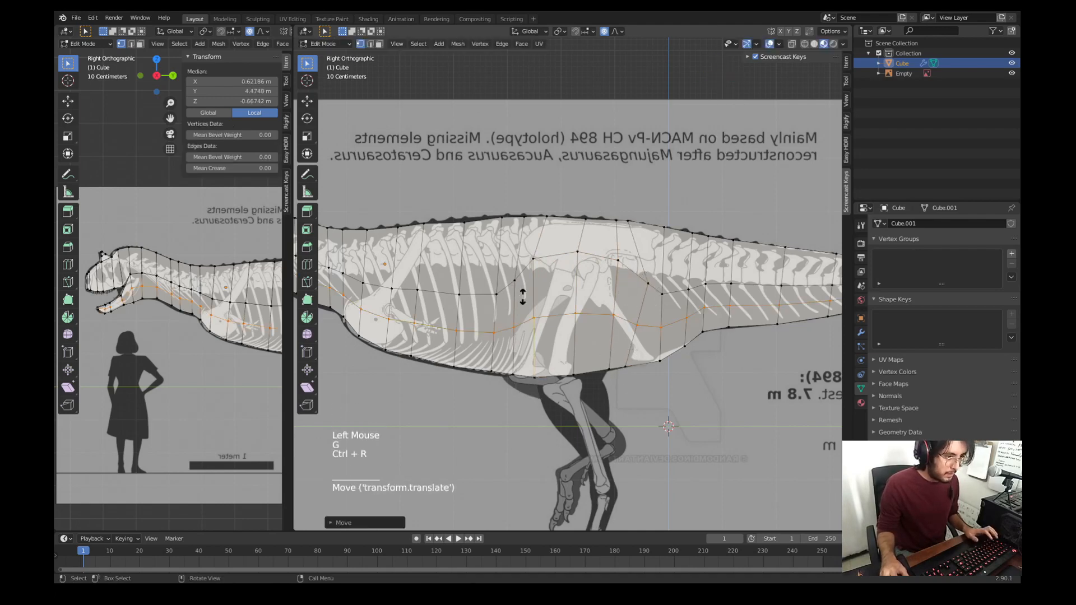
left_click(512, 328)
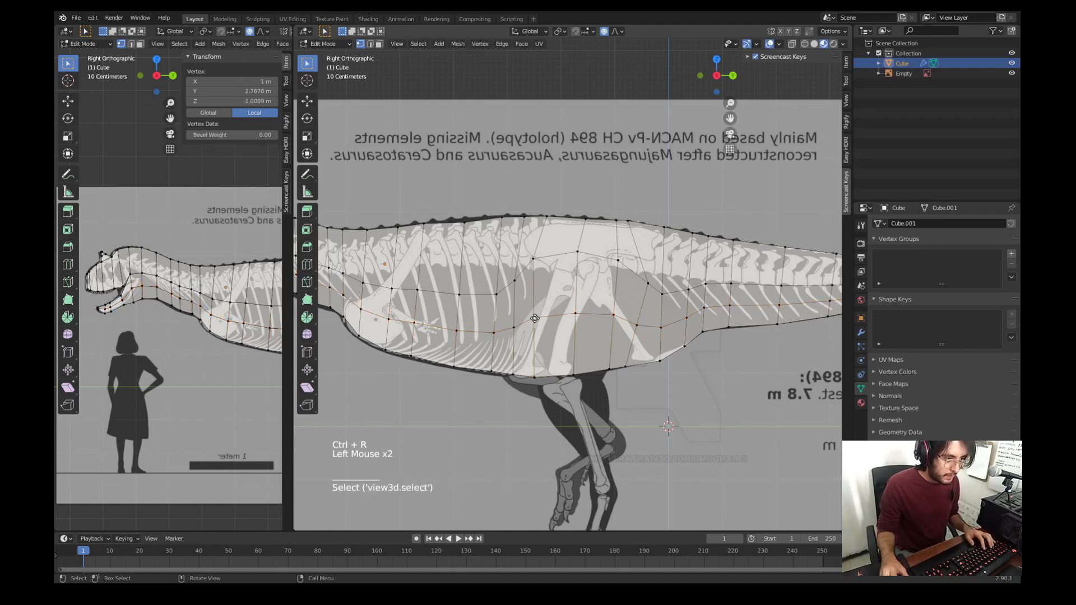
key("g")
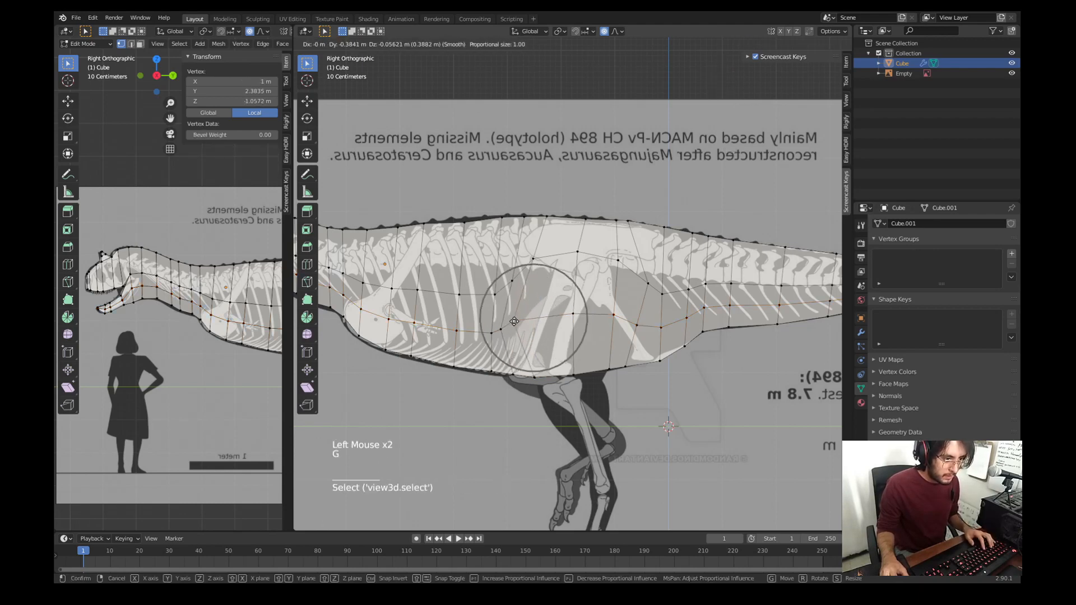
left_click(514, 321)
Step: Raise the top and front vertices of the thigh arch along the pelvis, using a smaller proportional falloff
left_click(568, 247)
key("g")
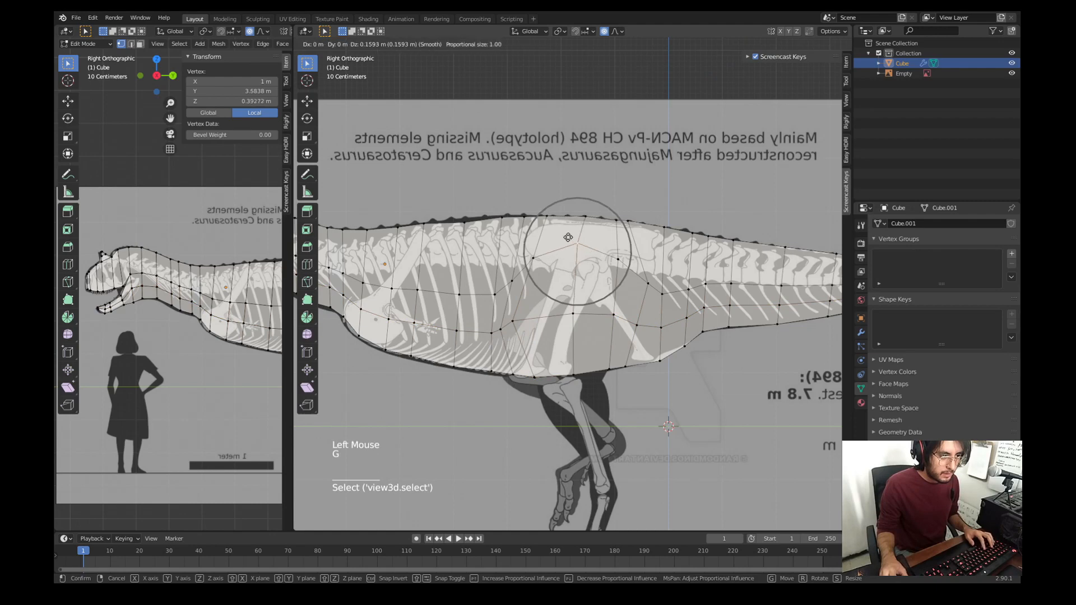
scroll(569, 237, "up", 1)
left_click(568, 237)
left_click(539, 258)
key("g")
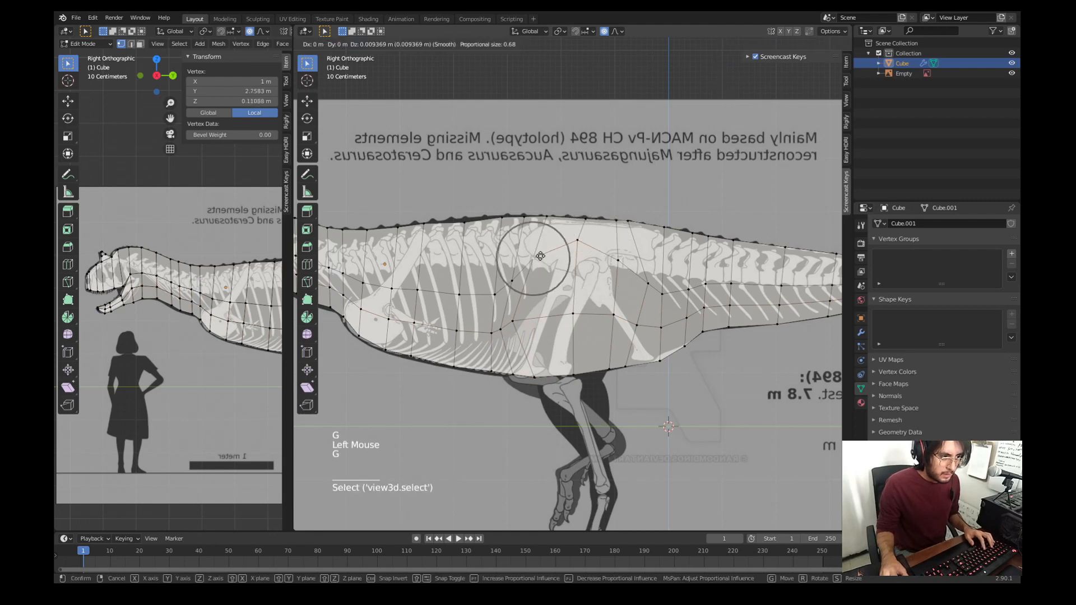
left_click(544, 250)
Step: Move the two front side vertices at the shoulder forward to form the leading edge of the arm socket
middle_click_drag(439, 303, 493, 298, "shift")
scroll(491, 302, "up", 1)
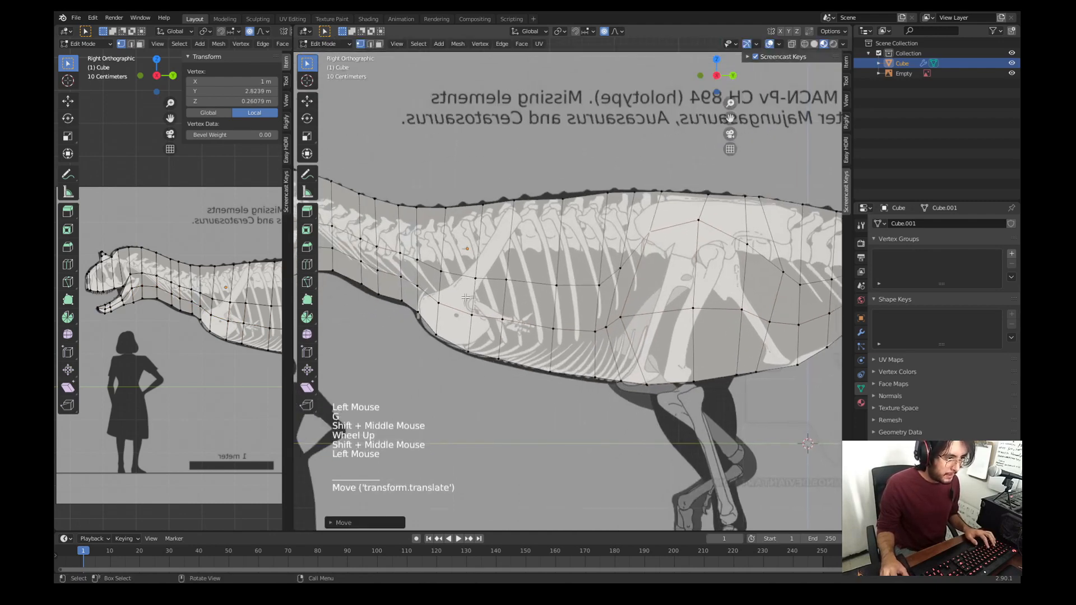
left_click(493, 298)
key("g")
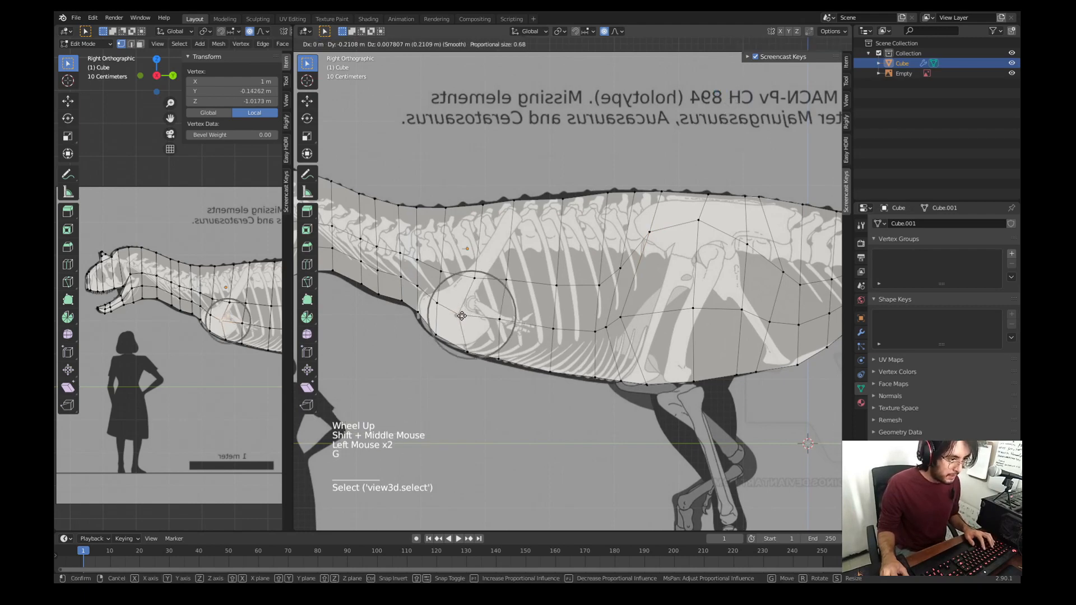
left_click(475, 278)
key("g")
left_click(464, 278)
Step: Move the two rear shoulder vertices inward and down to close the arm-socket quad around the upper arm
left_click(503, 279)
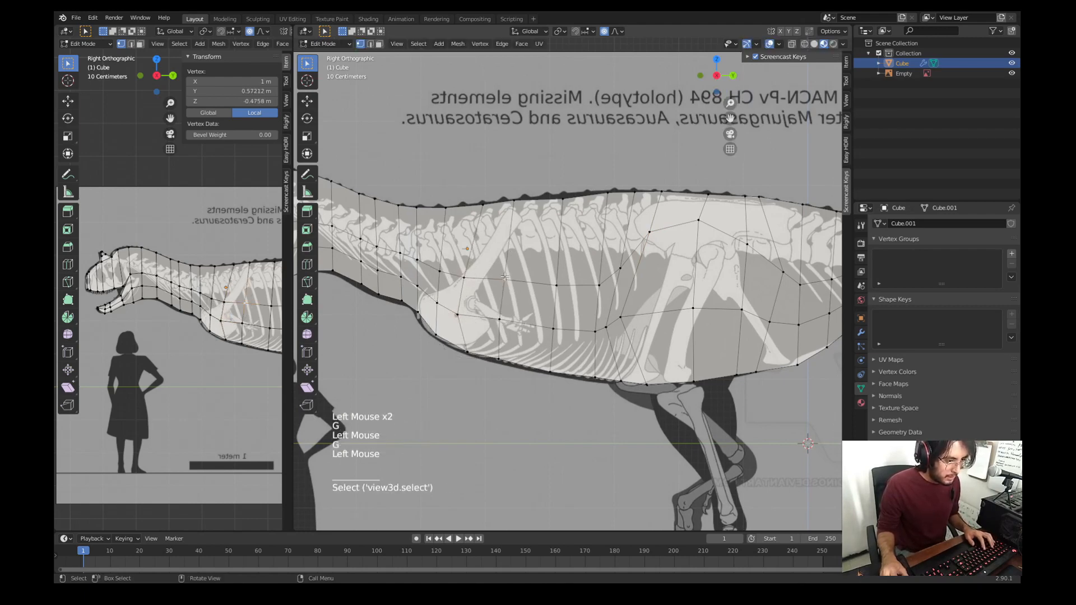
key("g")
left_click(506, 289)
left_click(499, 320)
key("g")
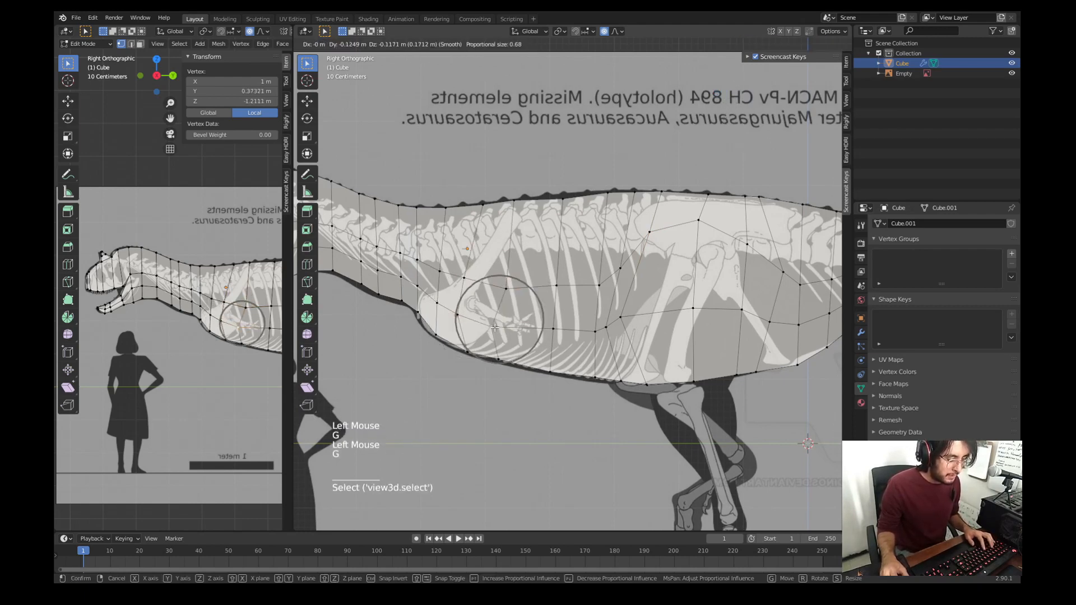
left_click(495, 327)
Step: Select the arm-socket face in face selection and set the second viewport to a top view of the whole body
key("3")
left_click(481, 298)
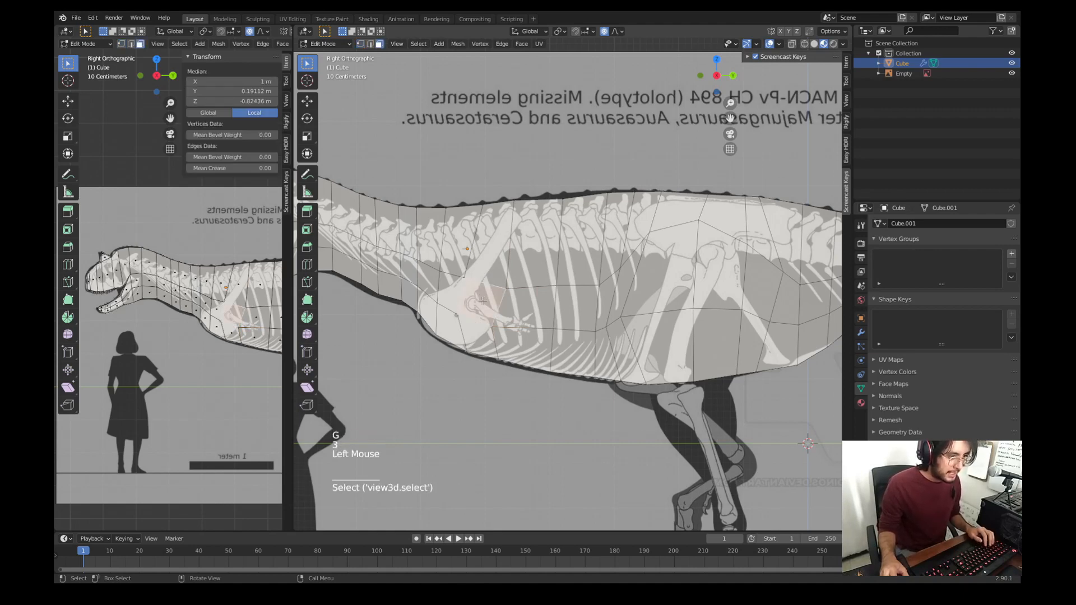
scroll(205, 327, "down", 3)
key("KP_7")
mouse_move(185, 328)
middle_mouse_down("shift")
mouse_move(154, 322)
mouse_move(179, 322)
middle_mouse_up("shift")
scroll(152, 322, "up", 5)
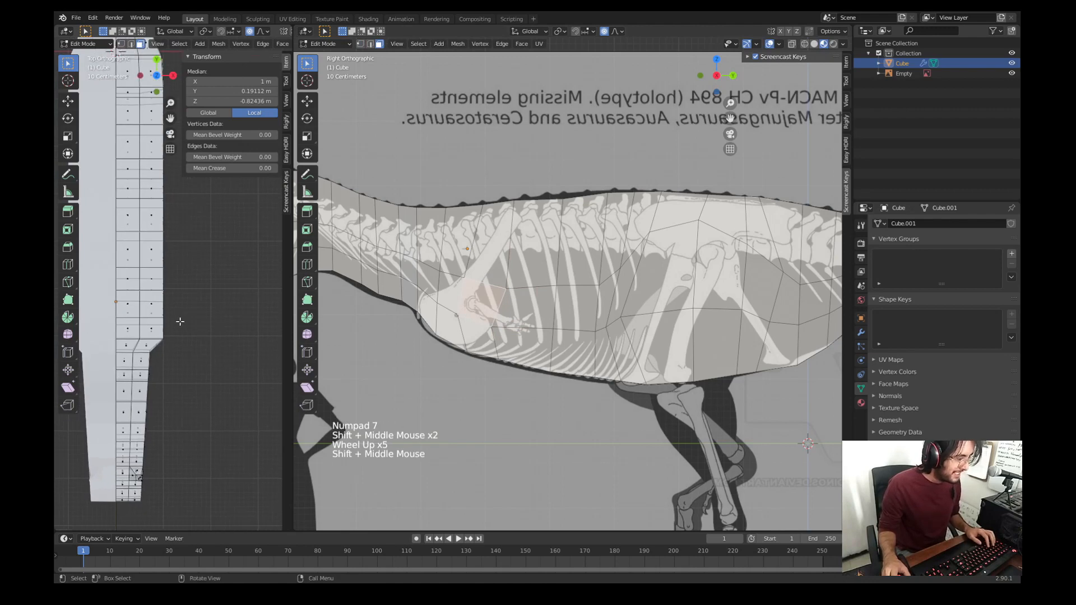
scroll(180, 325, "down", 3)
middle_click_drag(614, 328, 594, 345, "shift")
scroll(621, 340, "down", 3)
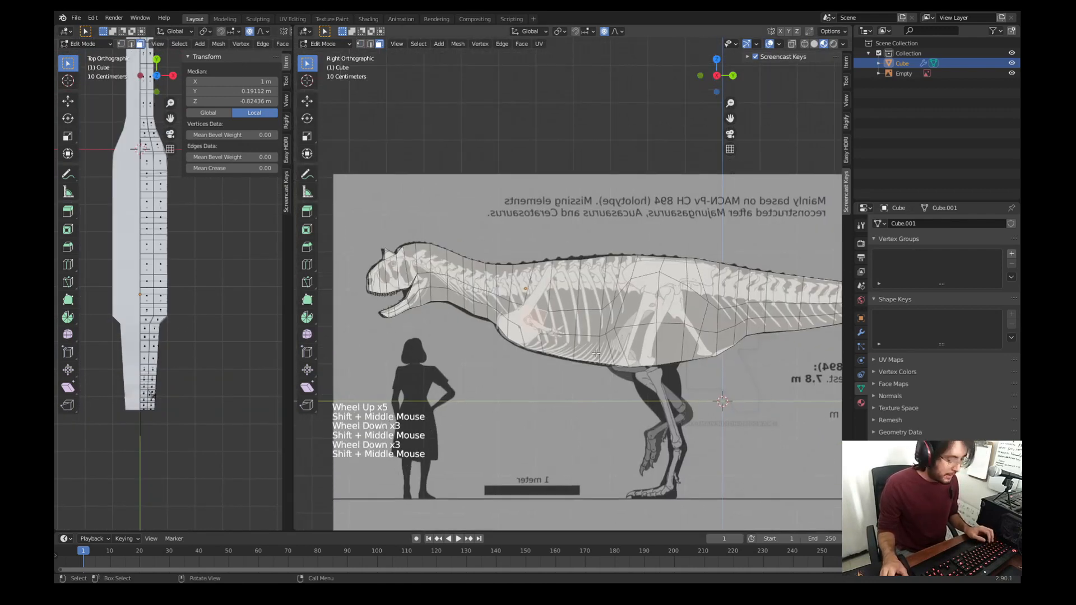
Step: Switch the body to Sculpt Mode and hide the skeletal reference image
key("ctrl+Tab")
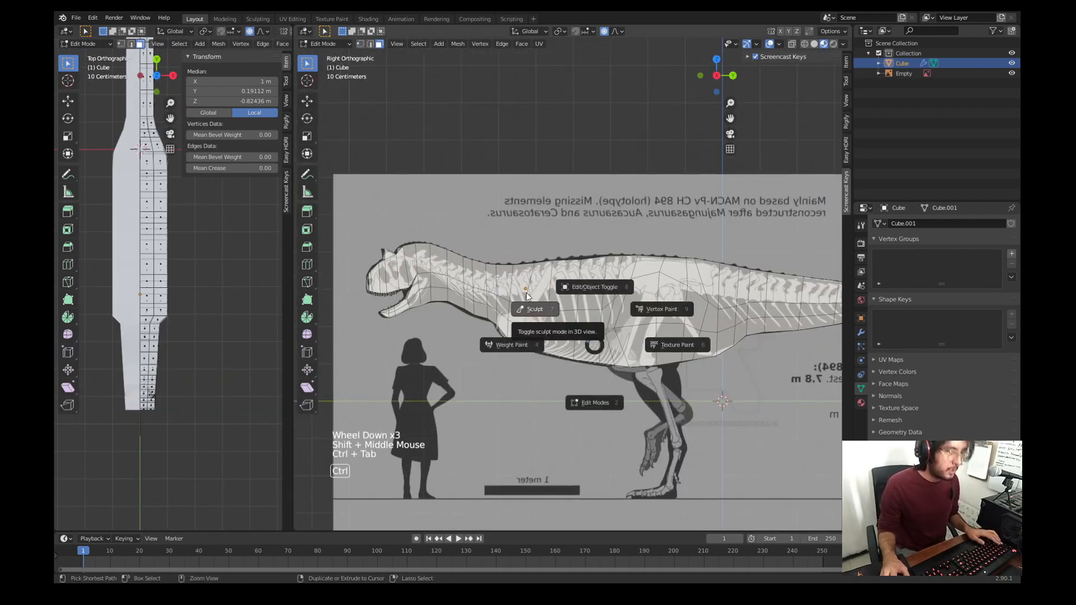
key("s")
middle_click_drag(509, 283, 764, 99)
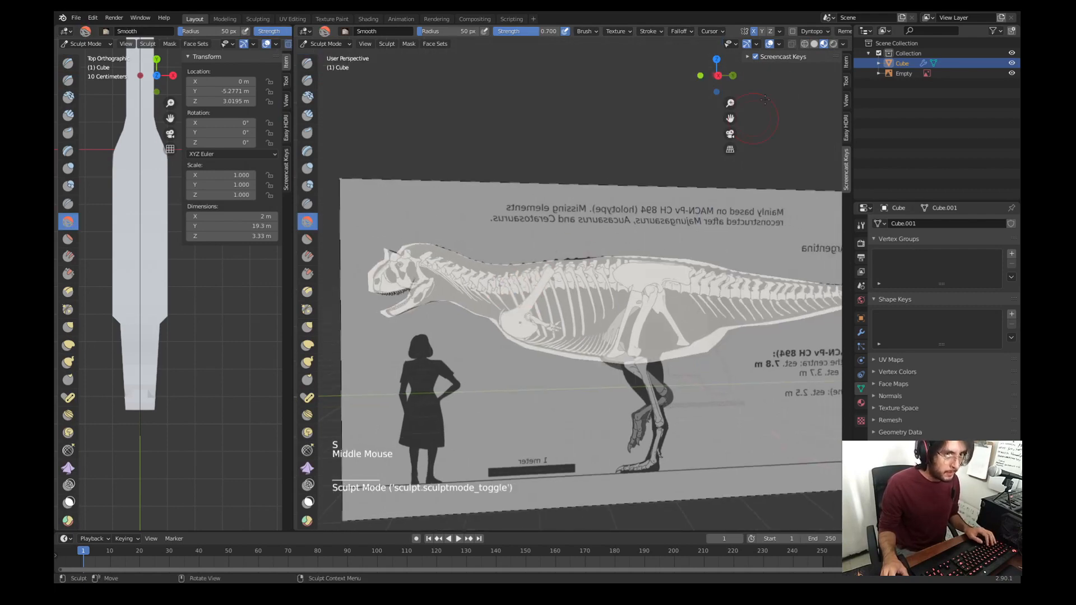
left_click(1011, 74)
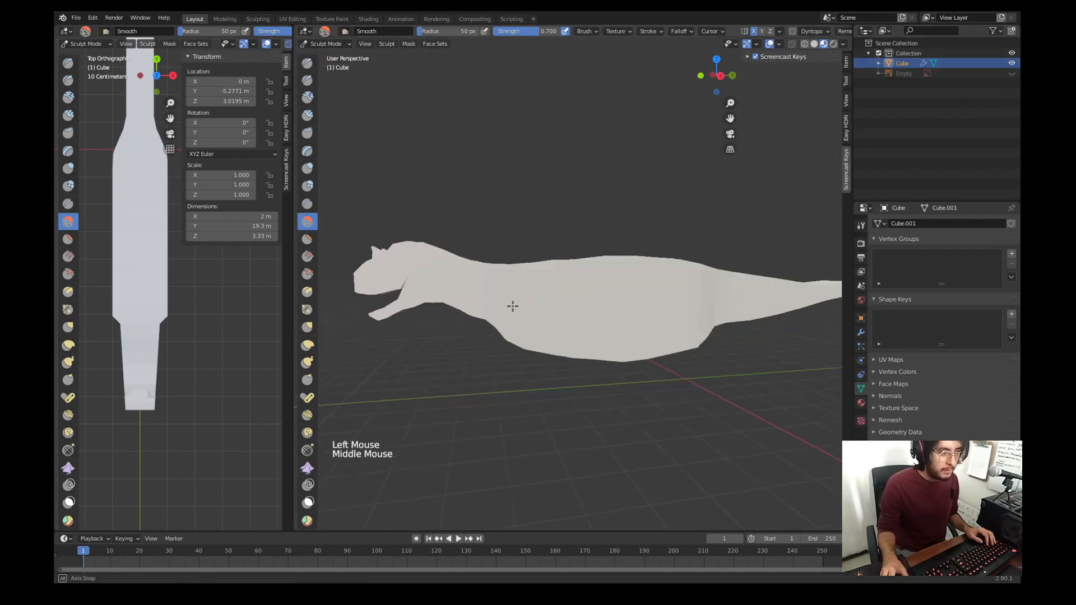
middle_click_drag(512, 306, 552, 309)
Step: Round off the boxy upper edge of the back from the shoulders to the tail with the Smooth brush
key("s")
left_click(557, 289)
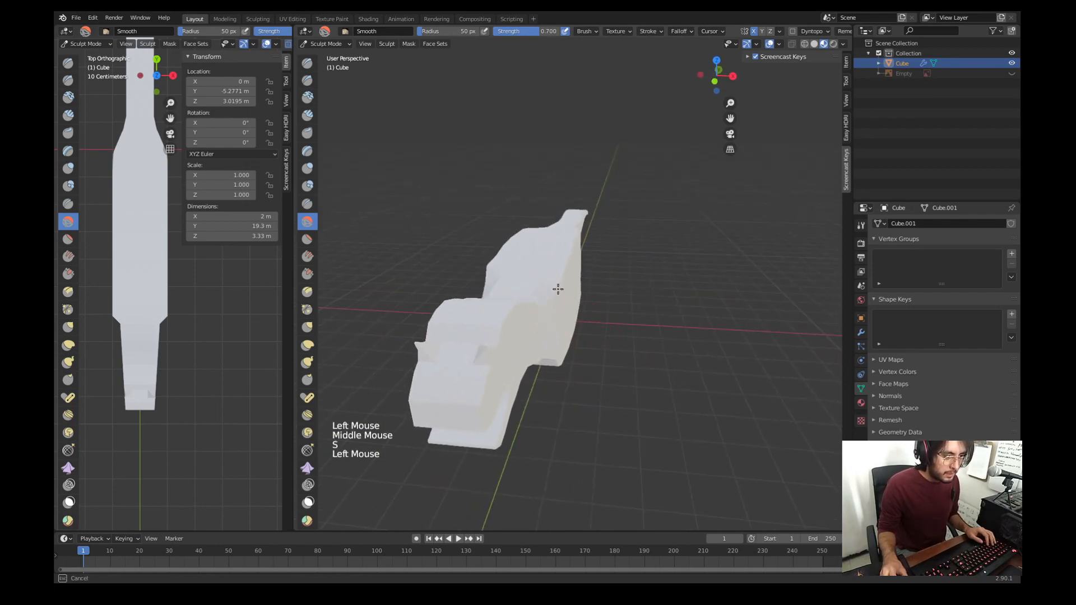
left_click_drag(577, 250, 578, 270)
middle_click_drag(589, 280, 540, 334)
left_click_drag(566, 263, 592, 241)
left_click_drag(597, 238, 609, 230)
left_click_drag(615, 225, 631, 214)
left_click_drag(634, 212, 638, 208)
left_click_drag(641, 206, 645, 203)
left_click_drag(648, 200, 652, 197)
middle_click_drag(642, 216, 427, 276)
Step: Smooth the hard lower edges along the jaw, throat and belly, and the top edge of the neck
left_click(428, 277)
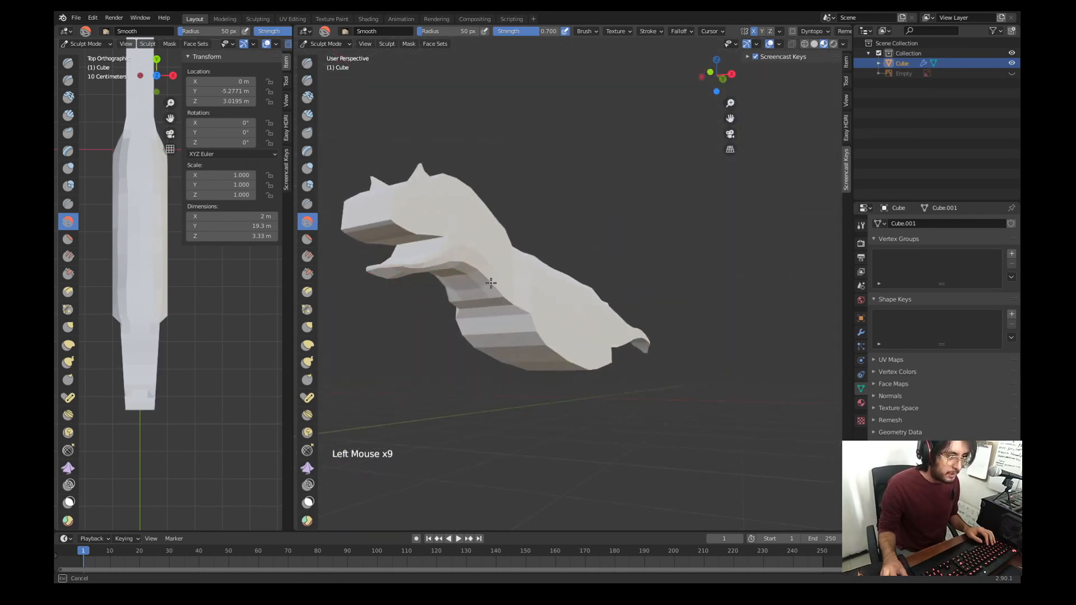
left_click_drag(521, 307, 527, 315)
left_click_drag(529, 320, 535, 327)
left_click_drag(538, 331, 574, 355)
middle_click_drag(593, 367, 511, 346)
mouse_move(640, 346)
left_mouse_down()
mouse_move(630, 344)
mouse_move(645, 342)
left_mouse_up()
mouse_move(666, 339)
left_mouse_down()
mouse_move(759, 313)
mouse_move(699, 322)
left_mouse_up()
mouse_move(699, 322)
middle_mouse_down()
mouse_move(577, 350)
mouse_move(480, 284)
middle_mouse_up()
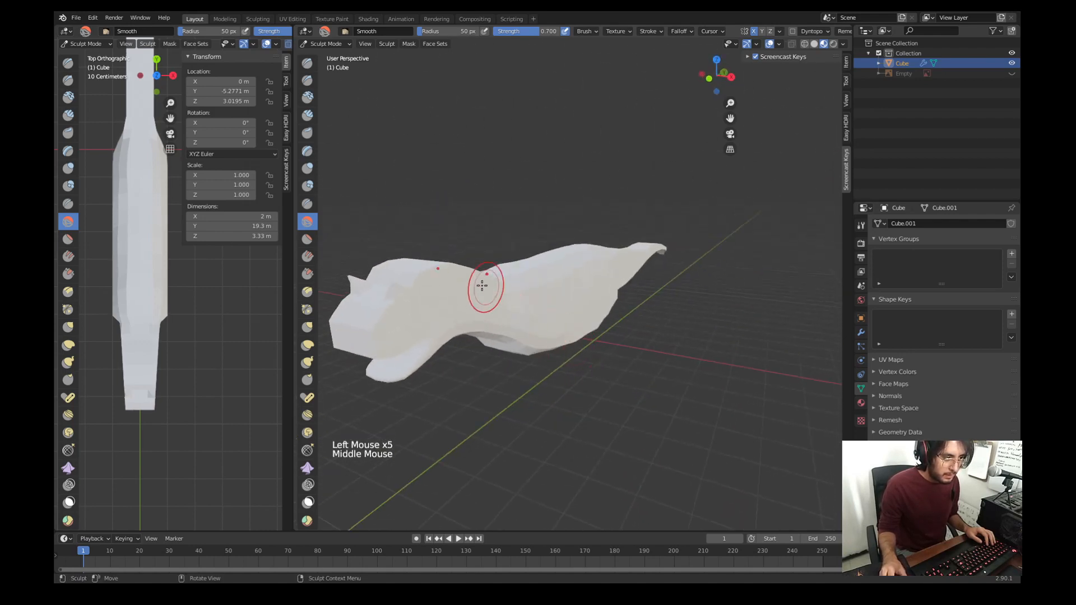
left_click_drag(476, 282, 440, 272)
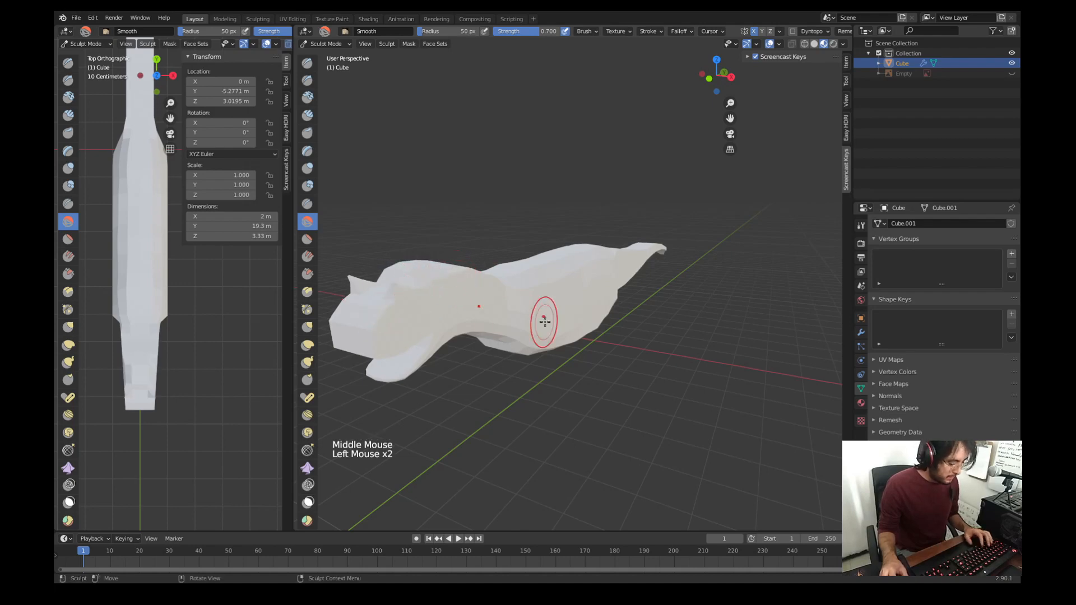
Step: Show the Smooth brush's settings and set its strength to 0.306
key("n")
key("n")
left_click(845, 83)
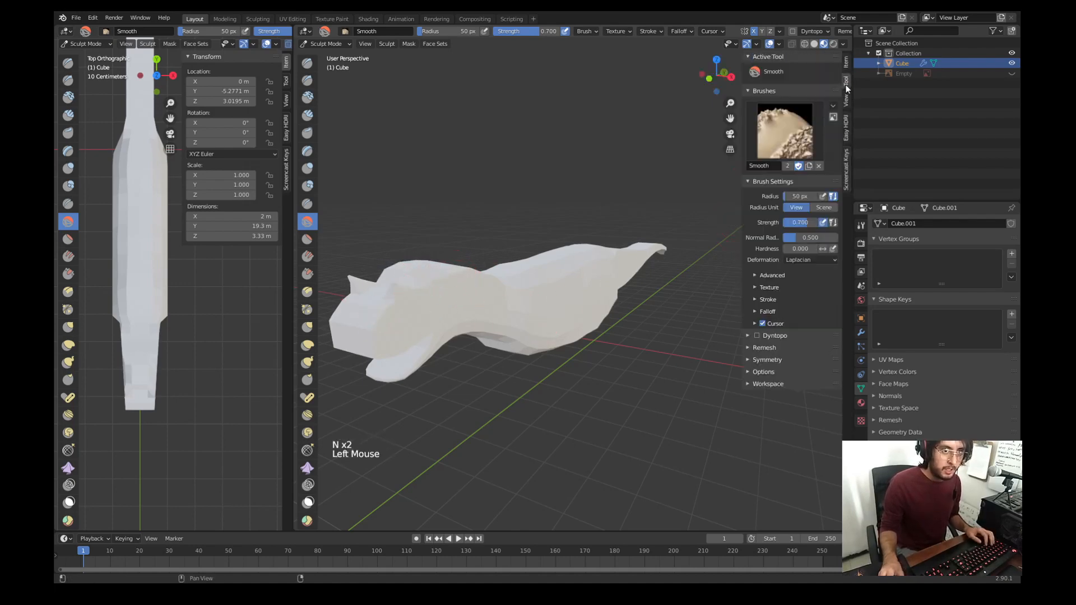
middle_click_drag(553, 236, 558, 274, "shift")
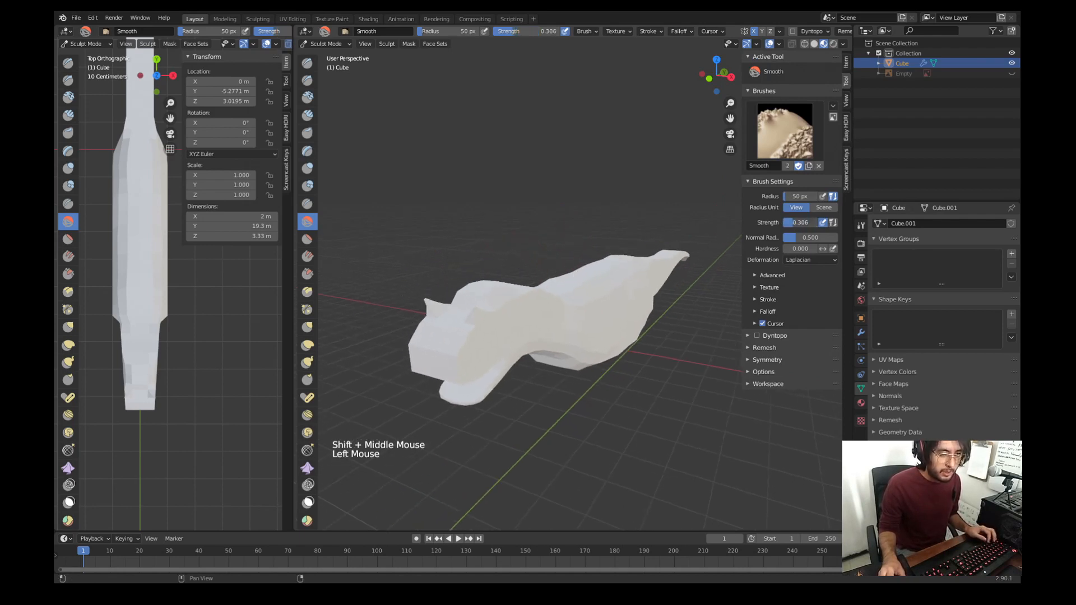
mouse_move(383, 337)
middle_mouse_down()
mouse_move(373, 332)
mouse_move(424, 338)
middle_mouse_up()
scroll(428, 339, "up", 1)
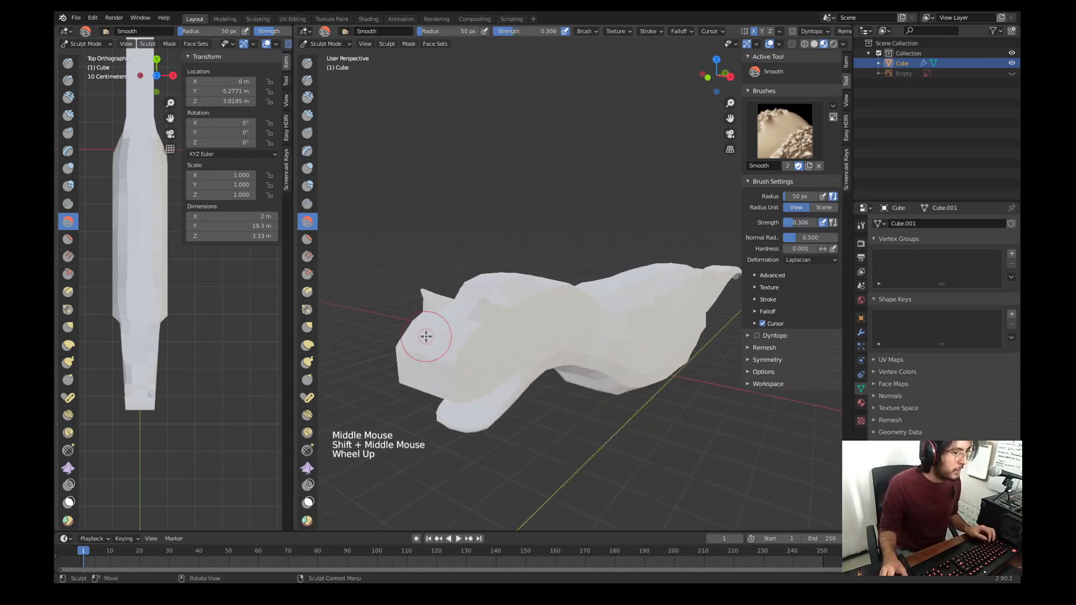
Step: Gently smooth the snout, upper jaw edge, mouth corner and crown of the head
left_click_drag(447, 343, 451, 353)
middle_click_drag(456, 379, 475, 276)
left_click(482, 247)
left_click(482, 242)
left_click(482, 239)
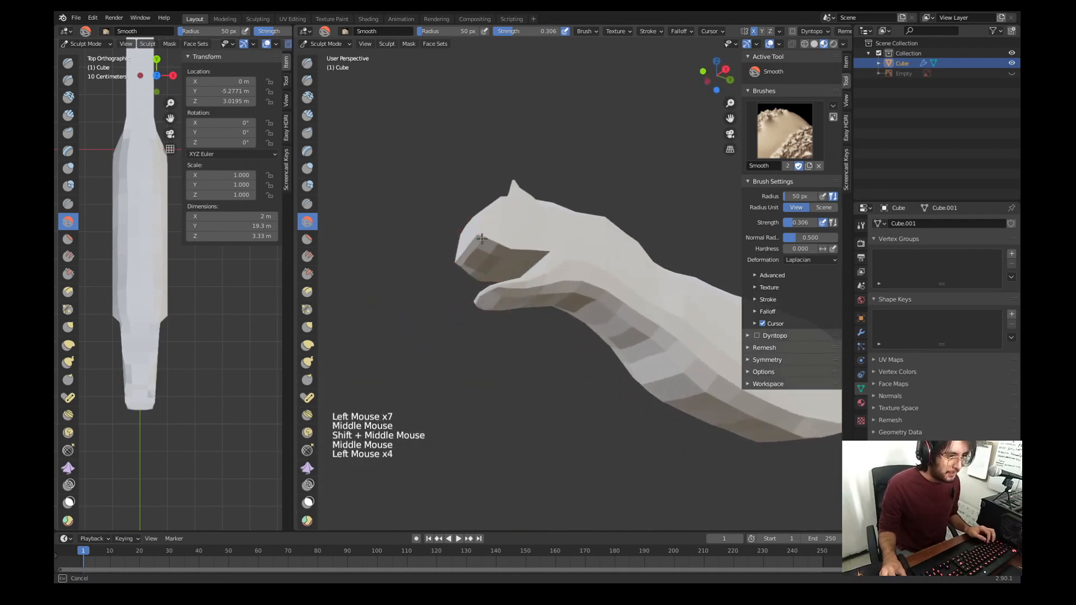
left_click(532, 242)
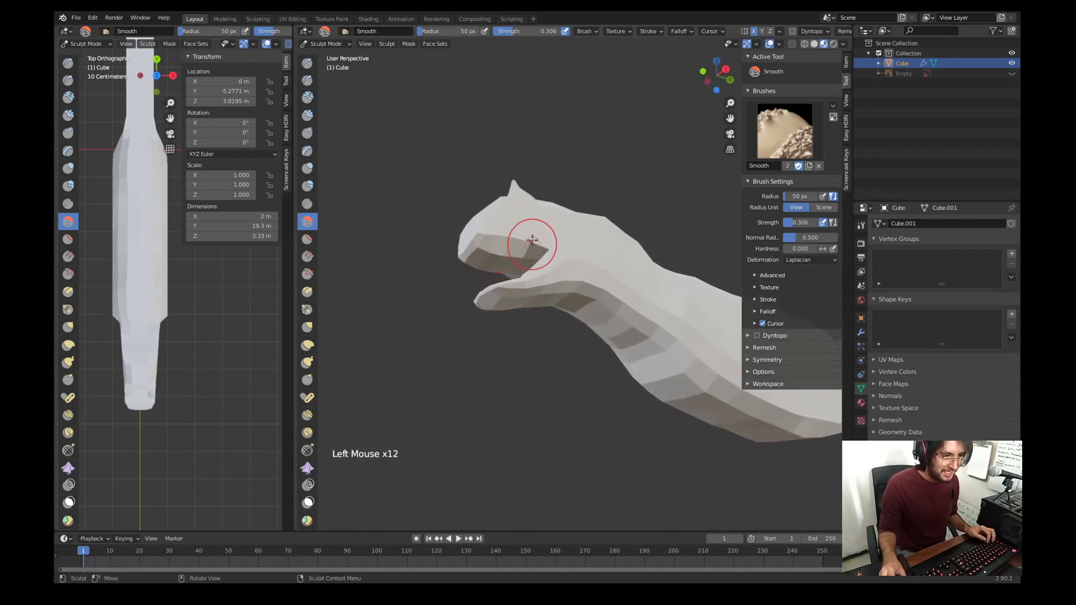
left_click_drag(507, 202, 545, 207)
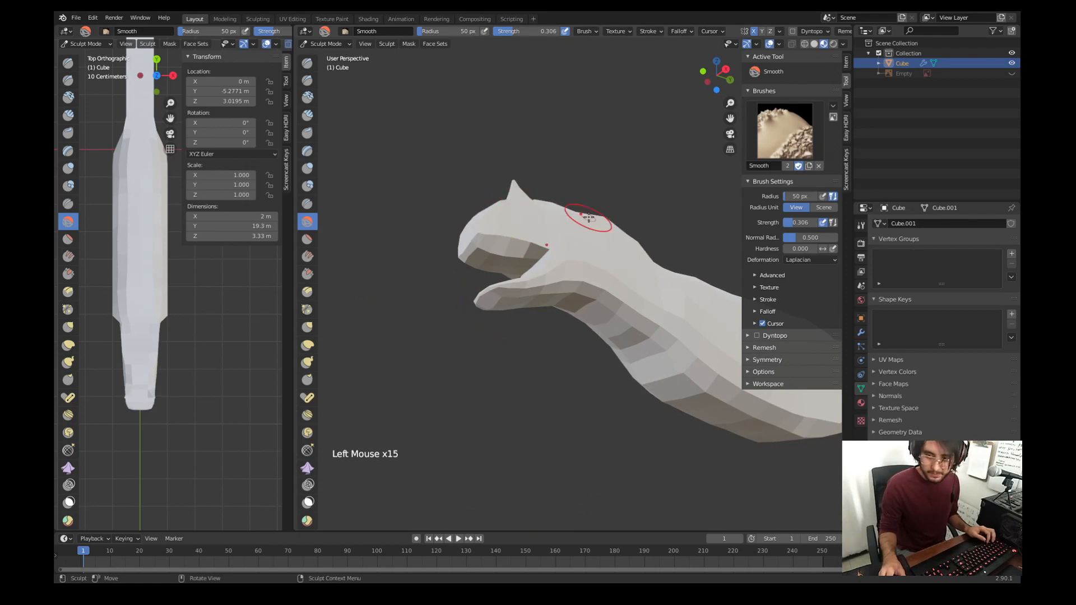
middle_click_drag(588, 216, 584, 247)
key("KP_3")
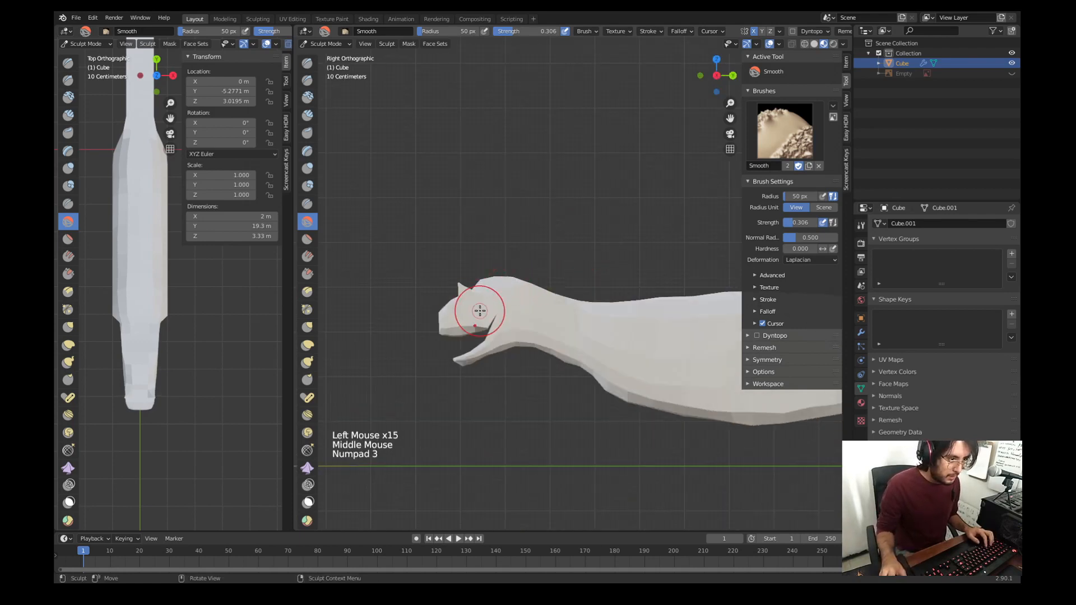
left_click_drag(480, 311, 487, 321)
Step: Return to Edit Mode after comparing it with Sculpt Mode, and show the skeletal reference image again
key("Tab")
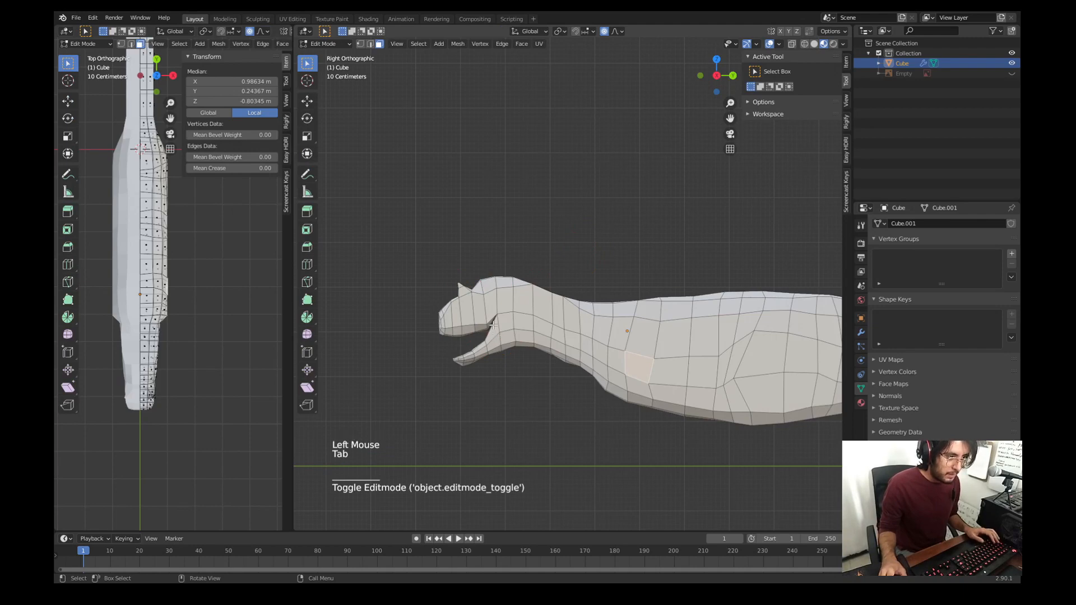
key("Tab")
key("Tab")
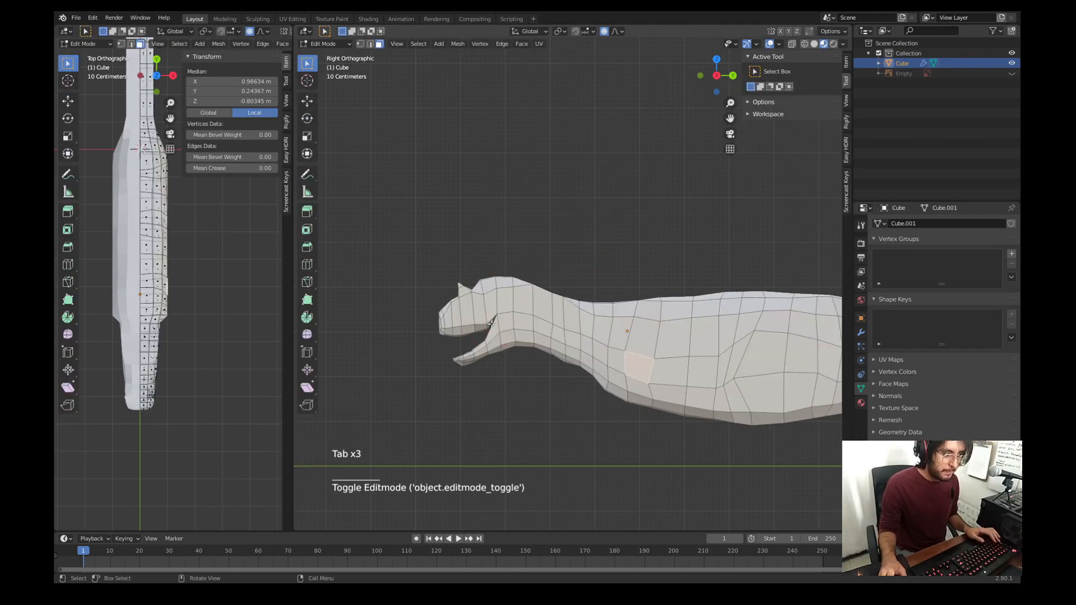
key("Tab")
key("Tab")
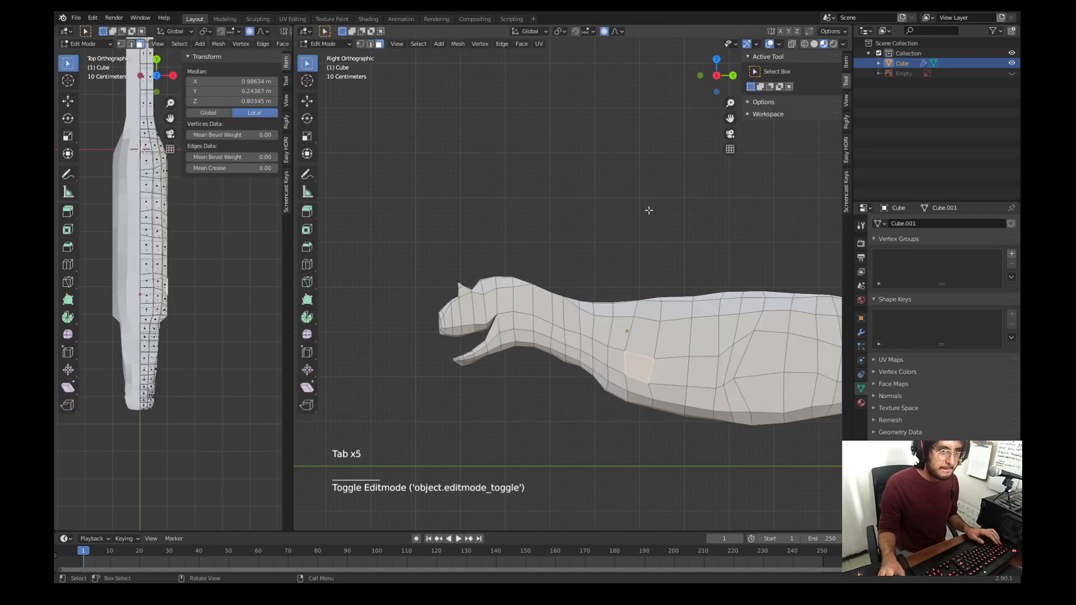
middle_click_drag(590, 287, 576, 288, "shift")
left_click(1011, 73)
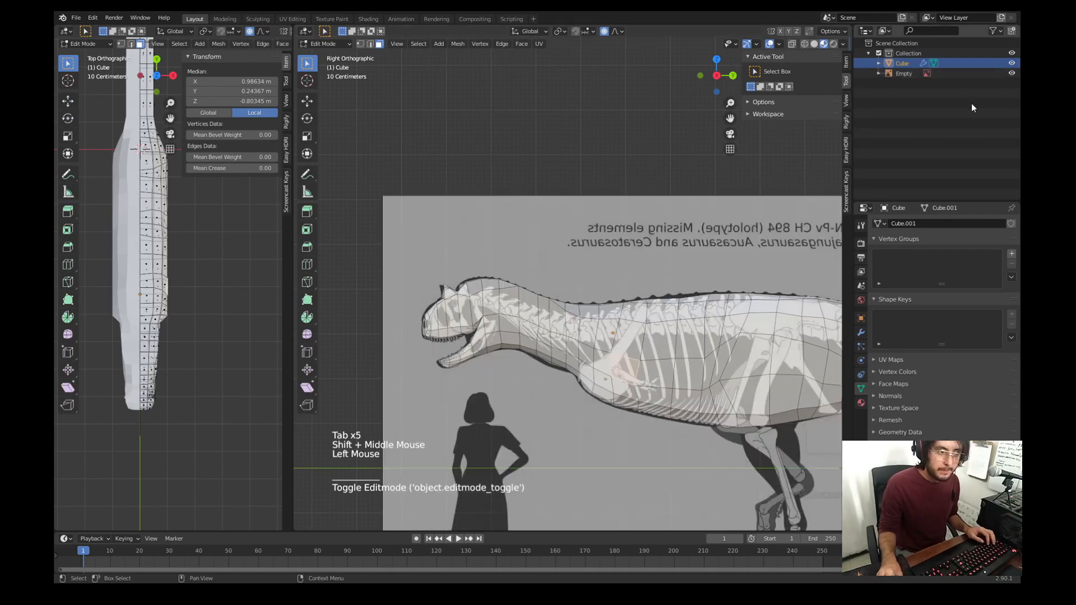
Step: Move the snout-tip and upper snout vertices outward to match the reference head outline, using vertex selection
middle_click_drag(504, 292, 511, 325, "shift")
scroll(482, 313, "up", 3)
key("1")
left_click(413, 296)
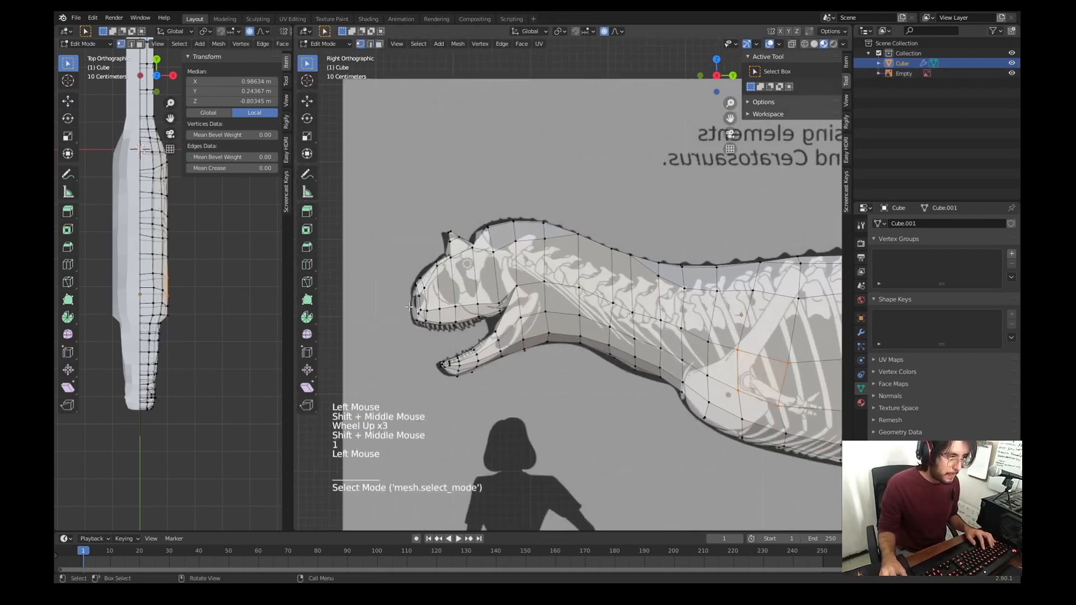
left_click(413, 297)
key("g")
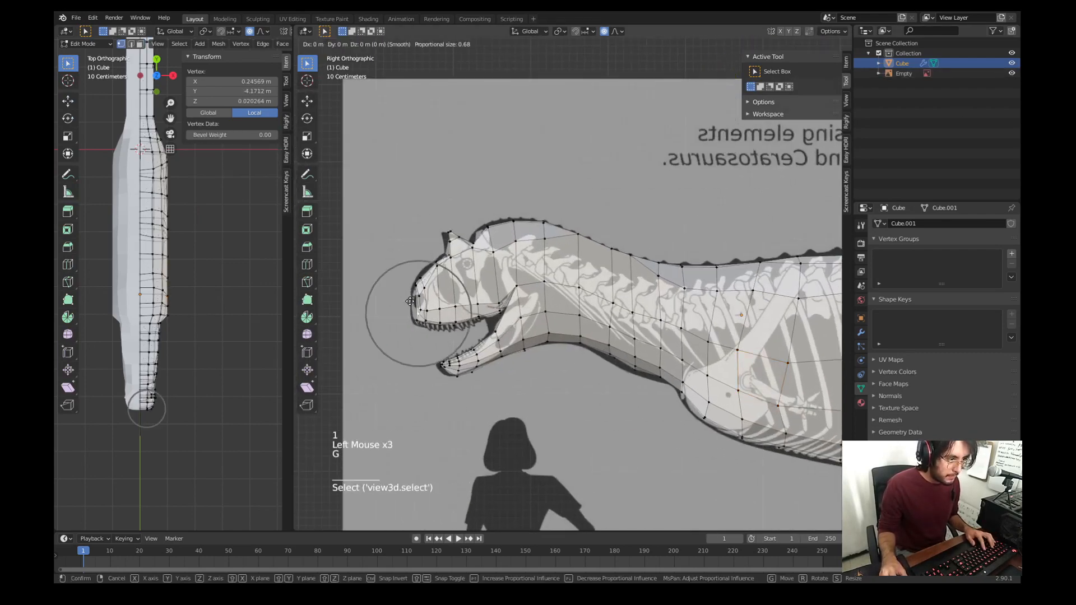
left_click(406, 299)
left_click(436, 265)
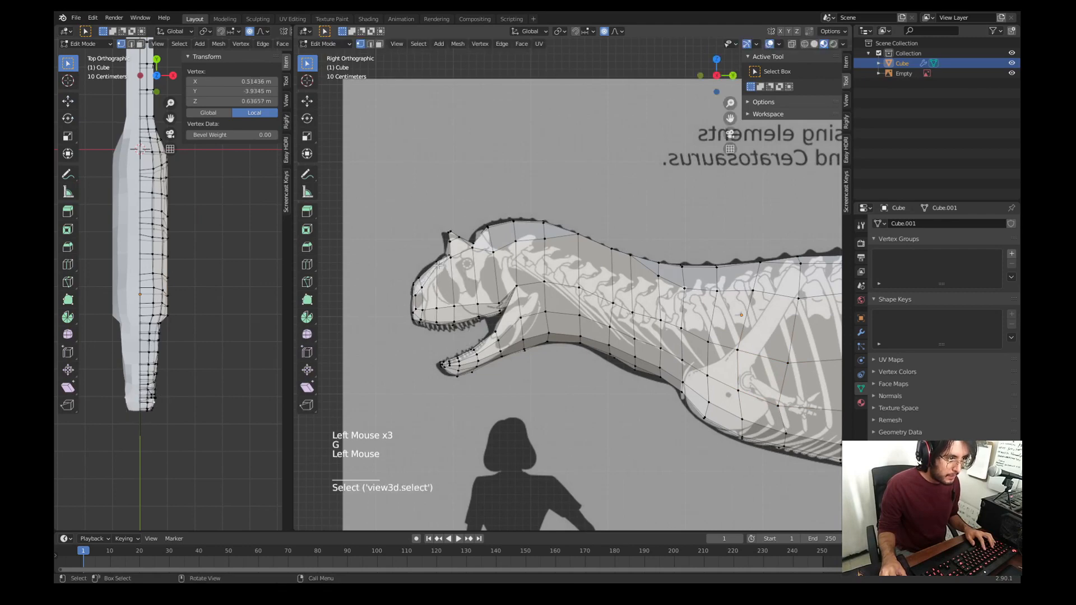
key("g")
left_click(434, 261)
Step: Move the vertex at the front of the crown and the horn-tip vertex forward to fit the reference outline
left_click(493, 227)
key("g")
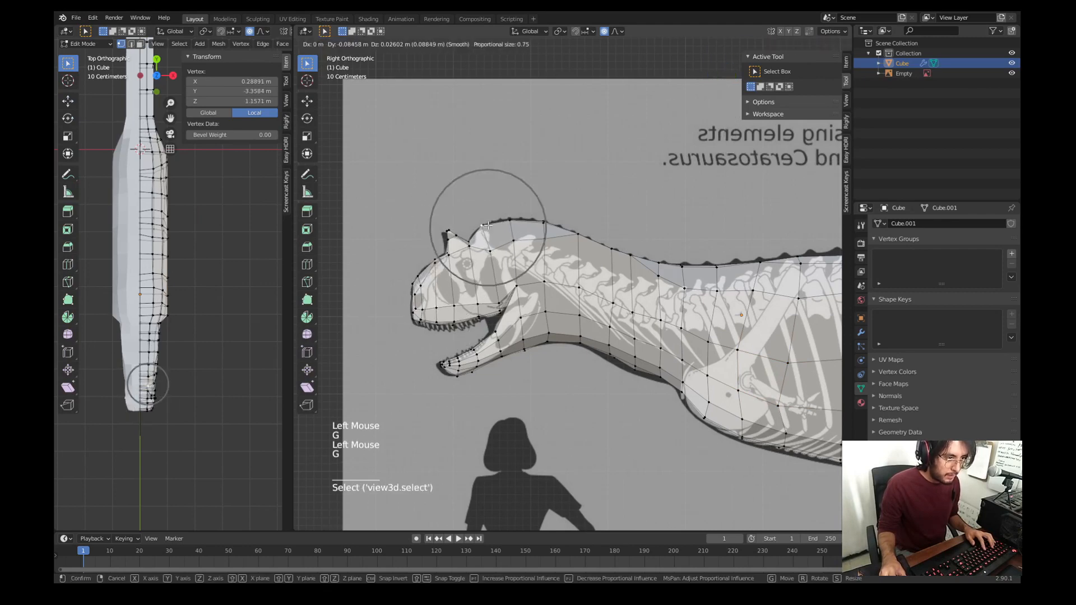
left_click(487, 225)
left_click(447, 230)
key("g")
left_click(444, 230)
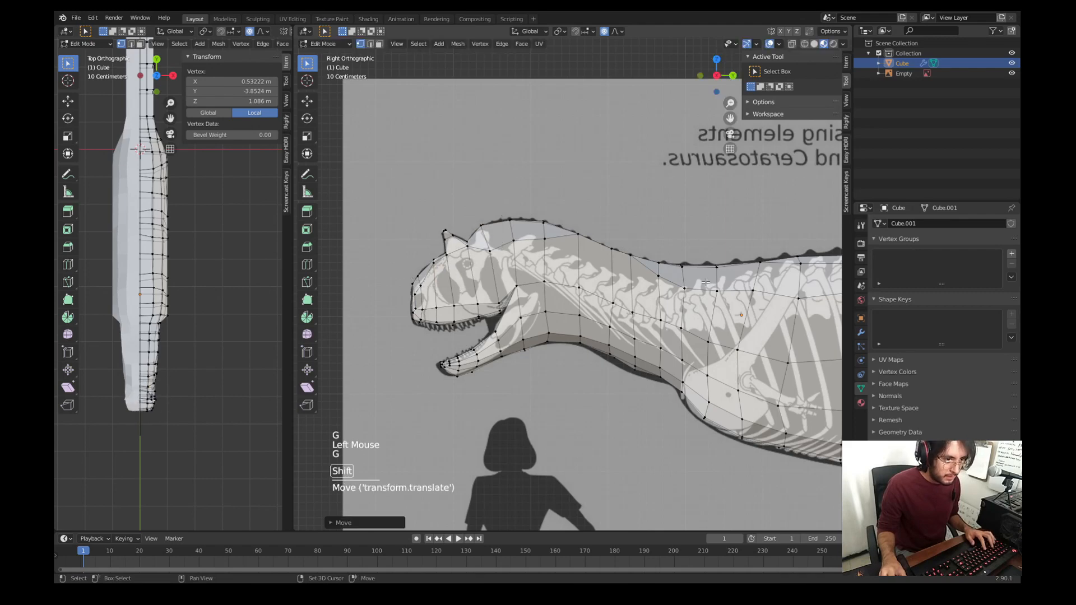
Step: Switch to Sculpt Mode, hide the skeletal reference image and set the Smooth brush radius to 124 px for the tail
middle_click_drag(705, 282, 538, 252, "shift")
scroll(538, 252, "down", 1)
middle_click_drag(672, 336, 560, 314, "shift")
middle_click_drag(700, 347, 635, 367, "shift")
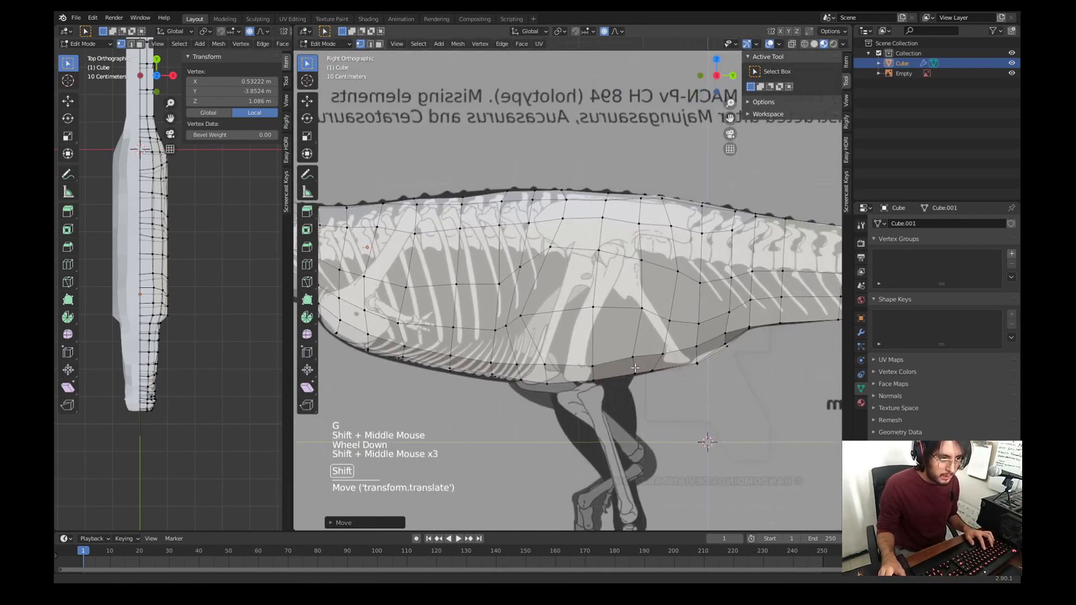
middle_click_drag(729, 359, 617, 330, "shift")
middle_click_drag(700, 347, 561, 314, "shift")
key("Tab")
left_click(1012, 73)
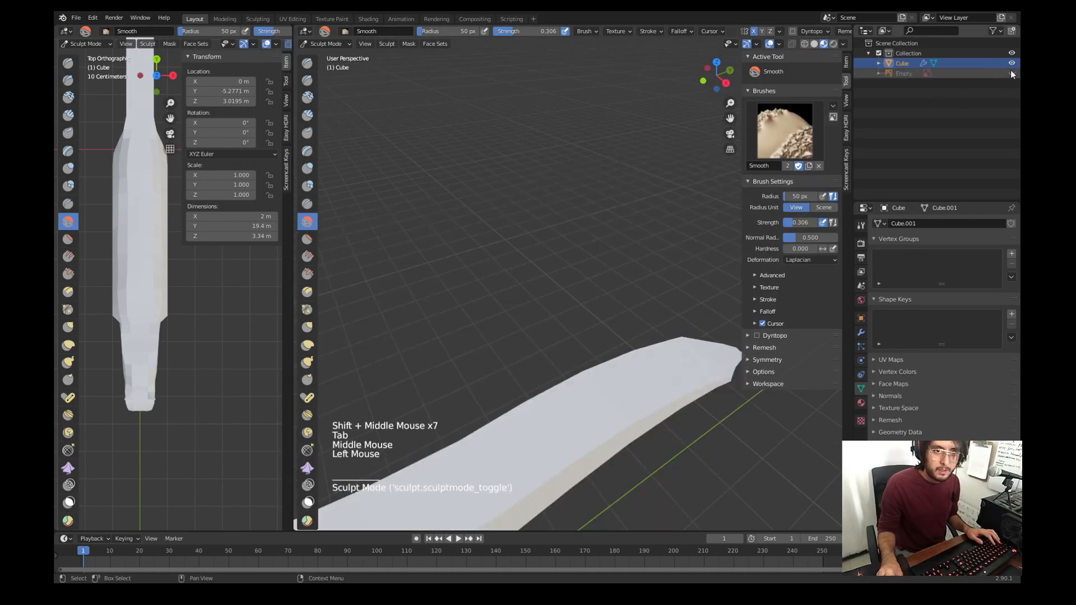
scroll(601, 356, "down", 1, "shift")
middle_click_drag(617, 359, 645, 269, "shift")
key("f")
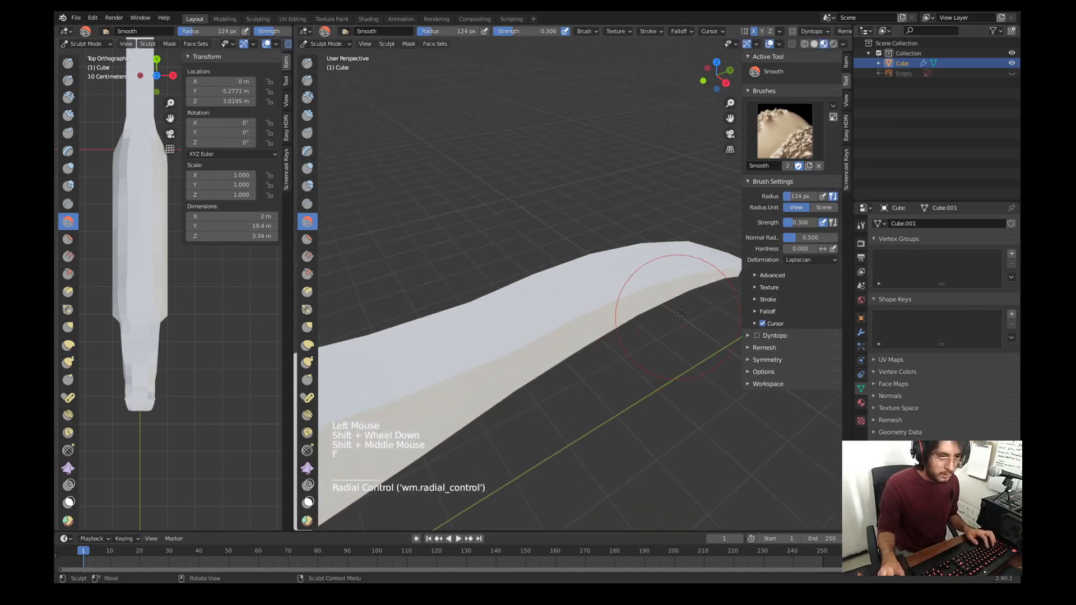
Step: Smooth the tip of the tail from both the side and above
left_click_drag(667, 289, 695, 274)
mouse_move(687, 279)
left_mouse_down()
mouse_move(699, 277)
mouse_move(686, 279)
left_mouse_up()
left_click_drag(681, 279, 650, 289)
mouse_move(670, 300)
middle_mouse_down("shift")
mouse_move(552, 301)
mouse_move(581, 267)
middle_mouse_up("shift")
left_click(581, 266)
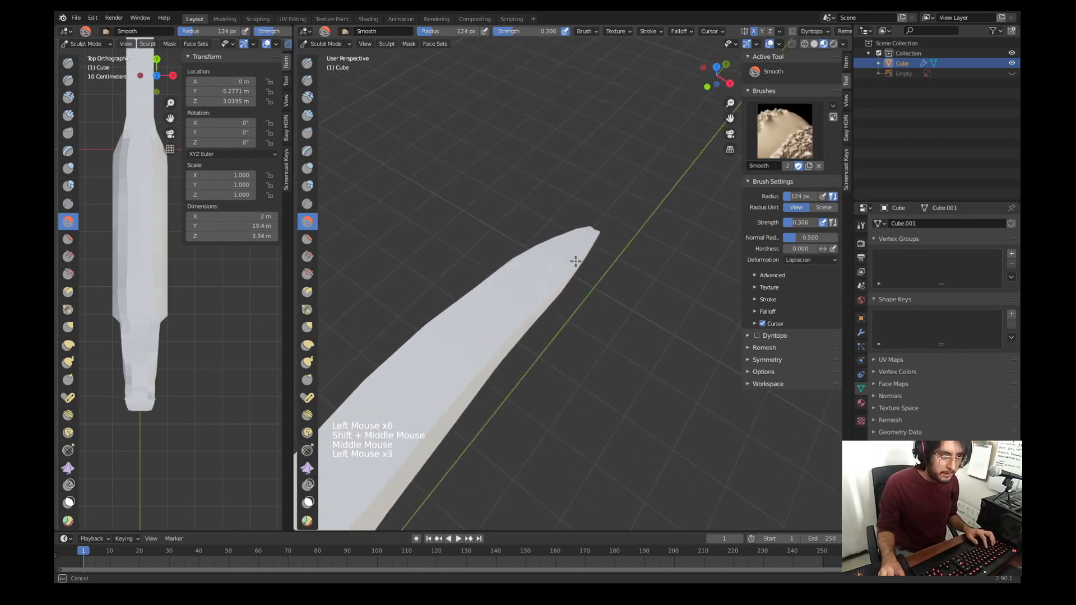
left_click_drag(591, 232, 582, 242)
Step: Smooth the middle and base of the tail along its length
middle_click_drag(490, 367, 509, 315, "shift")
left_click_drag(509, 314, 456, 359)
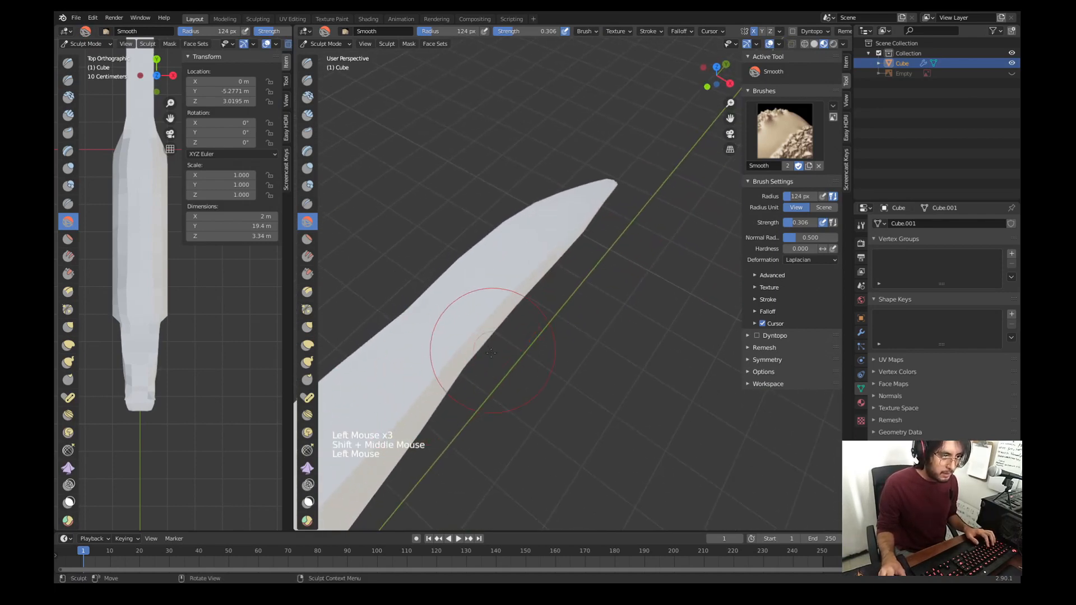
scroll(468, 353, "down", 4)
middle_click_drag(462, 356, 492, 270, "shift")
mouse_move(492, 270)
left_mouse_down()
mouse_move(439, 334)
mouse_move(429, 324)
left_mouse_up()
Step: Return to Edit Mode in the right side view and show the skeletal reference image again
key("KP_3")
left_click(589, 194)
key("Tab")
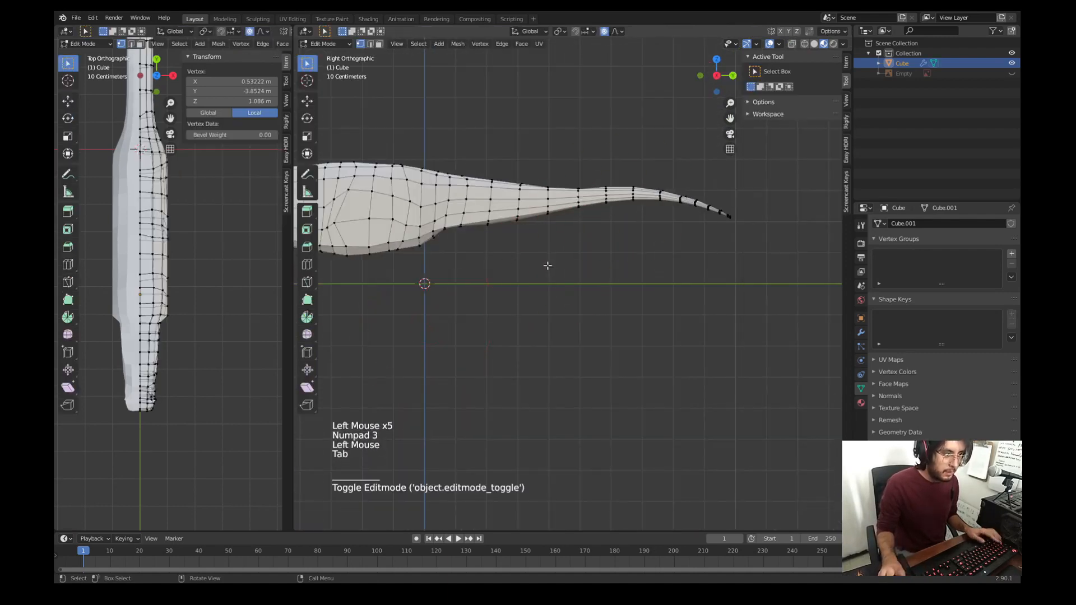
left_click(1011, 73)
Step: Raise two underside vertices at the tail base, by about 0.06 m and 0.09 m, to follow the reference outline
middle_click_drag(488, 239, 516, 271, "shift")
left_click(504, 241)
scroll(488, 220, "up", 2)
scroll(516, 270, "up", 2)
key("g")
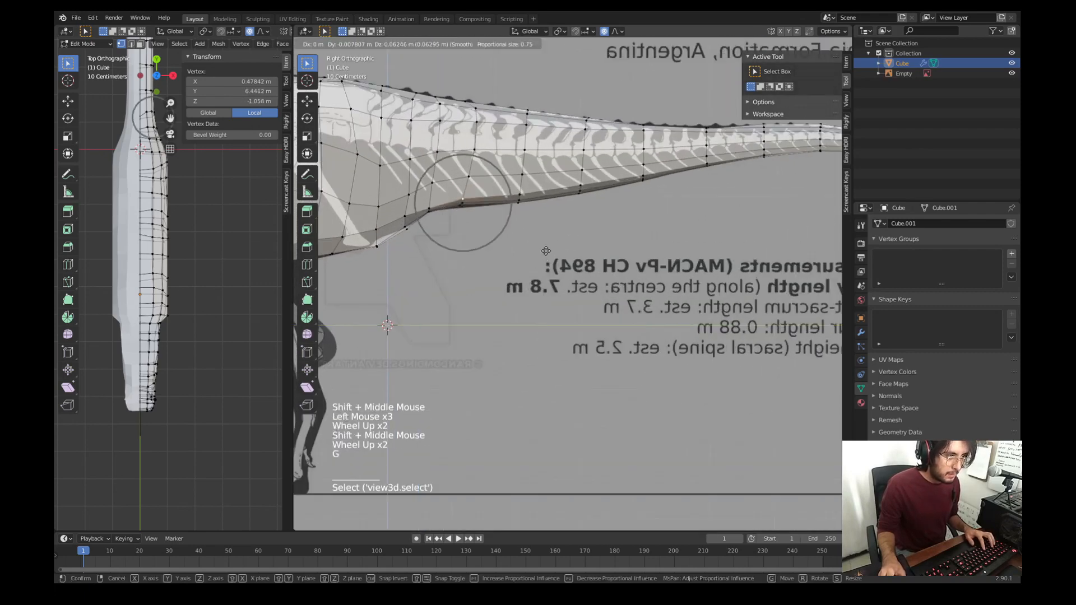
left_click(545, 250)
left_click(429, 205)
key("g")
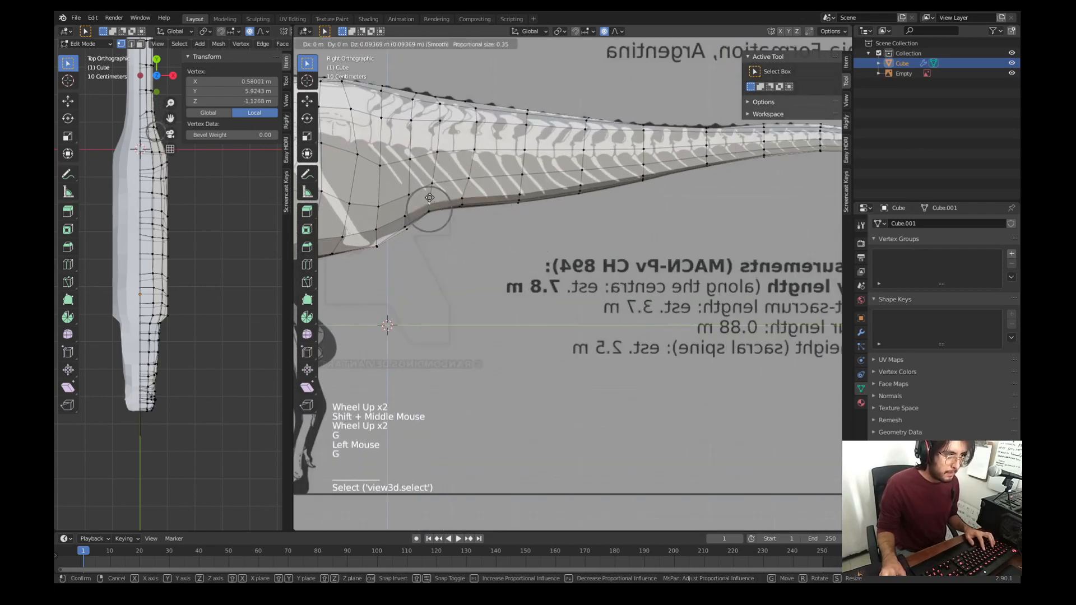
left_click(429, 196)
Step: Nudge the flank vertex just behind the shoulder slightly forward to even out the rib-cage topology
middle_click_drag(325, 263, 562, 272, "shift")
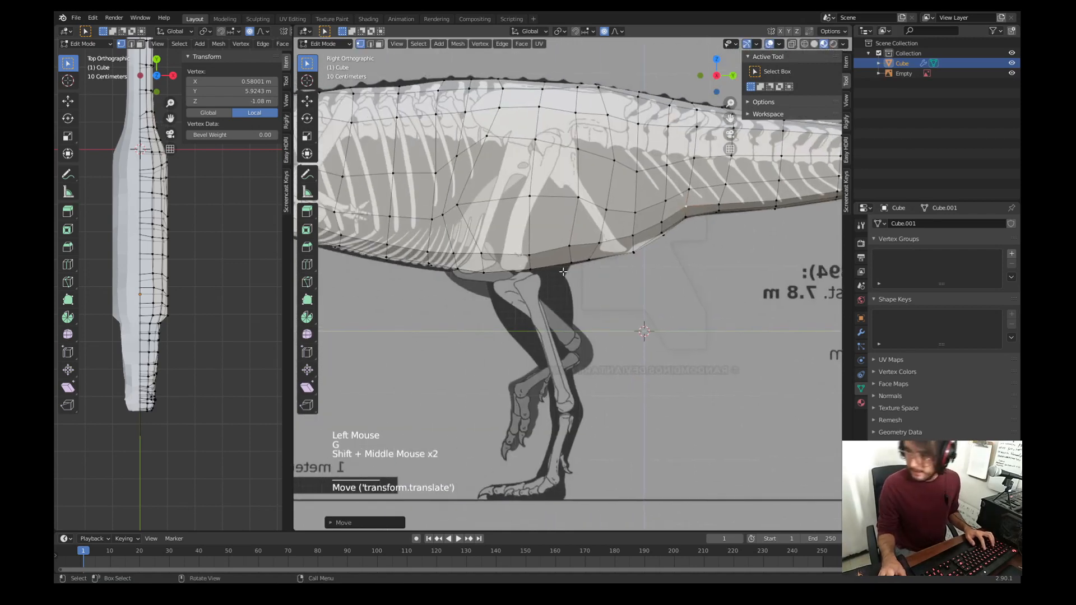
middle_click_drag(503, 255, 634, 285, "shift")
left_click(532, 246)
left_click(455, 233)
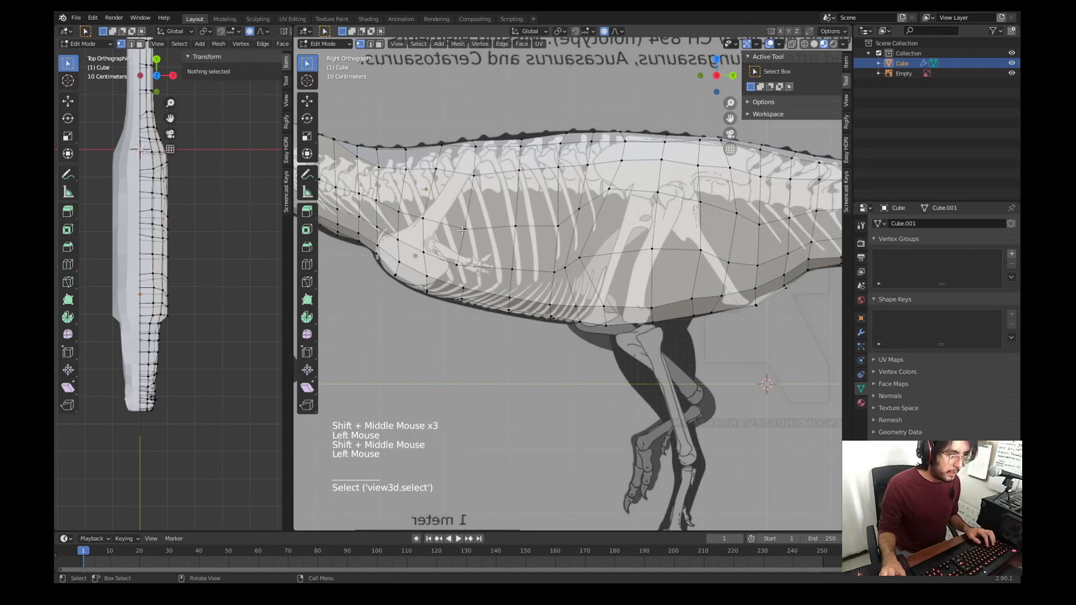
key("g")
left_click(420, 257)
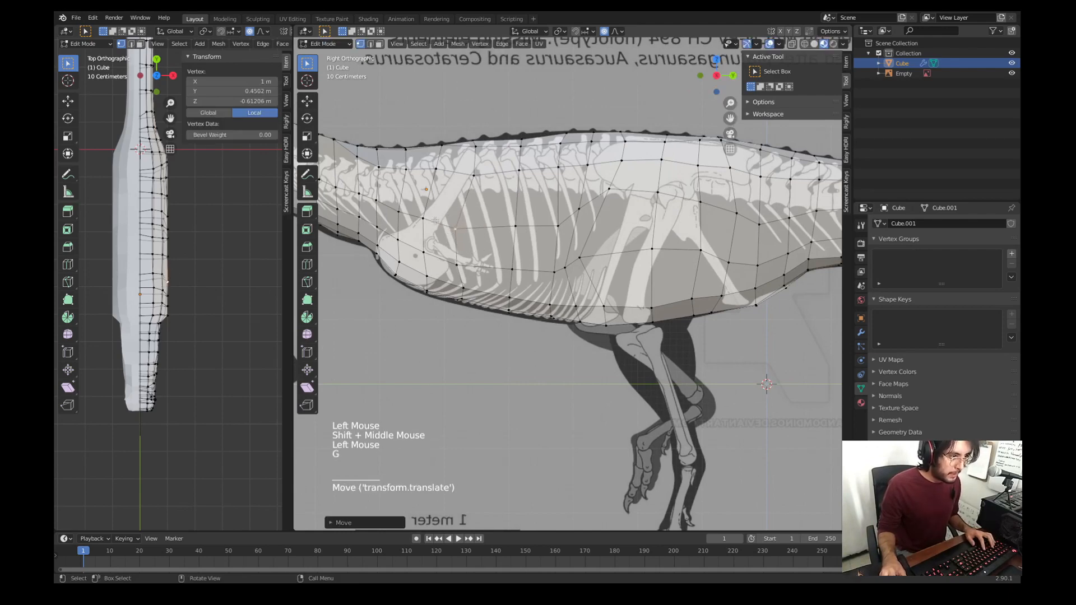
key("g")
left_click(413, 256)
Step: Select the faces over the hip in face selection to check the outline of the leg socket
scroll(185, 323, "down", 1)
middle_click_drag(185, 323, 171, 277, "shift")
key("3")
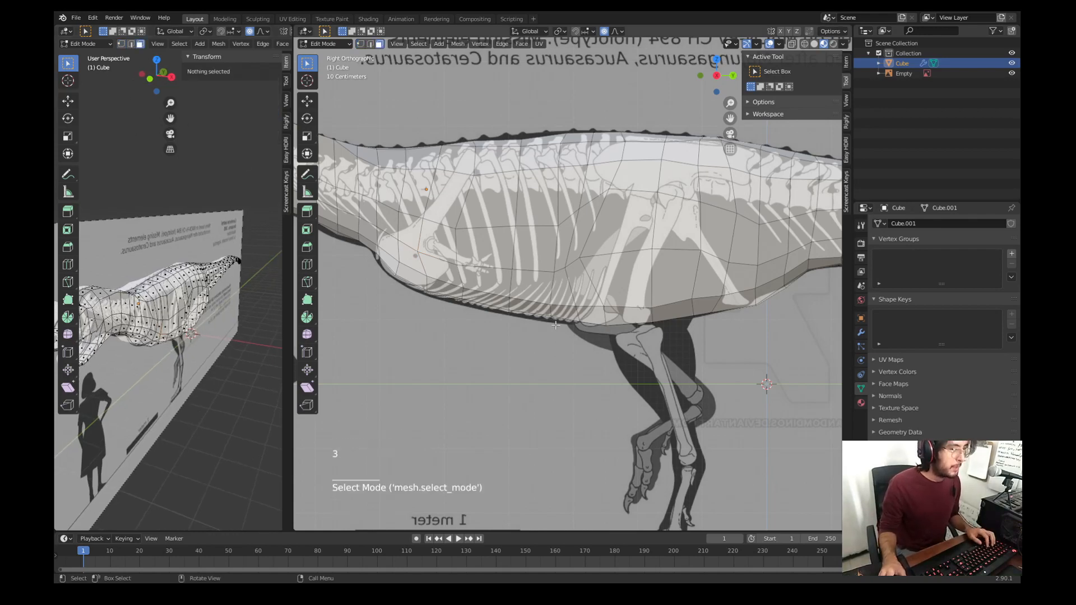
left_click(601, 230)
left_click(678, 221, "shift")
left_click(676, 277, "shift")
left_click(631, 280, "shift")
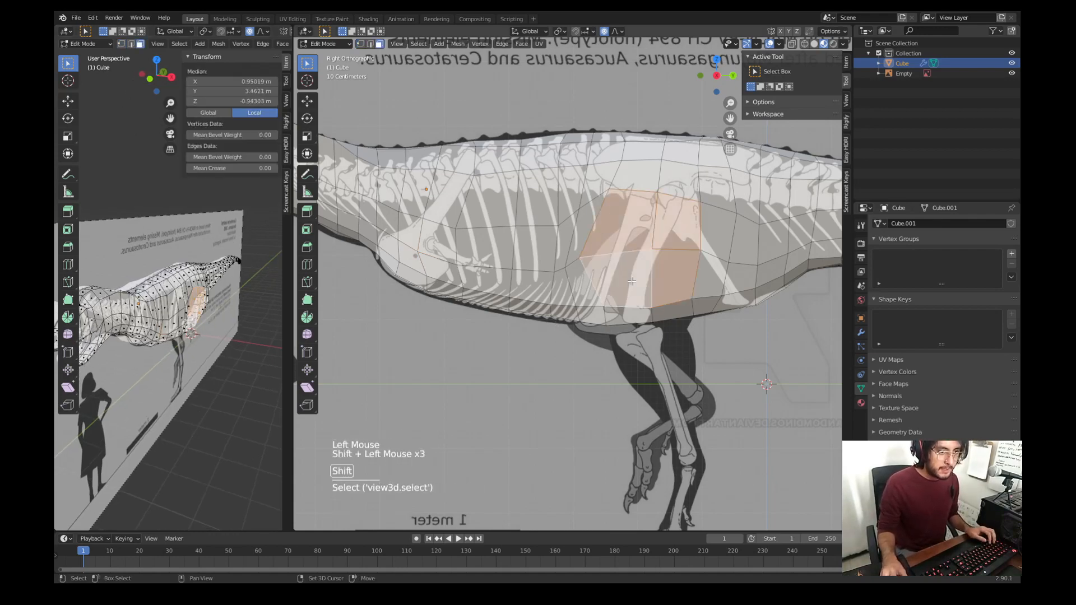
left_click(713, 275, "shift")
left_click(717, 226, "shift")
left_click(709, 188, "shift")
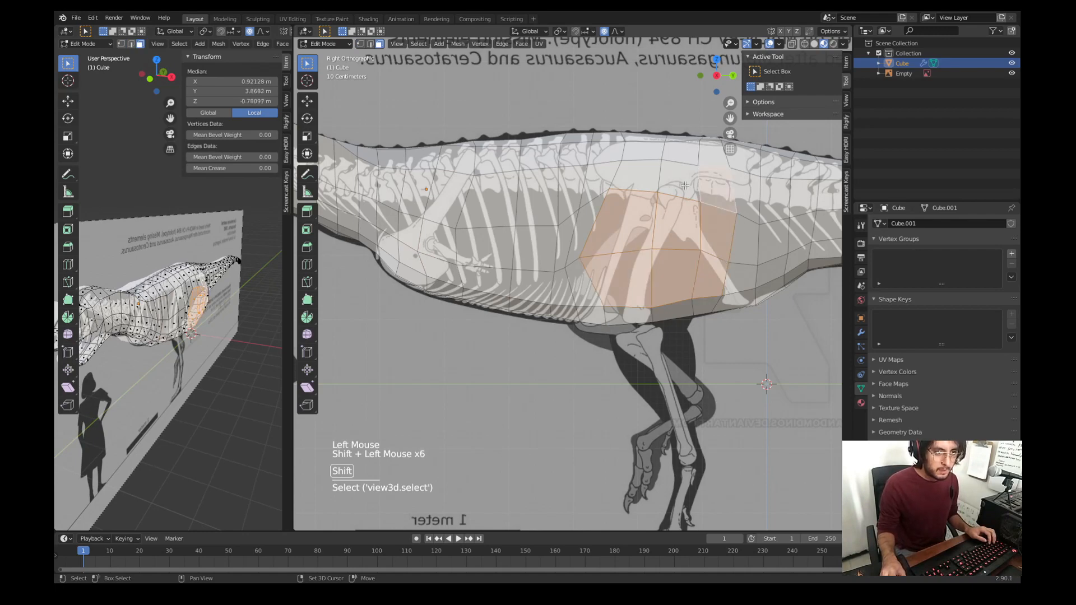
left_click(651, 175, "shift")
Step: Adjust the upper vertices around the leg socket to even out its outline, using vertex selection
middle_click_drag(651, 175, 608, 194, "shift")
key("1")
left_click(686, 189)
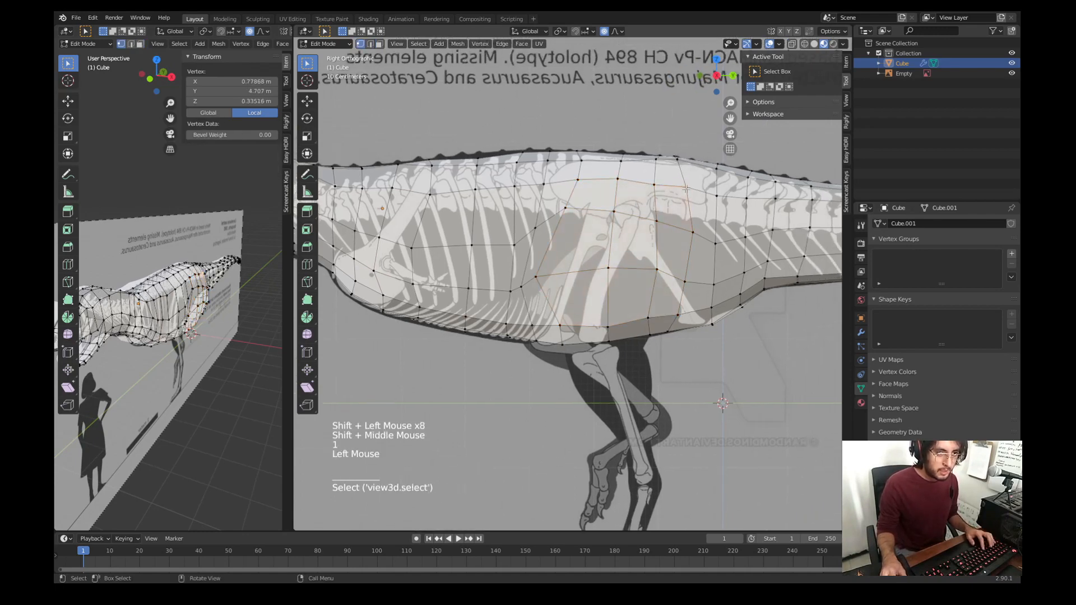
key("g")
left_click(565, 208)
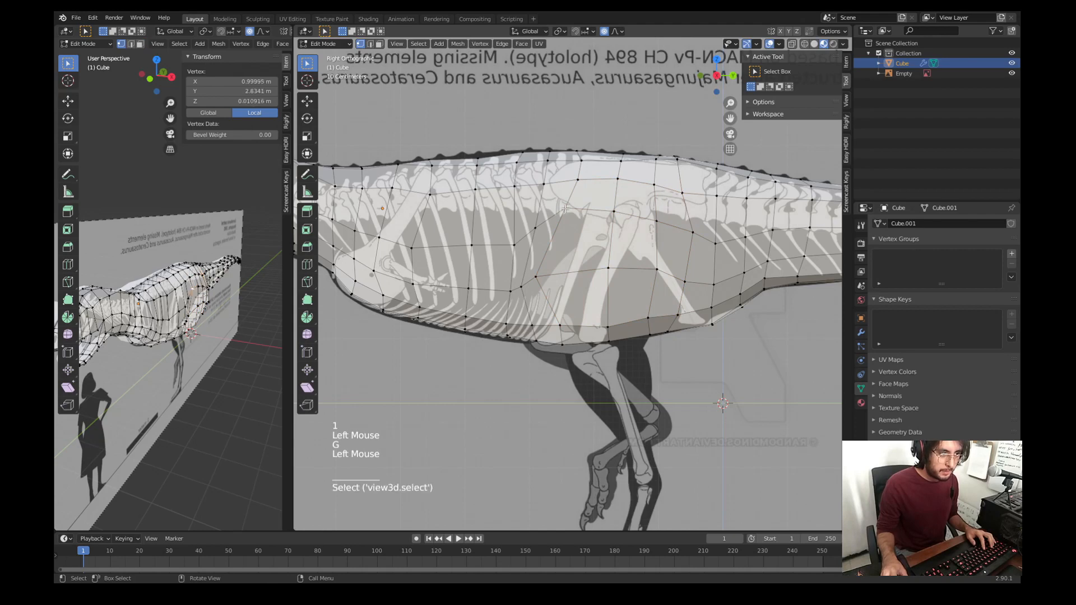
key("g")
left_click(556, 208)
left_click(577, 179)
key("g")
left_click(579, 186)
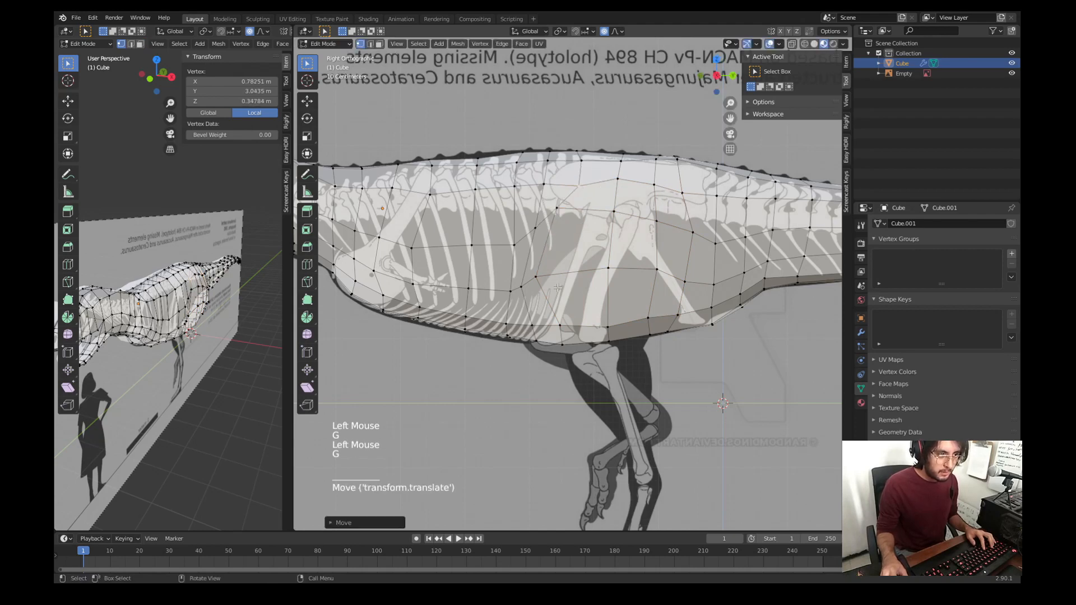
Step: Adjust the lower and rear vertices of the leg socket, moving them slightly backward to refine its outline
left_click(607, 325)
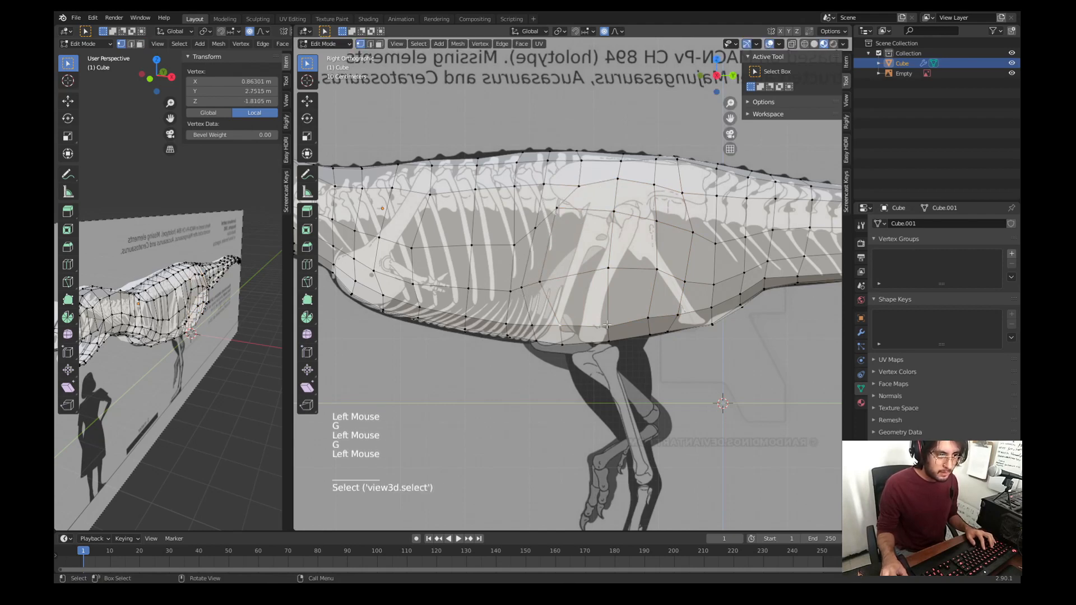
left_click(653, 318)
key("g")
left_click(655, 323)
left_click(679, 315)
key("g")
left_click(683, 319)
left_click(688, 284)
key("g")
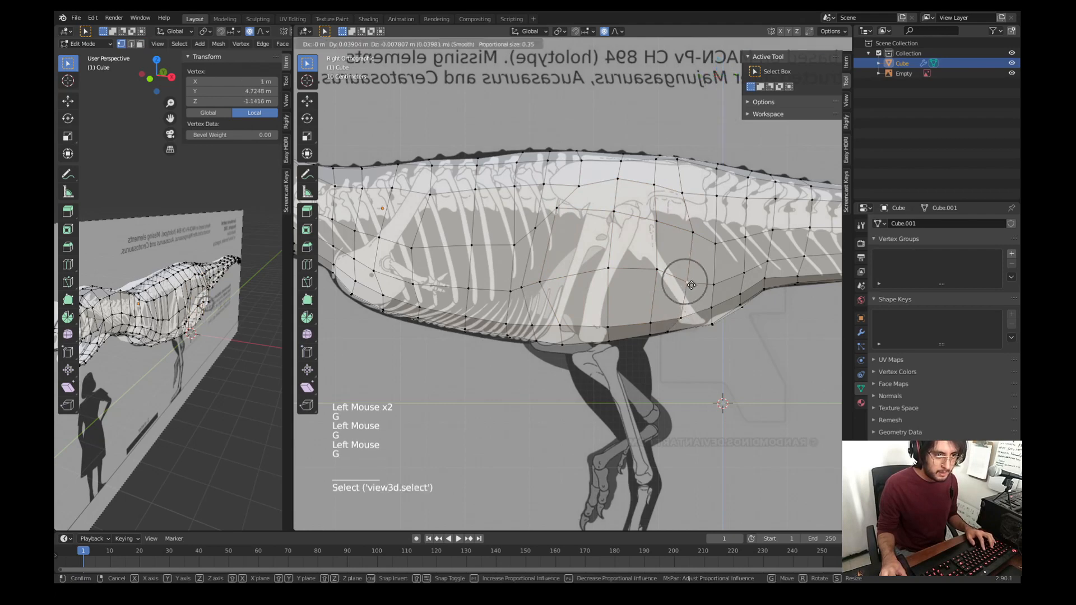
left_click(690, 284)
Step: Select all the faces inside the leg socket with Circle Select in face selection
key("3")
key("c")
left_click_drag(610, 226, 647, 221)
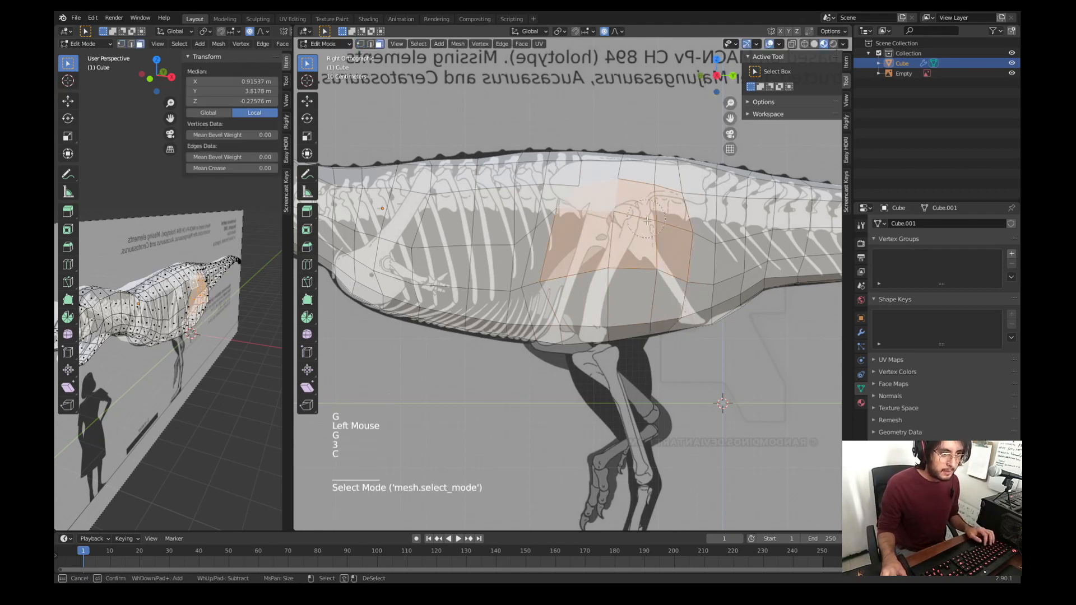
right_click(601, 286)
right_click(601, 287)
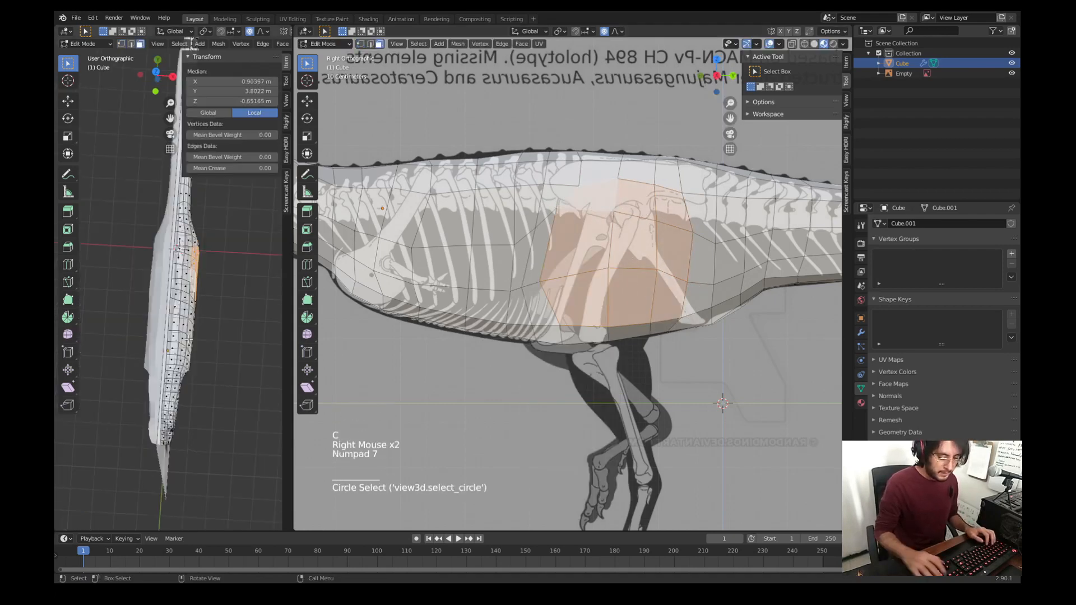
Step: Extrude the leg-socket faces outward about 0.4 m and scale them down to about 0.96
key("KP_7")
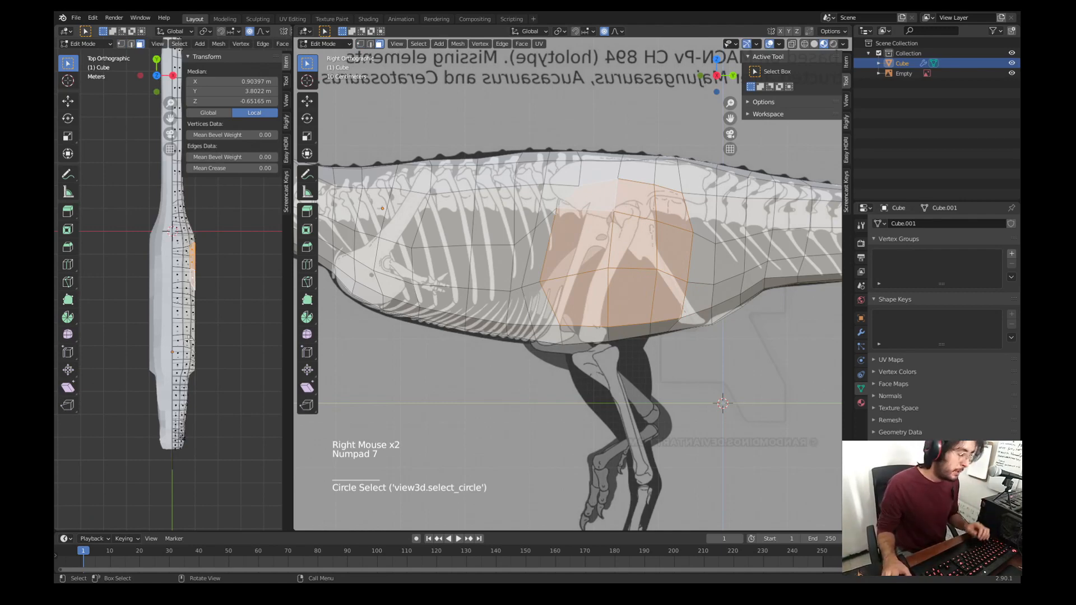
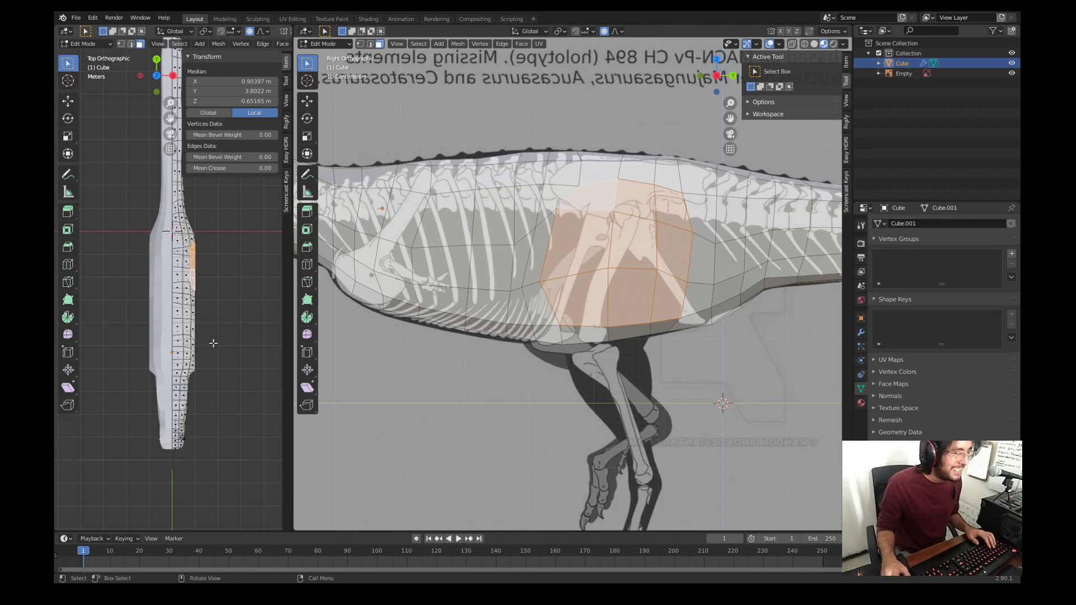
key("e")
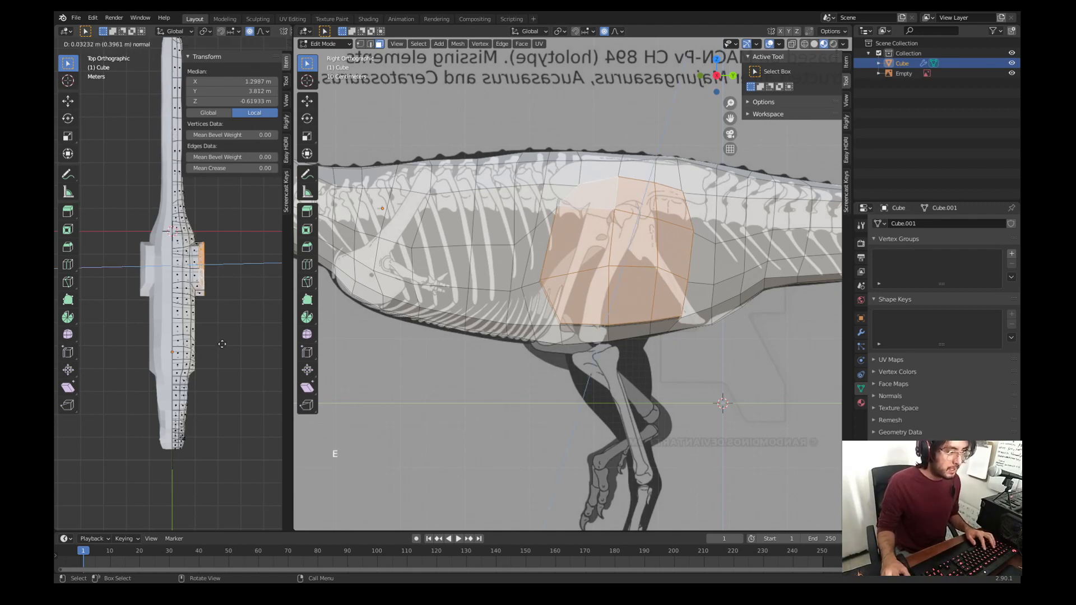
left_click(222, 344)
key("s")
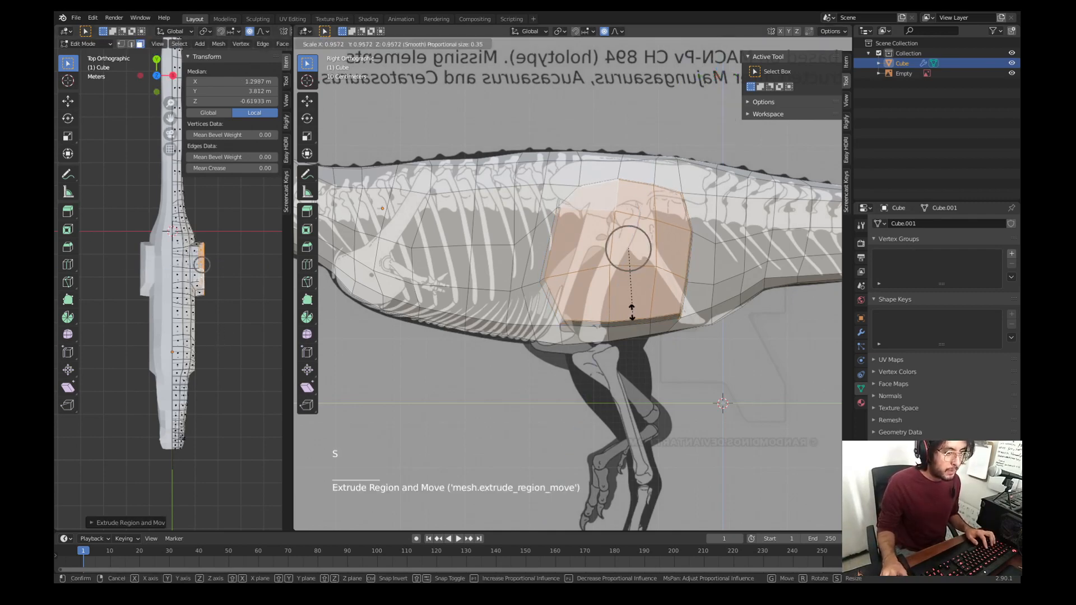
left_click(630, 311)
Step: Move the extruded hip faces down about 0.26 m along Z and outward about 0.13 m
key("g")
key("z")
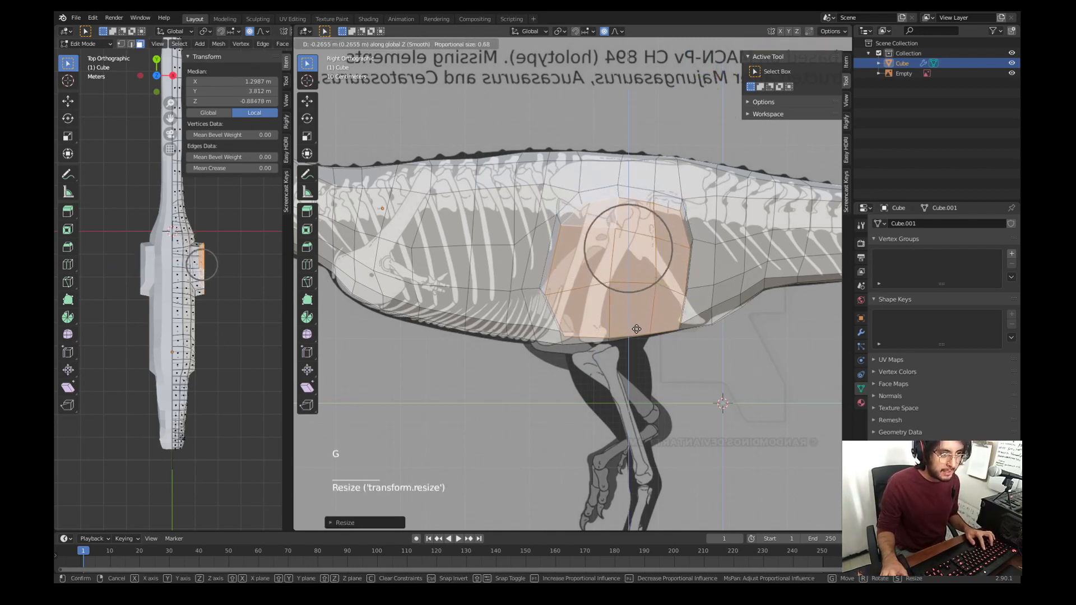
left_click(634, 330)
middle_click_drag(232, 338, 157, 376)
key("KP_7")
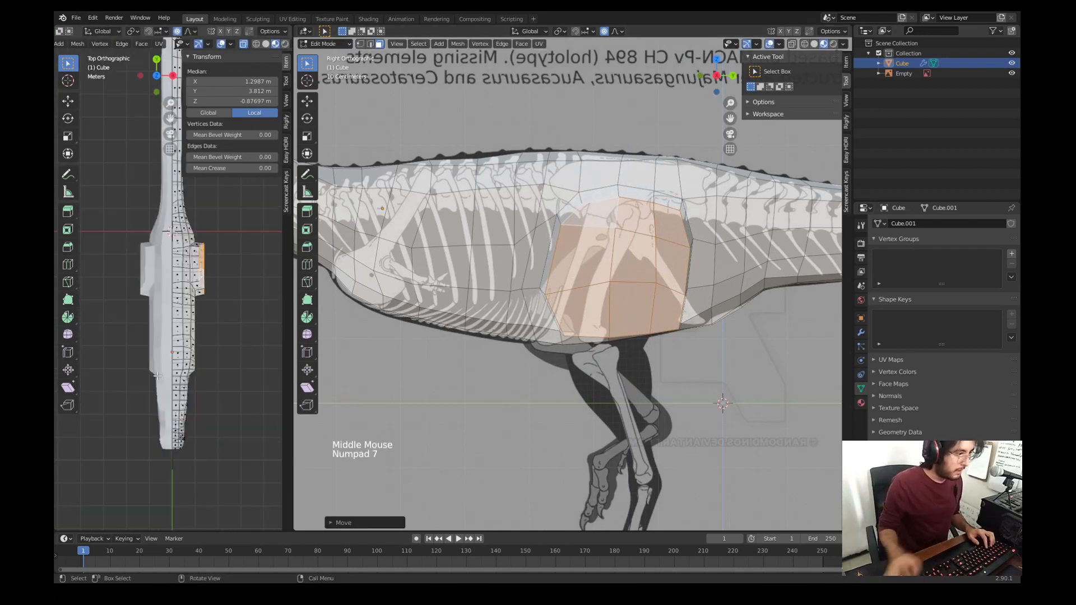
key("g")
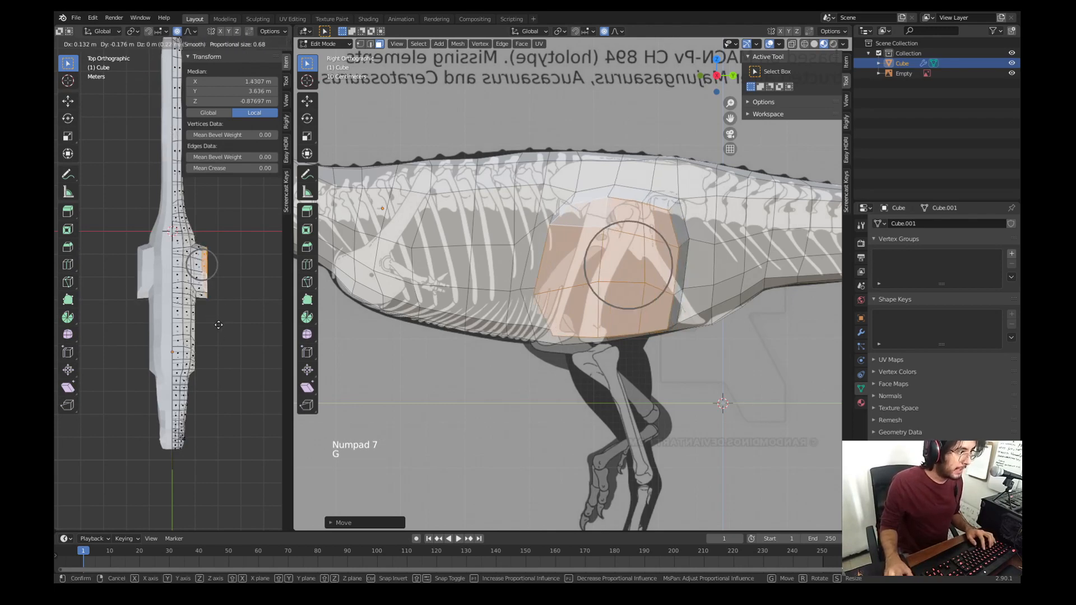
left_click(218, 320)
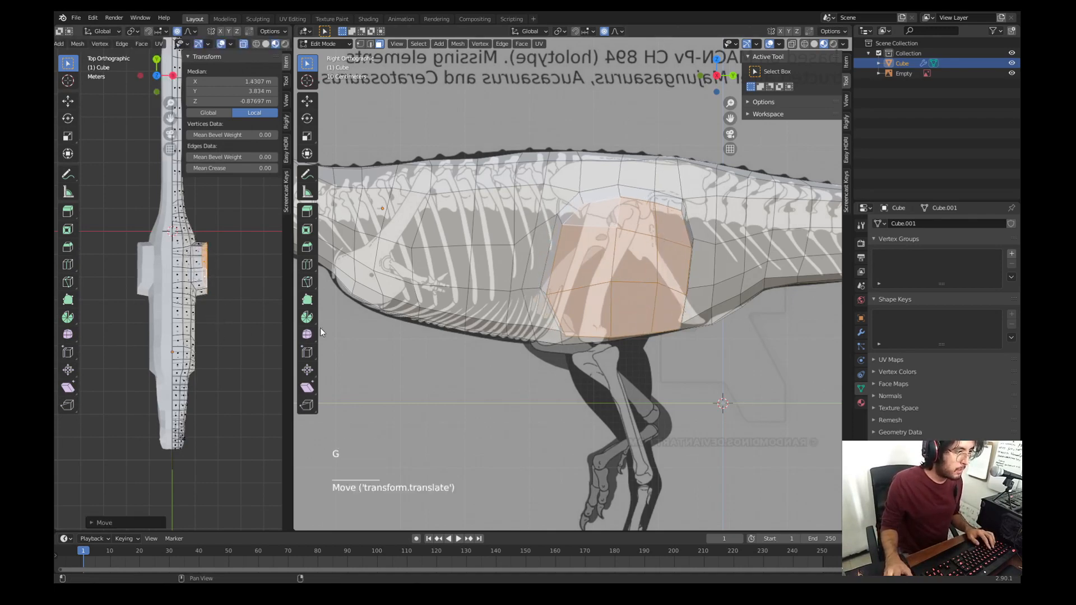
Step: Extrude the outer hip faces another 0.27 m or so outward and scale them down to about 0.87
middle_click_drag(219, 321, 207, 285)
left_click(243, 44)
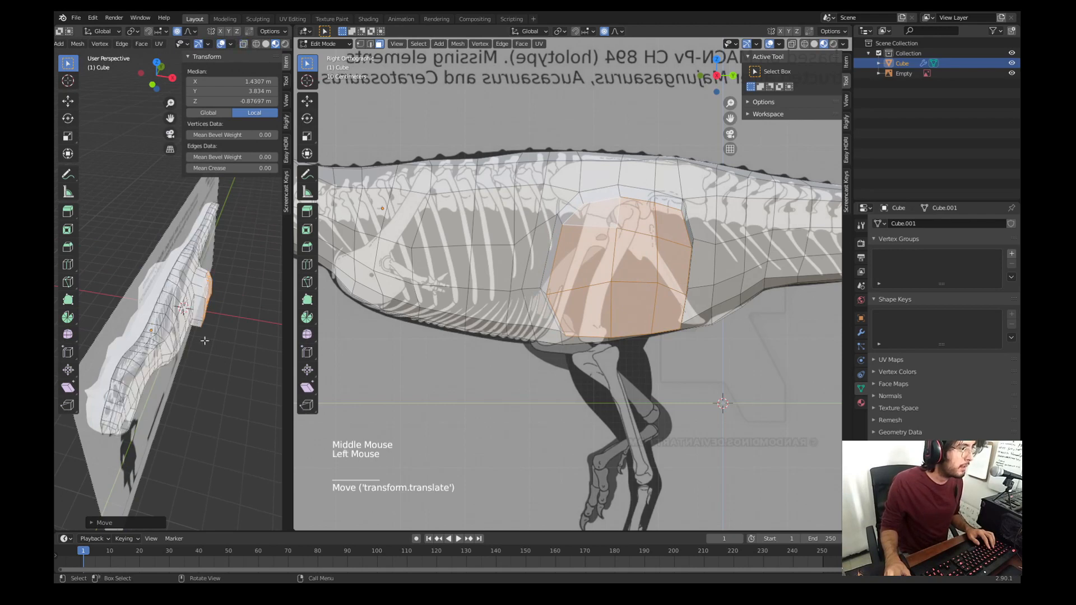
middle_click_drag(204, 340, 197, 261)
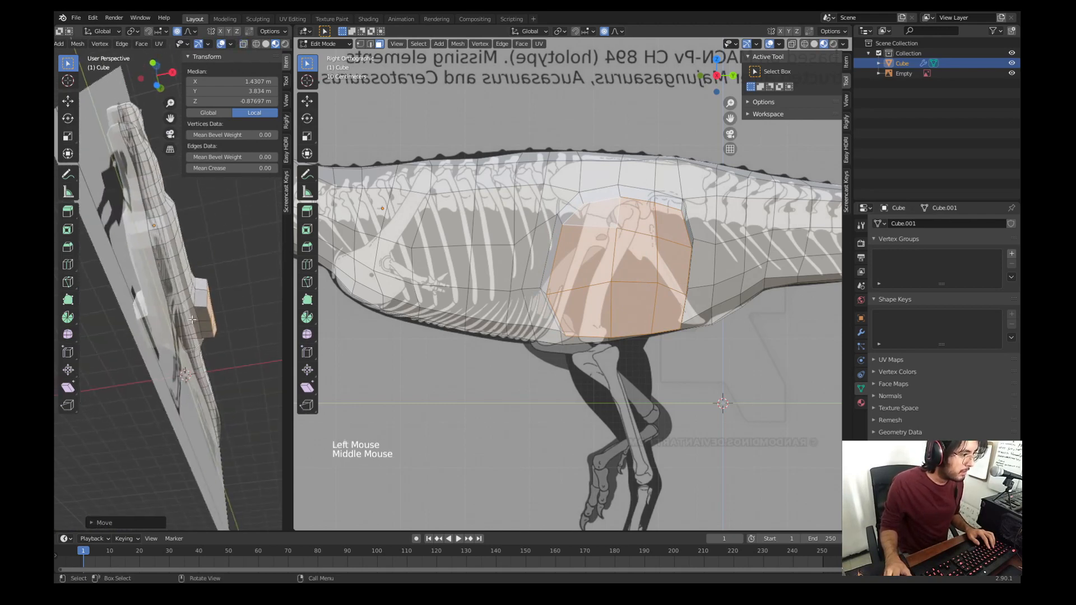
key("e")
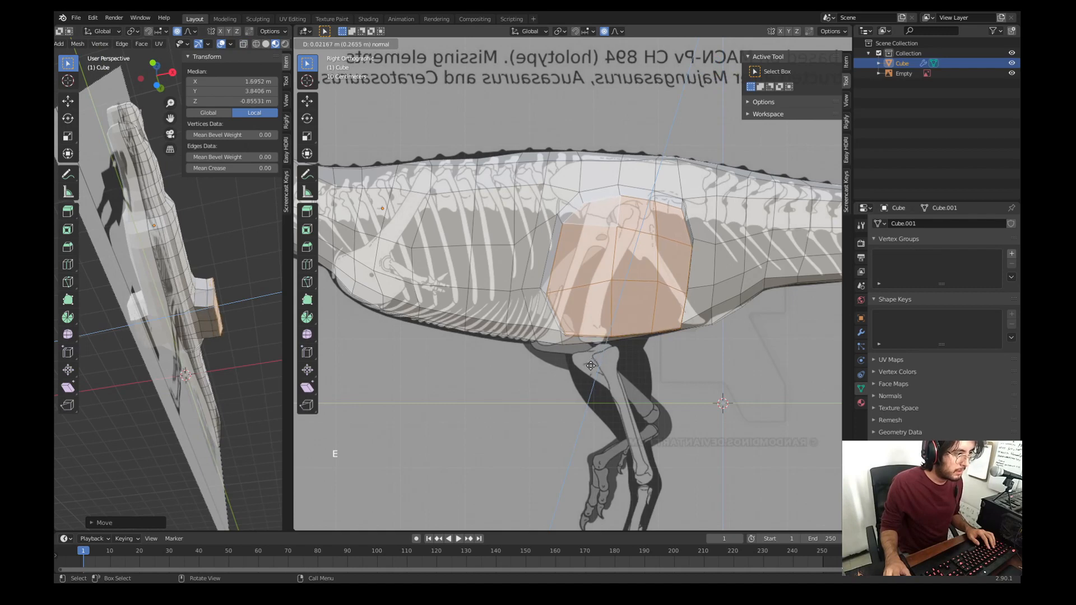
left_click(591, 365)
key("s")
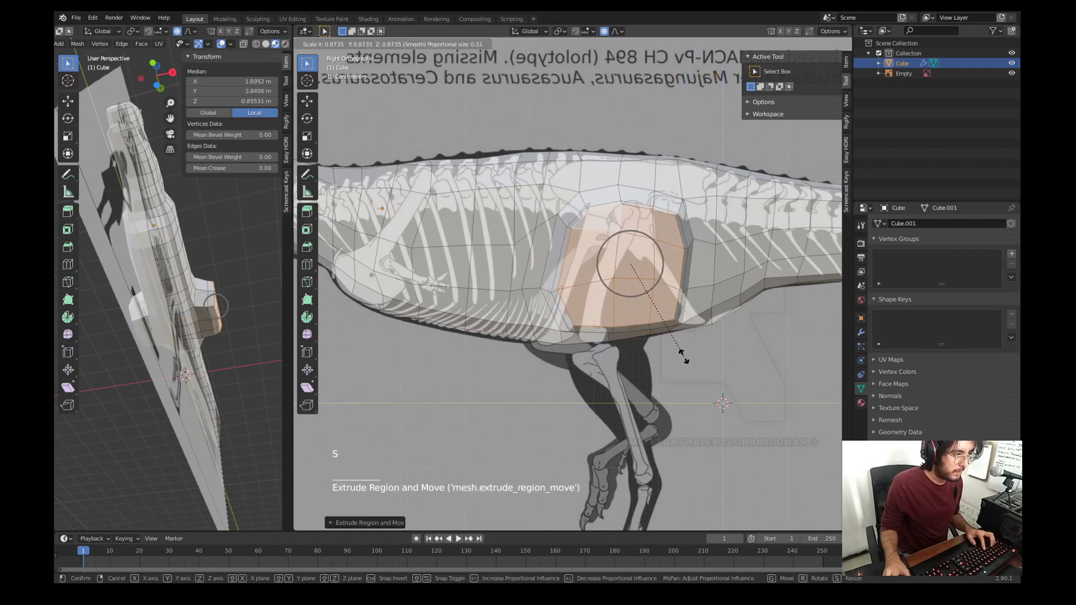
left_click(683, 355)
Step: Move the outer hip faces down about 0.12 m in the front view
key("KP_1")
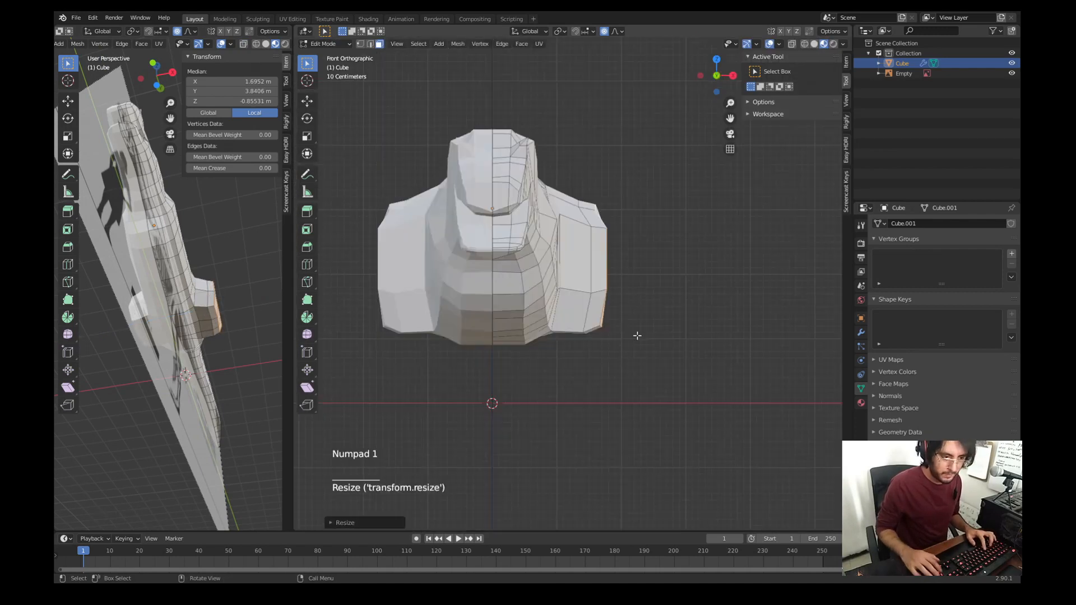
key("g")
left_click(638, 344)
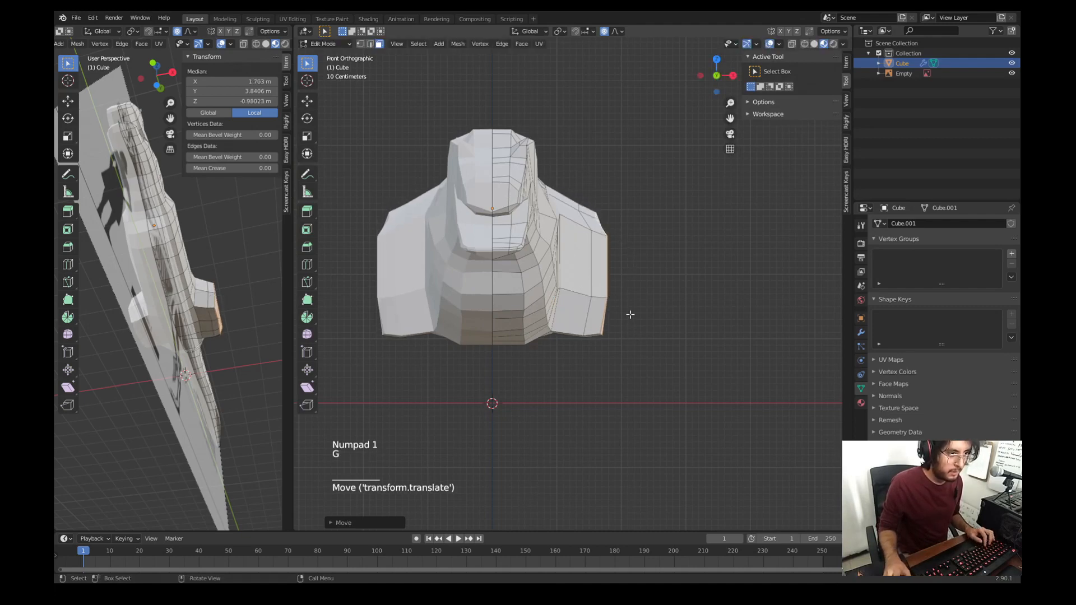
Step: Move the outer hip faces inward about 0.2 m along X and forward about 0.07 m along Y with proportional editing
key("g")
key("x")
scroll(625, 314, "down", 12)
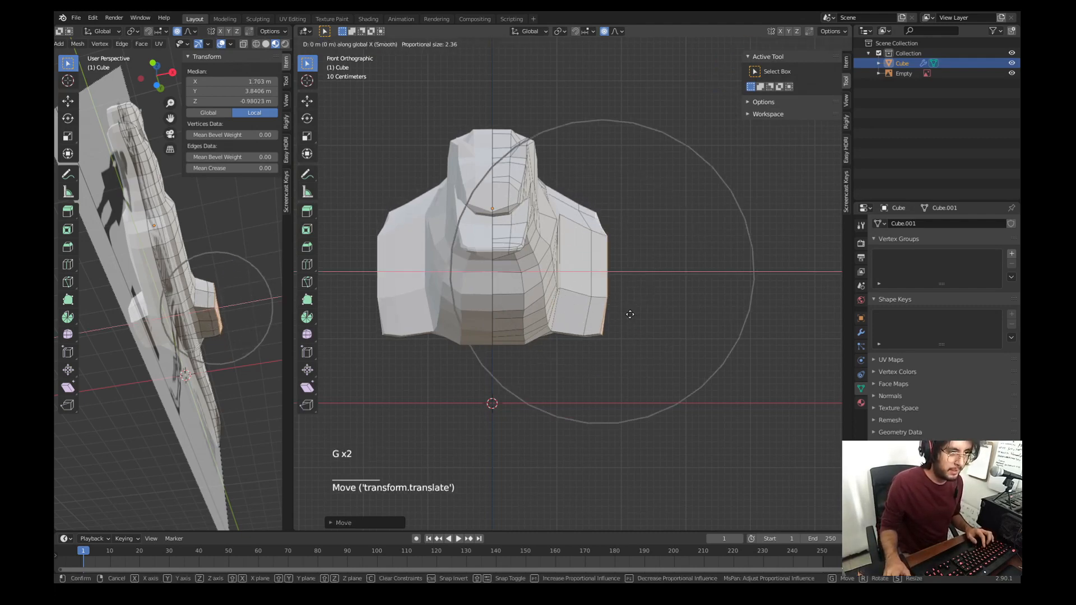
scroll(623, 314, "up", 5)
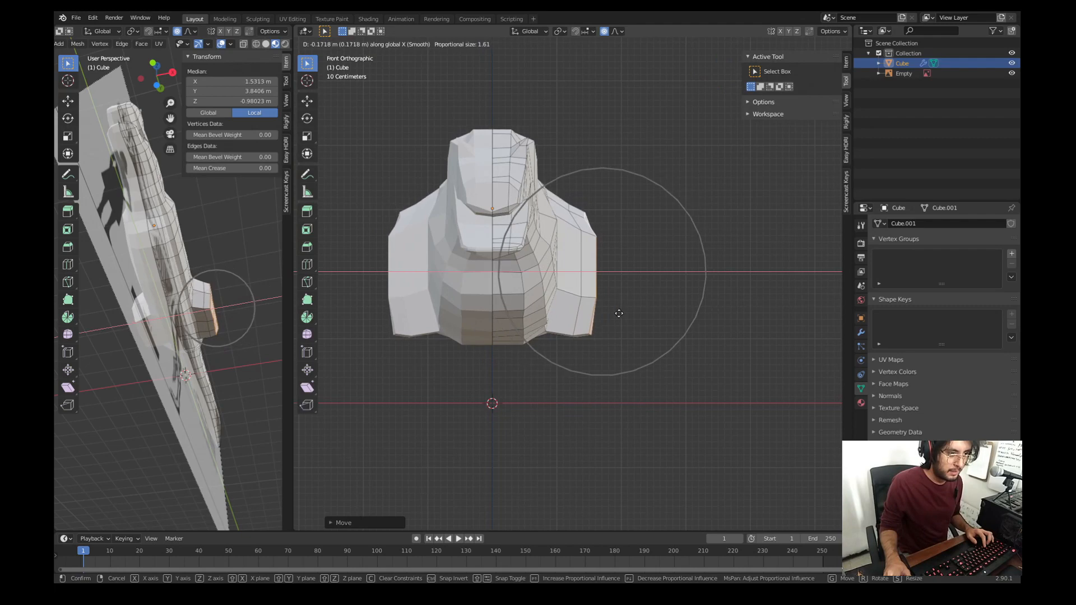
left_click(617, 313)
key("KP_3")
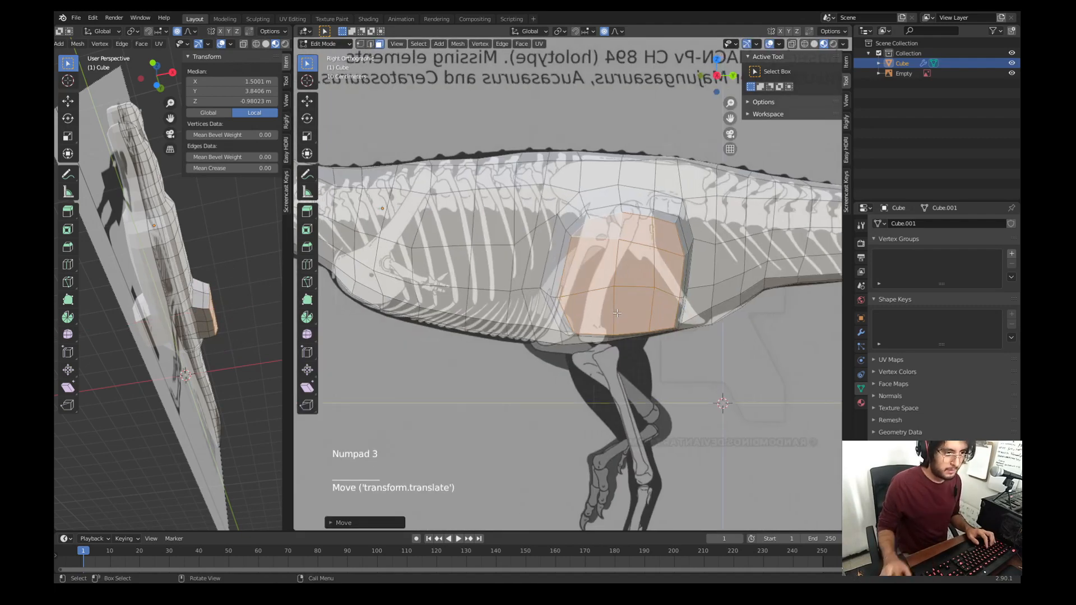
key("g")
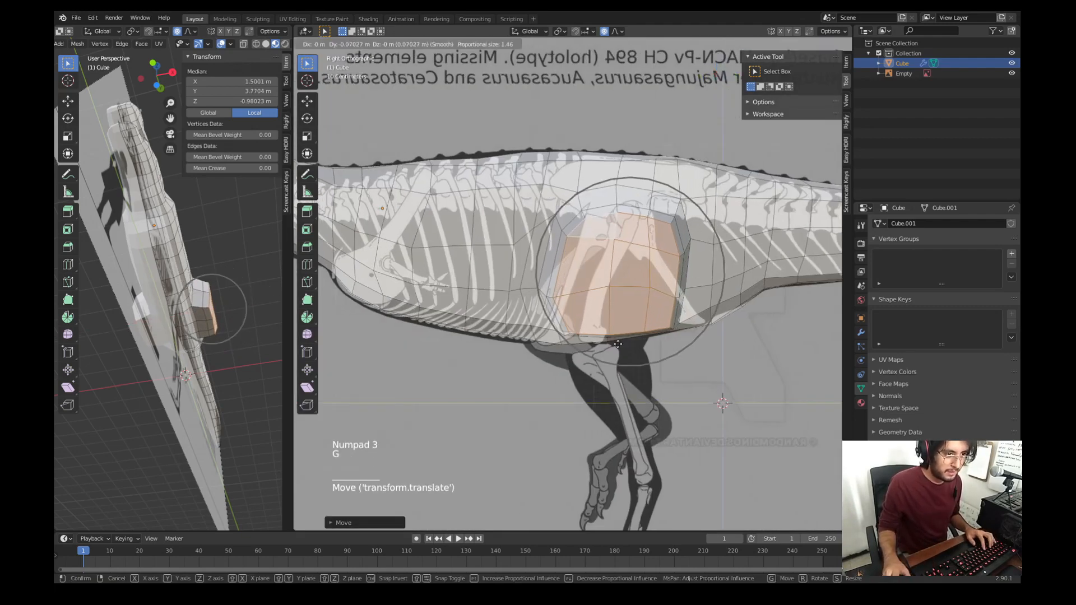
left_click(617, 344)
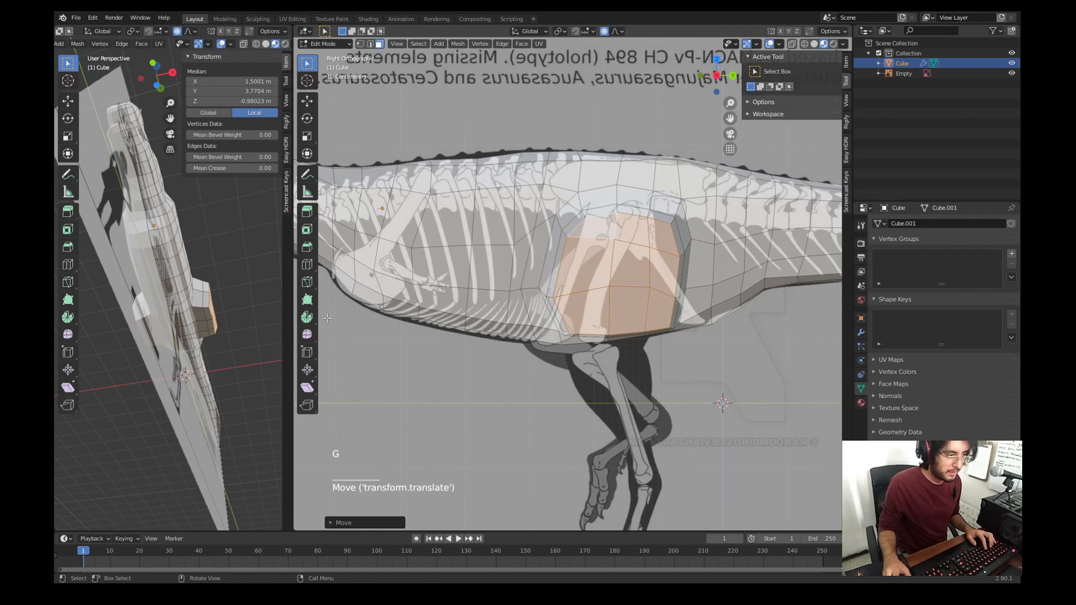
Step: Select the underside faces of the hip bulge and extrude them down about 0.38 m to start the thigh
left_click(200, 315)
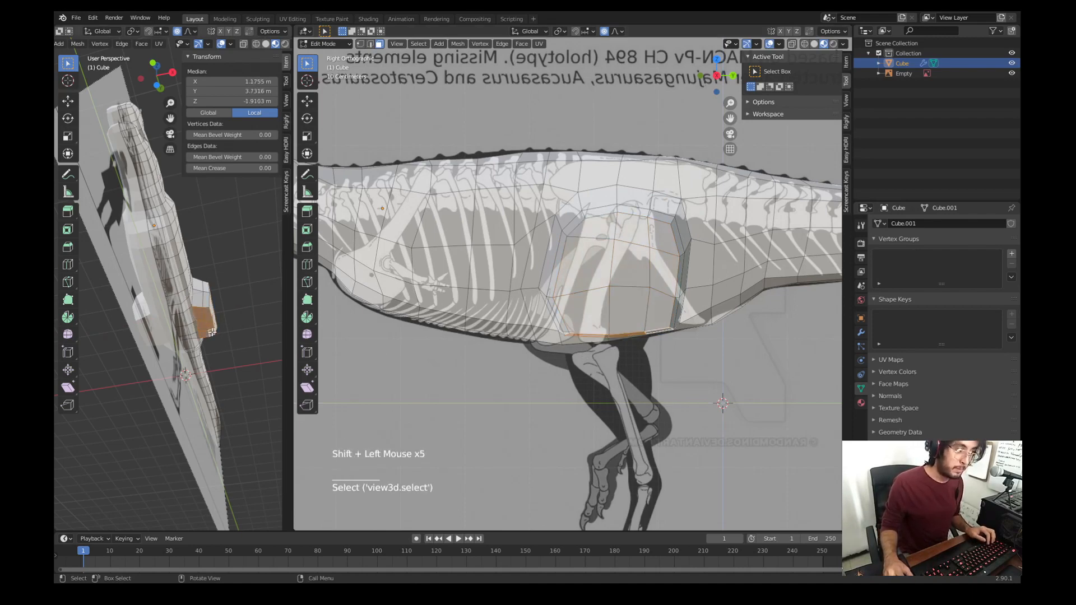
middle_click_drag(689, 359, 689, 325, "shift")
scroll(689, 324, "down", 1)
middle_click_drag(572, 322, 616, 322, "shift")
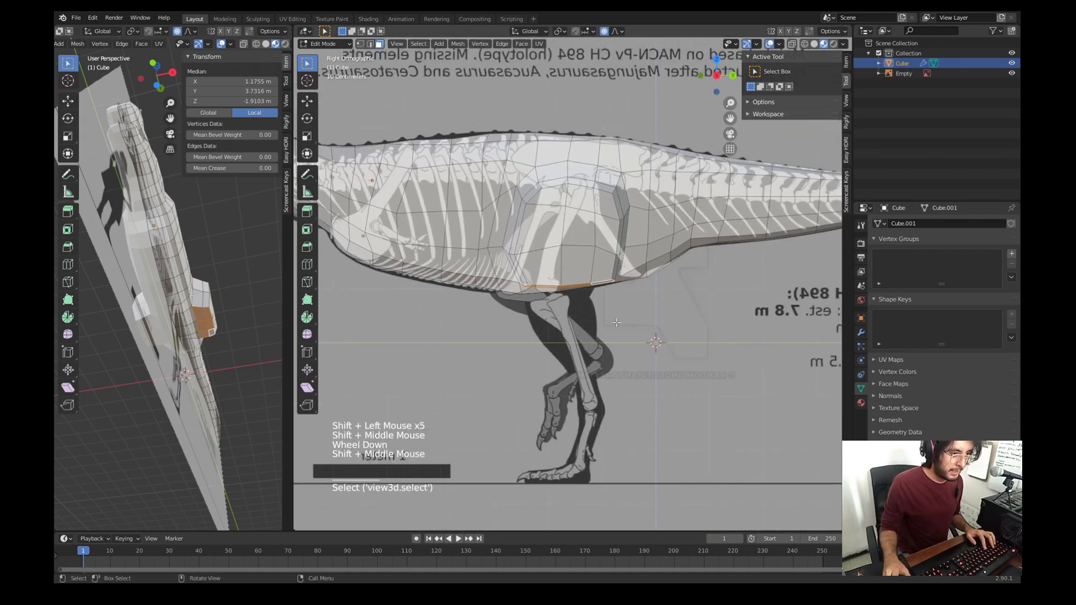
key("e")
key("z")
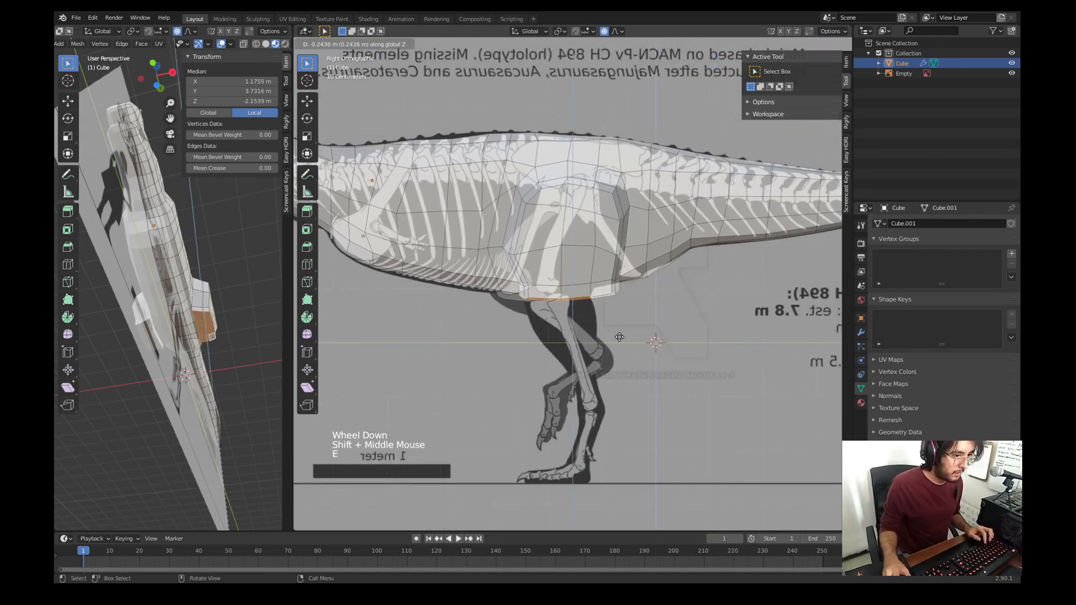
left_click(620, 343)
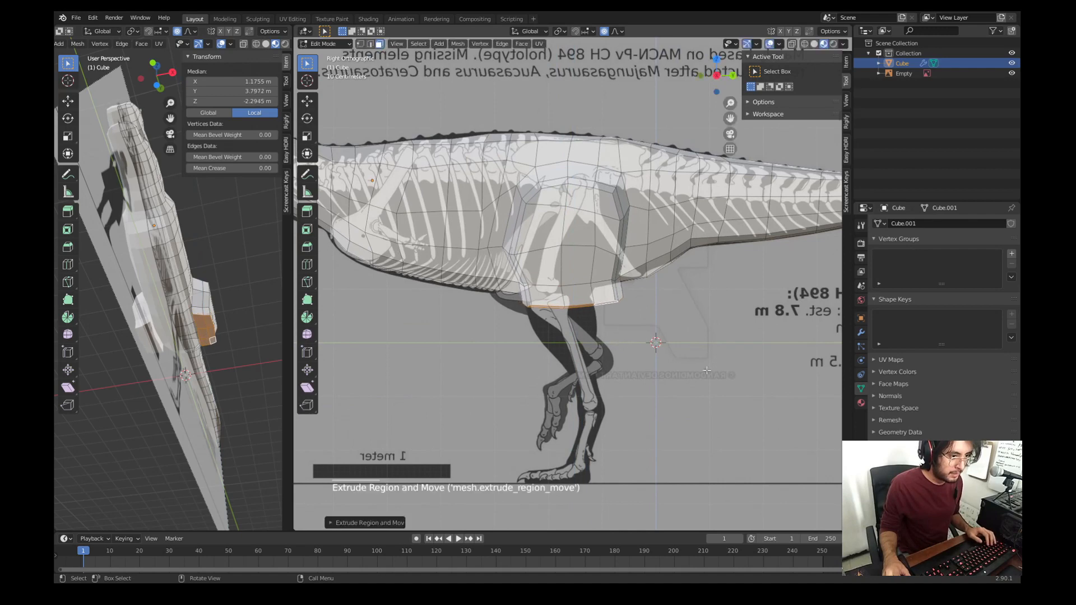
Step: Scale the thigh's end faces down slightly and move them forward about 0.25 m to match the reference leg
key("s")
left_click(673, 356)
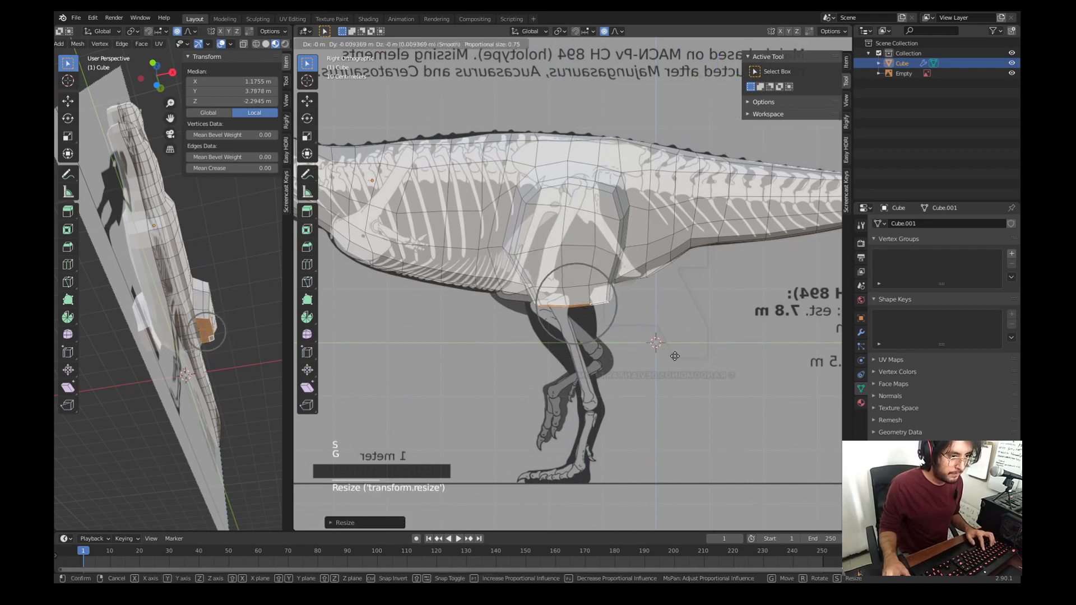
key("g")
scroll(663, 359, "up", 3)
left_click(663, 359)
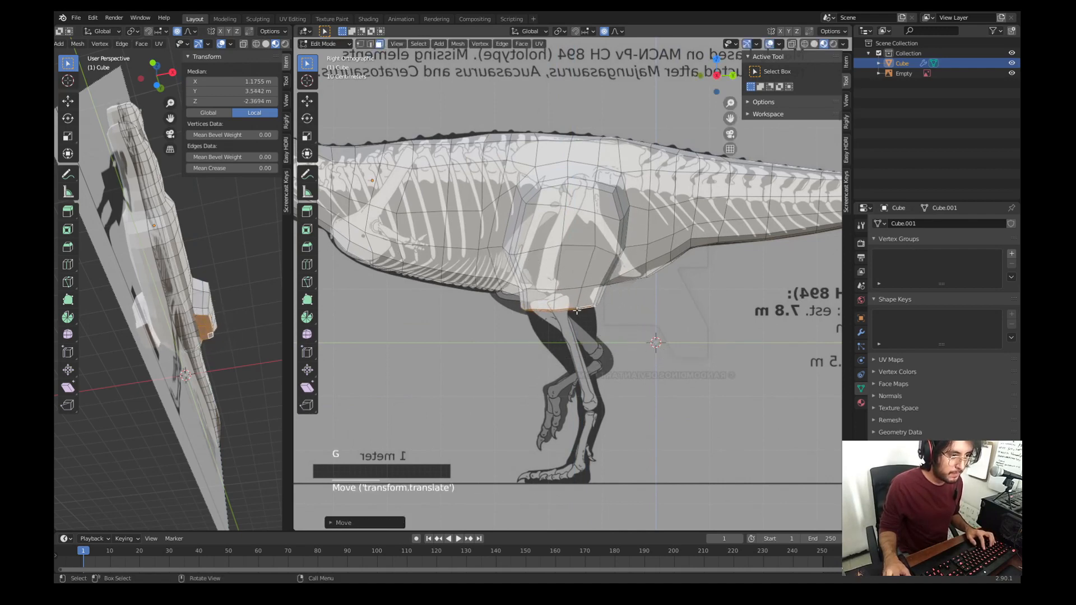
Step: Extrude the thigh's end faces about 0.64 m further down along the reference leg and scale them down
key("e")
key("g")
key("s")
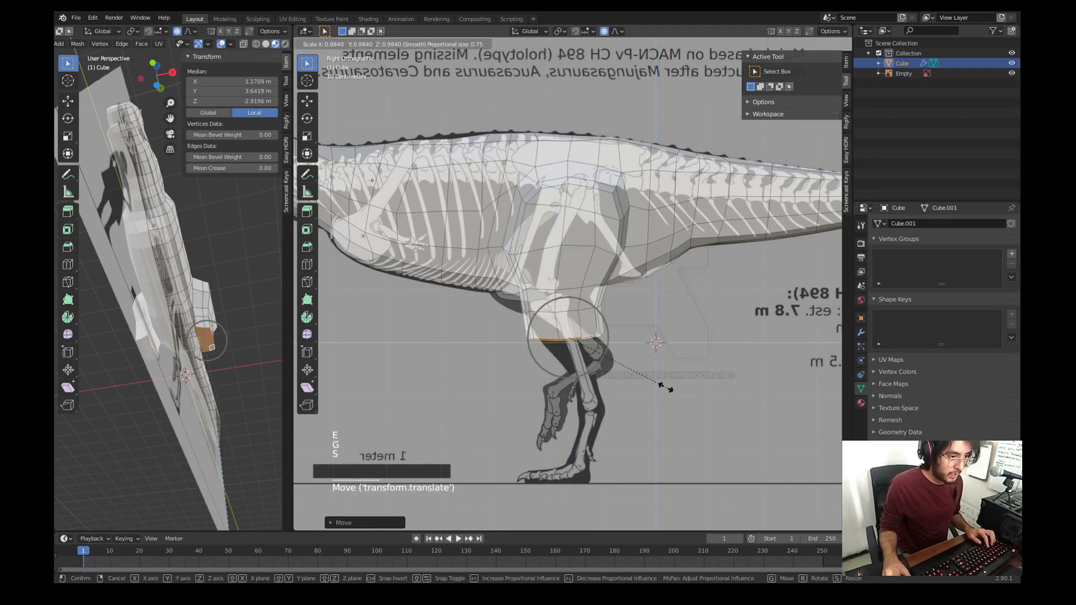
key("g")
key("s")
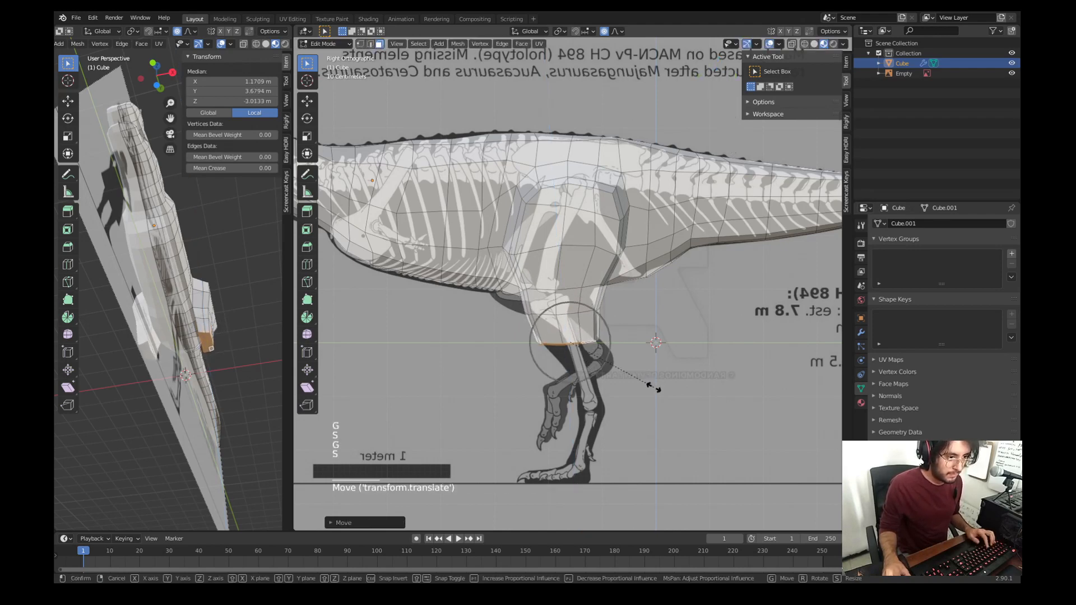
left_click(652, 388)
Step: Extrude the leg's end faces another 0.63 m down and about 0.25 m back, scaling them down
key("e")
left_click(659, 411)
key("g")
left_click(666, 418)
key("s")
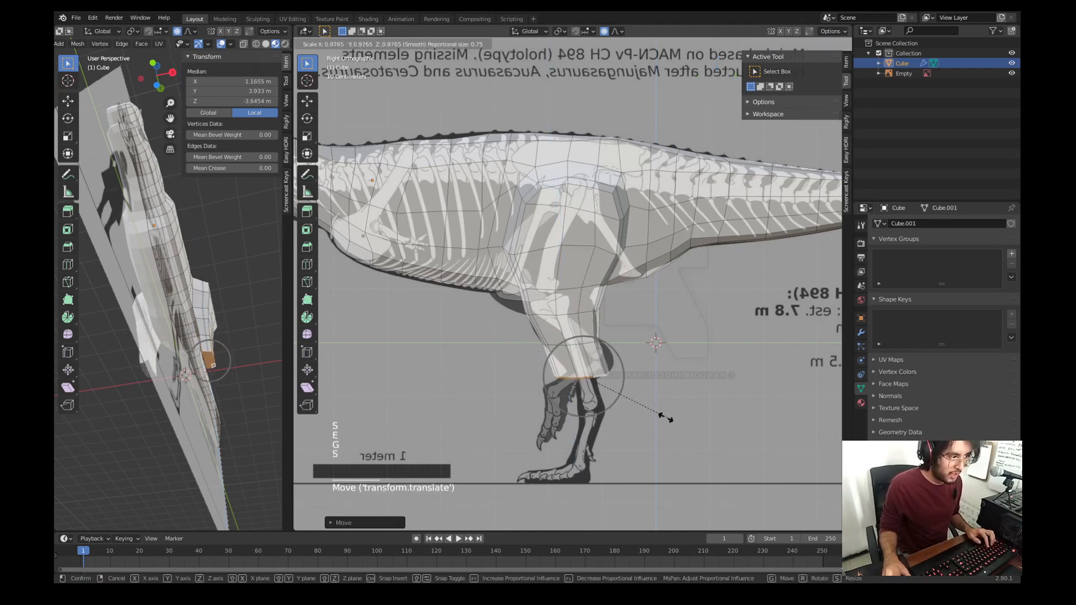
left_click(650, 407)
Step: Show the model from the front in the small viewport, then narrow the leg's end faces and shift them about 0.07 m back
key("KP_1")
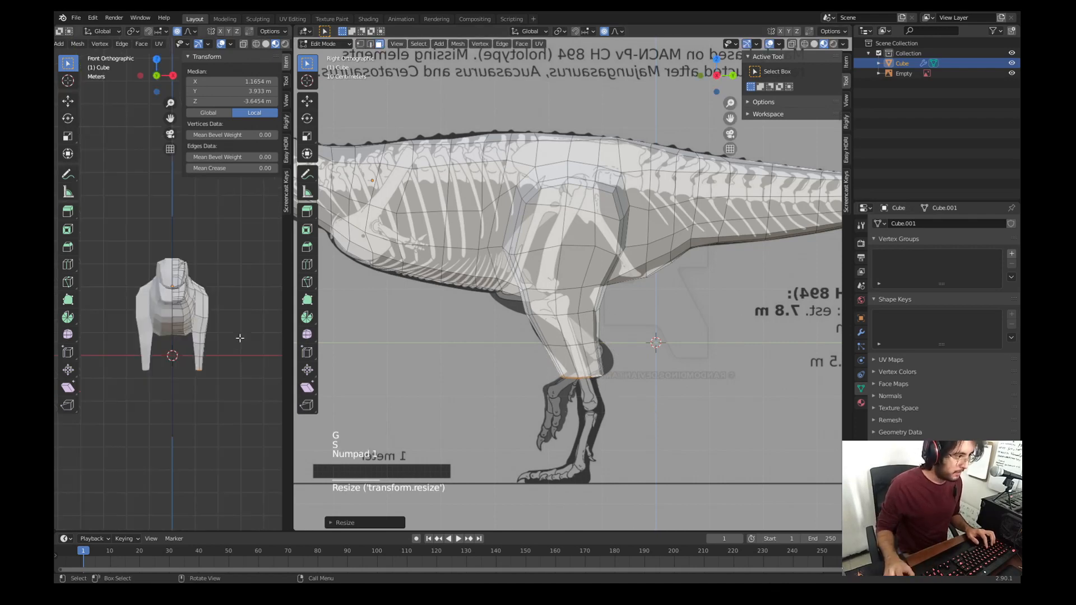
scroll(233, 363, "up", 3)
key("shift")
middle_click_drag(233, 363, 233, 331, "shift")
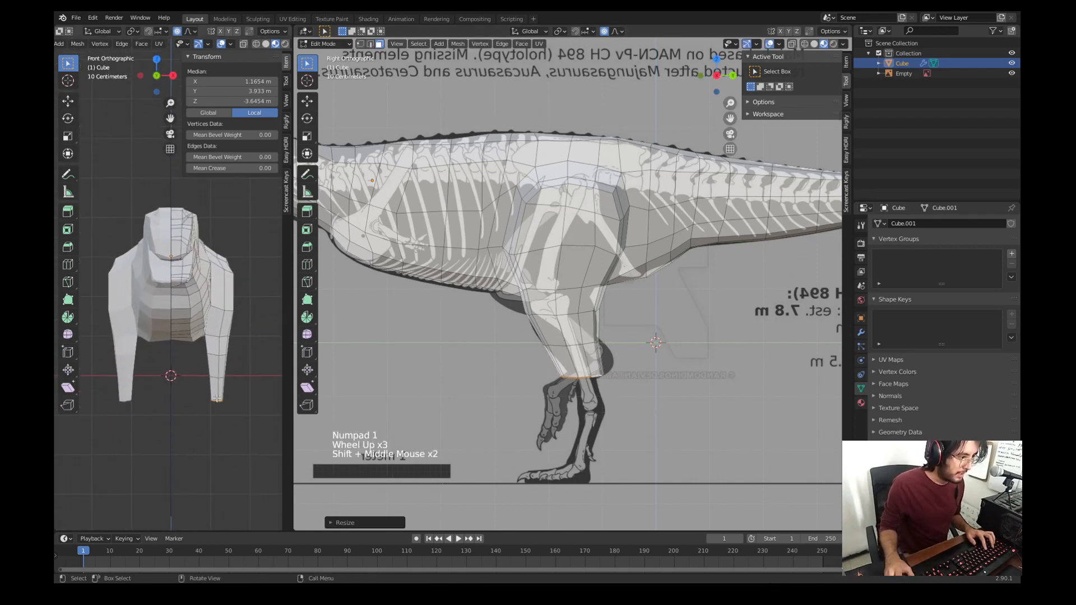
middle_click_drag(532, 431, 514, 361, "shift")
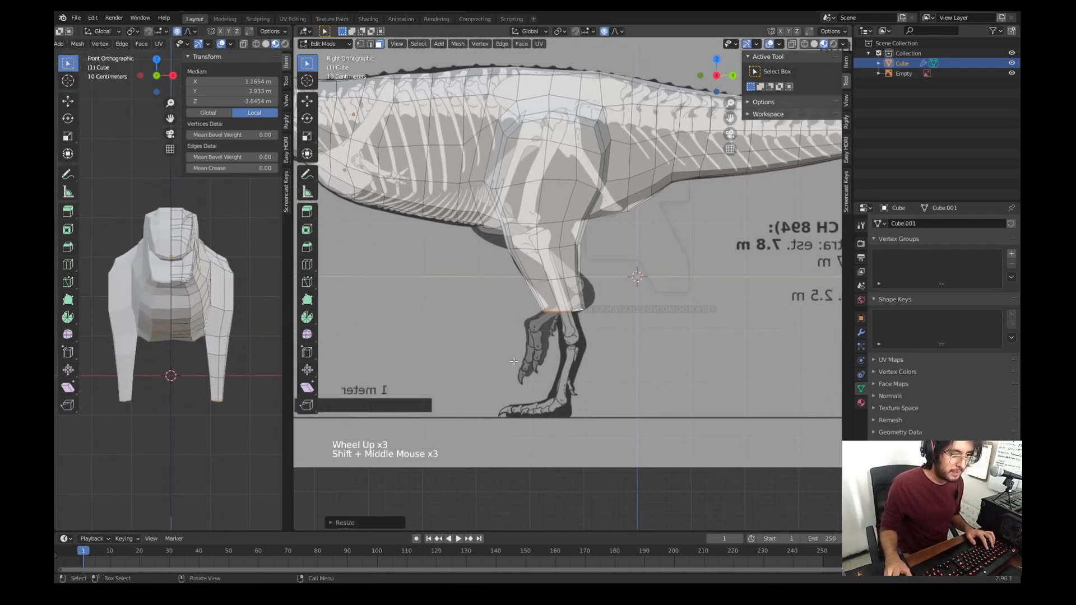
key("s")
left_click(602, 338)
key("g")
left_click(604, 337)
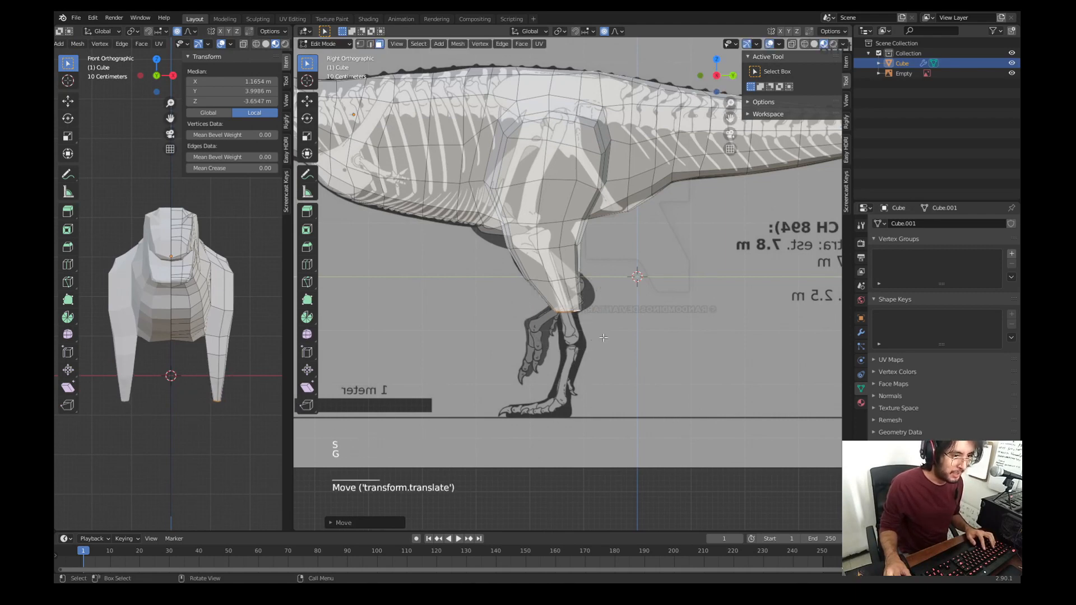
Step: Extrude the leg's end faces about 0.43 m down past the knee and scale them down to about 0.86
key("e")
left_click(605, 384)
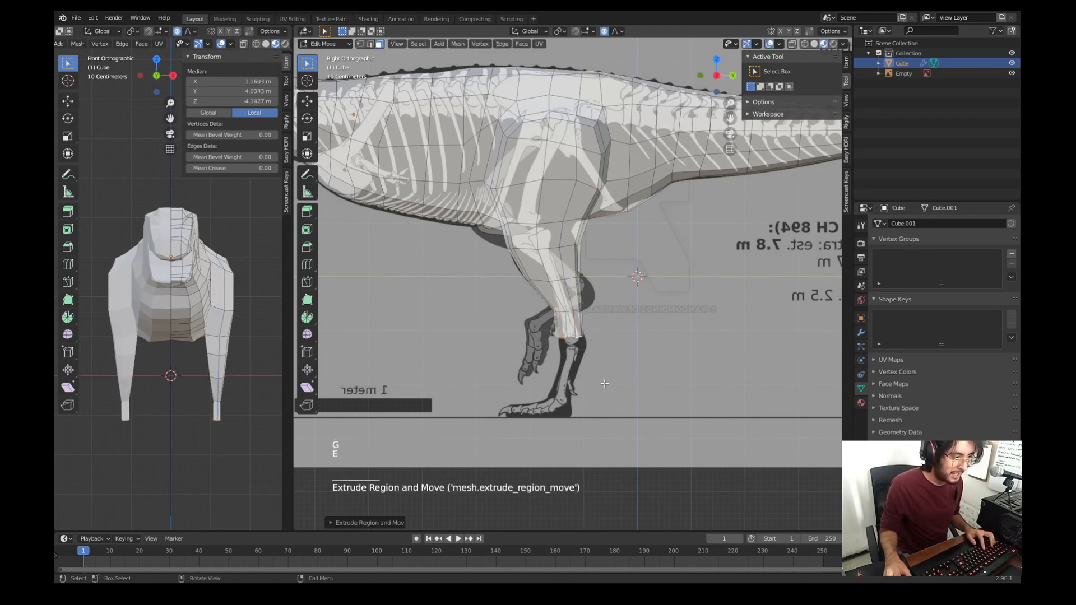
key("g")
left_click(605, 385)
key("s")
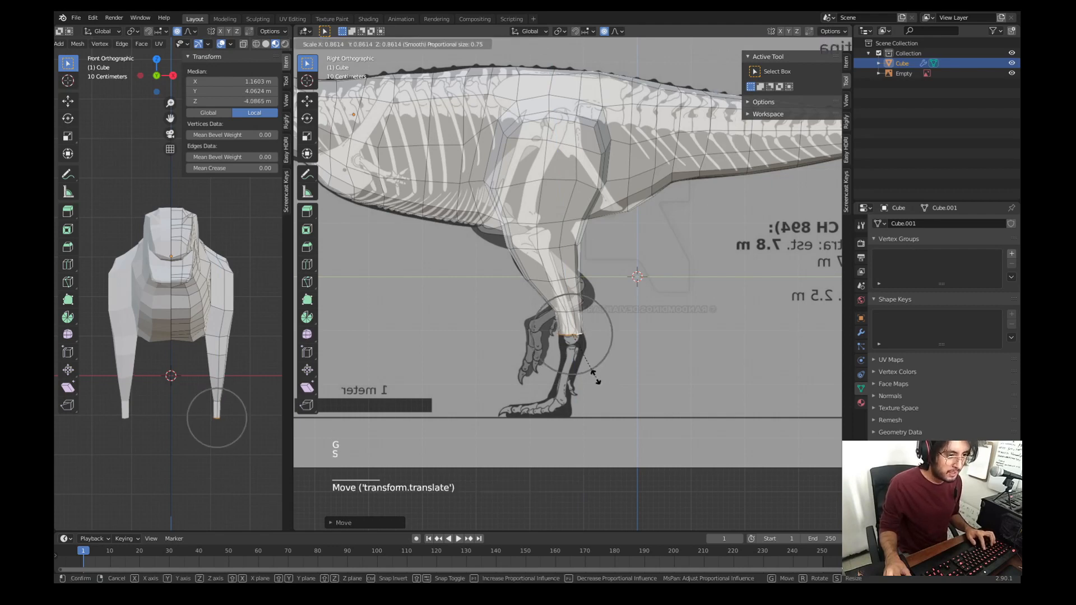
left_click(596, 378)
Step: Extrude the lower leg twice, about 0.29 m and 0.24 m down, resizing each new end to the reference outline
key("e")
left_click(600, 394)
key("s")
left_click(606, 408)
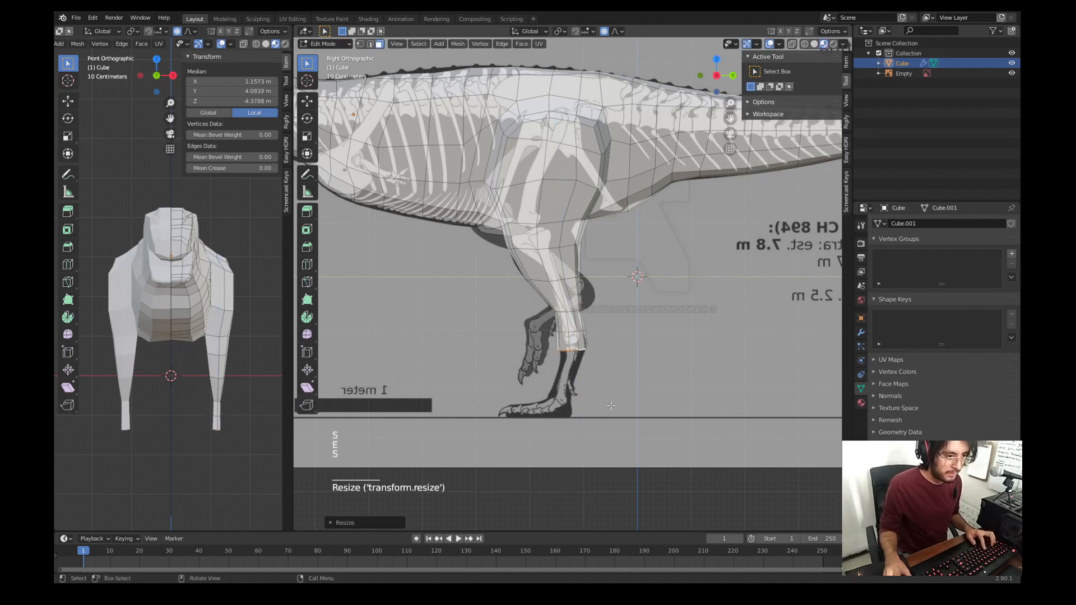
key("e")
left_click(606, 414)
key("s")
left_click(603, 419)
Step: Tilt the lower leg's end faces, move them down about 0.07 m and scale them down to about 0.86
key("r")
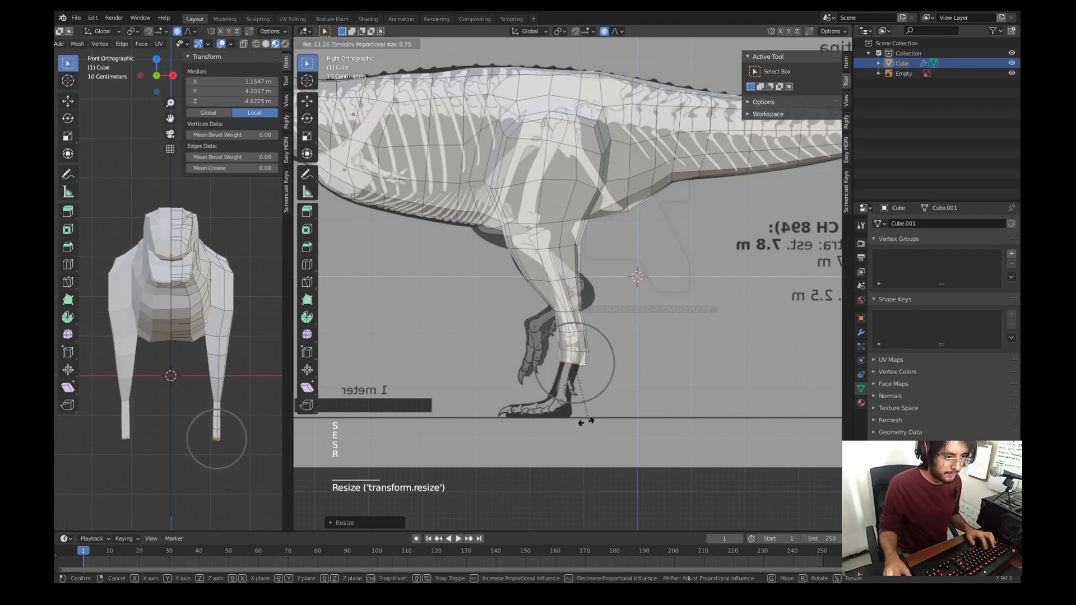
left_click(580, 423)
key("g")
left_click(579, 427)
key("s")
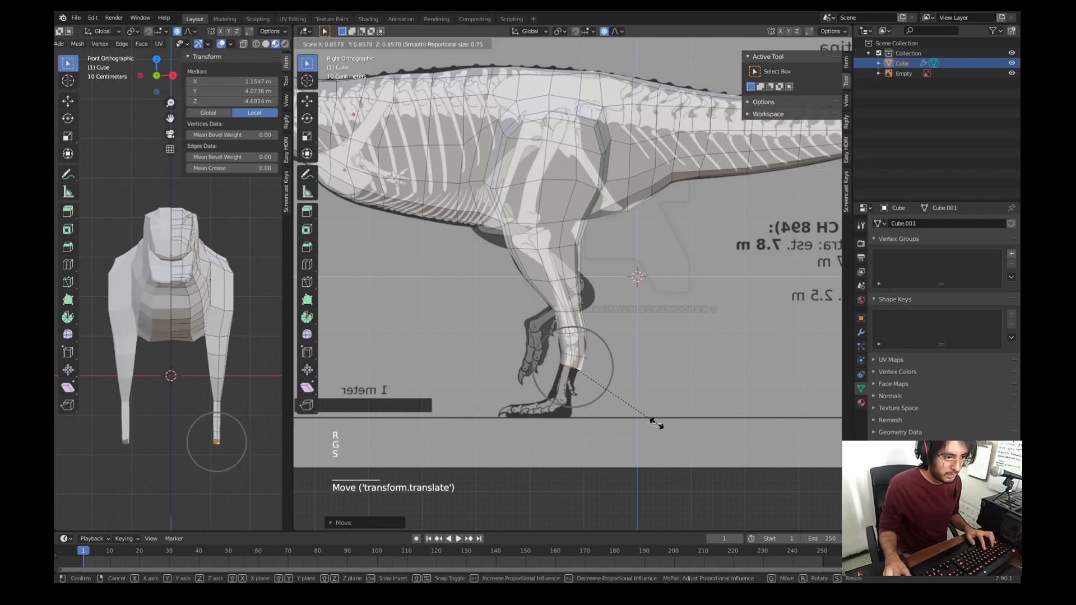
left_click(655, 424)
Step: Move and extrude the lower leg's end faces about 0.47 m down in total, angled forward toward the foot
key("g")
left_click(650, 437)
key("e")
left_click(644, 453)
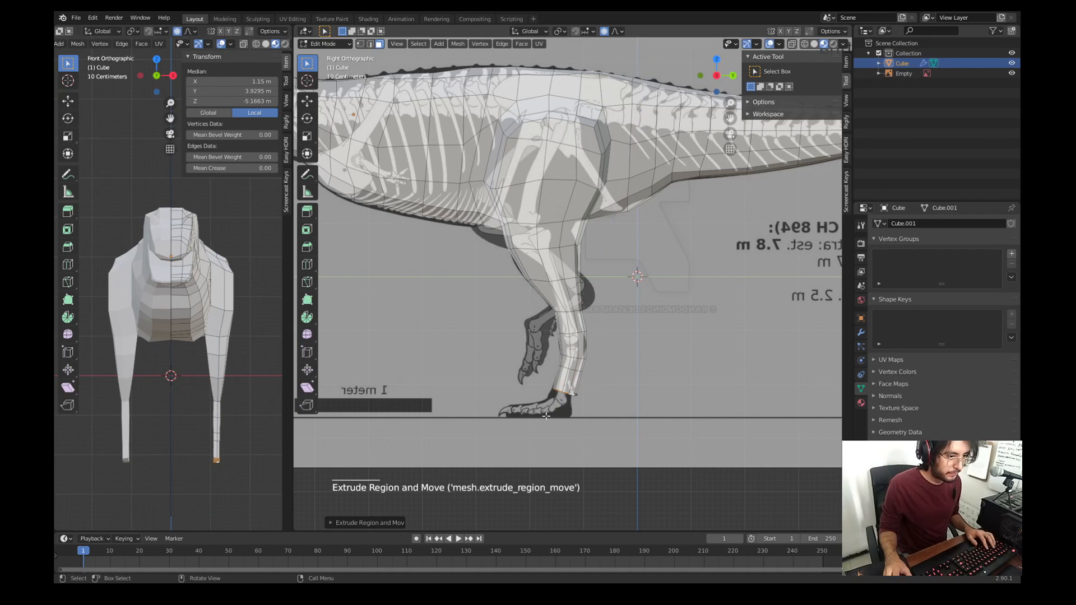
Step: Extrude the leg end another 0.27 m down, rotate it, and lower it about 0.14 m to the reference ground line
key("r")
left_click(556, 436)
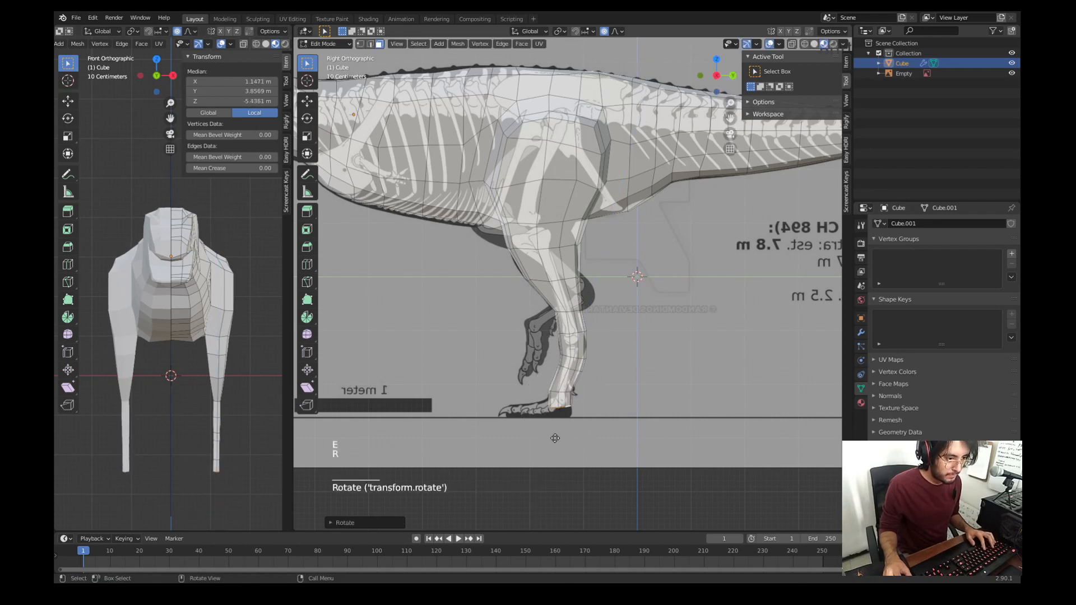
key("g")
scroll(555, 443, "up", 5)
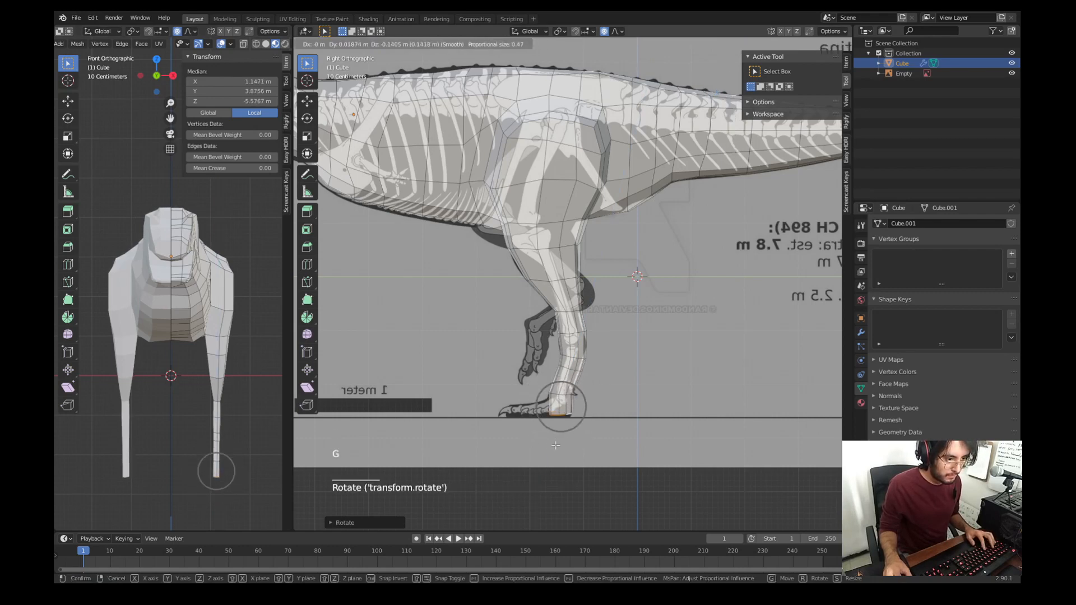
left_click(555, 445)
Step: Turn on X-ray display and inspect the extruded leg in perspective
left_click(770, 44)
middle_click_drag(675, 333, 635, 302, "shift")
middle_click_drag(636, 302, 722, 291)
left_click(769, 43)
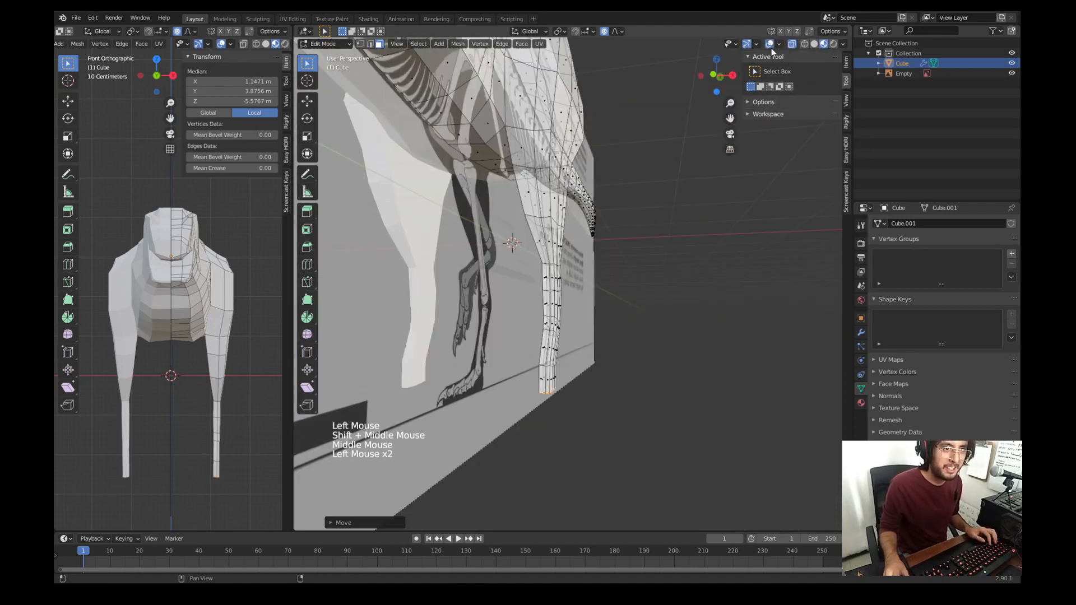
left_click(792, 44)
middle_click_drag(573, 298, 577, 330)
scroll(577, 297, "up", 2)
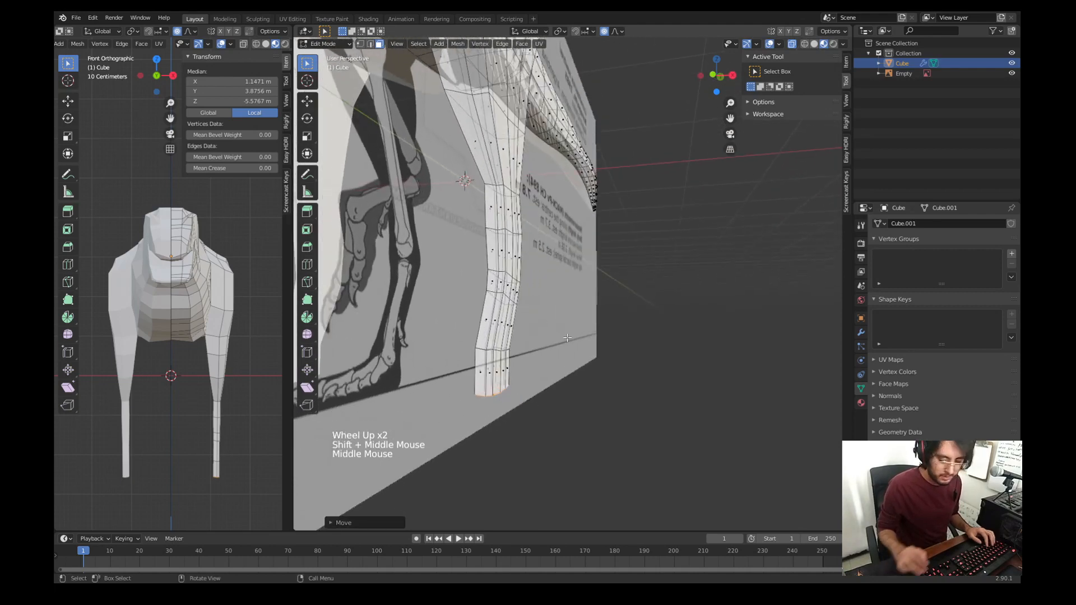
Step: Compare the new leg and body with the skeletal reference in the side and front views
key("KP_3")
middle_click_drag(493, 238, 564, 335, "shift")
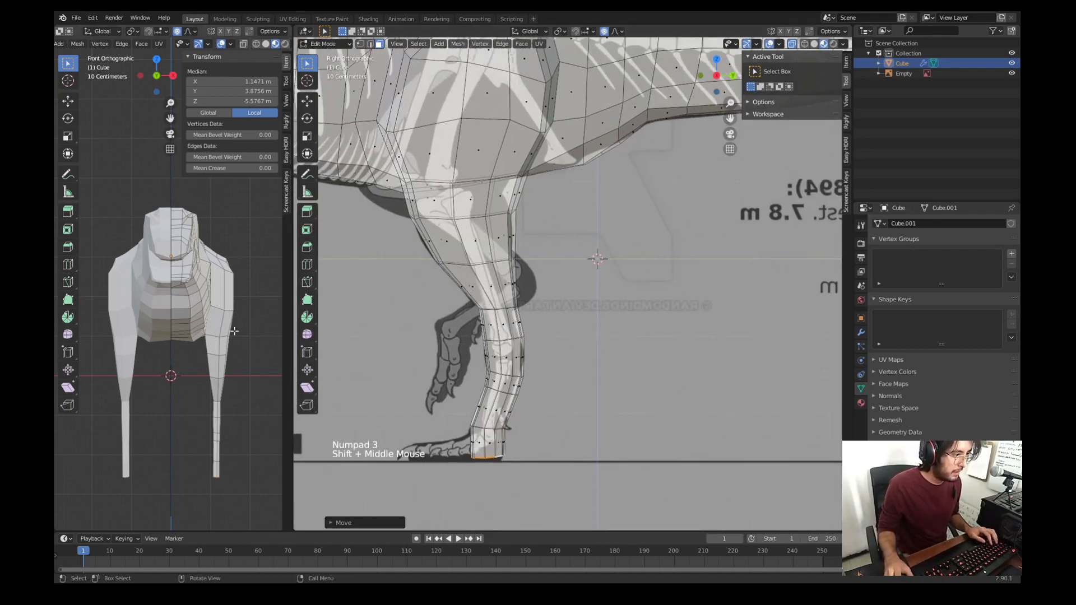
scroll(594, 263, "down", 2)
middle_click_drag(596, 265, 695, 313, "shift")
scroll(622, 260, "down", 3)
mouse_move(481, 311)
middle_mouse_down("shift")
mouse_move(541, 319)
mouse_move(494, 298)
middle_mouse_up("shift")
scroll(541, 318, "up", 2)
scroll(525, 314, "up", 1)
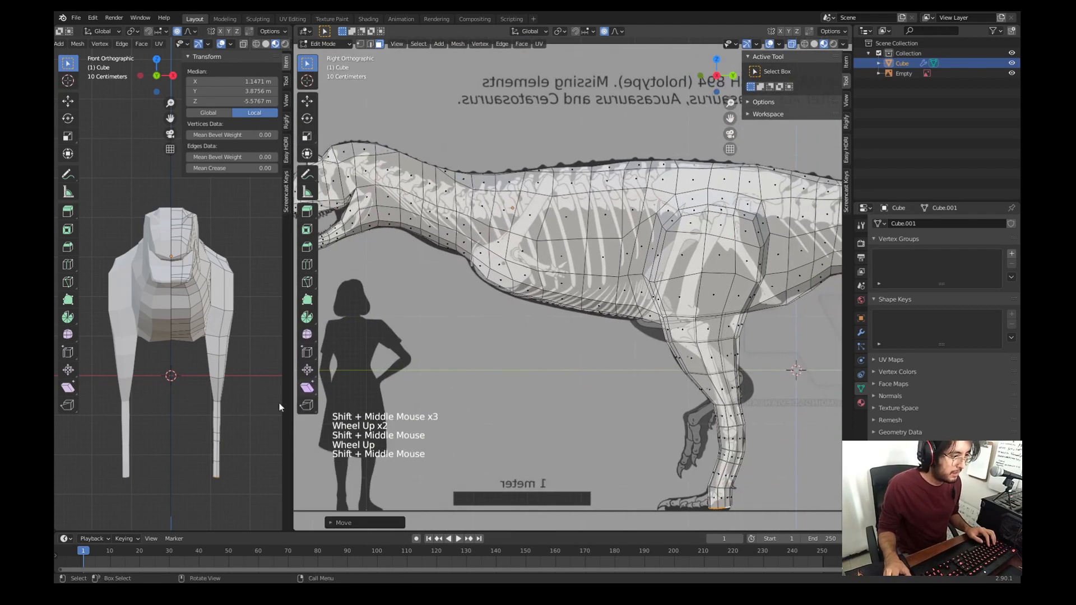
middle_click_drag(222, 410, 208, 348, "shift")
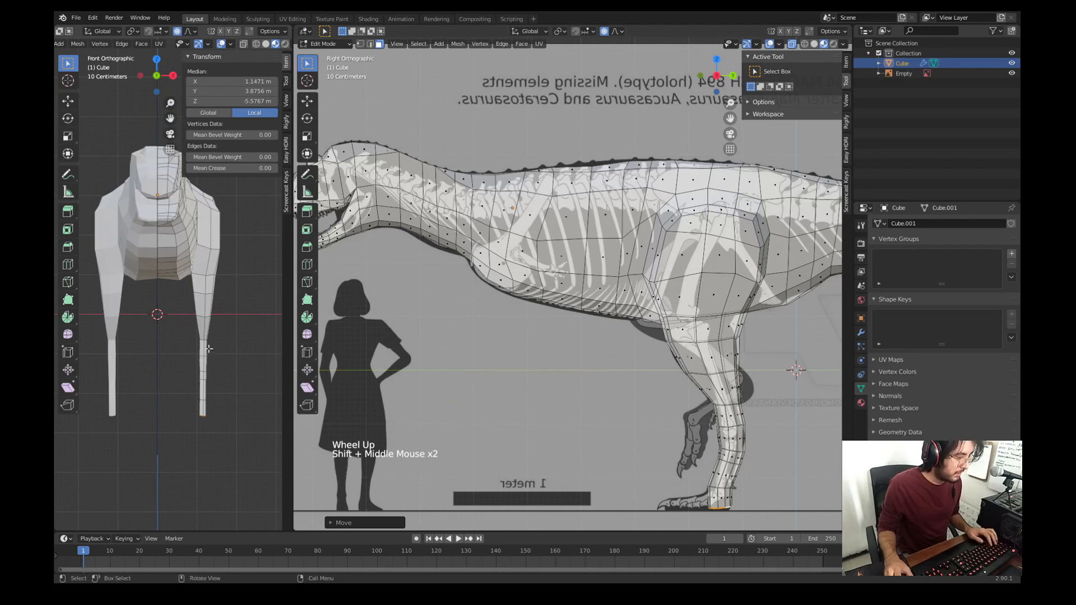
Step: Switch the body mesh to Sculpt Mode and choose the Draw brush
key("ctrl+Tab")
left_click(162, 305)
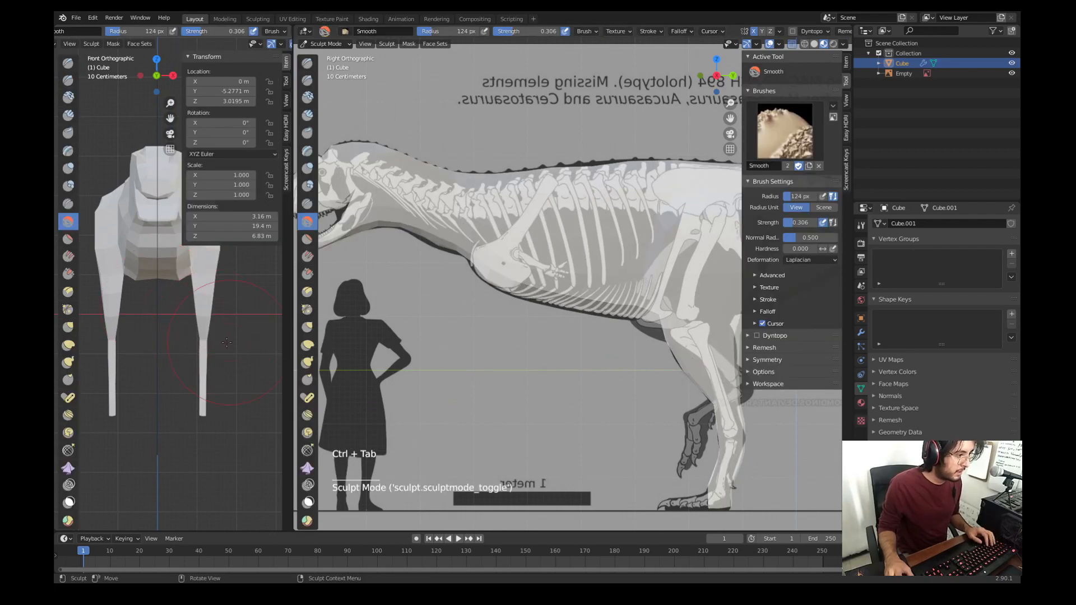
middle_click_drag(226, 342, 207, 331)
key("x")
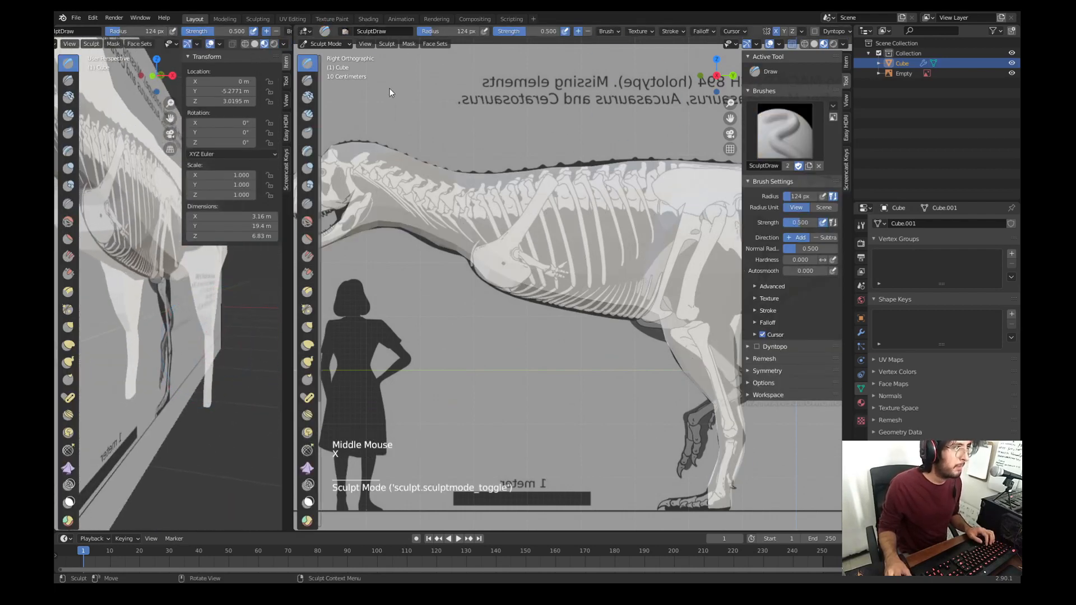
Step: Hide the overlays and try sculpting the inner side of the legs with the Draw brush at a 43 px radius
left_click(770, 43)
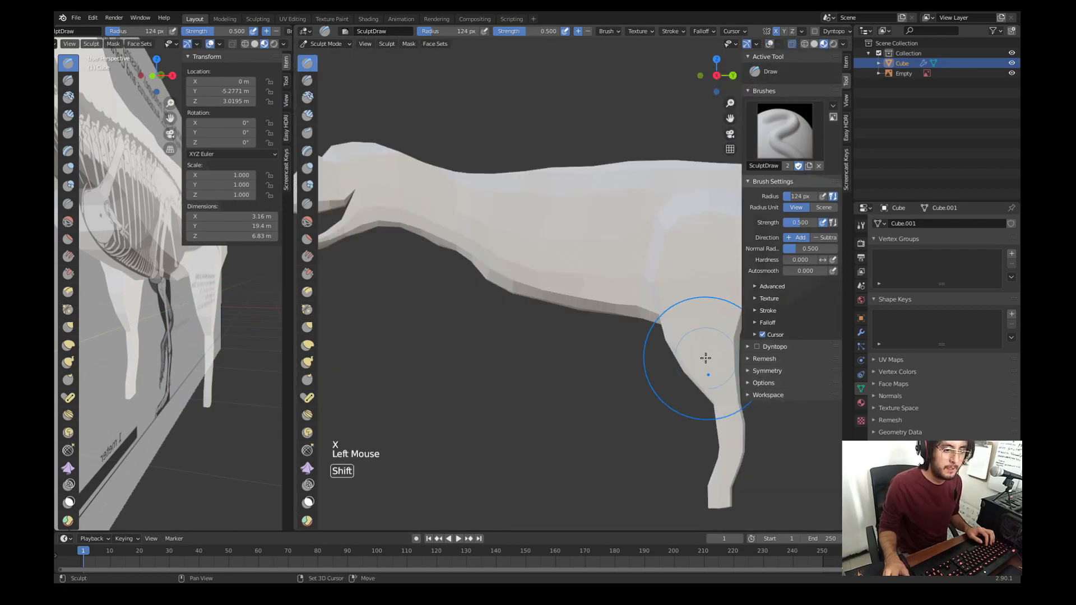
middle_click_drag(704, 355, 695, 336, "shift")
middle_click_drag(695, 336, 684, 316)
key("f")
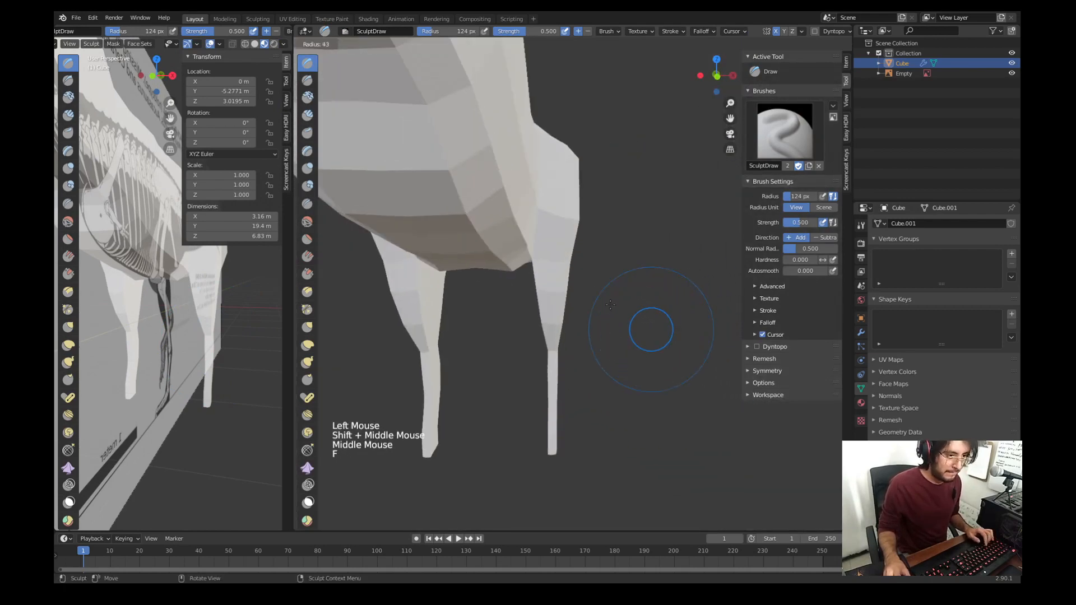
left_click(673, 329)
key("x")
middle_click_drag(583, 350, 537, 370)
middle_click_drag(508, 356, 547, 269)
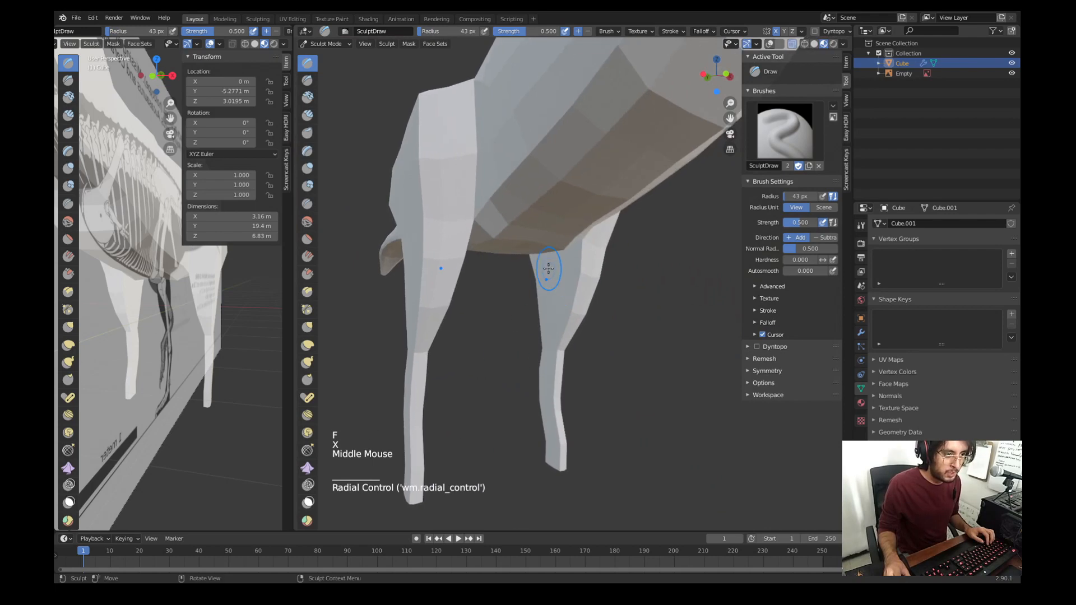
left_click_drag(548, 269, 554, 324)
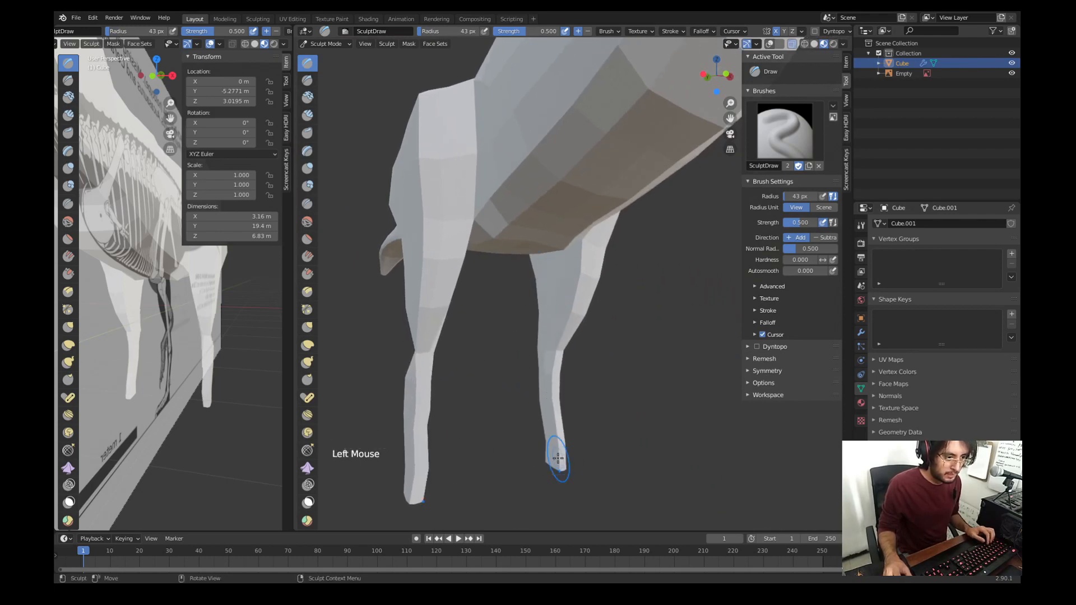
key("KP_3")
mouse_move(558, 288)
left_mouse_down()
mouse_move(552, 364)
mouse_move(566, 331)
left_mouse_up()
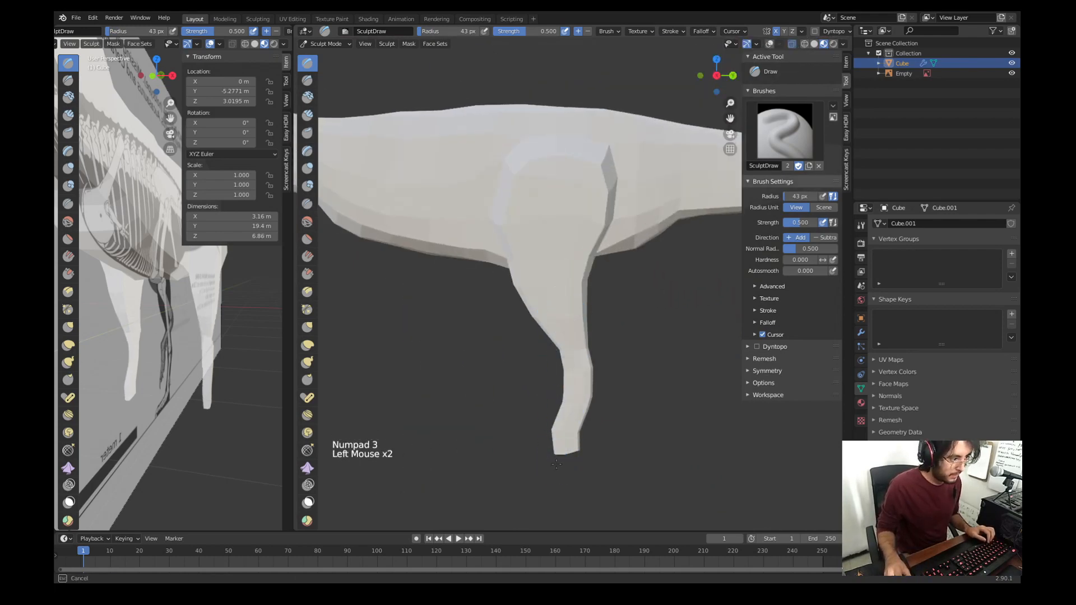
Step: Undo the leg sculpt strokes and return the body mesh to Edit Mode
key("ctrl+z")
key("ctrl+z")
key("ctrl+z")
key("ctrl+z")
key("ctrl+z")
key("ctrl+z")
middle_click_drag(540, 456, 654, 442)
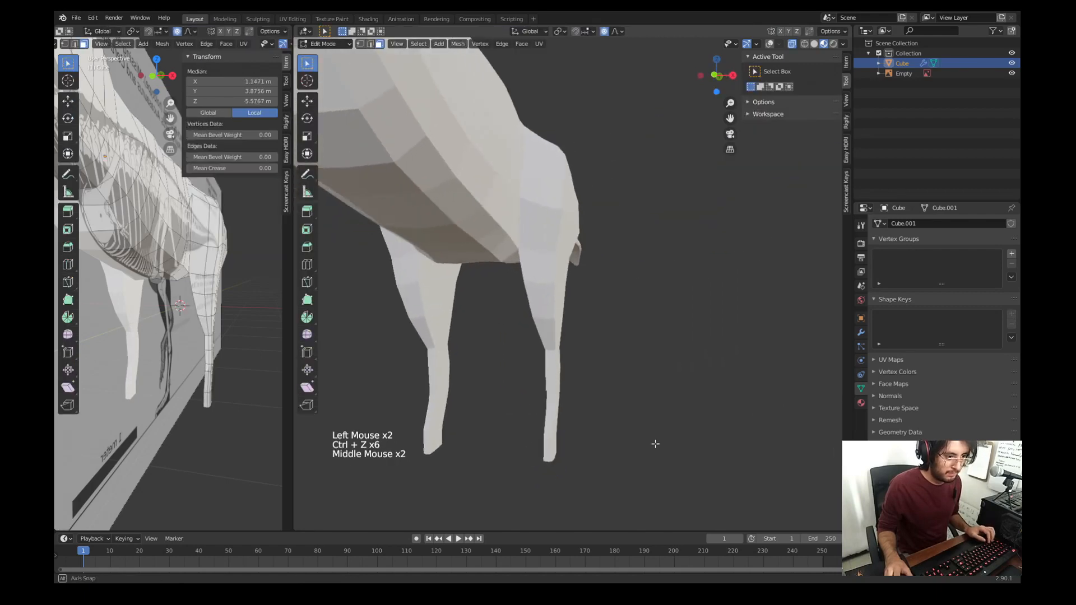
key("ctrl+Tab")
key("Escape")
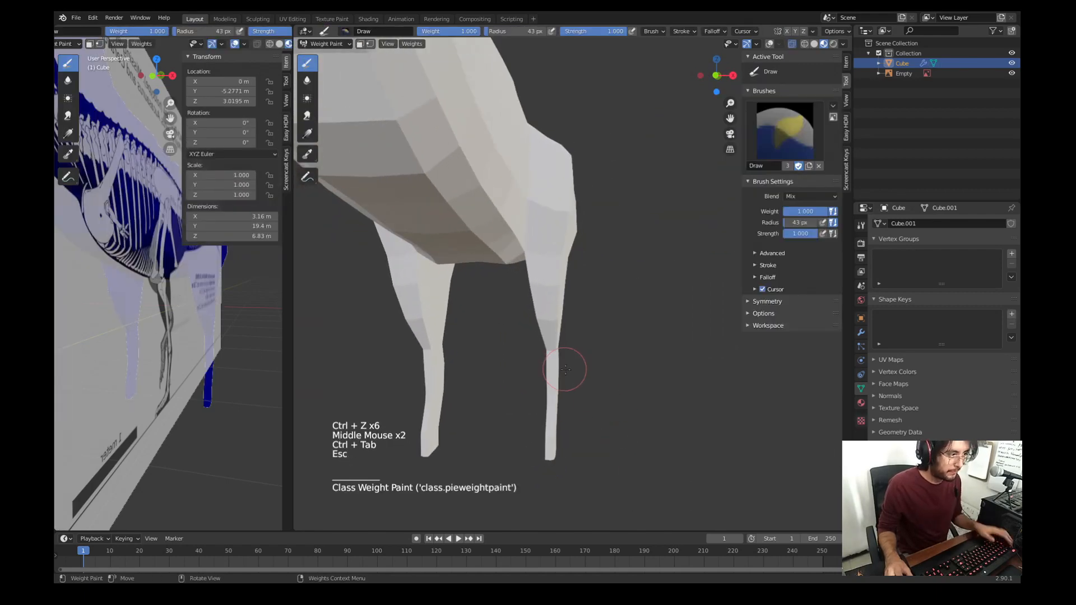
key("ctrl+Tab")
left_click(560, 314)
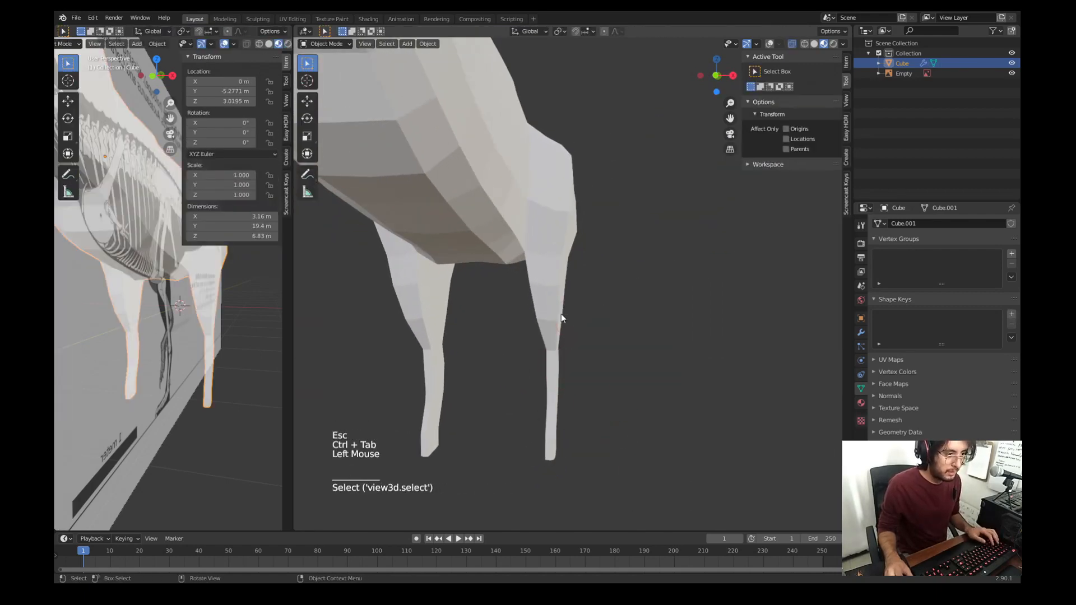
key("Tab")
Step: Show the overlays again, turn off X-ray display, and hide the skeletal reference Empty
middle_click_drag(561, 314, 661, 241)
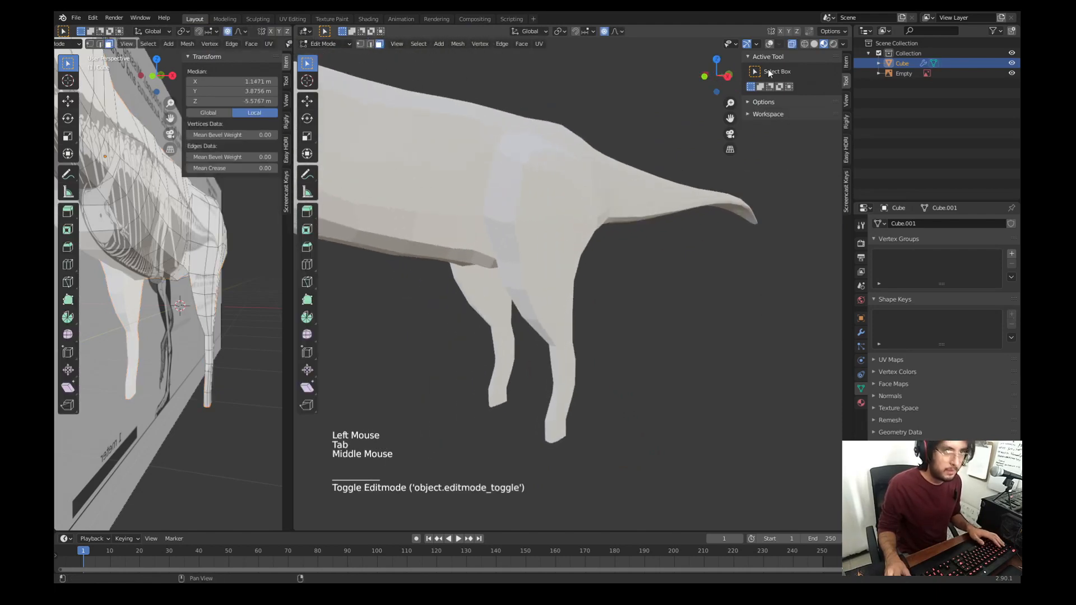
left_click(769, 44)
middle_click_drag(687, 196, 650, 208)
left_click(791, 44)
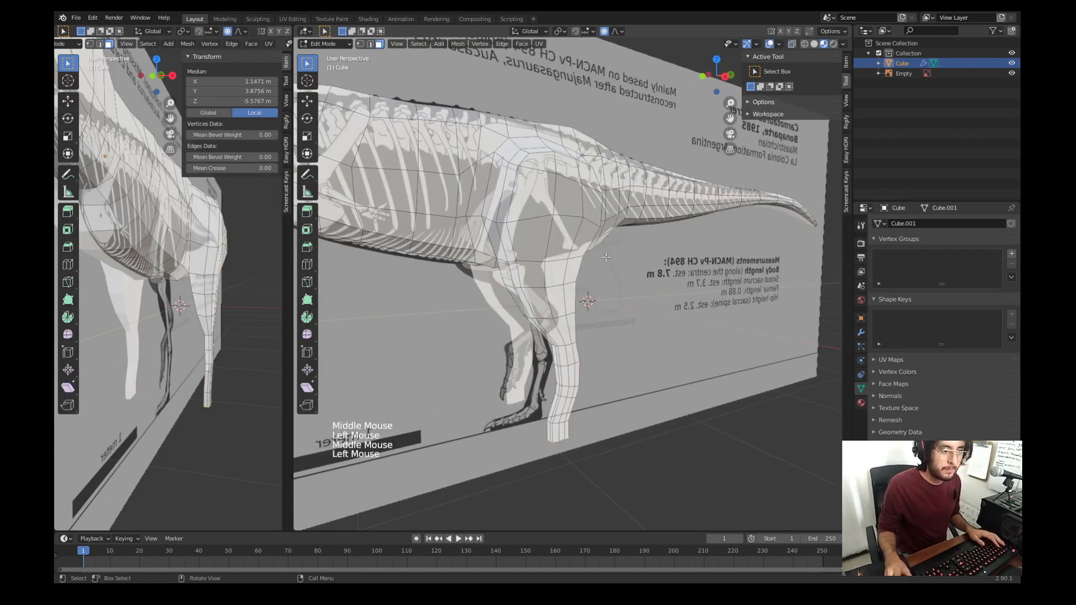
middle_click_drag(602, 238, 633, 252)
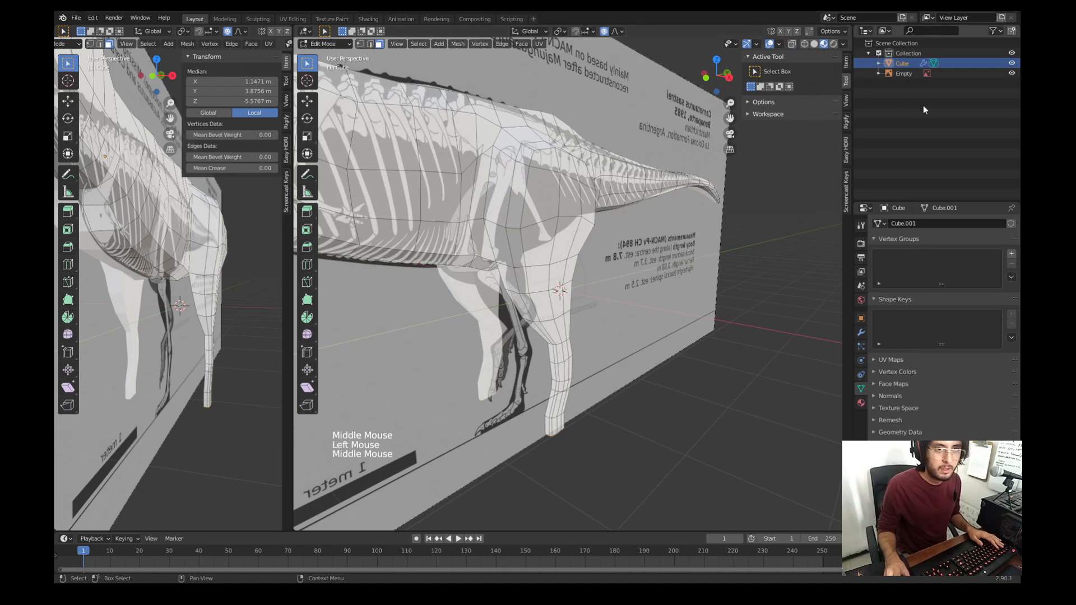
left_click(1011, 73)
Step: Select the vertical strip of faces along the leg's inner side and move it about 0.27 m inward along X with proportional editing
middle_click_drag(563, 279, 652, 354)
left_click(563, 303)
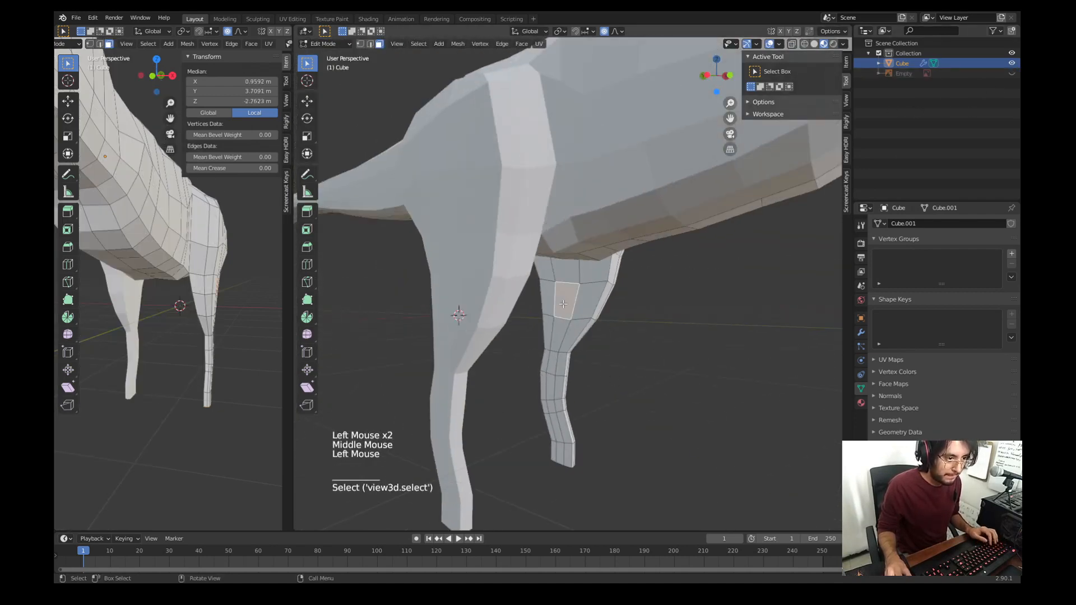
left_click(555, 334, "shift")
left_click(552, 362, "shift")
left_click(553, 398, "shift")
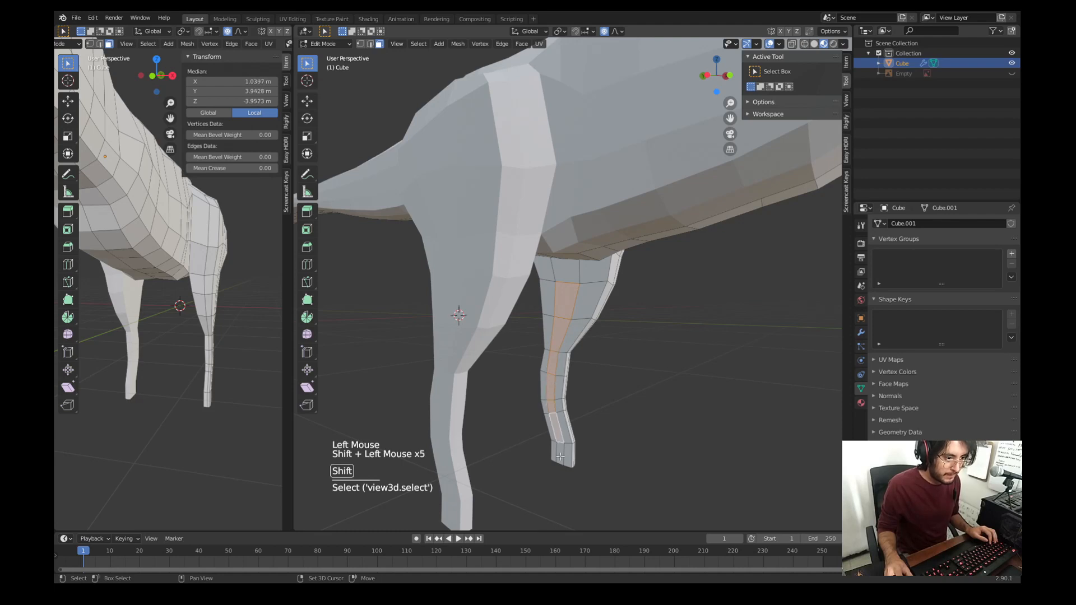
key("g")
key("x")
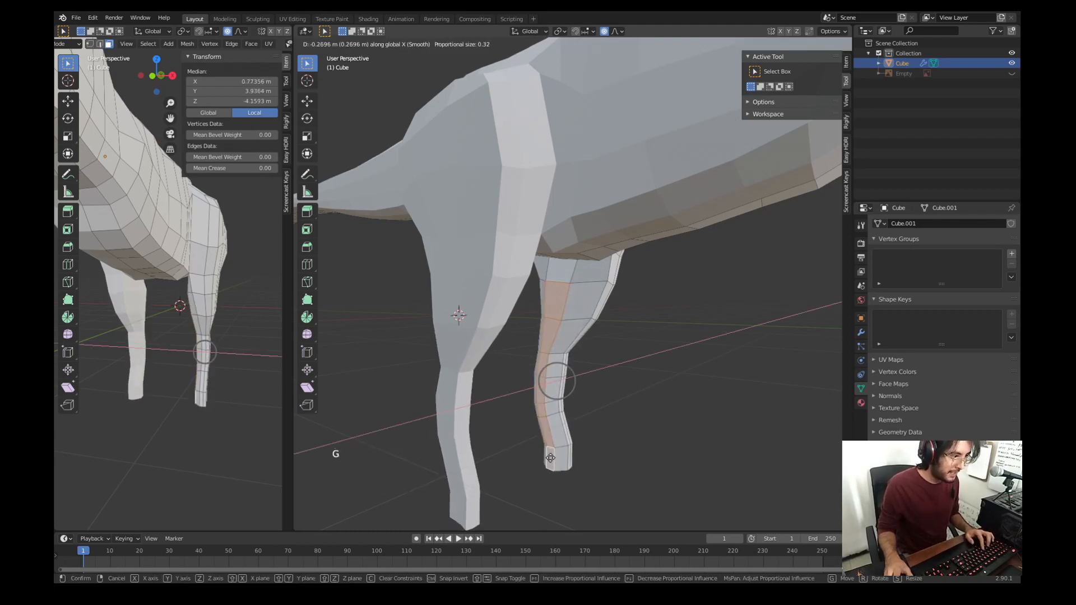
left_click(550, 458)
Step: Move the inner upper-thigh edge about 0.38 m inward in front view, using a proportional editing size of 0.83
middle_click_drag(550, 458, 629, 263)
key("2")
left_click(550, 246)
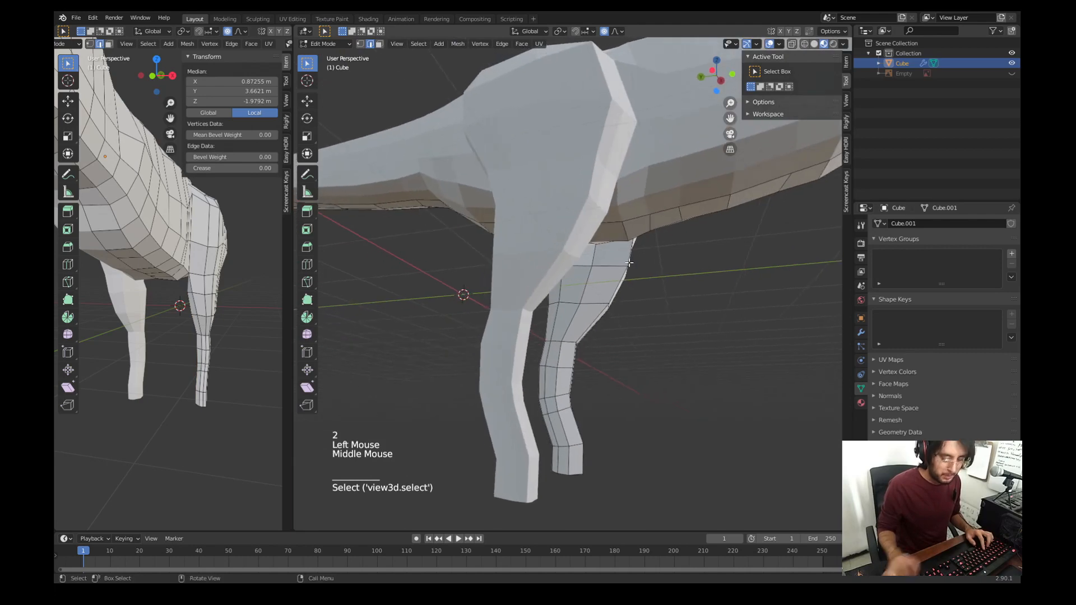
key("KP_1")
key("g")
scroll(616, 262, "down", 8)
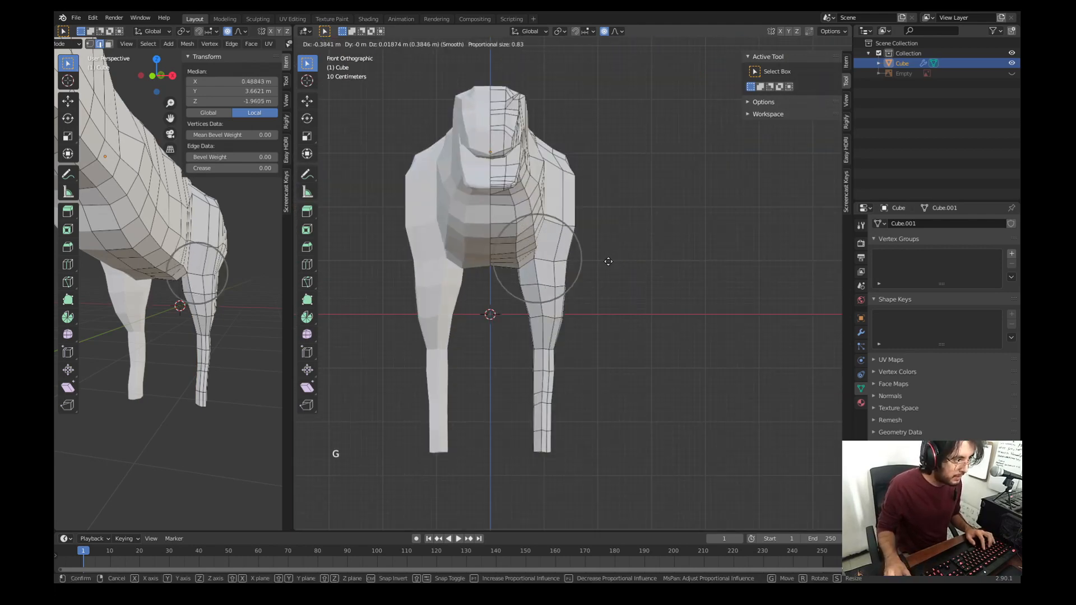
left_click(609, 262)
Step: Move the outer thigh edge outward along X to a median X of about 1.54 m with proportional editing
mouse_move(119, 325)
middle_mouse_down()
mouse_move(173, 236)
mouse_move(144, 238)
mouse_move(101, 331)
middle_mouse_up()
left_click(574, 297)
key("g")
key("x")
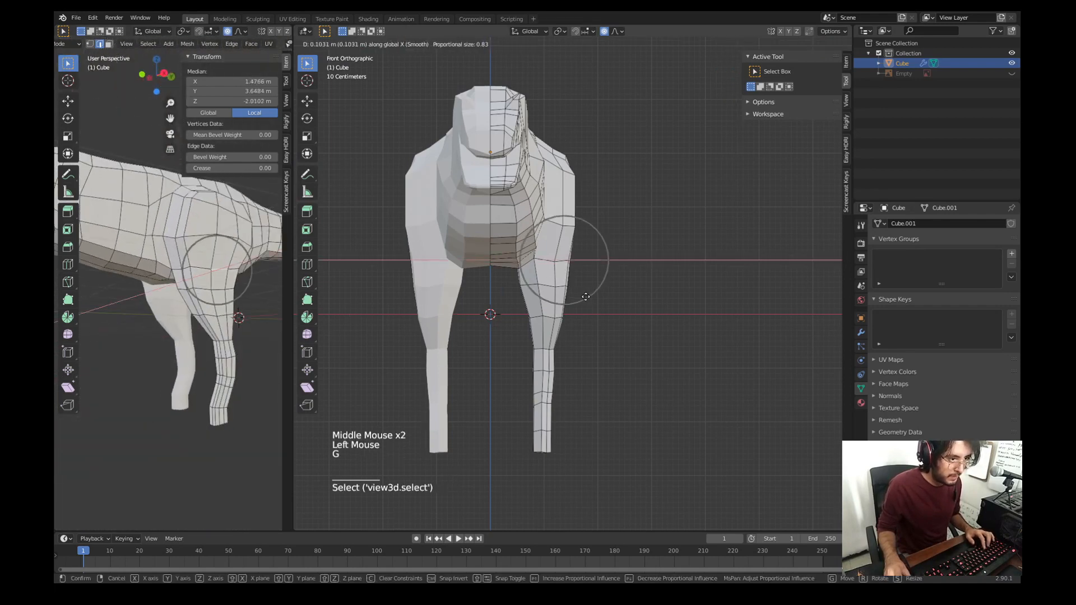
left_click(586, 296)
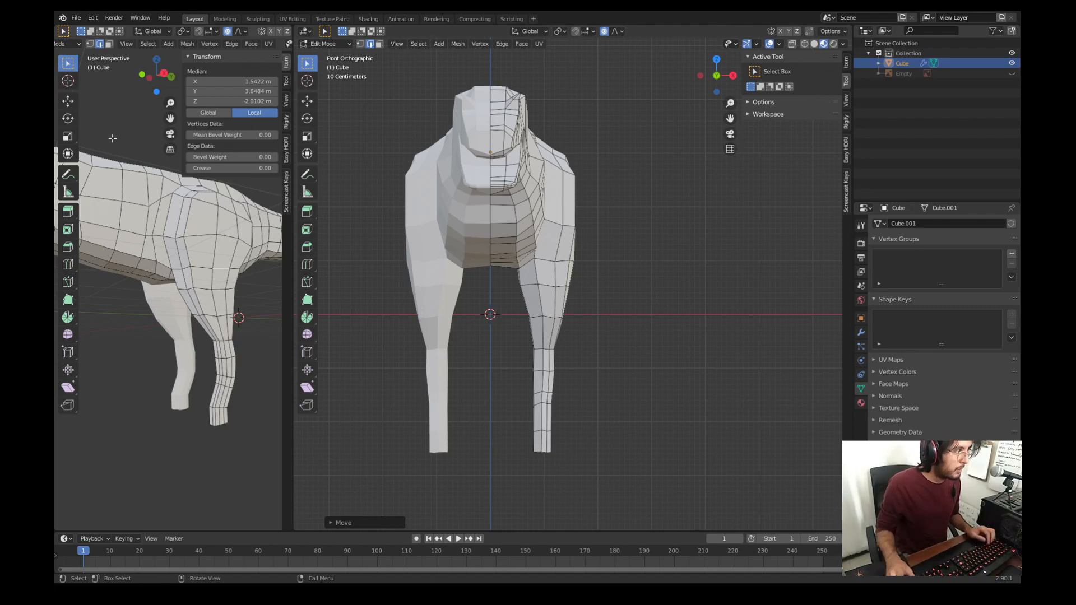
Step: Split the small side viewport horizontally and change its upper half to an Image Editor
left_click_drag(290, 25, 264, 264)
scroll(66, 45, "up", 6)
scroll(66, 45, "up", 1)
left_click(66, 45)
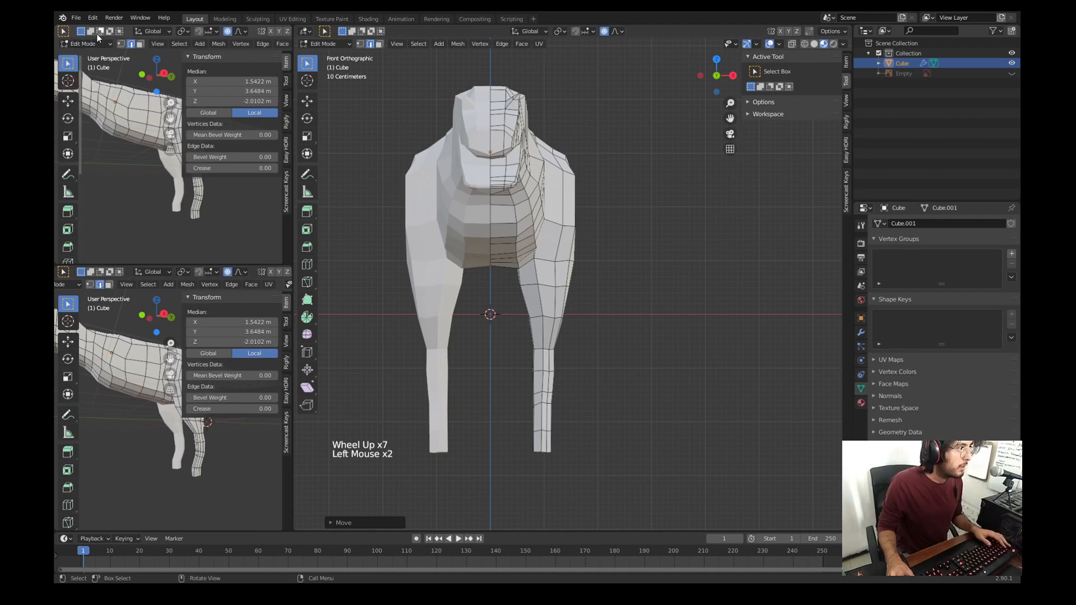
scroll(96, 33, "up", 12)
left_click(67, 30)
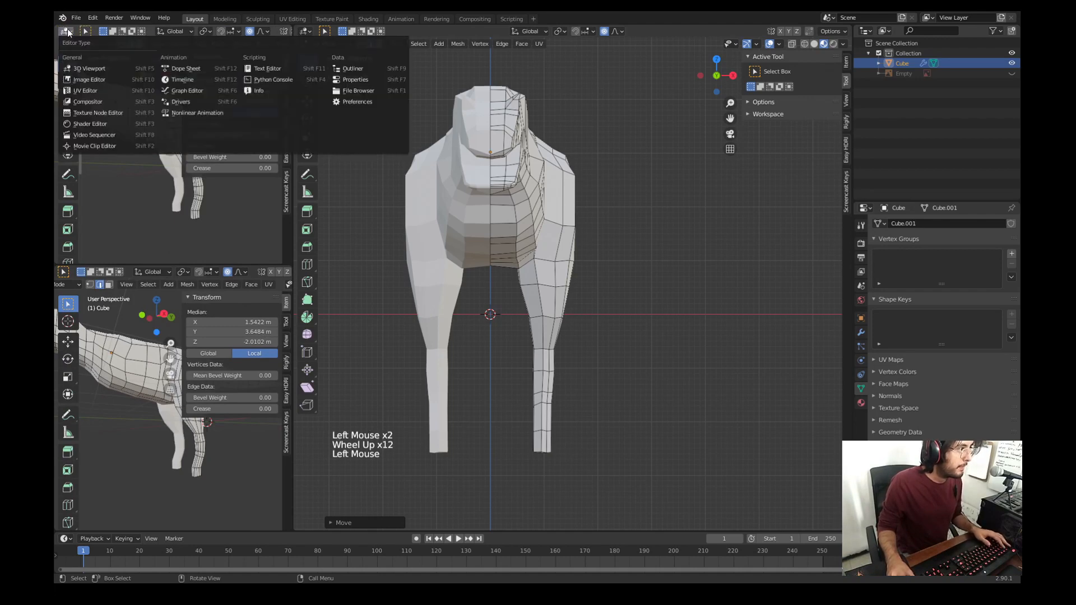
left_click(85, 79)
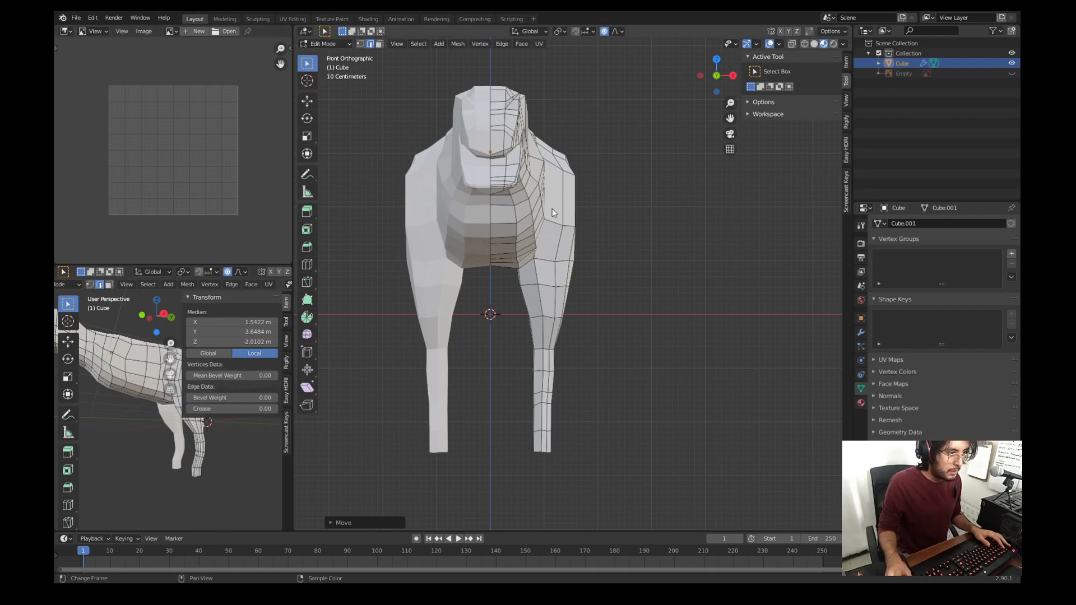
Step: View the Carnotaurus painting in the Image Editor, and replace it with the Jurassic World Carnotaurus reference image
scroll(199, 195, "down", 5)
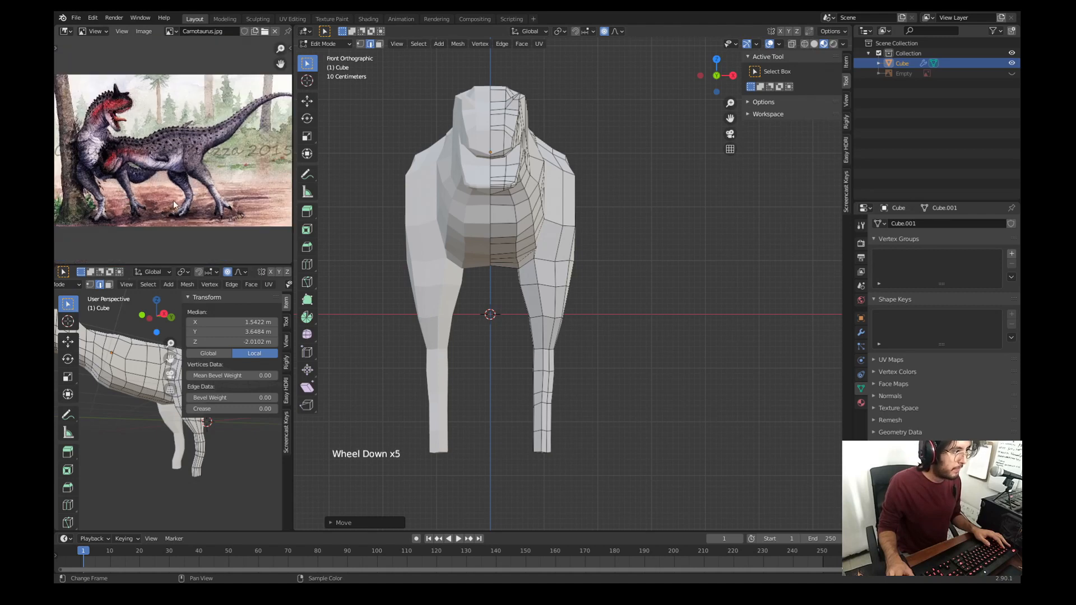
scroll(173, 200, "up", 1)
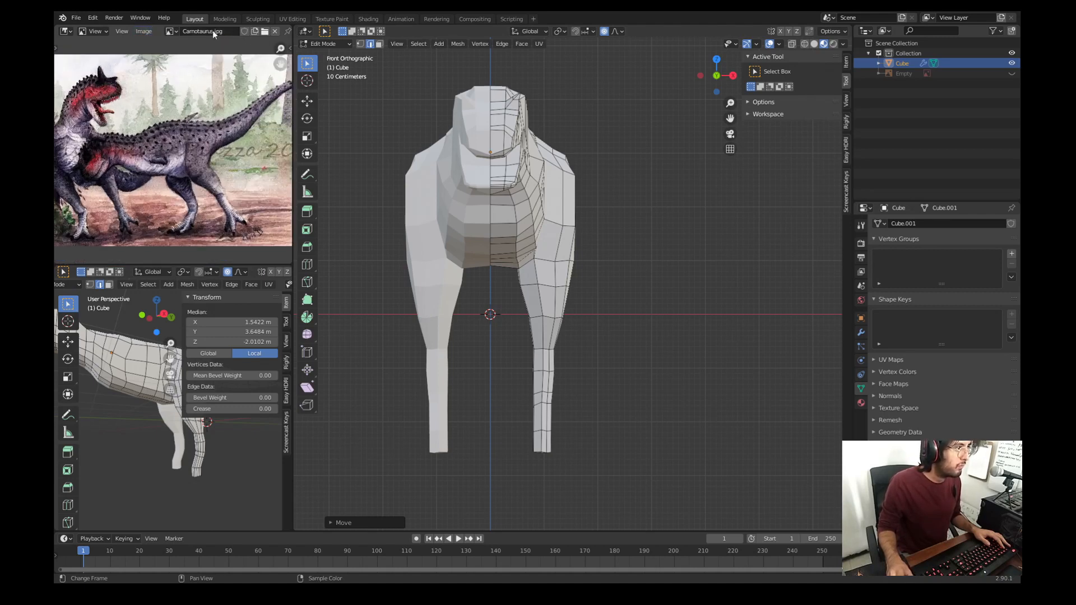
left_click(275, 32)
left_click(194, 32)
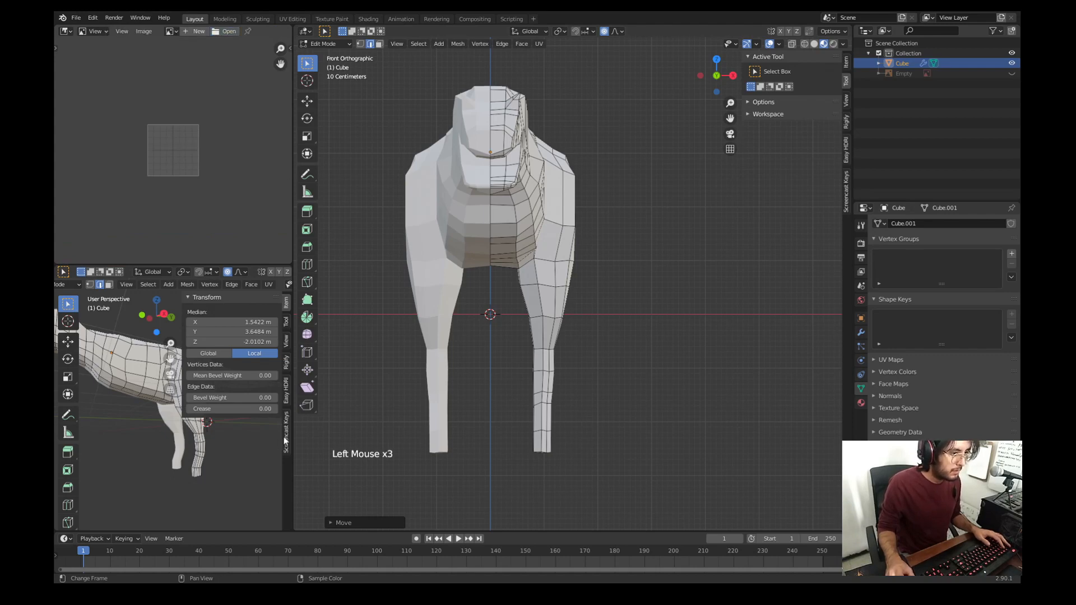
left_click_drag(526, 203, 164, 189)
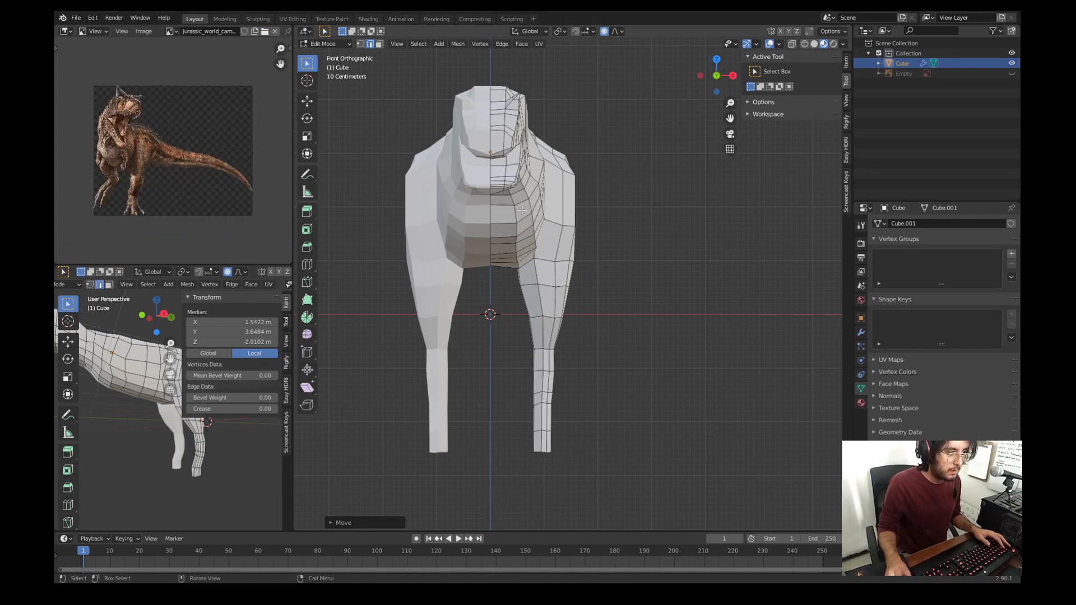
Step: Move the inner side face of the lower leg about 0.03 m inward along X with proportional editing, following the reference photo
scroll(164, 190, "up", 4)
middle_click_drag(163, 189, 192, 163)
scroll(193, 163, "down", 1)
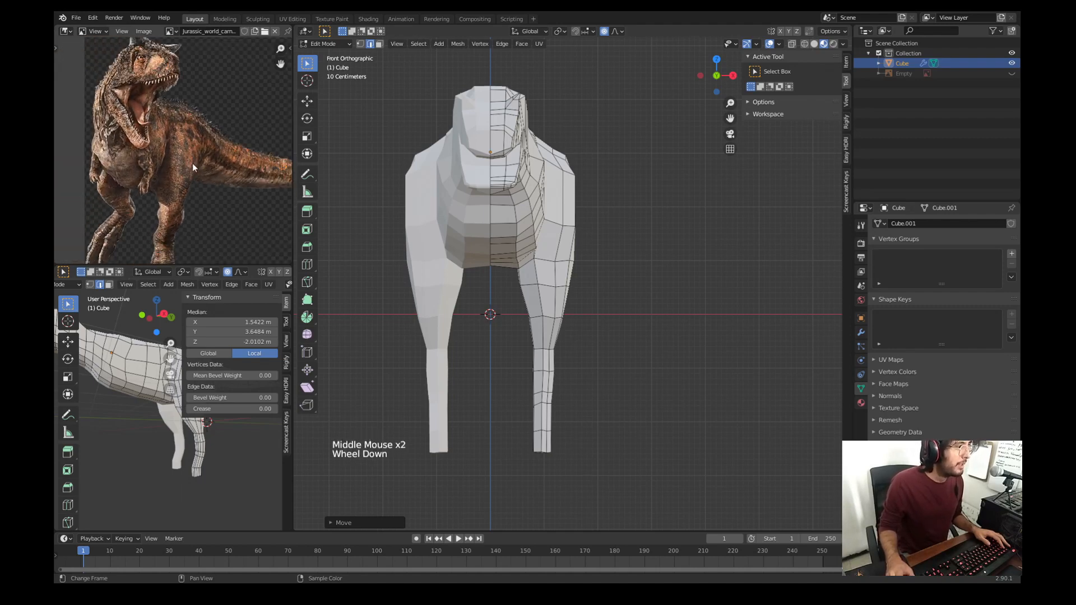
scroll(193, 163, "down", 2)
middle_click_drag(193, 163, 169, 163)
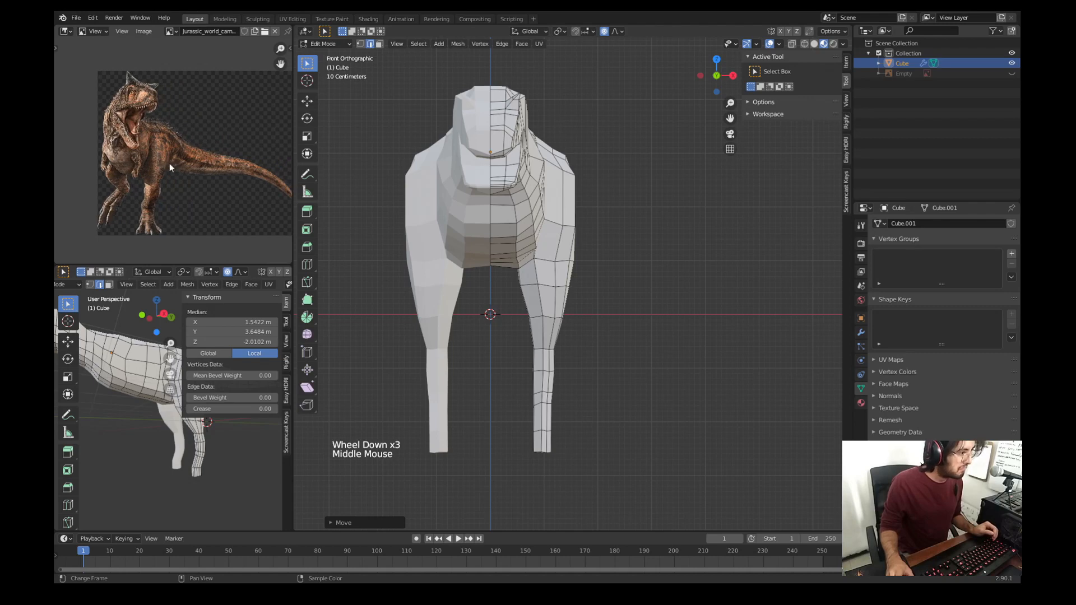
middle_click_drag(509, 391, 573, 401)
left_click(538, 386)
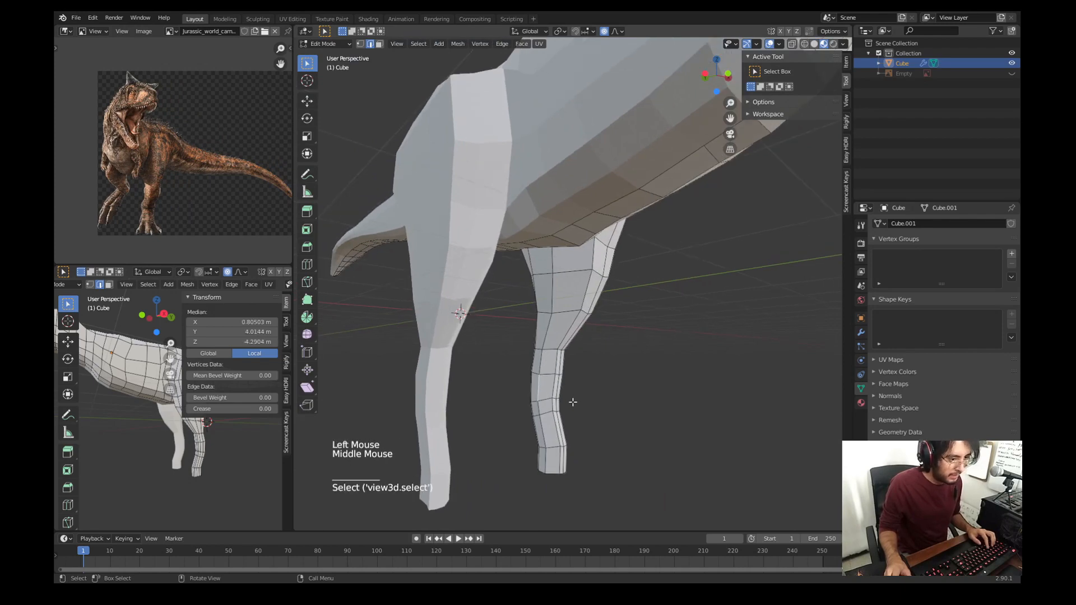
key("3")
left_click(558, 399)
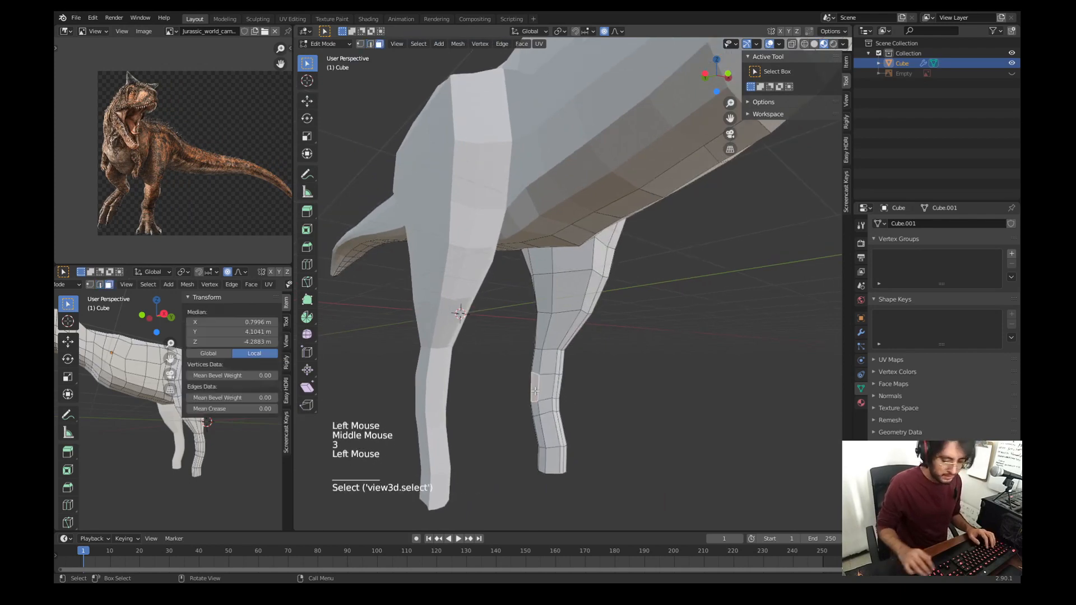
key("KP_1")
key("g")
key("x")
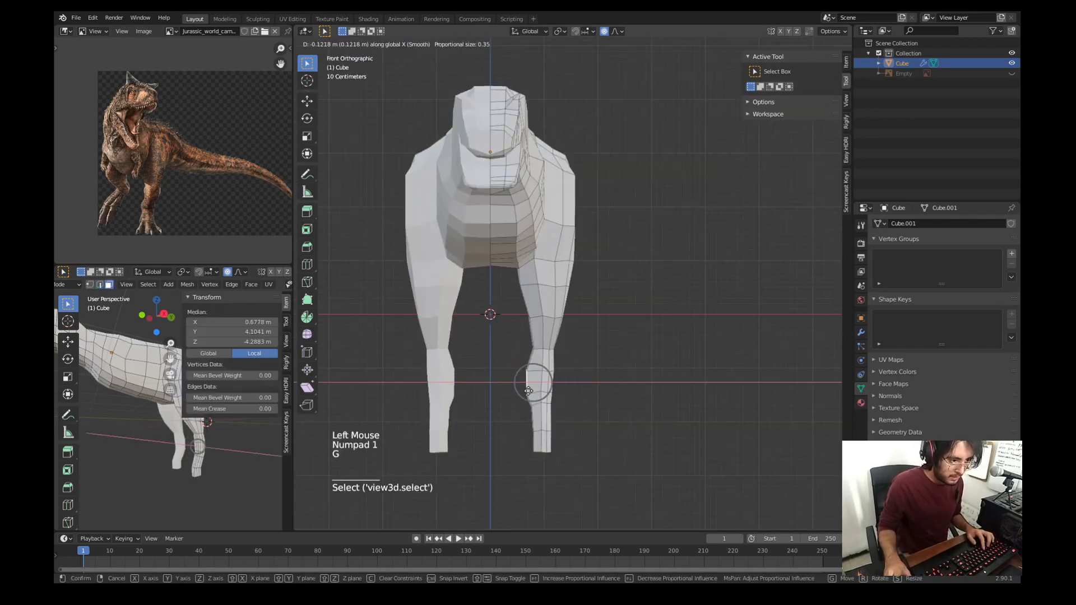
left_click(533, 391)
Step: Move the outer side face of the lower leg about 0.11 m outward along X with proportional editing
middle_click_drag(583, 387, 554, 395)
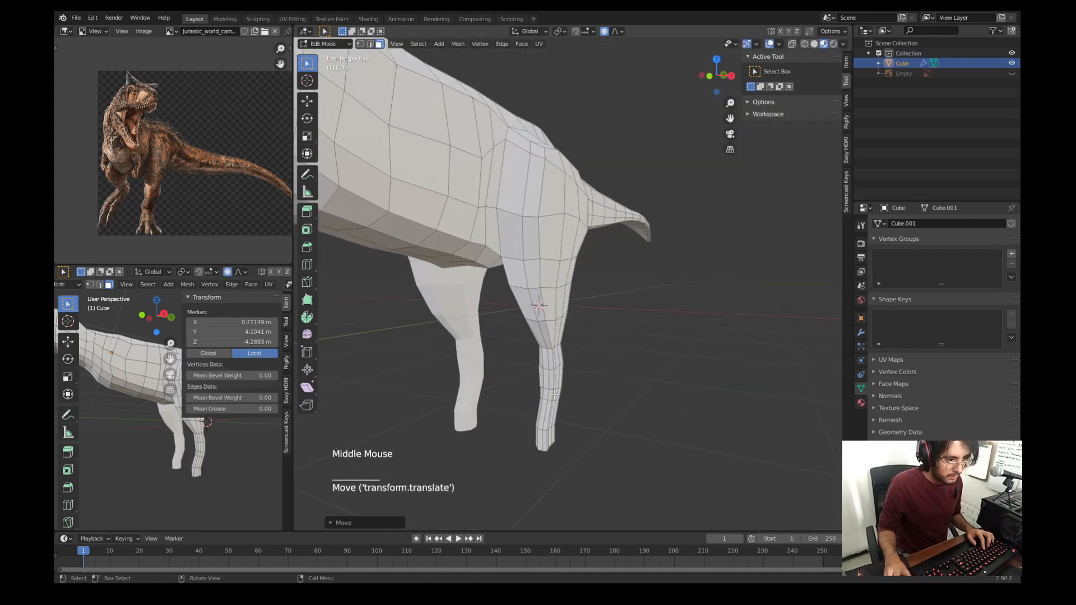
left_click(556, 381)
key("KP_1")
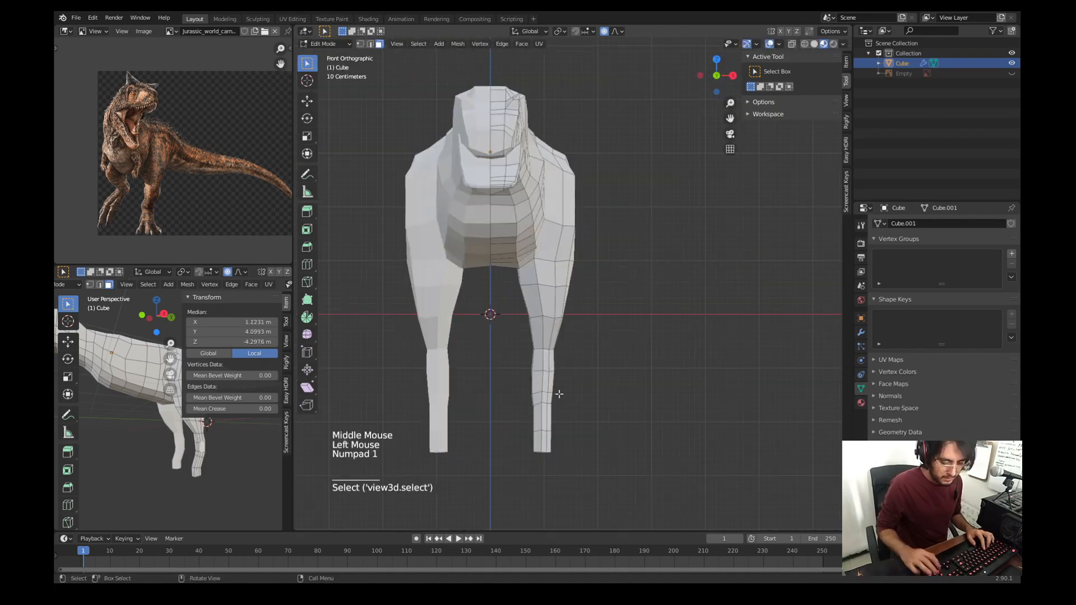
key("g")
key("x")
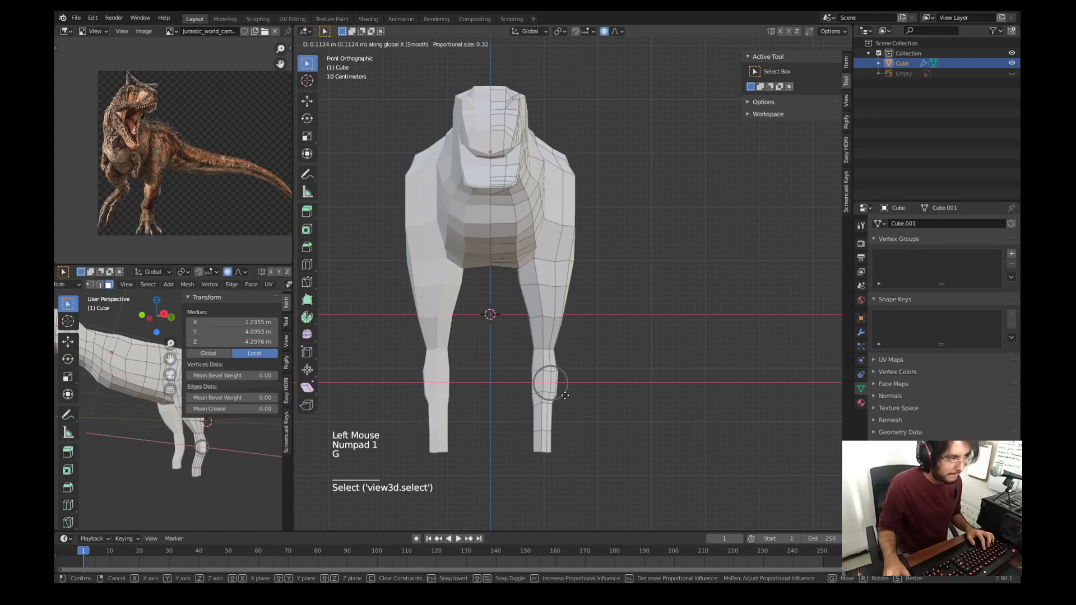
left_click(565, 396)
Step: Move the outer side faces at the foot end of the leg about 0.19 m outward along X
mouse_move(571, 432)
middle_mouse_down()
mouse_move(561, 428)
mouse_move(566, 437)
middle_mouse_up()
scroll(579, 473, "up", 4)
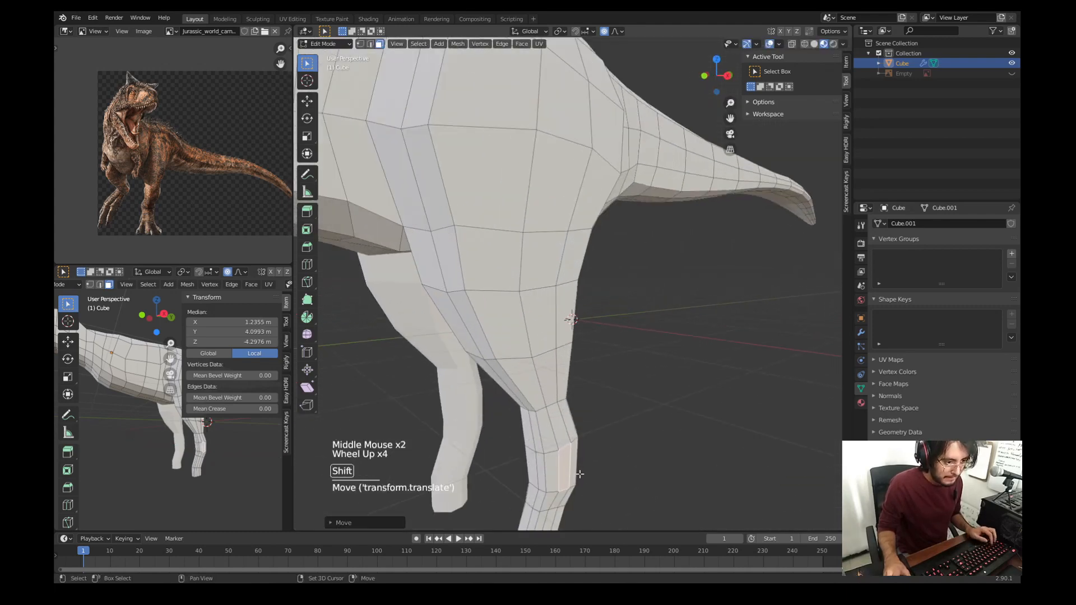
middle_click_drag(579, 474, 556, 326, "shift")
left_click(496, 367)
left_click(517, 363, "shift")
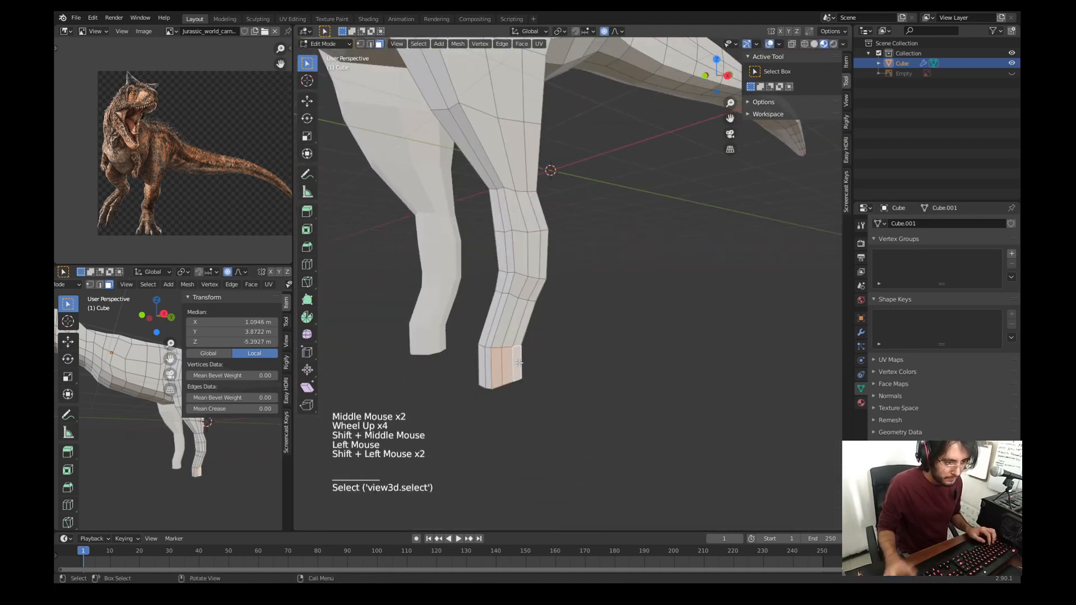
key("KP_1")
key("g")
key("x")
scroll(532, 370, "down", 2)
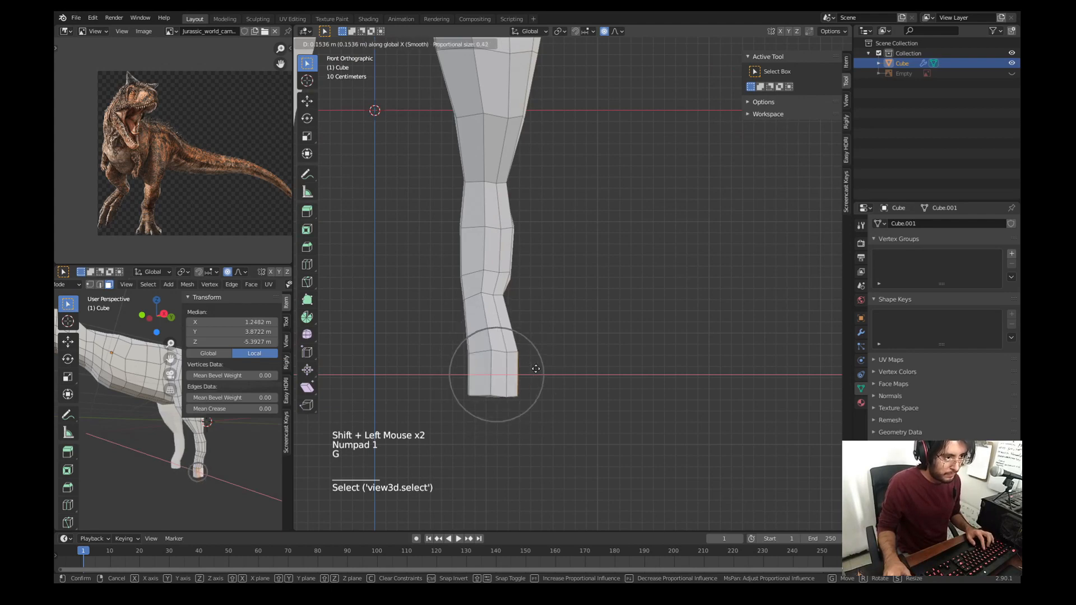
left_click(540, 369)
Step: Move the inner side faces at the foot end of the leg about 0.17 m inward along X
middle_click_drag(540, 370, 585, 396)
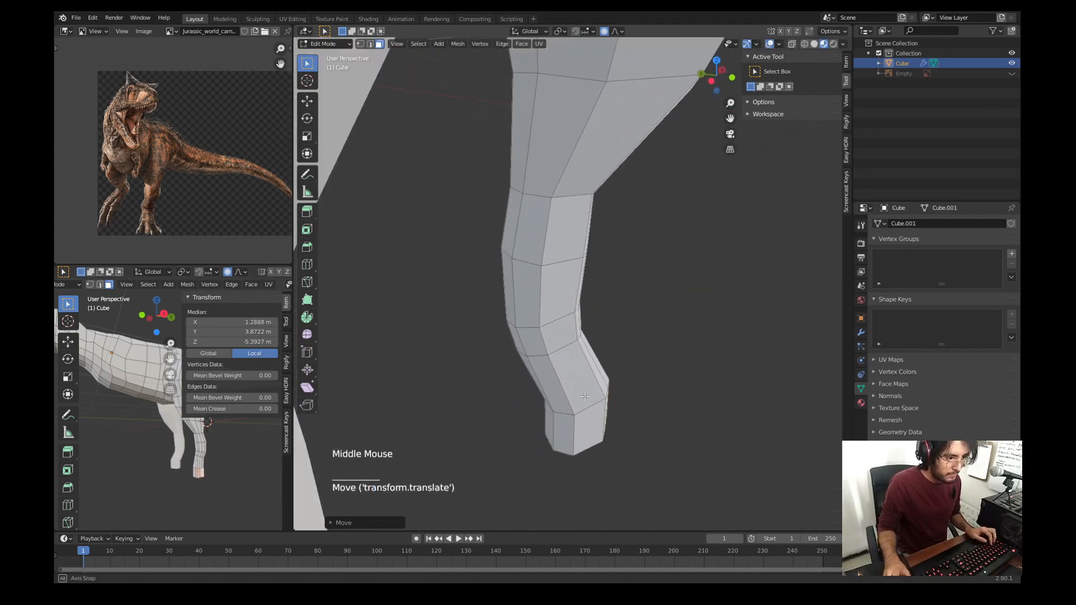
left_click(561, 430)
middle_click_drag(562, 431, 667, 391)
left_click(666, 391)
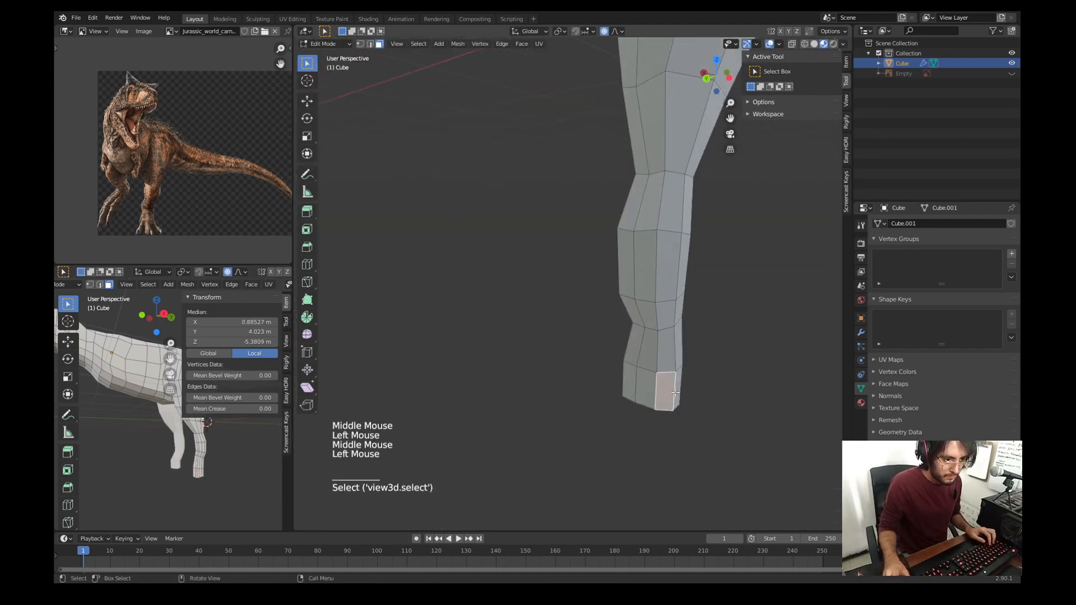
left_click(644, 390, "shift")
key("KP_1")
key("g")
key("x")
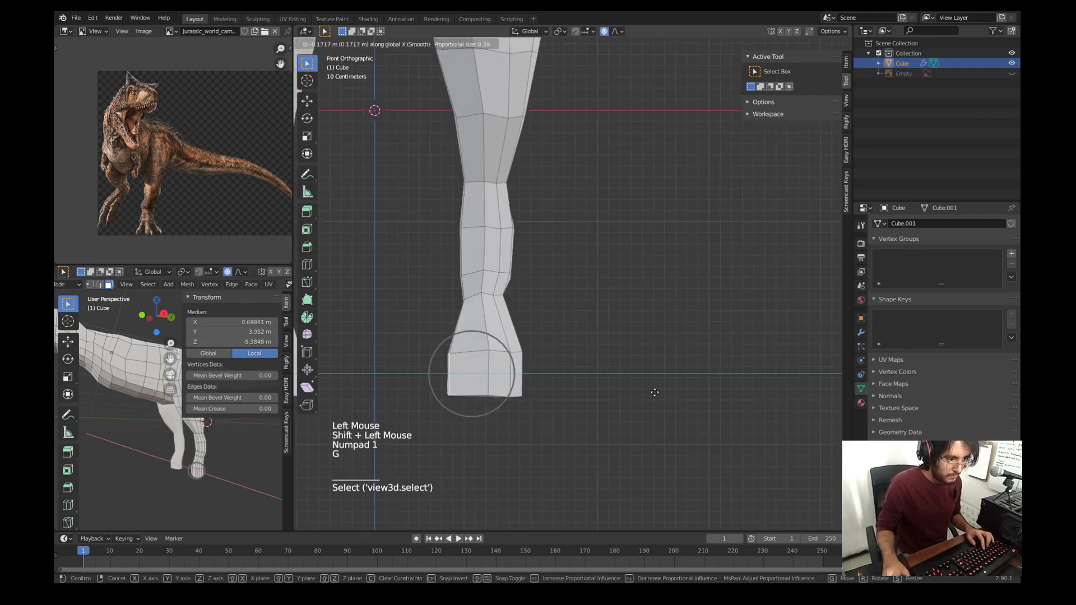
left_click(654, 393)
Step: Shift the front middle face at the foot end about 0.12 m inward along X, using a smaller proportional editing radius
left_click(492, 377)
key("g")
key("x")
scroll(488, 375, "up", 6)
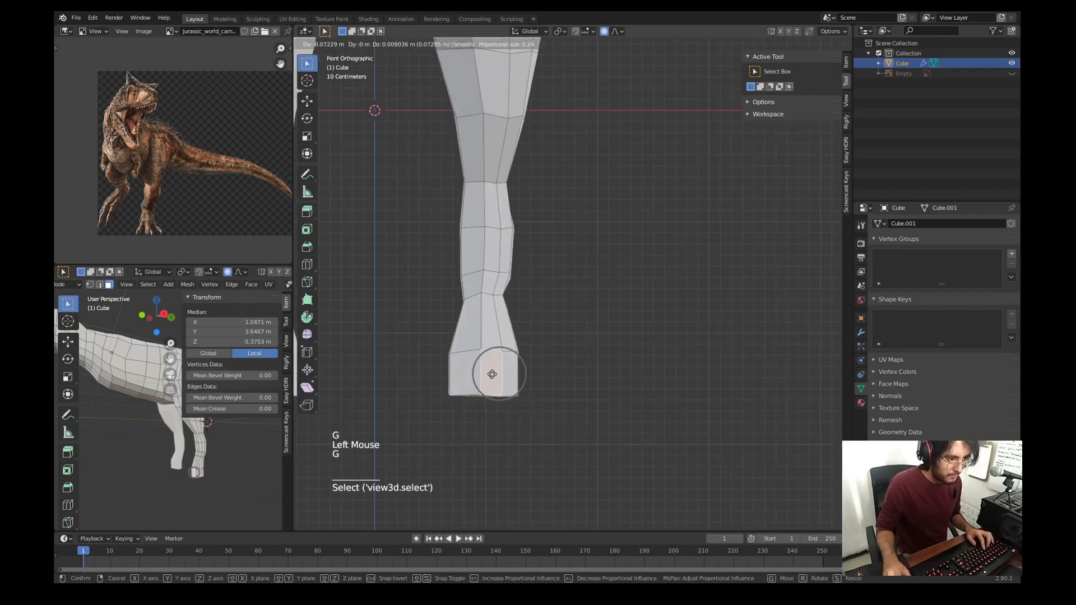
left_click(493, 374)
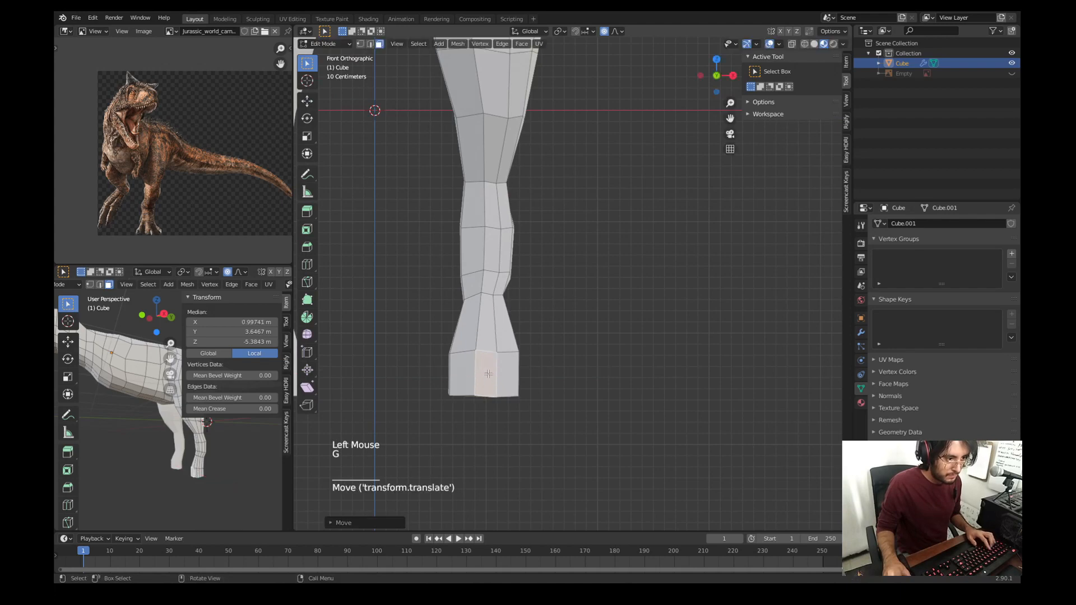
Step: Show the skeleton reference image behind the leg in the right orthographic view and turn on X-ray shading
scroll(549, 327, "down", 2)
middle_click_drag(549, 326, 449, 196)
scroll(576, 157, "down", 7)
scroll(427, 357, "up", 1)
key("KP_3")
scroll(427, 358, "up", 6)
scroll(448, 197, "down", 3)
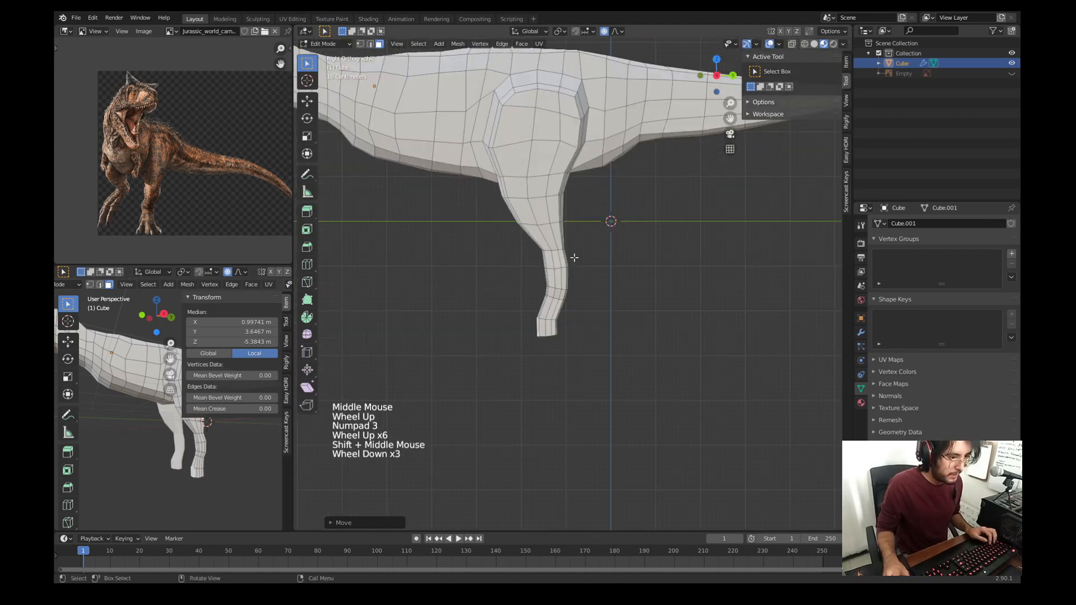
left_click(1012, 74)
scroll(672, 196, "up", 2)
middle_click_drag(672, 197, 701, 128, "shift")
scroll(700, 128, "up", 2)
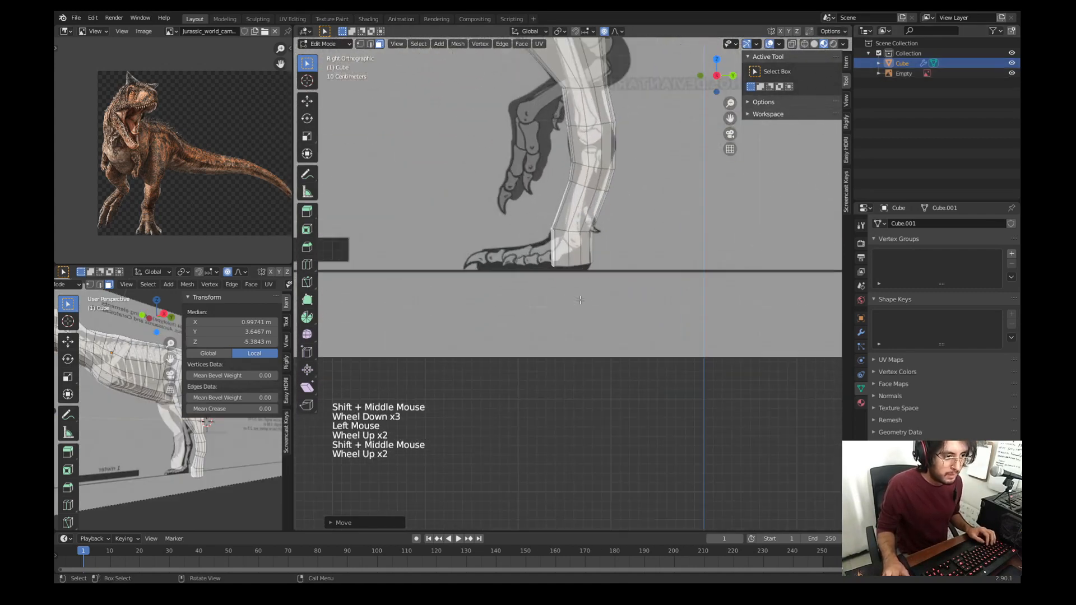
left_click(713, 163)
left_click(791, 44)
Step: Move the leg's bottom faces along Z to the reference ground line and rotate them level with it
key("c")
left_click_drag(552, 274, 596, 268)
right_click(610, 268)
key("g")
key("z")
key("r")
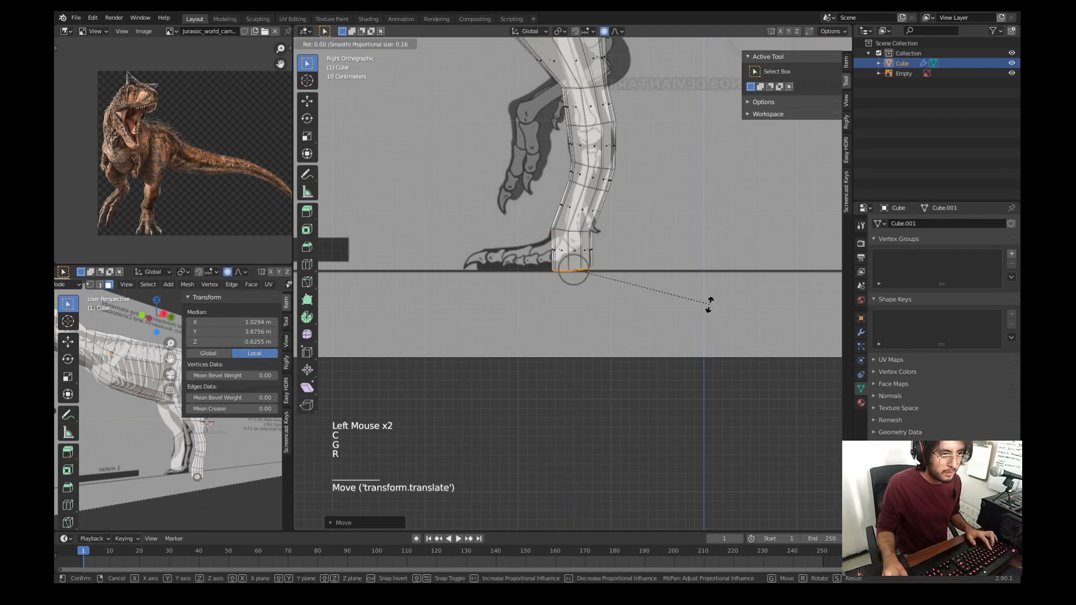
left_click(708, 308)
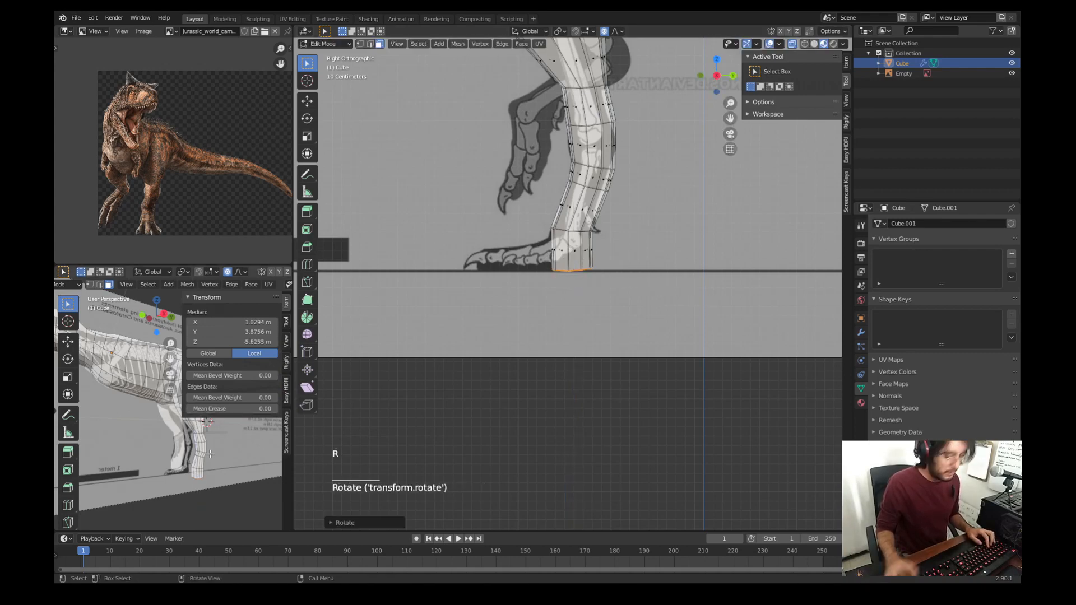
Step: Examine the foot end of the leg from the front and the side against the skeleton reference
key("KP_1")
middle_click_drag(210, 454, 246, 437, "shift")
scroll(172, 487, "up", 3)
scroll(168, 448, "up", 3)
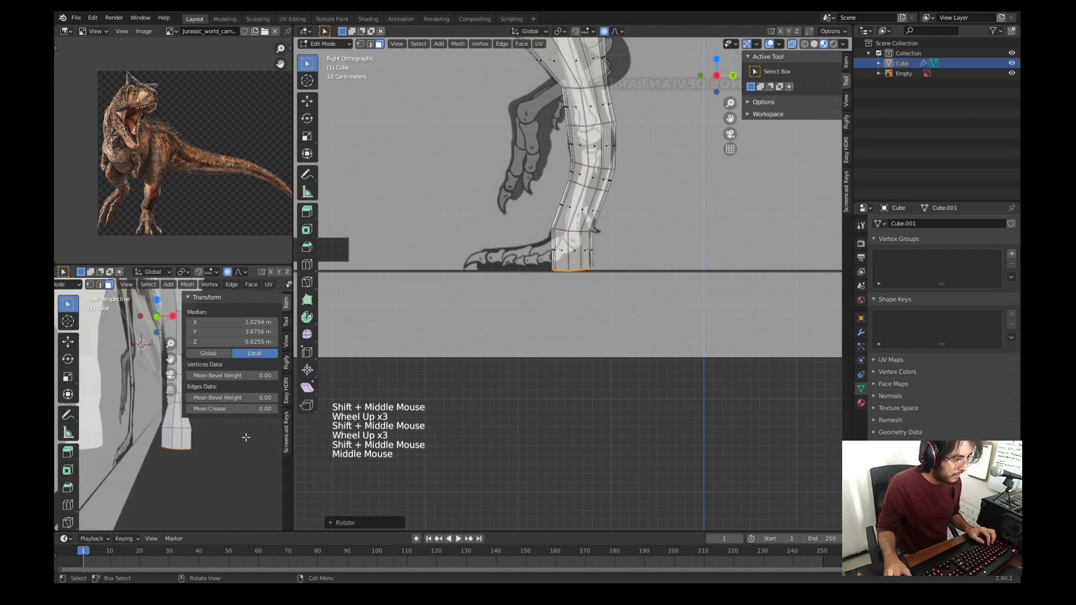
middle_click_drag(594, 275, 644, 291)
scroll(644, 292, "down", 1)
middle_click_drag(673, 168, 673, 300, "shift")
key("KP_3")
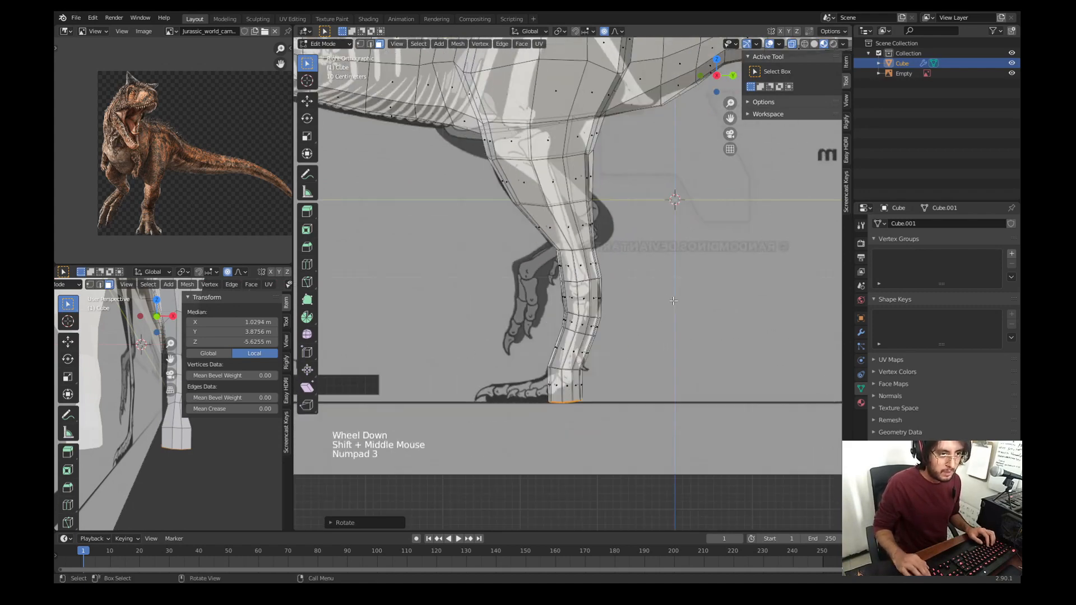
Step: Widen the lower leg by scaling its opposite inner and outer side faces along X with a larger proportional editing radius
left_click(581, 299)
middle_click_drag(581, 299, 658, 295)
left_click(662, 294, "shift")
middle_click_drag(783, 344, 770, 344)
key("c")
left_click(661, 300)
right_click(661, 300)
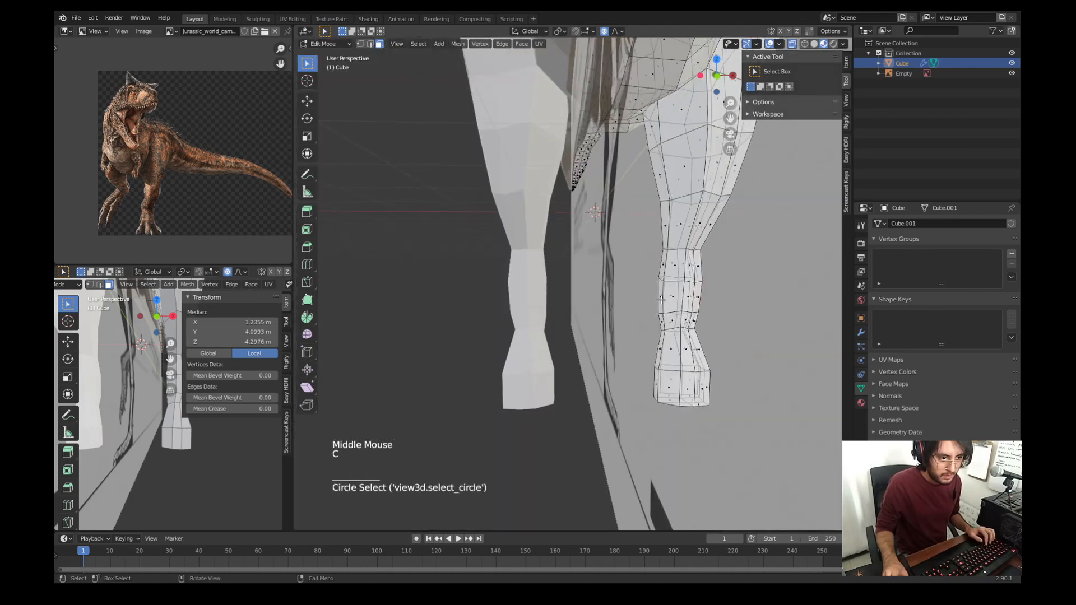
left_click(659, 296, "shift")
key("KP_1")
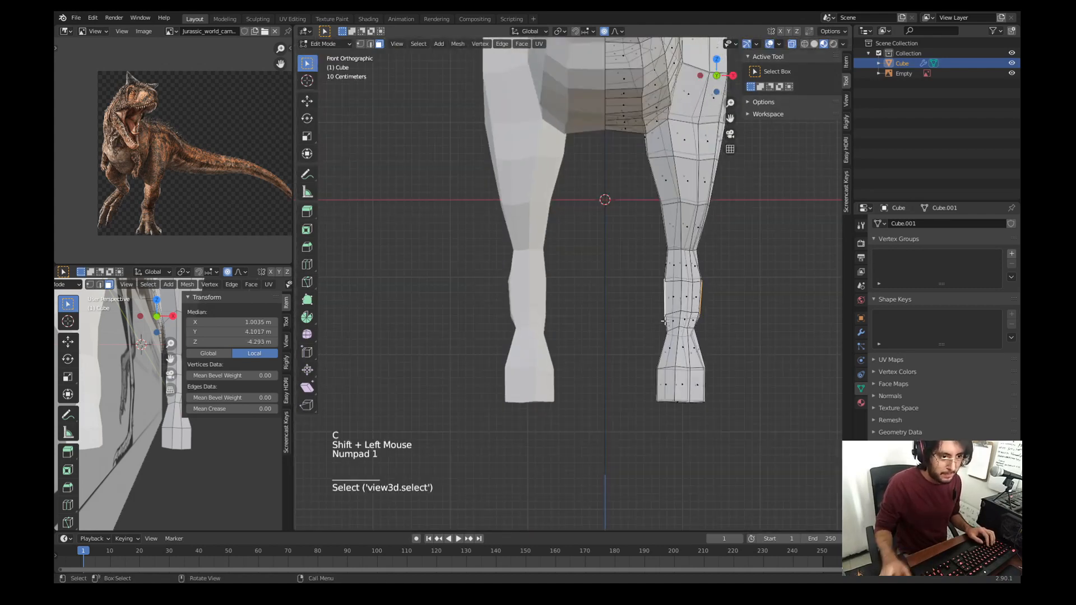
key("s")
key("x")
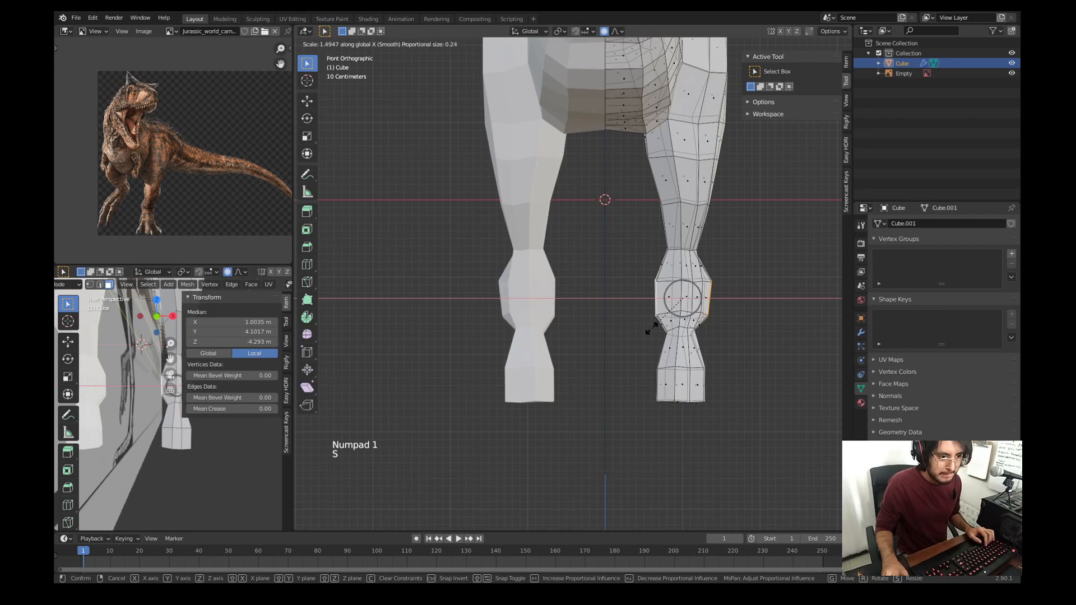
scroll(661, 328, "down", 13)
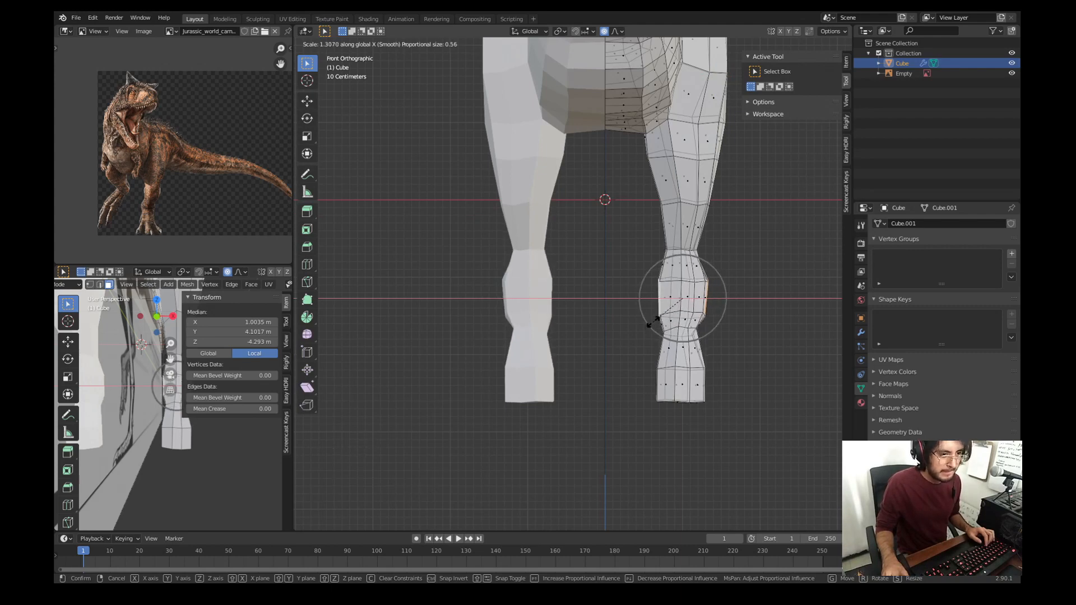
left_click(654, 316)
Step: Move the inner thigh face about 0.08 m inward with proportional editing in the front view
left_click(648, 192)
key("g")
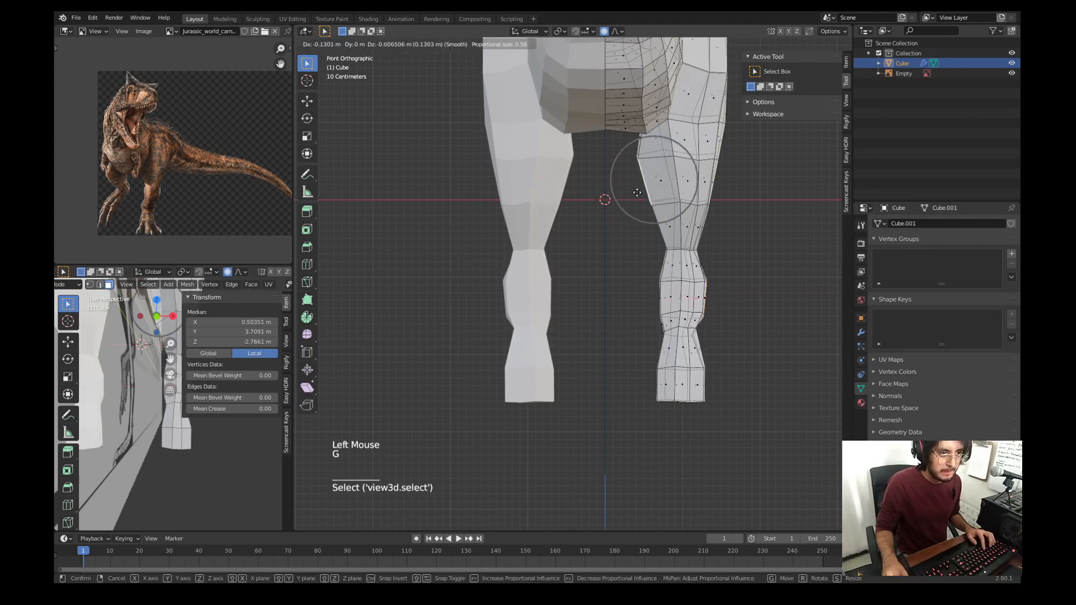
left_click(672, 163)
Step: Switch the mesh to Sculpt Mode and hide the skeleton reference image
middle_click_drag(671, 162, 664, 213, "shift")
middle_click_drag(664, 213, 654, 264)
key("ctrl+Tab")
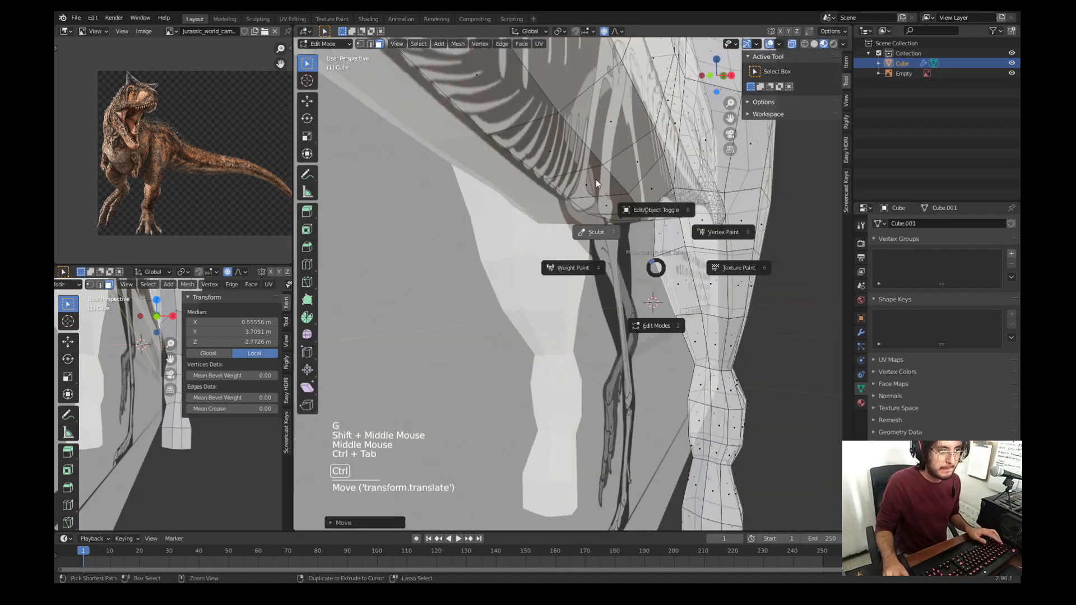
scroll(618, 212, "down", 3)
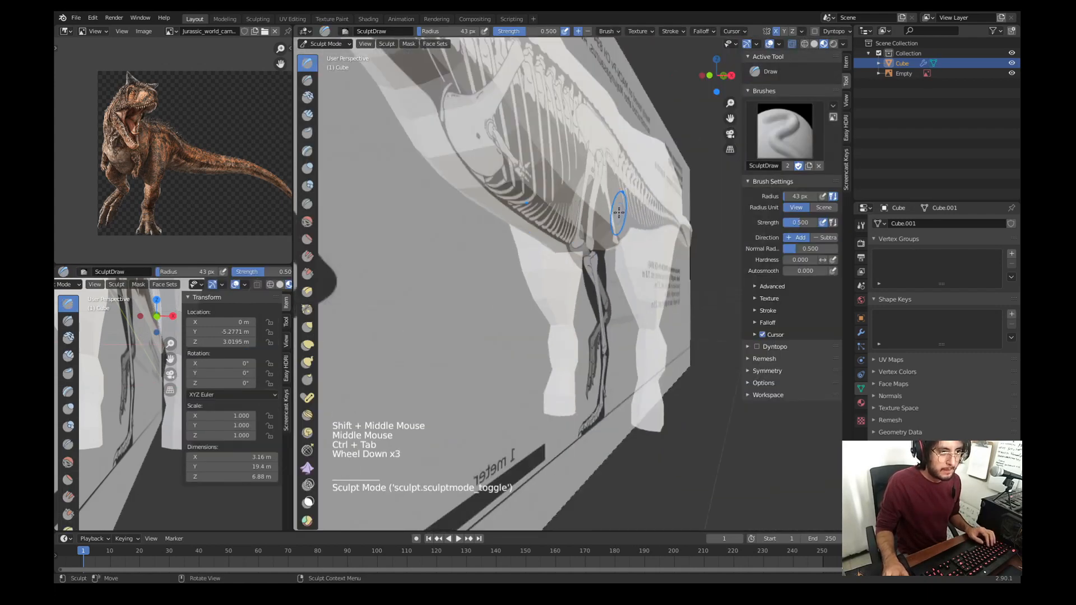
left_click(1012, 74)
Step: Smooth the belly and lower flank in front of the hind leg with the Smooth brush
key("s")
left_click(611, 227)
left_click(609, 227)
left_click(609, 226)
left_click(585, 213)
left_click(566, 203)
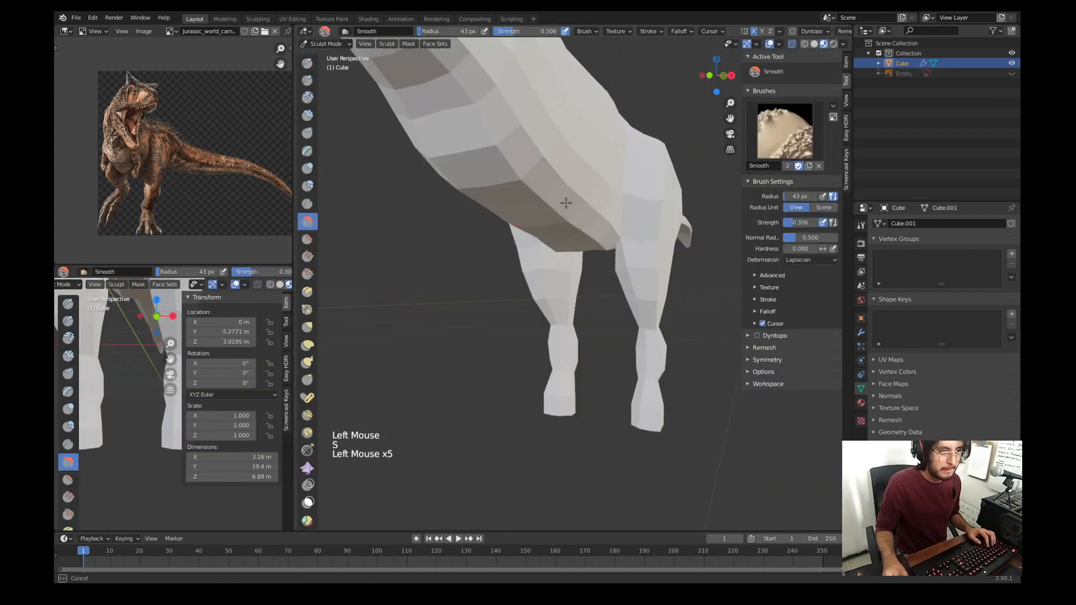
left_click(571, 212)
left_click(583, 229)
left_click(596, 245)
left_click(554, 202)
left_click(526, 176)
left_click(510, 161)
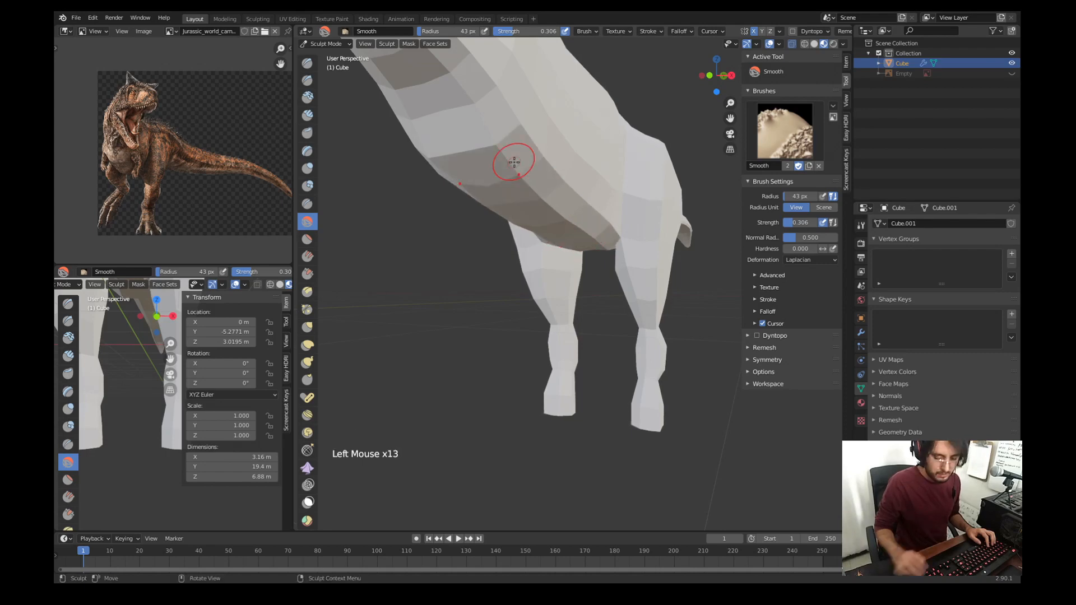
Step: Smooth the rear edge of the lower leg in the right orthographic view
key("KP_3")
left_click(583, 348)
left_click_drag(583, 348, 583, 374)
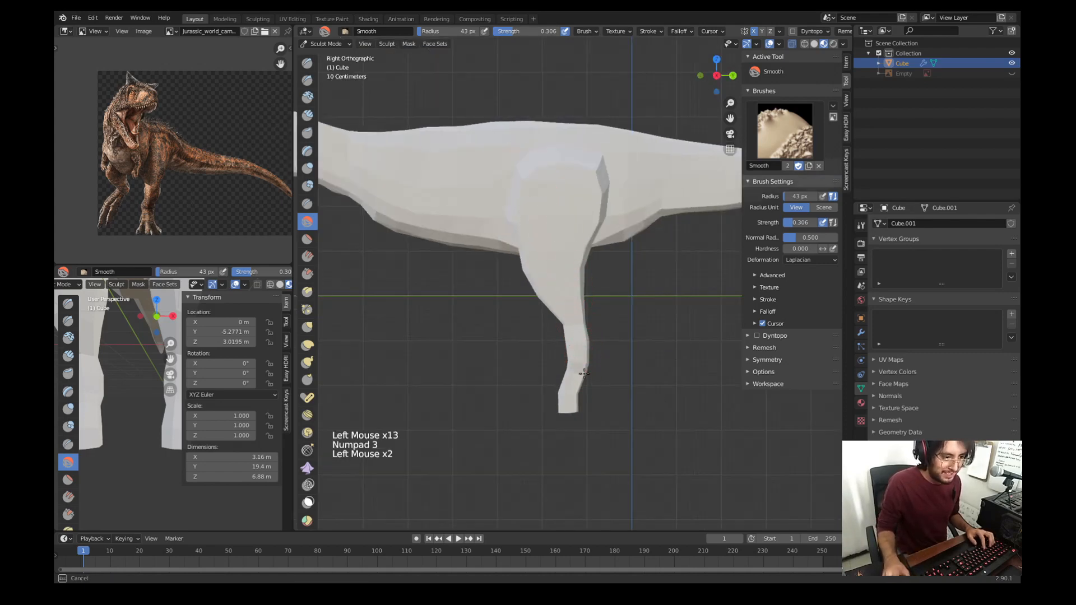
Step: Compare the body's side profile with the skeleton reference and check the whole model from the front
middle_click_drag(572, 388, 571, 485, "shift")
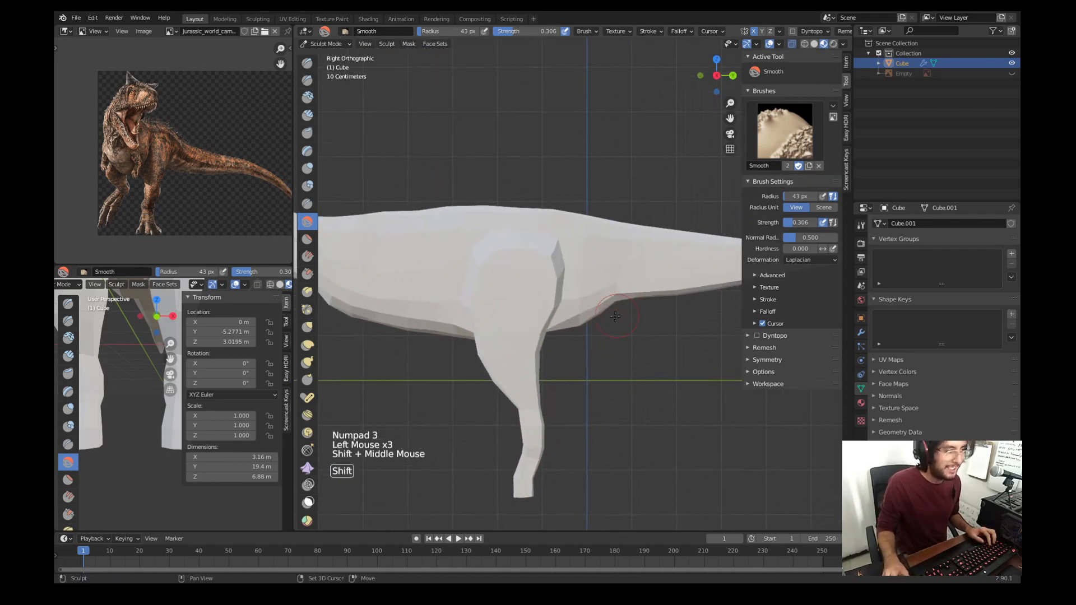
left_click(1011, 73)
left_click(1011, 74)
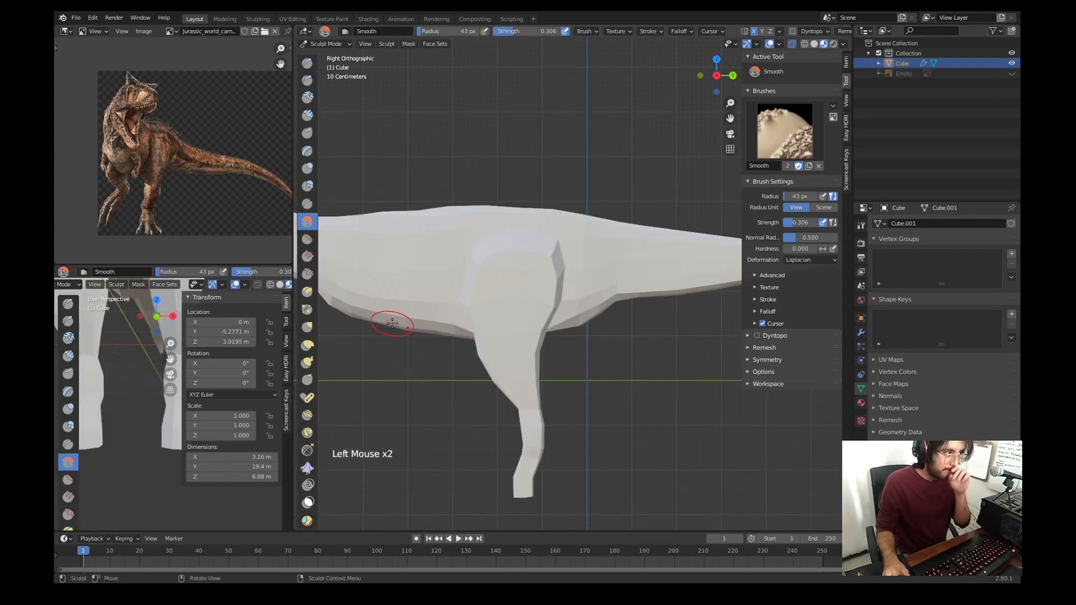
key("KP_1")
scroll(561, 336, "down", 1)
middle_click_drag(583, 331, 596, 342, "shift")
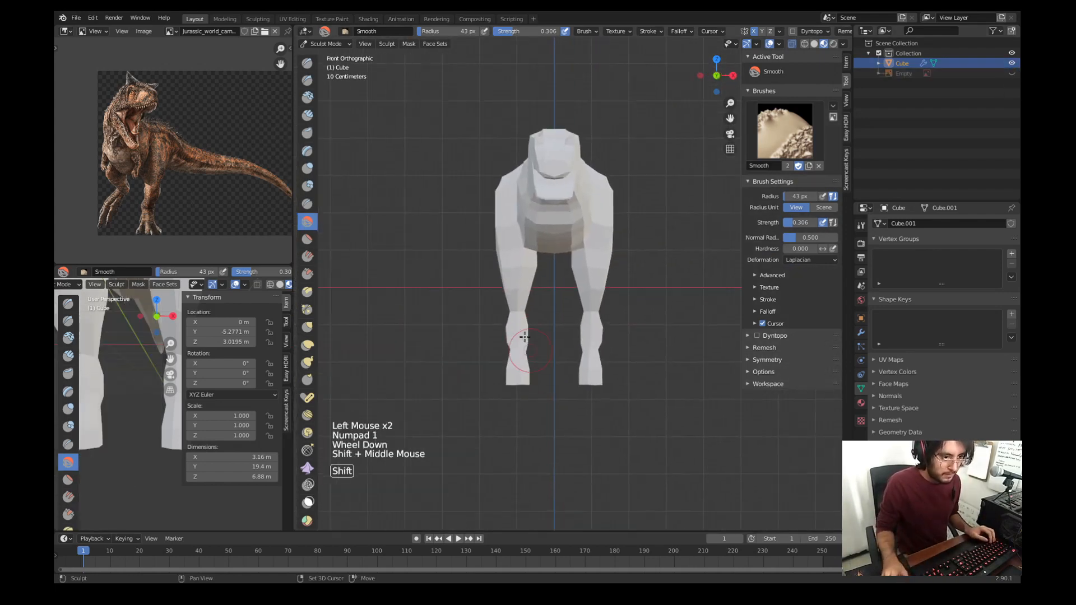
Step: Smooth the foot slightly in the front view and show the skeleton reference image again to compare the legs
scroll(600, 336, "up", 2)
left_click(600, 403)
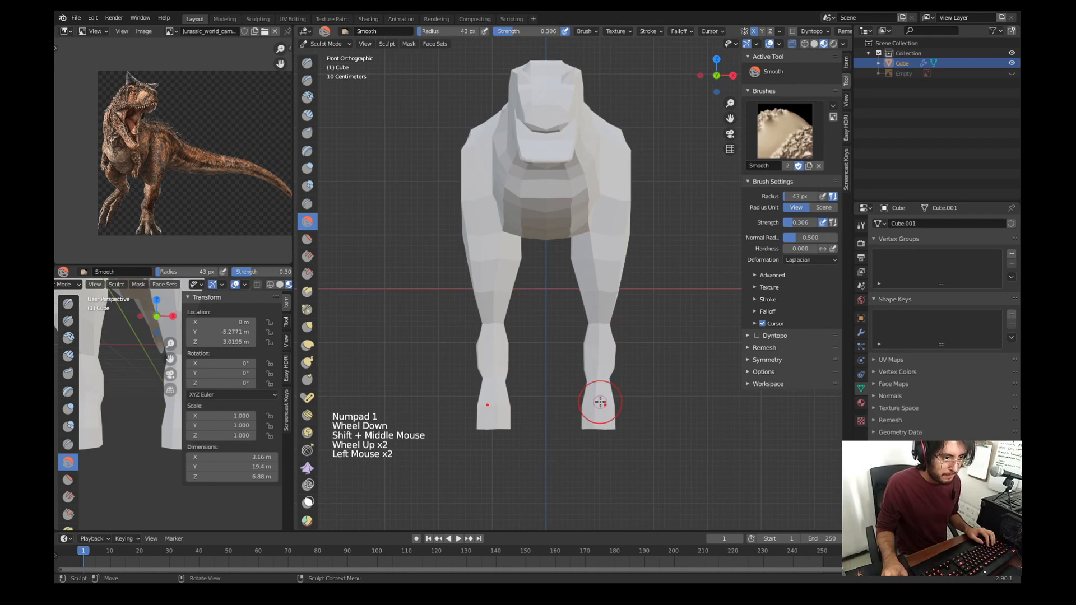
left_click(1011, 73)
middle_click_drag(552, 353, 537, 301, "shift")
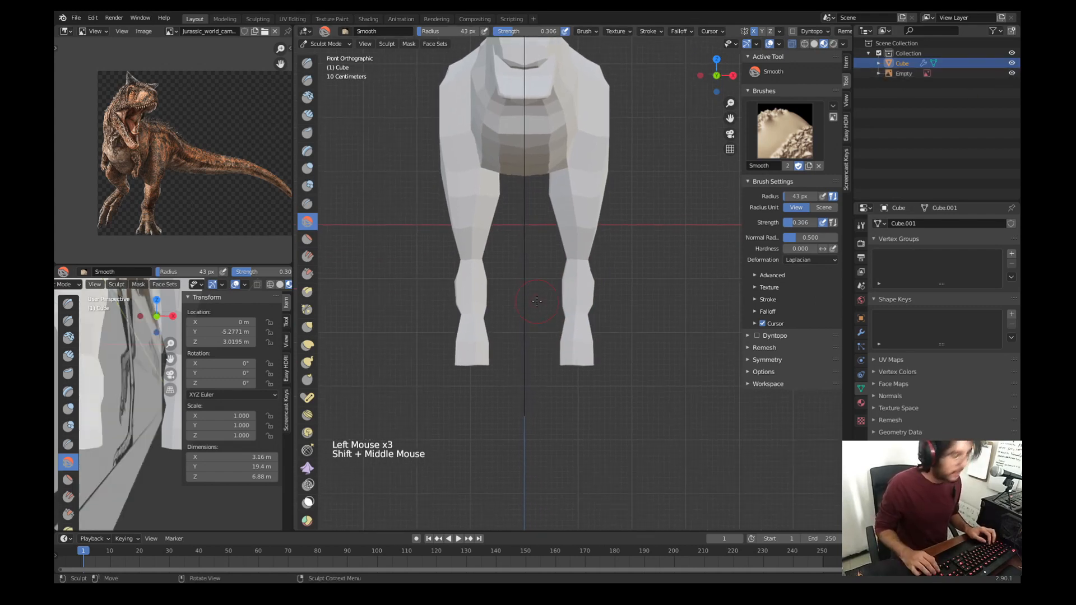
key("KP_1")
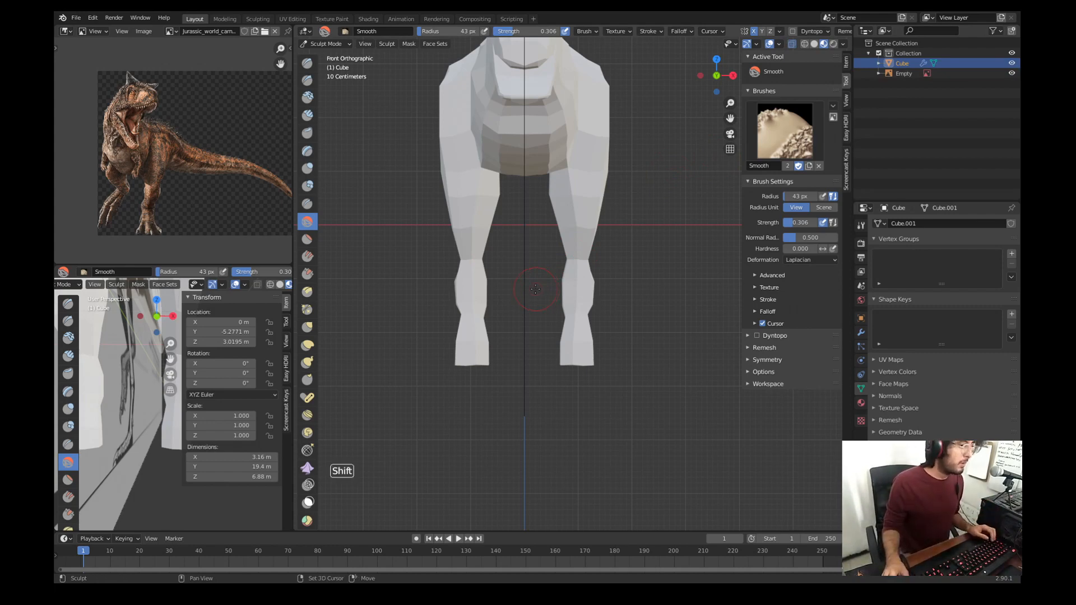
middle_click_drag(552, 230, 548, 374, "shift")
scroll(415, 339, "down", 4)
scroll(416, 338, "down", 1, "shift")
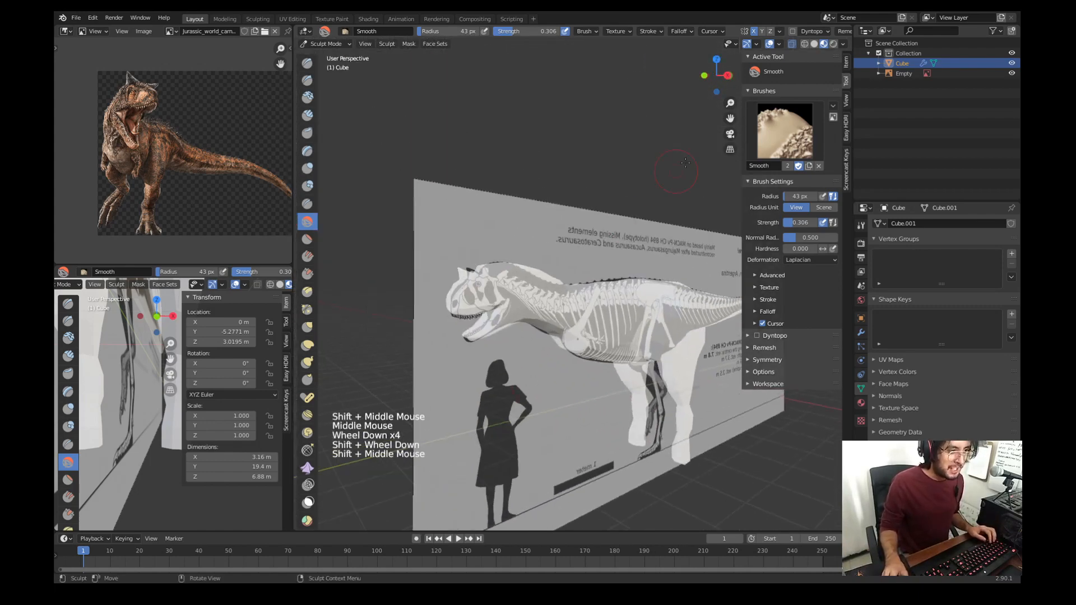
Step: Turn off the viewport overlays and smooth the lower jaw in the front view
left_click(770, 43)
middle_click_drag(471, 280, 494, 275)
key("KP_1")
scroll(495, 274, "up", 4)
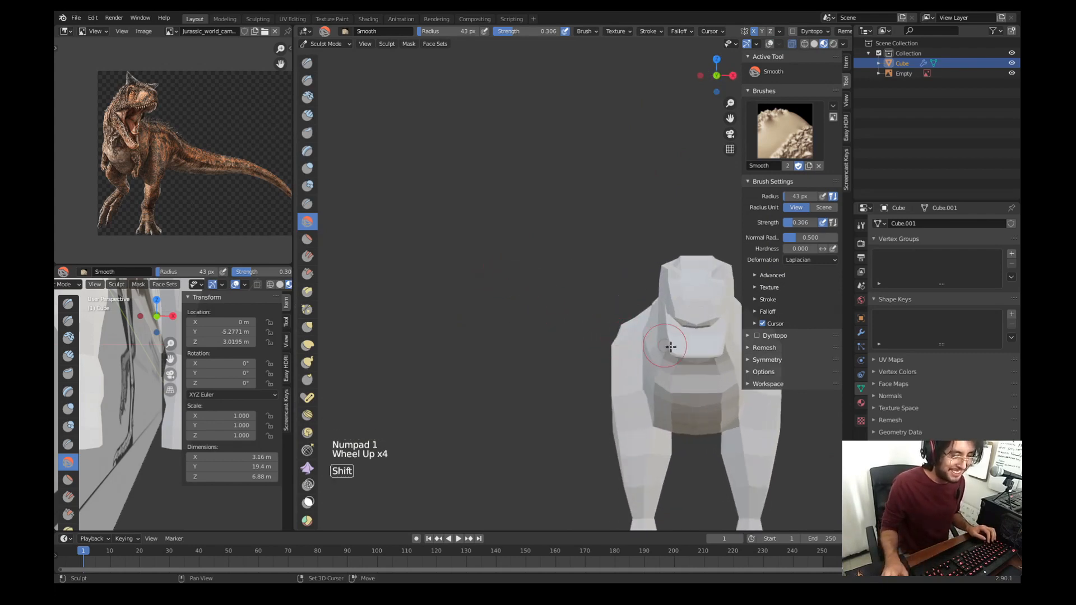
scroll(589, 341, "up", 1)
middle_click_drag(644, 336, 625, 358, "shift")
scroll(625, 357, "up", 1)
key("KP_1")
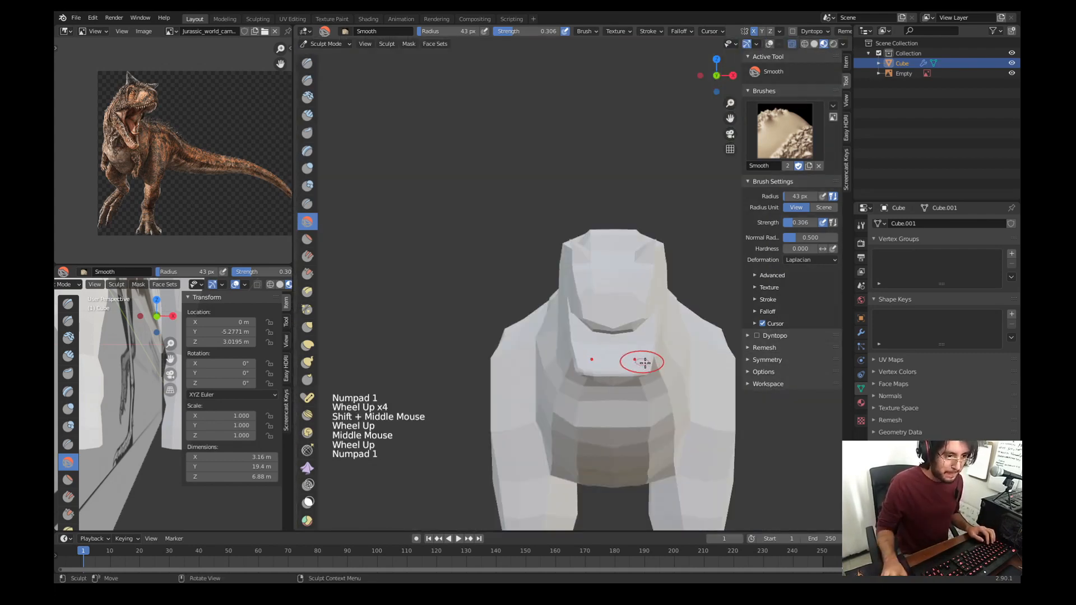
mouse_move(641, 360)
left_mouse_down()
mouse_move(647, 367)
mouse_move(644, 355)
left_mouse_up()
Step: Restart the Screencast Keys display from its add-on settings
key("KP_3")
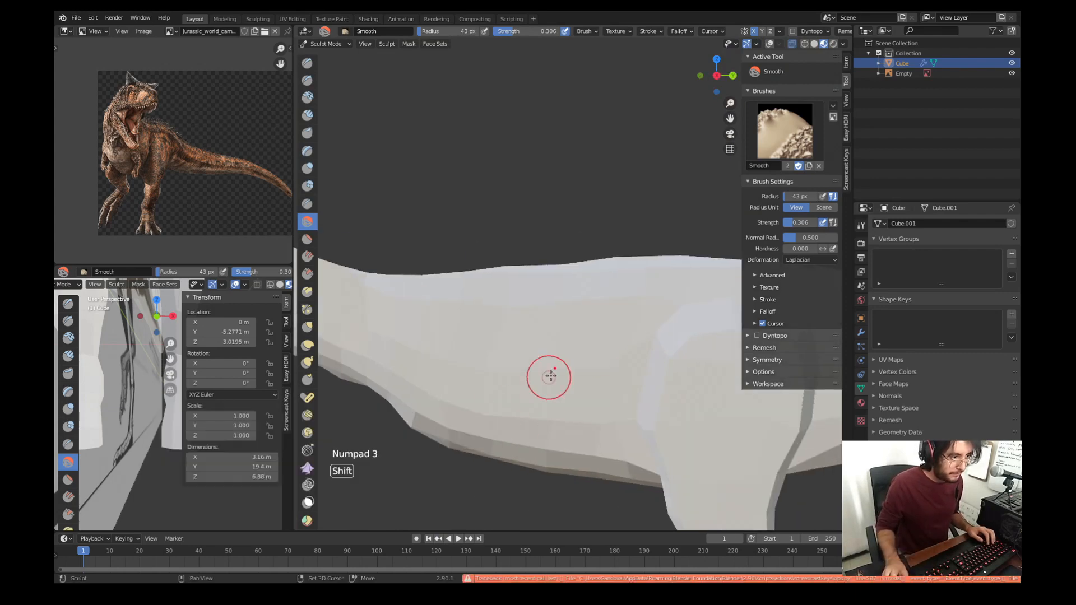
scroll(505, 373, "down", 4)
scroll(566, 336, "up", 2)
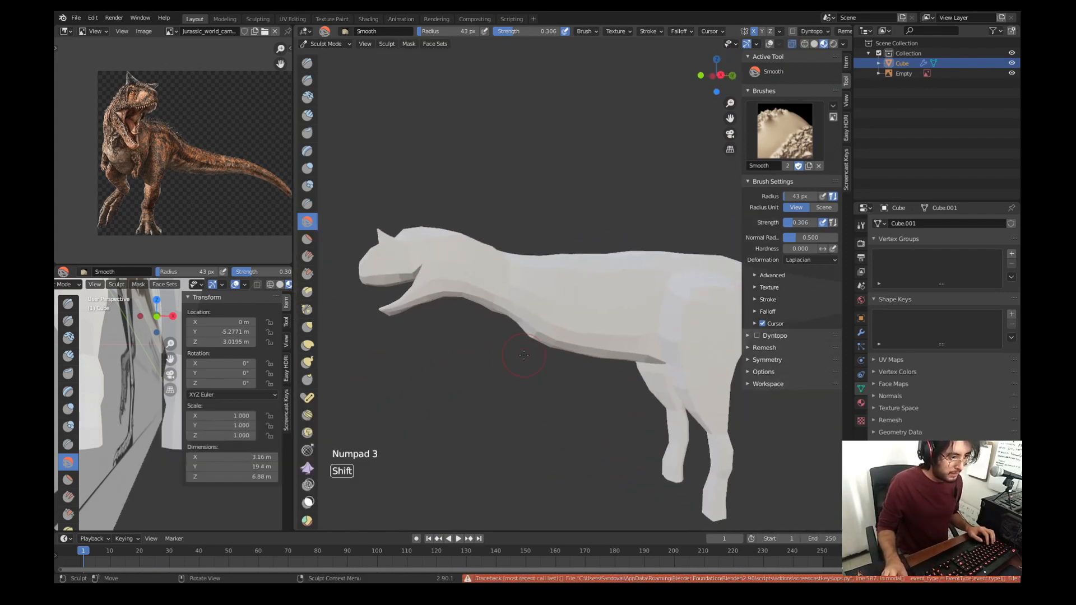
left_click(846, 174)
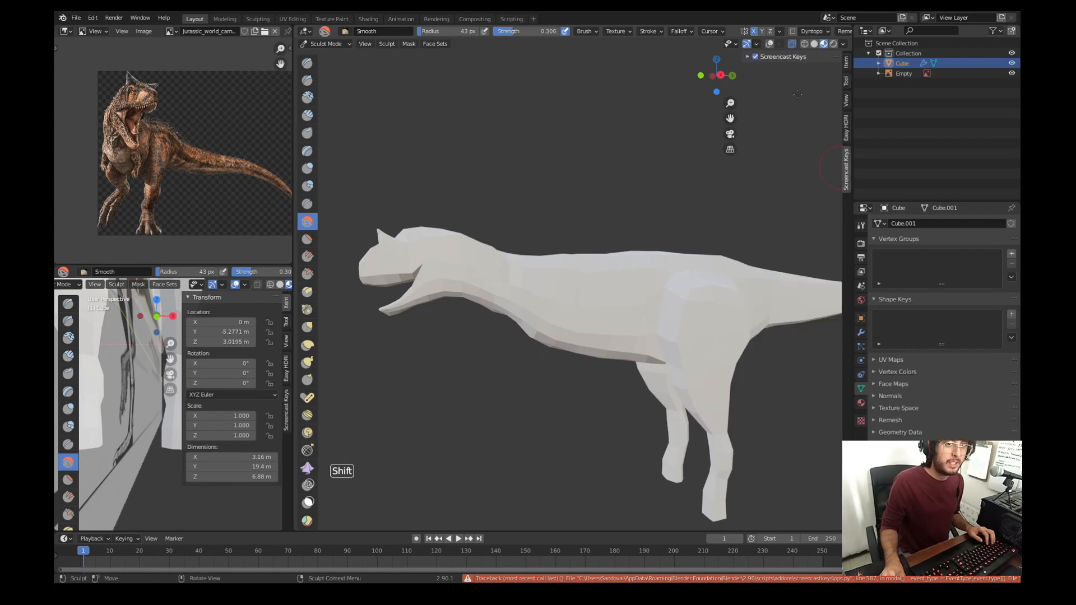
left_click(755, 57)
middle_click_drag(650, 369, 689, 415)
key("KP_3")
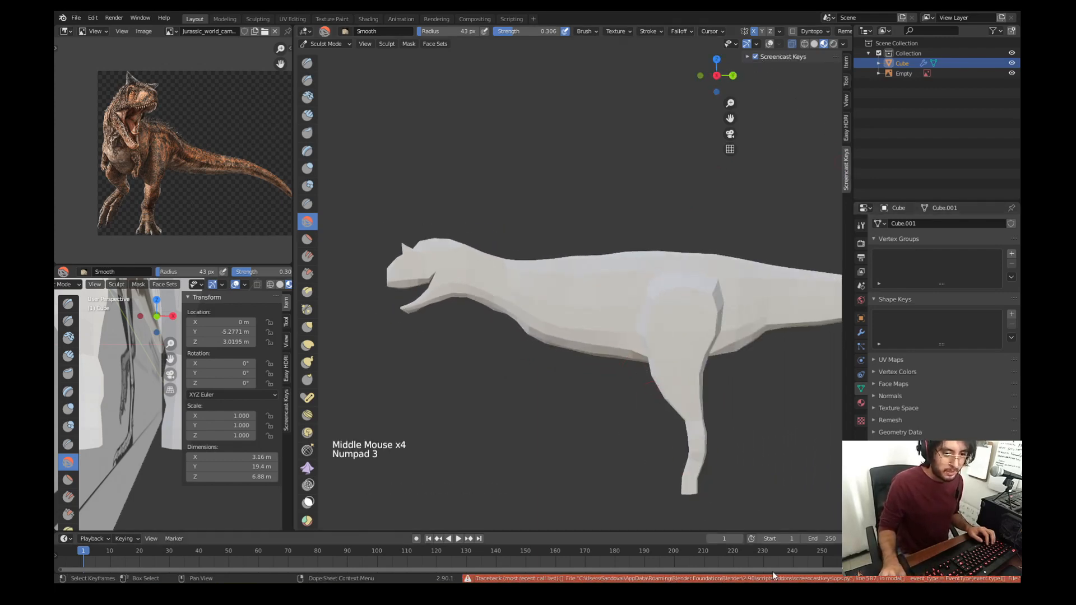
Step: Examine the overall body and leg proportions in the right and front views
scroll(724, 474, "down", 2)
middle_click_drag(644, 443, 567, 403, "shift")
key("KP_3")
key("KP_1")
key("KP_3")
key("KP_1")
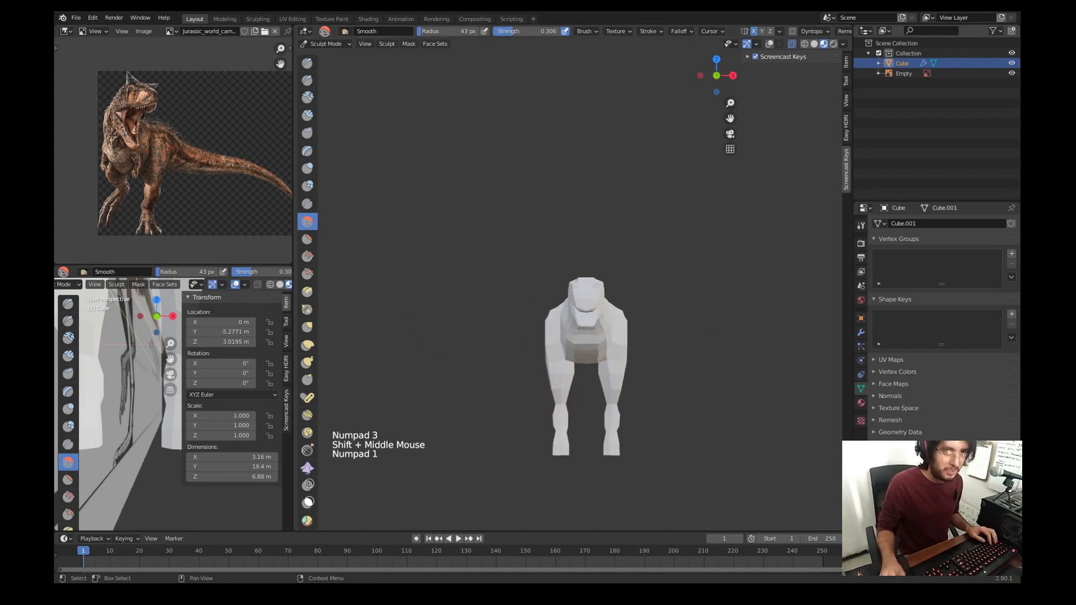
Step: Turn the viewport overlays back on and switch the mesh from Sculpt Mode to Edit Mode with vertex selection
left_click(608, 372)
scroll(540, 260, "up", 6)
middle_click_drag(608, 372, 583, 147, "shift")
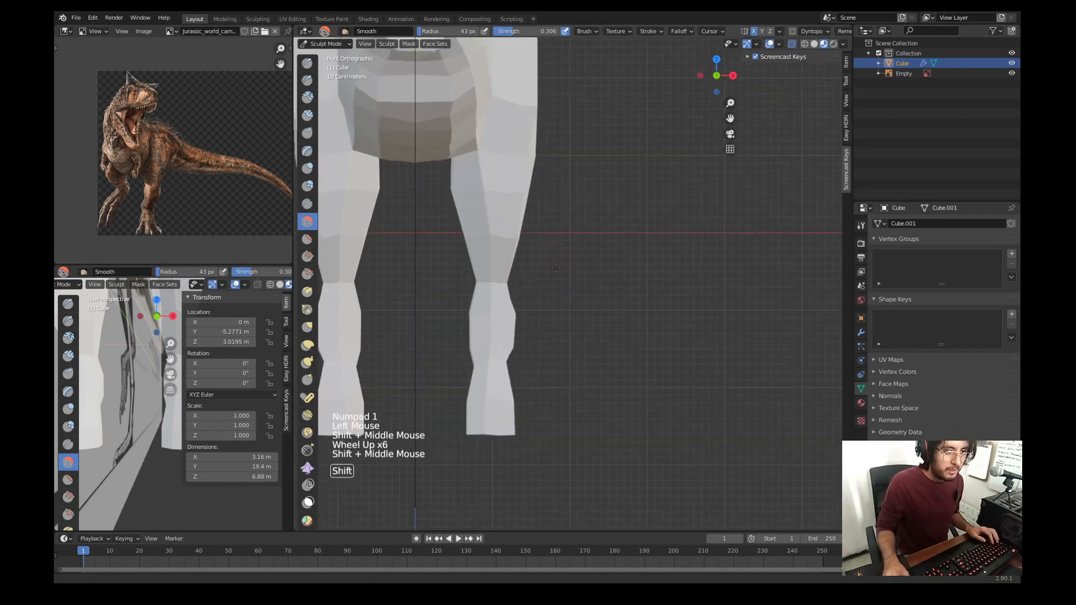
key("ctrl+Tab")
left_click(519, 408)
key("ctrl+Tab")
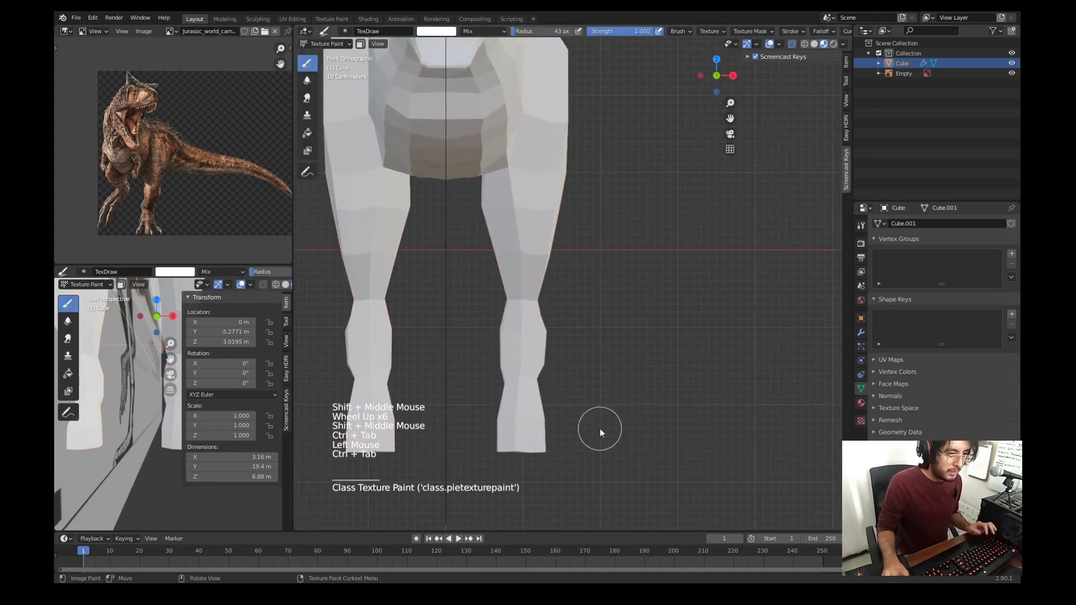
key("ctrl+Tab")
mouse_move(600, 471)
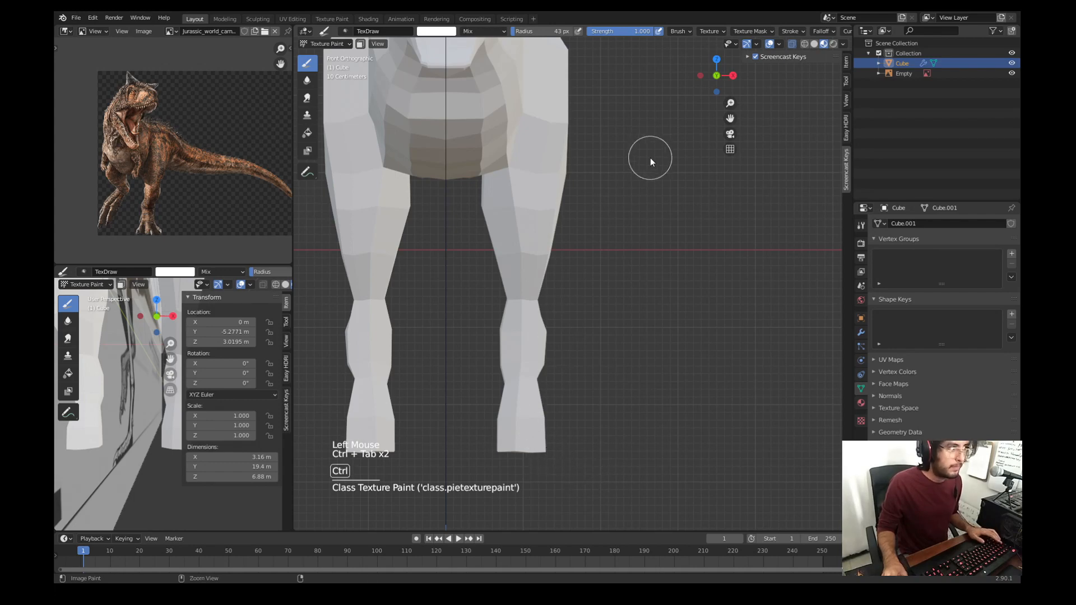
key("ctrl+Tab")
mouse_move(647, 229)
left_click(729, 214)
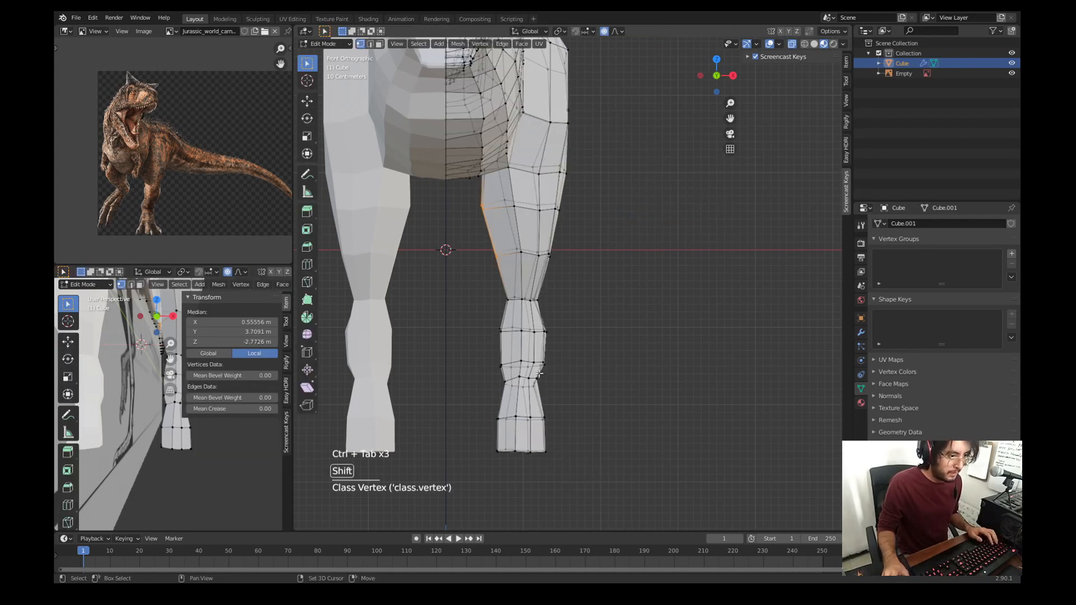
Step: Select the front face at the base of the leg in face mode and move it slightly down in the right view
middle_click_drag(539, 373, 544, 330, "shift")
key("3")
left_click(524, 385)
left_click(539, 390, "shift")
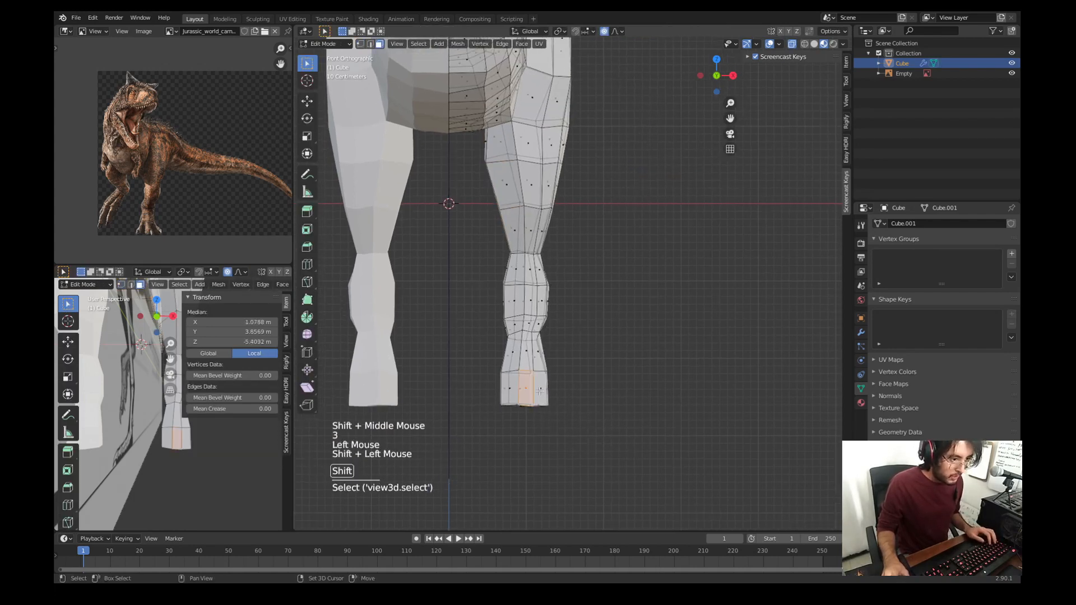
key("KP_3")
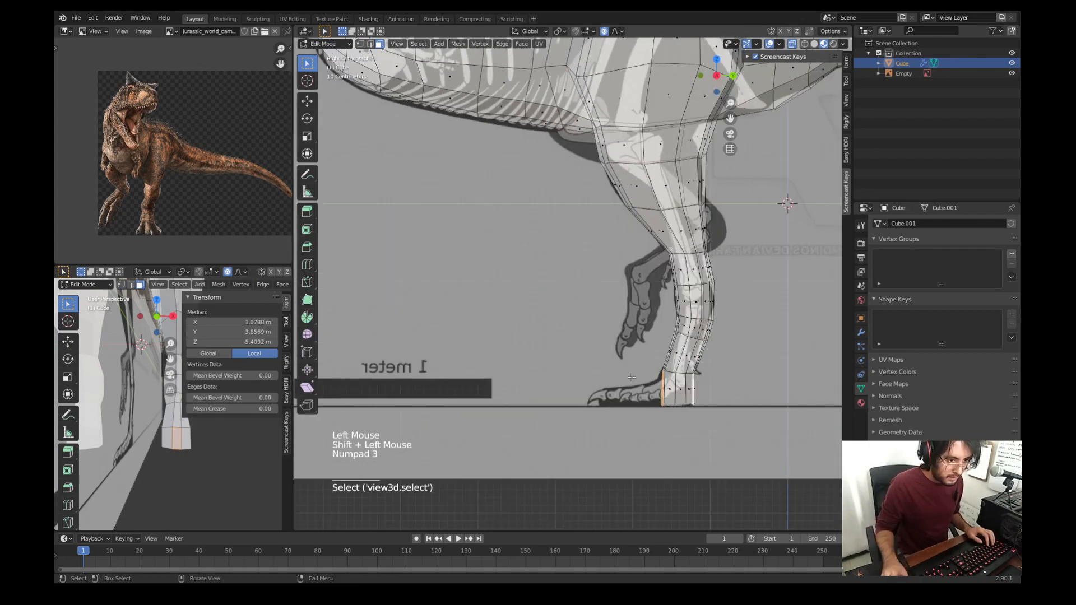
middle_click_drag(632, 377, 676, 386)
scroll(596, 355, "up", 3)
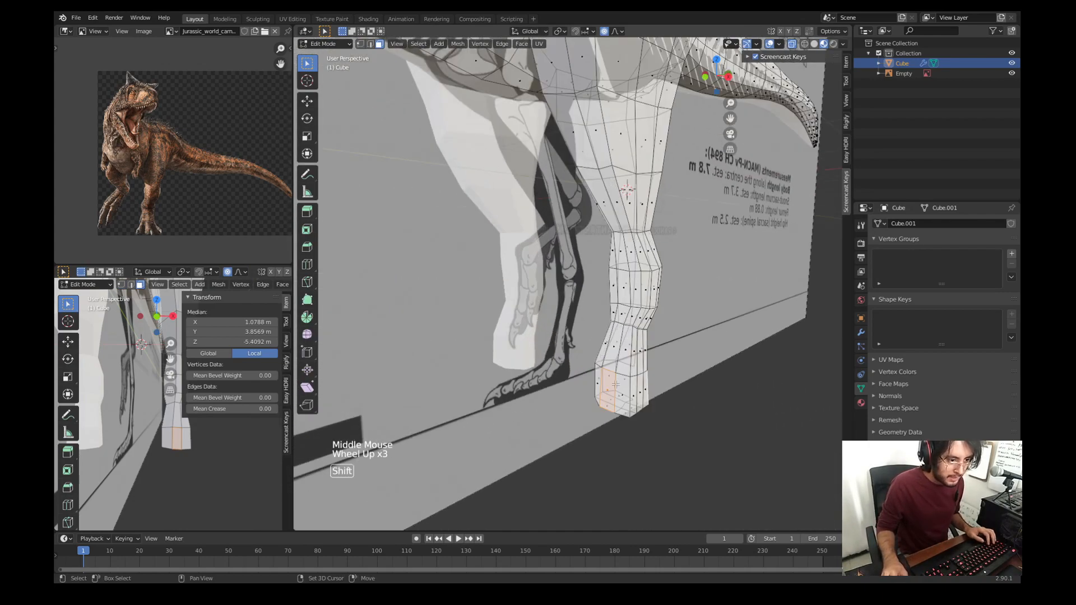
key("KP_3")
middle_click_drag(583, 371, 610, 356, "shift")
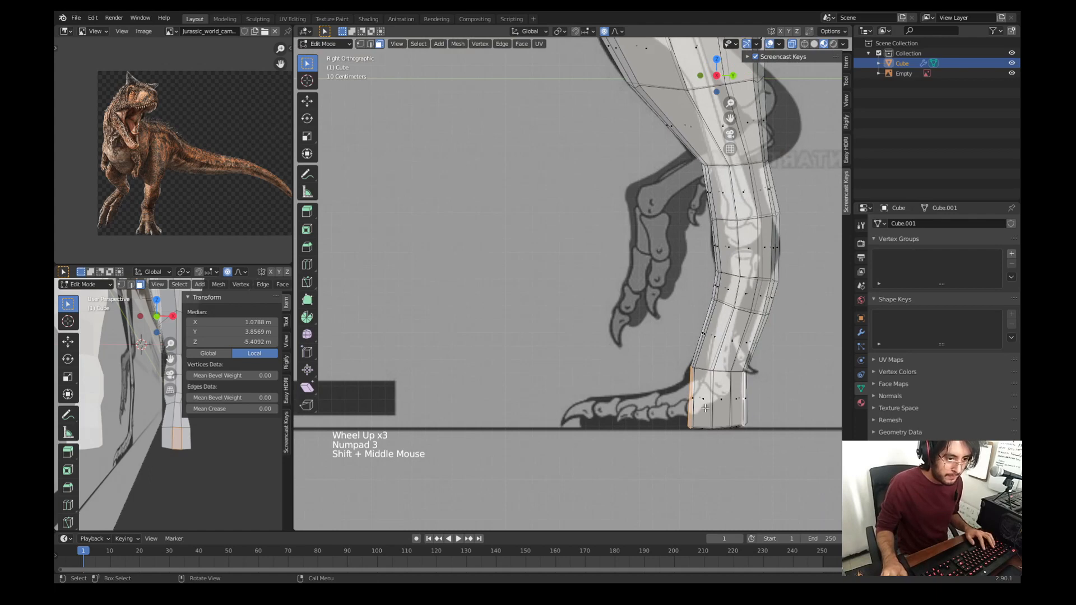
key("g")
Step: Try rotating the foot's front face and extruding it
key("r")
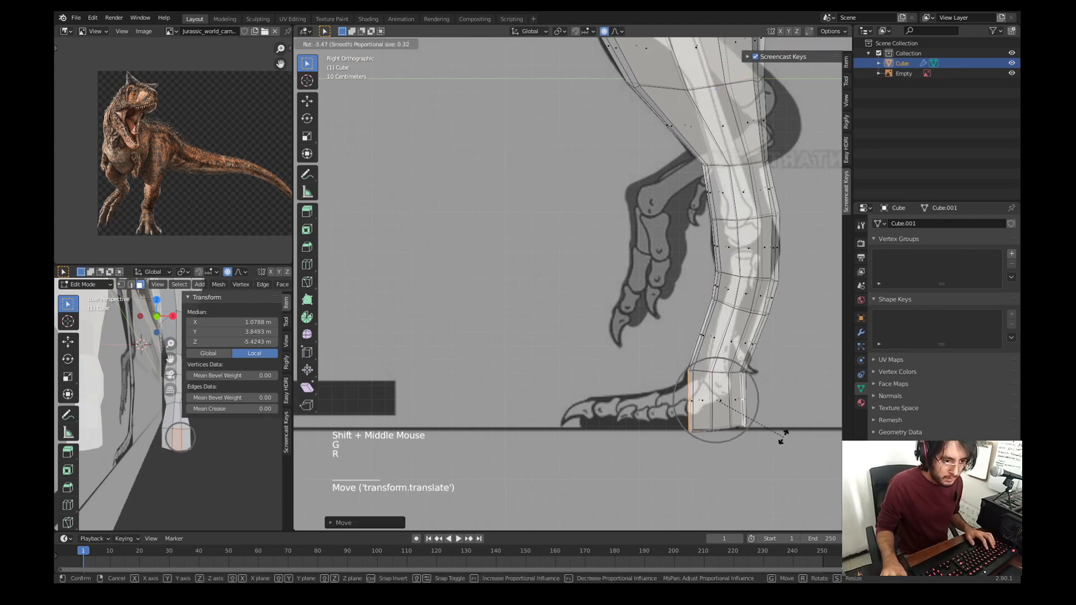
scroll(782, 437, "up", 3)
left_click(782, 438)
key("e")
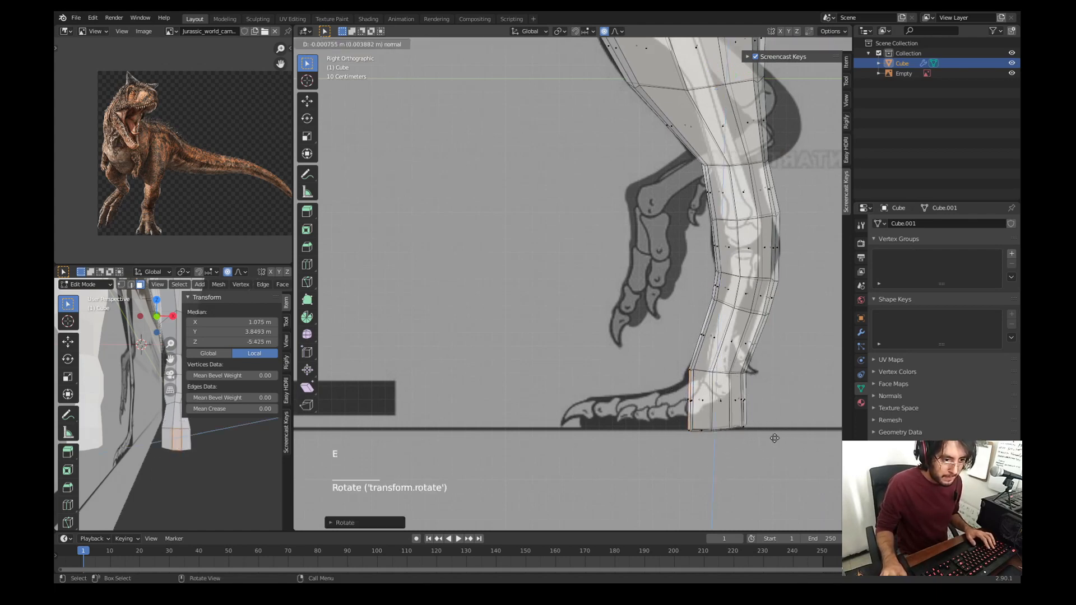
left_click(702, 438)
key("ctrl+z")
key("ctrl+z")
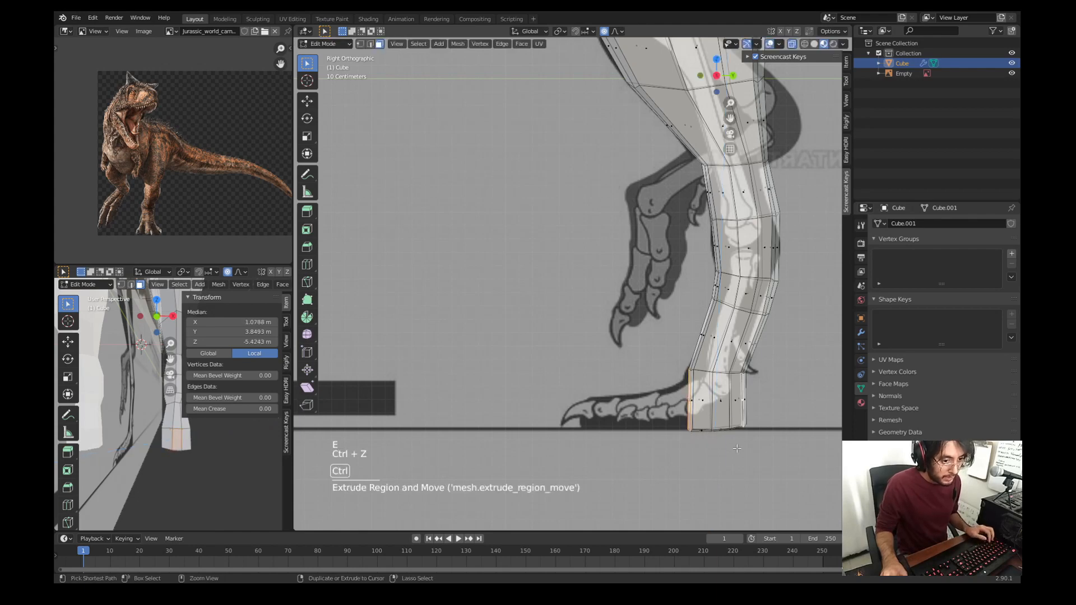
Step: Extrude the front of the foot forward, then scale the new end down and lower it to match the reference foot
left_click(686, 402)
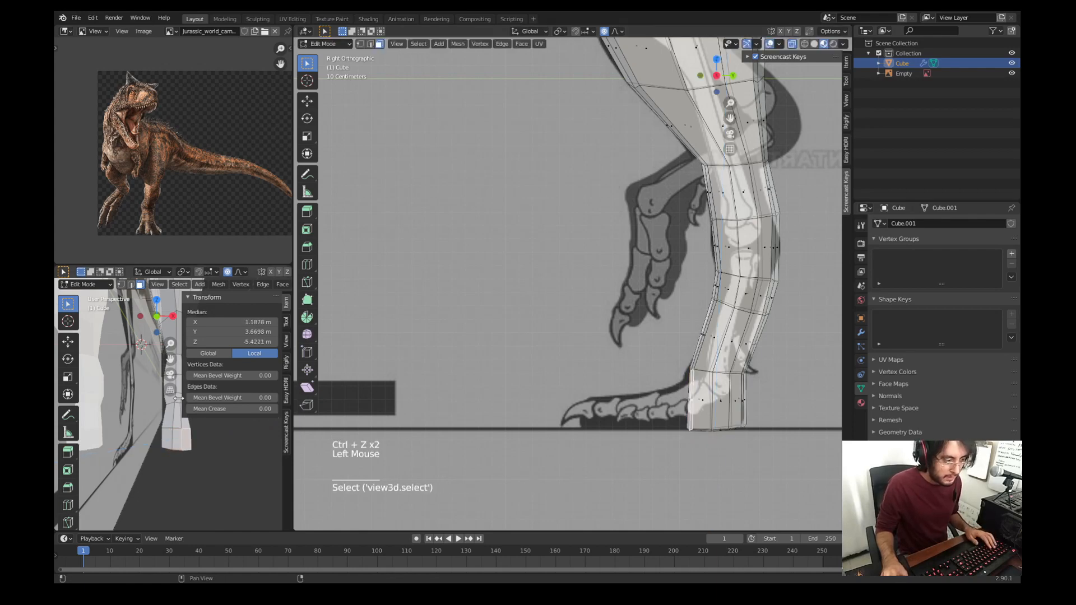
key("e")
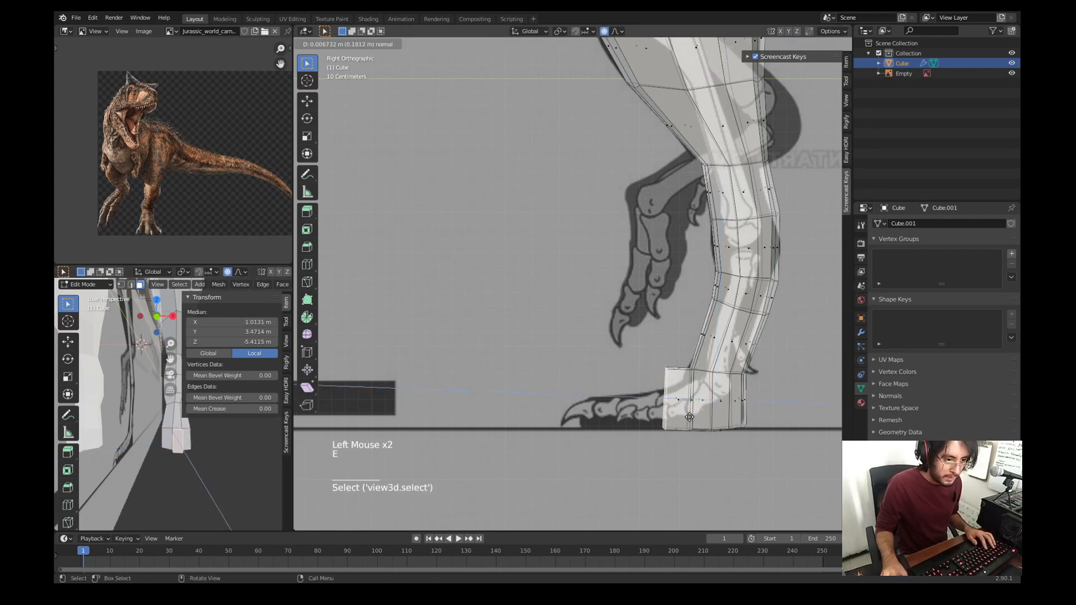
left_click(689, 417)
key("g")
left_click(696, 424)
key("s")
left_click(748, 428)
key("g")
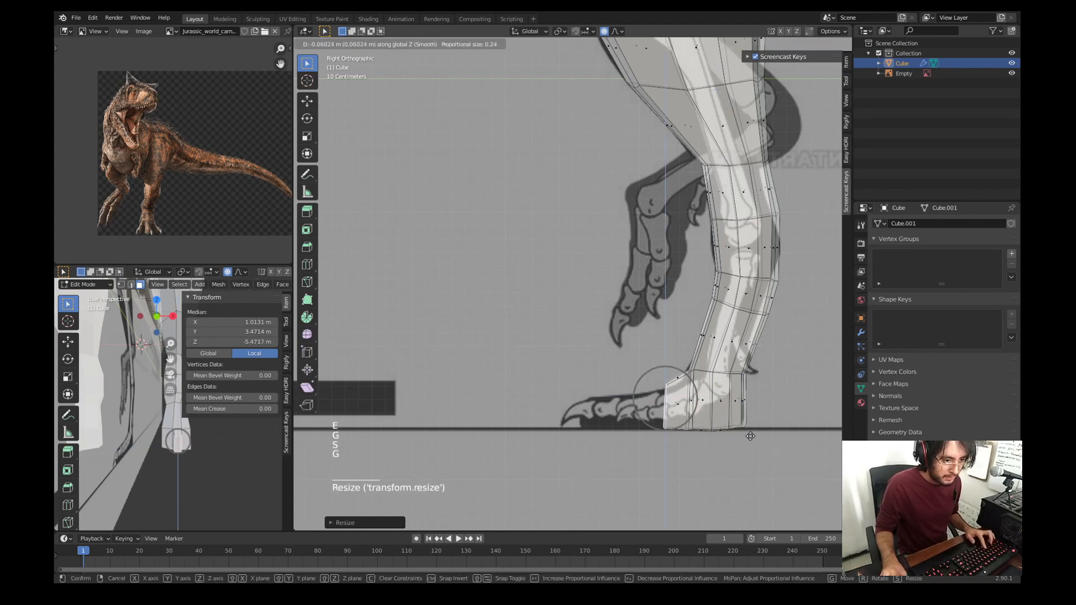
left_click(750, 436)
Step: Extrude a second toe segment forward, scale its end down and move it to follow the reference toe bones
key("e")
left_click(720, 434)
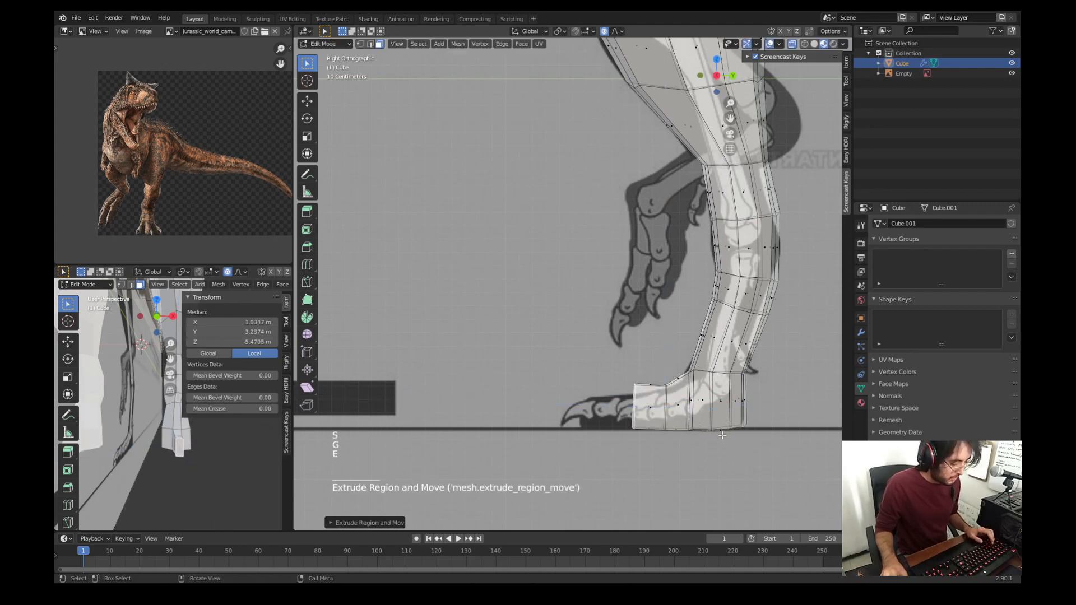
key("s")
left_click(711, 435)
key("g")
left_click(678, 435)
Step: Extrude a third toe segment up to the base of the reference claw, scaling its end down and lowering it
key("e")
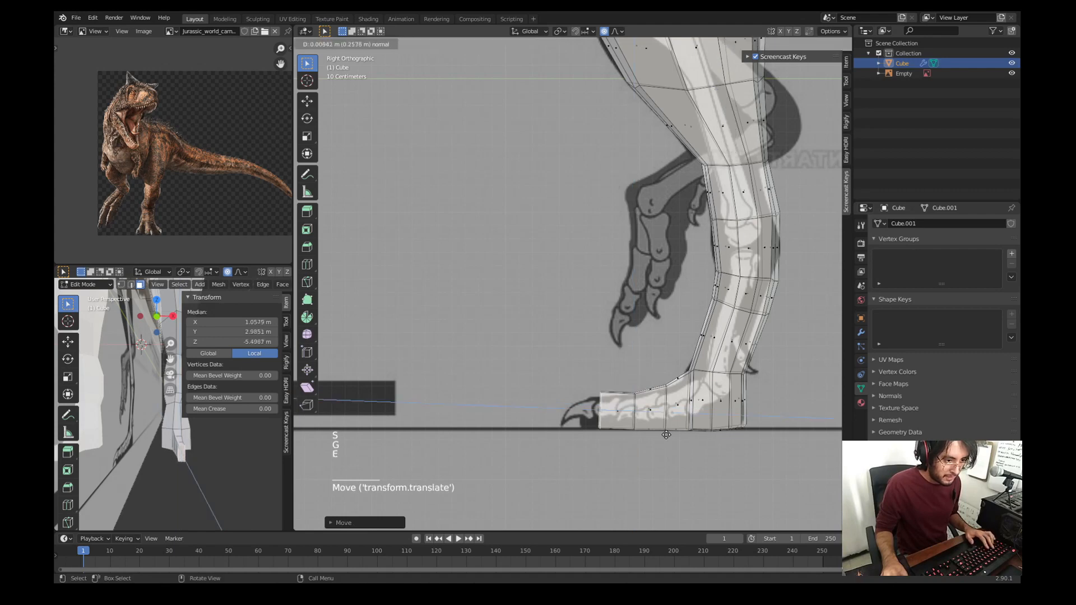
left_click(662, 435)
key("s")
left_click(680, 437)
key("g")
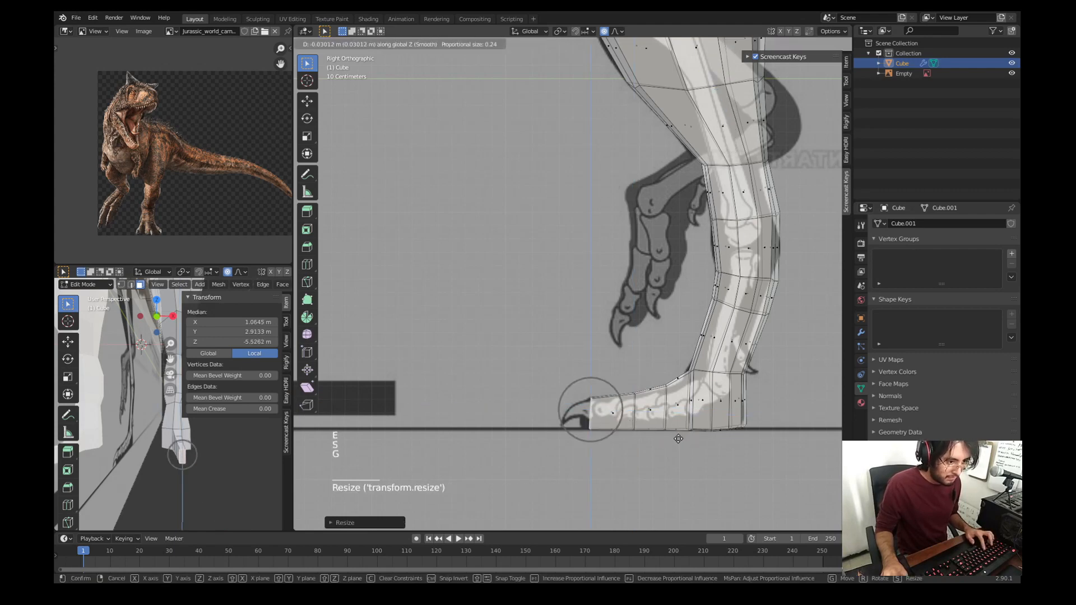
left_click(677, 440)
Step: Turn on X-ray in the secondary viewport, hide its sidebar and frame the whole model in the right view
middle_click_drag(239, 455, 144, 466)
key("KP_7")
scroll(243, 282, "down", 6)
left_click(264, 285)
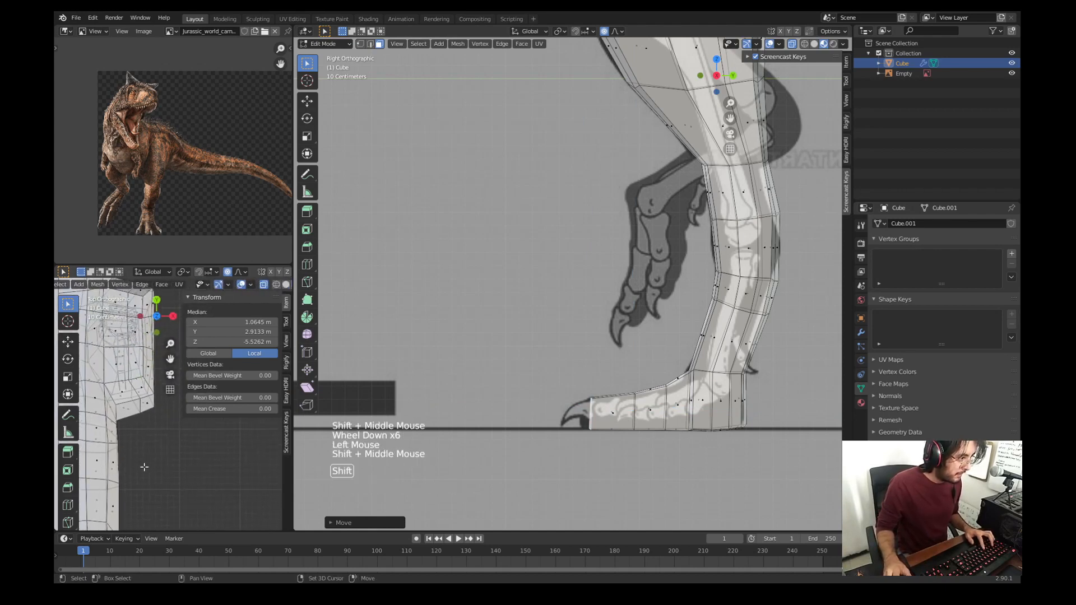
scroll(144, 465, "up", 4)
middle_click_drag(133, 422, 171, 432, "shift")
scroll(219, 482, "down", 5)
key("KP_3")
scroll(188, 457, "down", 6)
scroll(179, 443, "down", 1)
key("n")
scroll(179, 442, "down", 3)
middle_click_drag(171, 432, 177, 439, "shift")
Step: Box-select the body and upper leg faces and hide them, leaving only the lower leg and foot
left_click(169, 339)
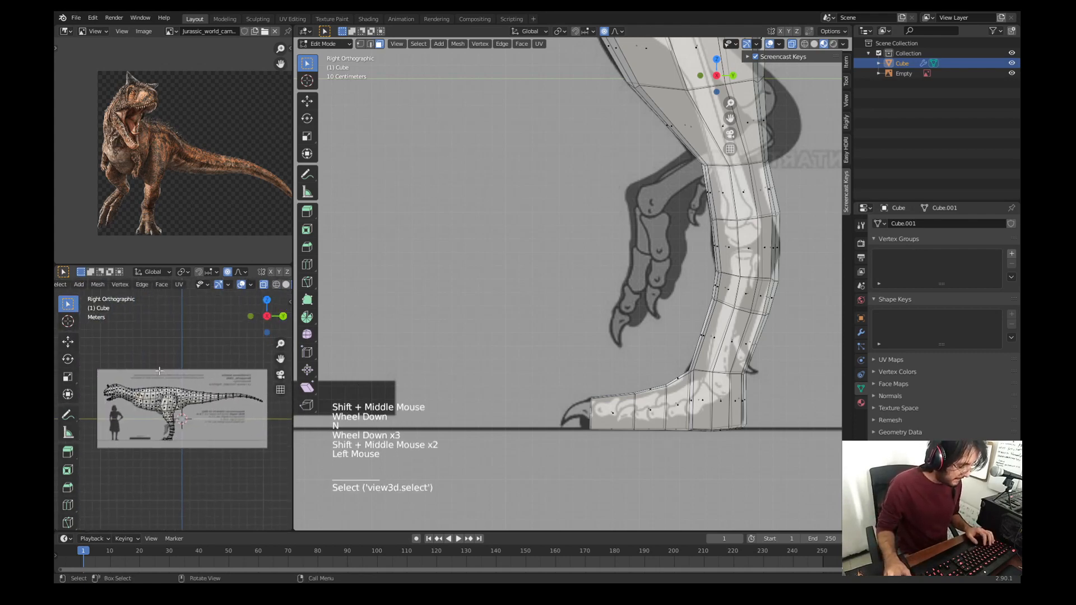
key("b")
left_click_drag(97, 368, 267, 420)
key("h")
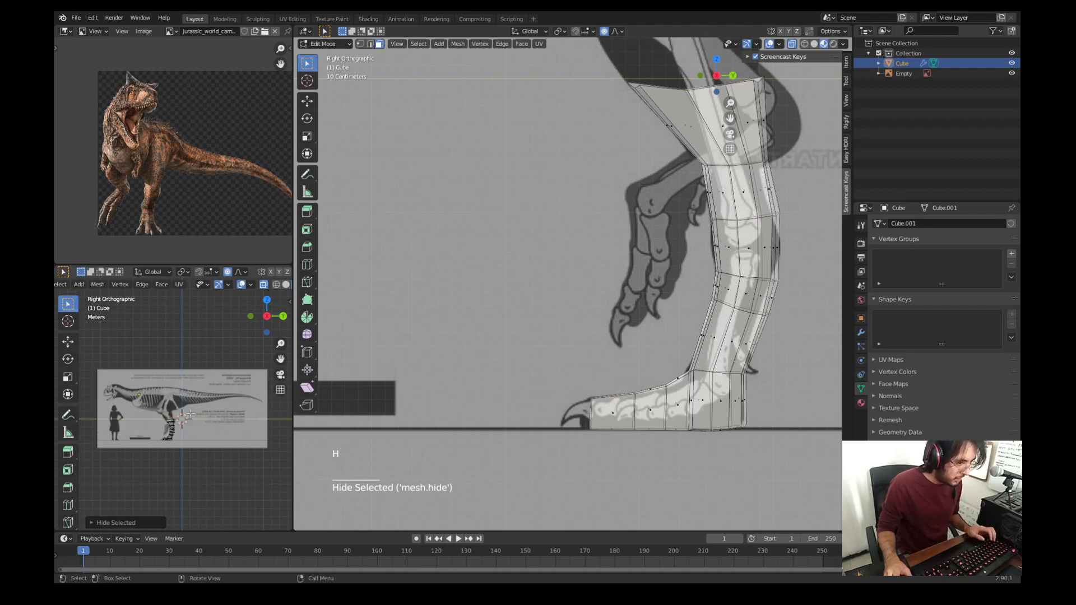
Step: Set the secondary viewport to the top view of the foot and hide the uppermost remaining ring of leg faces
mouse_move(189, 413)
middle_mouse_down()
mouse_move(220, 440)
mouse_move(201, 420)
middle_mouse_up()
key("KP_7")
scroll(212, 444, "up", 7)
scroll(212, 444, "up", 4)
scroll(203, 418, "up", 2)
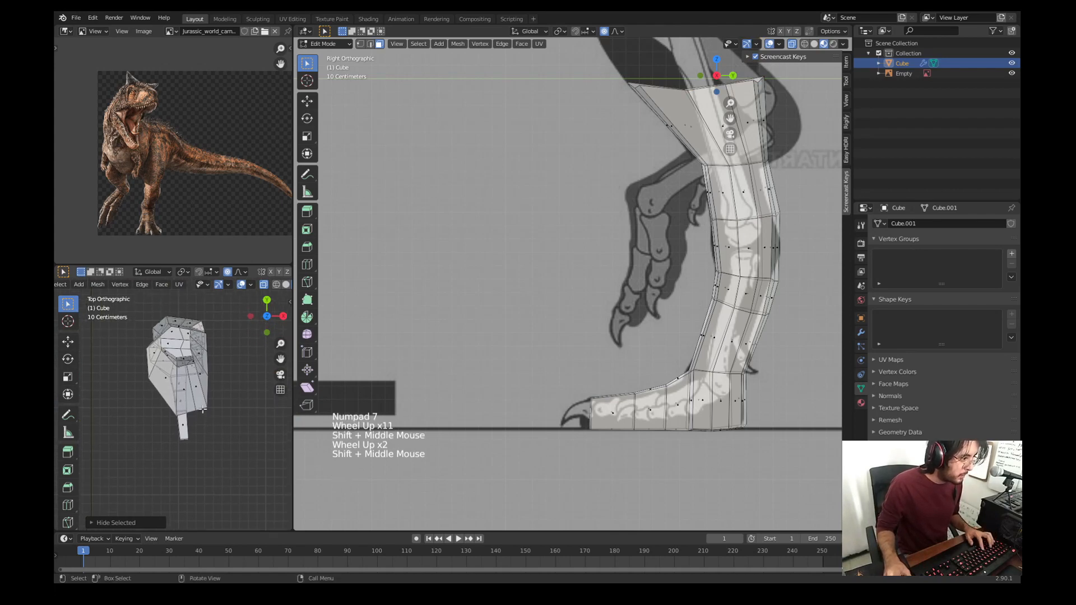
scroll(672, 196, "down", 2)
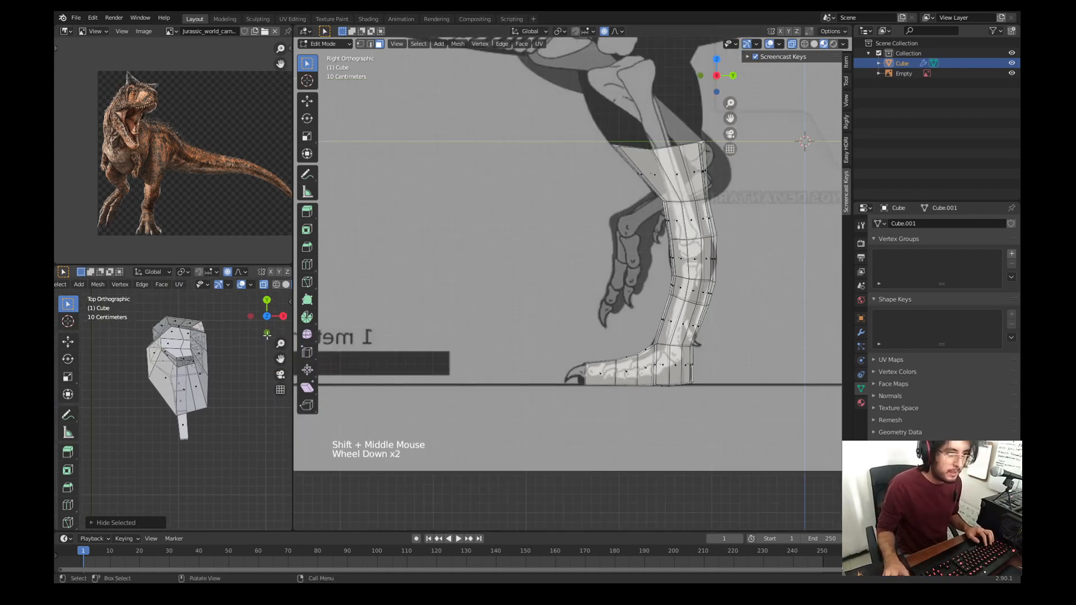
key("c")
left_click_drag(666, 169, 713, 165)
right_click(712, 165)
key("h")
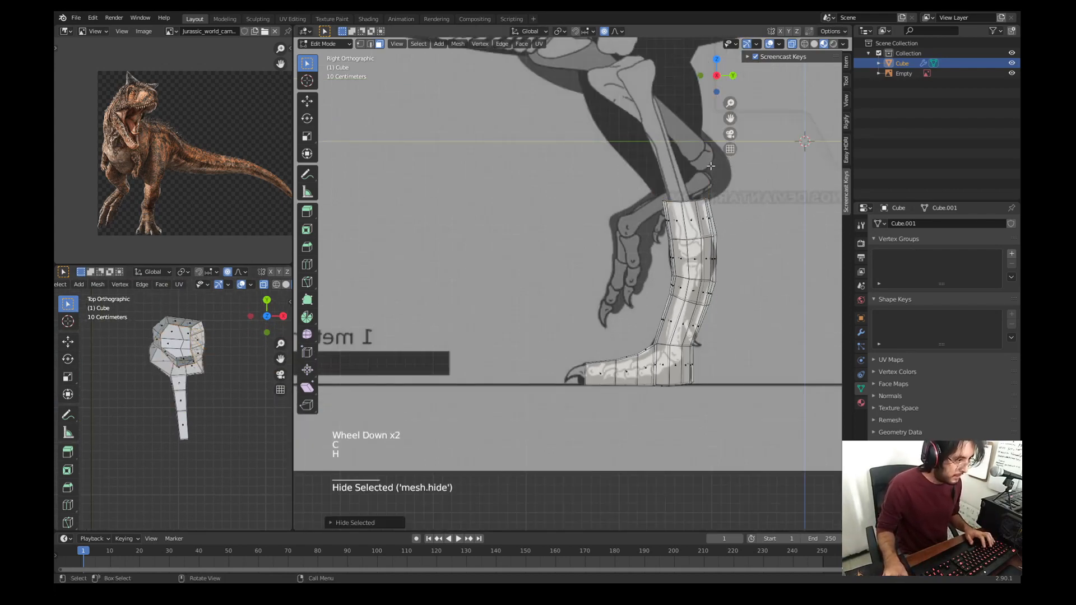
Step: Shift the toe tip about 0.11 m in the negative X direction using smooth proportional editing with a 0.75 radius
left_click(188, 440)
key("g")
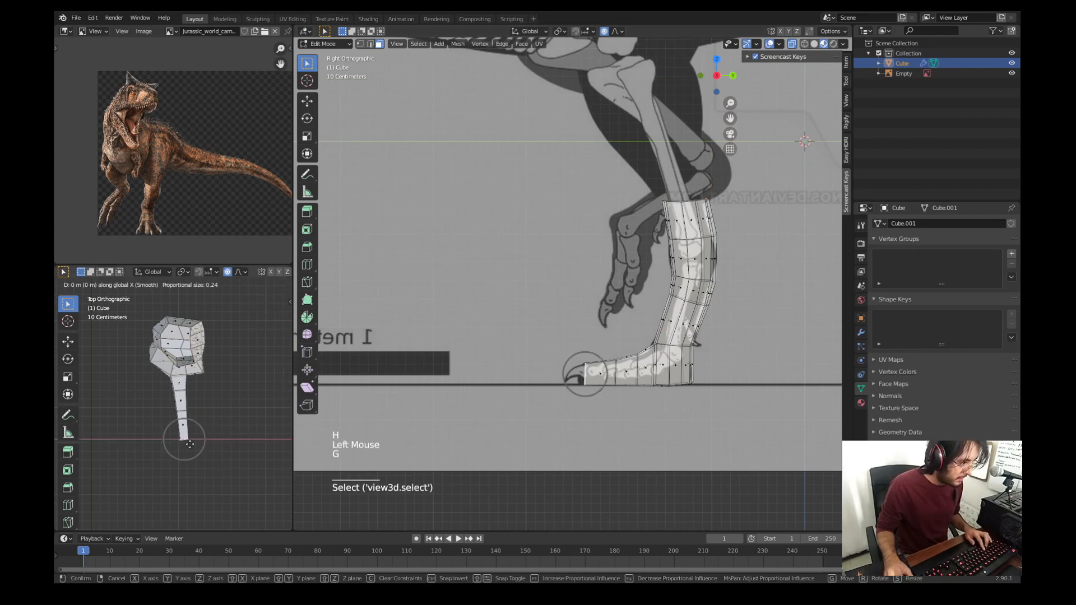
scroll(183, 446, "down", 13)
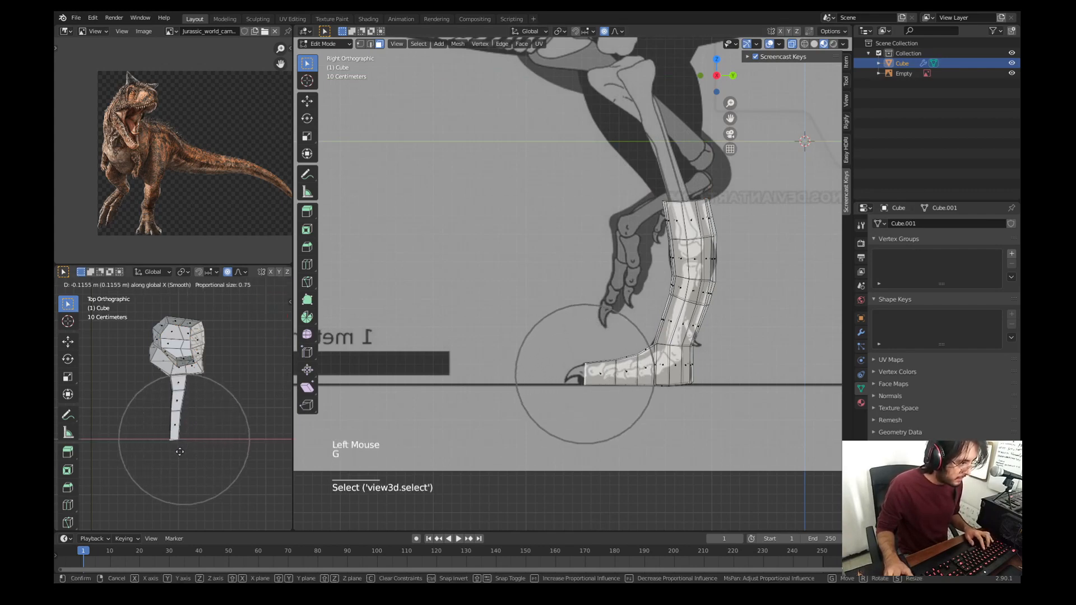
left_click(181, 450)
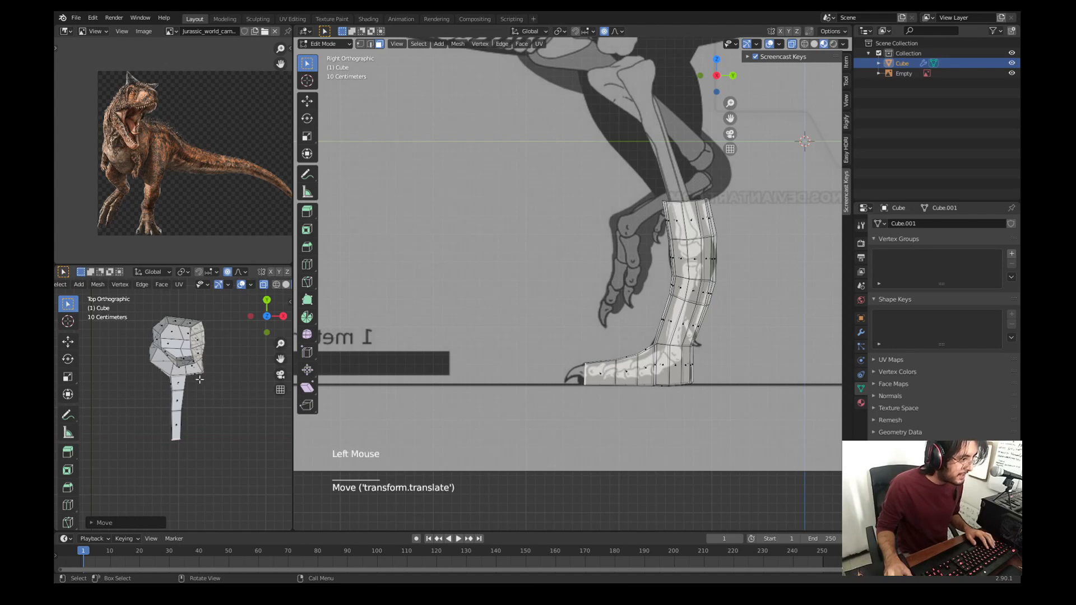
Step: Extrude the front foot face beside the middle toe forward into a short first segment of a second toe
left_click(199, 379)
key("e")
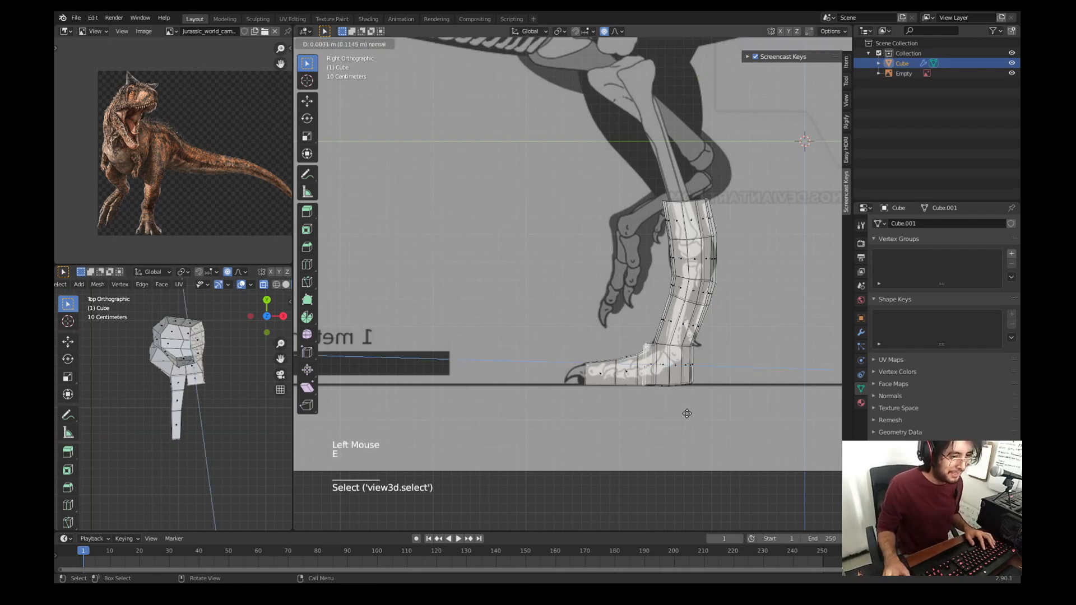
key("x")
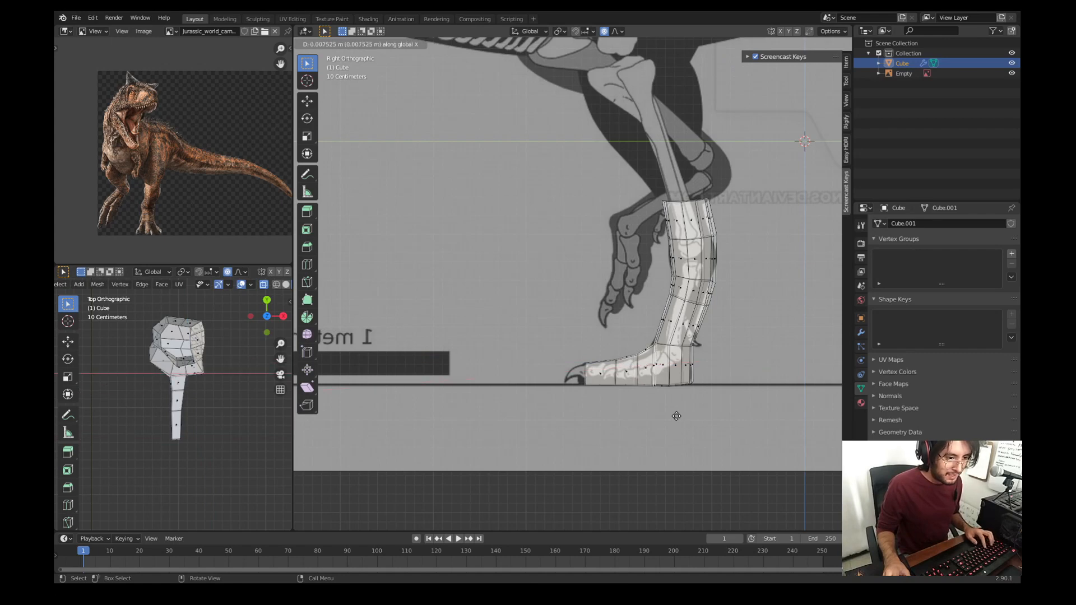
left_click(668, 416)
key("ctrl+z")
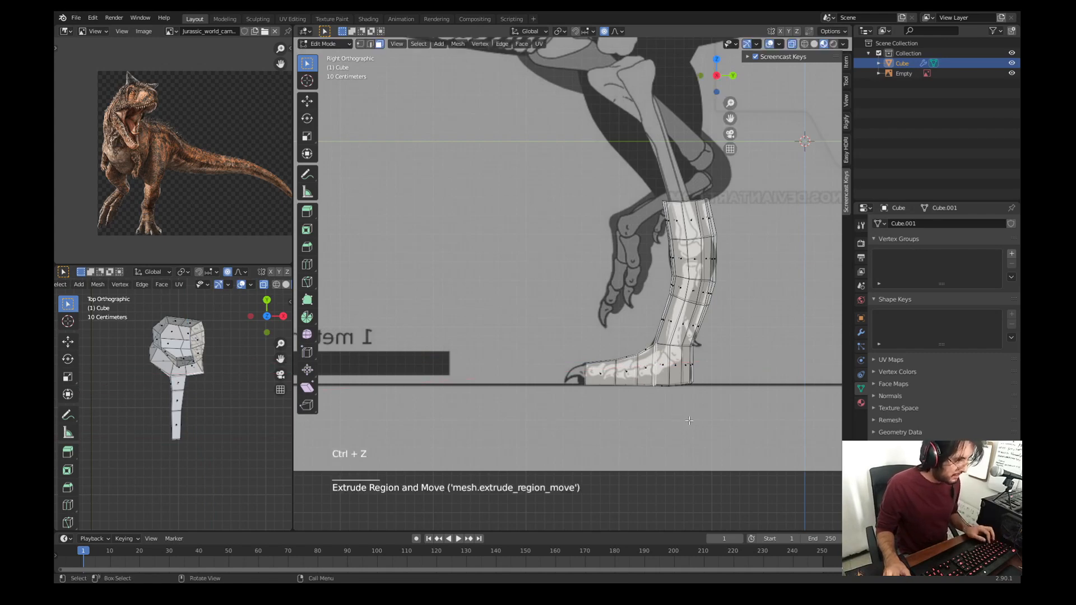
key("e")
left_click(674, 417)
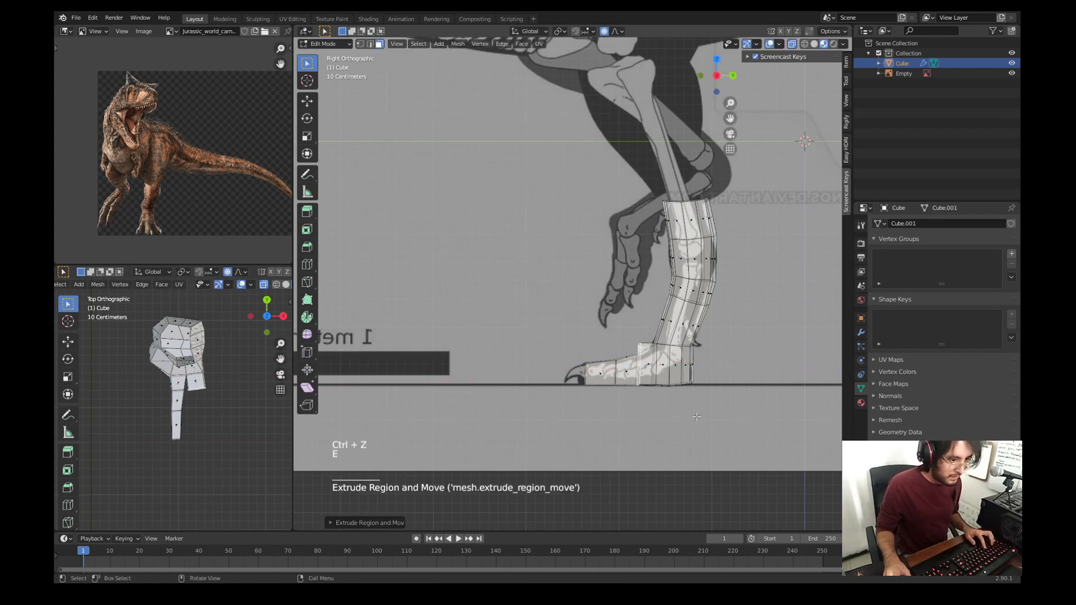
Step: Scale down the end of the second toe's first segment and lower it, using proportional editing with a 0.12 radius
key("s")
scroll(749, 413, "up", 4)
left_click(749, 415)
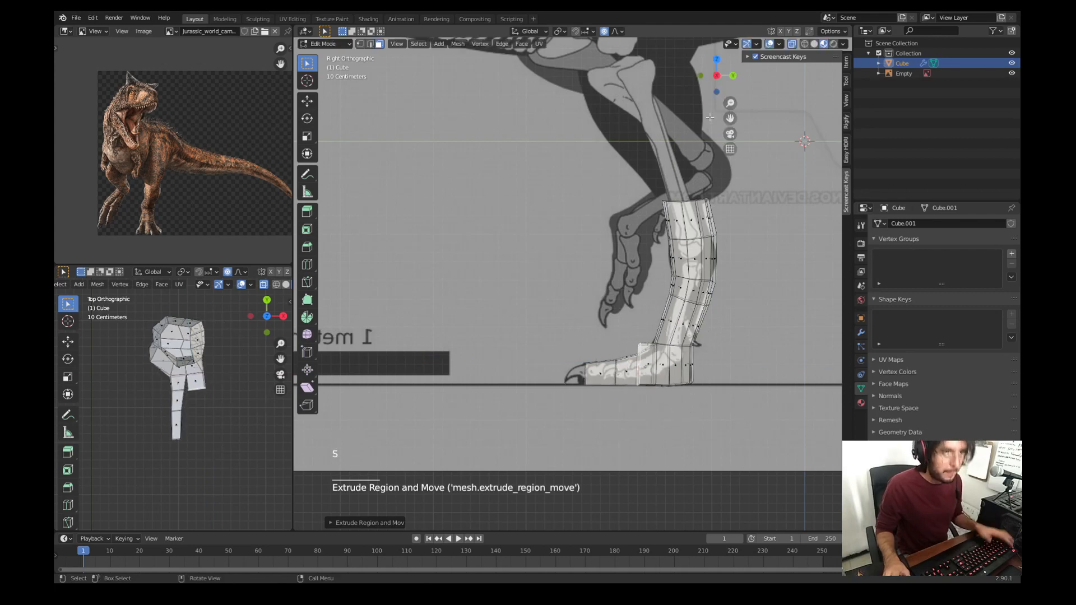
left_click(618, 31)
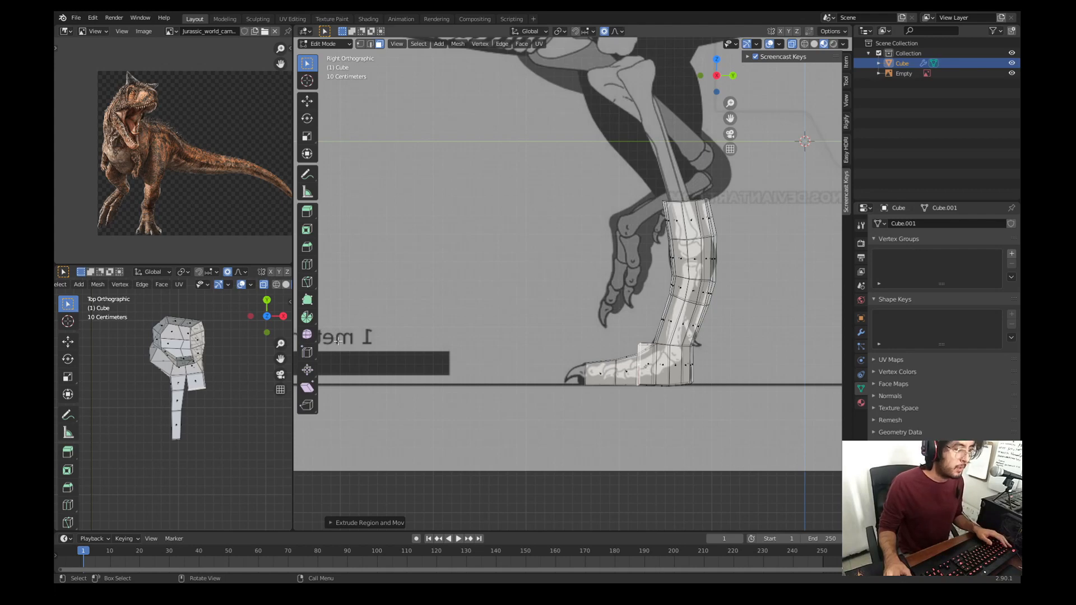
key("g")
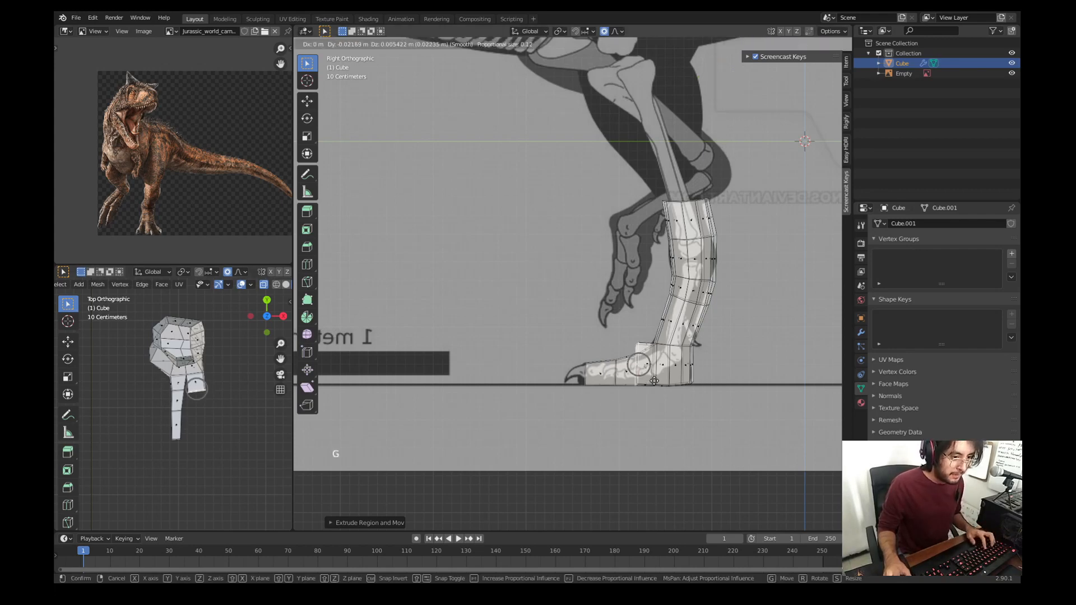
key("s")
key("g")
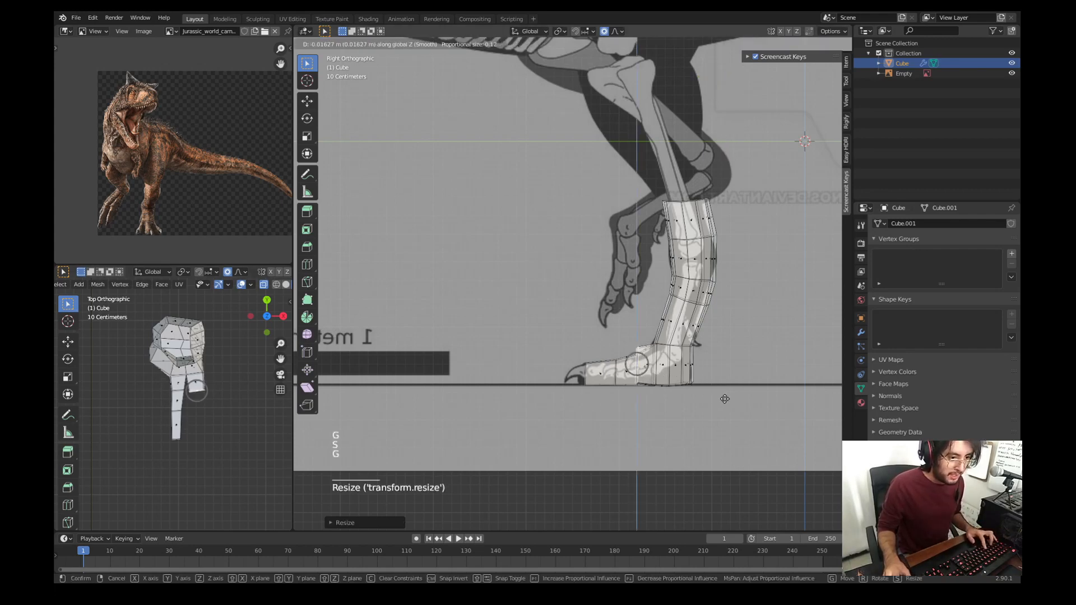
left_click(725, 401)
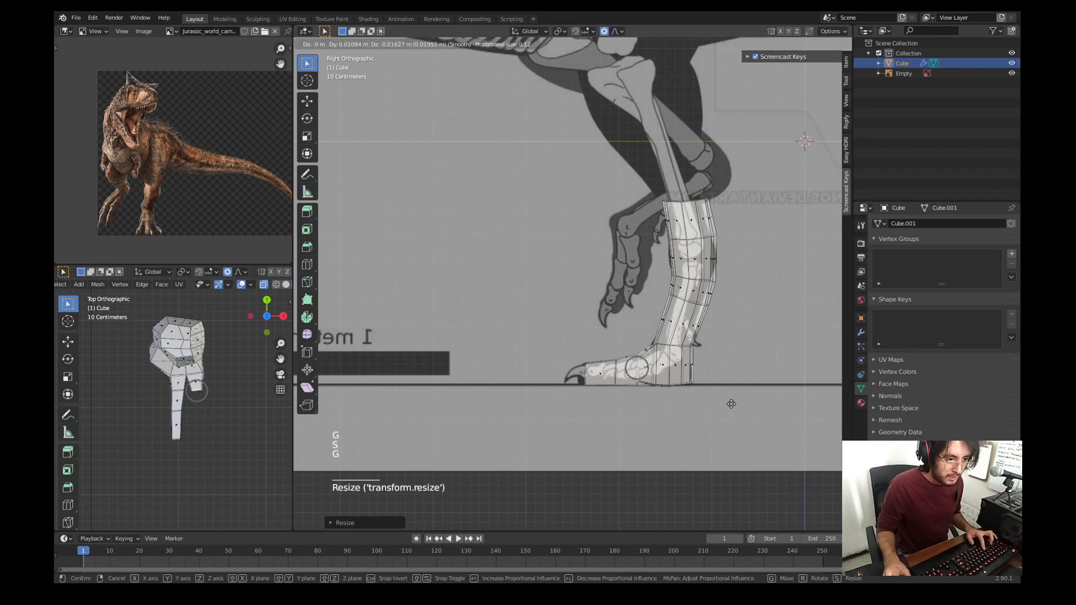
Step: Extrude a long second segment for this toe almost to the middle toe's tip, then taper and lower its end
key("e")
left_click(688, 407)
key("s")
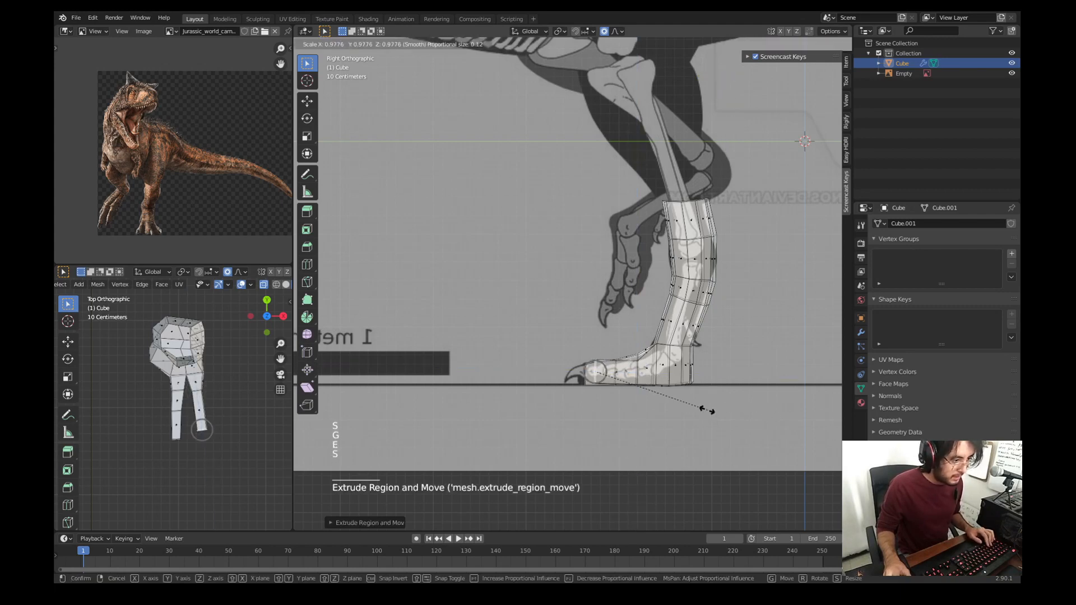
left_click(694, 405)
key("g")
left_click(699, 409)
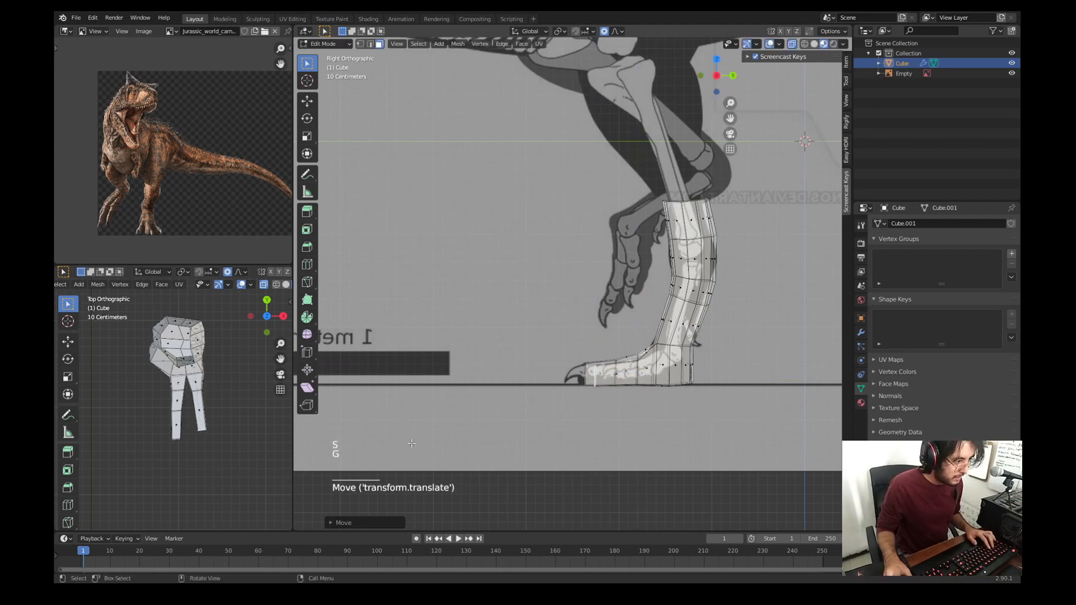
Step: Try rescaling the second toe's tip, pulling it back and extruding another short segment from it
key("s")
left_click(668, 398)
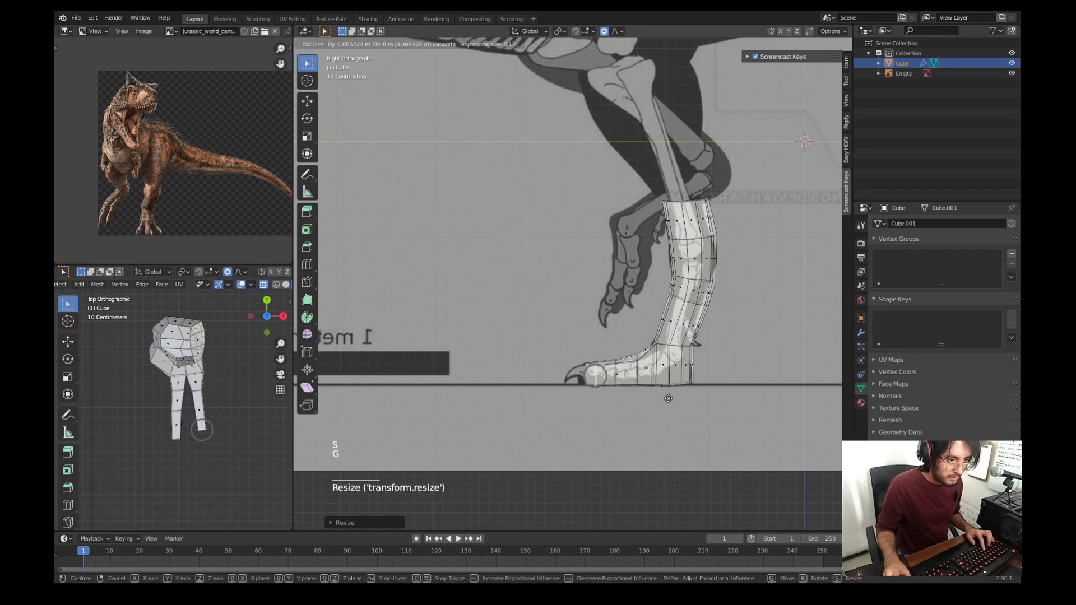
key("g")
key("x")
left_click(674, 398)
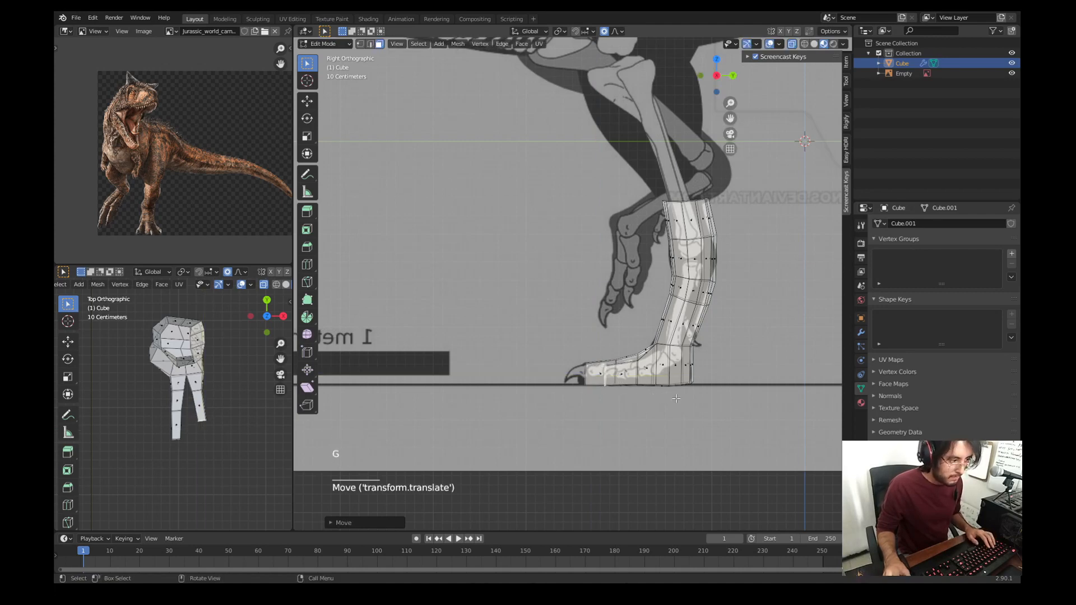
key("e")
left_click(660, 399)
key("s")
left_click(664, 399)
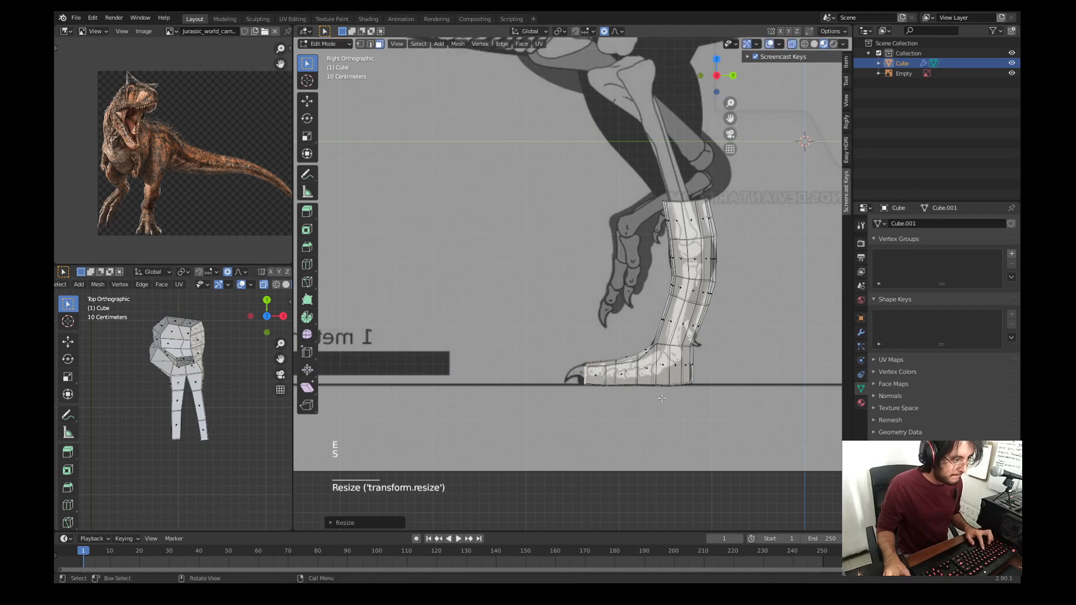
key("g")
left_click(665, 399)
key("g")
left_click(667, 400)
Step: Undo the extra toe segment and the preceding scale and move of the second toe's tip
key("ctrl+z")
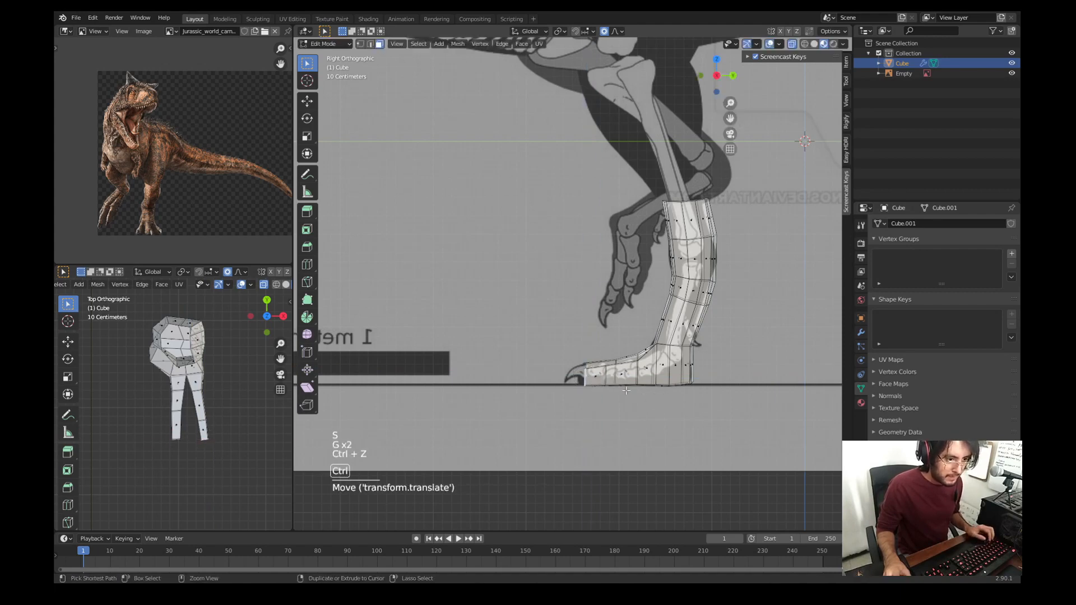
key("ctrl+z")
key("ctrl+z")
key("ctrl+z")
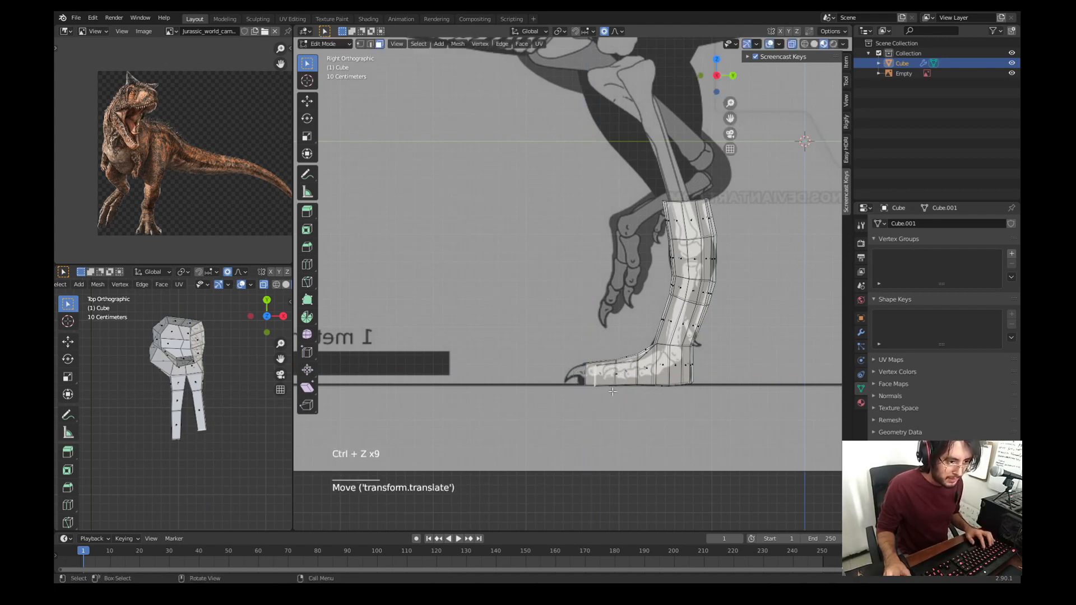
Step: Shorten the second toe by moving its tip back about 0.13 m along Y with proportional editing
key("g")
key("y")
scroll(618, 386, "down", 12)
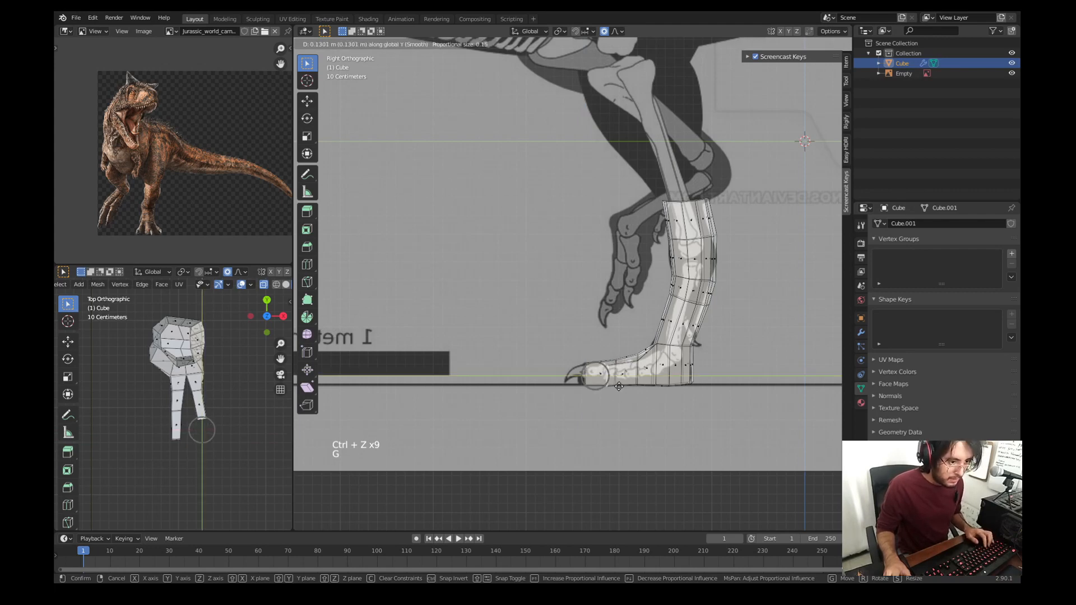
left_click(621, 386)
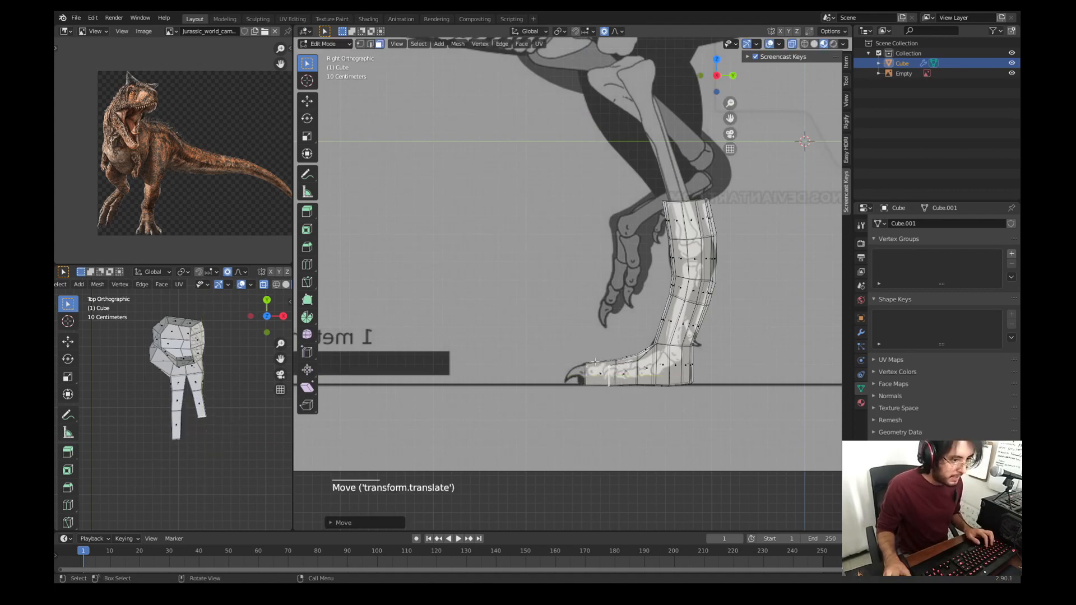
Step: Extrude the front foot face on the middle toe's other side into a third toe's first segment, scaling down and lowering its end
middle_click_drag(621, 386, 532, 351)
left_click(487, 324)
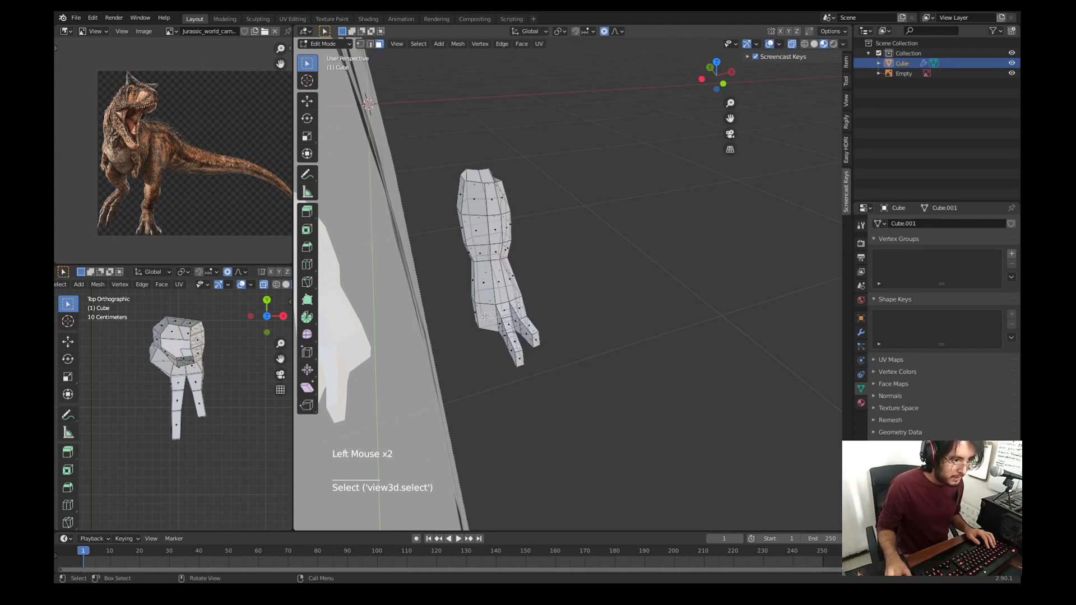
key("KP_3")
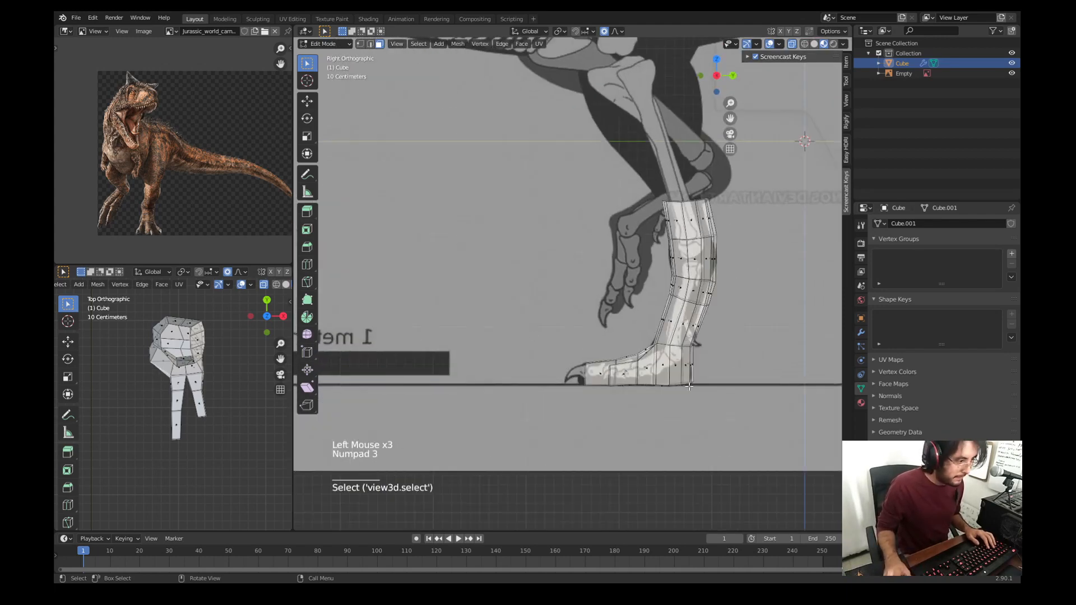
key("e")
key("s")
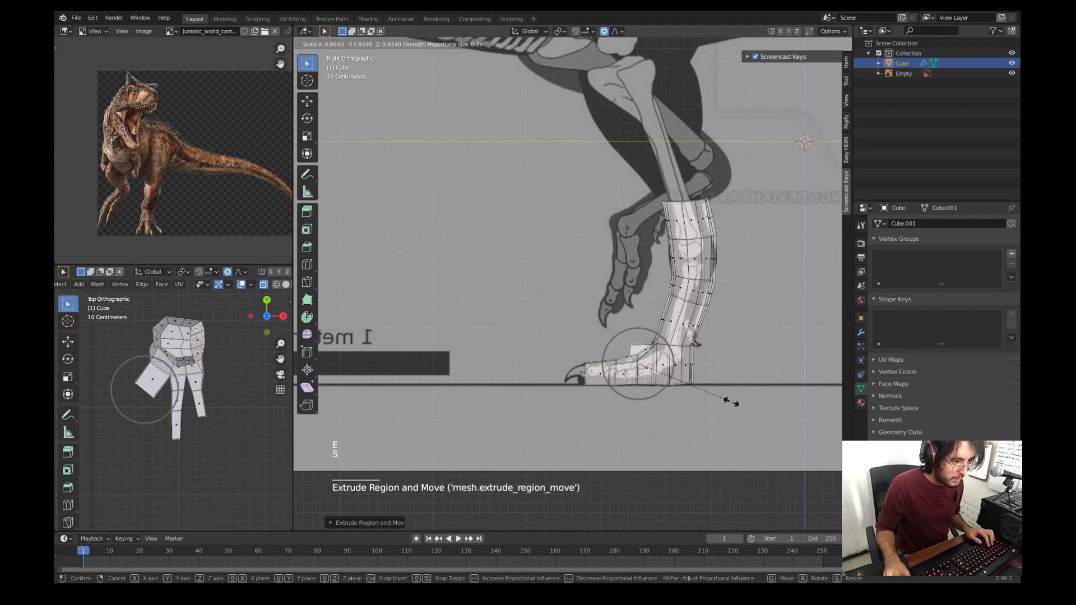
left_click(705, 388)
key("g")
left_click(710, 397)
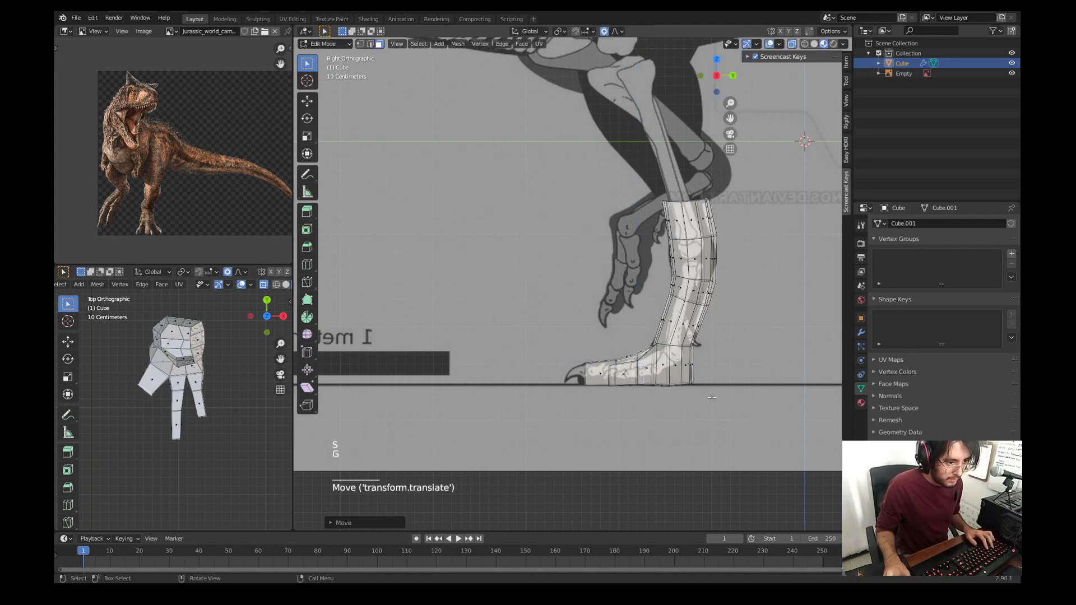
Step: Extrude a second segment from the third toe, then taper its end and adjust its position at ground level
key("e")
left_click(691, 395)
key("s")
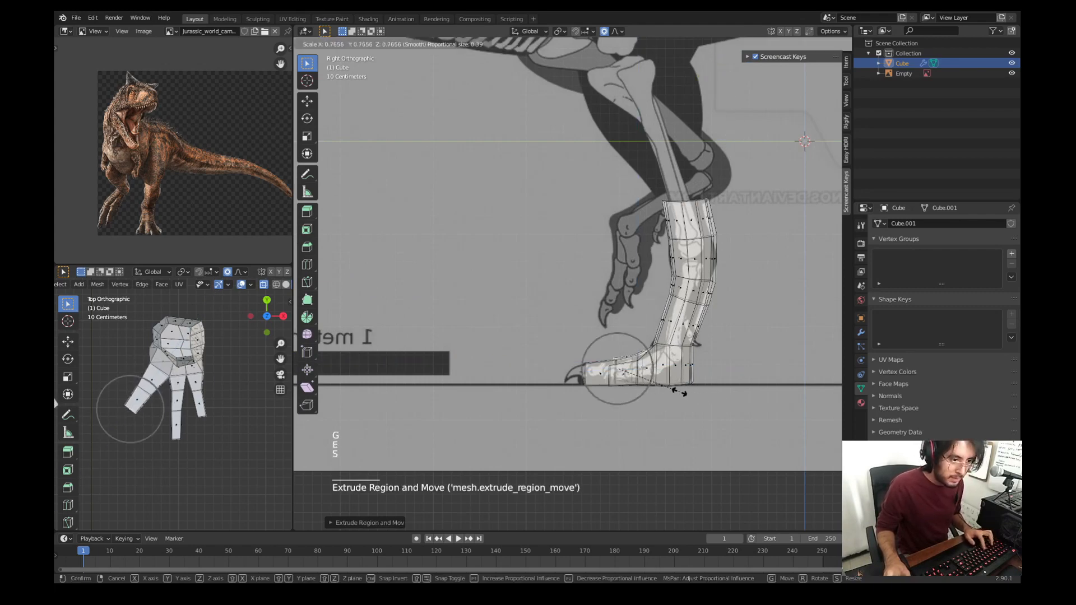
left_click(680, 395)
key("g")
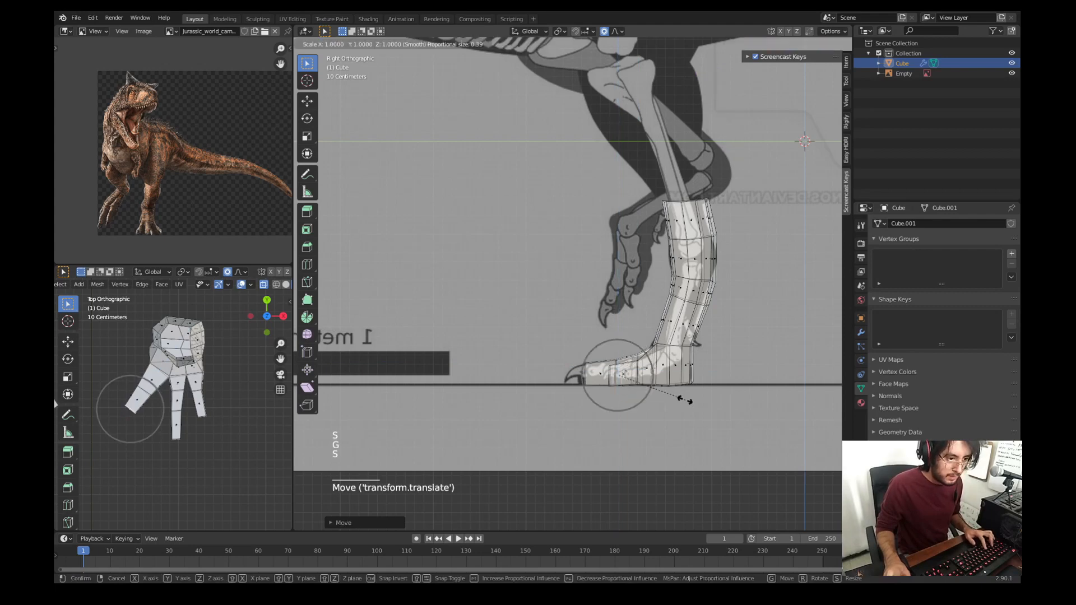
key("x")
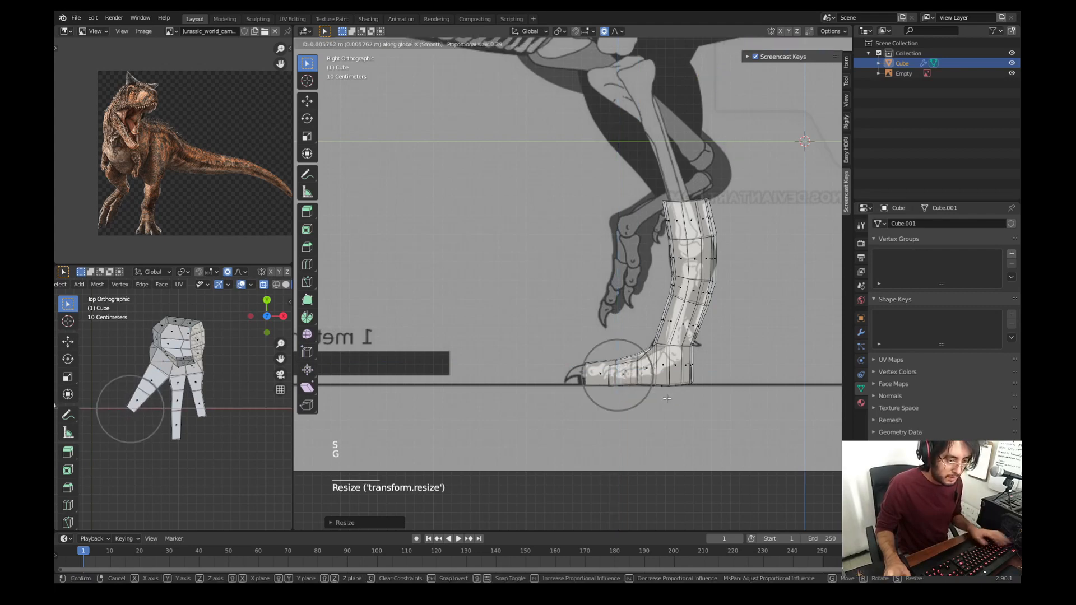
key("g")
left_click(662, 397)
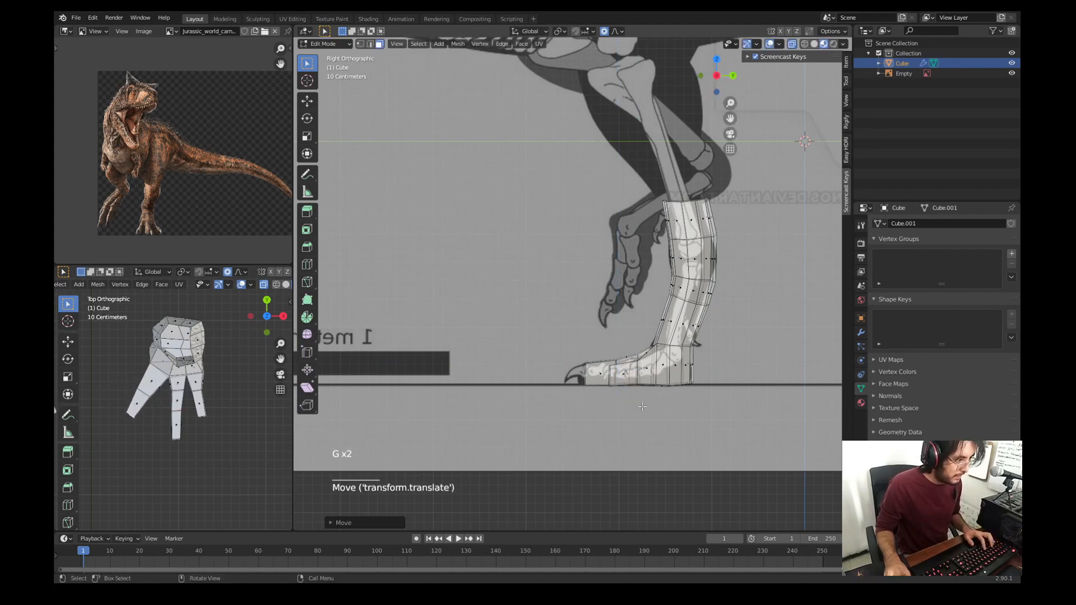
Step: Swing the third toe inward toward the middle toe in the top view, moving its end about 0.2 m with proportional editing
scroll(145, 392, "down", 2)
scroll(163, 386, "up", 3)
middle_click_drag(145, 393, 185, 424, "shift")
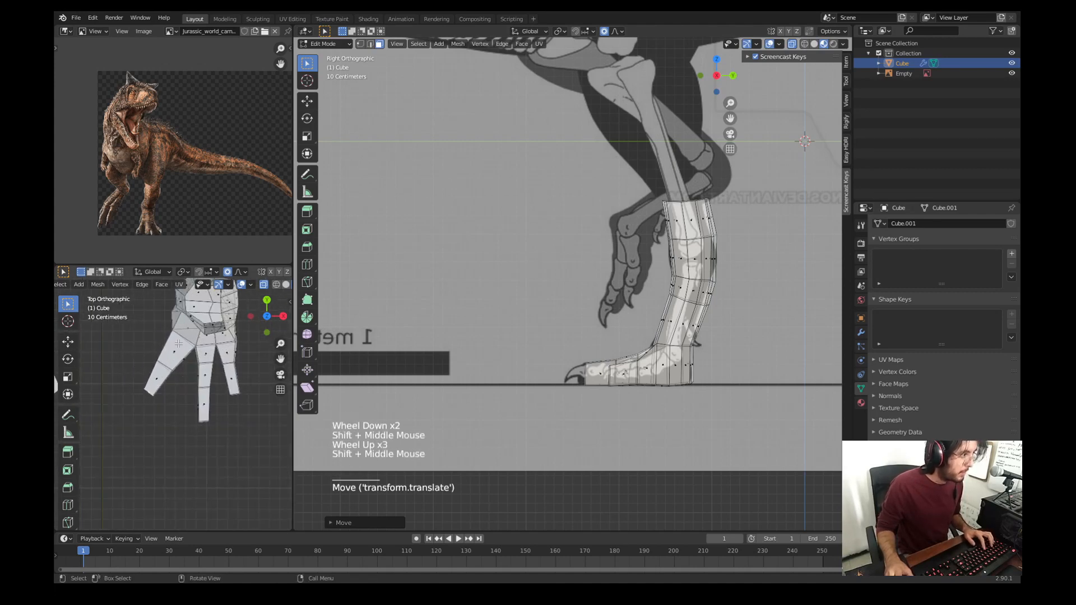
key("g")
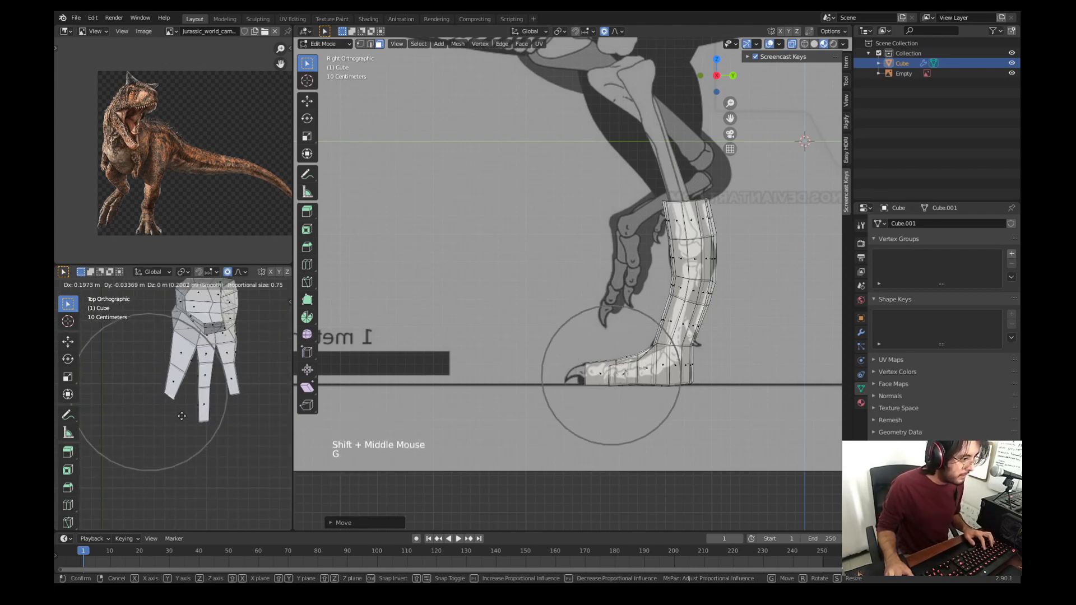
left_click(184, 416)
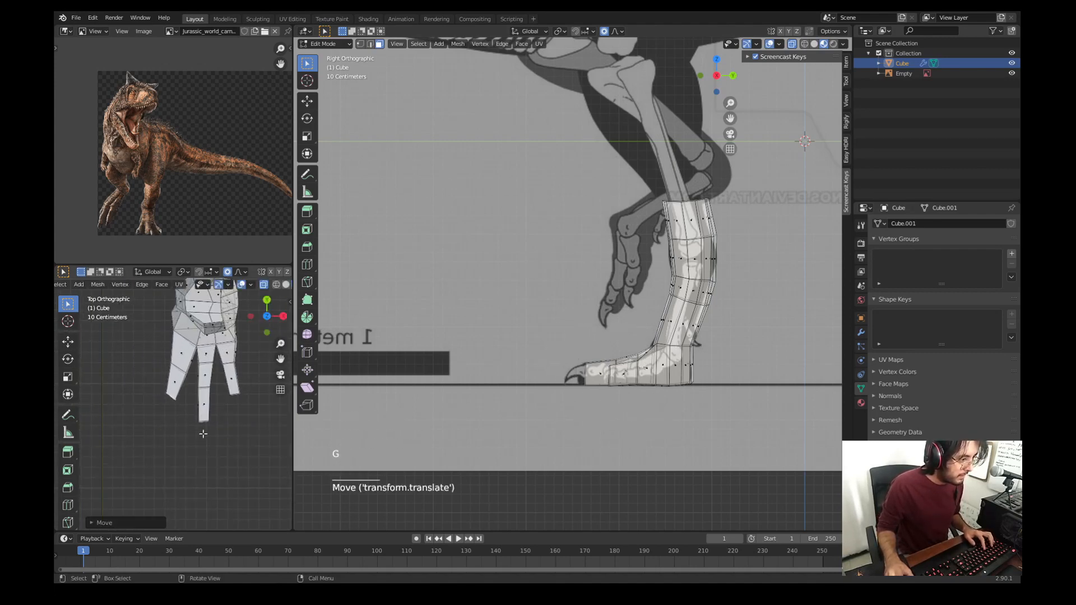
Step: Select the middle toe's edge loops in edge mode and scale them up slightly with proportional editing
key("2")
left_click(208, 365, "alt")
left_click(208, 398, "alt+shift")
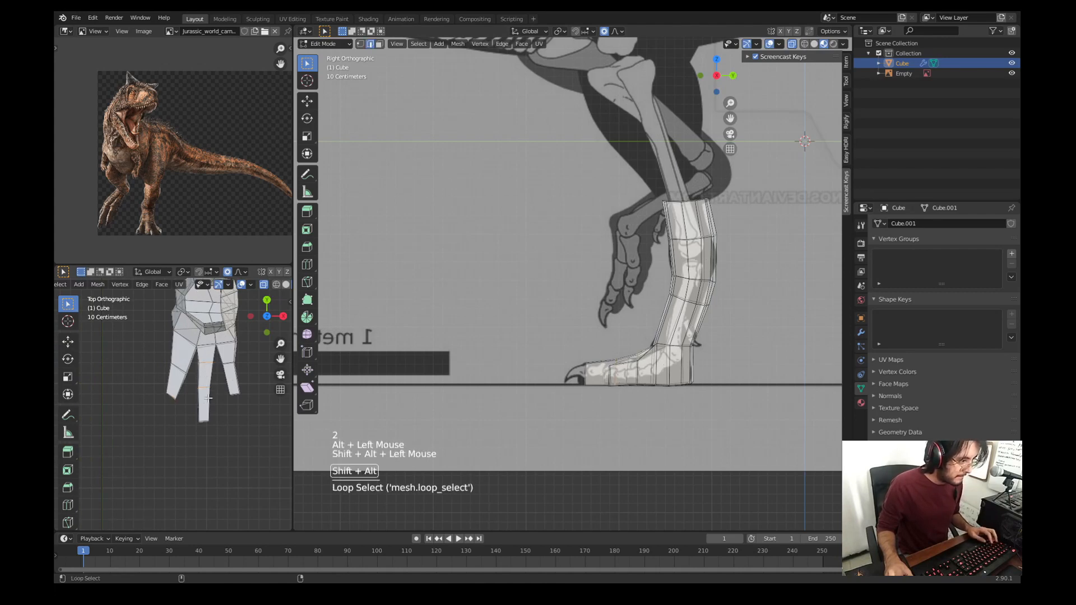
key("s")
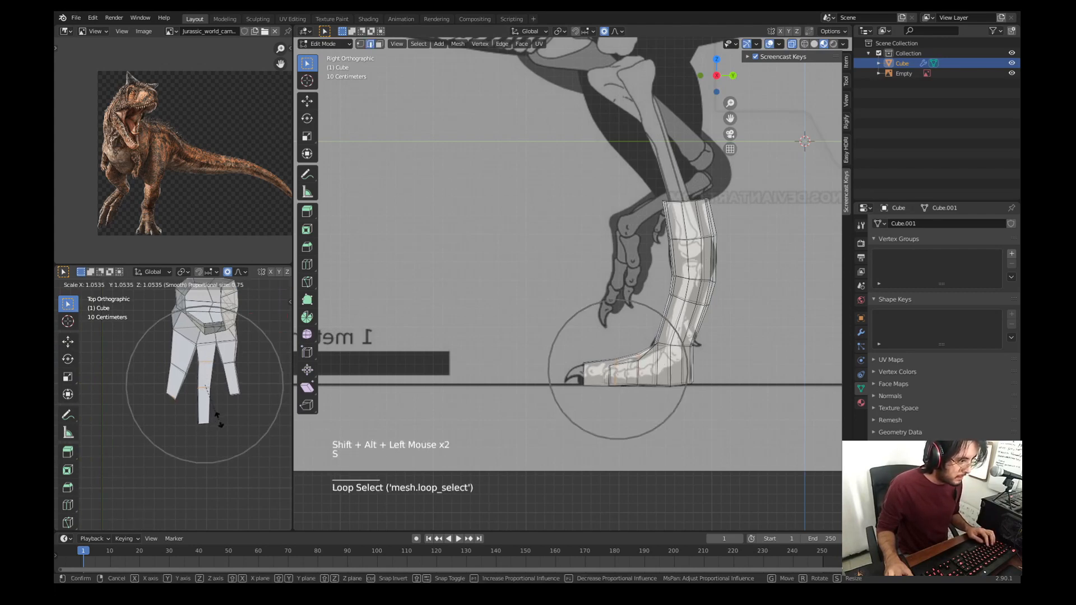
left_click(221, 419)
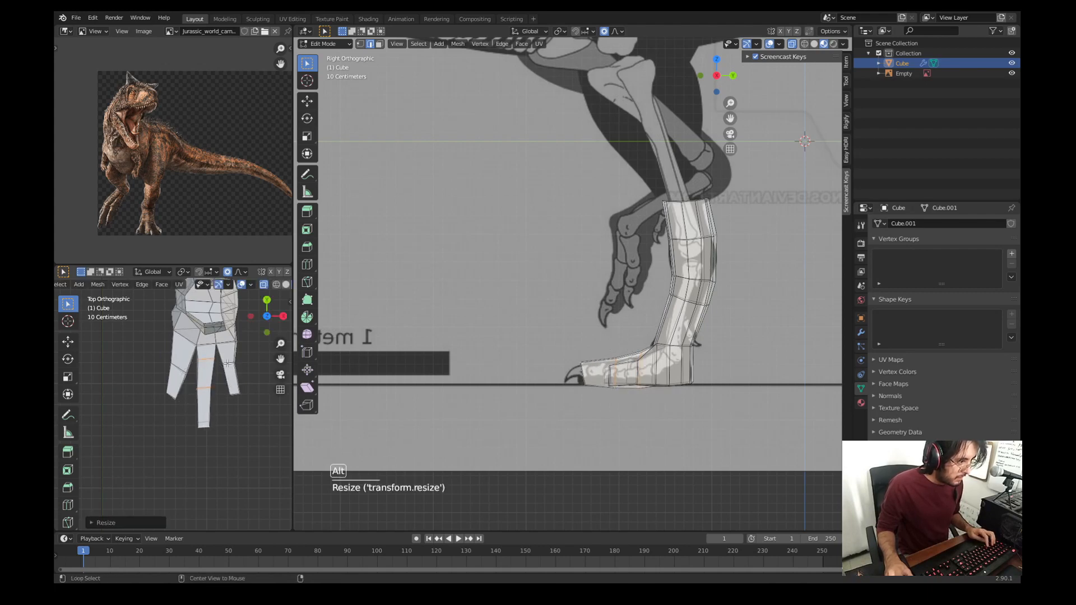
Step: Nudge the third toe's tip vertices about 0.02 m forward in the top view with proportional editing
left_click(235, 363, "alt")
left_click(238, 407)
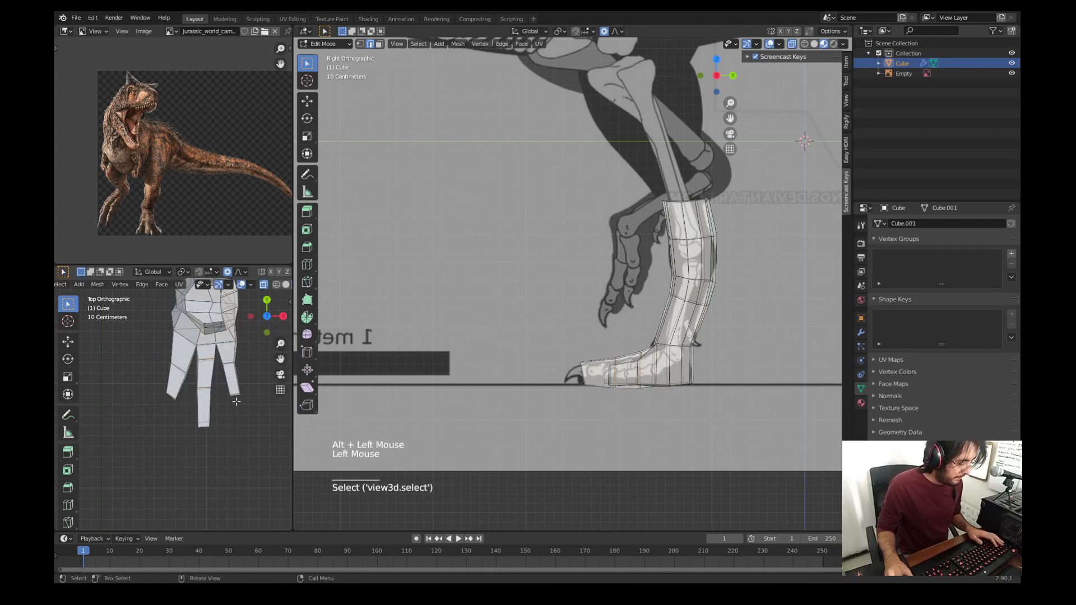
key("1")
key("c")
left_click(235, 399)
key("g")
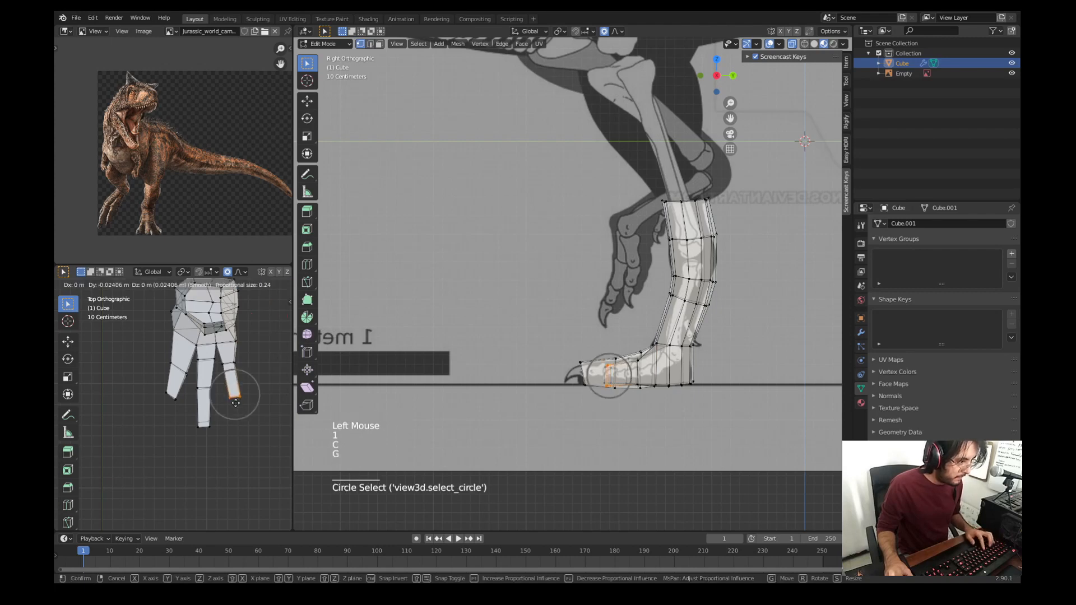
left_click(236, 402)
Step: Move the vertices along the third toe's outer side outward in the top view with proportional editing to widen the toe
key("g")
scroll(244, 364, "down", 5)
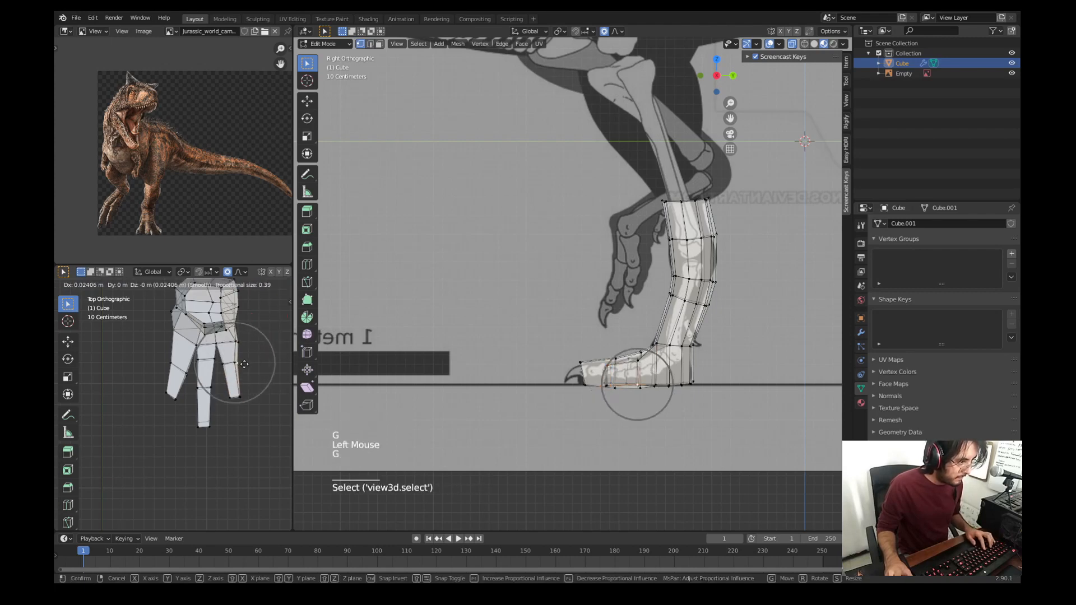
left_click(243, 363)
key("g")
left_click(240, 361)
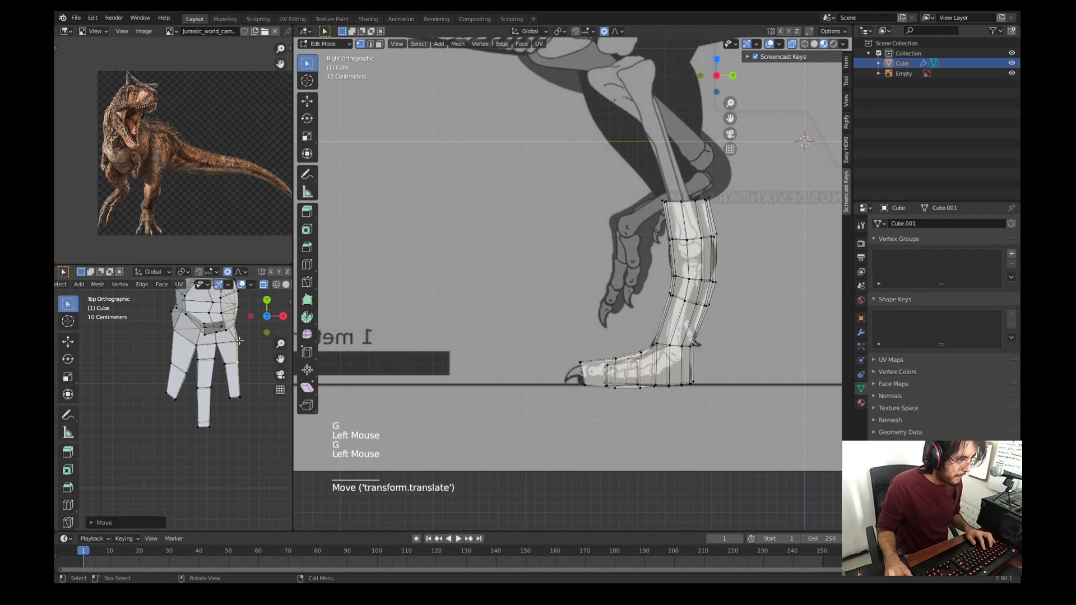
key("g")
left_click(242, 362)
Step: Raise the sole vertices under the toes slightly along Z in the side view to meet the reference's ground line
left_click(645, 408)
key("g")
key("z")
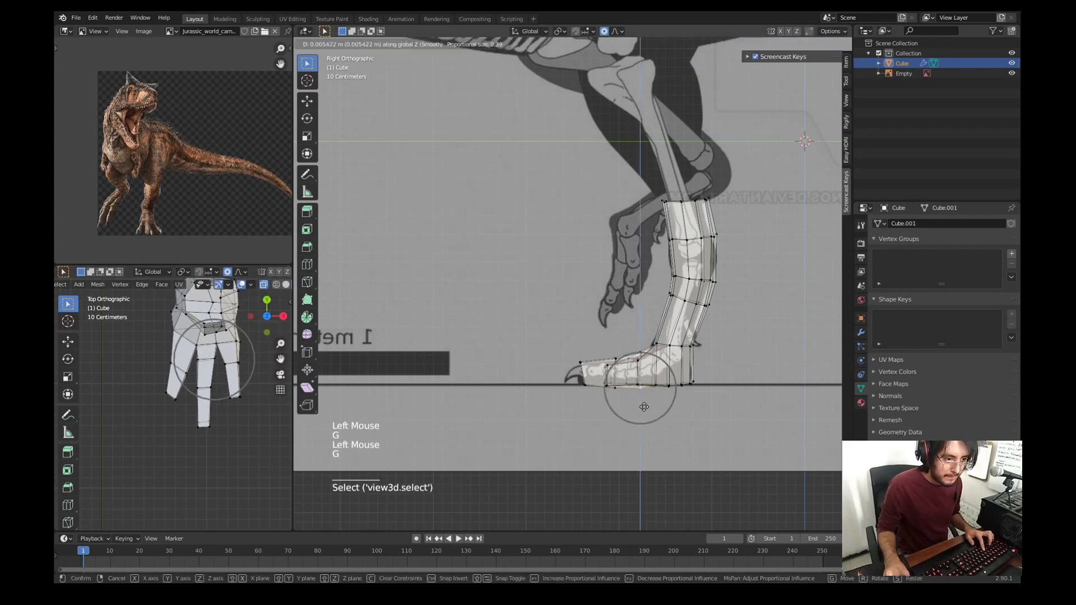
left_click(644, 405)
left_click(619, 402)
key("g")
key("z")
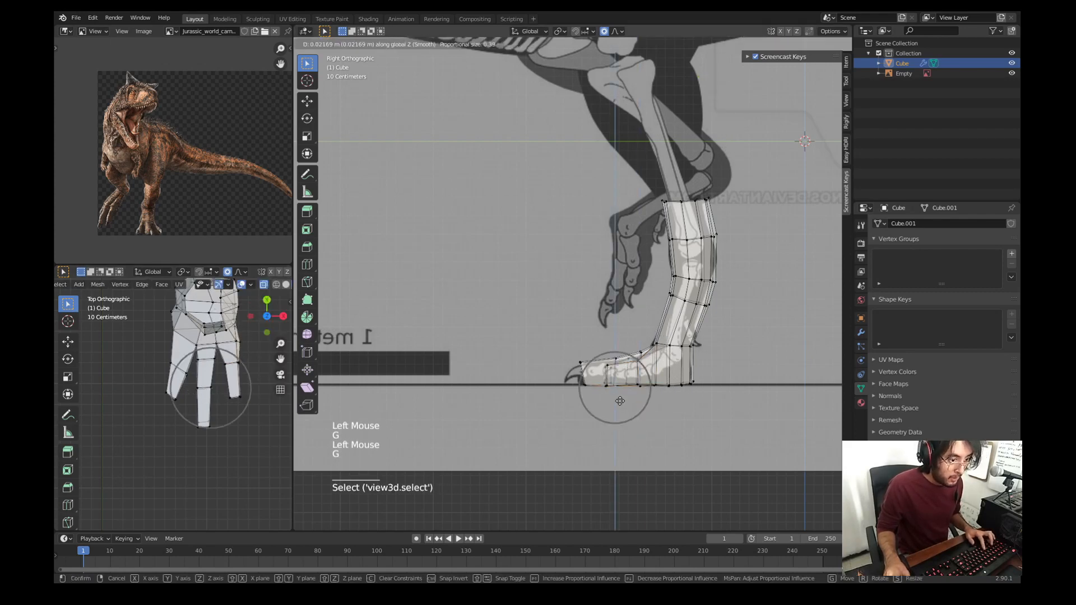
left_click(619, 401)
Step: Insert a loop cut around the lower leg just above the ankle
middle_click_drag(619, 402, 606, 457, "shift")
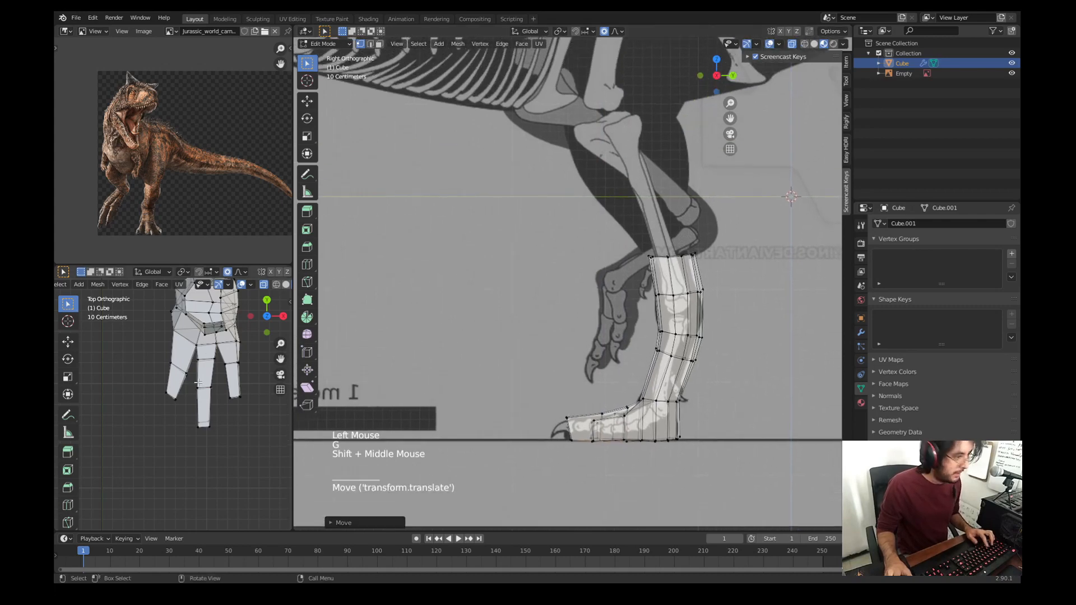
scroll(198, 383, "down", 1, "shift")
middle_click_drag(198, 383, 179, 386, "shift")
scroll(179, 387, "down", 5)
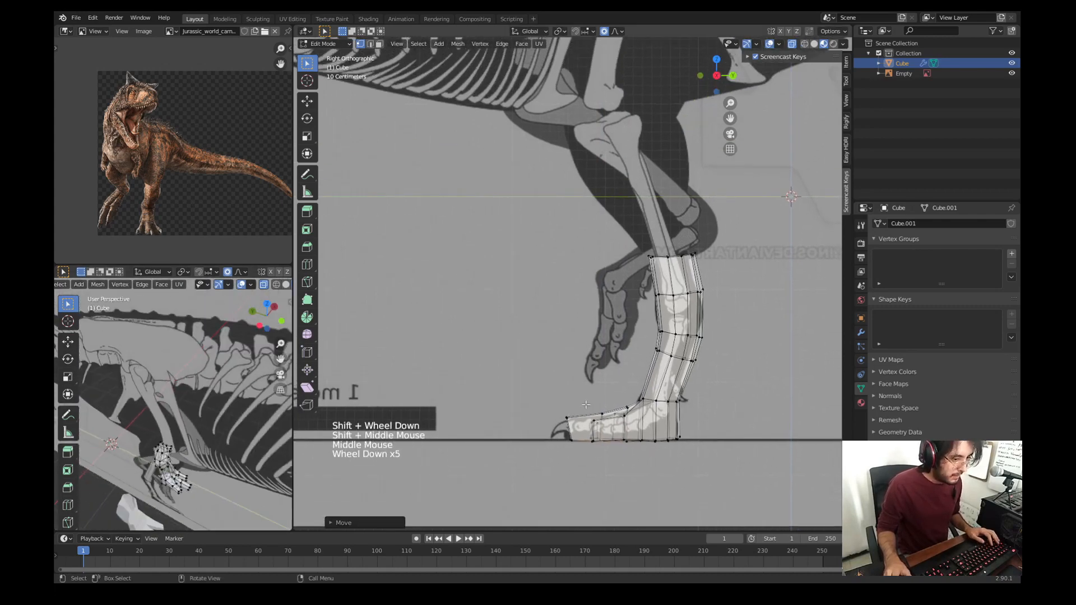
middle_click_drag(586, 405, 554, 397)
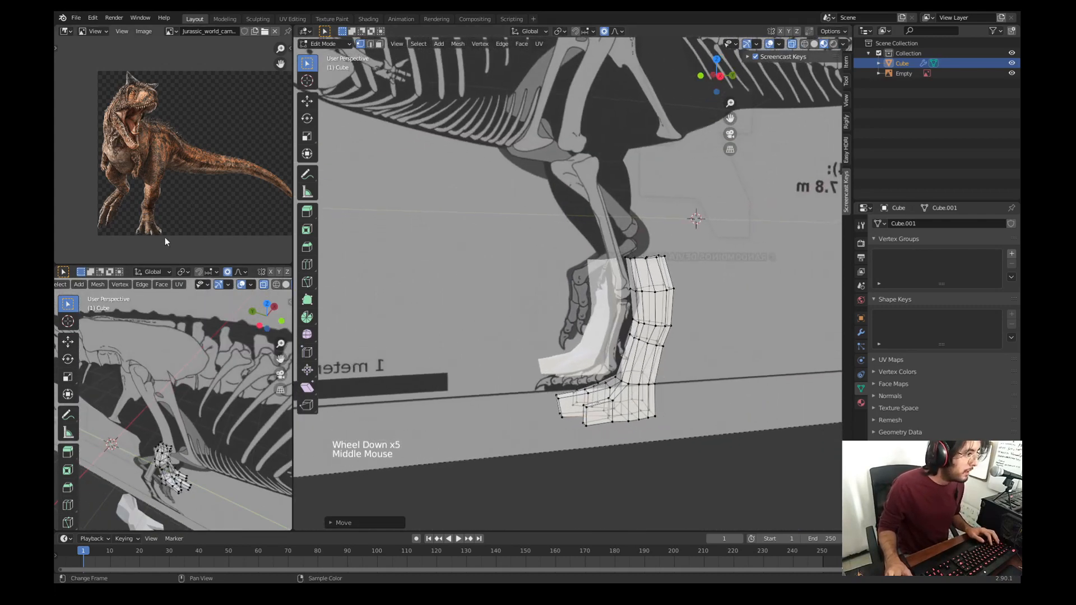
middle_click_drag(645, 387, 585, 345)
key("ctrl+r")
left_click(585, 343)
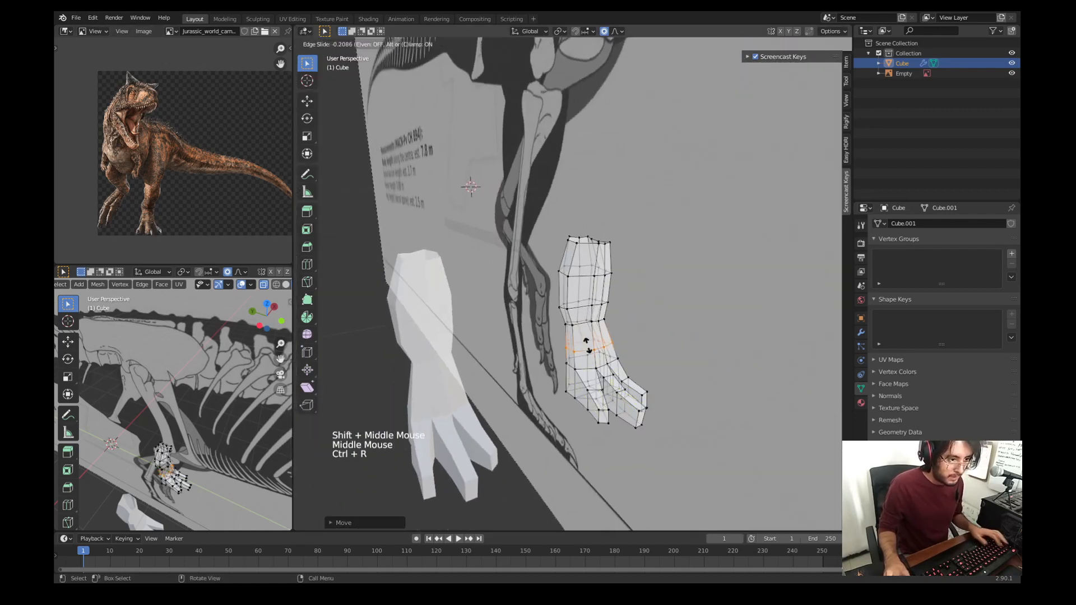
left_click(586, 345)
Step: Shift the new ankle loop about 0.01 m down in the side view and insert a second loop cut just above it
key("KP_3")
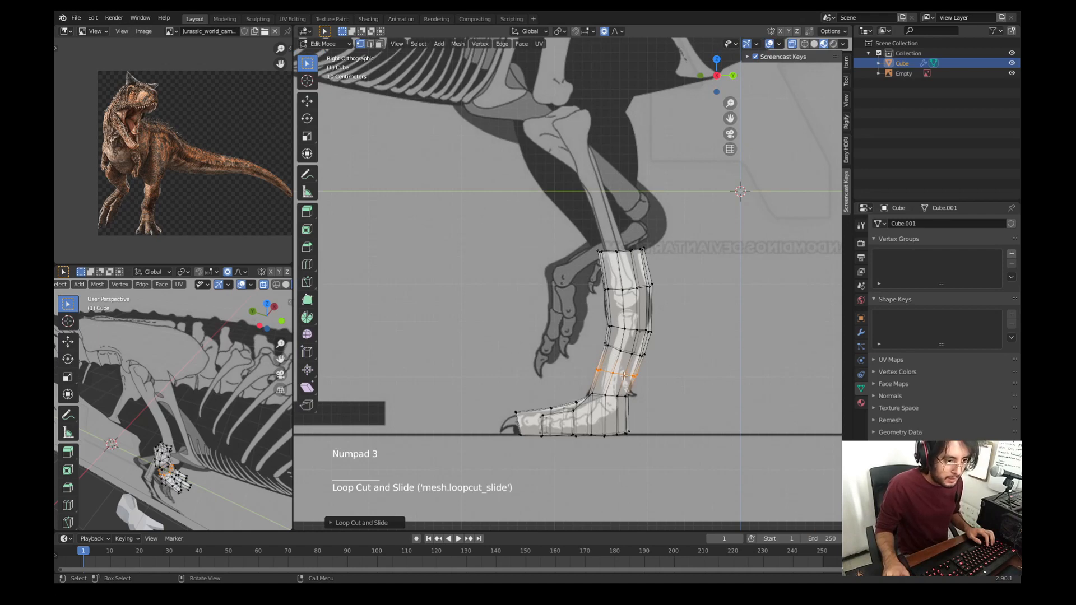
scroll(624, 375, "up", 3)
middle_click_drag(624, 375, 634, 408, "shift")
key("g")
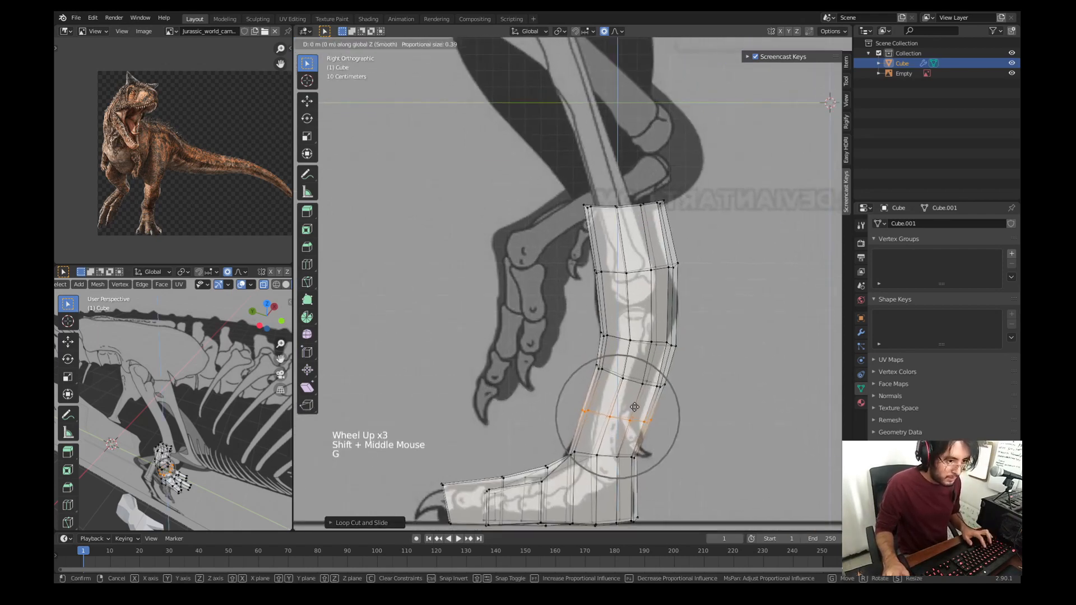
key("g")
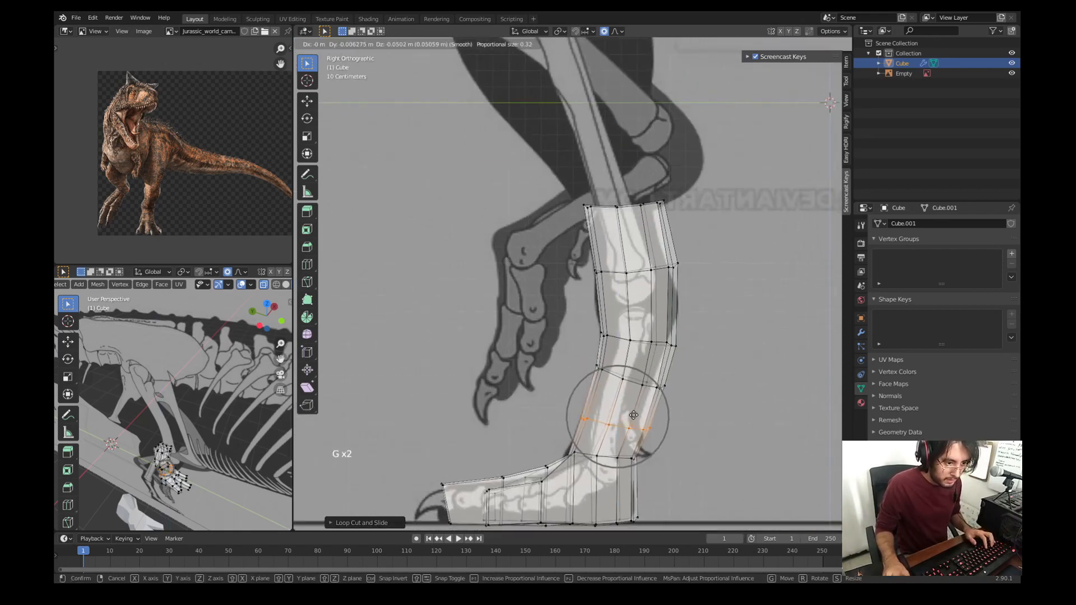
left_click(634, 415)
key("ctrl+r")
left_click(656, 402)
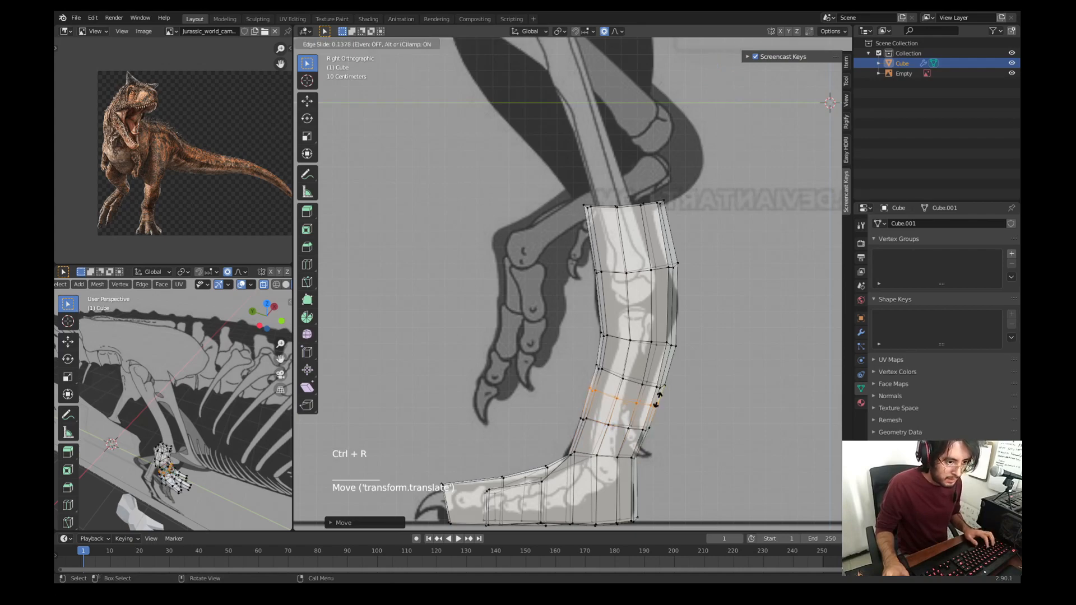
left_click(655, 404)
Step: Extrude the face on the lower leg's inner side, between the new loops, to begin the dewclaw
mouse_move(654, 408)
middle_mouse_down()
mouse_move(672, 412)
mouse_move(654, 410)
middle_mouse_up()
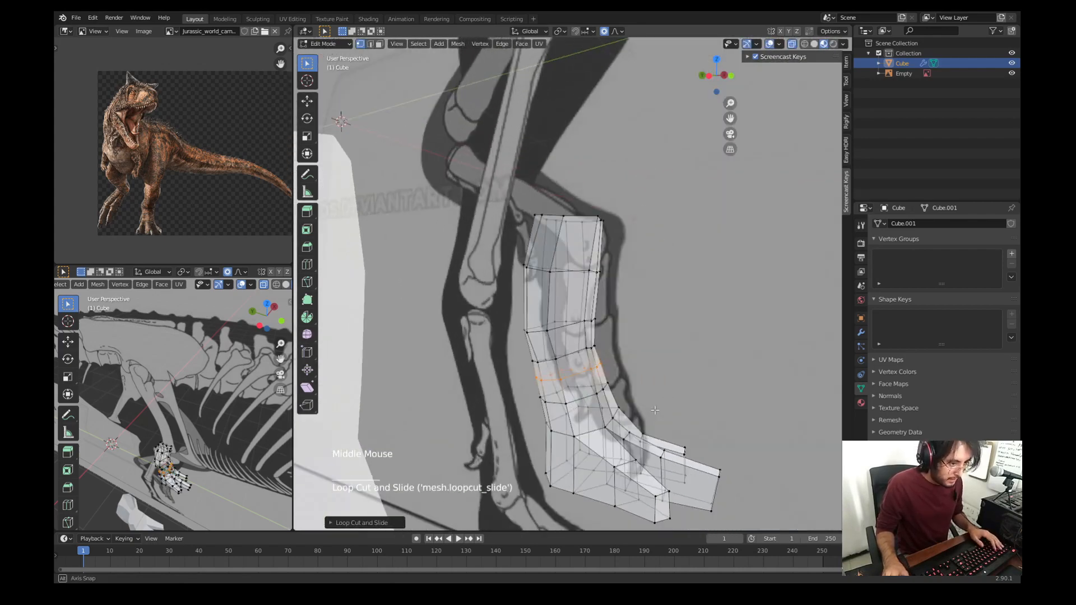
key("3")
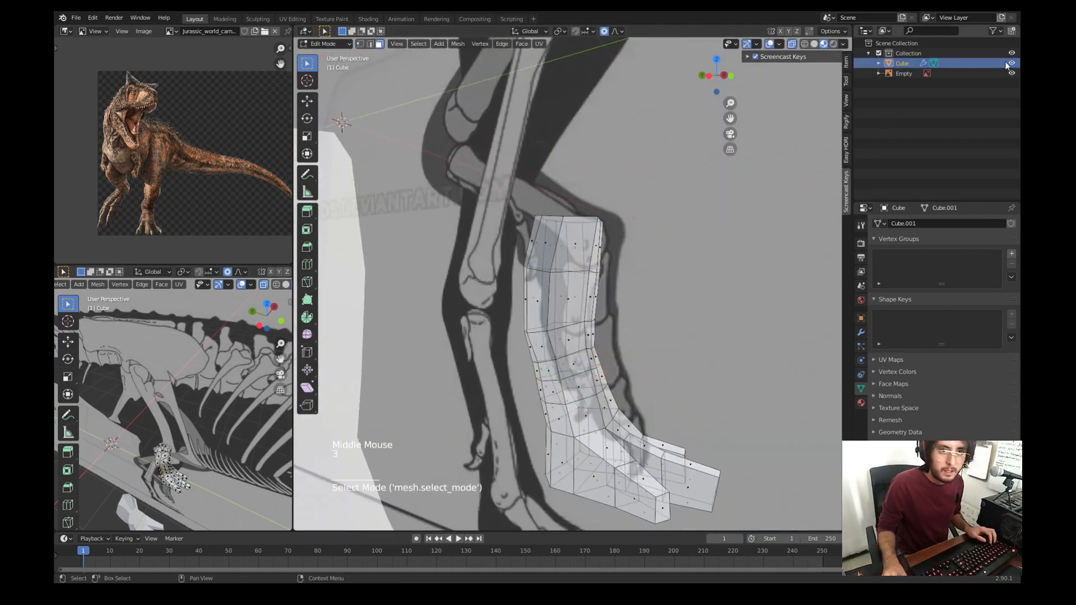
middle_click_drag(555, 353, 672, 350)
left_click(594, 354)
key("KP_1")
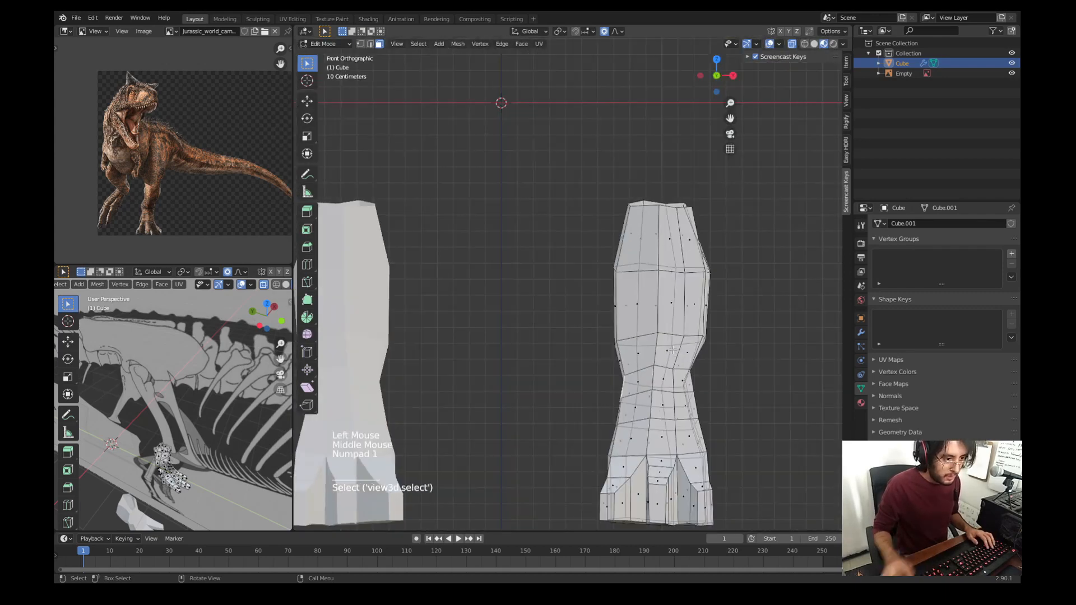
key("e")
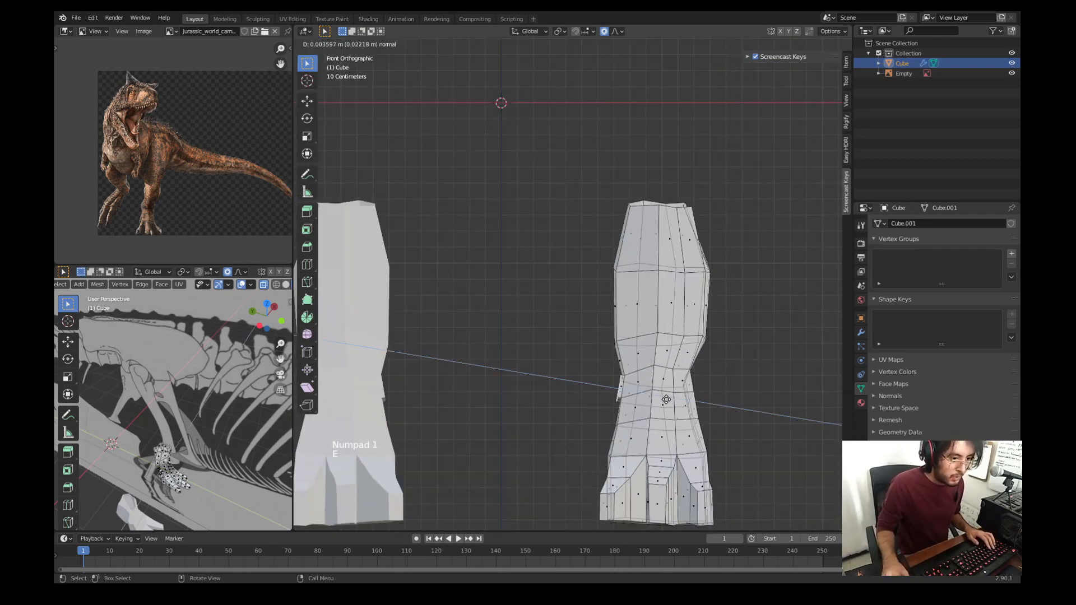
left_click(663, 400)
Step: Rotate, shrink and reposition the dewclaw's extruded face in the front view so it angles down from the leg
key("r")
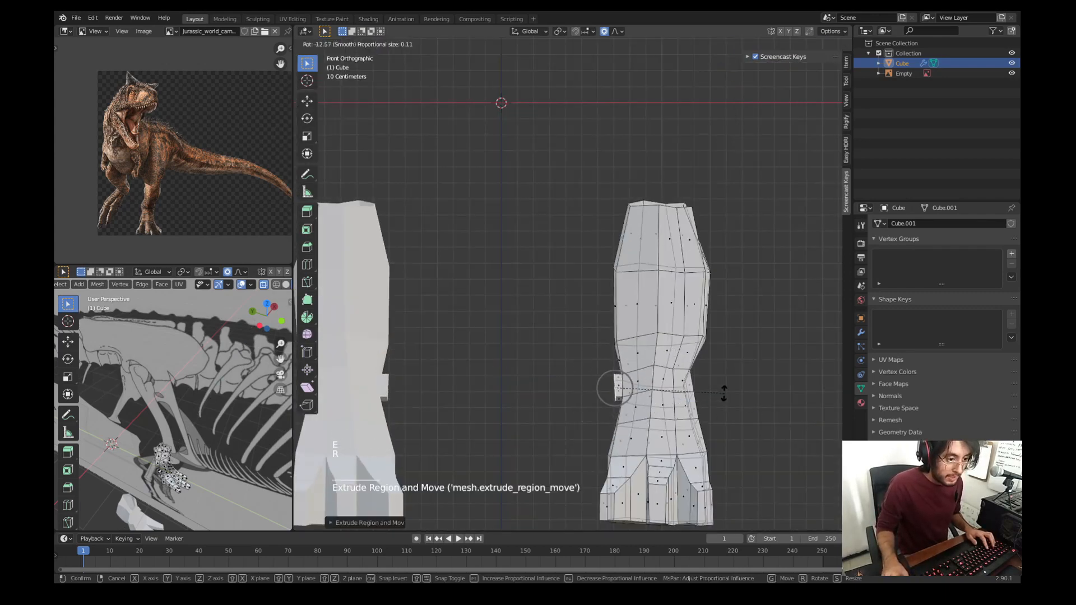
left_click(724, 394)
key("g")
left_click(726, 397)
key("r")
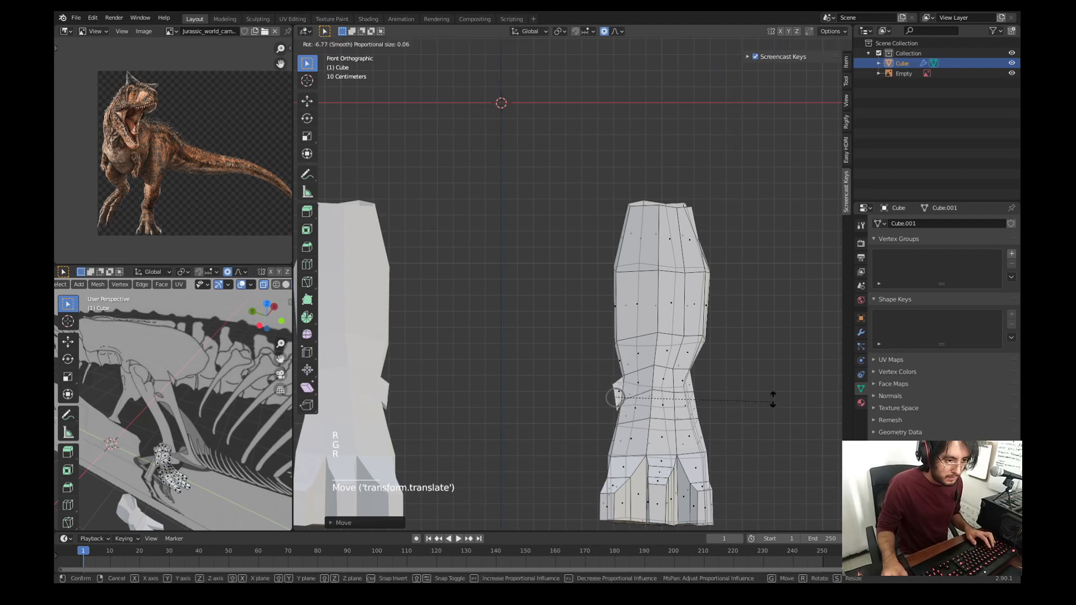
left_click(766, 388)
key("s")
left_click(722, 384)
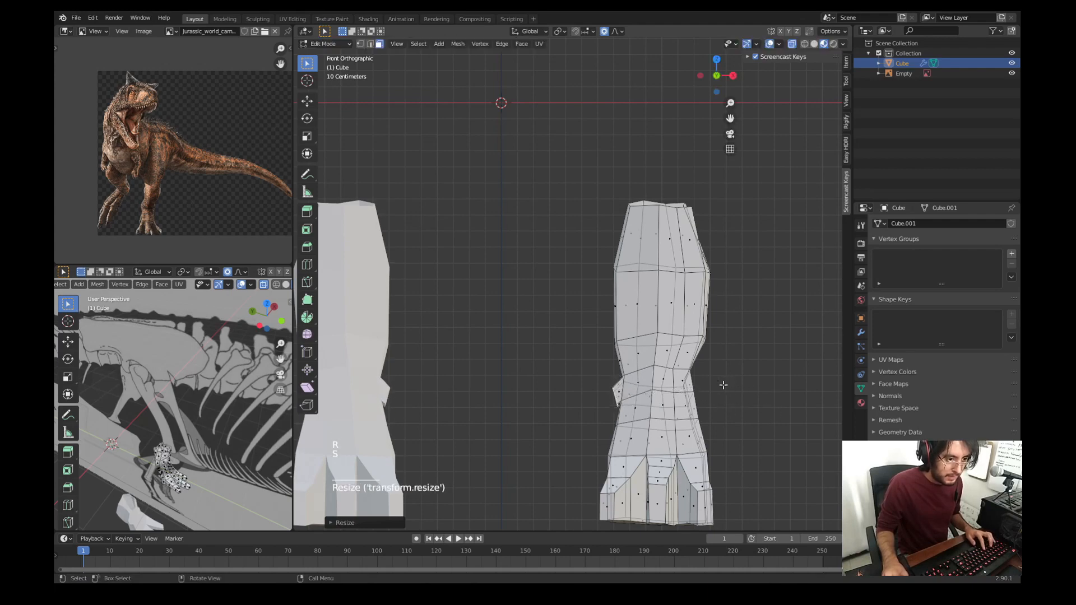
key("g")
left_click(721, 387)
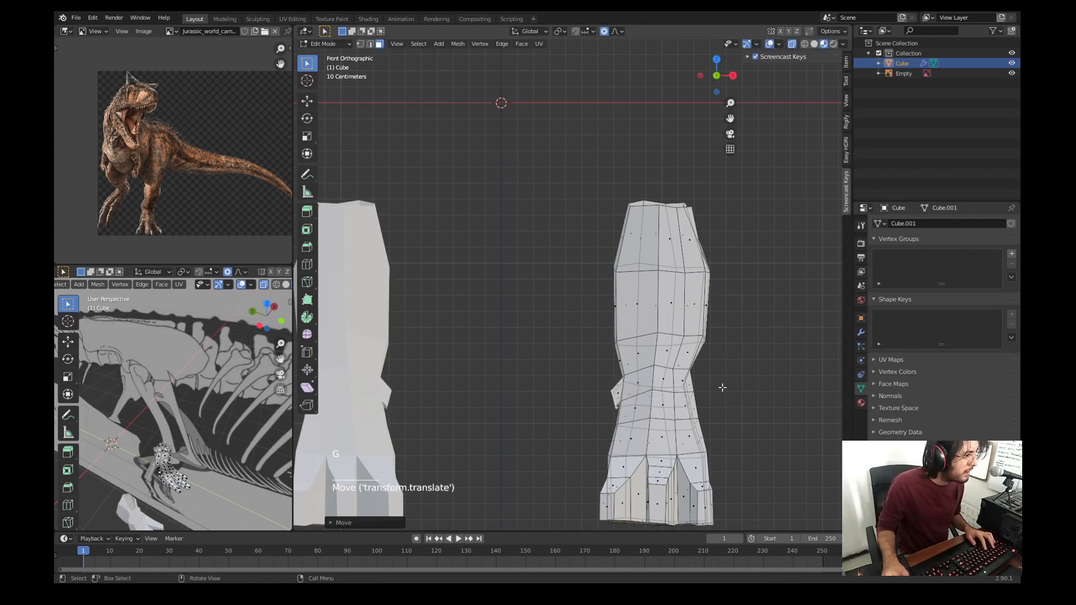
Step: Extrude a second dewclaw segment downward, then scale, rotate and move its end closer to the leg
key("e")
left_click(710, 412)
key("g")
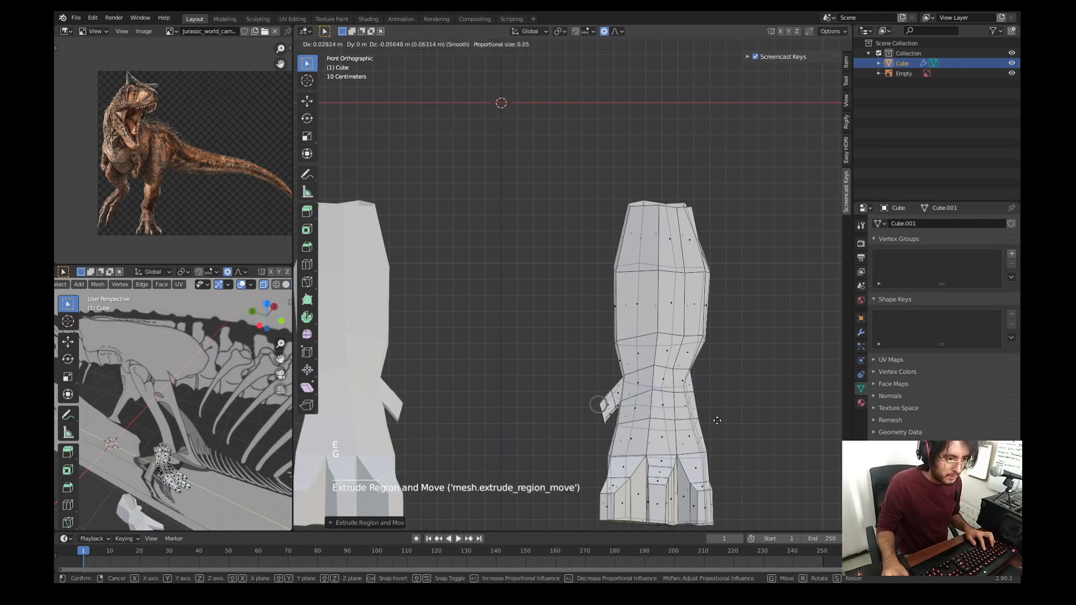
left_click(718, 421)
key("s")
left_click(703, 413)
key("r")
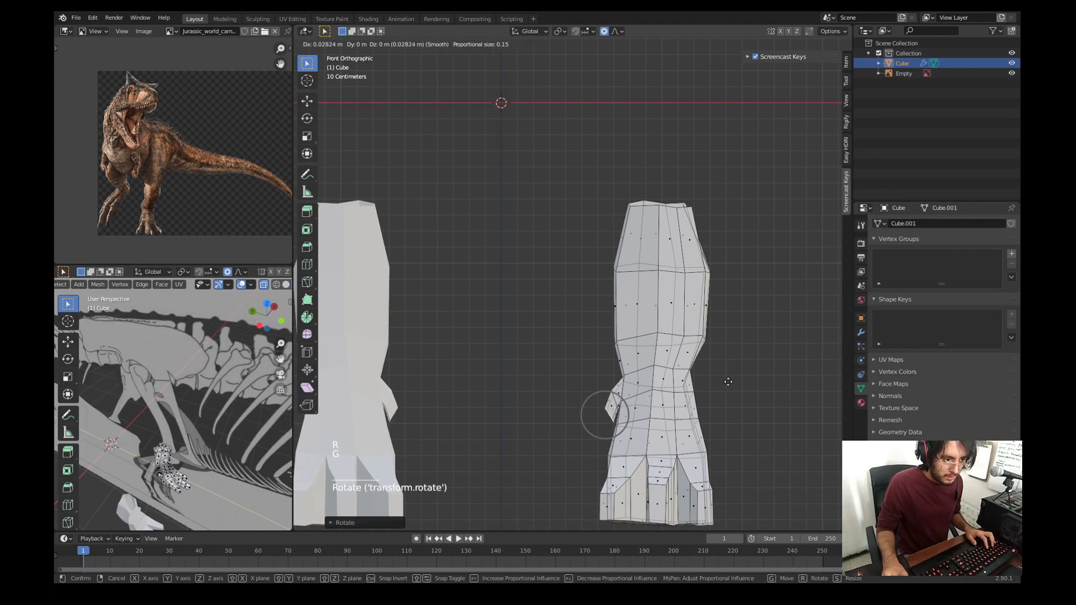
left_click(726, 383)
Step: Extrude a third dewclaw segment, taper its end and pull the tip in toward the leg
key("e")
left_click(710, 392)
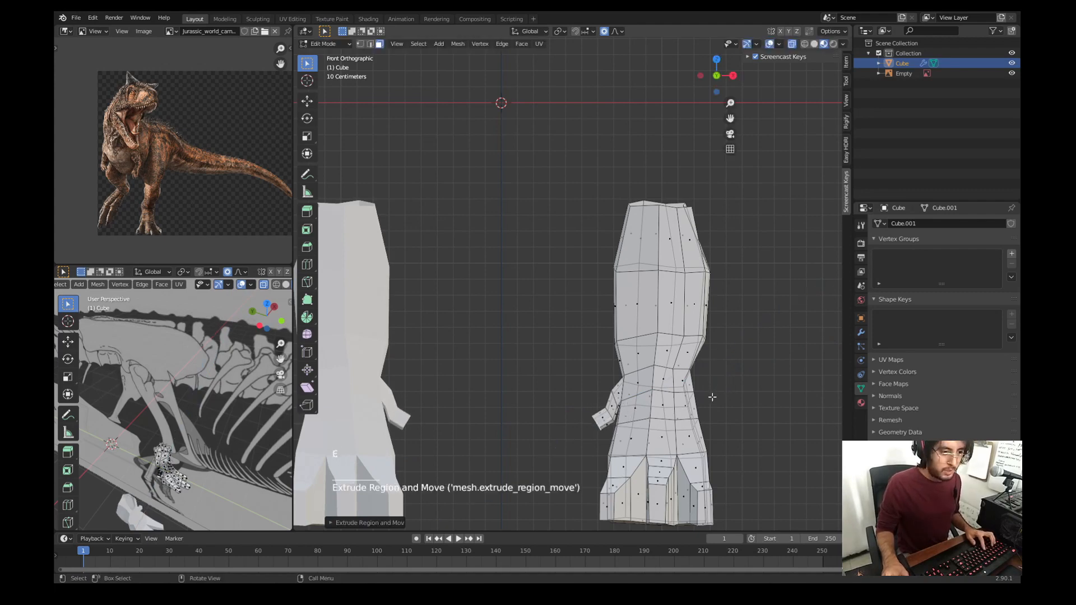
key("g")
left_click(716, 399)
key("g")
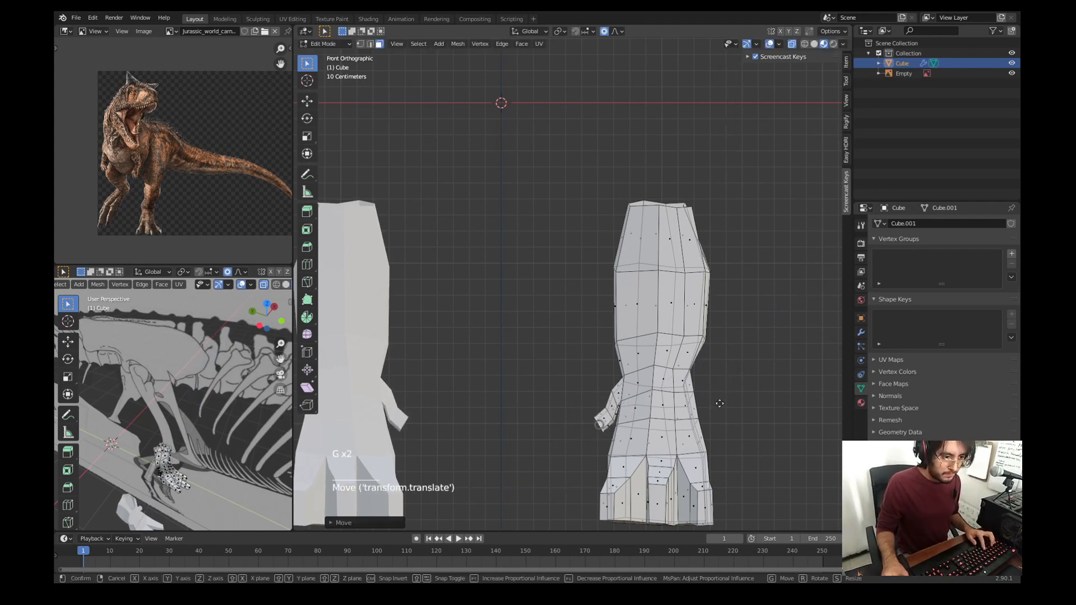
left_click(722, 402)
key("s")
left_click(695, 398)
key("g")
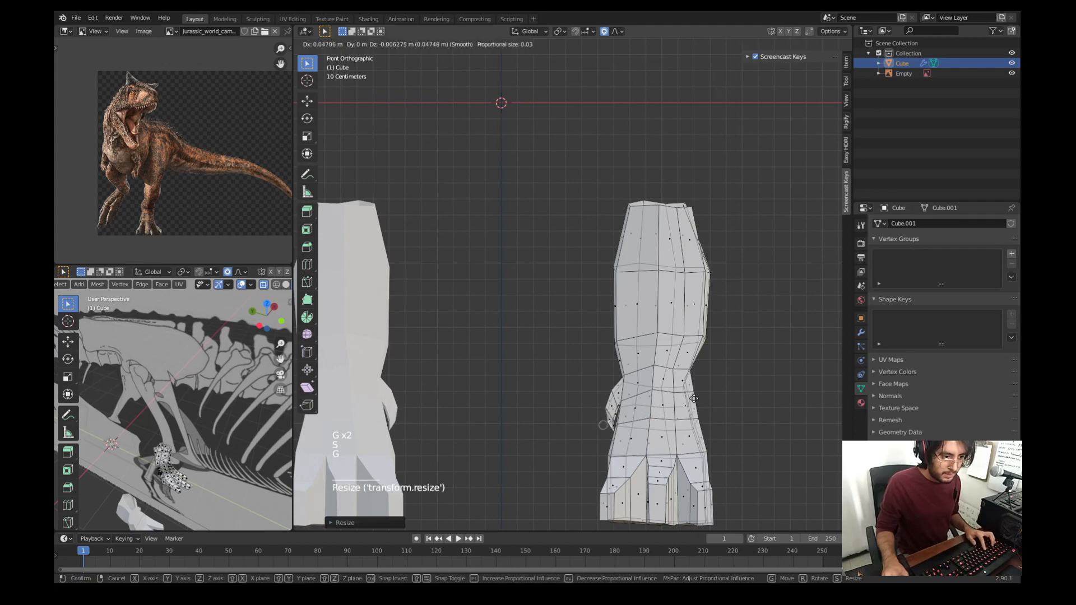
left_click(670, 401)
Step: Reposition the dewclaw's outer vertices in vertex mode to smooth its curved outline in the front view
key("1")
left_click(596, 386)
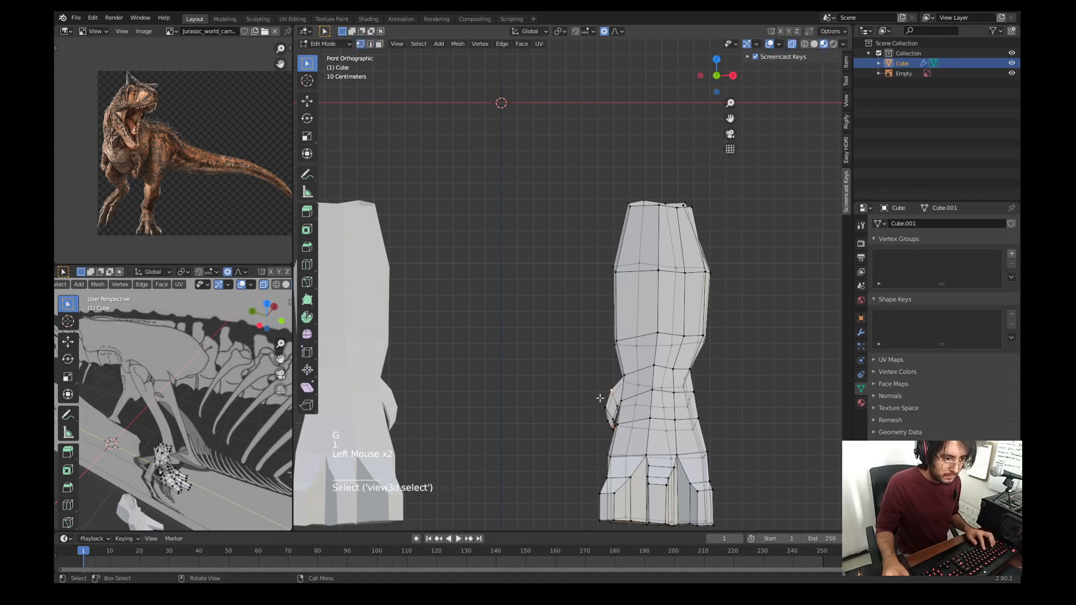
key("g")
left_click(606, 392)
key("g")
left_click(610, 389)
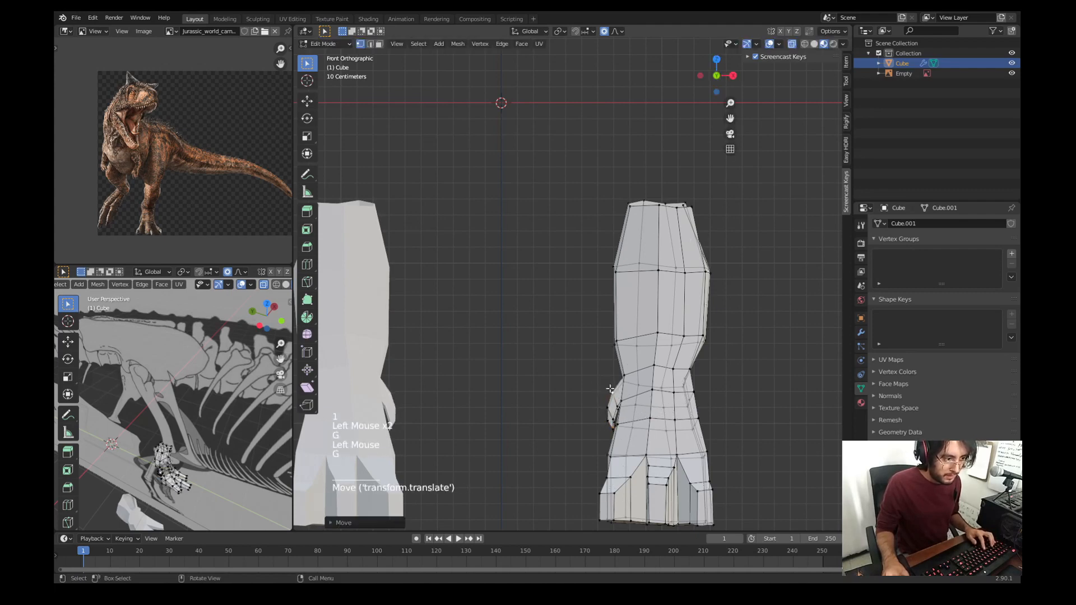
Step: Check the foot from several angles, then reveal the hidden body geometry and clear the selection
scroll(609, 389, "down", 5)
mouse_move(609, 389)
middle_mouse_down()
mouse_move(527, 418)
mouse_move(717, 399)
mouse_move(596, 402)
middle_mouse_up()
key("KP_3")
key("KP_1")
key("KP_1")
key("KP_3")
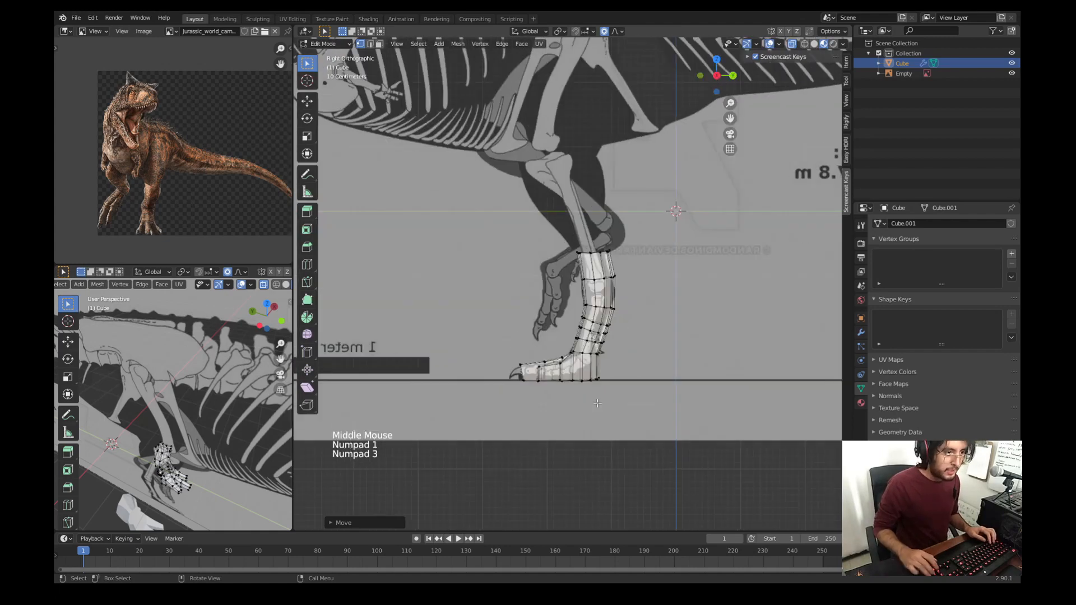
key("alt+h")
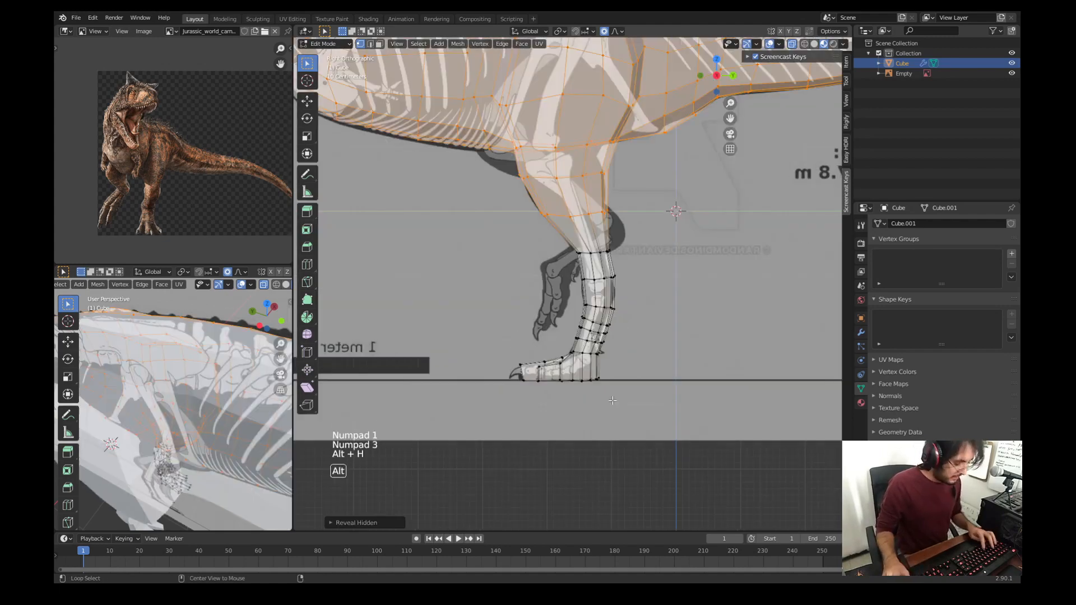
left_click(487, 289)
middle_click_drag(487, 289, 592, 357, "shift")
scroll(505, 302, "down", 2)
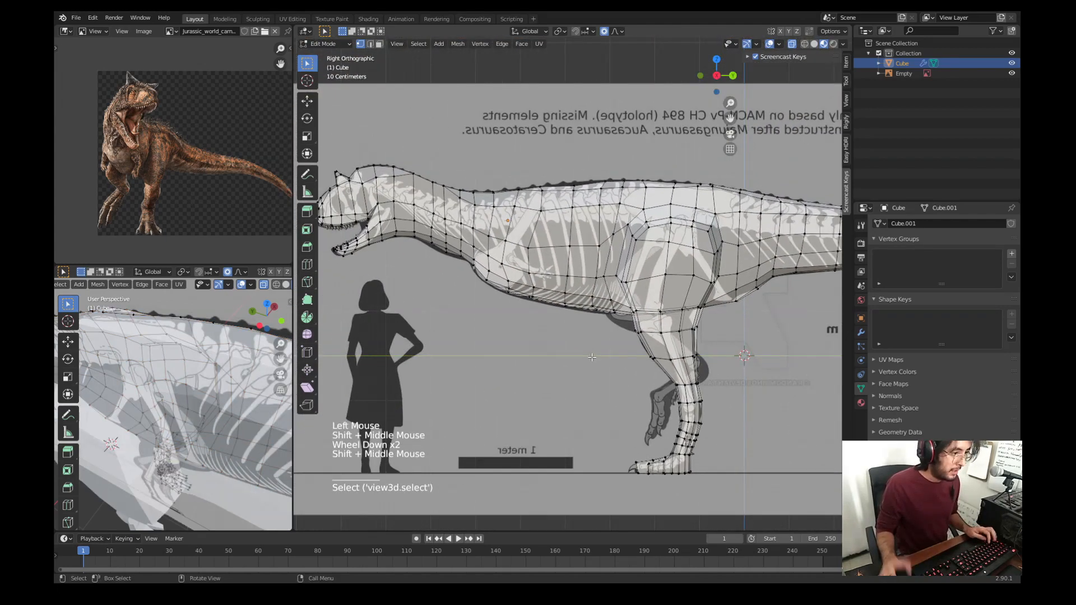
Step: Select the body face at the shoulder joint in face mode and compare its placement with the side reference drawing
left_click(523, 258)
key("3")
left_click(540, 259)
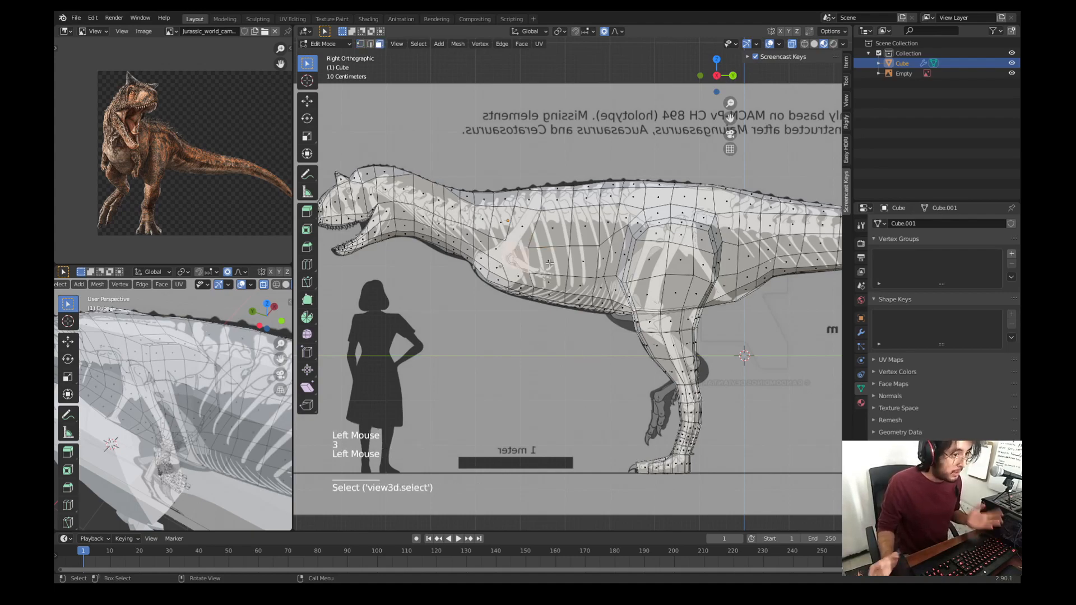
middle_click_drag(532, 305, 613, 318)
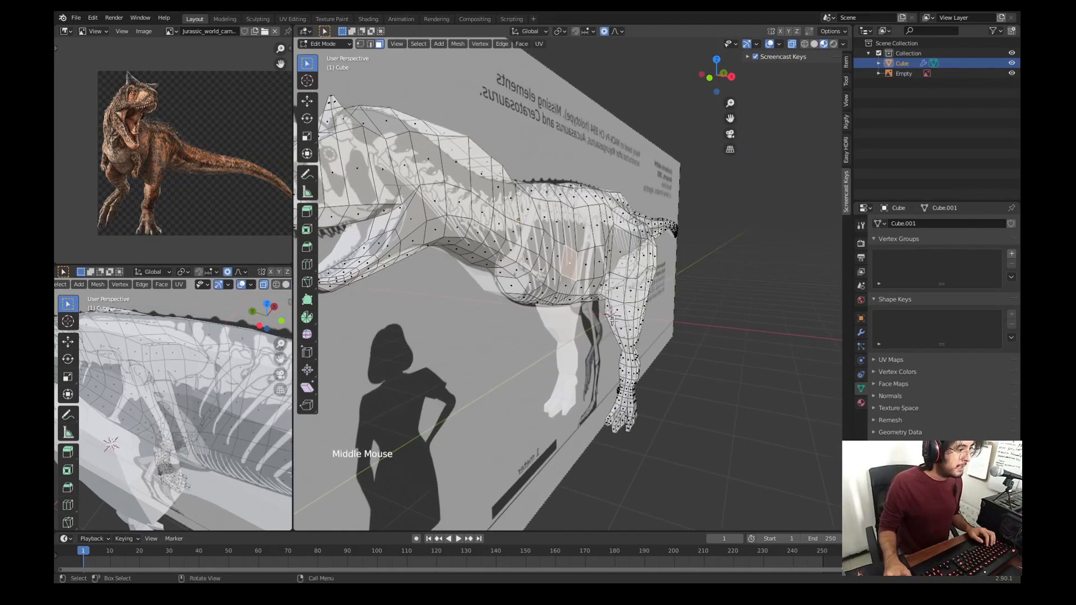
key("KP_3")
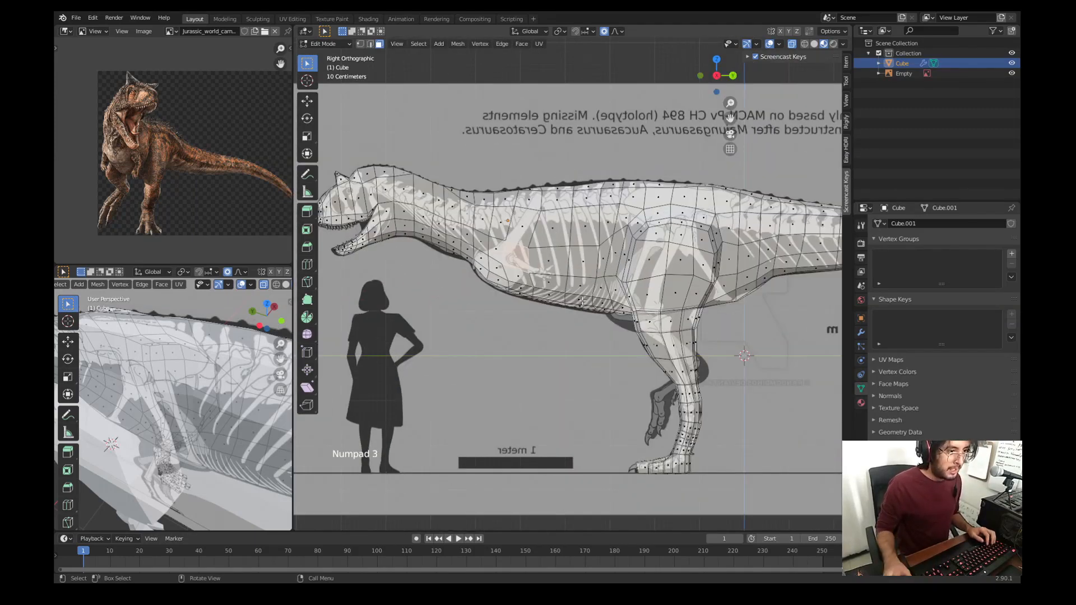
middle_click_drag(582, 301, 550, 304, "shift")
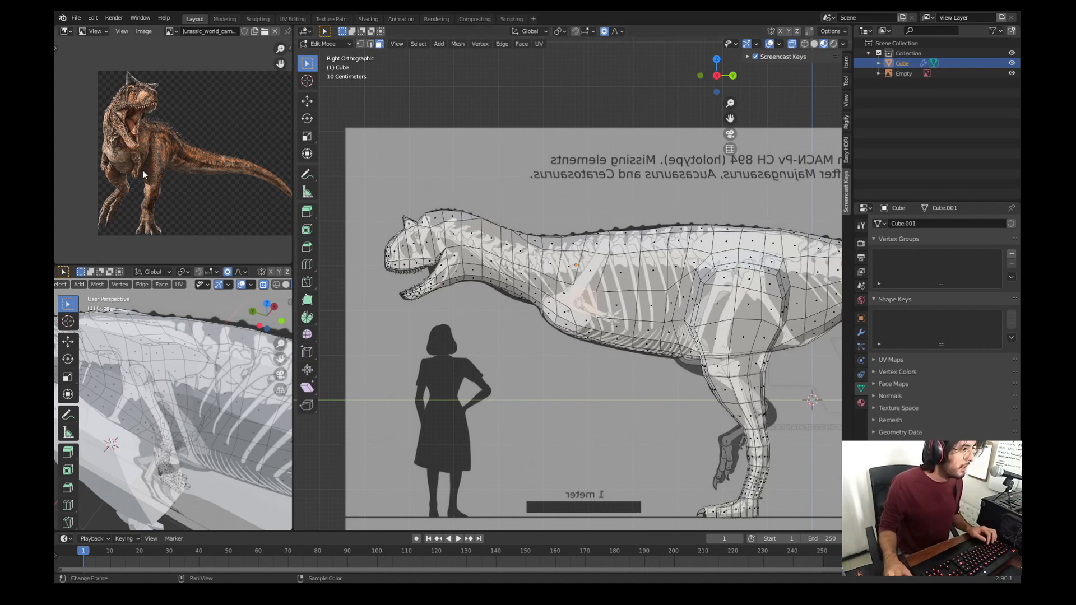
scroll(564, 290, "up", 2)
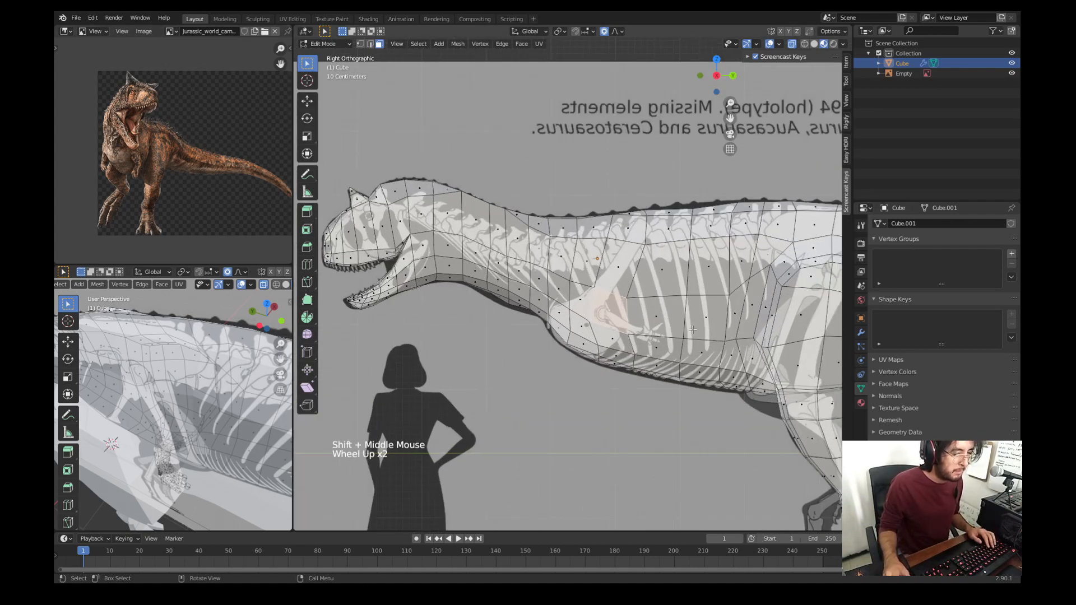
scroll(693, 330, "down", 3)
scroll(658, 317, "down", 1)
middle_click_drag(659, 318, 661, 344, "shift")
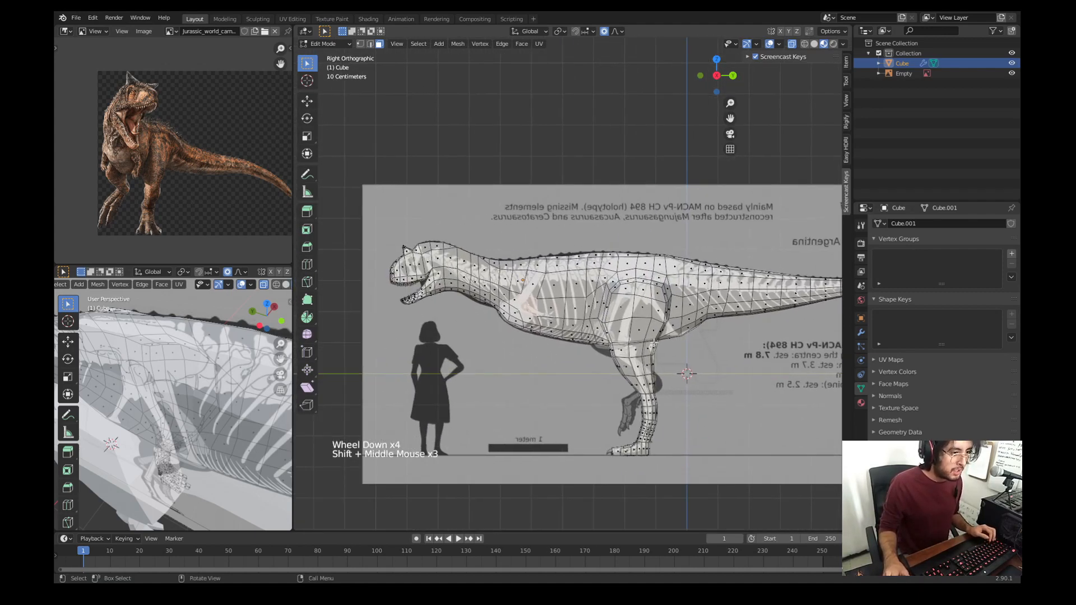
scroll(661, 344, "up", 3)
middle_click_drag(509, 354, 530, 340, "shift")
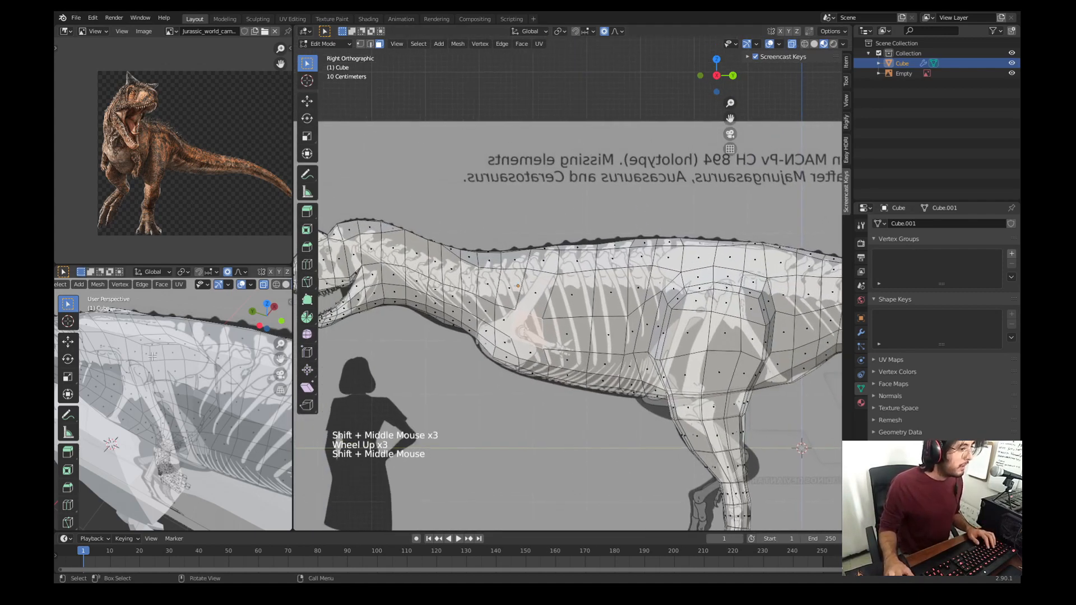
key("KP_1")
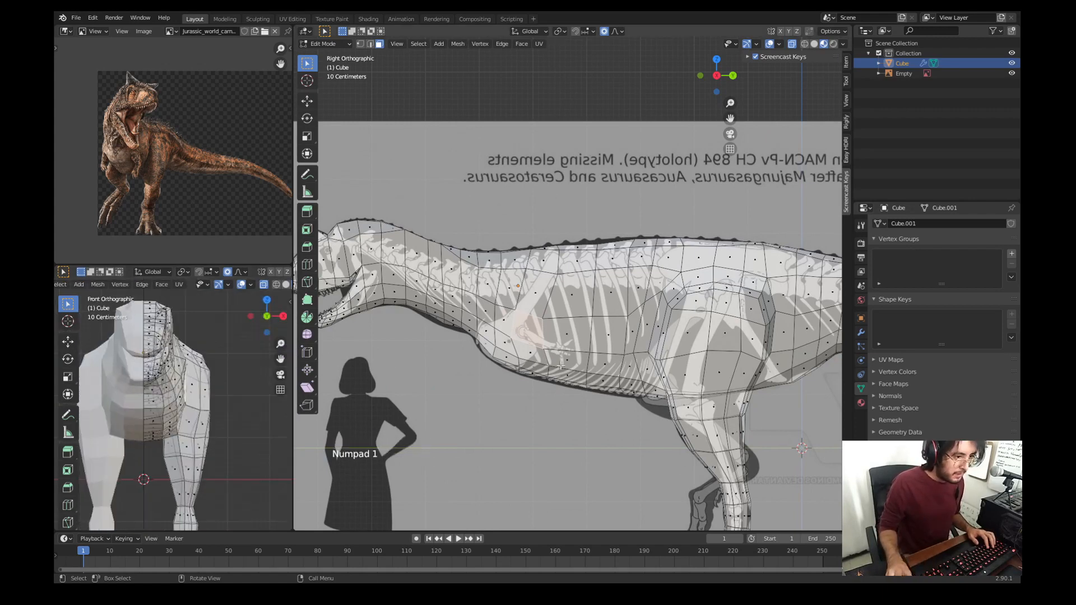
Step: Extrude the shoulder face, shrink and move it to fit the joint, then angle it backward in the top view
key("e")
key("s")
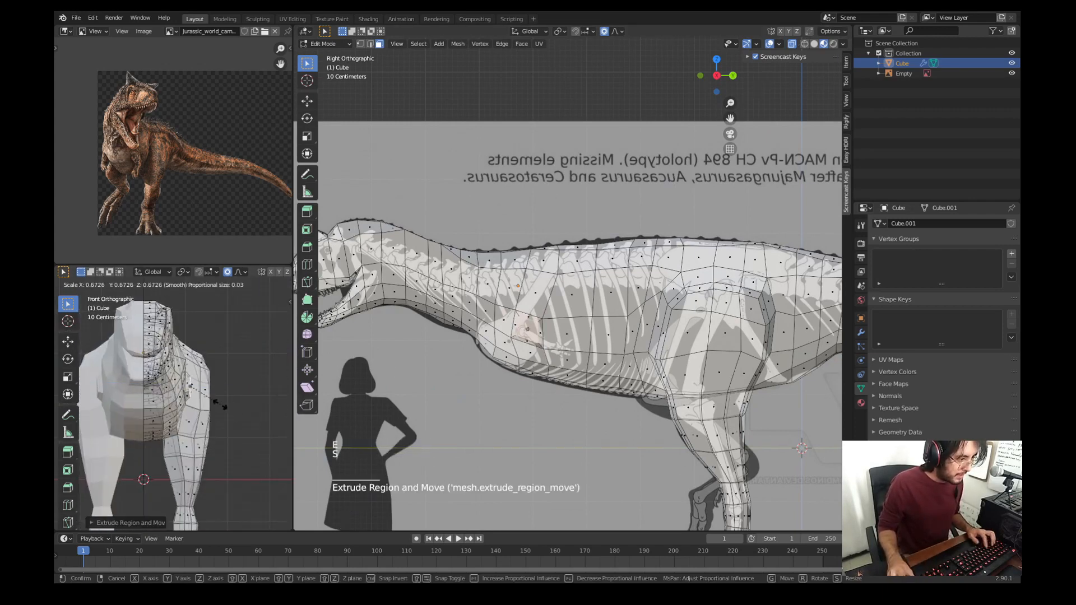
left_click(216, 402)
key("g")
left_click(444, 392)
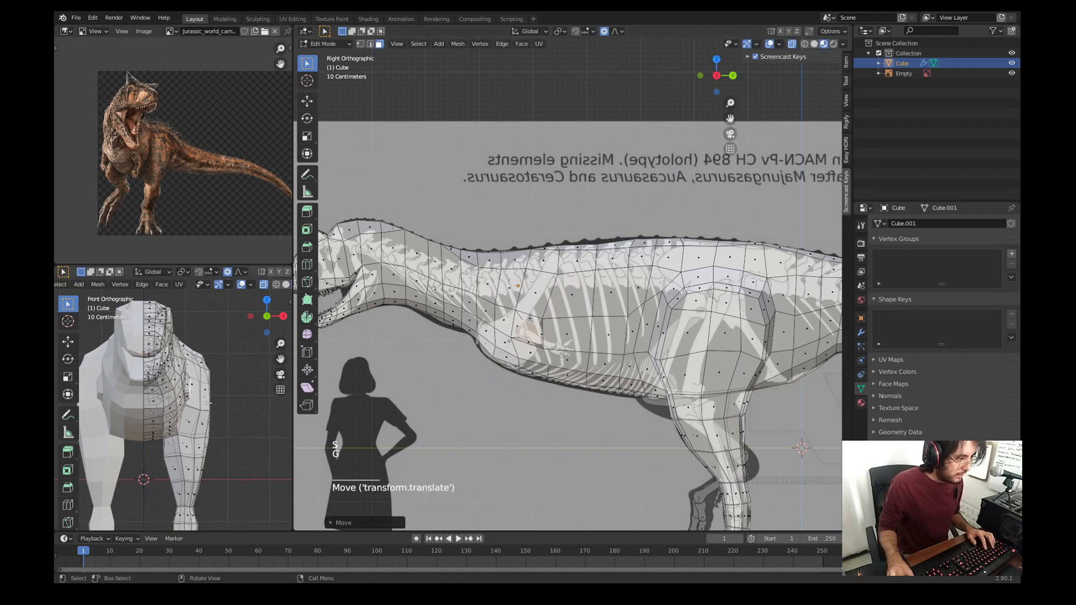
key("KP_7")
middle_click_drag(209, 407, 199, 403, "shift")
middle_click_drag(199, 404, 191, 400, "shift")
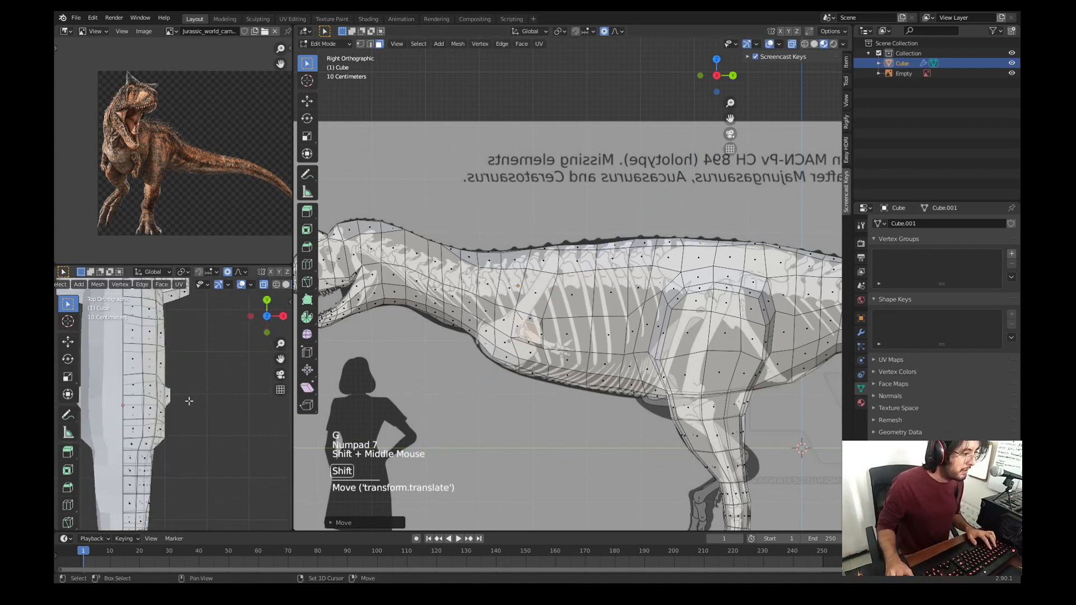
scroll(191, 399, "up", 2)
key("r")
left_click(214, 385)
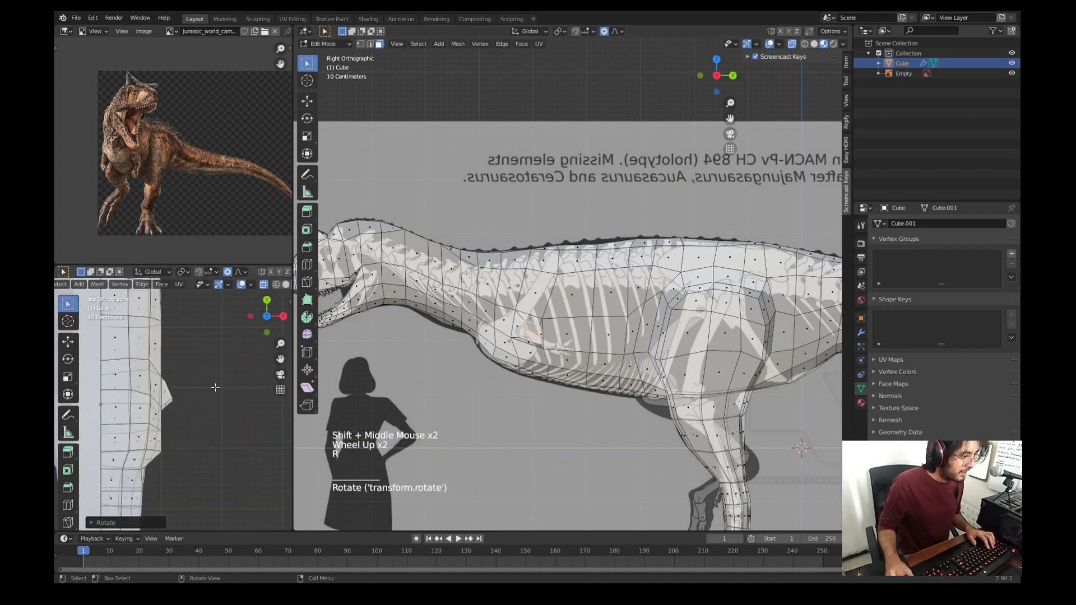
Step: Extrude an upper-arm segment from the shoulder, then scale, rotate and move its end backward and down along the arm bone
key("e")
left_click(228, 403)
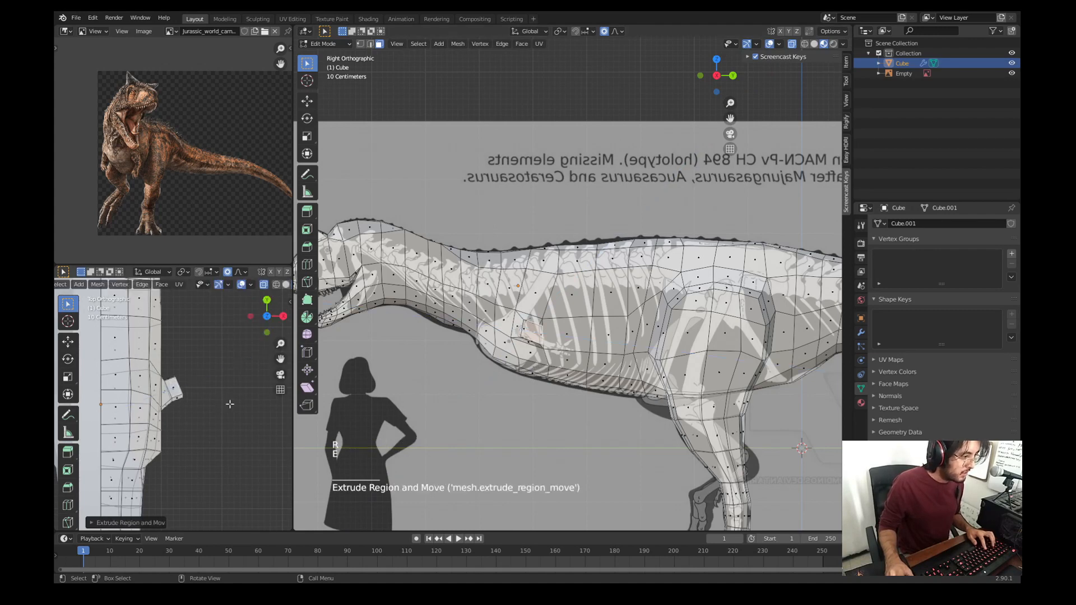
key("g")
left_click(230, 402)
key("s")
key("r")
key("g")
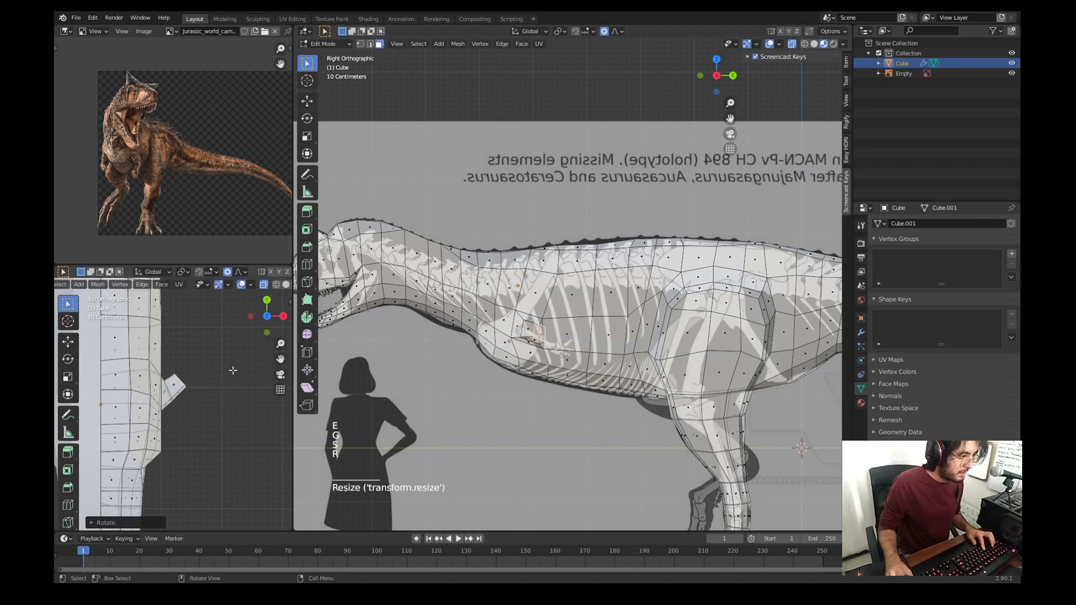
left_click(228, 372)
key("g")
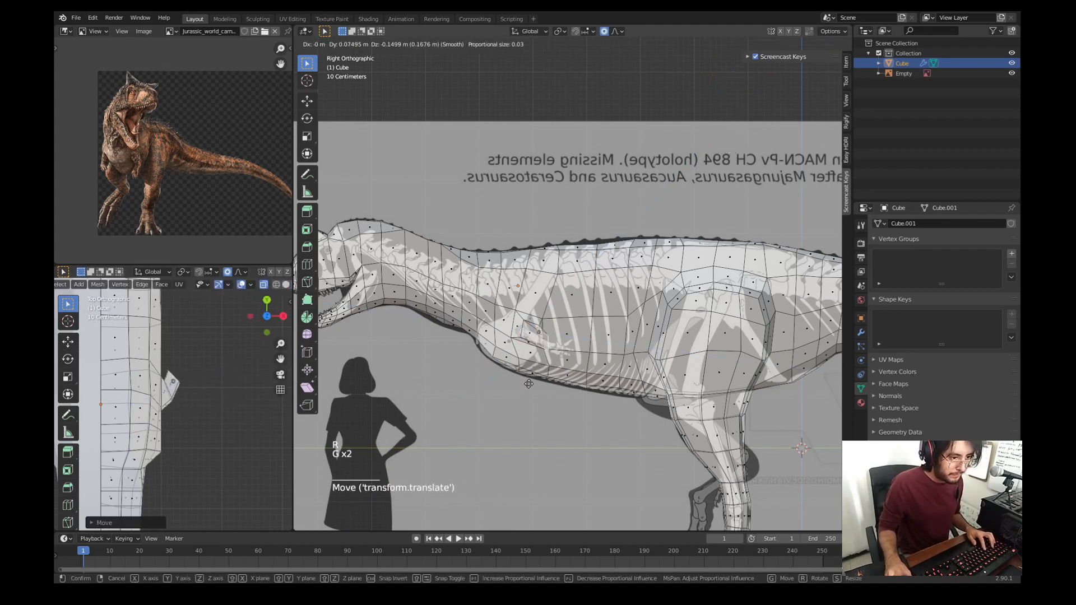
left_click(529, 383)
key("s")
left_click(524, 396)
Step: Extrude a forearm segment, reposition its end in the top view, and bring the arm into view in the reference picture
key("e")
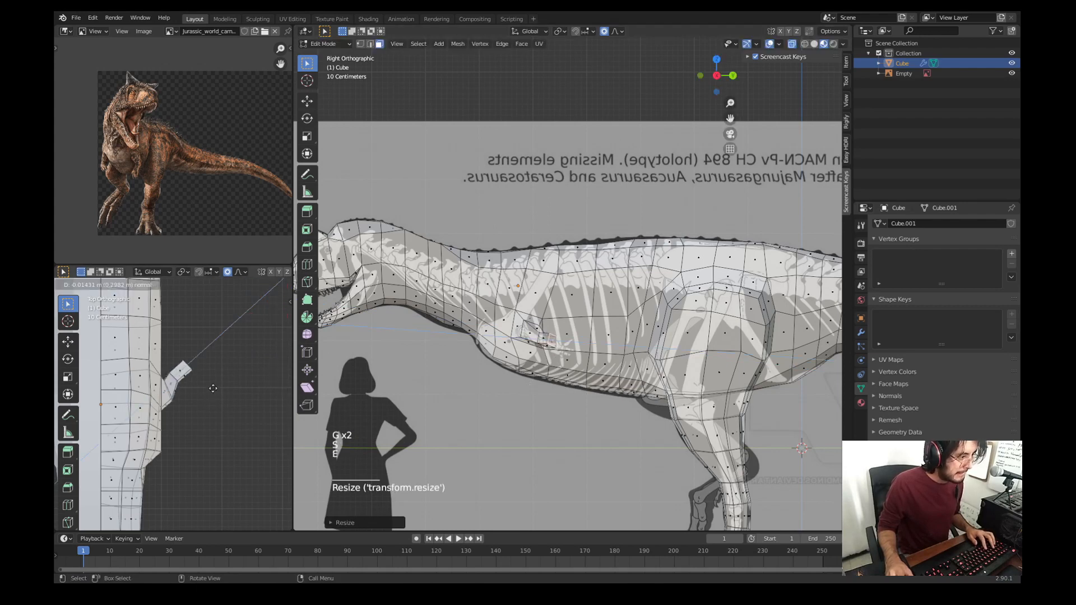
left_click(205, 387)
key("g")
left_click(205, 380)
scroll(140, 179, "up", 5)
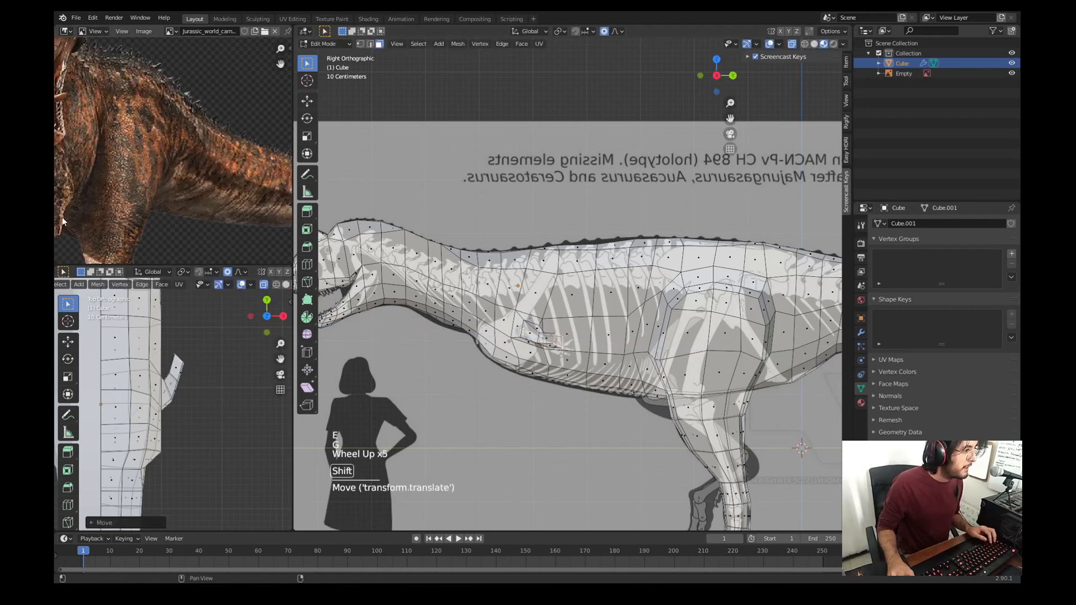
middle_click_drag(136, 188, 167, 186, "shift")
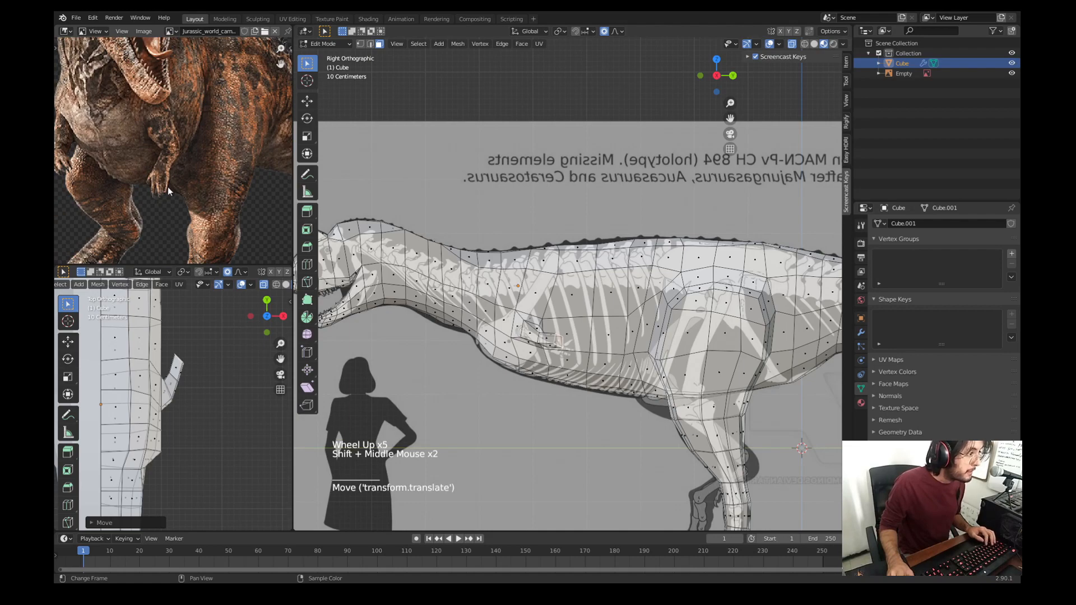
Step: Move, scale and rotate the forearm's end face to match the wrist in the side skeleton drawing
scroll(527, 400, "up", 6)
middle_click_drag(526, 399, 564, 331, "shift")
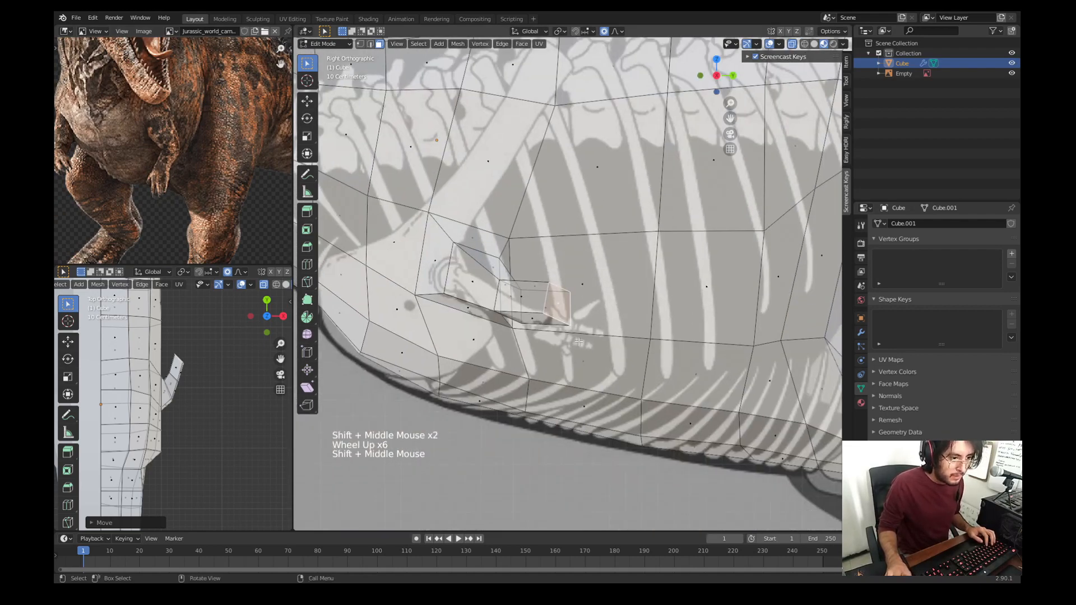
key("g")
key("g")
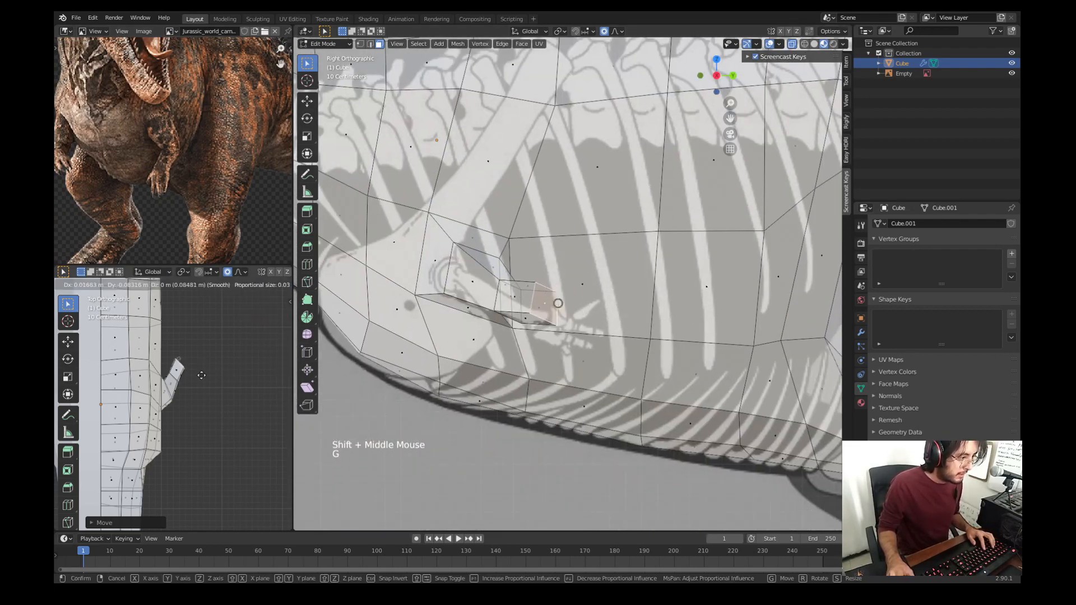
left_click(525, 374)
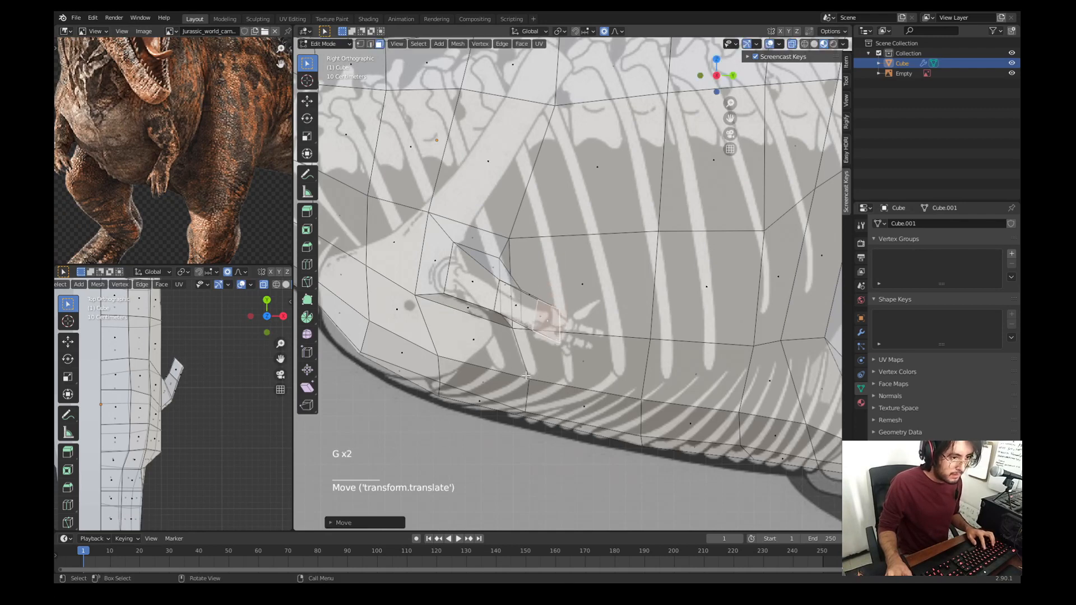
key("s")
left_click(624, 377)
key("g")
left_click(612, 373)
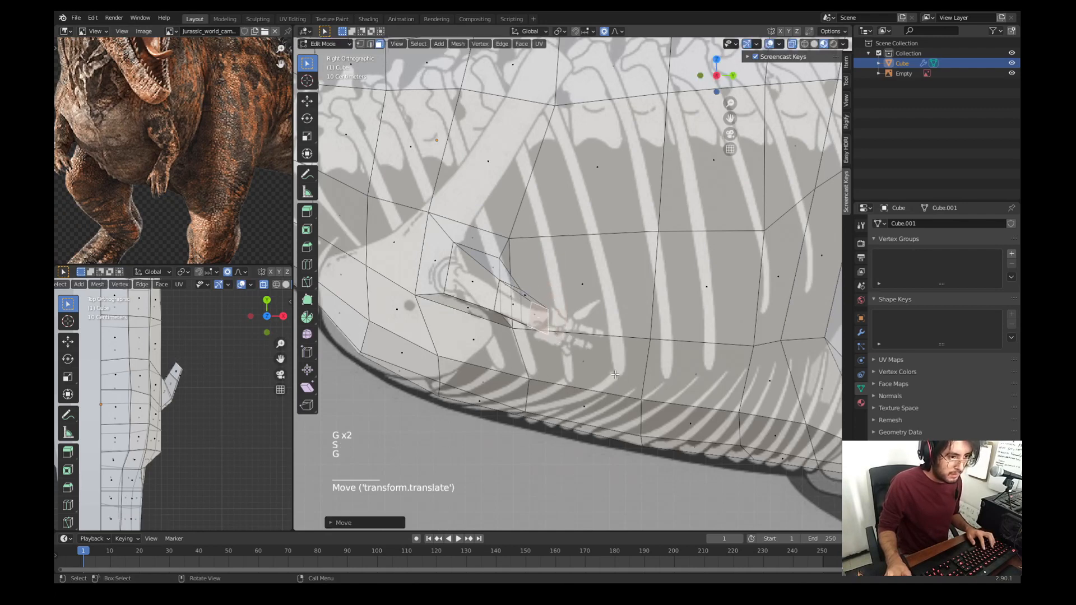
key("r")
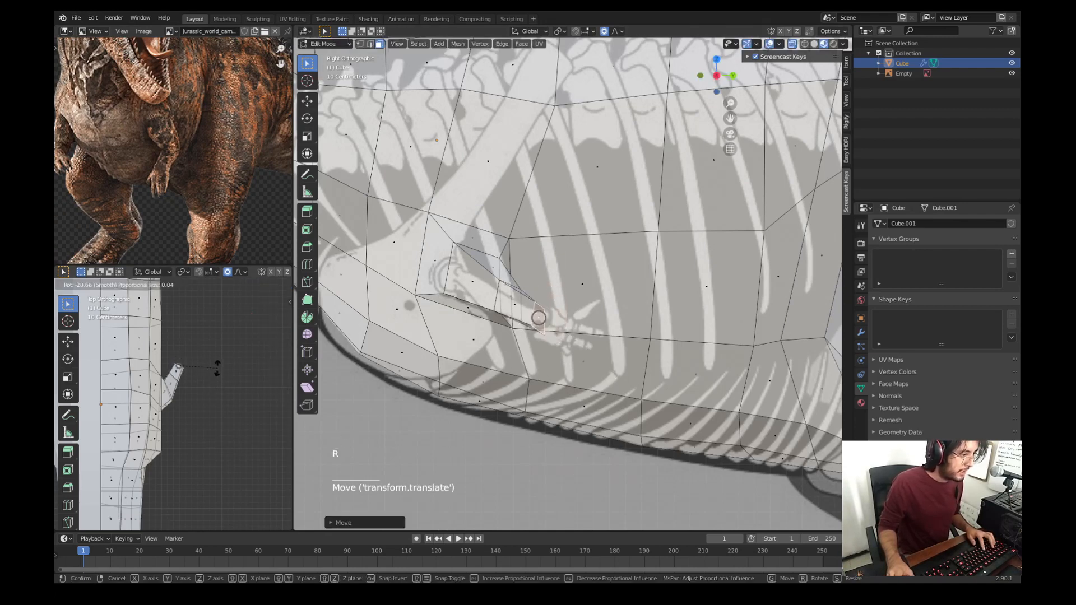
left_click(217, 357)
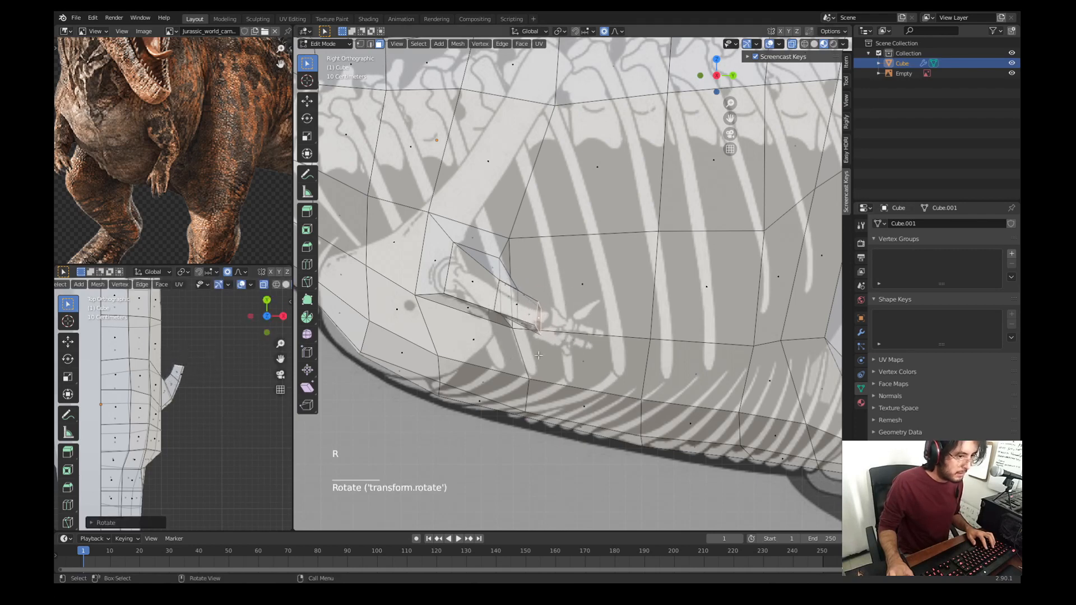
Step: Extrude a short hand segment from the wrist, then move and rotate its end over the skeleton's hand
key("e")
left_click(636, 355)
key("g")
left_click(626, 367)
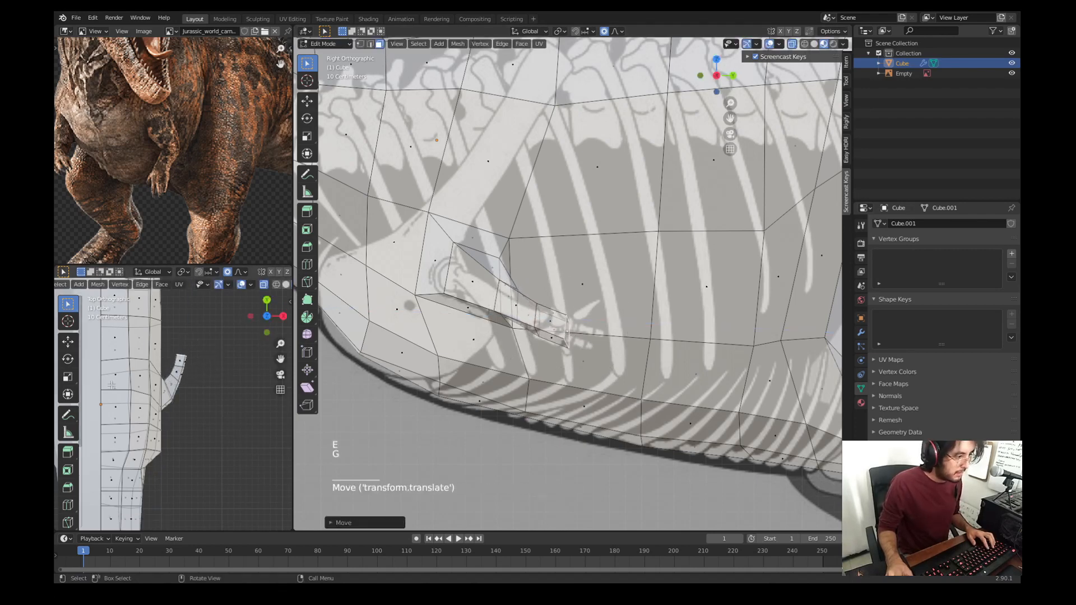
key("r")
left_click(214, 371)
Step: Examine the new arm and the end face of its hand from several angles
key("KP_3")
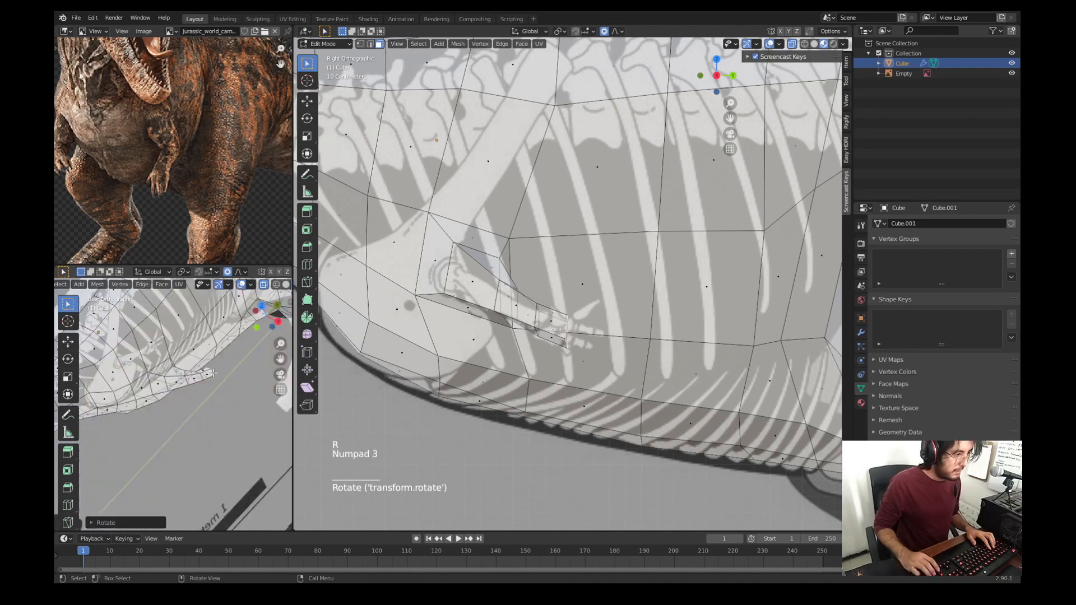
scroll(214, 373, "up", 2)
middle_click_drag(213, 373, 212, 392, "shift")
scroll(213, 387, "up", 4)
middle_click_drag(212, 393, 205, 370)
scroll(206, 378, "down", 2)
scroll(205, 371, "down", 2)
key("ctrl+r")
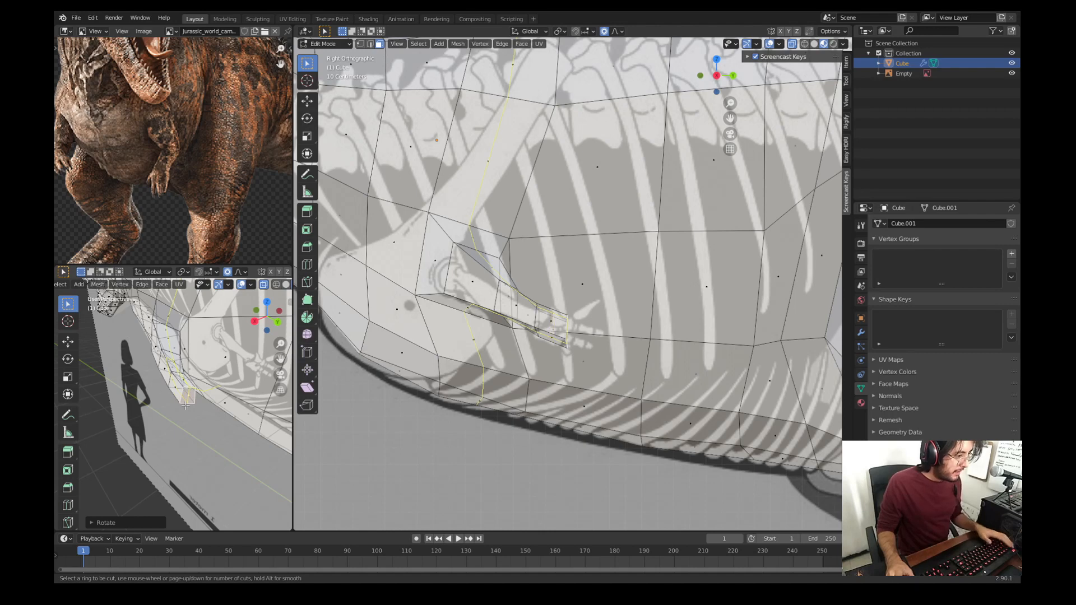
scroll(616, 283, "up", 1)
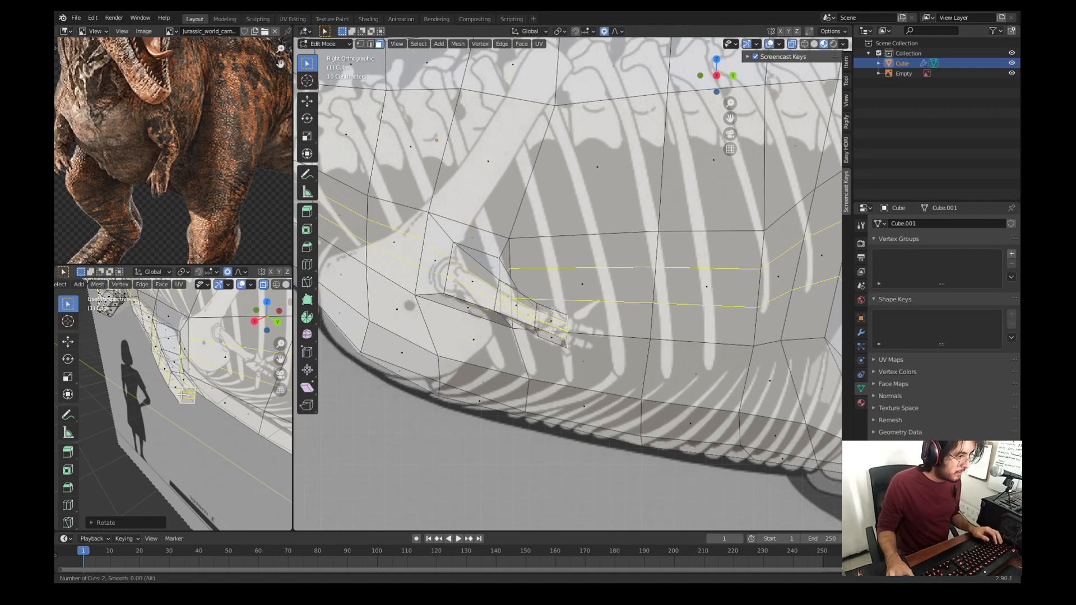
mouse_move(182, 395)
middle_mouse_down()
mouse_move(188, 386)
mouse_move(243, 398)
mouse_move(186, 400)
middle_mouse_up()
Step: Add two lengthwise loop cuts along the arm to divide the hand's end face into three columns
key("ctrl+r")
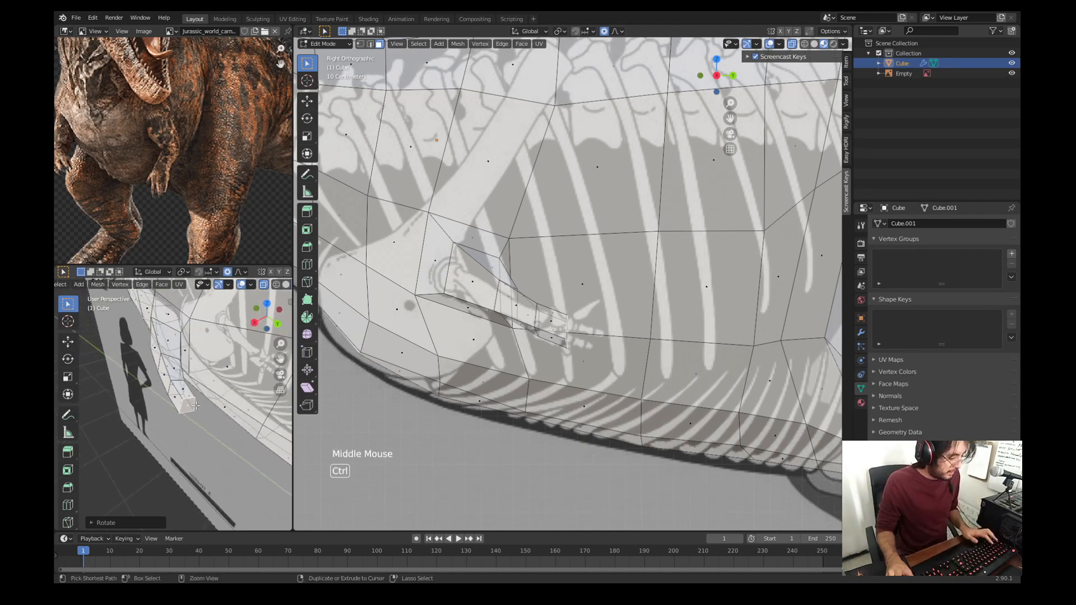
scroll(189, 398, "up", 1)
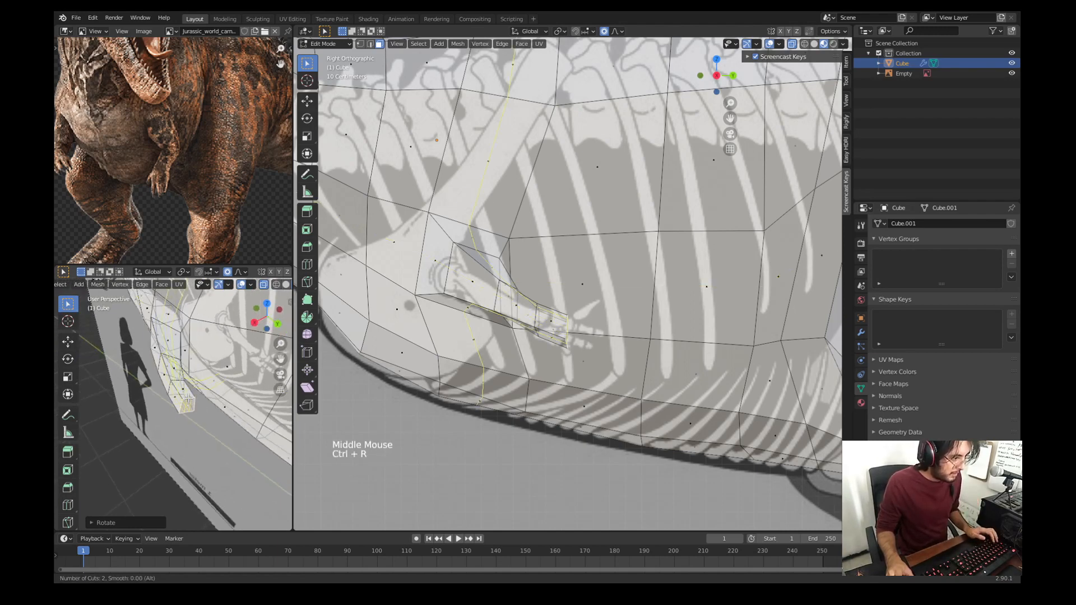
left_click(475, 387)
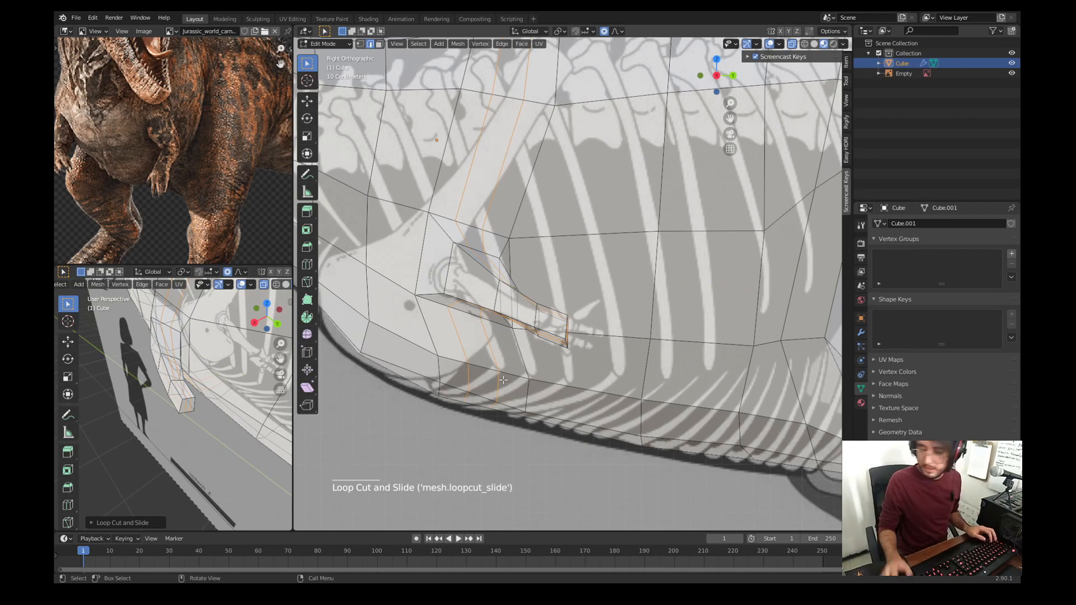
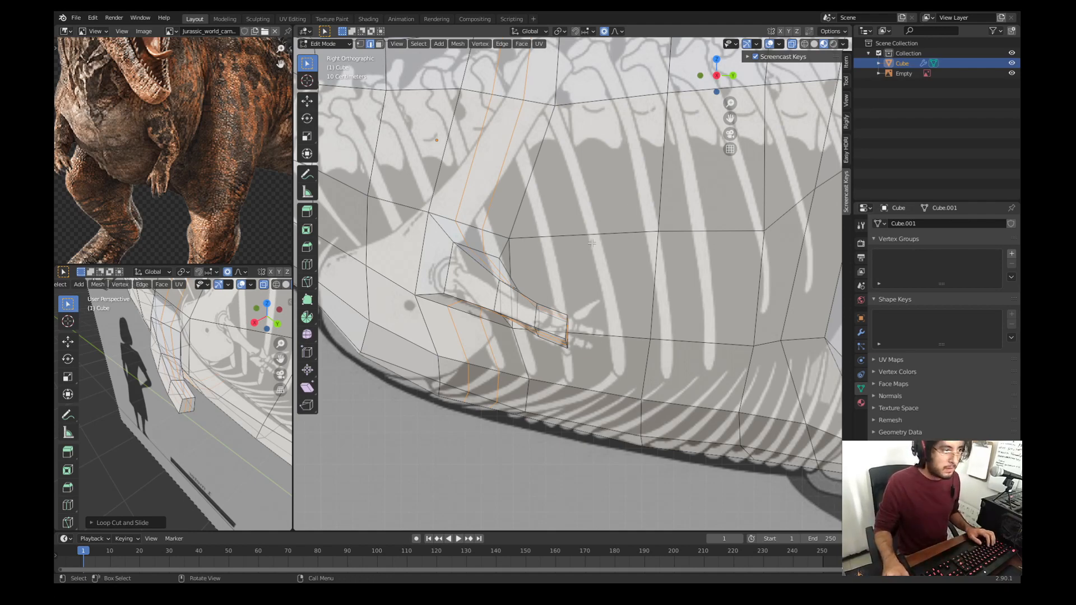
left_click(226, 405)
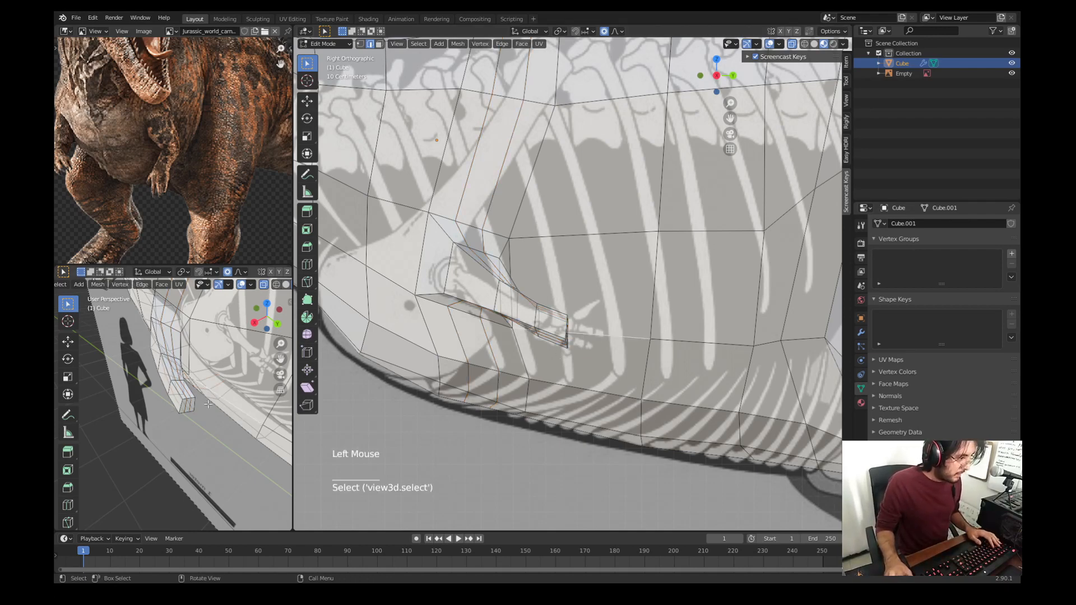
Step: Add a centred loop cut across the hand's end to split it into two rows, and switch to face selection
middle_click_drag(227, 405, 179, 407)
key("ctrl+r")
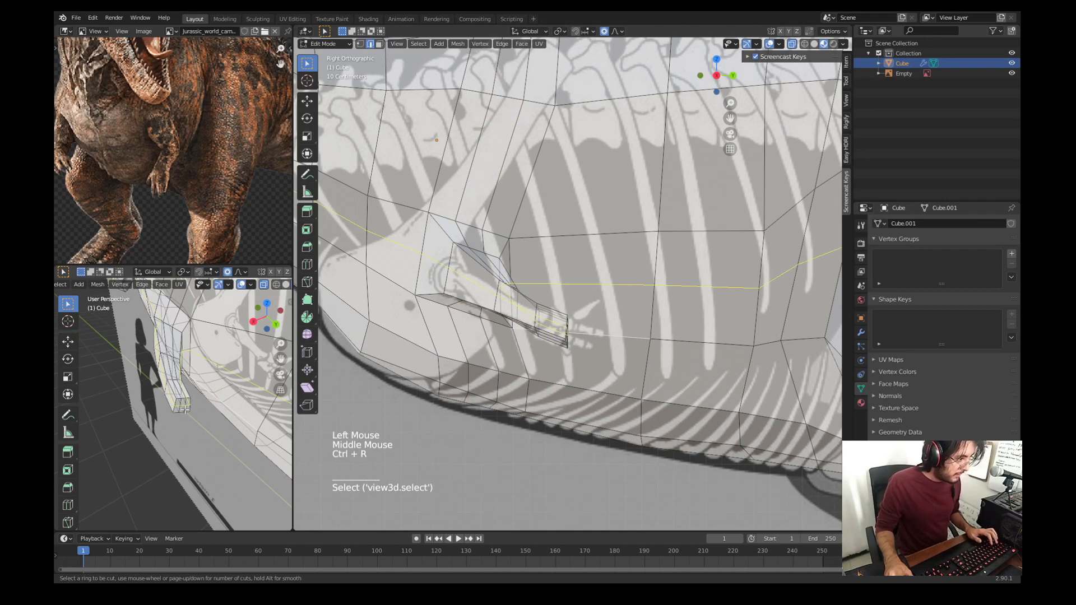
left_click(186, 410)
right_click(188, 414)
middle_click_drag(192, 415, 186, 419)
key("3")
scroll(186, 419, "up", 3)
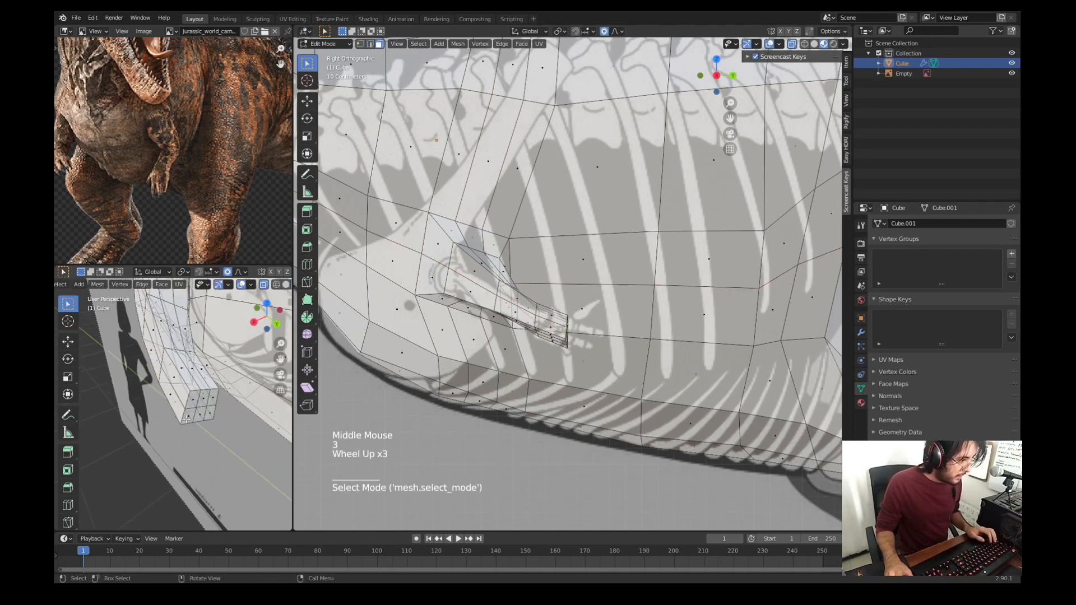
Step: Extrude the first finger segment from the outer column of the hand's end, reposition it and scale down its end
left_click(191, 414)
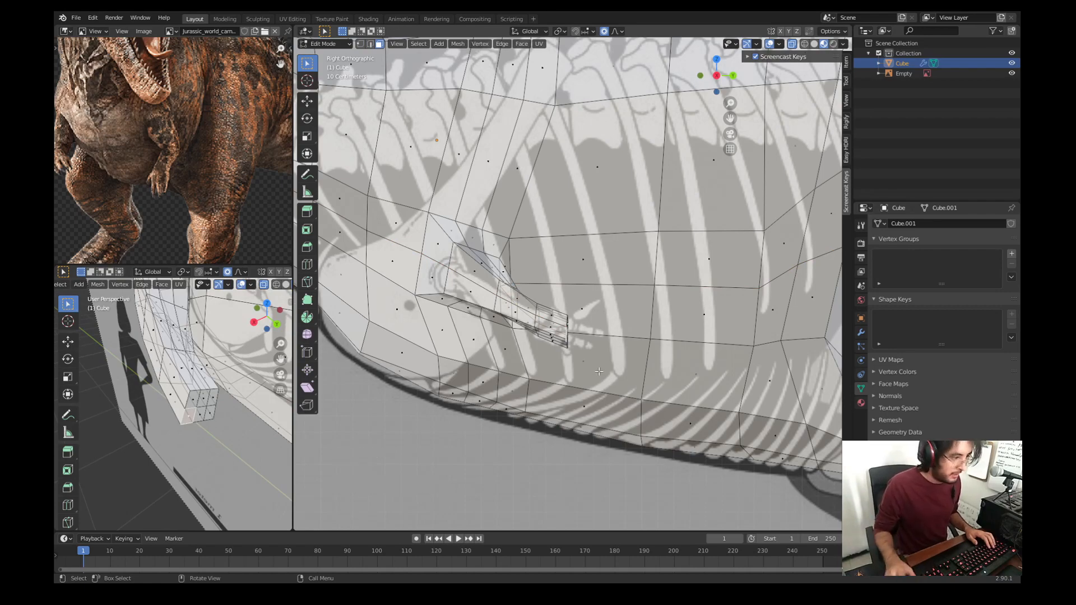
middle_click_drag(565, 369, 577, 375)
key("KP_3")
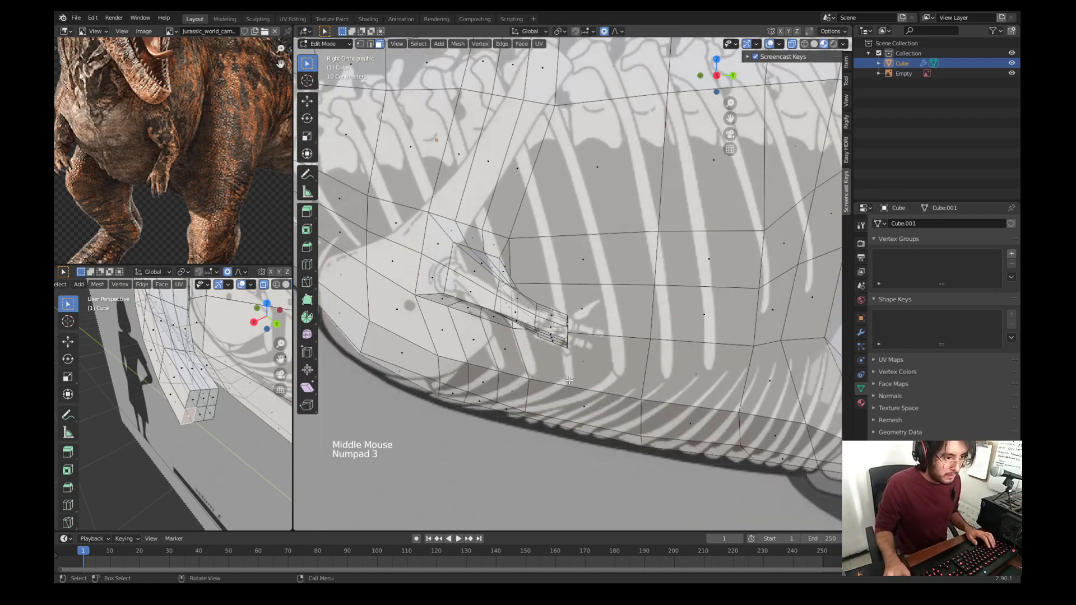
key("e")
left_click(591, 382)
key("g")
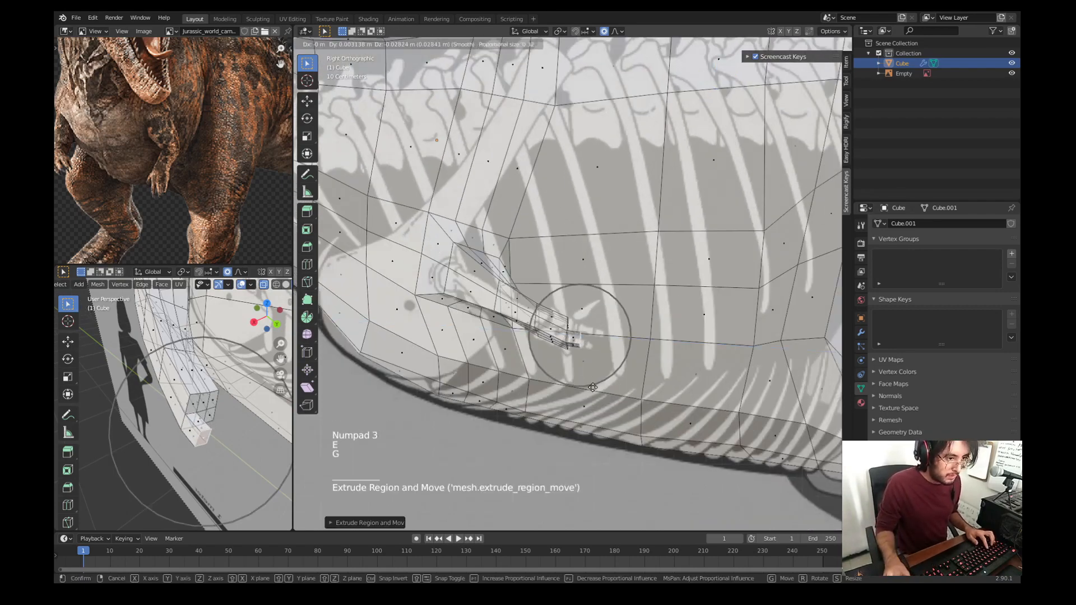
left_click(593, 387)
key("s")
left_click(601, 385)
Step: Extrude a second segment from the outer finger and scale its tip down to a taper
key("e")
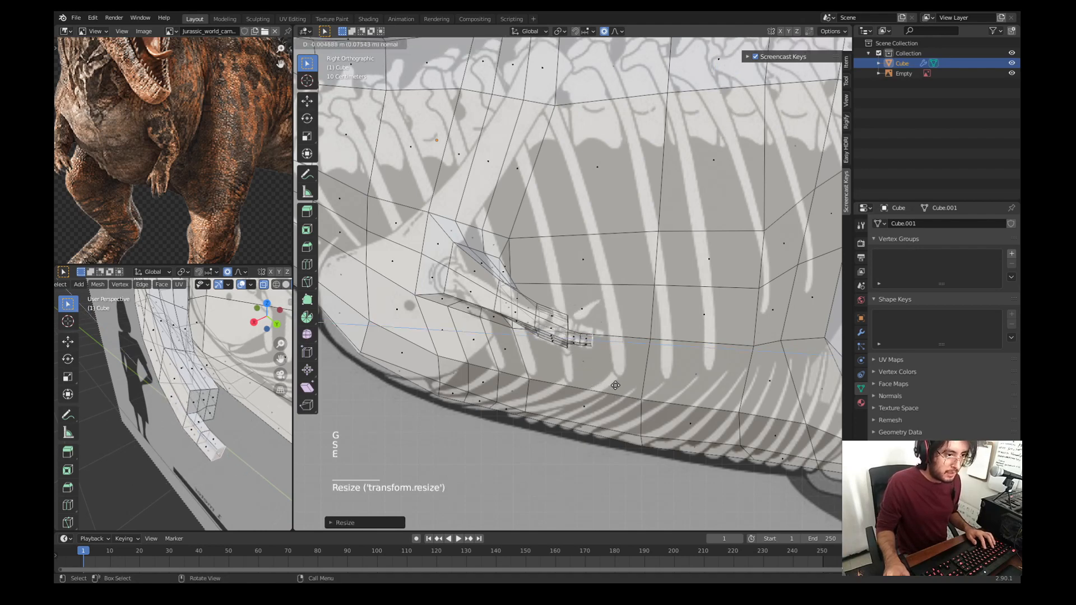
left_click(615, 386)
key("s")
left_click(612, 376)
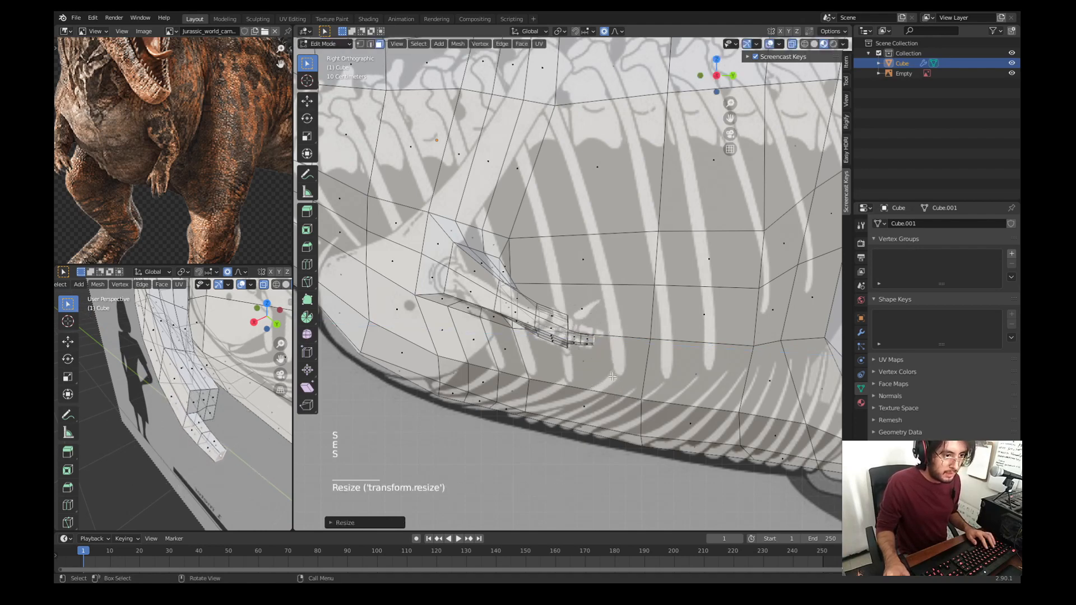
Step: Extrude the middle finger's first segment from the hand's end, scale its end and nudge it beside the outer finger
left_click(203, 415)
middle_click_drag(204, 418, 179, 437)
key("e")
left_click(569, 407)
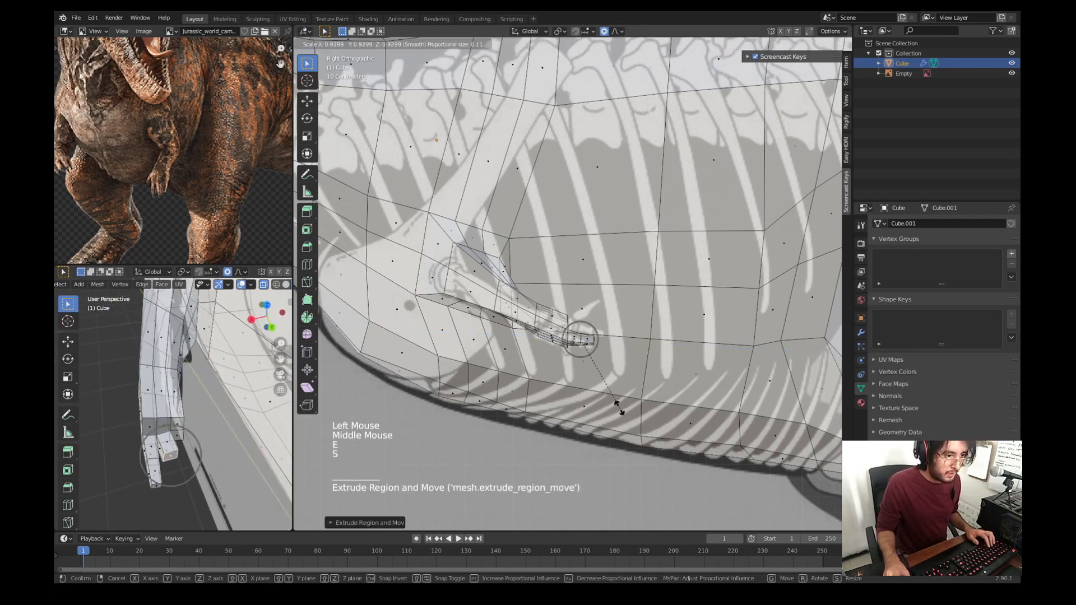
key("s")
left_click(618, 408)
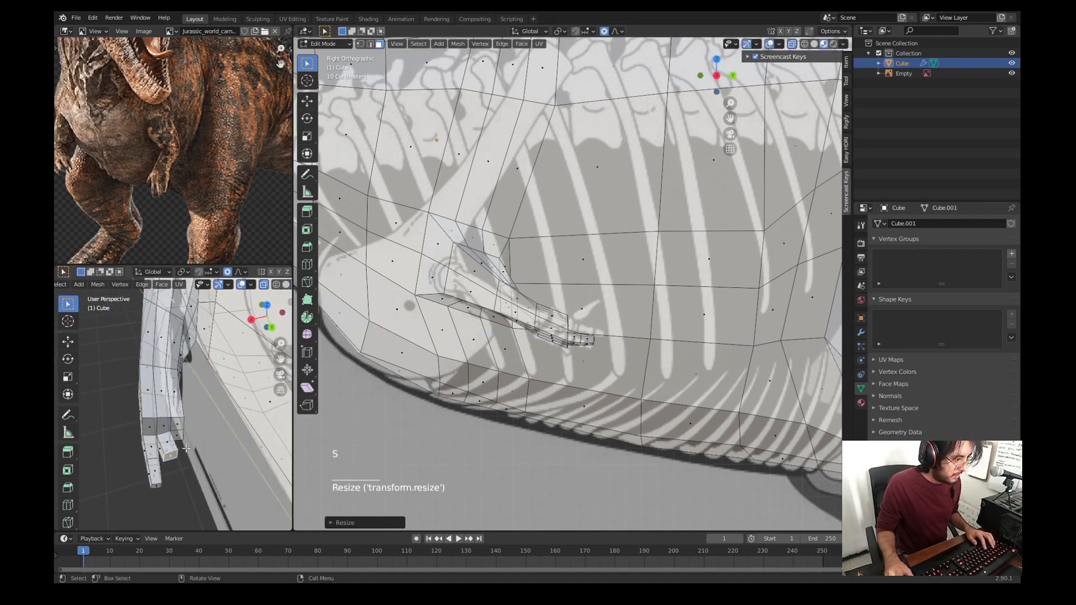
key("KP_7")
key("g")
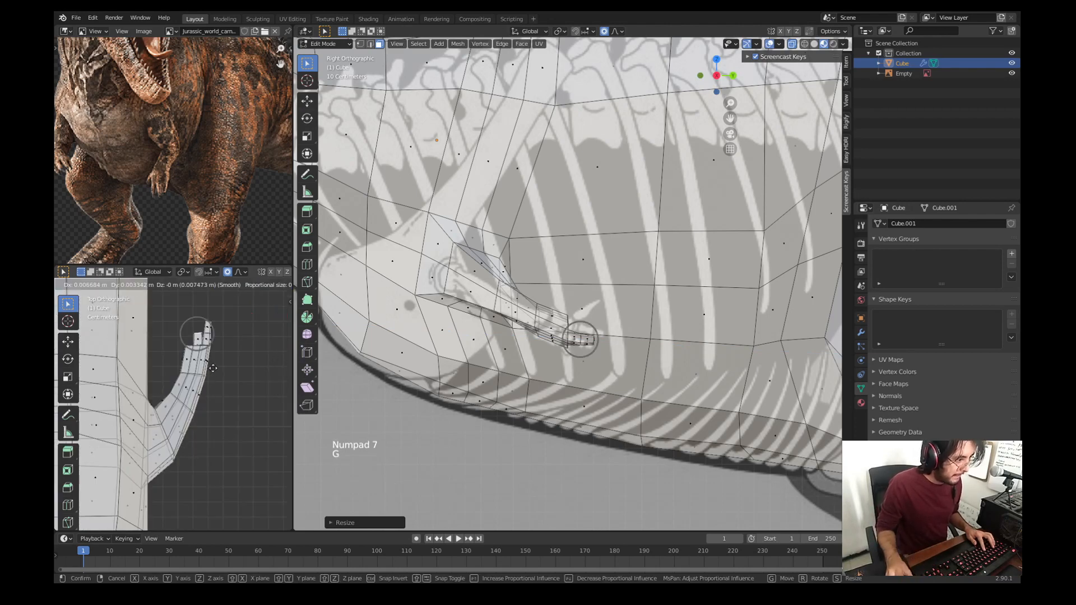
left_click(214, 368)
Step: Extrude a second segment on the middle finger, scale its tip and align it with the outer finger
scroll(214, 368, "up", 3)
middle_click_drag(214, 368, 204, 405, "shift")
middle_click_drag(212, 359, 202, 393, "shift")
key("e")
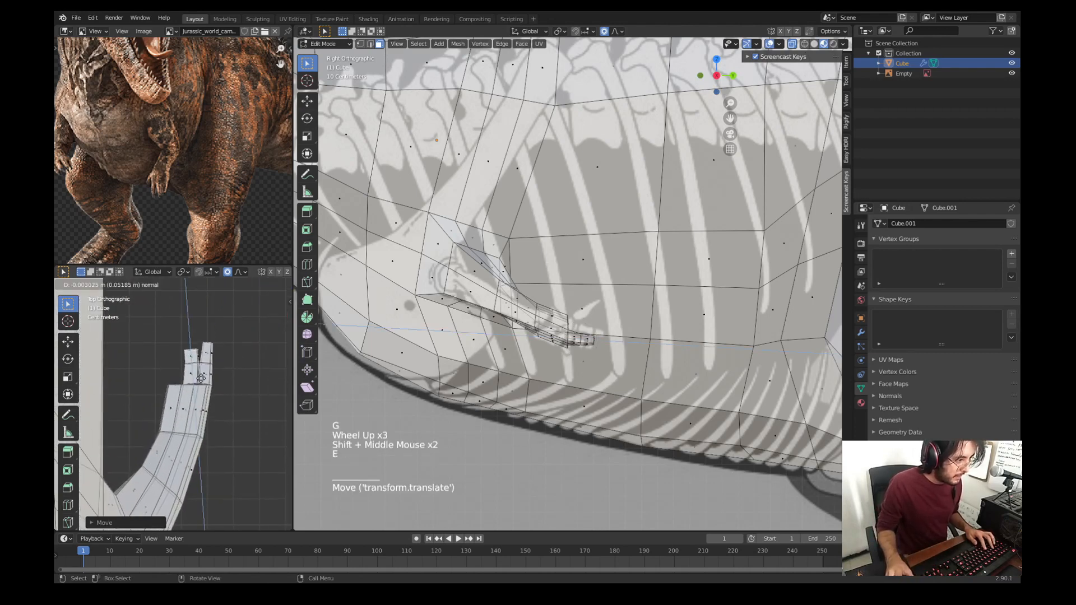
left_click(200, 370)
key("g")
left_click(201, 369)
key("s")
left_click(202, 370)
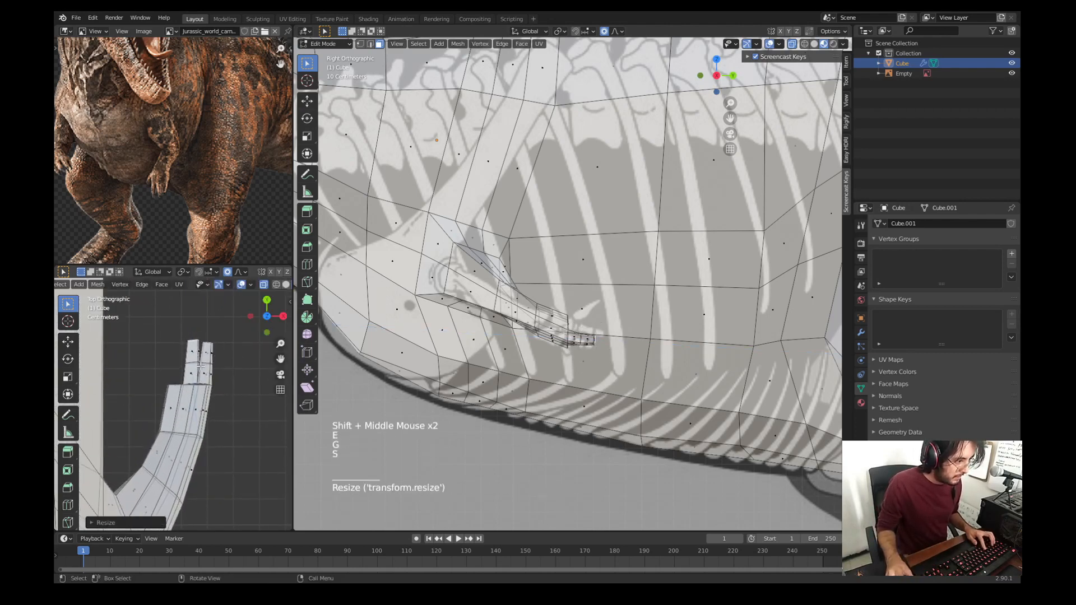
key("g")
left_click(202, 368)
Step: Extrude the inner finger from the remaining column of the hand's end in two segments and taper its tip
left_click(177, 379)
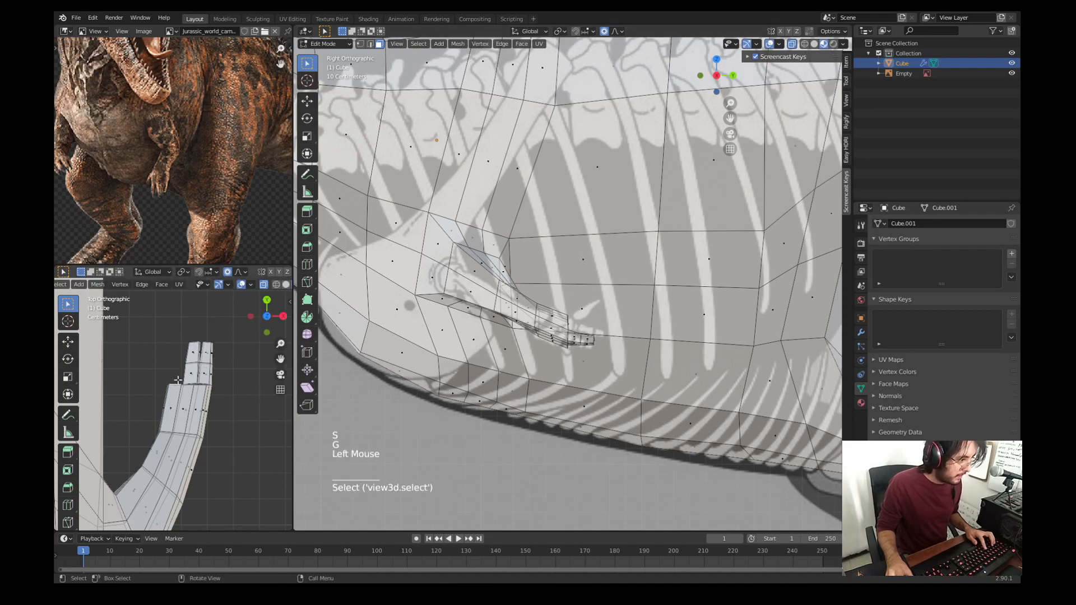
middle_click_drag(471, 392, 493, 399)
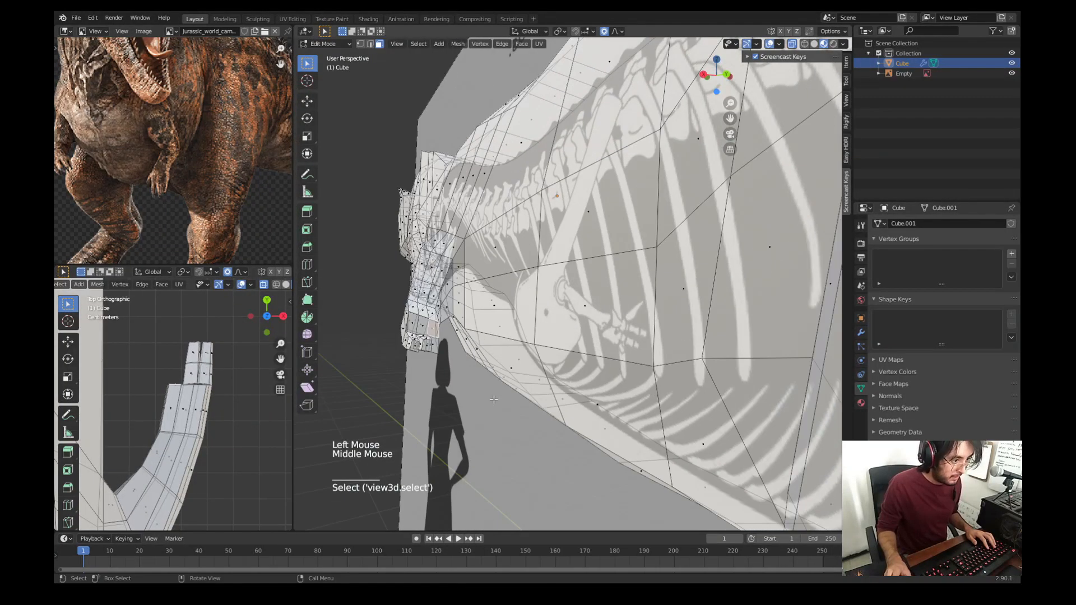
left_click(433, 346)
key("KP_7")
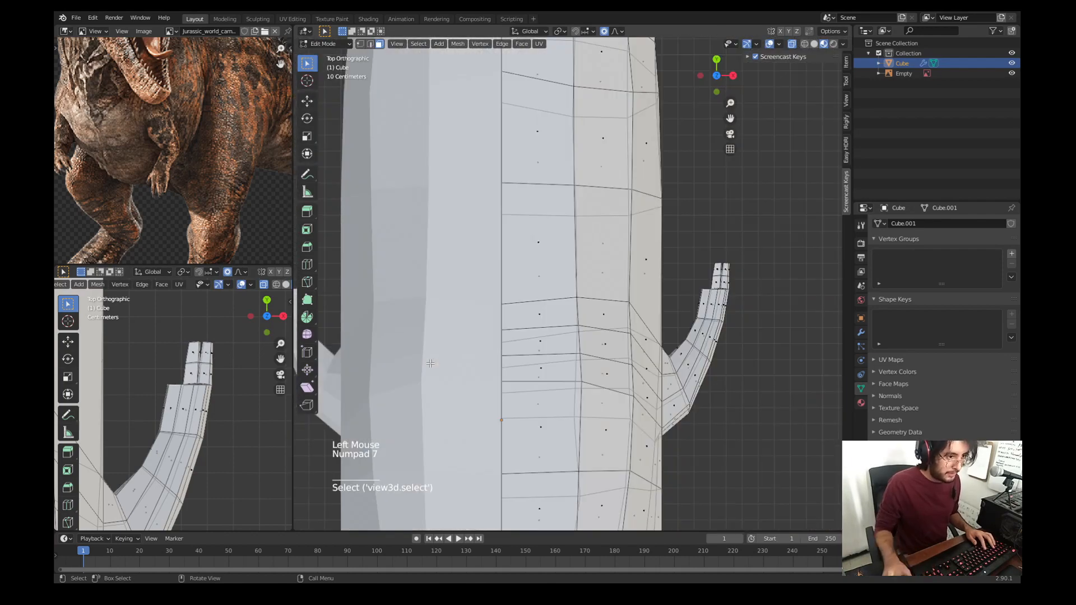
key("e")
left_click(707, 288)
key("e")
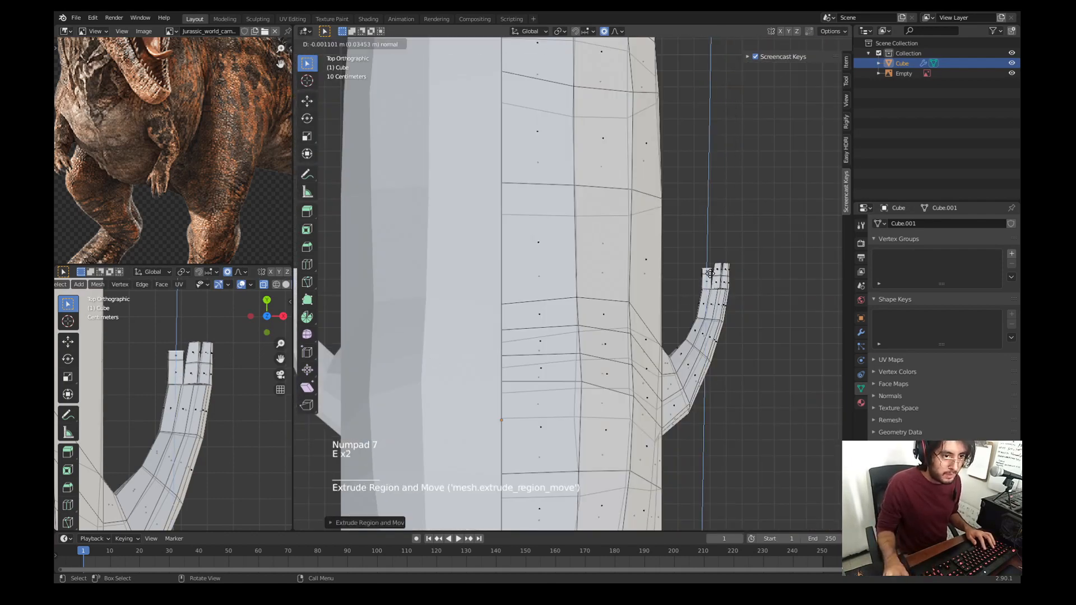
left_click(732, 285)
key("s")
left_click(747, 287)
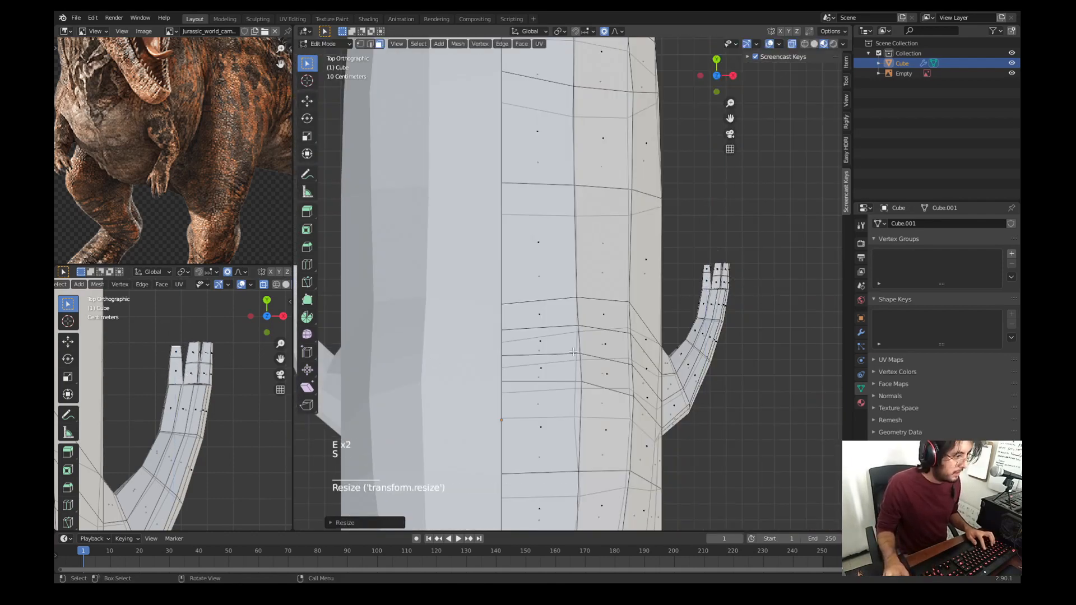
Step: Circle-select the upper vertices where the fingers join the hand and move them in the side view to reshape the knuckles
middle_click_drag(669, 368, 625, 332)
key("1")
left_click(598, 331)
key("c")
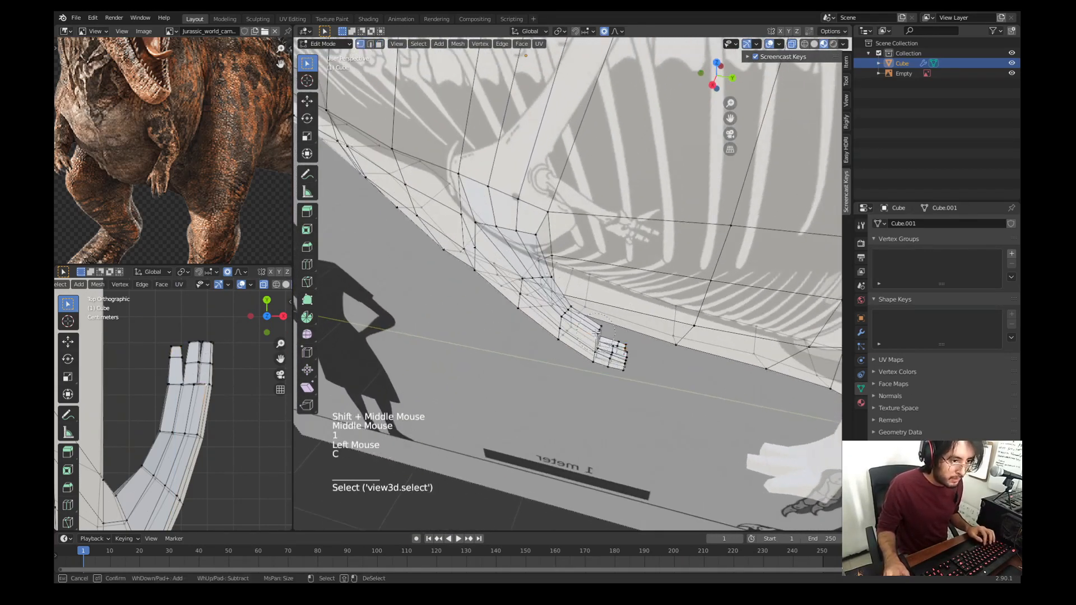
left_click(614, 348)
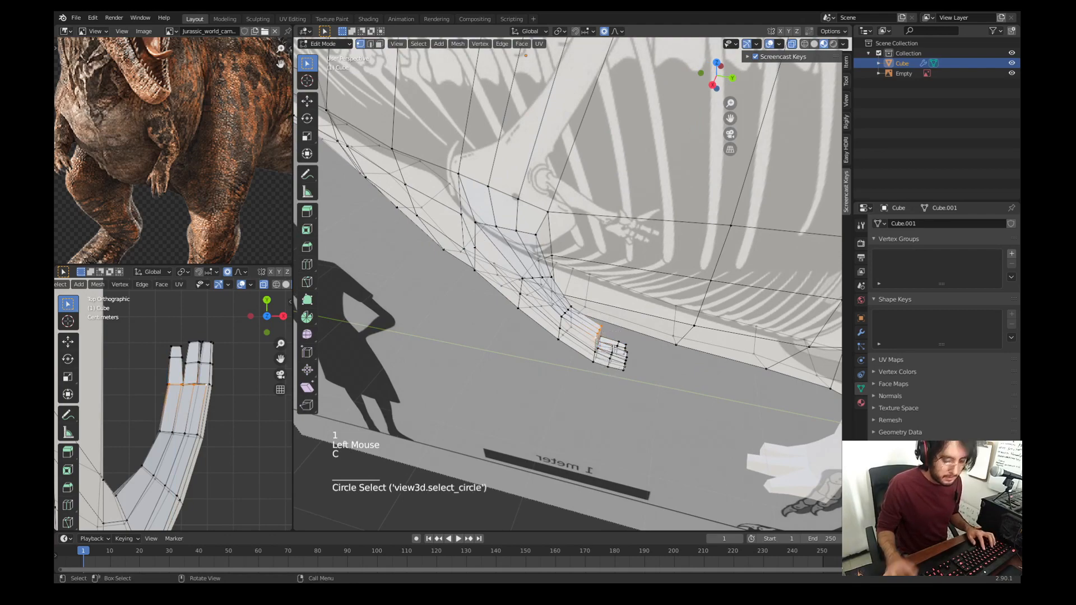
key("KP_3")
scroll(612, 300, "up", 3)
middle_click_drag(612, 299, 461, 342, "shift")
key("g")
left_click(657, 295)
Step: Try to extrude a thumb from the face just behind the inner finger and move it toward the body
triple_click(471, 344)
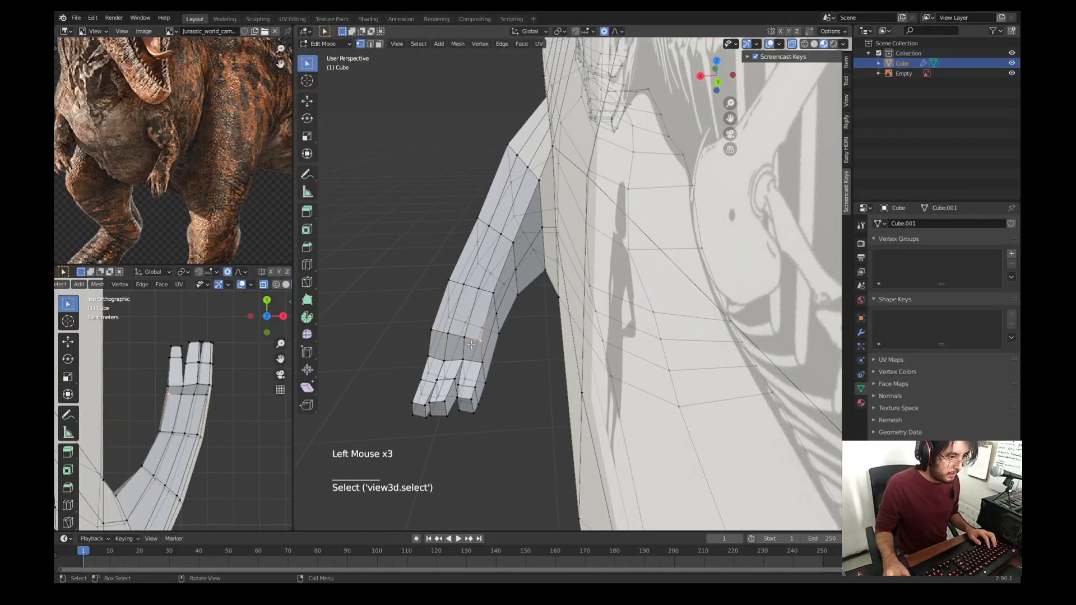
key("3")
left_click(485, 353)
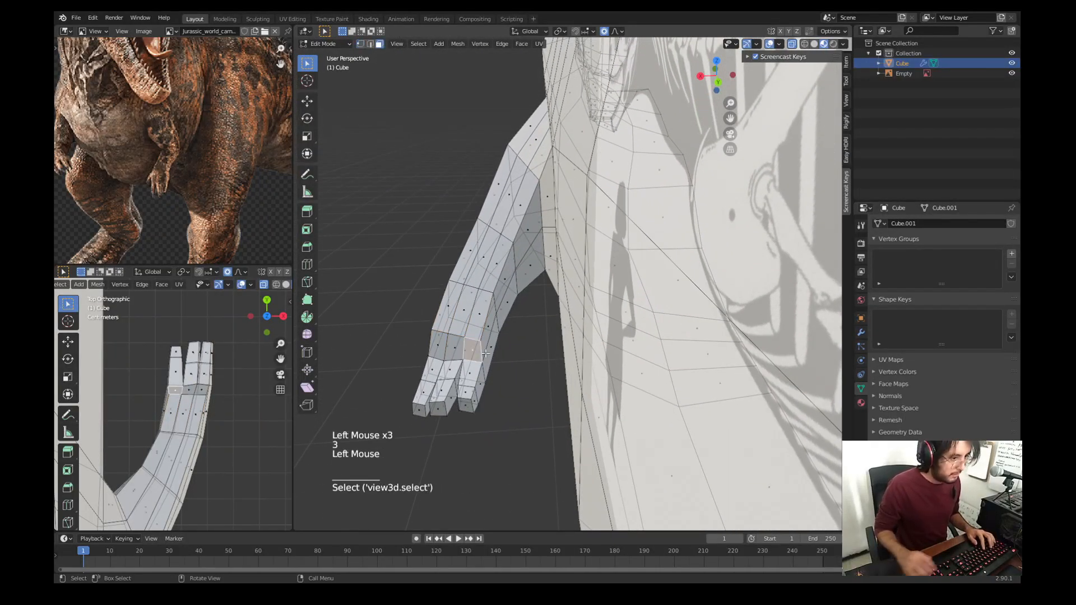
key("KP_3")
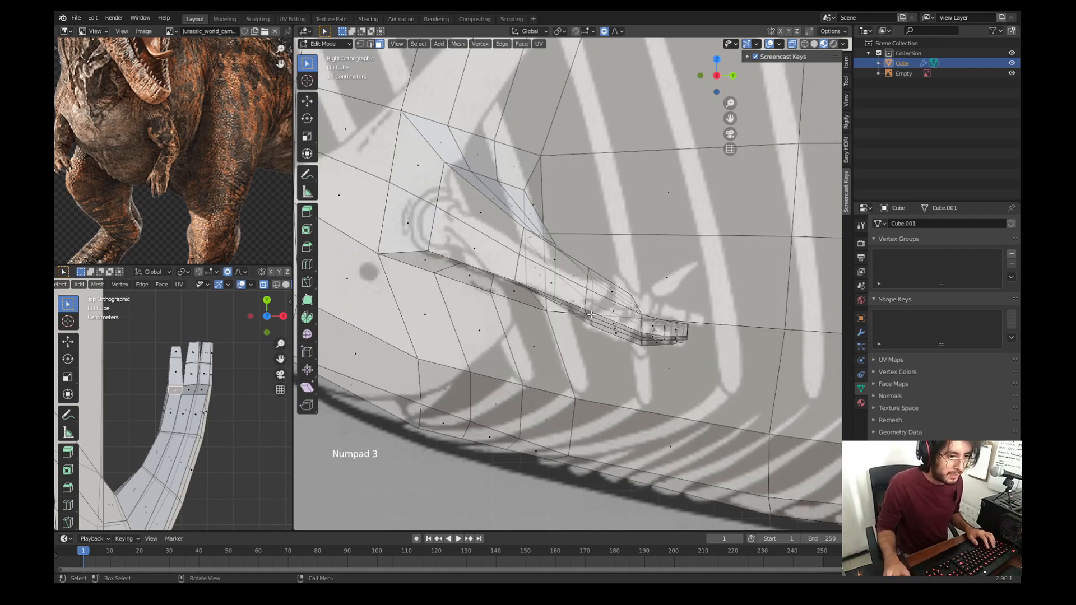
key("e")
left_click(599, 296)
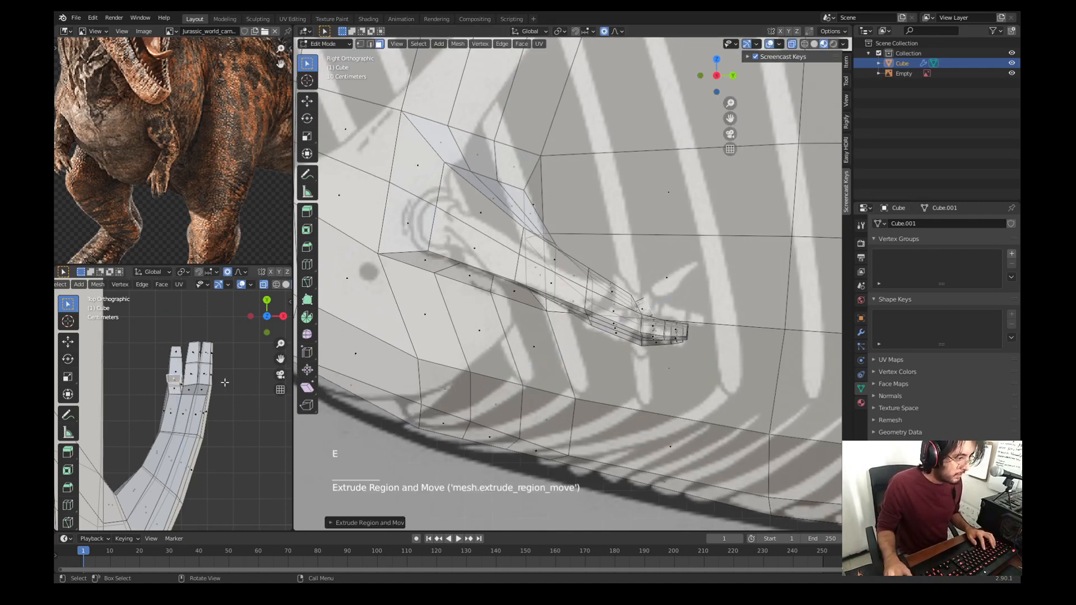
key("g")
left_click(205, 391)
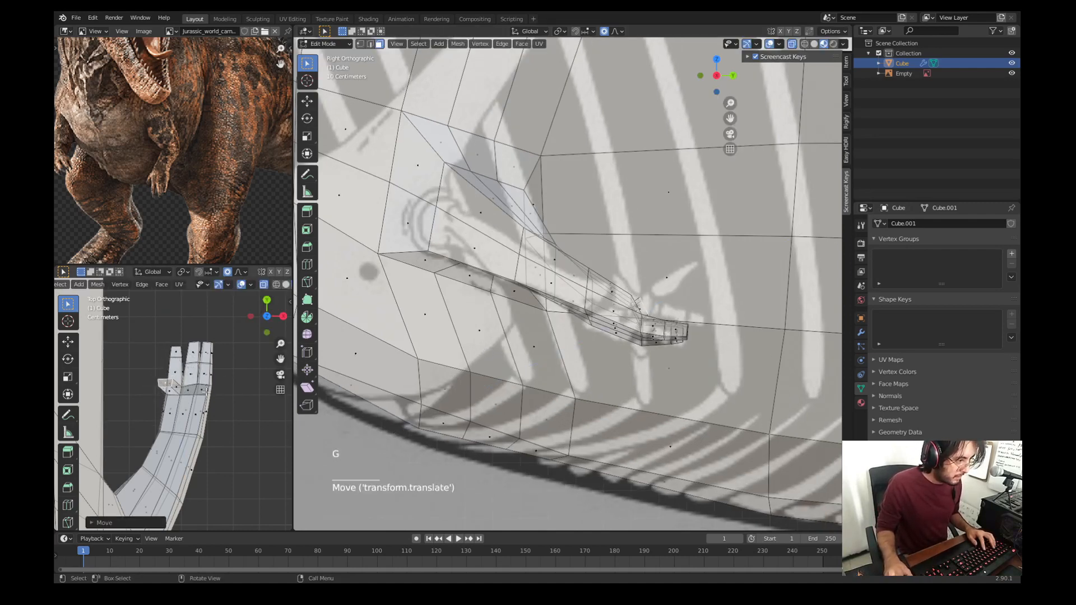
key("ctrl+z")
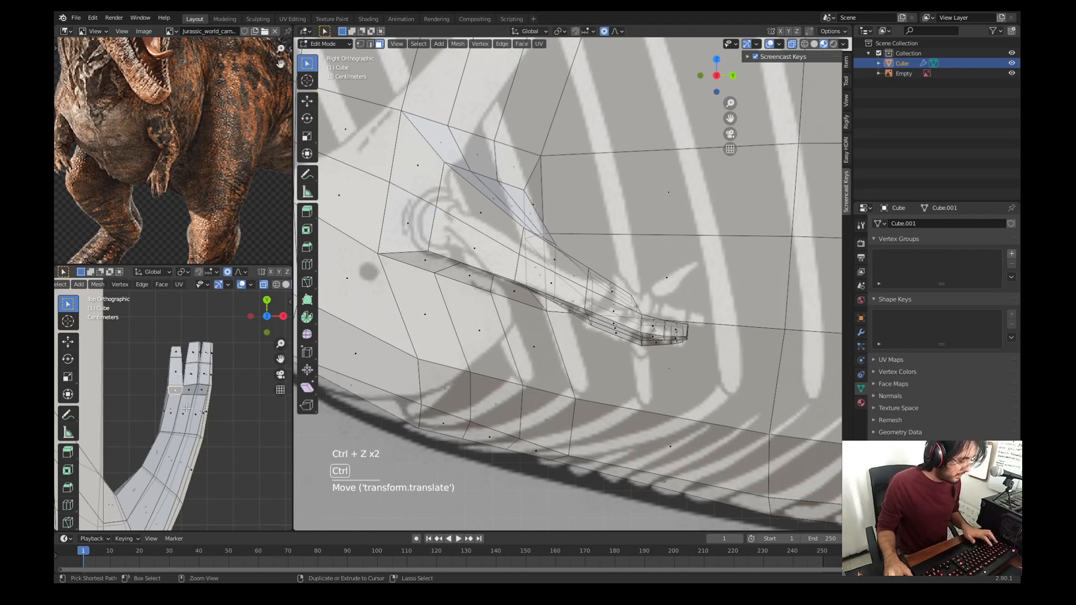
Step: Add a centred loop cut across the hand between wrist and knuckles, and return to face selection
key("ctrl+r")
key("ctrl+z")
key("ctrl+r")
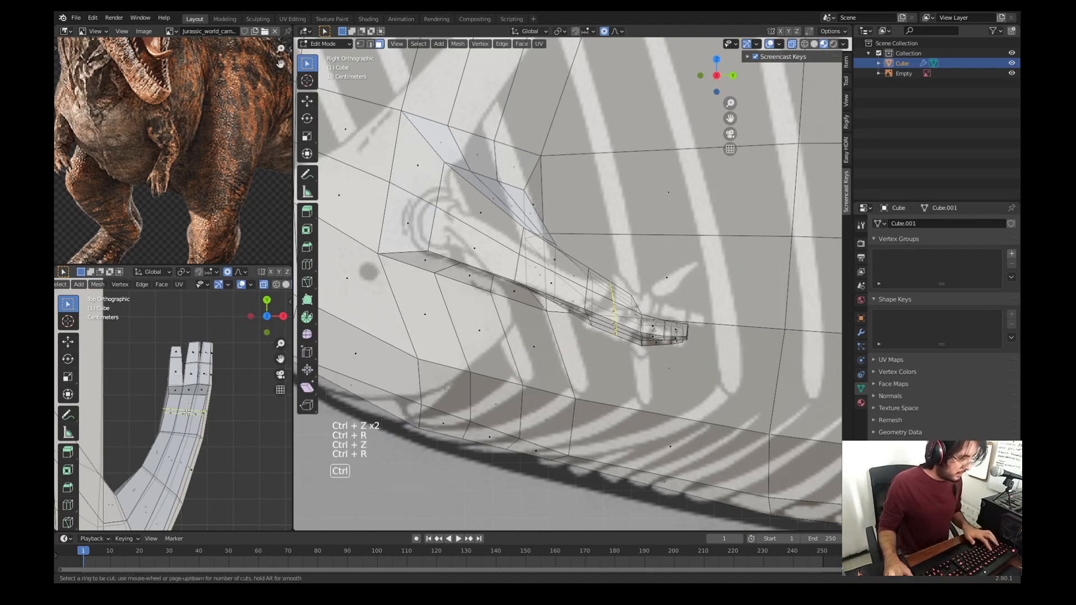
left_click(185, 412)
key("Escape")
key("3")
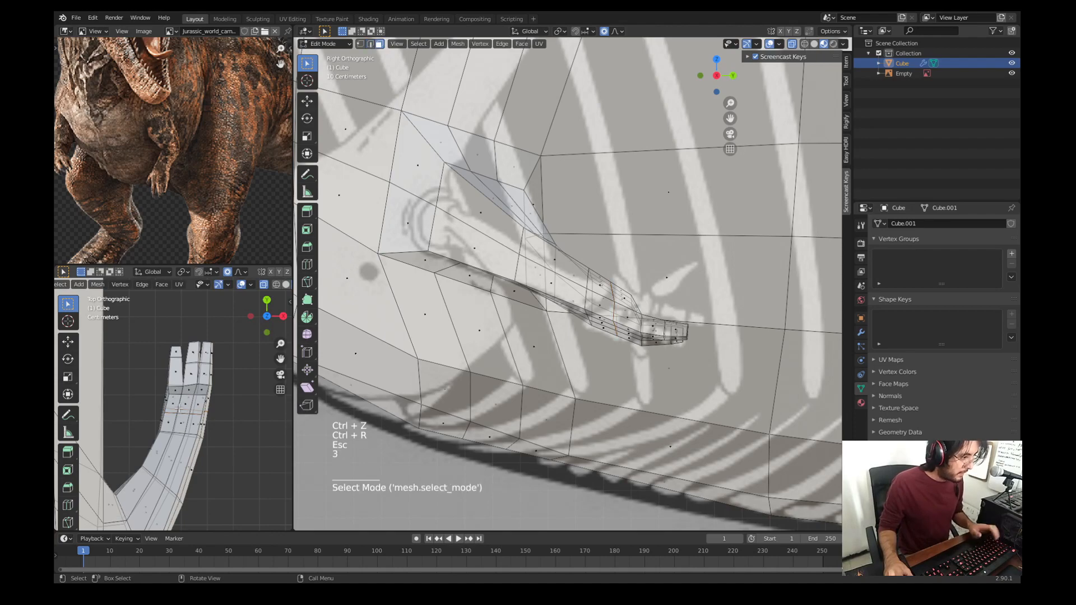
Step: Extrude the base of a thumb from the upper inner face behind the new loop cut and scale down its end
left_click(172, 402)
middle_click_drag(504, 386, 571, 404)
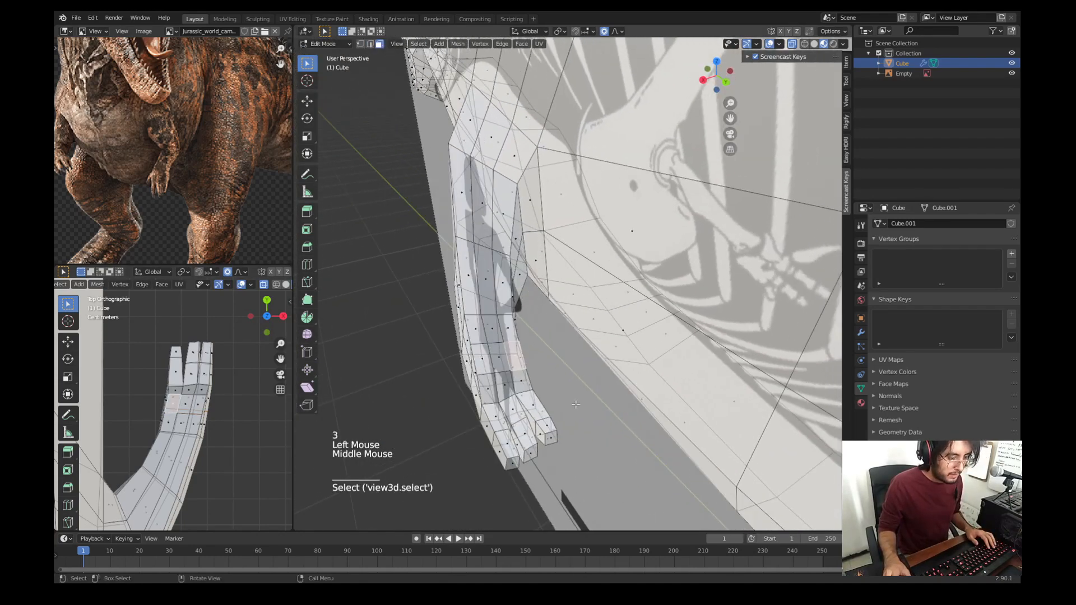
key("KP_1")
key("KP_3")
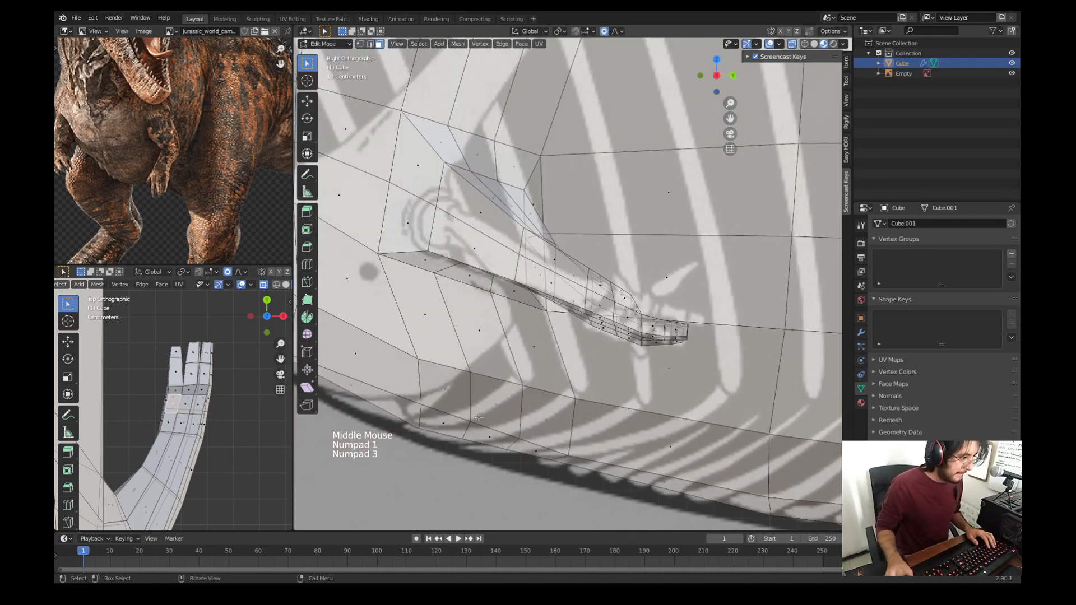
key("e")
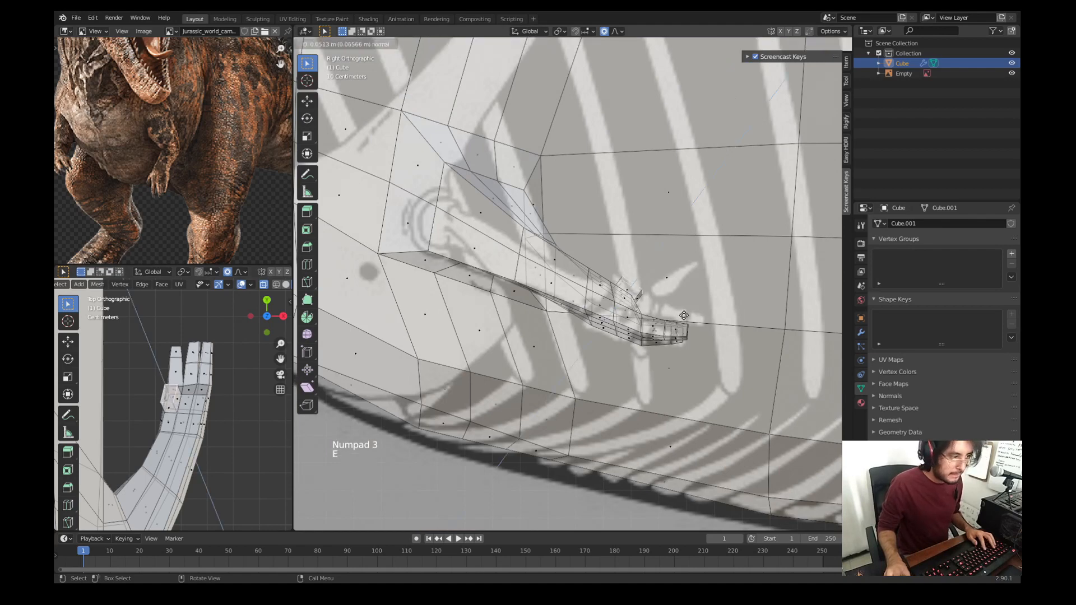
key("s")
Step: Extrude the thumb's tip, scale it to a point and move it over the skeleton's digit in the side view
key("e")
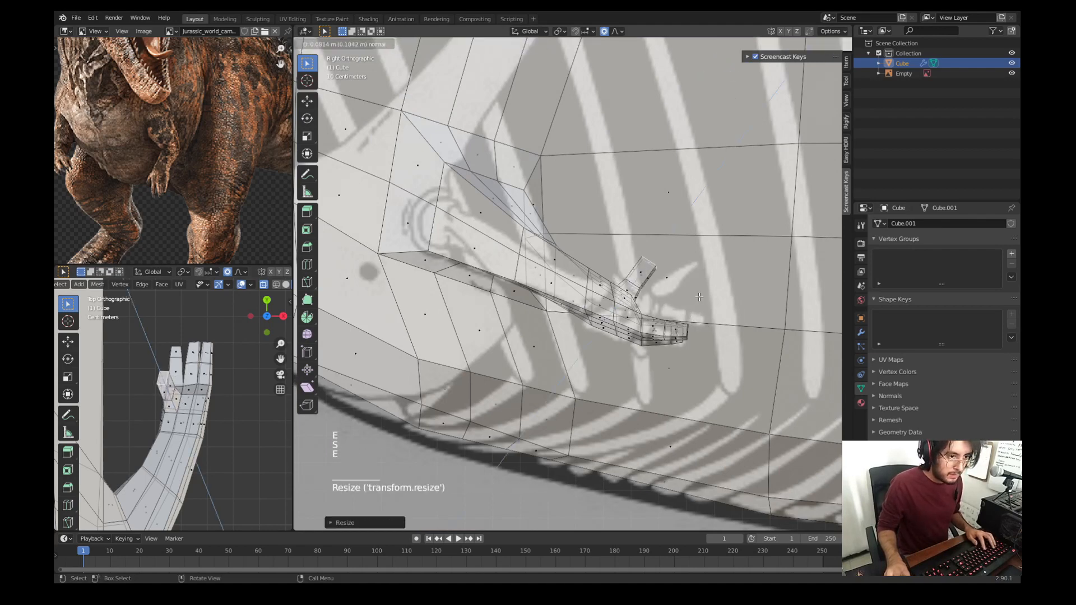
left_click(698, 296)
key("s")
left_click(671, 277)
key("g")
left_click(663, 296)
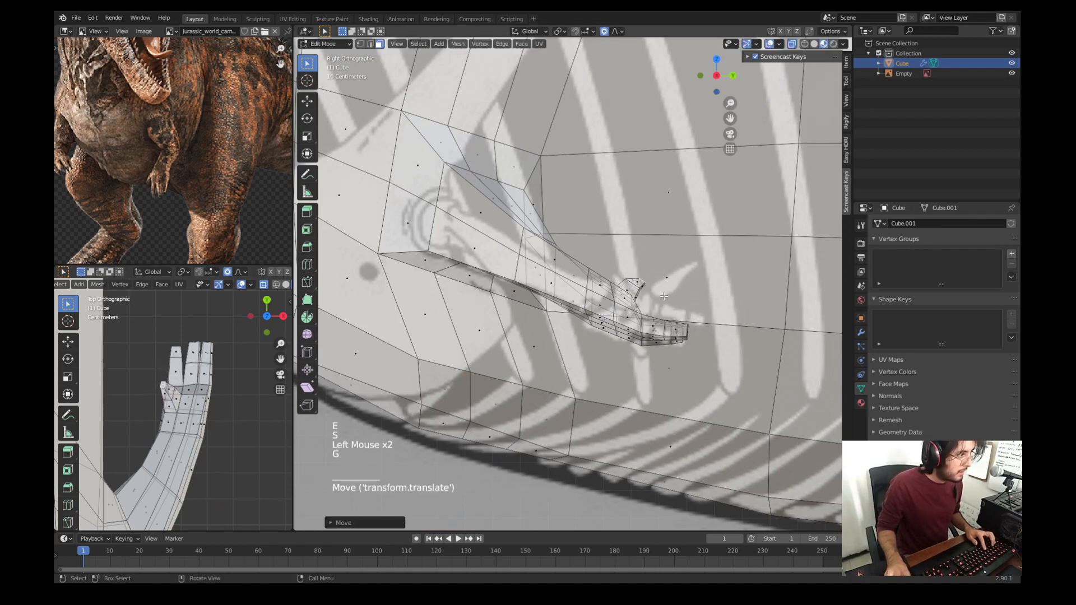
Step: Move the thumb's tip away from the fingers toward the body in the front view using proportional editing
scroll(664, 296, "down", 2)
middle_click_drag(672, 291, 774, 267)
key("KP_1")
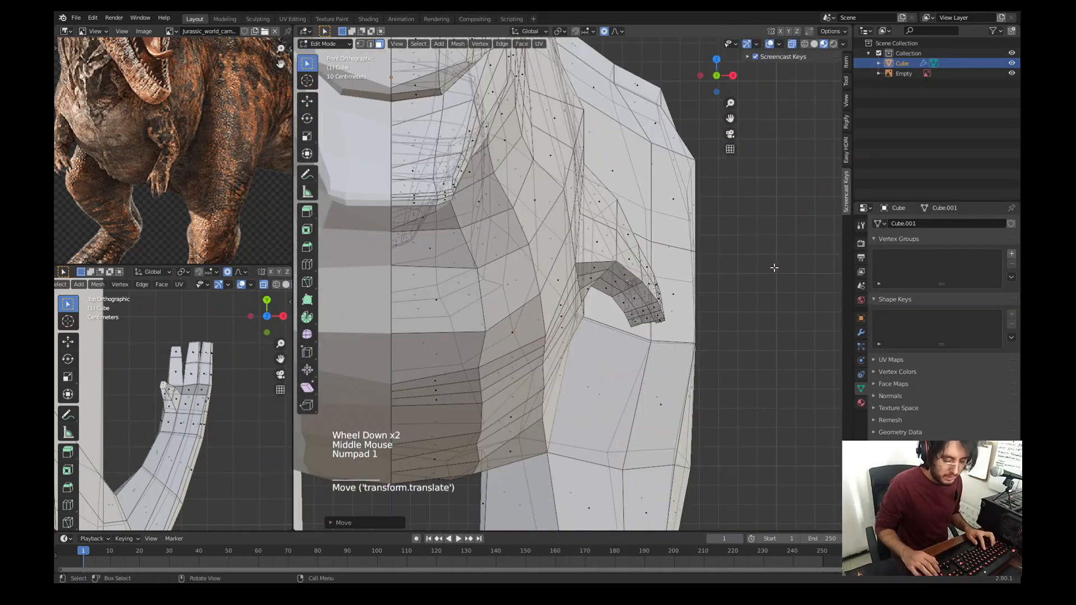
key("g")
scroll(725, 285, "down", 2)
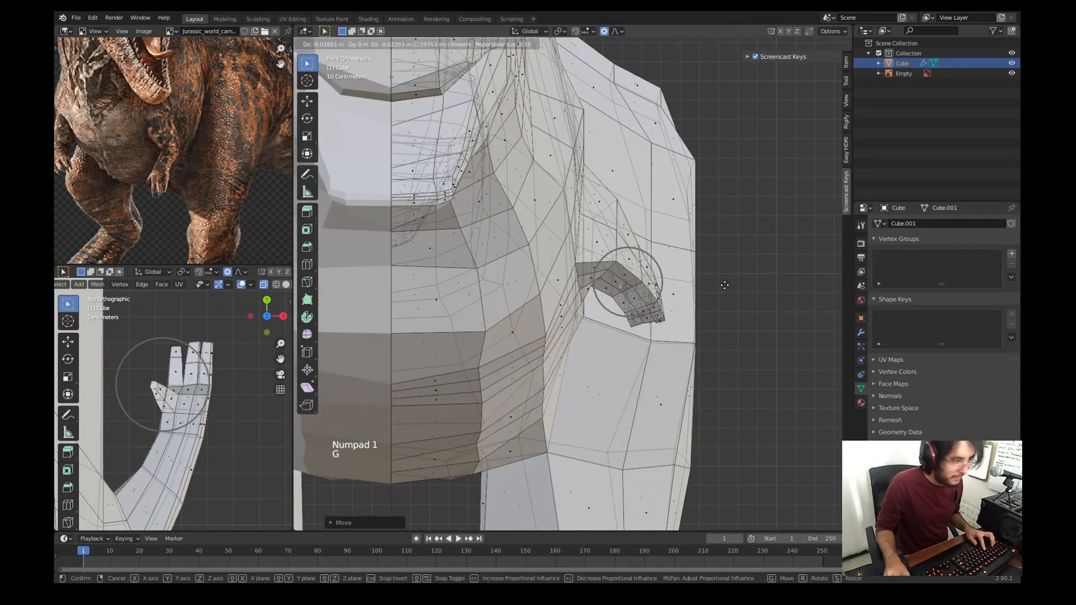
left_click(722, 285)
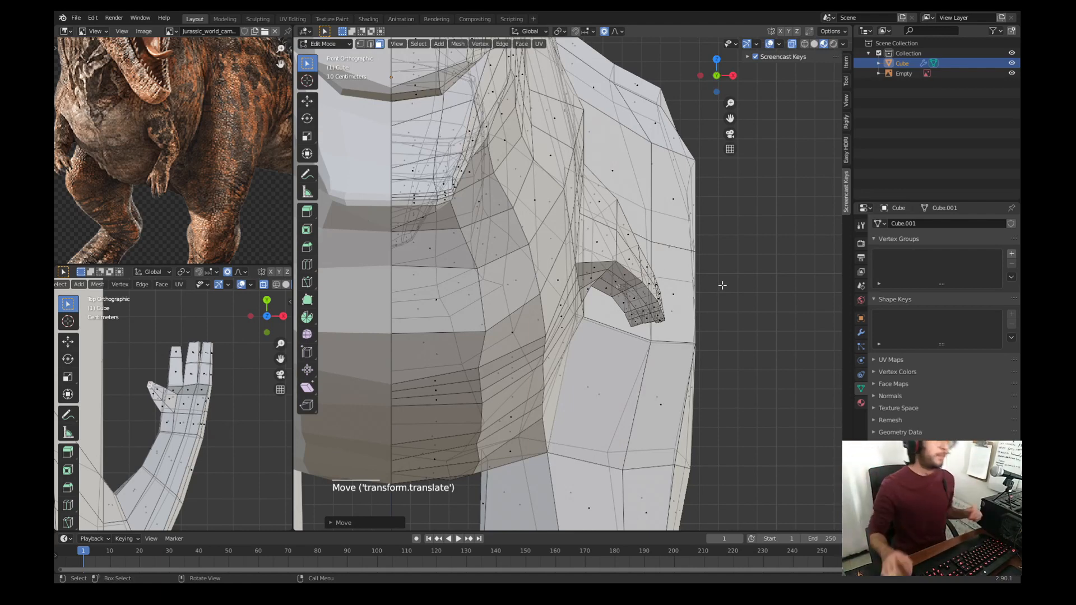
Step: Examine the arm and hand in proportion to the whole dinosaur from the front and side
scroll(641, 344, "down", 3)
scroll(641, 344, "down", 2)
middle_click_drag(607, 296, 545, 326, "shift")
key("KP_1")
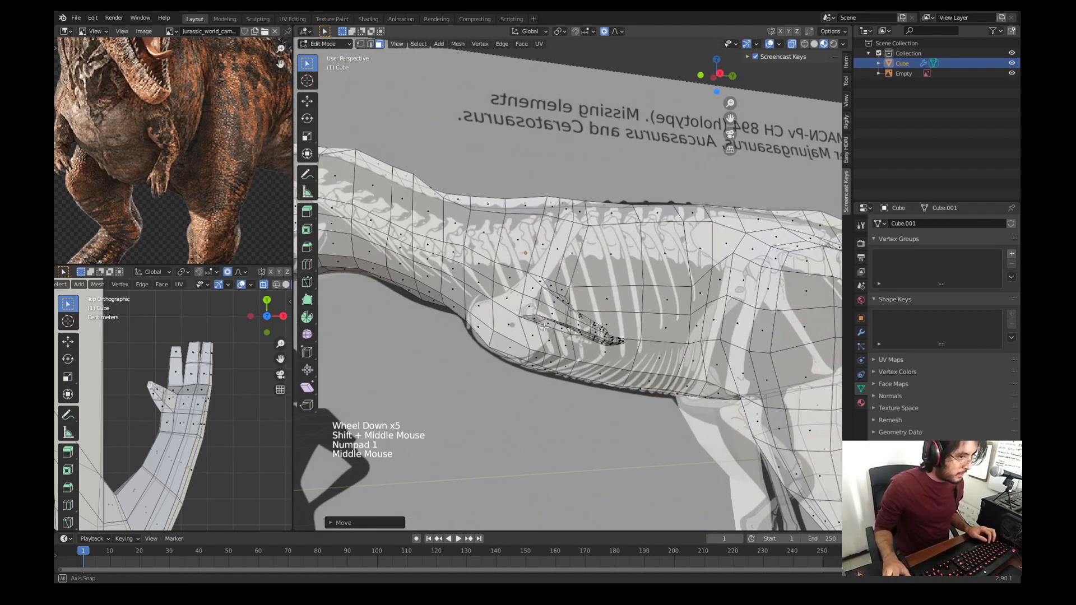
scroll(545, 327, "down", 2)
key("KP_3")
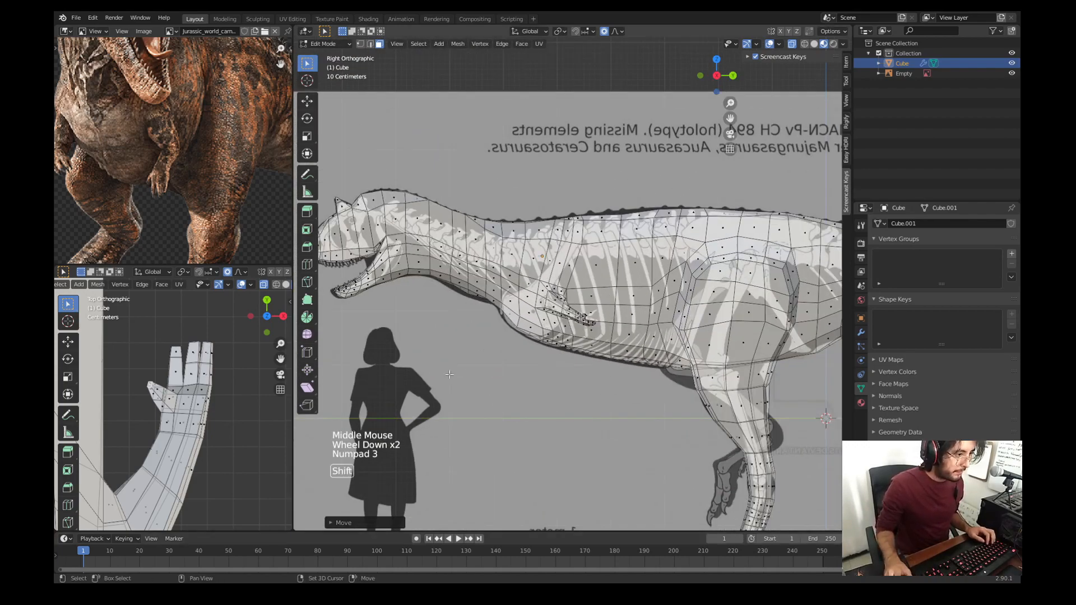
Step: Add two lengthwise loop cuts along the head and neck in the side view, one below and one above the eye socket
middle_click_drag(452, 376, 569, 464, "shift")
scroll(188, 168, "down", 2)
middle_click_drag(187, 167, 188, 212, "shift")
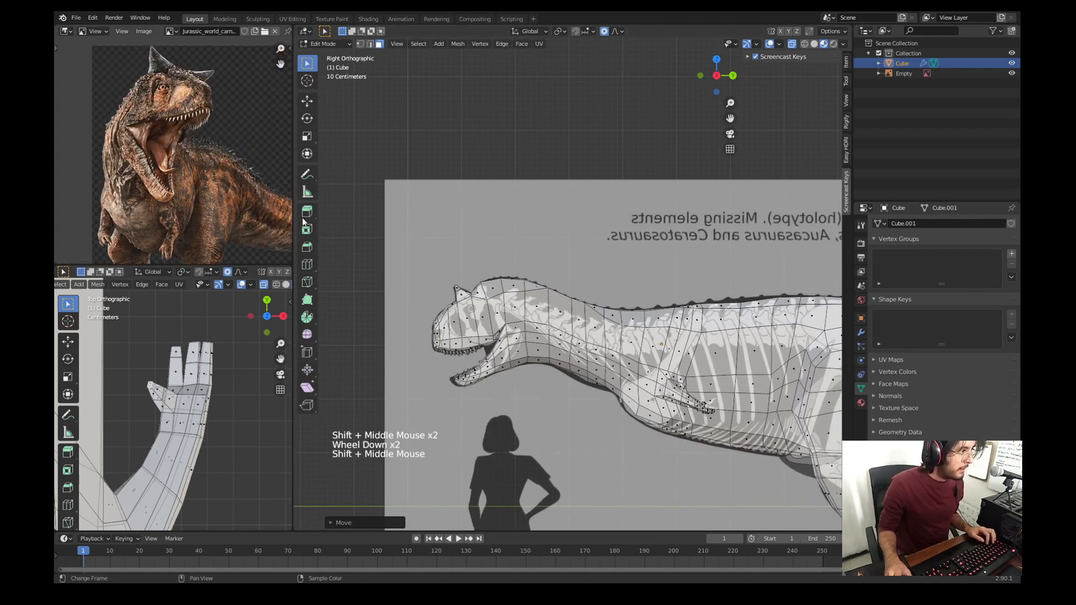
scroll(375, 371, "up", 3)
middle_click_drag(359, 381, 516, 341, "shift")
scroll(538, 338, "up", 1)
key("ctrl+r")
left_click(539, 335)
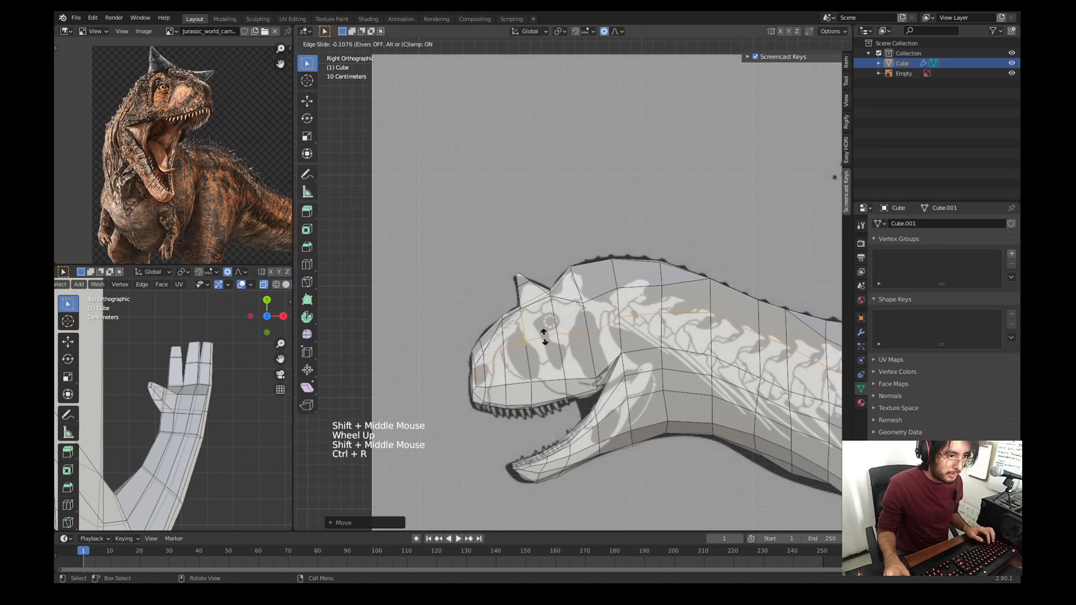
left_click(544, 336)
key("ctrl+r")
left_click(541, 317)
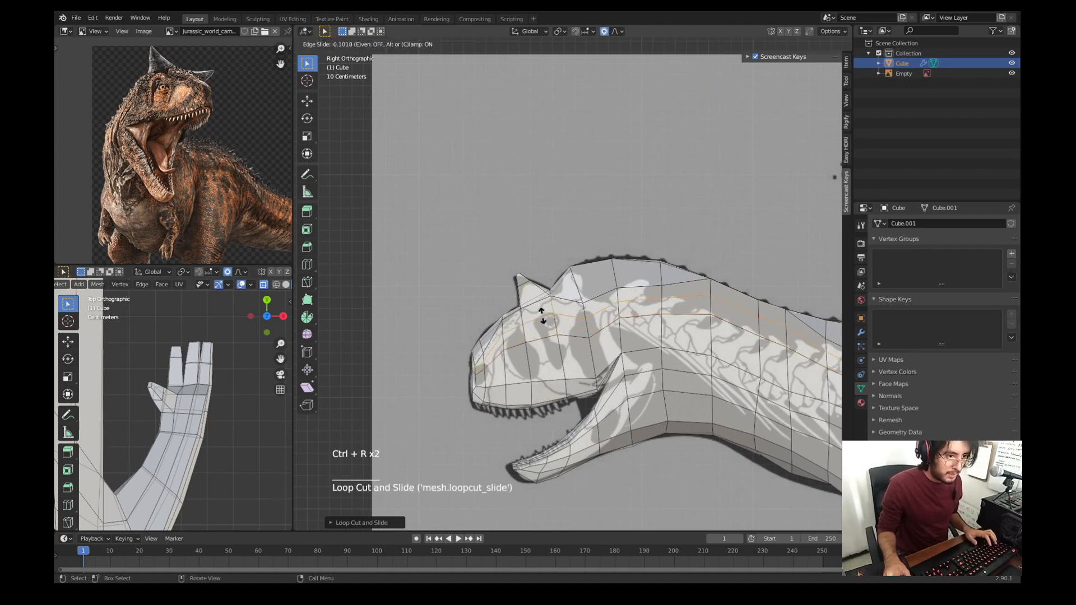
left_click(542, 316)
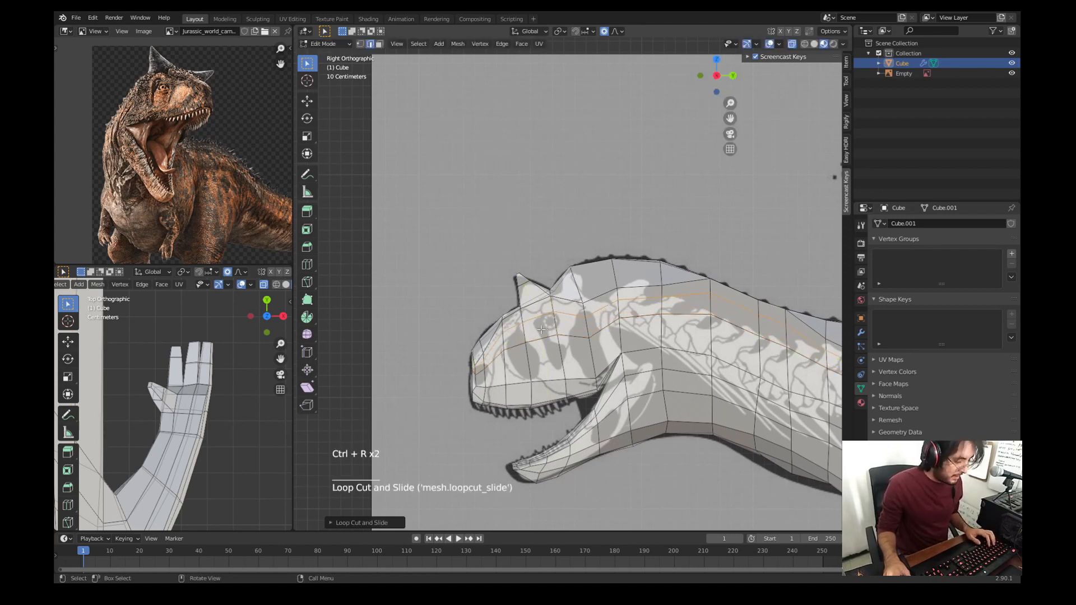
Step: Shift the new loop cuts' vertices at the eye socket back toward the neck using proportional editing
key("1")
left_click(546, 315)
key("g")
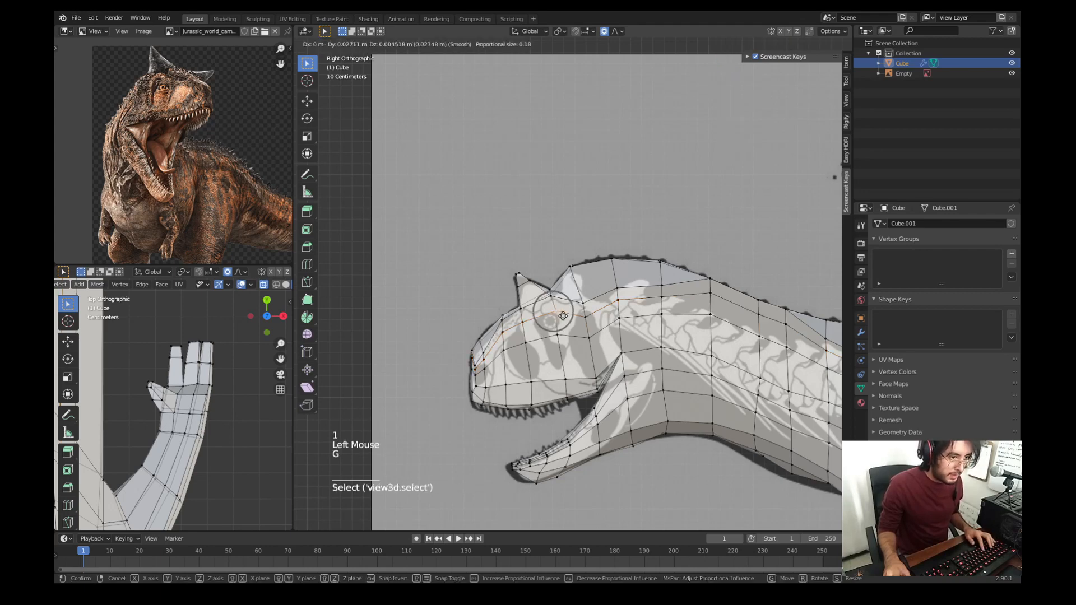
left_click(568, 315)
key("g")
left_click(567, 318)
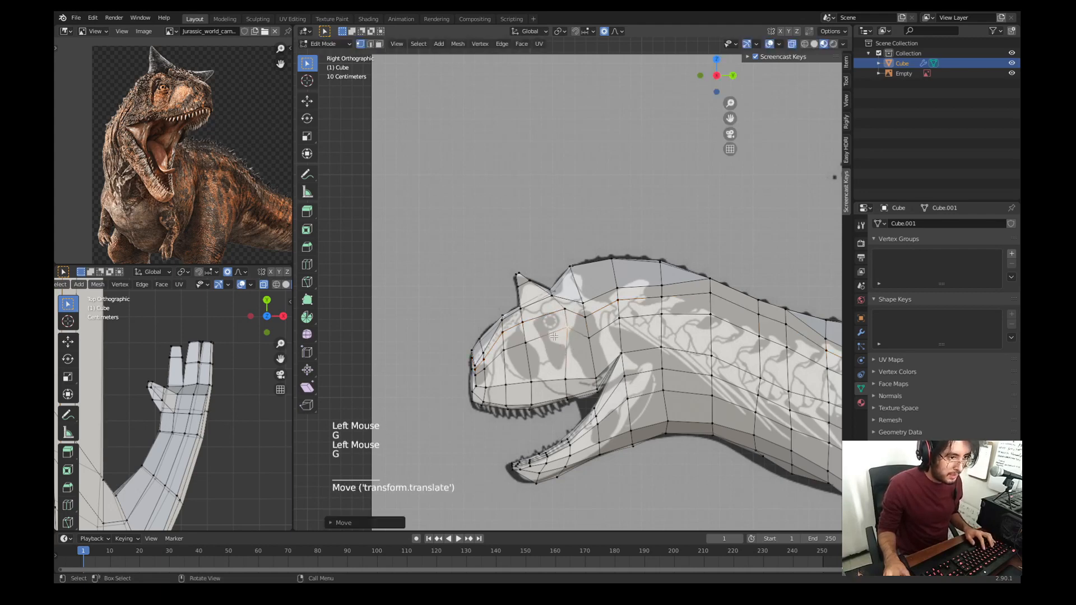
key("g")
left_click(552, 332)
Step: Move the vertices in front of, below and behind the eye socket so that one face frames the eye
left_click(530, 321)
key("g")
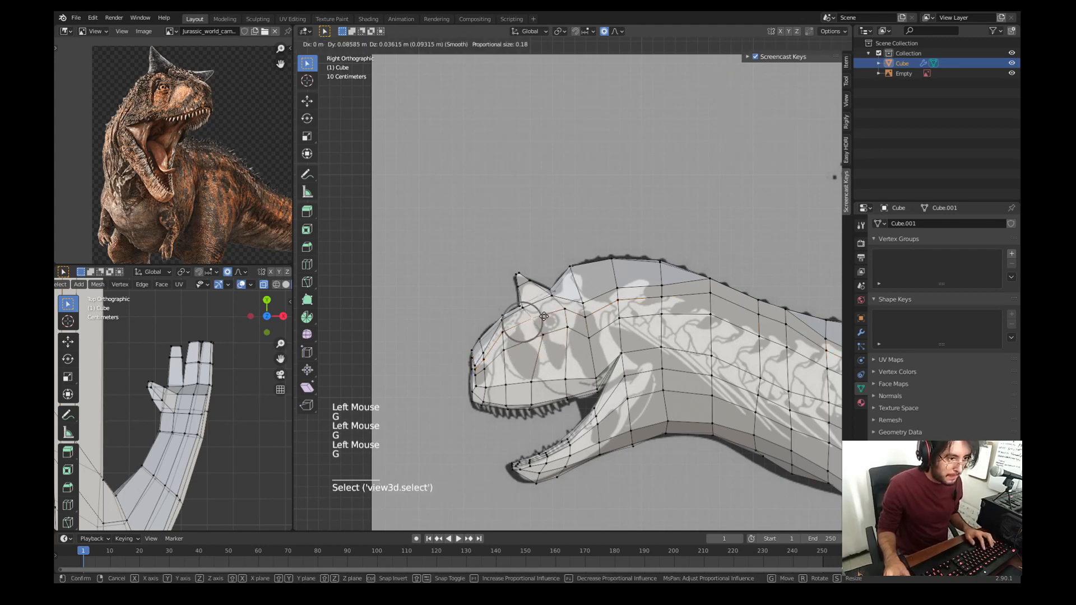
left_click(545, 314)
left_click(544, 334)
key("g")
left_click(543, 335)
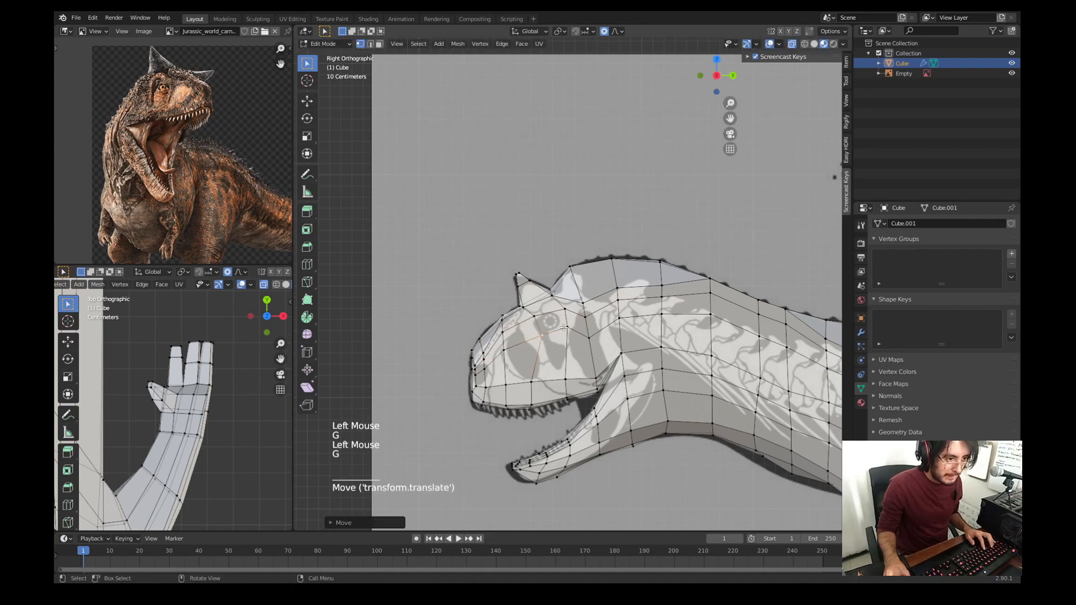
left_click(571, 328)
key("g")
left_click(571, 330)
Step: Extrude the face over the eye twice, scaling it down after each extrusion, and return to Object Mode
key("3")
left_click(550, 322)
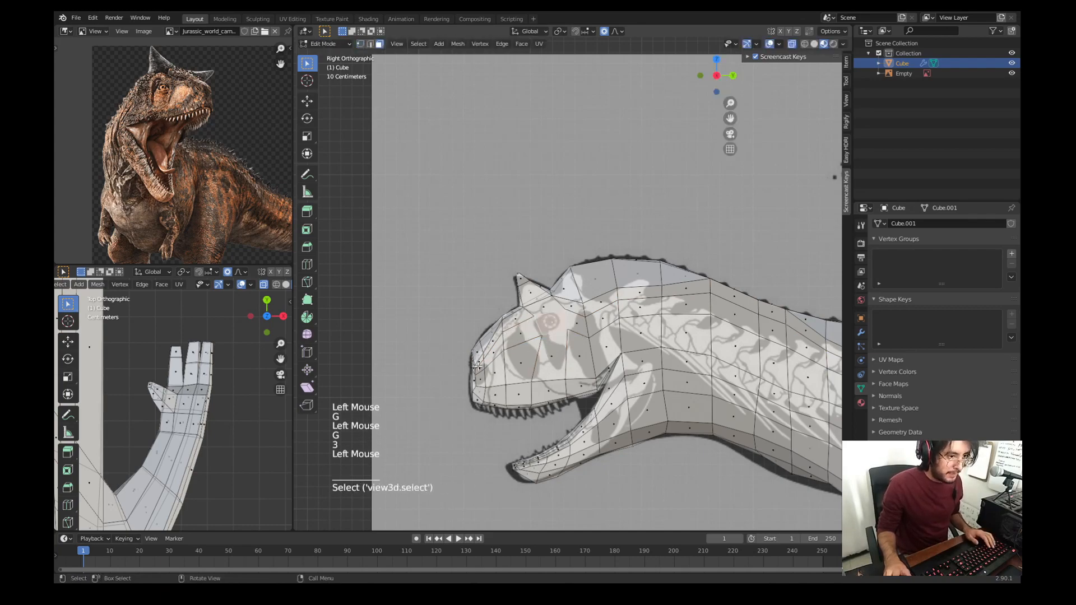
middle_click_drag(550, 321, 539, 377)
key("e")
key("s")
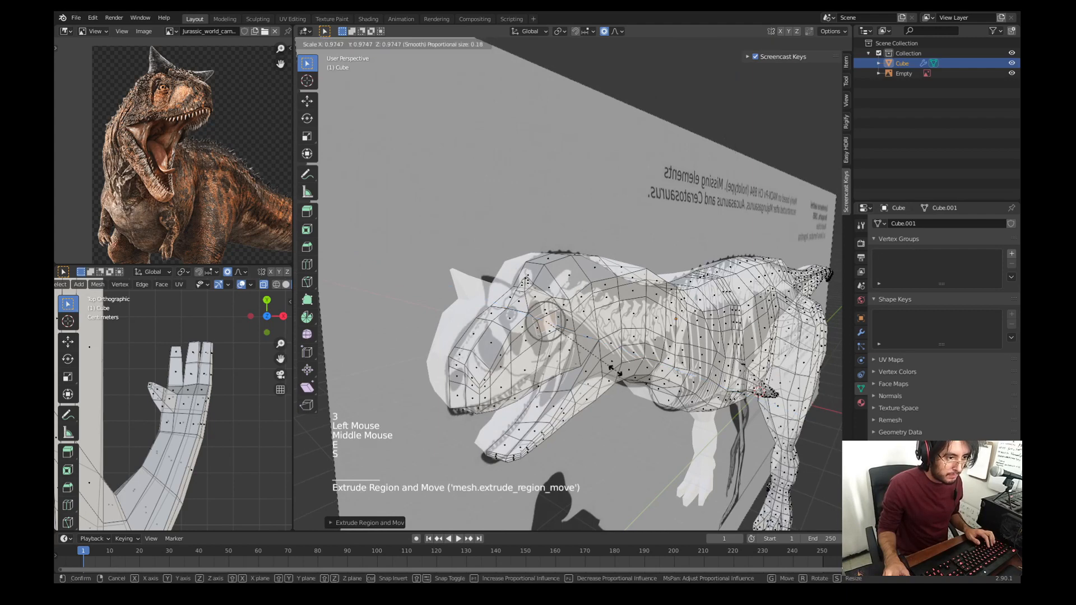
left_click(605, 367)
key("e")
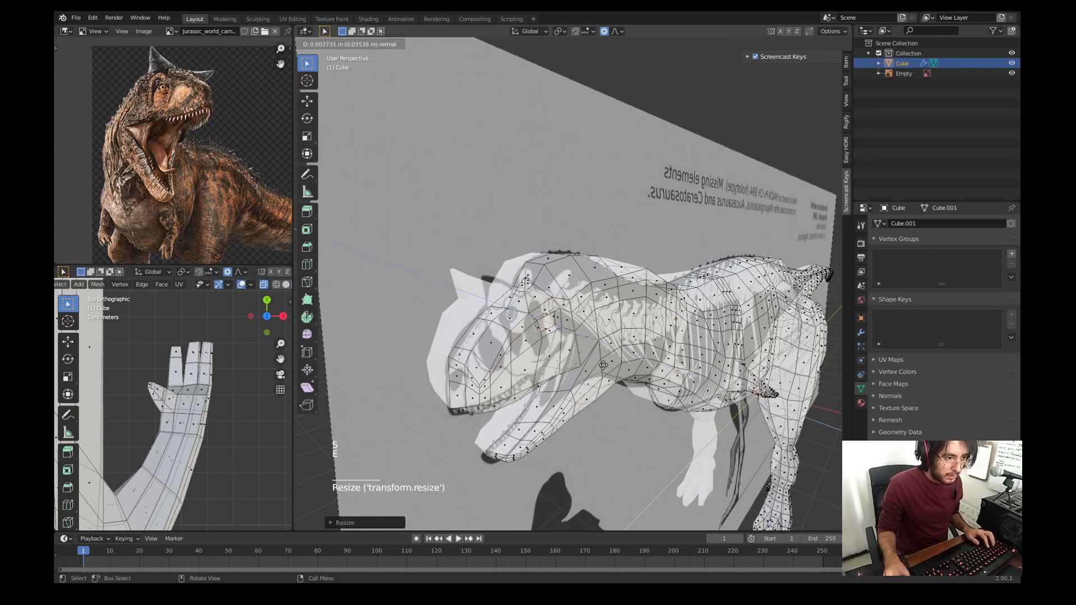
left_click(602, 365)
key("s")
left_click(591, 362)
key("Tab")
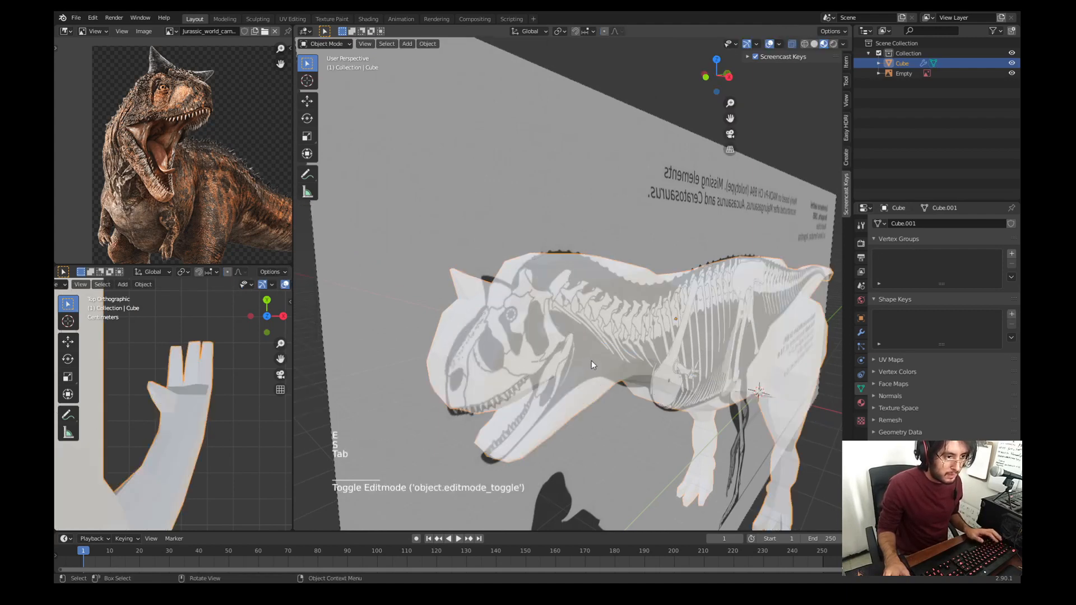
Step: Examine the dinosaur's overall shape with the viewport overlays hidden, in perspective and from the side
scroll(588, 362, "down", 2)
middle_click_drag(588, 362, 549, 357)
scroll(548, 357, "down", 6)
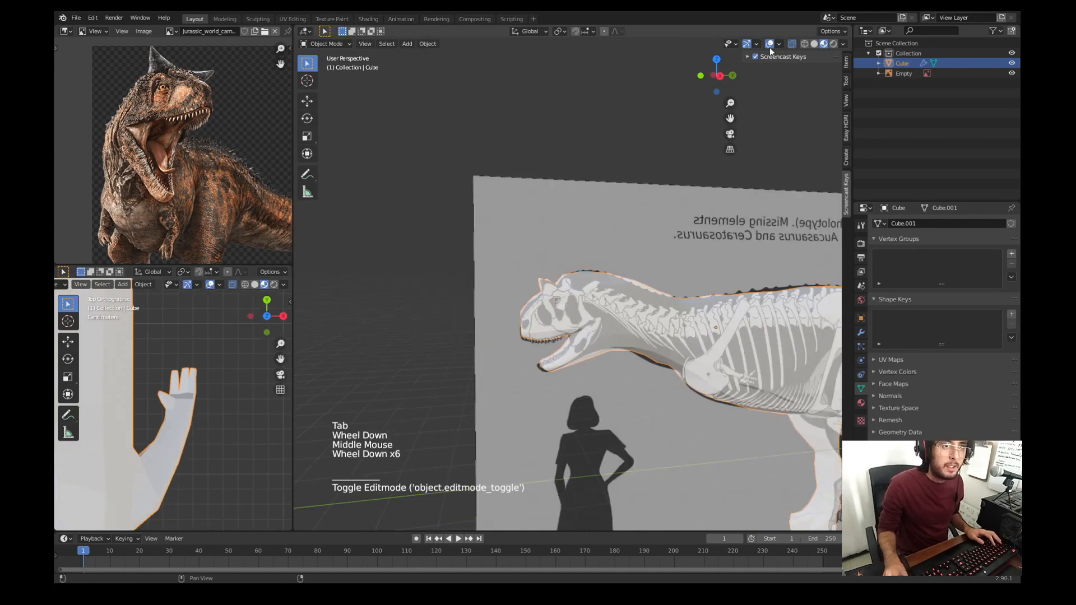
left_click(769, 44)
middle_click_drag(591, 288, 559, 333)
scroll(677, 377, "down", 2)
middle_click_drag(677, 377, 702, 348, "shift")
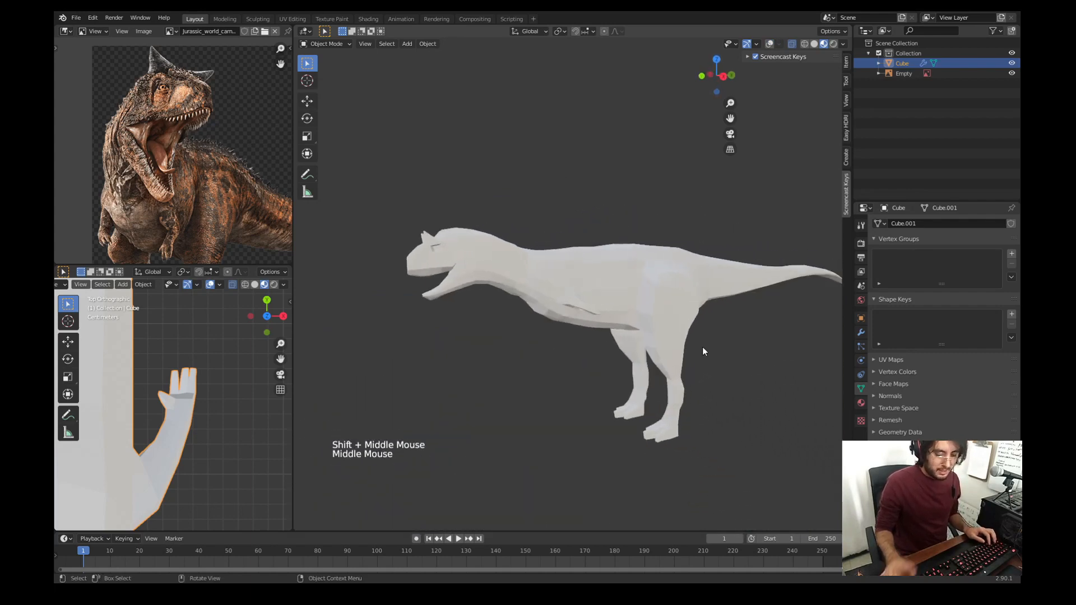
key("KP_3")
left_click(702, 347)
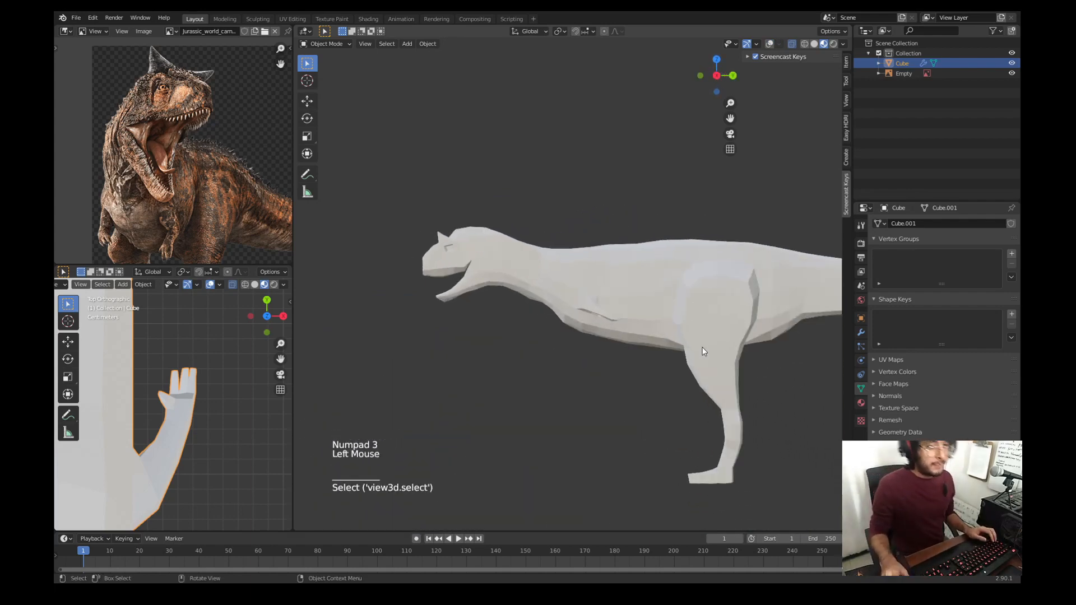
middle_click_drag(604, 402, 644, 250, "shift")
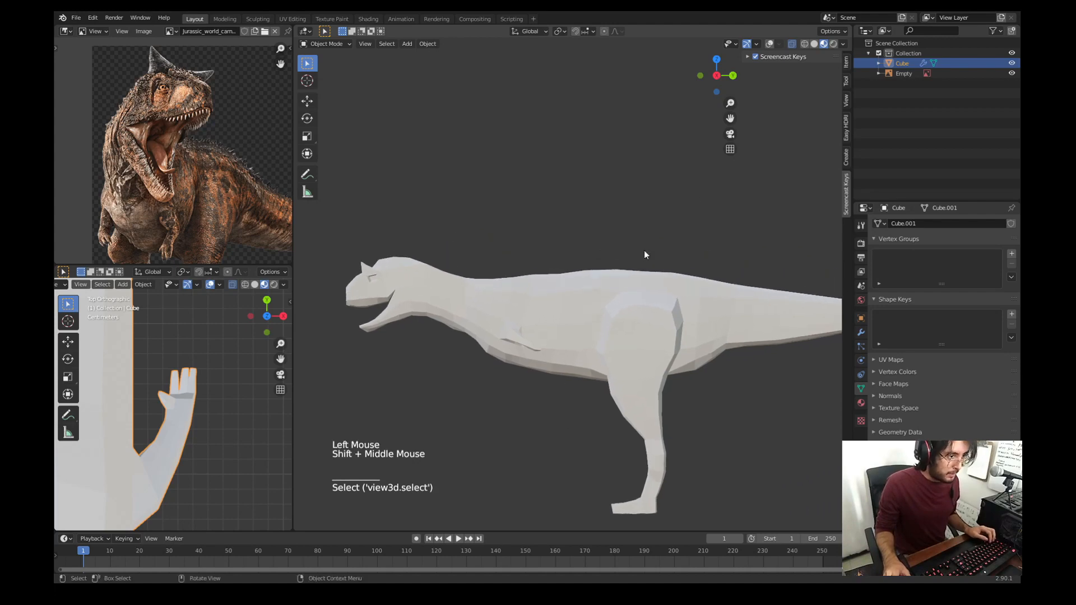
Step: Show the viewport overlays again and hide the skeleton reference image
left_click(770, 44)
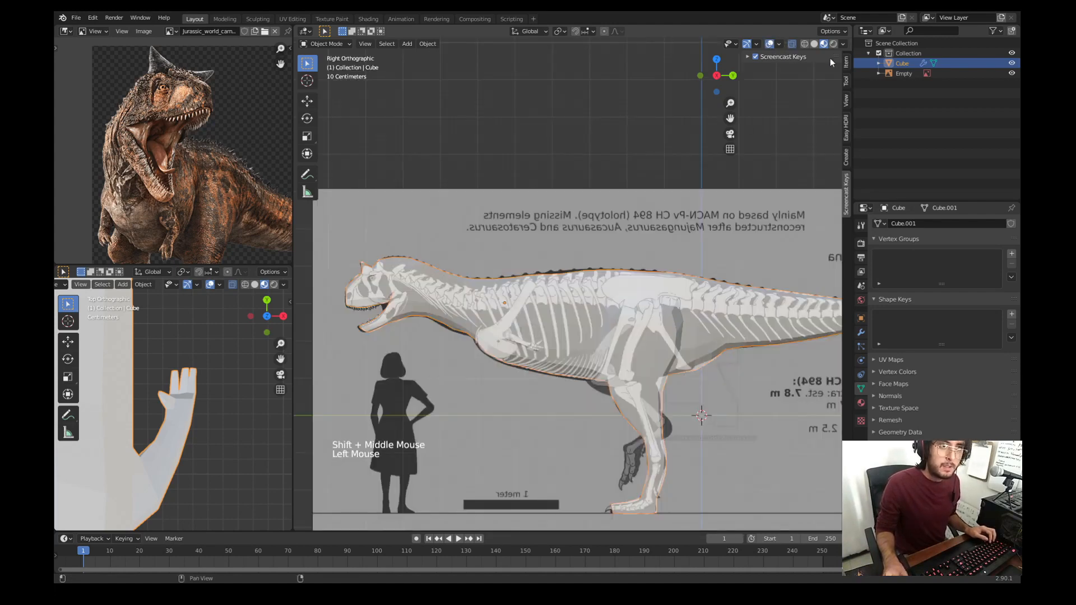
left_click(1012, 73)
left_click(543, 223)
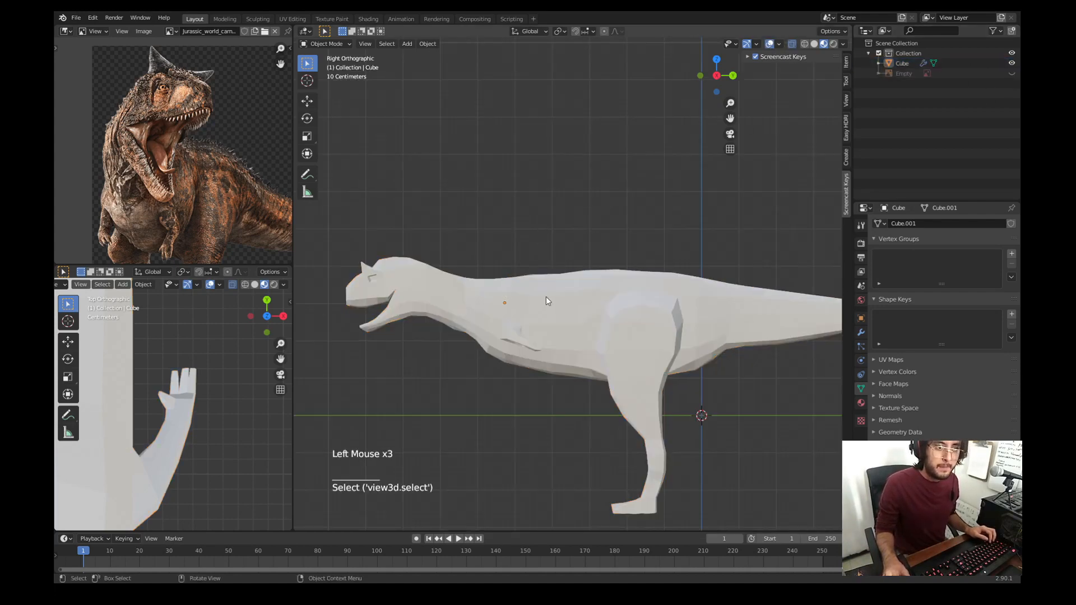
middle_click_drag(546, 297, 536, 267, "shift")
scroll(459, 263, "down", 2)
Step: Enlarge the top-view area, fit the whole photo reference and both arms in their views, and select the dinosaur
scroll(211, 211, "down", 6)
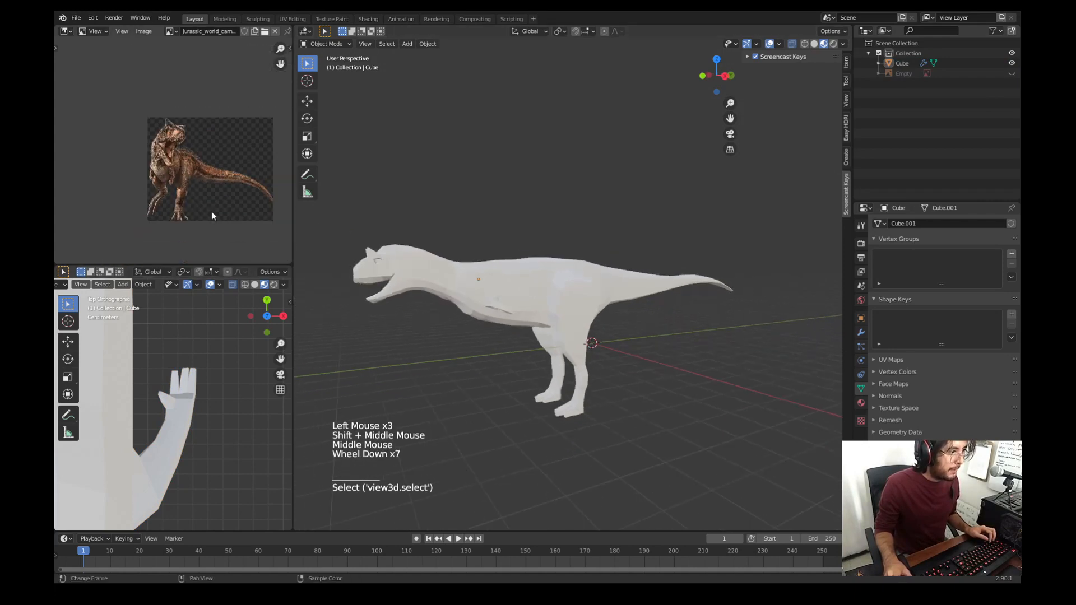
middle_click_drag(216, 215, 192, 207, "shift")
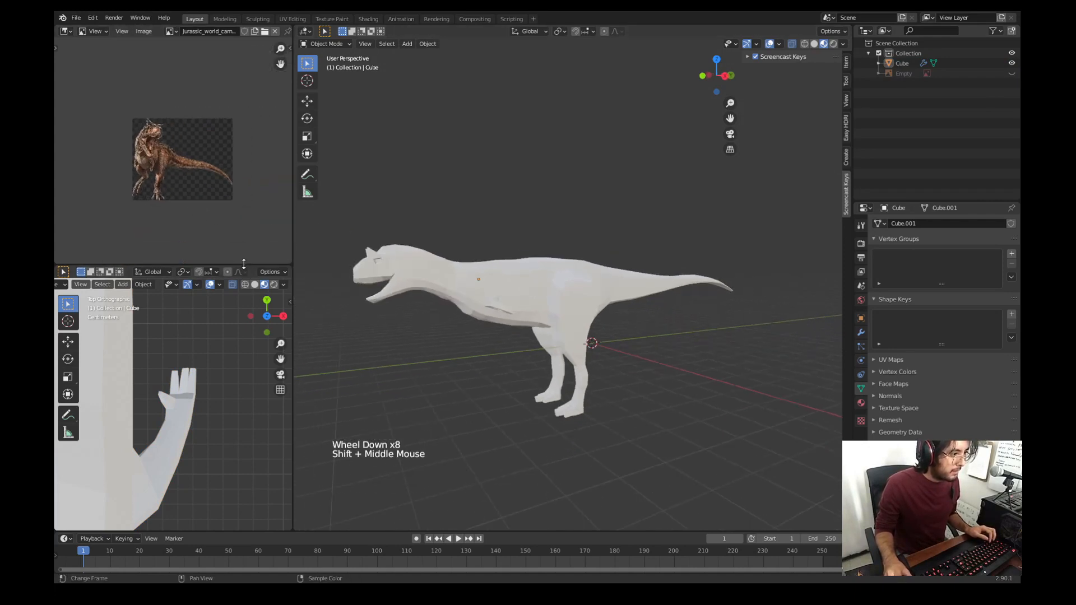
left_click_drag(242, 264, 241, 222)
scroll(143, 386, "down", 4)
middle_click_drag(125, 391, 203, 340, "shift")
scroll(198, 367, "down", 4)
left_click(203, 339)
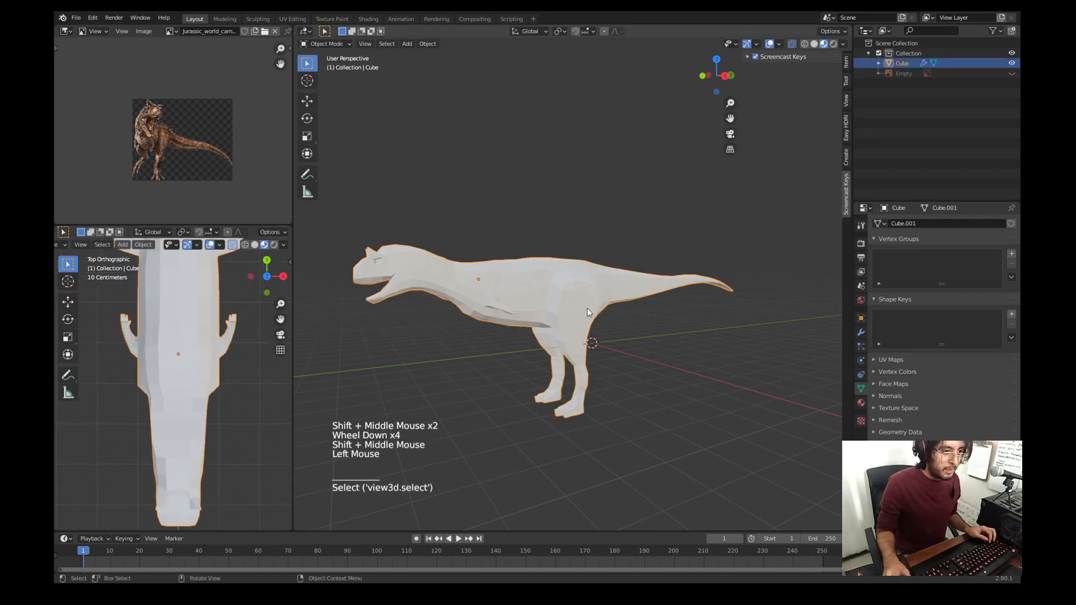
Step: Save the current Blender file and create an incremental save of it
left_click(861, 332)
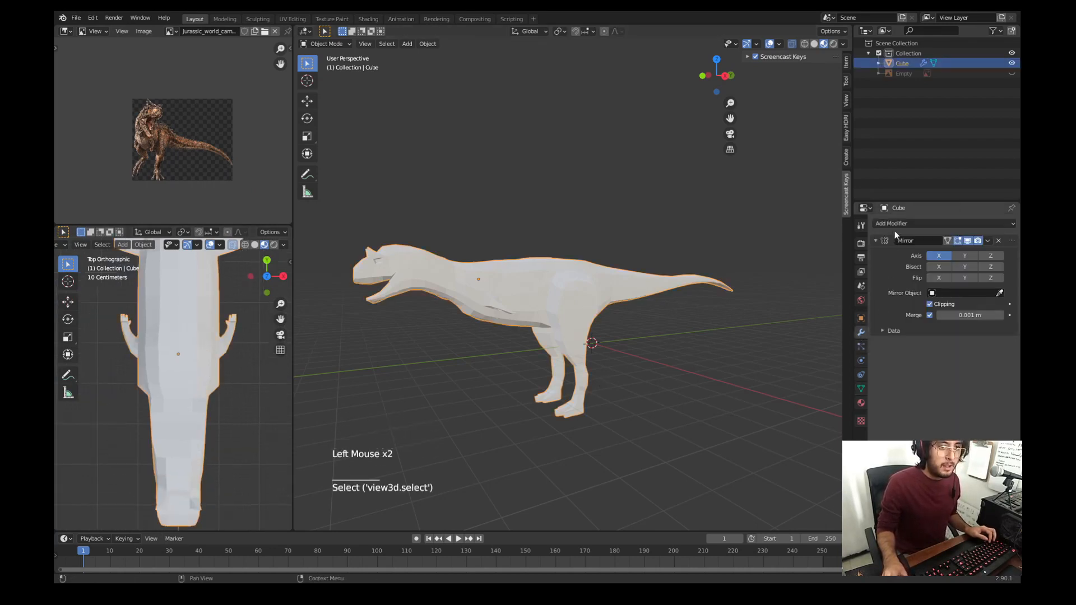
key("ctrl+s")
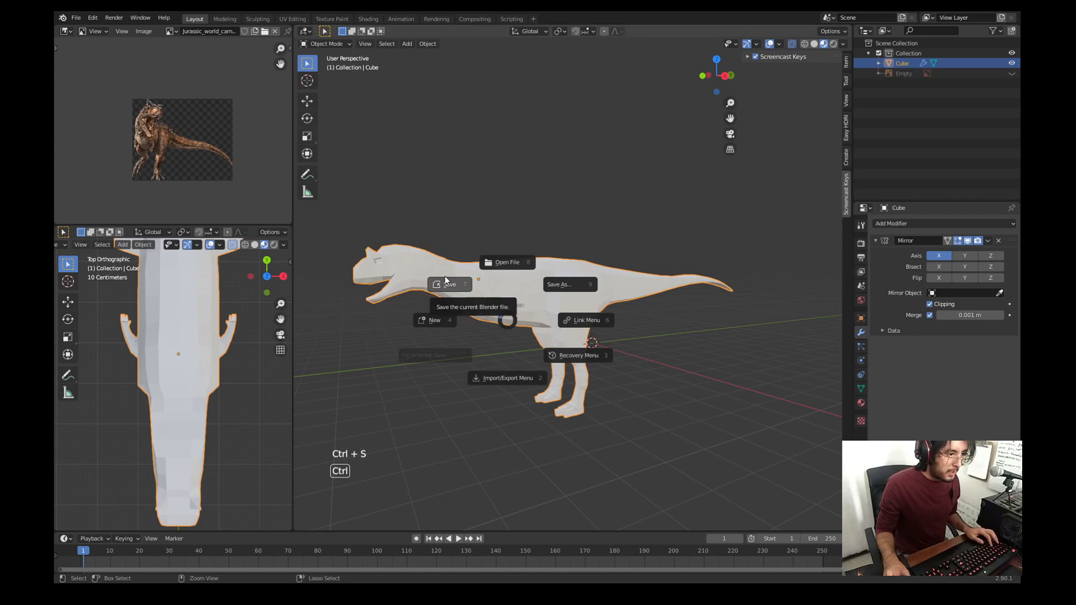
left_click(445, 280)
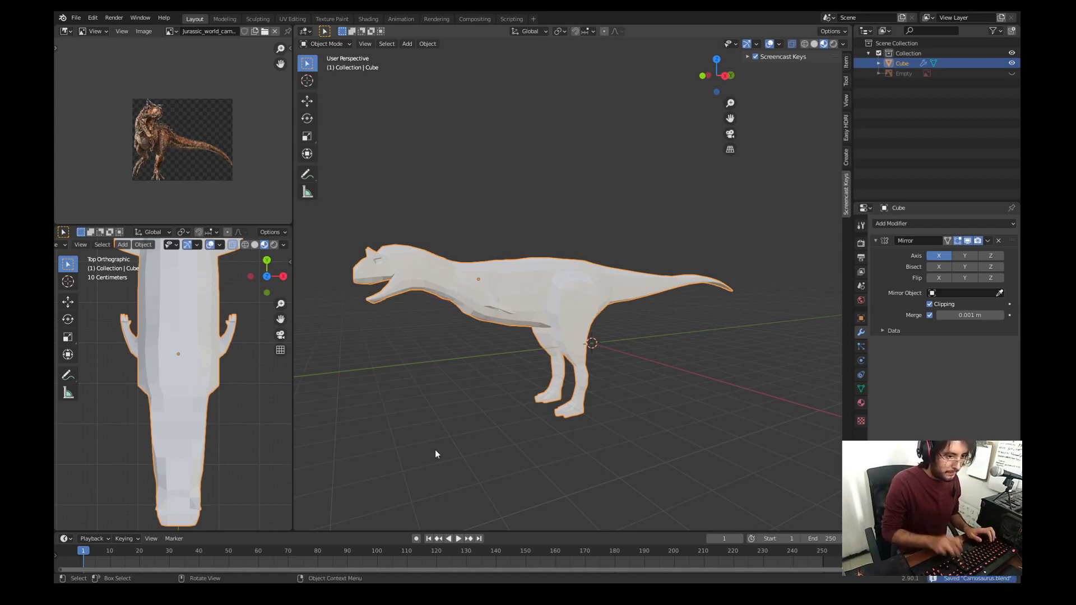
middle_click_drag(544, 309, 553, 319)
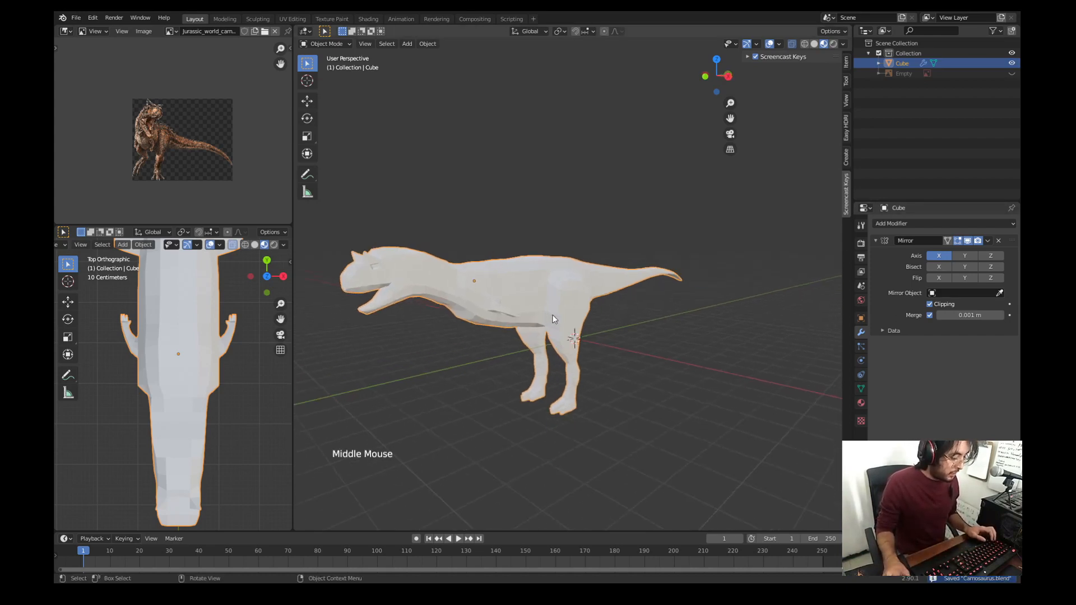
key("ctrl+s")
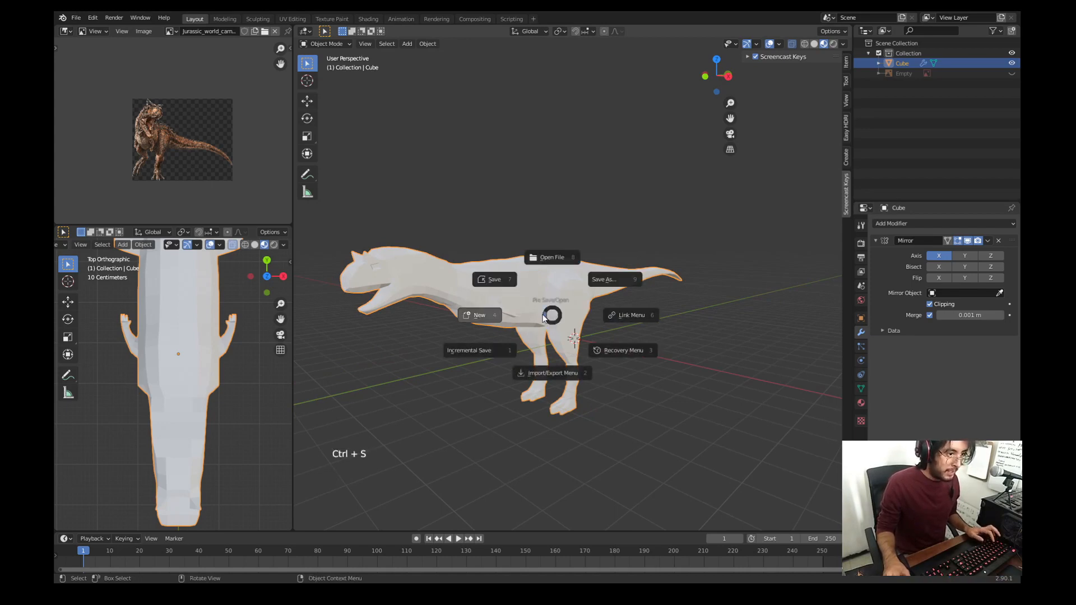
left_click(496, 350)
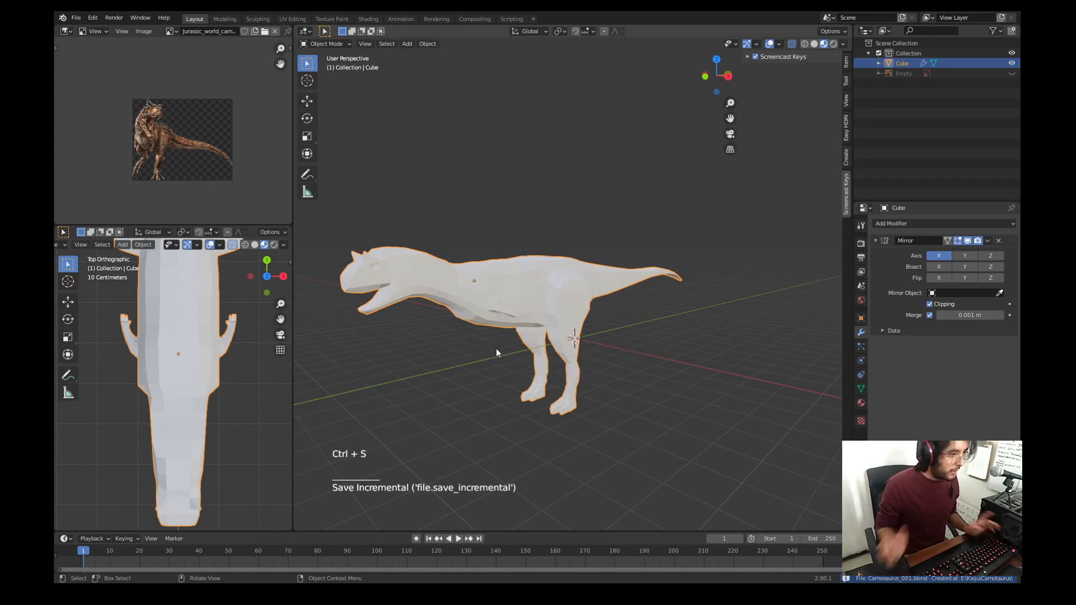
Step: Apply the dinosaur's Mirror modifier
key("KP_3")
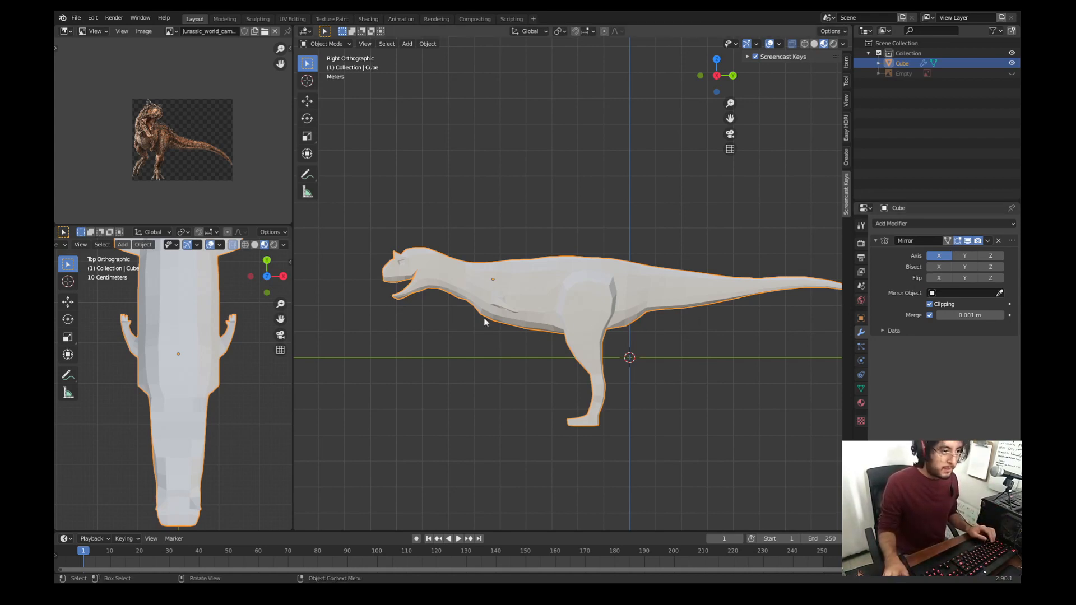
middle_click_drag(483, 318, 394, 320)
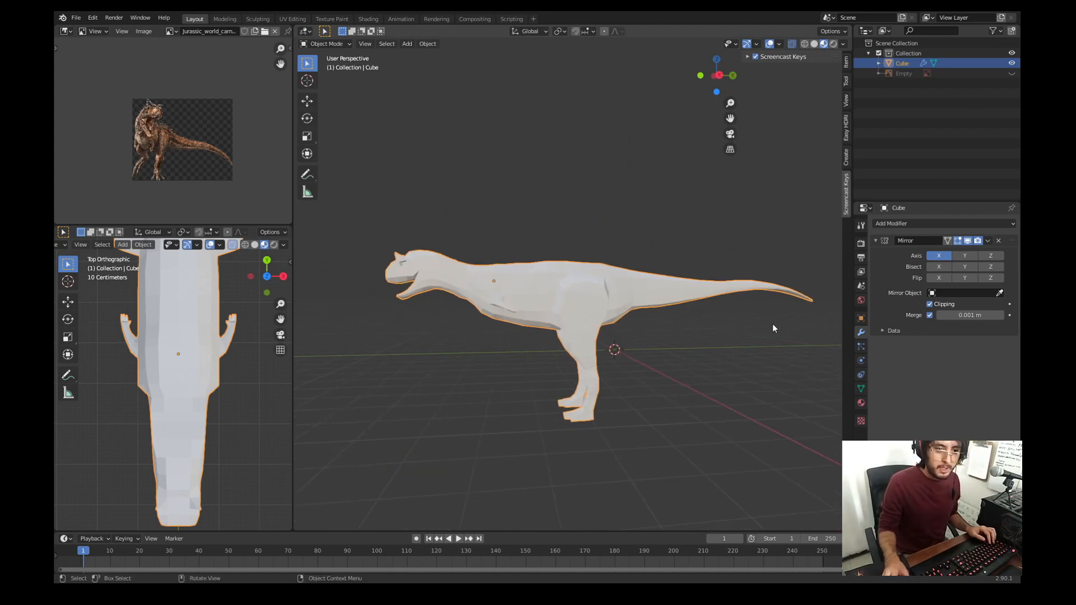
key("ctrl+a")
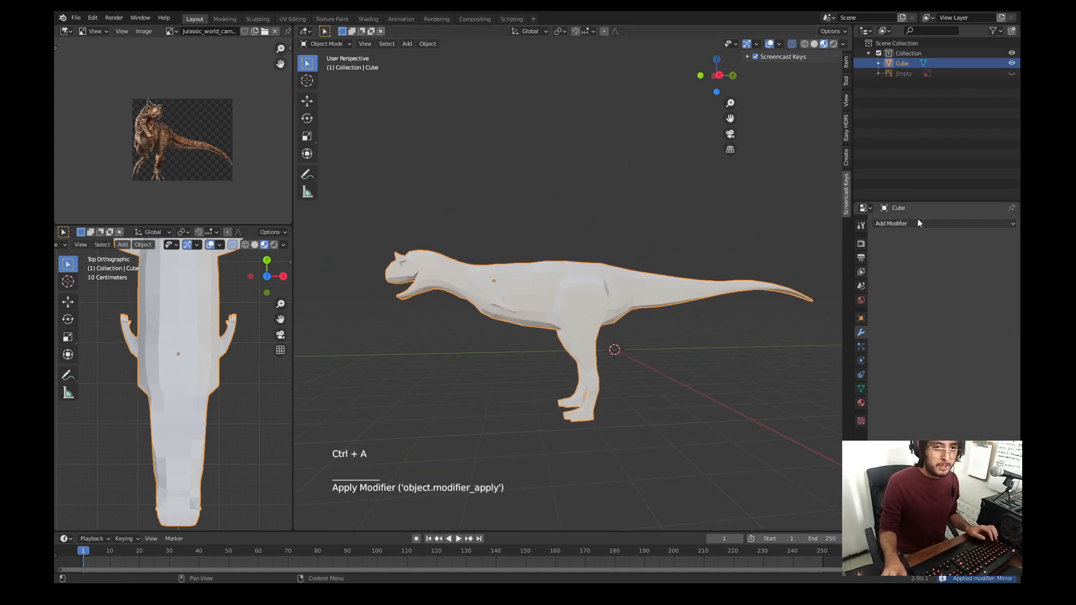
left_click(919, 223)
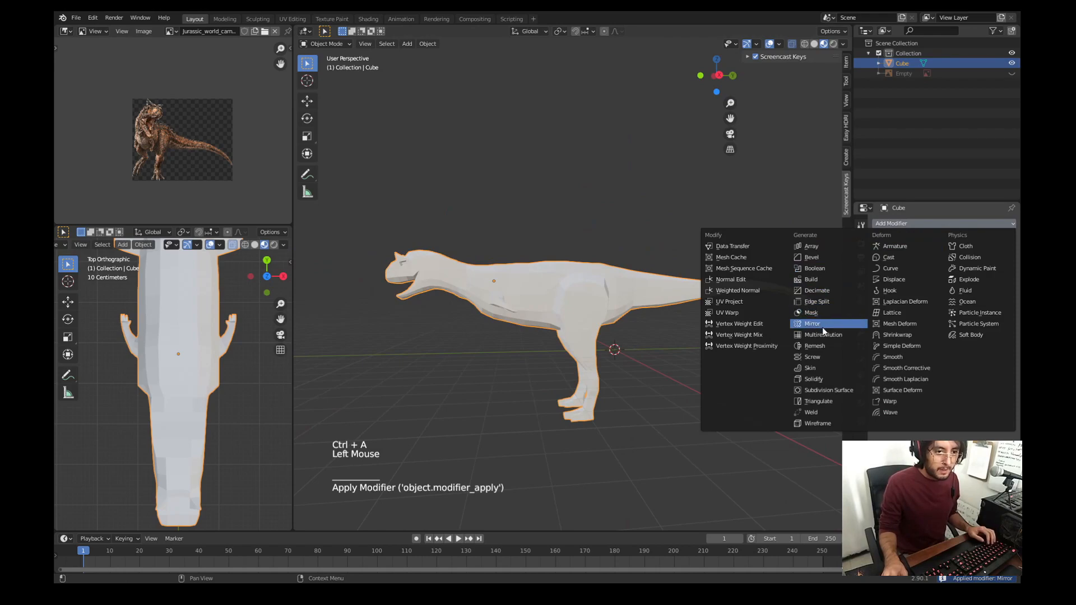
Step: Inspect the whole dinosaur's mesh in wireframe shading from the side and switch the viewport to solid shading
left_click(803, 45)
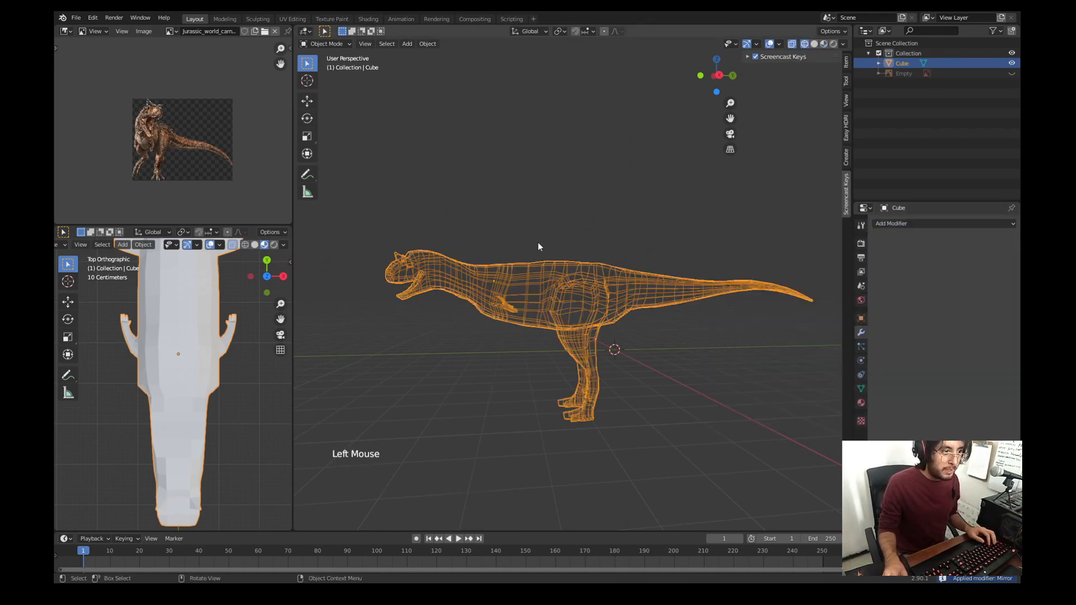
mouse_move(538, 245)
middle_mouse_down()
mouse_move(823, 261)
mouse_move(352, 254)
mouse_move(514, 257)
mouse_move(499, 319)
mouse_move(482, 334)
middle_mouse_up()
key("KP_3")
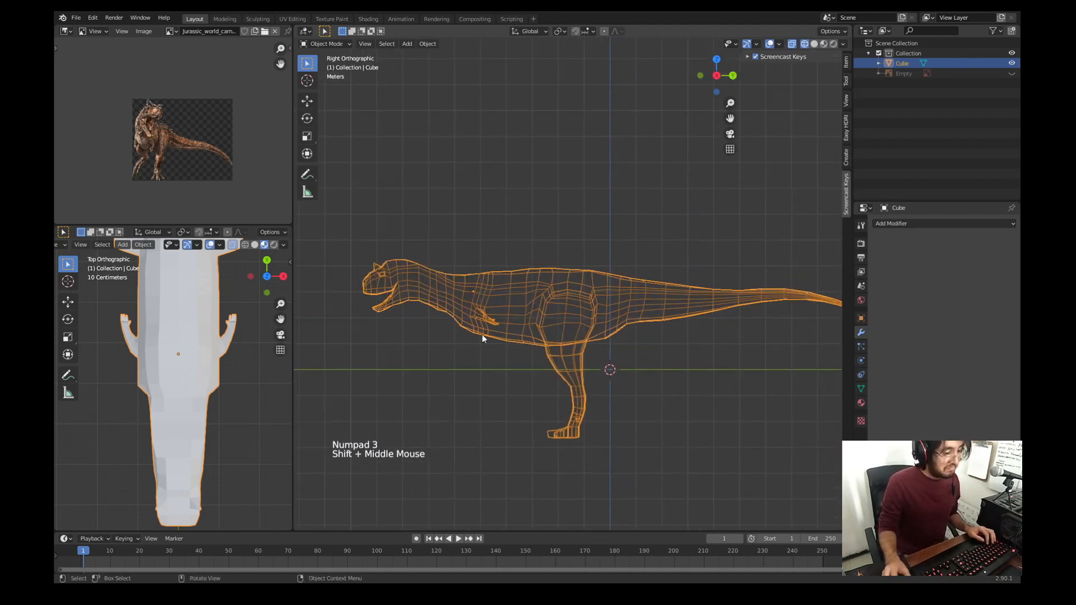
middle_click_drag(641, 312, 604, 308, "shift")
scroll(558, 320, "up", 1)
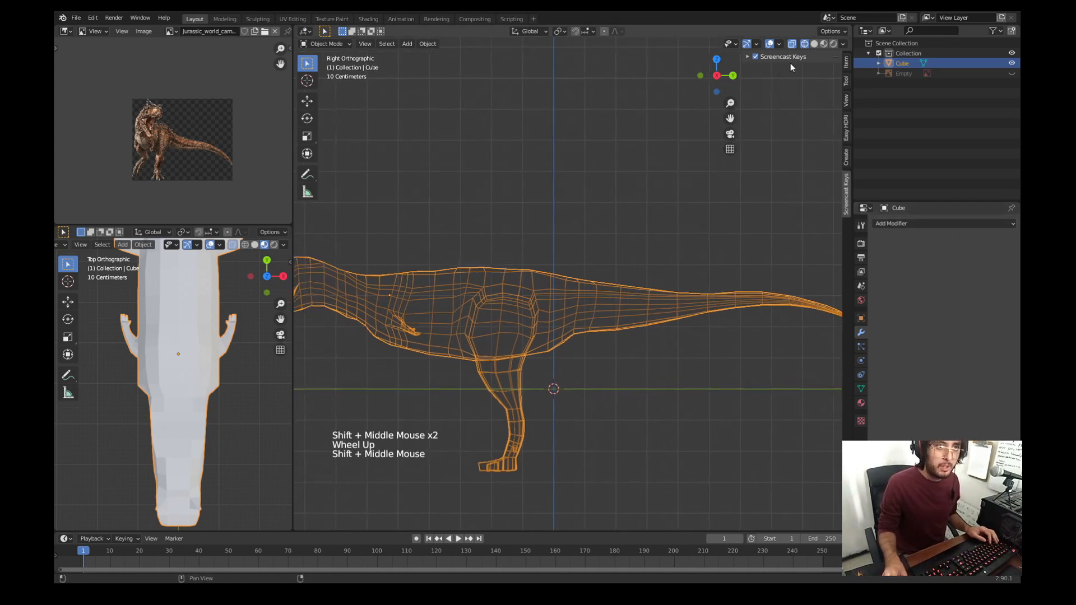
left_click(814, 43)
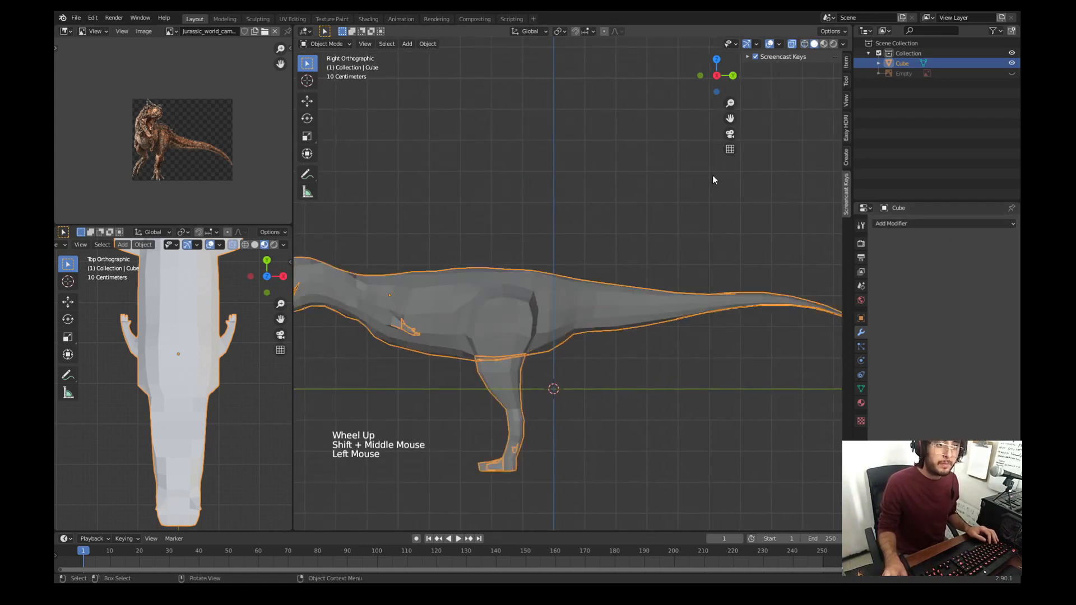
Step: Set the viewport's solid shading to MatCap lighting with the clay_brown material and bring the dinosaur's head into the side view
left_click(792, 44)
left_click(843, 43)
left_click(833, 93)
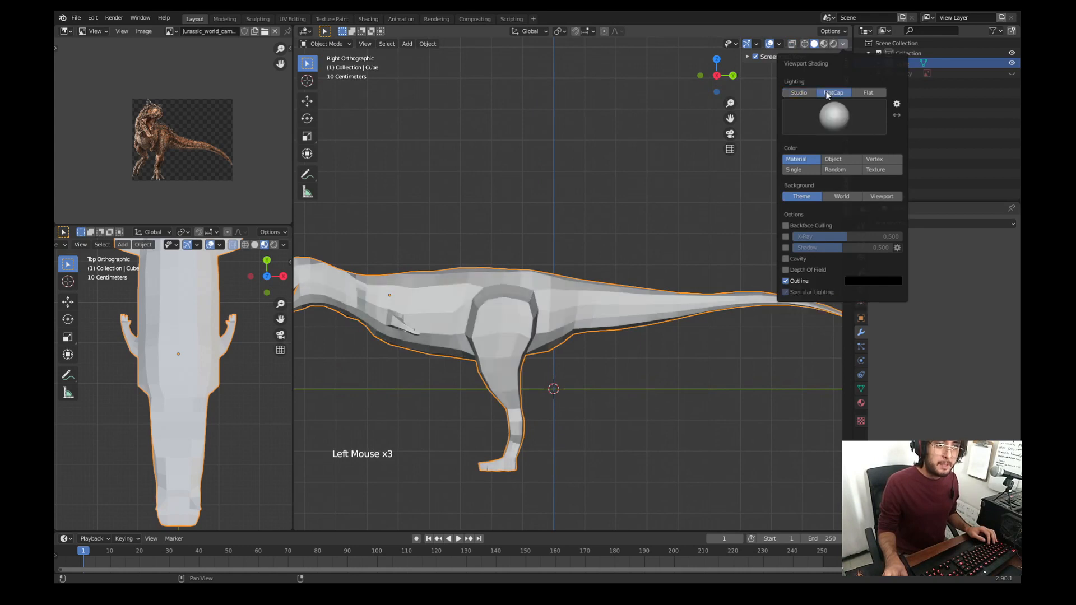
left_click(833, 116)
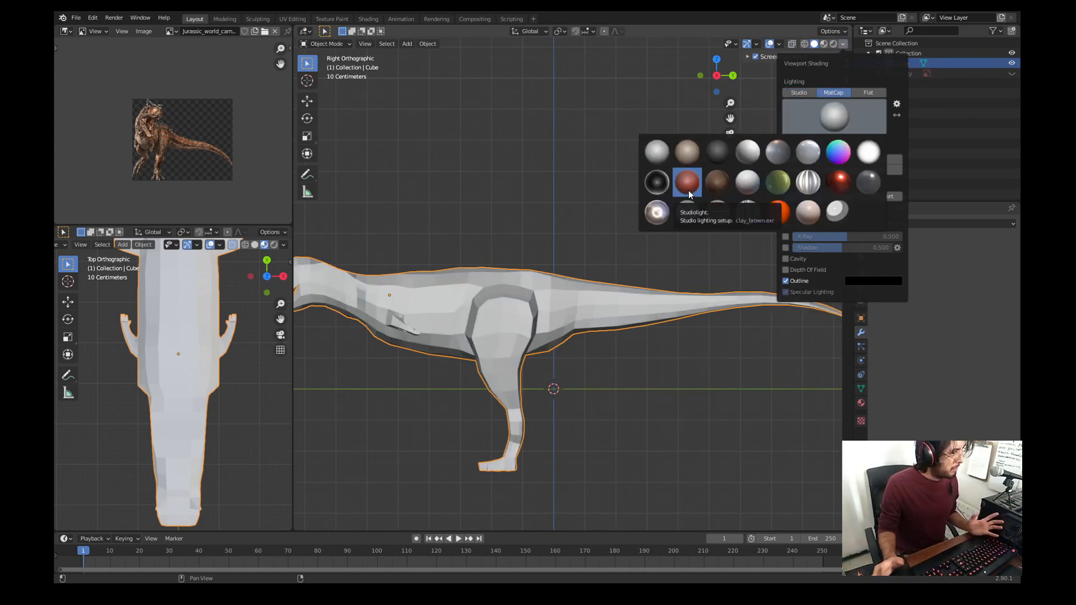
left_click(688, 190)
middle_click_drag(421, 302, 583, 304, "shift")
key("KP_3")
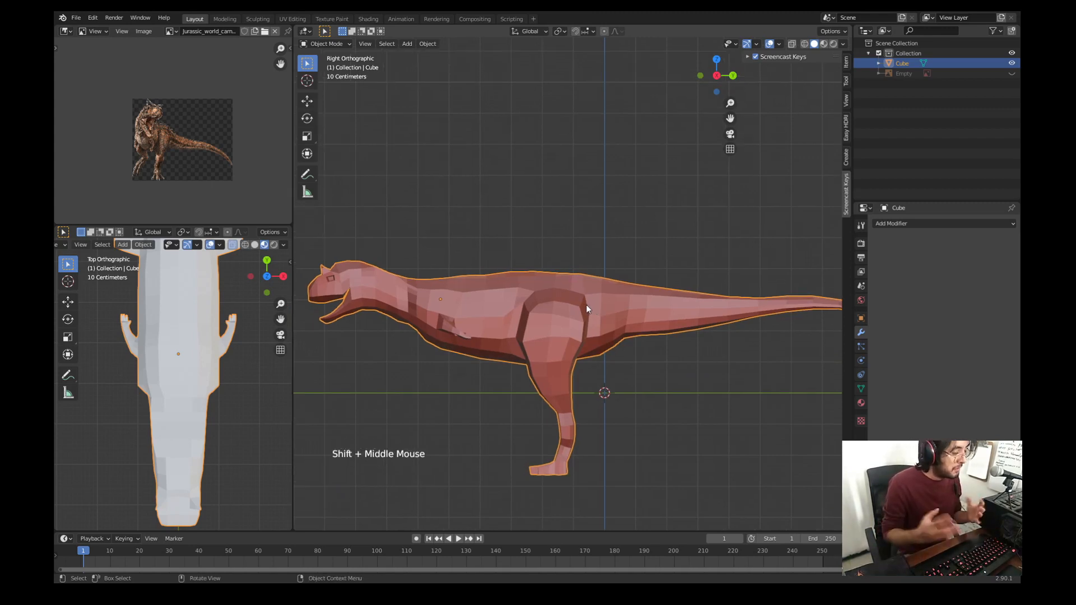
Step: Add a Multiresolution modifier to the dinosaur and subdivide it twice, to level 2
left_click(953, 224)
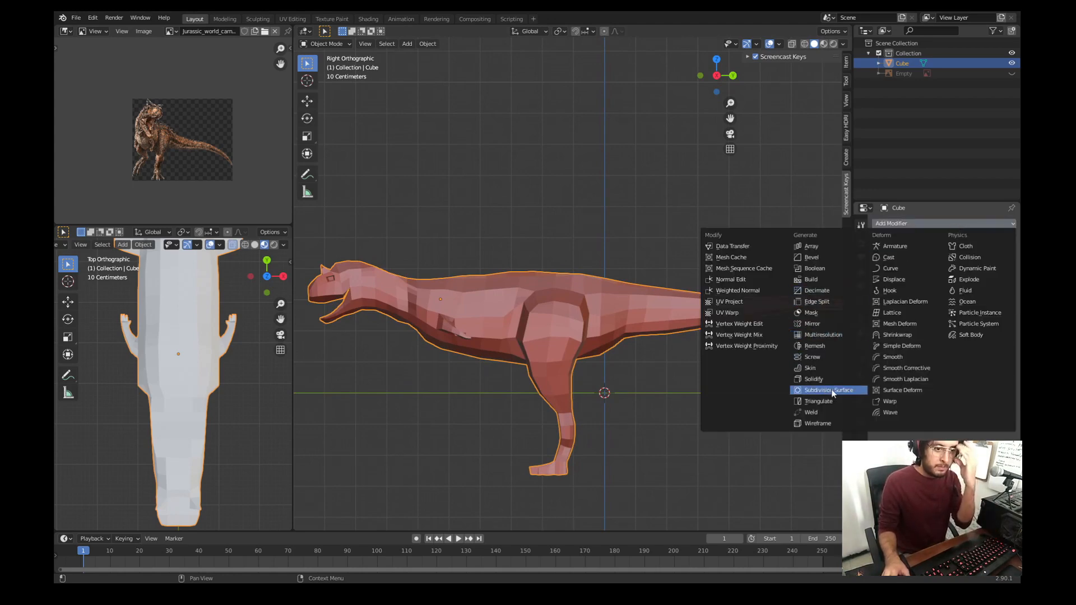
left_click(827, 336)
left_click(902, 316)
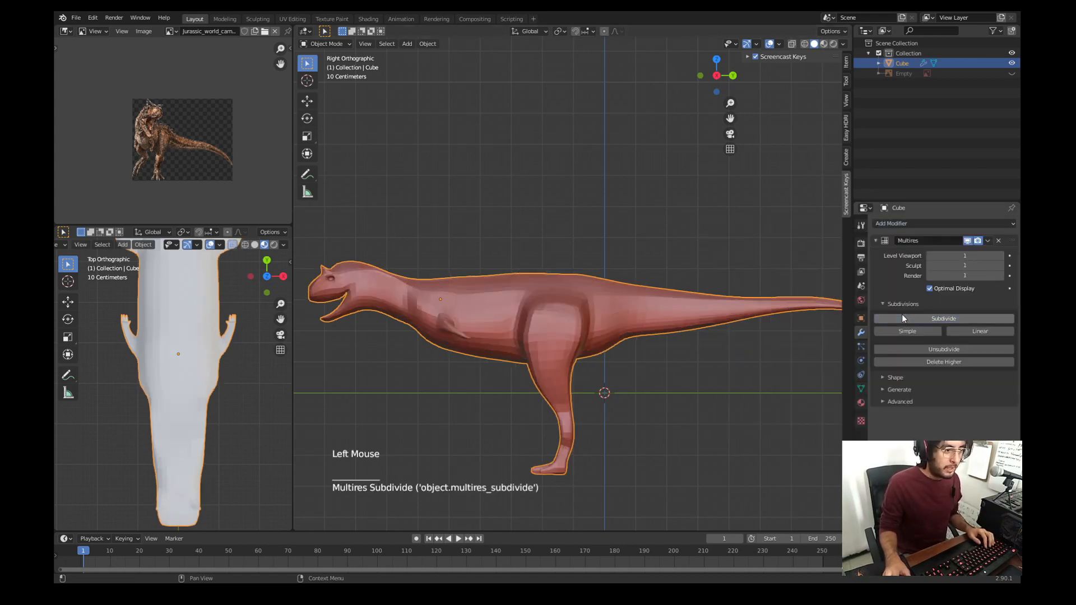
left_click(902, 317)
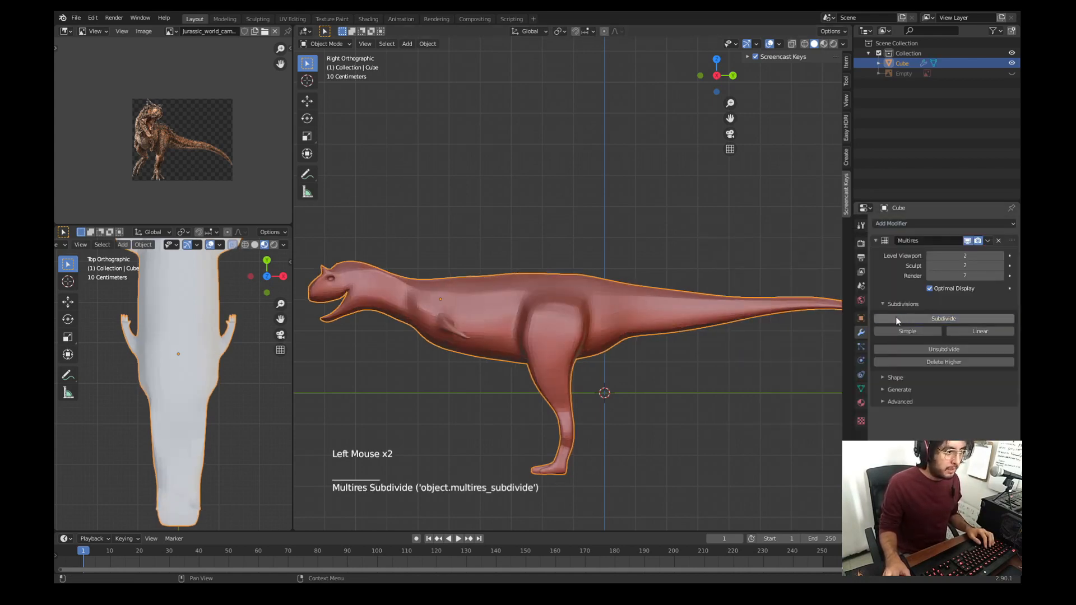
Step: Apply smooth shading to the dinosaur and return to the right side view
middle_click_drag(426, 314, 663, 311, "shift")
key("KP_1")
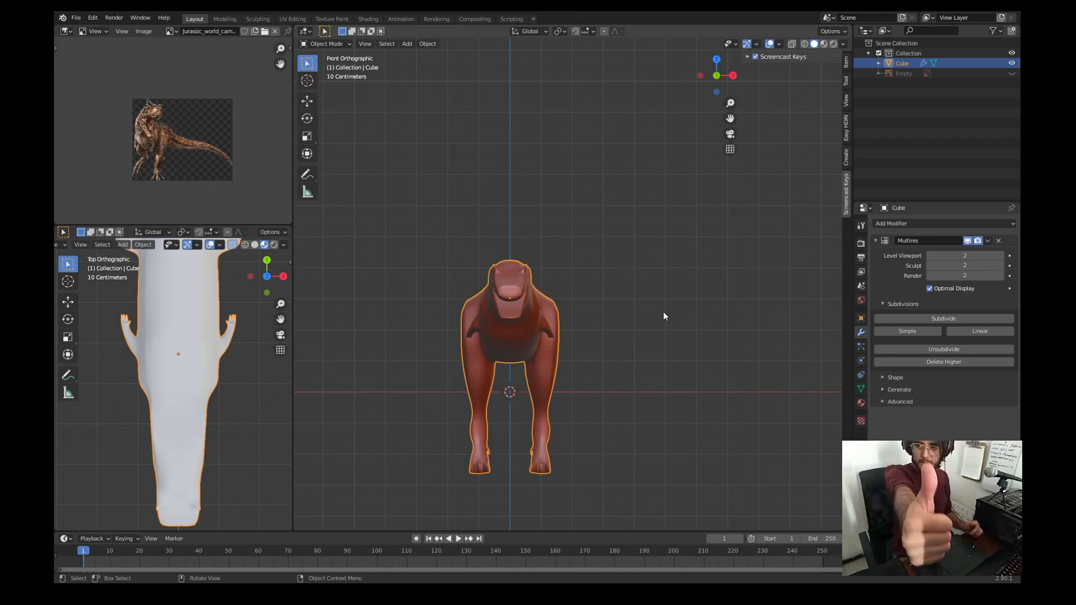
right_click(514, 314)
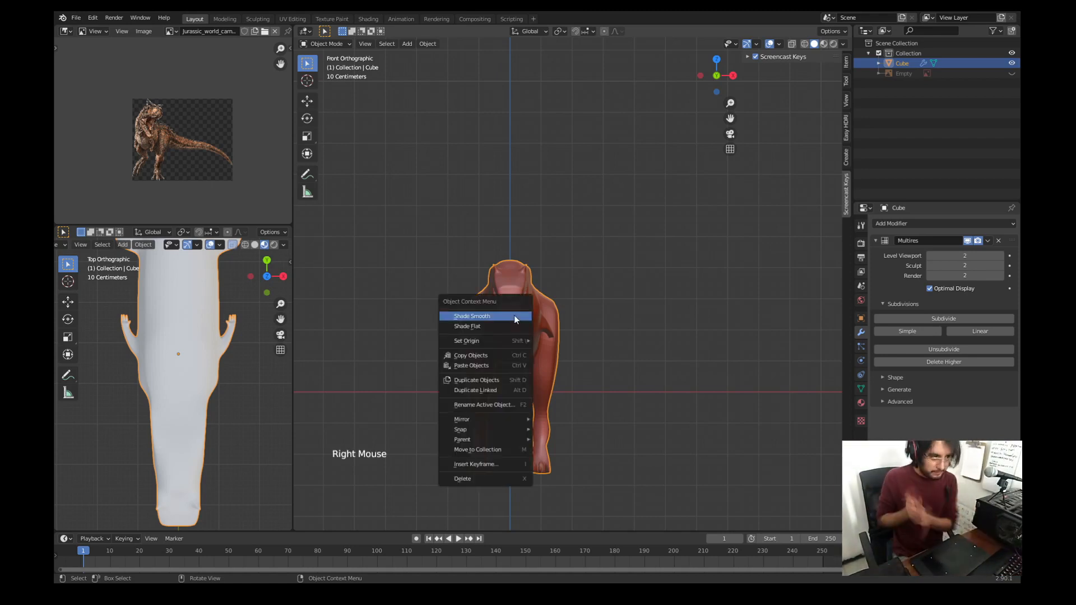
middle_click_drag(513, 315, 554, 193)
key("KP_3")
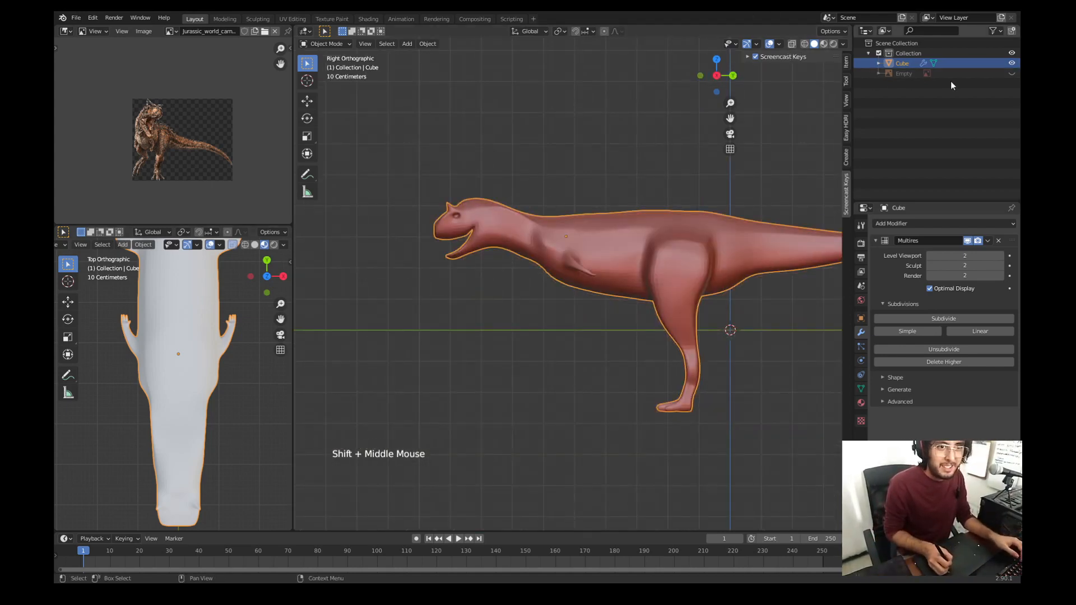
Step: Show the skeleton reference image again, reselect the dinosaur and enter Sculpt Mode
left_click(1012, 73)
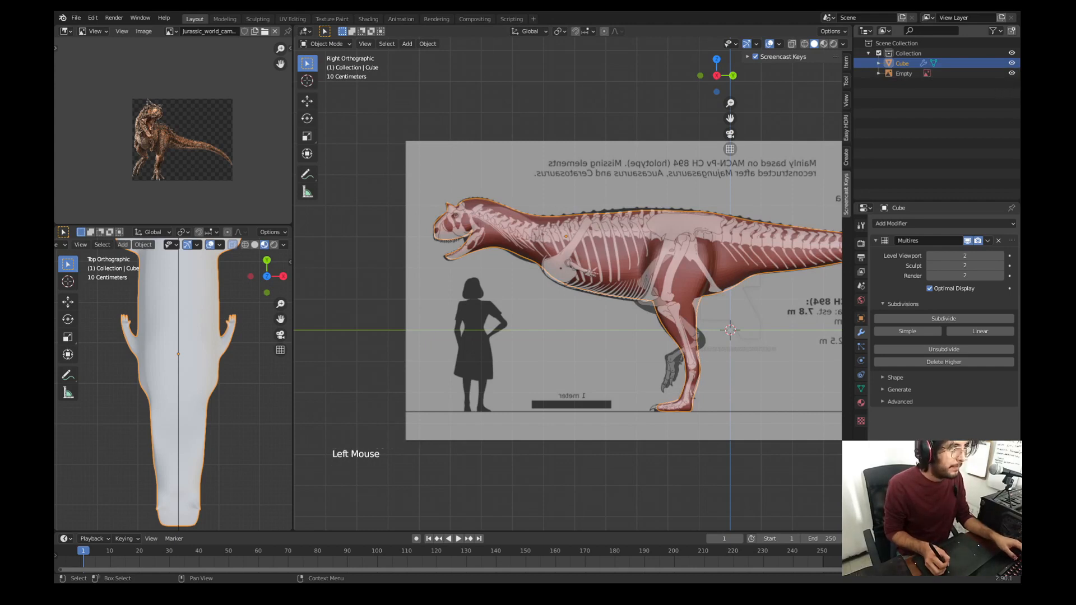
left_click(583, 254)
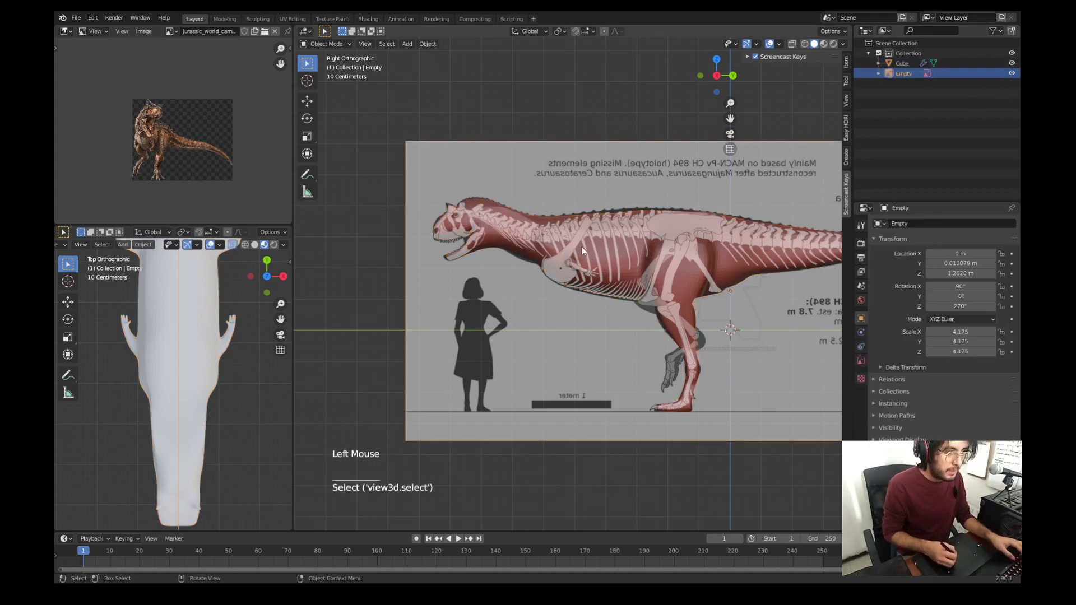
left_click(524, 249)
key("ctrl+Tab")
left_click(460, 208)
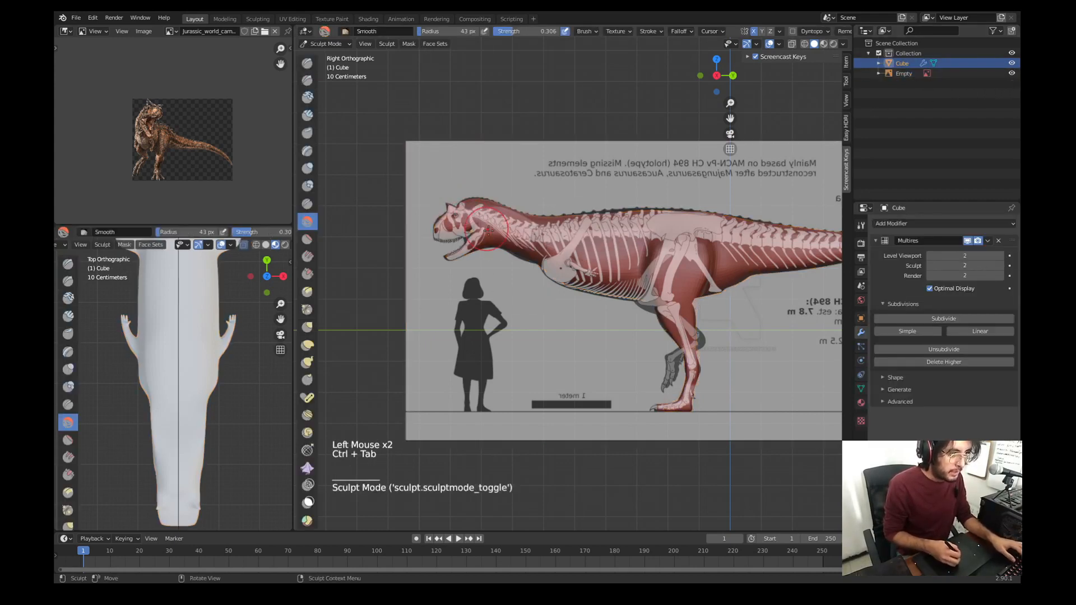
Step: Set the Grab brush to a 130 px radius and pull the dinosaur's lower jaw to match the skeleton reference
mouse_move(510, 234)
middle_mouse_down("shift")
mouse_move(529, 177)
mouse_move(549, 225)
middle_mouse_up("shift")
key("g")
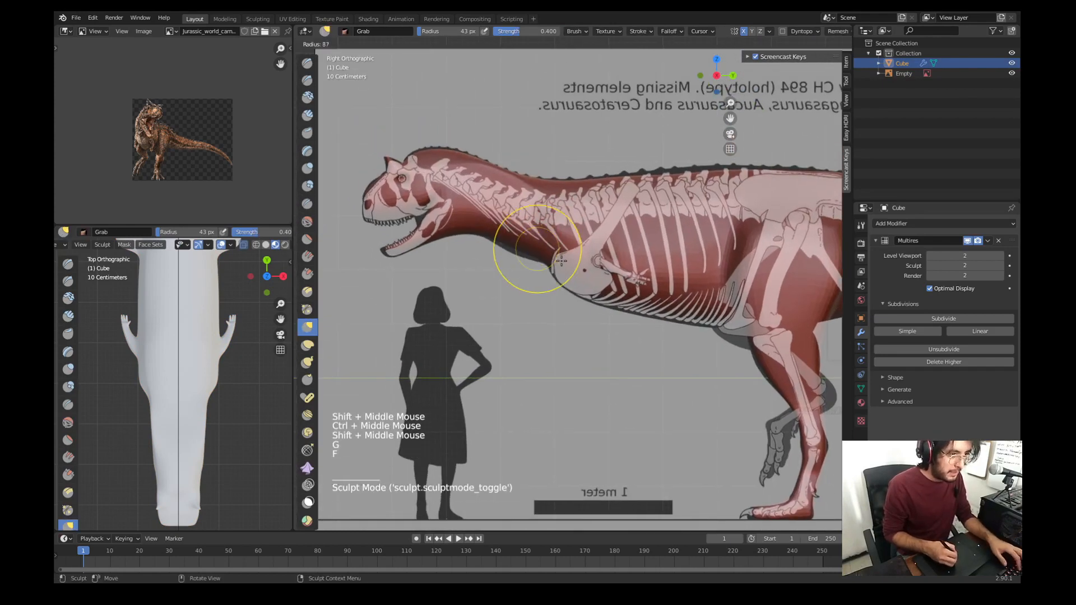
key("f")
left_click(510, 250)
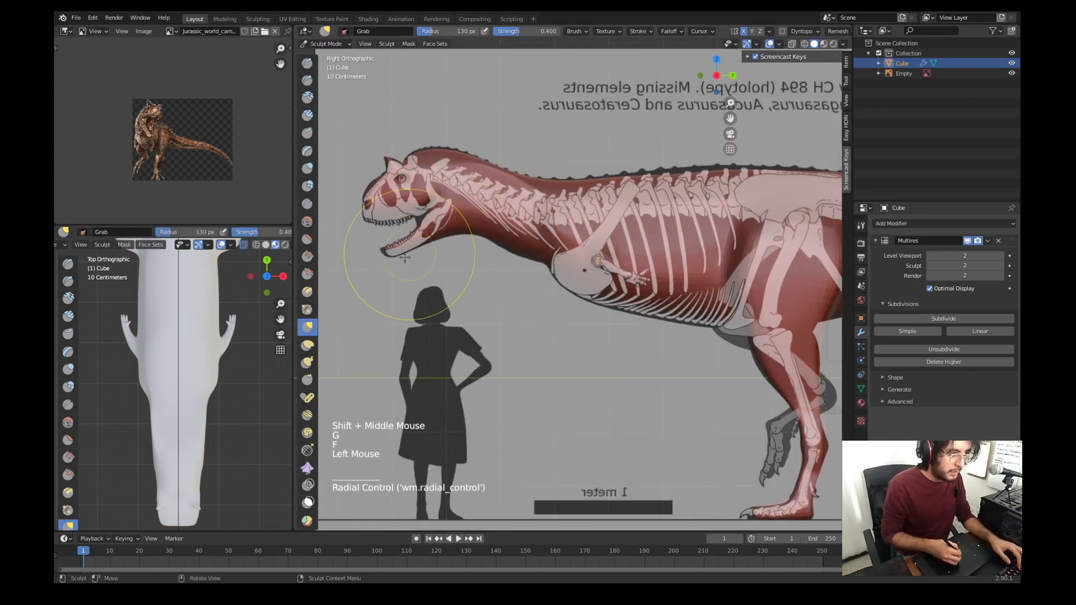
left_click(387, 256)
left_click_drag(385, 255, 379, 254)
mouse_move(386, 270)
middle_mouse_down("ctrl")
mouse_move(411, 240)
mouse_move(486, 259)
mouse_move(462, 252)
middle_mouse_up("ctrl")
middle_click_drag(462, 257, 489, 260, "shift")
left_click_drag(441, 249, 433, 252)
Step: Pull the top of the head, the neck and the front of the back outward to the reference silhouette
left_click_drag(408, 142, 410, 135)
left_click_drag(495, 93, 496, 82)
left_click_drag(555, 111, 580, 113)
middle_click_drag(784, 120, 630, 168, "shift")
left_click_drag(703, 170, 705, 156)
Step: Enlarge the Grab brush radius to 187 px and reshape the back's upper contour from shoulders to hips along the reference outline
key("f")
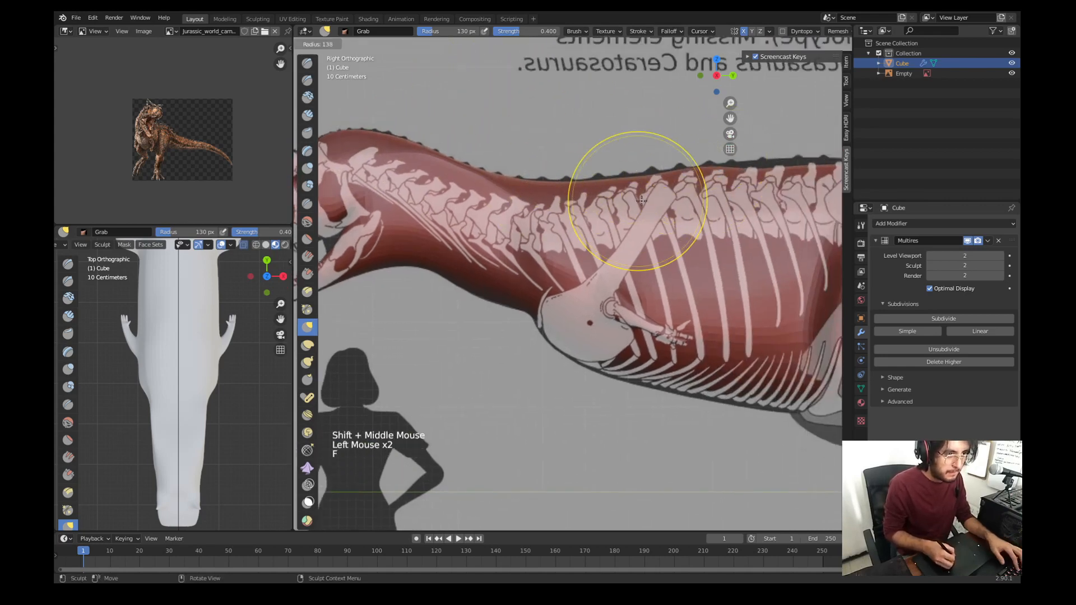
left_click(731, 202)
left_click_drag(613, 184, 616, 172)
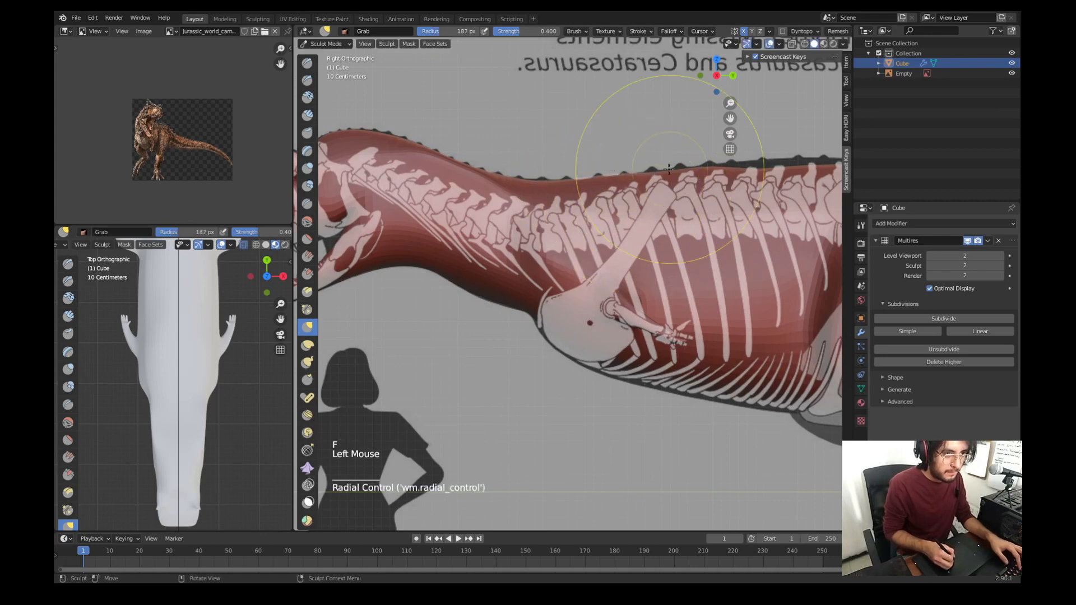
left_click_drag(686, 186, 690, 181)
mouse_move(832, 171)
middle_mouse_down("shift")
mouse_move(667, 212)
mouse_move(644, 238)
middle_mouse_up("shift")
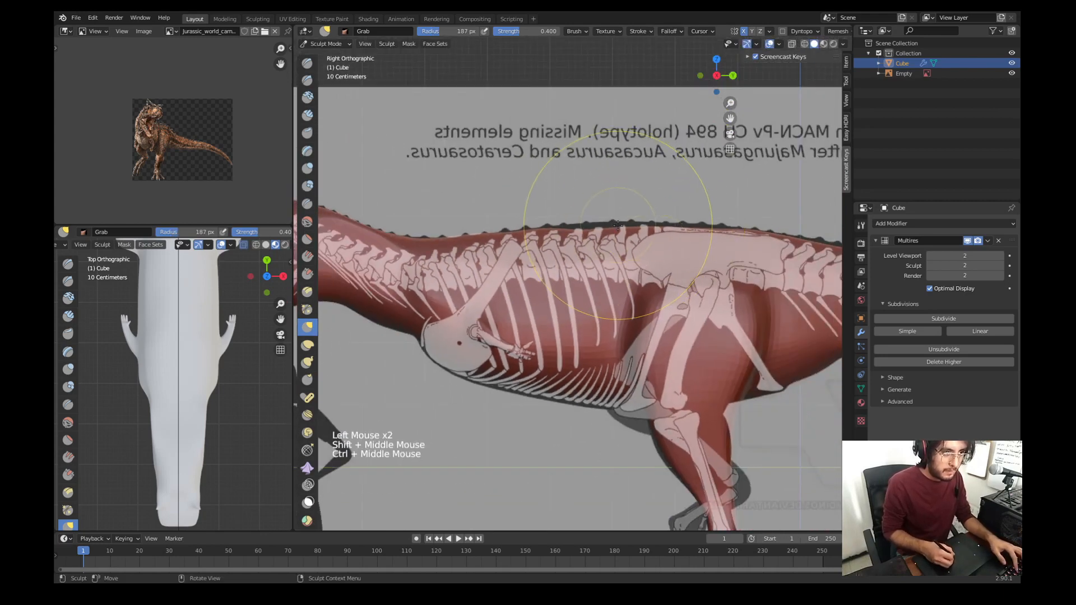
left_click_drag(616, 229, 619, 210)
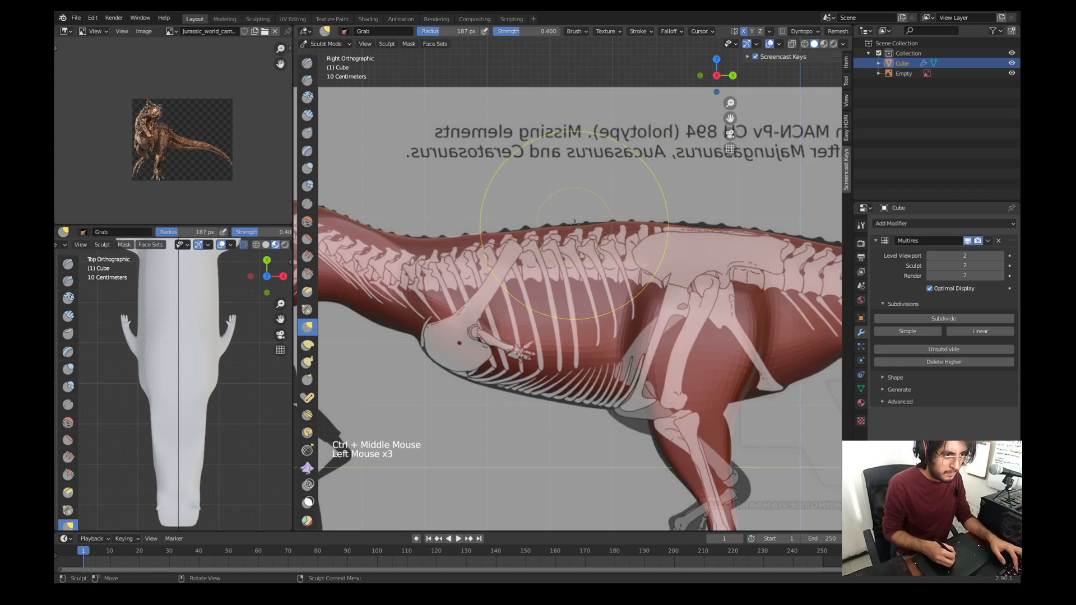
left_click_drag(712, 222, 706, 228)
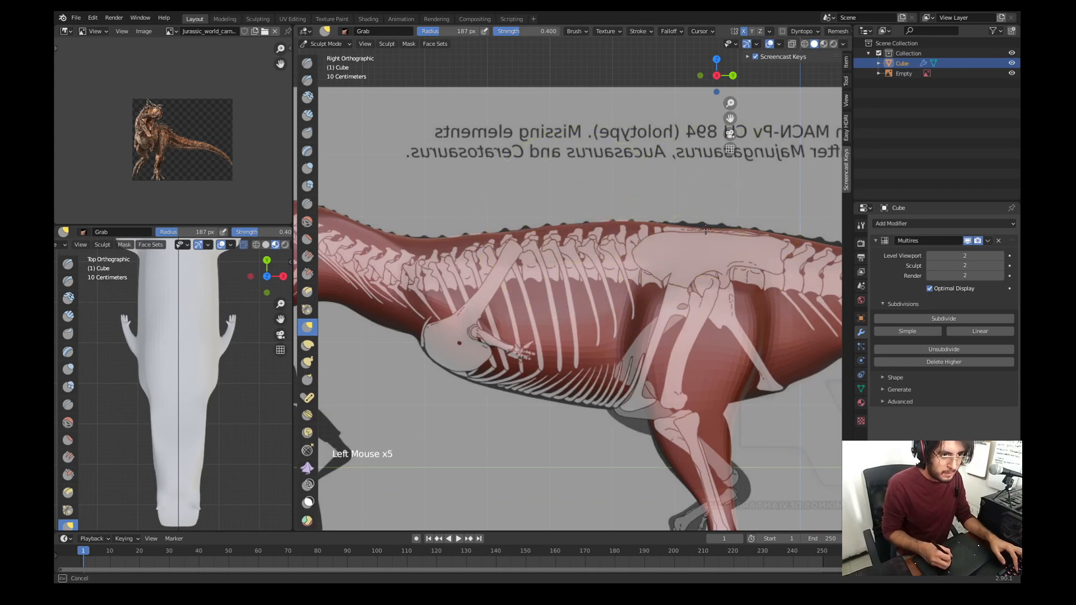
Step: Check the whole silhouette against the reference, hide the reference image and set the brush radius to 70 px
mouse_move(710, 221)
middle_mouse_down("shift")
mouse_move(672, 213)
mouse_move(552, 241)
mouse_move(613, 384)
mouse_move(614, 321)
mouse_move(588, 292)
mouse_move(547, 336)
middle_mouse_up("shift")
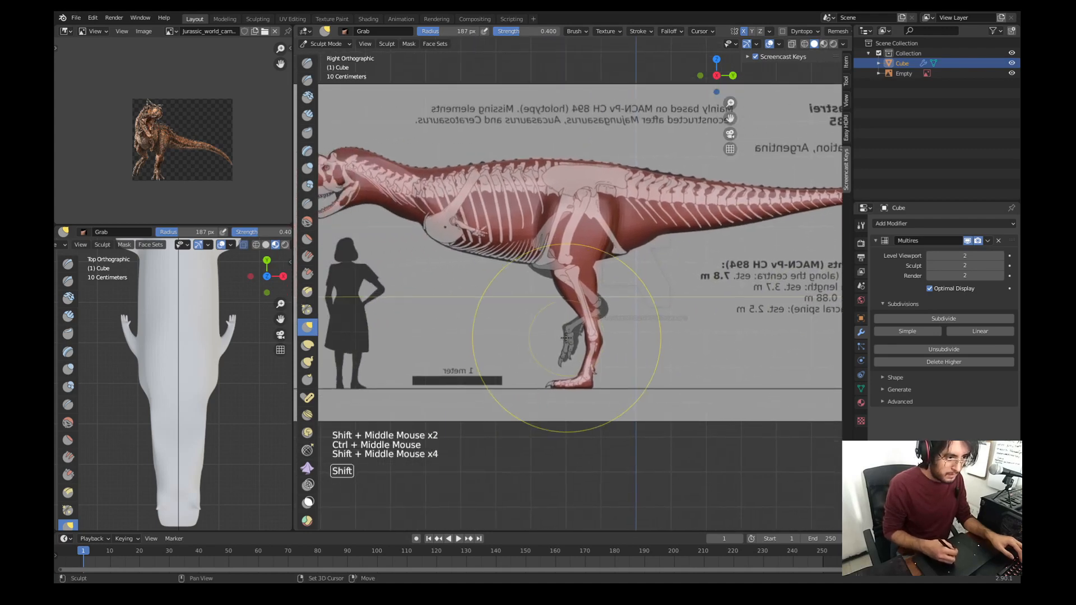
middle_click_drag(495, 252, 577, 330, "shift")
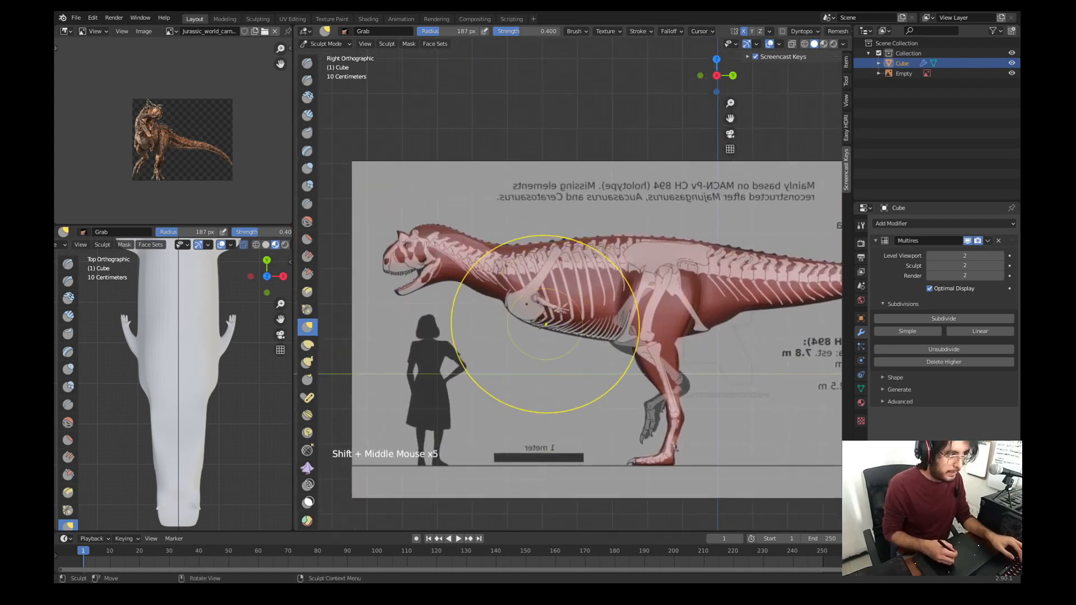
left_click(1011, 73)
mouse_move(459, 294)
middle_mouse_down("shift")
mouse_move(505, 287)
mouse_move(557, 204)
mouse_move(552, 252)
mouse_move(500, 229)
middle_mouse_up("shift")
key("f")
left_click(555, 269)
Step: Show the active tool's settings in the sidebar and switch between the Smooth and Mask brushes to compare them
key("s")
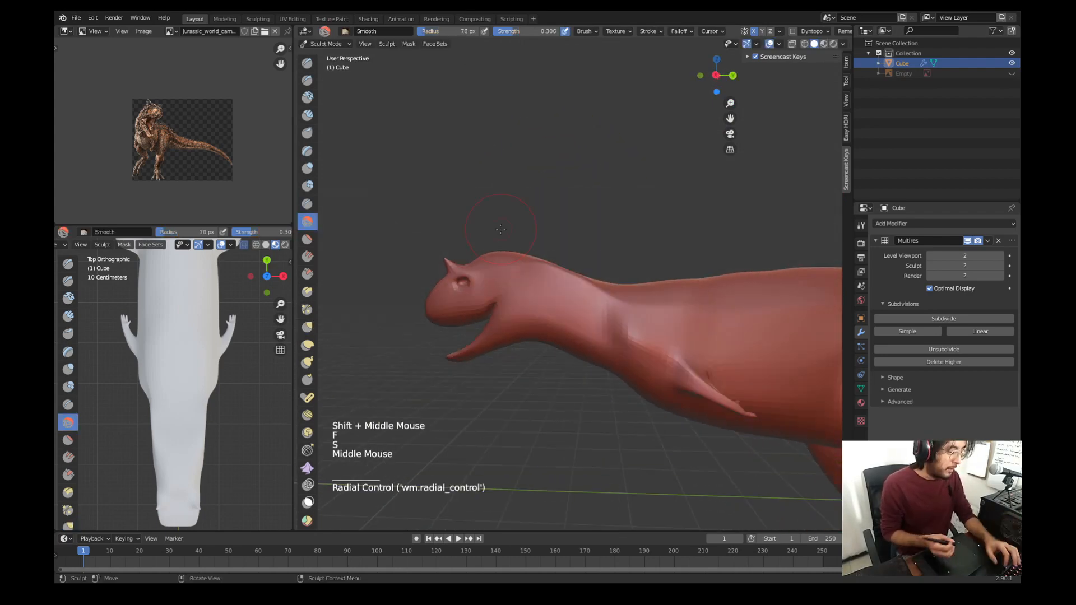
key("m")
key("n")
key("n")
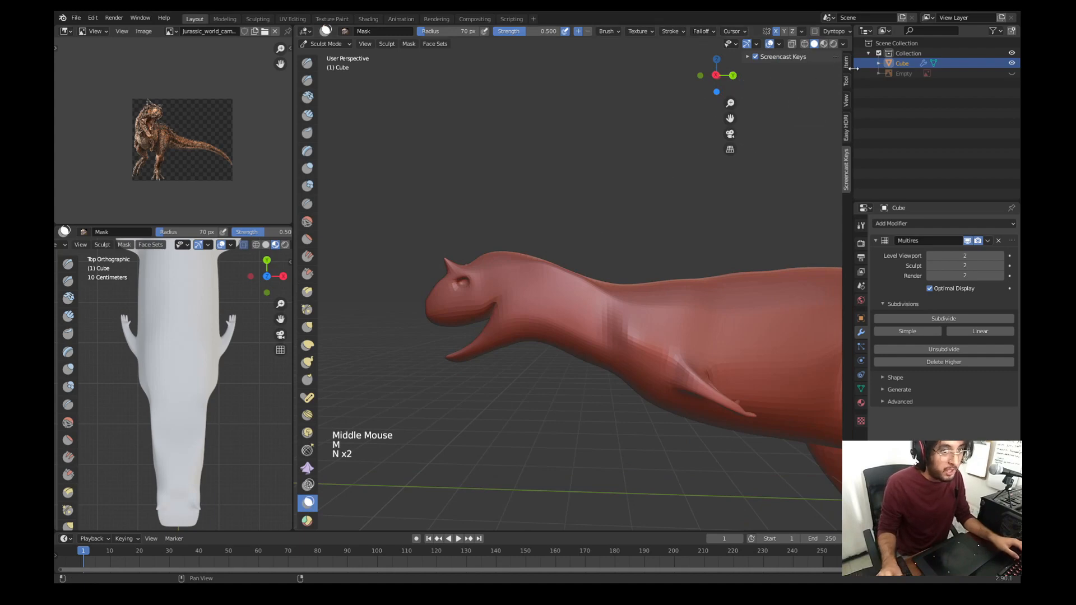
left_click(847, 80)
scroll(565, 155, "down", 2)
middle_click_drag(564, 156, 538, 275)
key("s")
key("s")
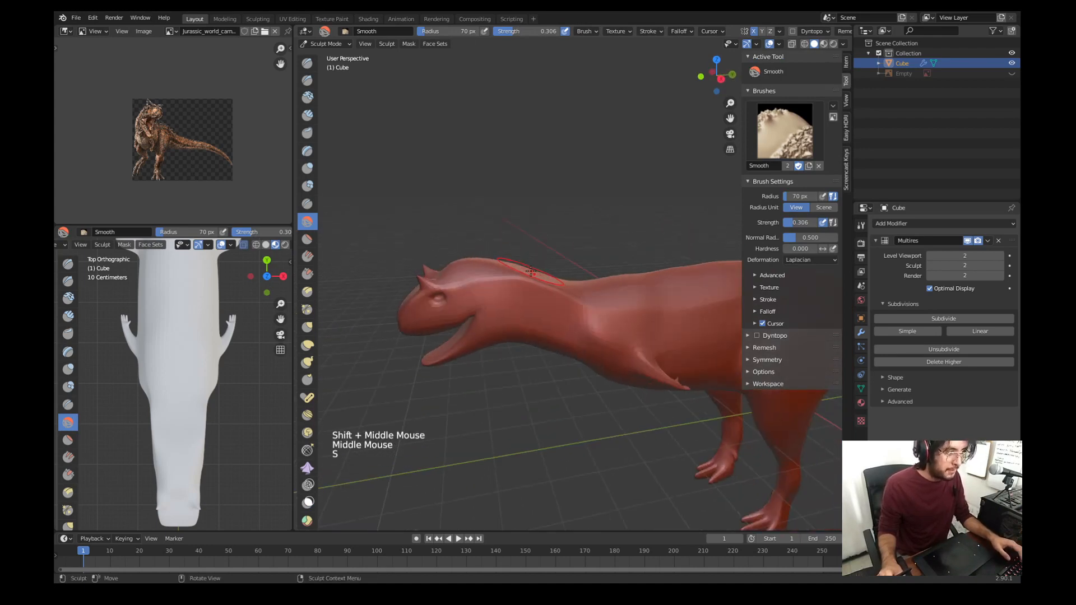
key("m")
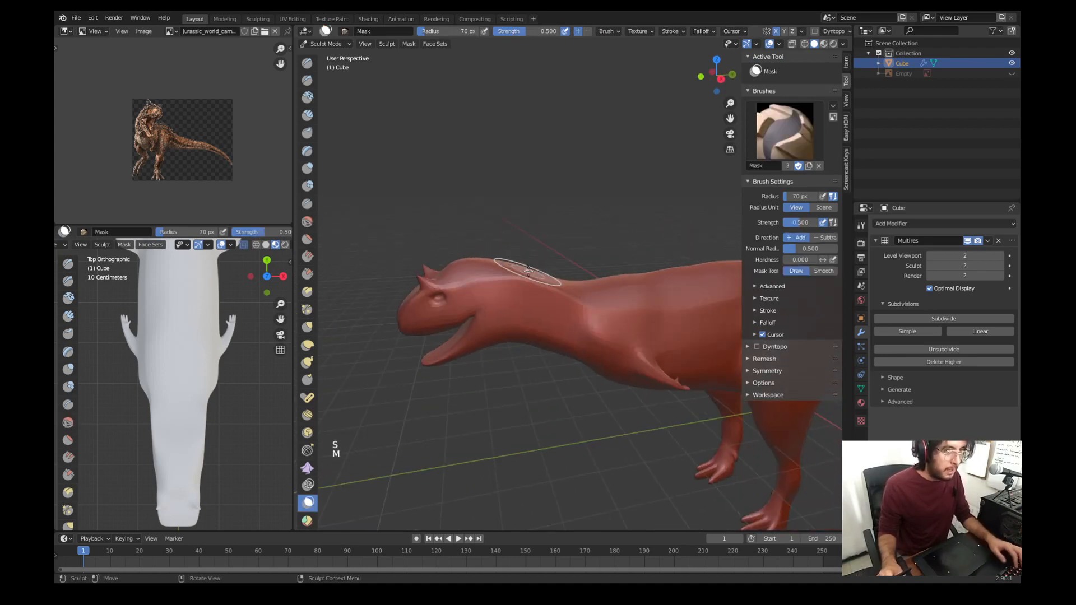
Step: Switch to the Grab brush and try brush radii of 145 px and 104 px
key("g")
key("f")
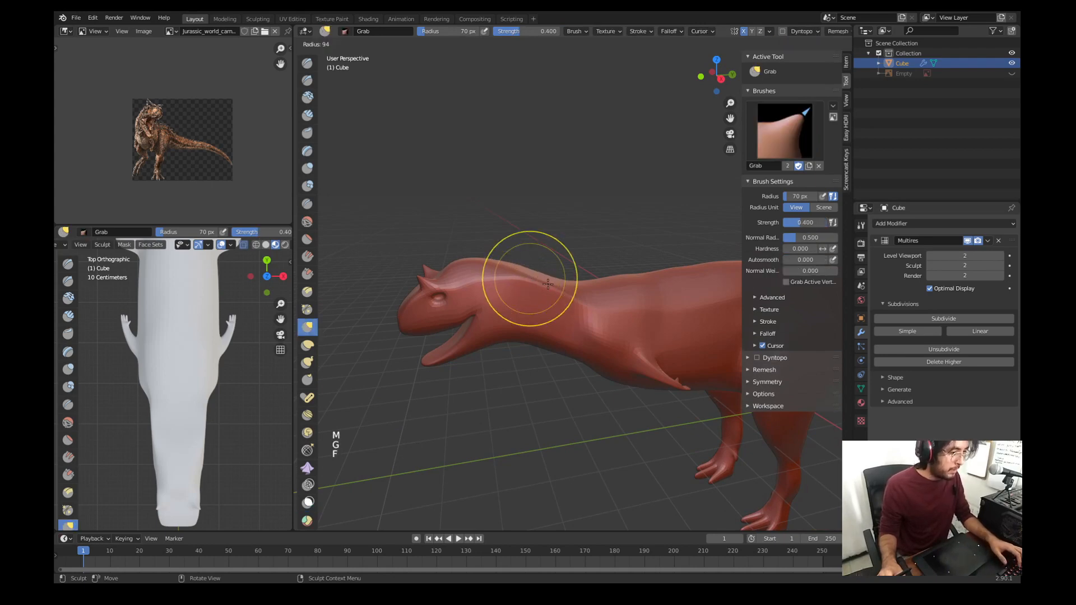
left_click(568, 297)
key("g")
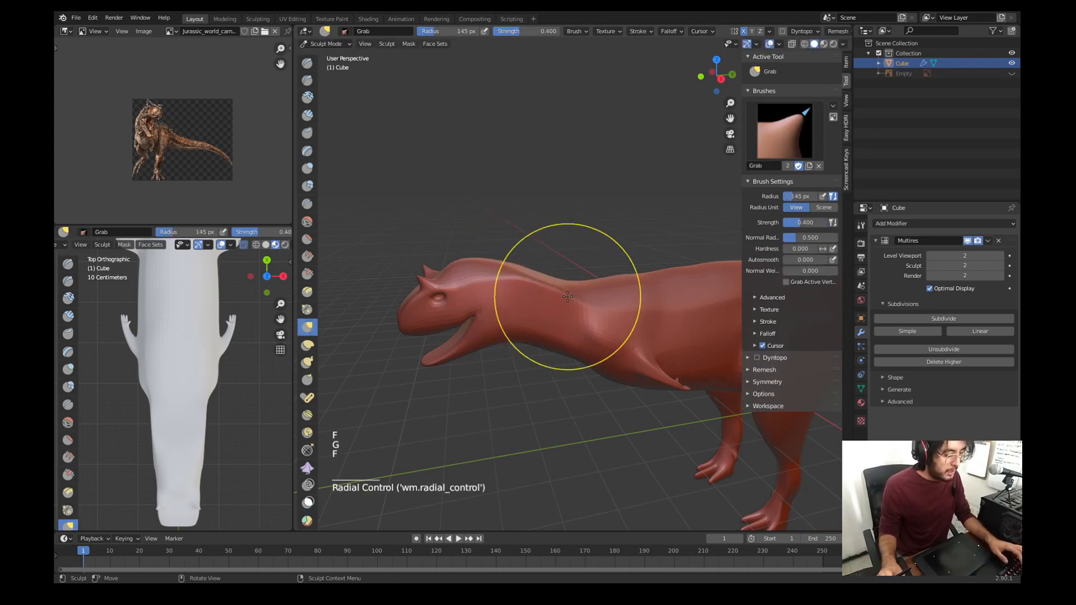
key("f")
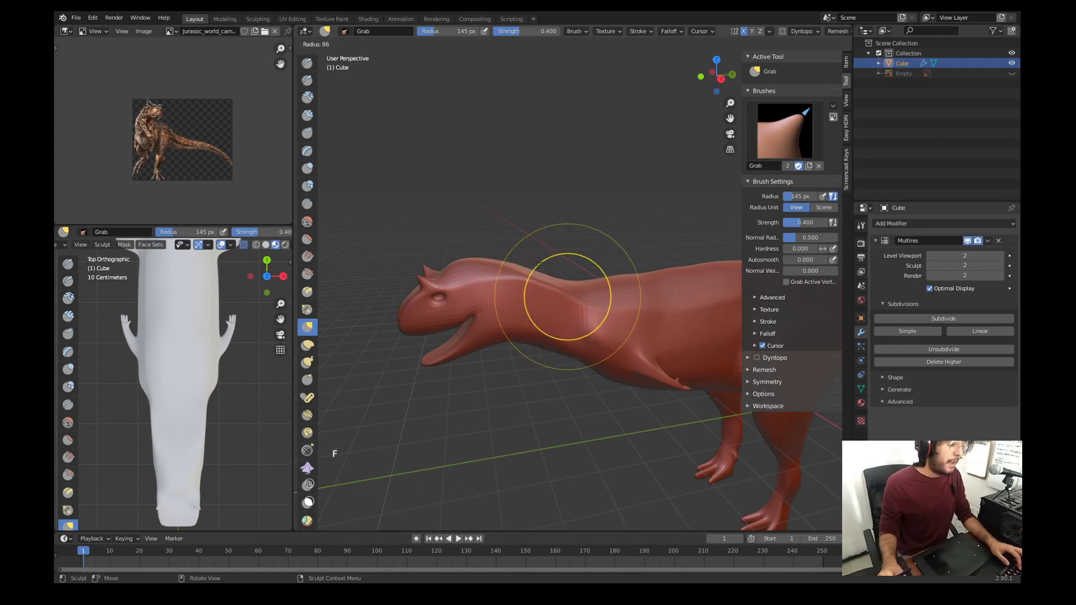
left_click(545, 265)
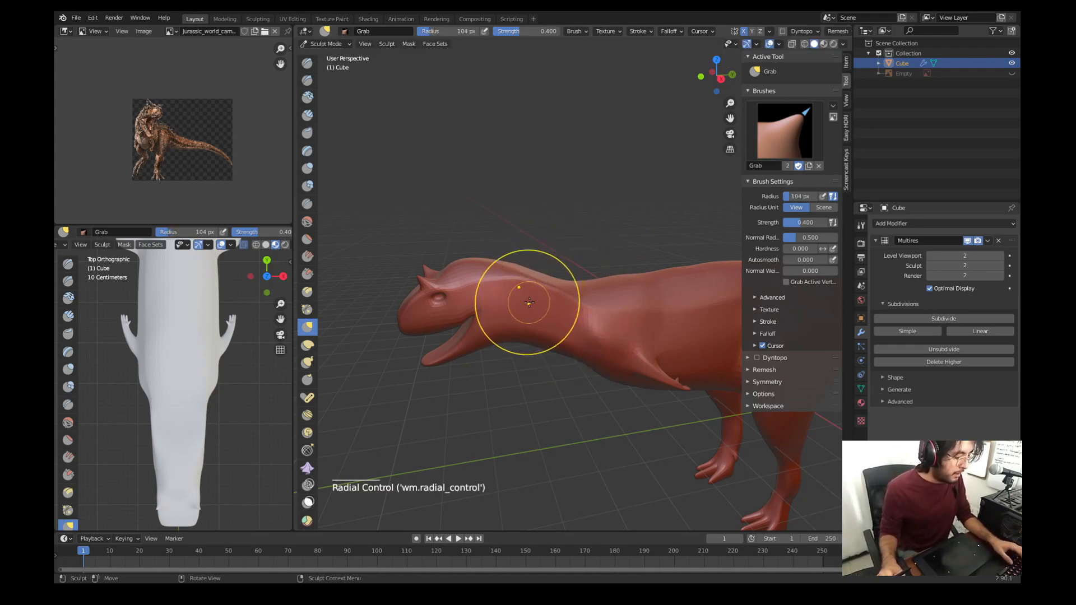
Step: Switch to the Draw brush and frame the dinosaur's head and neck
key("w")
key("w")
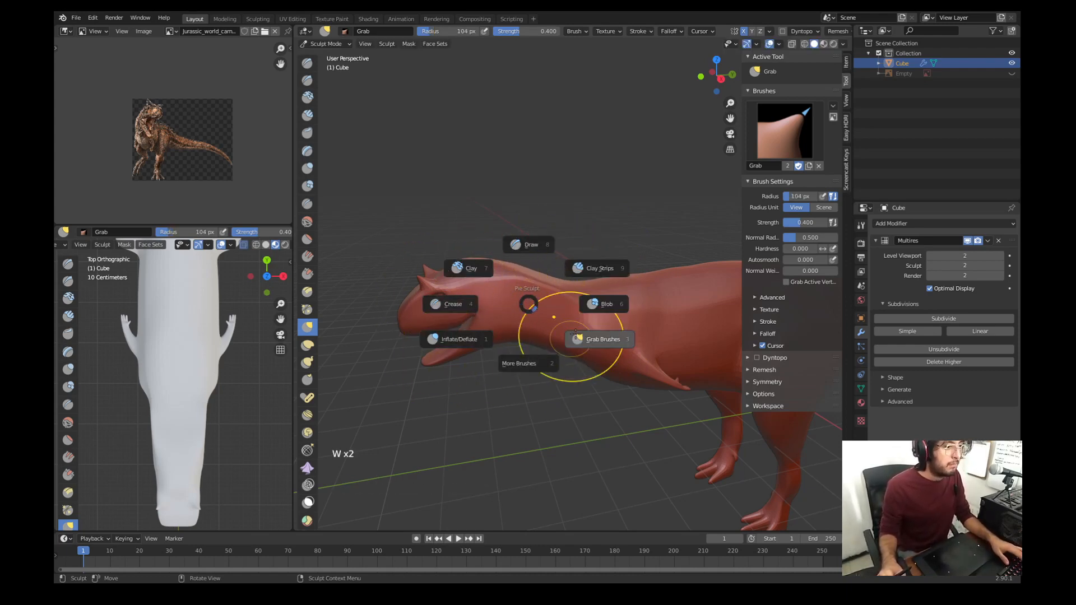
left_click(525, 256)
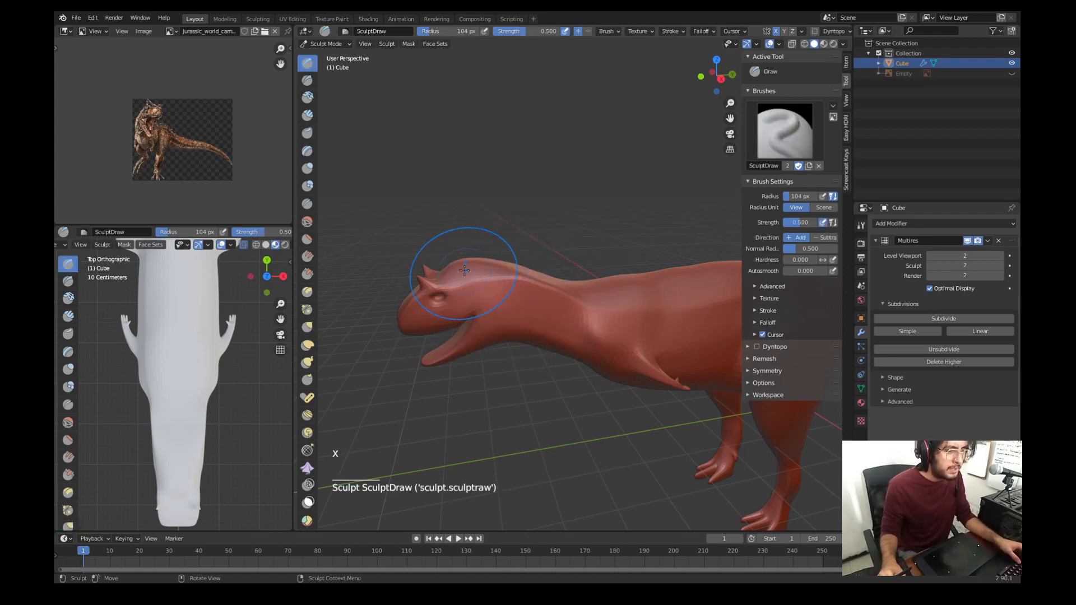
middle_click_drag(465, 270, 519, 275)
middle_click_drag(604, 290, 541, 264)
scroll(568, 275, "up", 2)
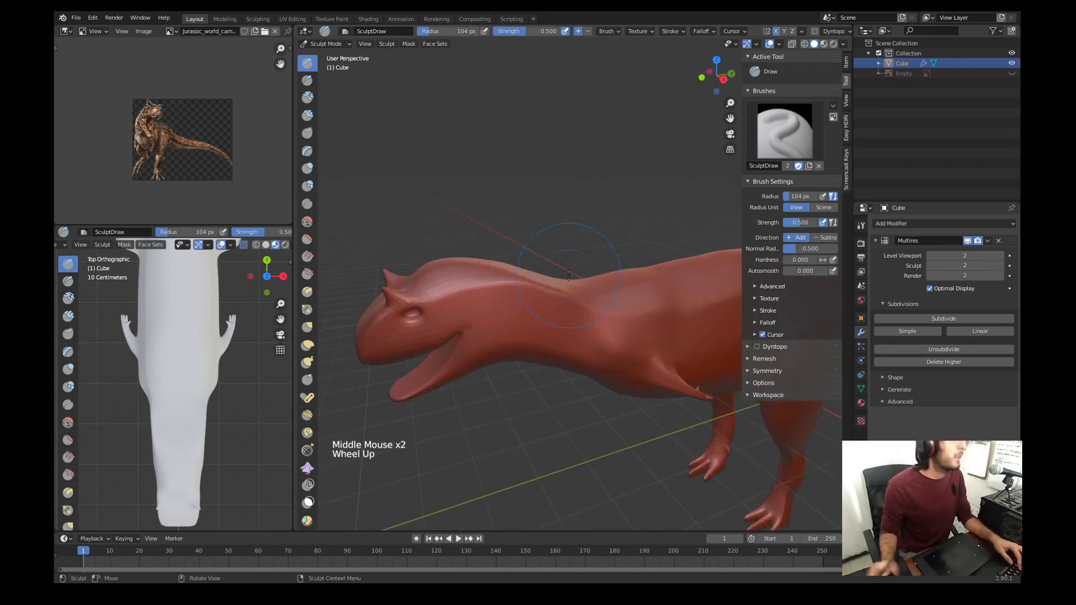
Step: Smooth the side of the dinosaur's neck using the Smooth brush with a 100 px radius
key("s")
key("f")
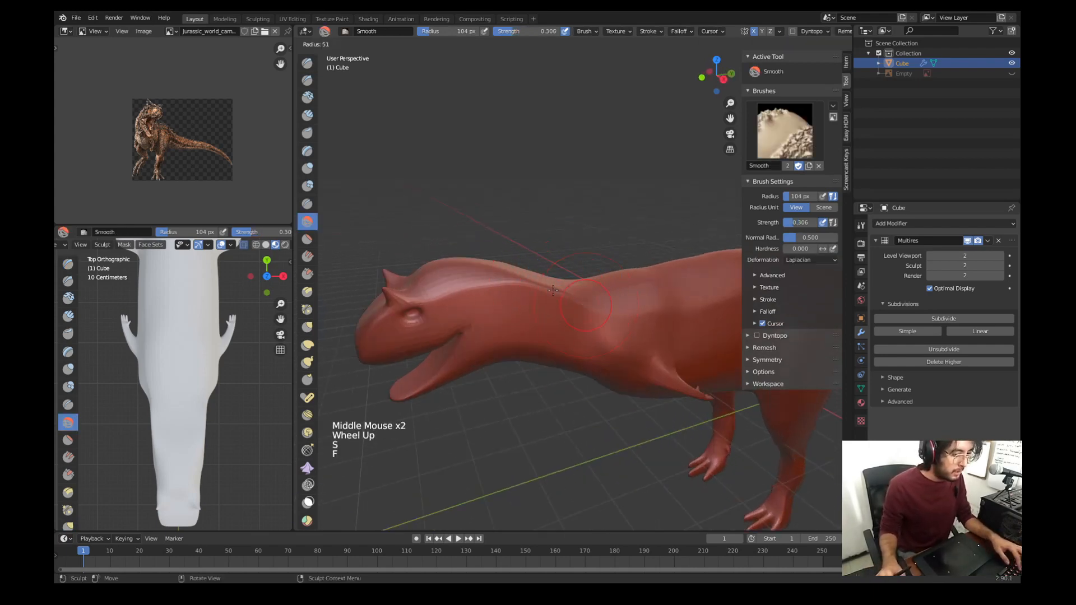
left_click(581, 311)
middle_click_drag(581, 311, 577, 306)
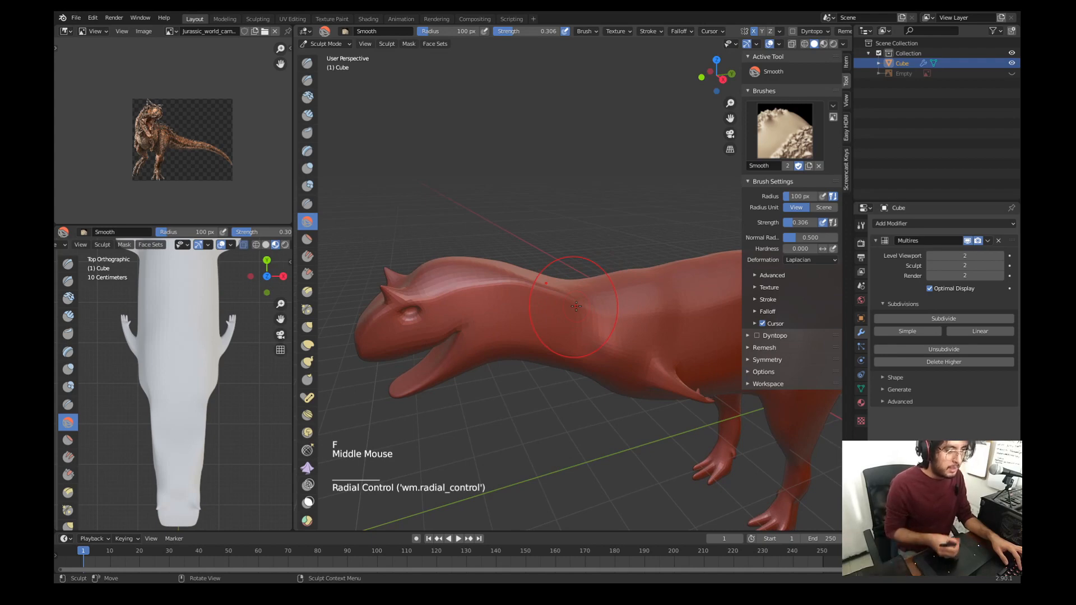
middle_click_drag(431, 328, 462, 309)
left_click(463, 309)
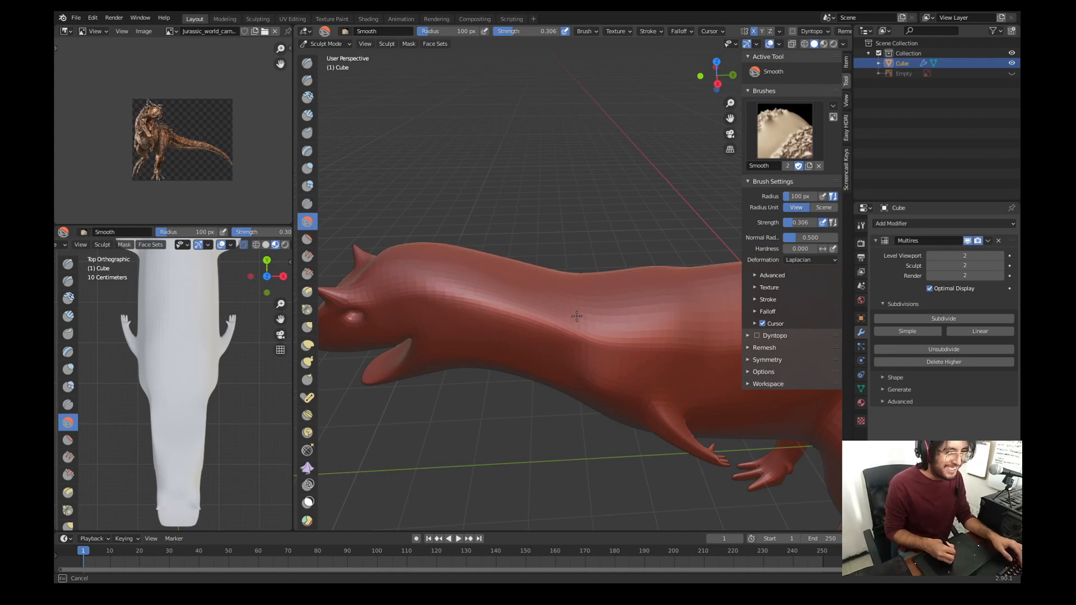
Step: Undo the latest changes and set the Smooth brush strength to 0.517
left_click_drag(779, 223, 789, 224)
key("ctrl+z")
key("ctrl+z")
key("ctrl+z")
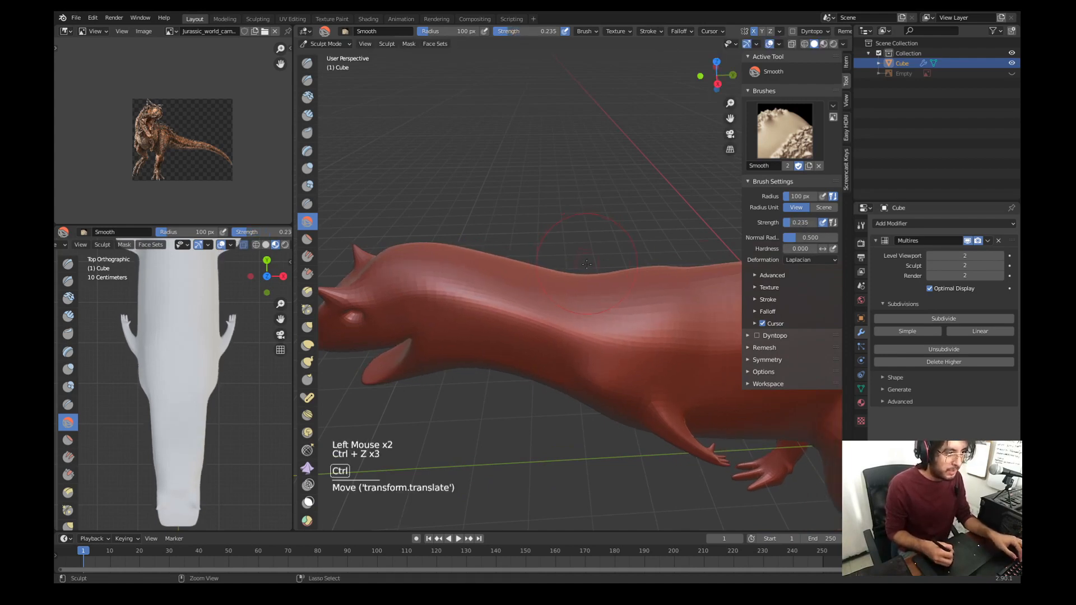
left_click_drag(794, 226, 812, 224)
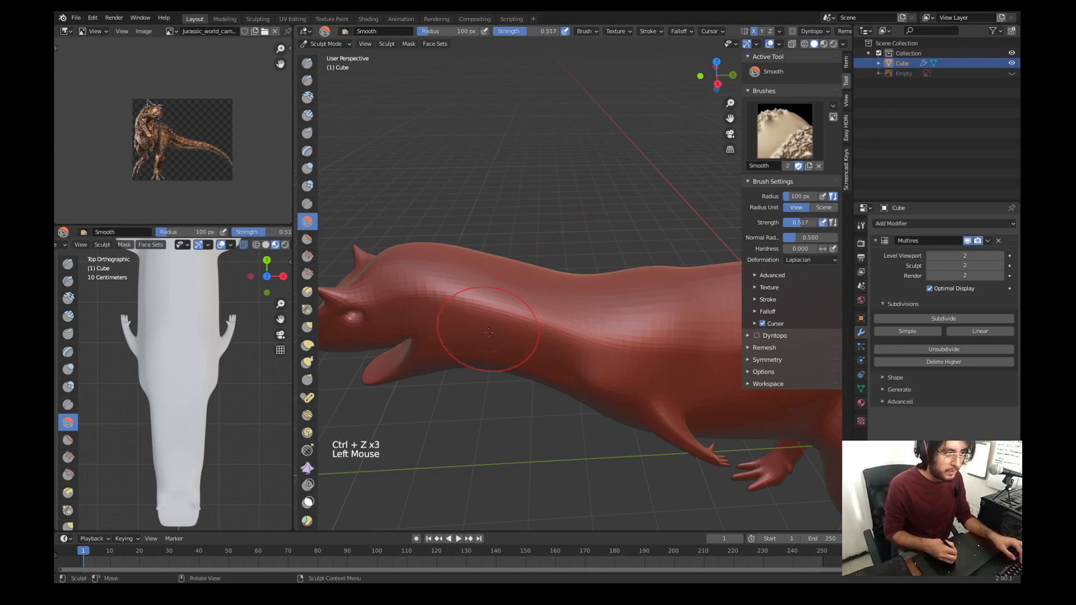
Step: Smooth the dinosaur's back behind the neck in the right side view
key("KP_3")
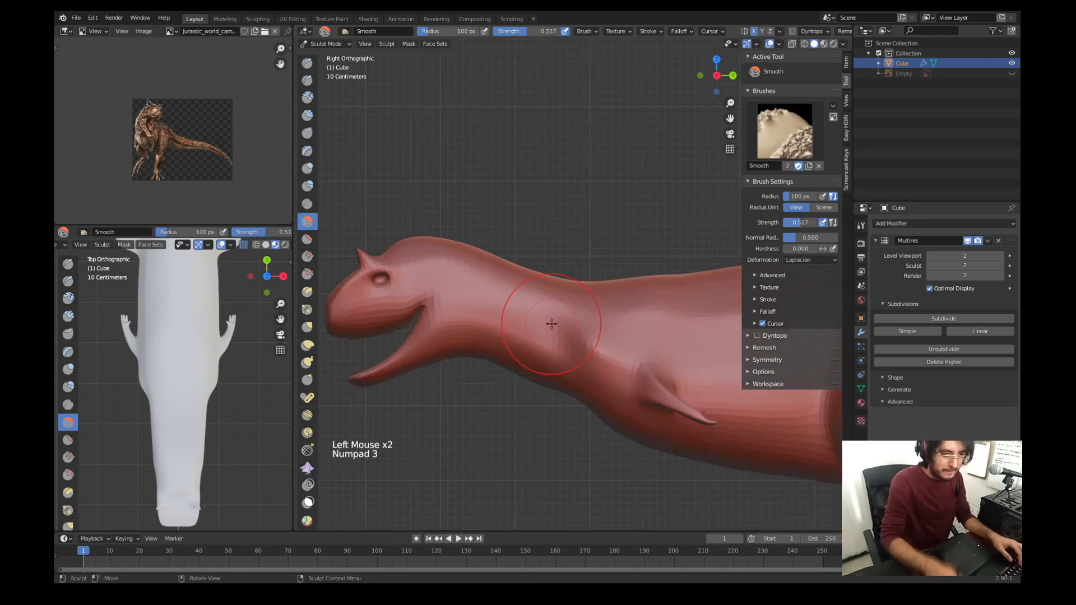
middle_click_drag(552, 324, 631, 268, "shift")
left_click_drag(631, 269, 584, 258)
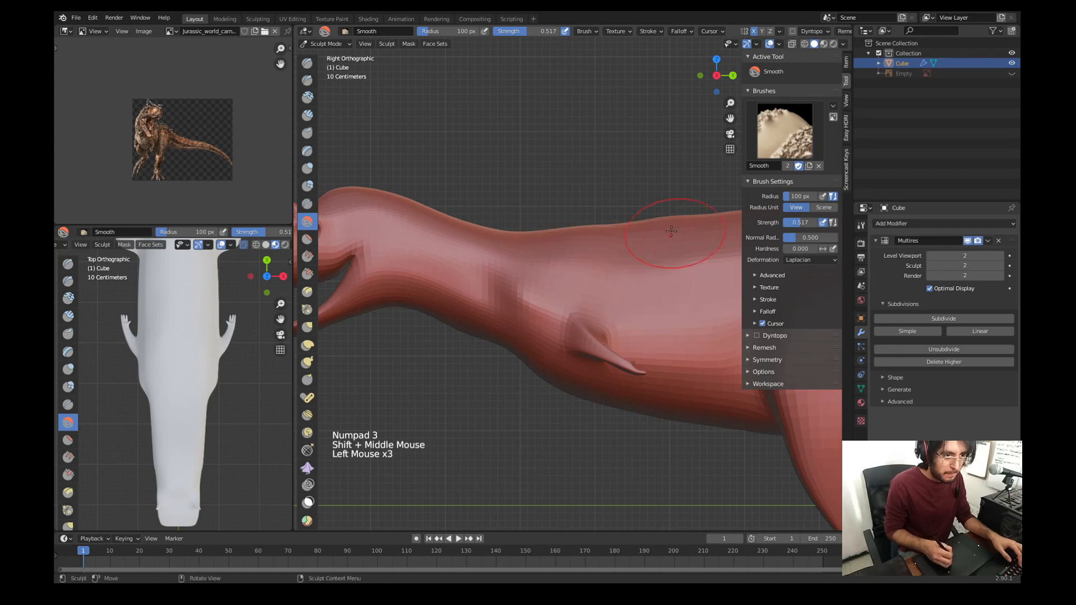
Step: Adjust the contour of the back above the arm using the Grab brush with a 124 px radius
key("g")
key("f")
left_click(632, 228)
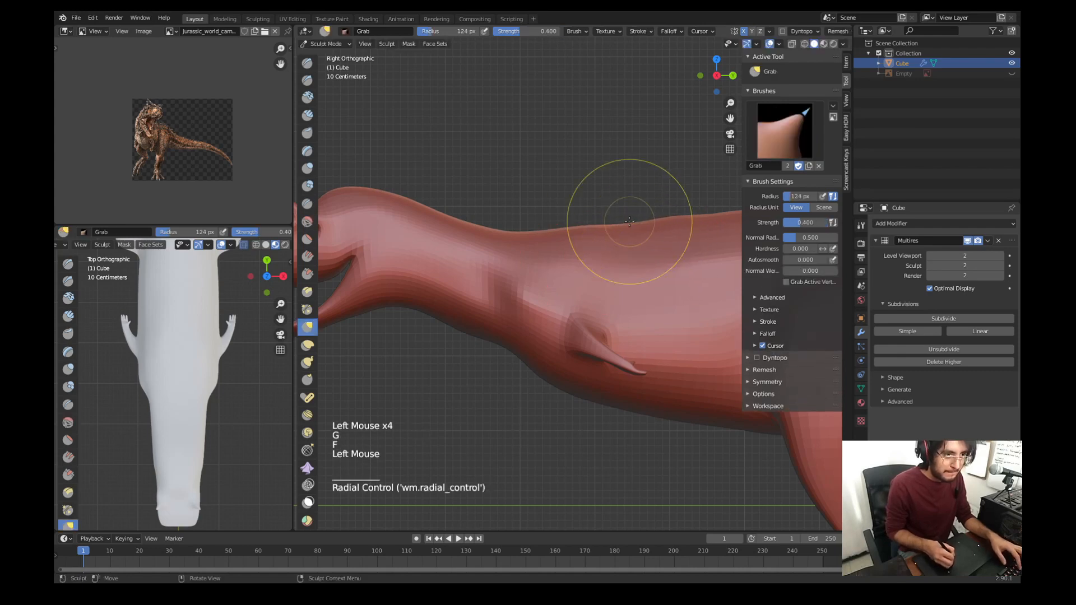
left_click(632, 218)
Step: Smooth the hip and upper thigh area using the Smooth brush with a 124 px radius
middle_click_drag(631, 219, 632, 241, "ctrl")
mouse_move(632, 241)
middle_mouse_down("shift")
mouse_move(594, 213)
mouse_move(587, 275)
middle_mouse_up("shift")
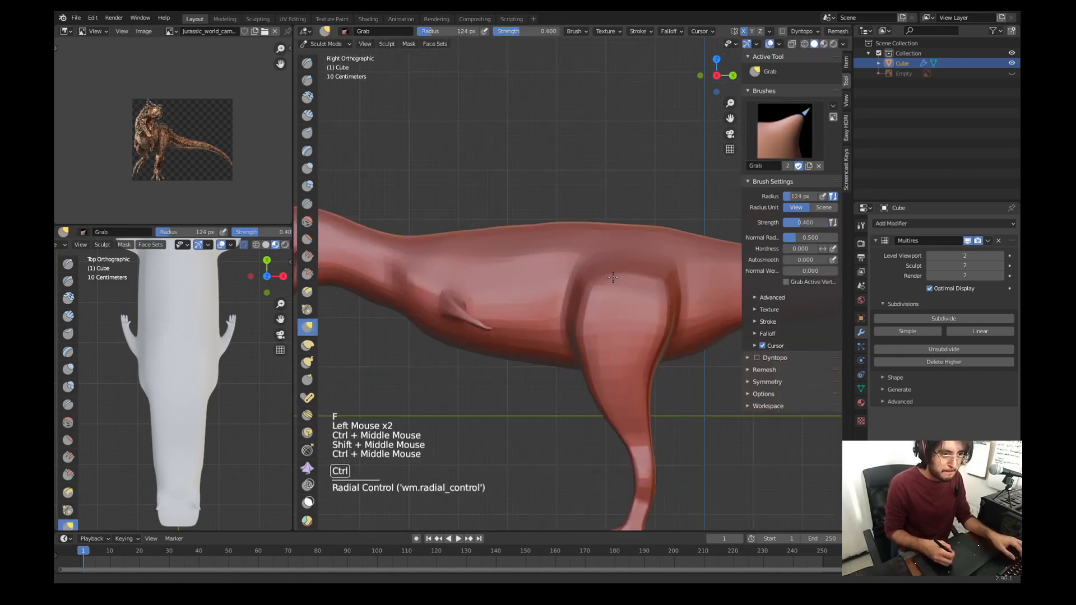
key("s")
left_click_drag(587, 274, 613, 265)
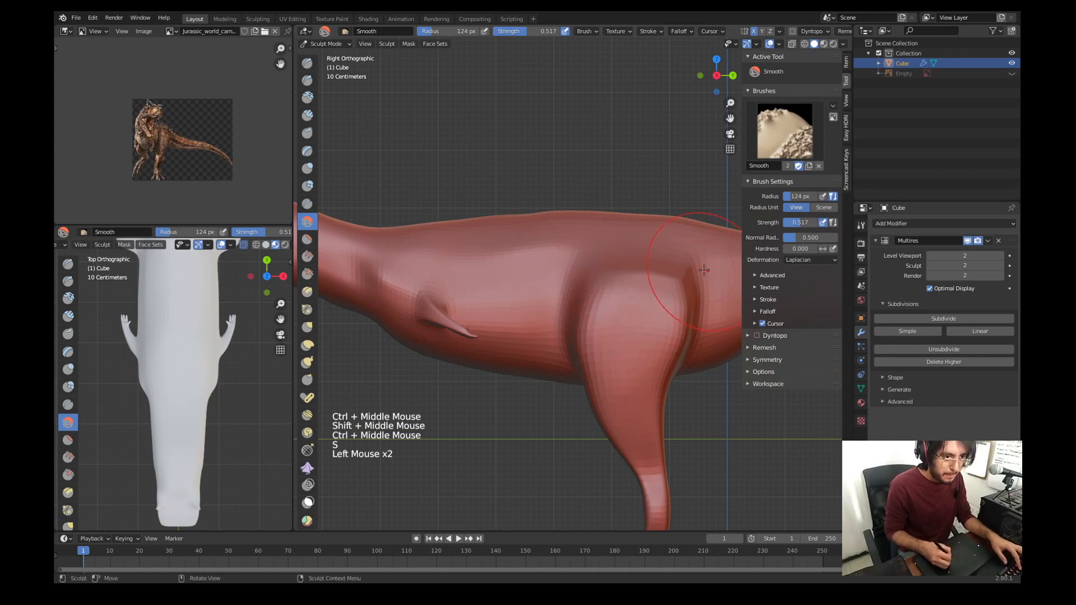
left_click_drag(703, 270, 670, 276)
Step: Smooth the snout and the tip of the lower jaw using the Smooth brush with a 71 px radius
middle_click_drag(691, 274, 602, 247, "shift")
middle_click_drag(601, 247, 521, 280, "shift")
middle_click_drag(521, 280, 480, 249)
key("s")
key("f")
left_click_drag(480, 250, 509, 243)
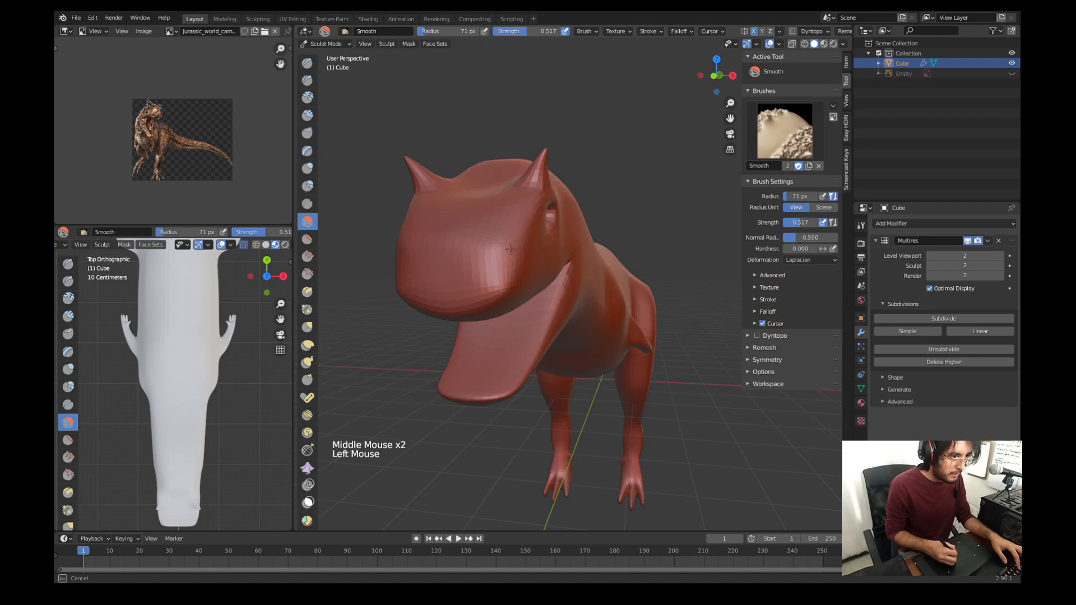
key("KP_3")
middle_click_drag(516, 232, 553, 303, "shift")
left_click_drag(469, 313, 470, 314)
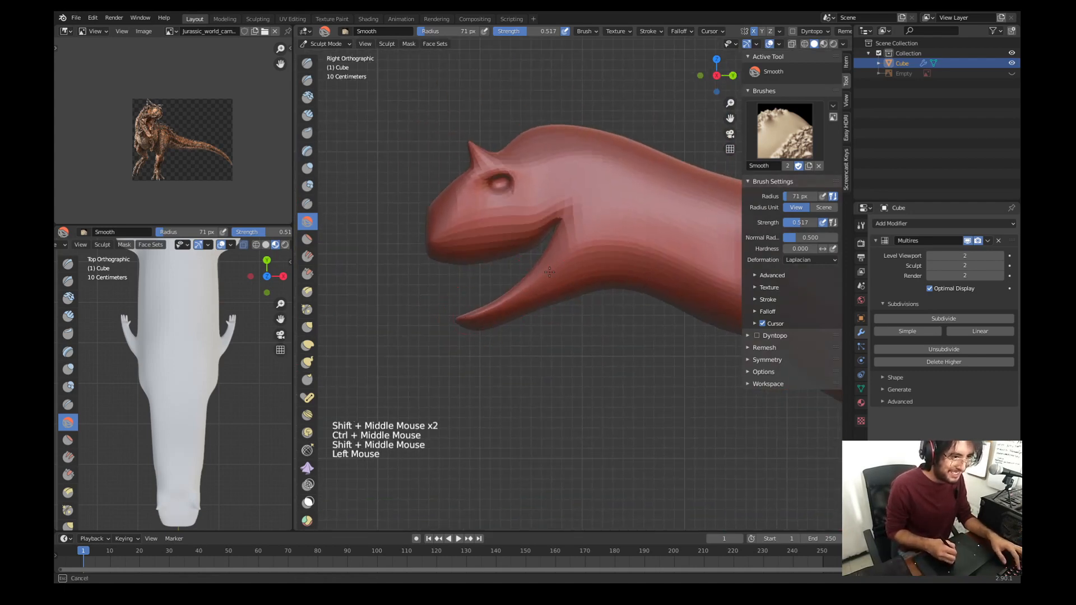
Step: Switch to the Grab brush and set its radius to 140 px around the lower jaw
key("g")
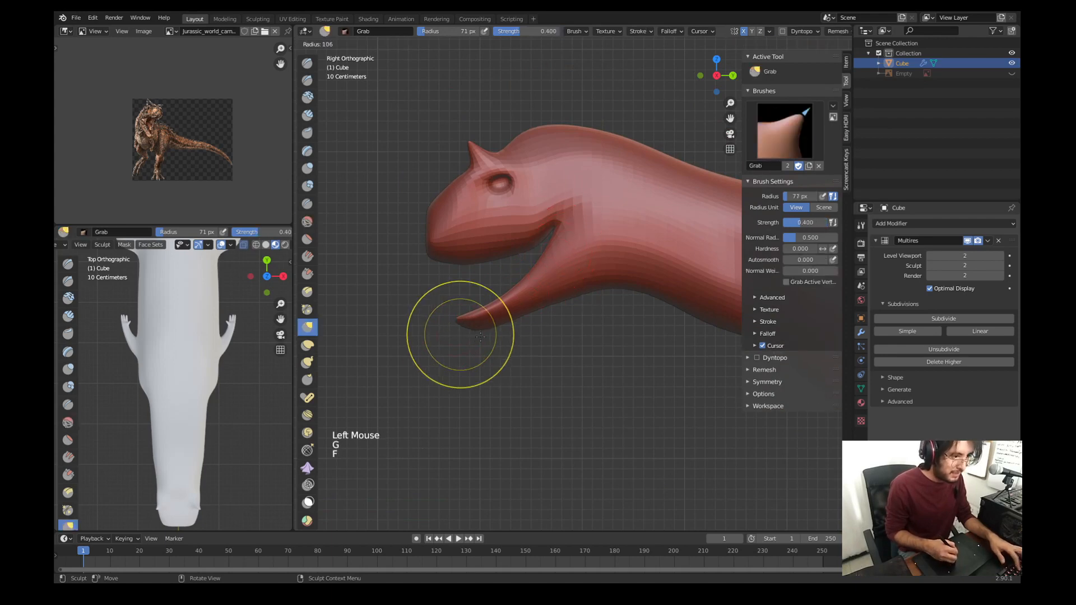
key("f")
left_click(493, 311)
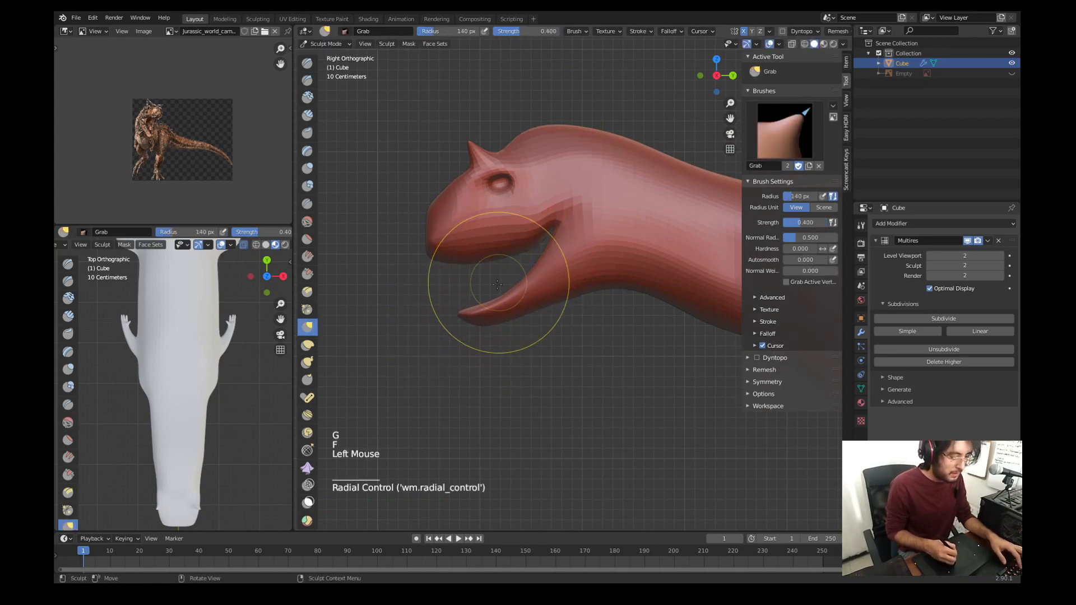
Step: Carve into the upper surface of the lower jaw using inverted Draw strokes with a 46 px radius
middle_click_drag(497, 283, 567, 276)
key("w")
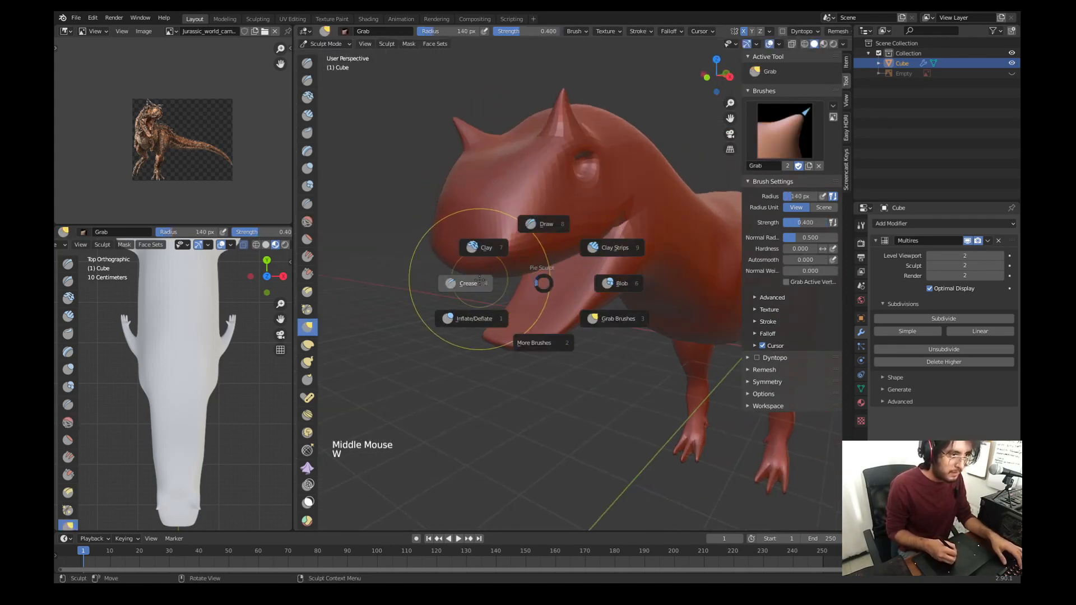
left_click(545, 224)
key("f")
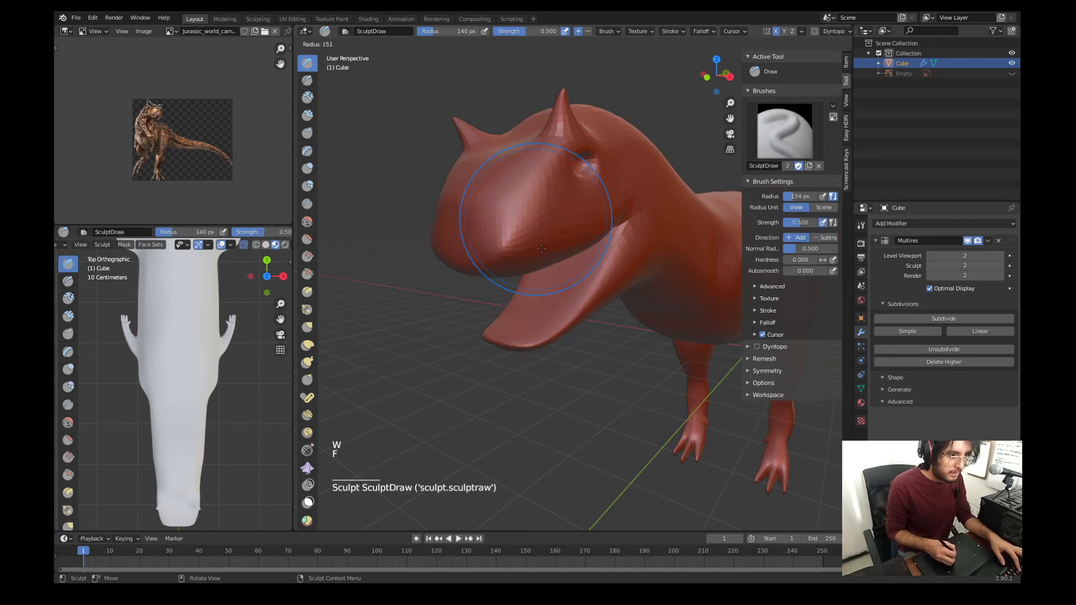
left_click(487, 220)
middle_click_drag(487, 221, 520, 223)
middle_click_drag(520, 223, 520, 188, "ctrl")
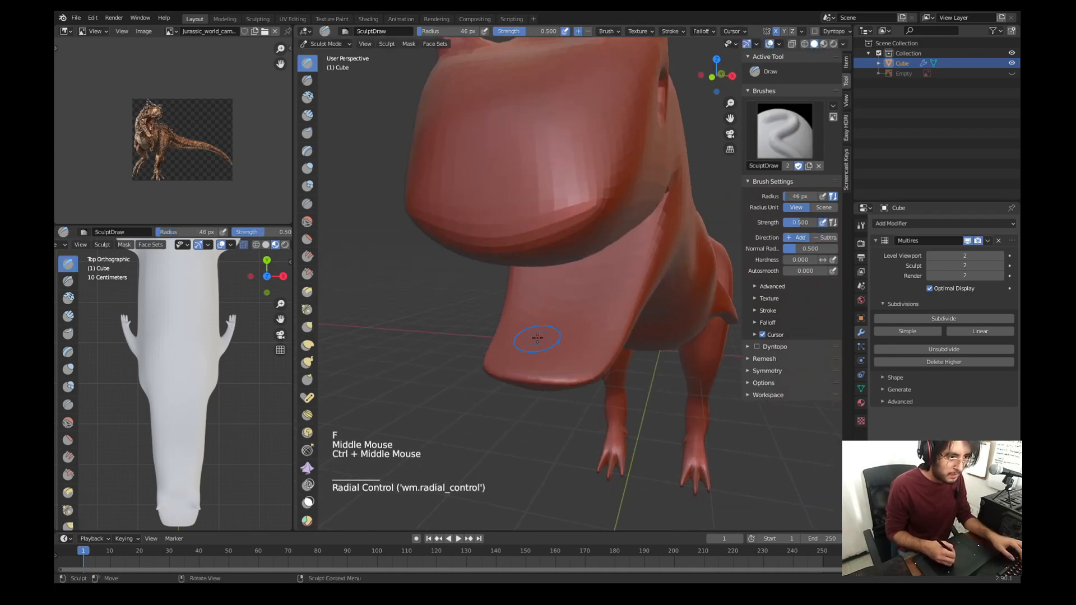
left_click_drag(540, 350, 526, 350, "ctrl")
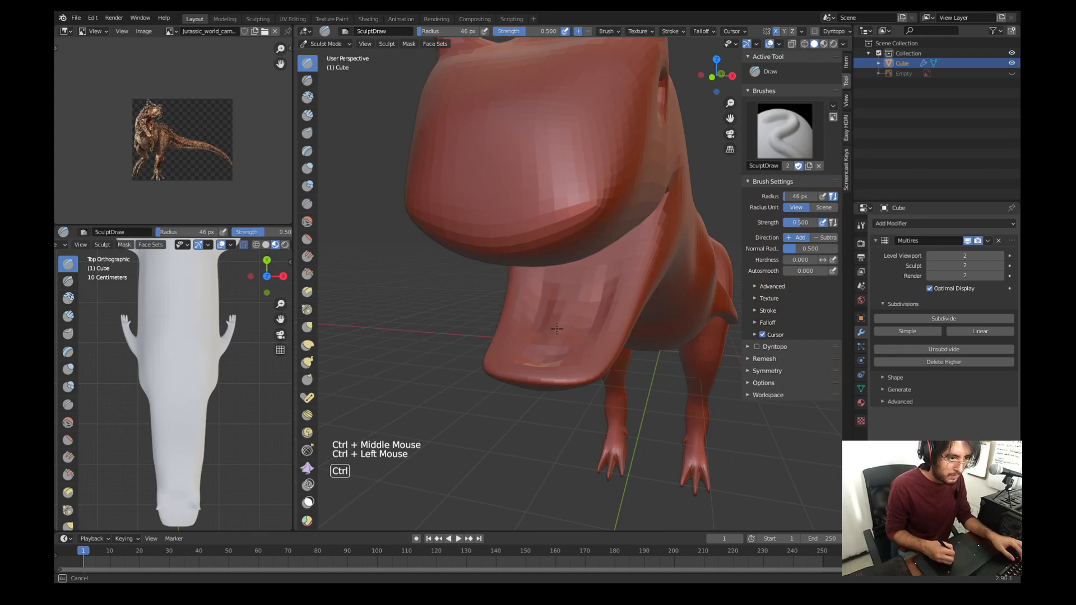
Step: Hollow out the underside of the upper jaw with inverted Draw strokes to begin the palate cavity
middle_click_drag(576, 284, 574, 223)
left_click(573, 223)
left_click_drag(574, 222, 568, 202, "ctrl")
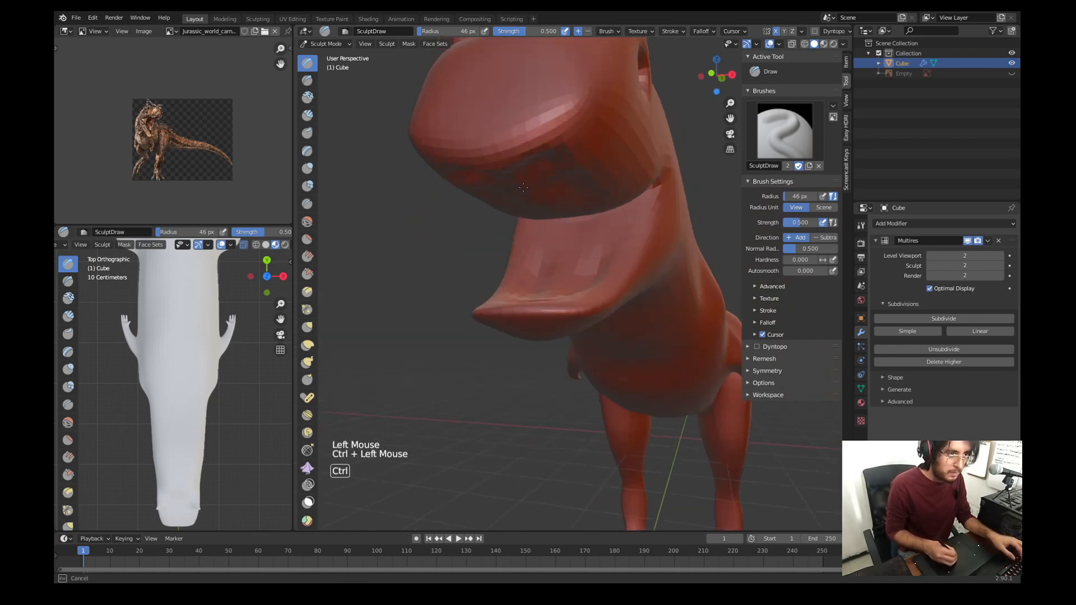
left_click_drag(592, 169, 594, 178, "ctrl")
mouse_move(594, 178)
middle_mouse_down()
mouse_move(555, 180)
mouse_move(536, 201)
mouse_move(536, 187)
middle_mouse_up()
mouse_move(535, 187)
left_mouse_down("ctrl")
mouse_move(549, 191)
mouse_move(475, 176)
left_mouse_up("ctrl")
Step: Deepen the palate cavity toward the back and sides of the mouth with inverted Draw strokes
middle_click_drag(519, 198, 584, 192)
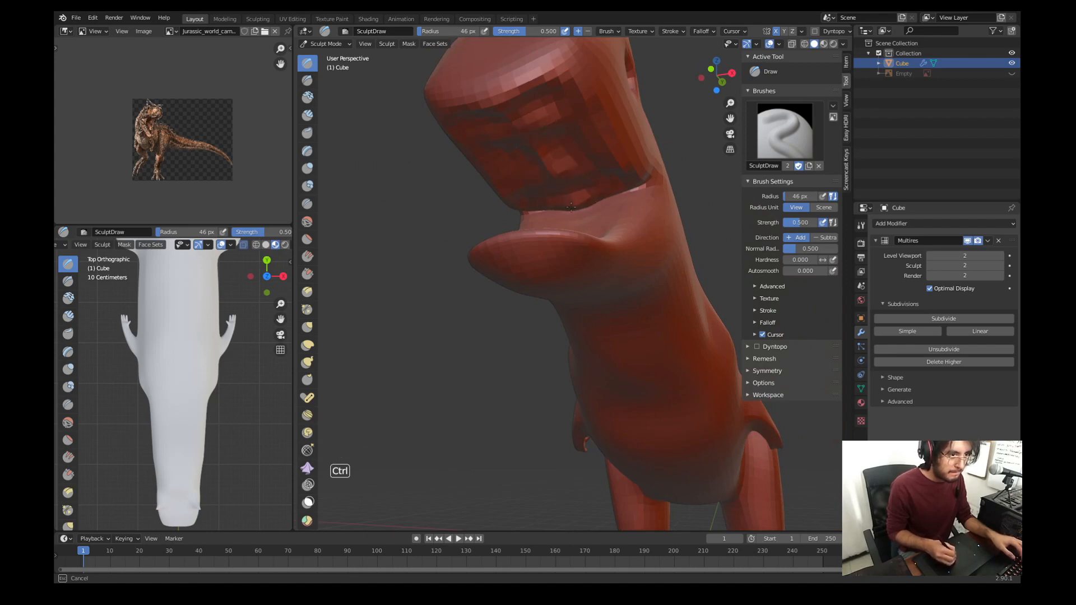
left_click_drag(587, 192, 572, 193, "ctrl")
mouse_move(572, 193)
middle_mouse_down()
mouse_move(564, 216)
mouse_move(556, 202)
middle_mouse_up()
mouse_move(556, 202)
left_mouse_down()
mouse_move(570, 202)
mouse_move(558, 203)
left_mouse_up()
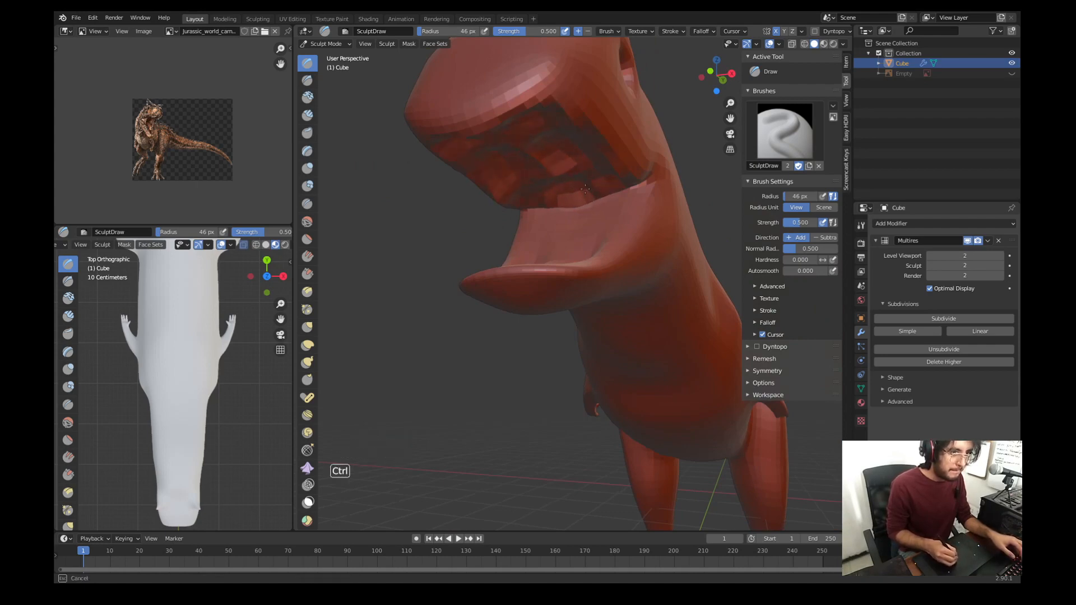
middle_click_drag(584, 191, 557, 188)
left_click_drag(557, 188, 551, 191, "ctrl")
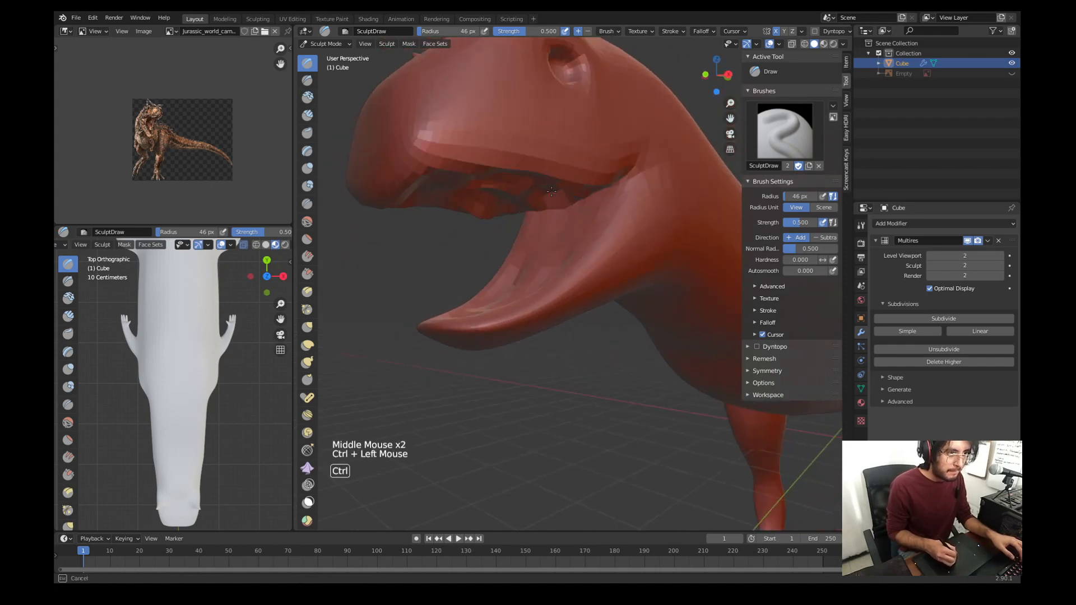
Step: Raise the Draw brush strength to 0.824 and carve deeper into the back of the mouth
middle_click_drag(551, 191, 632, 185)
left_click_drag(802, 227, 782, 224)
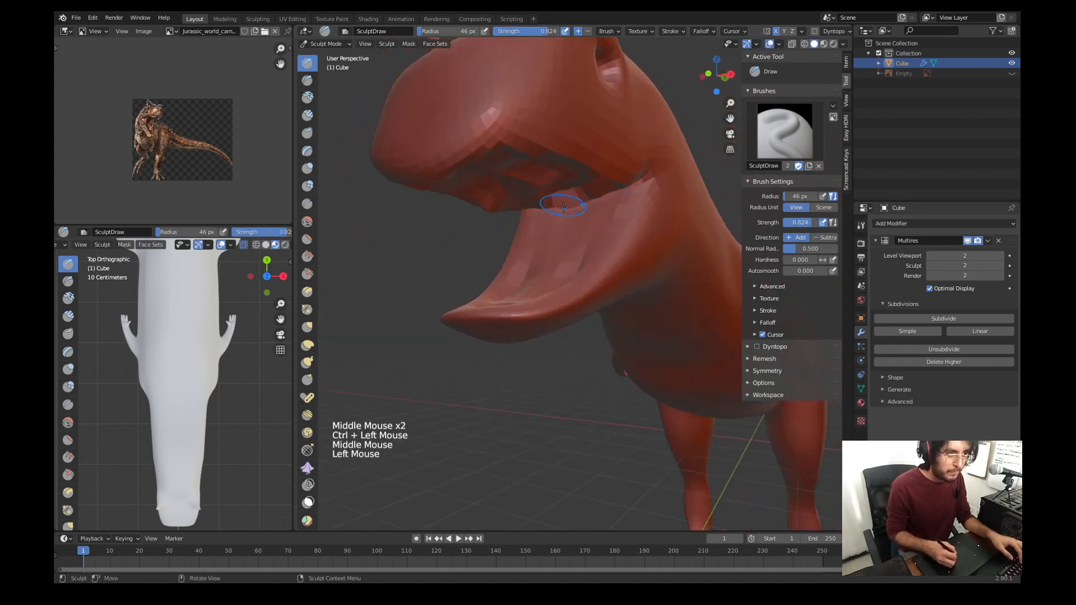
left_click_drag(564, 207, 564, 193, "ctrl")
middle_click_drag(594, 199, 588, 169)
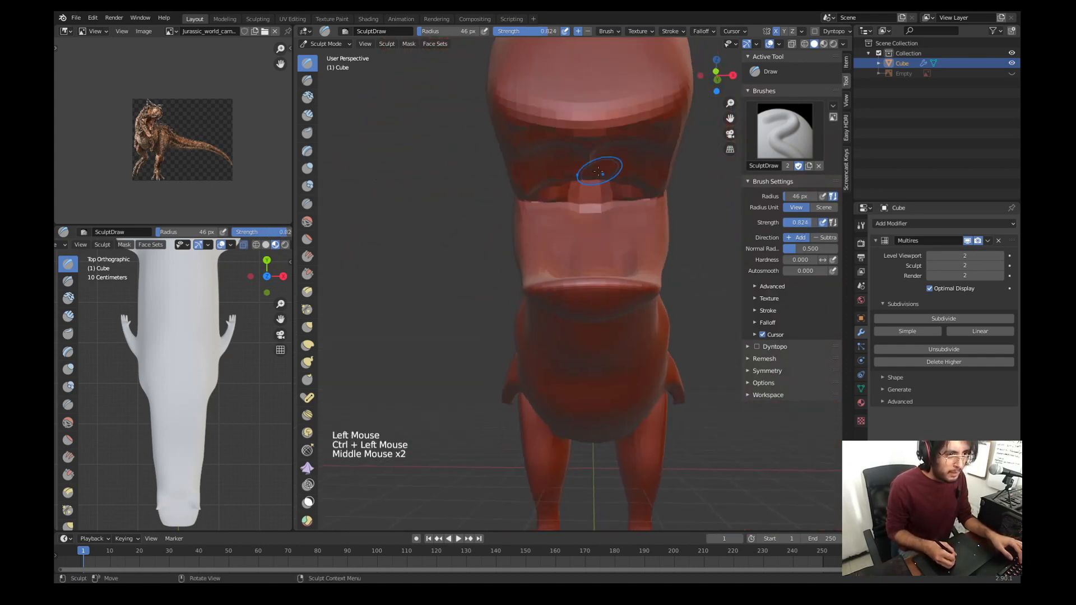
left_click_drag(588, 169, 579, 207, "ctrl")
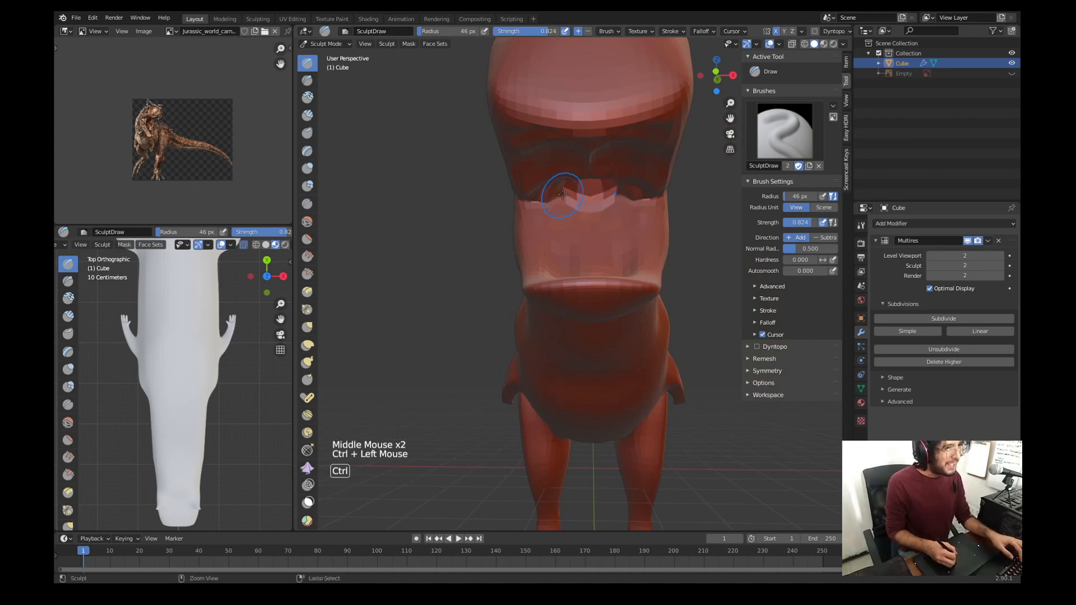
left_click_drag(580, 186, 584, 207, "ctrl")
Step: Carve further into the palate, the throat and the floor of the lower jaw with inverted Draw strokes
middle_click_drag(583, 206, 490, 192)
middle_click_drag(504, 207, 591, 178)
mouse_move(589, 168)
left_mouse_down("ctrl")
mouse_move(579, 135)
mouse_move(557, 120)
left_mouse_up("ctrl")
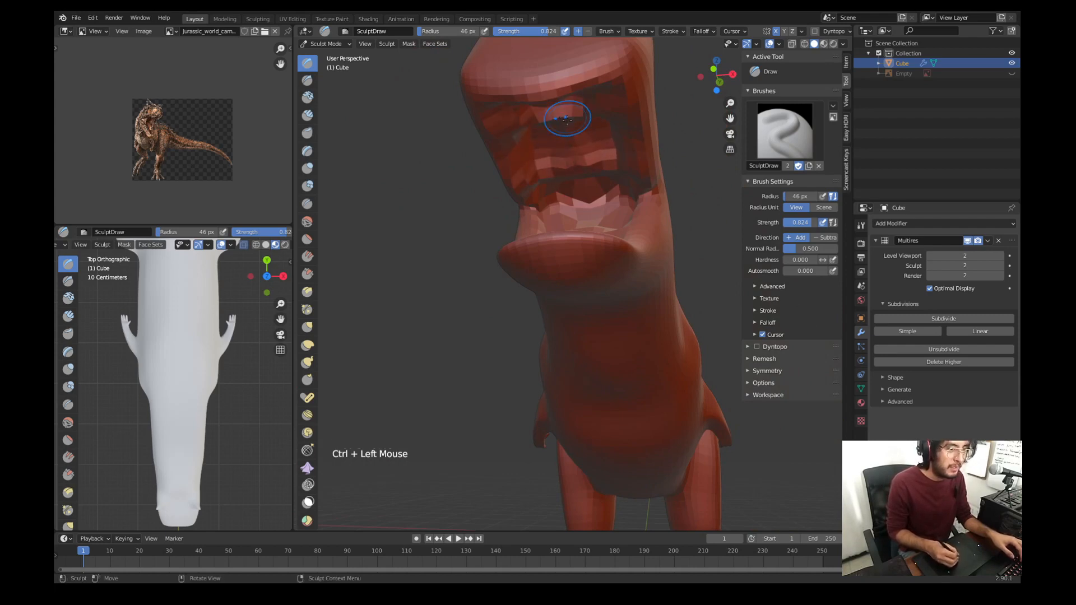
mouse_move(557, 120)
middle_mouse_down()
mouse_move(544, 168)
mouse_move(554, 218)
middle_mouse_up()
mouse_move(553, 218)
left_mouse_down("ctrl")
mouse_move(548, 177)
mouse_move(591, 220)
left_mouse_up("ctrl")
mouse_move(591, 220)
middle_mouse_down()
mouse_move(499, 238)
mouse_move(608, 235)
middle_mouse_up()
left_click_drag(613, 236, 603, 279, "ctrl")
mouse_move(583, 269)
middle_mouse_down()
mouse_move(627, 224)
mouse_move(631, 199)
middle_mouse_up()
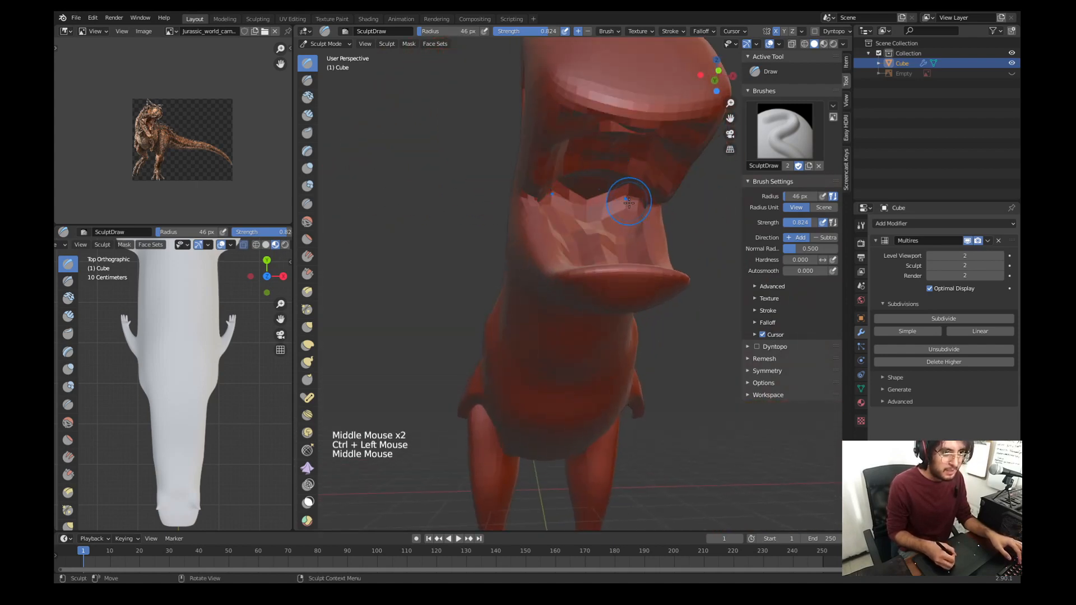
Step: Refine the mouth interior from several angles, hollowing the front of the palate and the lower jaw's floor
left_click_drag(631, 193, 583, 178)
mouse_move(583, 178)
middle_mouse_down()
mouse_move(555, 168)
mouse_move(566, 202)
mouse_move(532, 191)
mouse_move(521, 164)
middle_mouse_up()
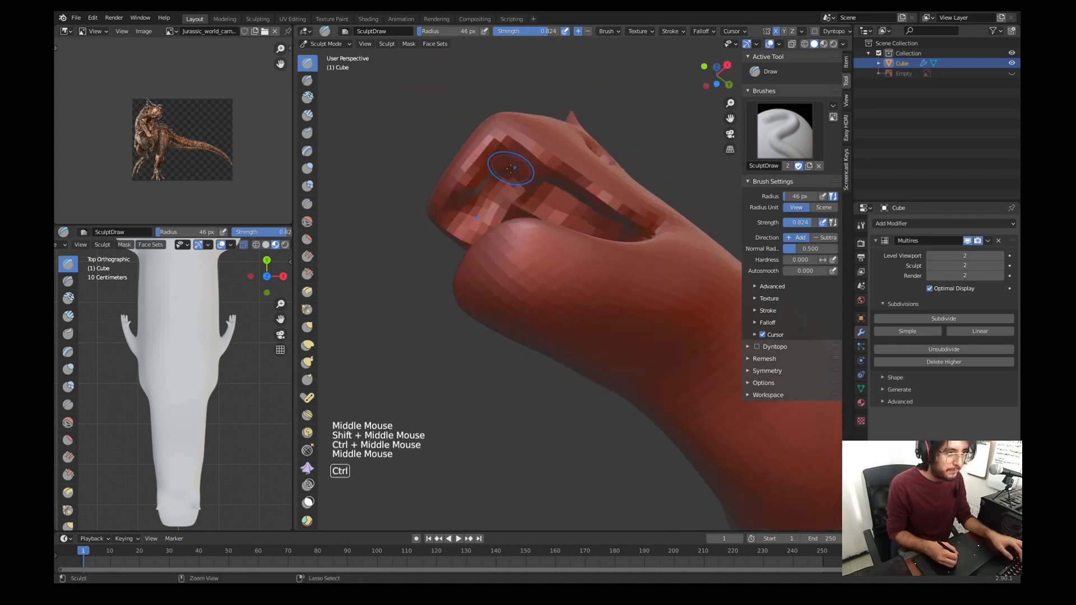
mouse_move(513, 172)
left_mouse_down("ctrl")
mouse_move(552, 167)
mouse_move(496, 170)
mouse_move(536, 174)
mouse_move(517, 184)
left_mouse_up("ctrl")
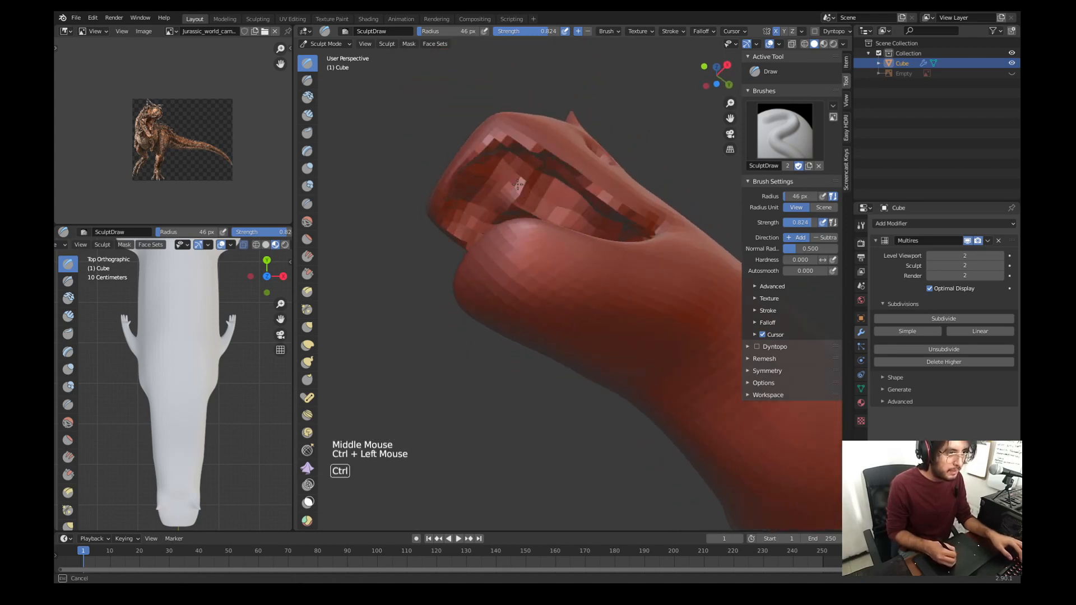
middle_click_drag(520, 199, 574, 215)
left_click_drag(574, 215, 583, 223, "ctrl")
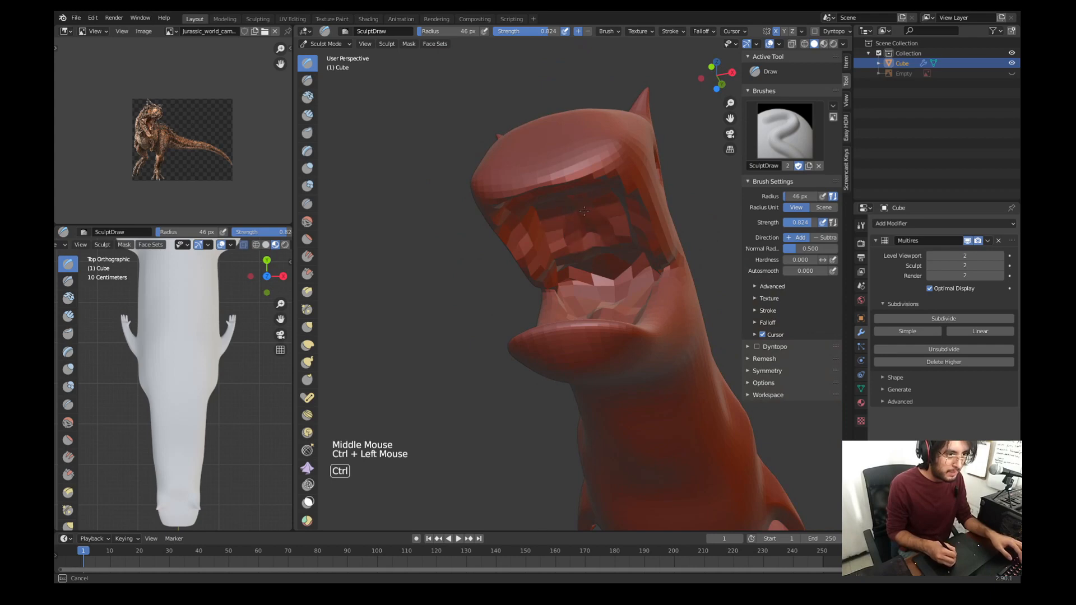
middle_click_drag(586, 279, 596, 283)
left_click_drag(595, 283, 604, 290, "ctrl")
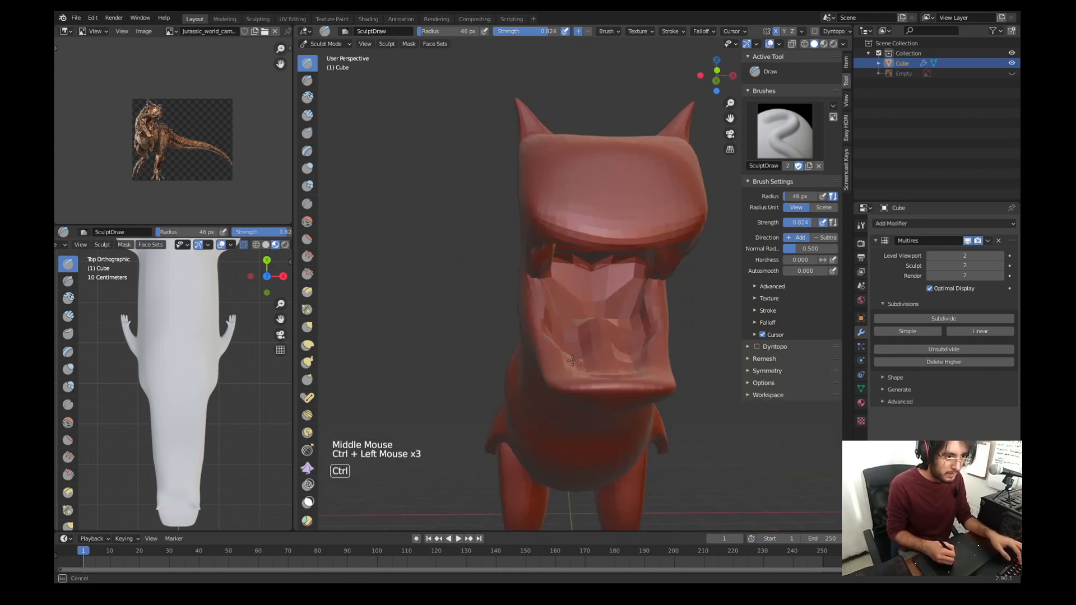
Step: Compare the head's side profile with the skeleton reference image, hiding the reference again after the check
middle_click_drag(572, 360, 533, 307)
key("KP_3")
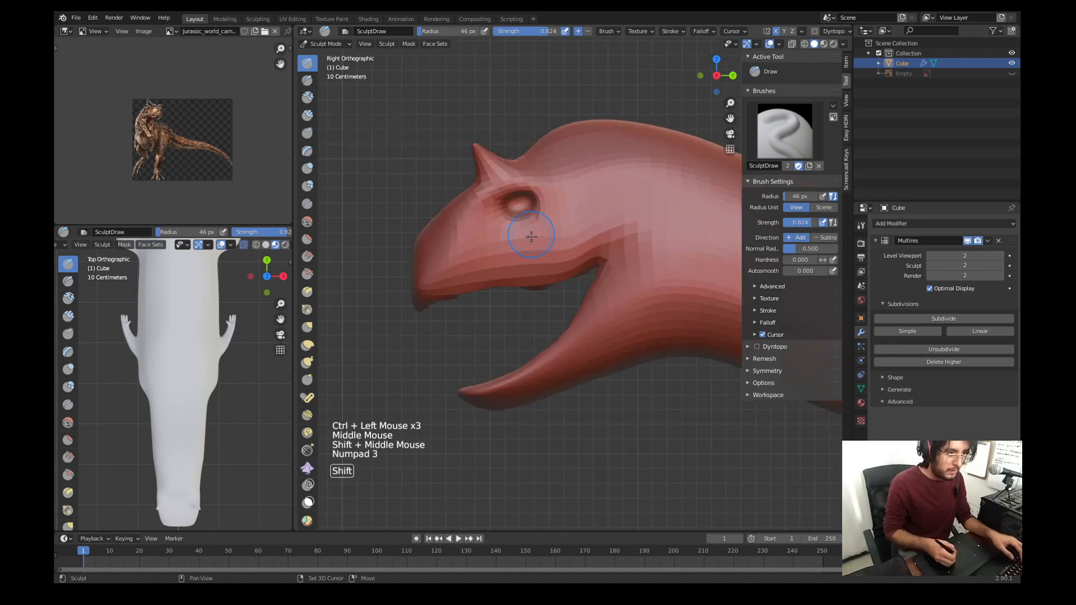
middle_click_drag(531, 236, 530, 250, "shift")
left_click(1012, 72)
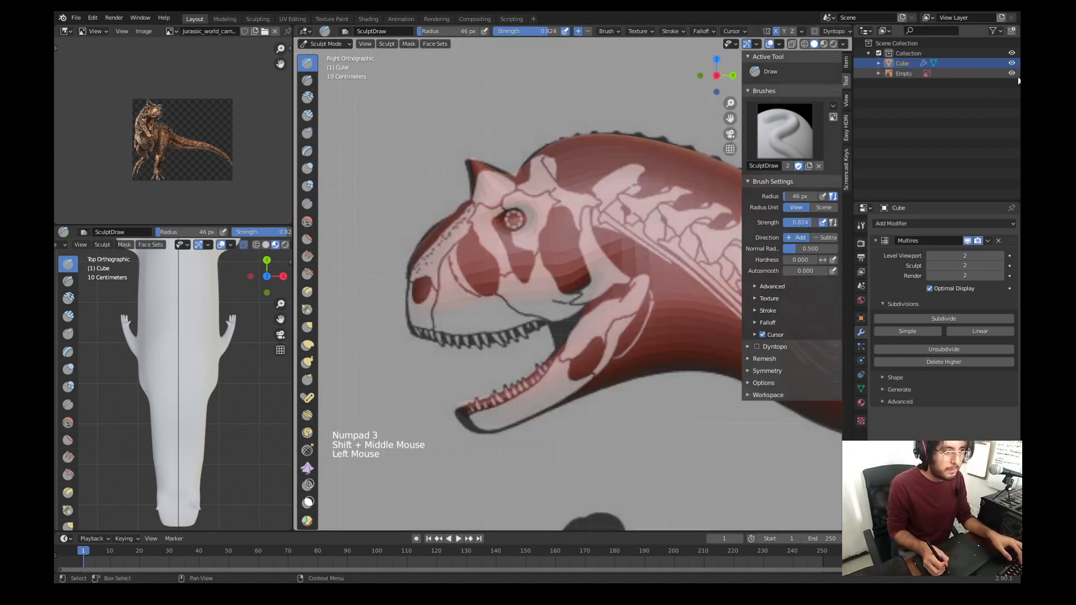
left_click(922, 121)
left_click(1011, 74)
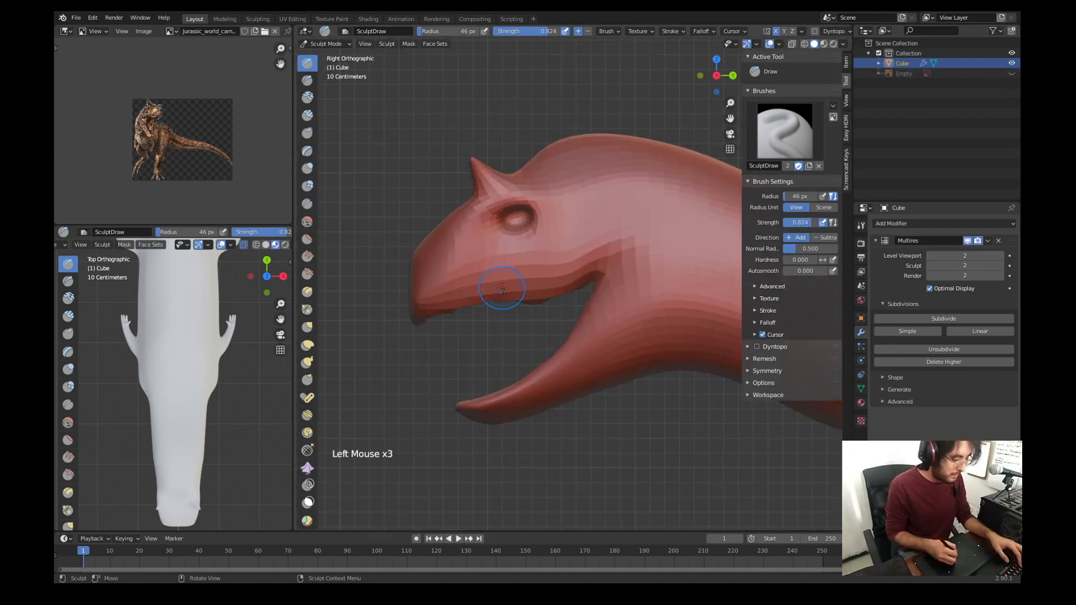
Step: Pull the edge of the upper lip slightly upward using the Grab brush at a 92 px radius
key("g")
key("f")
left_click(480, 317)
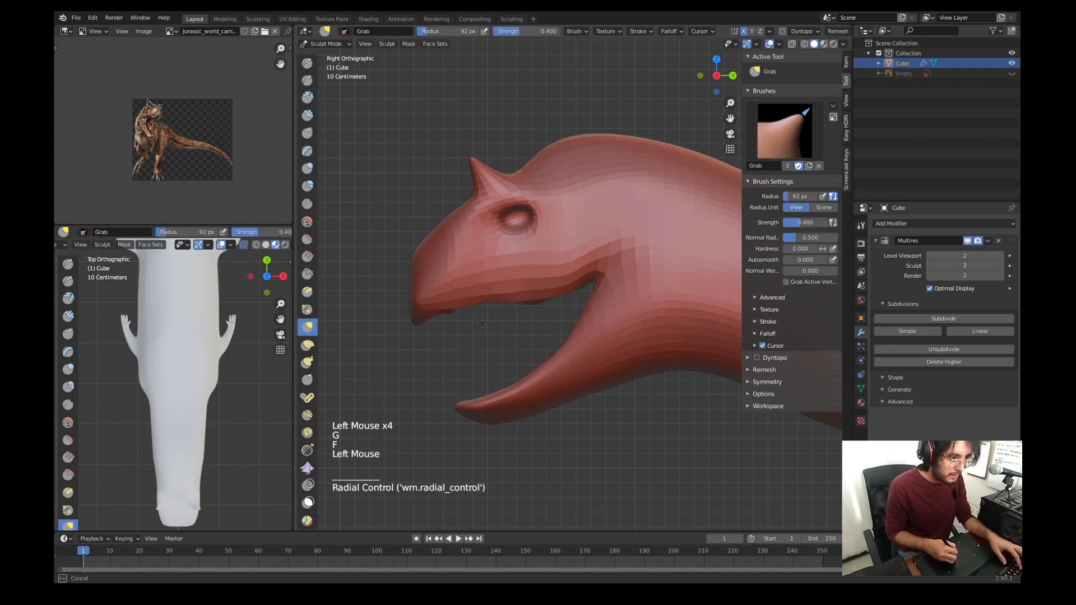
left_click_drag(478, 303, 475, 290)
Step: Build up the side of the upper lip from below with the Draw brush at a 92 px radius
middle_click_drag(476, 290, 520, 242)
key("x")
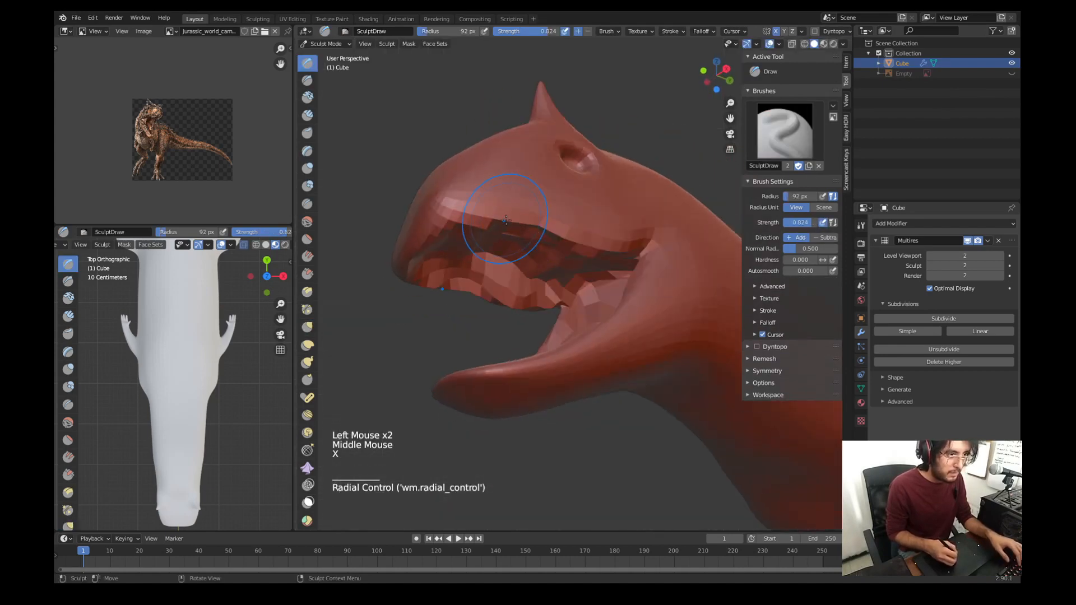
left_click_drag(499, 214, 532, 225)
left_click_drag(533, 225, 548, 235)
key("KP_3")
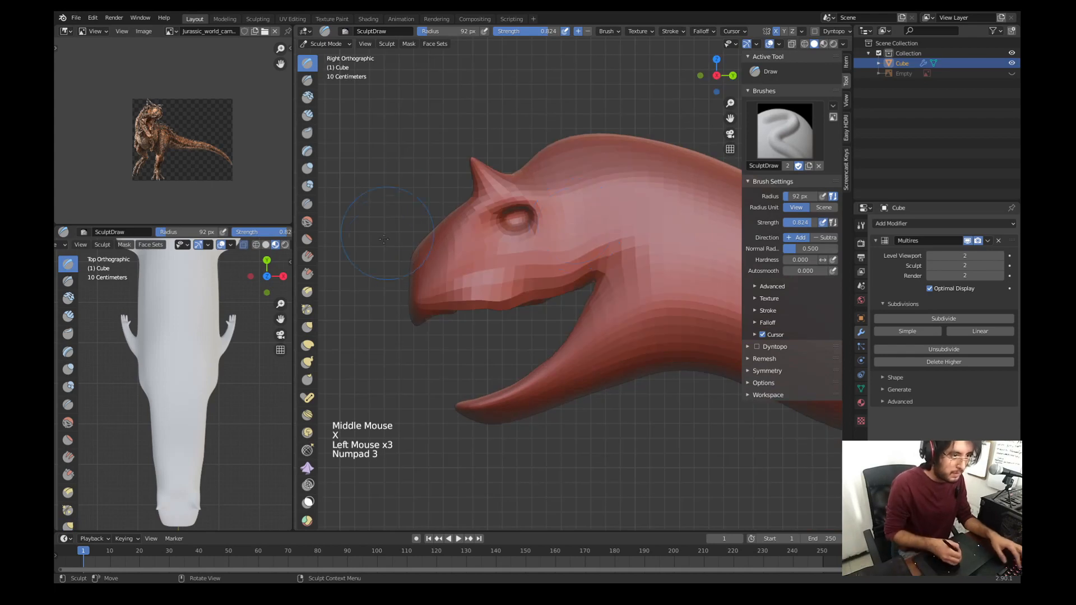
Step: Enlarge the Grab brush to 141 px and adjust the snout's front tip, the upper lip line and the eye area
key("g")
key("f")
left_click(459, 311)
left_click_drag(460, 310, 450, 325)
left_click_drag(541, 284, 543, 289)
left_click_drag(565, 272, 568, 275)
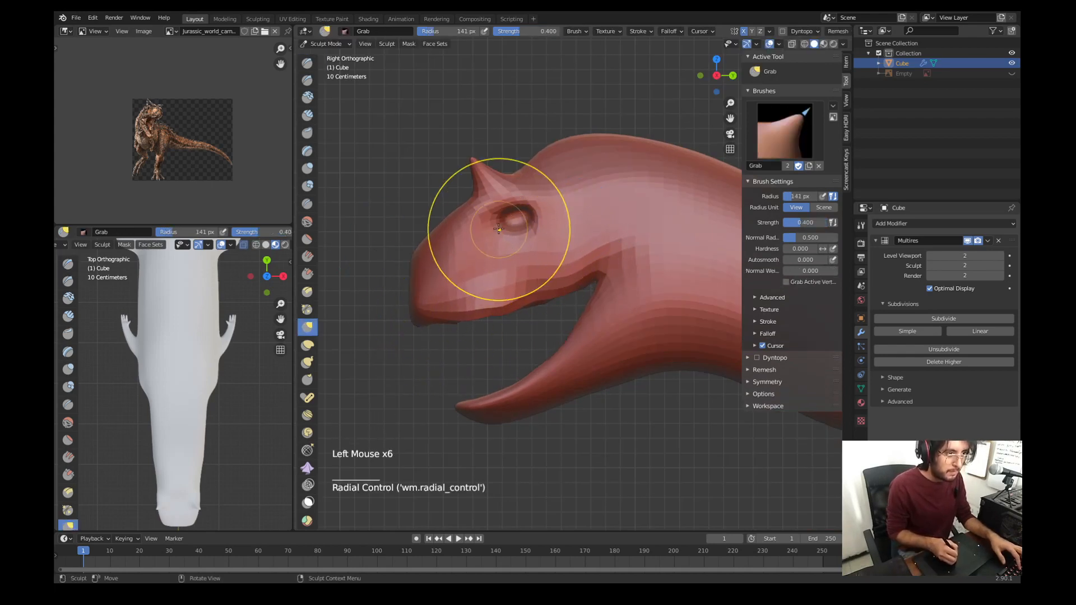
left_click_drag(499, 218, 507, 226)
left_click_drag(508, 221, 515, 229)
Step: Raise the lower jaw and pull its tip back with the Grab brush, checking it against the skeleton reference
mouse_move(560, 240)
middle_mouse_down("shift")
mouse_move(542, 198)
mouse_move(543, 207)
middle_mouse_up("shift")
middle_click_drag(543, 224, 542, 195, "shift")
left_click_drag(516, 347, 522, 332)
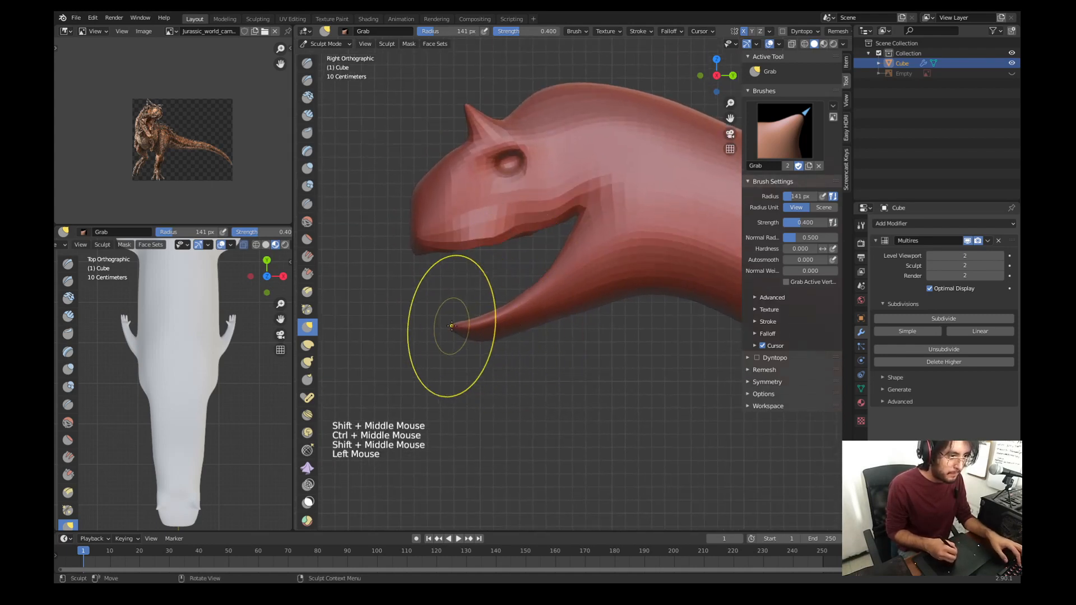
left_click_drag(452, 327, 466, 323)
left_click(1012, 72)
left_click(1014, 72)
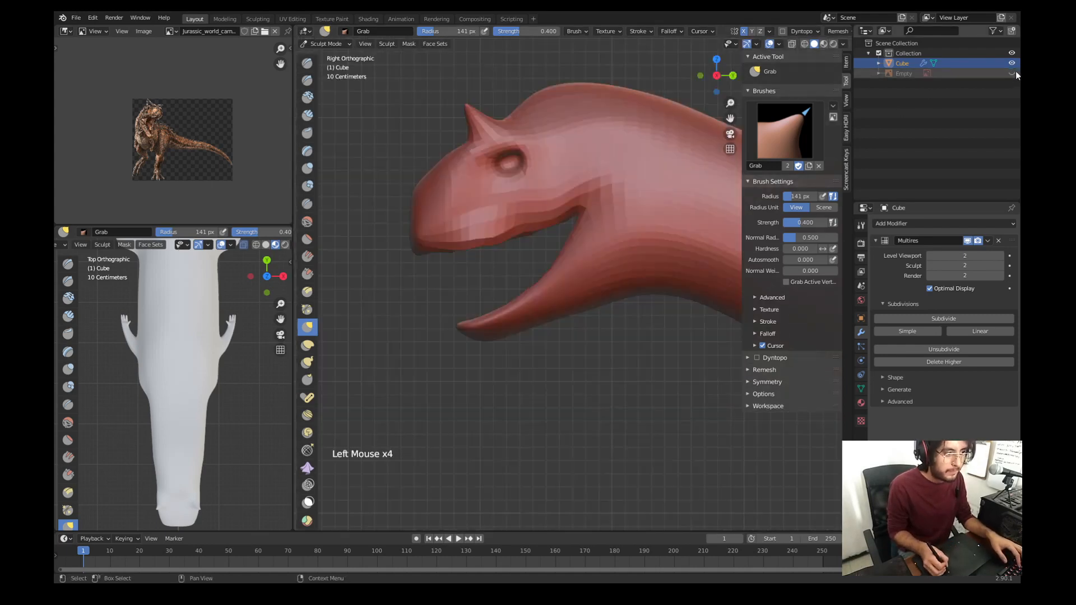
Step: Nudge the lower jaw's tip forward and adjust its rear edge with Grab, comparing the profile with the skeleton reference
left_click_drag(479, 341, 474, 344)
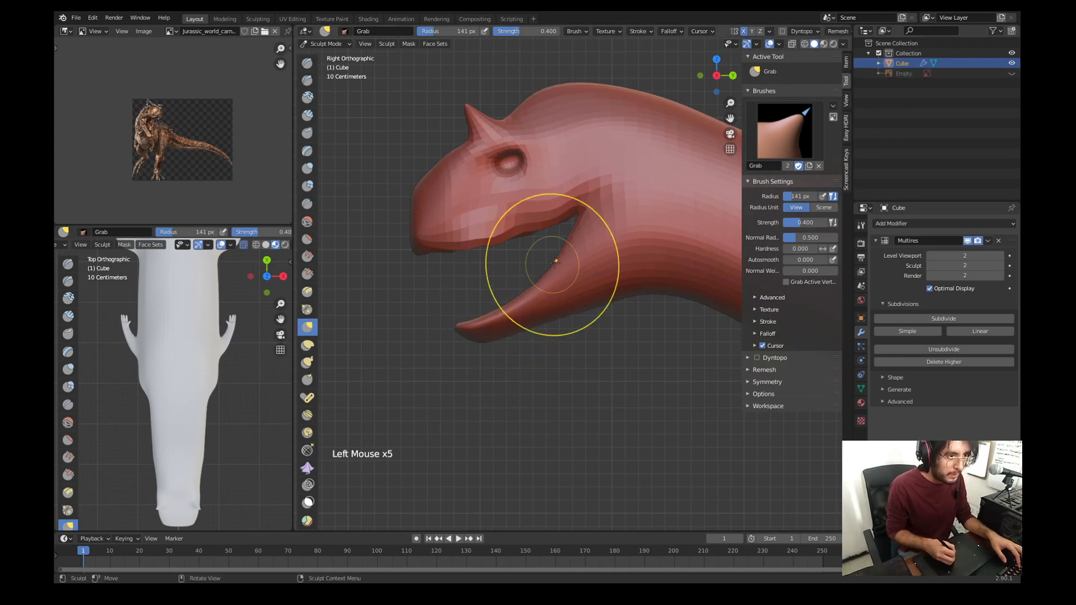
left_click_drag(553, 262, 562, 257)
left_click(584, 244)
left_click(1012, 73)
left_click(1012, 73)
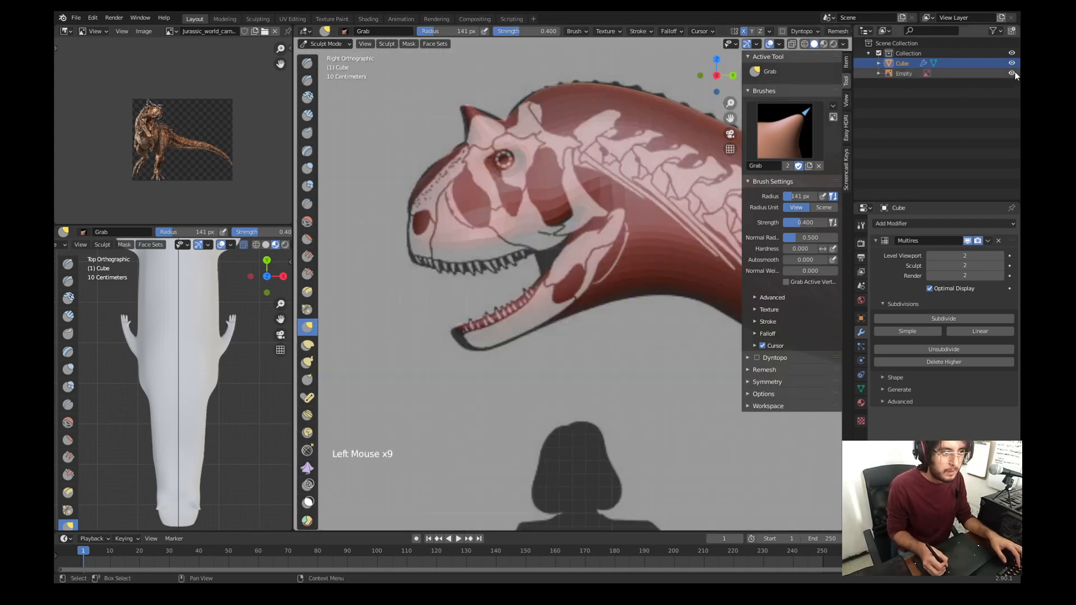
left_click(1011, 73)
mouse_move(564, 252)
left_mouse_down()
mouse_move(560, 234)
mouse_move(502, 252)
left_mouse_up()
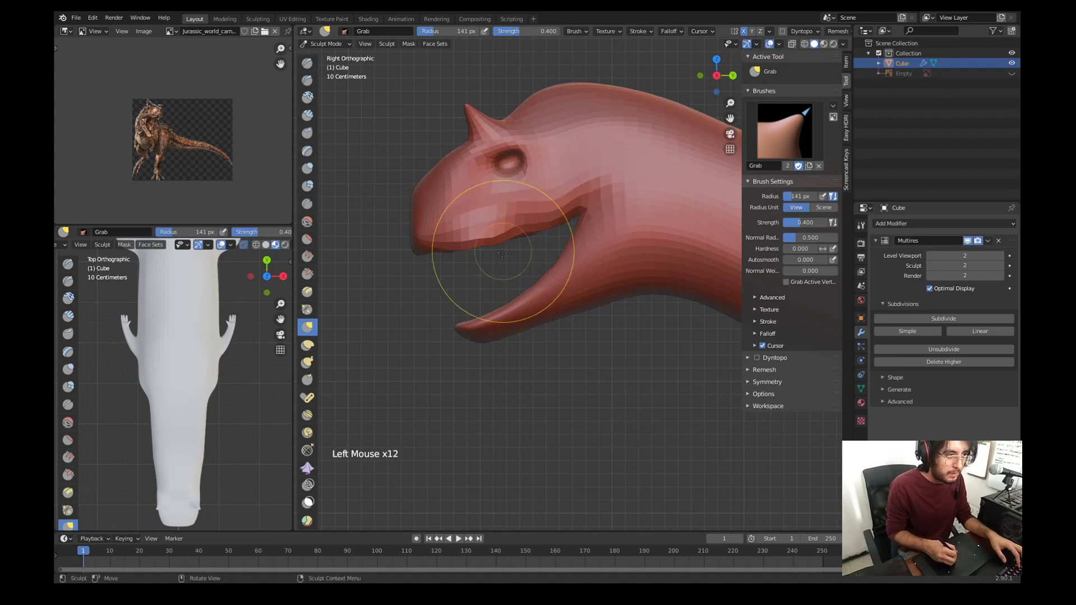
Step: Smooth the front and side of the snout using the Smooth brush at a 79 px radius
middle_click_drag(392, 234, 540, 223)
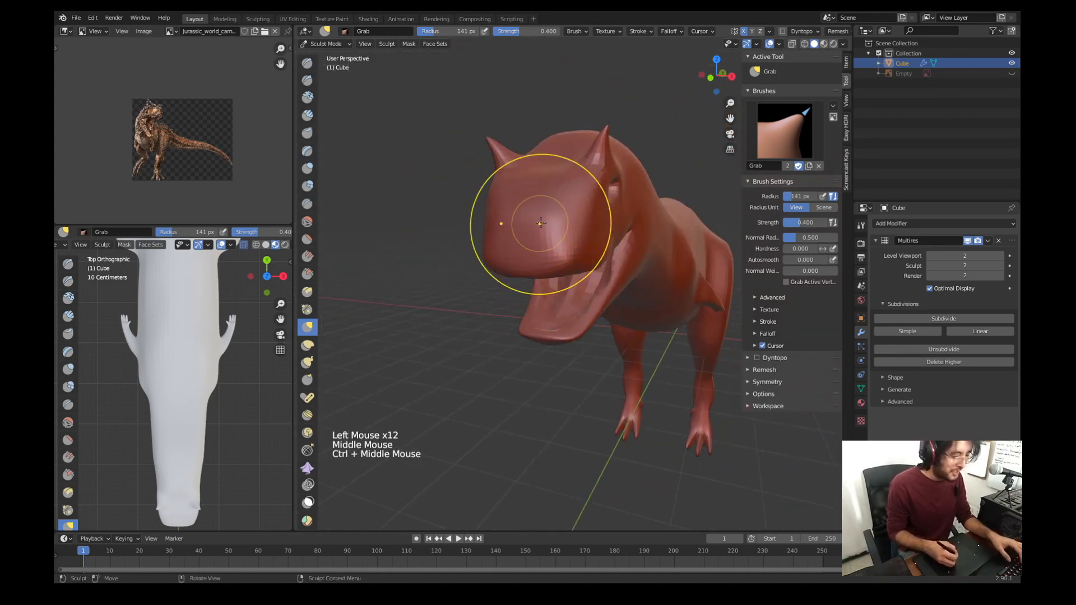
key("s")
key("f")
left_click(575, 242)
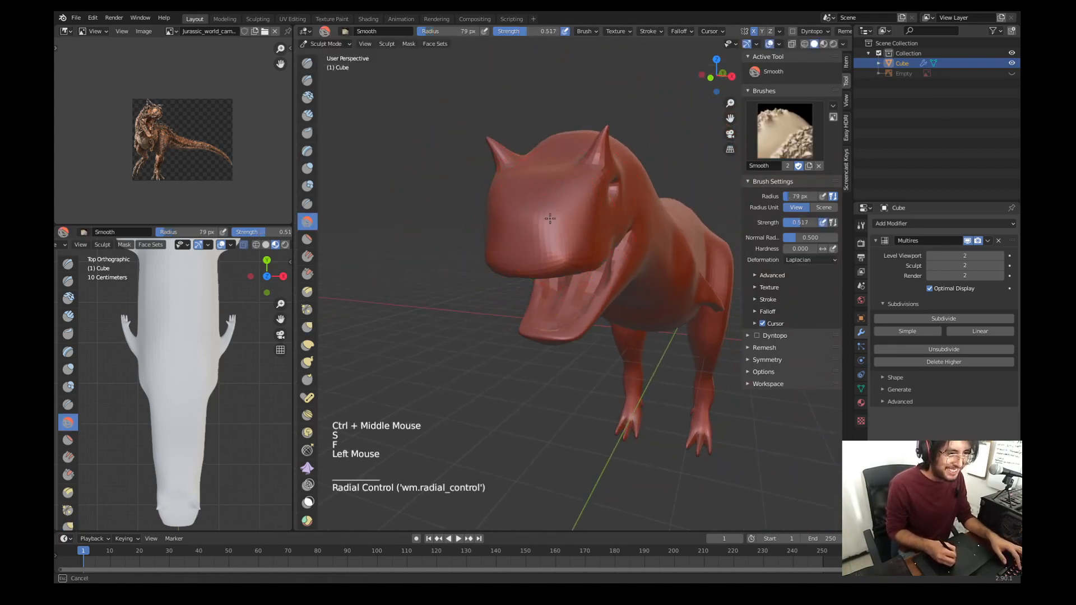
left_click_drag(580, 254, 562, 263)
middle_click_drag(185, 154, 193, 130, "ctrl")
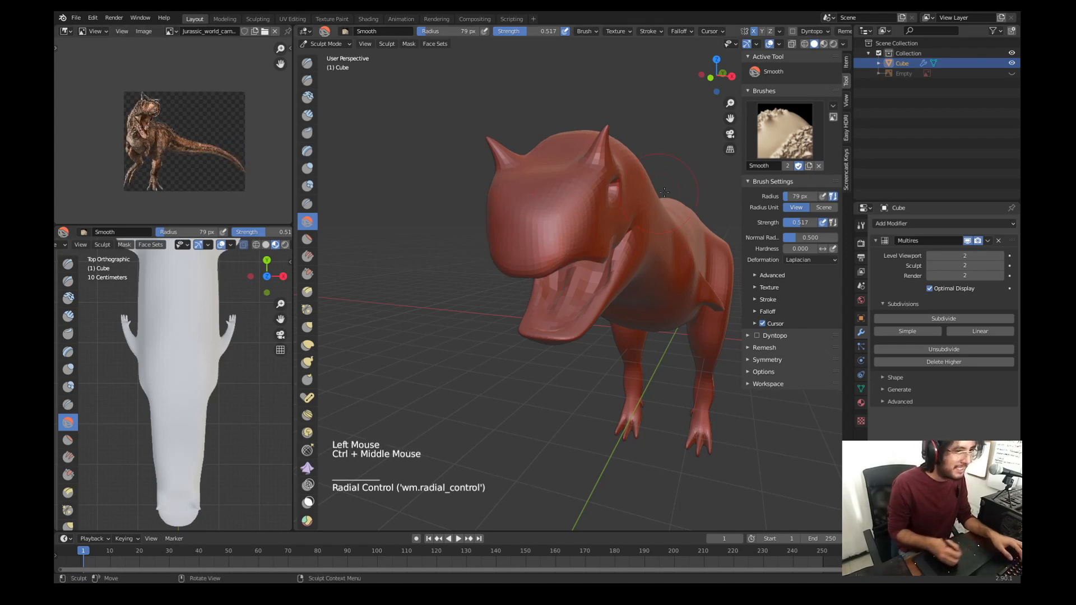
middle_click_drag(611, 235, 641, 159, "ctrl")
left_click_drag(641, 155, 595, 114)
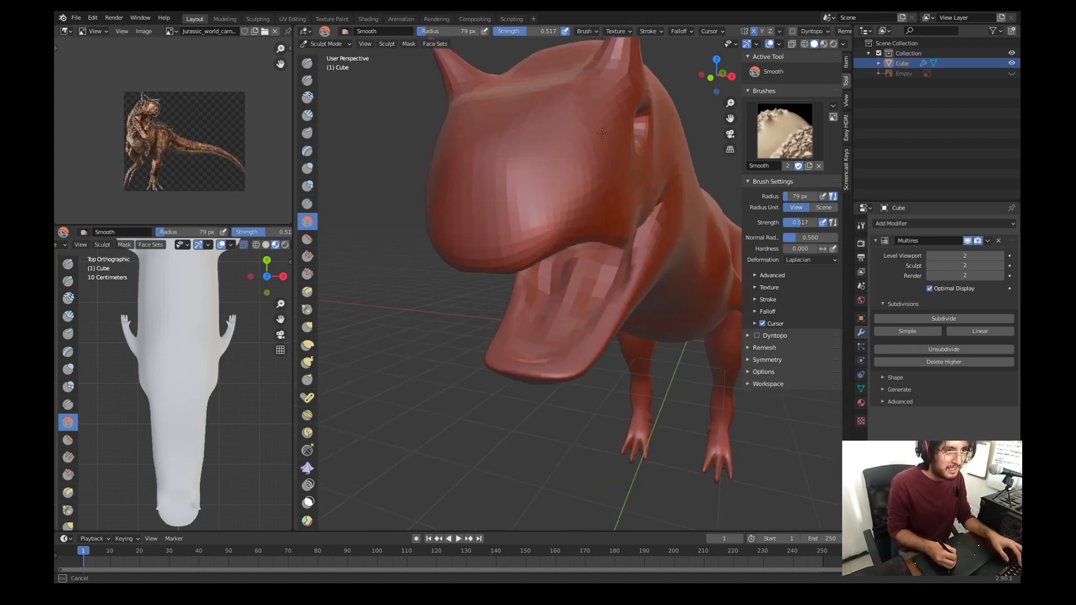
Step: Smooth the back of the head and the neck behind the jaw in the side view
key("KP_3")
middle_click_drag(560, 109, 579, 141, "shift")
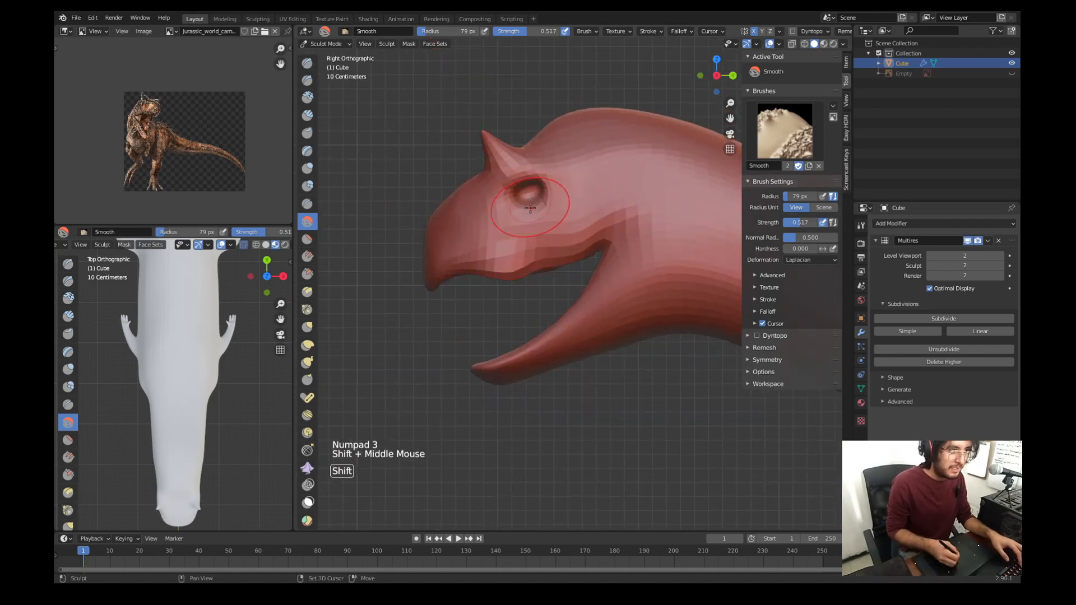
left_click_drag(580, 140, 580, 141)
left_click_drag(669, 165, 667, 181)
middle_click_drag(667, 186, 598, 167, "shift")
mouse_move(604, 186)
left_mouse_down()
mouse_move(629, 171)
mouse_move(639, 219)
left_mouse_up()
left_click_drag(639, 223, 627, 265)
Step: Carve a vertical groove into the upper neck behind the jaw using the Crease brush at a 56 px radius
key("w")
left_click(548, 267)
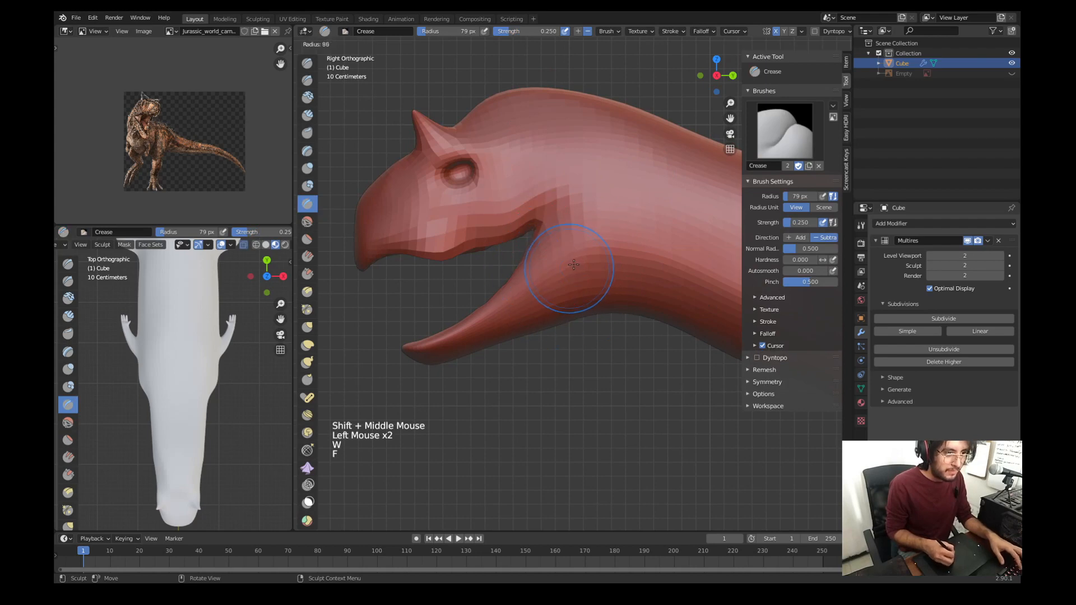
key("f")
key("f")
left_click(588, 280)
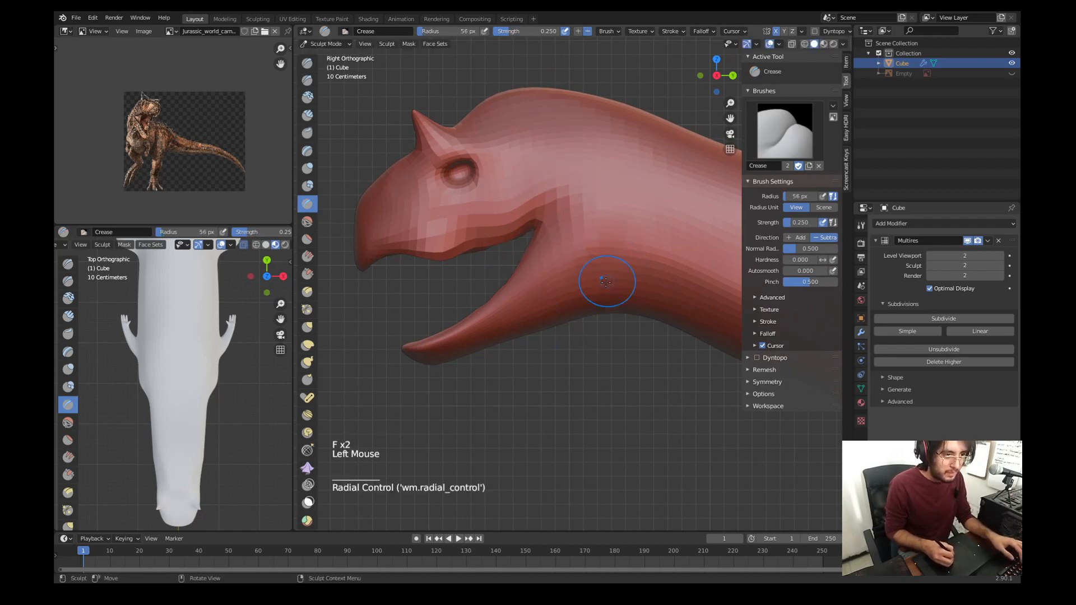
left_click_drag(616, 206, 620, 257)
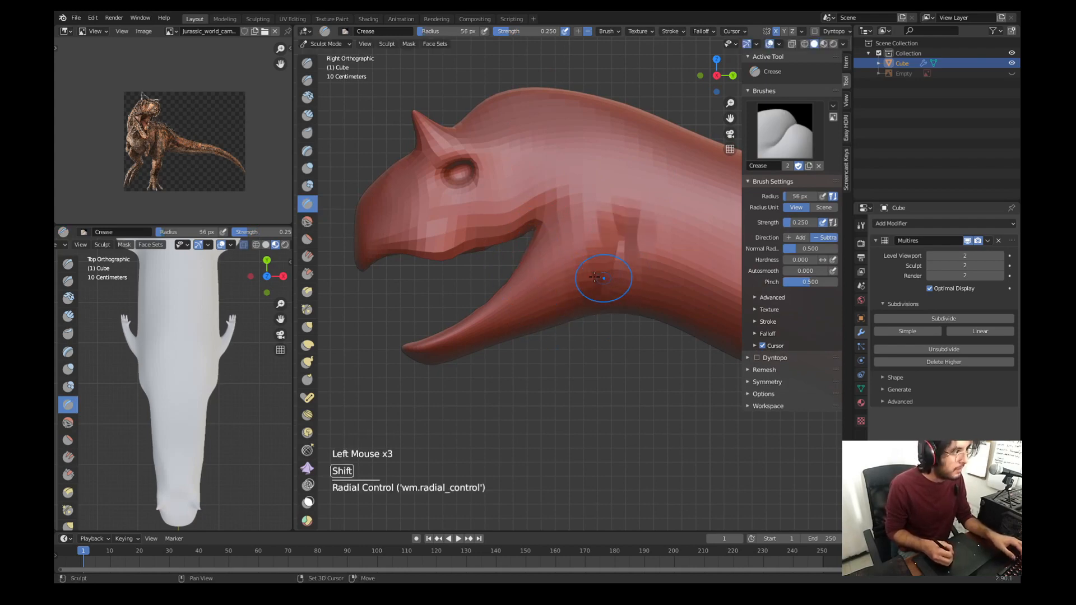
Step: Crease the neck down to its base before the arm, and run an inverted Crease stroke lengthwise along its side
middle_click_drag(660, 283, 593, 252, "shift")
left_click(592, 252)
mouse_move(668, 348)
middle_mouse_down("shift")
mouse_move(589, 260)
mouse_move(523, 264)
middle_mouse_up("shift")
left_click_drag(521, 230, 518, 252)
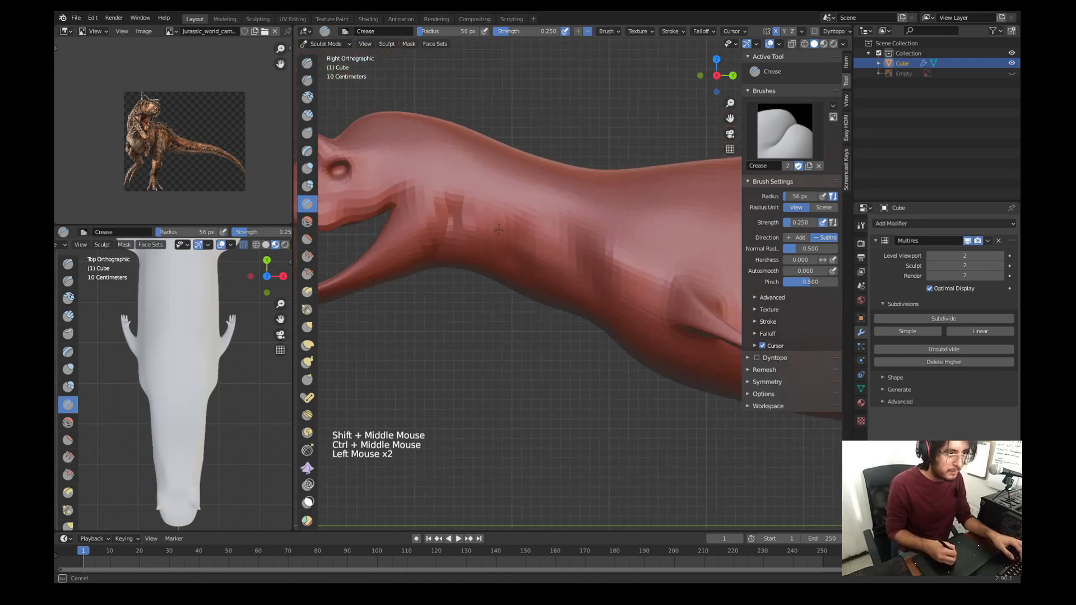
left_click_drag(498, 230, 560, 245)
left_click_drag(465, 226, 577, 250, "ctrl")
Step: Set the Crease radius to 66 px and add another inverted stroke along the neck's side toward the shoulder
key("f")
left_click(603, 252)
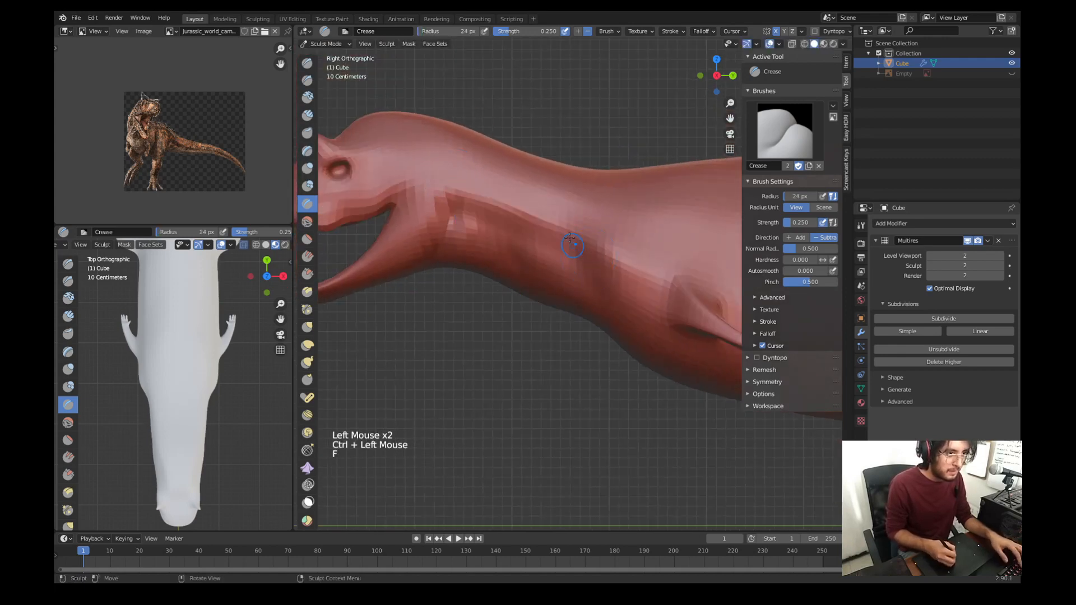
key("f")
left_click(481, 211)
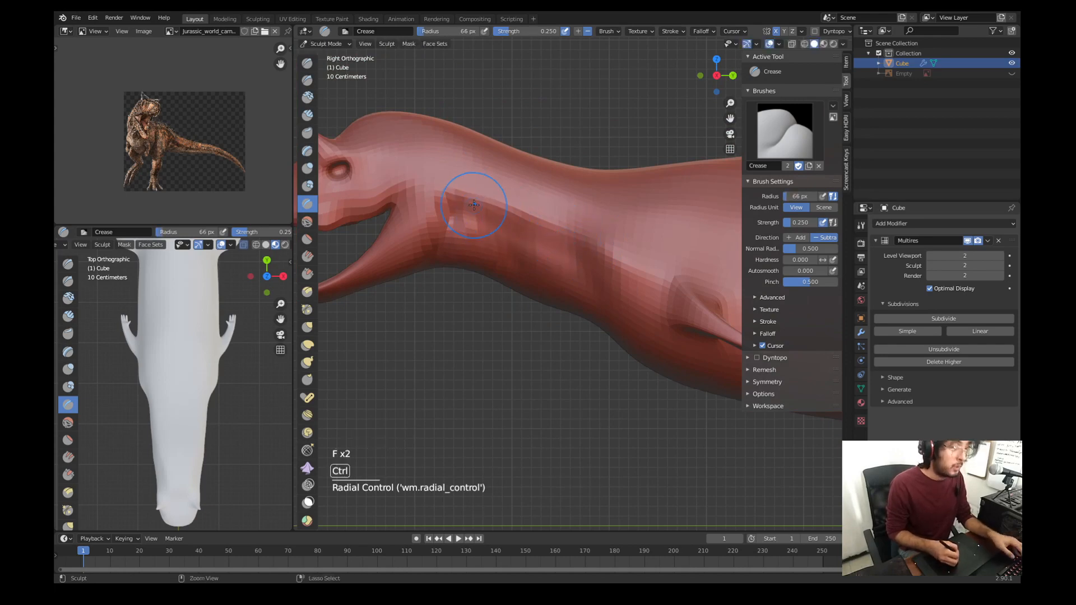
left_click_drag(473, 205, 571, 252, "ctrl")
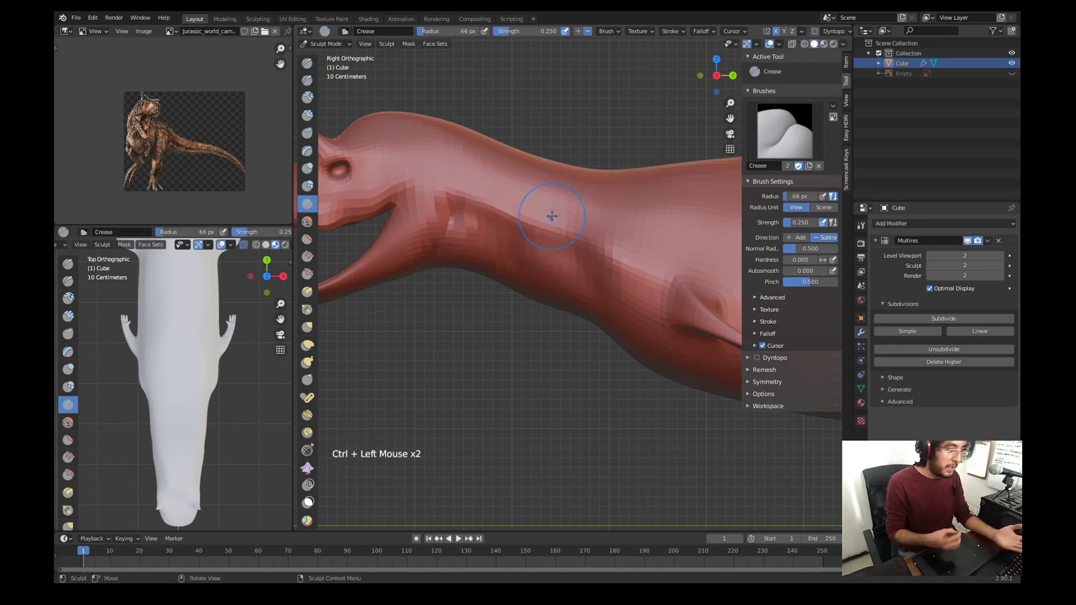
Step: Reduce the brush radius to 41 px and build up the ridge behind the jaw corner with the Draw brush
key("f")
left_click(459, 207)
key("f")
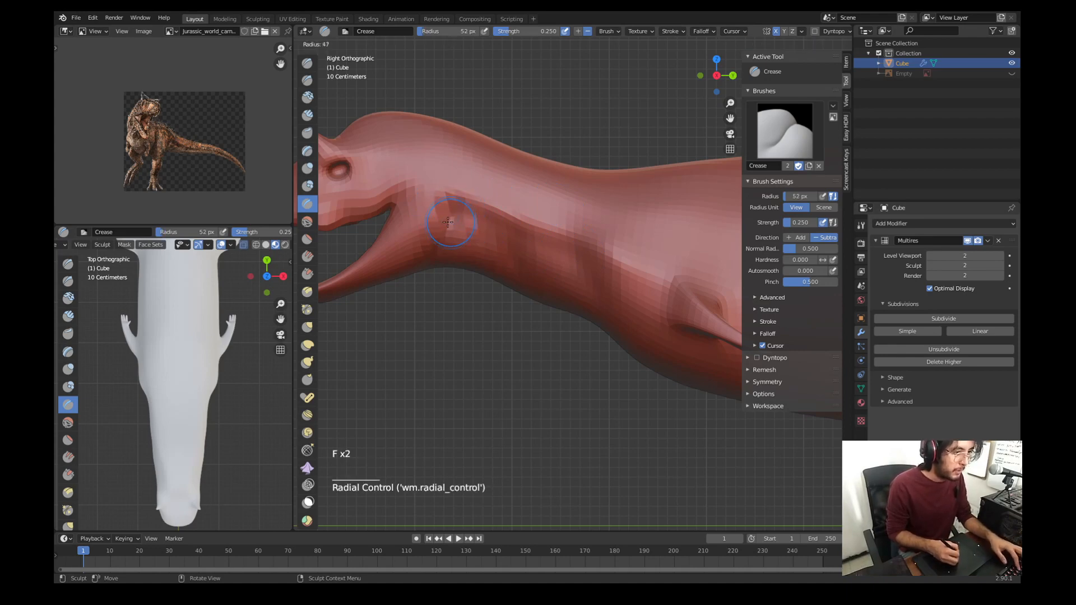
left_click(445, 225)
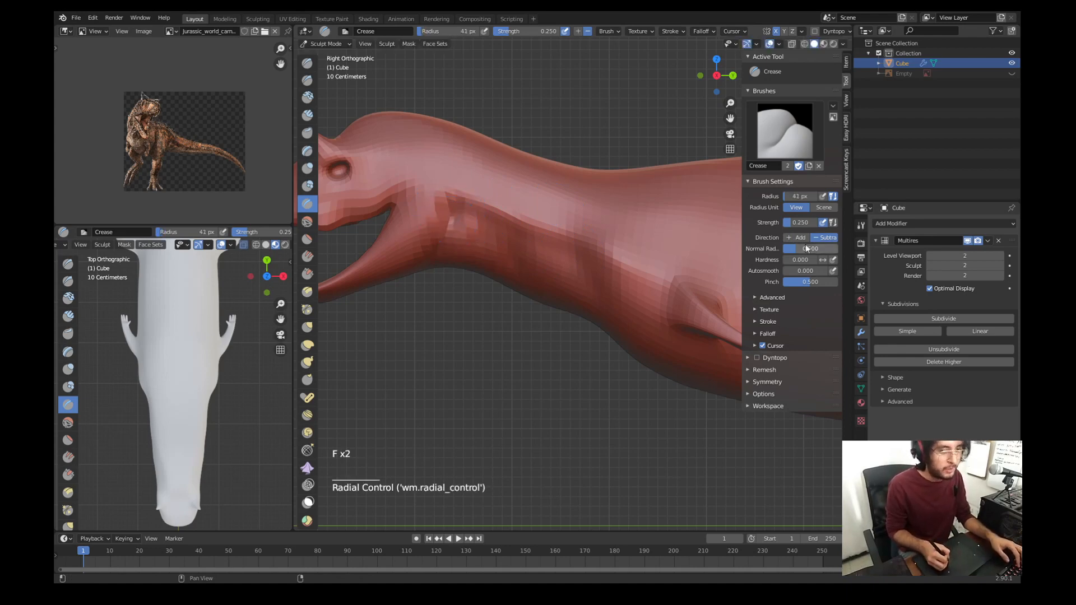
key("x")
left_click_drag(444, 245, 436, 226)
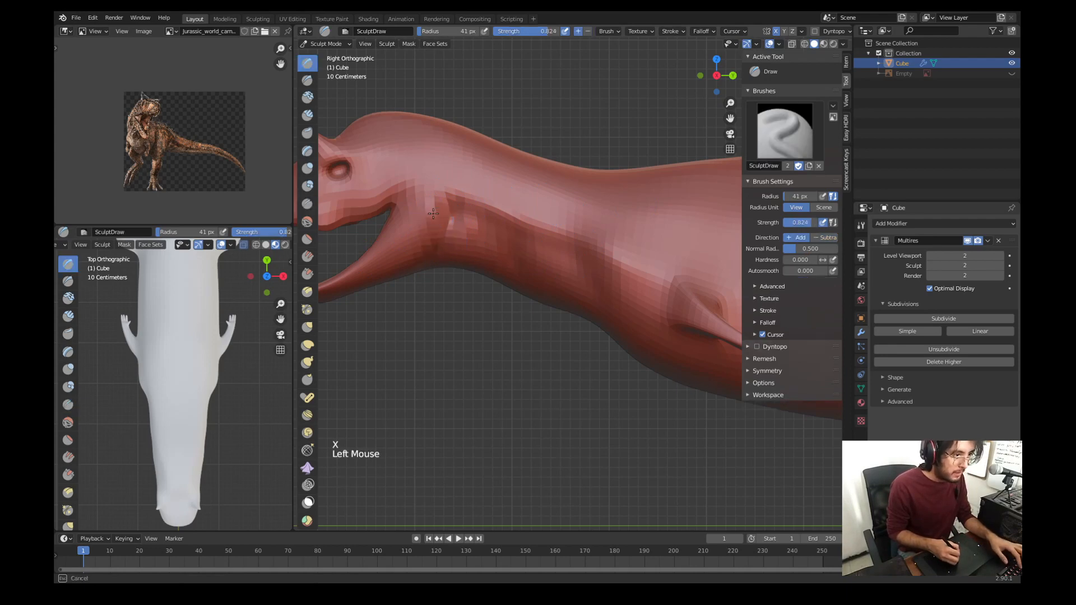
mouse_move(432, 247)
middle_mouse_down()
mouse_move(506, 223)
mouse_move(506, 238)
middle_mouse_up()
left_click_drag(522, 134, 525, 175)
mouse_move(512, 124)
left_mouse_down()
mouse_move(521, 208)
mouse_move(449, 272)
mouse_move(402, 268)
mouse_move(428, 197)
mouse_move(421, 246)
left_mouse_up()
Step: Smooth the sculpted ridge behind the jaw corner with the Smooth brush in the right side view
key("KP_Enter")
key("KP_3")
key("s")
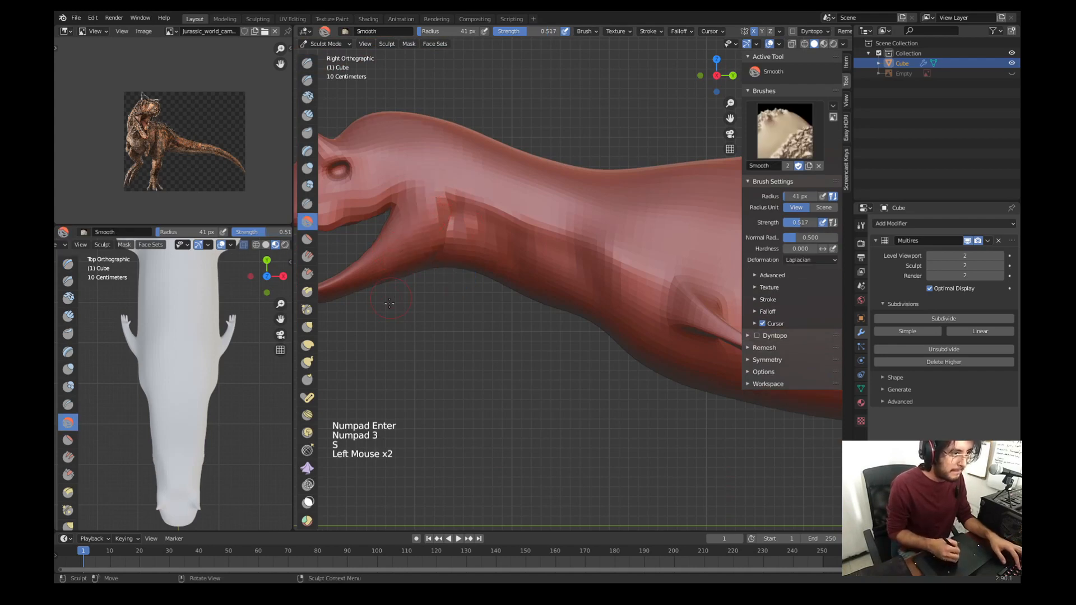
left_click_drag(454, 192, 448, 206)
Step: Reduce the Smooth brush radius to 20 px for the eye area and enlarge the head in the reference photo
mouse_move(376, 214)
middle_mouse_down("shift")
mouse_move(466, 281)
mouse_move(507, 292)
mouse_move(474, 273)
middle_mouse_up("shift")
mouse_move(472, 273)
middle_mouse_down("shift")
mouse_move(534, 285)
mouse_move(466, 244)
middle_mouse_up("shift")
key("f")
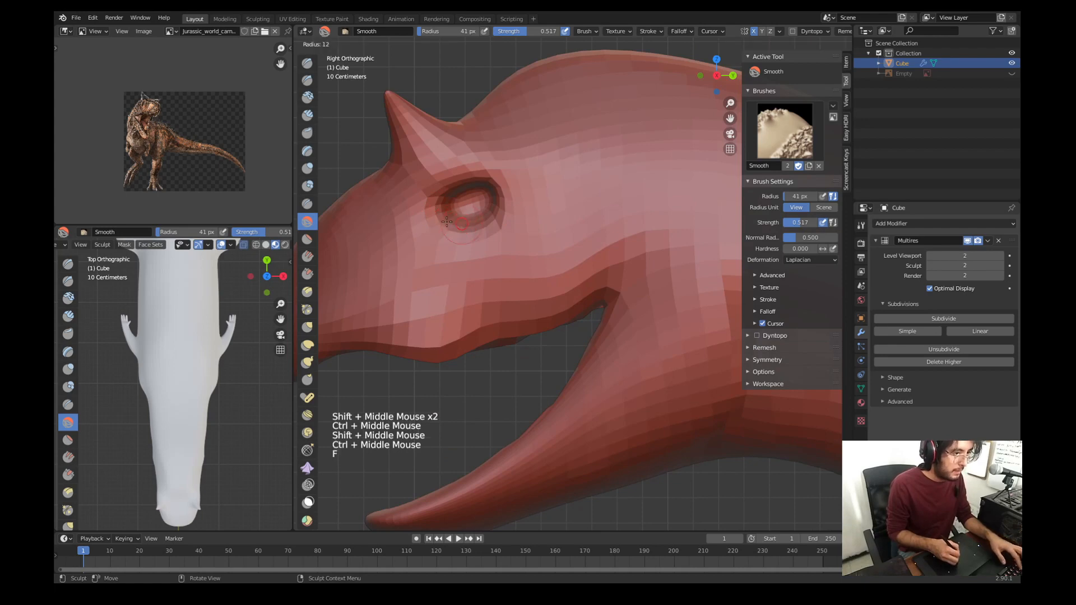
left_click(451, 225)
mouse_move(168, 127)
middle_mouse_down("shift")
mouse_move(182, 162)
mouse_move(172, 140)
middle_mouse_up("shift")
middle_click_drag(173, 151, 196, 112, "ctrl")
middle_click_drag(185, 157, 187, 130, "ctrl")
middle_click_drag(185, 157, 169, 133, "shift")
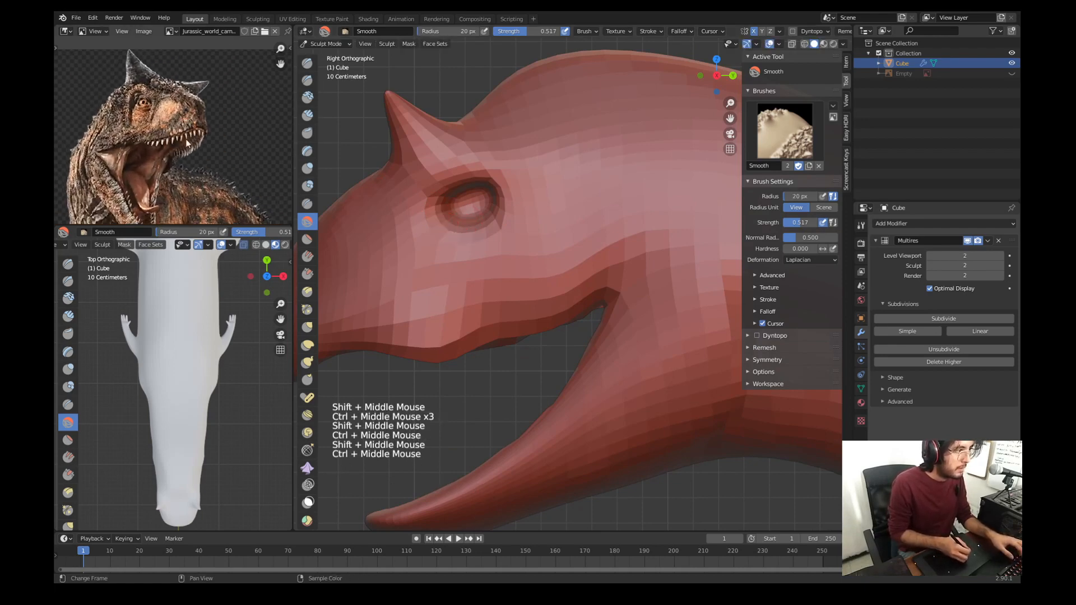
Step: Subdivide the Multires modifier to sculpt level 3 while leaving the viewport level at 2
double_click(1002, 254)
left_click(1000, 266)
left_click(999, 266)
left_click(999, 265)
left_click(1000, 266)
left_click(1001, 256)
left_click(1000, 257)
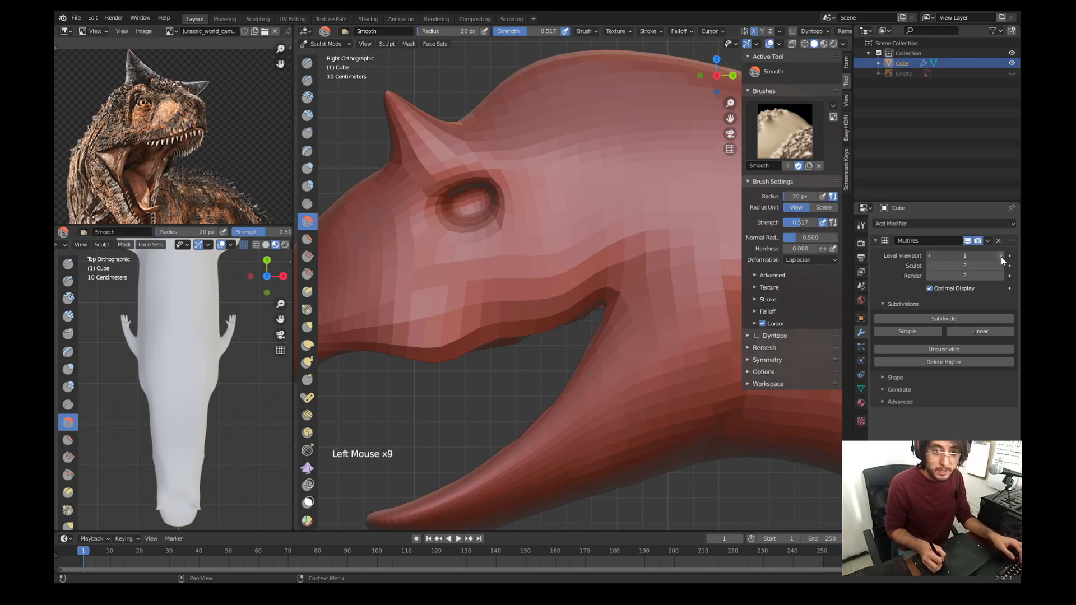
left_click(1000, 264)
left_click(932, 318)
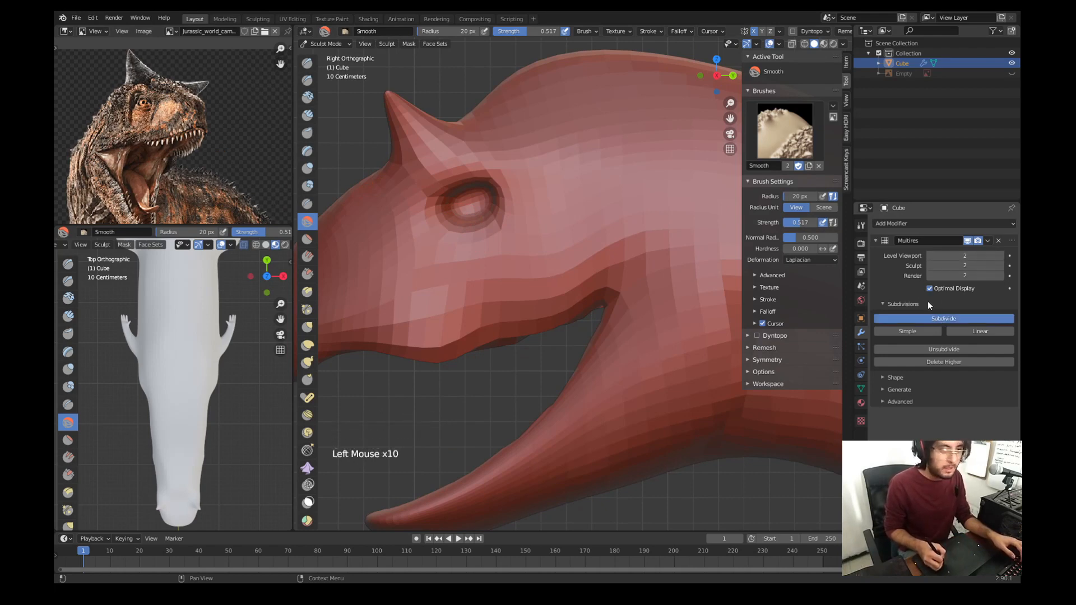
mouse_move(458, 238)
middle_mouse_down("ctrl")
mouse_move(458, 253)
mouse_move(469, 212)
middle_mouse_up("ctrl")
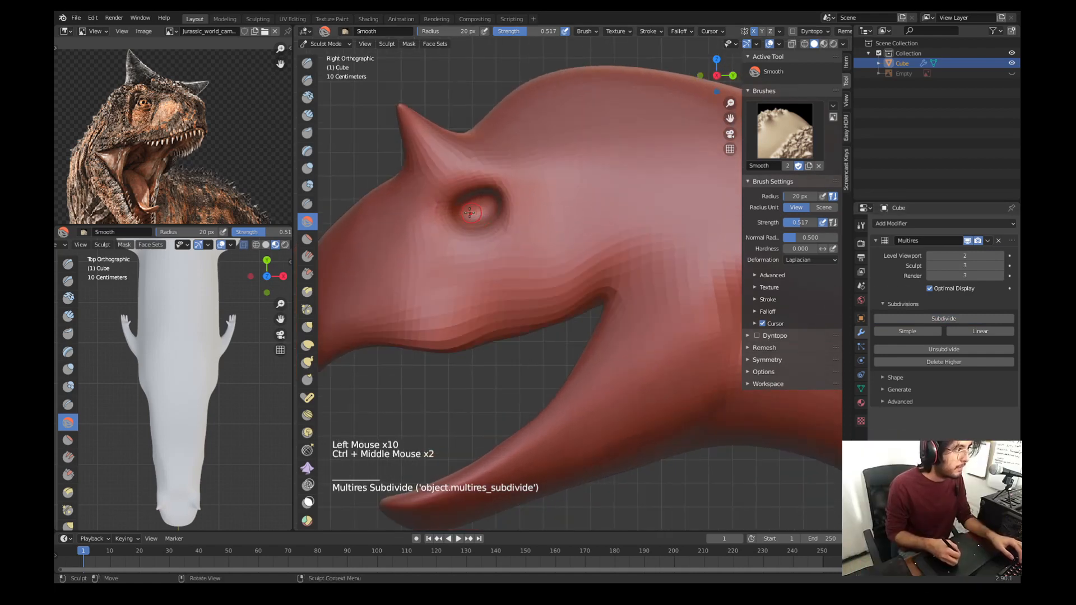
Step: Raise a brow ridge above and in front of the eye with the Draw brush
key("x")
mouse_move(438, 195)
left_mouse_down()
mouse_move(507, 179)
mouse_move(471, 175)
left_mouse_up()
left_click_drag(443, 185, 473, 175)
mouse_move(448, 182)
left_mouse_down()
mouse_move(470, 177)
mouse_move(427, 200)
left_mouse_up()
left_click_drag(414, 234, 418, 203)
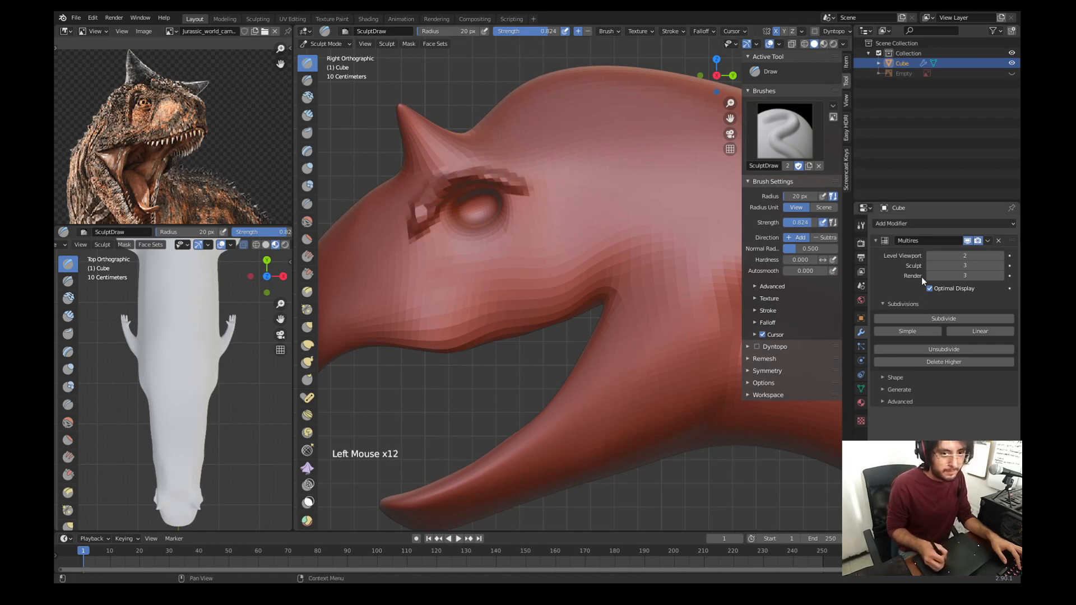
Step: Subdivide the Multires modifier to sculpt level 4 and thicken the brow ridge over the eye
left_click(922, 317)
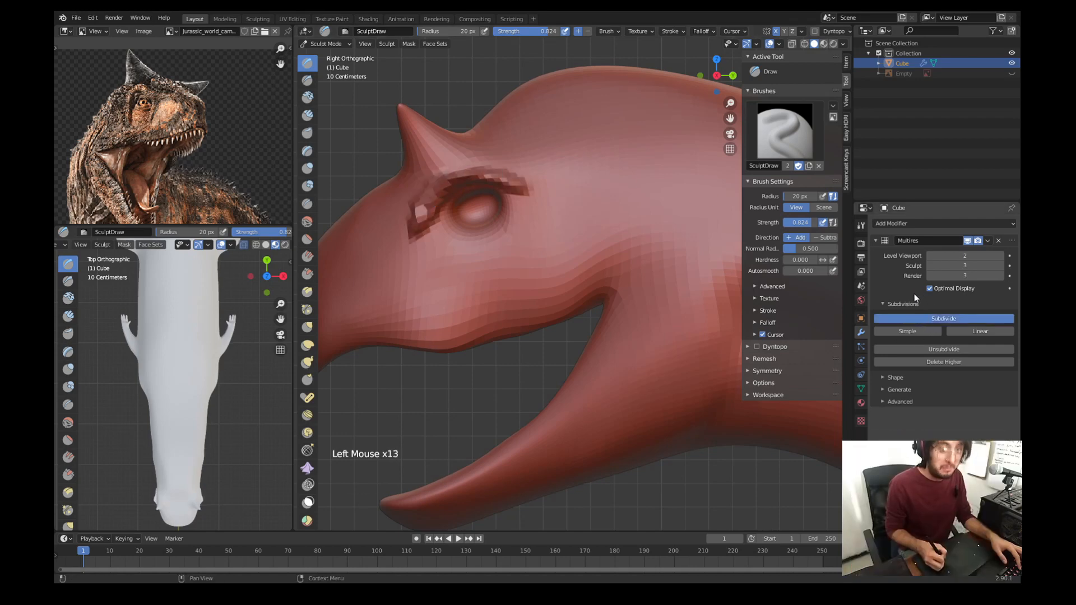
left_click_drag(456, 180, 421, 219)
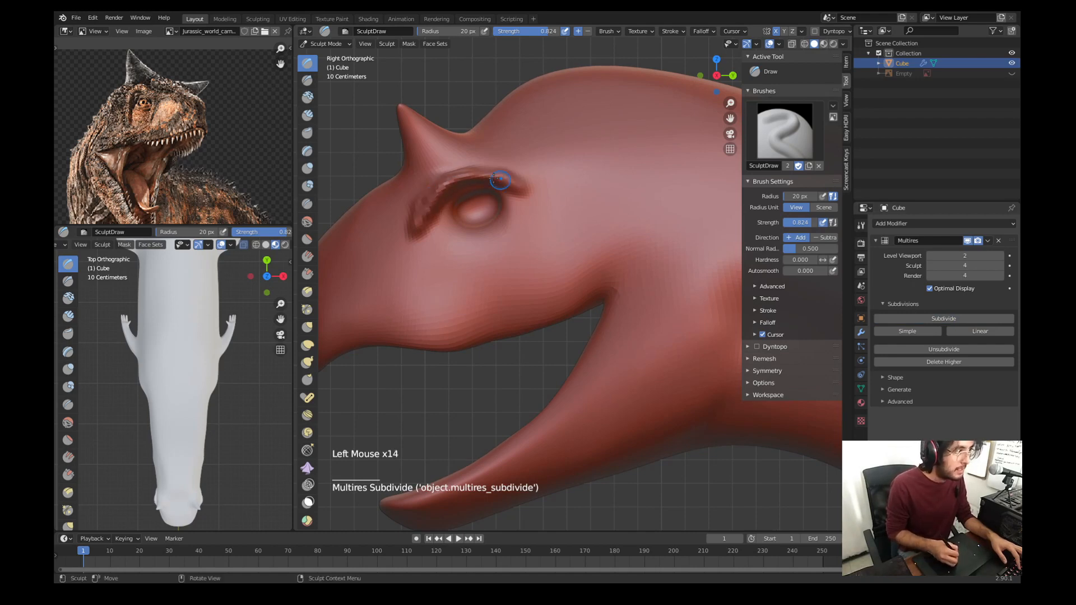
left_click_drag(495, 180, 529, 188)
mouse_move(511, 170)
left_mouse_down()
mouse_move(535, 182)
mouse_move(499, 167)
left_mouse_up()
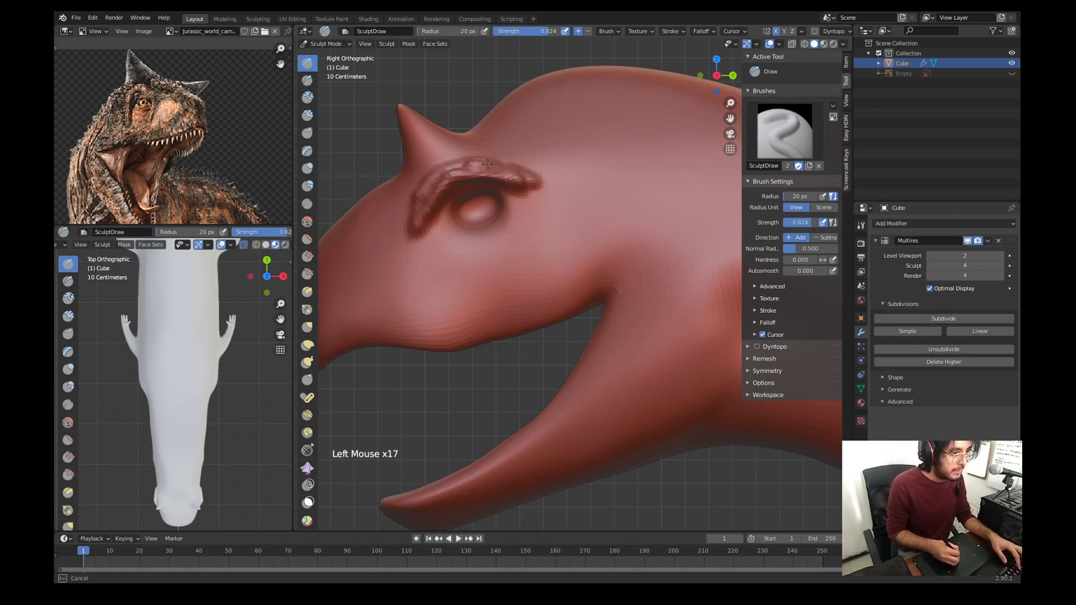
Step: Extend the ridge down in front of and behind the eye, reducing the Draw brush radius to 16 px
left_click_drag(427, 233, 459, 266)
key("f")
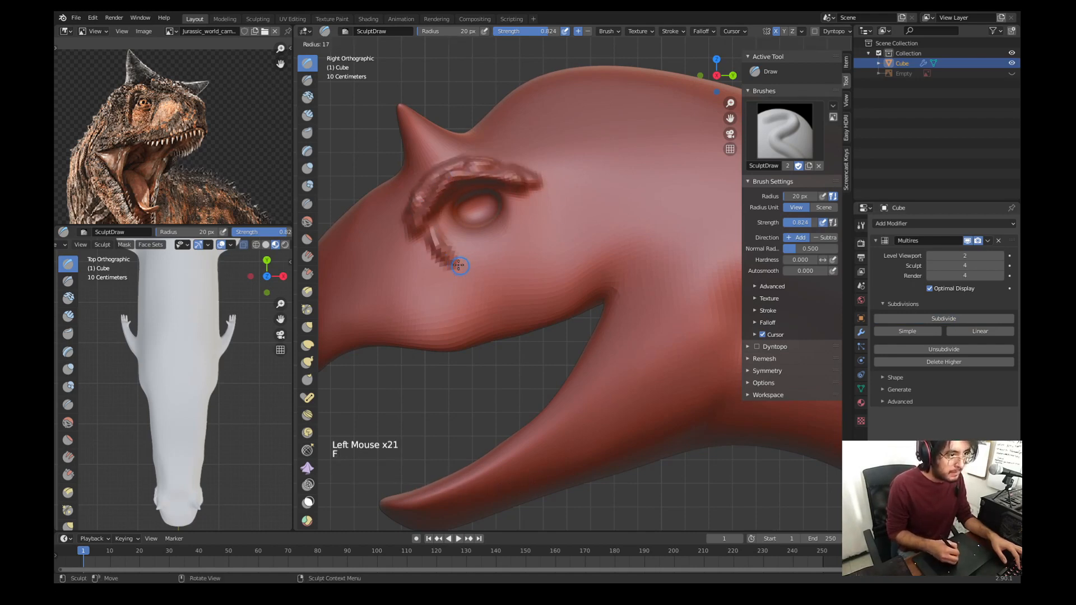
left_click(456, 266)
key("KP_3")
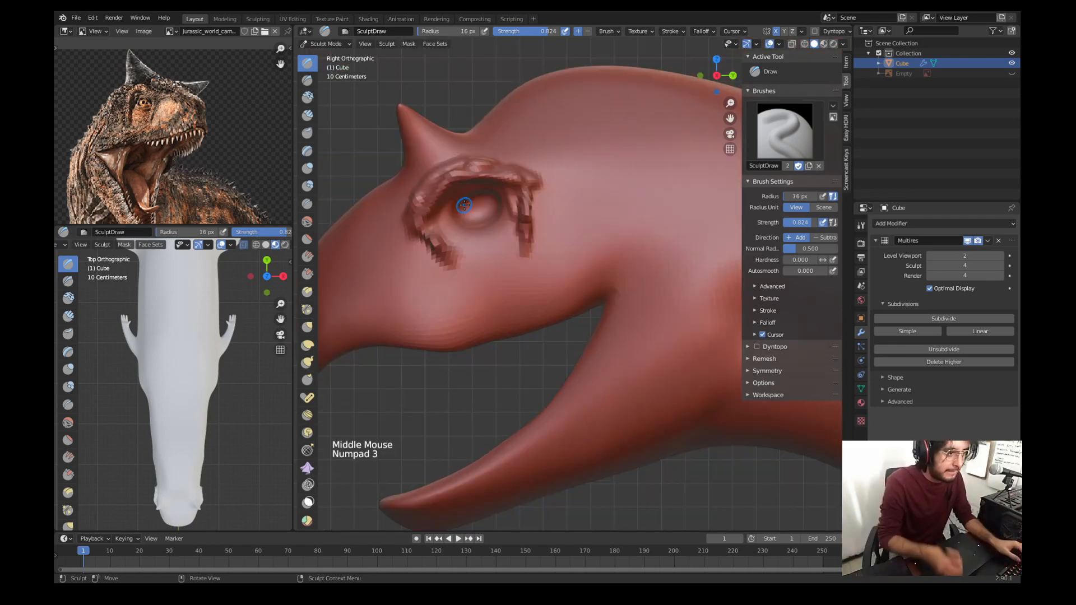
Step: Build up the ridge below the front of the eye with repeated Draw strokes
left_click_drag(422, 262, 415, 246)
left_click_drag(412, 236, 421, 253)
left_click_drag(413, 238, 427, 260)
left_click_drag(416, 242, 439, 269)
left_click_drag(417, 247, 447, 274)
left_click_drag(422, 252, 454, 276)
Step: Carve a nostril into the side of the snout with inverted Draw strokes
middle_click_drag(530, 214, 576, 171, "shift")
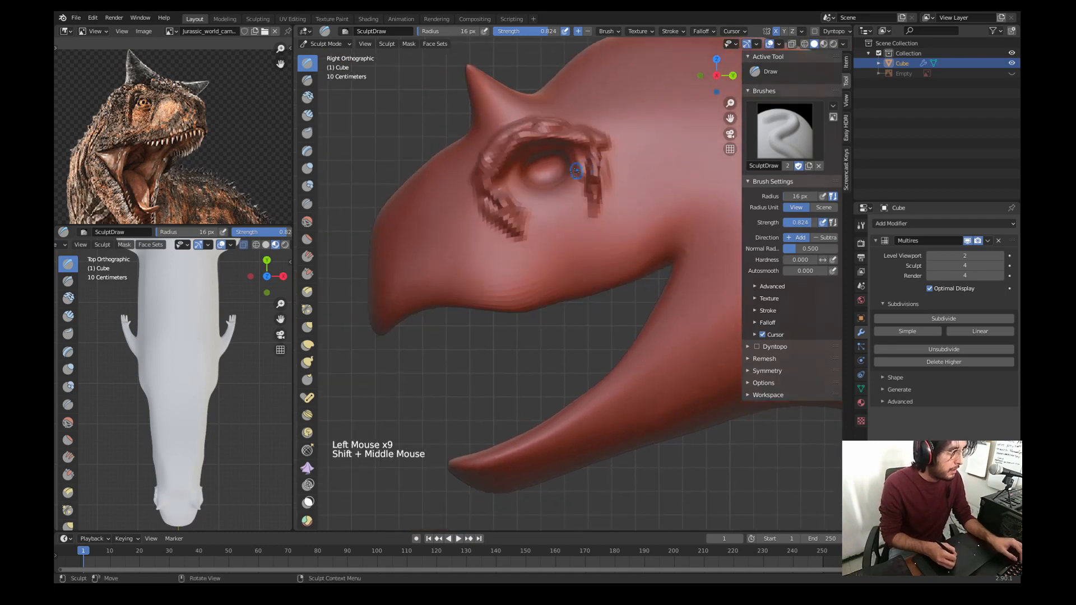
left_click(394, 235)
left_click_drag(394, 205, 397, 209, "ctrl")
left_click_drag(395, 207, 399, 214, "ctrl")
left_click_drag(397, 212, 405, 246, "ctrl")
Step: Show the Empty's skull reference image and carve into the opening ahead of the eye, undoing the last stroke
left_click(1013, 73)
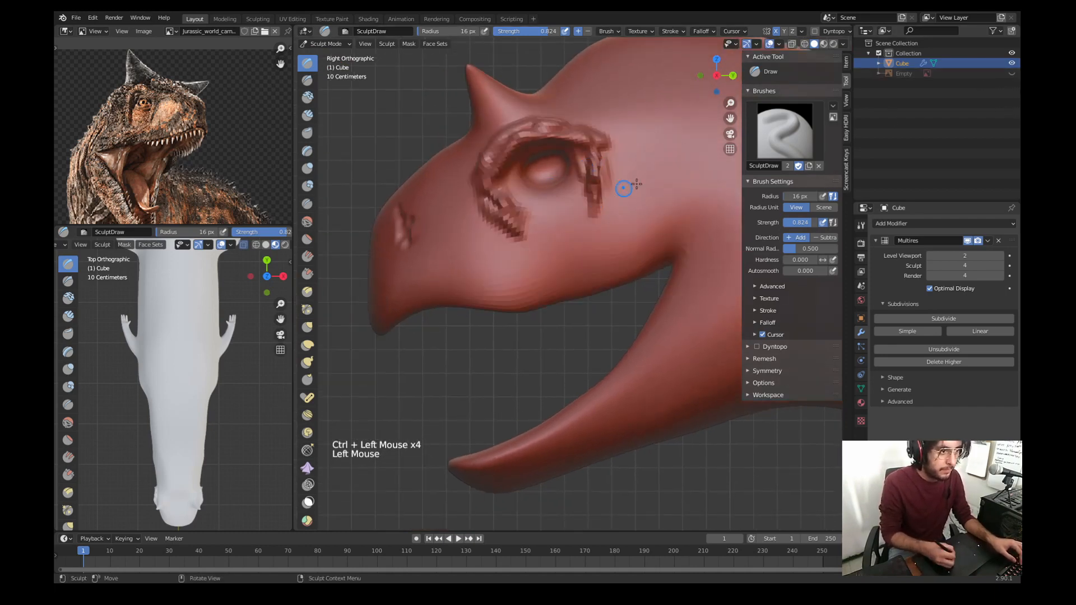
left_click(1012, 73)
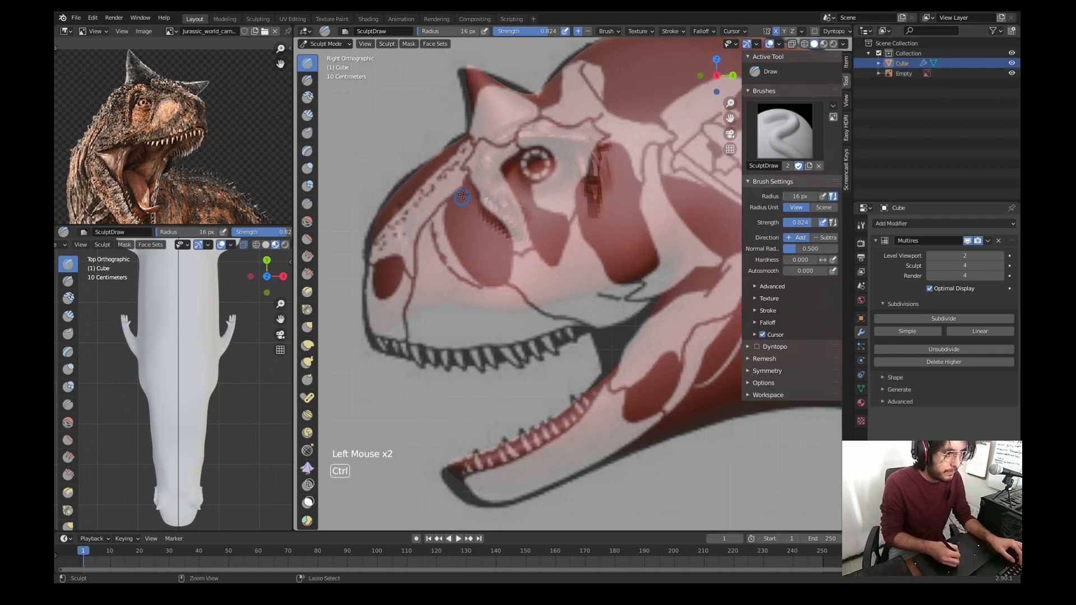
left_click_drag(463, 197, 461, 204, "ctrl")
left_click_drag(460, 208, 460, 216, "ctrl")
left_click_drag(459, 218, 457, 227, "ctrl")
key("ctrl+z")
Step: Set the Draw brush to strength 0.359 and radius 35 px, and carve the skull opening in front of the eye
left_click(801, 222)
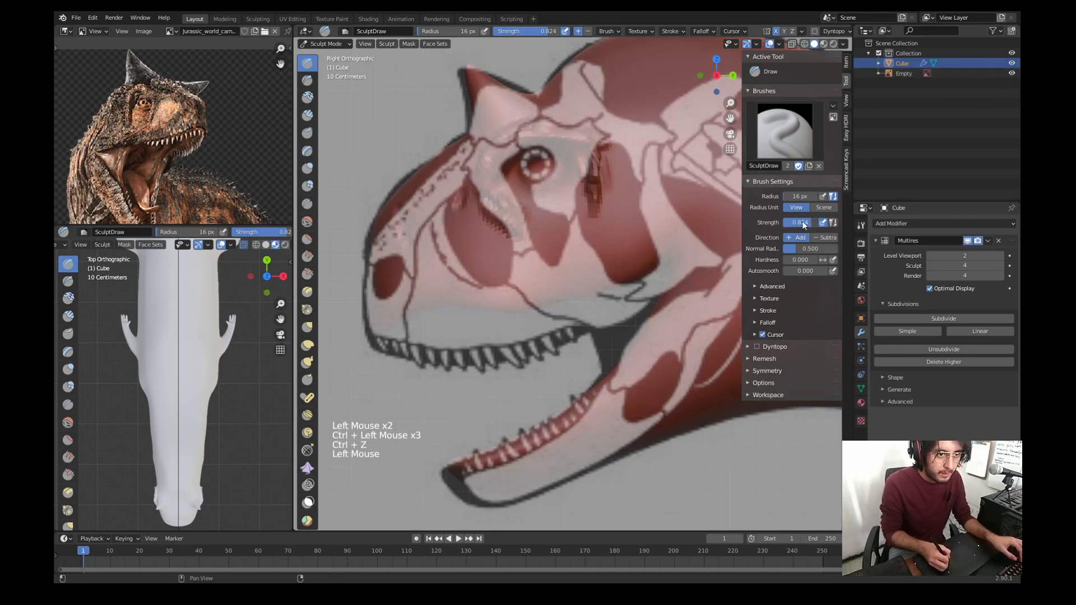
key("f")
left_click(459, 240)
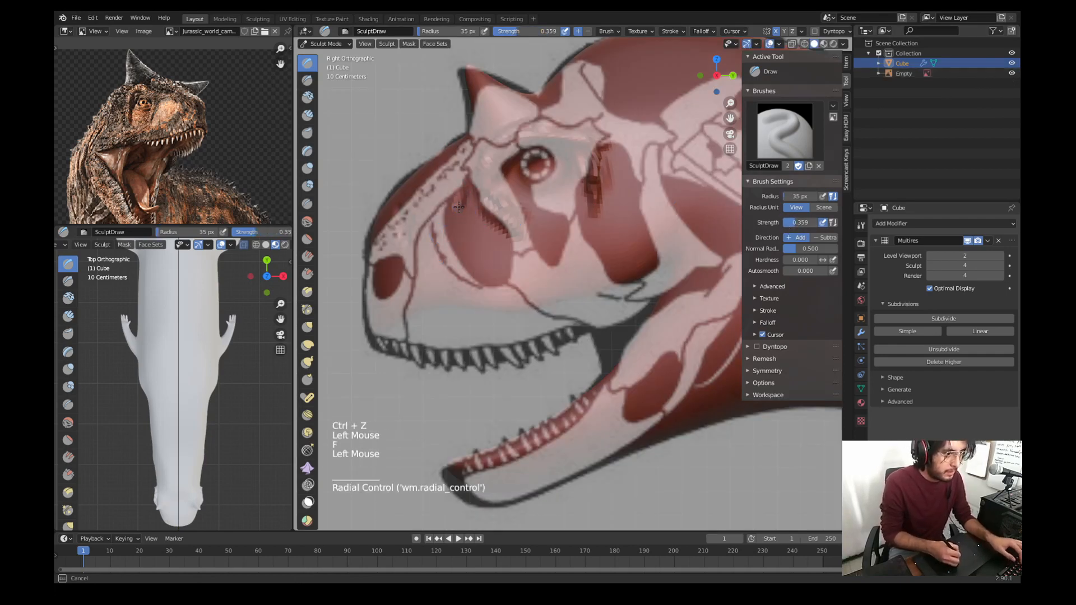
left_click_drag(461, 193, 466, 216, "ctrl")
left_click_drag(464, 199, 472, 244, "ctrl")
left_click_drag(473, 238, 489, 269, "ctrl")
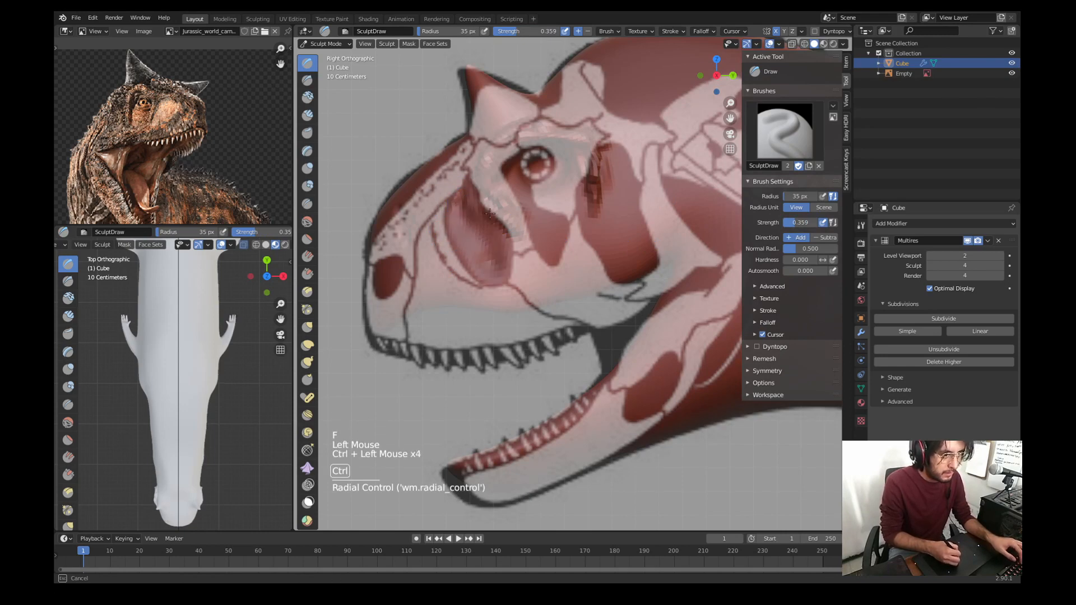
Step: Reduce the Draw radius to 25 px and carve the skull openings below and behind the eye and the nostril
key("f")
left_click(530, 205, "ctrl")
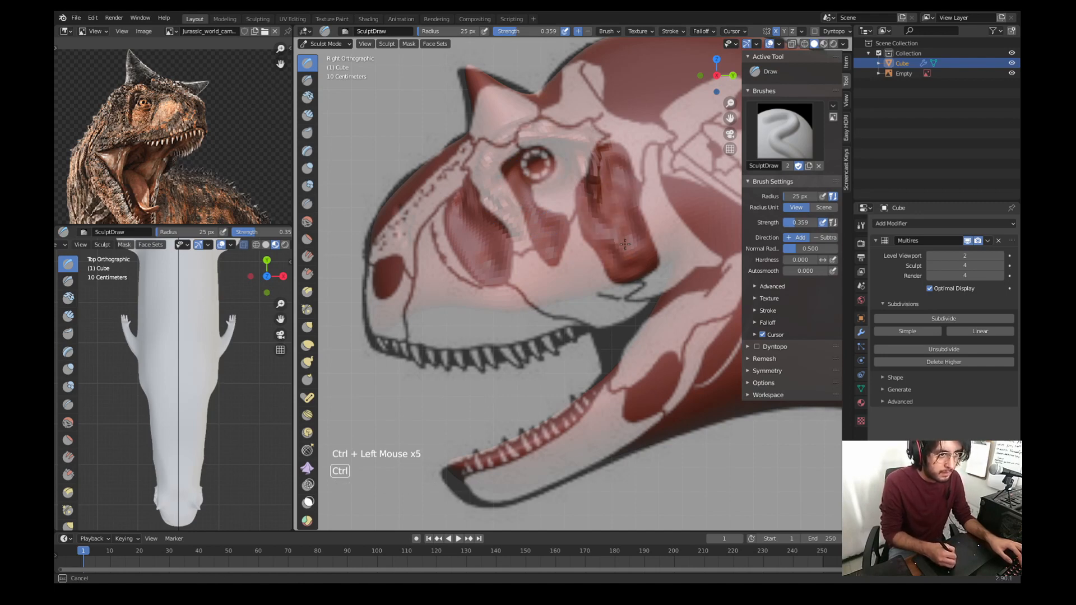
left_click_drag(385, 272, 397, 283, "ctrl")
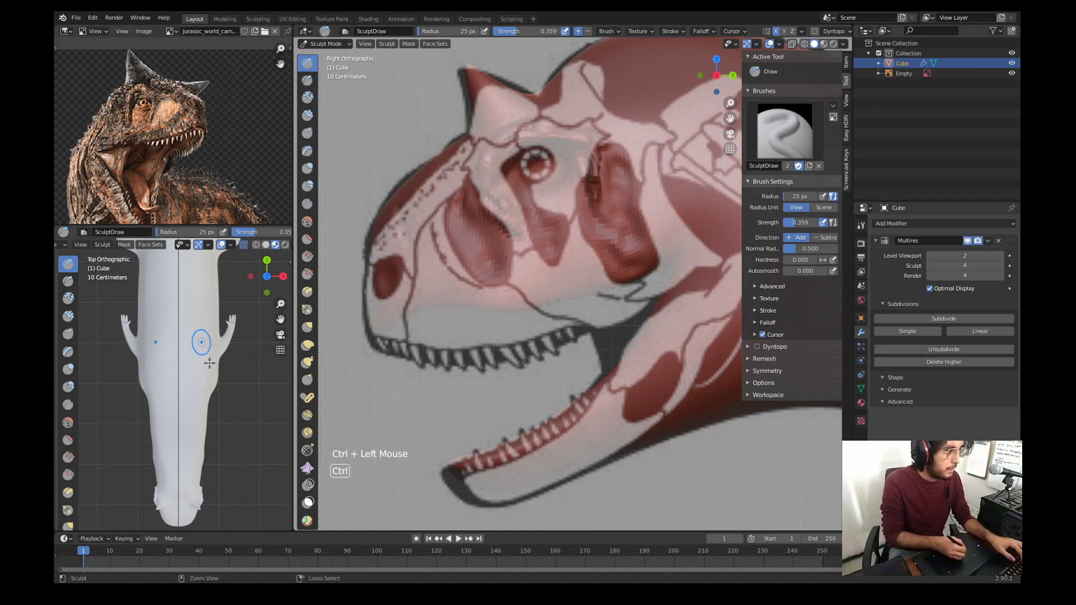
Step: Turn the small viewport to a perspective view of the dinosaur, hide its overlays and use solid shading
middle_click_drag(204, 343, 182, 300)
left_click(221, 245)
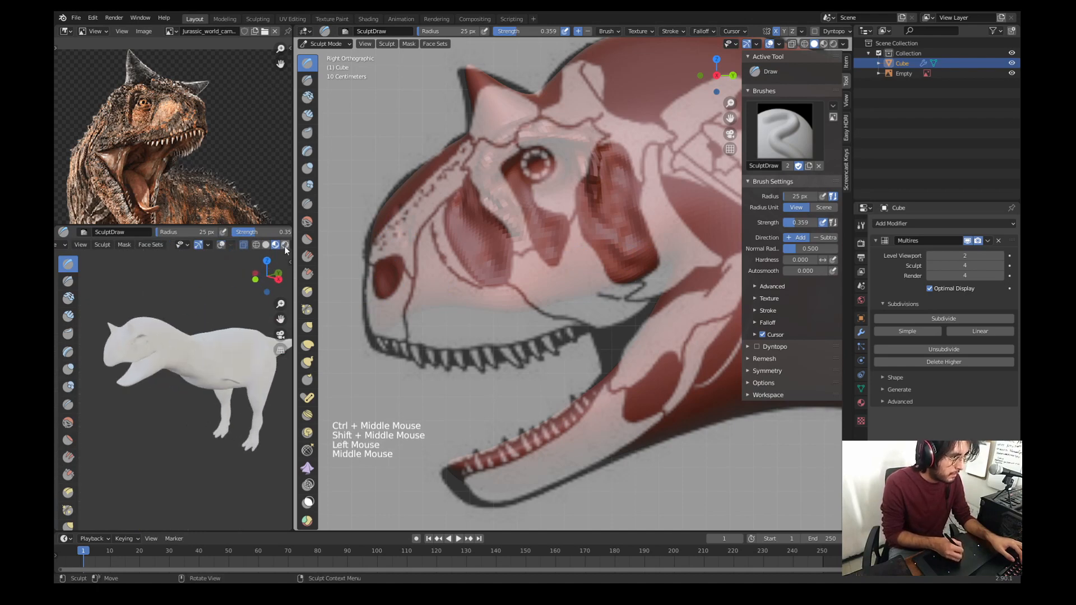
scroll(279, 245, "down", 2)
left_click(283, 245)
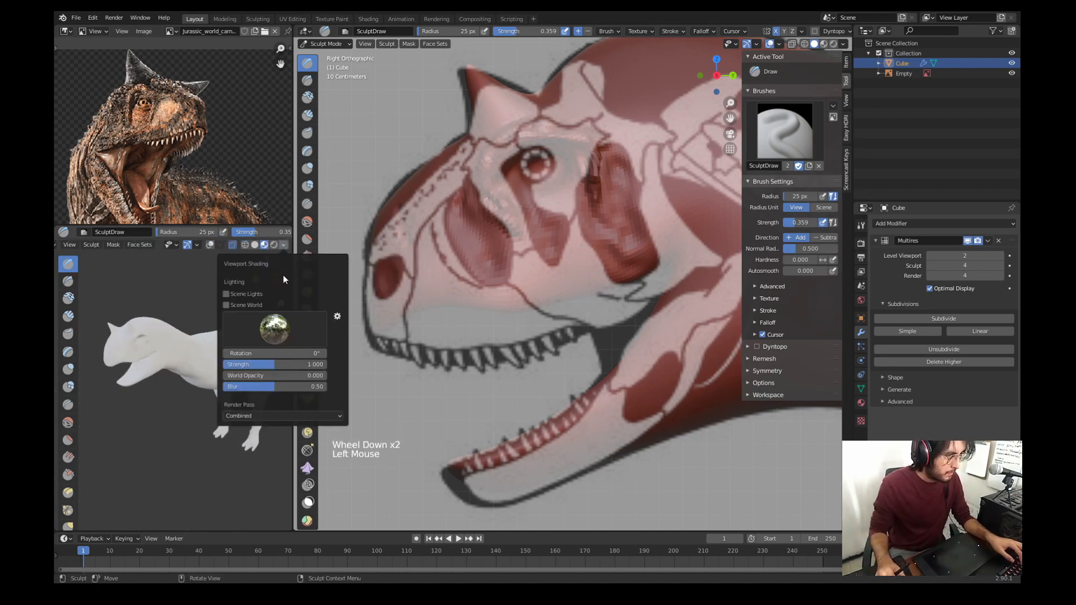
left_click(255, 244)
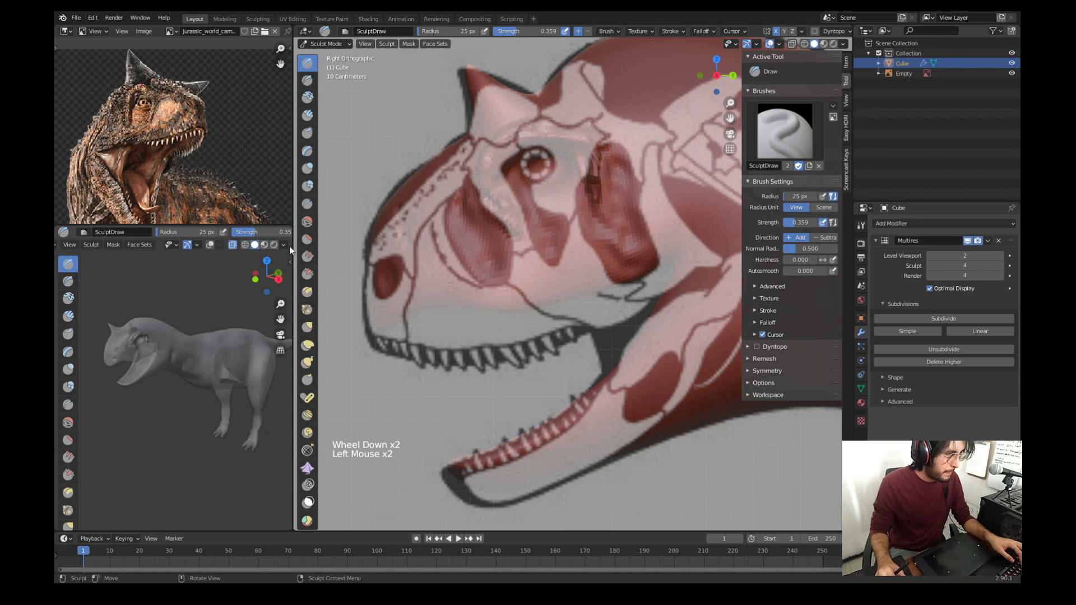
Step: Apply the red matcap to the small viewport with X-ray off, and frame the head there
left_click(283, 245)
left_click(275, 315)
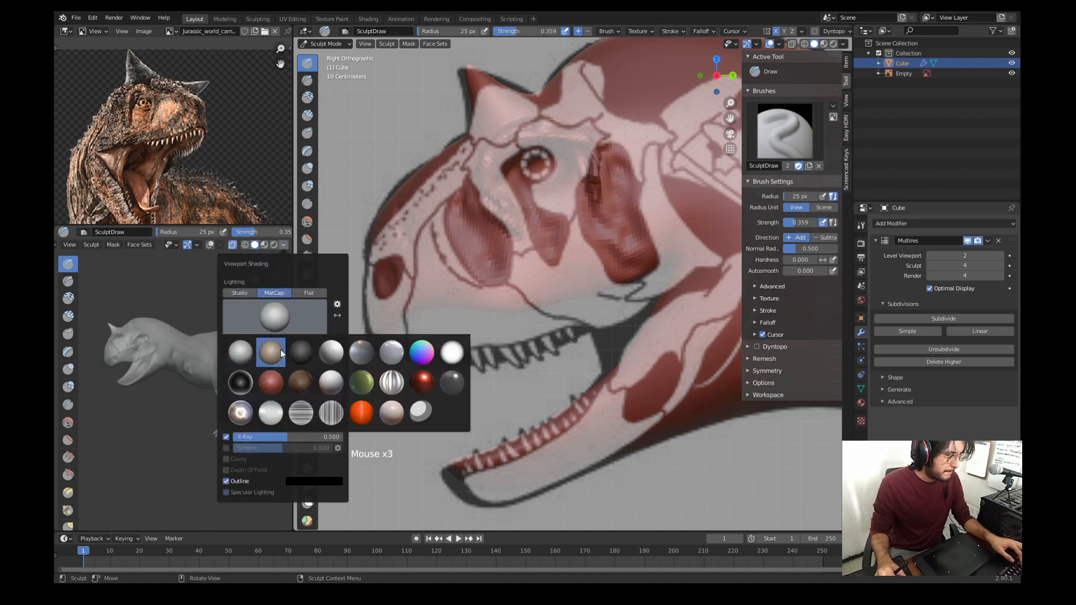
left_click(278, 382)
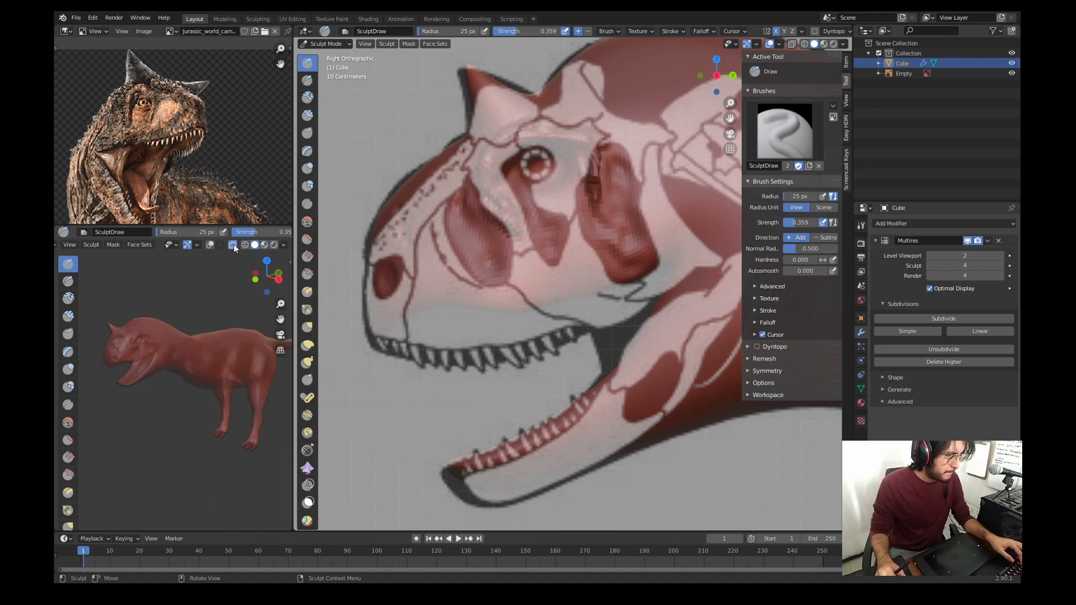
left_click(163, 347)
middle_click_drag(162, 347, 154, 357, "shift")
scroll(157, 353, "up", 3)
Step: Hide the overlays and skull reference image in the main viewport
scroll(154, 357, "down", 4)
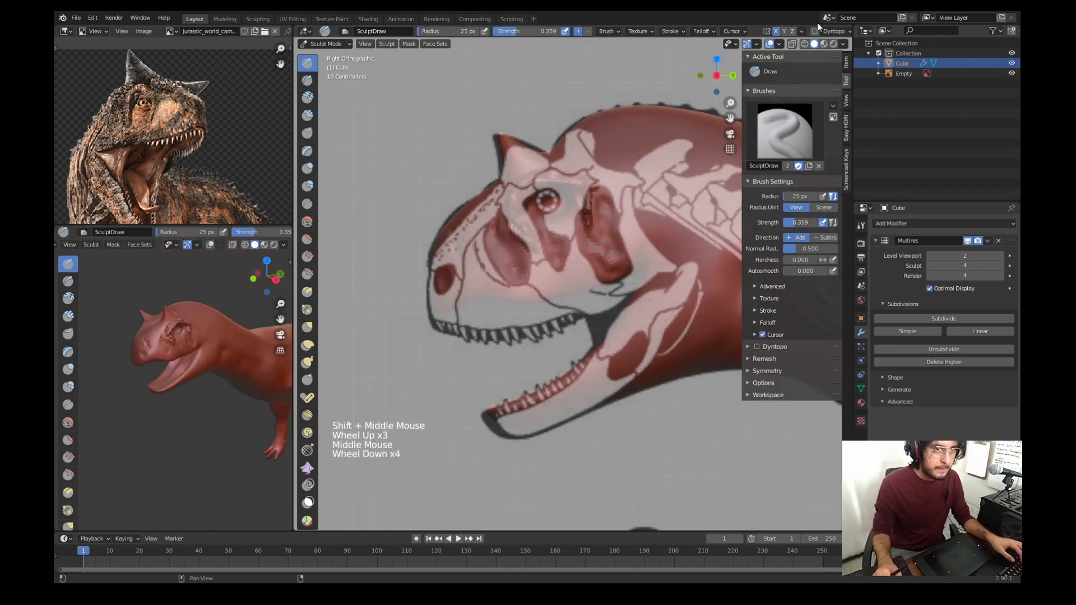
left_click(770, 48)
left_click(770, 45)
Step: Set the Grab brush radius to 113 px and pull the sides of the snout and cheek inward
middle_click_drag(574, 164, 654, 199)
scroll(654, 199, "down", 1)
scroll(654, 199, "down", 3)
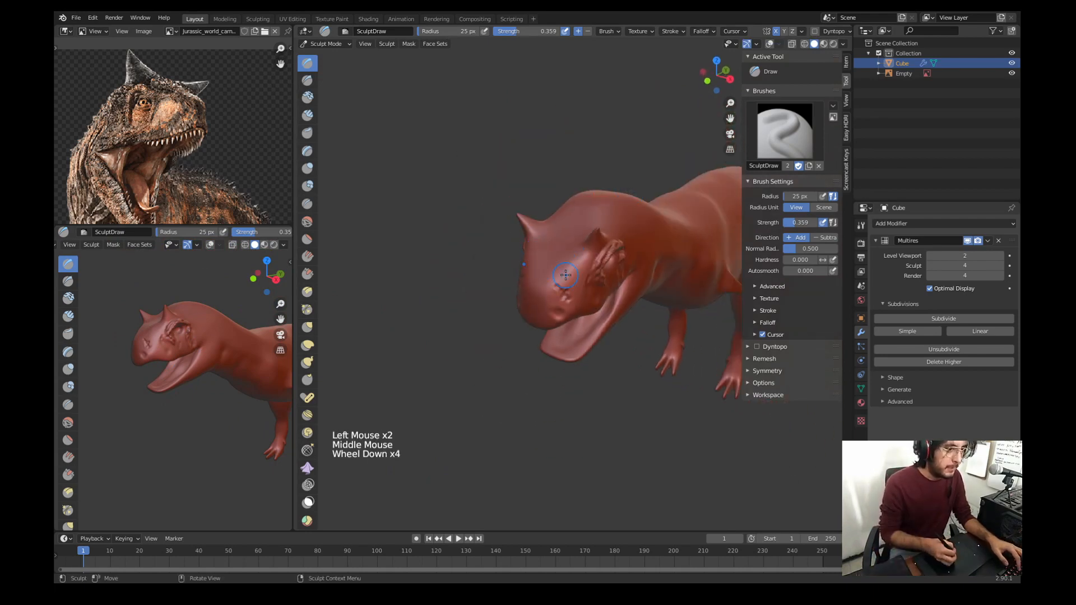
key("g")
key("f")
left_click(664, 294)
middle_click_drag(565, 297, 597, 315)
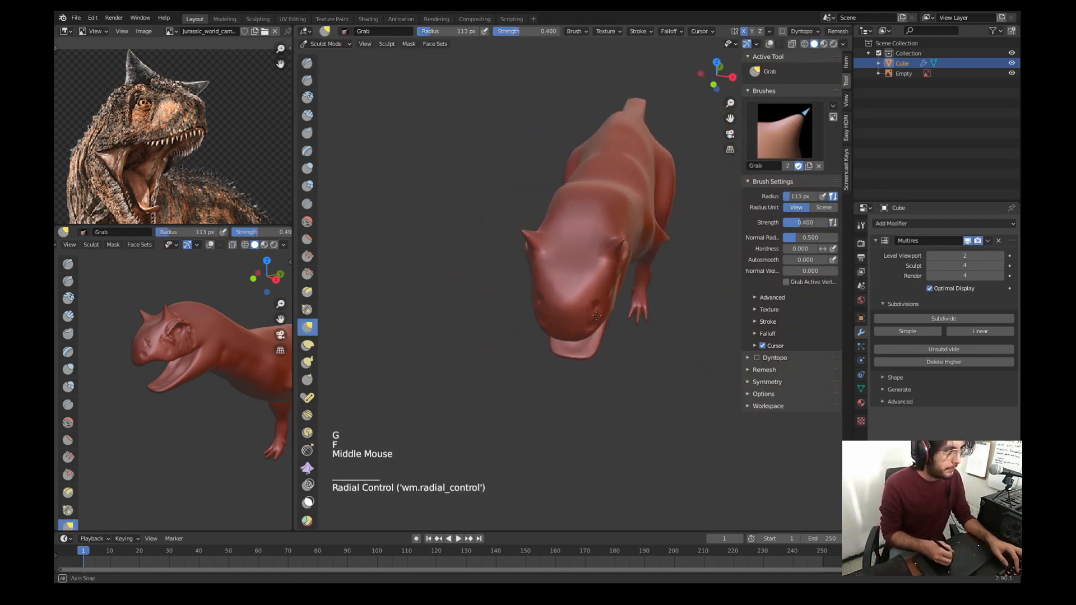
left_click_drag(610, 294, 600, 292)
left_click_drag(609, 285, 602, 281)
left_click_drag(609, 272, 605, 266)
left_click_drag(626, 256, 623, 253)
Step: Adjust the cheeks and the sides of the face with the Grab brush from angled and front views
mouse_move(624, 253)
middle_mouse_down()
mouse_move(605, 258)
mouse_move(627, 251)
middle_mouse_up()
left_click(627, 251)
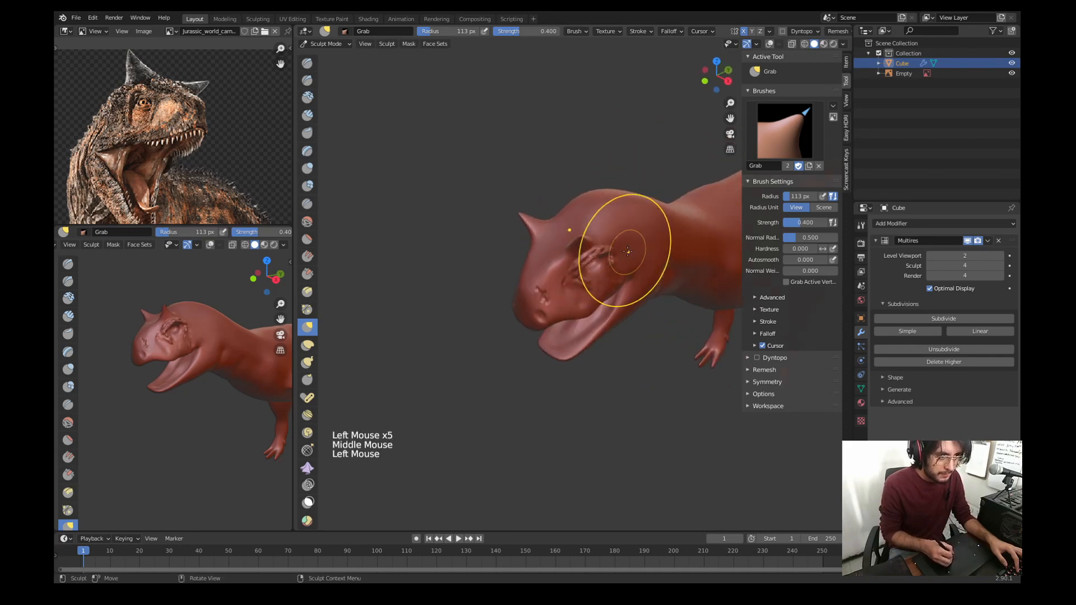
left_click(535, 305)
mouse_move(535, 305)
middle_mouse_down()
mouse_move(564, 312)
mouse_move(595, 264)
middle_mouse_up()
left_click(608, 275)
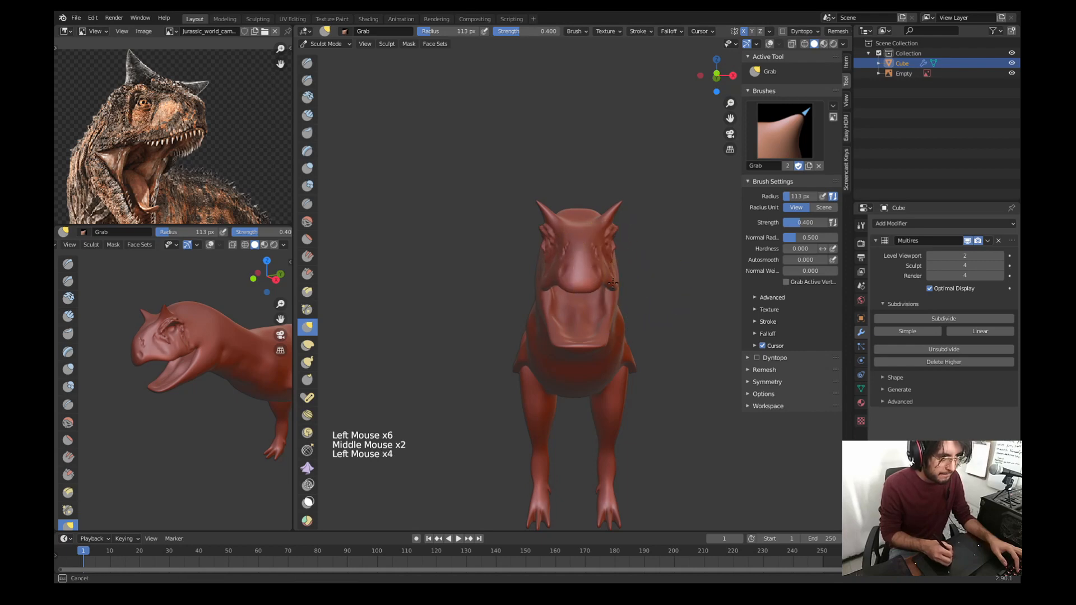
Step: Pull the sides of the lower jaw, throat and upper neck inward with the Grab brush from front and low angles
middle_click_drag(591, 331, 600, 308, "shift")
left_click_drag(600, 307, 580, 296)
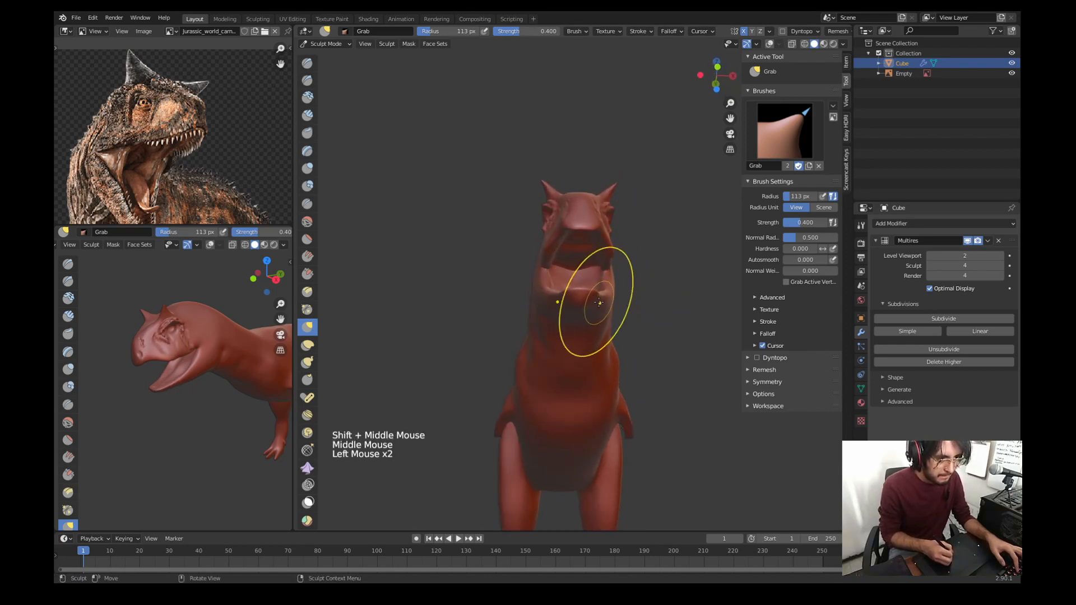
mouse_move(608, 301)
middle_mouse_down()
mouse_move(665, 271)
mouse_move(597, 249)
mouse_move(612, 240)
middle_mouse_up()
left_click_drag(613, 240, 588, 223)
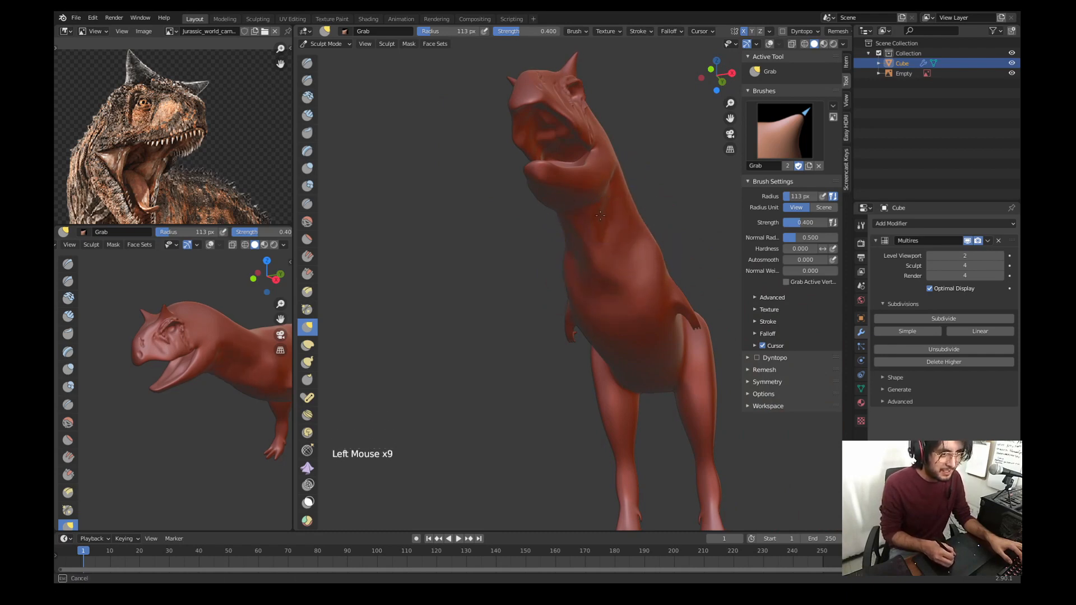
mouse_move(600, 215)
middle_mouse_down()
mouse_move(571, 241)
mouse_move(624, 217)
mouse_move(588, 200)
middle_mouse_up()
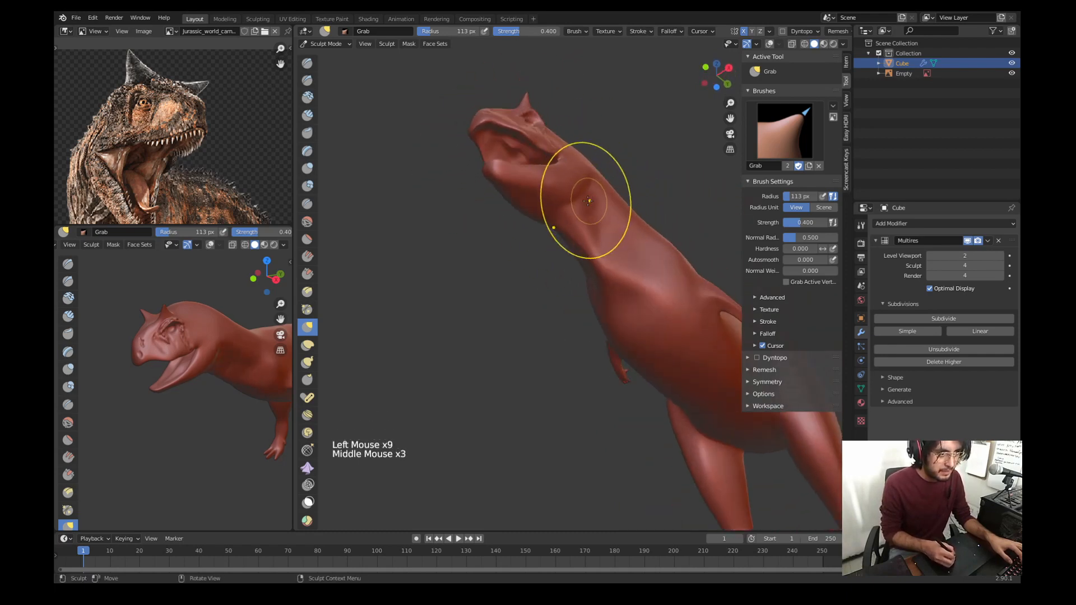
left_click_drag(588, 201, 577, 202)
left_click_drag(583, 201, 563, 198)
Step: Pull the rear edge of the hind leg's thigh slightly forward with the Grab brush
middle_click_drag(617, 209, 550, 191, "shift")
mouse_move(549, 190)
middle_mouse_down("ctrl")
mouse_move(569, 309)
mouse_move(639, 302)
middle_mouse_up("ctrl")
middle_click_drag(655, 274, 583, 308, "shift")
middle_click_drag(594, 320, 616, 266, "ctrl")
left_click_drag(592, 324, 581, 323)
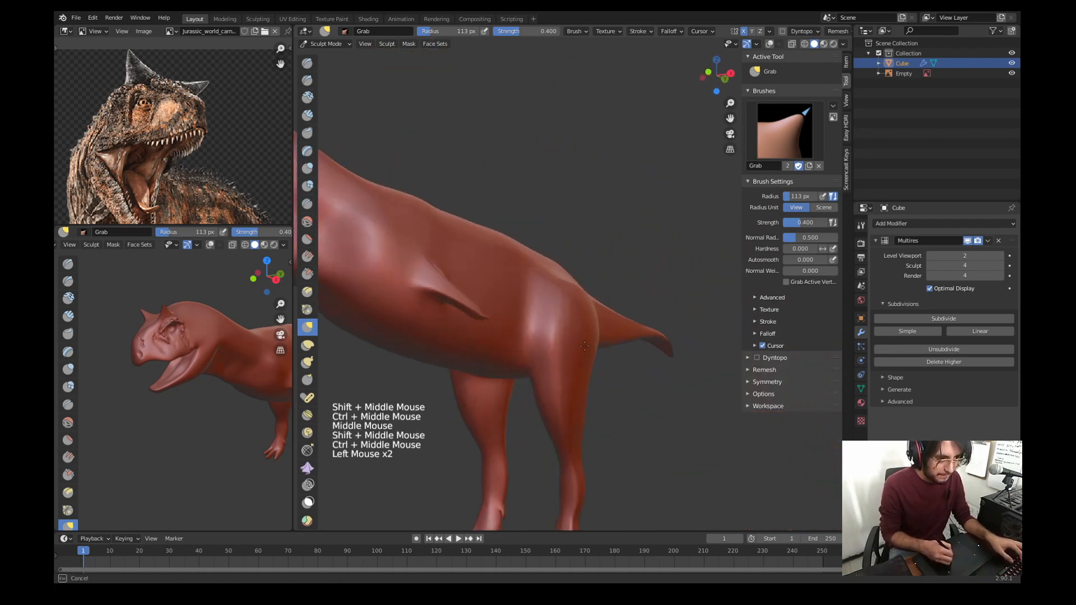
left_click_drag(586, 382, 583, 383)
left_click_drag(588, 392, 582, 393)
left_click_drag(586, 406, 580, 408)
Step: Set the Smooth brush radius to 75 px and smooth the hip and upper thigh
mouse_move(605, 359)
middle_mouse_down()
mouse_move(588, 392)
mouse_move(568, 401)
middle_mouse_up()
key("s")
key("f")
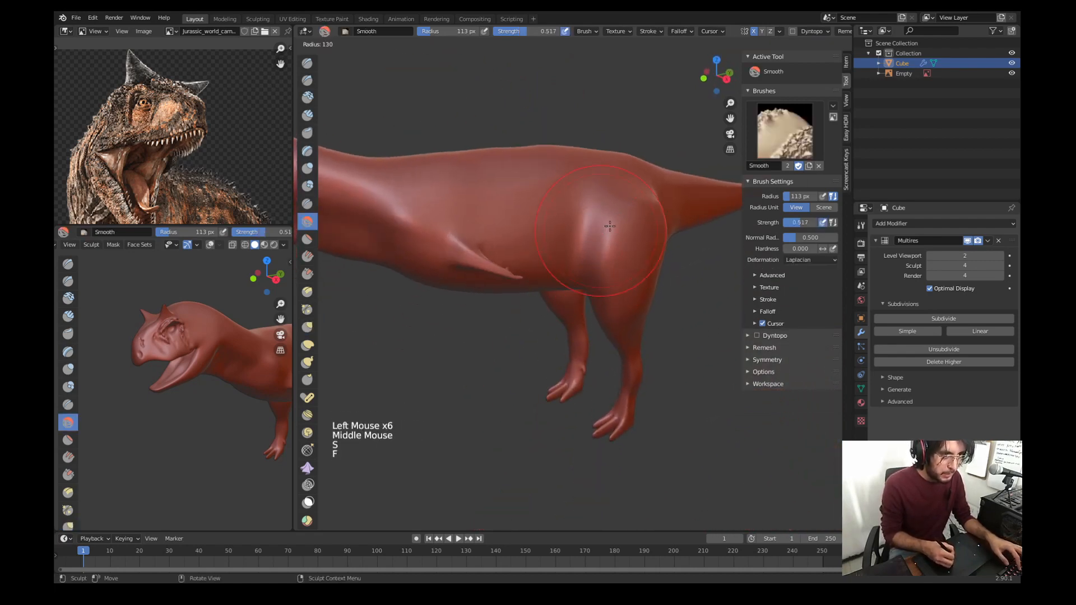
left_click(582, 220)
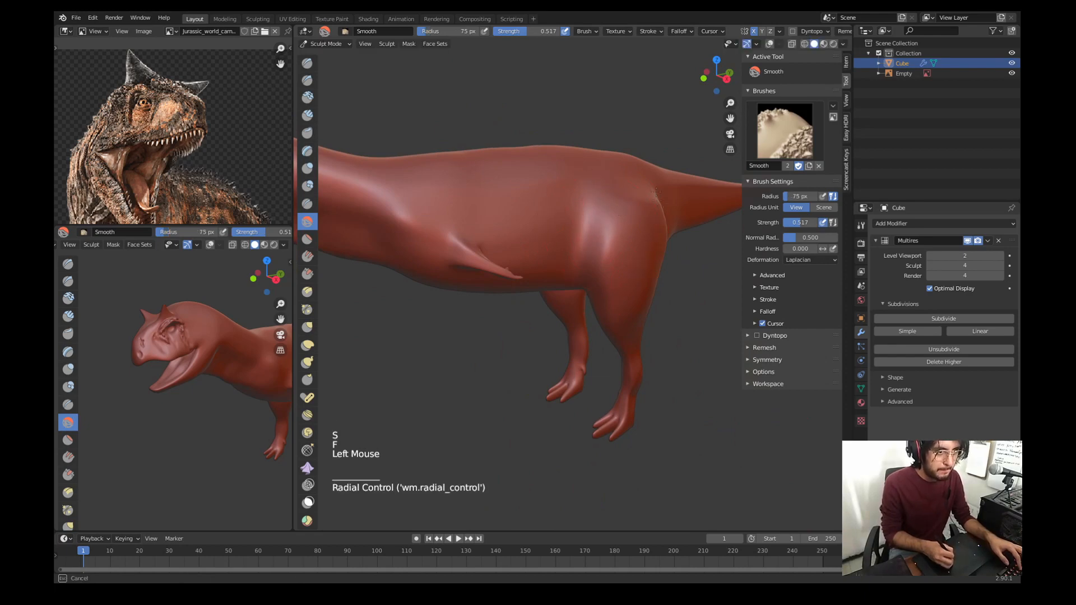
Step: Set the Smooth brush radius to 141 px and smooth the end of the tail
middle_click_drag(645, 224, 611, 216)
middle_click_drag(616, 216, 566, 236, "shift")
middle_click_drag(565, 236, 566, 257, "ctrl")
middle_click_drag(583, 247, 544, 263, "shift")
middle_click_drag(527, 224, 594, 269)
middle_click_drag(583, 219, 580, 252, "ctrl")
middle_click_drag(560, 208, 583, 262, "shift")
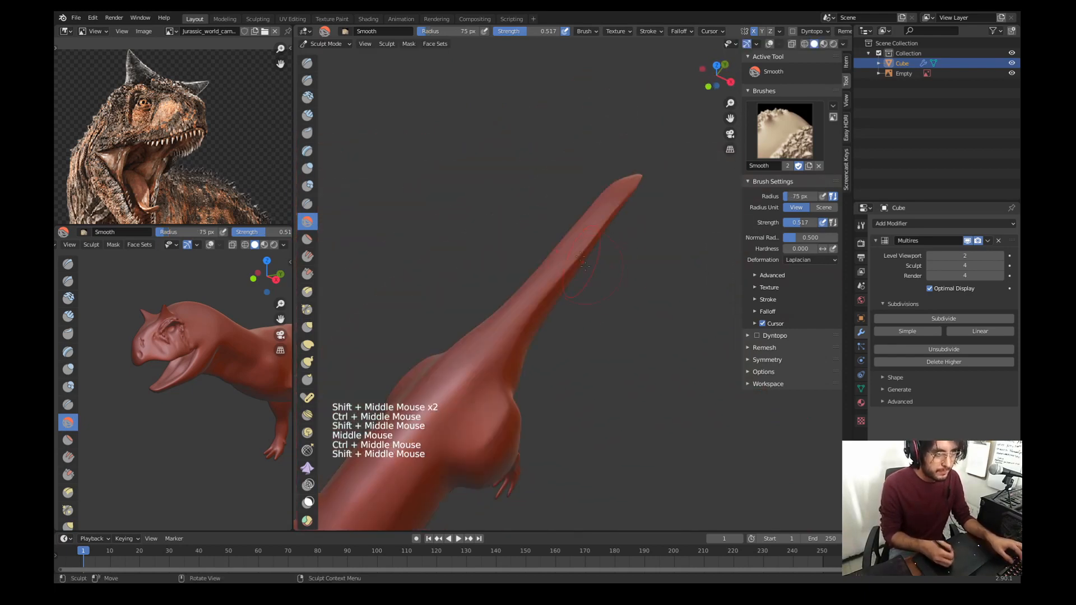
key("f")
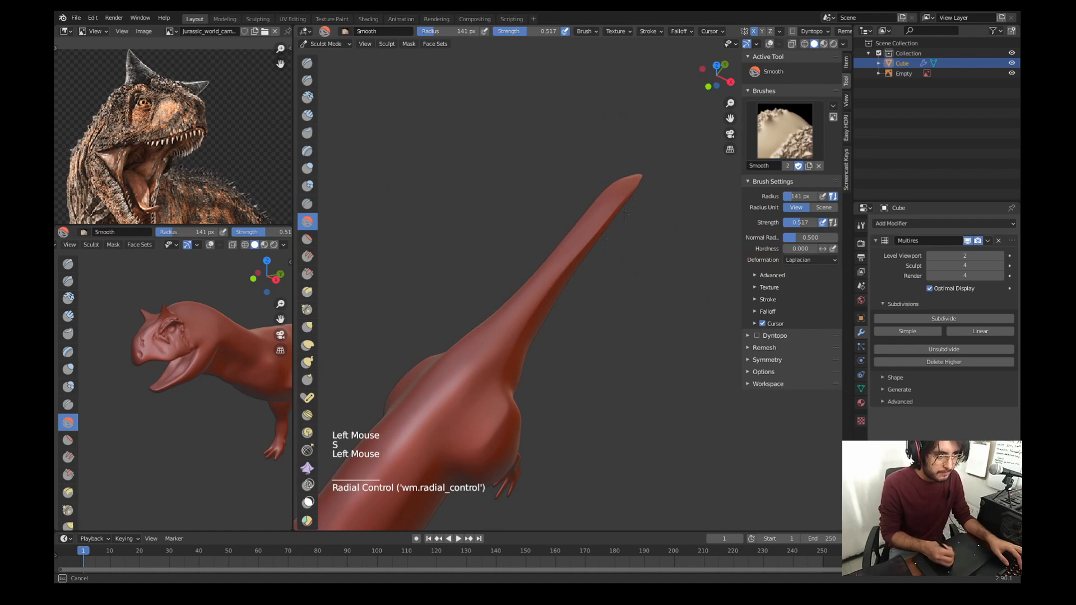
mouse_move(625, 214)
left_mouse_down()
mouse_move(622, 193)
mouse_move(562, 183)
left_mouse_up()
Step: Reshape the tail's thickness and tip with the Grab brush at a 141 px radius, working along its whole length
key("g")
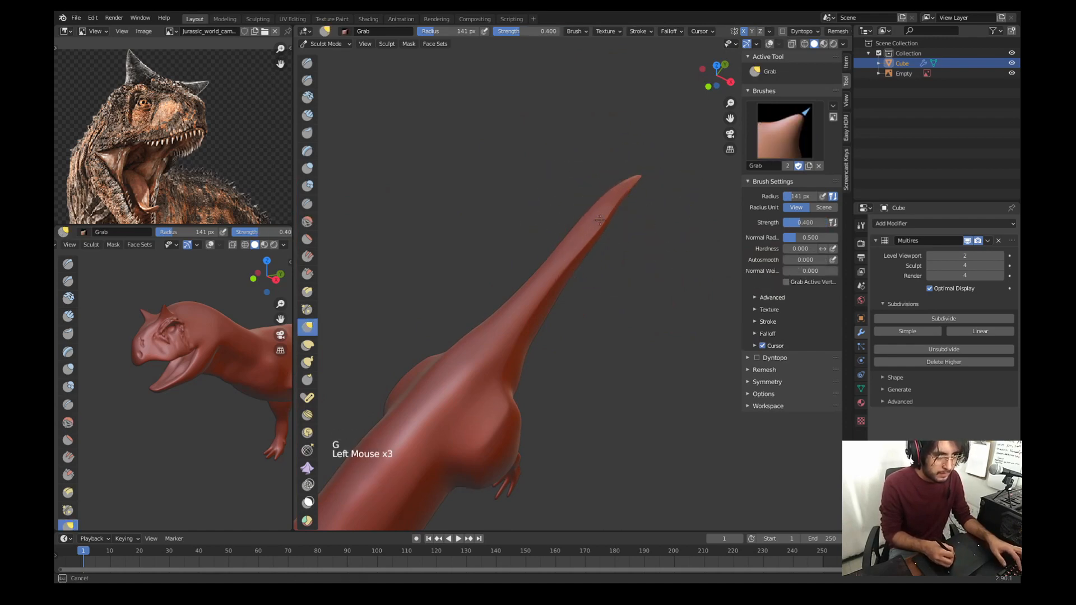
left_click_drag(576, 226, 579, 230)
left_click_drag(567, 253, 571, 257)
left_click_drag(538, 310, 542, 313)
left_click_drag(521, 348, 514, 364)
left_click_drag(524, 334, 546, 303)
left_click_drag(558, 285, 571, 271)
left_click_drag(592, 229, 596, 224)
left_click_drag(639, 185, 638, 183)
left_click_drag(635, 187, 633, 185)
left_click_drag(634, 194, 630, 190)
left_click_drag(632, 194, 629, 191)
left_click_drag(631, 194, 624, 181)
left_click_drag(627, 170, 630, 174)
Step: Adjust the throat and chest contours with the Grab brush, checking the body from the side
key("KP_3")
middle_click_drag(605, 224, 621, 152, "shift")
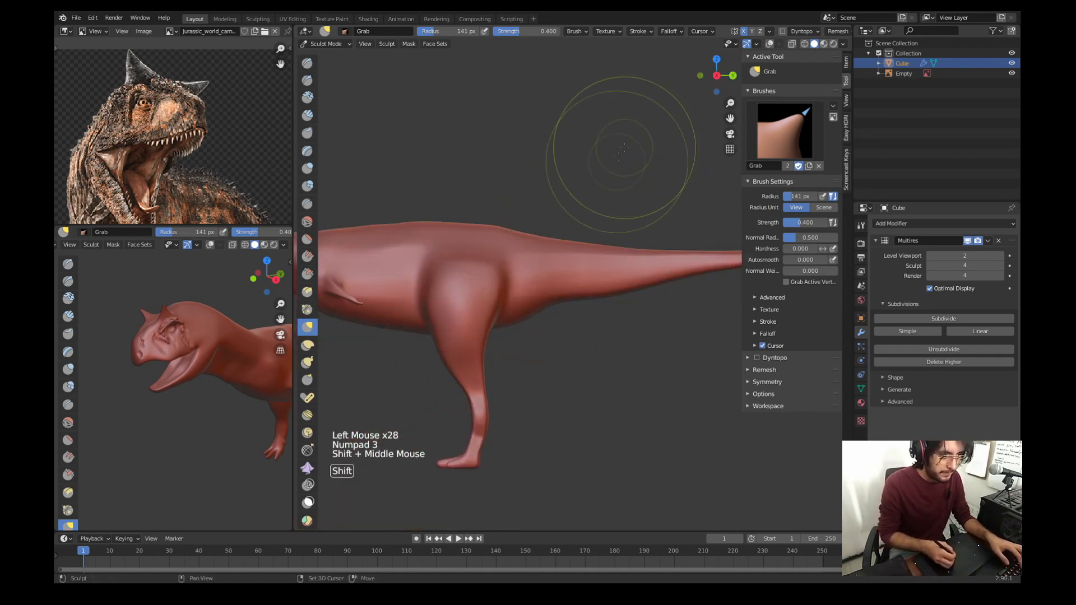
left_click(565, 306)
middle_click_drag(525, 300, 637, 306, "shift")
middle_click_drag(533, 303, 616, 322, "shift")
middle_click_drag(499, 414, 482, 313, "ctrl")
mouse_move(493, 325)
middle_mouse_down("ctrl")
mouse_move(496, 370)
mouse_move(605, 252)
middle_mouse_up("ctrl")
left_click_drag(492, 247, 485, 251)
left_click_drag(486, 250, 483, 256)
mouse_move(526, 353)
left_mouse_down()
mouse_move(541, 370)
mouse_move(524, 392)
left_mouse_up()
left_click_drag(511, 384, 509, 371)
middle_click_drag(509, 377, 503, 338, "shift")
Step: Set the Crease brush radius to 36 px and carve a crease down the neck behind the jaw
key("w")
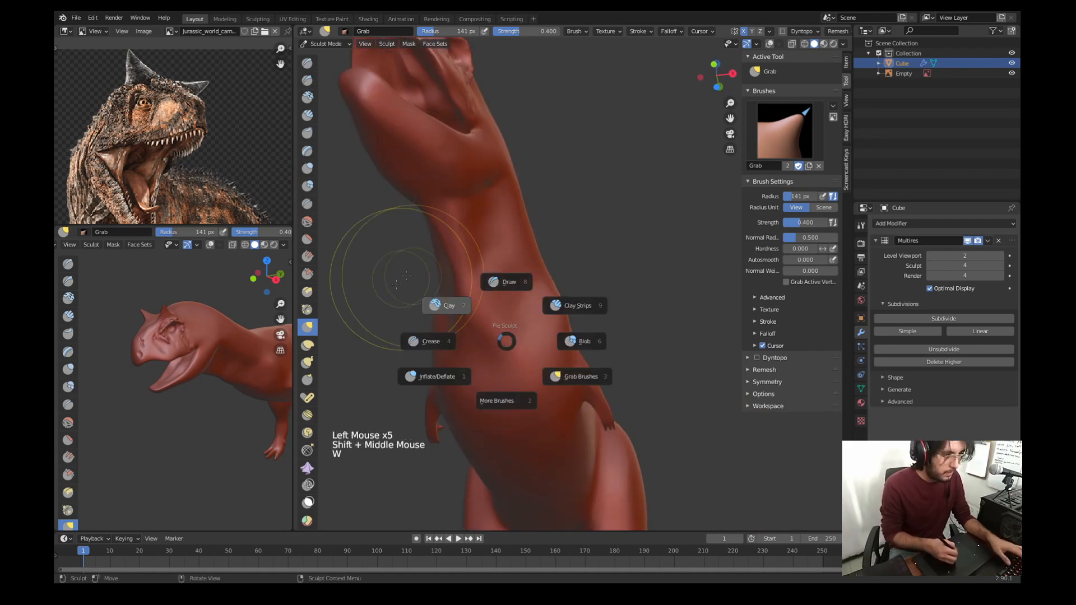
left_click(400, 310)
key("f")
left_click(542, 255)
mouse_move(541, 255)
middle_mouse_down("shift")
mouse_move(548, 241)
mouse_move(453, 290)
mouse_move(434, 318)
middle_mouse_up("shift")
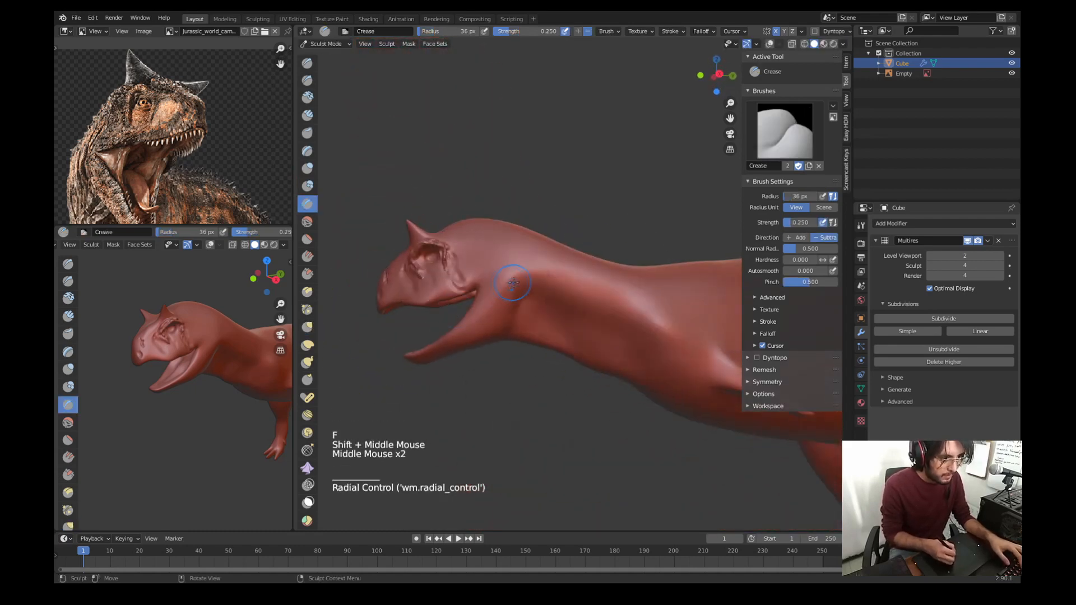
left_click_drag(524, 279, 520, 305)
left_click_drag(523, 285, 519, 314)
left_click_drag(522, 289, 517, 322)
left_click_drag(523, 294, 520, 320)
Step: Reduce the Crease brush radius to 24 px and carve muscle lines along the side of the neck in side view
middle_click_drag(554, 327, 566, 291, "shift")
middle_click_drag(566, 291, 532, 283, "ctrl")
key("KP_3")
middle_click_drag(532, 283, 512, 292, "ctrl")
key("f")
left_click(482, 280)
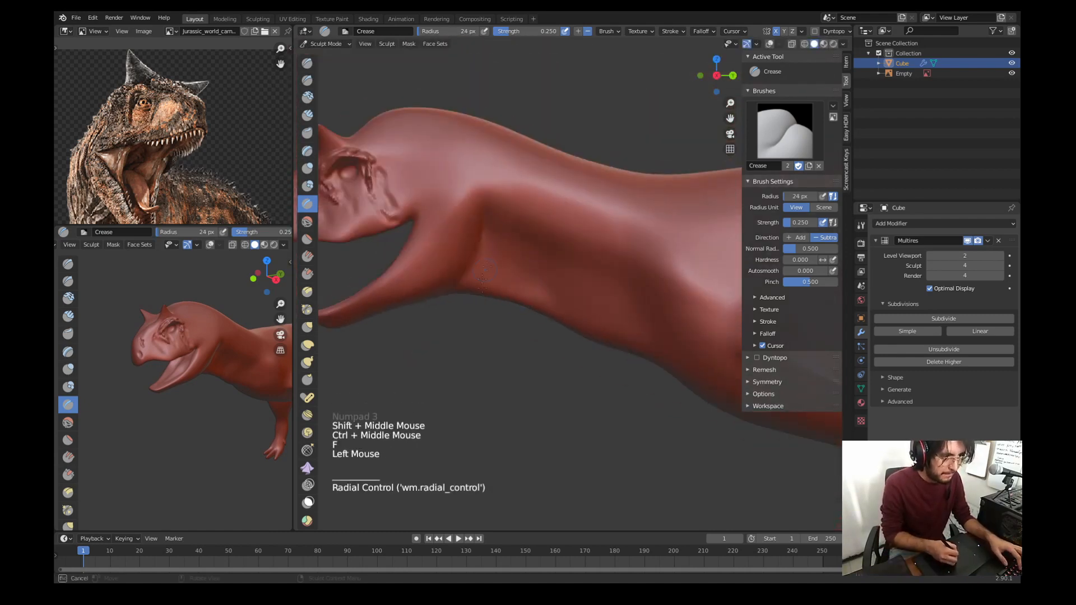
left_click_drag(605, 280, 636, 320)
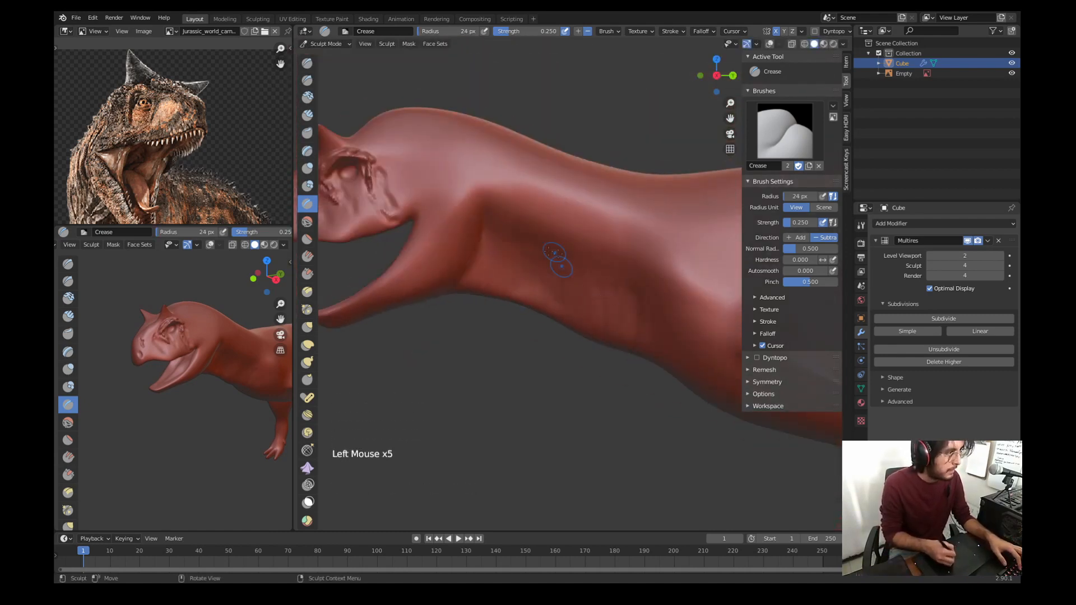
Step: Consult the body in the reference image and raise a muscle ridge along the neck with the inverted Crease brush
mouse_move(182, 117)
middle_mouse_down("ctrl")
mouse_move(182, 162)
mouse_move(180, 126)
middle_mouse_up("ctrl")
middle_click_drag(181, 126, 180, 106, "ctrl")
middle_click_drag(533, 240, 521, 174, "shift")
middle_click_drag(521, 174, 529, 200, "ctrl")
middle_click_drag(476, 162, 512, 246, "shift")
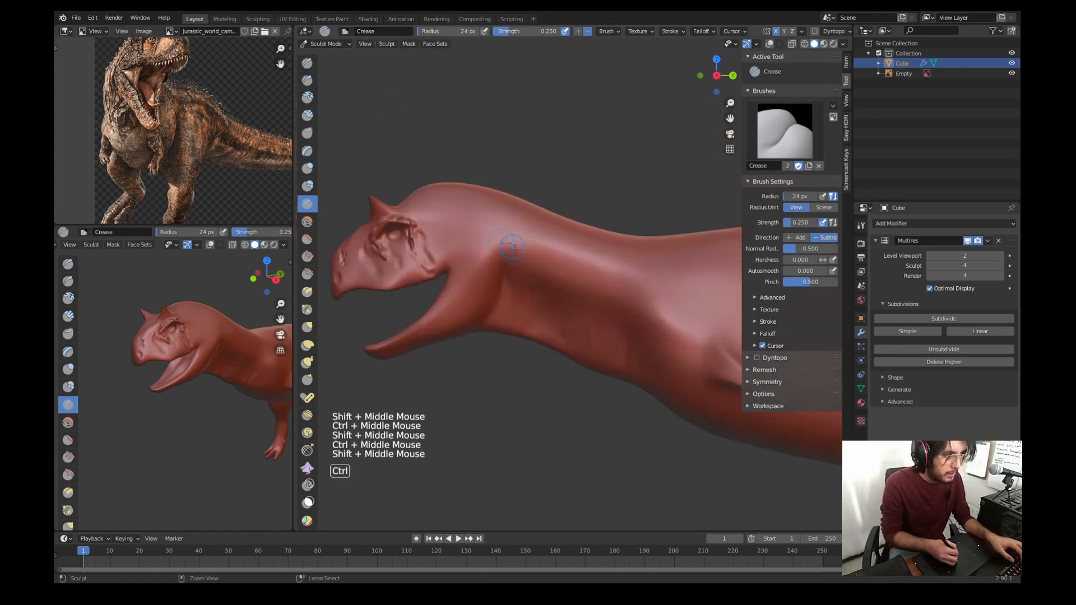
left_click_drag(512, 247, 594, 297, "ctrl")
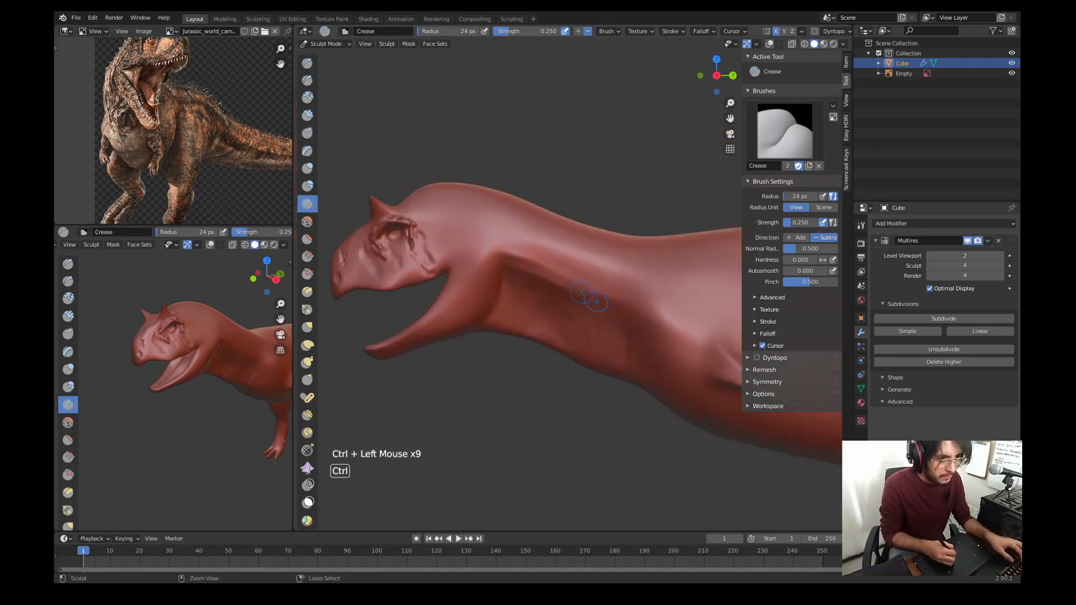
Step: Smooth the eye socket and the skull openings behind it with the Smooth brush
middle_click_drag(524, 265, 653, 274, "shift")
middle_click_drag(652, 274, 645, 241, "ctrl")
mouse_move(588, 252)
middle_mouse_down("shift")
mouse_move(634, 280)
mouse_move(627, 263)
middle_mouse_up("shift")
key("f")
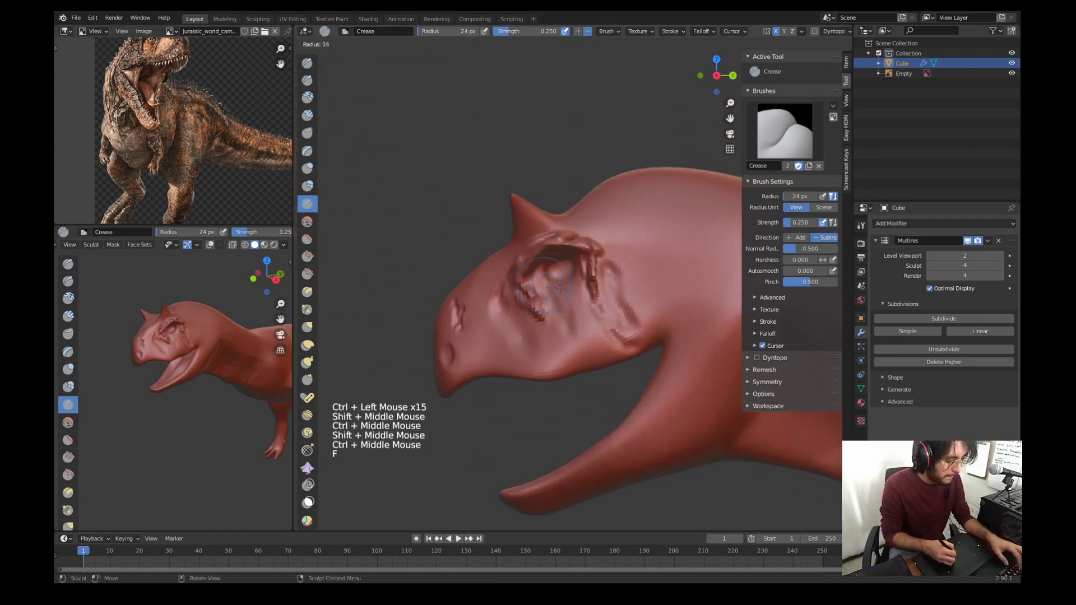
key("s")
mouse_move(521, 280)
left_mouse_down()
mouse_move(532, 300)
mouse_move(604, 284)
mouse_move(595, 297)
left_mouse_up()
left_click_drag(593, 274, 599, 309)
Step: Frame the head in the reference image and the eye area of the model, and set the Crease brush radius to 28 px
key("w")
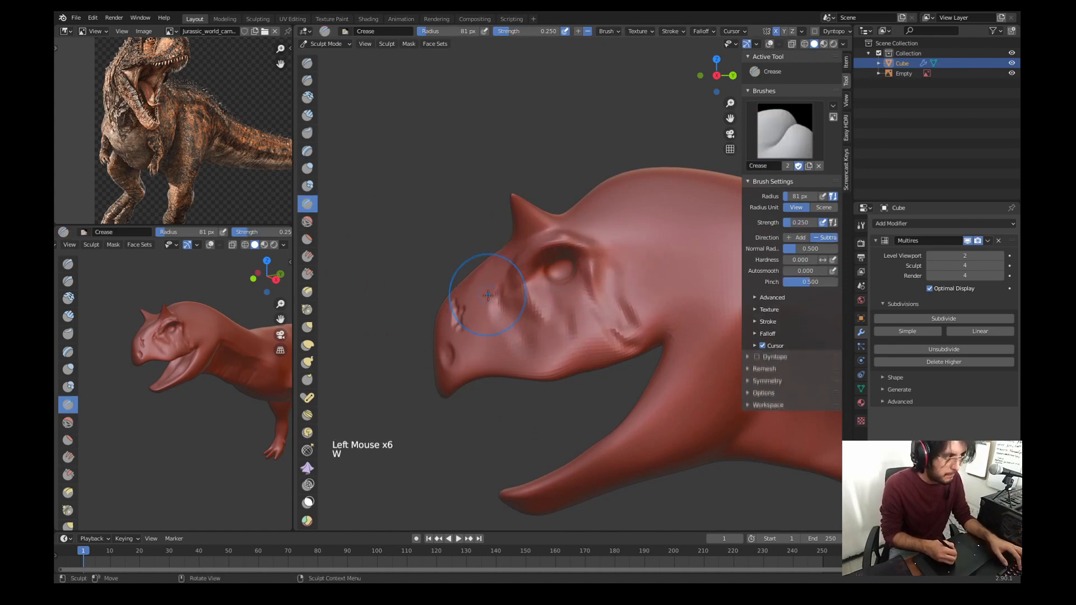
key("f")
left_click(473, 292)
middle_click_drag(199, 120, 194, 179, "shift")
middle_click_drag(196, 181, 208, 126, "ctrl")
middle_click_drag(210, 121, 233, 171, "shift")
middle_click_drag(233, 170, 237, 136, "ctrl")
middle_click_drag(568, 297, 577, 243, "ctrl")
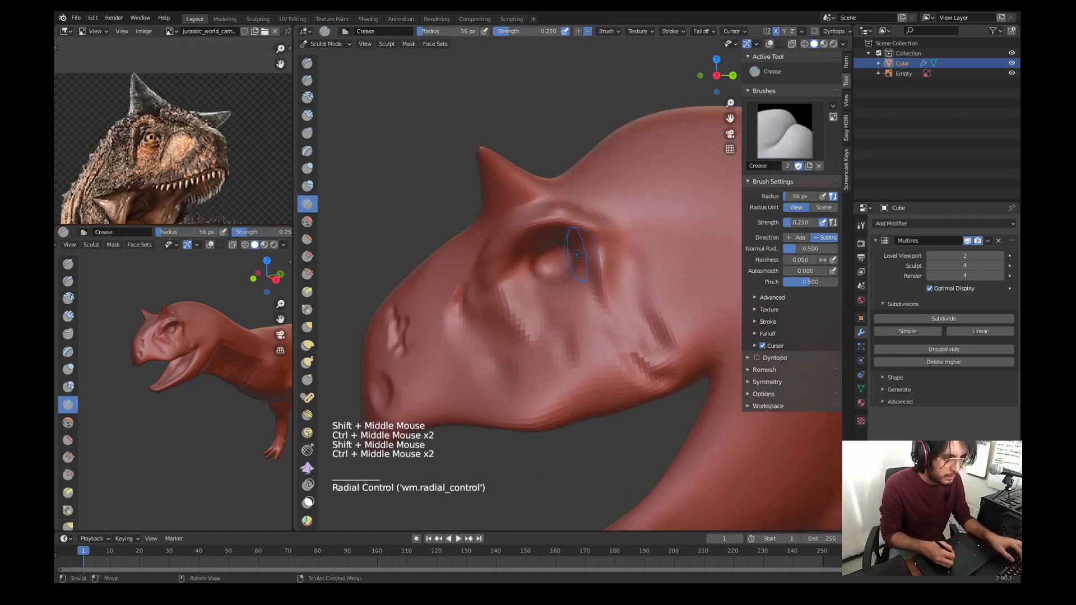
key("f")
left_click(537, 287)
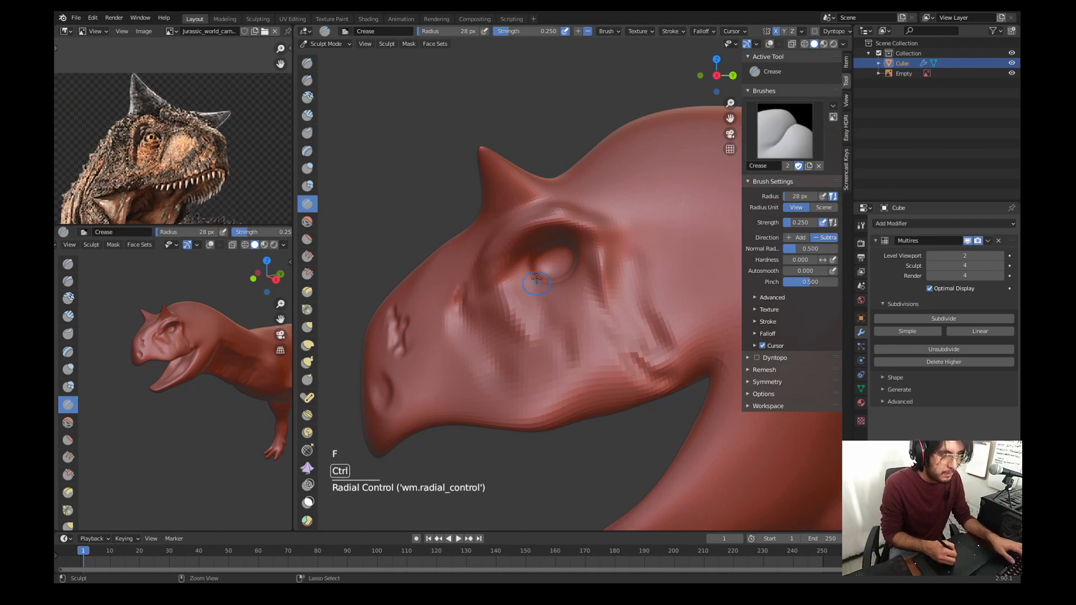
Step: Switch to Object Mode and add a UV sphere for the eye
key("ctrl+Tab")
left_click(439, 156)
scroll(414, 214, "down", 6)
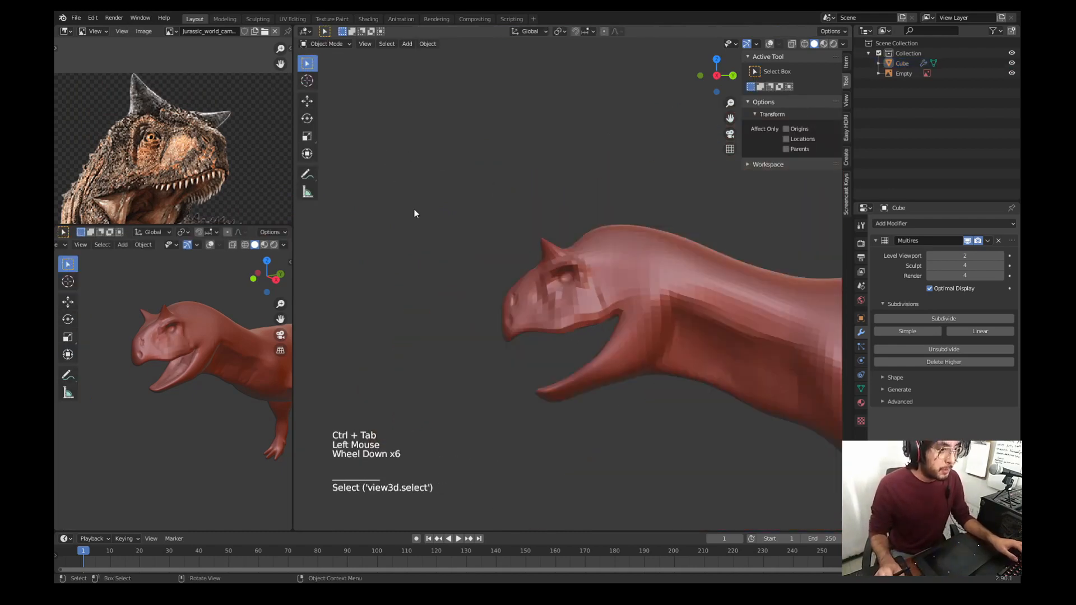
key("shift+a")
mouse_move(529, 155)
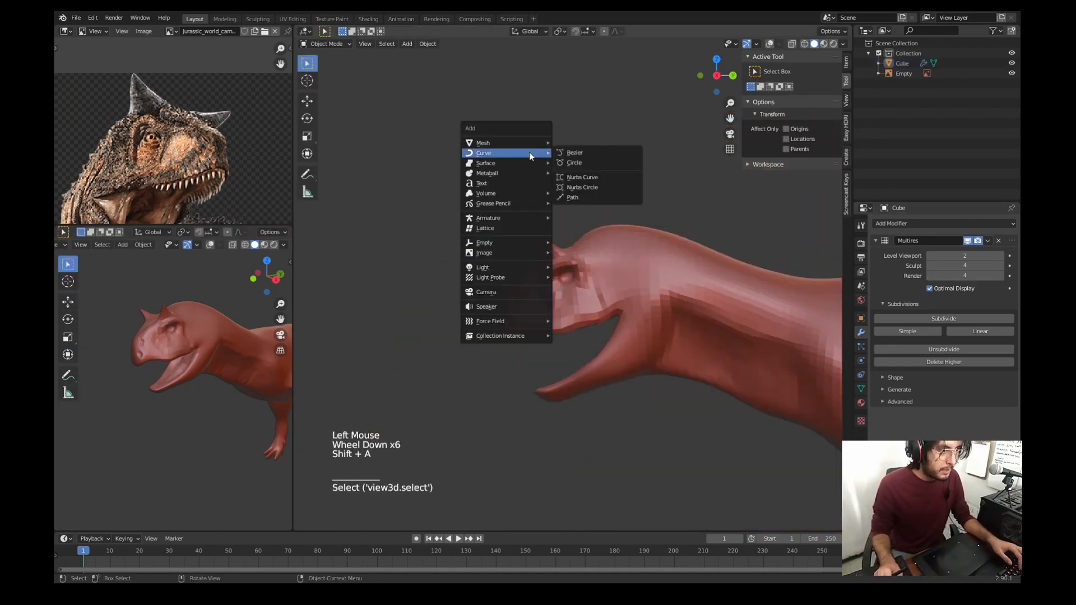
left_click(578, 173)
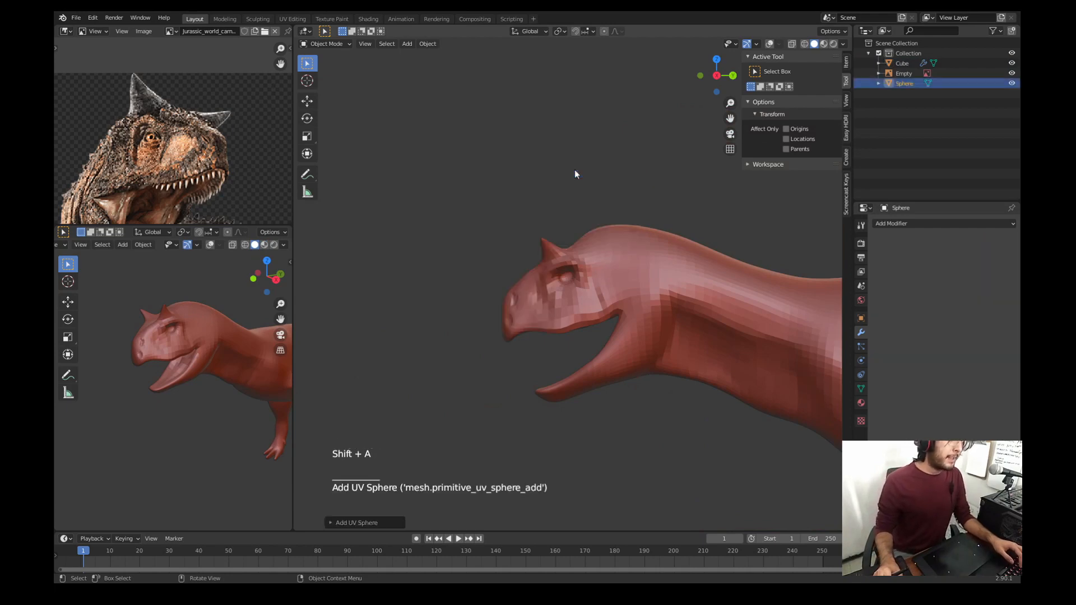
Step: Move the new sphere onto the dinosaur's head in side view
scroll(621, 263, "down", 7)
key("g")
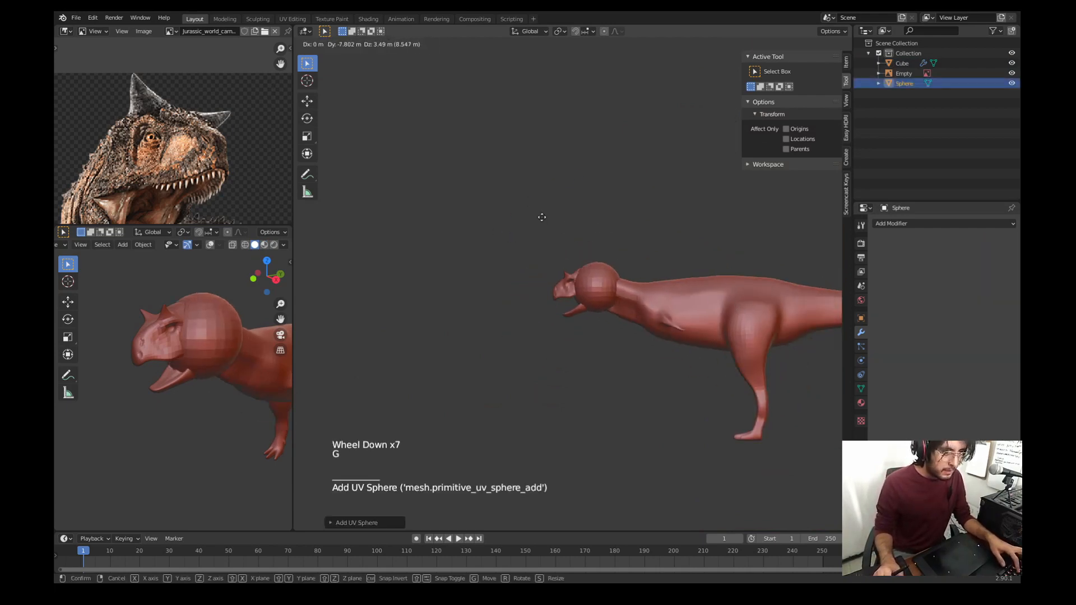
left_click(584, 274)
scroll(583, 274, "up", 5)
scroll(584, 274, "up", 4)
middle_click_drag(583, 274, 540, 239, "shift")
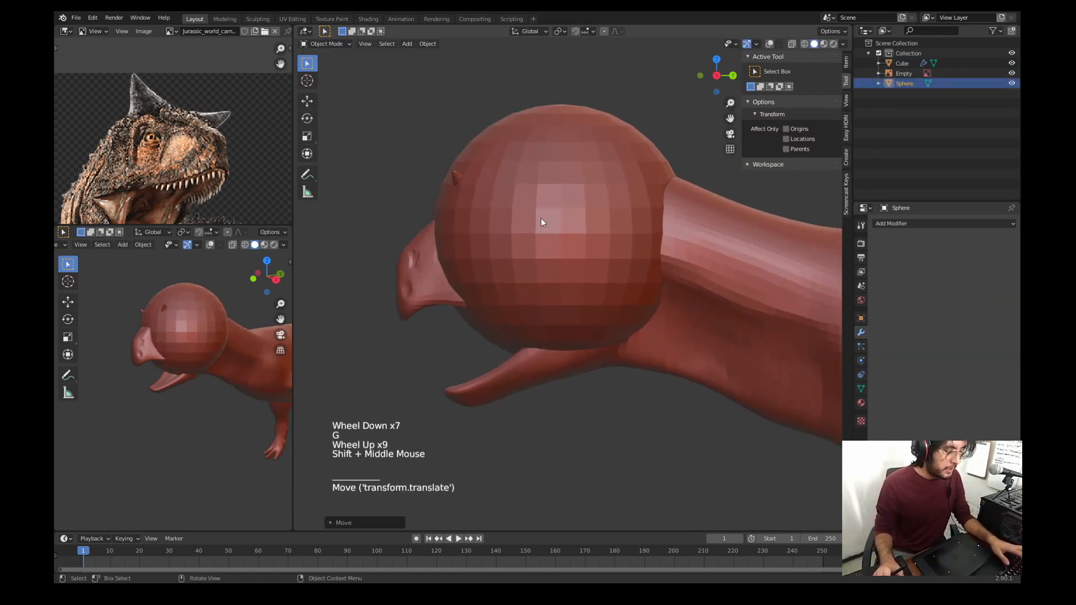
Step: Rotate the sphere so its pole faces out from the side of the head, and scale it down over the eye socket
key("r")
key("r")
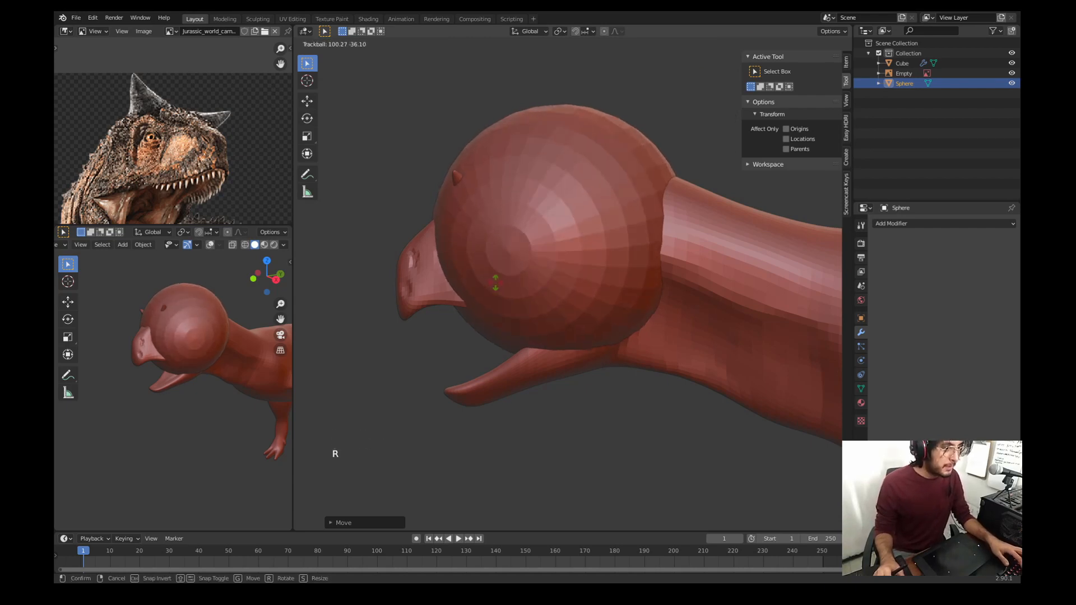
left_click(496, 283)
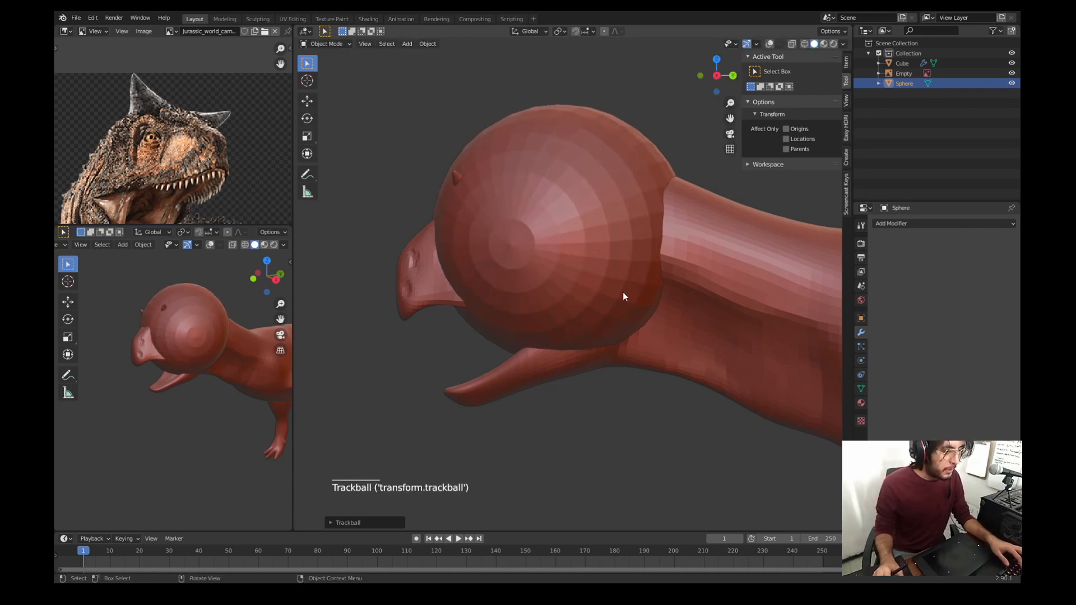
key("s")
left_click(585, 275)
key("g")
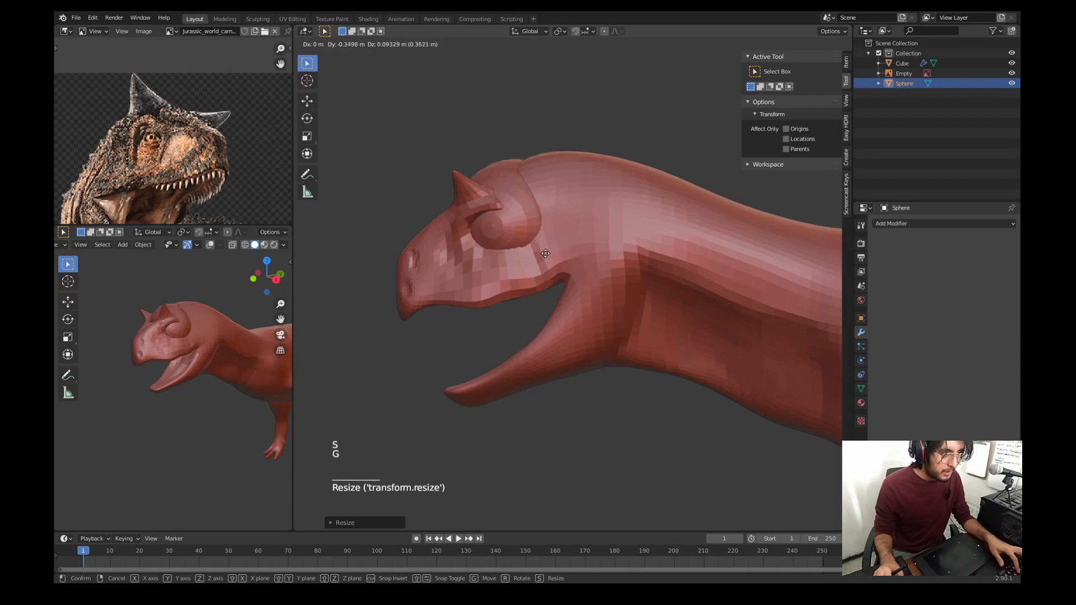
left_click(546, 253)
Step: Show the model from above in the small viewport, framed on the head
key("KP_7")
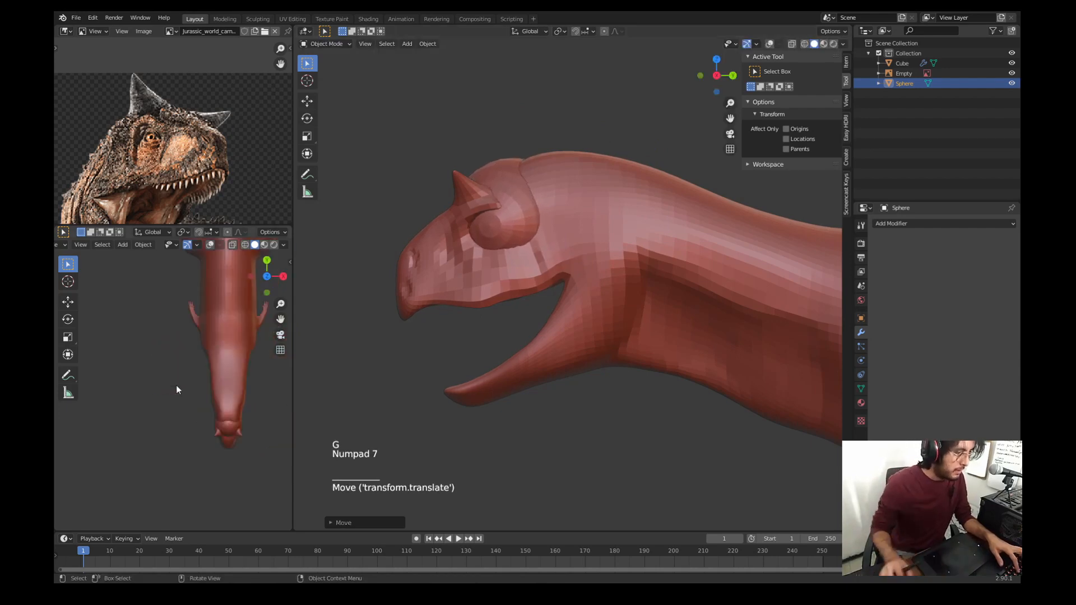
middle_click_drag(240, 428, 210, 406, "shift")
Step: Restart the Screencast Keys display and save the file
left_click(845, 188)
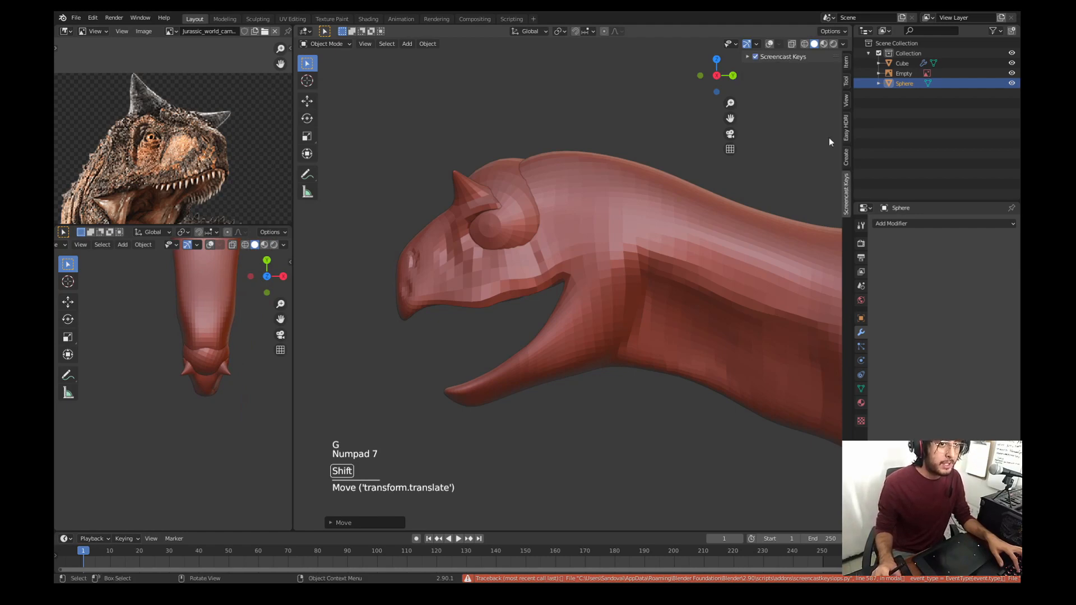
left_click(758, 56)
left_click(758, 56)
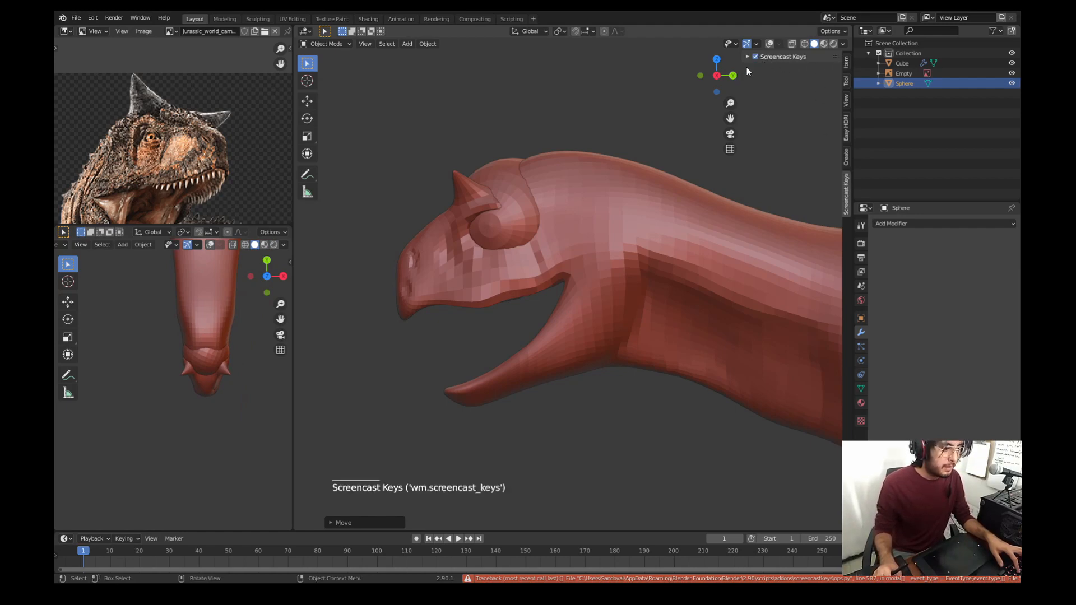
middle_click_drag(561, 260, 519, 207)
key("ctrl+s")
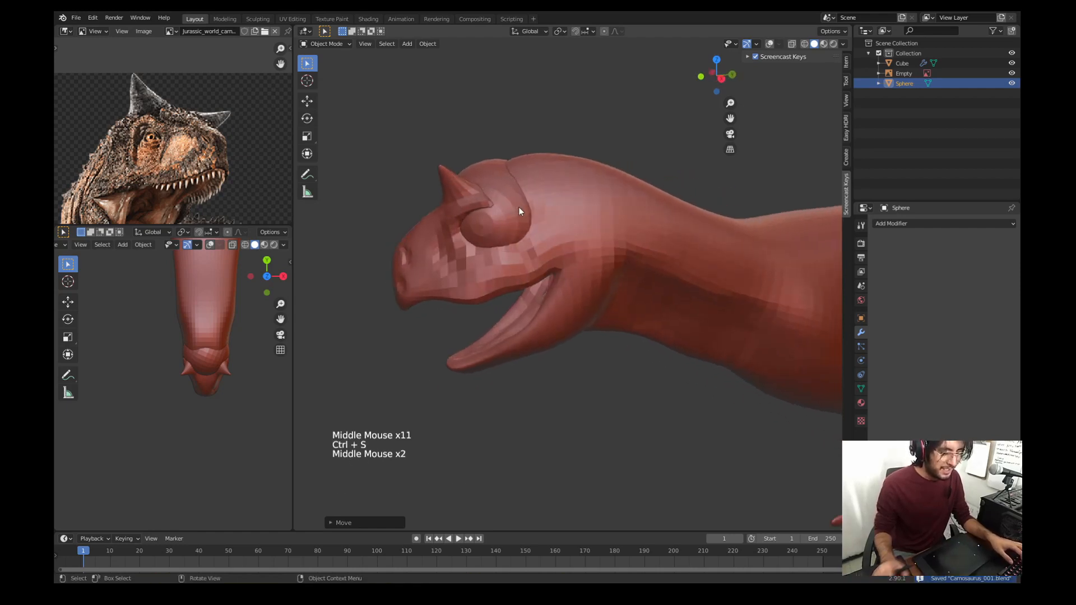
Step: Scale the sphere down to eyeball size and move it into place inside the dinosaur's eye socket
key("s")
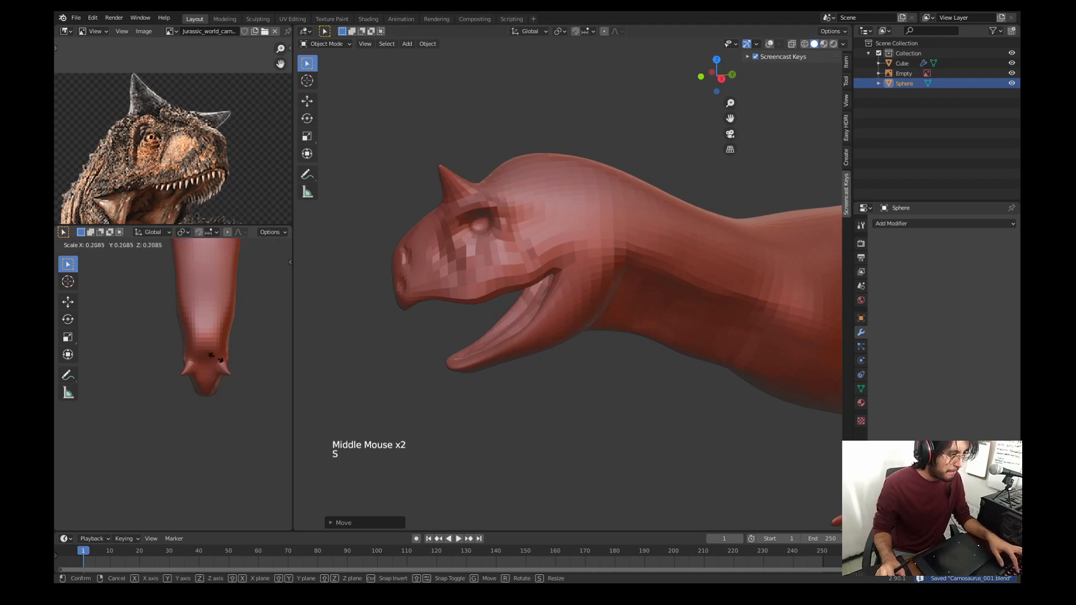
left_click(227, 367)
key("g")
left_click(244, 378)
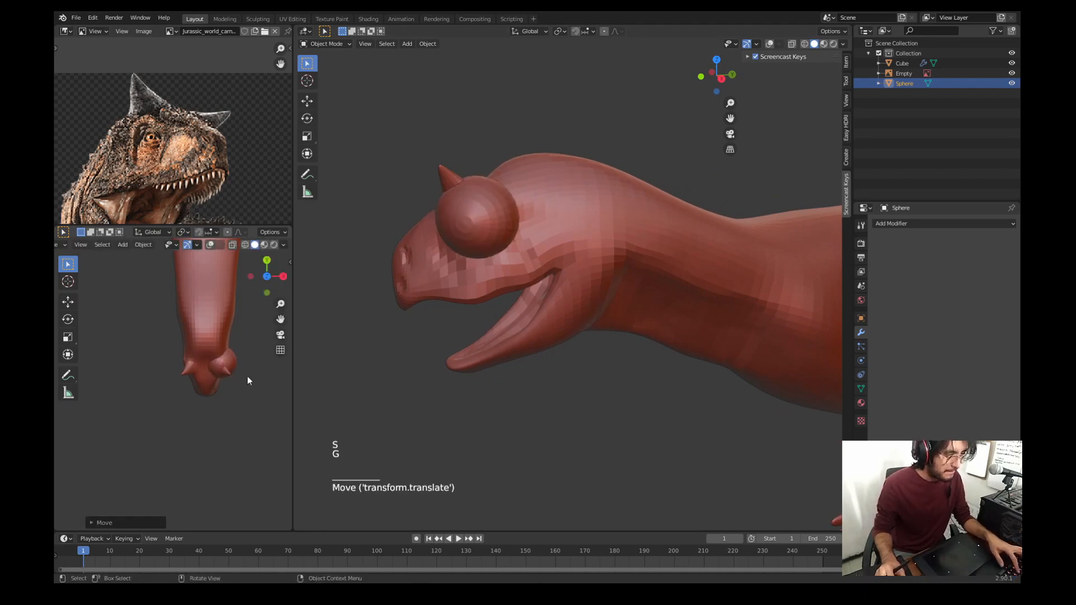
key("s")
left_click(472, 258)
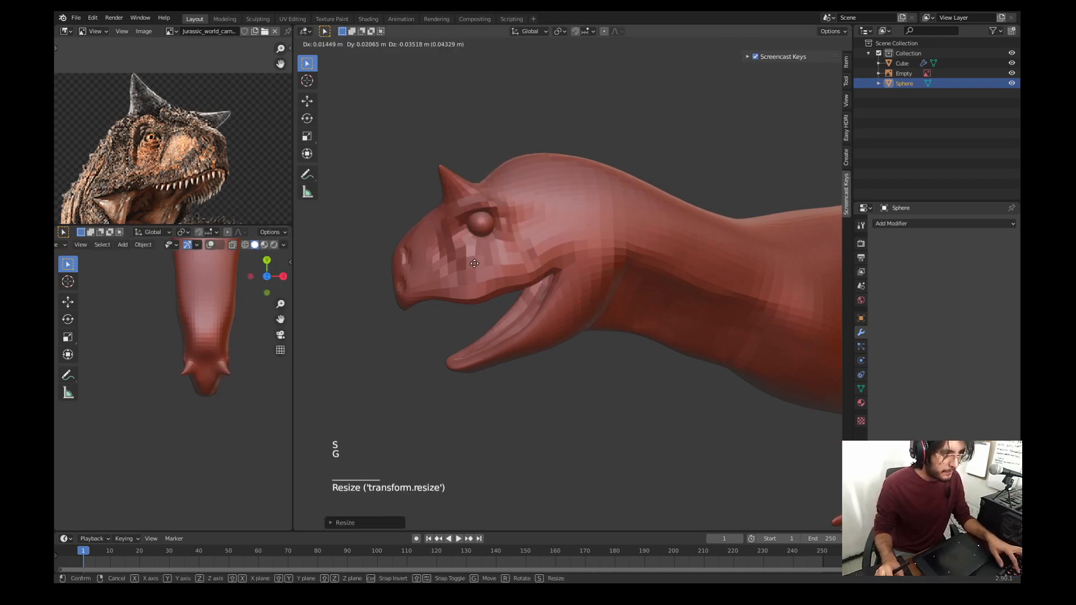
key("g")
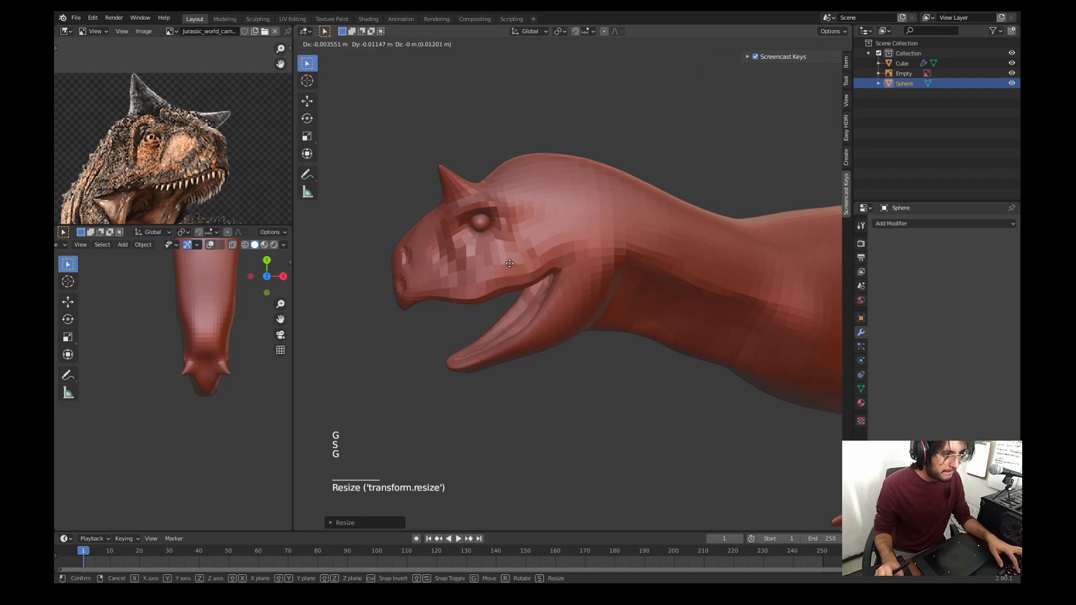
left_click(452, 278)
Step: Add a Mirror modifier on the X axis to the eyeball sphere, with the Cube as its mirror object
middle_click_drag(452, 277, 533, 281)
left_click(891, 223)
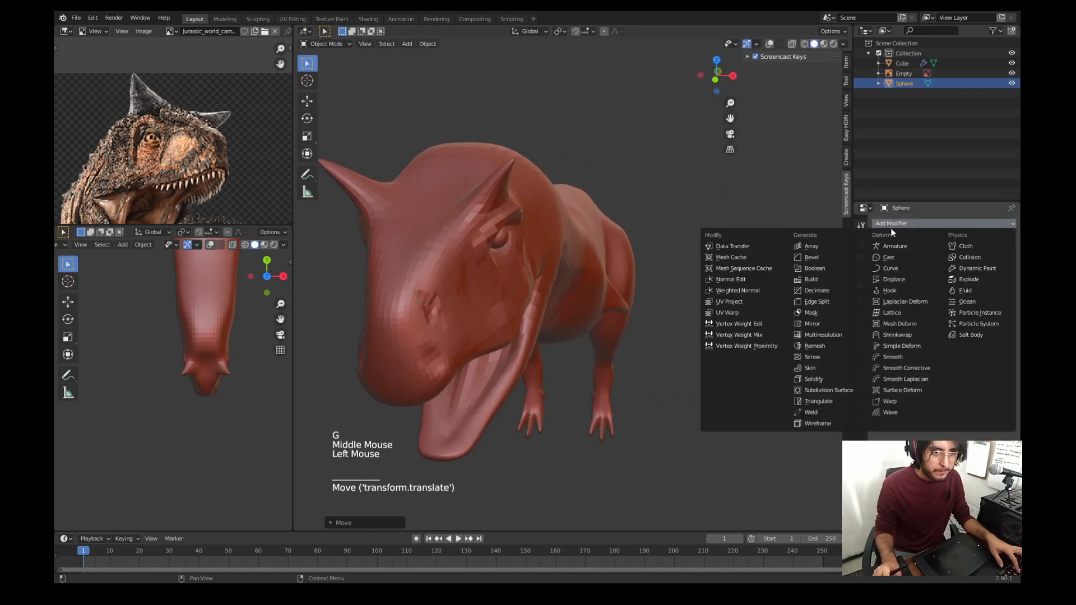
left_click(812, 323)
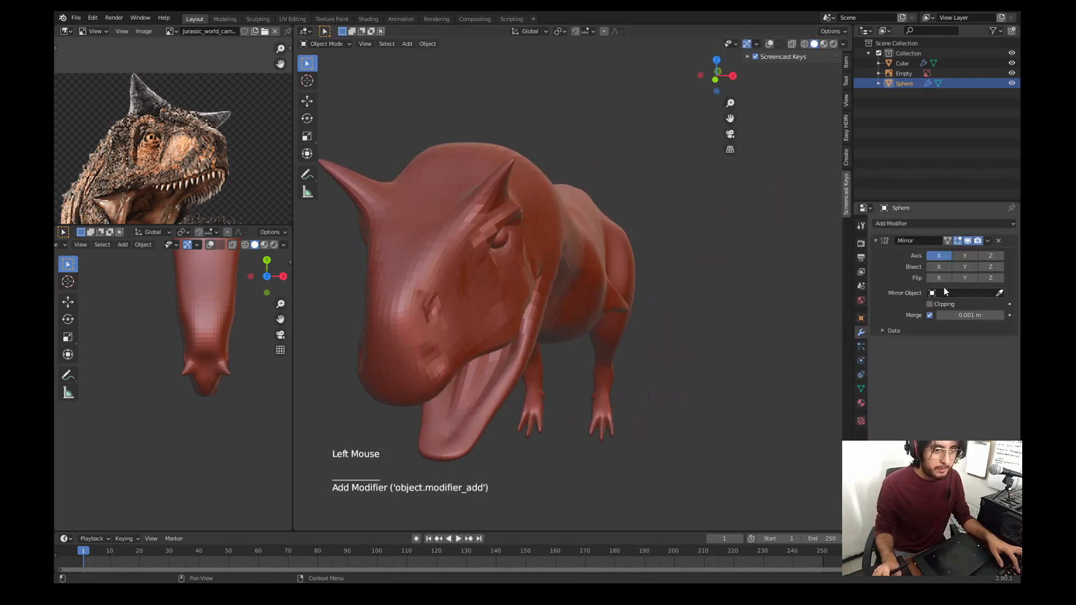
left_click(419, 249)
scroll(412, 264, "down", 2)
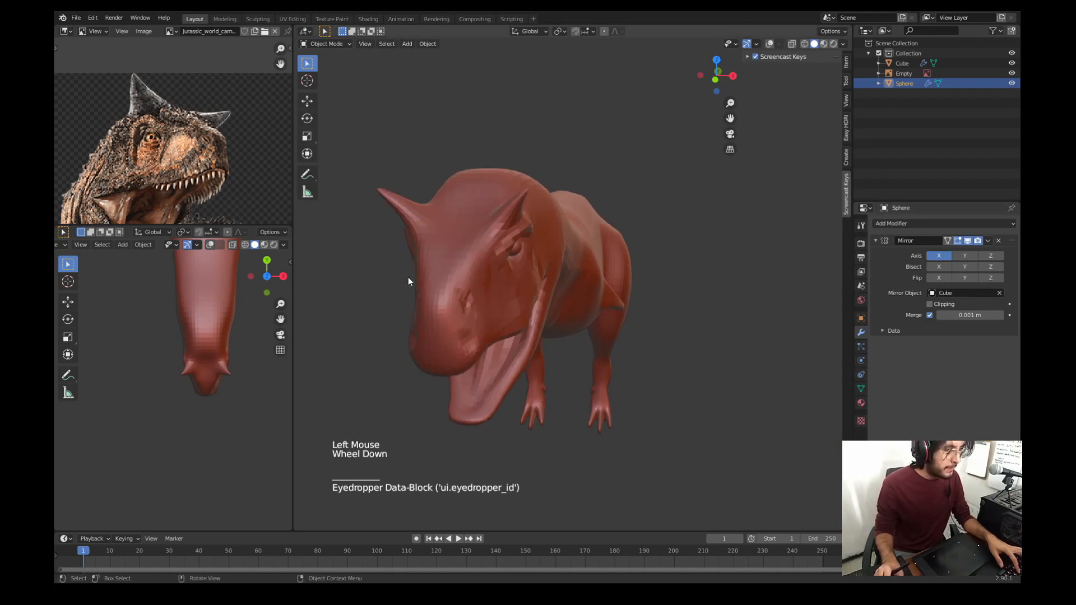
middle_click_drag(408, 277, 510, 280)
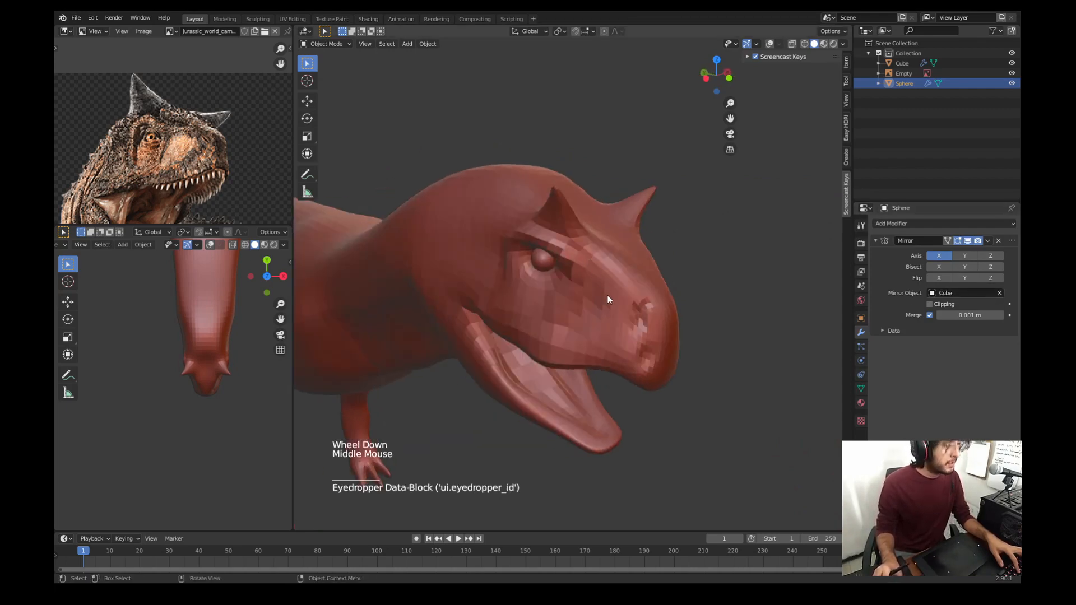
middle_click_drag(607, 295, 573, 290)
Step: Rename the dinosaur's Cube object as Carnosaurus
left_click(903, 64)
double_click(902, 63)
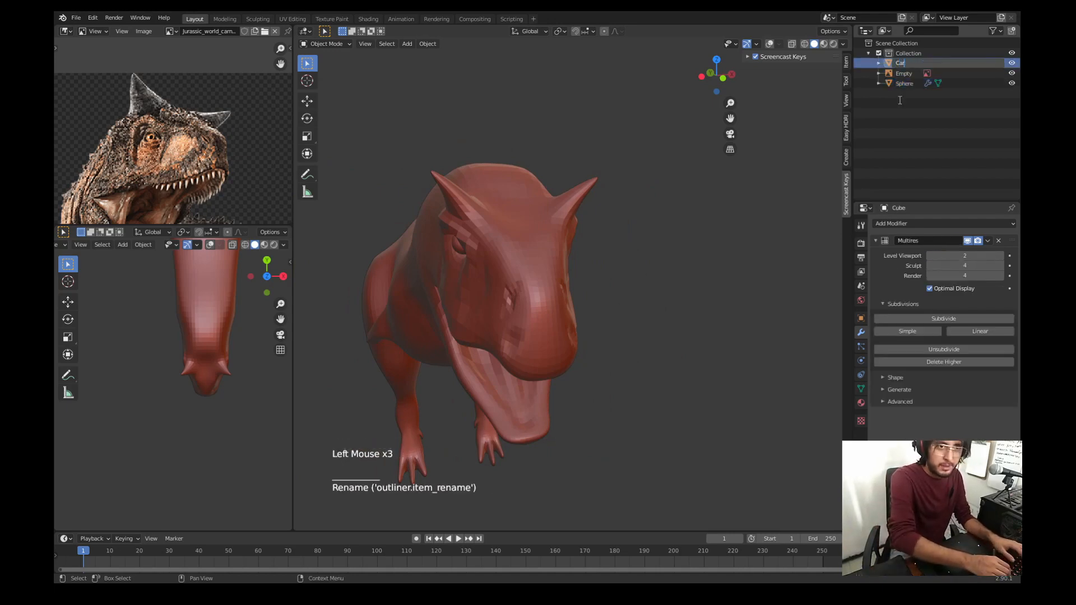
type("Carnosaurus")
key("Return")
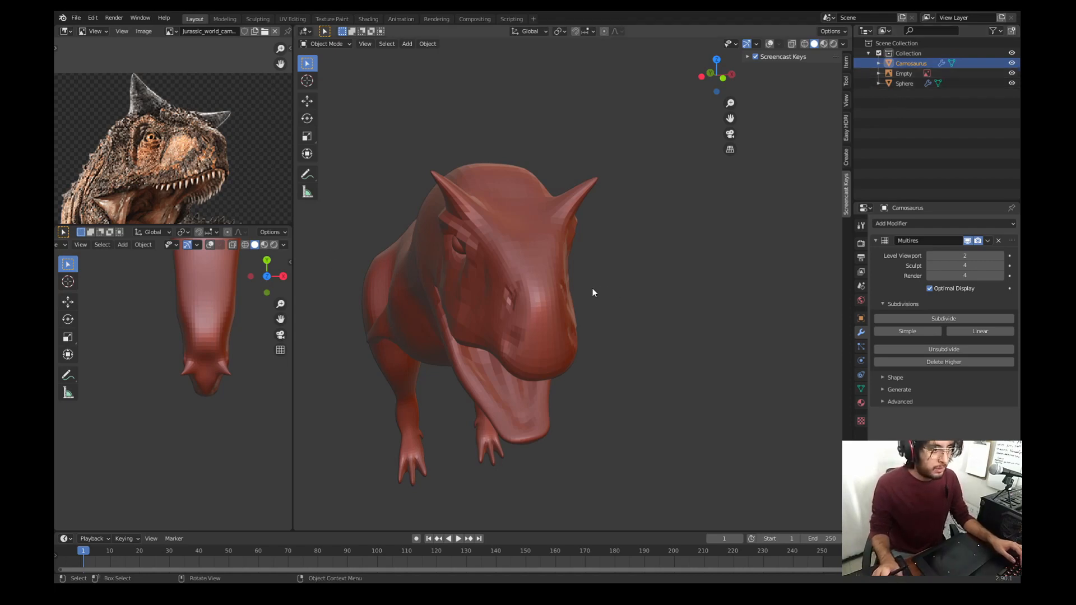
Step: Show the viewport overlays in the right side view so the skeleton reference lies over the dinosaur's head
scroll(532, 259, "down", 1)
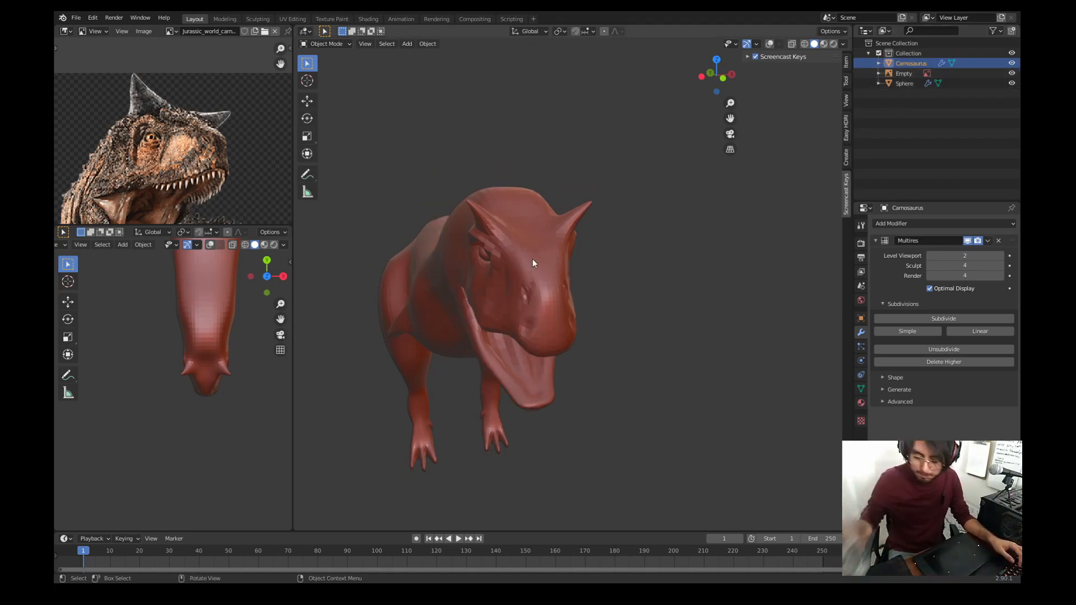
middle_click_drag(513, 298, 576, 281)
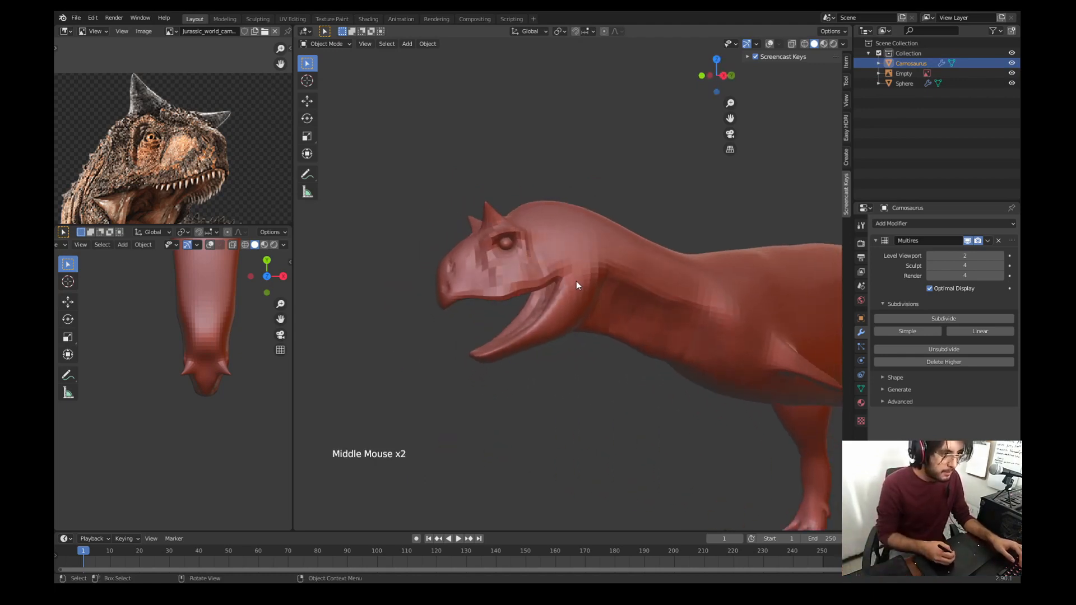
key("KP_3")
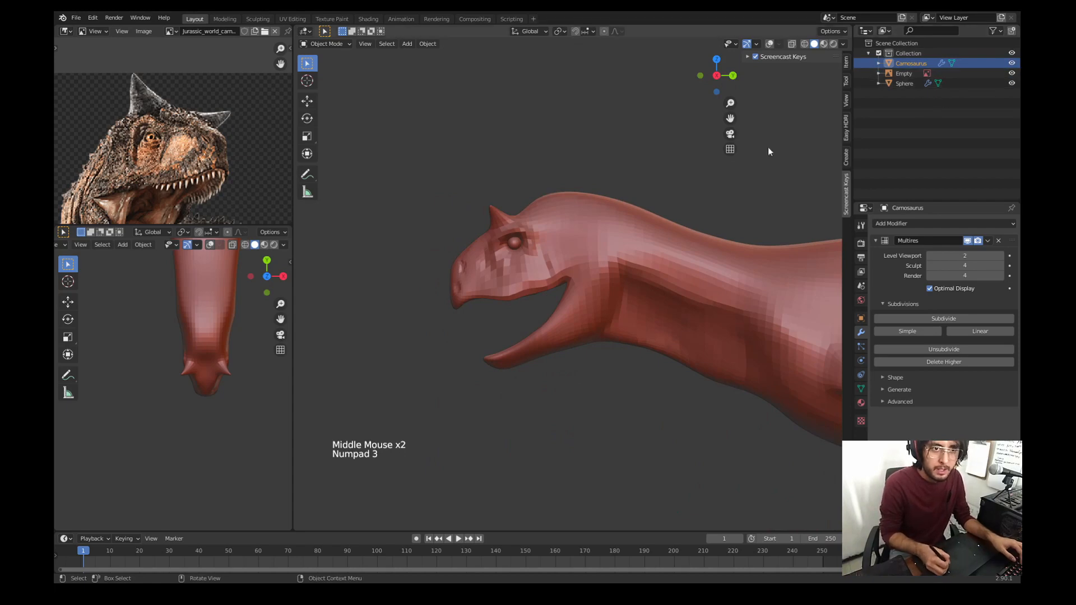
left_click(769, 44)
middle_click_drag(554, 270, 561, 235, "shift")
middle_click_drag(561, 235, 525, 243, "ctrl")
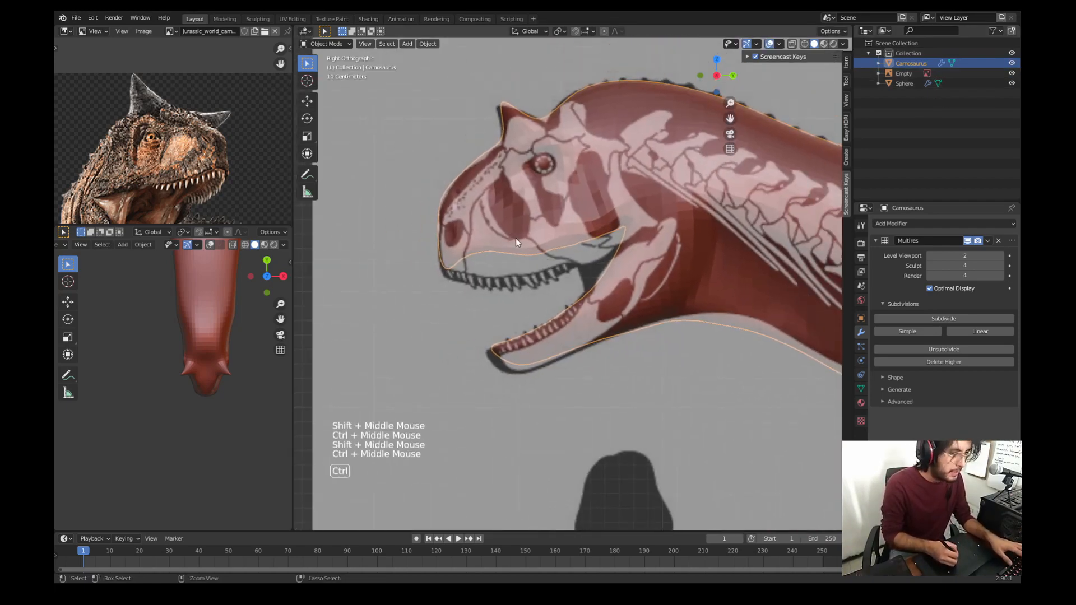
Step: Sculpt the upper jaw's lower edge to match the skeleton reference, using the Grab brush with a 120 px radius
key("ctrl+Tab")
key("g")
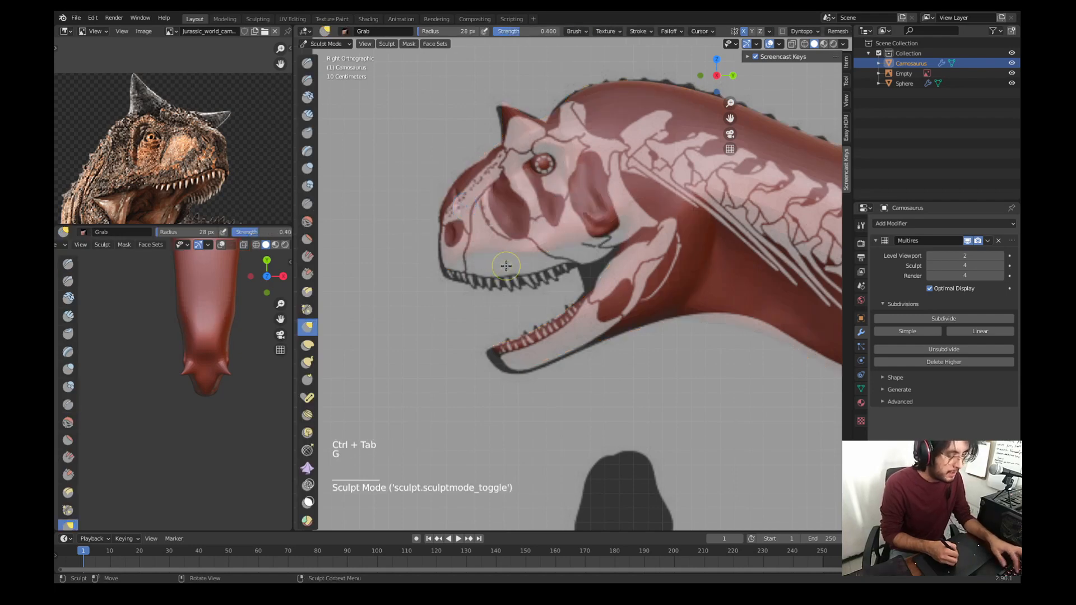
key("f")
left_click(498, 278)
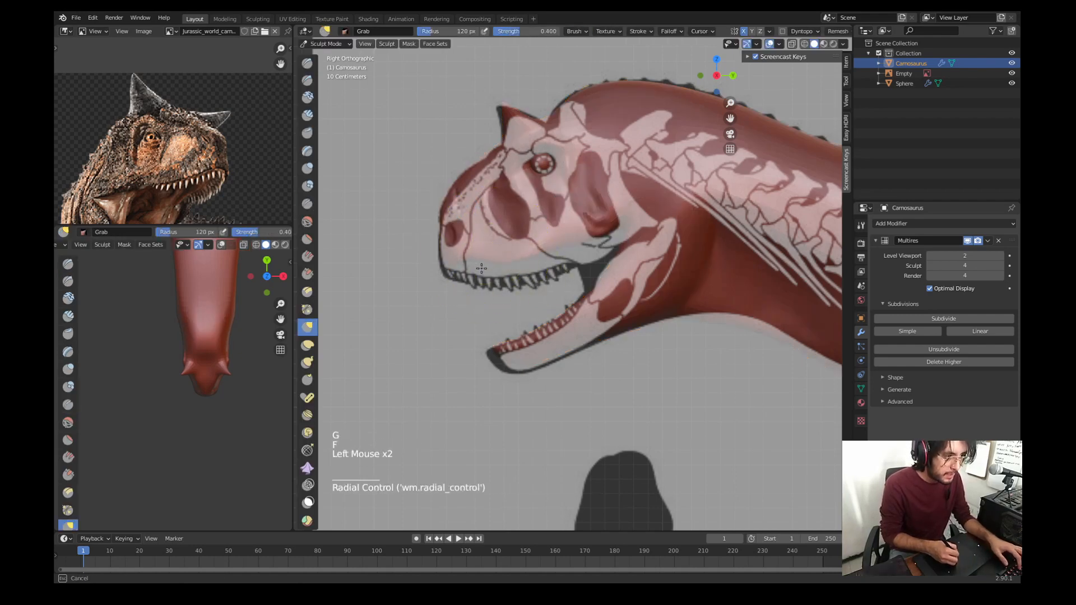
left_click_drag(481, 269, 482, 270)
mouse_move(484, 265)
left_mouse_down()
mouse_move(488, 273)
mouse_move(529, 264)
left_mouse_up()
mouse_move(546, 244)
left_mouse_down()
mouse_move(554, 260)
mouse_move(585, 247)
left_mouse_up()
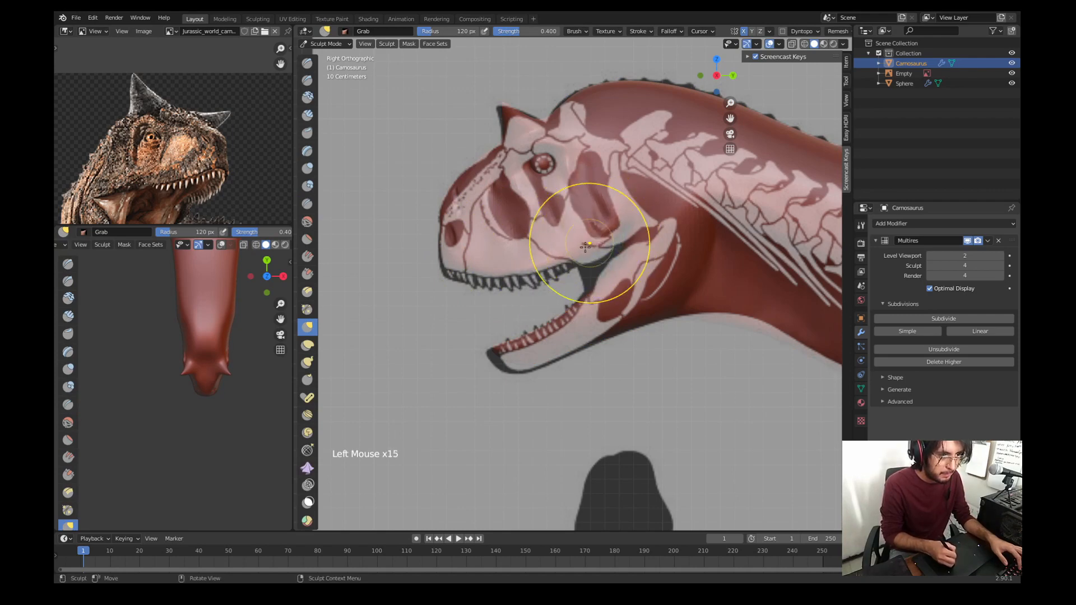
Step: Grab the lower jaw, throat line and horn tip into line with the skeleton reference
left_click_drag(509, 359, 553, 353)
left_click_drag(615, 328, 623, 325)
left_click_drag(704, 300, 703, 292)
middle_click_drag(607, 138, 572, 169, "shift")
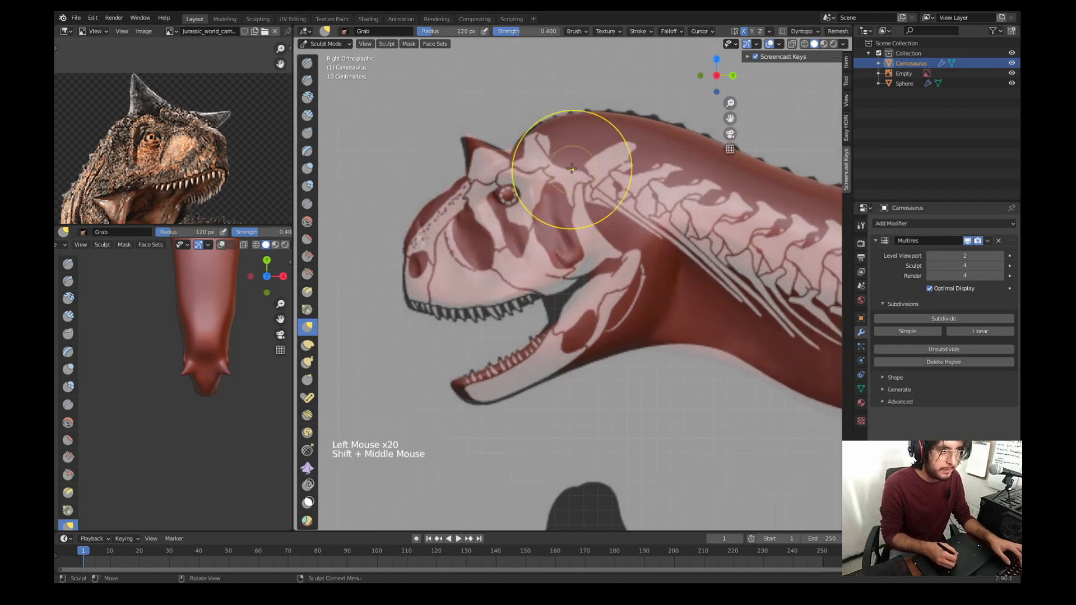
left_click_drag(467, 141, 463, 139)
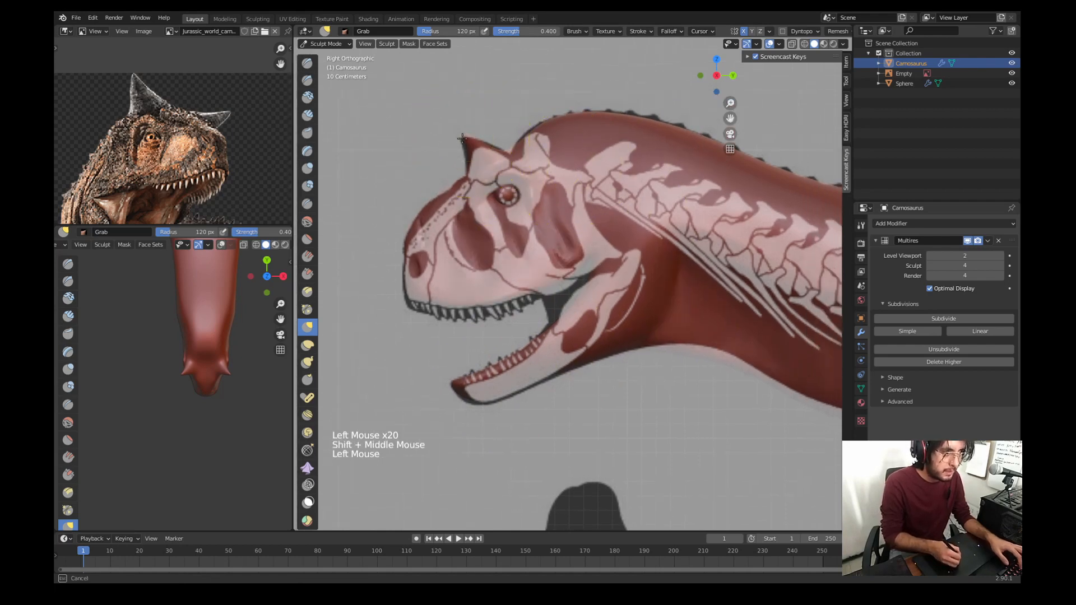
Step: Reshape the neck behind the head from above in the small viewport, using the Grab brush with a 71 px radius
key("f")
left_click(493, 141)
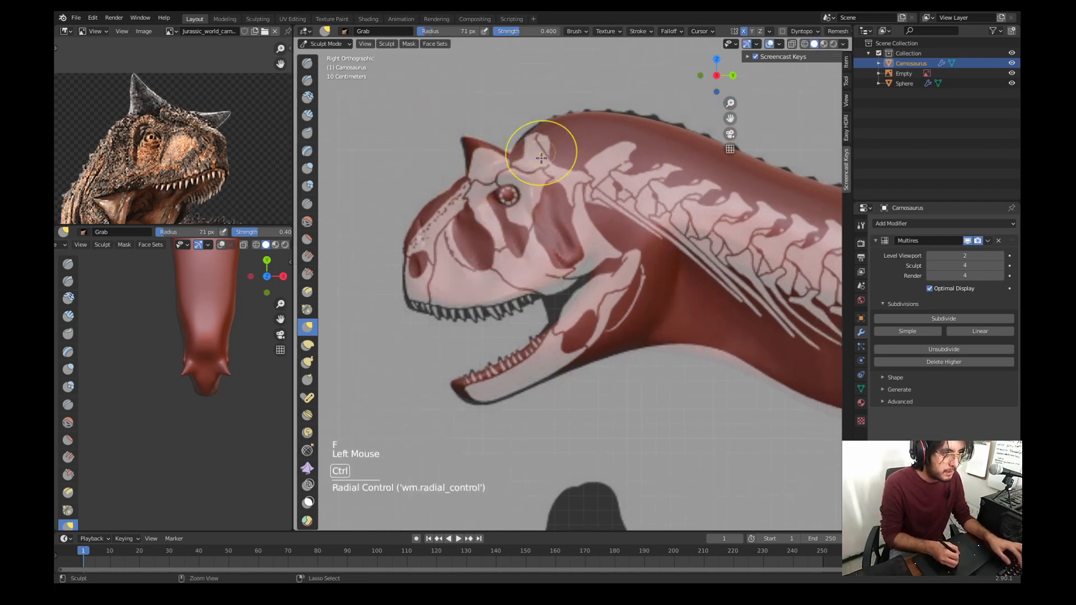
middle_click_drag(541, 148, 600, 269, "ctrl")
middle_click_drag(600, 269, 500, 243, "shift")
mouse_move(235, 325)
middle_mouse_down("ctrl")
mouse_move(222, 382)
mouse_move(223, 339)
middle_mouse_up("ctrl")
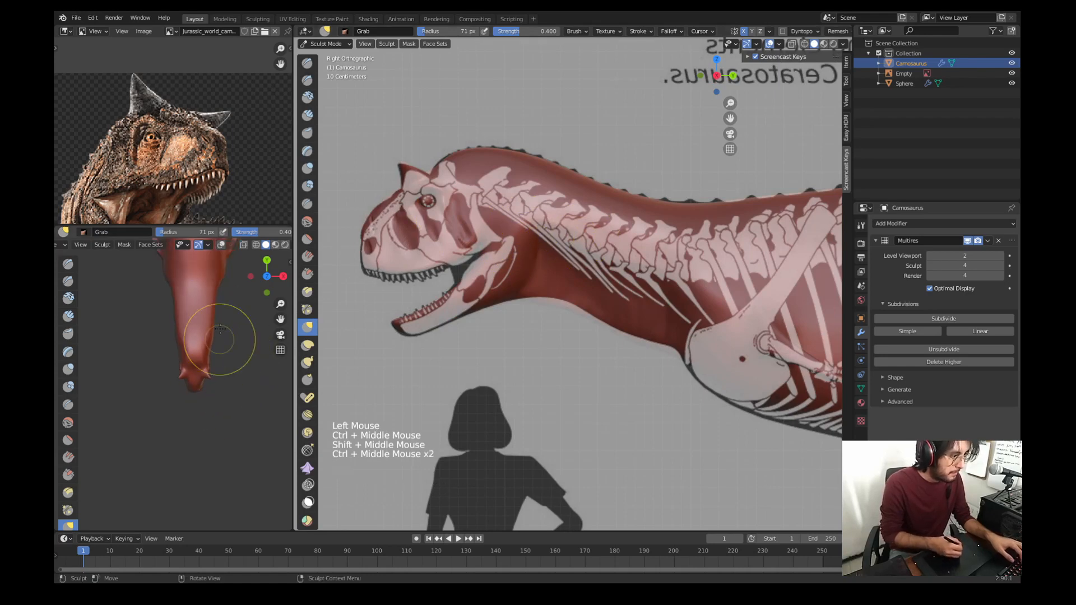
left_click_drag(212, 320, 209, 298)
mouse_move(214, 290)
left_mouse_down()
mouse_move(206, 284)
mouse_move(201, 356)
left_mouse_up()
mouse_move(211, 367)
middle_mouse_down()
mouse_move(208, 314)
mouse_move(206, 395)
middle_mouse_up()
middle_click_drag(206, 395, 160, 350)
mouse_move(188, 395)
middle_mouse_down("ctrl")
mouse_move(192, 354)
mouse_move(178, 379)
mouse_move(191, 356)
mouse_move(185, 343)
mouse_move(168, 355)
middle_mouse_up("ctrl")
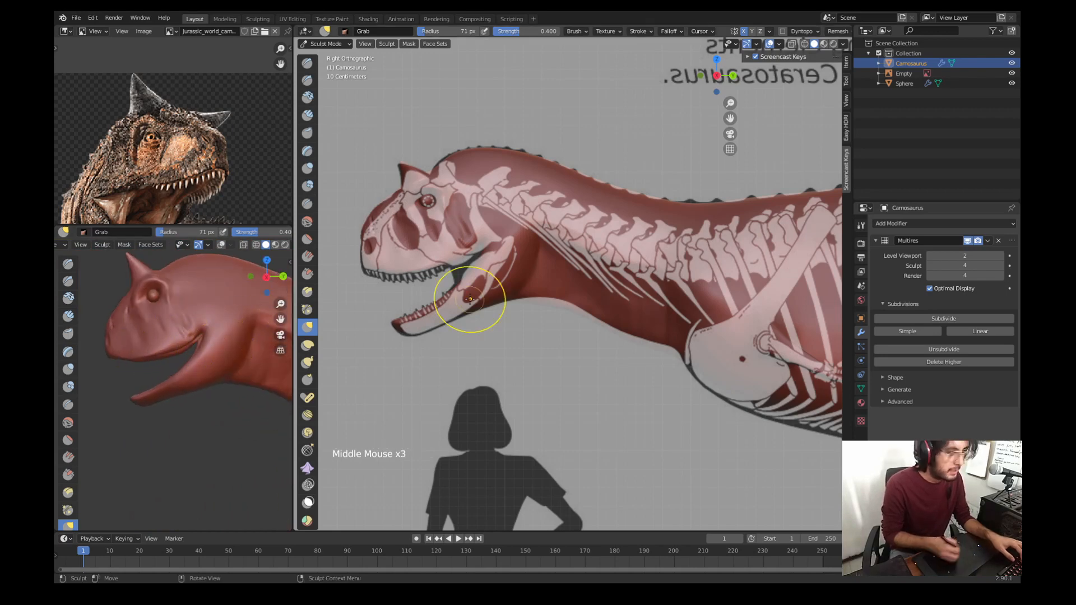
Step: Hide the Empty holding the skeleton reference image and view the dinosaur's open mouth from the front
middle_click_drag(473, 300, 667, 241)
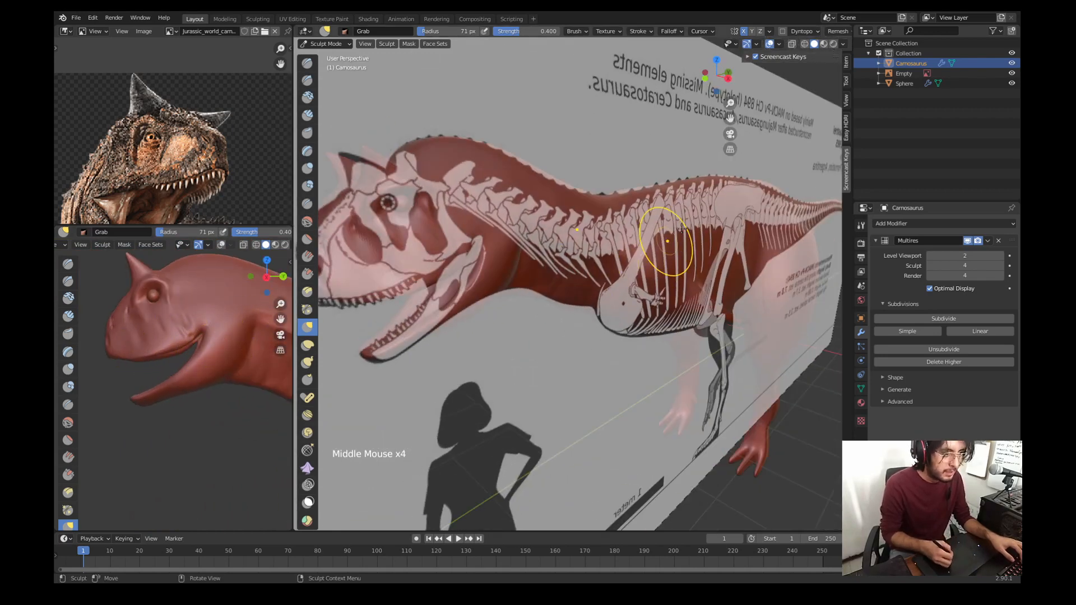
left_click(1011, 73)
middle_click_drag(527, 263, 595, 225, "shift")
middle_click_drag(595, 225, 629, 233)
Step: Carve creases into the inside of the lower jaw with the Crease brush at a 21 px radius
key("w")
left_click(520, 251)
key("w")
key("f")
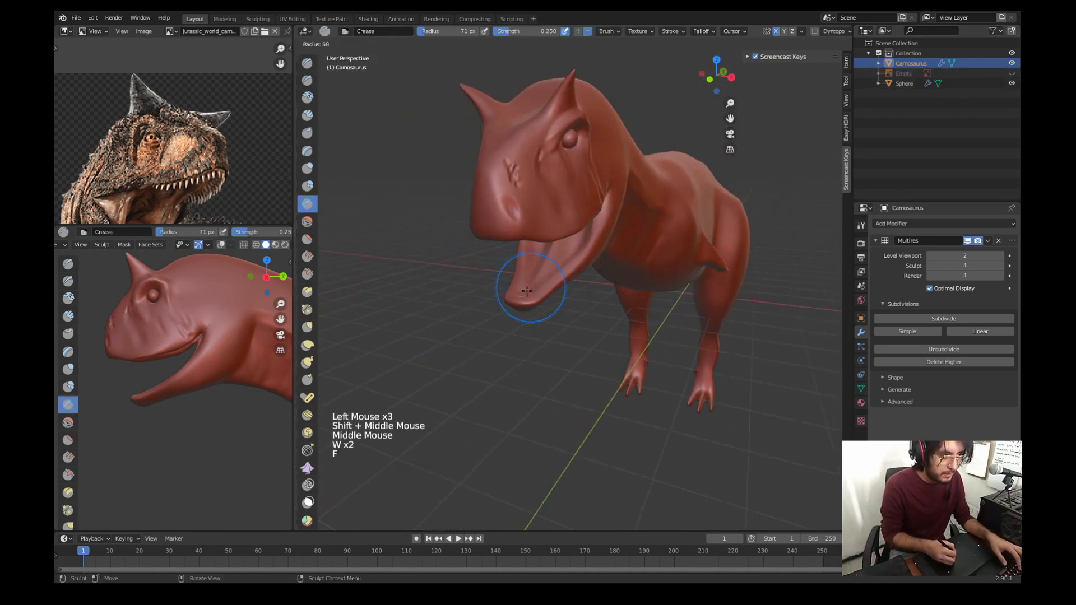
middle_click_drag(505, 283, 546, 289)
left_click(550, 289)
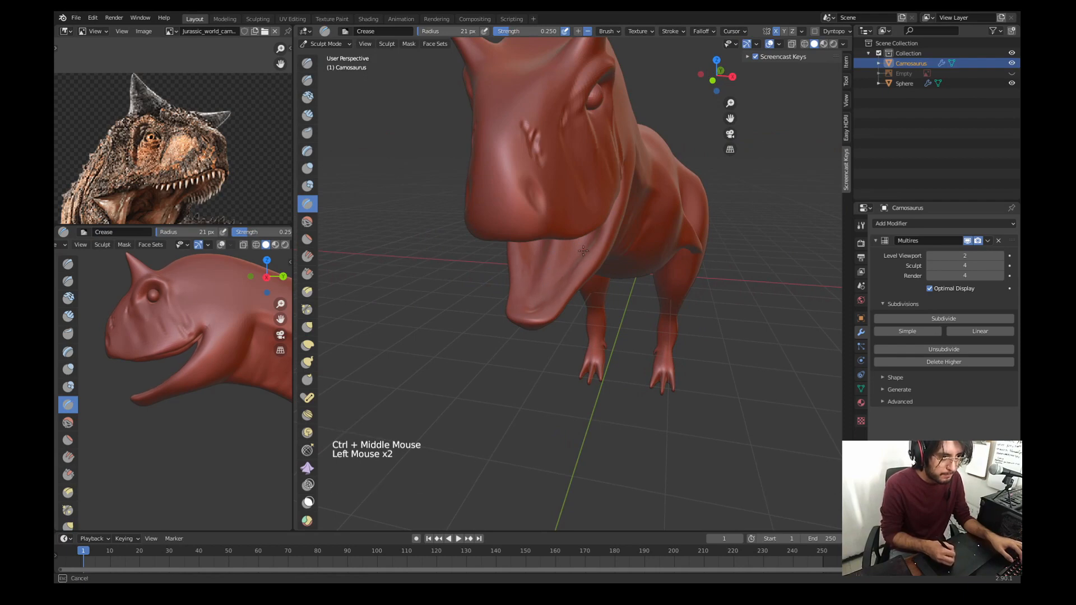
middle_click_drag(583, 251, 535, 223)
left_click(533, 221)
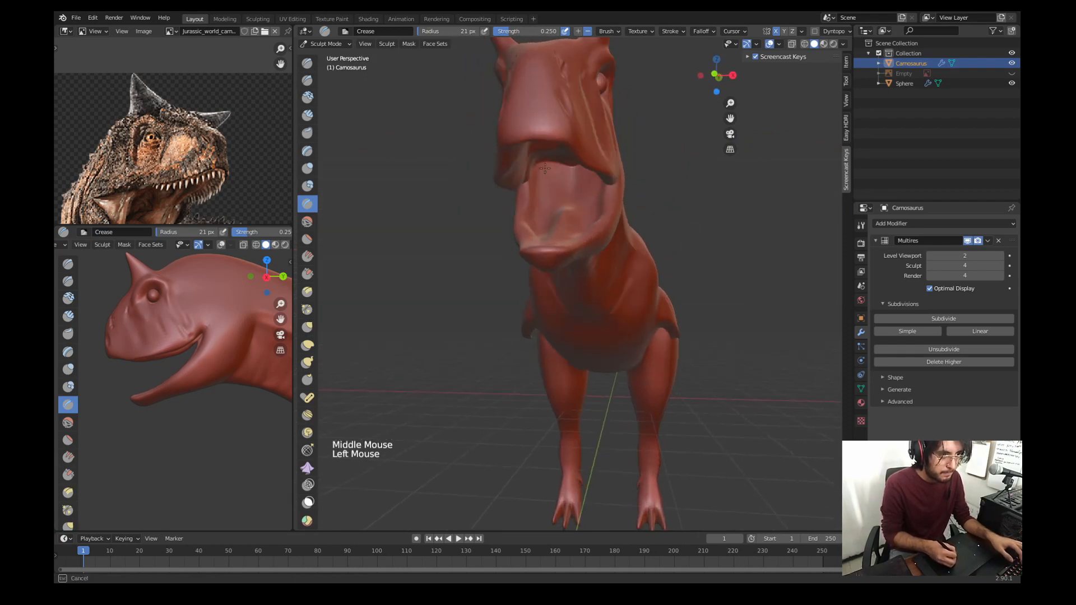
left_click(553, 215)
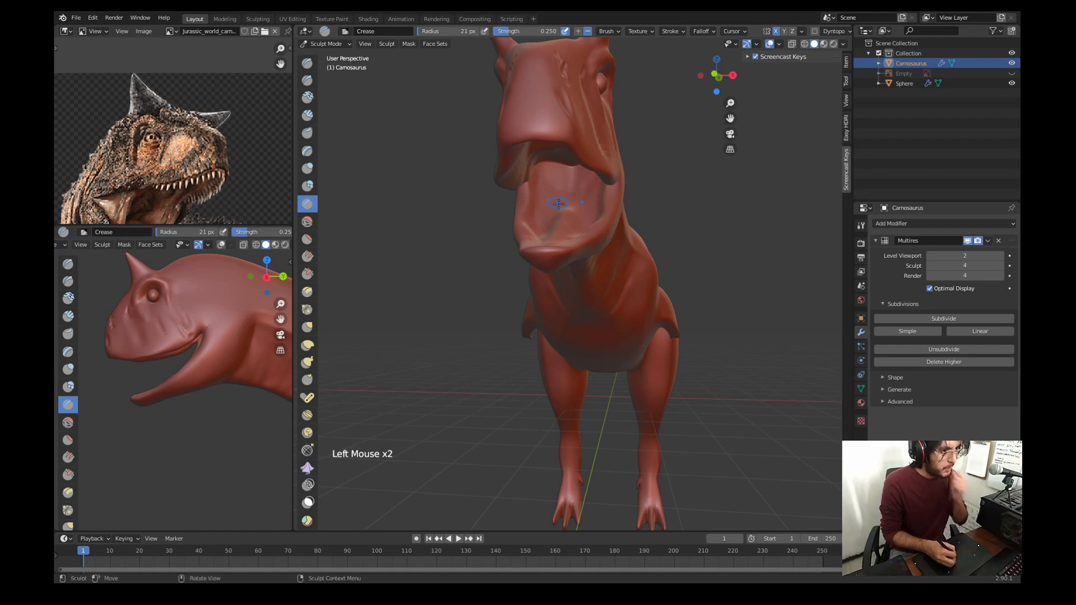
middle_click_drag(558, 203, 555, 176)
left_click(555, 176)
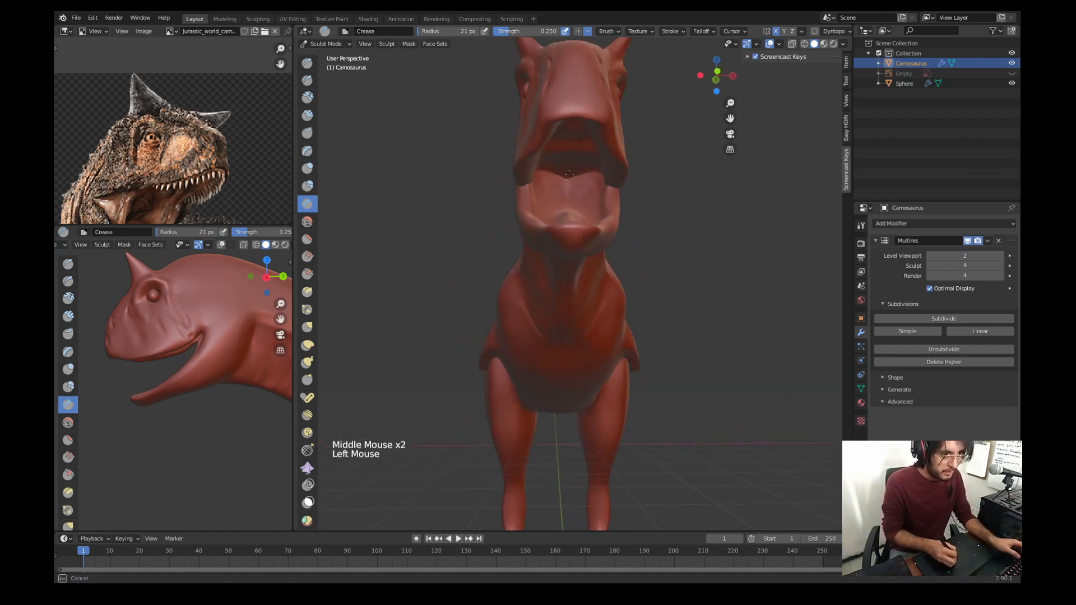
Step: Carve inward at the back of the mouth with the inverted Draw brush, enlarging its radius to 54 px
key("w")
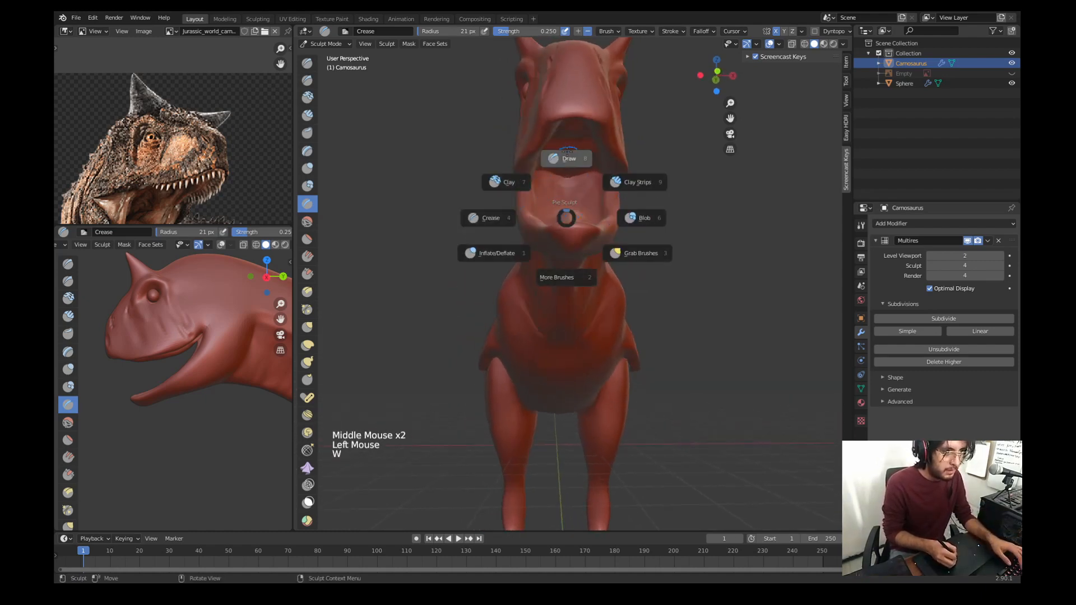
left_click(564, 169)
left_click(553, 179, "ctrl")
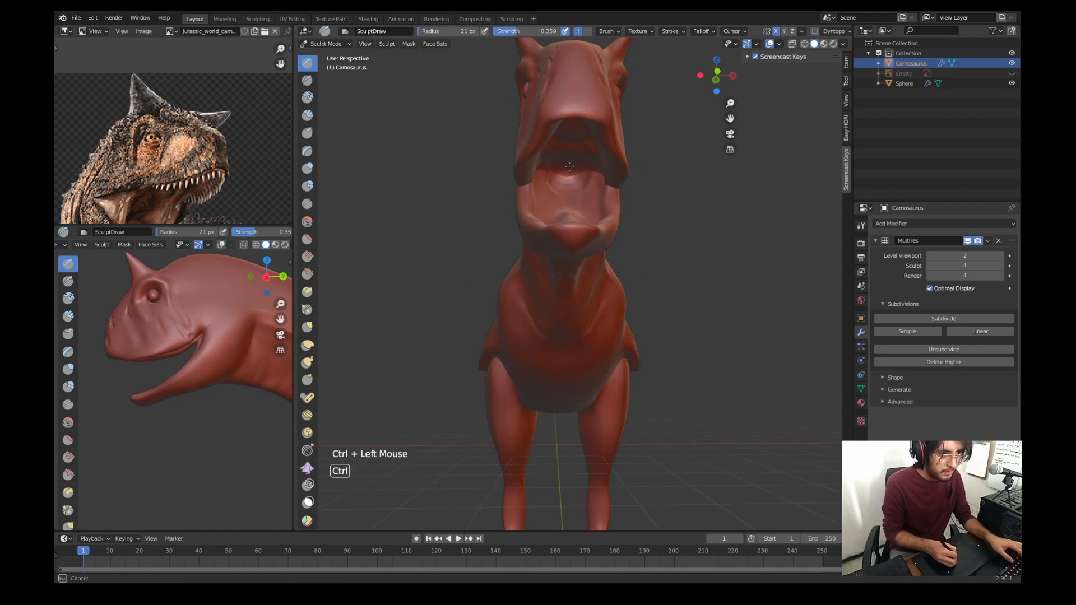
key("f")
left_click(561, 190, "ctrl")
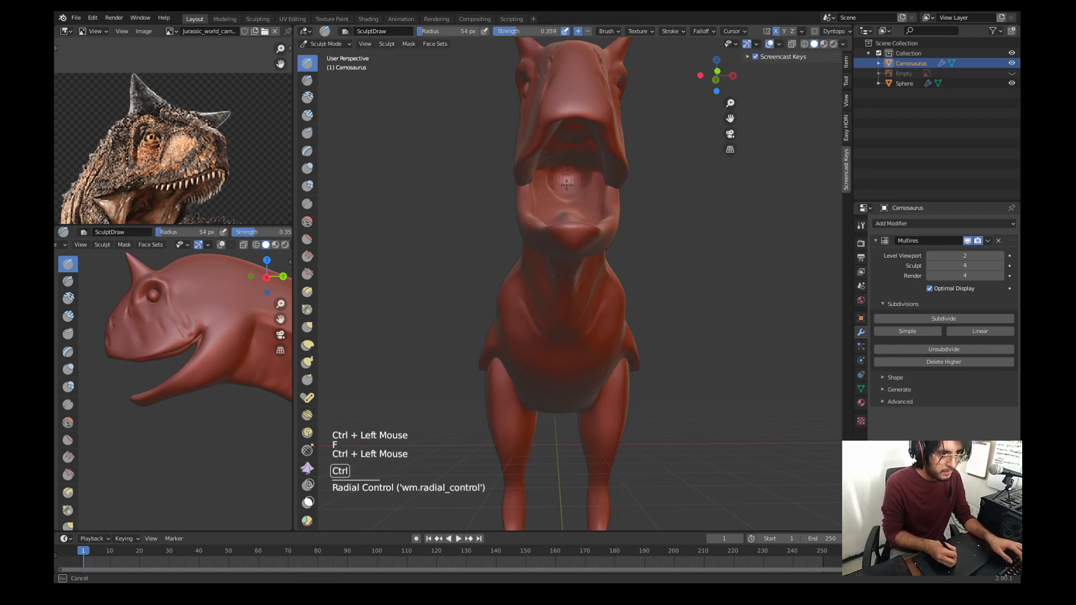
Step: Carve fine creases along the inside of the lower jaw with the Crease brush at an 11 px radius
mouse_move(567, 184)
middle_mouse_down()
mouse_move(535, 216)
mouse_move(563, 224)
mouse_move(566, 238)
middle_mouse_up()
key("w")
left_click(474, 214)
key("f")
left_click(497, 228)
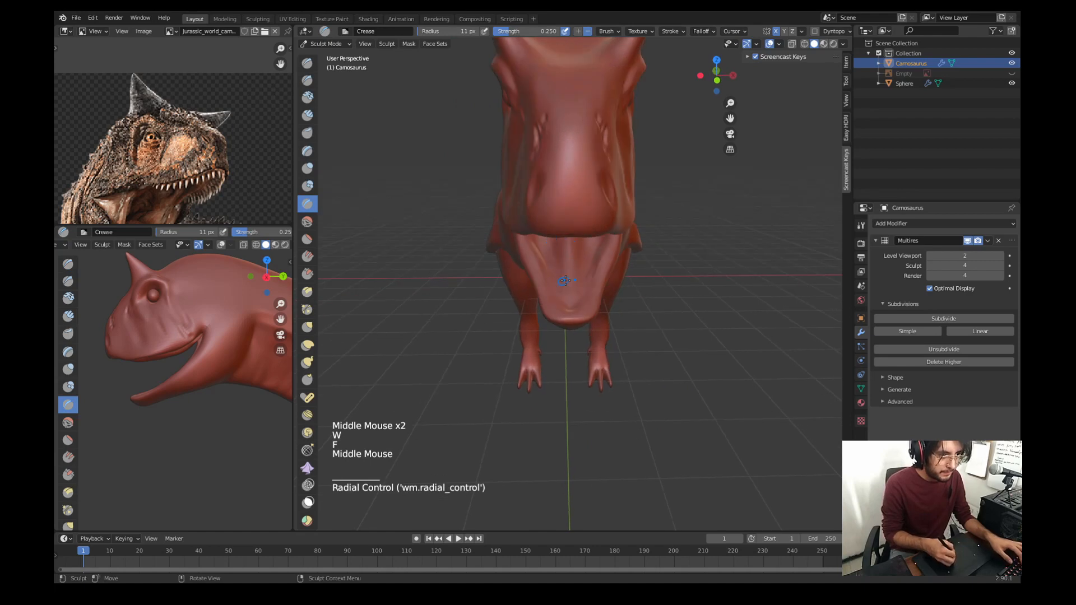
left_click_drag(561, 295, 590, 285)
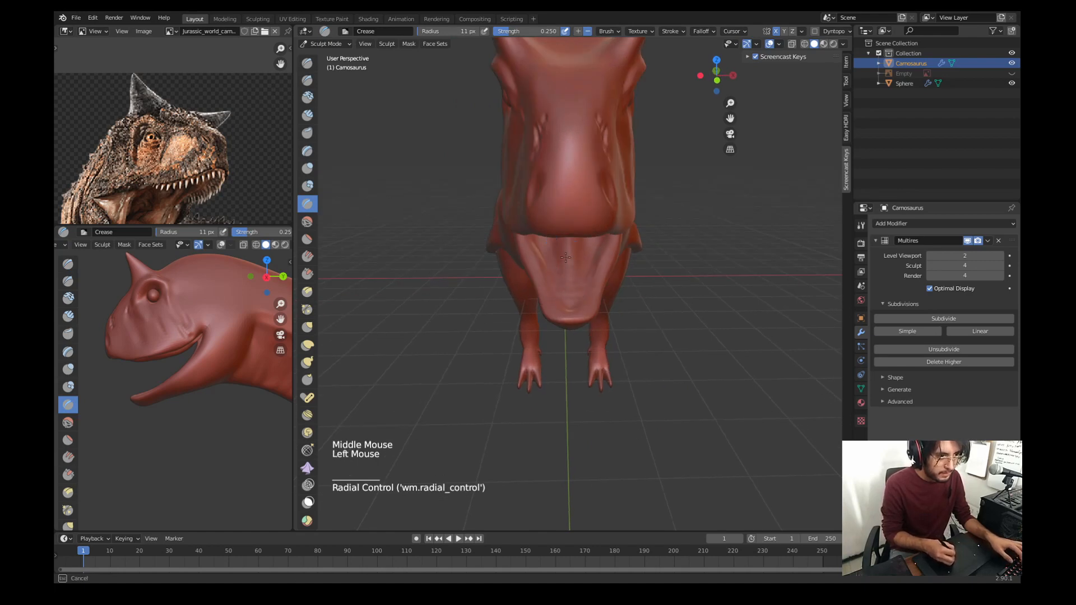
middle_click_drag(566, 257, 560, 193)
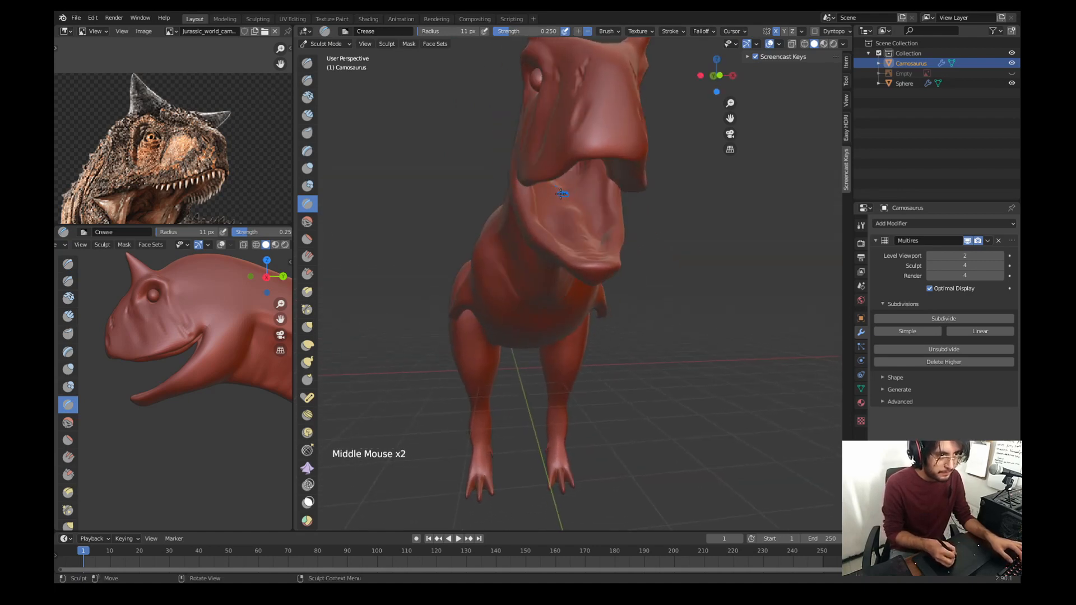
left_click_drag(560, 193, 556, 206)
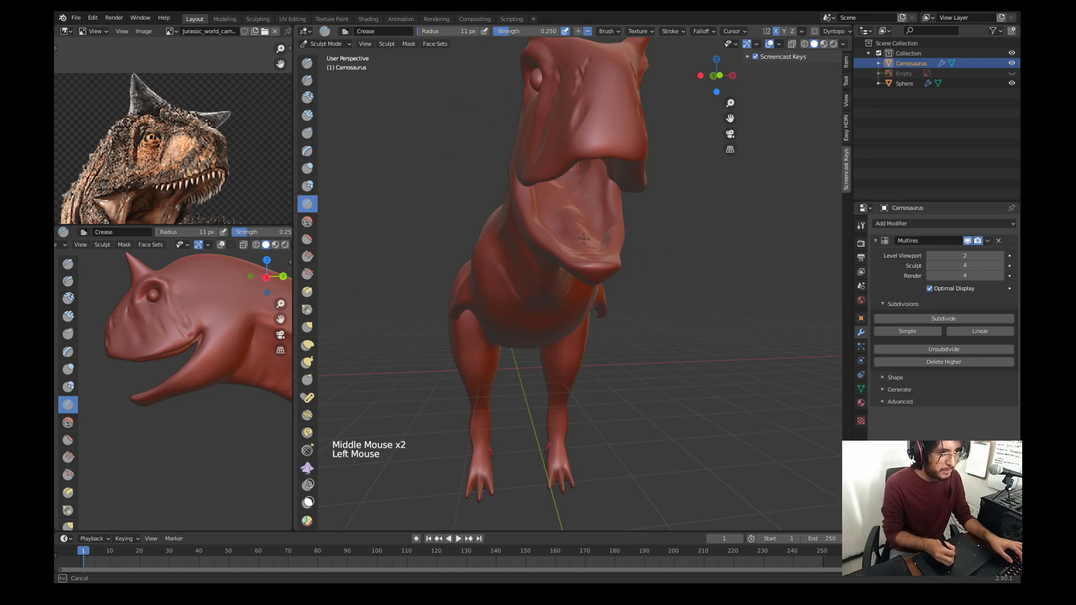
Step: Crease the roof and back of the open mouth from below with the 11 px Crease brush
middle_click_drag(589, 250, 541, 190)
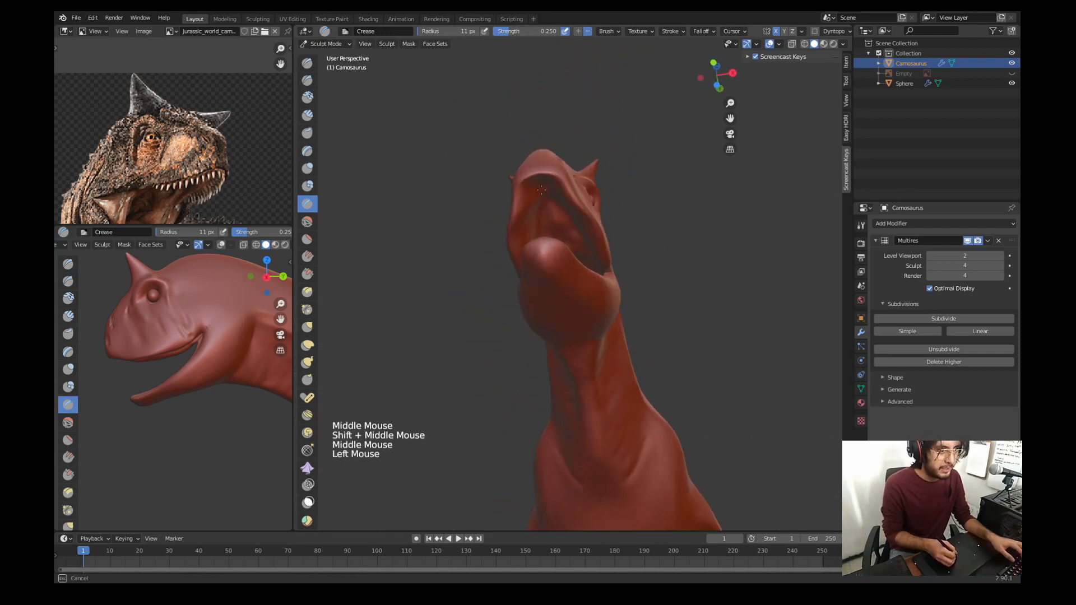
left_click_drag(550, 225, 551, 219)
middle_click_drag(551, 220, 566, 234)
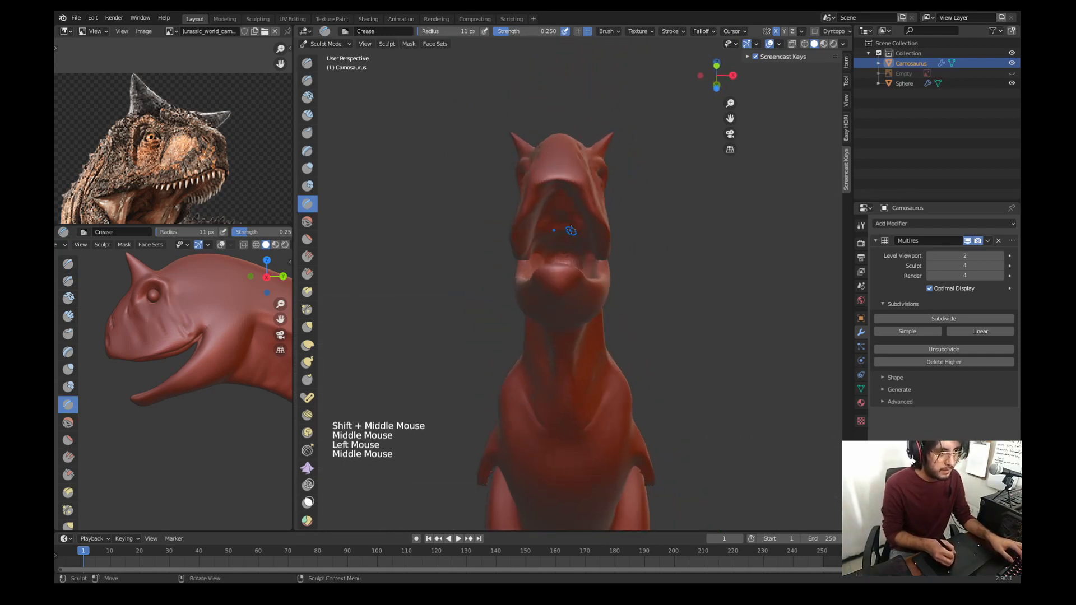
left_click_drag(566, 234, 566, 226)
Step: Build up the inside of the mouth near the jaw corner with the Draw brush at a 45 px radius
mouse_move(566, 226)
middle_mouse_down()
mouse_move(493, 221)
mouse_move(559, 213)
mouse_move(553, 243)
mouse_move(515, 216)
mouse_move(555, 247)
middle_mouse_up()
key("x")
key("f")
left_click(553, 244)
left_click(513, 215)
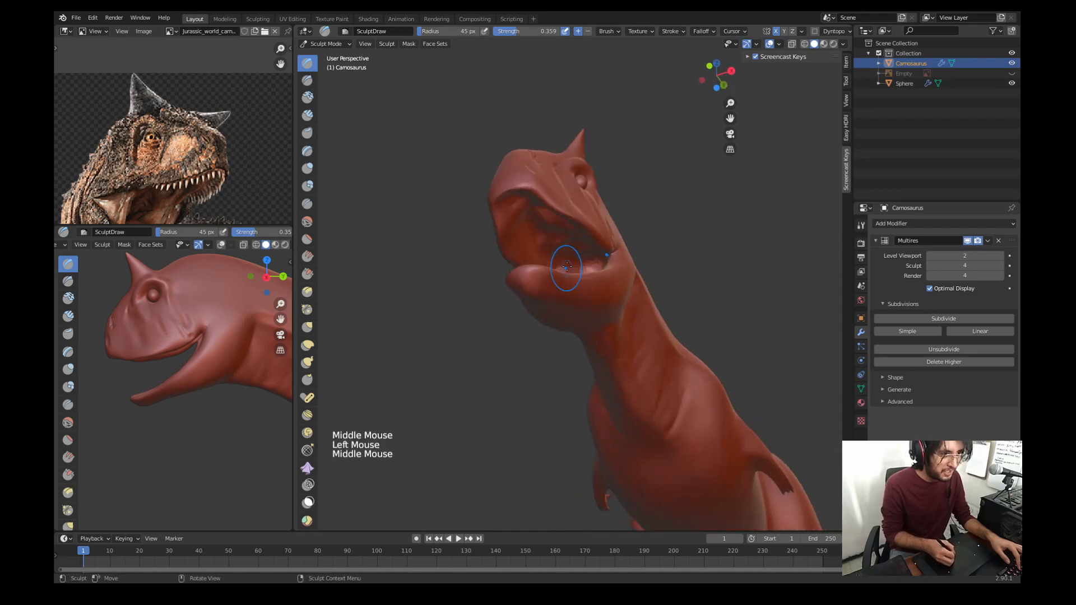
left_click(564, 250)
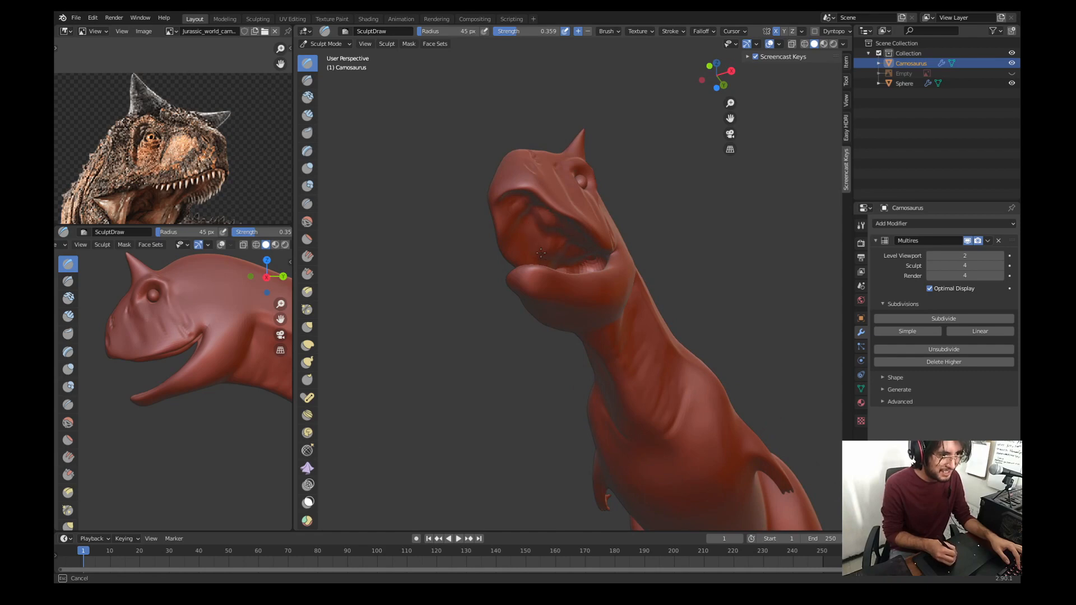
Step: Carve creases into the inner side of the upper jaw with the Crease brush at a 26 px radius
mouse_move(541, 253)
middle_mouse_down()
mouse_move(572, 216)
mouse_move(631, 202)
middle_mouse_up()
key("w")
left_click(504, 215)
key("f")
left_click(595, 234)
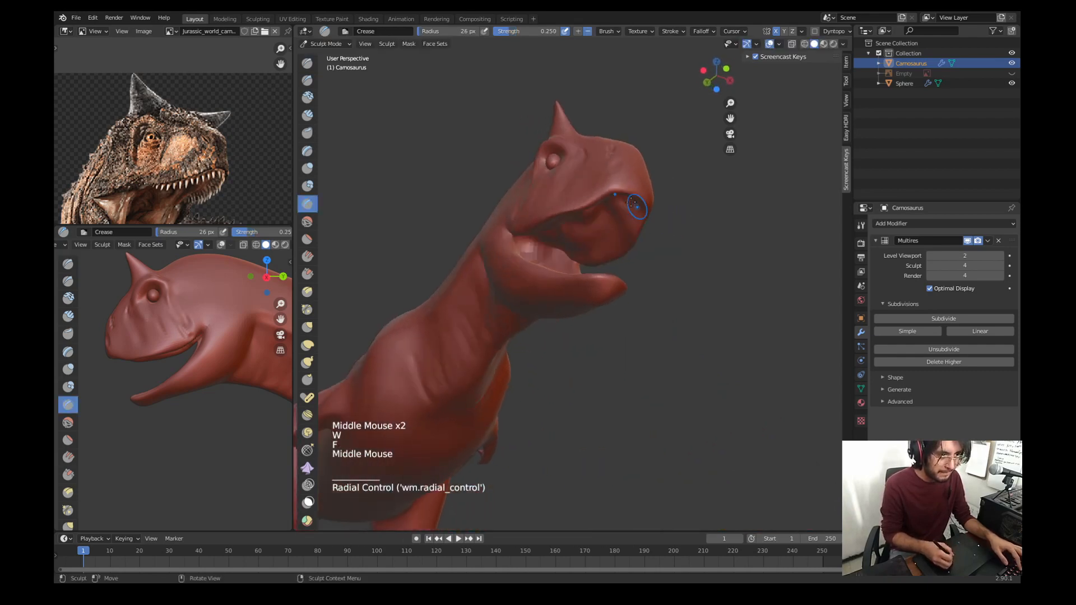
left_click_drag(577, 251, 617, 233)
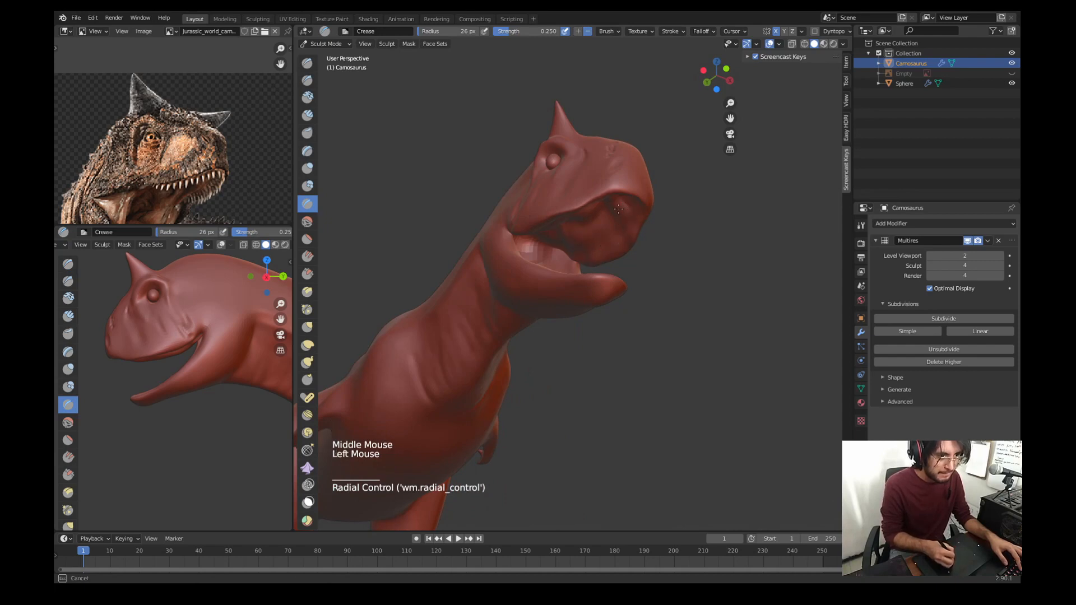
left_click(618, 209)
Step: Show the Empty with the skeleton reference over the dinosaur in the right side view
middle_click_drag(618, 209, 487, 232)
key("KP_3")
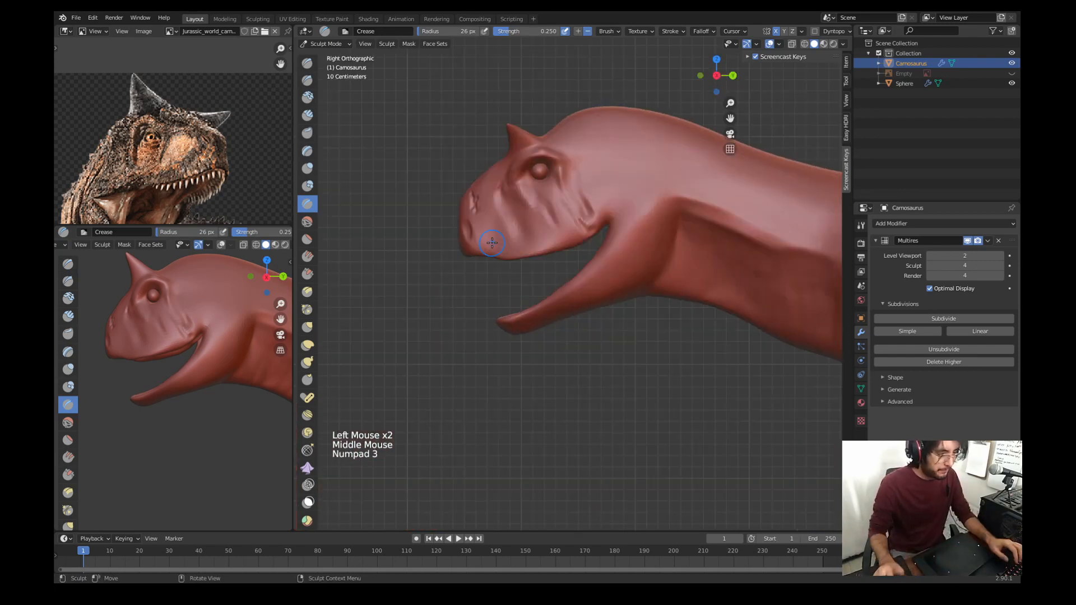
left_click(1011, 73)
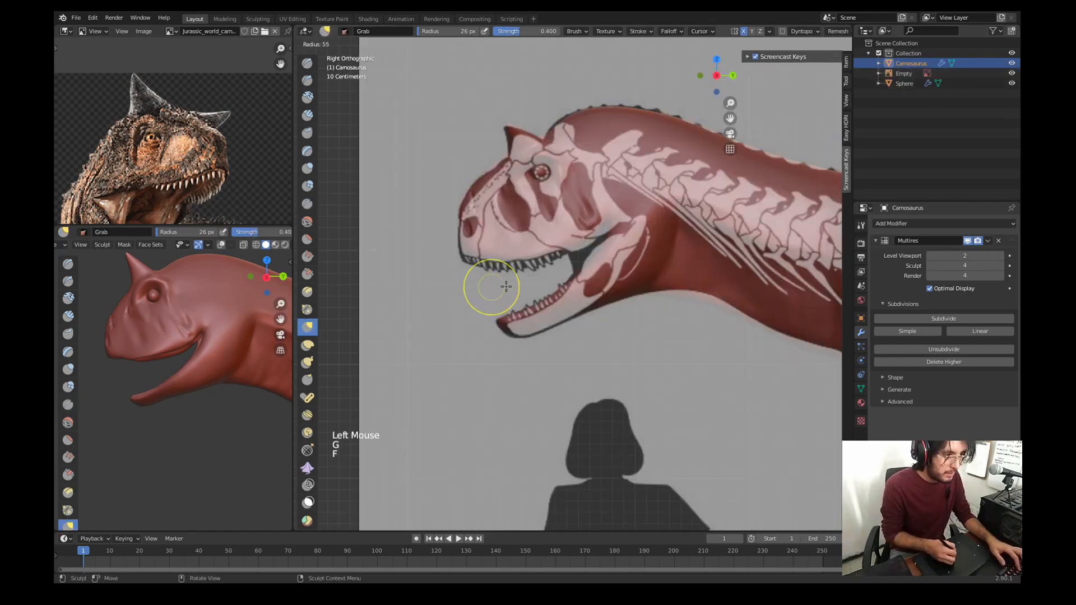
Step: Try to pull the upper lip edge to match the skeleton reference, using the Grab brush with a 62 px radius
key("f")
left_click(476, 263)
key("g")
left_click_drag(478, 263, 478, 265)
left_click_drag(478, 257, 484, 262)
left_click_drag(486, 253, 488, 263)
mouse_move(491, 257)
left_mouse_down()
mouse_move(534, 258)
mouse_move(574, 243)
left_mouse_up()
key("ctrl+z")
key("ctrl+z")
key("ctrl+z")
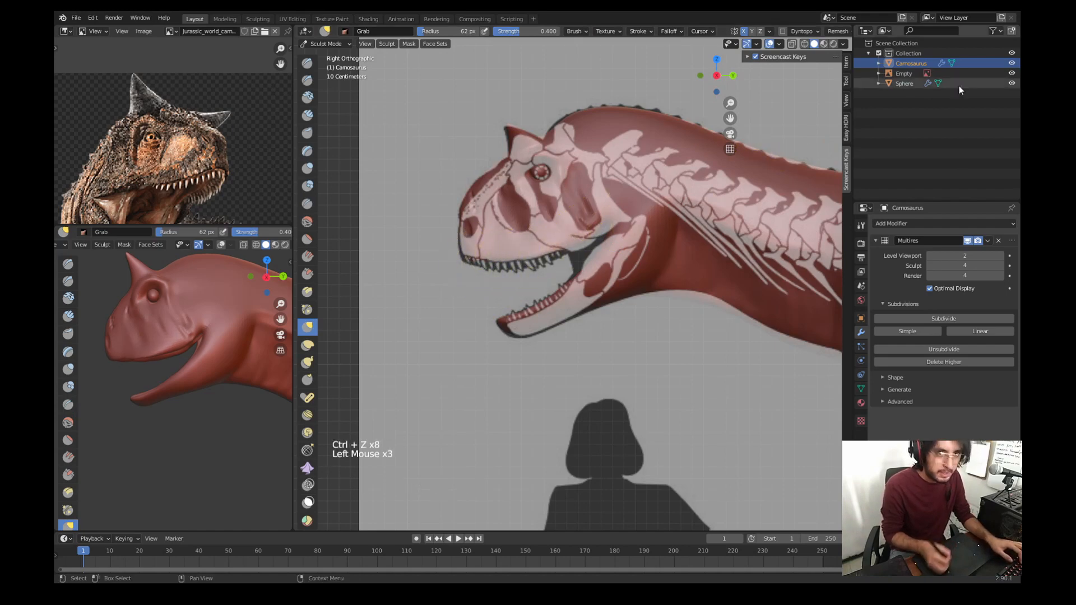
Step: Turn off the viewport overlays to clear the skeleton reference away from the side view
left_click(1011, 63)
left_click(1011, 62)
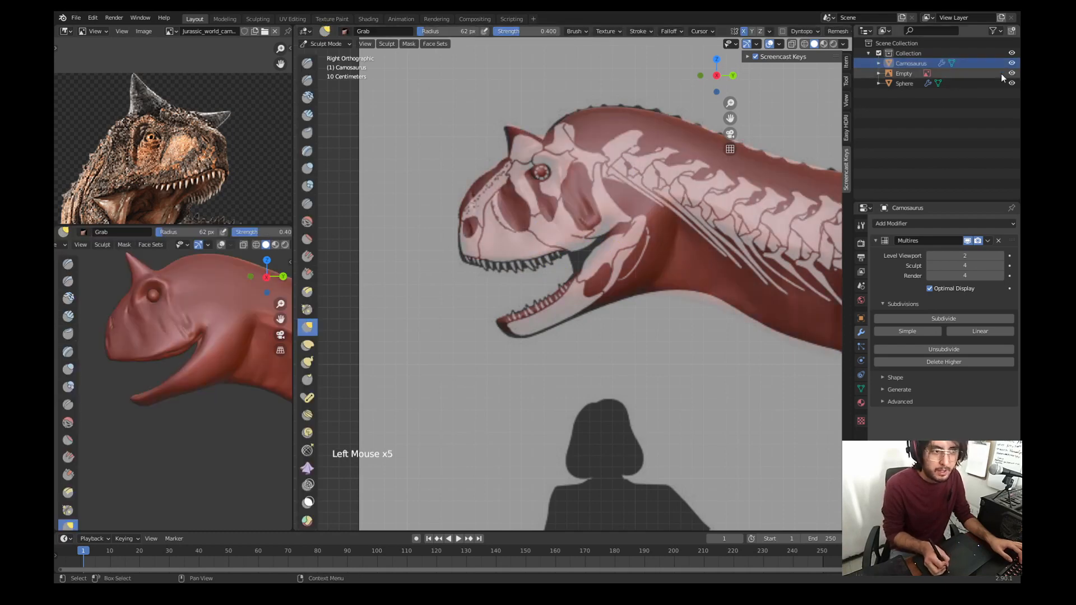
left_click(769, 44)
mouse_move(674, 224)
middle_mouse_down("shift")
mouse_move(598, 231)
mouse_move(480, 312)
middle_mouse_up("shift")
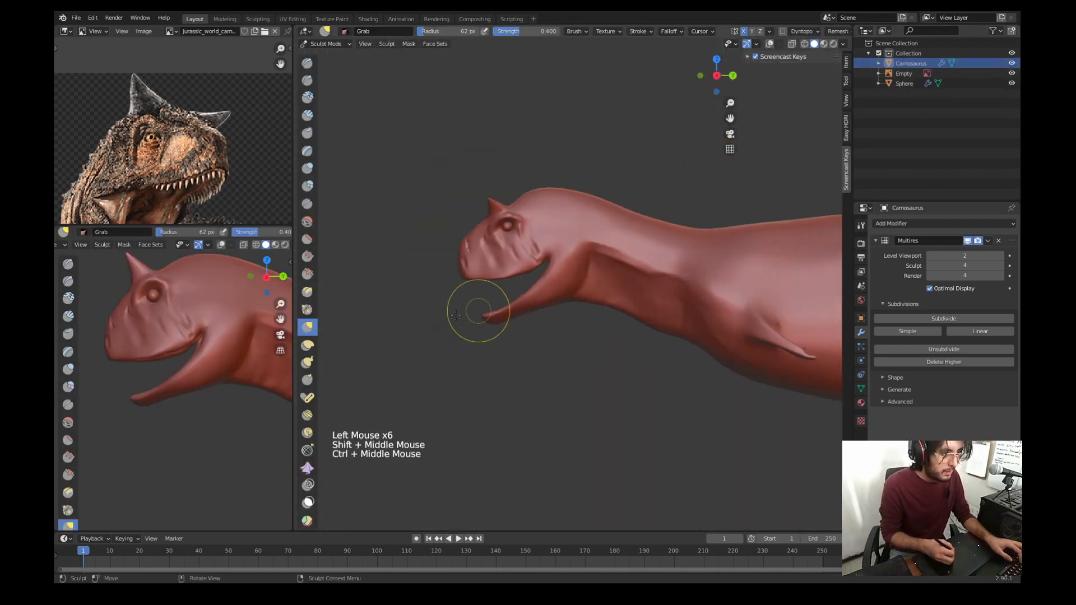
Step: Hide the lower jaw and throat underside with several Box Hide regions below the upper jaw
left_click_drag(317, 399, 322, 477)
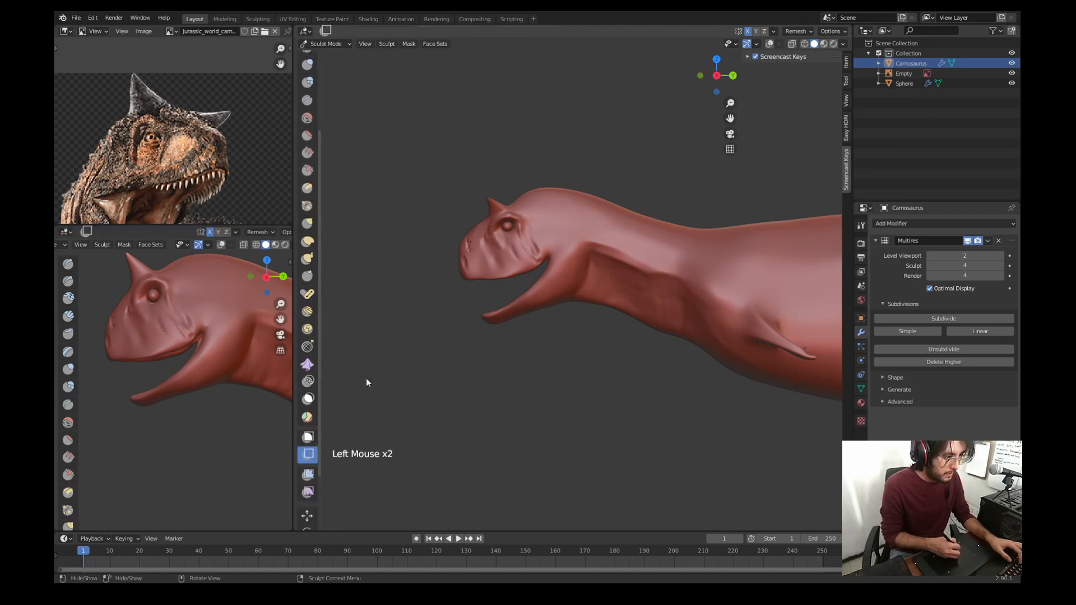
left_click_drag(448, 292, 656, 360)
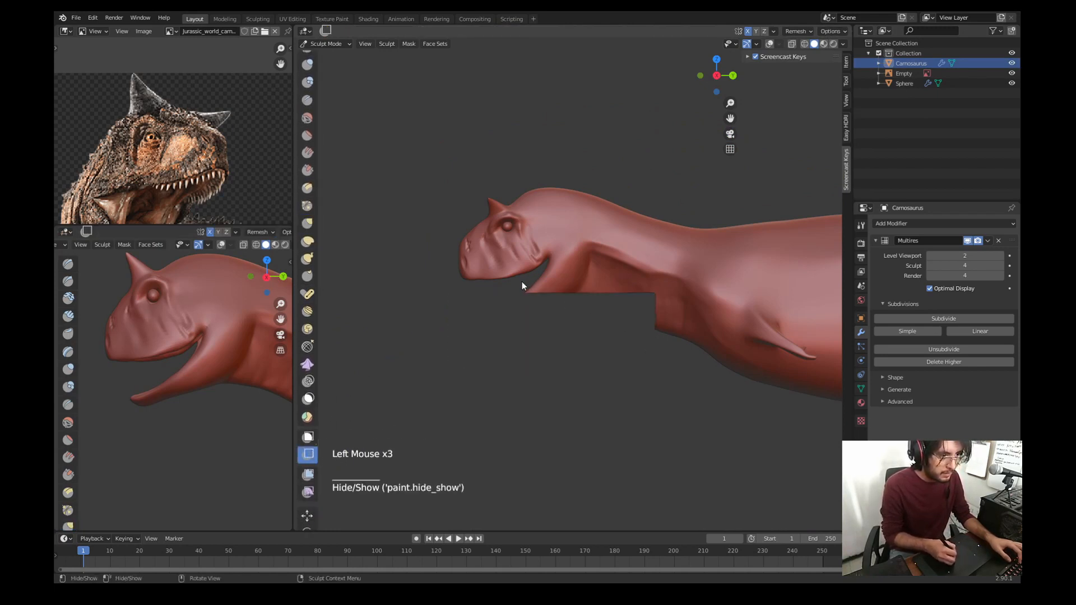
left_click_drag(522, 282, 633, 305)
left_click_drag(536, 268, 624, 311)
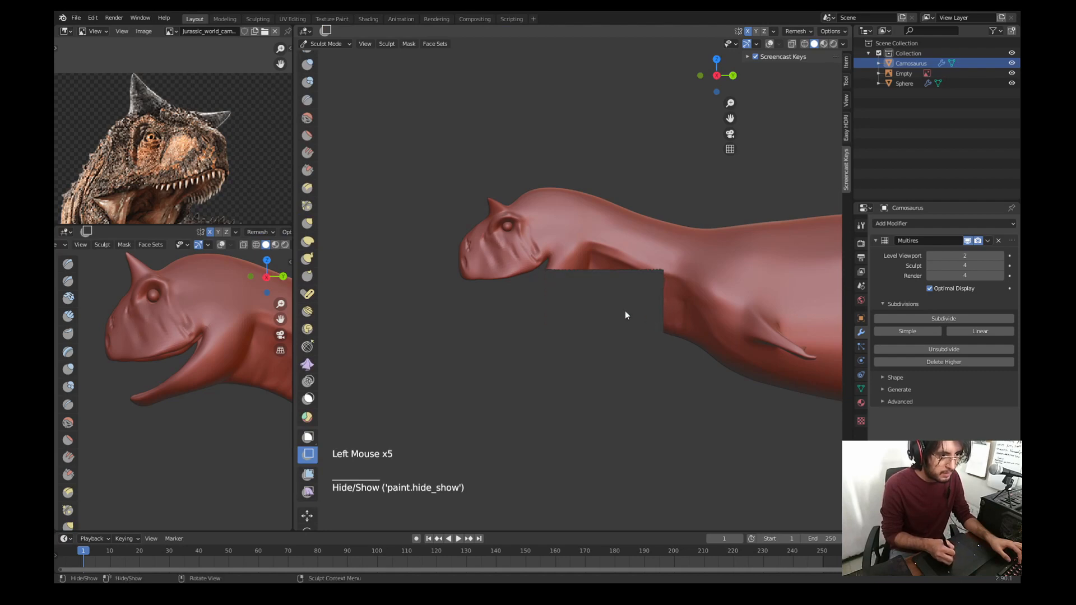
Step: Smooth the exposed roof of the mouth from below with the Smooth brush at a 62 px radius
mouse_move(625, 310)
middle_mouse_down()
mouse_move(555, 222)
mouse_move(589, 263)
mouse_move(598, 226)
mouse_move(636, 225)
mouse_move(571, 292)
middle_mouse_up()
key("x")
key("s")
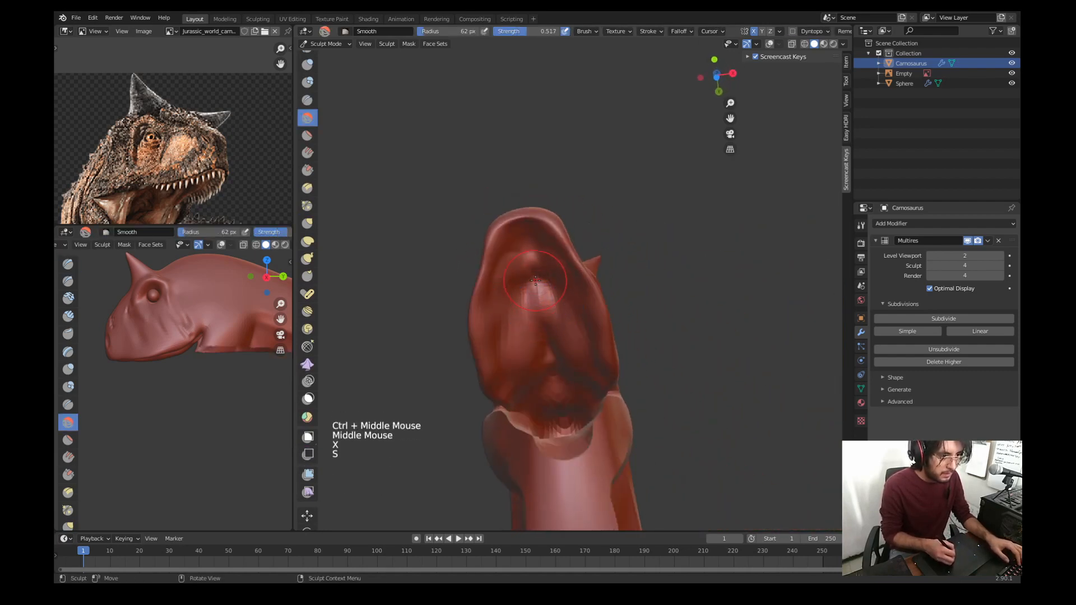
left_click(535, 275)
left_click(535, 275)
Step: Build up ridged texture over the whole roof of the mouth with Clay Strips, enlarging the radius from 19 to 51 px
key("w")
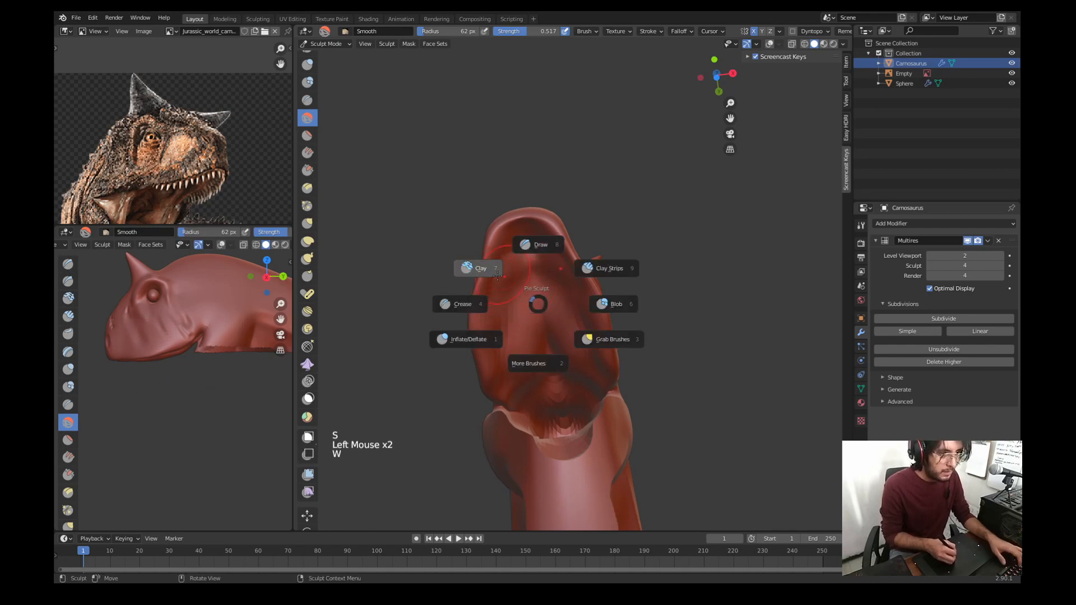
key("f")
left_click(545, 245)
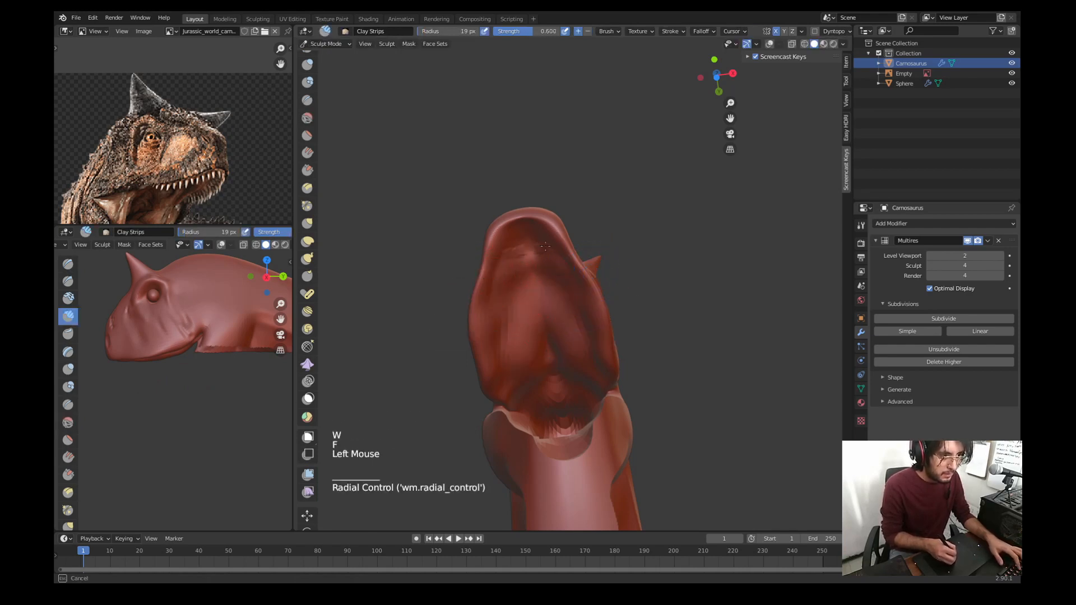
key("f")
left_click(521, 284)
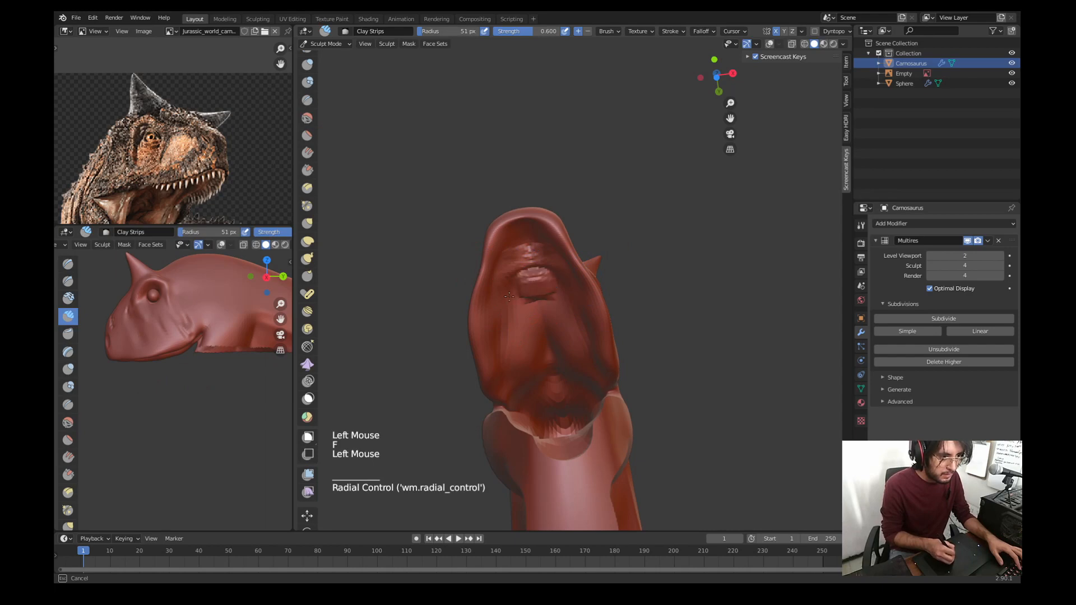
left_click_drag(512, 319, 533, 343)
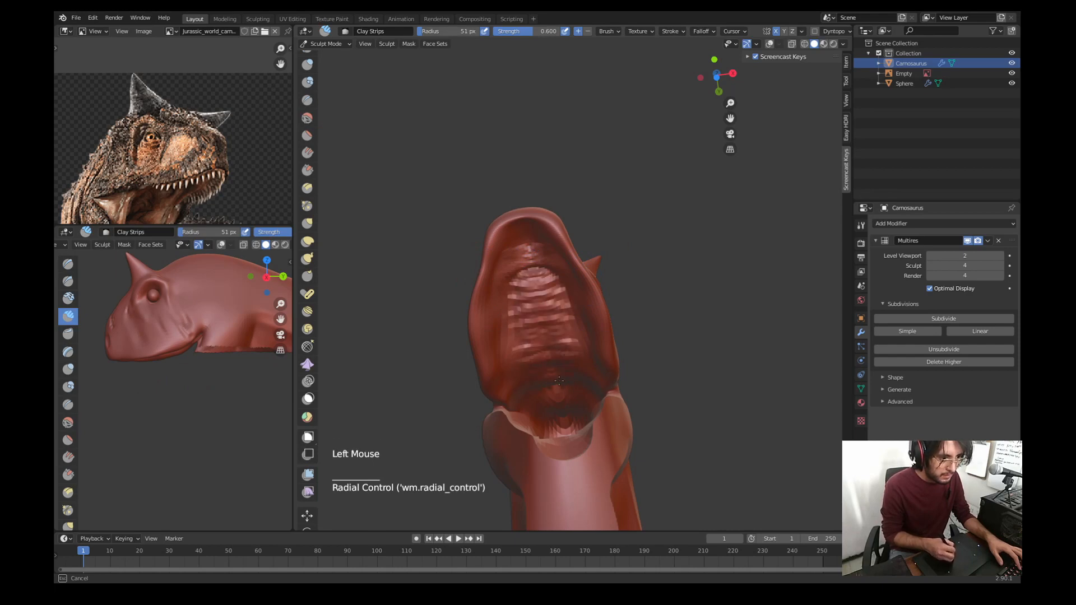
mouse_move(558, 381)
left_mouse_down()
mouse_move(507, 262)
mouse_move(544, 291)
left_mouse_up()
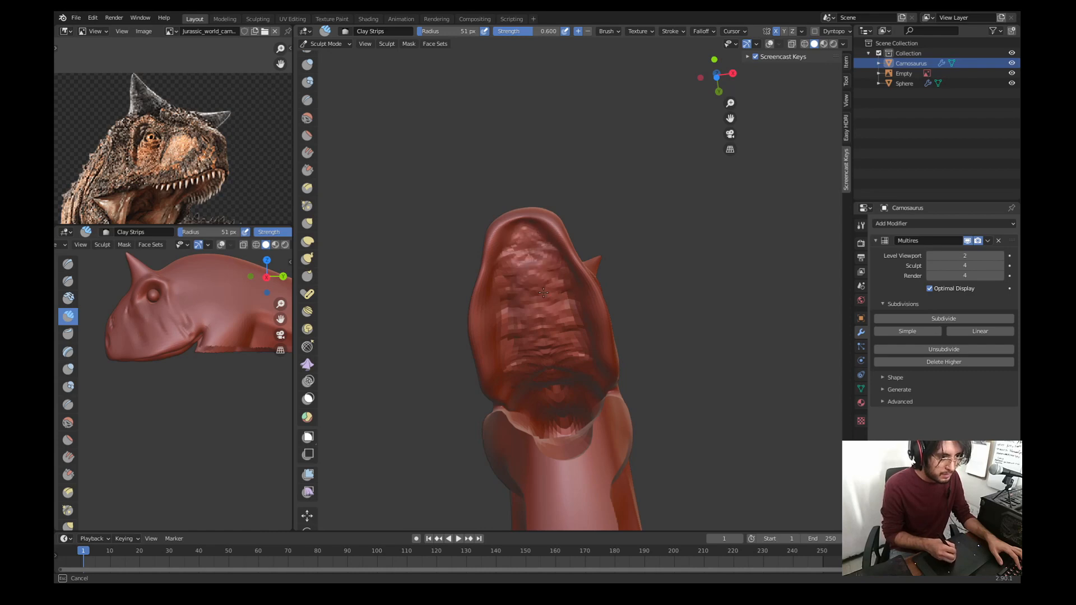
Step: Carve a crease between the palate and the inner edge of the upper jaw with the Crease brush at 16 px
middle_click_drag(559, 386, 591, 268)
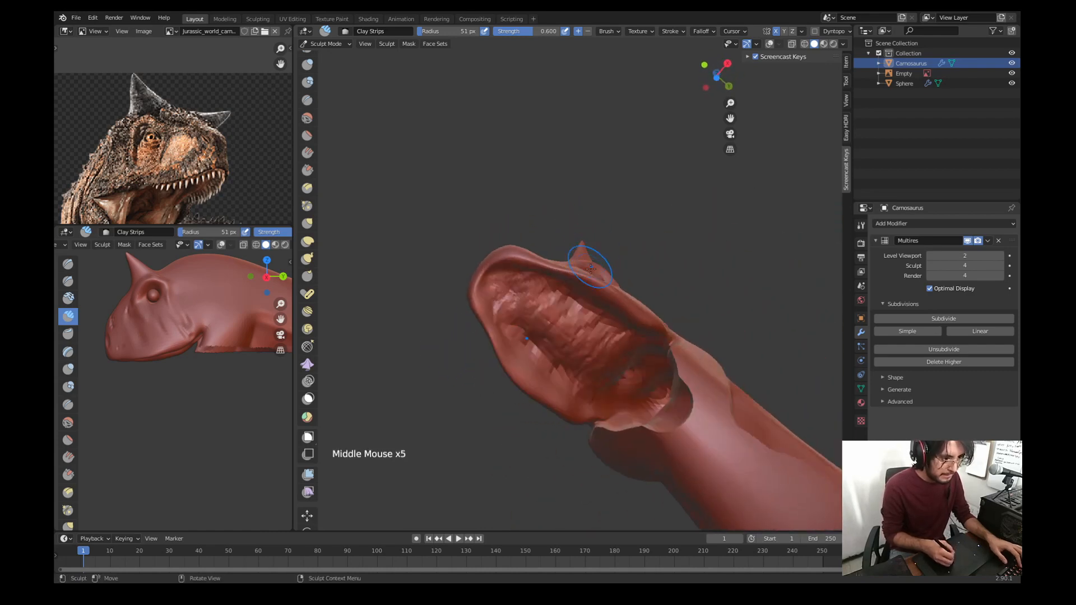
key("w")
left_click(534, 318)
key("f")
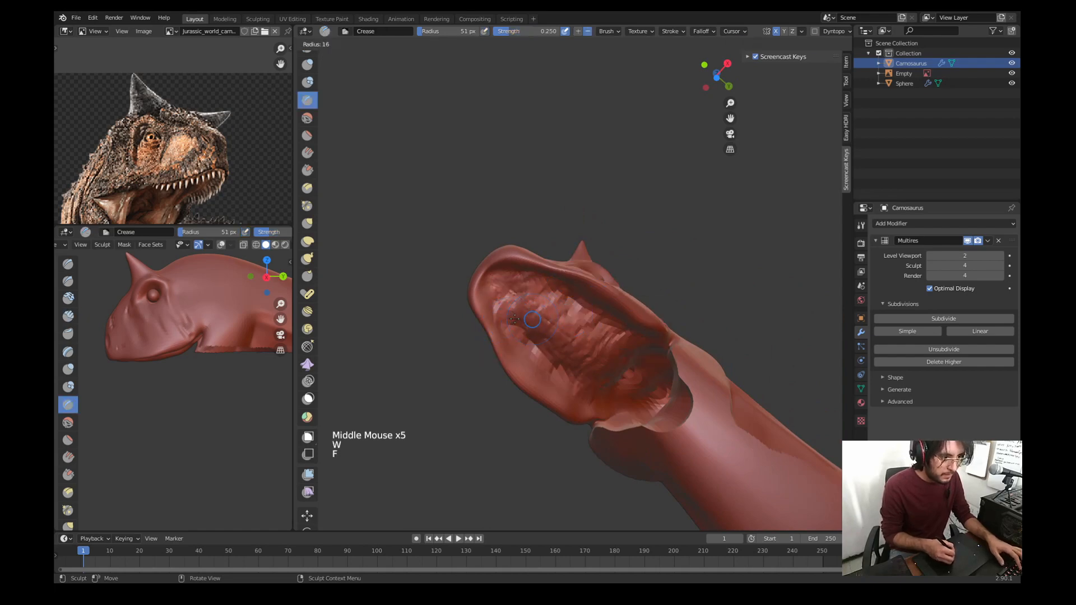
left_click(514, 319)
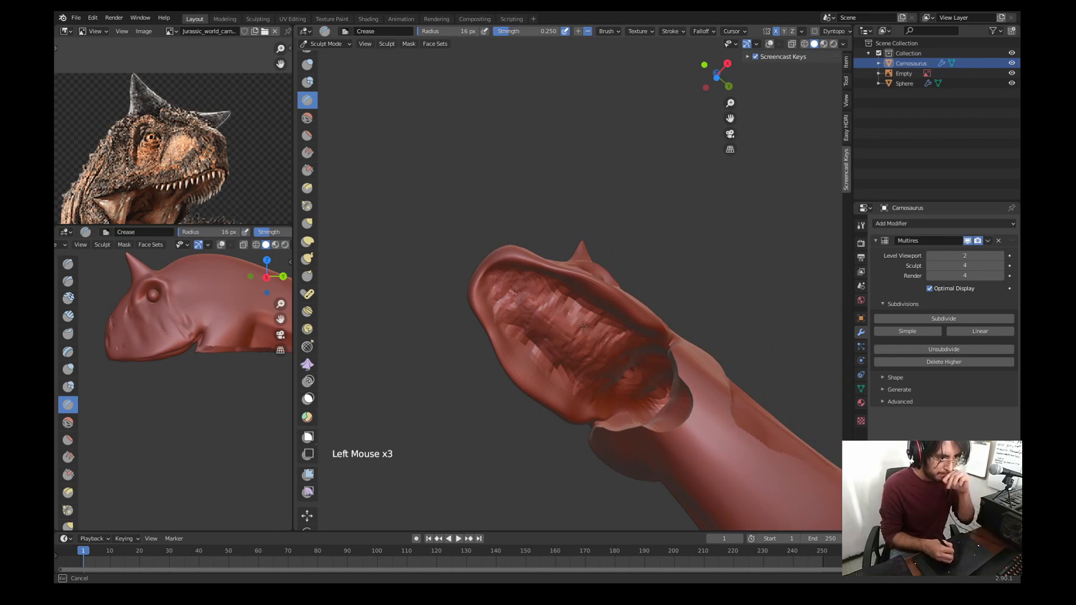
middle_click_drag(578, 381, 521, 346)
left_click_drag(520, 346, 511, 337)
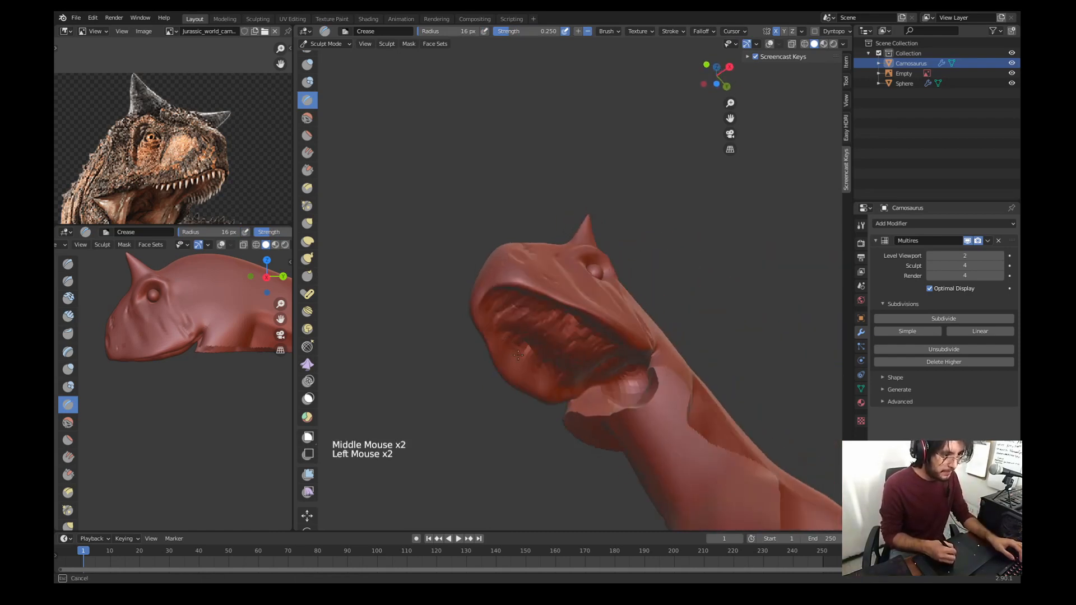
Step: Raise the Crease brush strength to 0.475 and deepen the crease along the upper jaw's inner edge
key("n")
key("n")
left_click(847, 81)
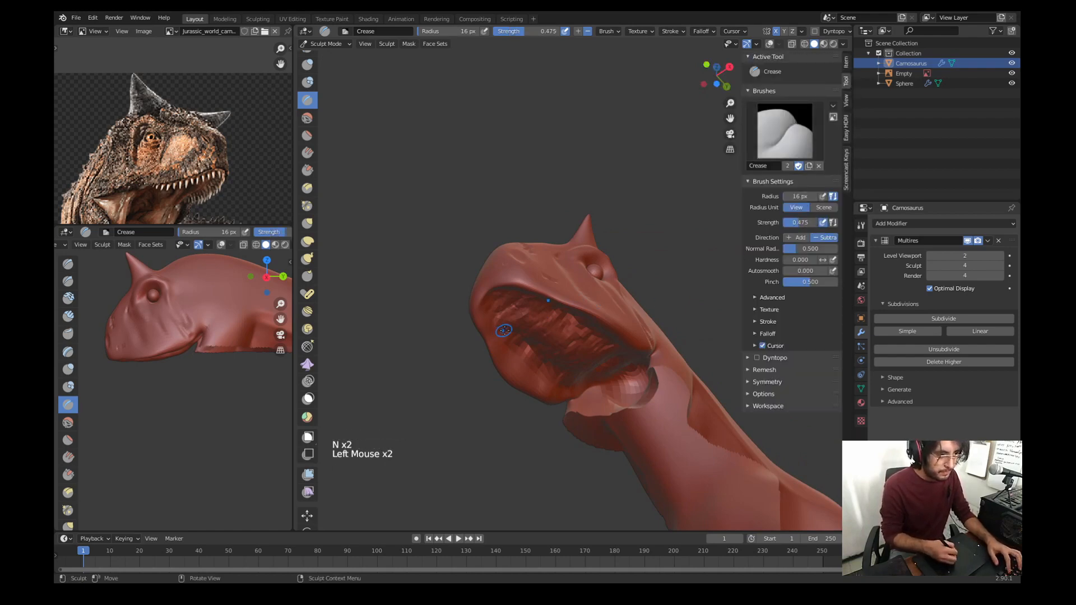
middle_click_drag(504, 331, 524, 366)
left_click(525, 367)
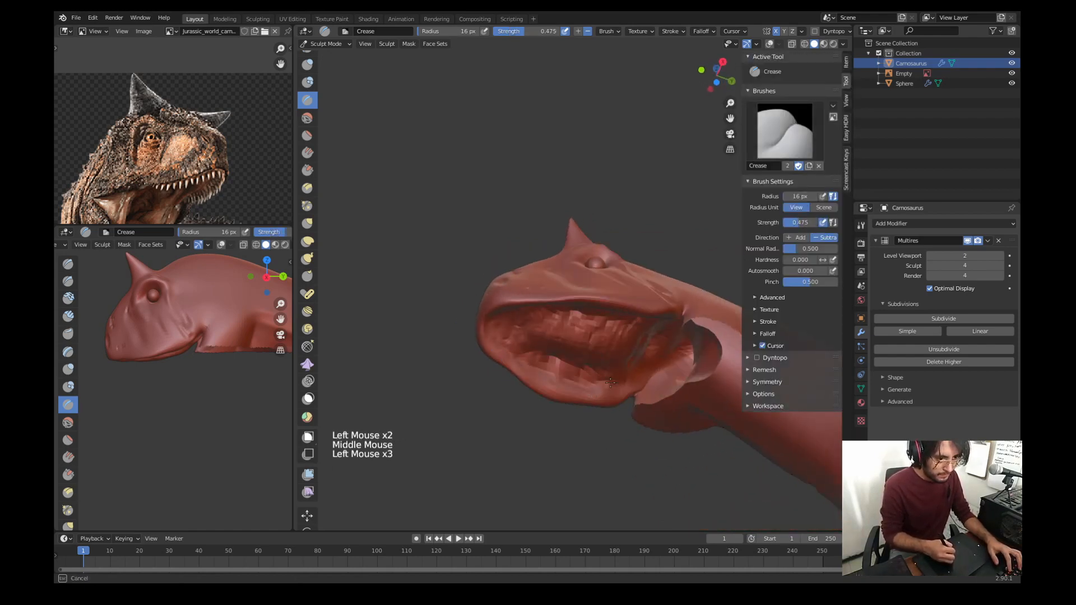
Step: Add raised detail to the front of the palate with the Draw brush at a 16 px radius
middle_click_drag(641, 368, 512, 283)
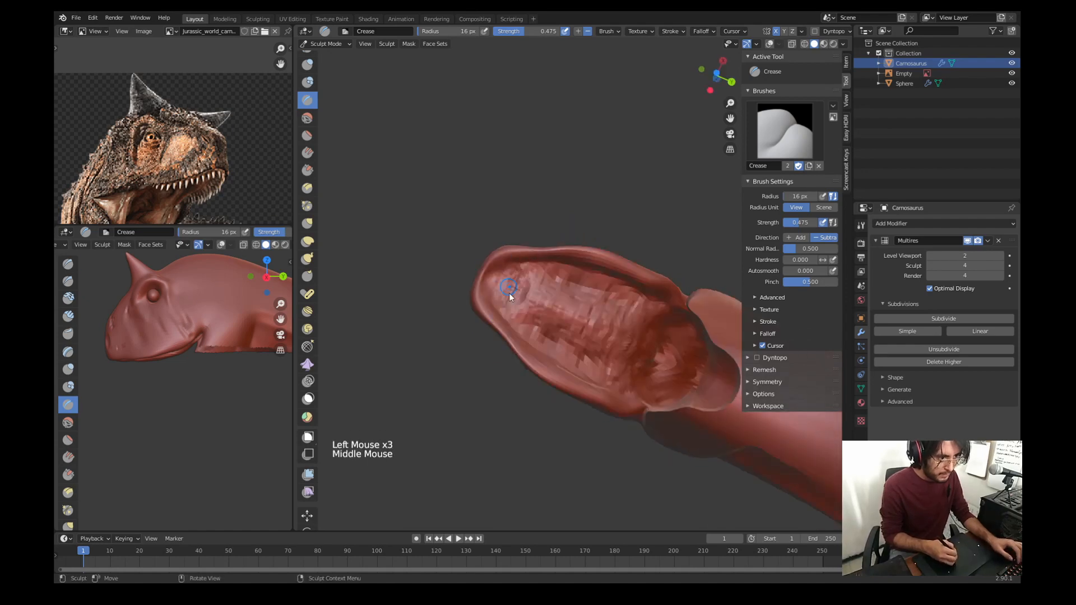
key("x")
left_click(503, 281)
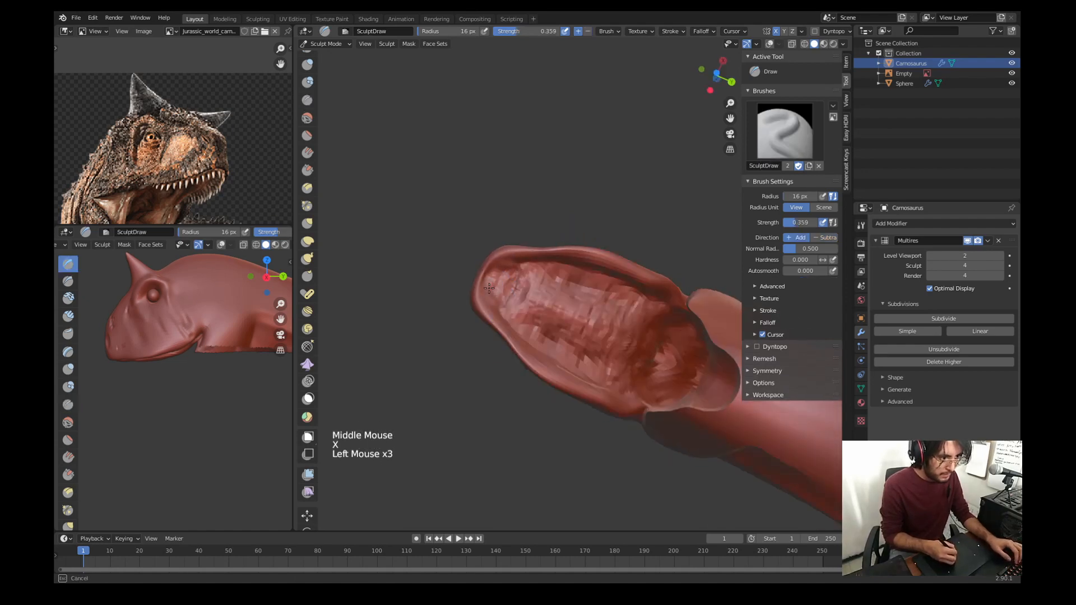
left_click_drag(489, 288, 489, 300)
Step: Return to the right side view and reveal the hidden lower jaw and throat in both viewports
key("KP_3")
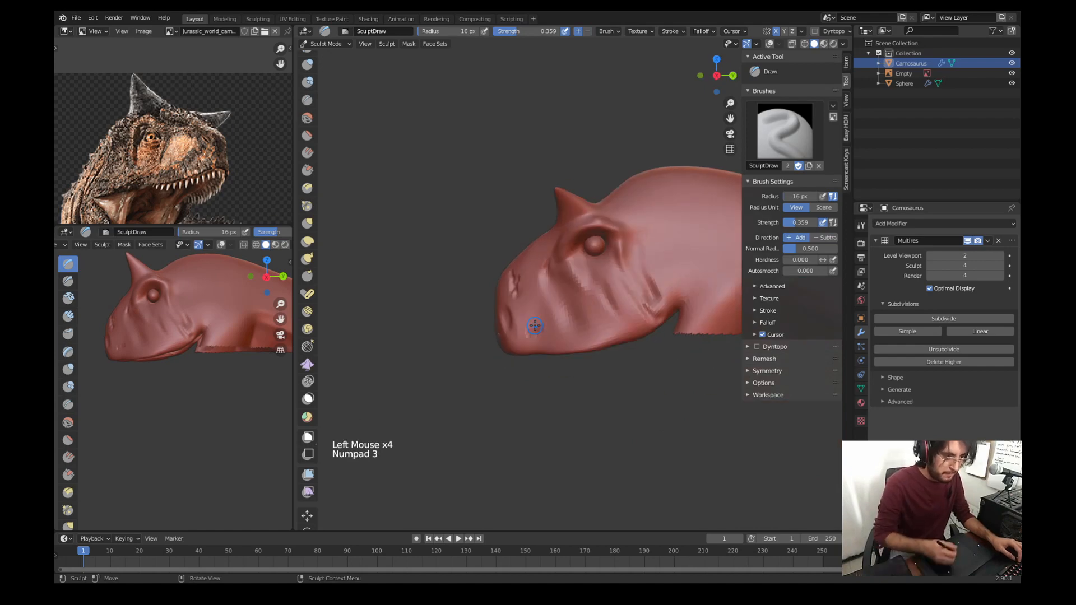
key("alt+h")
middle_click_drag(547, 347, 495, 288, "shift")
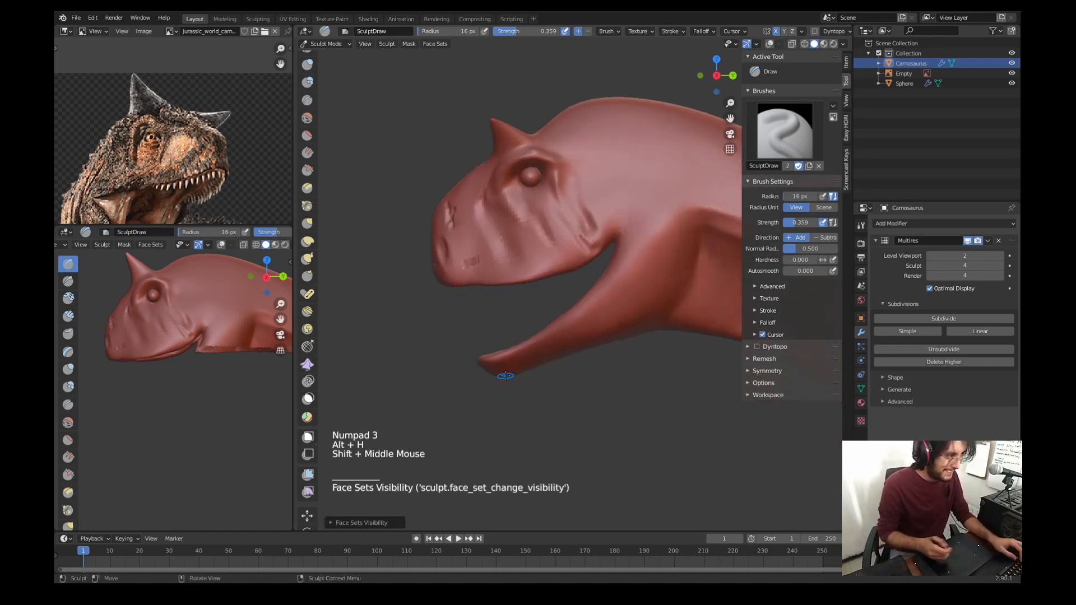
key("alt+h")
scroll(166, 373, "down", 1)
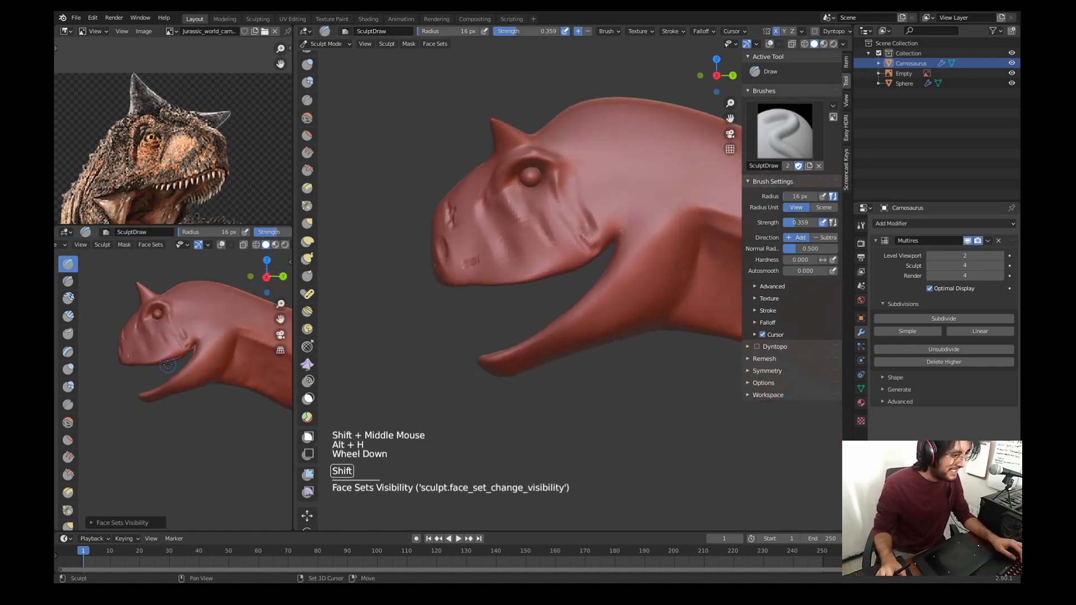
Step: Rework the rough marks on the upper side of the snout with the Draw brush at a 16 px radius
middle_click_drag(165, 372, 190, 381, "shift")
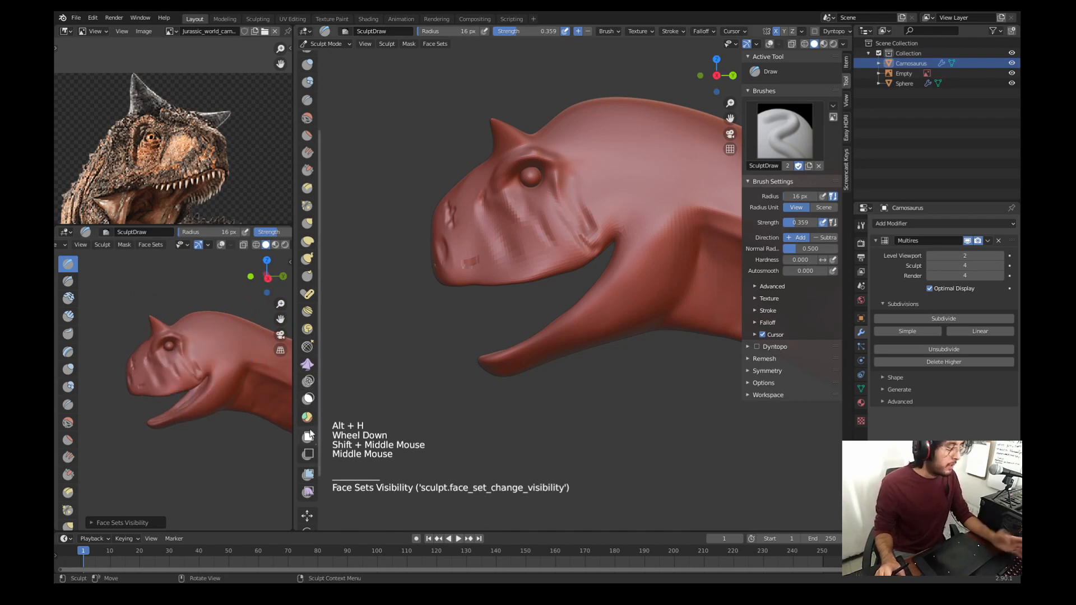
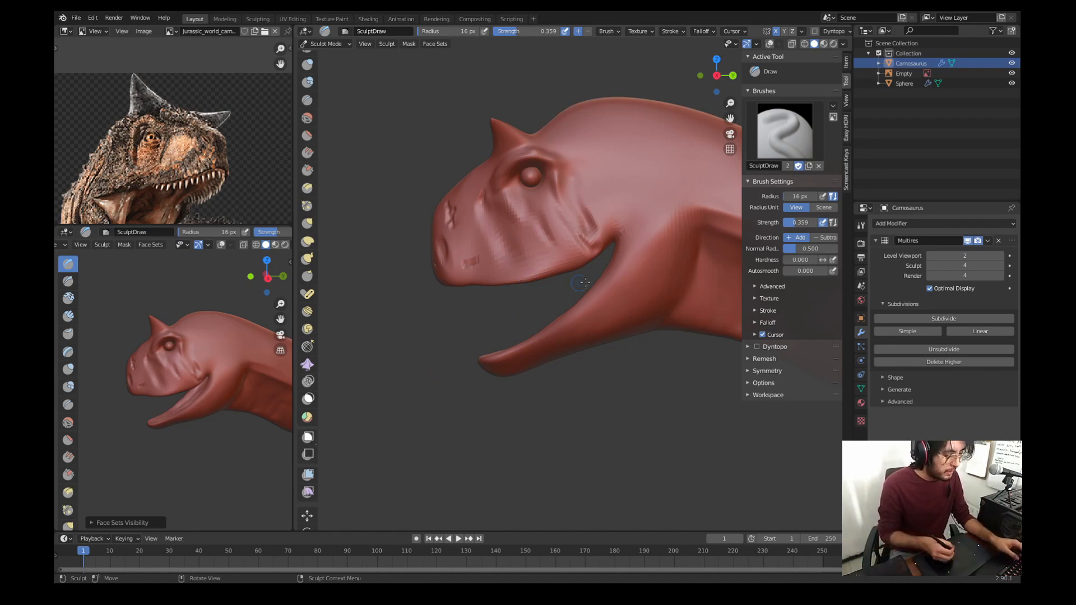
key("w")
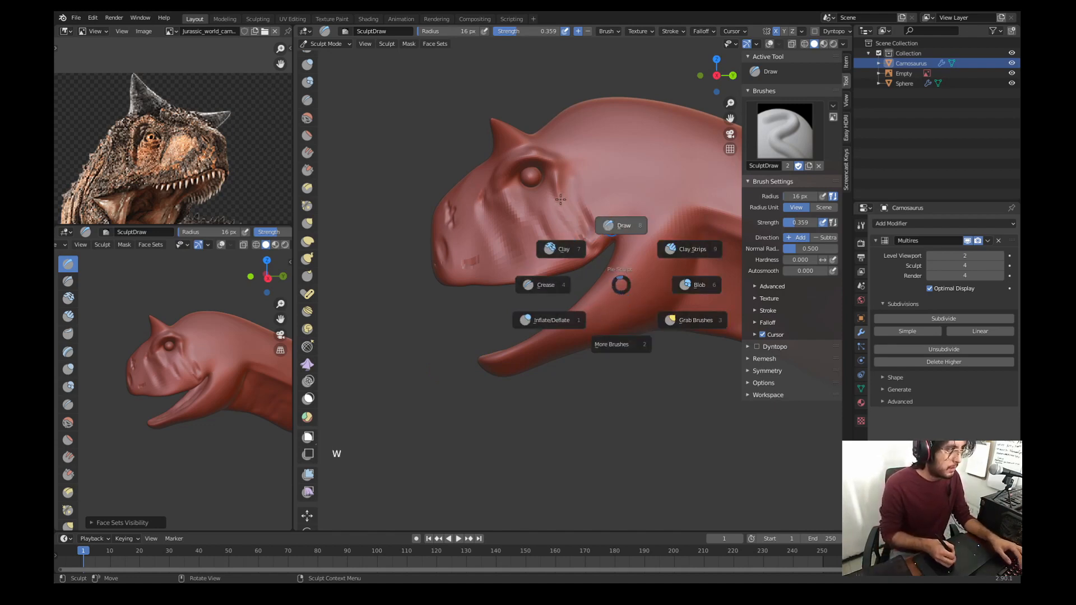
mouse_move(561, 230)
middle_mouse_down("shift")
mouse_move(511, 221)
mouse_move(476, 233)
middle_mouse_up("shift")
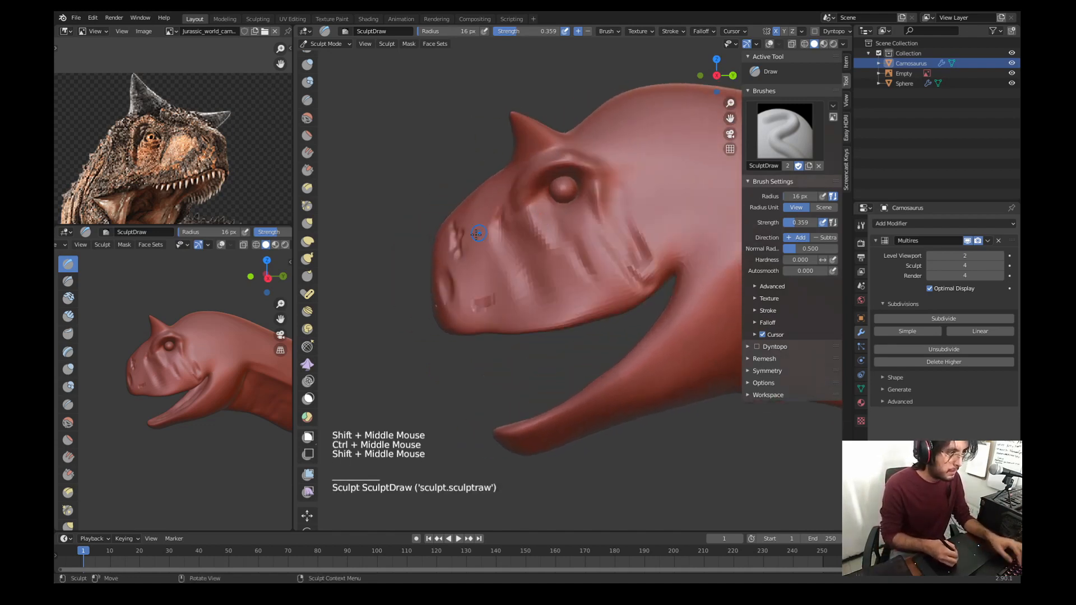
left_click(457, 241)
left_click(457, 241, "ctrl")
left_click(458, 240, "ctrl")
Step: Smooth the rough snout marks, upper lip and cheek folds with the Smooth brush, using a 55 px radius on the cheek
key("s")
left_click_drag(463, 235, 458, 252, "ctrl")
key("f")
left_click(473, 280)
mouse_move(483, 305)
left_mouse_down()
mouse_move(480, 296)
mouse_move(439, 308)
mouse_move(493, 306)
left_mouse_up()
mouse_move(541, 255)
left_mouse_down()
mouse_move(549, 272)
mouse_move(591, 279)
left_mouse_up()
mouse_move(585, 264)
left_mouse_down()
mouse_move(599, 286)
mouse_move(633, 283)
left_mouse_up()
left_click_drag(625, 266, 638, 286)
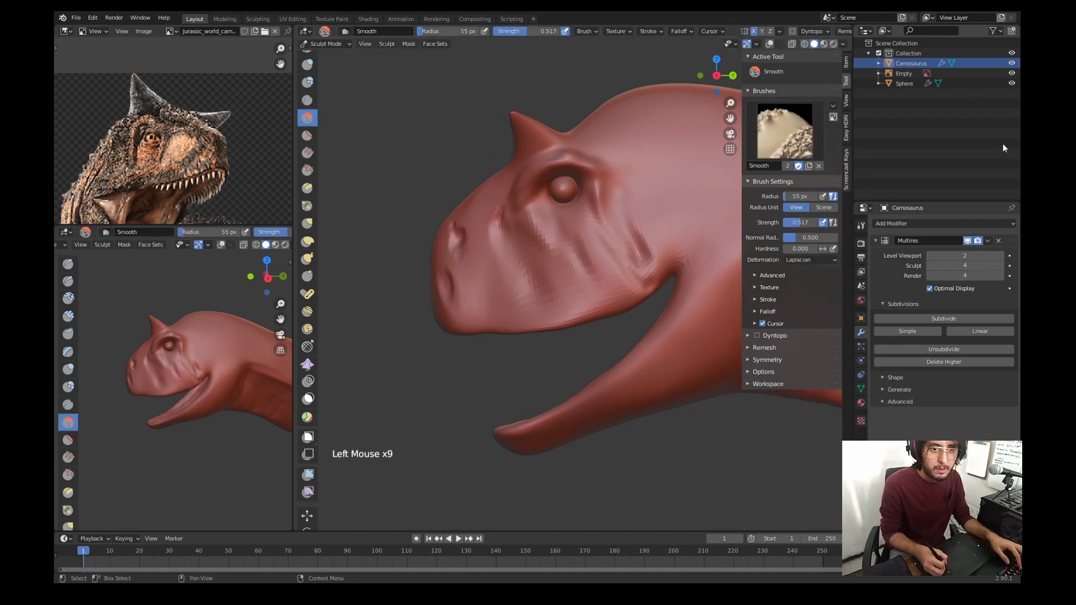
Step: Show the viewport overlays with the skull reference and try the Grab brush at an 85 px radius on the snout
left_click(770, 44)
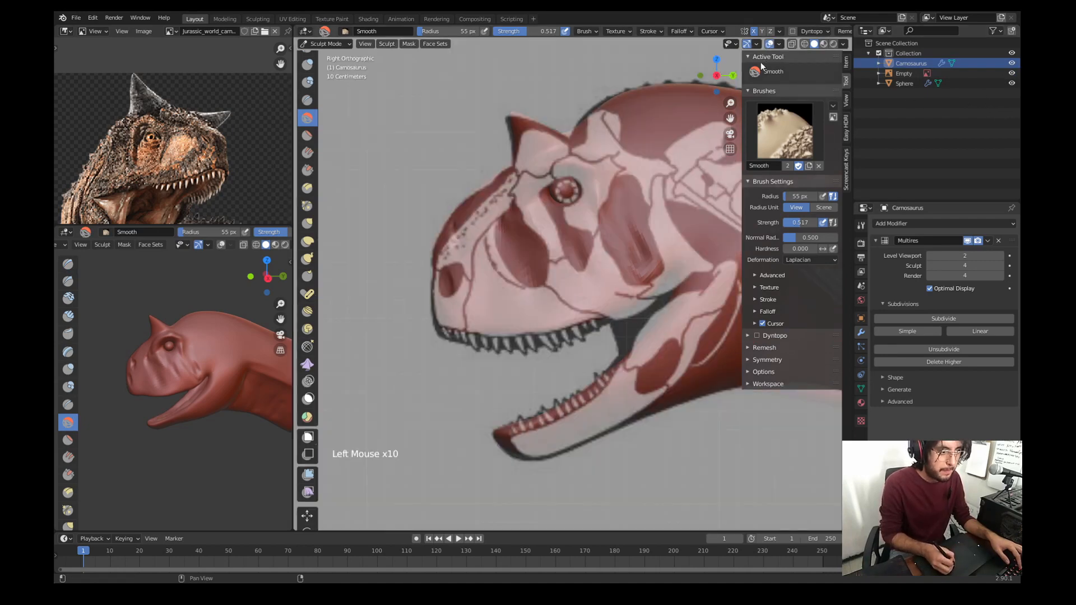
key("g")
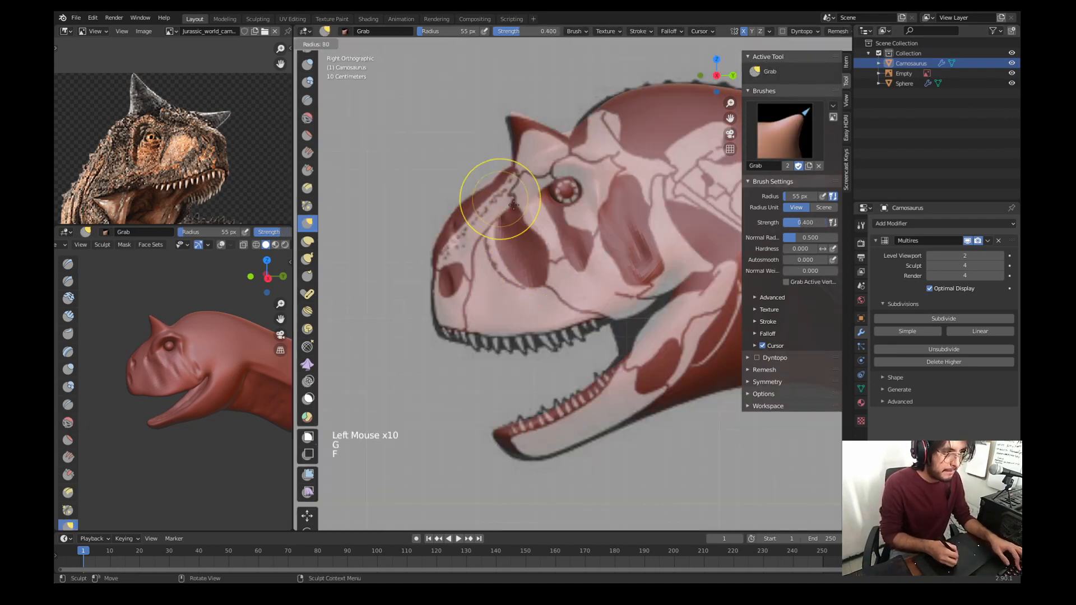
key("f")
left_click(474, 206)
key("ctrl+z")
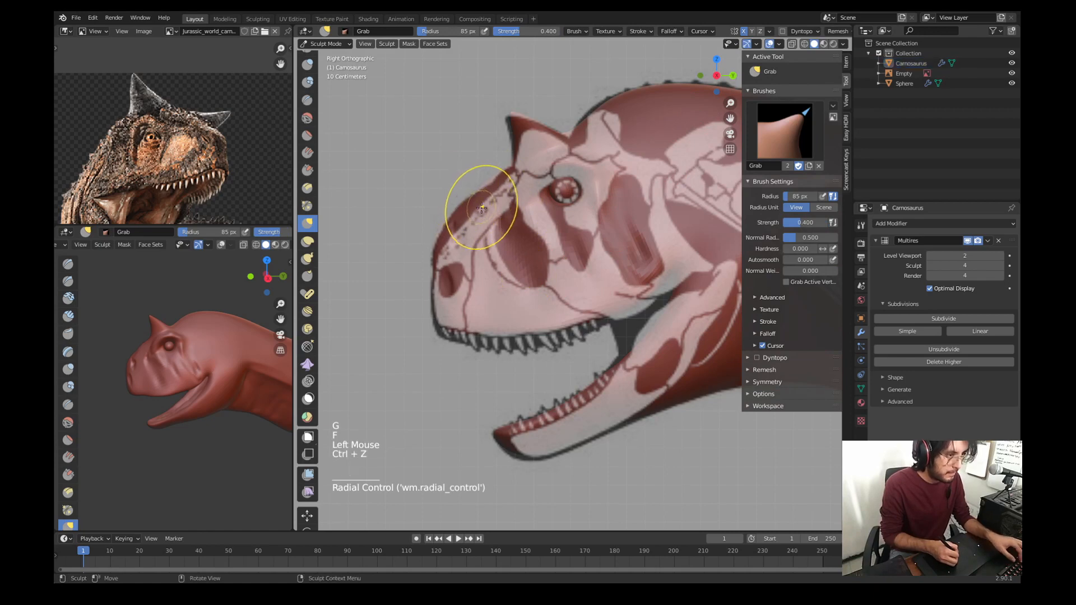
Step: Carve the skull openings in front of and behind the eye with the Draw brush, following the skull reference
key("w")
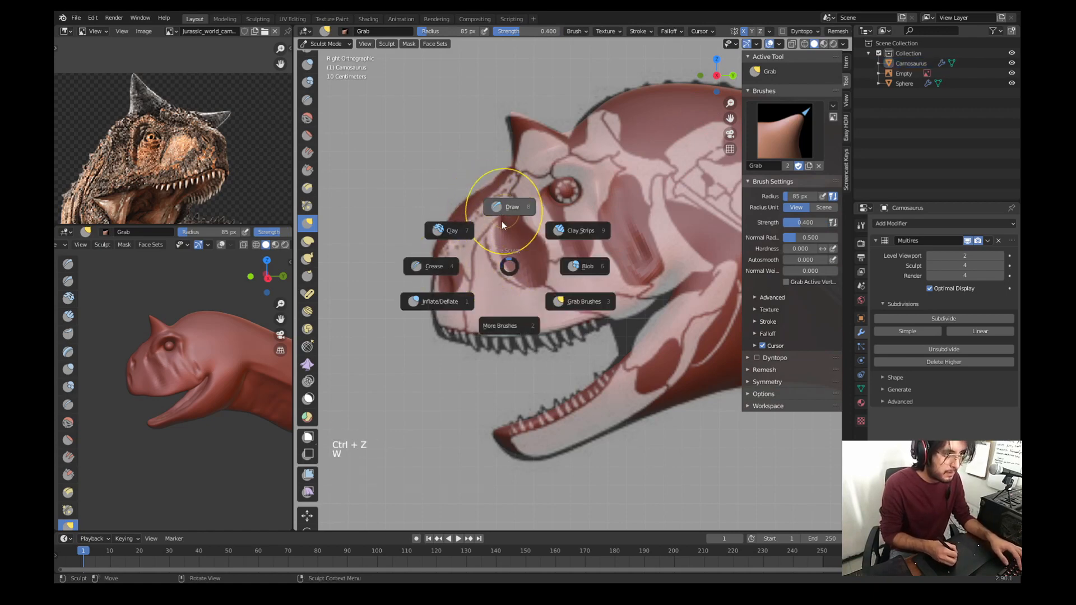
key("f")
left_click(471, 213)
mouse_move(510, 208)
left_mouse_down("ctrl")
mouse_move(511, 251)
mouse_move(539, 261)
left_mouse_up("ctrl")
left_click_drag(535, 254, 542, 269, "ctrl")
mouse_move(608, 220)
left_mouse_down("ctrl")
mouse_move(650, 263)
mouse_move(618, 227)
left_mouse_up("ctrl")
Step: Smooth the carved cheek openings and the nostril with the Smooth brush at a 19 px radius
key("s")
left_click(614, 232)
mouse_move(522, 239)
left_mouse_down()
mouse_move(521, 256)
mouse_move(500, 255)
left_mouse_up()
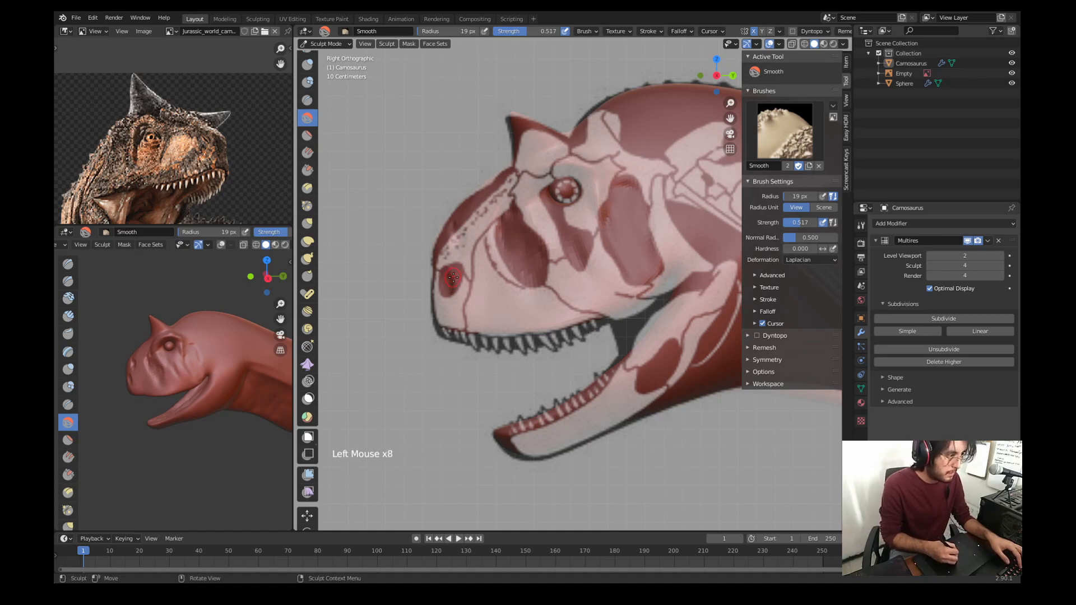
left_click(453, 275)
left_click(454, 276)
Step: Carve the nostril cavity over the skull reference with the Draw brush at a 17 px radius
key("w")
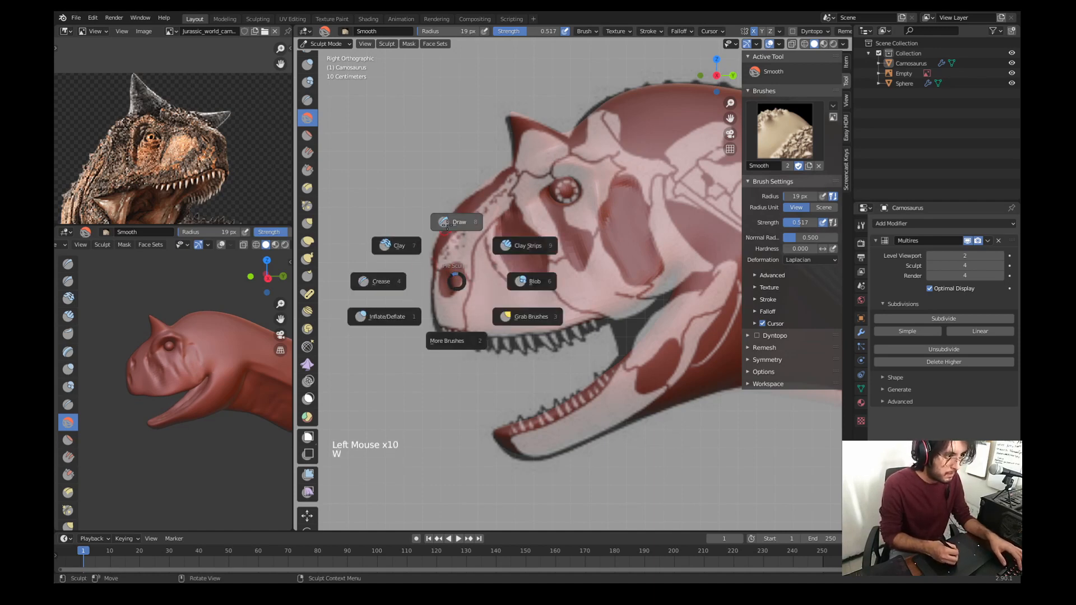
left_click(452, 258)
key("f")
left_click(454, 266)
left_click_drag(454, 271, 450, 270, "ctrl")
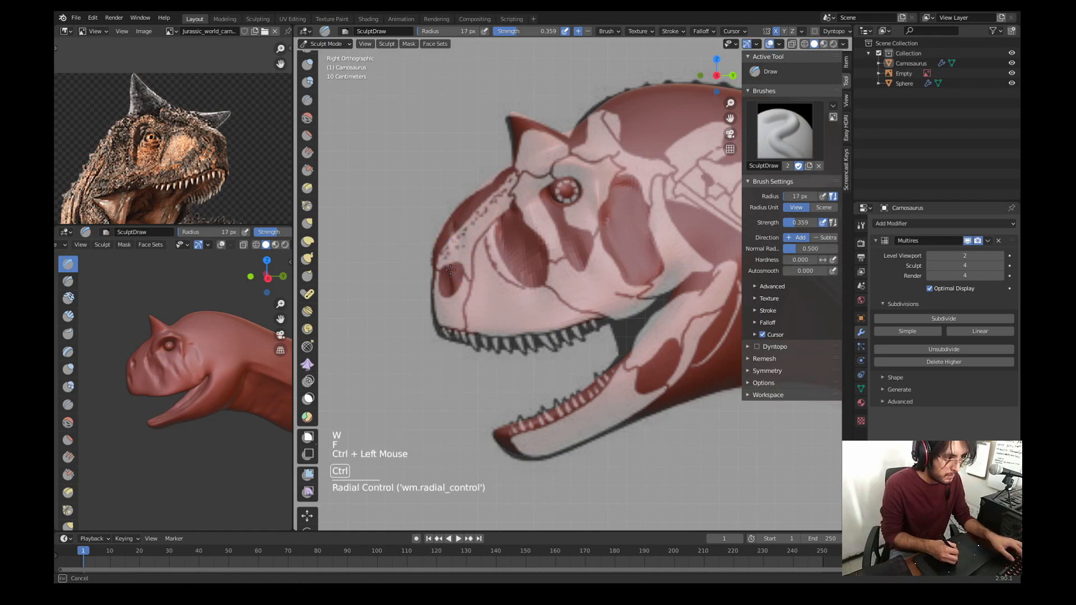
left_click(454, 278, "ctrl")
left_click(453, 281, "ctrl")
left_click(451, 284, "ctrl")
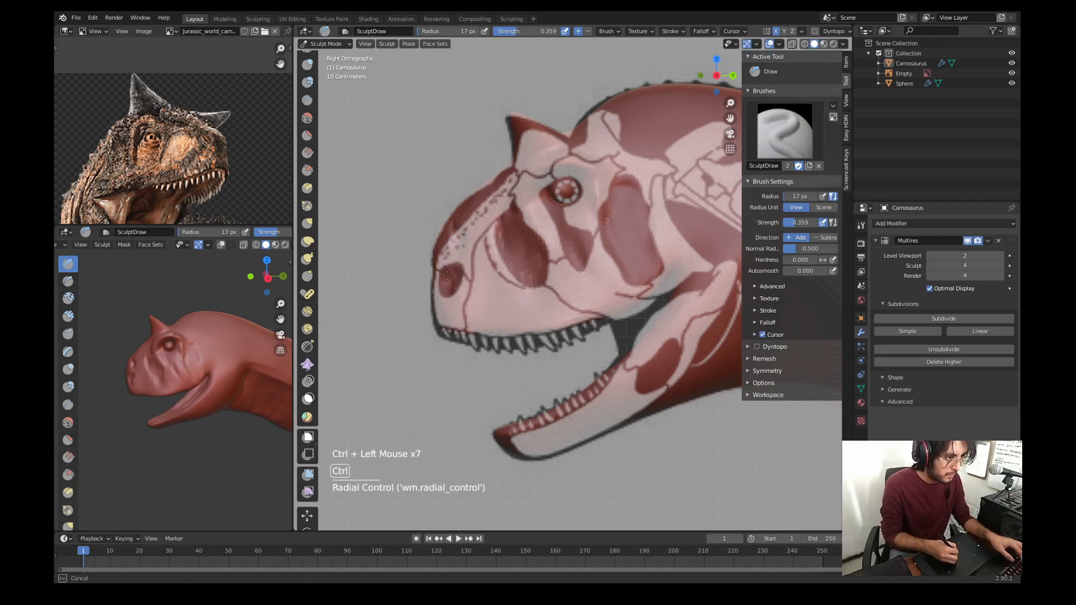
left_click(447, 274, "ctrl")
Step: Smooth the carved nostril cavity with the Smooth brush at a 17 px radius
key("s")
left_click(450, 278)
left_click(451, 279)
left_click(453, 282)
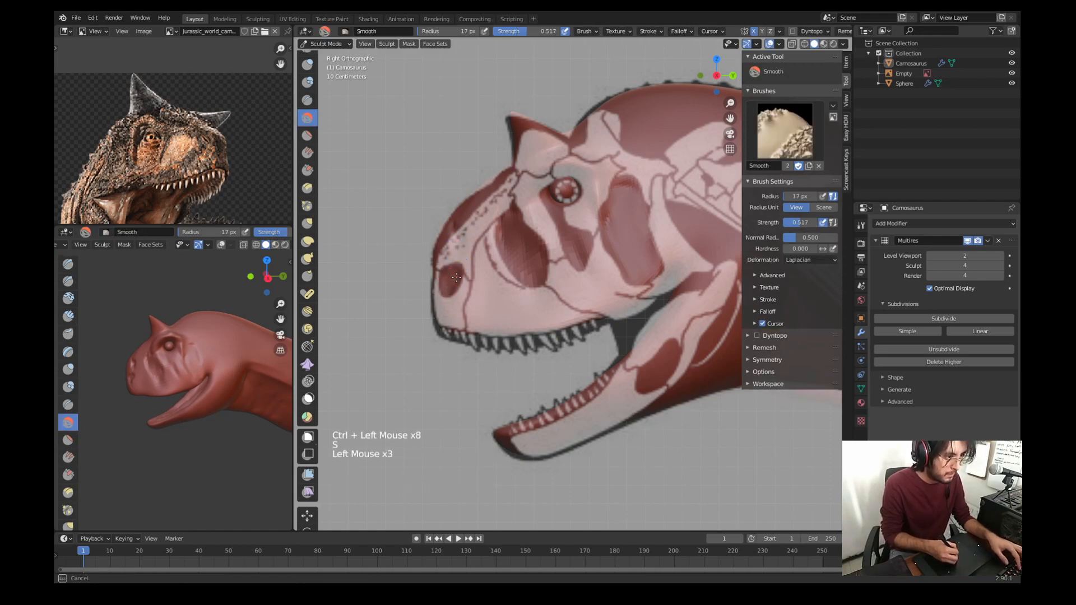
Step: Smooth the front and upper ridge of the snout with the Smooth brush at a 62 px radius
key("f")
left_click(456, 274)
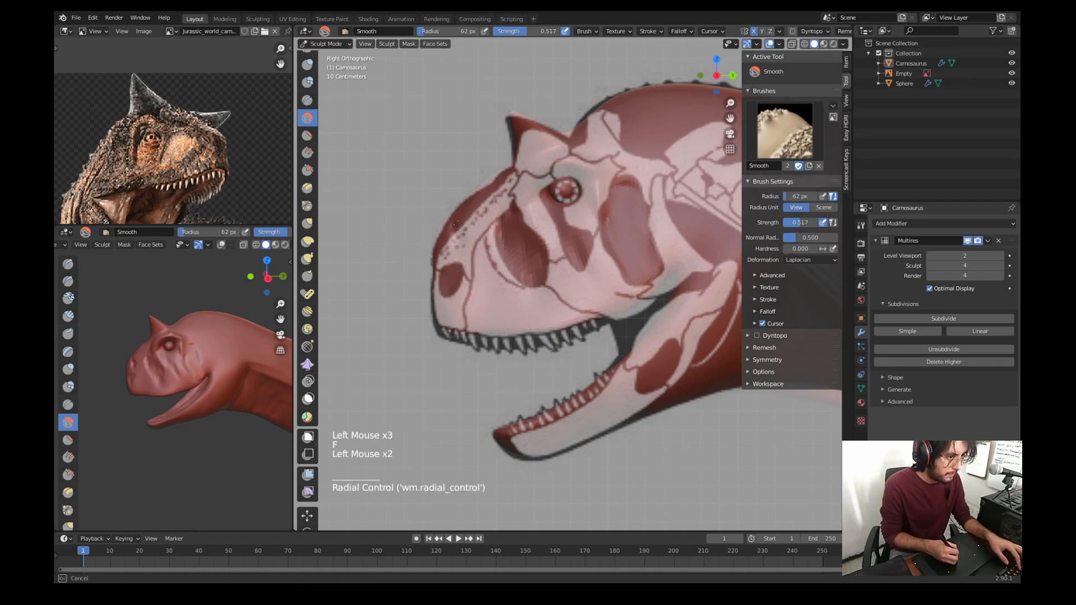
left_click_drag(437, 258, 445, 238)
left_click_drag(440, 244, 476, 205)
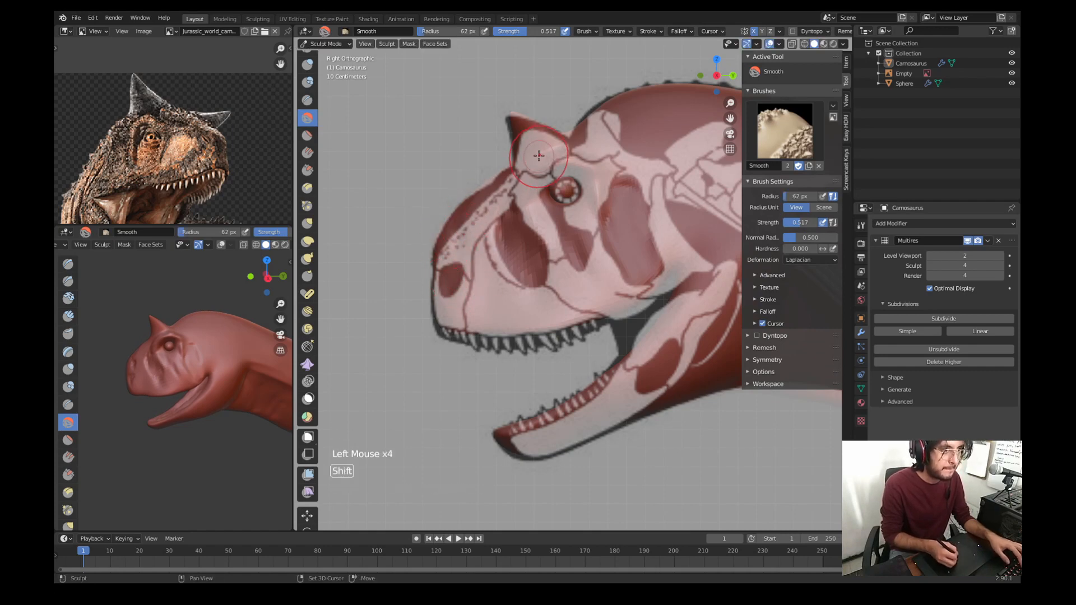
Step: Pull the underside of the neck and throat onto the side reference outline with the Grab brush at a 139 px radius
middle_click_drag(540, 157, 459, 187, "shift")
middle_click_drag(594, 202, 593, 246, "ctrl")
middle_click_drag(593, 246, 585, 217, "shift")
key("KP_3")
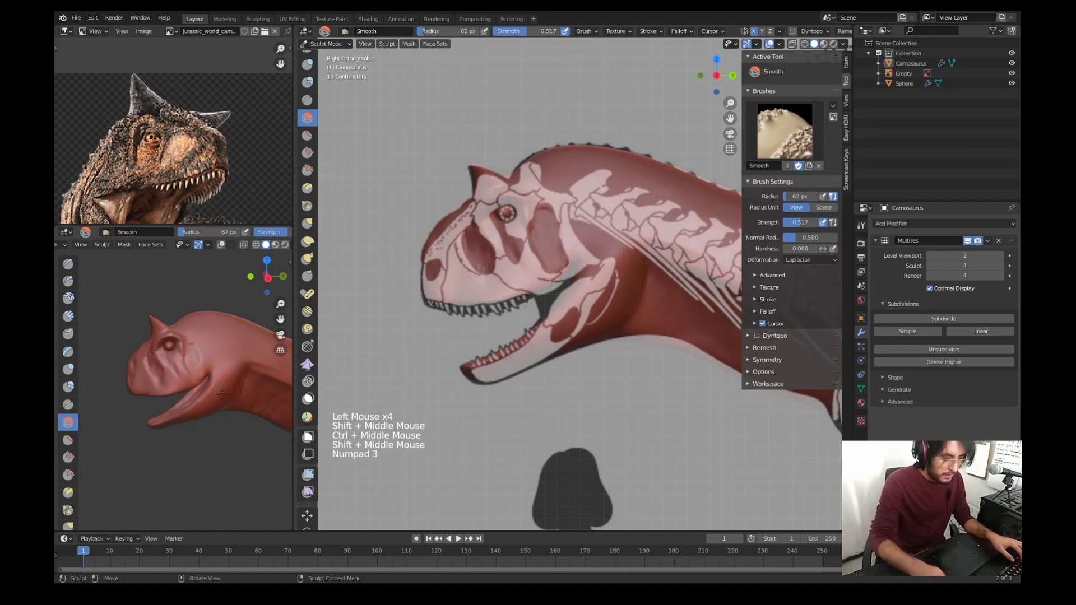
middle_click_drag(597, 220, 533, 184, "shift")
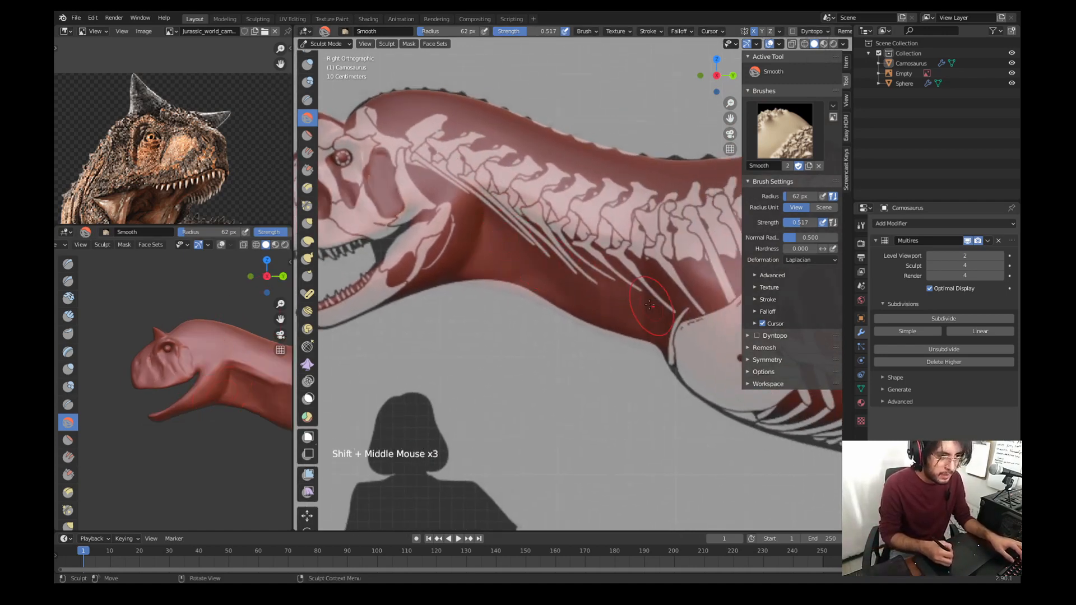
middle_click_drag(629, 268, 590, 251, "shift")
key("g")
key("f")
left_click(600, 317)
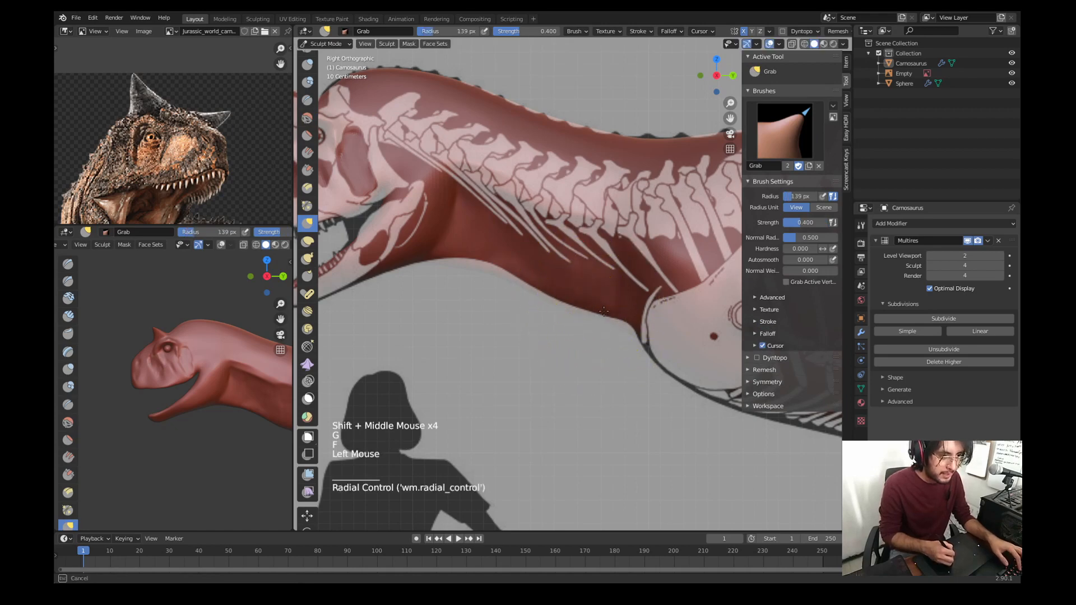
left_click_drag(623, 332, 618, 326)
left_click_drag(529, 299, 536, 292)
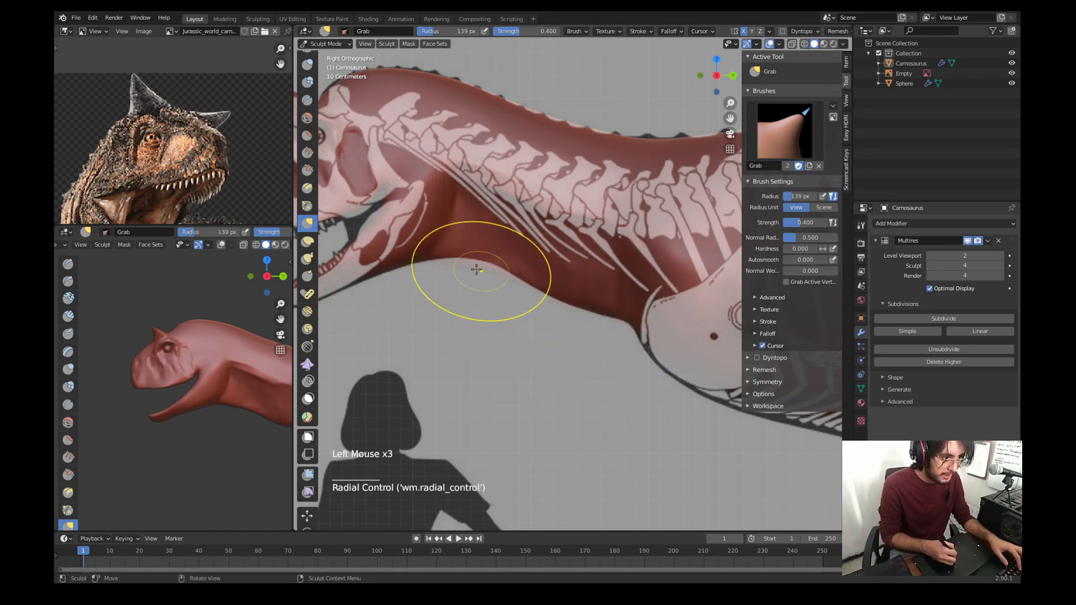
left_click_drag(462, 267, 478, 264)
Step: Switch to the Draw brush at a 53 px radius and hide the reference image object Empty
middle_click_drag(431, 236, 524, 249, "shift")
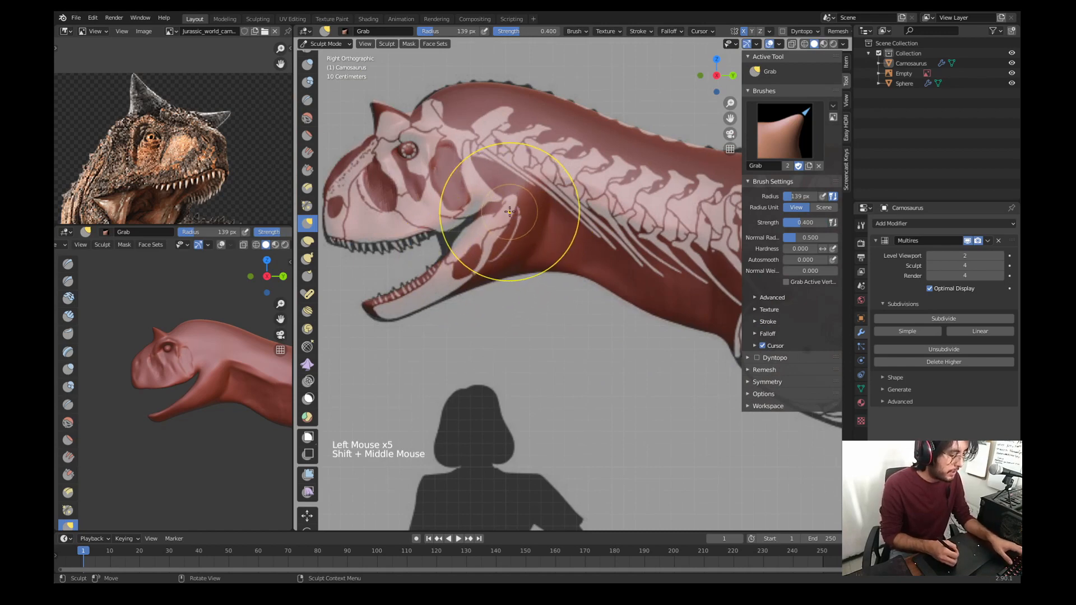
key("w")
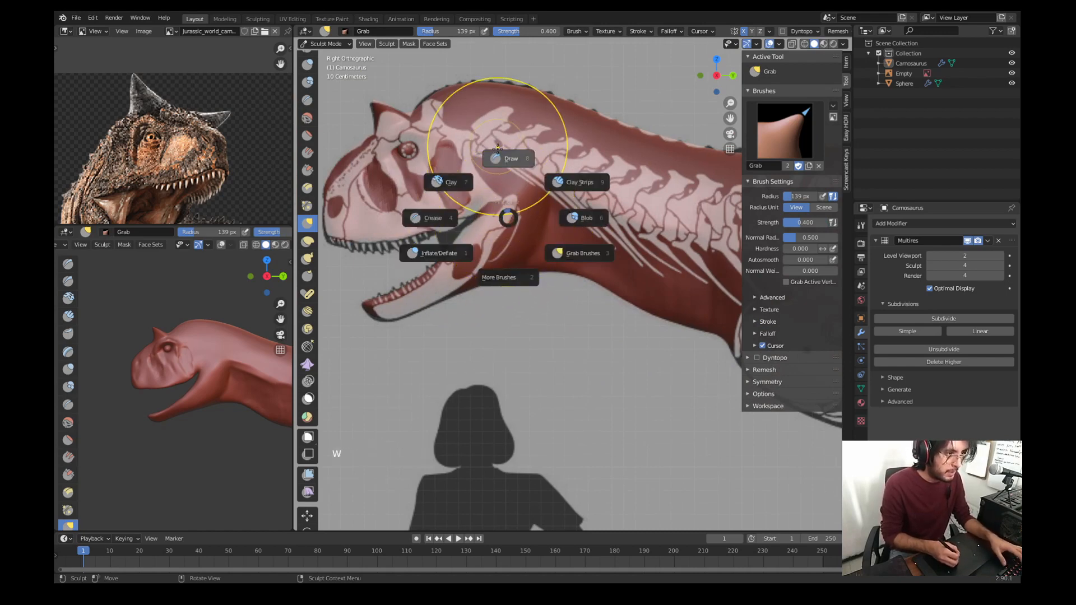
key("f")
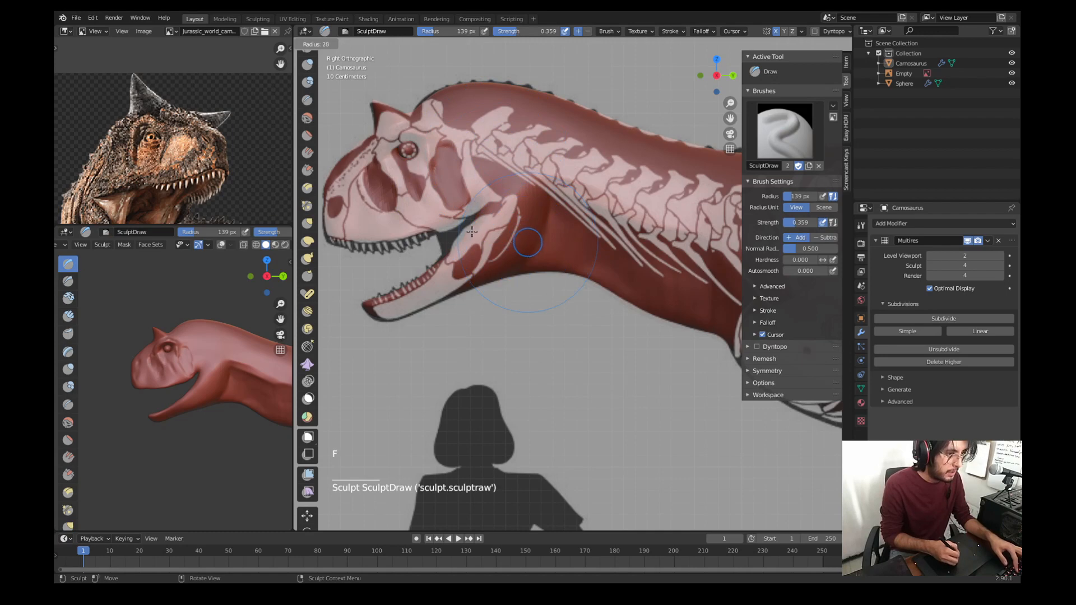
left_click(480, 225)
mouse_move(480, 225)
middle_mouse_down("shift")
mouse_move(493, 258)
mouse_move(454, 210)
middle_mouse_up("shift")
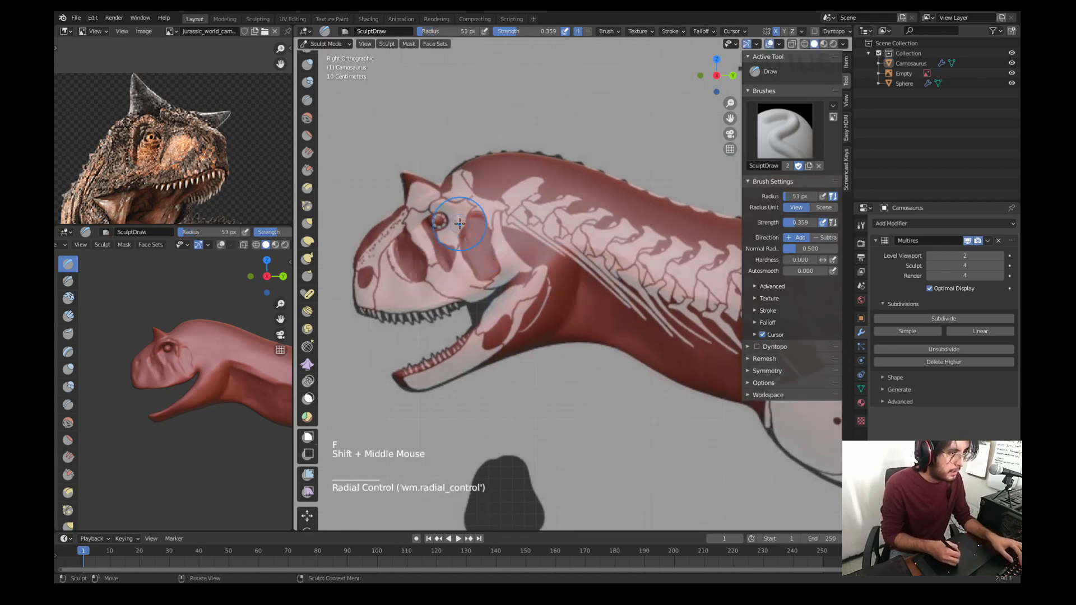
left_click(1011, 73)
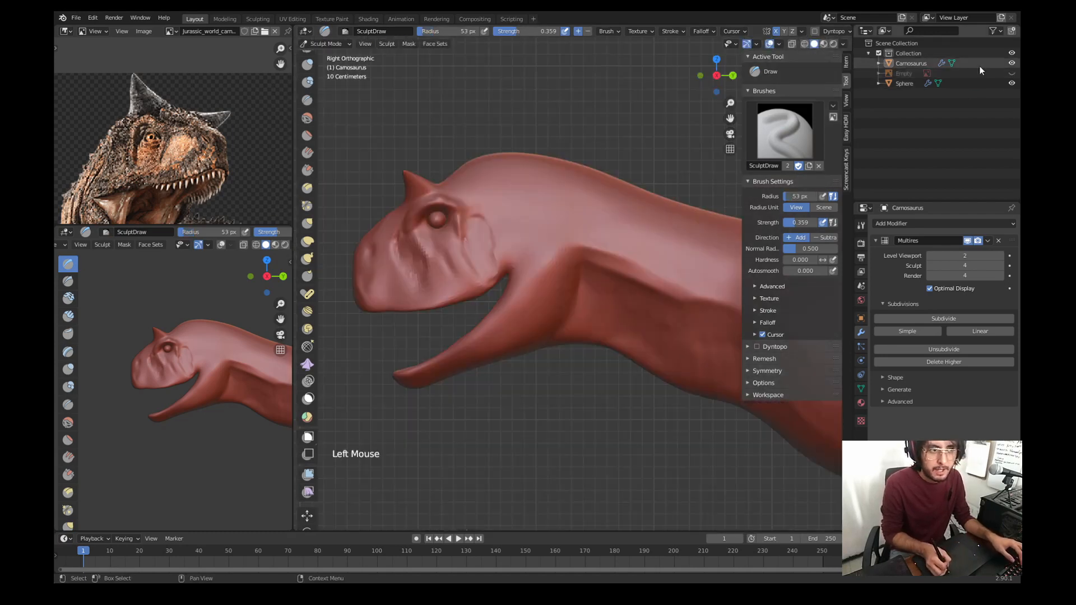
Step: Set the Draw brush radius to 18 px and build up the rim beneath the eye
middle_click_drag(521, 235, 570, 204, "shift")
key("f")
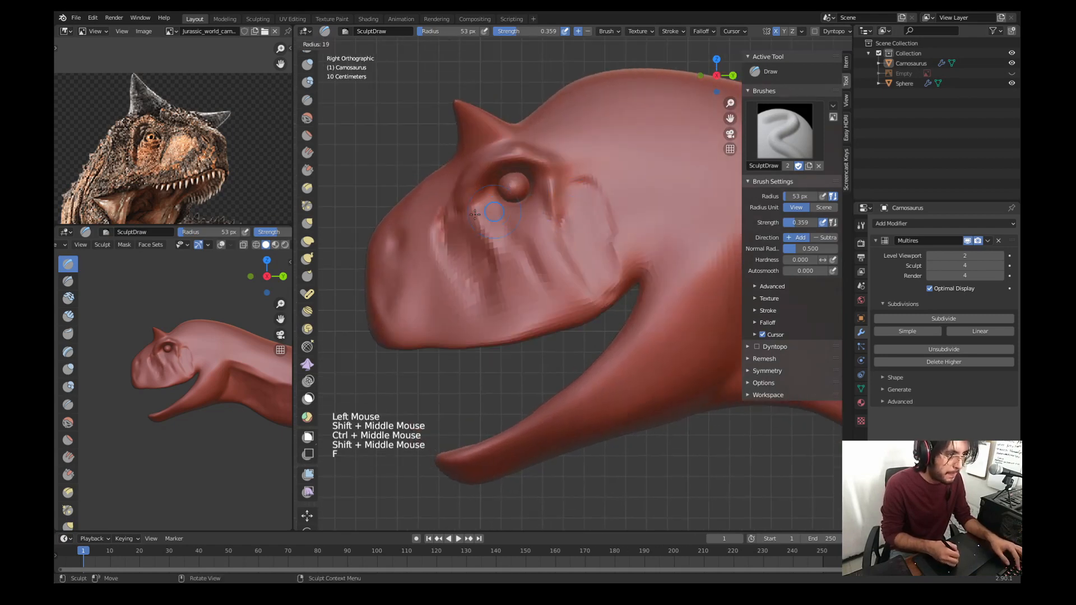
left_click(481, 213)
key("f")
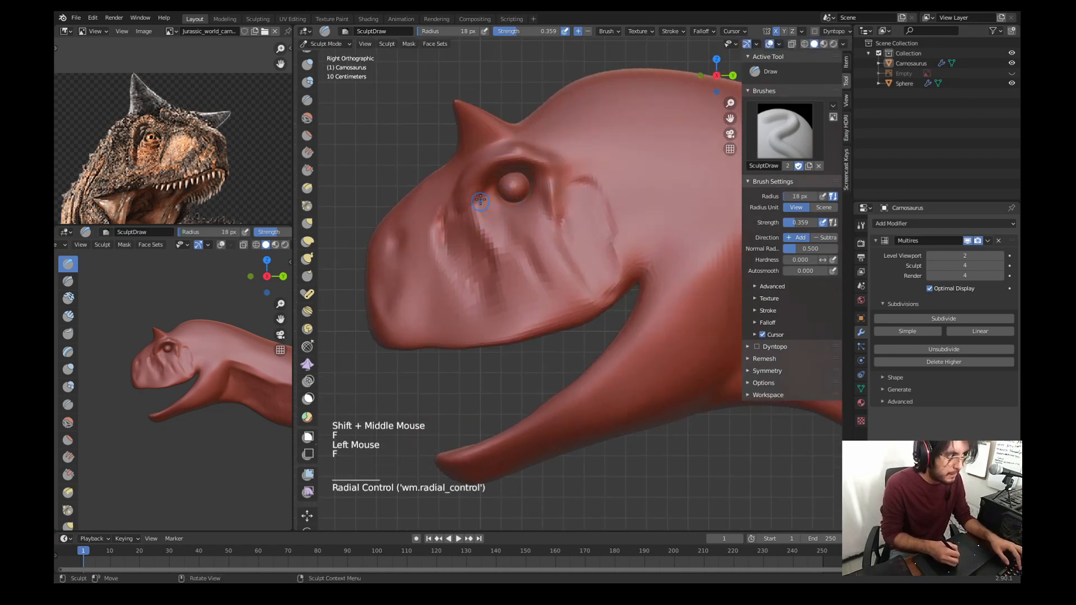
left_click(491, 202)
left_click_drag(490, 202, 526, 205)
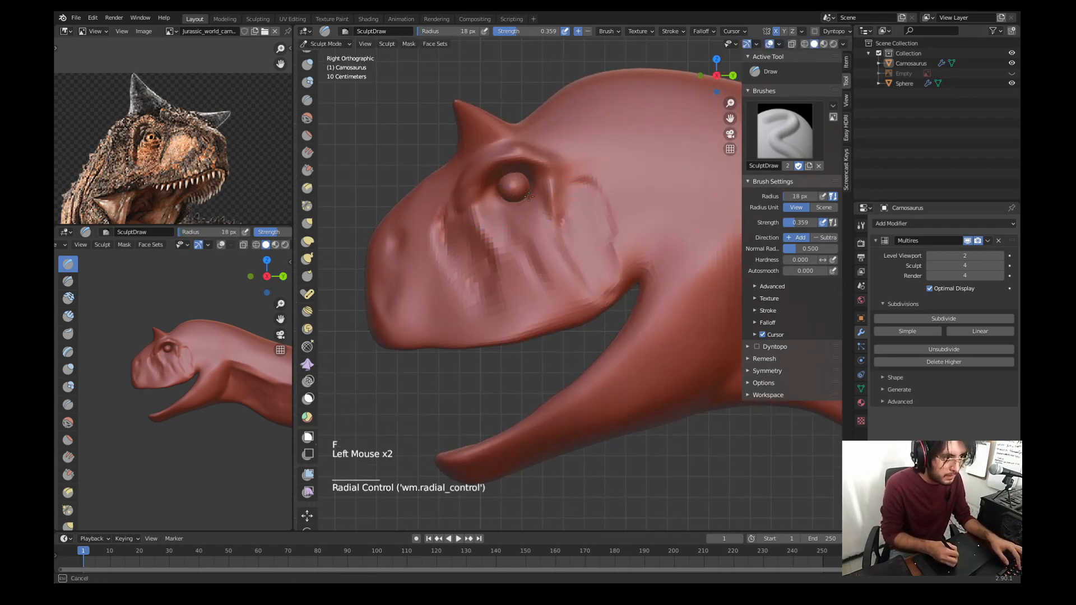
Step: Build raised upper and lower eyelids around the eyeball with the Draw brush at an 18 px radius
middle_click_drag(529, 195, 529, 178, "ctrl")
middle_click_drag(529, 178, 499, 209, "shift")
left_click_drag(498, 208, 506, 207)
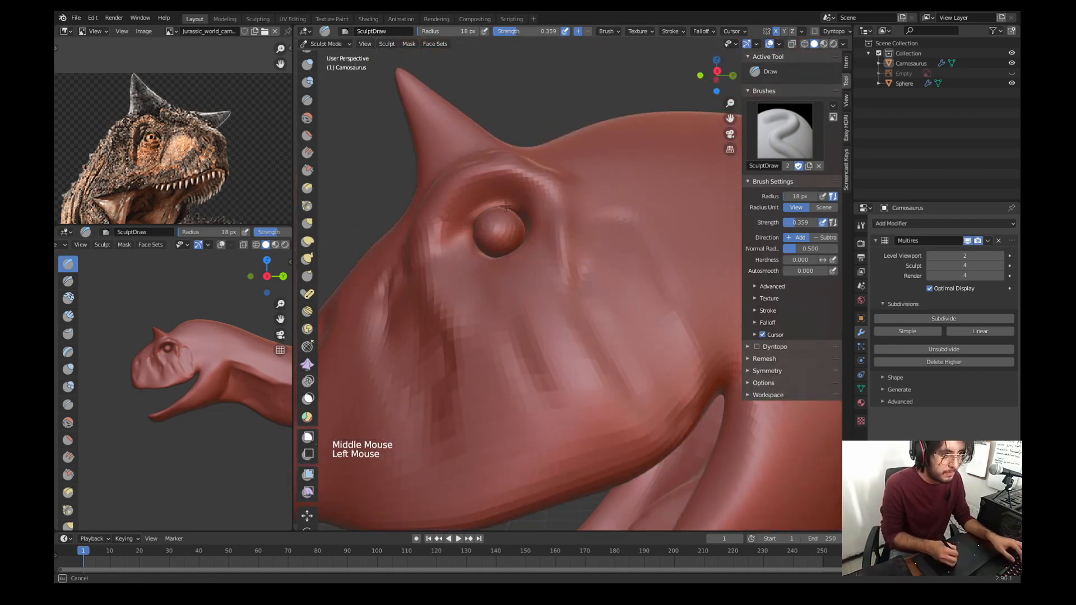
middle_click_drag(471, 226, 498, 266)
left_click(498, 266)
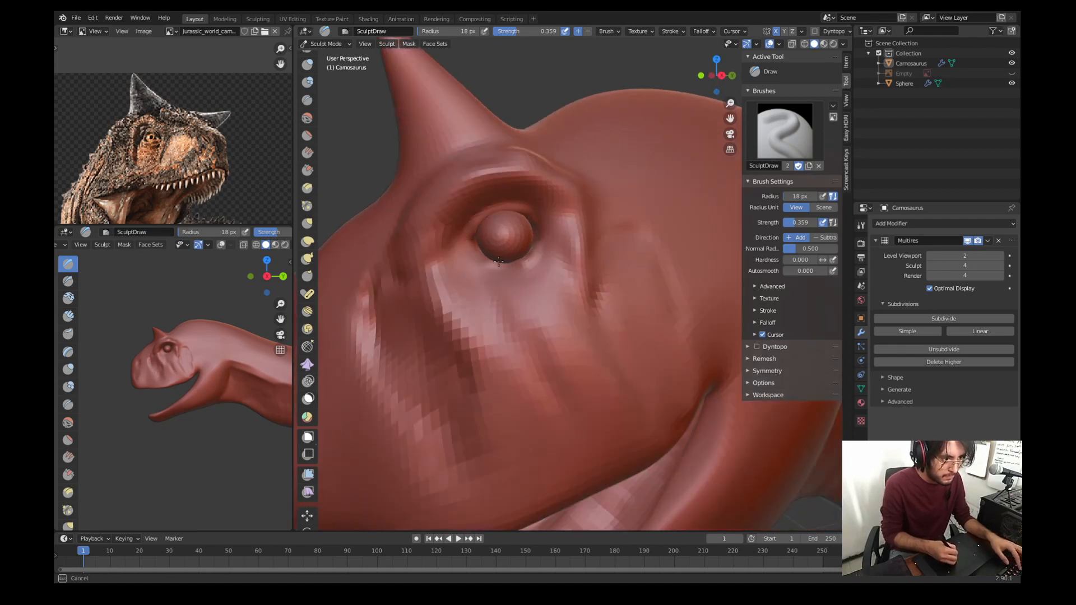
middle_click_drag(499, 261, 551, 283)
left_click(555, 284)
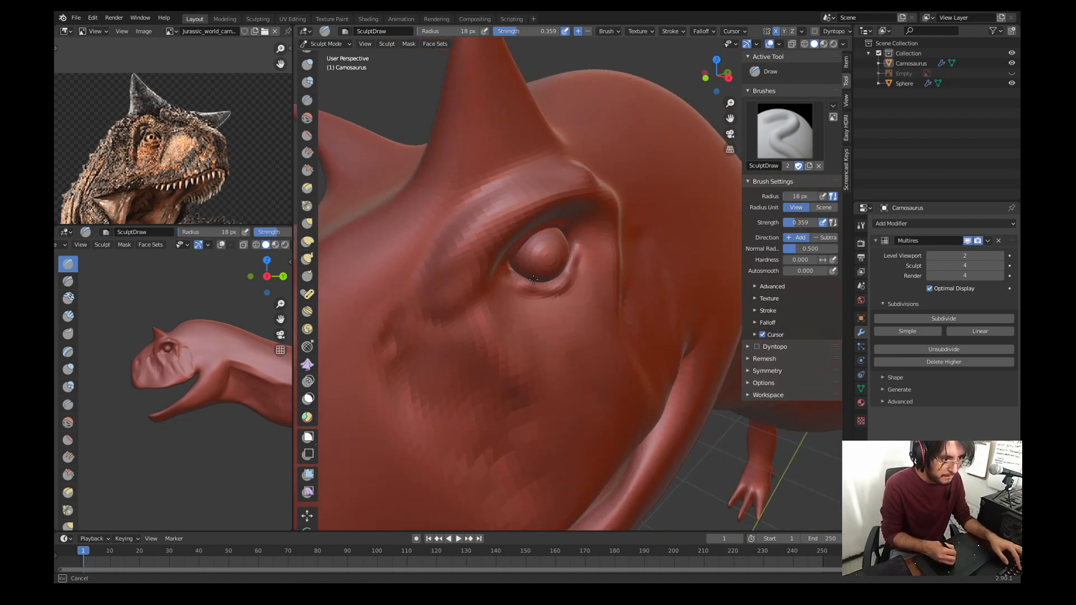
middle_click_drag(507, 270, 496, 223)
left_click(496, 222)
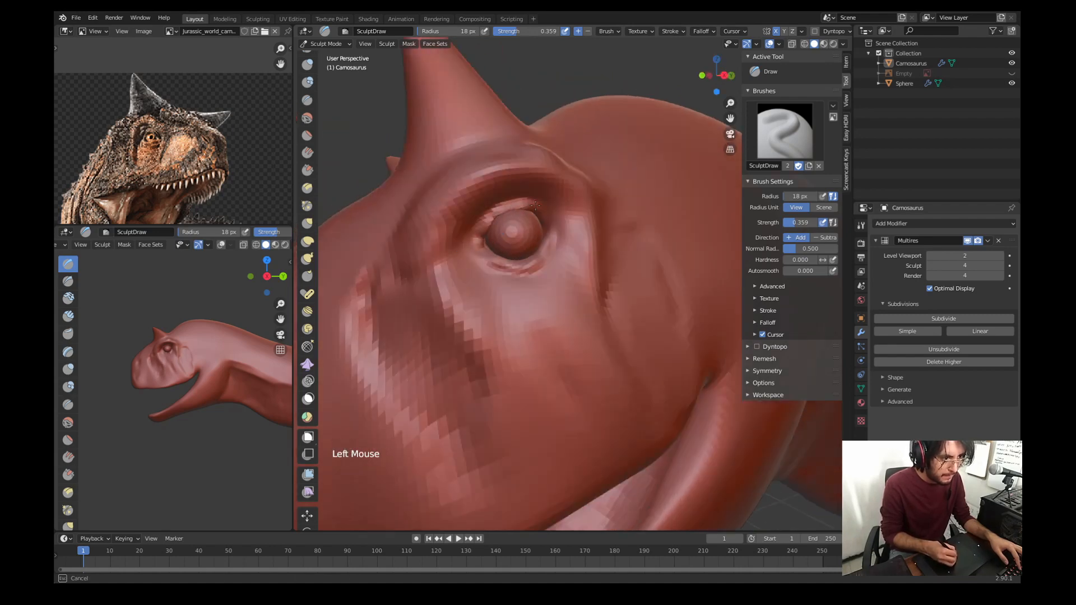
mouse_move(495, 215)
left_mouse_down()
mouse_move(485, 236)
mouse_move(489, 221)
mouse_move(479, 228)
mouse_move(553, 211)
left_mouse_up()
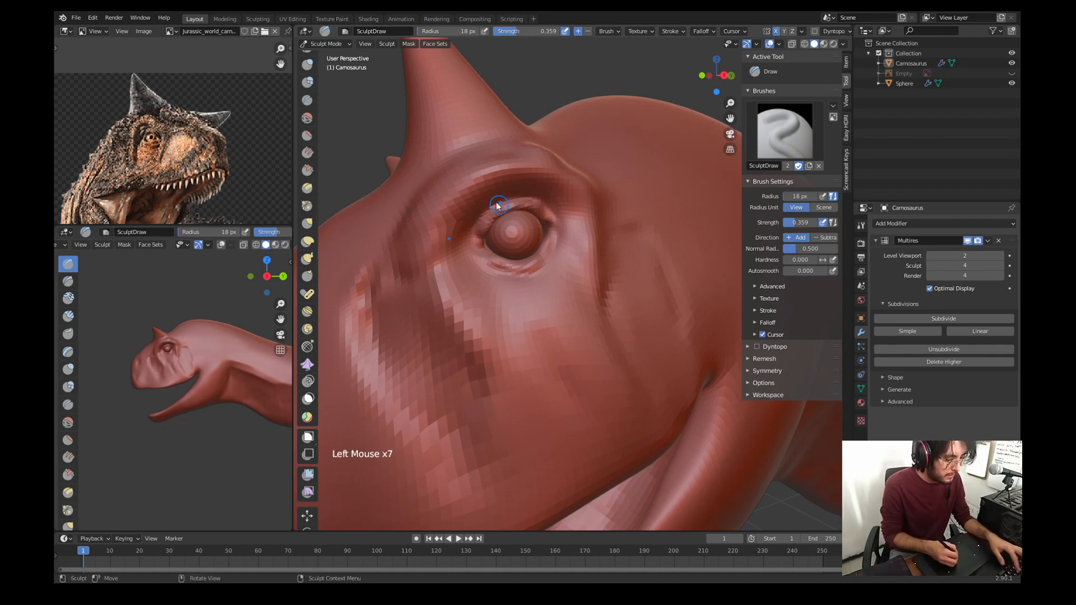
Step: Pull the upper and lower eyelids closer around the eyeball with the Grab brush at a 45 px radius
key("g")
key("f")
left_click(536, 213)
left_click_drag(532, 212, 531, 213)
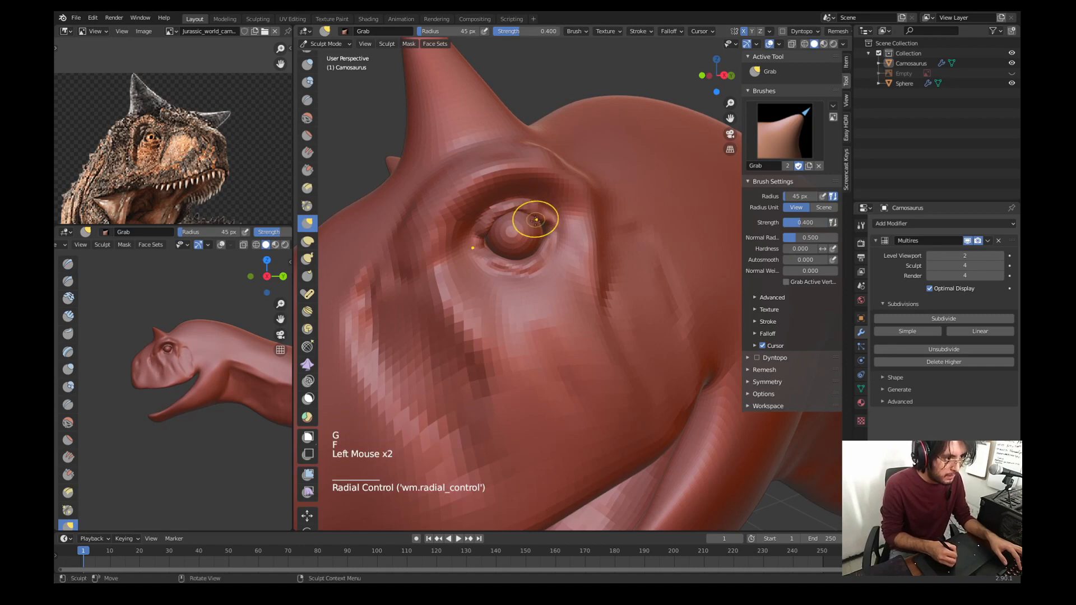
left_click_drag(493, 258, 491, 252)
left_click_drag(490, 257, 490, 252)
left_click_drag(513, 262, 516, 257)
left_click_drag(541, 250, 520, 258)
Step: Smooth the lower eyelid with the Smooth brush at a 45 px radius
middle_click_drag(520, 261, 530, 276)
key("s")
left_click_drag(531, 283, 522, 277)
Step: Build up the eyelid rim around the eyeball with the Draw brush at a 20 px radius and save the file
key("w")
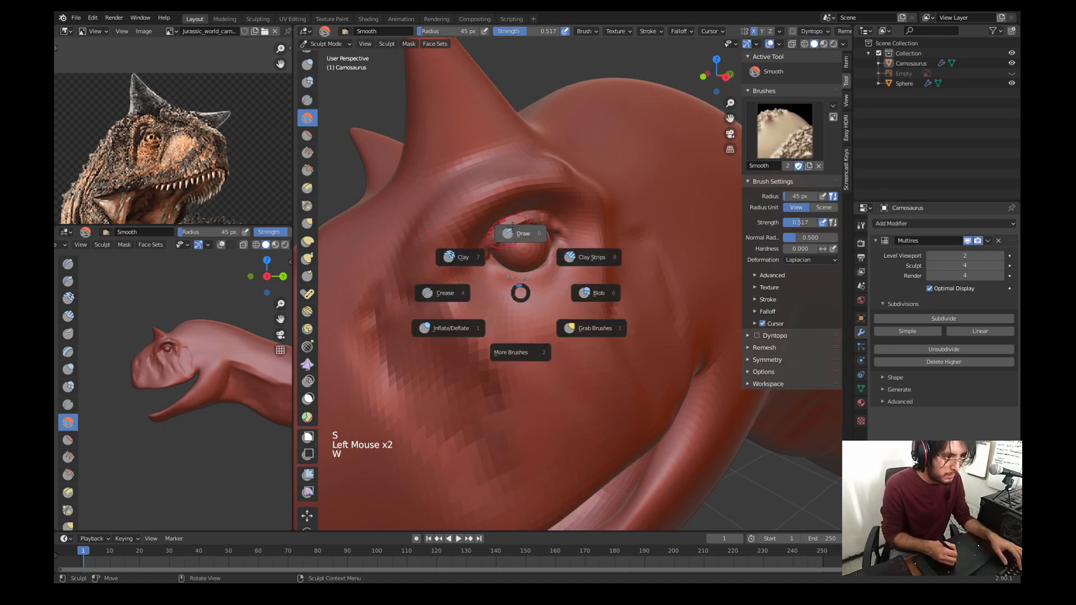
left_click(515, 258)
key("f")
left_click(490, 257)
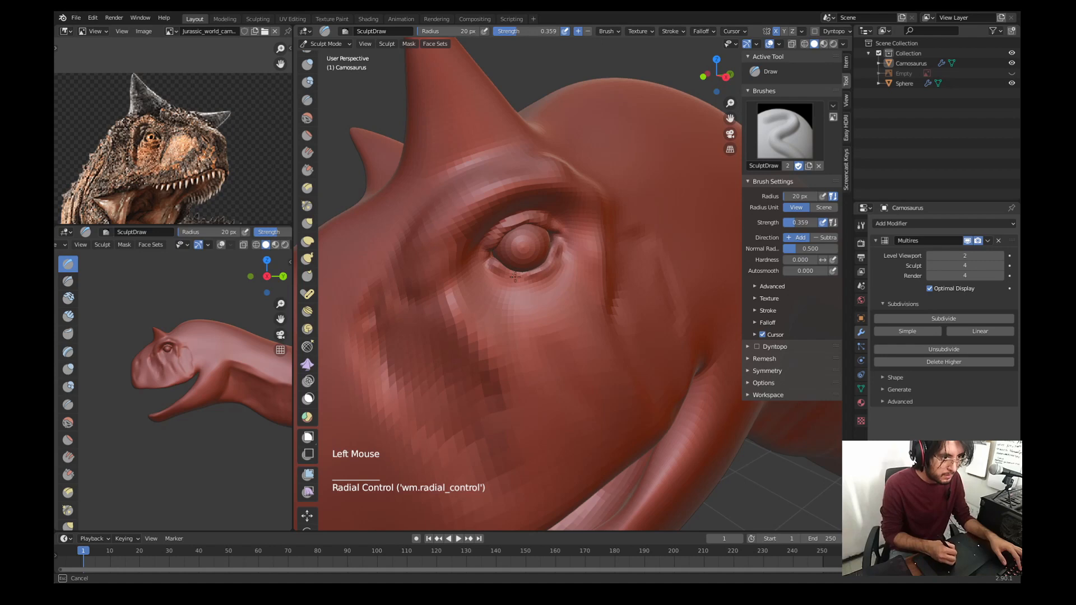
middle_click_drag(515, 277, 479, 240)
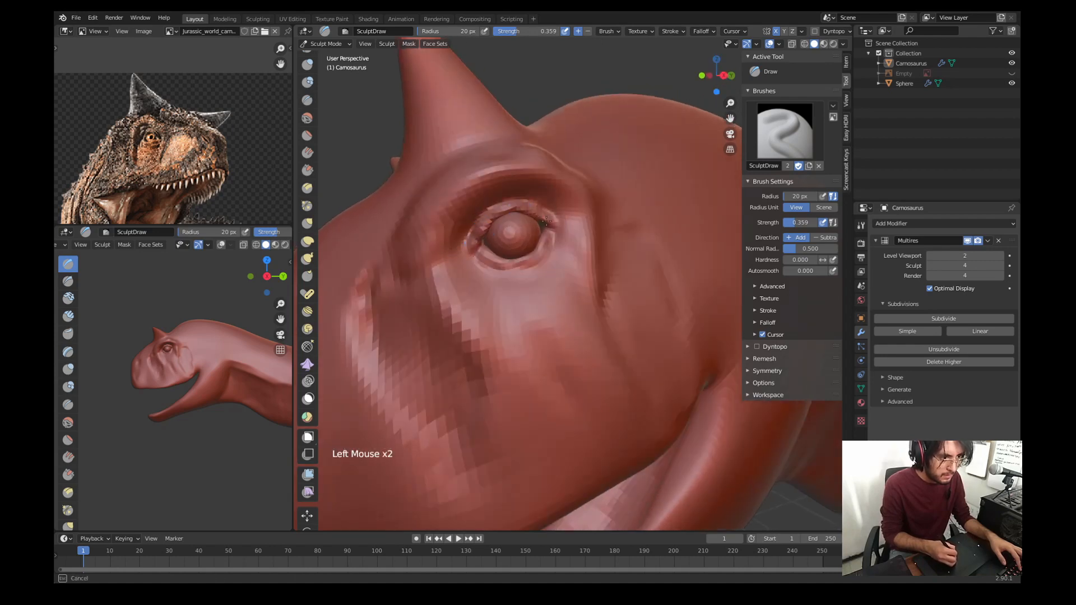
left_click(547, 234)
mouse_move(486, 257)
left_mouse_down()
mouse_move(545, 268)
mouse_move(522, 276)
mouse_move(532, 278)
left_mouse_up()
middle_click_drag(509, 257, 512, 258)
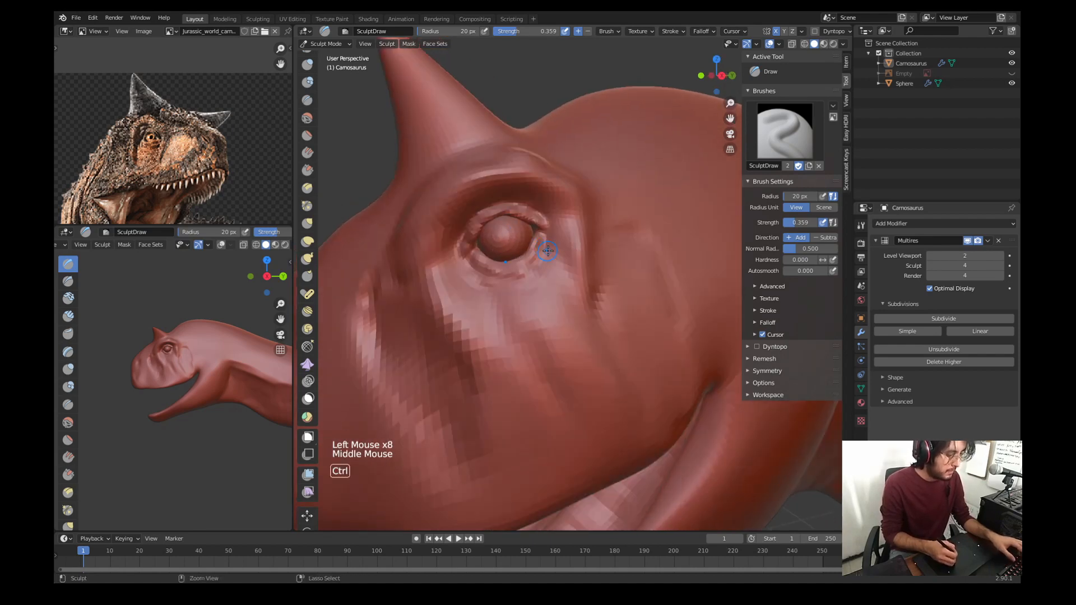
key("ctrl+s")
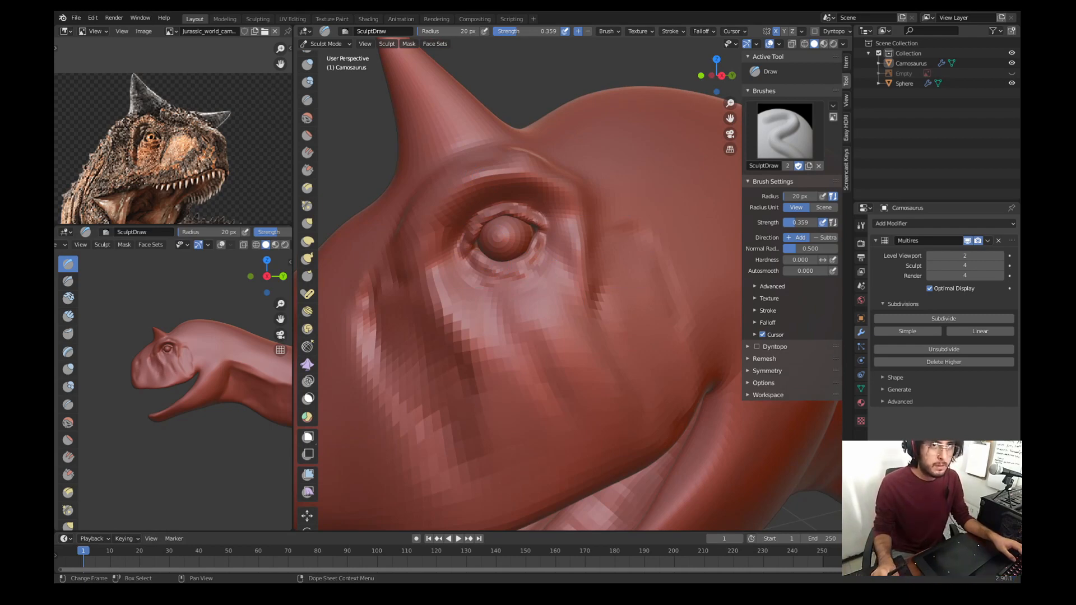
Step: Carve a fold along the upper eyelid with the Crease brush at a 15 px radius
middle_click_drag(552, 247, 542, 257)
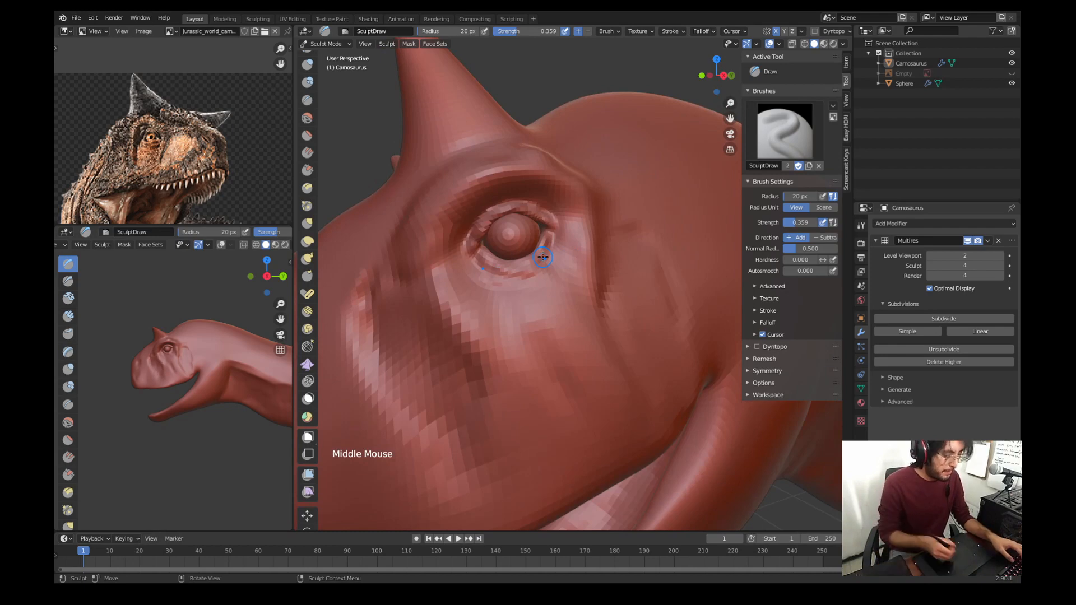
key("s")
mouse_move(483, 225)
left_mouse_down()
mouse_move(493, 213)
mouse_move(486, 222)
left_mouse_up()
key("w")
key("f")
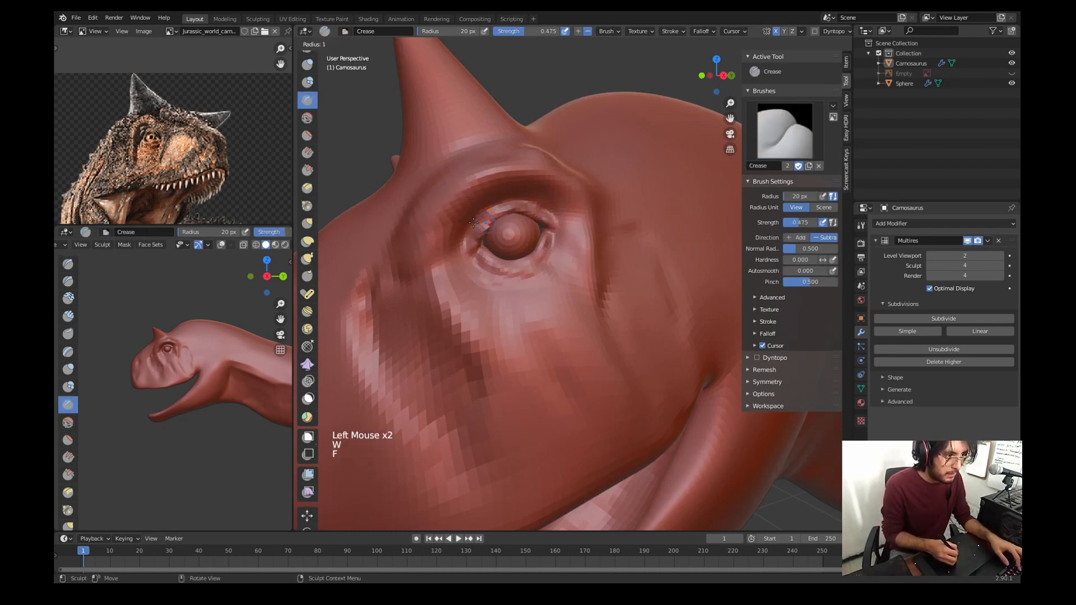
left_click(481, 223)
left_click_drag(466, 238, 506, 203)
mouse_move(508, 202)
left_mouse_down()
mouse_move(533, 202)
mouse_move(493, 211)
left_mouse_up()
mouse_move(476, 246)
left_mouse_down()
mouse_move(507, 209)
mouse_move(524, 202)
mouse_move(482, 221)
mouse_move(545, 216)
left_mouse_up()
Step: Build layered skin wrinkles beneath the eye with the Draw brush at a 15 px radius
key("s")
key("x")
key("c")
key("x")
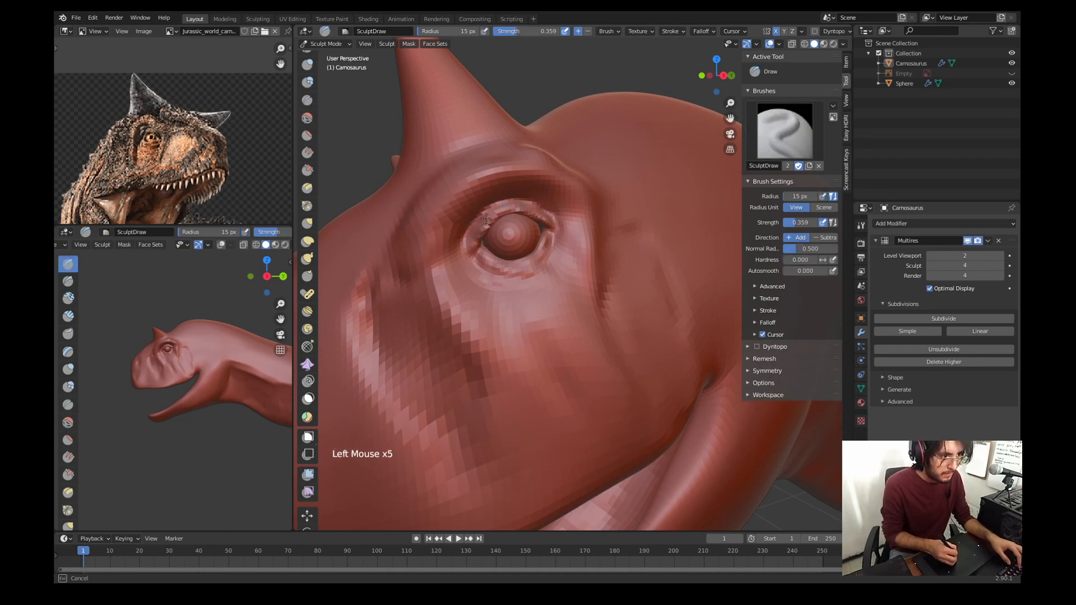
left_click_drag(487, 255, 516, 260)
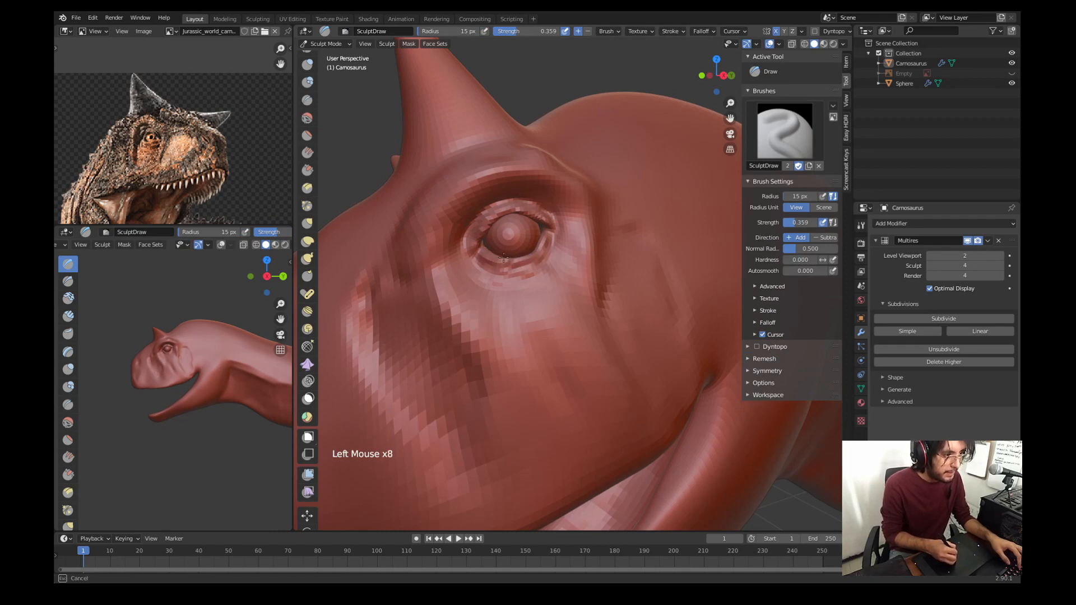
left_click_drag(503, 256, 509, 262)
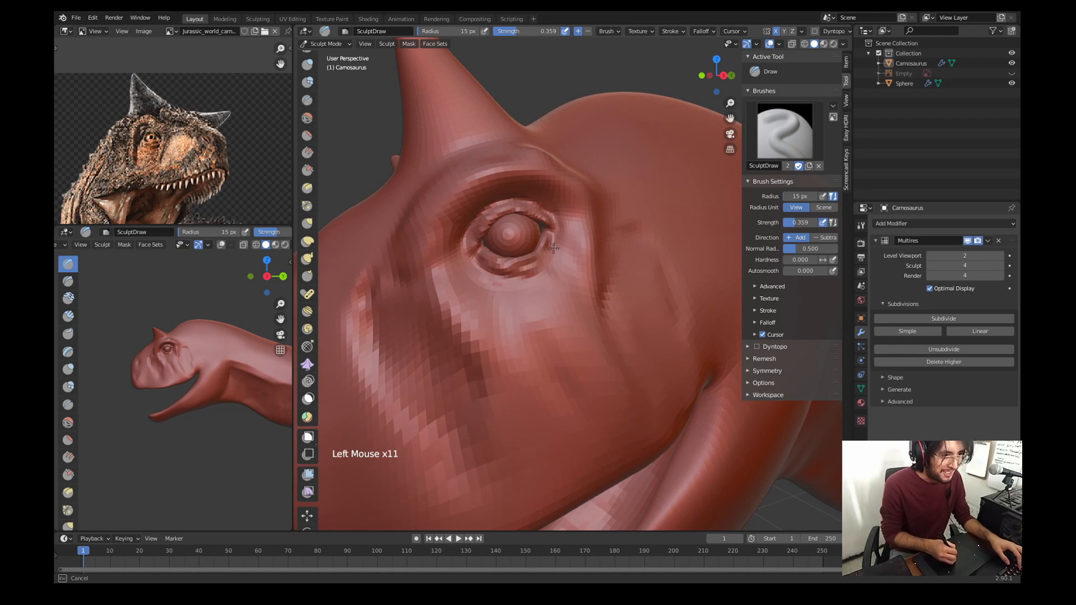
left_click_drag(503, 283, 536, 276)
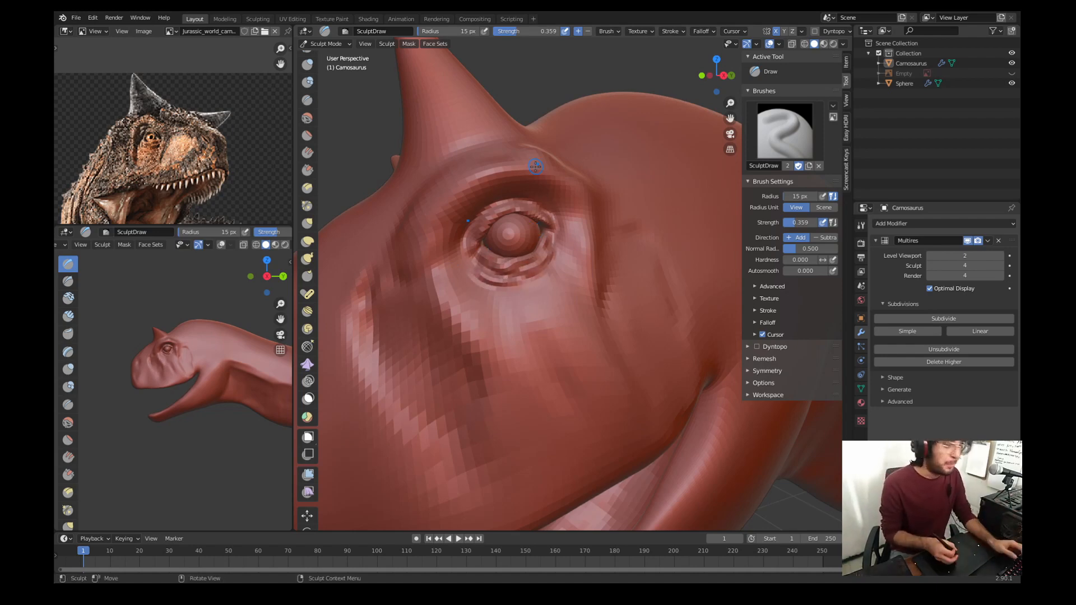
left_click_drag(536, 257, 552, 266)
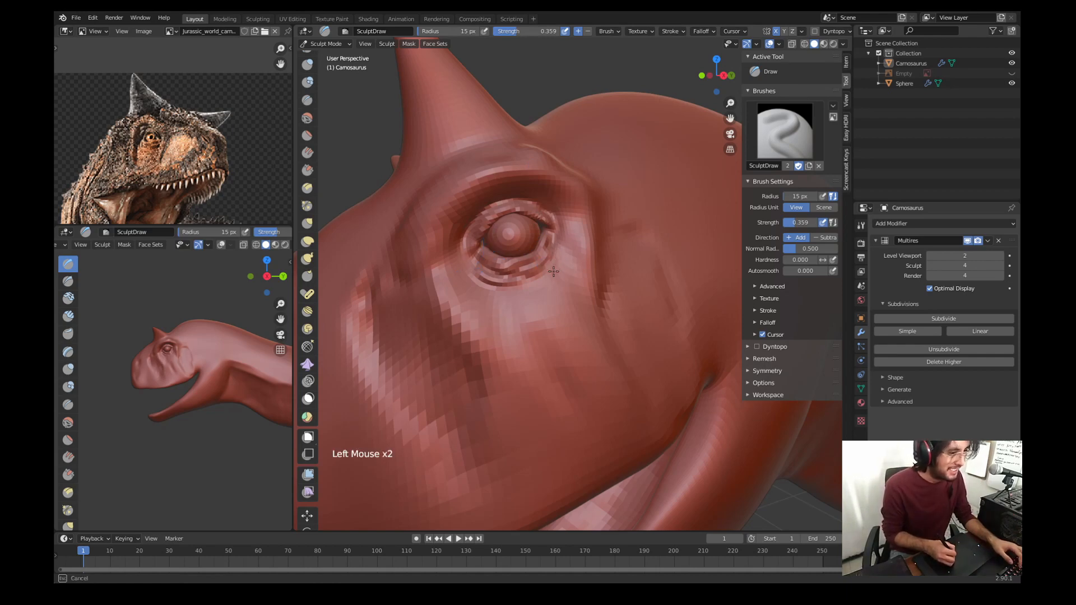
left_click_drag(502, 294, 555, 263)
left_click_drag(476, 277, 538, 317)
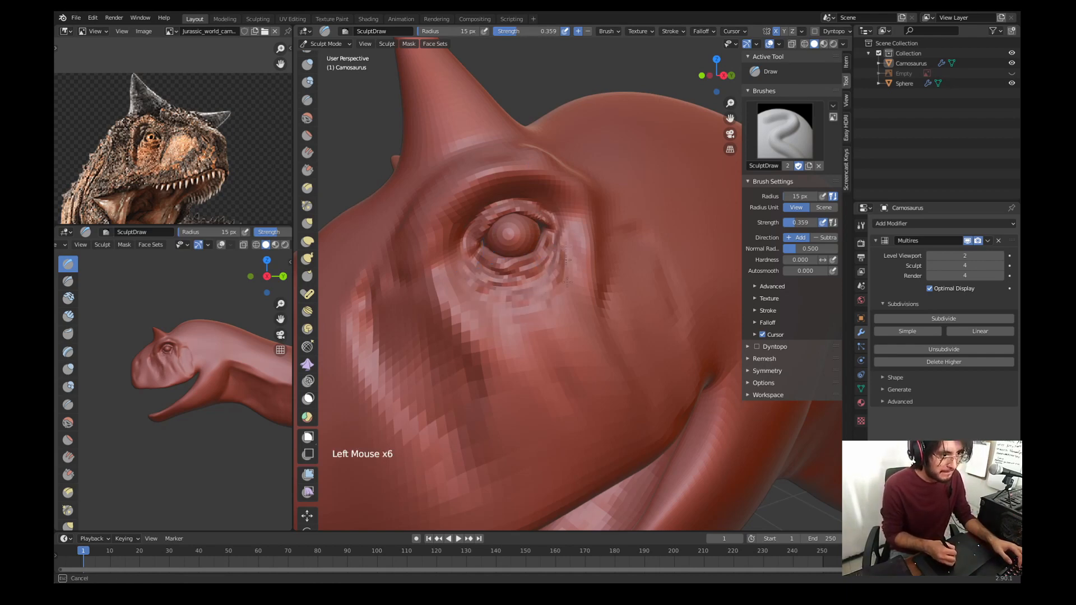
Step: Reshape the brow and the ridge in front of the eye from the side view with the Grab brush at a 68 px radius
key("KP_3")
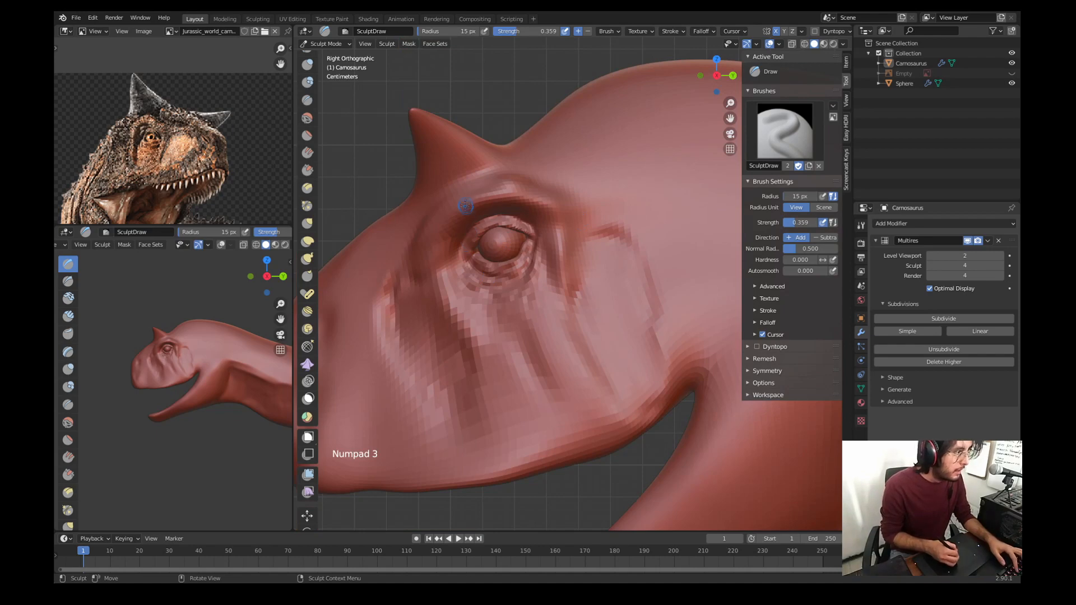
key("f")
left_click(557, 187)
key("g")
left_click_drag(556, 208, 551, 222)
left_click_drag(456, 208, 453, 213)
left_click_drag(430, 239, 425, 252)
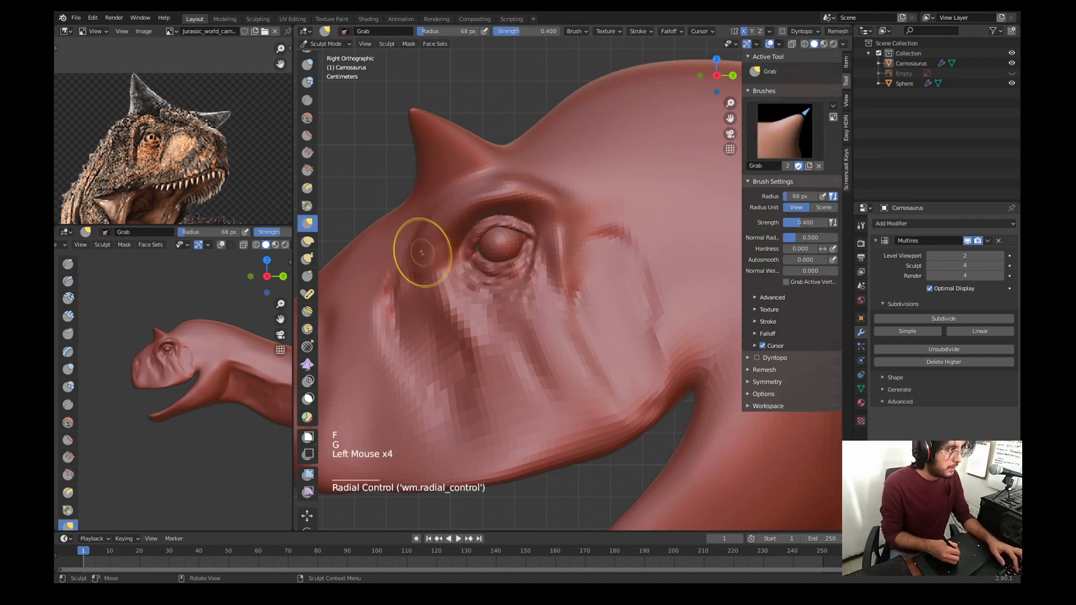
left_click_drag(448, 207, 452, 210)
left_click_drag(469, 195, 463, 201)
left_click_drag(436, 263, 435, 273)
left_click_drag(443, 246, 443, 236)
left_click_drag(453, 194, 449, 185)
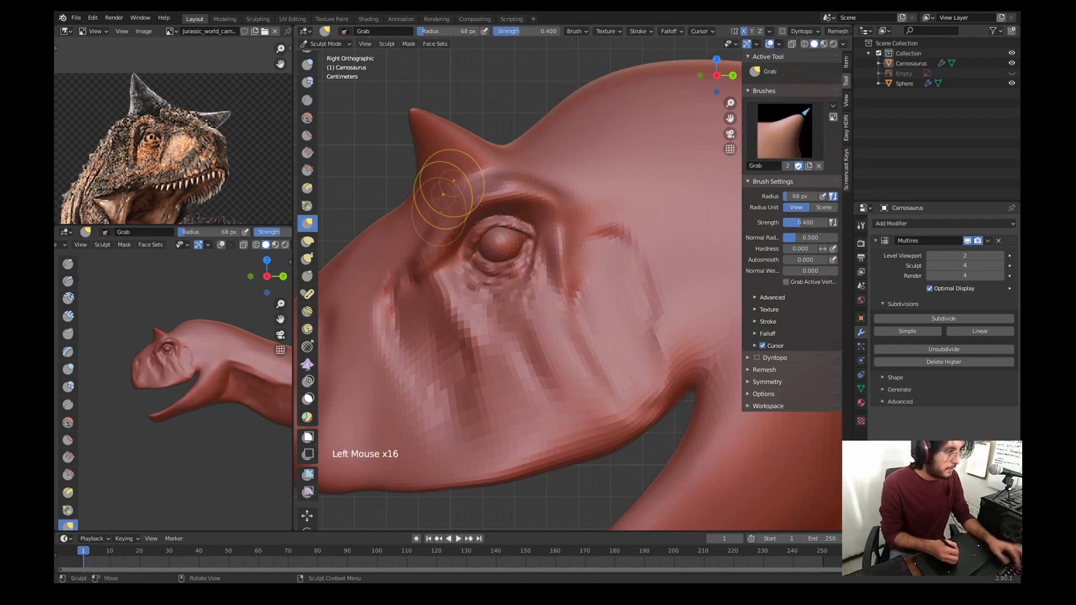
Step: Reshape the upper lip edge at the front of the snout from the front view with the Grab brush at a 107 px radius
middle_click_drag(477, 207, 496, 292, "ctrl")
mouse_move(507, 295)
middle_mouse_down("shift")
mouse_move(555, 247)
mouse_move(538, 291)
mouse_move(566, 305)
middle_mouse_up("shift")
key("KP_1")
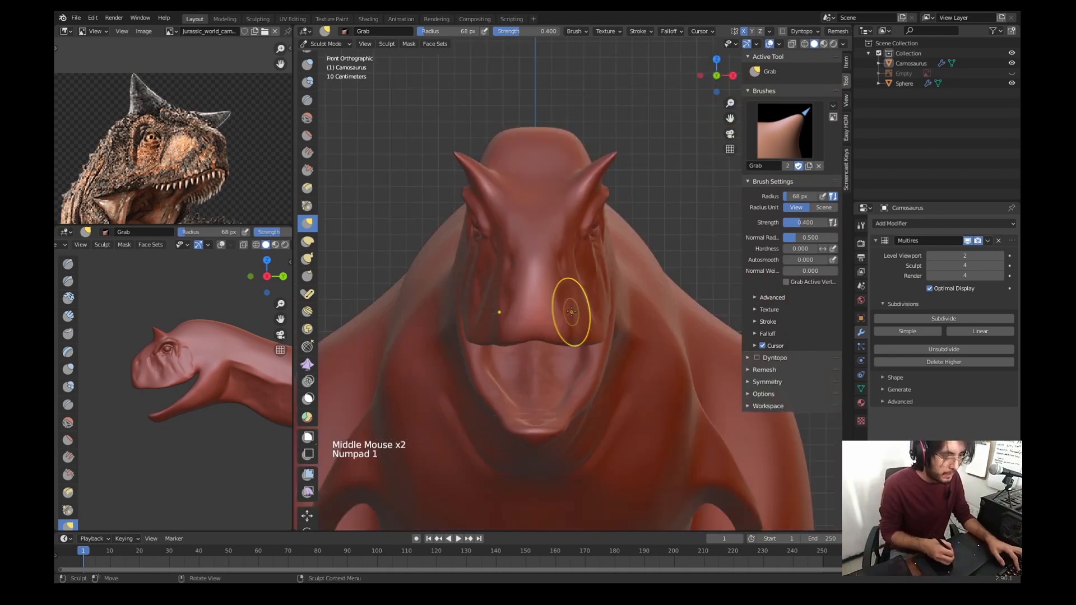
key("g")
key("f")
left_click(562, 325)
left_click_drag(540, 344, 557, 312)
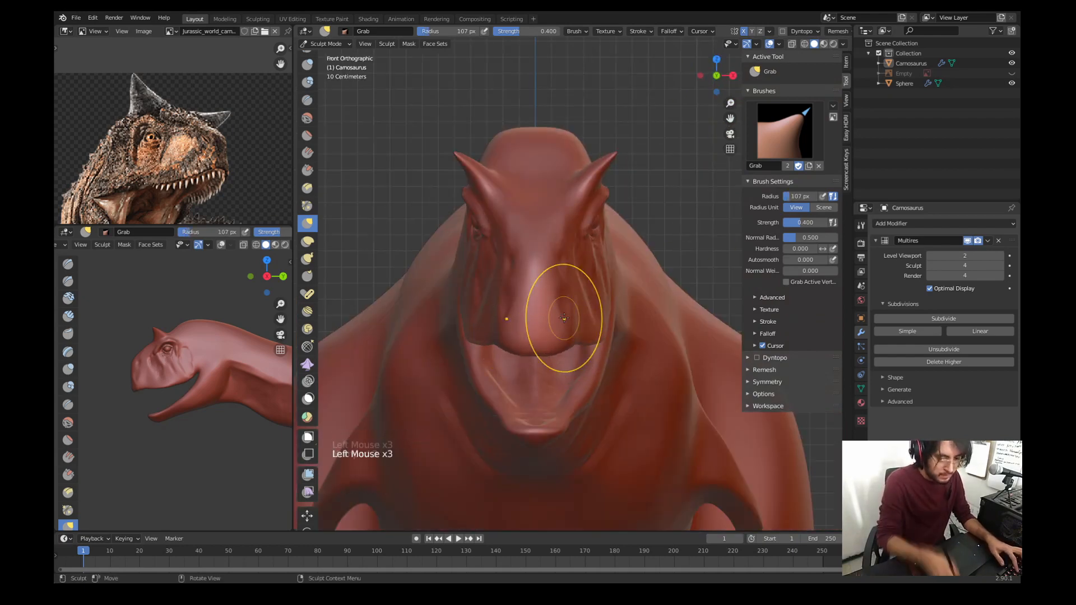
Step: Lift the lower front edge of the snout from the side with the Grab brush at a 107 px radius
key("KP_3")
left_click_drag(487, 340, 487, 334)
left_click_drag(485, 343, 483, 336)
left_click_drag(488, 343, 488, 336)
left_click_drag(494, 342, 498, 336)
left_click_drag(504, 340, 506, 336)
middle_click_drag(493, 330, 599, 305)
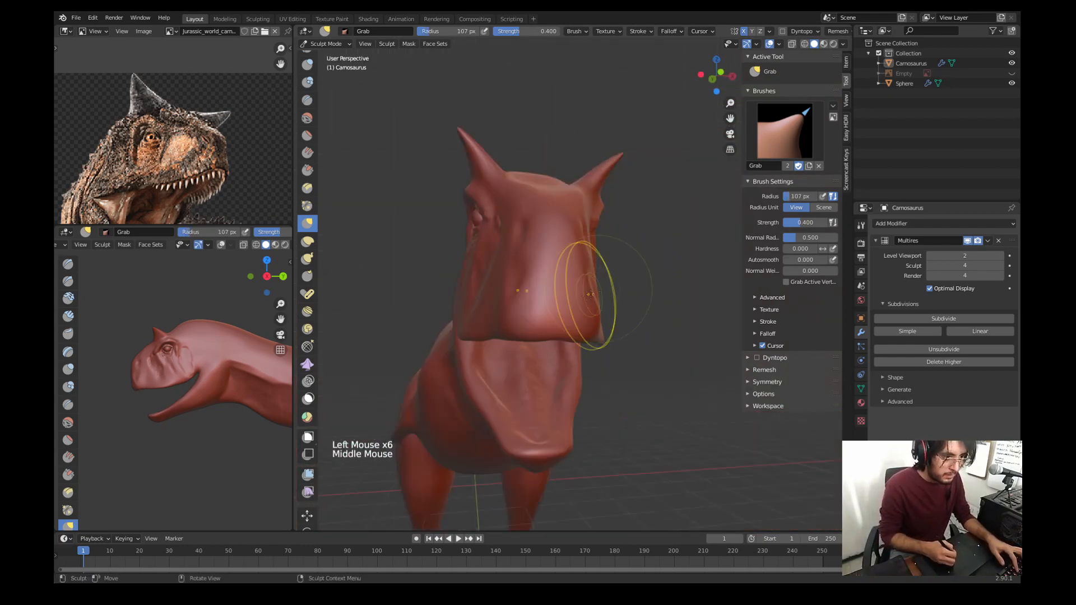
left_click_drag(553, 323, 570, 309)
Step: Refine the upper lip line along the side of the head with the Grab brush at a 107 px radius
key("KP_3")
middle_click_drag(600, 324, 541, 277, "shift")
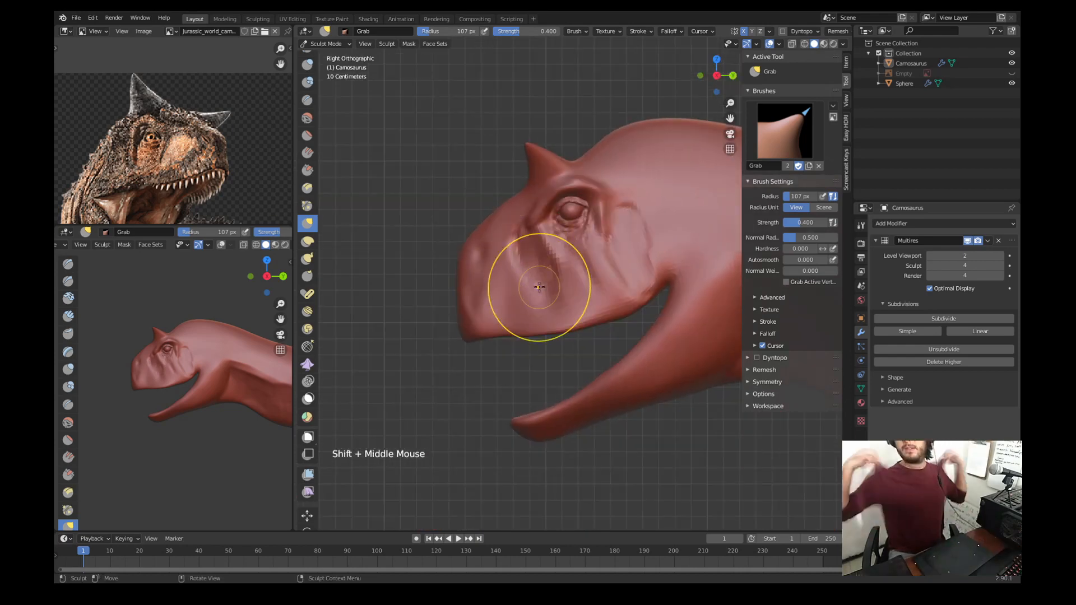
middle_click_drag(608, 269, 602, 253, "shift")
middle_click_drag(566, 263, 645, 255)
left_click_drag(623, 266, 616, 256)
left_click_drag(620, 259, 614, 252)
left_click_drag(618, 256, 613, 249)
middle_click_drag(613, 250, 607, 267)
middle_click_drag(604, 271, 598, 288)
left_click_drag(599, 292, 597, 290)
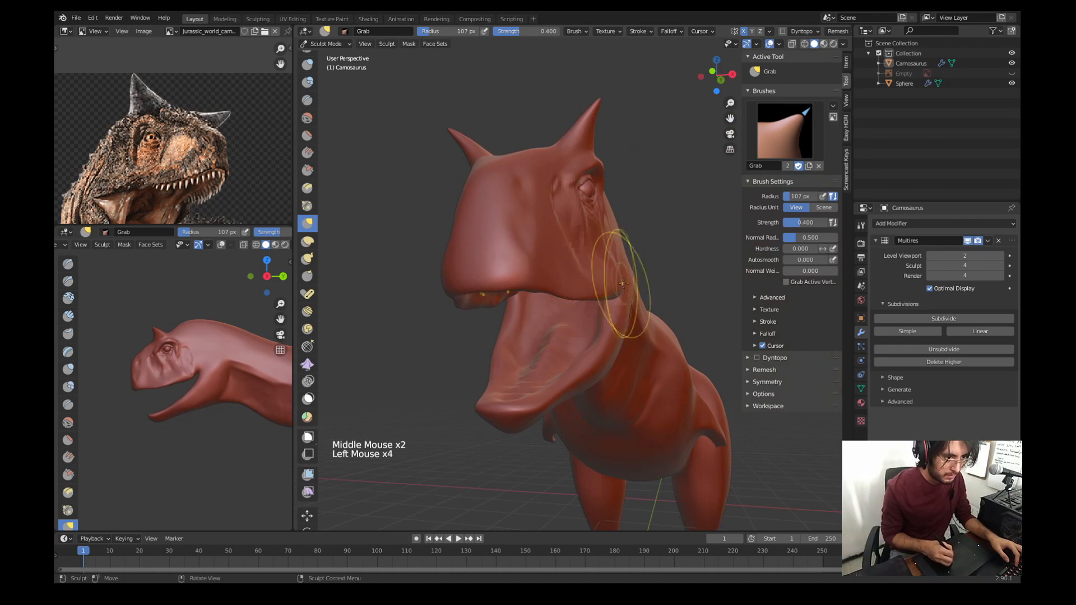
Step: Reshape the lower jaw and the corner of the mouth against the open-mouth reference with the Grab brush at a 107 px radius
middle_click_drag(623, 283, 572, 274)
middle_click_drag(577, 274, 533, 263)
middle_click_drag(173, 163, 185, 100, "shift")
middle_click_drag(185, 107, 162, 103, "ctrl")
left_click_drag(600, 358, 604, 352)
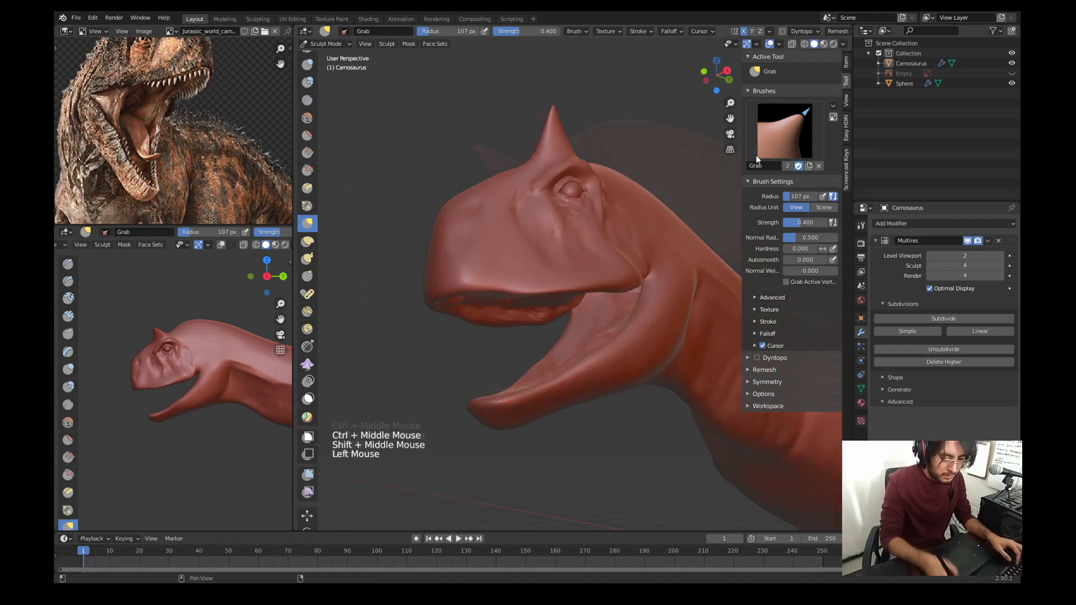
key("KP_3")
left_click_drag(504, 372, 516, 384)
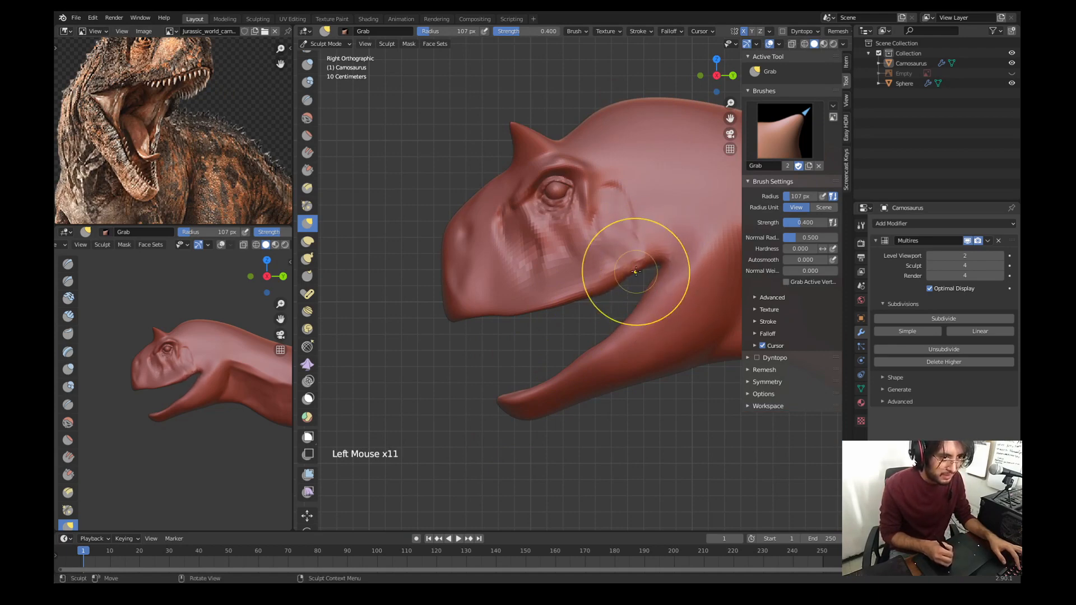
middle_click_drag(660, 256, 612, 252, "shift")
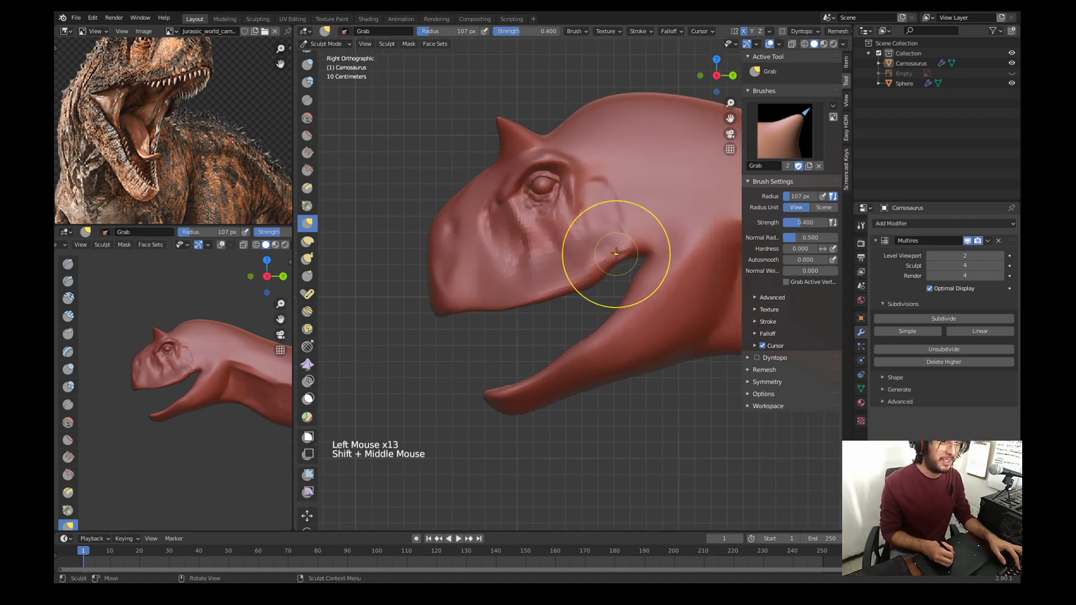
left_click_drag(612, 252, 623, 258)
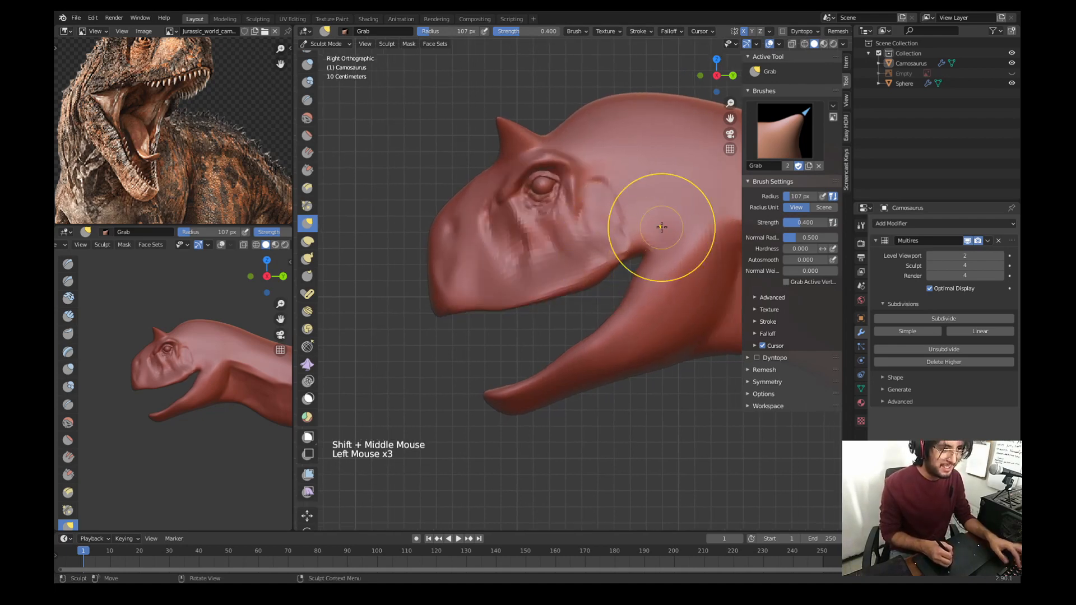
Step: Carve a crease behind the cheek with the Crease brush at a 32 px radius
middle_click_drag(661, 227, 627, 222, "ctrl")
middle_click_drag(627, 221, 613, 238, "shift")
middle_click_drag(614, 238, 635, 258, "shift")
left_click(499, 243)
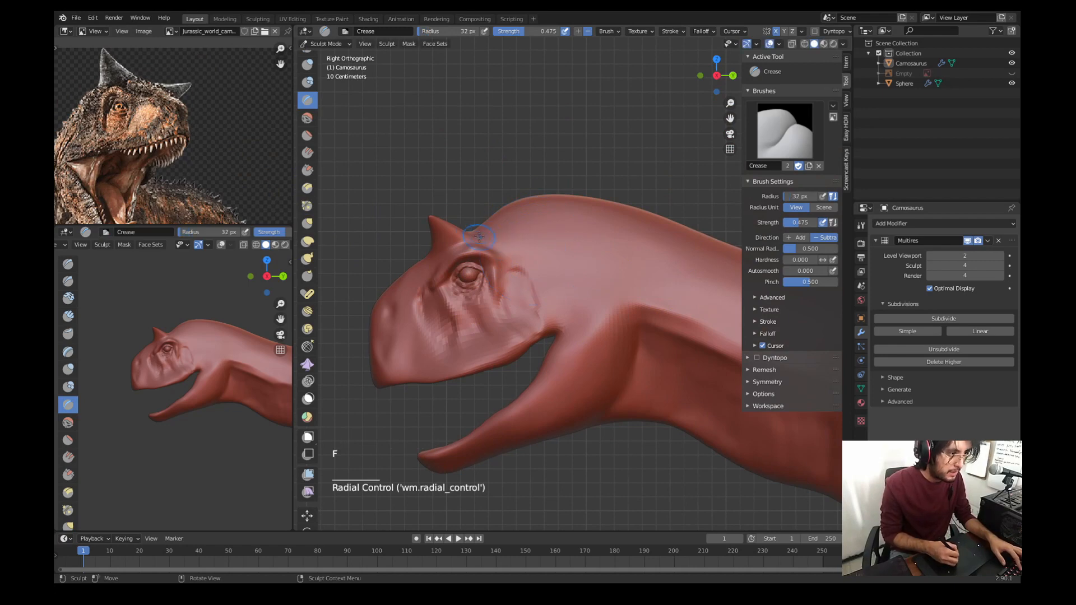
left_click_drag(526, 272, 539, 314)
Step: Carve skin wrinkles along the upper neck behind the horns with the Crease brush at a 19 px radius
key("f")
left_click(511, 234)
mouse_move(531, 215)
left_mouse_down()
mouse_move(548, 235)
mouse_move(565, 235)
left_mouse_up()
left_click_drag(560, 232, 581, 250)
middle_click_drag(609, 210, 555, 202, "shift")
left_click_drag(518, 216, 535, 241)
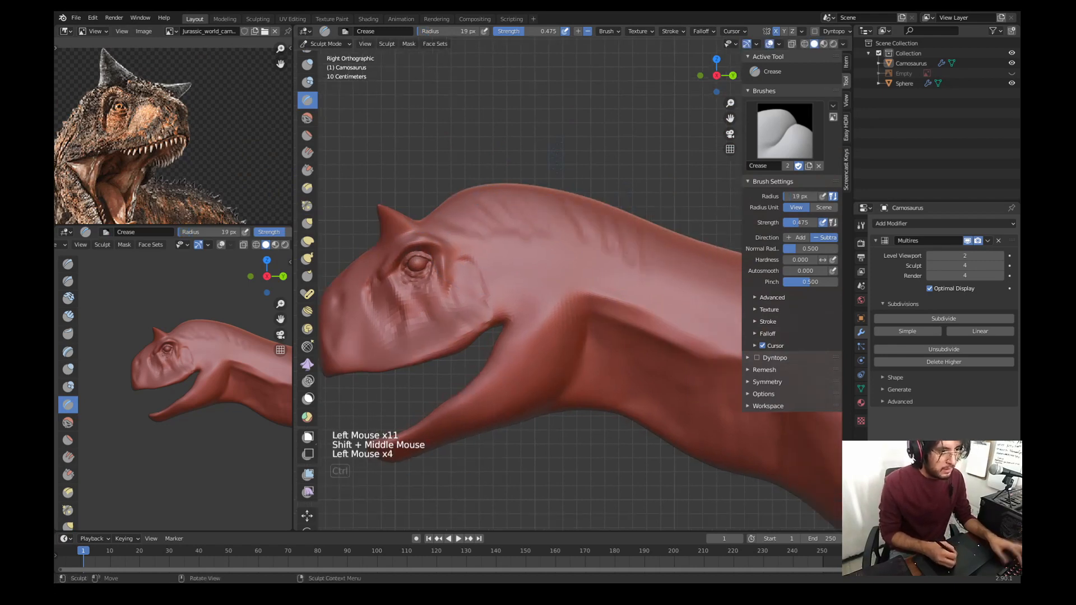
Step: Reshape the sides of the neck from above with the Grab brush
middle_click_drag(488, 241, 622, 286)
key("g")
key("f")
left_click(562, 294)
key("ctrl+z")
middle_click_drag(569, 260, 572, 298)
left_click_drag(572, 301, 576, 211)
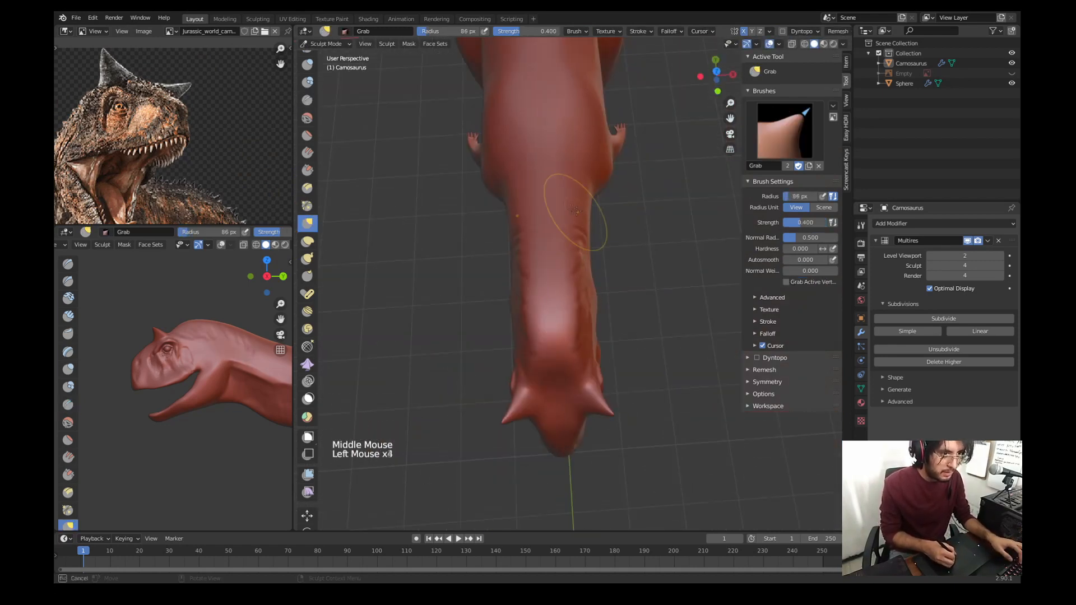
left_click_drag(567, 292, 577, 280)
Step: Raise ridges along the top of the snout with the inverted Crease brush at a 22 px radius
mouse_move(571, 314)
middle_mouse_down()
mouse_move(568, 263)
mouse_move(507, 255)
middle_mouse_up()
key("shift+c")
key("f")
mouse_move(493, 261)
middle_mouse_down()
mouse_move(543, 259)
mouse_move(538, 291)
middle_mouse_up()
middle_click_drag(521, 280, 504, 292)
left_click_drag(510, 299, 486, 314)
key("ctrl+z")
key("f")
mouse_move(493, 302)
middle_mouse_down("ctrl")
mouse_move(496, 269)
mouse_move(448, 269)
middle_mouse_up("ctrl")
left_click_drag(455, 246, 453, 311, "ctrl")
left_click_drag(447, 261, 452, 313, "ctrl")
left_click_drag(445, 266, 452, 308, "ctrl")
left_click_drag(448, 259, 469, 241, "ctrl")
left_click_drag(468, 242, 450, 257, "ctrl")
Step: Raise a sharp rim around the nostril with the inverted Crease brush at a 12 px radius
mouse_move(464, 254)
middle_mouse_down()
mouse_move(507, 255)
mouse_move(494, 249)
middle_mouse_up()
key("w")
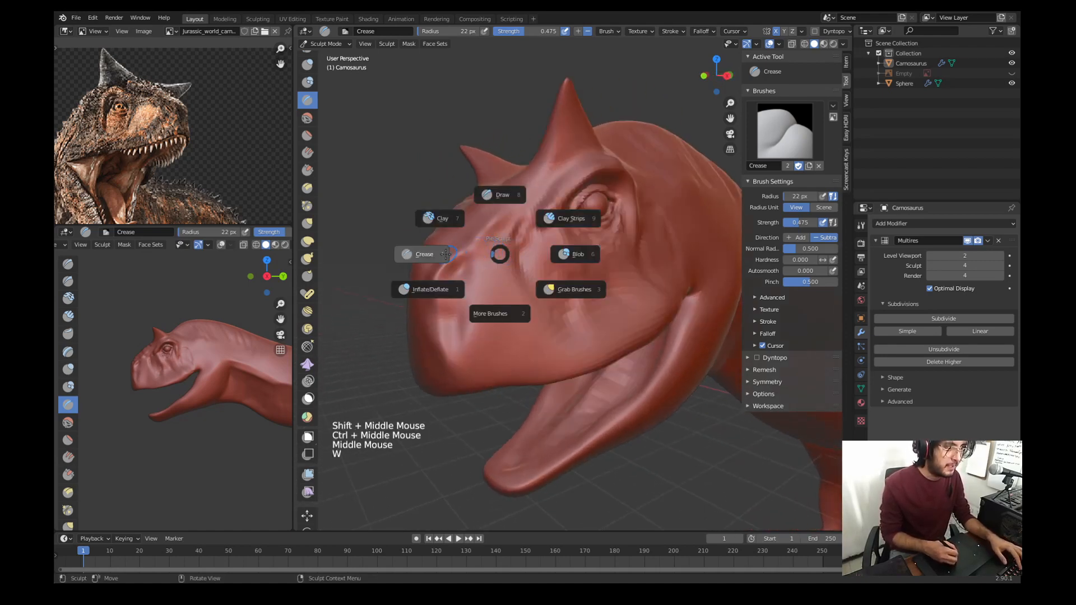
key("f")
left_click(427, 269)
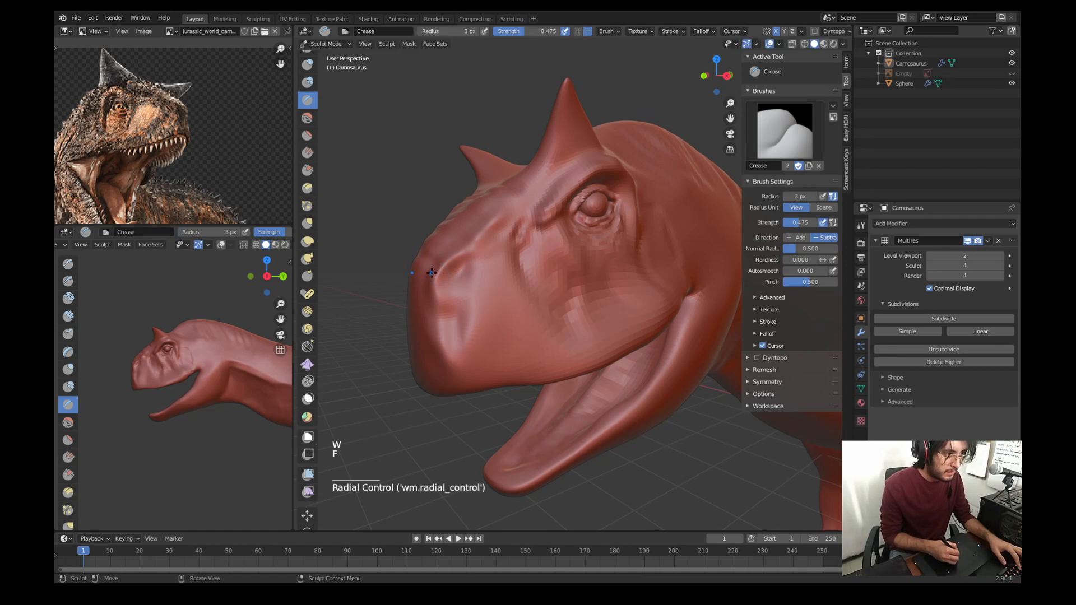
middle_click_drag(448, 286, 433, 275)
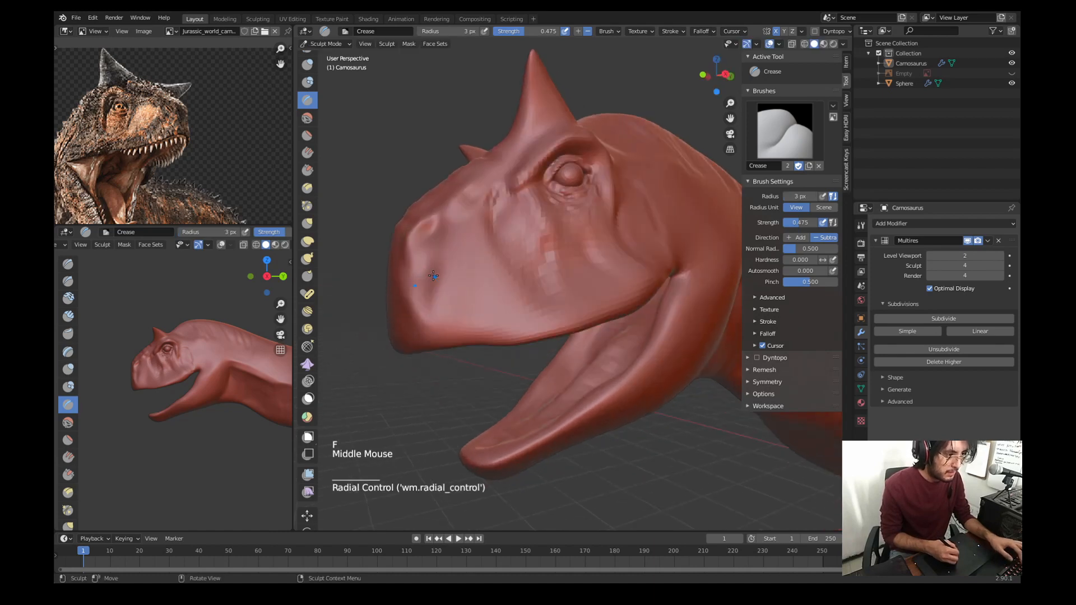
key("f")
left_click(416, 242, "ctrl")
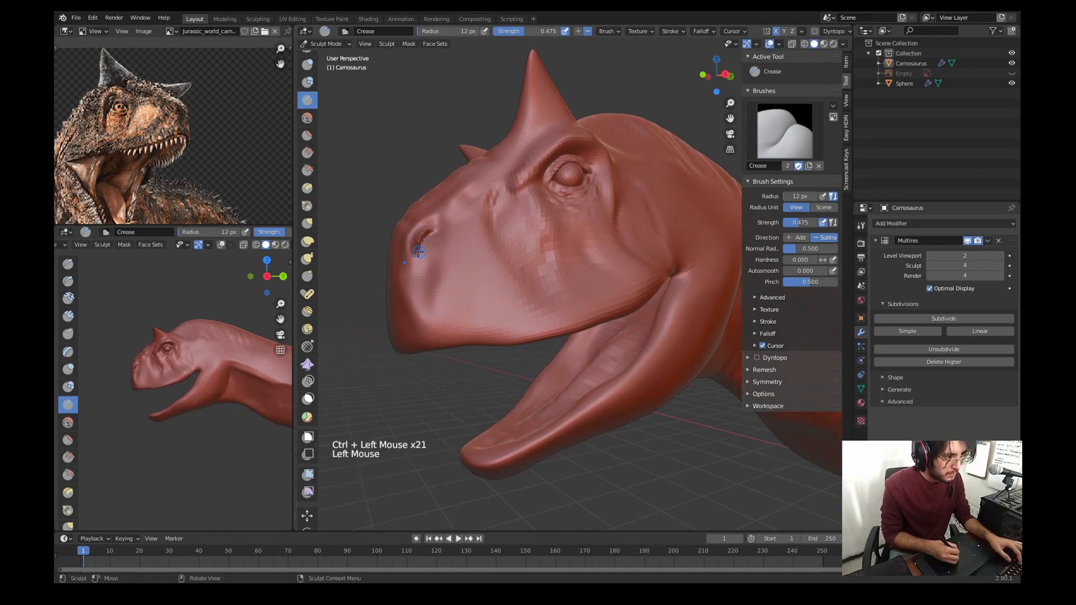
Step: Refine the edge of the nostril with inverted Crease strokes
middle_click_drag(437, 226, 433, 201, "ctrl")
middle_click_drag(404, 224, 446, 245, "shift")
middle_click_drag(426, 247, 423, 235, "ctrl")
key("s")
key("f")
left_click(395, 246)
key("q")
key("Escape")
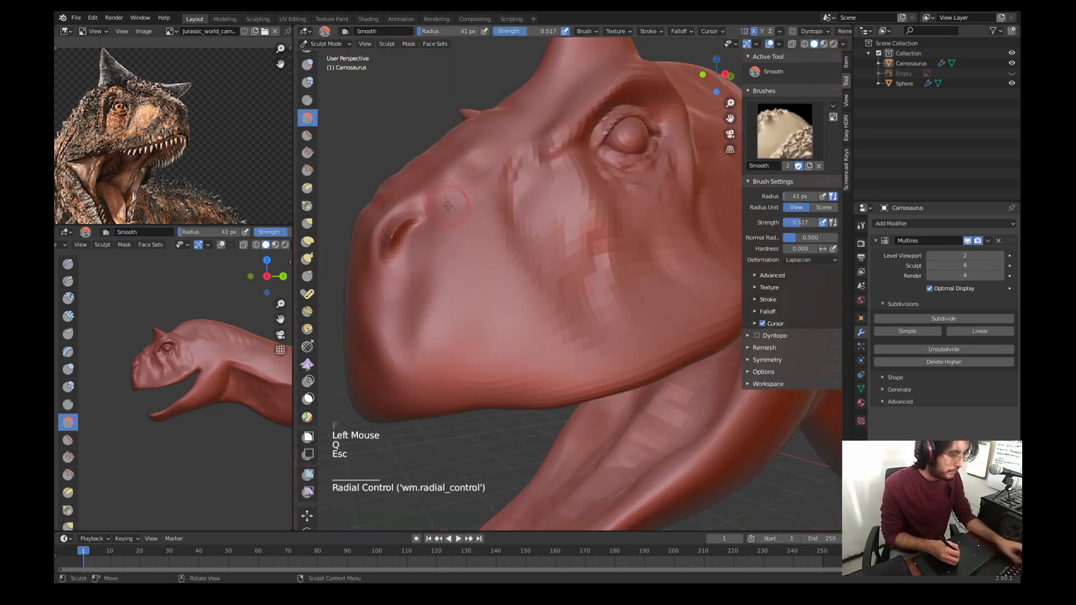
key("w")
key("f")
key("ctrl+z")
left_click_drag(415, 239, 399, 258, "ctrl")
Step: Carve vertical wrinkles along the upper lip from the side view with the Crease brush at a 19 px radius
middle_click_drag(414, 241, 417, 292, "ctrl")
mouse_move(417, 280)
middle_mouse_down()
mouse_move(456, 269)
mouse_move(482, 280)
middle_mouse_up()
key("KP_3")
mouse_move(465, 280)
middle_mouse_down("ctrl")
mouse_move(462, 258)
mouse_move(435, 244)
middle_mouse_up("ctrl")
key("f")
left_click(397, 228)
left_click_drag(525, 193, 525, 220)
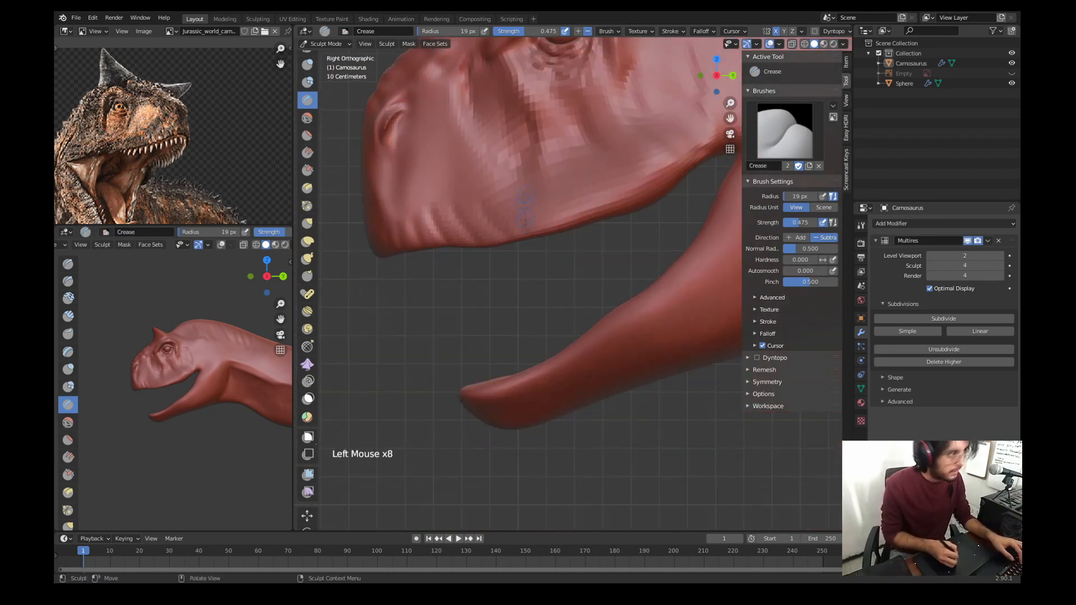
Step: Carve skin folds at the corner of the mouth with the Crease brush at a 19 px radius
middle_click_drag(660, 150, 622, 173, "shift")
left_click_drag(661, 193, 687, 168)
middle_click_drag(661, 168, 590, 210, "shift")
left_click_drag(623, 191, 658, 139)
middle_click_drag(627, 174, 620, 211, "ctrl")
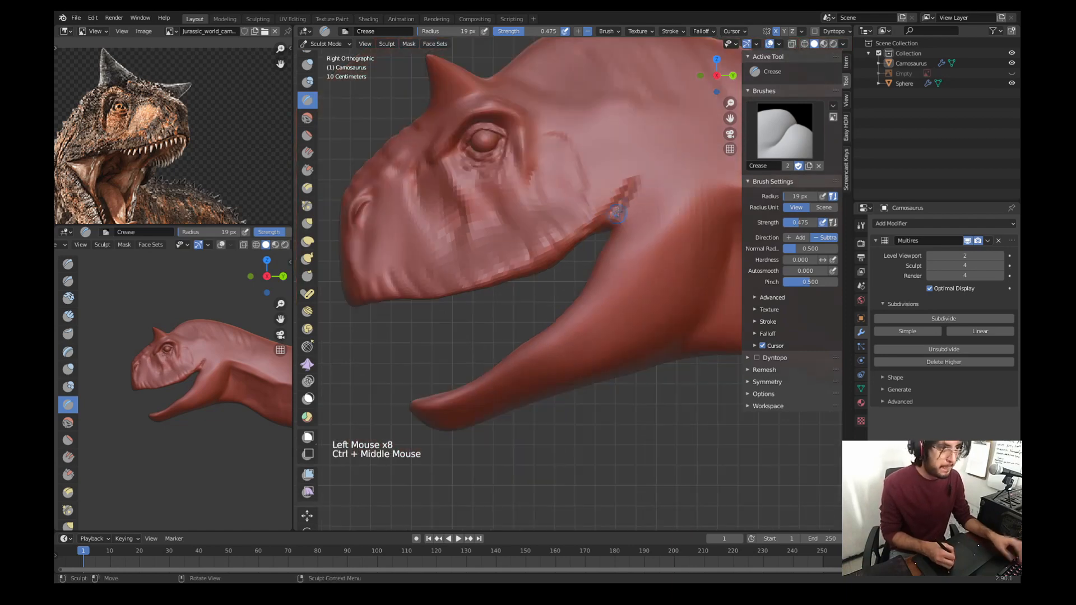
Step: Add a Crease stroke at the mouth corner and soften the folds there with the Smooth brush at a 19 px radius
left_click_drag(631, 199, 619, 215)
middle_click_drag(616, 218, 645, 208)
mouse_move(645, 205)
middle_mouse_down("ctrl")
mouse_move(643, 242)
mouse_move(664, 240)
middle_mouse_up("ctrl")
key("s")
left_click_drag(636, 241, 651, 227)
key("KP_3")
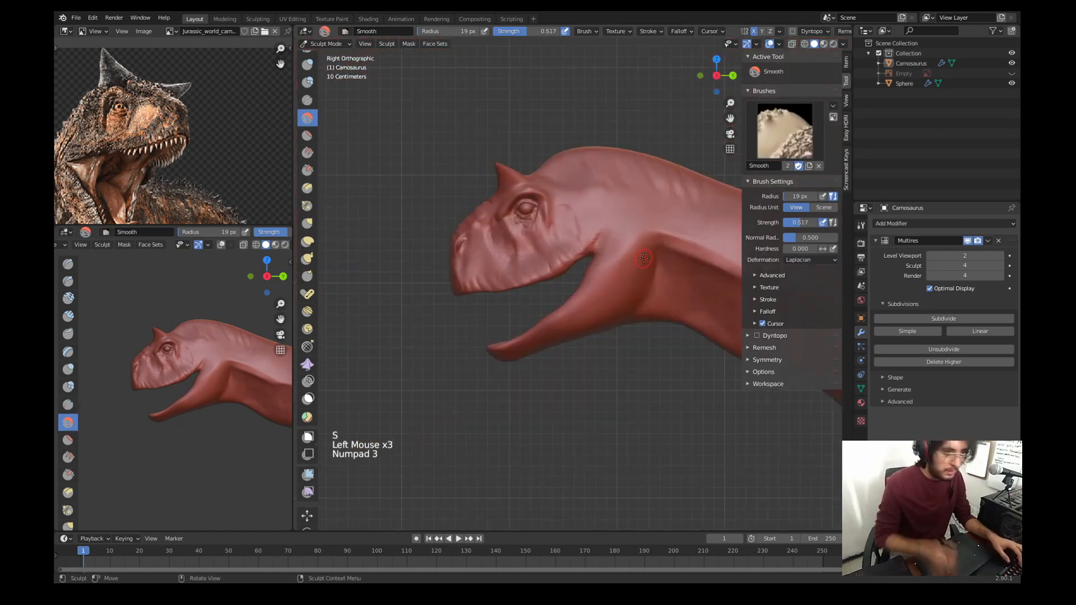
Step: Carve grooves into the inside of the lower jaw with the Crease brush at a 52 px radius
mouse_move(517, 325)
middle_mouse_down("shift")
mouse_move(535, 215)
mouse_move(560, 275)
middle_mouse_up("shift")
key("w")
left_click(475, 214)
key("f")
mouse_move(521, 339)
left_mouse_down("ctrl")
mouse_move(586, 314)
mouse_move(566, 335)
left_mouse_up("ctrl")
key("ctrl+z")
middle_click_drag(608, 280, 577, 252, "shift")
mouse_move(532, 241)
middle_mouse_down()
mouse_move(594, 224)
mouse_move(566, 218)
middle_mouse_up()
left_click_drag(563, 168, 569, 134)
left_click_drag(565, 168, 570, 134)
middle_click_drag(537, 207, 572, 196)
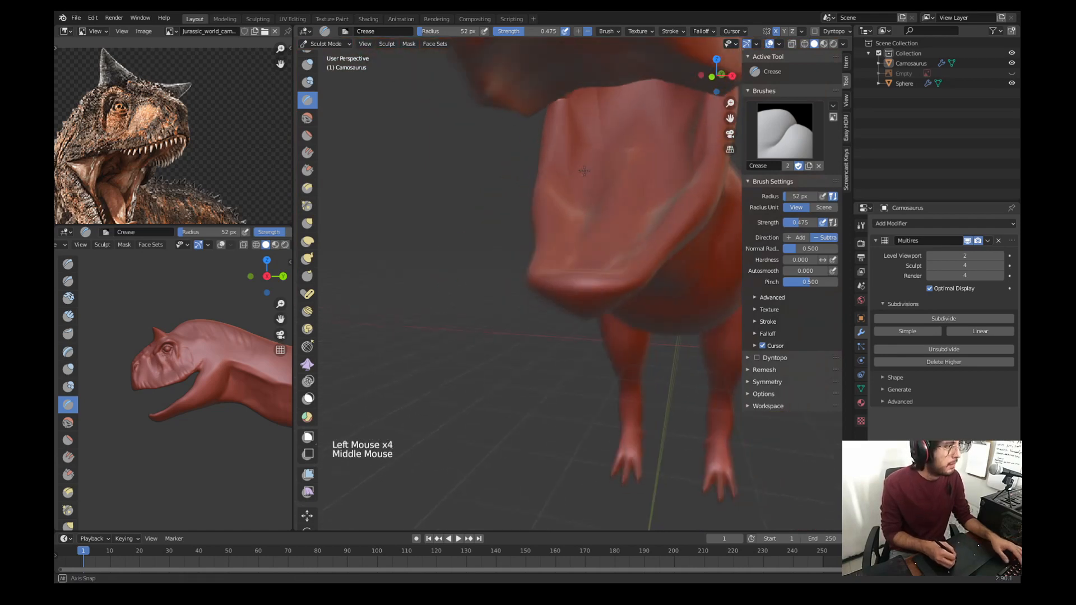
Step: Set the Crease brush radius to 18 px with the lower jaw framed from the side
key("KP_3")
mouse_move(499, 303)
middle_mouse_down("shift")
mouse_move(497, 259)
mouse_move(463, 236)
mouse_move(482, 224)
mouse_move(456, 256)
mouse_move(531, 172)
mouse_move(500, 334)
mouse_move(560, 330)
middle_mouse_up("shift")
key("f")
left_click(463, 257)
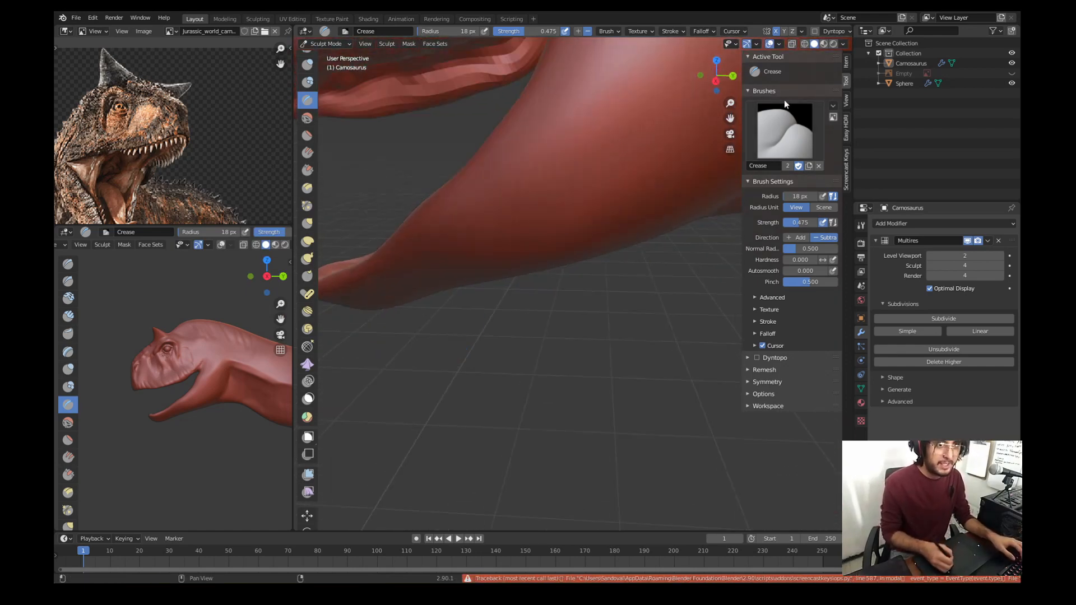
Step: Turn the Screencast Keys display back on and save the file
left_click(847, 158)
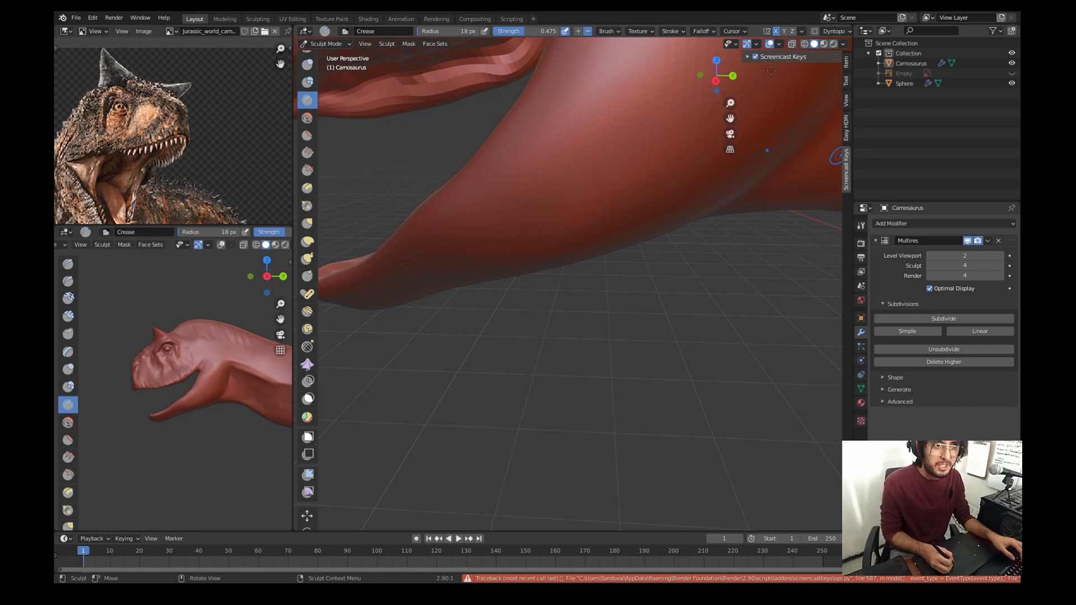
middle_click_drag(671, 159, 667, 196)
middle_click_drag(667, 196, 617, 271)
key("ctrl+s")
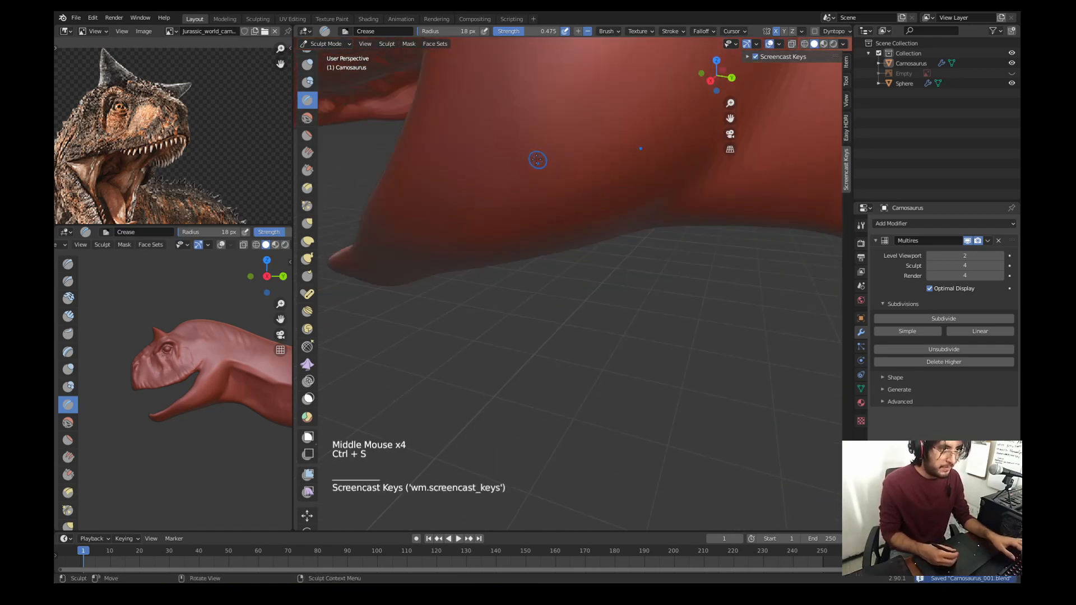
Step: Adjust the tip of the lower jaw from the side view with the Grab brush at a 92 px radius
key("KP_3")
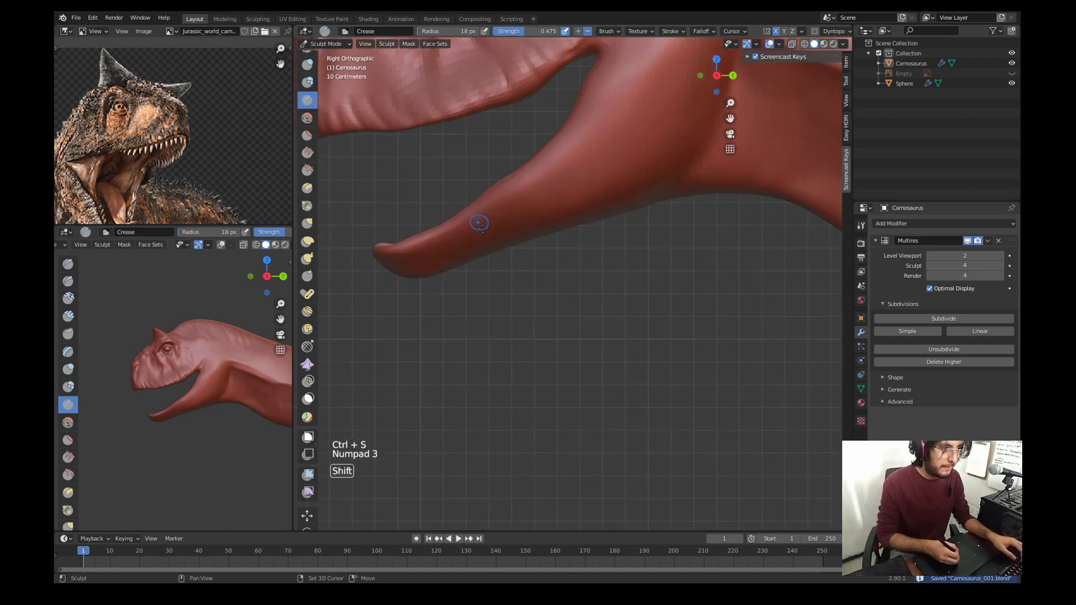
middle_click_drag(479, 223, 427, 237, "shift")
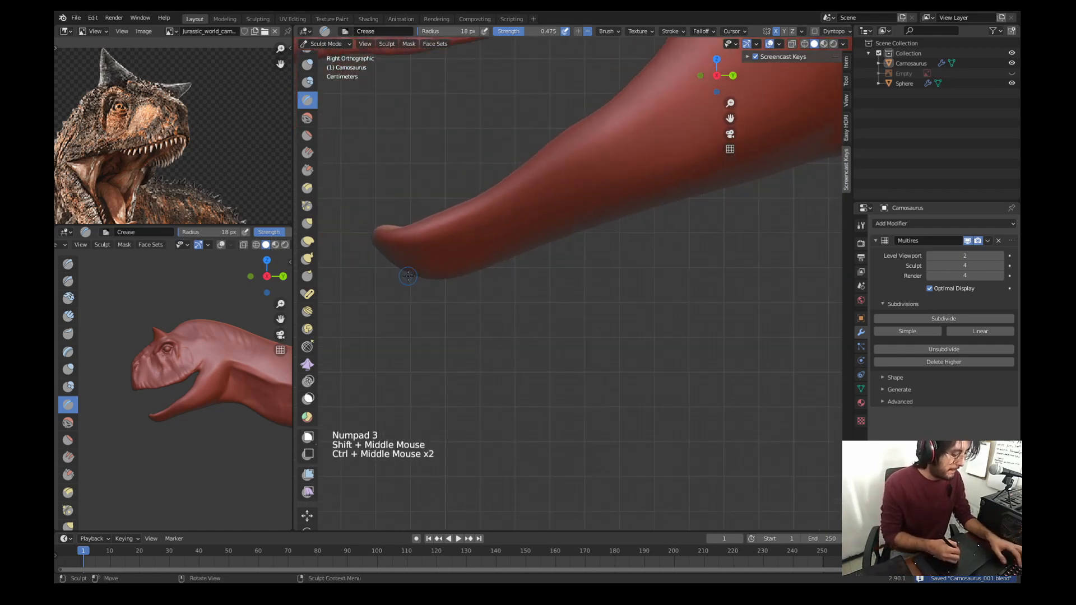
key("g")
key("f")
left_click(448, 238)
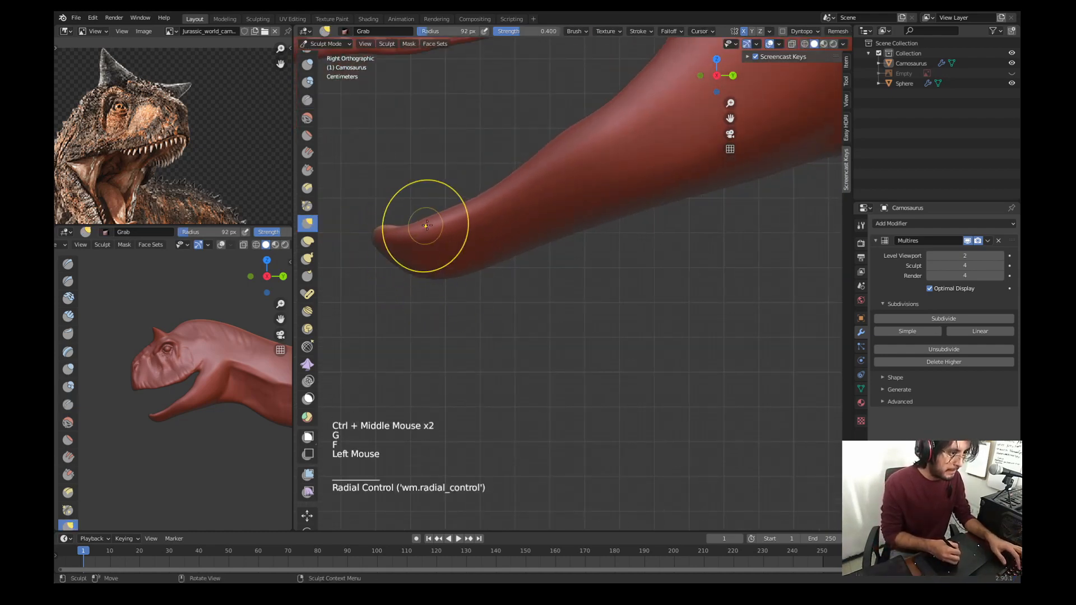
key("7")
mouse_move(402, 240)
left_mouse_down()
mouse_move(393, 237)
mouse_move(459, 233)
left_mouse_up()
Step: Carve short diagonal wrinkles along the side of the lower jaw with the Crease brush at a 22 px radius
key("f")
left_click(358, 235)
middle_click_drag(534, 185, 475, 240, "shift")
left_click_drag(597, 136, 628, 154)
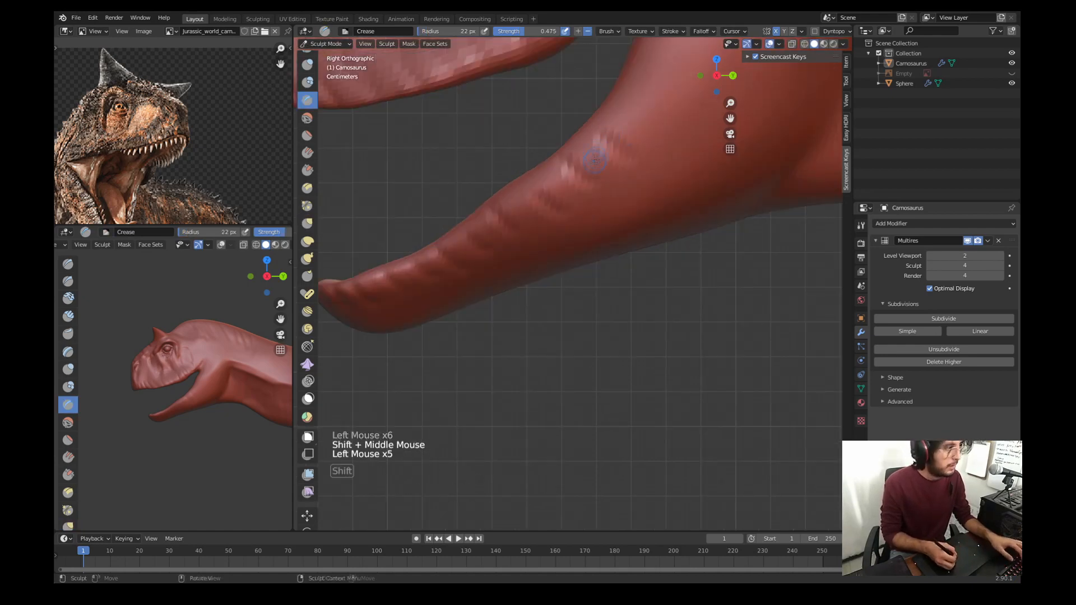
Step: Undo the last wrinkle strokes toward the back of the lower jaw
middle_click_drag(595, 162, 589, 170, "shift")
middle_click_drag(200, 115, 202, 128, "ctrl")
middle_click_drag(594, 140, 561, 174, "shift")
middle_click_drag(561, 168, 560, 187, "ctrl")
left_click_drag(584, 167, 606, 182)
key("ctrl+z")
key("ctrl+z")
key("ctrl+z")
key("ctrl+z")
key("ctrl+z")
key("ctrl+z")
Step: Carve rows of transverse wrinkles across the underside of the lower jaw with the Crease brush at a 22 px radius
middle_click_drag(612, 173, 550, 190, "shift")
middle_click_drag(583, 196, 610, 232, "ctrl")
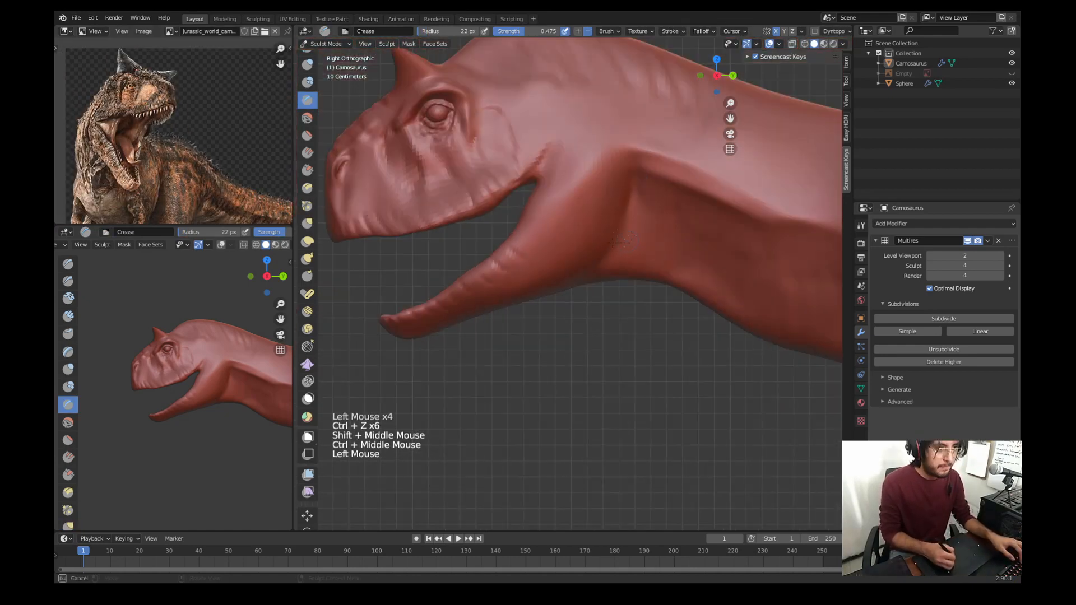
left_click_drag(621, 239, 623, 257)
middle_click_drag(627, 269, 566, 168)
middle_click_drag(566, 168, 566, 264, "shift")
middle_click_drag(583, 224, 594, 207)
left_click_drag(581, 121, 602, 112)
left_click_drag(604, 182, 632, 171)
left_click_drag(615, 227, 663, 203)
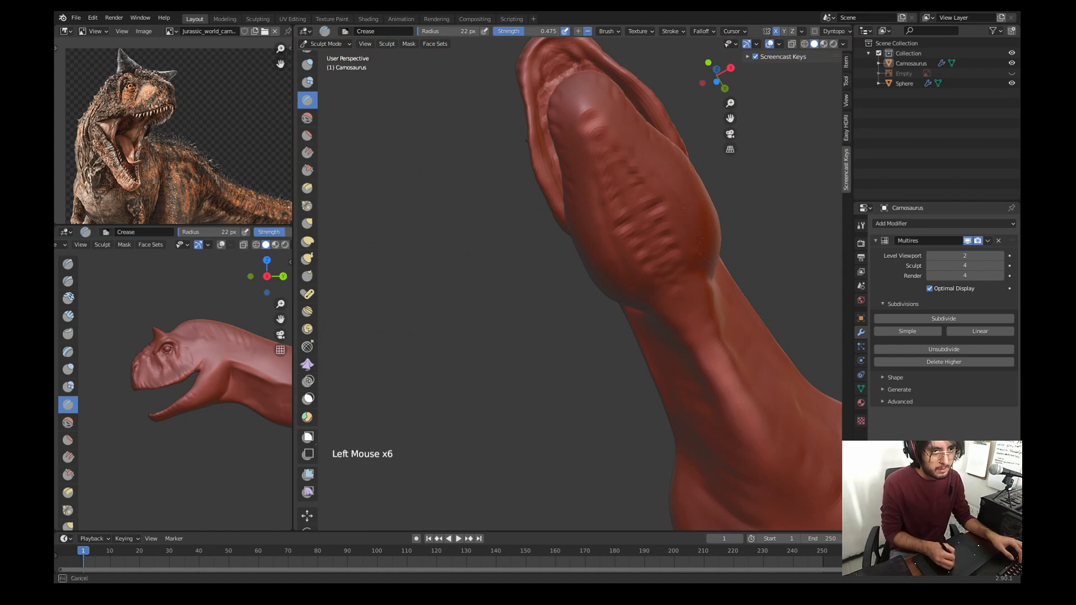
Step: Continue the Crease wrinkles from the underside of the jaw back over the throat
middle_click_drag(676, 283, 611, 219, "shift")
left_click_drag(600, 253, 637, 242)
left_click_drag(647, 334, 665, 326)
middle_click_drag(616, 236, 667, 314)
middle_click_drag(633, 269, 571, 179)
mouse_move(568, 168)
middle_mouse_down("ctrl")
mouse_move(566, 134)
mouse_move(532, 213)
middle_mouse_up("ctrl")
left_click_drag(507, 181, 534, 184)
left_click_drag(531, 229, 565, 219)
mouse_move(540, 277)
left_mouse_down()
mouse_move(591, 283)
mouse_move(611, 322)
left_mouse_up()
Step: Shape long skin folds along the throat behind the jaw with normal and inverted Crease strokes
middle_click_drag(600, 348, 571, 224, "shift")
left_click_drag(561, 247, 594, 247, "ctrl")
key("KP_2")
key("KP_3")
middle_click_drag(571, 252, 532, 185, "shift")
left_click_drag(538, 115, 527, 235)
left_click_drag(560, 168, 577, 216)
Step: Carve fine vertical wrinkles down the side of the neck and throat with the Crease brush at a 9 px radius
key("KP_3")
scroll(538, 224, "down", 2)
middle_click_drag(533, 236, 546, 214, "shift")
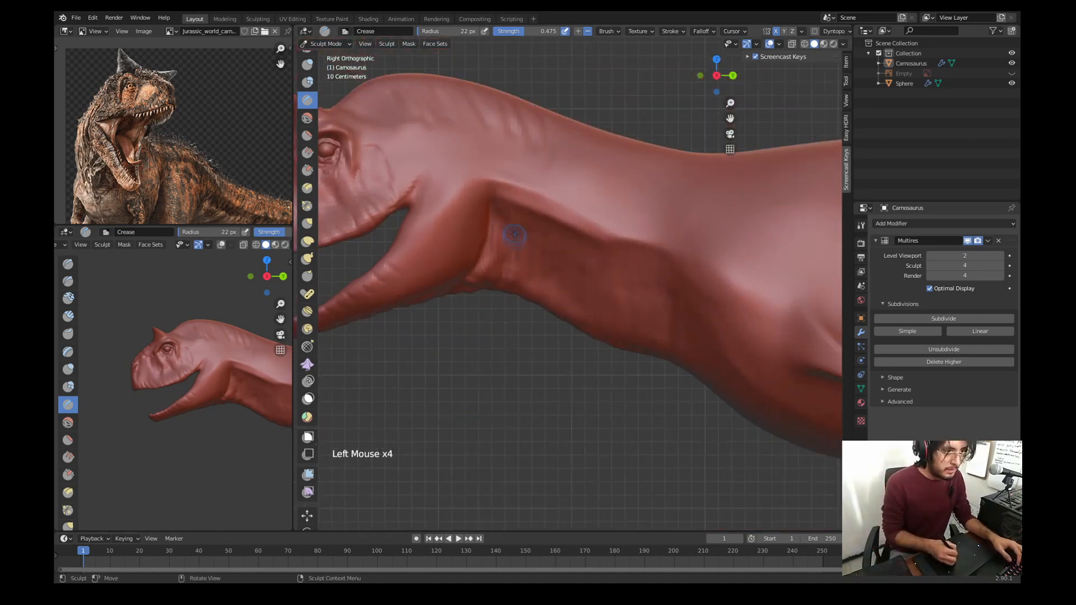
key("f")
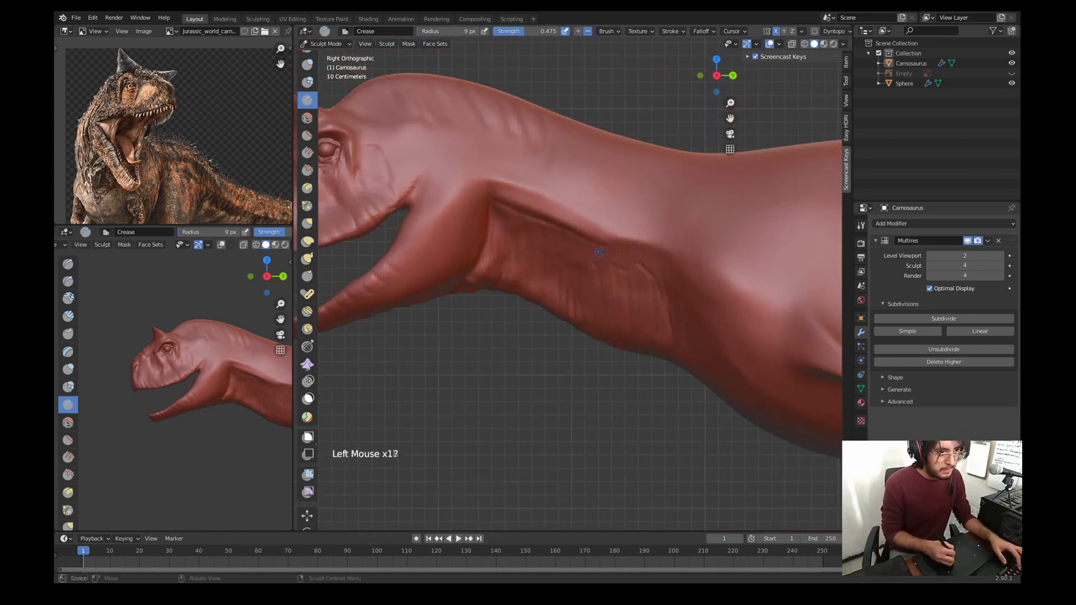
middle_click_drag(563, 214, 538, 246, "ctrl")
mouse_move(508, 207)
middle_mouse_down("shift")
mouse_move(535, 220)
mouse_move(541, 185)
middle_mouse_up("shift")
left_click_drag(526, 166, 545, 215)
left_click_drag(535, 174, 552, 215)
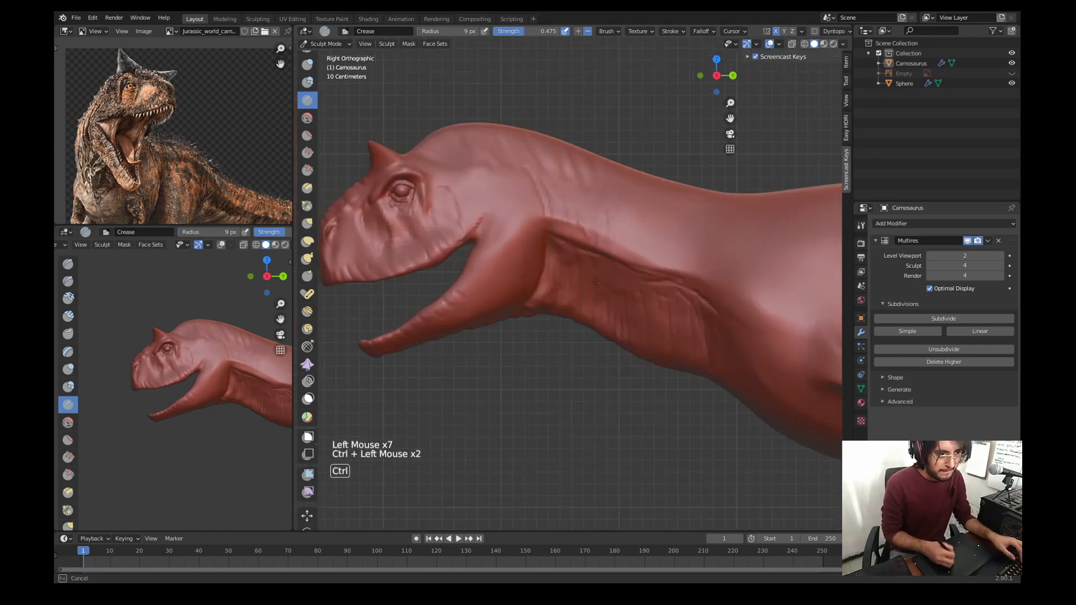
left_click_drag(704, 287, 696, 315, "ctrl")
mouse_move(673, 313)
middle_mouse_down("shift")
mouse_move(706, 236)
mouse_move(639, 213)
middle_mouse_up("shift")
middle_click_drag(605, 185, 622, 241, "shift")
middle_click_drag(605, 241, 600, 216, "ctrl")
middle_click_drag(549, 185, 583, 224, "shift")
mouse_move(571, 235)
middle_mouse_down("ctrl")
mouse_move(566, 210)
mouse_move(587, 219)
middle_mouse_up("ctrl")
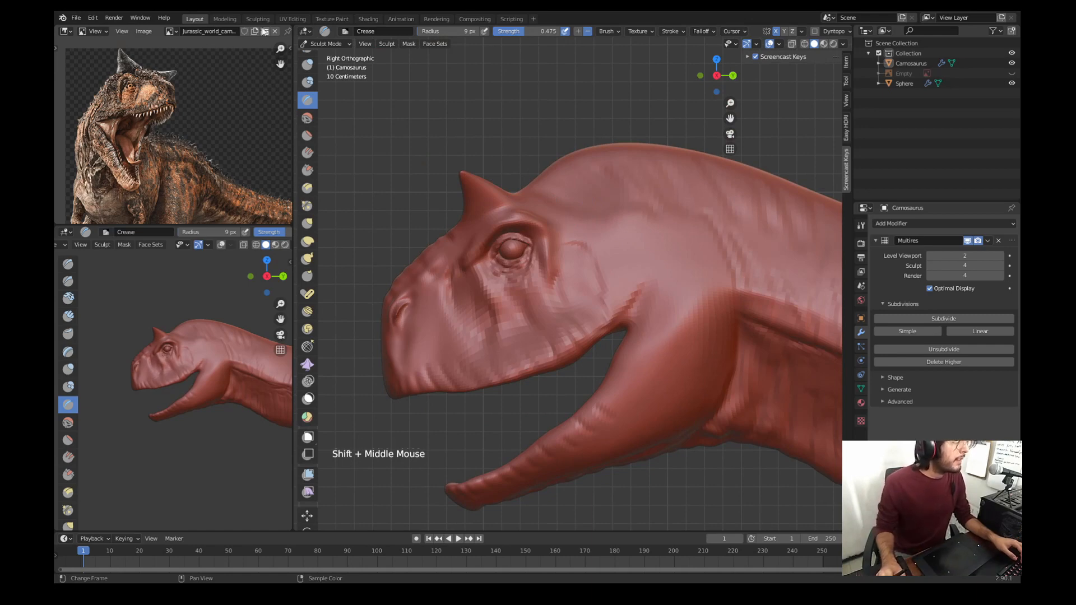
Step: Split the reference image area in two and load Carnotaurus.jpg in the second view
left_click_drag(287, 27, 163, 35)
left_click(177, 33)
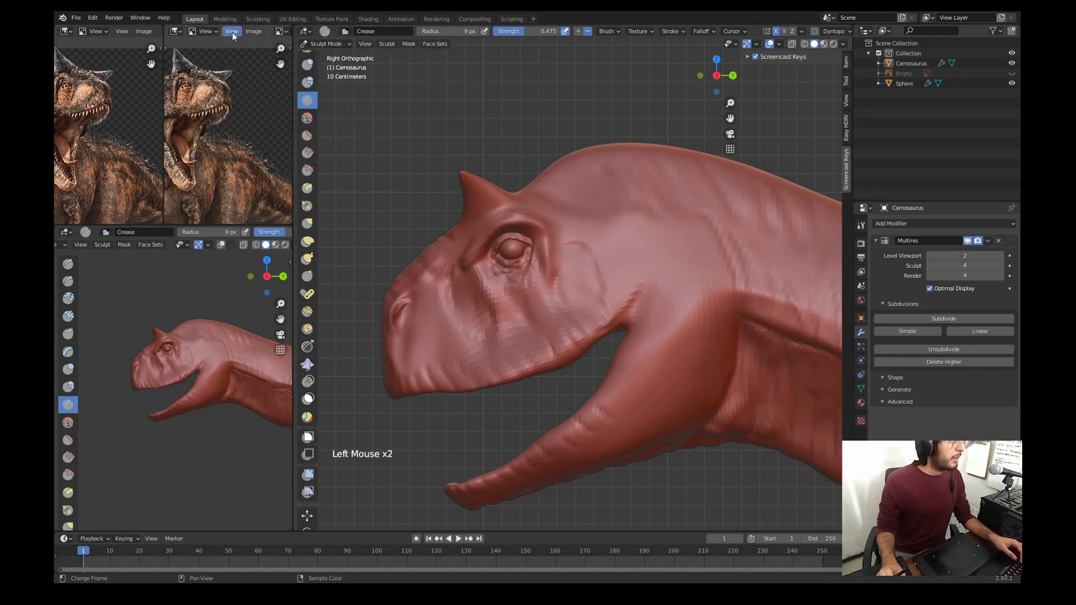
scroll(241, 32, "down", 6)
left_click(263, 30)
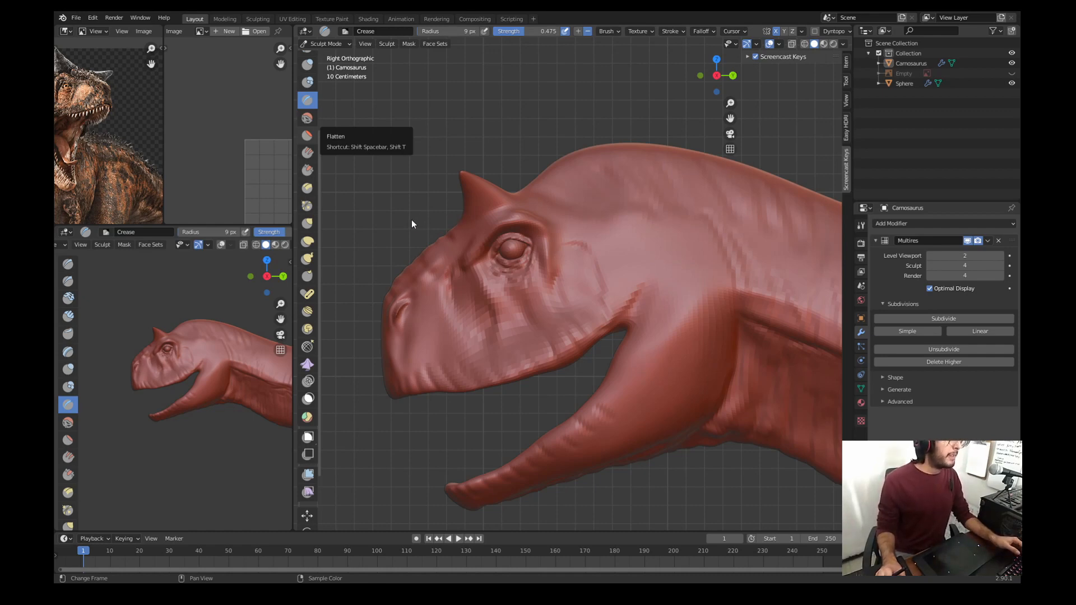
scroll(215, 124, "down", 4)
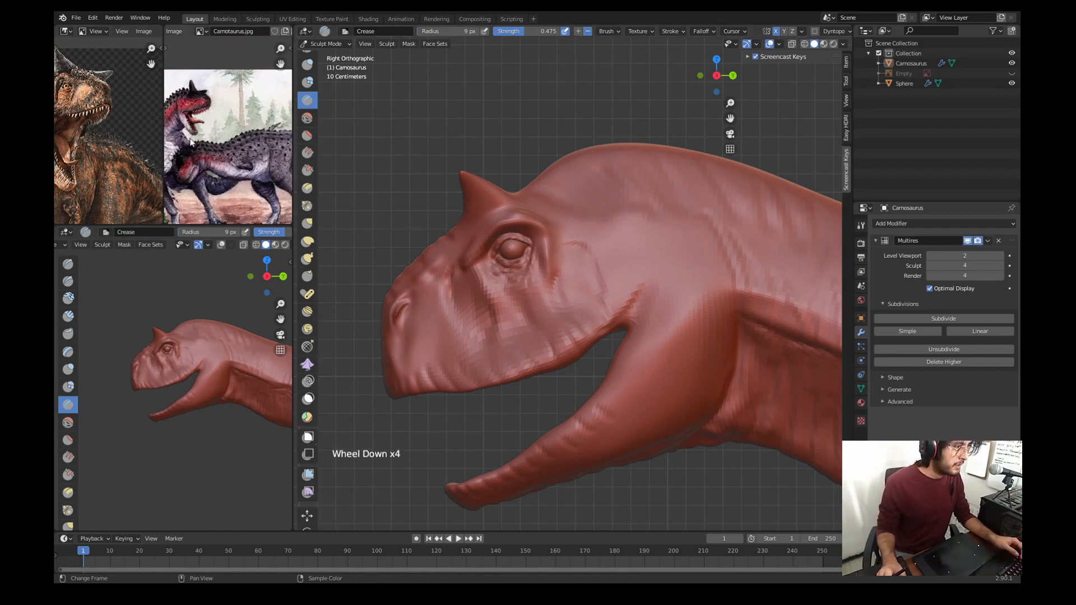
scroll(219, 127, "up", 4)
middle_click_drag(210, 119, 264, 161)
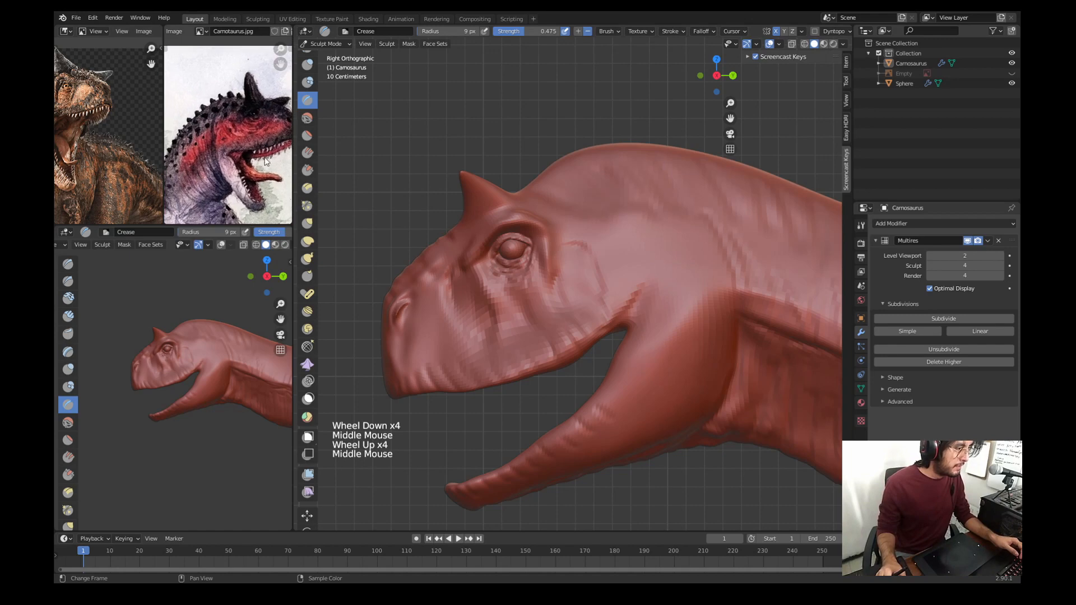
scroll(234, 147, "down", 2)
scroll(261, 36, "down", 2)
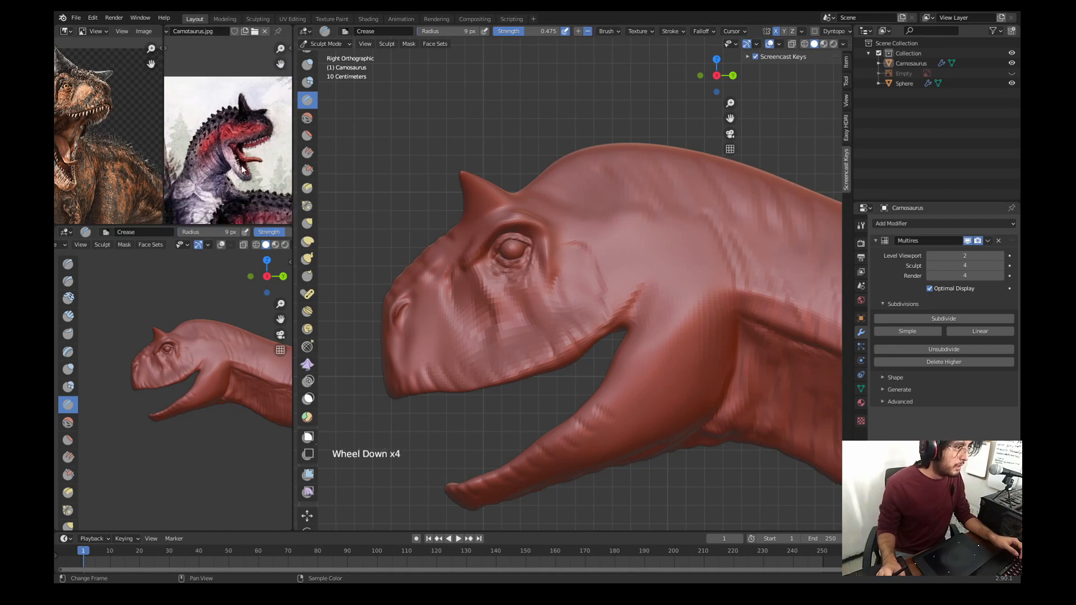
scroll(246, 132, "down", 4)
middle_click_drag(242, 165, 199, 137)
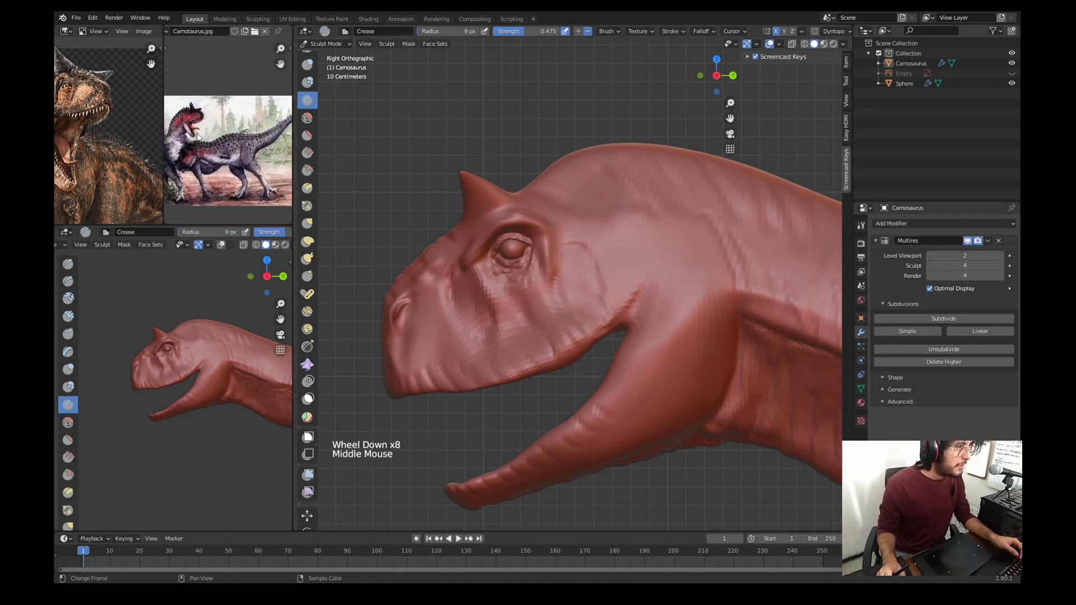
Step: Replace the second reference image with the The_isle_carnotaurus picture
left_click(264, 31)
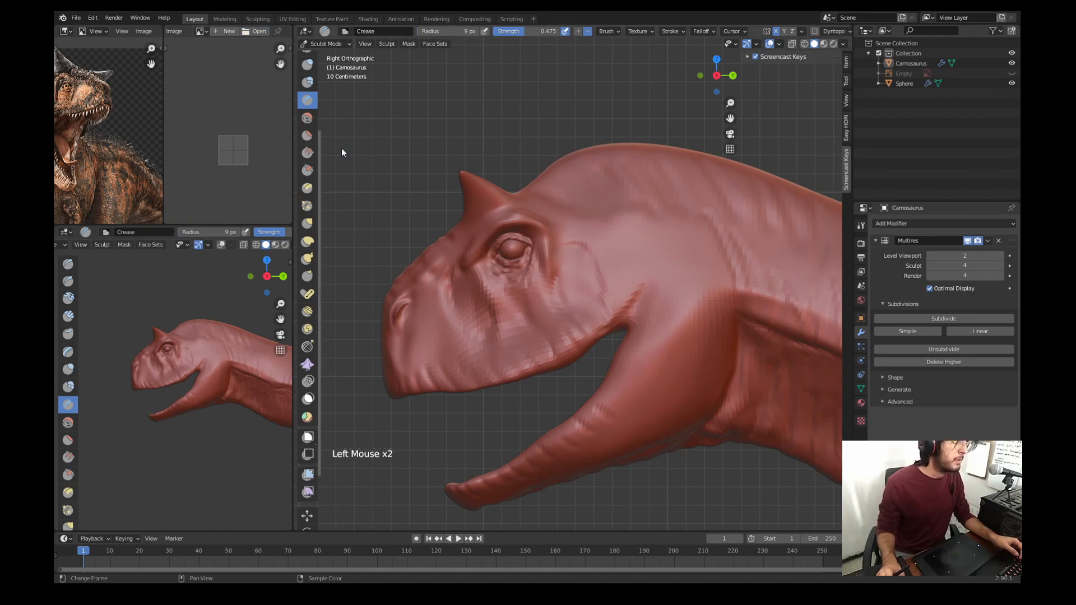
double_click(475, 207)
scroll(220, 126, "up", 3)
middle_click_drag(214, 126, 229, 163)
scroll(247, 155, "down", 3)
scroll(236, 193, "up", 1)
scroll(235, 194, "up", 1)
scroll(228, 187, "up", 3)
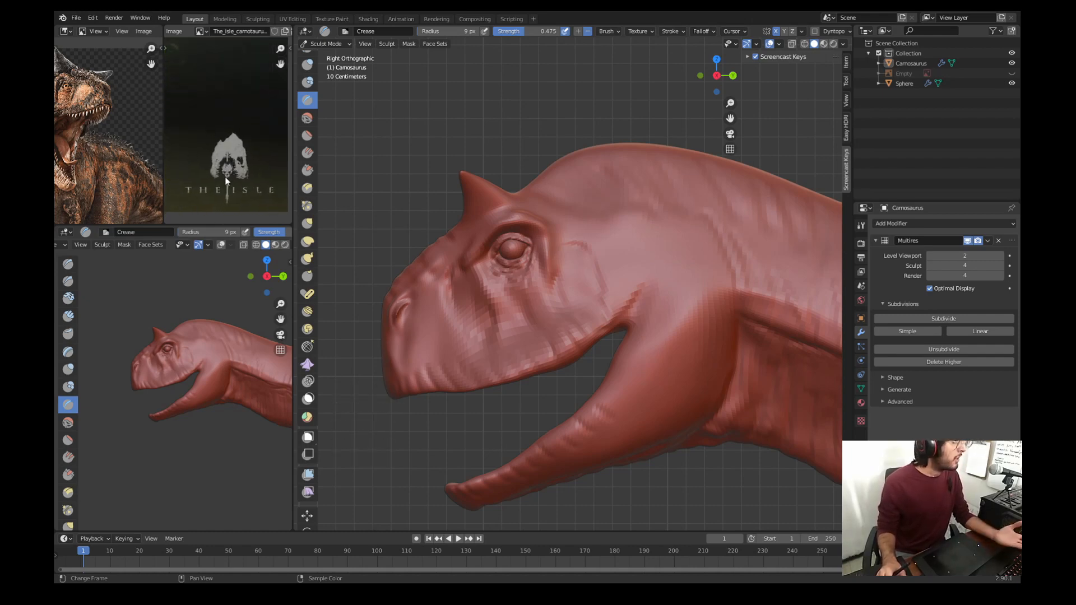
Step: Examine the horns, brow and neck skin of the dinosaur in The Isle reference image
middle_click_drag(227, 185, 211, 49)
scroll(205, 162, "down", 2)
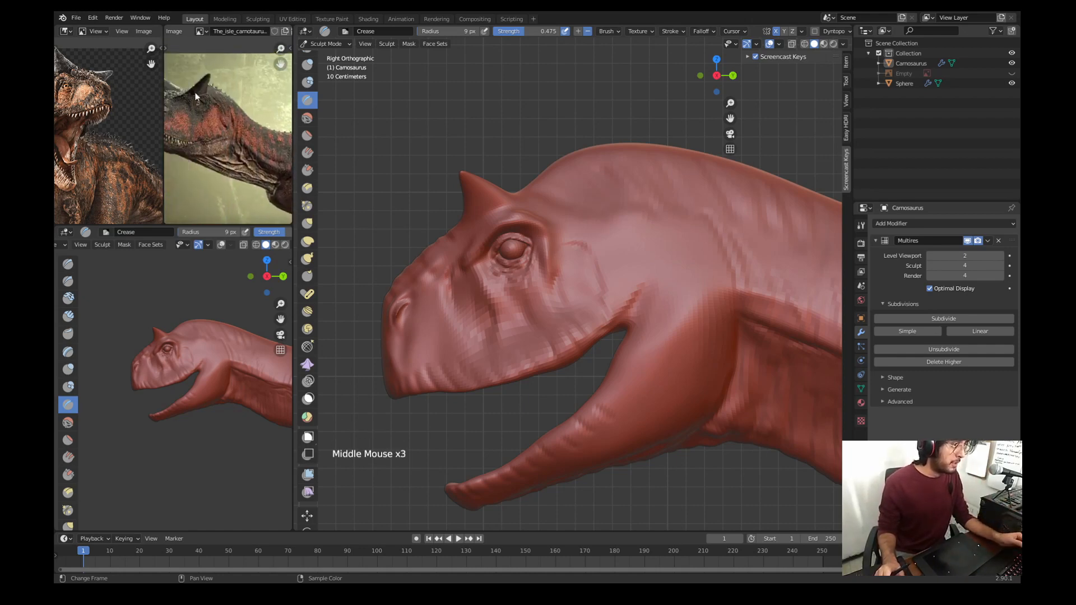
scroll(197, 112, "down", 2)
middle_click_drag(198, 128, 222, 140)
scroll(224, 134, "up", 3)
scroll(194, 125, "down", 2)
scroll(221, 140, "up", 2)
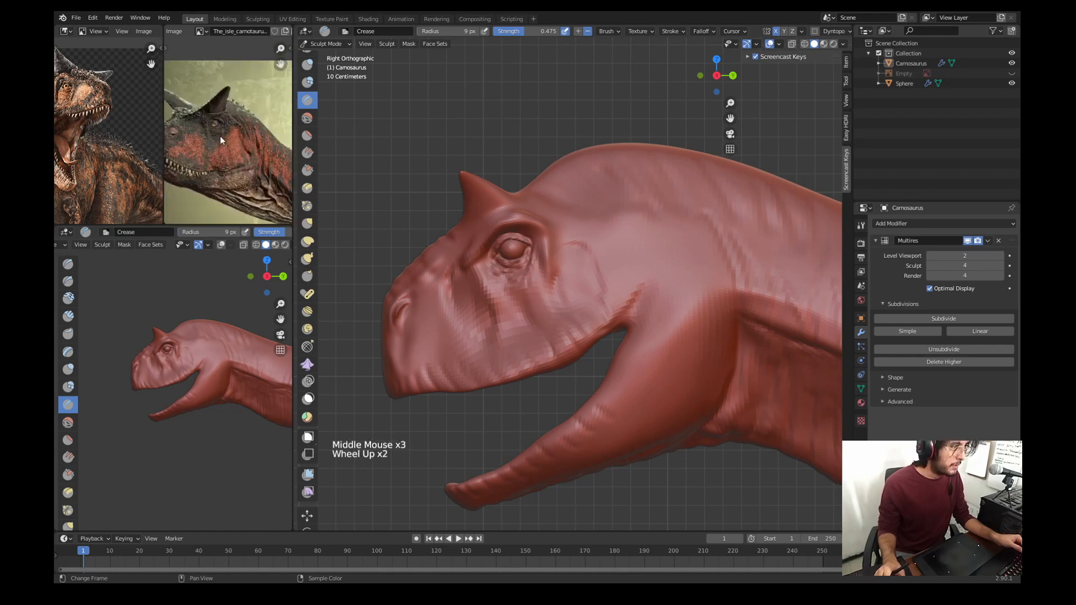
scroll(215, 134, "down", 1)
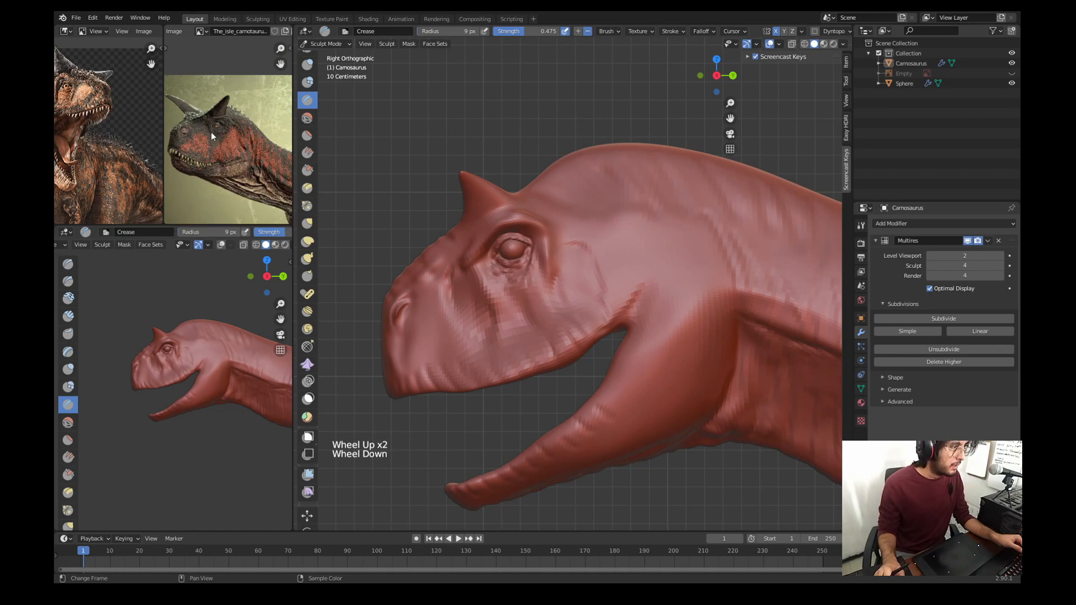
Step: Carve and raise wrinkles on the snout between nostril and eye with the Crease brush at a 26 px radius
middle_click_drag(372, 196, 463, 228)
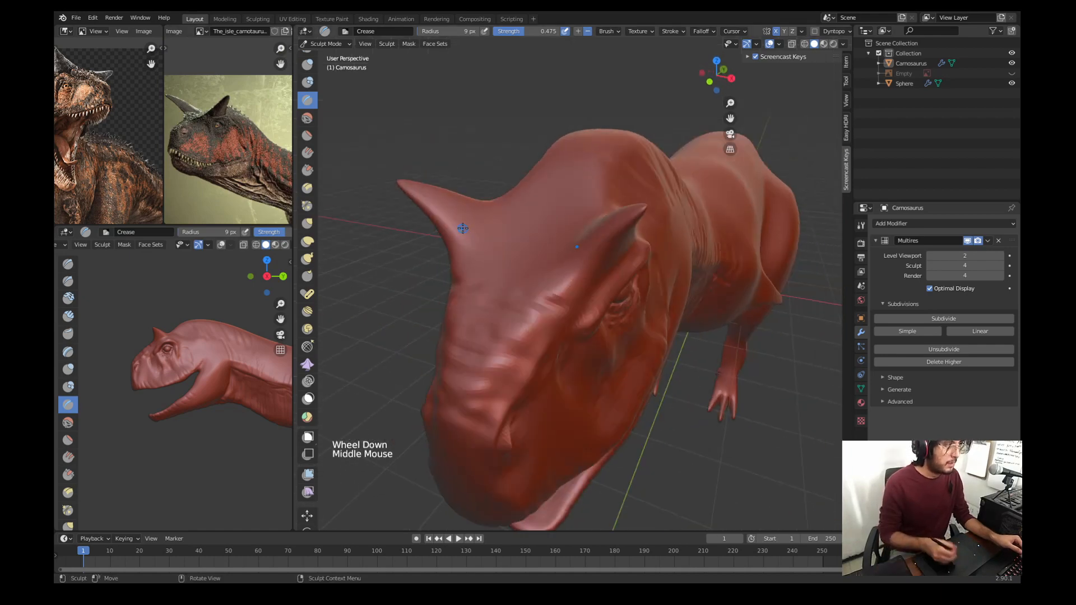
left_click_drag(463, 228, 462, 228)
mouse_move(486, 262)
middle_mouse_down()
mouse_move(491, 230)
mouse_move(499, 249)
middle_mouse_up()
key("f")
left_click(533, 264)
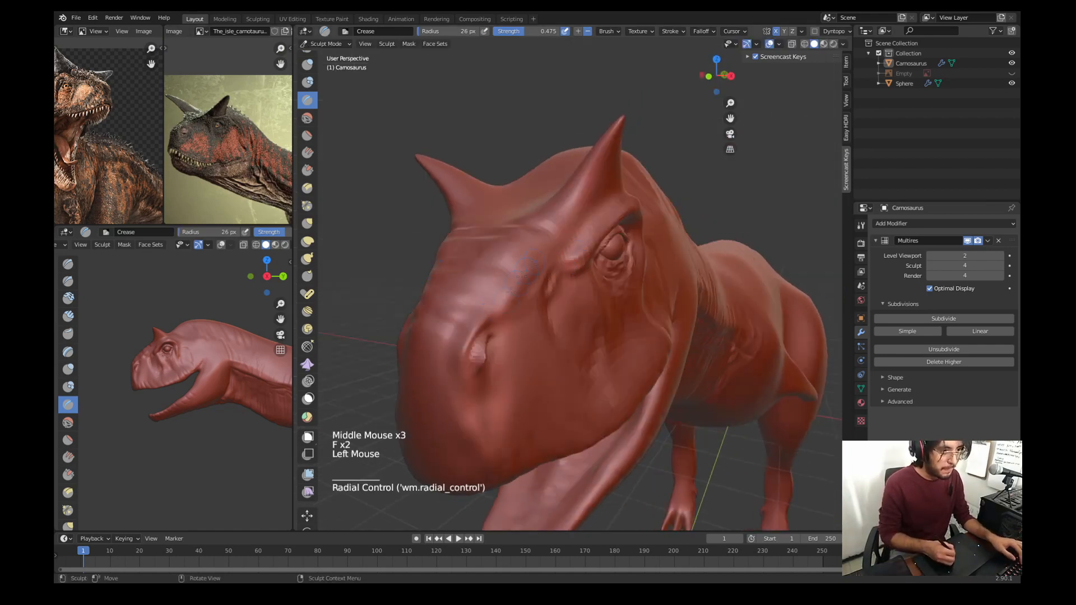
left_click_drag(521, 275, 486, 319)
left_click_drag(541, 252, 504, 297, "ctrl")
Step: Refine the shape of the snout and brow with the Grab brush from several angles
mouse_move(538, 263)
middle_mouse_down()
mouse_move(594, 246)
mouse_move(583, 291)
middle_mouse_up()
key("g")
key("f")
left_click_drag(545, 250, 552, 252)
mouse_move(577, 263)
middle_mouse_down()
mouse_move(581, 283)
mouse_move(621, 241)
middle_mouse_up()
left_click_drag(622, 275, 633, 263)
mouse_move(631, 252)
middle_mouse_down()
mouse_move(576, 264)
mouse_move(594, 225)
middle_mouse_up()
middle_click_drag(594, 247, 594, 224, "ctrl")
Step: Raise skin ridges on the side of the head with inverted Crease strokes at a 15 px radius
key("w")
key("f")
left_click_drag(583, 221, 622, 230)
key("ctrl+z")
key("ctrl+z")
mouse_move(607, 238)
middle_mouse_down()
mouse_move(513, 250)
mouse_move(521, 244)
middle_mouse_up()
middle_click_drag(530, 252, 518, 255)
mouse_move(516, 266)
left_mouse_down("ctrl")
mouse_move(566, 268)
mouse_move(627, 242)
mouse_move(680, 194)
left_mouse_up("ctrl")
middle_click_drag(561, 252, 611, 246)
middle_click_drag(583, 252, 622, 249)
left_click_drag(650, 238, 616, 260, "ctrl")
left_click_drag(644, 263, 566, 267, "ctrl")
Step: Raise ridges on the lower jaw and around the mouth corner with inverted Crease strokes at a 15 px radius
middle_click_drag(583, 291, 516, 252)
left_click_drag(504, 328, 517, 338, "ctrl")
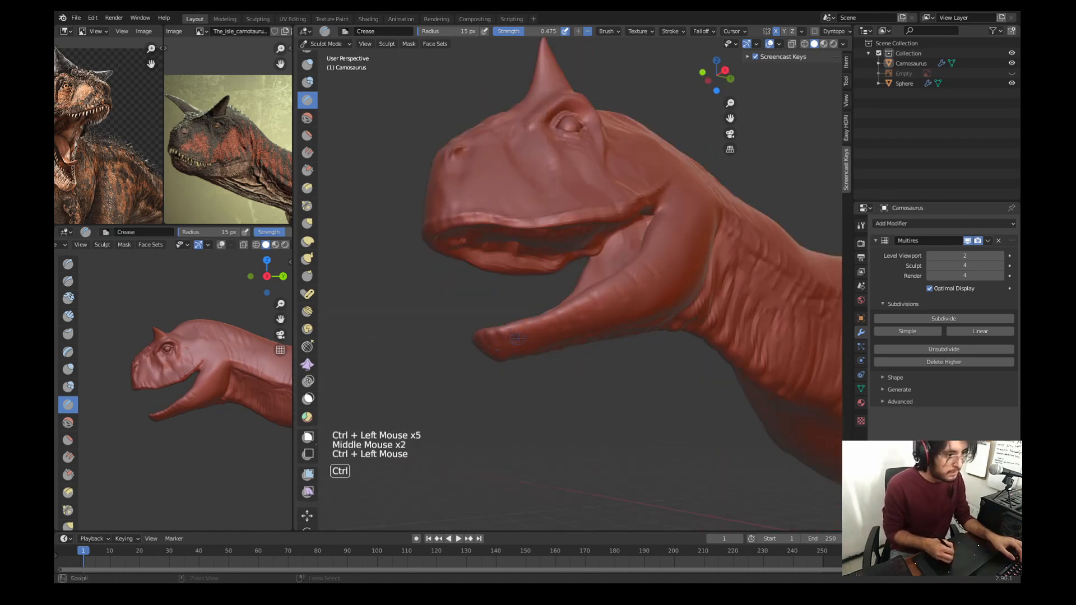
middle_click_drag(634, 236, 583, 269)
left_click_drag(633, 221, 675, 202, "ctrl")
middle_click_drag(644, 224, 633, 230)
left_click_drag(608, 210, 625, 196, "ctrl")
mouse_move(617, 224)
middle_mouse_down("ctrl")
mouse_move(594, 321)
mouse_move(610, 327)
middle_mouse_up("ctrl")
Step: Raise ridges down the side of the snout with inverted Crease strokes
key("KP_3")
middle_click_drag(532, 281, 599, 292)
middle_click_drag(561, 280, 555, 247, "ctrl")
left_click_drag(513, 199, 485, 263, "ctrl")
left_click_drag(515, 193, 493, 230, "ctrl")
middle_click_drag(504, 230, 574, 266)
Step: Reshape the cheek and the snout bridge in front of the brow with the Grab brush at a 110 px radius
key("f")
key("g")
left_click_drag(584, 261, 589, 238)
middle_click_drag(588, 241, 521, 218)
left_click_drag(496, 184, 488, 196)
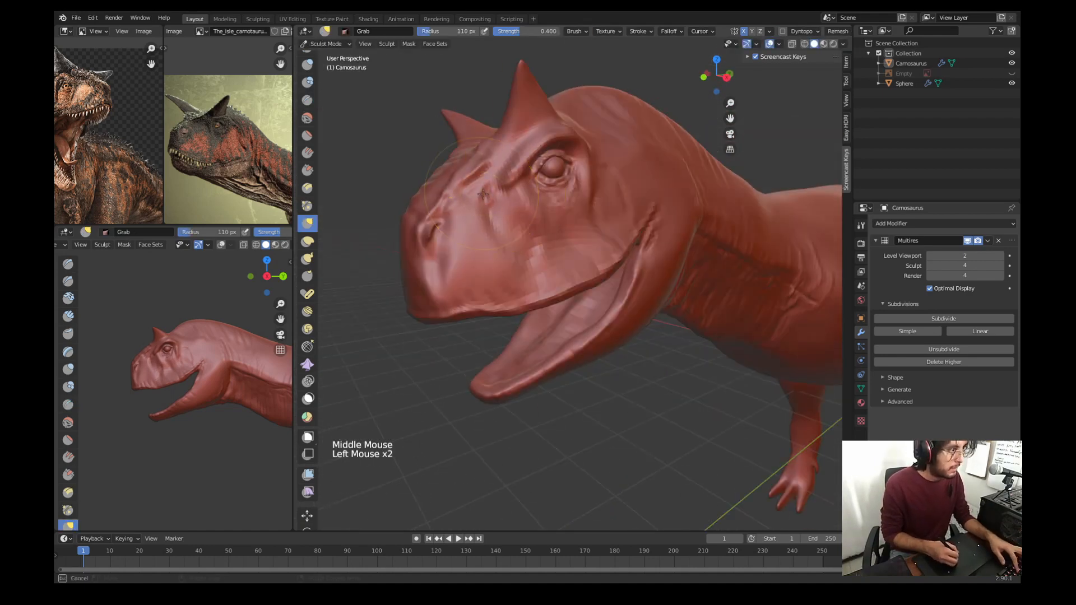
Step: Touch up the top of the snout with the Crease brush and switch the reference view to the Jurassic World dinosaur image
key("w")
key("g")
mouse_move(521, 196)
middle_mouse_down()
mouse_move(474, 177)
mouse_move(482, 247)
middle_mouse_up()
key("f")
key("w")
left_click(395, 183)
middle_click_drag(482, 247, 483, 233, "ctrl")
key("KP_3")
key("f")
left_click(479, 230)
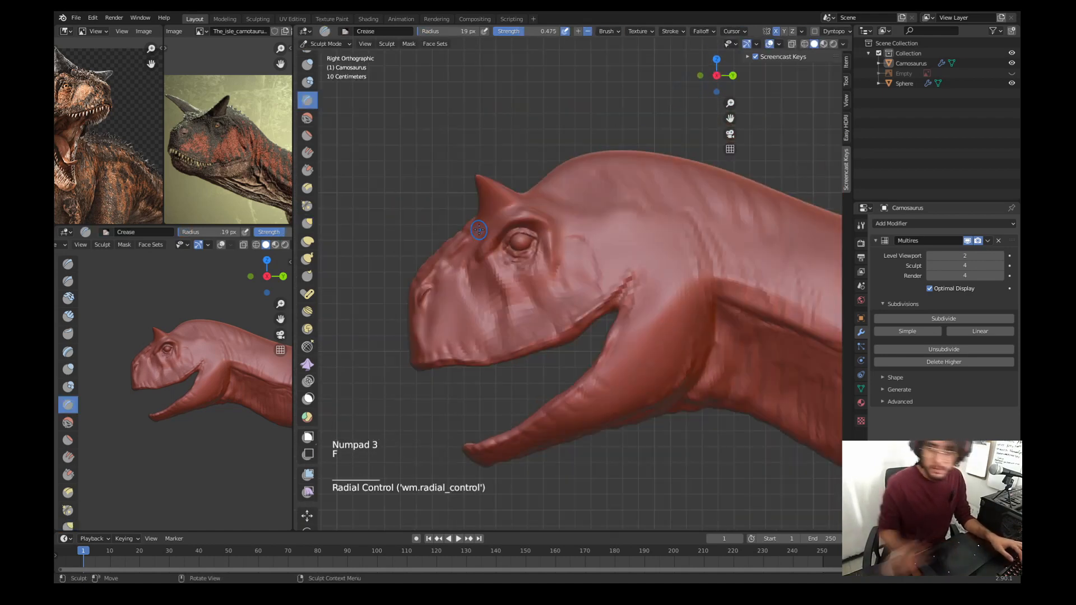
left_click_drag(162, 26, 182, 36)
Step: Raise skin ridges behind the eye and toward the neck with inverted Crease strokes at a 13 px radius
mouse_move(514, 199)
middle_mouse_down()
mouse_move(552, 227)
mouse_move(572, 209)
middle_mouse_up()
key("f")
left_click(556, 229, "ctrl")
middle_click_drag(572, 210, 559, 203)
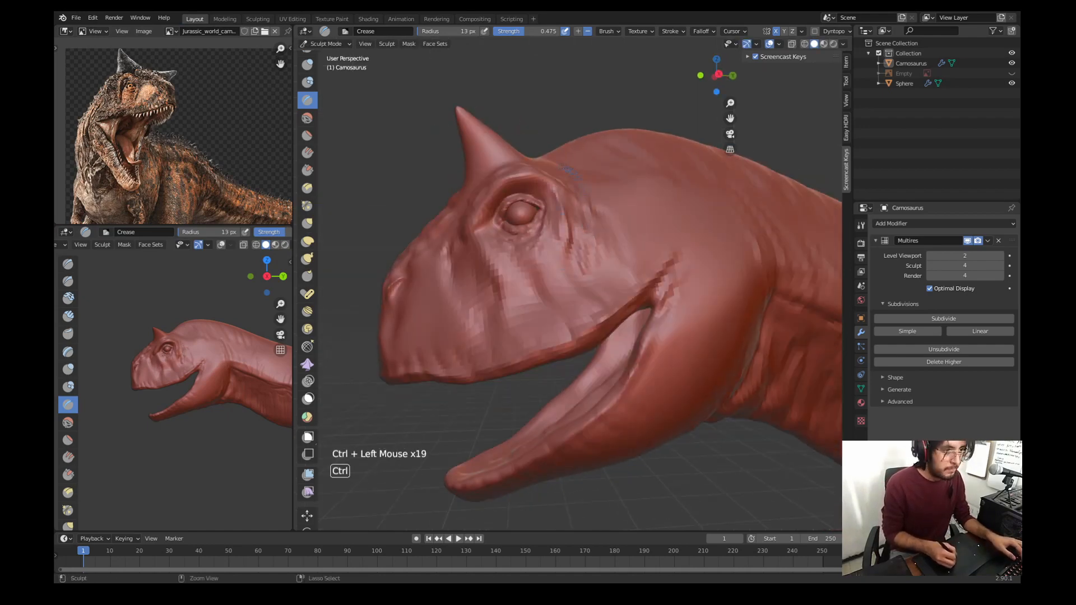
left_click_drag(598, 193, 605, 212, "ctrl")
left_click_drag(611, 202, 614, 220, "ctrl")
left_click_drag(617, 205, 622, 236, "ctrl")
left_click_drag(628, 200, 631, 226, "ctrl")
left_click_drag(643, 191, 650, 228, "ctrl")
middle_click_drag(653, 225, 613, 254, "shift")
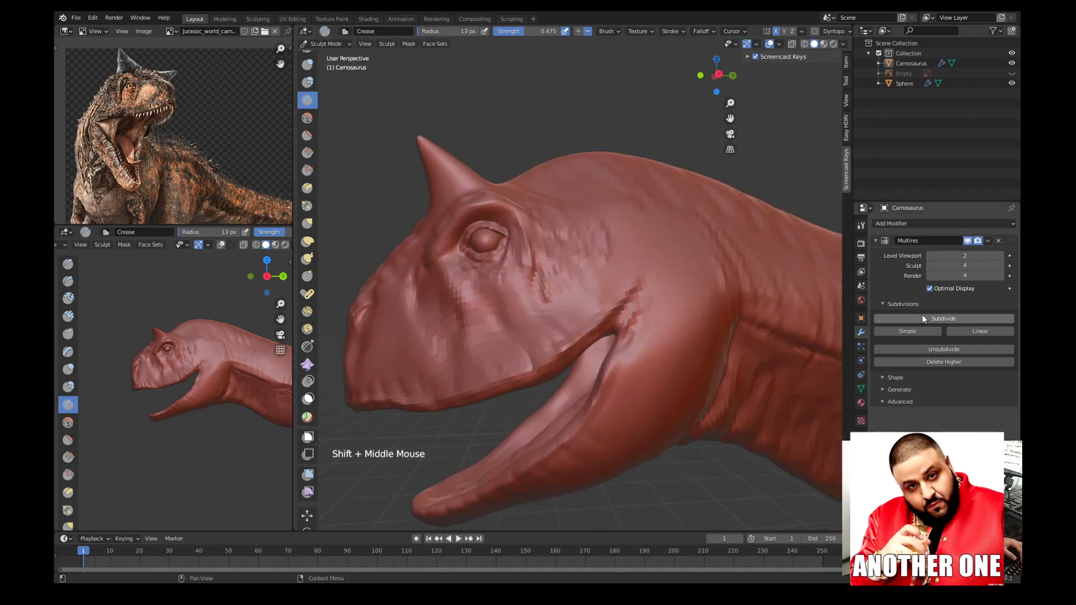
Step: Subdivide the Multires modifier to sculpt level 5
left_click(921, 320)
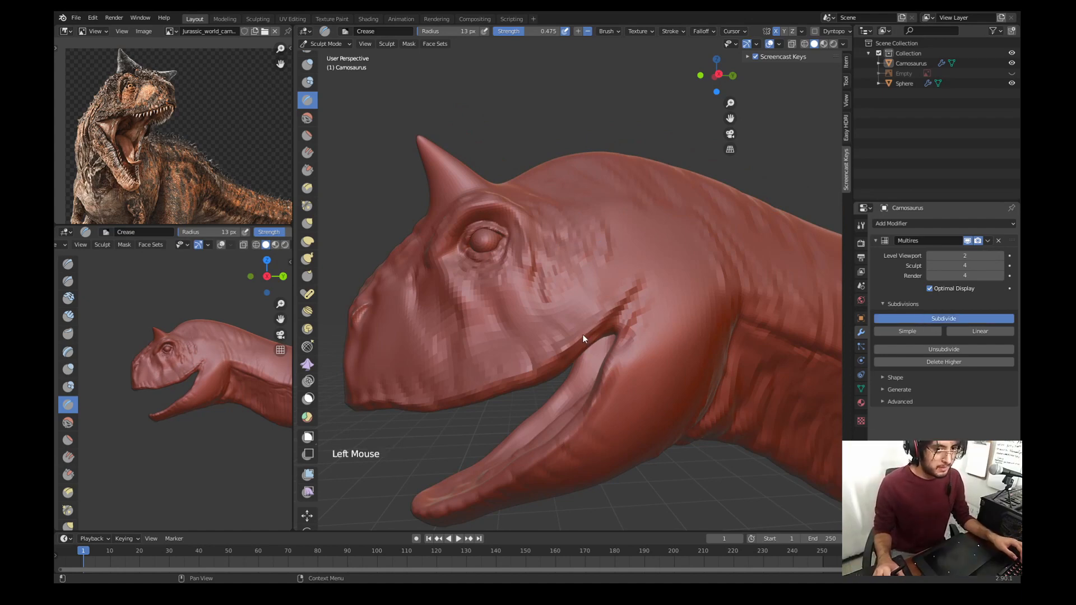
scroll(583, 335, "down", 1)
middle_click_drag(580, 332, 617, 336)
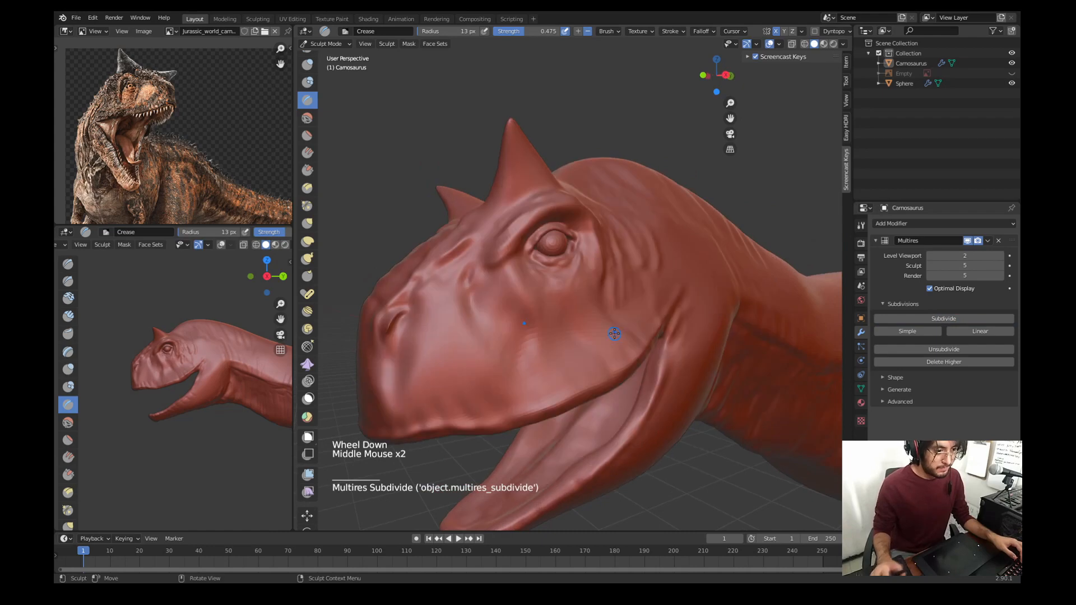
Step: Soften the skin in front of the eye with the Smooth brush at a 34 px radius
key("KP_3")
middle_click_drag(527, 285, 555, 291, "shift")
scroll(533, 283, "up", 2)
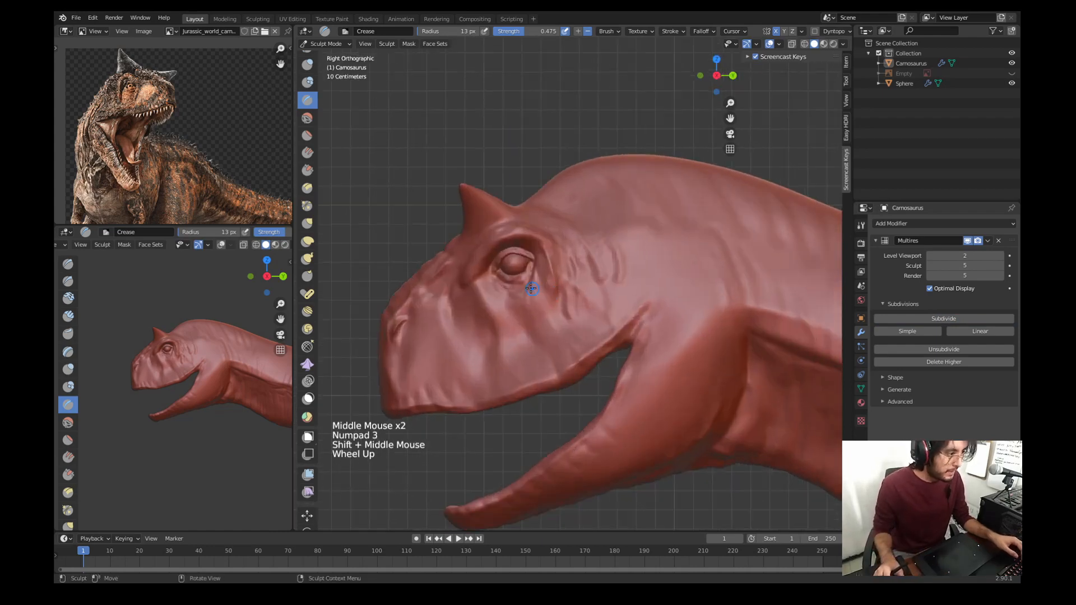
middle_click_drag(471, 279, 507, 268, "shift")
key("f")
key("x")
key("s")
left_click_drag(487, 262, 490, 276)
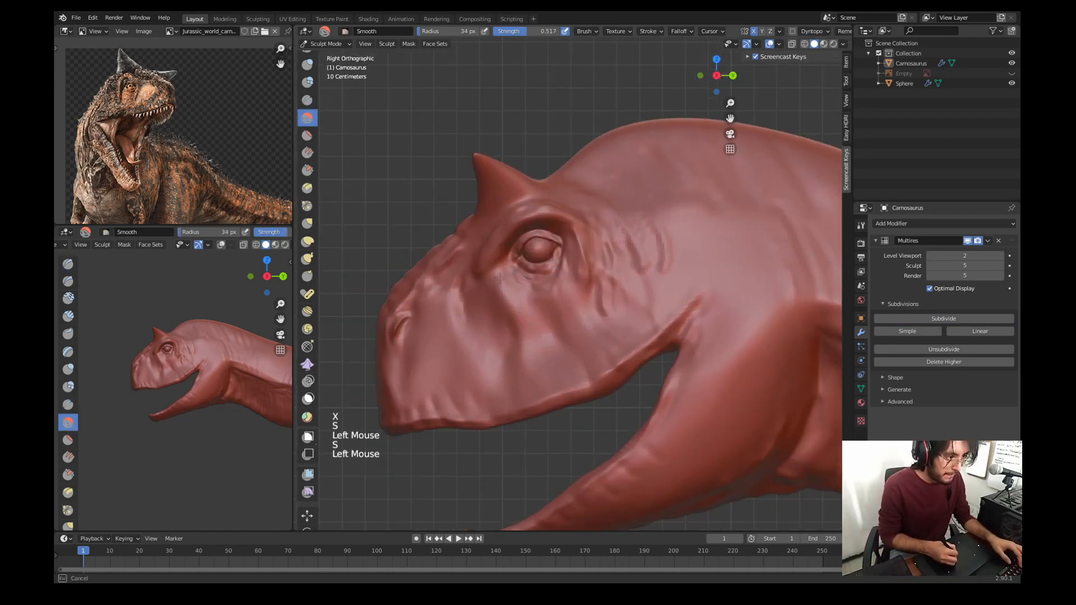
Step: Build up the skin in front of and below the eye with the Draw brush at a 16 px radius
key("x")
left_click(492, 272)
left_click(490, 272)
left_click(488, 270)
left_click(486, 268)
left_click(484, 267)
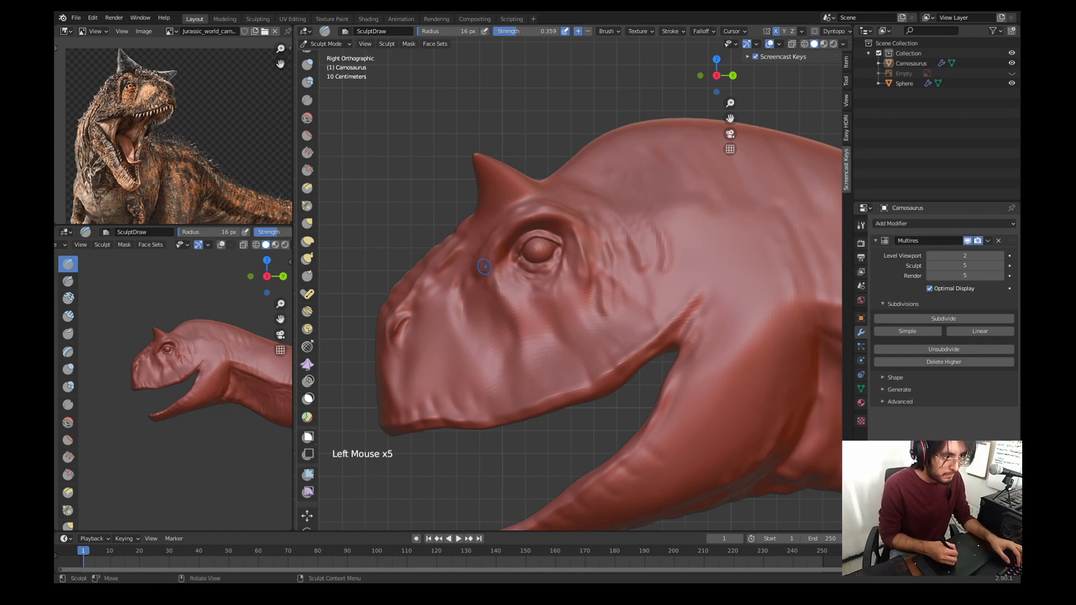
left_click(512, 291)
Step: Carve crease lines along the side of the snout and near the base of the horn with the Crease brush
key("w")
left_click(435, 286)
key("f")
middle_click_drag(476, 288, 453, 297)
mouse_move(432, 274)
left_mouse_down()
mouse_move(438, 303)
mouse_move(455, 299)
left_mouse_up()
middle_click_drag(432, 225, 476, 247, "shift")
middle_click_drag(477, 247, 504, 238)
left_click_drag(483, 188, 475, 201)
middle_click_drag(494, 224, 465, 241)
Step: Define the lower eyelid with Crease strokes and add volume around the eye with the Draw brush at a 33 px radius
key("KP_3")
middle_click_drag(493, 236, 532, 269, "shift")
middle_click_drag(522, 336, 508, 255, "ctrl")
left_click_drag(496, 231, 528, 244)
mouse_move(530, 244)
left_mouse_down()
mouse_move(561, 239)
mouse_move(528, 243)
left_mouse_up()
key("x")
key("f")
left_click_drag(558, 238, 573, 216)
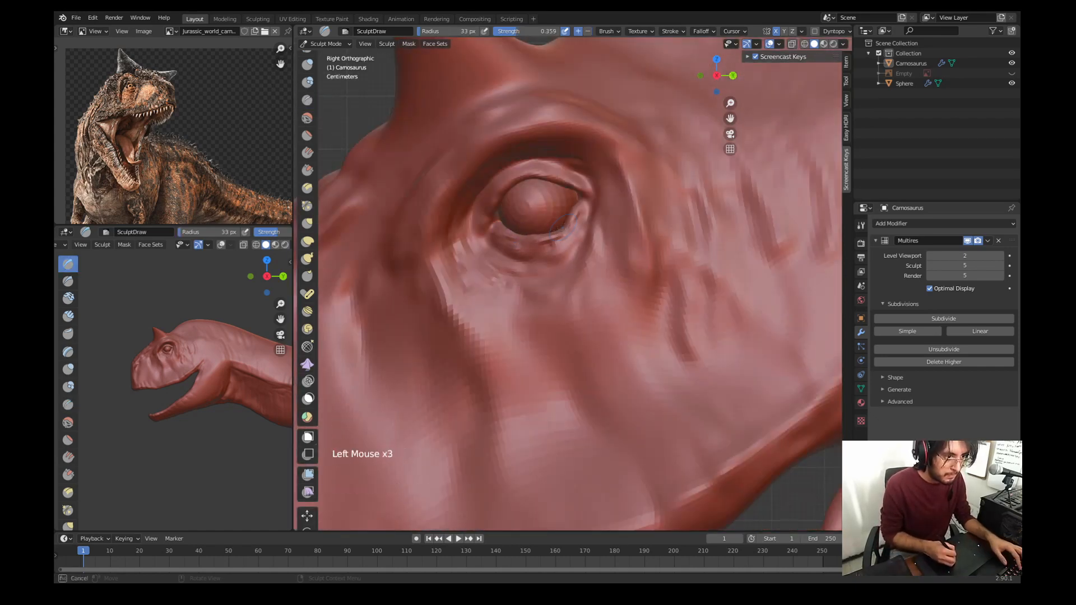
Step: Reshape the lower eyelid and the skin under the eye with the Grab brush
key("g")
middle_click_drag(572, 240, 614, 247)
middle_click_drag(616, 263, 619, 235, "ctrl")
middle_click_drag(686, 226, 653, 262, "shift")
key("f")
left_click(670, 262)
left_click_drag(571, 256, 570, 252)
left_click_drag(601, 260, 625, 250)
Step: Carve fine wrinkles around and below the eye with the Crease brush at a 7 px radius
key("w")
key("f")
left_click_drag(554, 245, 538, 247)
left_click(561, 256)
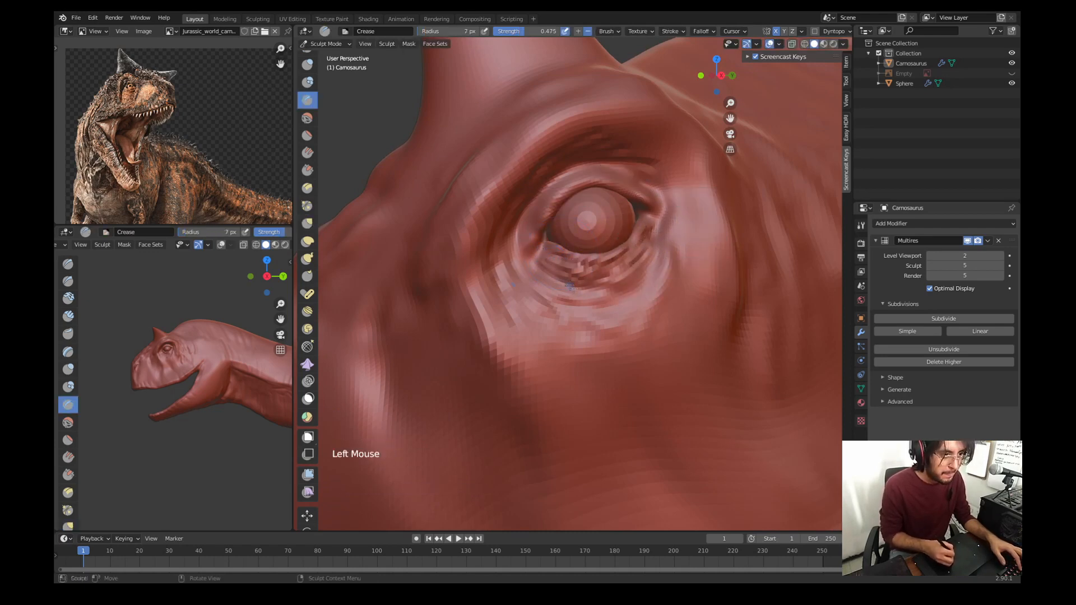
middle_click_drag(609, 297, 521, 287, "ctrl")
key("ctrl+Tab")
scroll(572, 257, "down", 2)
mouse_move(572, 264)
middle_mouse_down()
mouse_move(566, 246)
mouse_move(576, 246)
middle_mouse_up()
key("ctrl+Tab")
scroll(569, 249, "up", 3)
middle_click_drag(576, 260, 573, 246)
left_click_drag(534, 244, 531, 276)
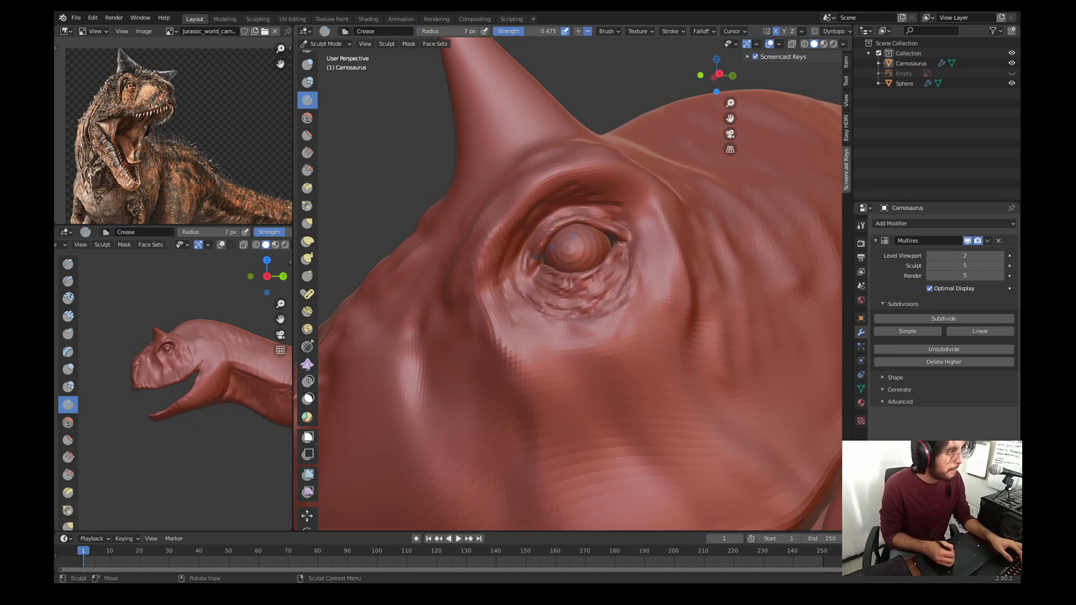
Step: Build up the ridge in front of and below the eye with the Draw brush at a 46 px radius
key("x")
key("f")
left_click(505, 313)
left_click_drag(497, 297, 506, 334)
middle_click_drag(538, 291, 532, 365, "ctrl")
Step: Build up the skin behind the eye with the Draw brush and soften the areas around the eye with the Smooth brush at a 28 px radius
key("f")
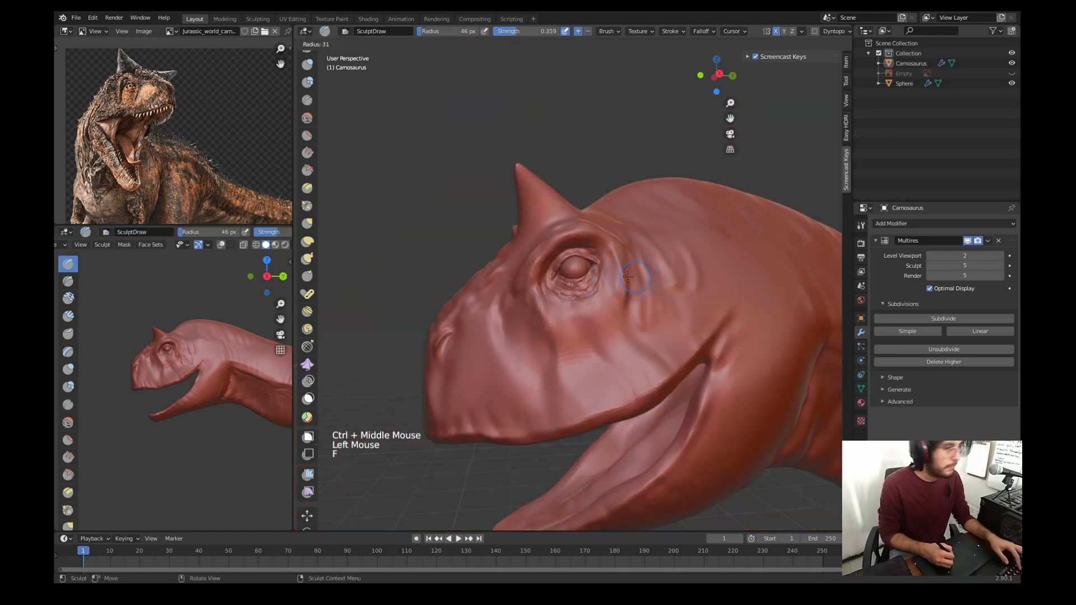
left_click(621, 280)
left_click_drag(623, 269, 634, 295)
key("s")
left_click_drag(626, 275, 634, 297)
middle_click_drag(538, 291, 596, 288)
left_click_drag(589, 258, 572, 285)
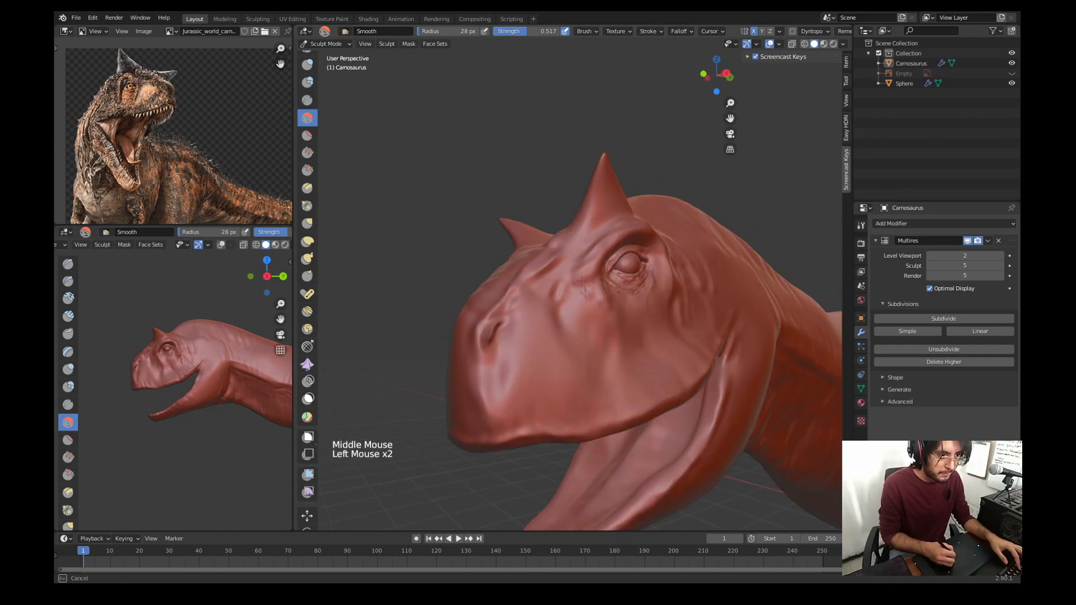
Step: Add fine wrinkles to the cheek below the eye with inverted Crease strokes at a 7 px radius
key("x")
key("KP_3")
middle_click_drag(521, 287, 524, 262, "ctrl")
key("w")
key("f")
left_click(542, 318)
left_click_drag(531, 319, 560, 324)
key("ctrl+z")
left_click_drag(546, 323, 579, 315)
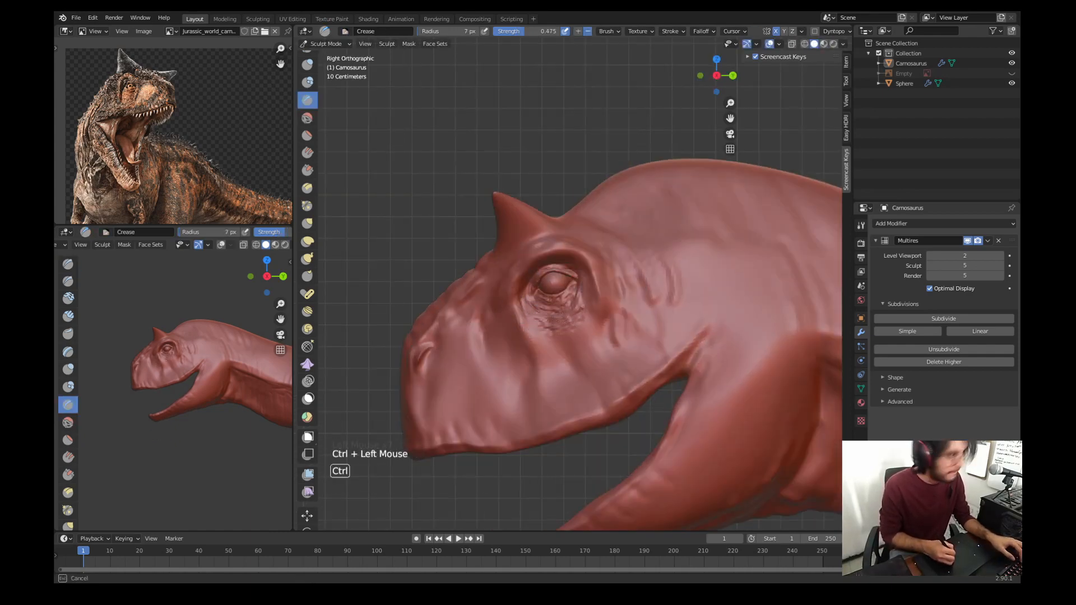
Step: Lower the Multires sculpt level to 4
mouse_move(658, 300)
middle_mouse_down("shift")
mouse_move(670, 269)
mouse_move(714, 239)
middle_mouse_up("shift")
left_click(930, 267)
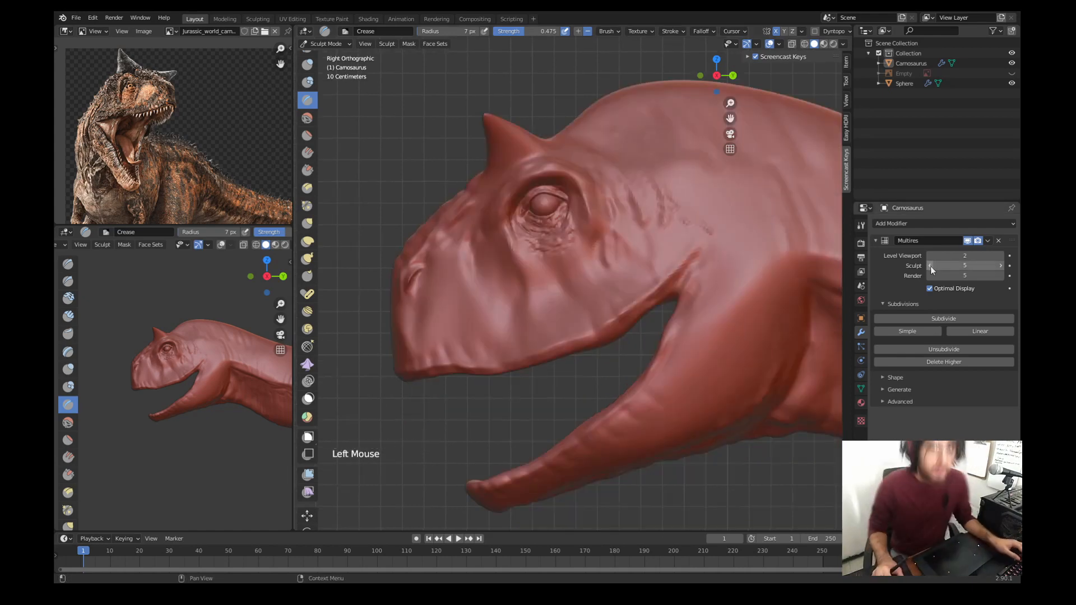
left_click_drag(672, 229, 682, 236)
Step: Reshape the side of the head and brow from the front with the Grab brush at a 114 px radius
scroll(672, 238, "down", 2)
middle_click_drag(517, 265, 577, 263)
key("KP_1")
key("g")
key("f")
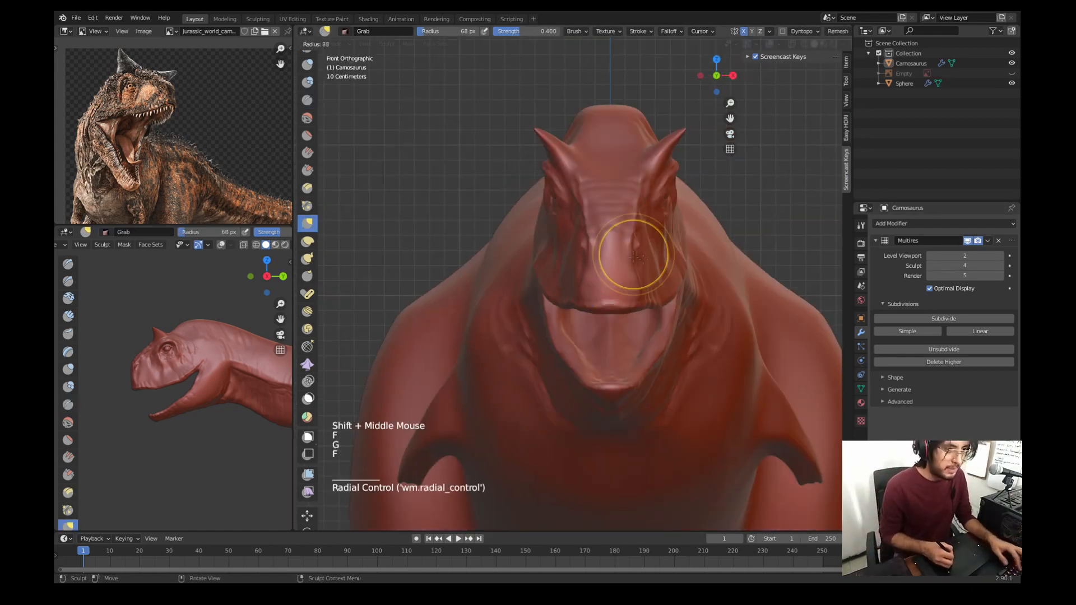
left_click(669, 253)
left_click_drag(654, 247, 648, 244)
left_click_drag(657, 230, 650, 228)
middle_click_drag(695, 185, 647, 210)
left_click_drag(646, 212, 642, 204)
key("KP_1")
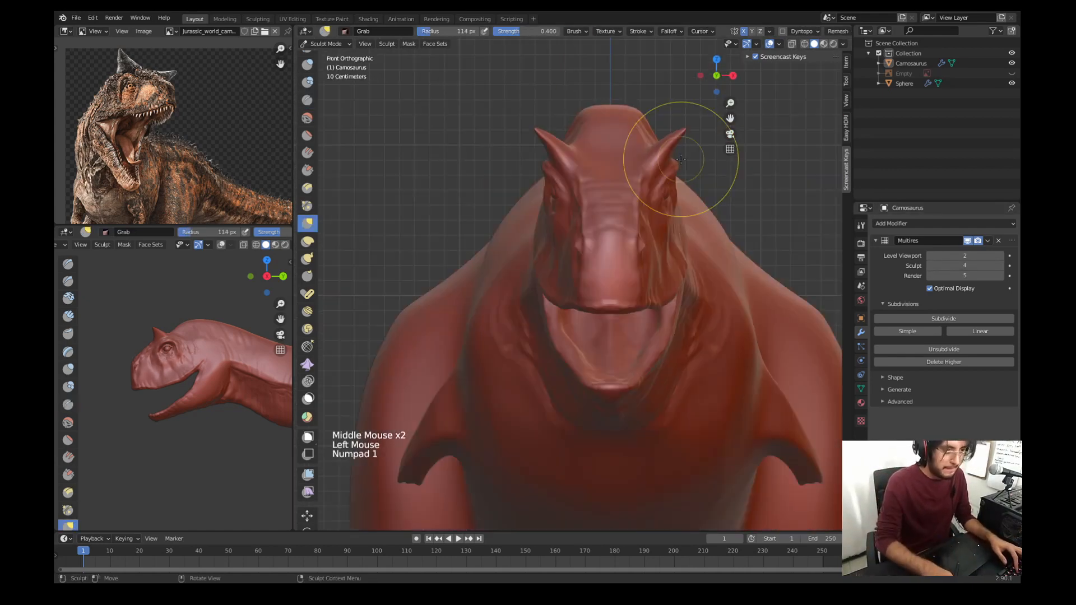
Step: Adjust the cheek and the brow ridge above the eye from a raised front angle with the Grab brush
middle_click_drag(644, 275, 566, 281)
mouse_move(561, 296)
middle_mouse_down("ctrl")
mouse_move(550, 280)
mouse_move(566, 314)
middle_mouse_up("ctrl")
left_click_drag(560, 317, 566, 312)
left_click_drag(591, 298, 629, 228)
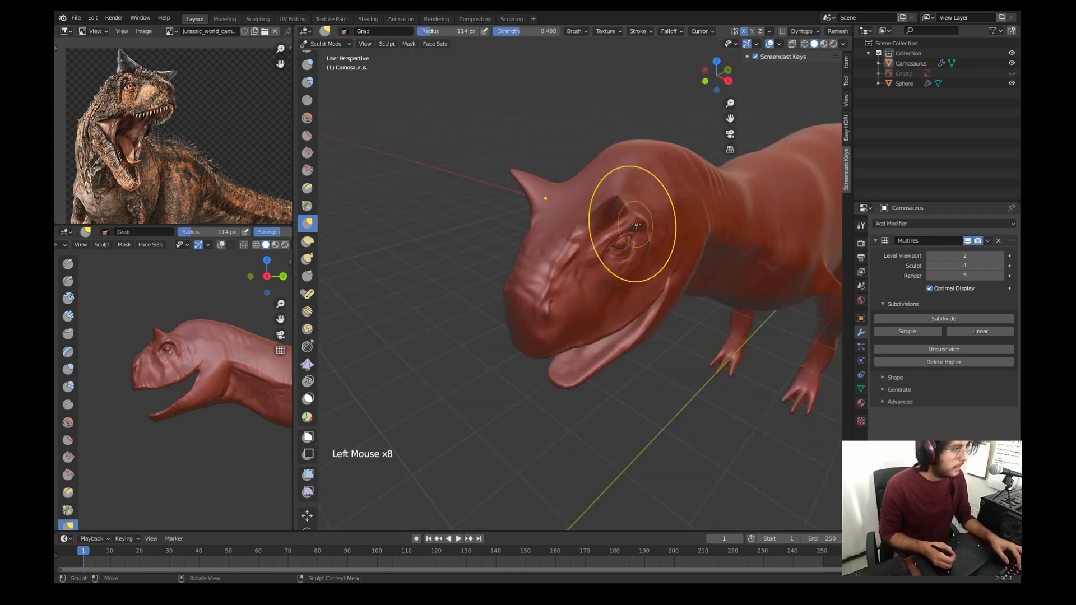
Step: Try creasing the skin at the mouth corner with the Crease brush at a 38 px radius
key("KP_3")
middle_click_drag(449, 280, 521, 286)
key("KP_3")
key("w")
key("f")
left_click(678, 320)
middle_click_drag(675, 376, 667, 339, "ctrl")
middle_click_drag(666, 339, 618, 301, "shift")
left_click_drag(573, 300, 587, 314)
key("f")
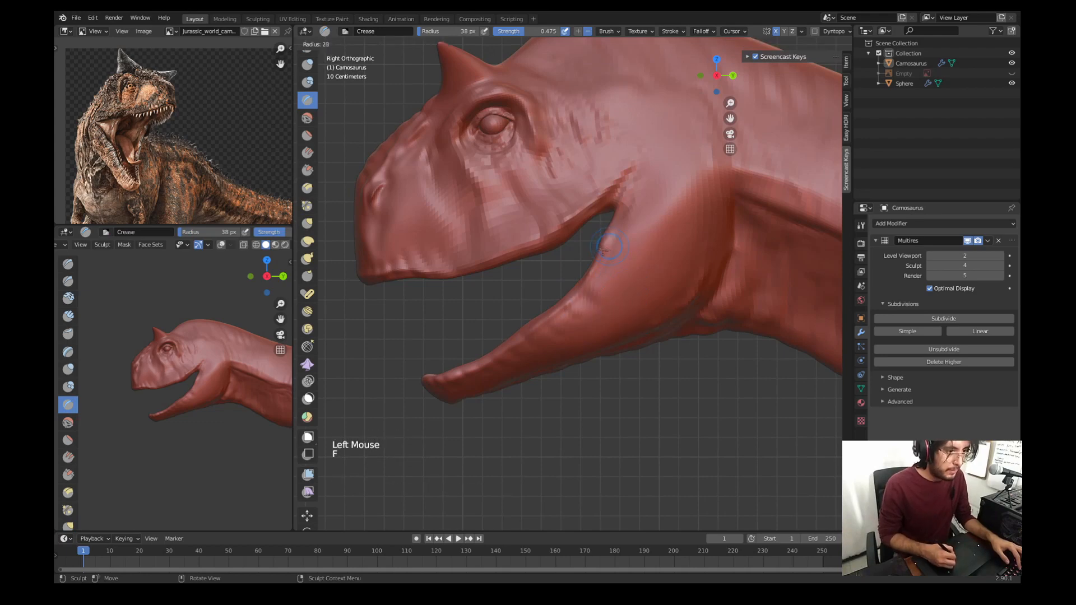
left_click(608, 238)
key("ctrl+z")
key("ctrl+z")
Step: Try another Crease stroke from the mouth corner down onto the lower jaw
mouse_move(610, 240)
left_mouse_down()
mouse_move(622, 273)
mouse_move(628, 266)
left_mouse_up()
key("f")
key("w")
key("ctrl+z")
Step: Set the Crease brush strength to 0.320 and carve folds around the mouth corner at a 13 px radius
key("n")
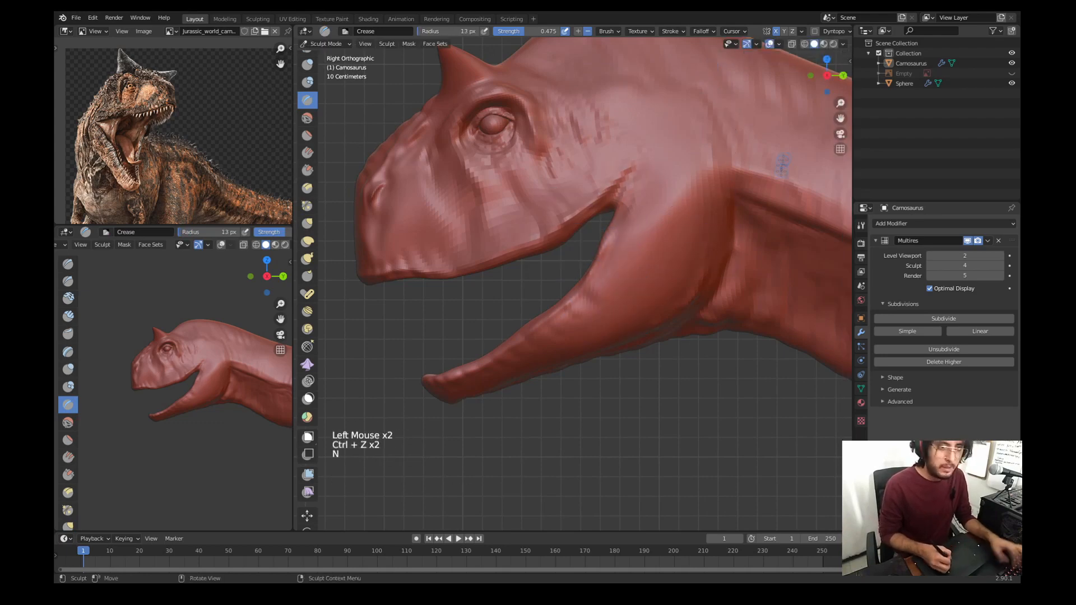
key("n")
left_click(845, 81)
left_click_drag(803, 223, 795, 223)
middle_click_drag(644, 219, 591, 241, "shift")
left_click_drag(577, 215, 572, 267)
left_click_drag(586, 226, 577, 252)
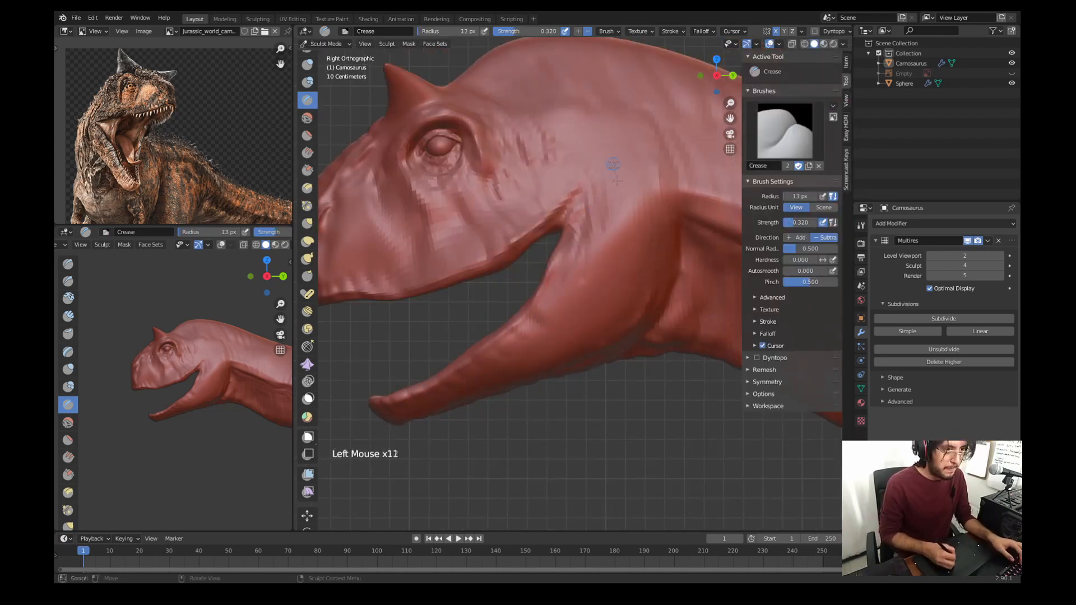
Step: Raise skin ridges in front of the eye with inverted Crease strokes and soften the snout with the Smooth brush at a 13 px radius
middle_click_drag(602, 166, 461, 220, "shift")
left_click_drag(457, 230, 425, 204)
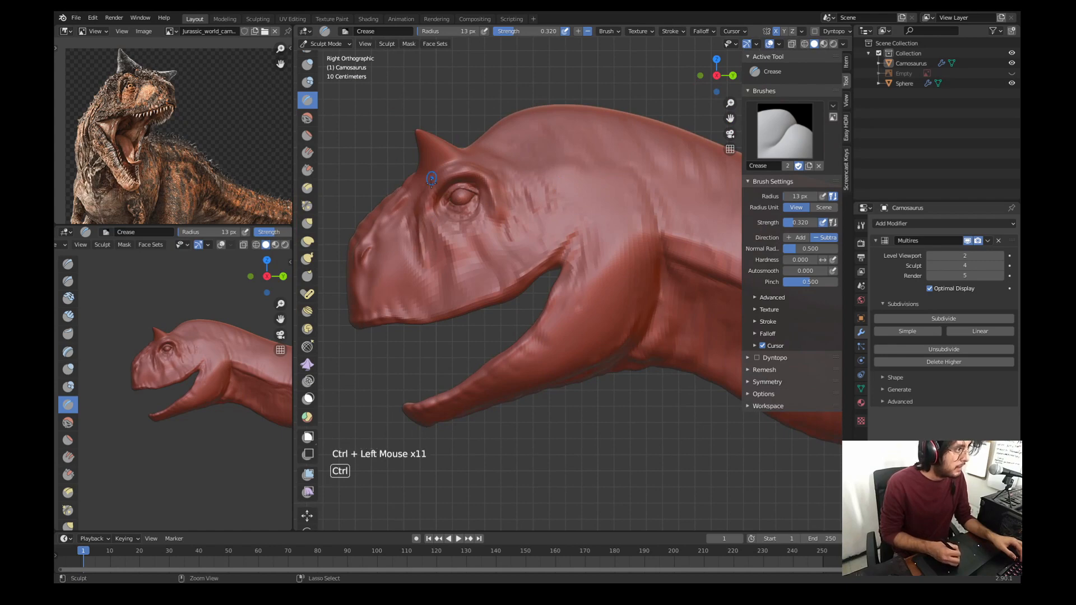
key("s")
left_click_drag(417, 250, 427, 272)
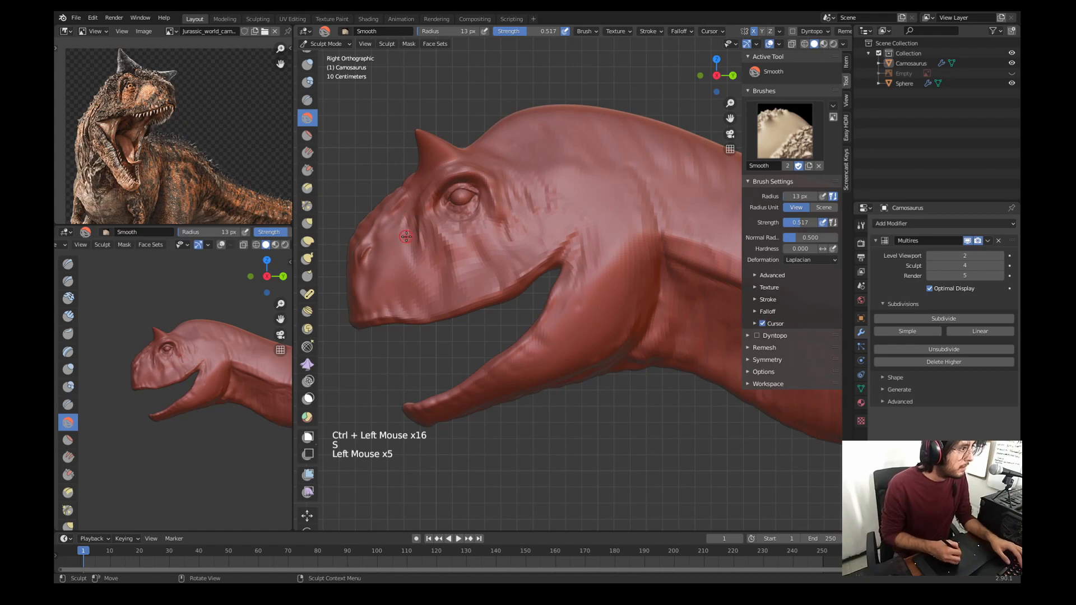
Step: Reshape the base of the horns from a raised front angle with the Grab brush at a 105 px radius
middle_click_drag(401, 245, 485, 216)
key("w")
middle_click_drag(486, 187, 544, 252, "ctrl")
left_click(415, 210)
middle_click_drag(555, 247, 566, 212, "ctrl")
key("g")
key("f")
left_click(581, 293)
mouse_move(585, 286)
middle_mouse_down()
mouse_move(588, 224)
mouse_move(666, 241)
middle_mouse_up()
left_click_drag(692, 232, 700, 228)
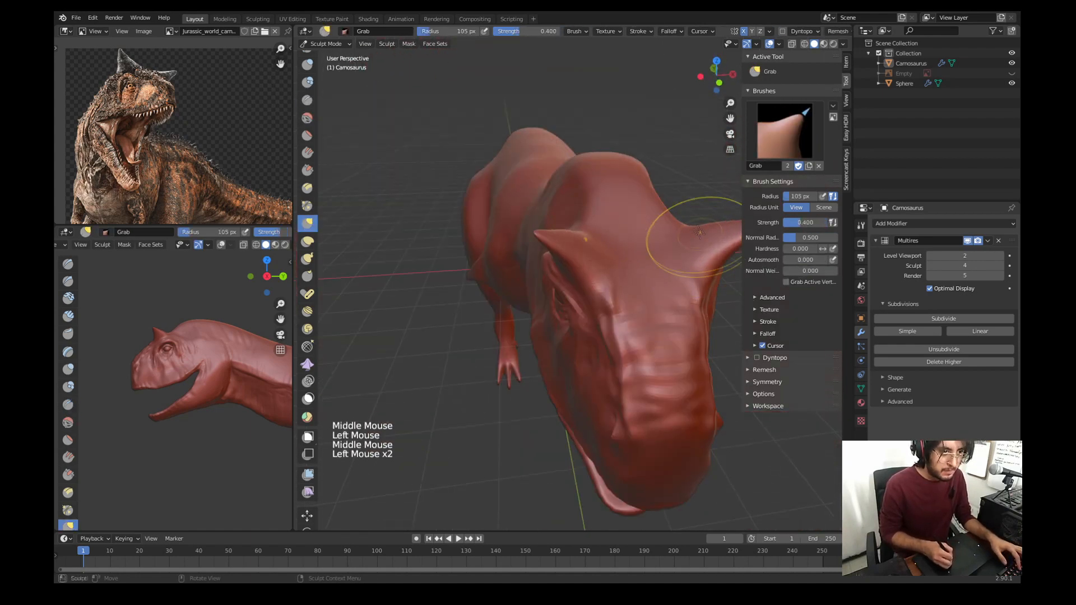
Step: Refine the shape of the horns and the adjoining head surface from front and side angles with the Grab brush at a 105 px radius
middle_click_drag(532, 235, 588, 241)
middle_click_drag(611, 263, 598, 246, "shift")
left_click_drag(598, 245, 604, 240)
middle_click_drag(608, 238, 667, 187)
left_click_drag(667, 168, 657, 197)
key("KP_3")
left_click_drag(537, 241, 556, 233)
mouse_move(443, 199)
middle_mouse_down()
mouse_move(487, 223)
mouse_move(521, 221)
middle_mouse_up()
key("w")
left_click(428, 238)
key("f")
left_click(448, 241)
middle_click_drag(521, 224, 505, 257, "shift")
mouse_move(488, 274)
left_mouse_down()
mouse_move(492, 297)
mouse_move(474, 332)
left_mouse_up()
key("ctrl+z")
key("ctrl+z")
key("ctrl+z")
key("ctrl+z")
key("ctrl+z")
key("ctrl+z")
Step: Set the Crease brush radius to 15 px and add carved and raised strokes around the snout and nostril
mouse_move(477, 322)
middle_mouse_down()
mouse_move(599, 297)
mouse_move(493, 309)
middle_mouse_up()
key("f")
left_click(602, 280)
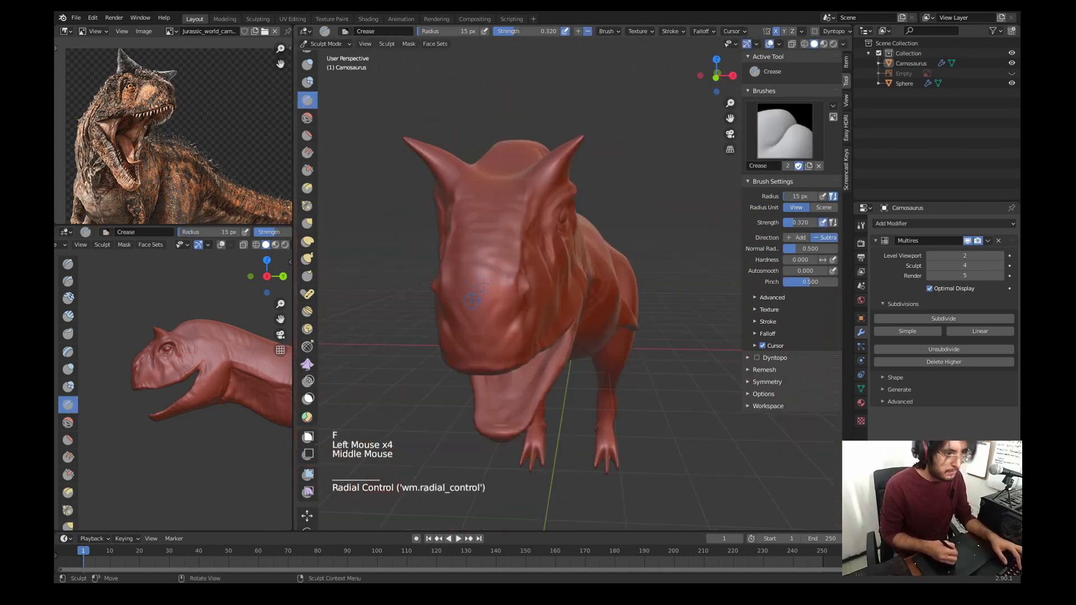
left_click_drag(498, 305, 504, 314)
mouse_move(521, 316)
middle_mouse_down()
mouse_move(456, 294)
mouse_move(454, 252)
middle_mouse_up()
middle_click_drag(454, 264, 465, 246, "shift")
middle_click_drag(465, 247, 446, 255)
left_click_drag(437, 252, 426, 272)
left_click_drag(434, 255, 427, 278)
left_click_drag(422, 275, 427, 247, "ctrl")
left_click_drag(424, 253, 448, 236, "ctrl")
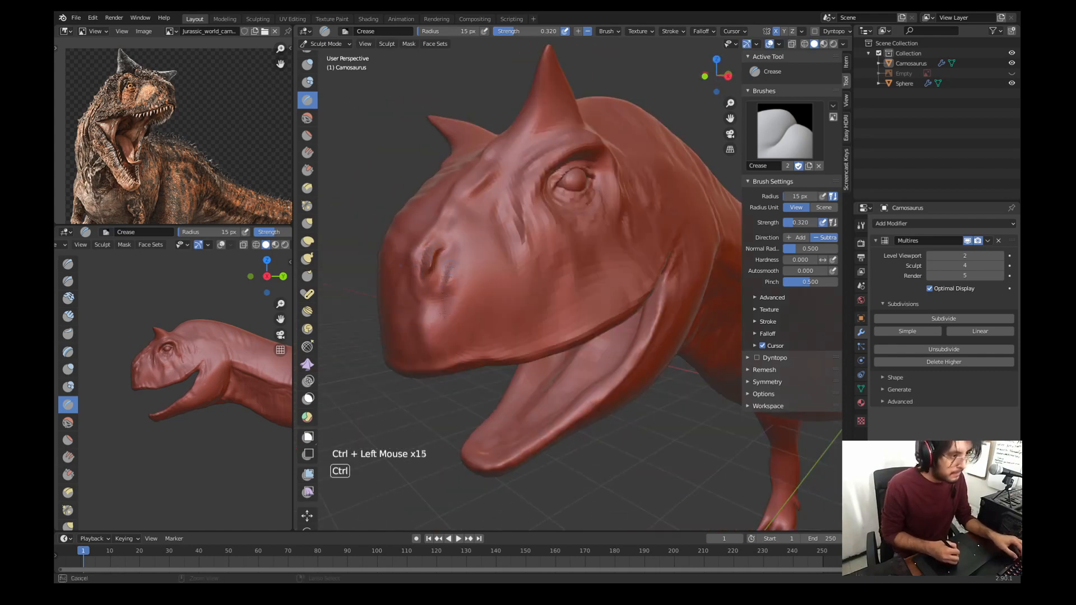
Step: Raise skin ridges on the upper snout in front of the eye with inverted Crease strokes
middle_click_drag(497, 268, 459, 260)
left_click_drag(443, 210, 463, 193, "ctrl")
left_click_drag(448, 208, 465, 191, "ctrl")
left_click_drag(456, 215, 466, 191, "ctrl")
left_click_drag(460, 196, 464, 174, "ctrl")
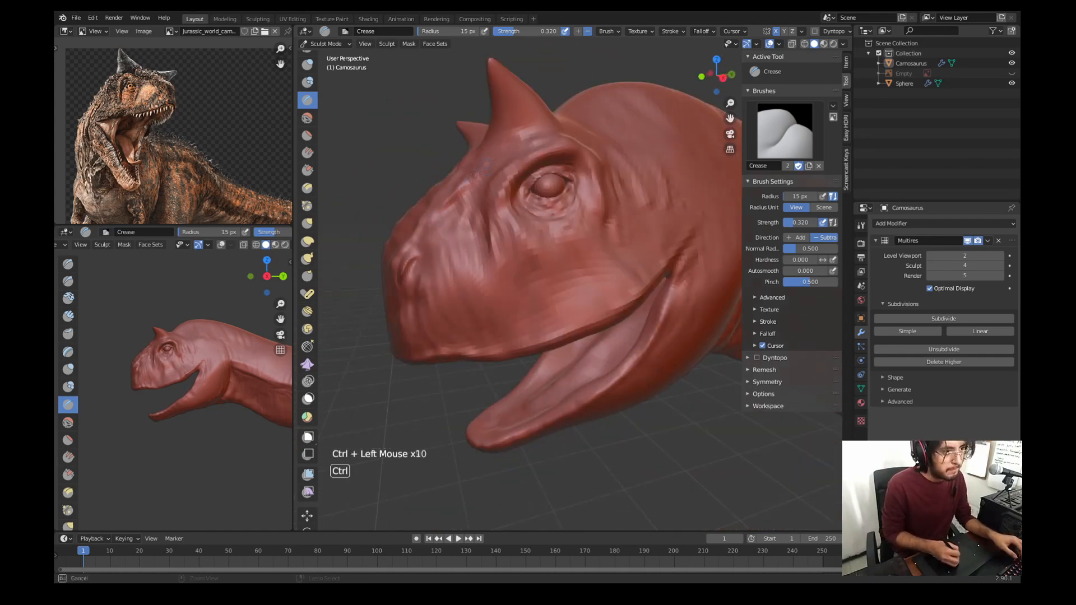
Step: Carve and raise Crease wrinkles on the brow above the eye and on the skin behind it
middle_click_drag(566, 207, 533, 227)
middle_click_drag(554, 196, 527, 220)
left_click_drag(524, 179, 546, 193)
left_click_drag(524, 170, 552, 183, "ctrl")
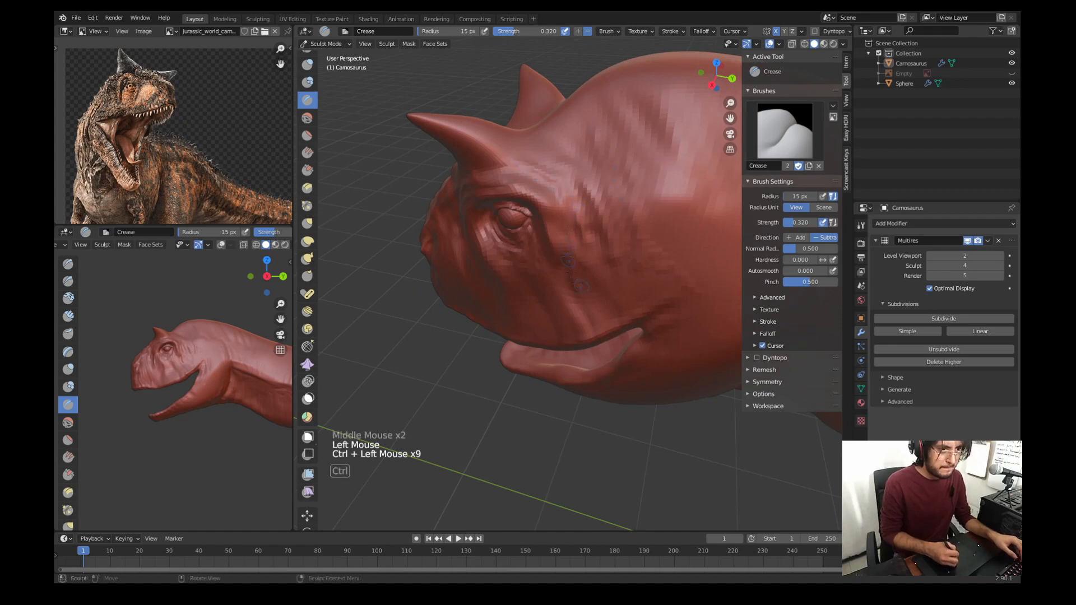
Step: Soften the brow ridge between the horn and the snout with the Smooth brush at a 15 px radius
middle_click_drag(570, 273, 552, 263, "shift")
middle_click_drag(552, 247, 552, 302, "ctrl")
middle_click_drag(552, 291, 527, 274, "shift")
middle_click_drag(505, 263, 560, 281)
middle_click_drag(552, 246, 574, 177)
key("s")
left_click_drag(553, 190, 537, 197)
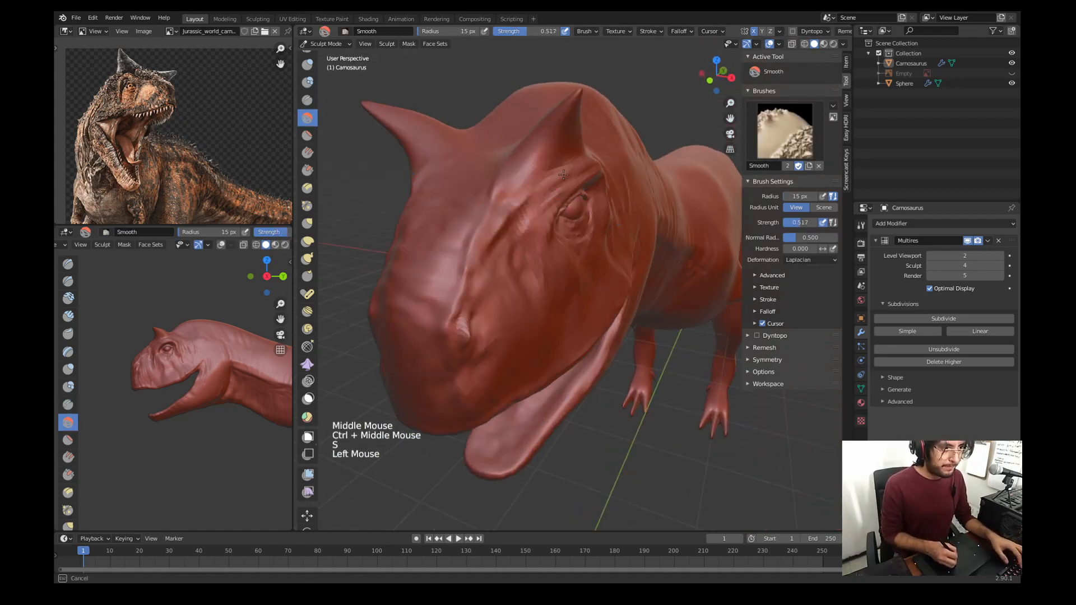
Step: Adjust the side of the face near the eye from the front with the Grab brush at an 87 px radius
middle_click_drag(563, 185, 563, 241, "ctrl")
middle_click_drag(552, 246, 605, 260)
key("g")
key("f")
left_click(597, 286)
left_click_drag(602, 289, 595, 298)
key("w")
key("w")
key("g")
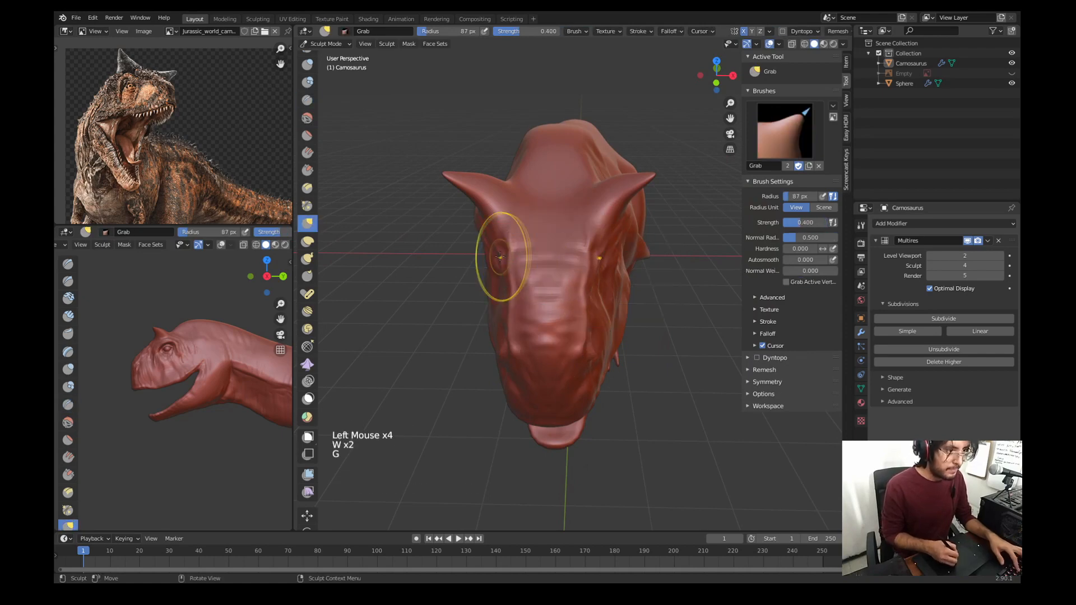
Step: Carve wrinkles on the forehead between the horns with the Crease brush at a 19 px radius
key("c")
key("f")
left_click(461, 259)
middle_click_drag(493, 286, 496, 241)
left_click_drag(538, 237, 551, 236)
left_click_drag(546, 246, 562, 249)
middle_click_drag(562, 249, 567, 324)
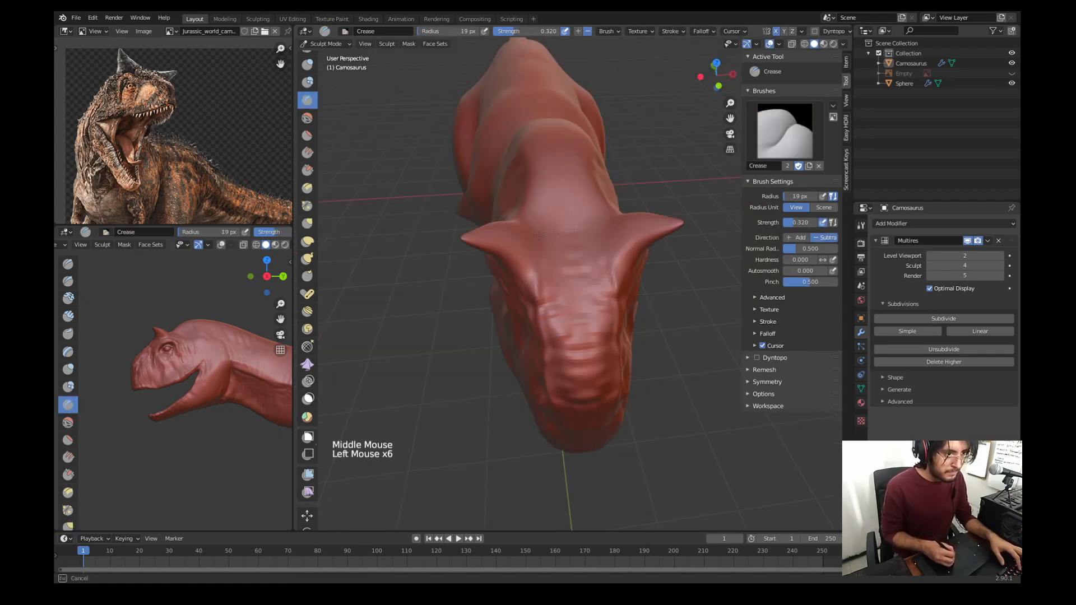
Step: Alternate raised and carved Crease strokes across the forehead and near the horn bases
middle_click_drag(573, 228, 608, 261)
left_click_drag(555, 246, 609, 272, "ctrl")
left_click_drag(589, 307, 625, 314, "ctrl")
left_click_drag(663, 259, 697, 276)
middle_click_drag(661, 269, 555, 185)
middle_click_drag(555, 224, 555, 173, "ctrl")
left_click_drag(521, 144, 563, 145)
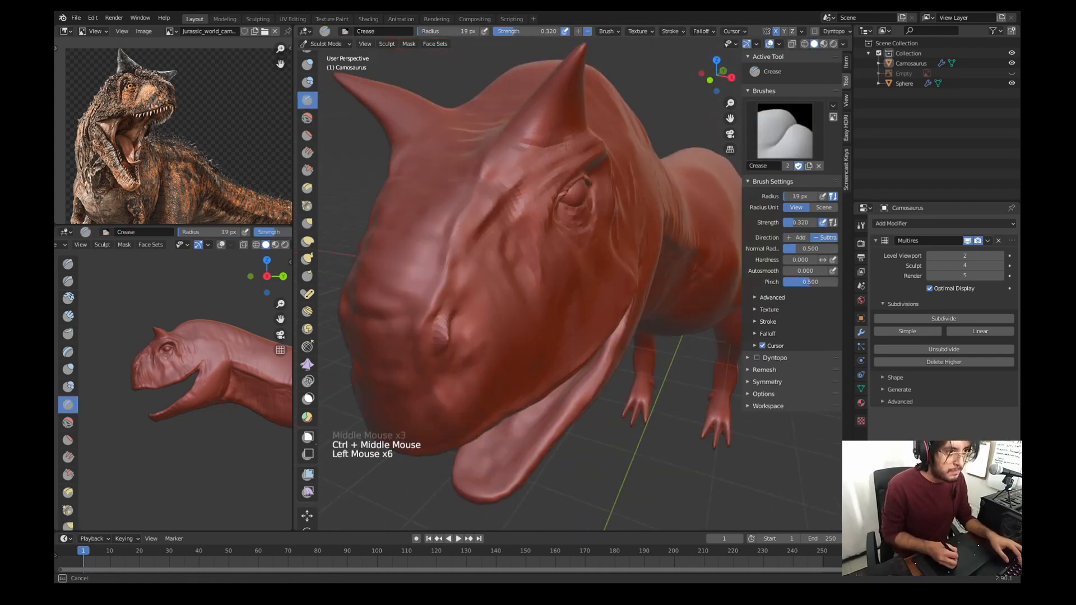
Step: Carve more Crease lines across the top of the head and at the back of the horn base
middle_click_drag(569, 168, 572, 269)
left_click_drag(546, 269, 603, 269)
left_click_drag(549, 289, 599, 291)
middle_click_drag(588, 292, 521, 213)
middle_click_drag(538, 235, 522, 213, "shift")
middle_click_drag(527, 224, 498, 197)
left_click_drag(498, 182, 493, 170)
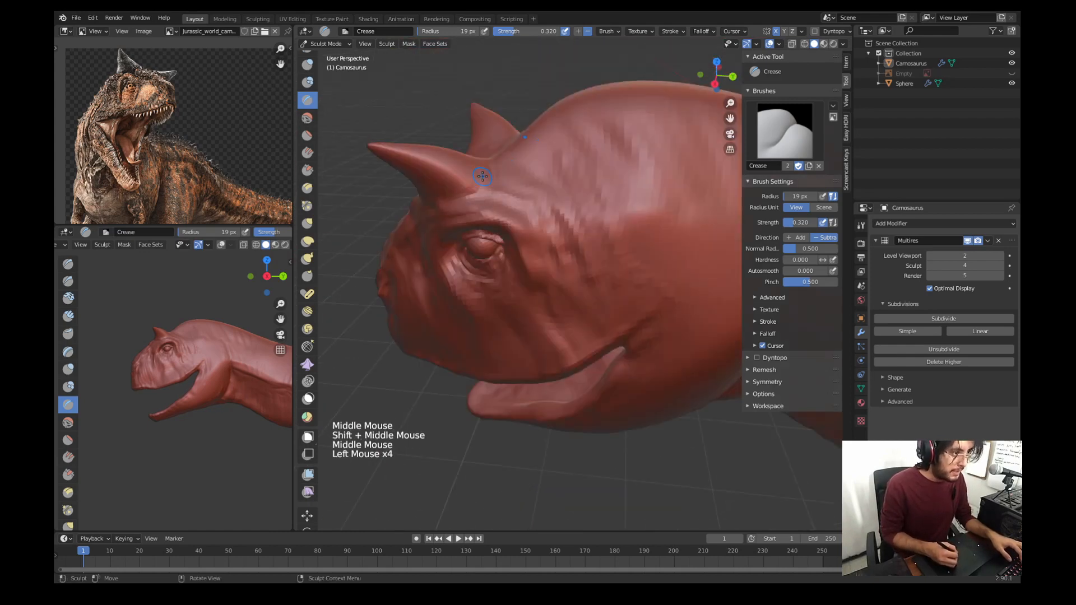
middle_click_drag(483, 176, 560, 79)
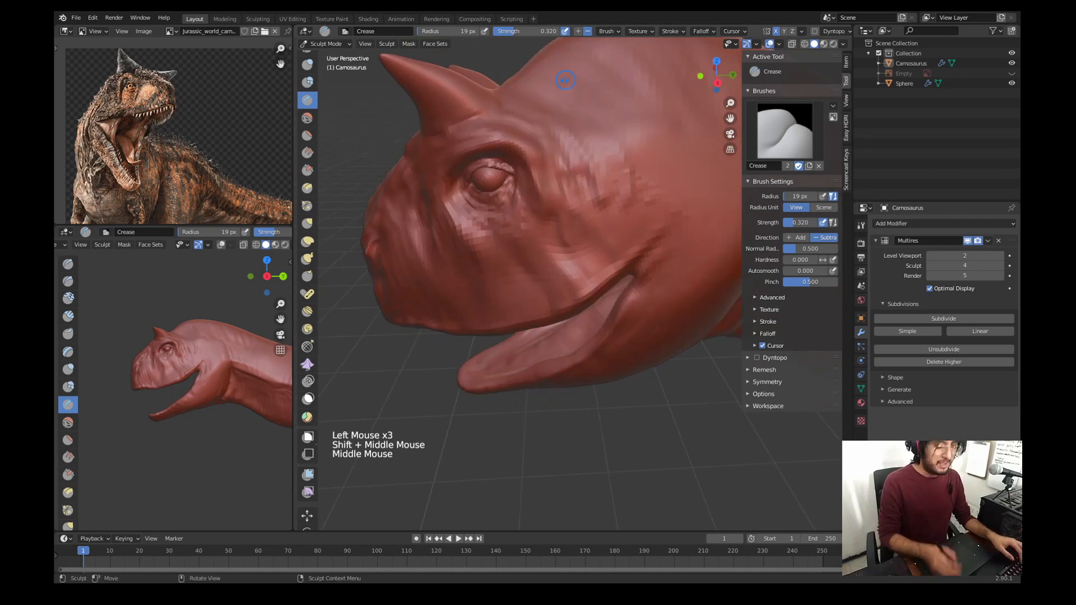
key("KP_3")
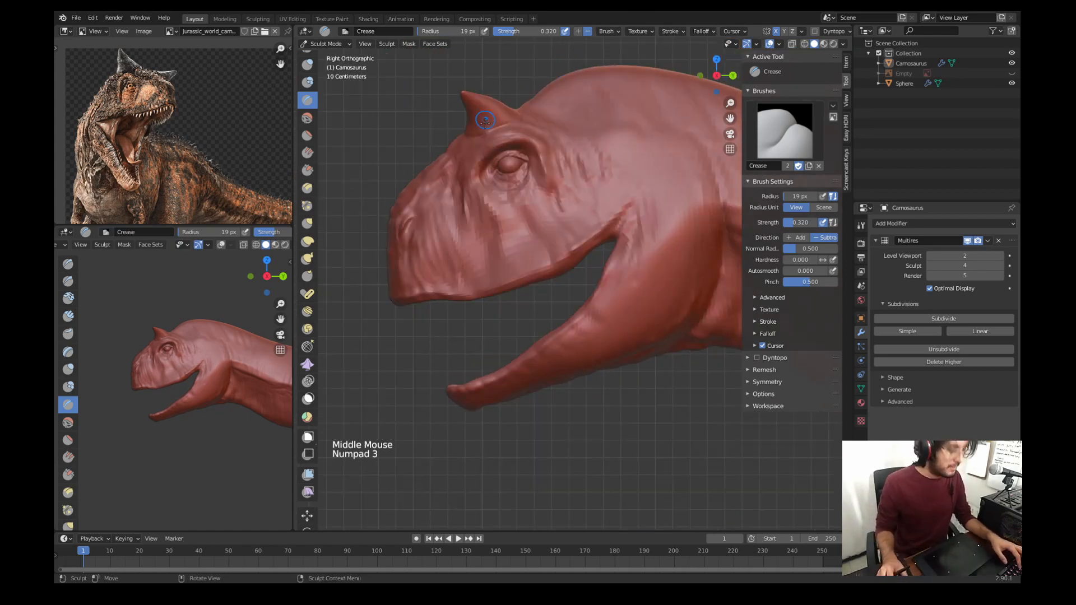
key("g")
key("f")
left_click(528, 108)
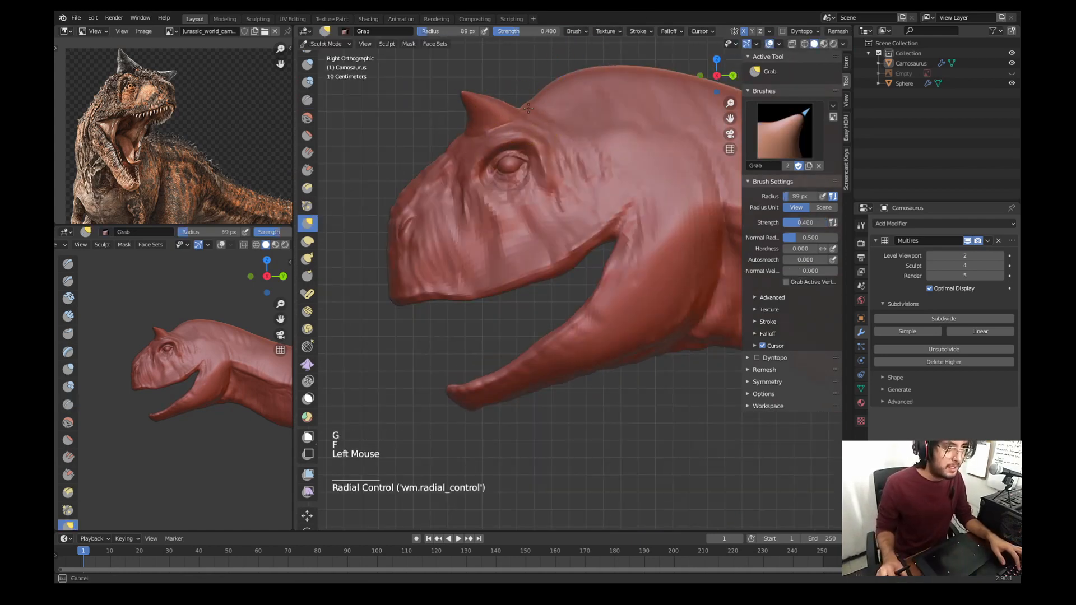
mouse_move(528, 108)
middle_mouse_down("shift")
mouse_move(492, 116)
mouse_move(558, 150)
mouse_move(576, 192)
middle_mouse_up("shift")
scroll(557, 149, "down", 1)
scroll(557, 149, "down", 1)
Step: Carve wrinkles behind the horns and along the side of the head with the Crease brush at a 17 px radius
key("w")
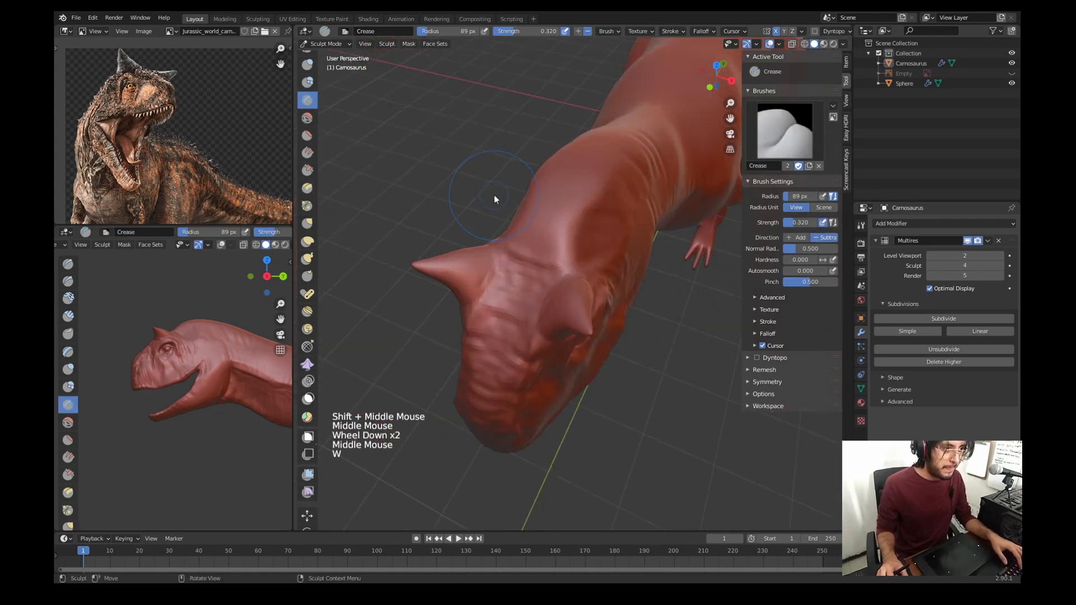
key("f")
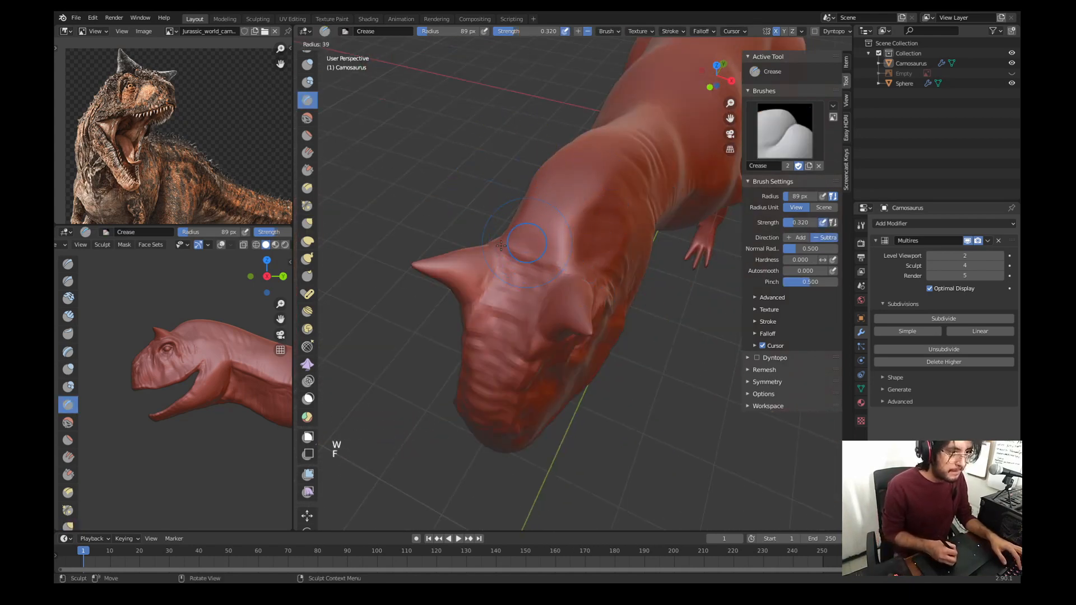
left_click(490, 246)
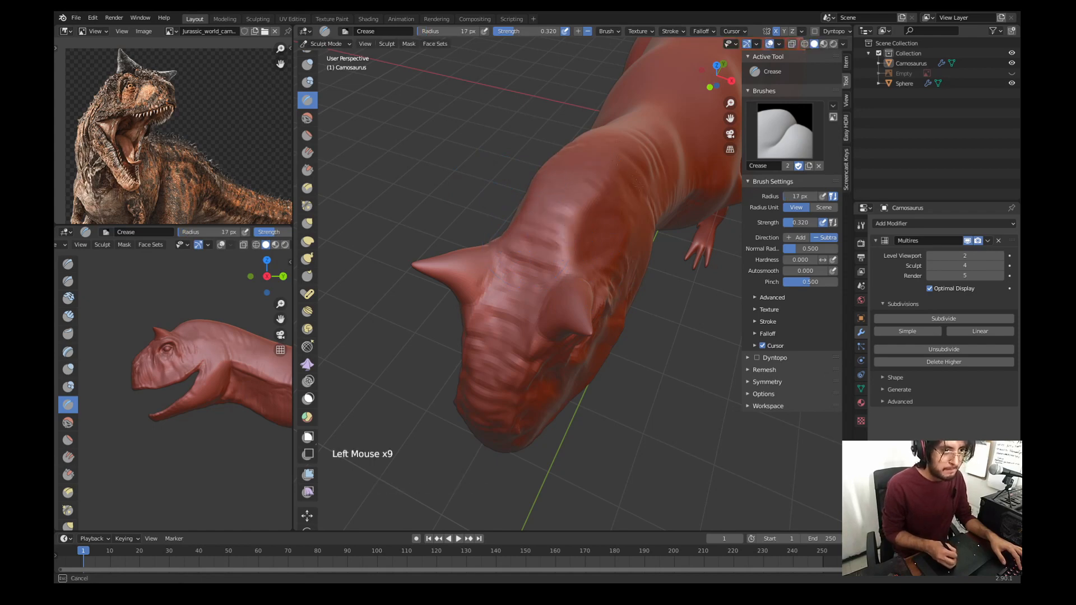
key("KP_3")
middle_click_drag(505, 269, 550, 280, "shift")
left_click_drag(560, 216, 572, 238)
middle_click_drag(566, 252, 499, 245, "shift")
left_click_drag(511, 239, 513, 253)
left_click_drag(505, 330, 487, 360)
Step: Raise skin folds where the back of the jaw meets the neck with inverted Crease strokes
middle_click_drag(486, 275, 479, 229, "ctrl")
mouse_move(479, 228)
middle_mouse_down("shift")
mouse_move(512, 250)
mouse_move(460, 207)
middle_mouse_up("shift")
middle_click_drag(461, 206, 495, 223, "shift")
left_click_drag(535, 229, 545, 312, "ctrl")
left_click_drag(526, 227, 546, 280, "ctrl")
left_click_drag(507, 222, 508, 226, "ctrl")
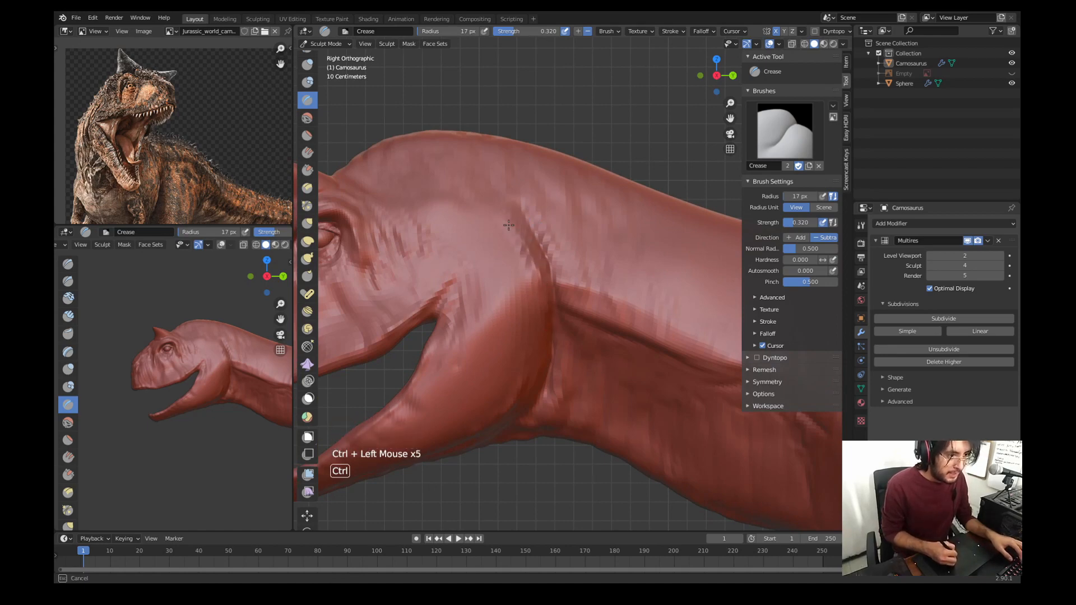
Step: Switch to the Draw brush and save the file
key("w")
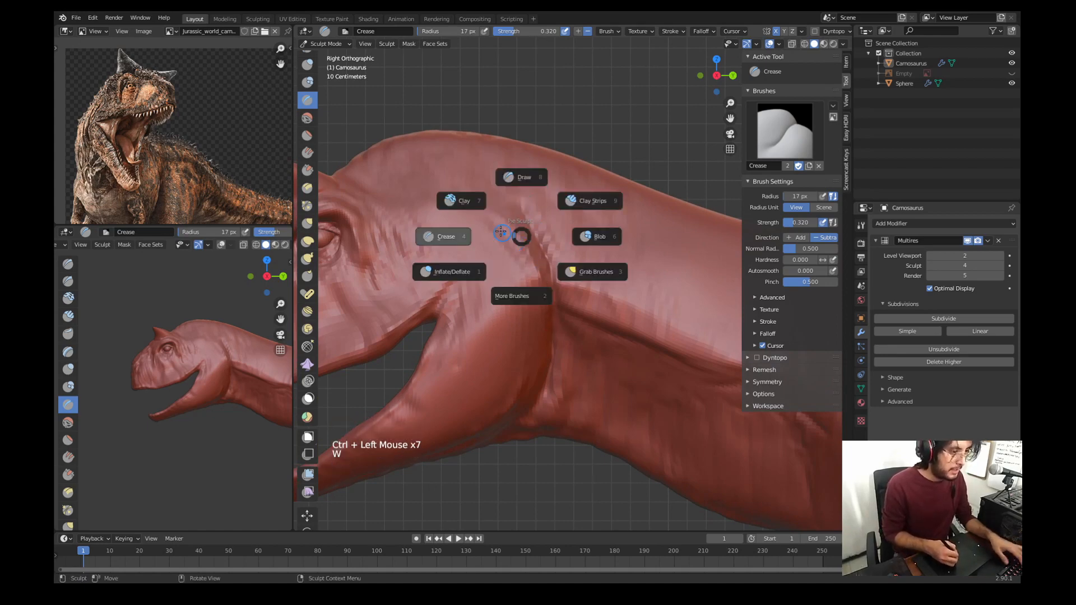
key("w")
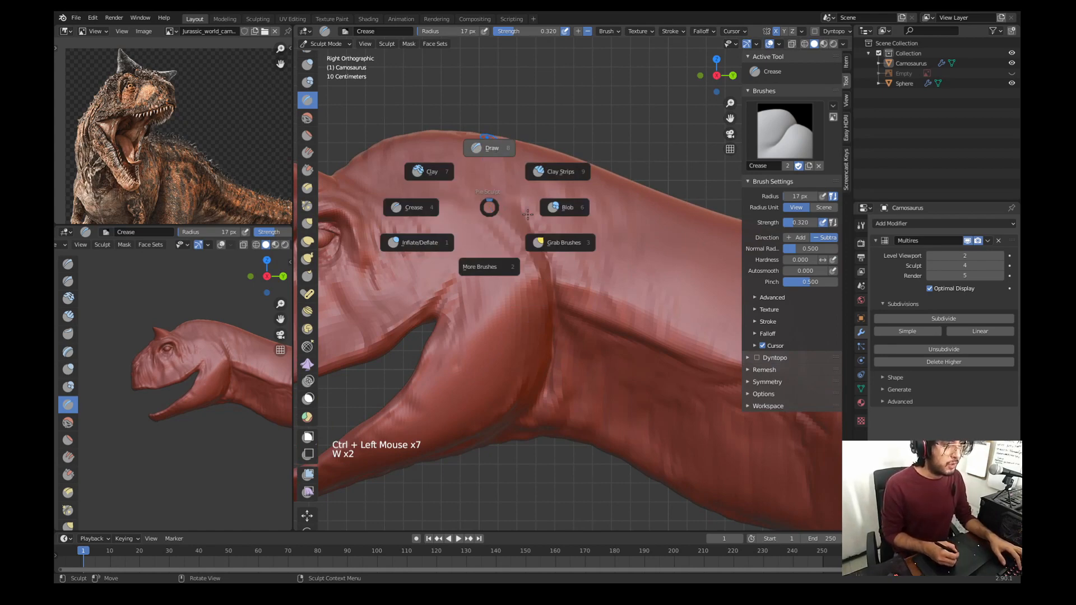
left_click(487, 139)
key("ctrl+s")
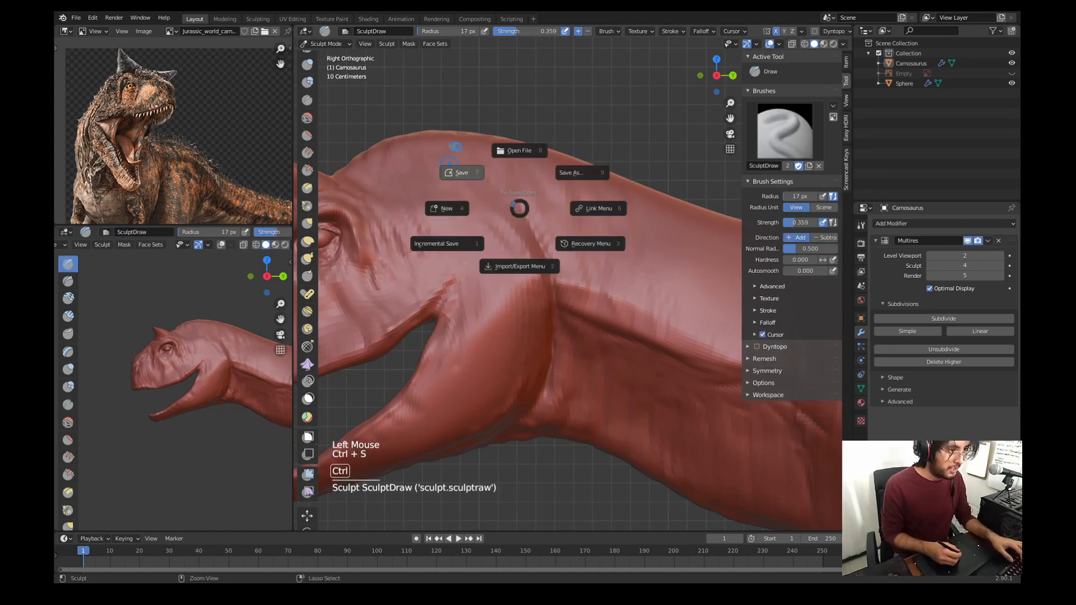
left_click(460, 158)
Step: Set the Draw brush radius to 14 px and sculpt grooves and folds along the seam between head and neck
key("f")
key("f")
left_click_drag(564, 297, 529, 209, "ctrl")
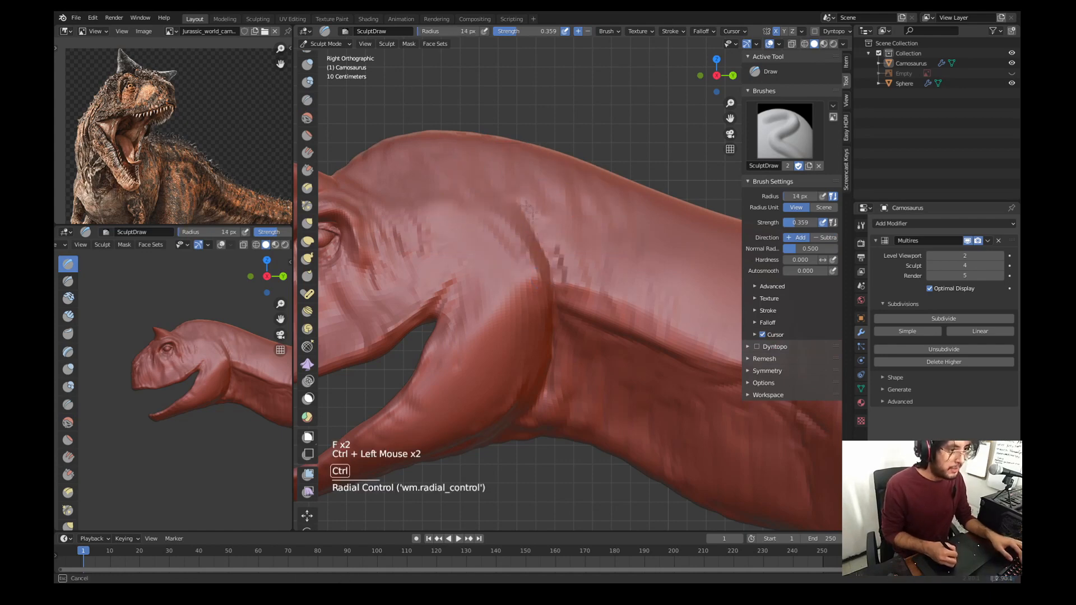
left_click_drag(570, 245, 562, 280, "ctrl")
left_click_drag(565, 286, 559, 250, "ctrl")
left_click_drag(579, 287, 569, 252, "ctrl")
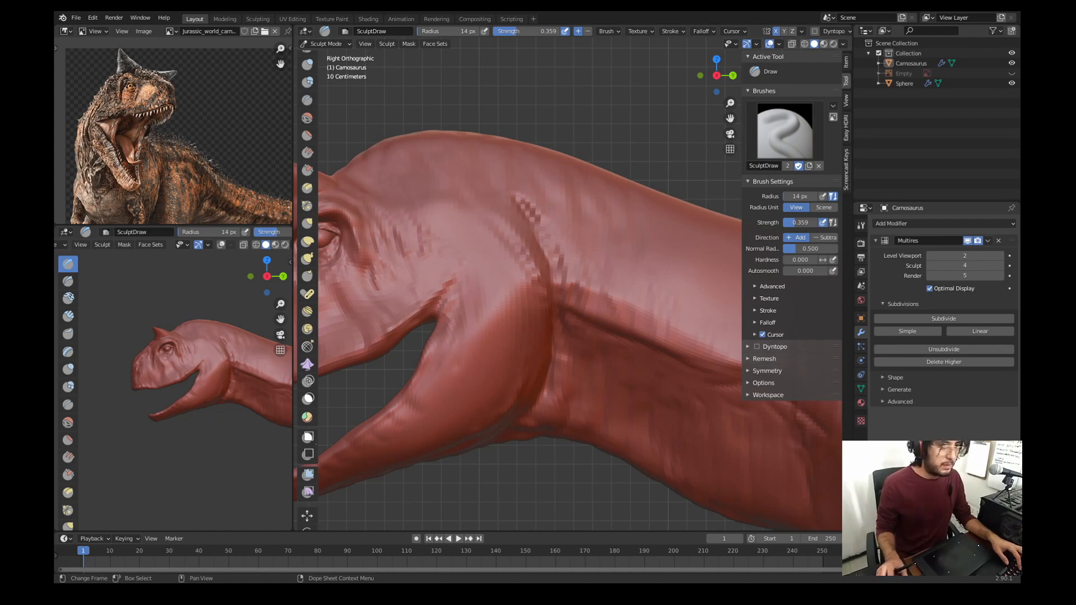
left_click_drag(567, 264, 571, 291)
Step: Add short vertical skin folds along the upper neck and behind the jaw with the Draw brush at a 14 px radius
middle_click_drag(483, 247, 474, 344, "ctrl")
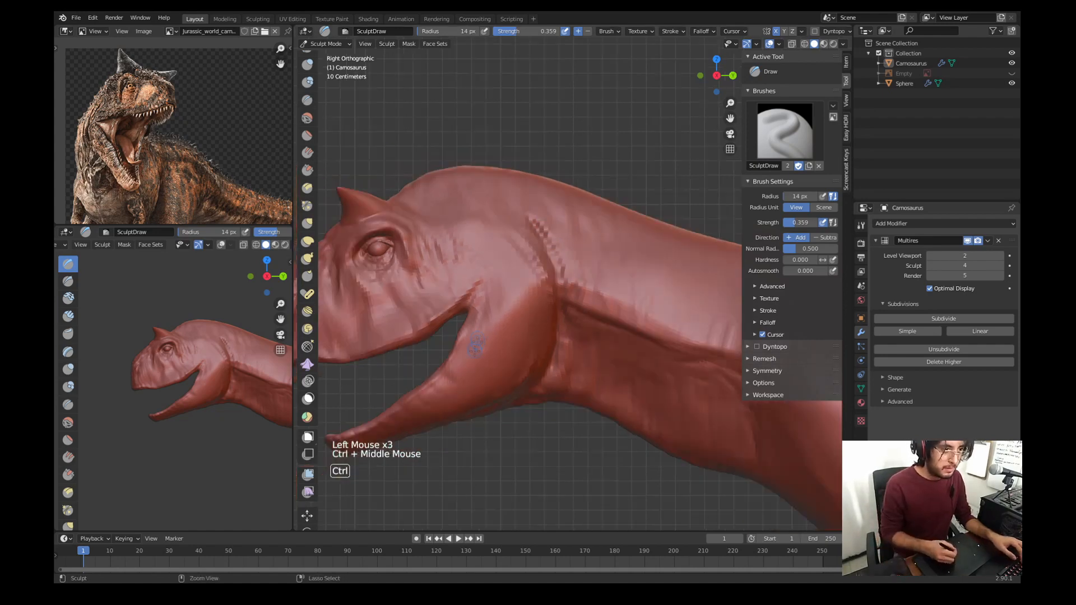
middle_click_drag(504, 269, 561, 314, "shift")
mouse_move(560, 336)
middle_mouse_down("ctrl")
mouse_move(560, 302)
mouse_move(583, 269)
middle_mouse_up("ctrl")
left_click_drag(599, 260, 597, 221, "ctrl")
mouse_move(602, 221)
left_mouse_down()
mouse_move(598, 247)
mouse_move(616, 253)
left_mouse_up()
left_click_drag(598, 219, 598, 251)
left_click_drag(582, 196, 583, 225)
left_click_drag(554, 176, 551, 212)
left_click_drag(541, 169, 545, 224)
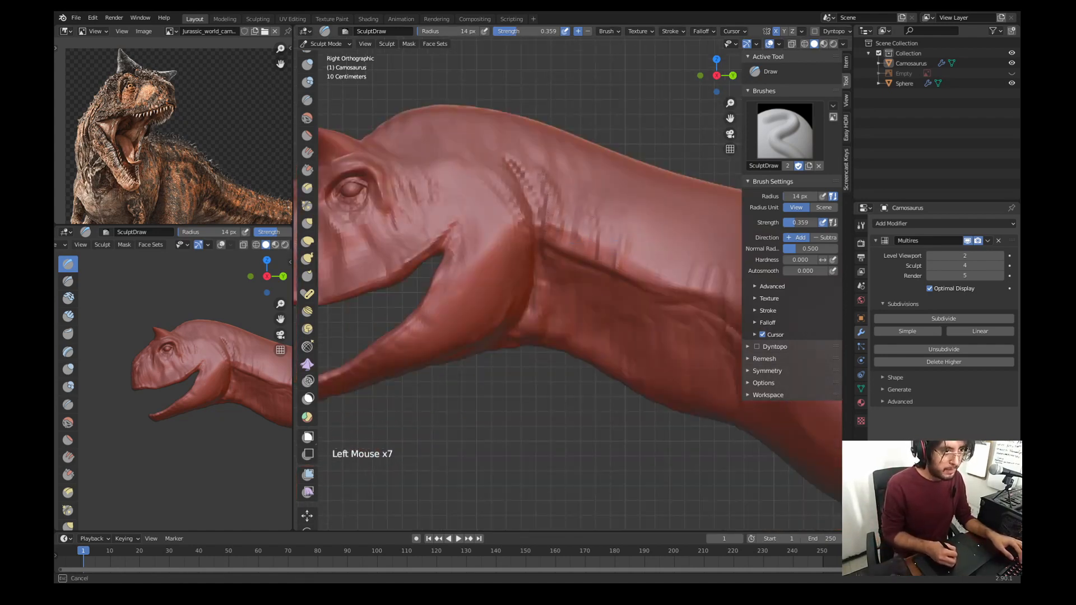
middle_click_drag(538, 281, 544, 223, "shift")
left_click_drag(532, 235, 521, 264)
left_click_drag(521, 253, 508, 280)
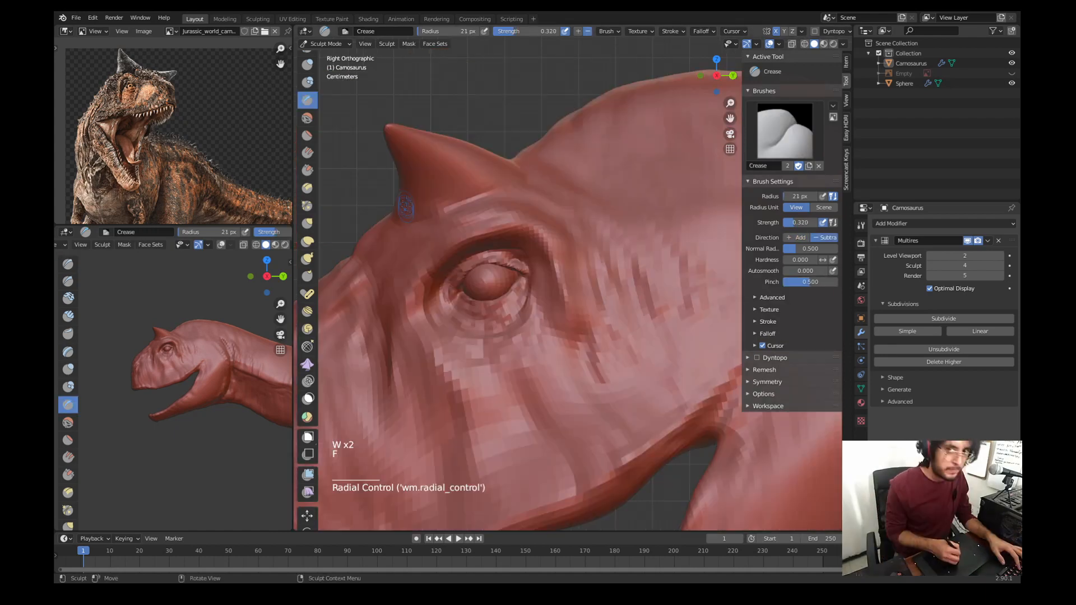
Step: Raise a ridge around the front and inner base of the horn with inverted Crease strokes at a 21 px radius
key("ctrl+z")
left_click_drag(439, 211, 505, 184, "ctrl")
mouse_move(493, 207)
middle_mouse_down()
mouse_move(566, 224)
mouse_move(521, 280)
middle_mouse_up()
left_click_drag(534, 288, 566, 271, "ctrl")
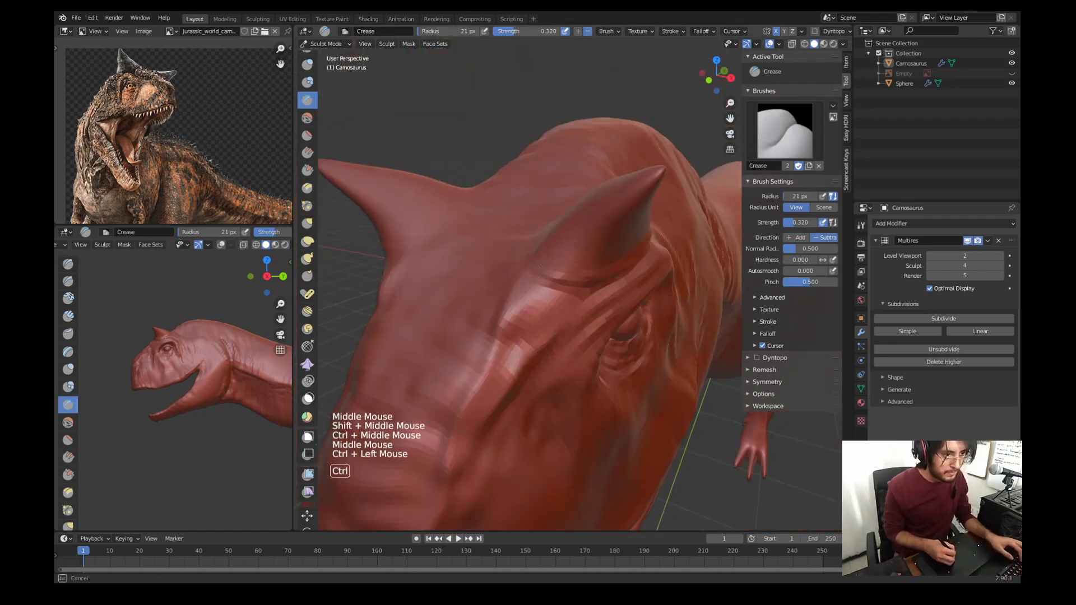
middle_click_drag(538, 252, 611, 302)
left_click_drag(530, 245, 570, 322, "ctrl")
mouse_move(560, 314)
middle_mouse_down()
mouse_move(482, 225)
mouse_move(526, 291)
middle_mouse_up()
left_click_drag(507, 231, 530, 250, "ctrl")
middle_click_drag(527, 314, 504, 224)
middle_click_drag(504, 269, 504, 235, "ctrl")
Step: Carve grooves around the horn base with the Crease brush from several angles
mouse_move(455, 216)
left_mouse_down()
mouse_move(476, 215)
mouse_move(418, 212)
left_mouse_up()
middle_click_drag(448, 224, 538, 348)
left_click_drag(498, 303, 521, 343)
middle_click_drag(521, 336, 437, 269)
left_click_drag(515, 226, 521, 193)
middle_click_drag(521, 269, 504, 190)
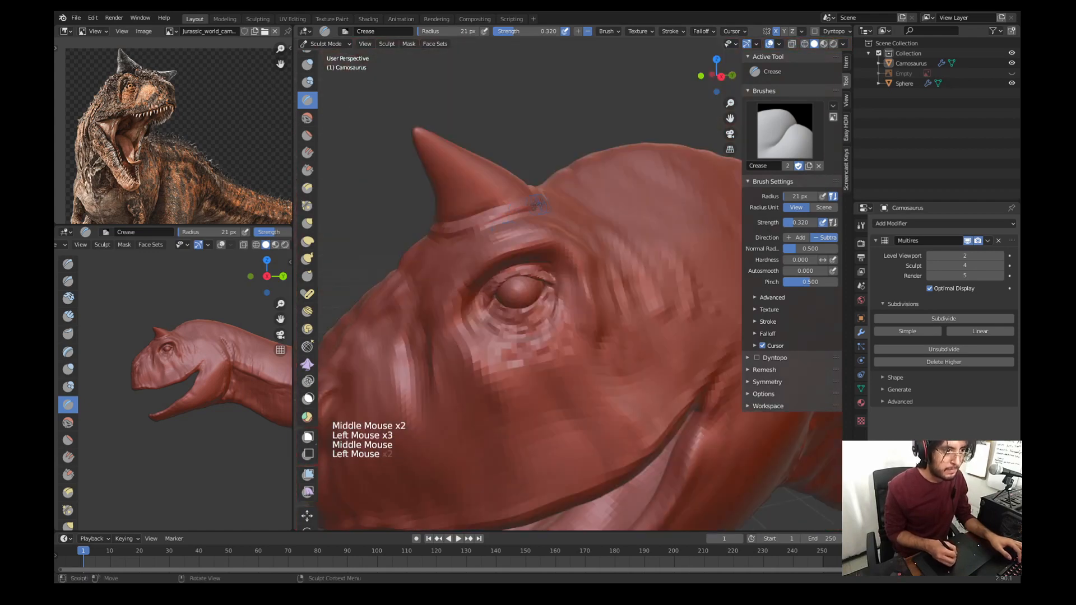
Step: Sculpt folds behind the horn base with carved and inverted Crease strokes, reducing the brush radius to 15 px
middle_click_drag(505, 235, 515, 264, "shift")
mouse_move(516, 235)
middle_mouse_down()
mouse_move(543, 229)
mouse_move(496, 235)
middle_mouse_up()
left_click_drag(562, 215, 556, 236)
left_click_drag(560, 224, 554, 241, "ctrl")
middle_click_drag(561, 246, 602, 291)
middle_click_drag(583, 292, 566, 274, "shift")
key("f")
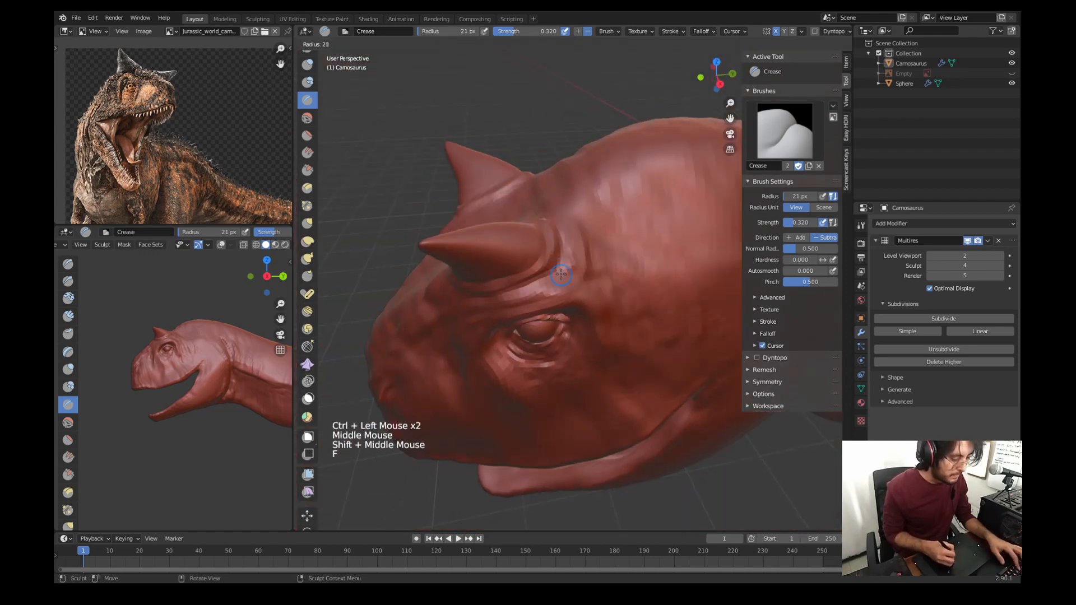
left_click(564, 275)
left_click_drag(567, 222, 556, 280, "ctrl")
Step: Set the Multires sculpt level to 5 and carve fine Crease wrinkles below the eye and behind the horn
left_click(1000, 266)
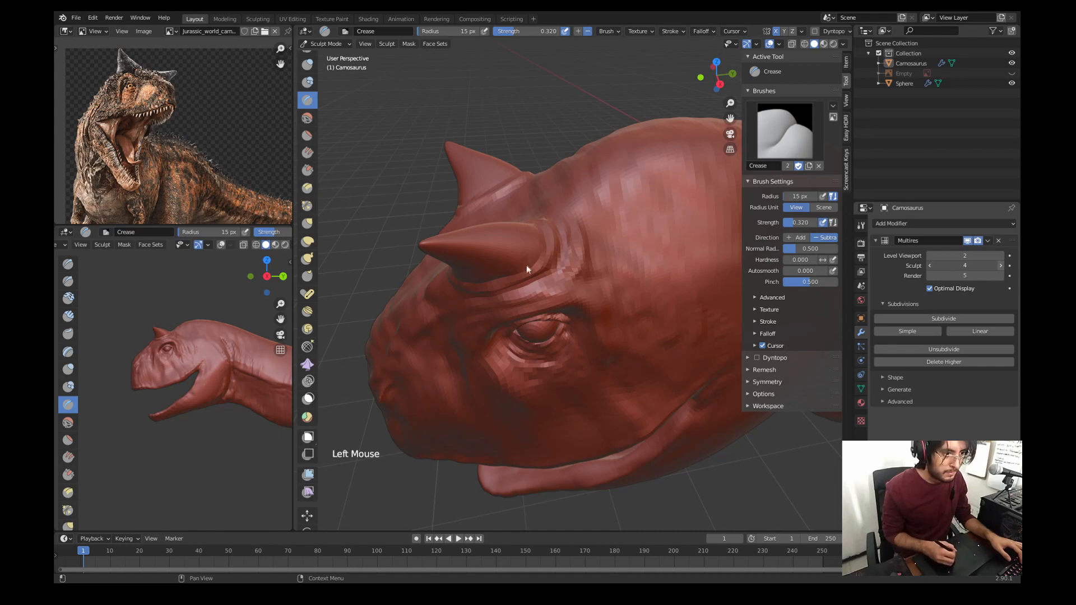
left_click_drag(507, 358, 549, 365)
left_click_drag(574, 236, 538, 291)
Step: Smooth the cheek behind the eye in the right side view with the Smooth brush at a 45 px radius
key("KP_3")
middle_click_drag(537, 314, 493, 241, "shift")
middle_click_drag(493, 241, 498, 281, "ctrl")
middle_click_drag(521, 274, 507, 255, "shift")
key("s")
key("f")
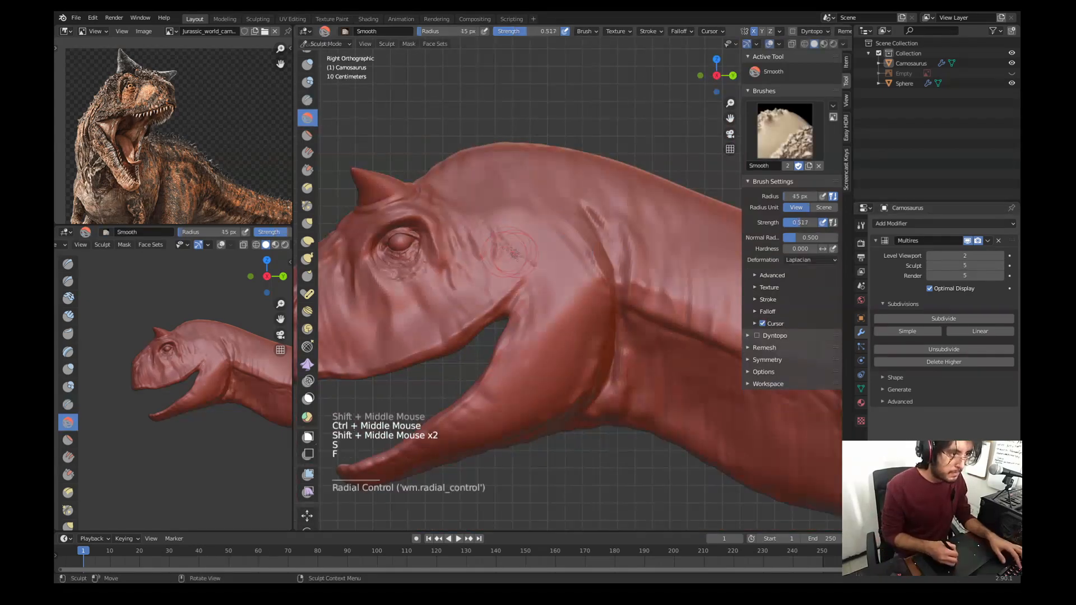
left_click(512, 253)
middle_click_drag(395, 297, 507, 297, "shift")
Step: Carve Crease wrinkles over the brow and forehead, reducing the brush radius to 23 px
key("w")
left_click(496, 242)
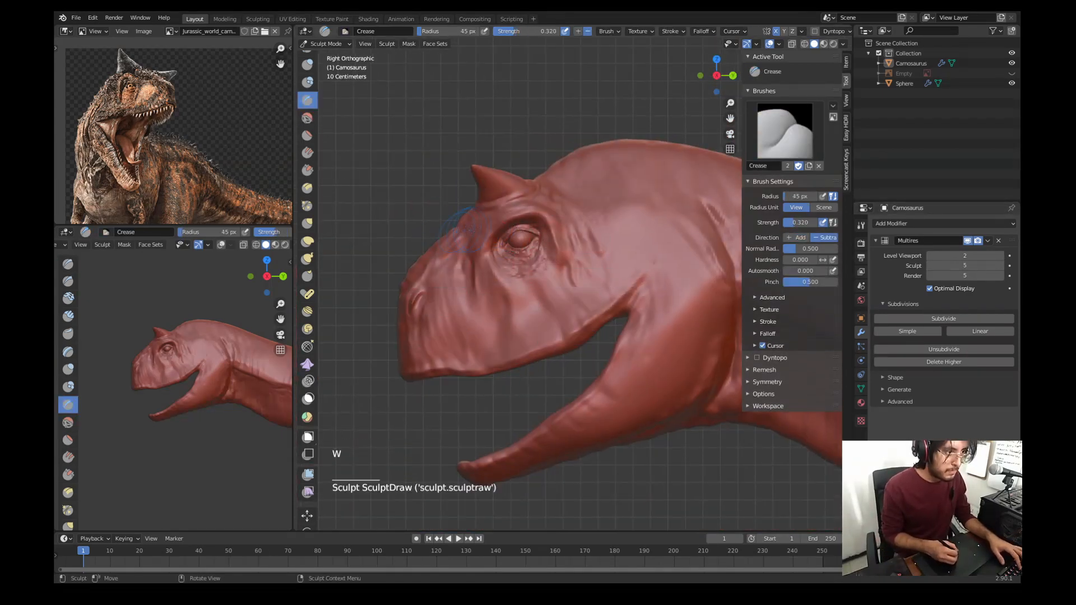
middle_click_drag(471, 229, 538, 252)
middle_click_drag(505, 241, 507, 297, "ctrl")
mouse_move(507, 280)
middle_mouse_down("shift")
mouse_move(532, 263)
mouse_move(516, 241)
middle_mouse_up("shift")
key("f")
left_click(487, 280)
left_click_drag(507, 213, 472, 200)
Step: Sculpt wrinkles on top of the head between the horns with Crease and inverted Crease strokes, undoing the first two strokes
mouse_move(482, 213)
middle_mouse_down()
mouse_move(540, 252)
mouse_move(535, 281)
middle_mouse_up()
left_click_drag(667, 269, 685, 297, "ctrl")
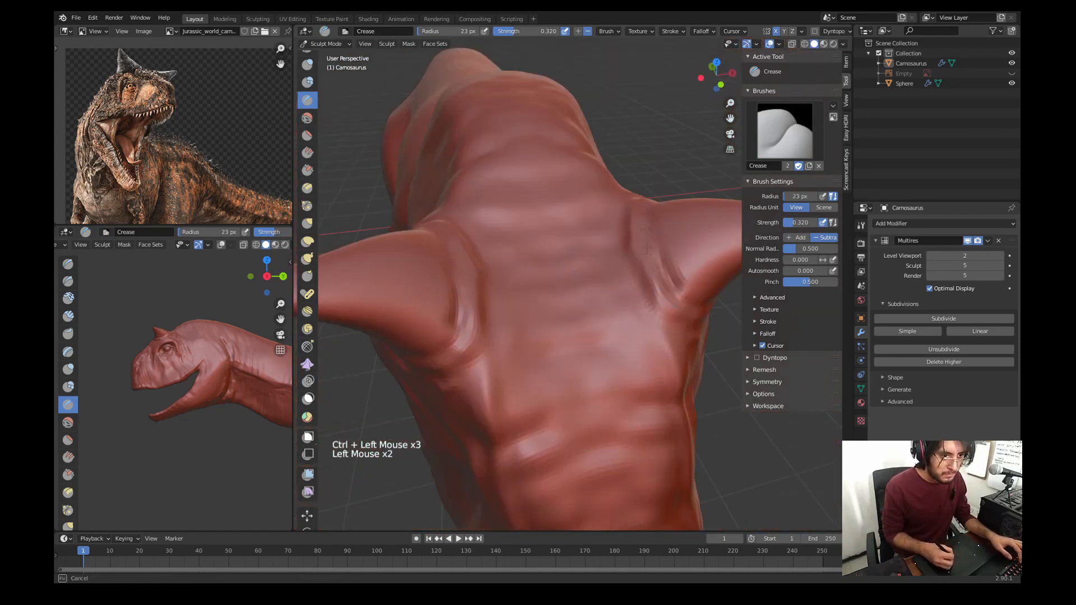
middle_click_drag(616, 275, 594, 252)
key("ctrl+z")
key("ctrl+z")
left_click_drag(605, 279, 608, 208)
middle_click_drag(594, 224, 555, 313)
left_click_drag(588, 274, 586, 286)
mouse_move(610, 247)
left_mouse_down("ctrl")
mouse_move(577, 283)
mouse_move(558, 349)
mouse_move(572, 415)
left_mouse_up("ctrl")
Step: Carve additional Crease wrinkles across the front of the forehead and down onto the snout
middle_click_drag(549, 358, 530, 263)
mouse_move(526, 264)
middle_mouse_down("ctrl")
mouse_move(527, 289)
mouse_move(532, 235)
middle_mouse_up("ctrl")
left_click_drag(550, 310, 577, 310)
middle_click_drag(552, 247, 560, 269, "shift")
middle_click_drag(547, 269, 557, 202)
left_click_drag(502, 301, 509, 310)
middle_click_drag(549, 163, 553, 80, "shift")
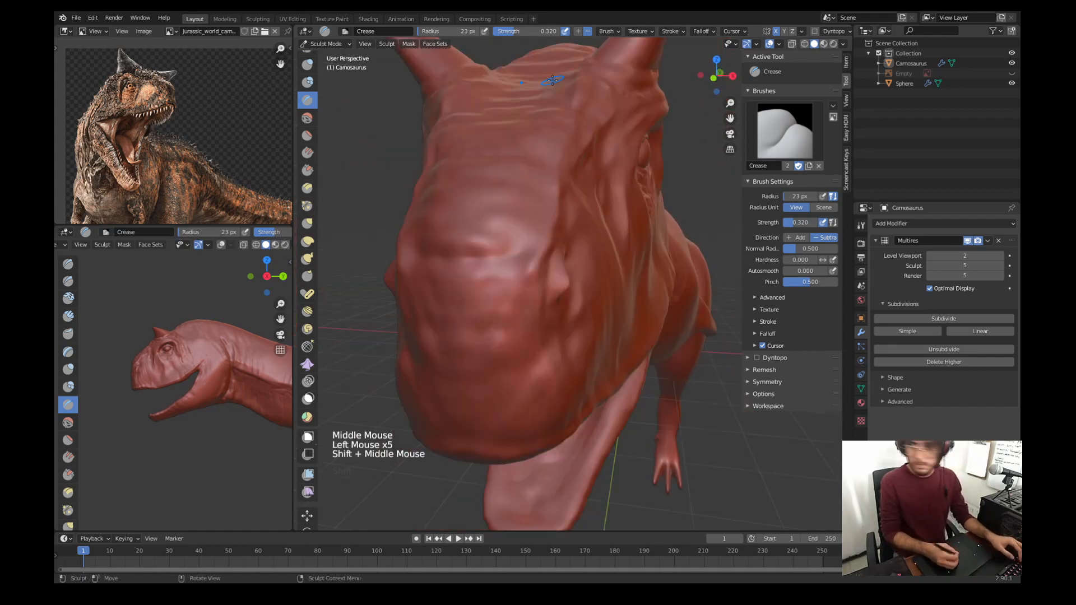
Step: Carve grooves around the nostril with the Crease brush at a 20 px radius
mouse_move(568, 204)
middle_mouse_down()
mouse_move(578, 195)
mouse_move(521, 207)
middle_mouse_up()
mouse_move(532, 224)
middle_mouse_down("shift")
mouse_move(521, 246)
mouse_move(482, 224)
mouse_move(465, 271)
mouse_move(468, 247)
middle_mouse_up("shift")
key("f")
left_click(504, 269)
key("w")
middle_click_drag(468, 247, 453, 241, "shift")
middle_click_drag(454, 241, 448, 227, "ctrl")
key("f")
left_click(427, 233)
left_click_drag(428, 213, 409, 255)
left_click_drag(407, 244, 399, 263)
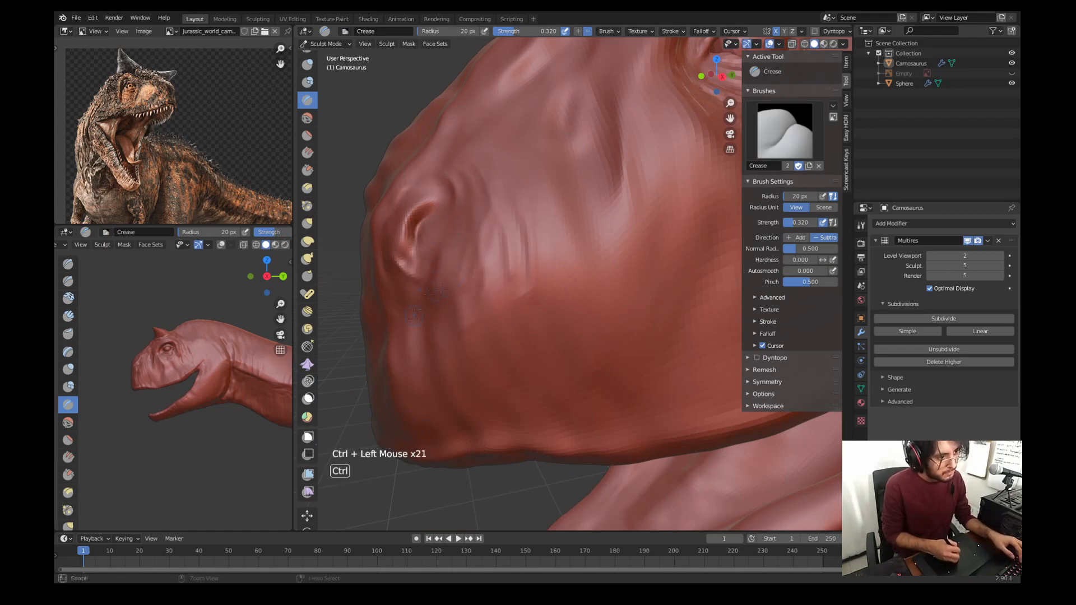
Step: Raise vertical skin folds on the snout behind the nostril with inverted Crease strokes
left_click_drag(504, 238, 484, 290, "ctrl")
left_click_drag(496, 241, 490, 285, "ctrl")
middle_click_drag(505, 252, 524, 314, "ctrl")
middle_click_drag(532, 291, 527, 290)
mouse_move(593, 263)
left_mouse_down("ctrl")
mouse_move(586, 293)
mouse_move(609, 346)
left_mouse_up("ctrl")
middle_click_drag(594, 297, 576, 280)
Step: Raise fine folds along the side of the upper jaw between nostril and eye with inverted Crease strokes at a 9 px radius
key("f")
left_click(560, 266)
key("s")
left_click_drag(552, 233, 556, 267, "ctrl")
key("w")
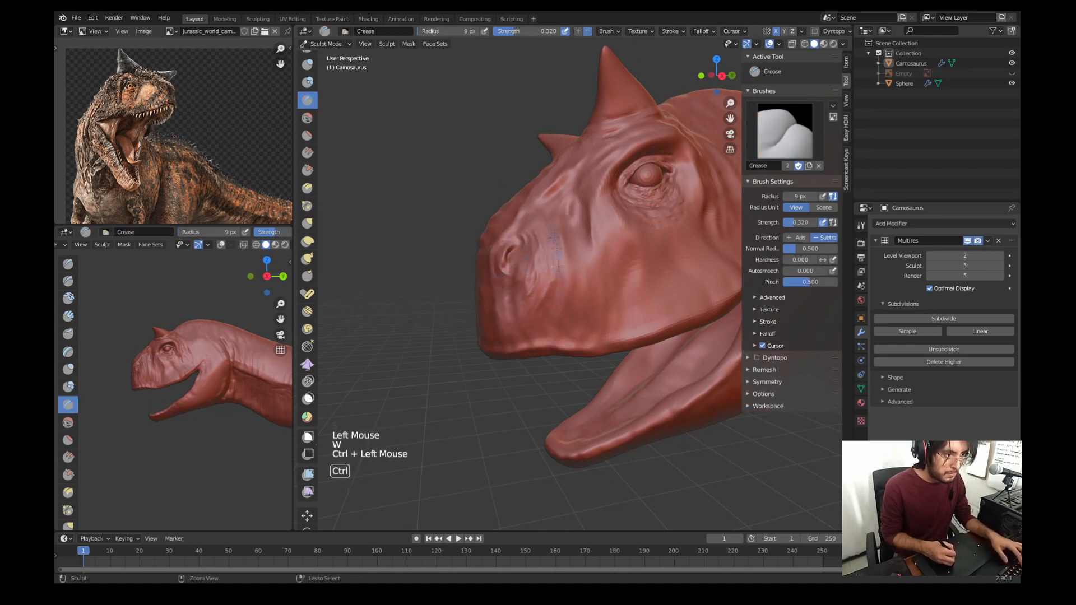
left_click_drag(618, 242, 621, 261, "ctrl")
left_click_drag(615, 224, 618, 252, "ctrl")
left_click_drag(623, 229, 628, 263, "ctrl")
left_click_drag(630, 229, 636, 269, "ctrl")
left_click_drag(627, 246, 631, 280, "ctrl")
left_click_drag(636, 224, 642, 252, "ctrl")
Step: Continue the fine inverted Crease folds across the cheek below and behind the eye
middle_click_drag(642, 244, 628, 233)
middle_click_drag(628, 233, 598, 263, "shift")
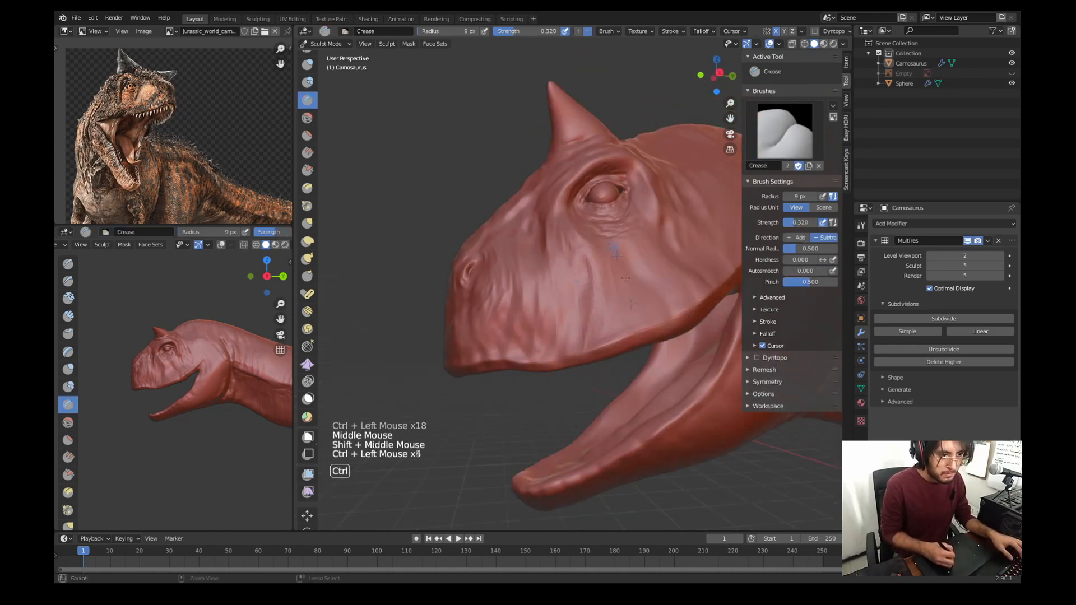
left_click_drag(661, 247, 682, 280, "ctrl")
middle_click_drag(673, 252, 576, 273, "shift")
left_click_drag(584, 244, 589, 269, "ctrl")
left_click_drag(562, 246, 576, 289, "ctrl")
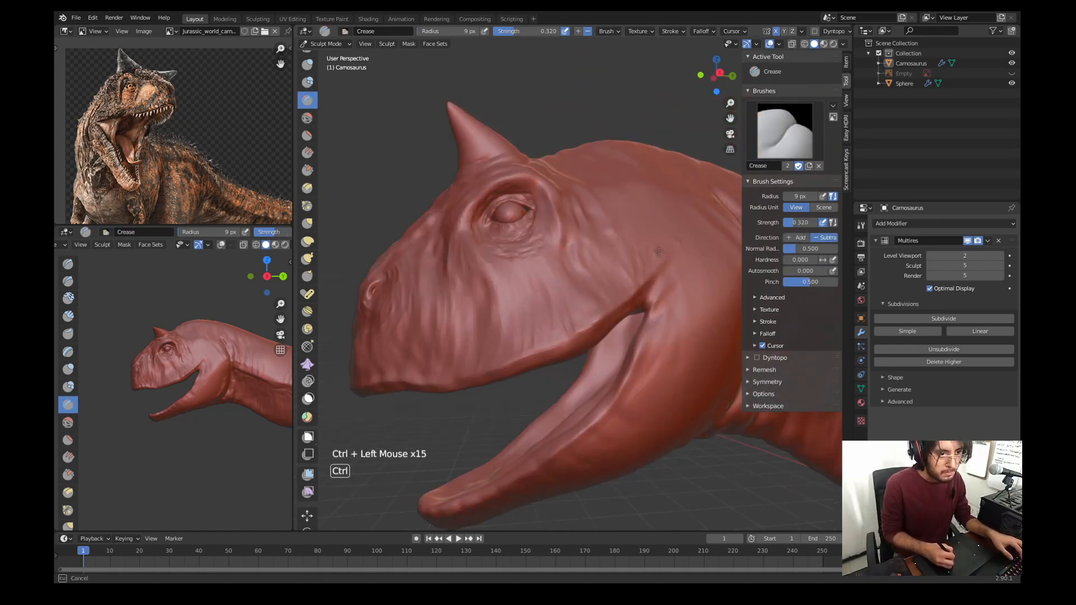
left_click_drag(658, 252, 663, 276, "ctrl")
Step: Sculpt broad folds on the underside of the lower jaw and at the throat with the Crease brush at a 40 px radius
middle_click_drag(627, 280, 630, 162, "shift")
middle_click_drag(617, 225, 616, 238, "ctrl")
middle_click_drag(572, 303, 561, 196)
middle_click_drag(560, 224, 540, 252, "shift")
key("f")
left_click(505, 247)
left_click_drag(479, 240, 562, 256, "ctrl")
middle_click_drag(549, 185, 594, 292)
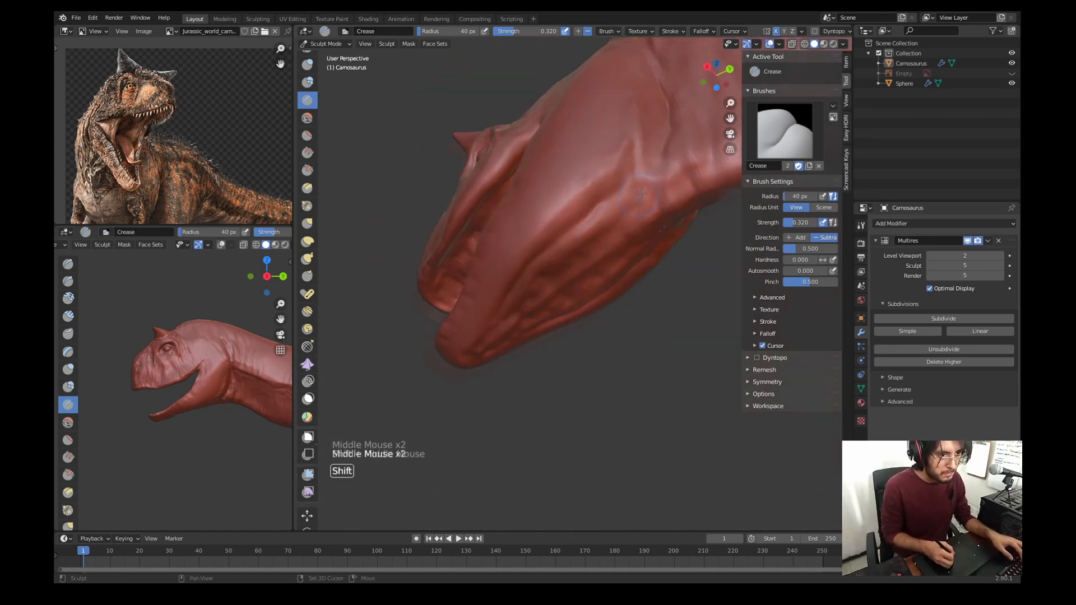
middle_click_drag(610, 235, 572, 255, "shift")
left_click_drag(580, 213, 588, 271)
Step: Raise throat folds beneath the jaw with inverted Crease strokes at a 25 px radius and smooth them
key("f")
left_click(586, 258)
middle_click_drag(588, 280, 605, 230)
mouse_move(610, 241)
middle_mouse_down("shift")
mouse_move(588, 262)
mouse_move(577, 196)
middle_mouse_up("shift")
left_click_drag(448, 266, 493, 271, "ctrl")
key("s")
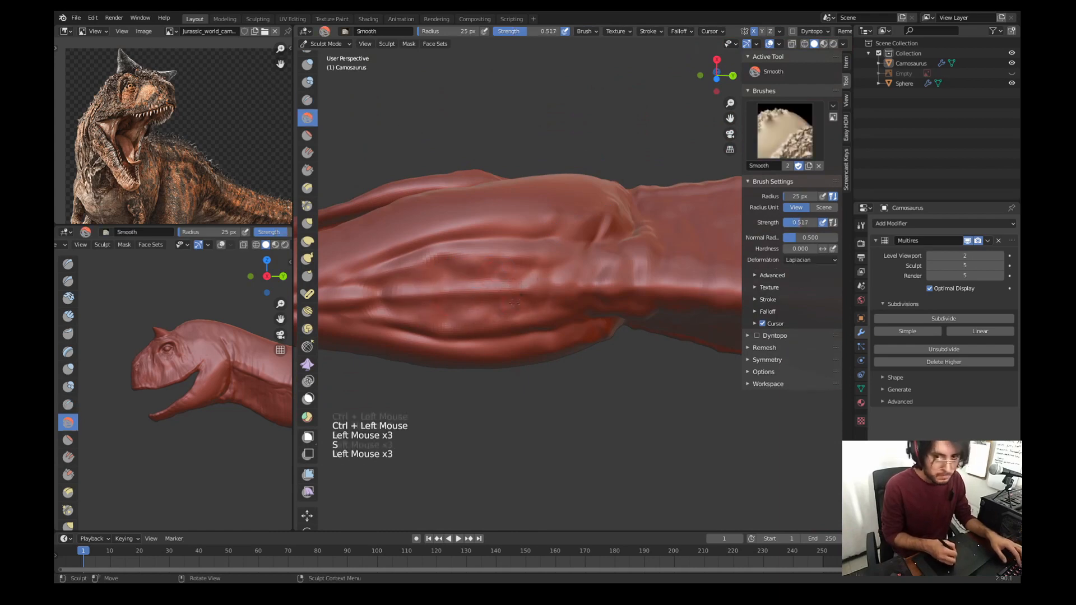
Step: Carve and raise lengthwise folds under the lower jaw with the Crease brush at a 15 px radius
key("w")
middle_click_drag(481, 252, 471, 309)
key("f")
left_click(424, 324)
left_click_drag(431, 315, 493, 307)
left_click_drag(448, 309, 547, 307)
left_click_drag(538, 305, 584, 288, "ctrl")
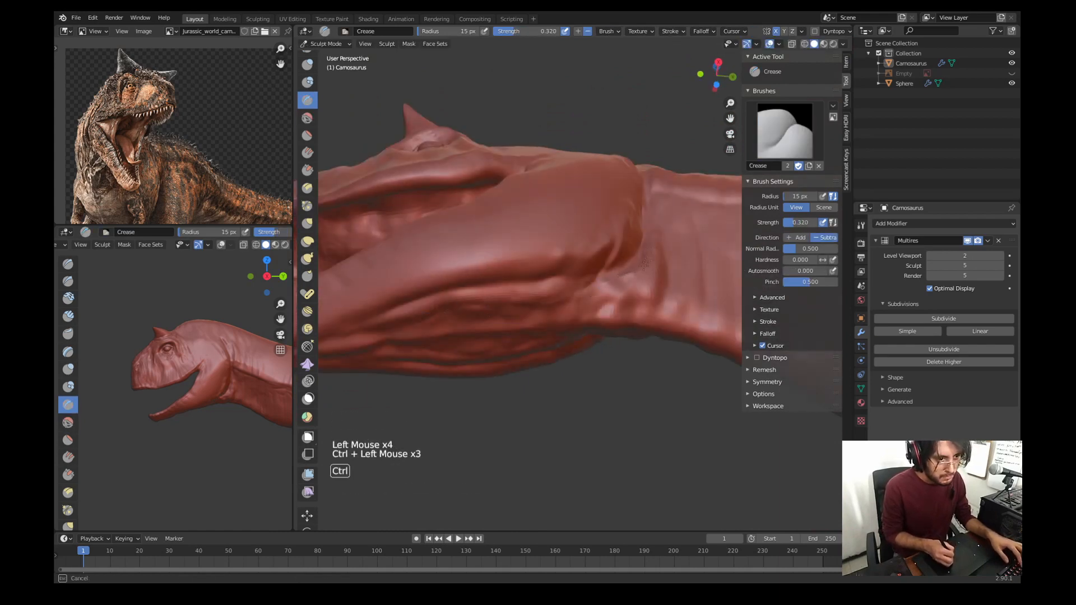
Step: Raise small skin folds in the junction between the jaw and the neck with inverted Crease strokes
middle_click_drag(599, 218, 540, 204, "shift")
middle_click_drag(541, 196, 543, 269)
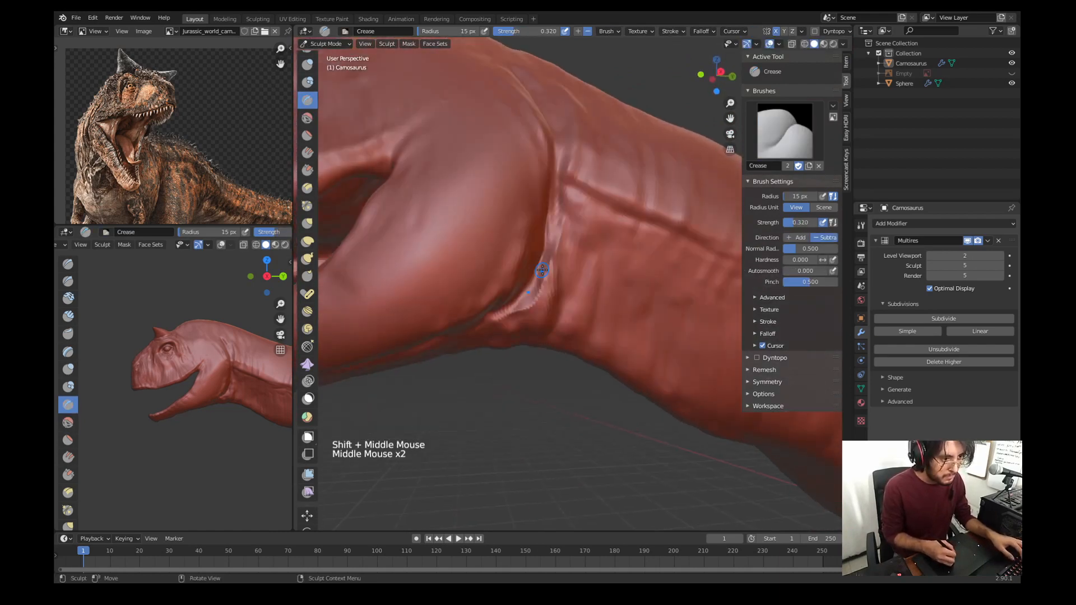
left_click_drag(540, 287, 536, 319, "ctrl")
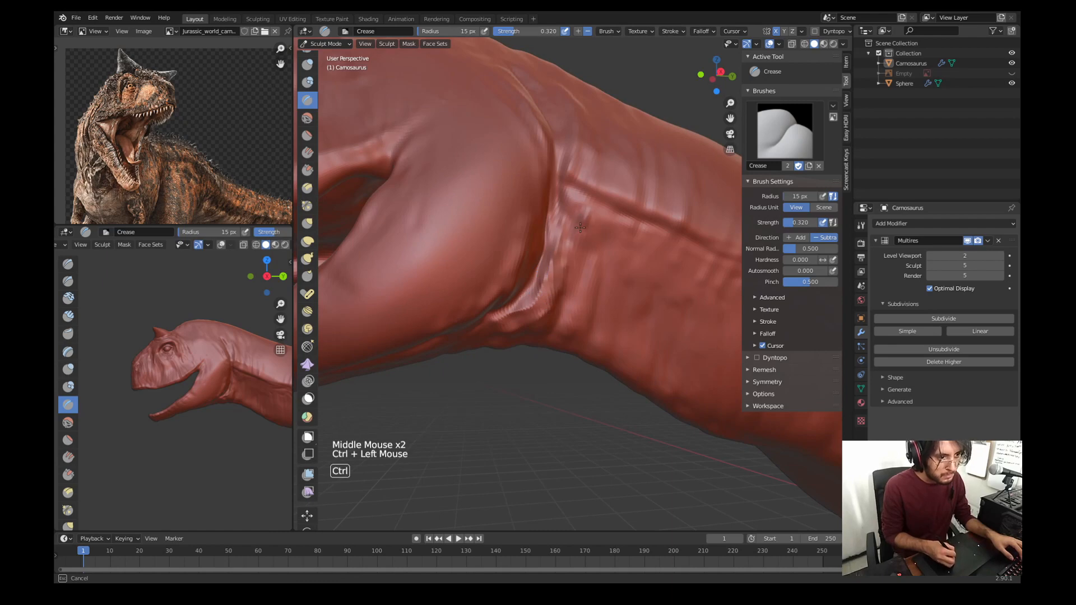
middle_click_drag(535, 318, 497, 314)
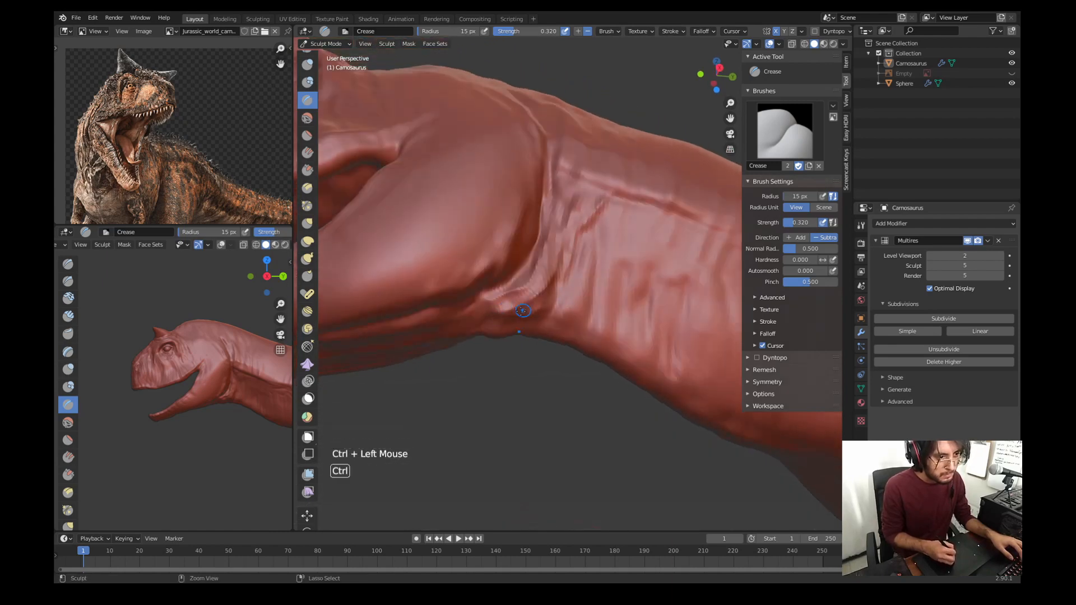
left_click_drag(522, 310, 525, 326, "ctrl")
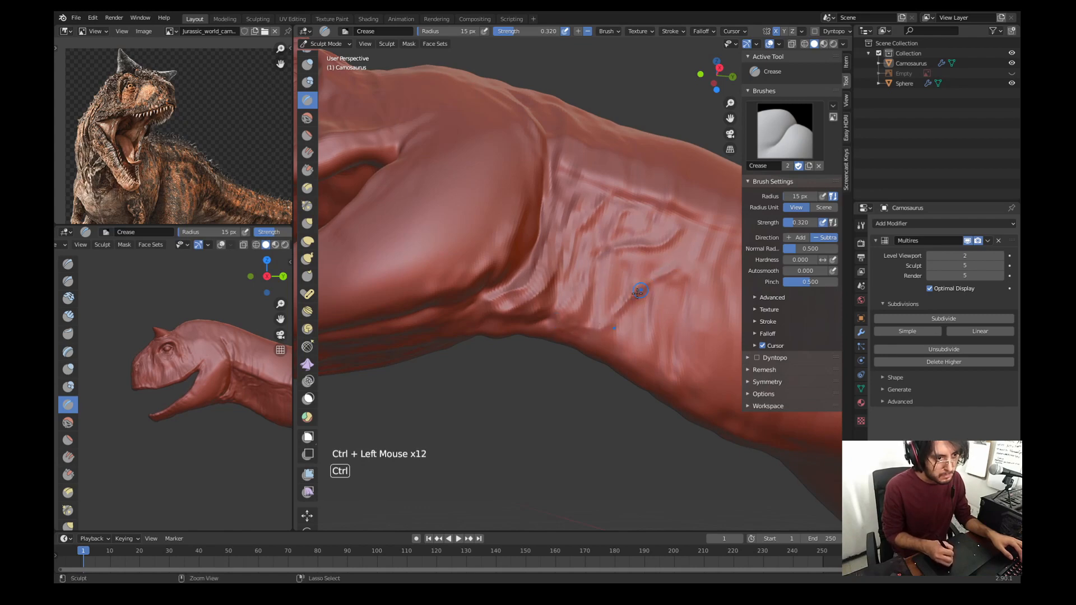
Step: Build raised wrinkles across the side and underside of the upper neck with inverted Crease strokes
middle_click_drag(655, 319, 568, 247, "shift")
middle_click_drag(565, 241, 575, 323, "ctrl")
mouse_move(546, 314)
middle_mouse_down()
mouse_move(578, 276)
mouse_move(538, 247)
mouse_move(559, 261)
mouse_move(553, 233)
middle_mouse_up()
mouse_move(540, 246)
middle_mouse_down("ctrl")
mouse_move(532, 216)
mouse_move(516, 247)
middle_mouse_up("ctrl")
left_click_drag(493, 240, 533, 248, "ctrl")
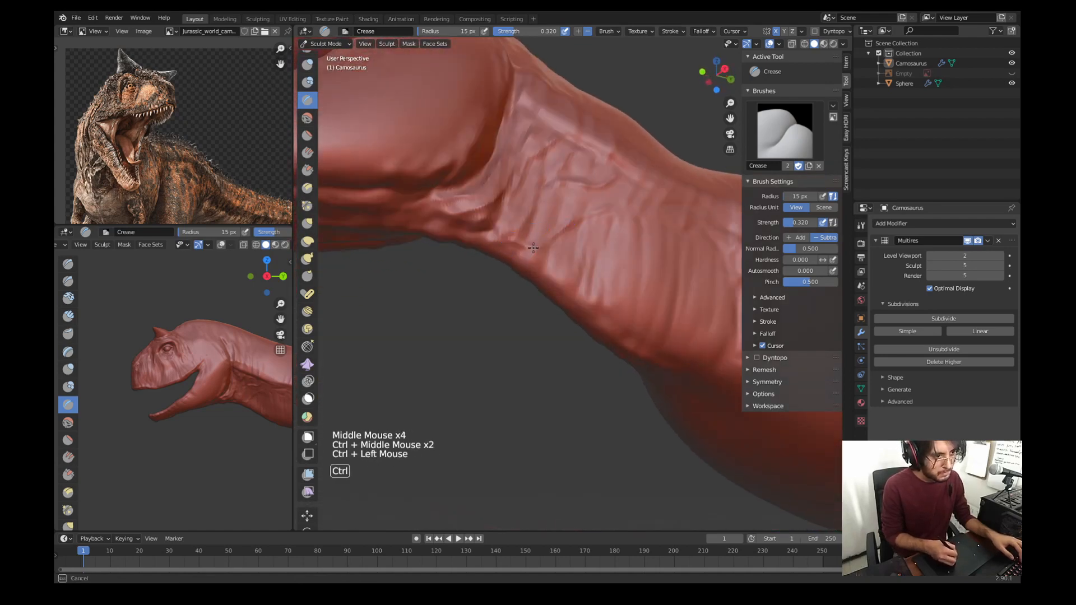
left_click_drag(597, 251, 591, 293, "ctrl")
left_click_drag(622, 218, 604, 285, "ctrl")
Step: Raise crosswise wrinkles along the lower edge of the neck with inverted Crease strokes
middle_click_drag(713, 305, 599, 271, "shift")
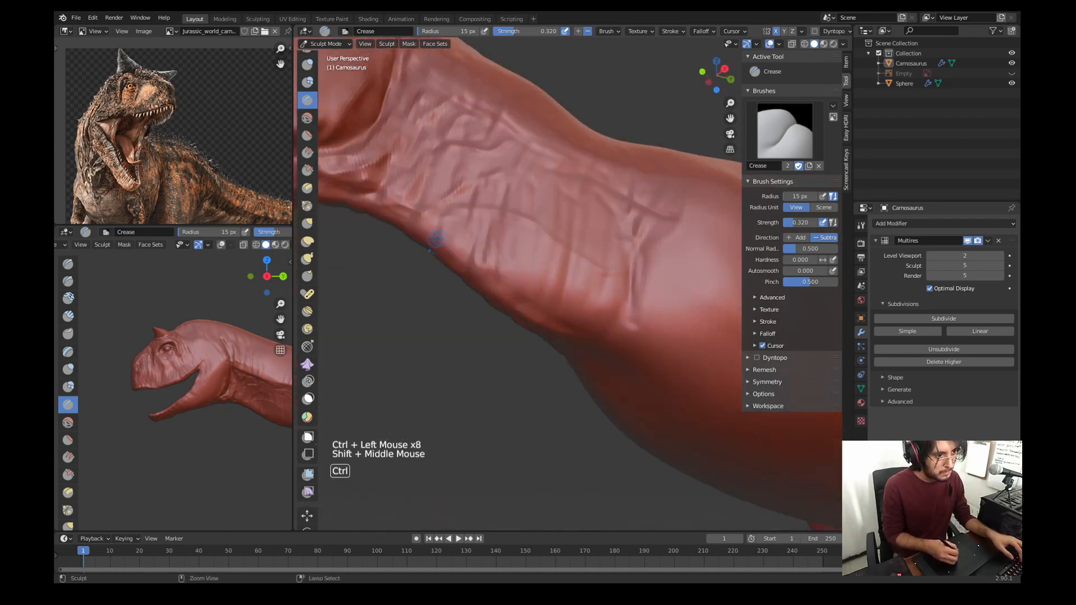
left_click_drag(513, 262, 555, 292, "ctrl")
left_click_drag(563, 291, 614, 305, "ctrl")
left_click_drag(527, 279, 604, 296, "ctrl")
left_click_drag(444, 245, 470, 262, "ctrl")
left_click_drag(474, 247, 481, 267, "ctrl")
Step: Extend the inverted Crease wrinkles over the front of the neck toward the chest
middle_click_drag(538, 280, 594, 247)
middle_click_drag(577, 246, 571, 285, "ctrl")
middle_click_drag(571, 269, 594, 246)
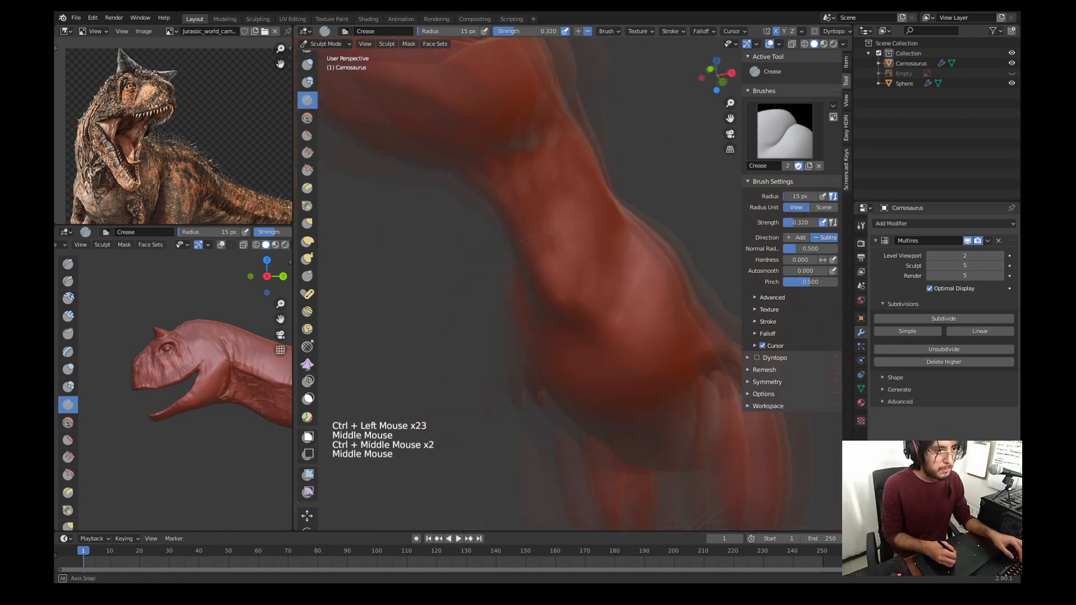
left_click_drag(574, 208, 583, 233, "ctrl")
middle_click_drag(583, 241, 628, 230)
middle_click_drag(594, 269, 594, 235, "ctrl")
middle_click_drag(588, 240, 557, 269, "shift")
left_click_drag(631, 280, 666, 325, "ctrl")
left_click_drag(645, 314, 672, 347, "ctrl")
Step: Raise Crease folds where the base of the neck meets the shoulder
middle_click_drag(661, 314, 571, 280, "shift")
middle_click_drag(571, 269, 568, 285, "ctrl")
middle_click_drag(594, 280, 537, 264, "shift")
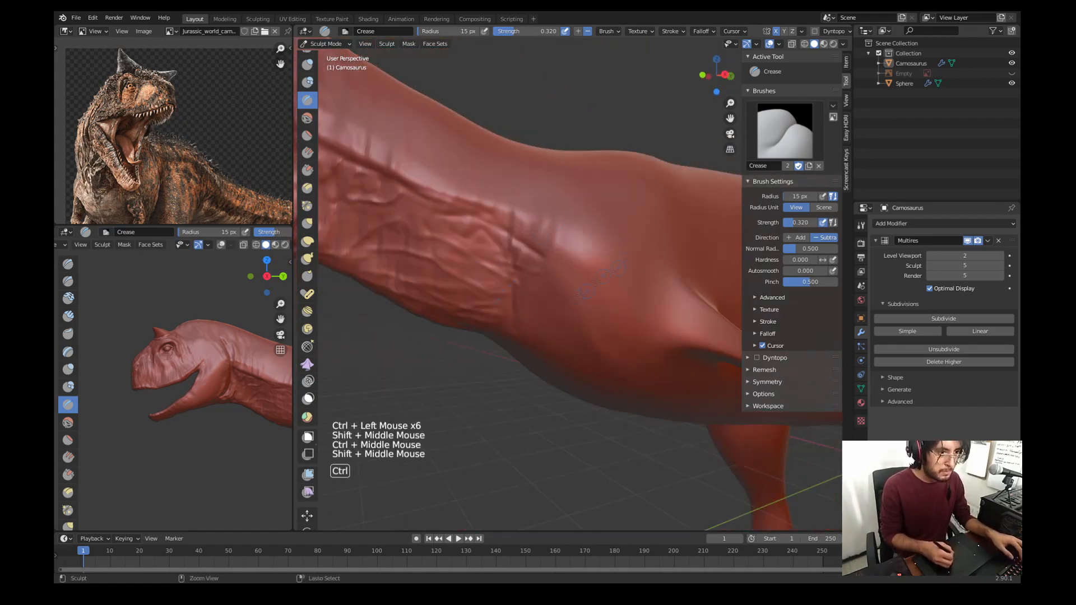
left_click_drag(522, 241, 546, 275, "ctrl")
middle_click_drag(653, 272, 495, 216, "shift")
Step: Sculpt folds around the shoulder in front of the small arm with Crease and inverted Crease strokes
key("KP_3")
left_click_drag(499, 247, 512, 282)
left_click_drag(500, 241, 511, 280)
left_click_drag(501, 227, 499, 236, "ctrl")
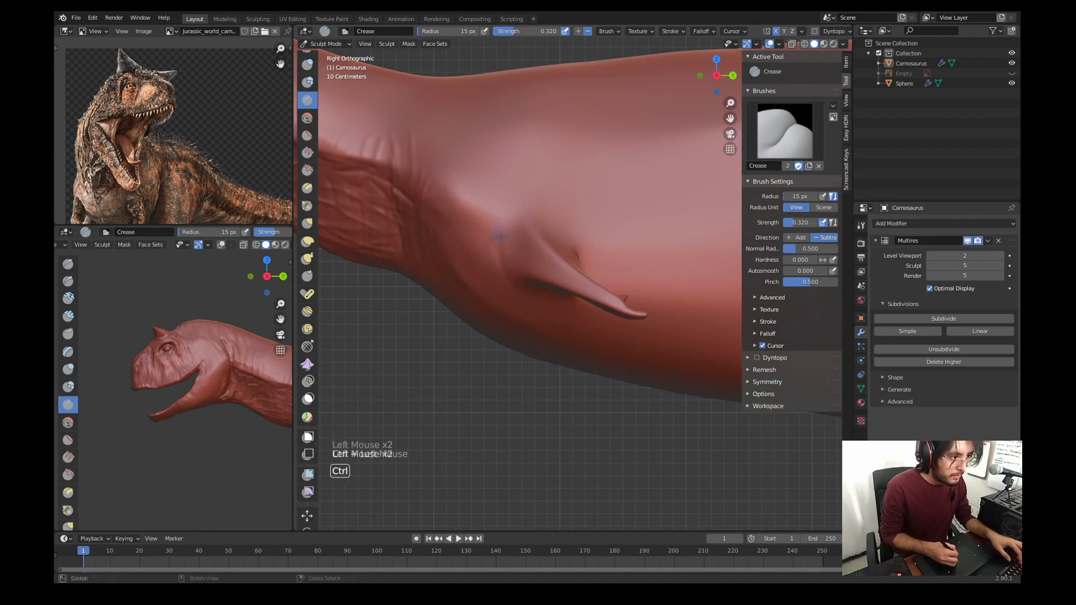
Step: Smooth the folds around the shoulder and upper arm with the Smooth brush at a 37 px radius
key("s")
key("f")
left_click(533, 232)
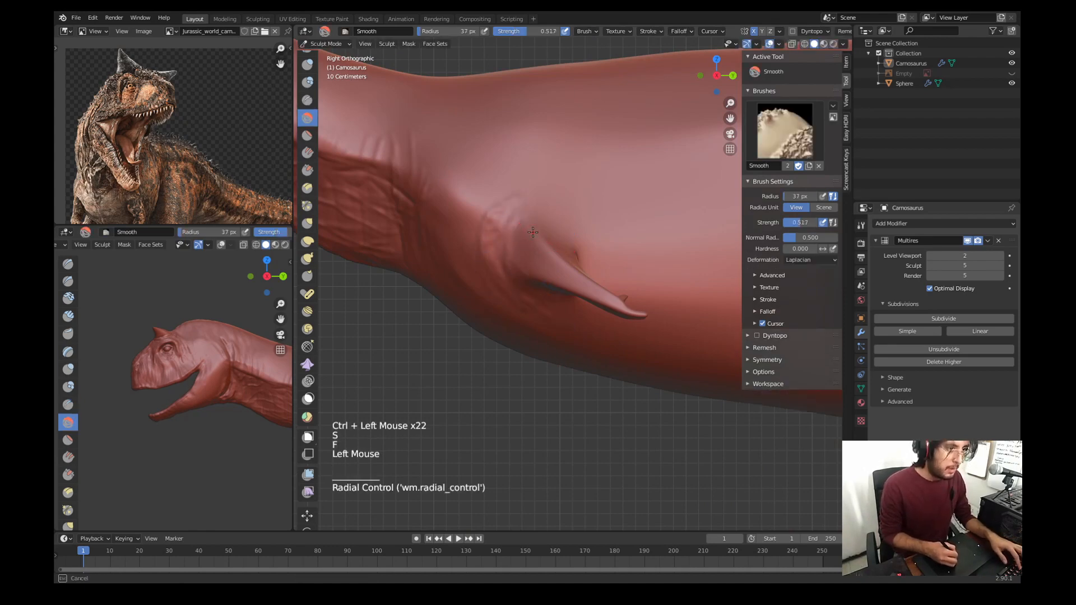
middle_click_drag(576, 277, 515, 264)
left_click_drag(514, 264, 520, 243)
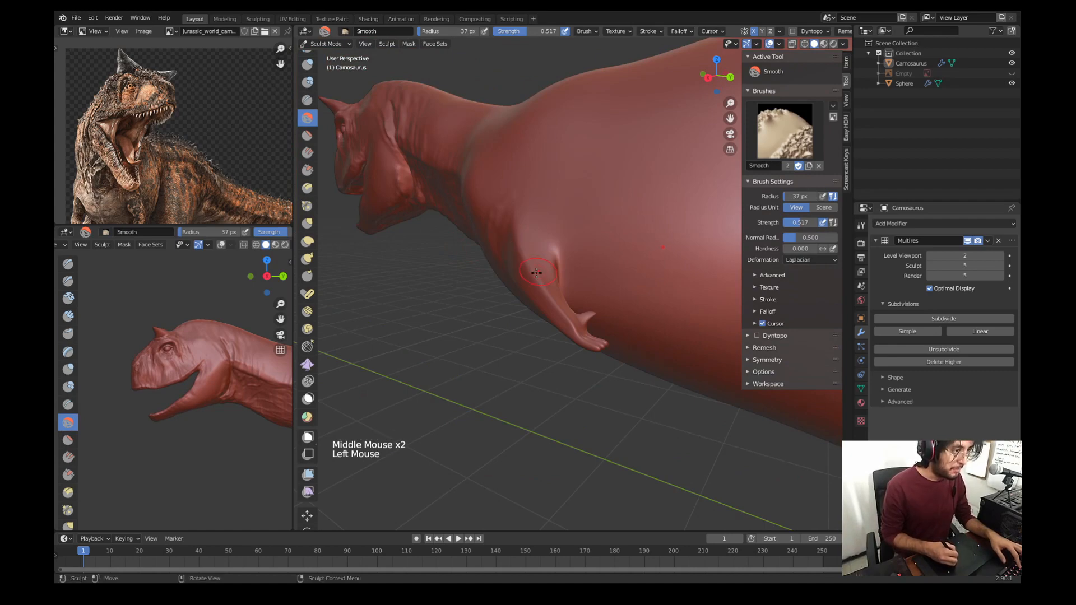
Step: Examine the proportions of the whole body in the right side and front views
key("KP_3")
scroll(560, 297, "down", 5)
middle_click_drag(590, 309, 516, 297, "shift")
scroll(433, 295, "down", 1)
scroll(516, 297, "up", 3, "shift")
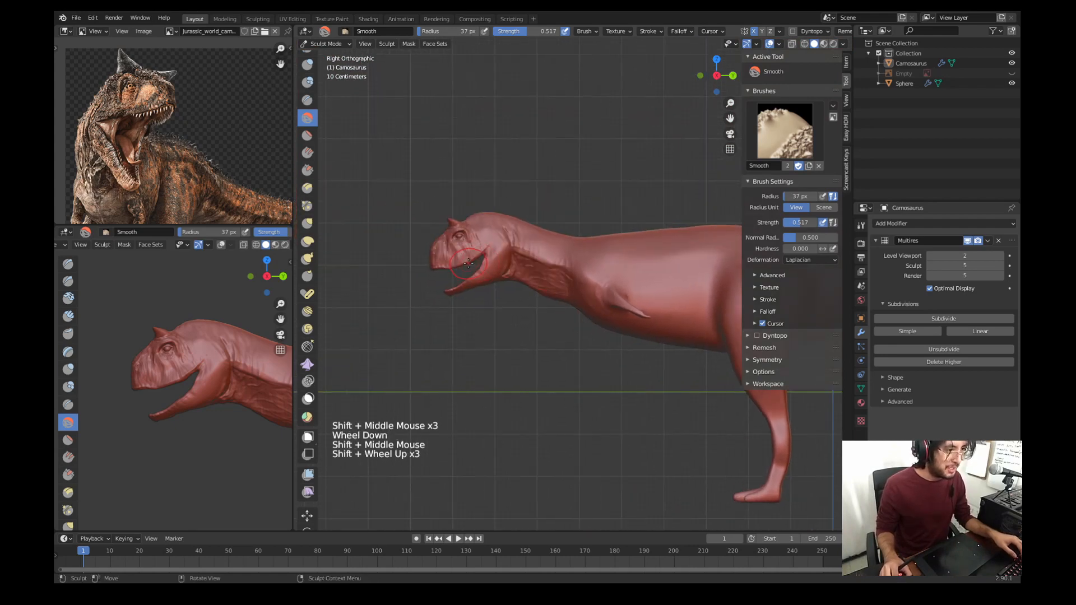
scroll(572, 322, "up", 4)
middle_click_drag(573, 323, 524, 319, "shift")
scroll(605, 308, "down", 1)
key("KP_1")
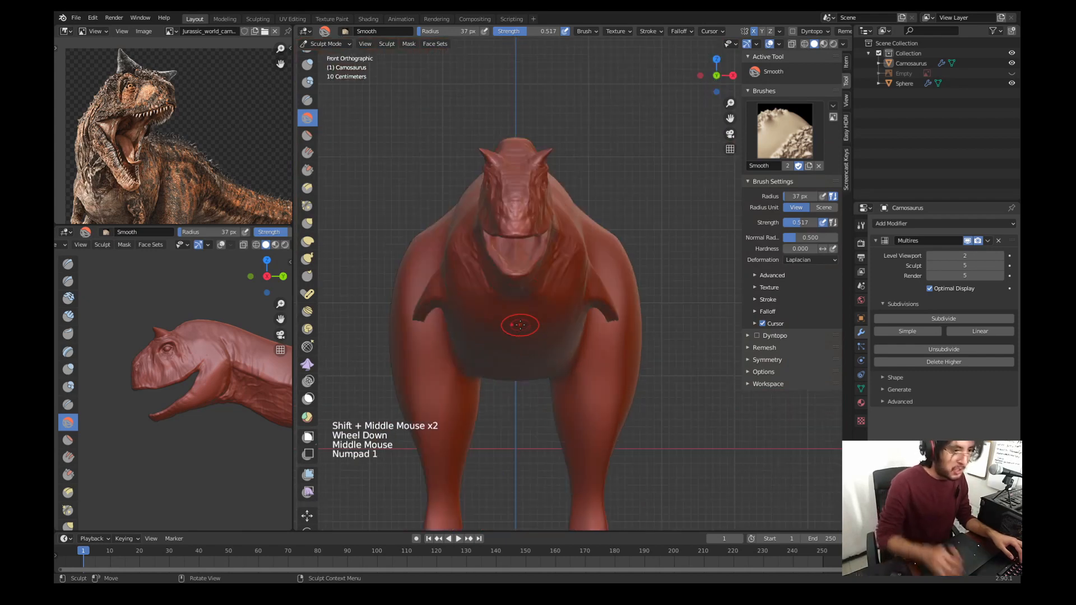
Step: Reshape the outer contour of the hips and thighs in the front view with an enlarged Grab brush
key("g")
key("f")
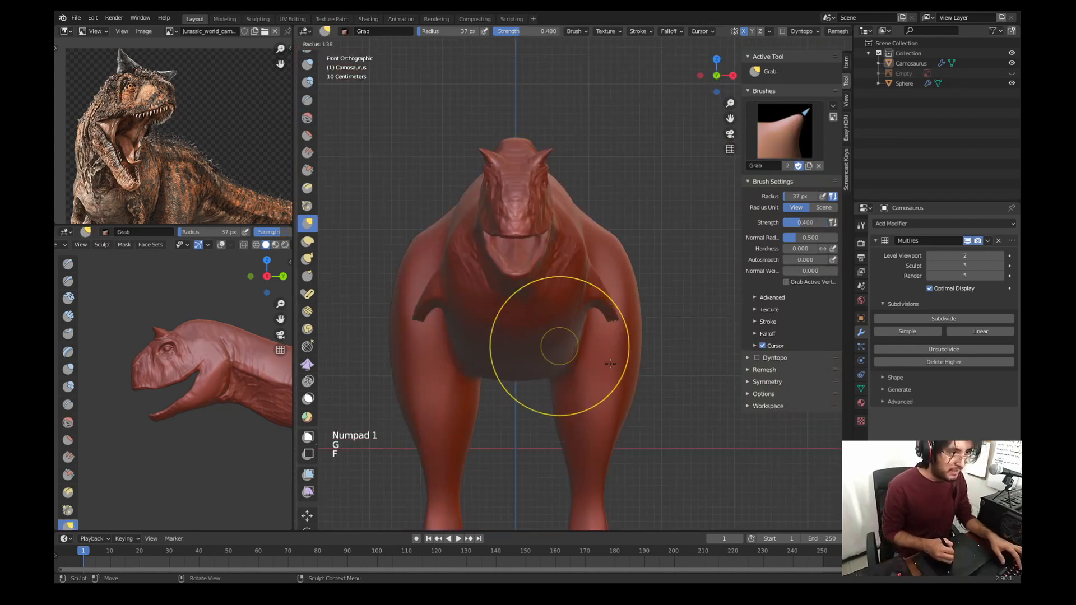
left_click_drag(618, 247, 612, 251)
left_click_drag(632, 280, 629, 314)
left_click_drag(634, 381, 621, 387)
left_click_drag(625, 291, 620, 286)
Step: Undo the last Grab stroke on the leg and smooth the lower shin in the right side view with the Smooth brush at 84 px radius
mouse_move(718, 280)
middle_mouse_down()
mouse_move(660, 283)
mouse_move(653, 336)
middle_mouse_up()
key("KP_3")
scroll(645, 364, "down", 2)
middle_click_drag(637, 408, 597, 267, "shift")
scroll(597, 267, "up", 4)
key("f")
left_click(597, 267)
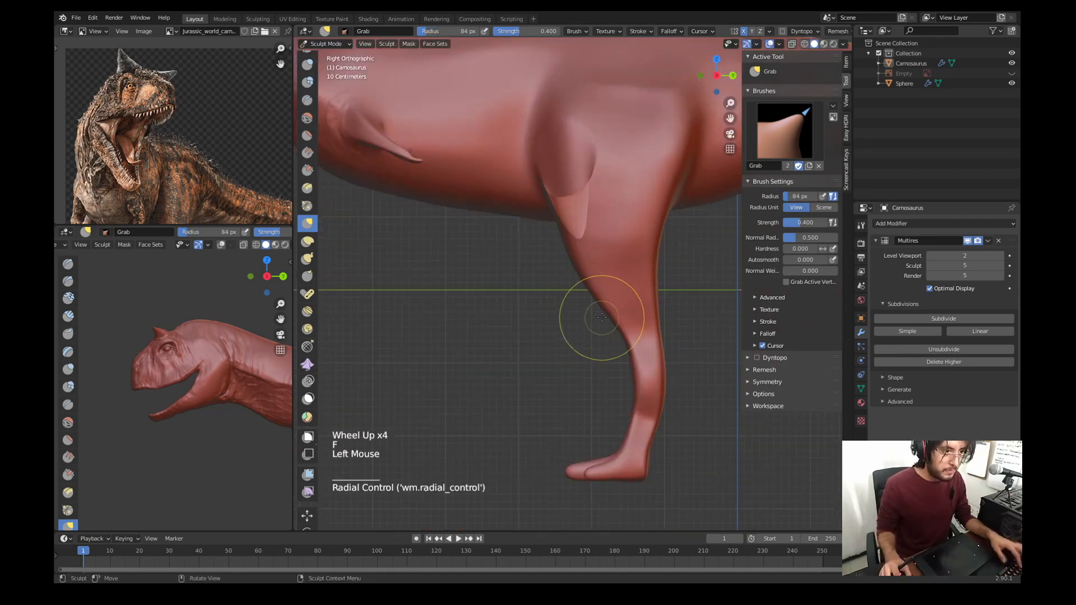
key("ctrl+z")
key("s")
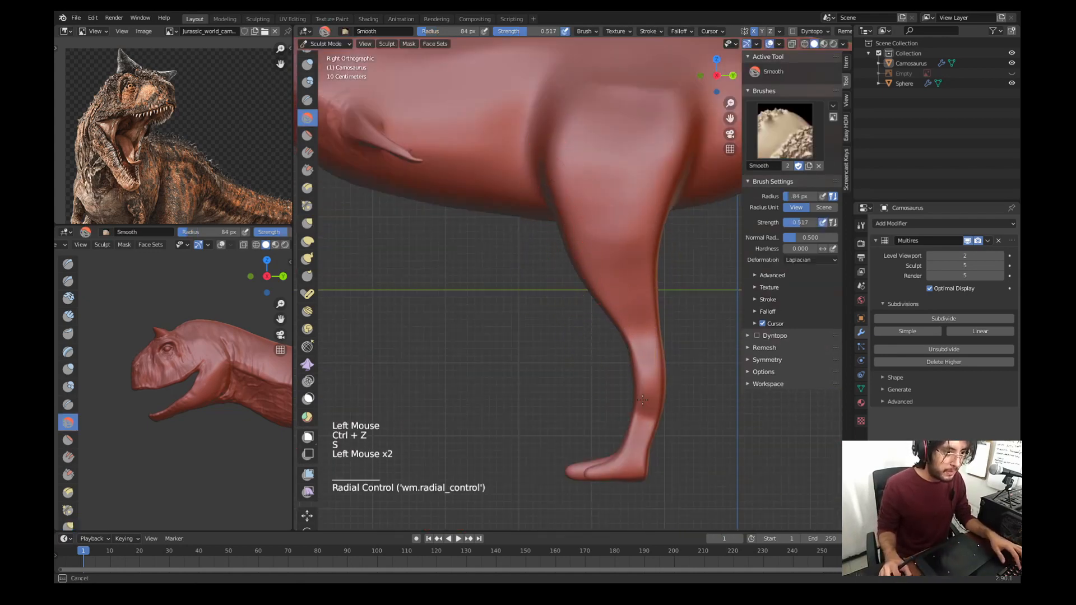
left_click_drag(645, 361, 645, 385)
Step: Reshape the lower legs above the feet in the front view with the Grab brush at a 127 px radius
key("KP_1")
middle_click_drag(616, 370, 613, 336, "ctrl")
middle_click_drag(607, 387, 610, 316, "shift")
key("g")
key("f")
left_click(590, 329)
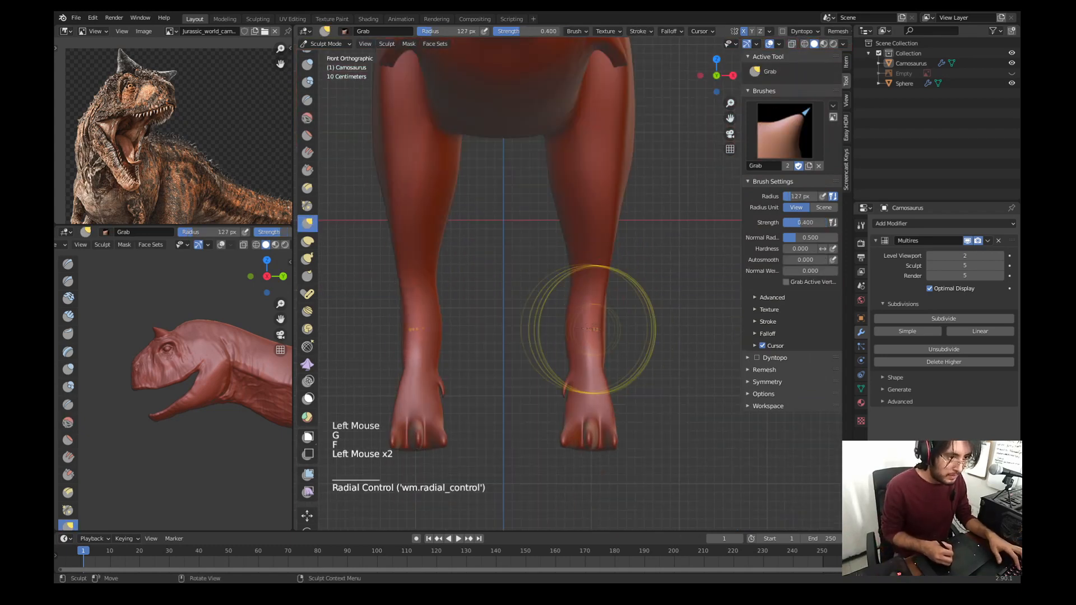
left_click_drag(595, 280, 582, 277)
Step: Sculpt skin folds on the flank in front of the thigh with the Crease brush at a 21 px radius
middle_click_drag(565, 224, 560, 292, "ctrl")
middle_click_drag(552, 224, 531, 204)
key("KP_3")
key("x")
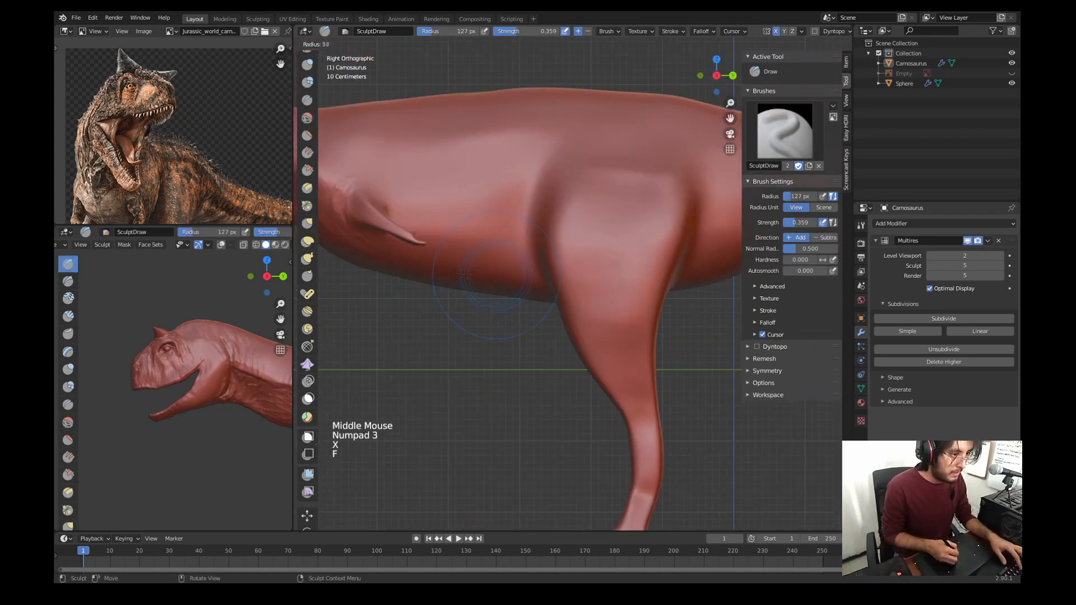
key("f")
middle_click_drag(448, 269, 504, 219)
mouse_move(487, 227)
left_mouse_down()
mouse_move(506, 240)
mouse_move(461, 269)
left_mouse_up()
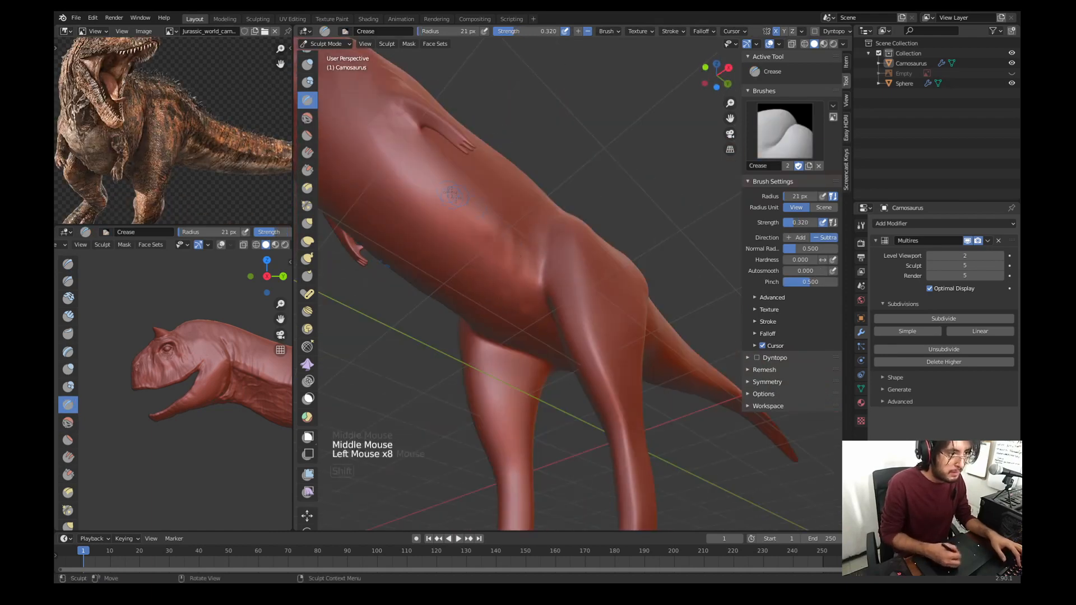
Step: Raise skin folds beneath the small arm and along the lower flank with inverted Crease strokes
middle_click_drag(454, 195, 504, 219, "shift")
middle_click_drag(493, 218, 521, 224)
middle_click_drag(505, 219, 532, 230)
middle_click_drag(516, 213, 515, 263, "ctrl")
middle_click_drag(515, 252, 516, 224)
middle_click_drag(515, 235, 510, 207, "ctrl")
middle_click_drag(487, 207, 518, 218, "shift")
middle_click_drag(573, 247, 560, 269)
key("KP_3")
mouse_move(522, 235)
middle_mouse_down("shift")
mouse_move(550, 258)
mouse_move(537, 230)
middle_mouse_up("shift")
middle_click_drag(505, 241, 549, 263, "shift")
middle_click_drag(527, 280, 555, 264)
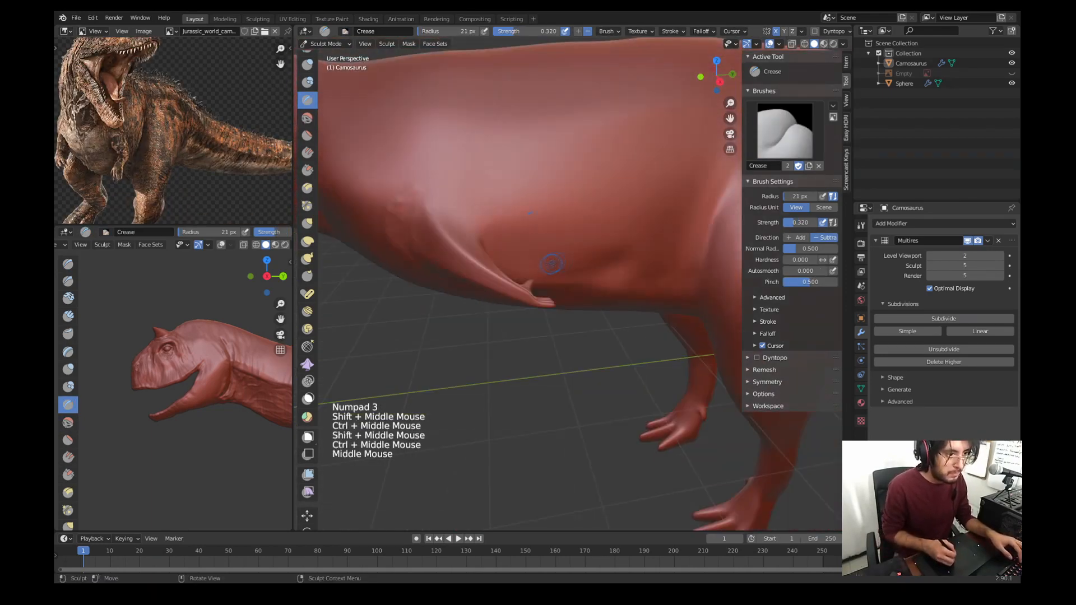
left_click_drag(487, 293, 508, 308, "ctrl")
middle_click_drag(570, 300, 621, 261)
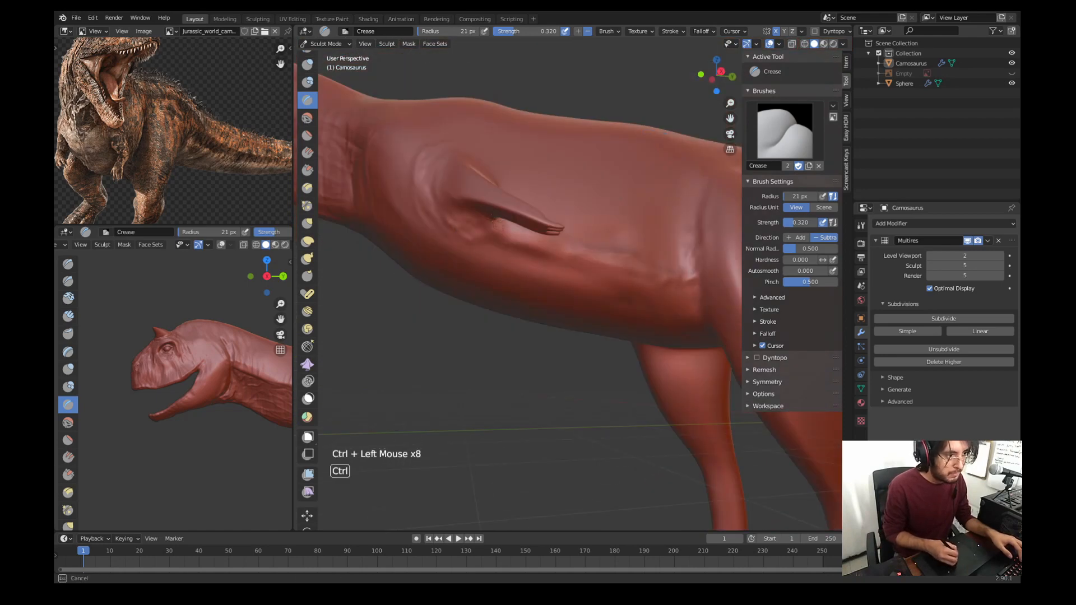
left_click_drag(498, 221, 538, 241, "ctrl")
Step: Sculpt wrinkles across the flank behind the arm and vertical folds on the upper ribcage with Crease and inverted Crease strokes
middle_click_drag(527, 252, 580, 241)
left_click_drag(551, 215, 583, 238)
left_click_drag(585, 253, 634, 298)
left_click_drag(468, 111, 470, 146)
left_click_drag(468, 143, 477, 186)
left_click_drag(471, 146, 482, 187)
left_click_drag(476, 179, 494, 213)
middle_click_drag(549, 224, 490, 271)
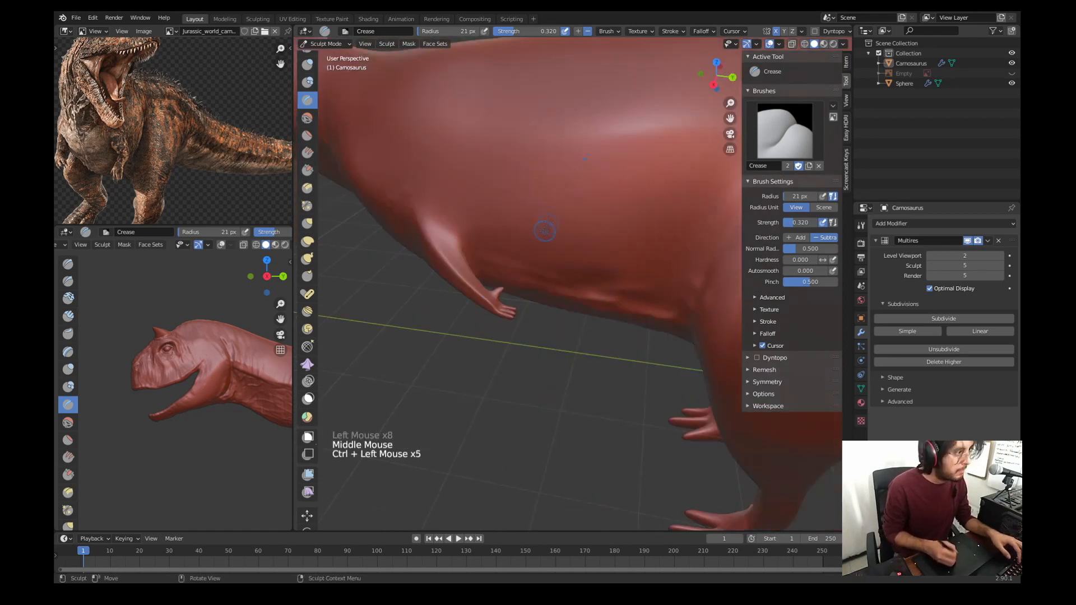
middle_click_drag(545, 230, 538, 146)
left_click_drag(538, 134, 546, 116, "ctrl")
key("KP_3")
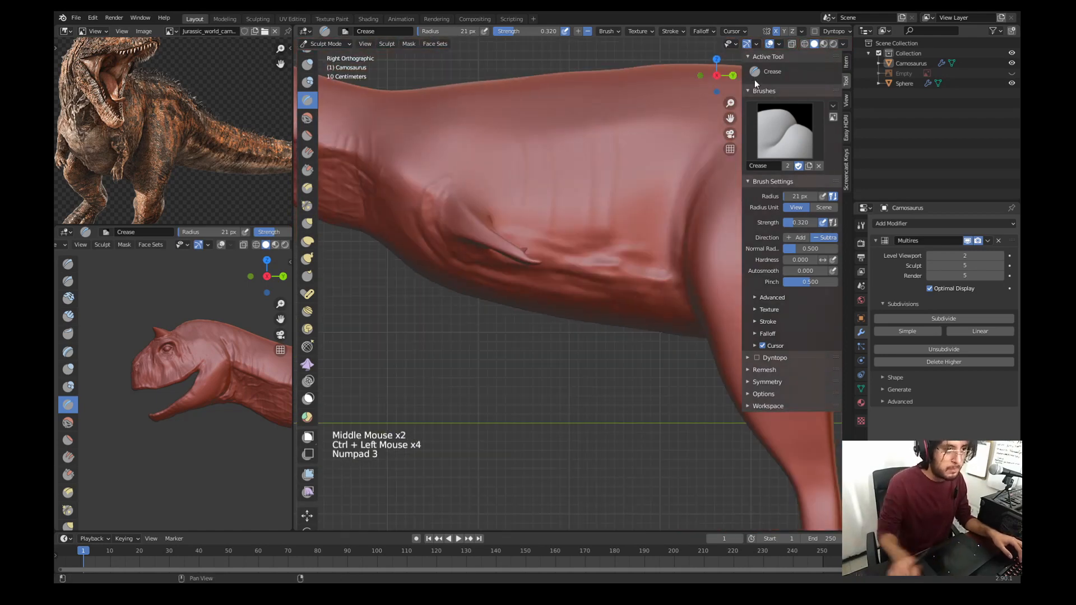
Step: Show the skeleton reference image over the model and frame the neck bones in the right side view
left_click(1012, 73)
middle_click_drag(616, 185, 617, 207, "shift")
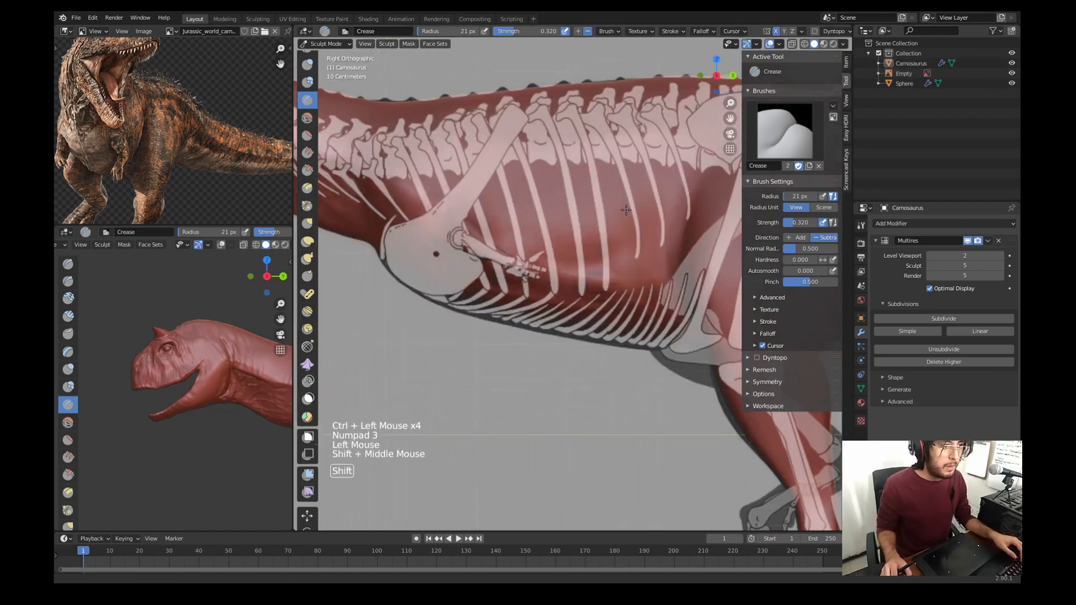
scroll(617, 206, "down", 1)
middle_click_drag(471, 170, 526, 223, "shift")
middle_click_drag(448, 213, 504, 202, "shift")
scroll(587, 238, "up", 2)
scroll(555, 224, "down", 1, "shift")
middle_click_drag(616, 219, 567, 209, "shift")
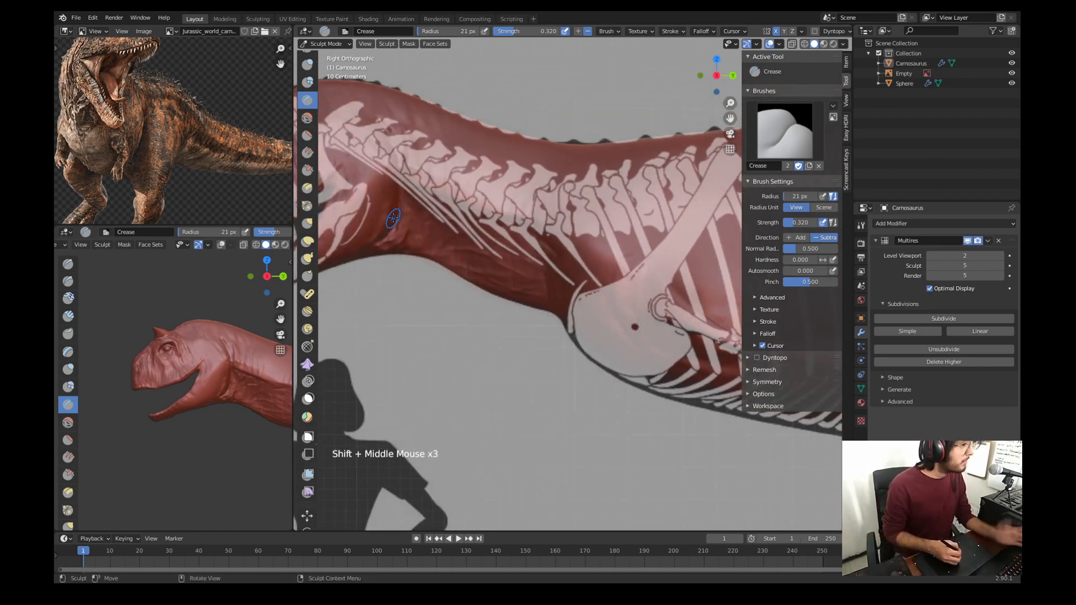
Step: Sculpt long creases and ridges along the neck following the thin neck bones of the skeleton reference, using Crease and inverted Crease strokes
left_click_drag(400, 186, 411, 189)
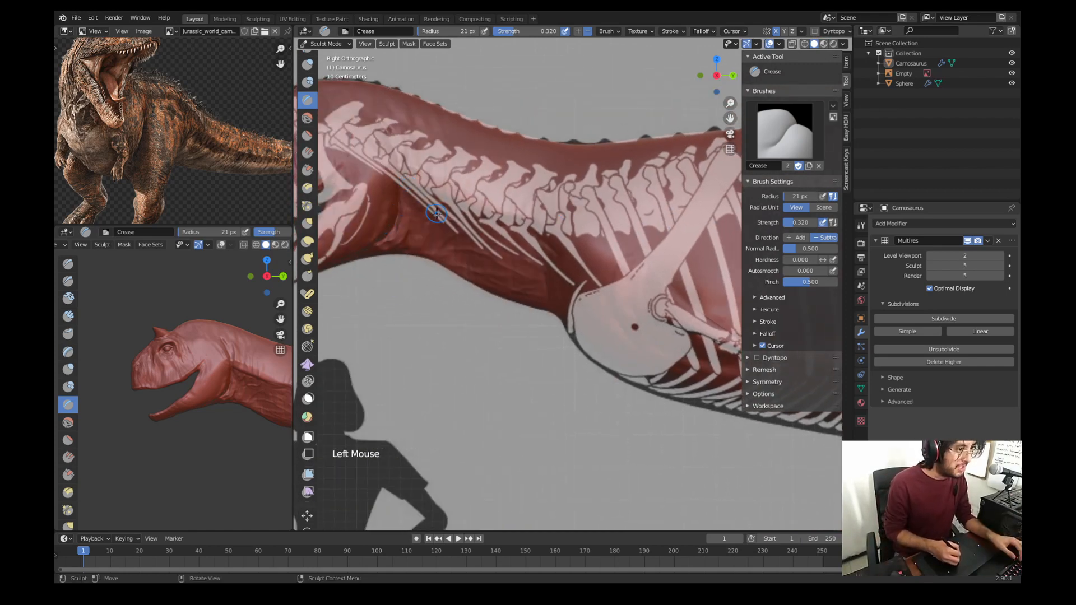
middle_click_drag(437, 213, 459, 192, "ctrl")
left_click_drag(456, 189, 455, 186, "ctrl")
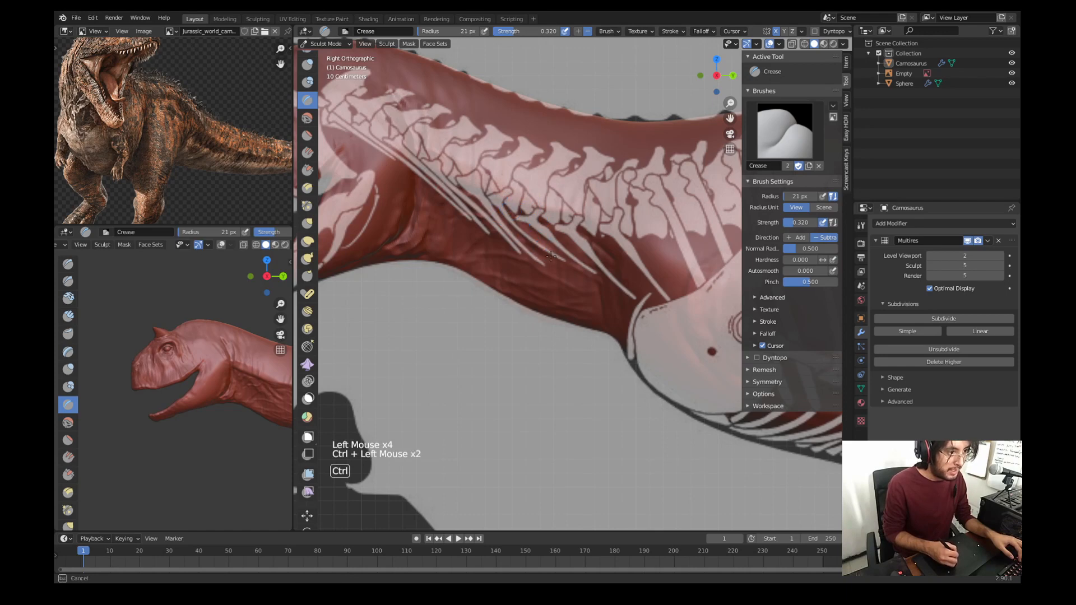
mouse_move(239, 384)
middle_mouse_down("shift")
mouse_move(213, 370)
mouse_move(213, 348)
mouse_move(190, 375)
middle_mouse_up("shift")
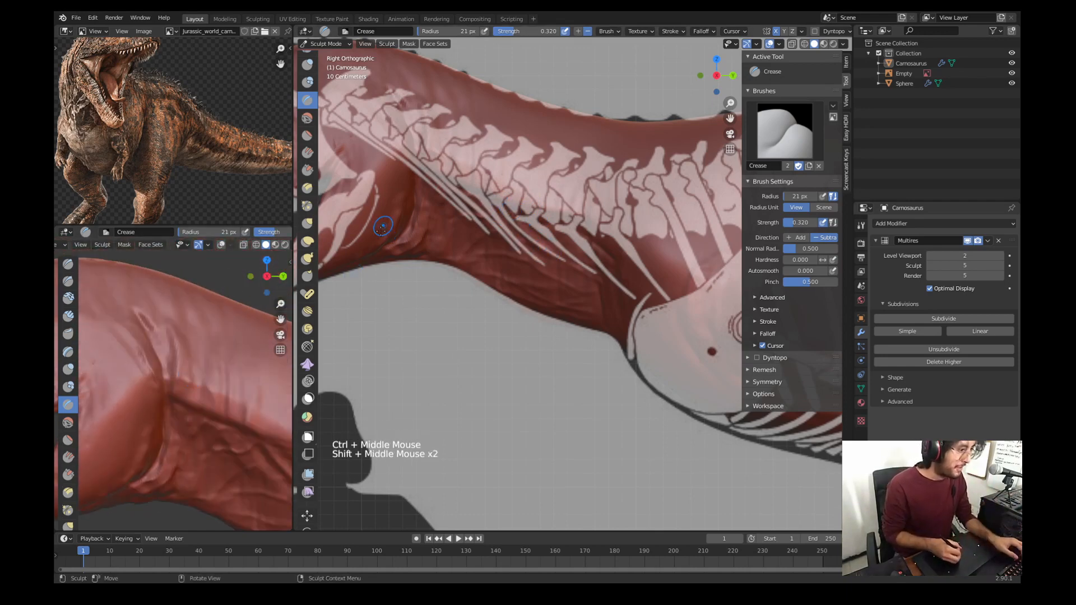
middle_click_drag(239, 336, 199, 327, "shift")
middle_click_drag(202, 327, 210, 359, "ctrl")
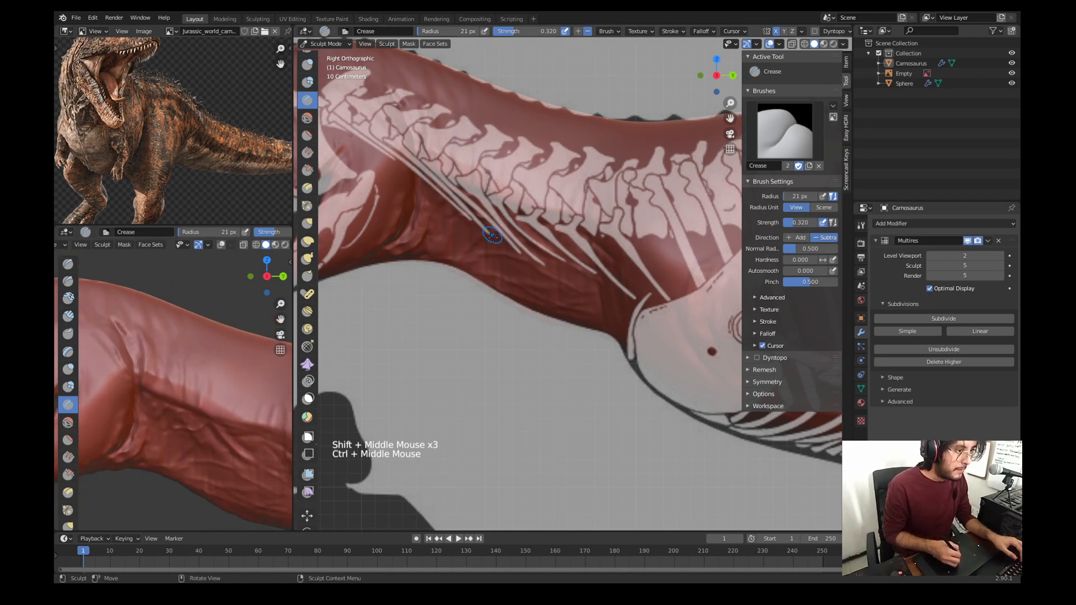
left_click_drag(501, 214, 498, 206)
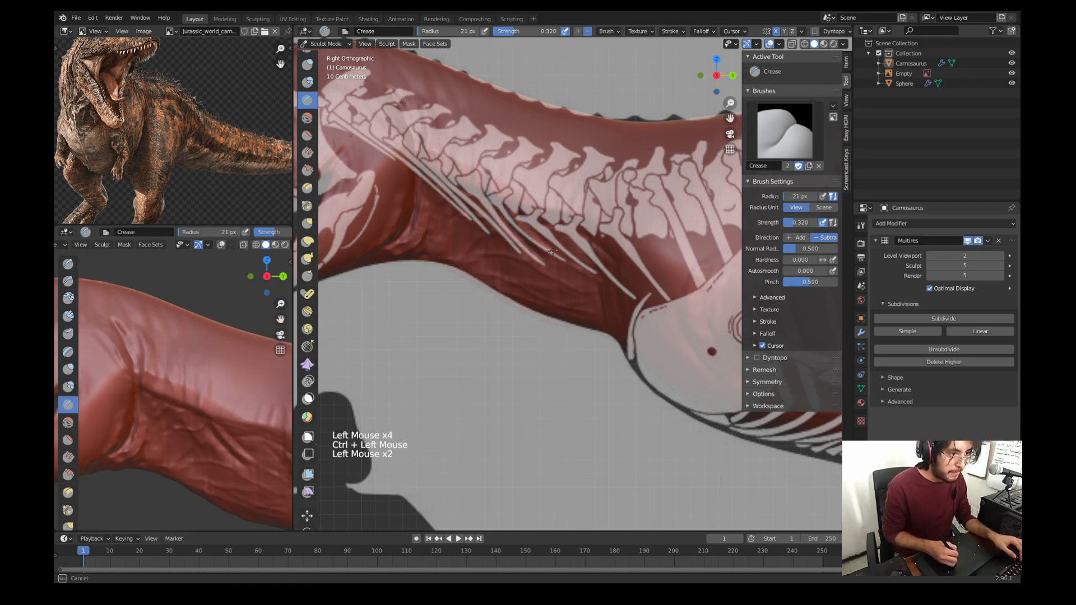
left_click_drag(563, 239, 552, 205)
Step: Crease the body along the ribs behind the shoulder following the skeleton reference, and check the flank in the small viewport
middle_click_drag(224, 347, 177, 322, "shift")
mouse_move(176, 322)
middle_mouse_down("ctrl")
mouse_move(179, 359)
mouse_move(185, 326)
middle_mouse_up("ctrl")
middle_click_drag(703, 253, 636, 240, "shift")
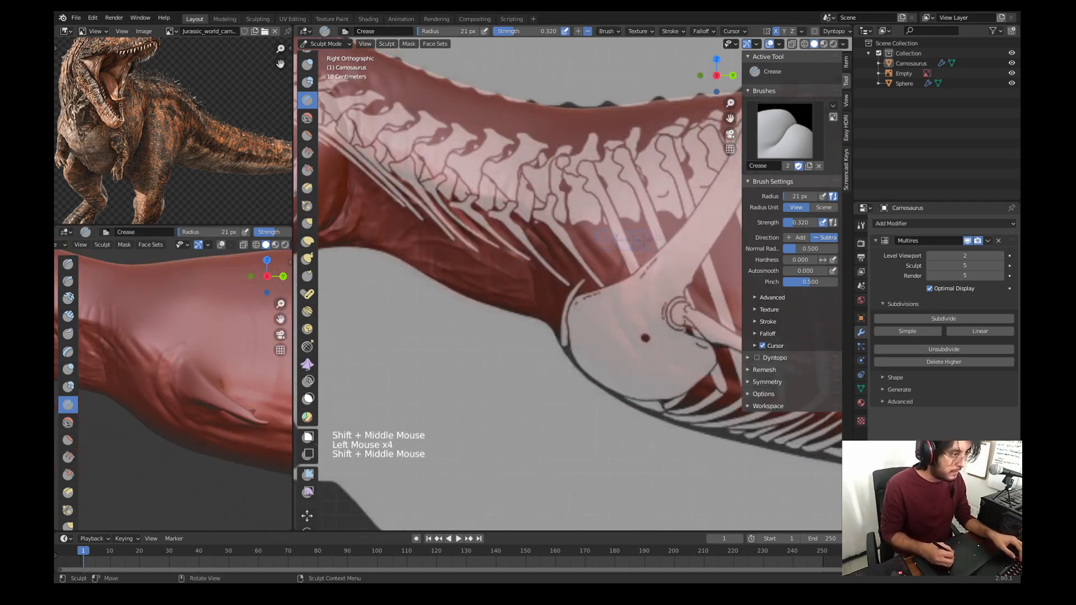
mouse_move(671, 204)
middle_mouse_down("shift")
mouse_move(601, 312)
mouse_move(626, 286)
middle_mouse_up("shift")
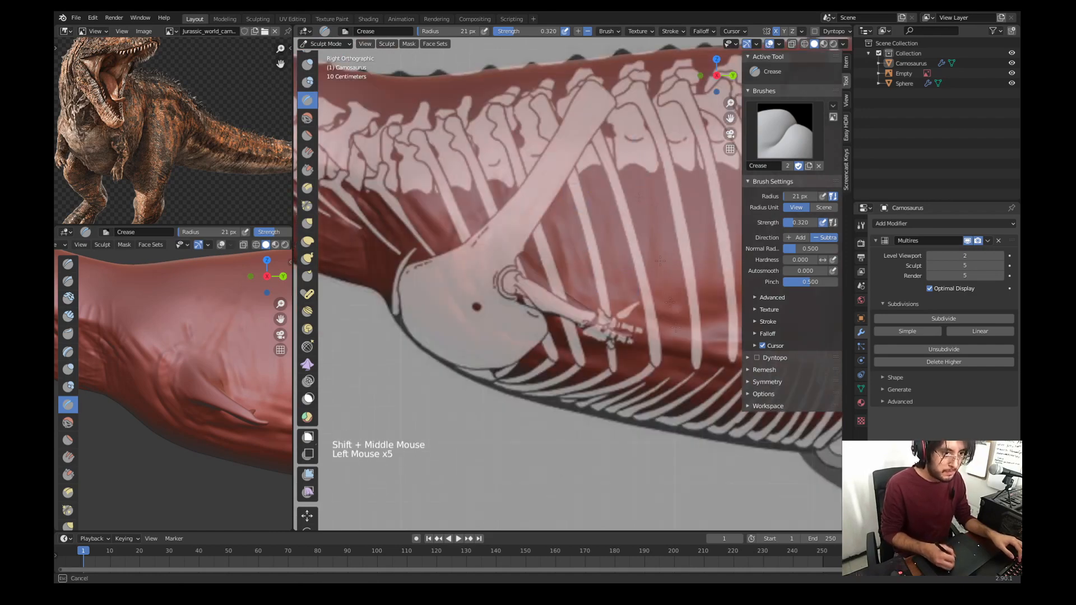
left_click_drag(675, 328, 681, 348)
middle_click_drag(225, 381, 140, 359, "shift")
middle_click_drag(146, 358, 148, 426, "ctrl")
middle_click_drag(650, 182, 610, 199, "shift")
Step: Sculpt the ribs on the flank along the skeleton reference with Draw and inverted Draw strokes at a 21 px radius
key("x")
key("x")
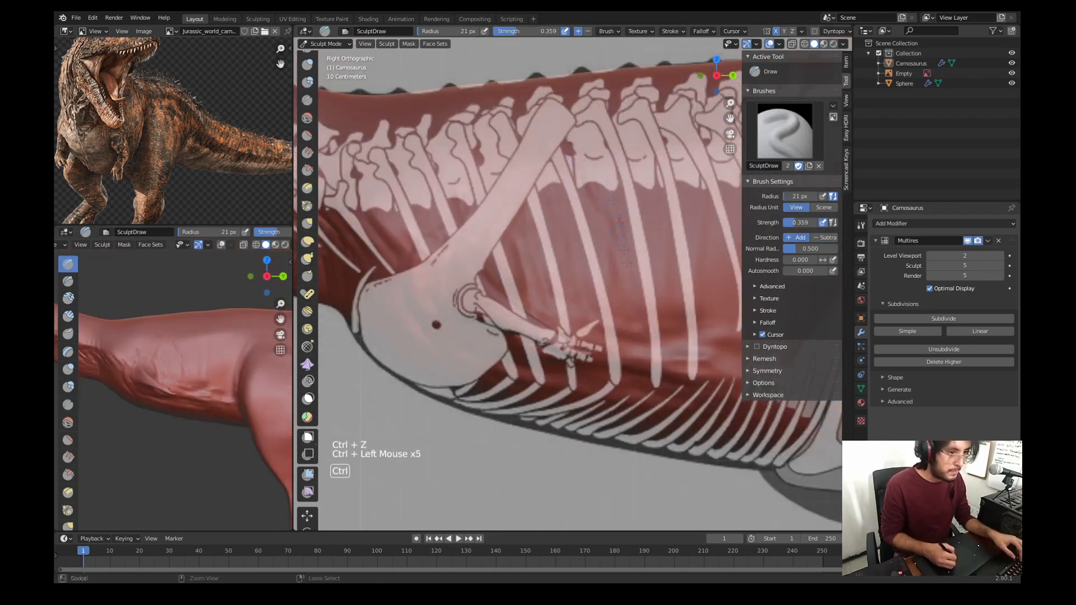
left_click_drag(614, 201, 627, 262, "ctrl")
left_click_drag(624, 246, 636, 303, "ctrl")
left_click_drag(630, 244, 641, 311, "ctrl")
middle_click_drag(628, 248, 558, 275, "shift")
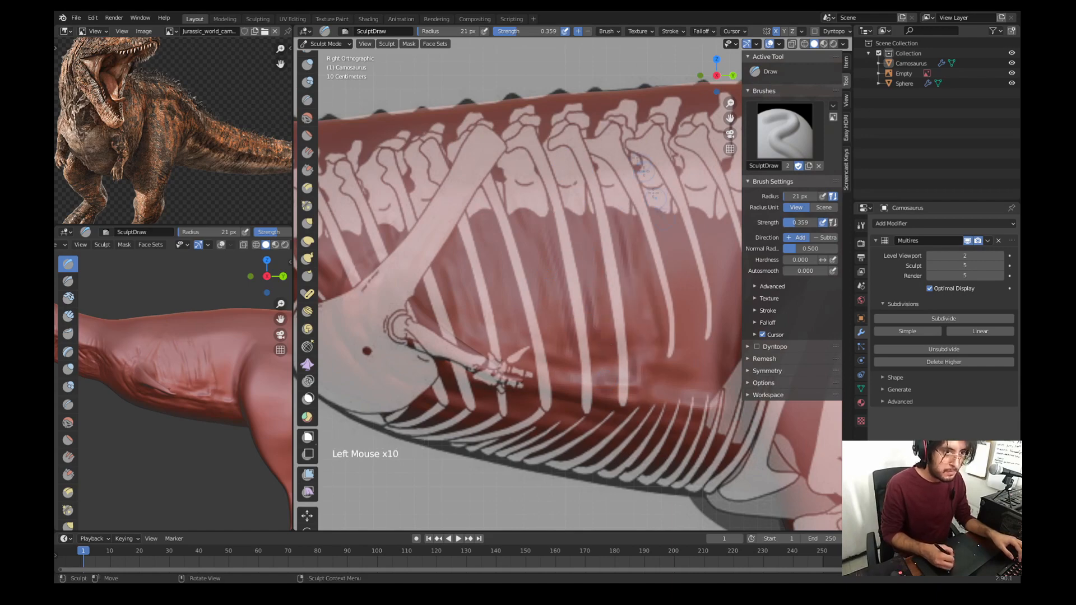
middle_click_drag(625, 273, 547, 272, "shift")
mouse_move(185, 415)
middle_mouse_down("ctrl")
mouse_move(185, 336)
mouse_move(179, 348)
middle_mouse_up("ctrl")
mouse_move(179, 347)
middle_mouse_down("ctrl")
mouse_move(180, 370)
mouse_move(208, 336)
middle_mouse_up("ctrl")
middle_click_drag(207, 348, 207, 325, "ctrl")
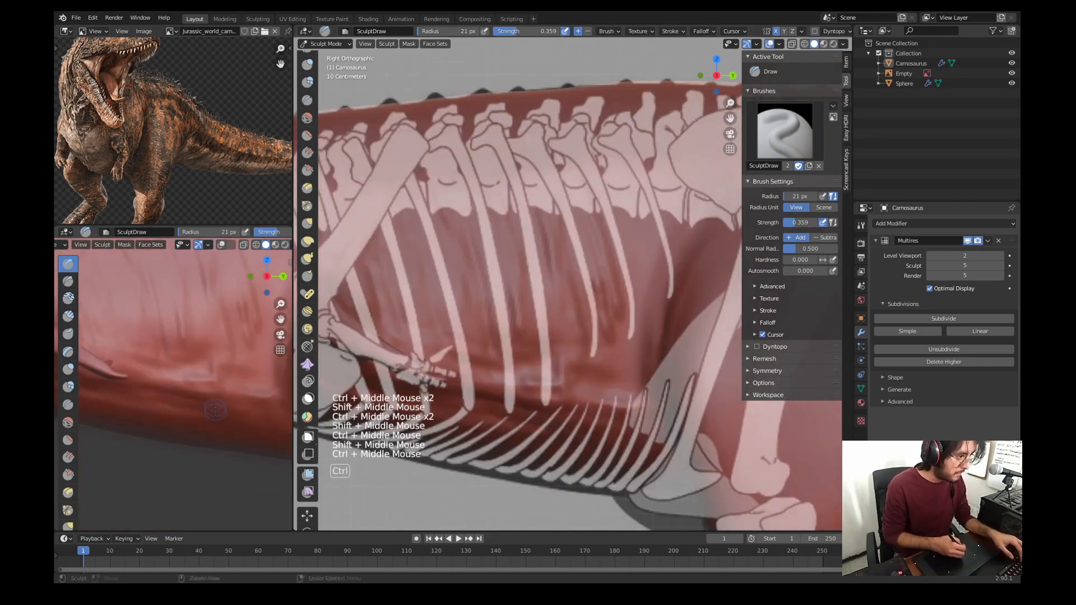
Step: Smooth the sculpted folds on the flank and lower belly with the Smooth brush
key("s")
left_click_drag(208, 305, 213, 294)
middle_click_drag(213, 294, 213, 320, "ctrl")
middle_click_drag(202, 300, 223, 325, "shift")
middle_click_drag(222, 319, 221, 331, "ctrl")
left_click_drag(183, 290, 187, 314)
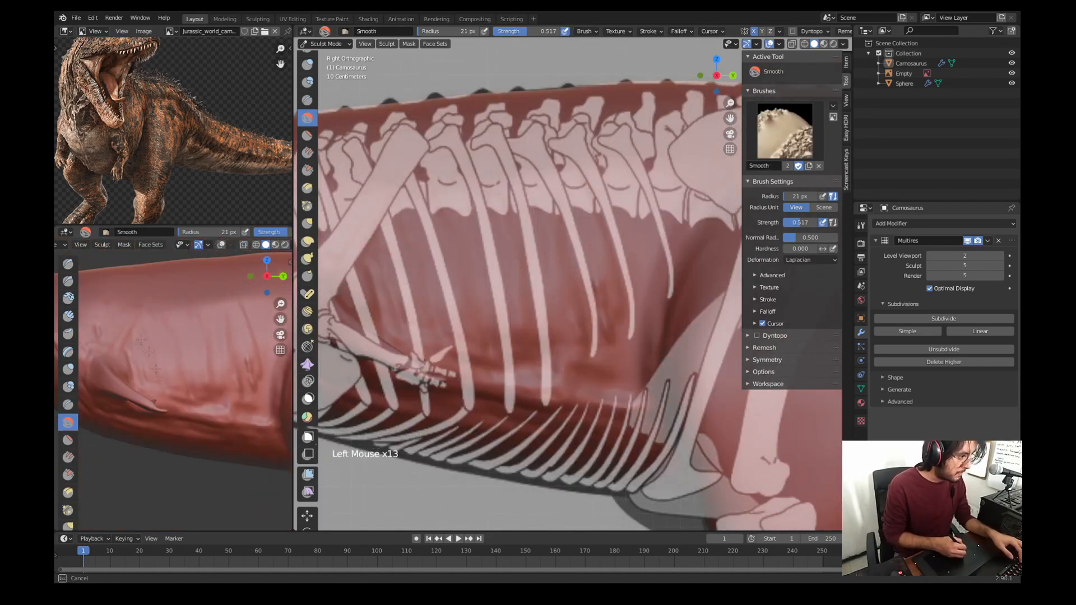
left_click_drag(155, 370, 158, 384)
middle_click_drag(148, 328, 216, 337, "shift")
left_click_drag(212, 322, 216, 337)
Step: Sculpt a rib ridge just ahead of the hip with the 21 px Draw brush, following the skeleton reference
middle_click_drag(616, 246, 554, 242, "shift")
key("shift+c")
key("x")
mouse_move(633, 206)
middle_mouse_down("shift")
mouse_move(605, 224)
mouse_move(539, 218)
middle_mouse_up("shift")
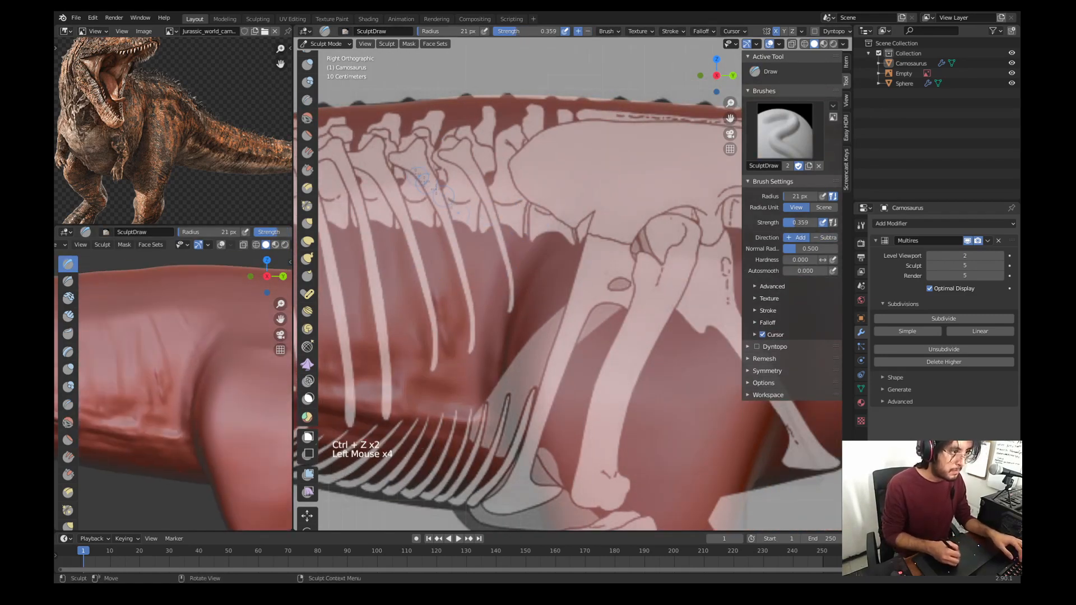
left_click_drag(437, 204, 472, 280)
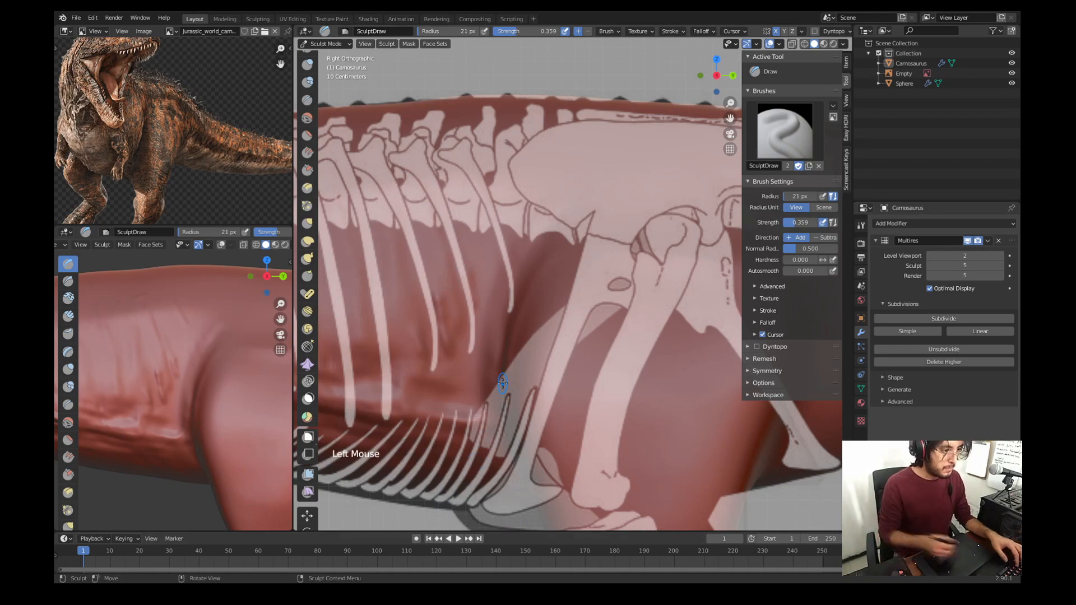
Step: Enlarge the Smooth brush to about 70 px and smooth the surface around the hip and upper thigh
key("s")
key("f")
left_click(441, 335)
middle_click_drag(645, 308, 527, 281, "shift")
middle_click_drag(622, 280, 631, 325, "ctrl")
middle_click_drag(637, 327, 572, 278, "shift")
key("w")
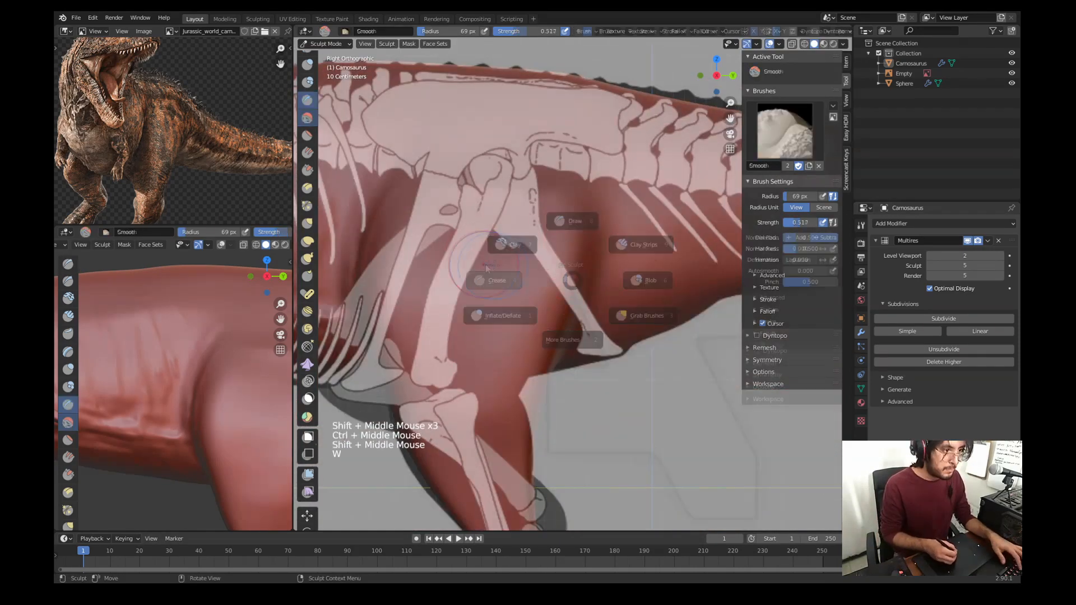
left_click(571, 341)
key("f")
left_click(565, 336)
mouse_move(286, 392)
middle_mouse_down("shift")
mouse_move(196, 367)
mouse_move(225, 387)
middle_mouse_up("shift")
key("s")
mouse_move(224, 336)
left_mouse_down()
mouse_move(219, 381)
mouse_move(197, 356)
left_mouse_up()
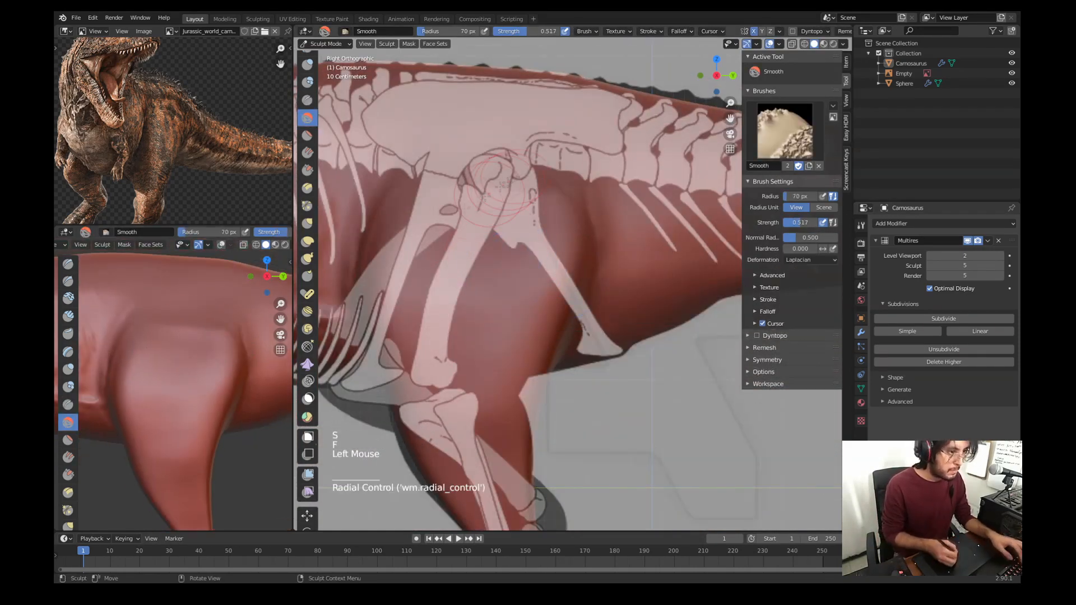
Step: Build up the hip and thigh with the 70 px Draw brush and blend them with the Smooth brush at 0.996 strength
key("x")
mouse_move(197, 356)
middle_mouse_down()
mouse_move(168, 381)
mouse_move(196, 398)
middle_mouse_up()
key("s")
left_click_drag(189, 409, 168, 417)
left_click_drag(803, 223, 806, 222)
key("x")
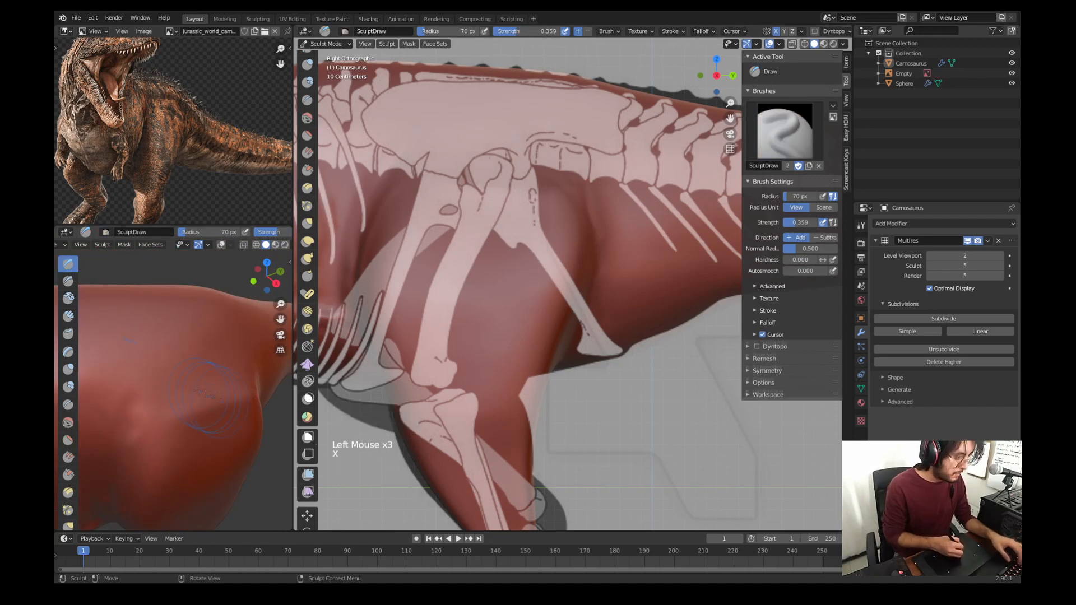
left_click_drag(222, 377, 163, 400)
key("s")
left_click_drag(162, 401, 137, 417)
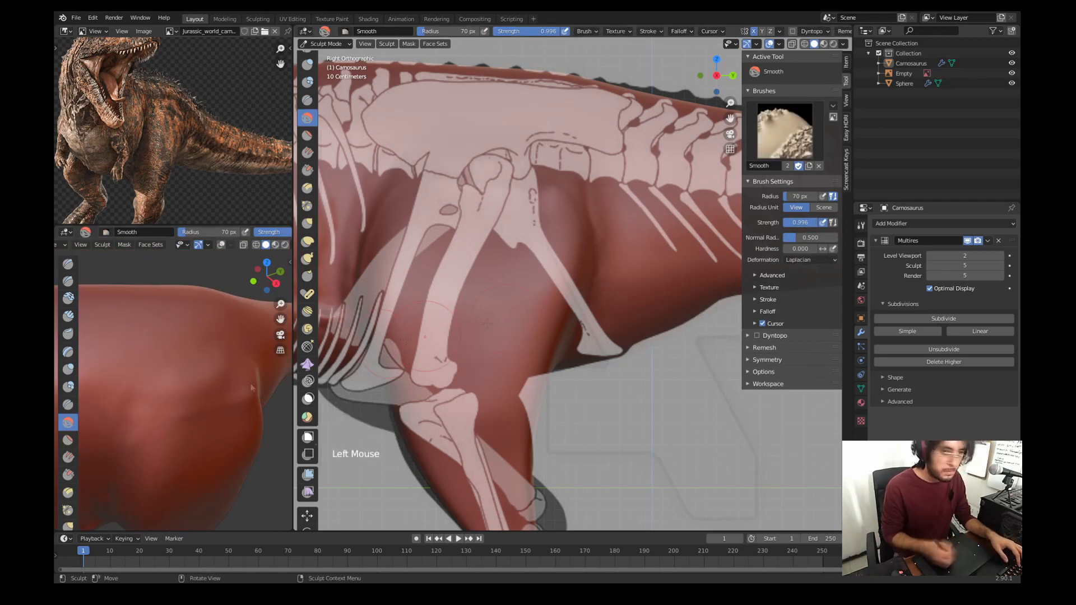
Step: Hide the viewport overlays and carve raised skin folds along the thigh's front edge with the Crease brush, starting at 14 px
key("w")
left_click(241, 429)
key("f")
left_click(235, 381)
left_click(769, 44)
mouse_move(493, 213)
middle_mouse_down("shift")
mouse_move(499, 234)
mouse_move(549, 238)
middle_mouse_up("shift")
left_click_drag(422, 269, 482, 139)
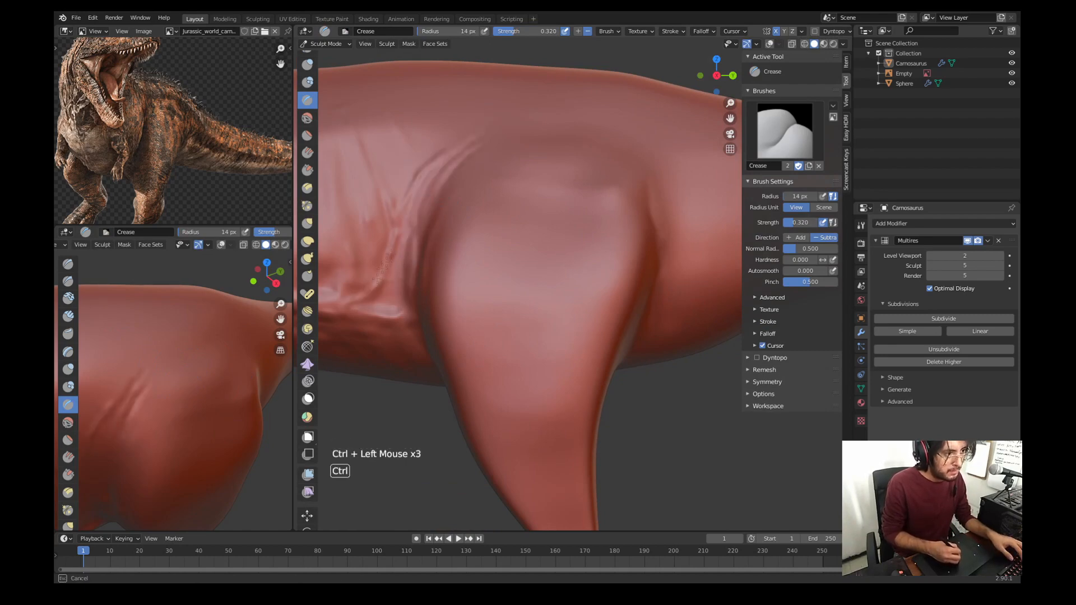
left_click_drag(402, 273, 468, 152, "ctrl")
key("f")
left_click(596, 180)
mouse_move(417, 208)
left_mouse_down("ctrl")
mouse_move(449, 163)
mouse_move(483, 139)
mouse_move(428, 199)
left_mouse_up("ctrl")
Step: Sculpt curved skin folds behind the upper thigh with the Crease brush at 29 px
key("f")
left_click(494, 133)
middle_click_drag(645, 184, 566, 141, "shift")
left_click_drag(564, 140, 586, 194, "ctrl")
mouse_move(554, 133)
left_mouse_down()
mouse_move(583, 191)
mouse_move(589, 163)
left_mouse_up()
key("s")
key("w")
key("f")
left_click(589, 229)
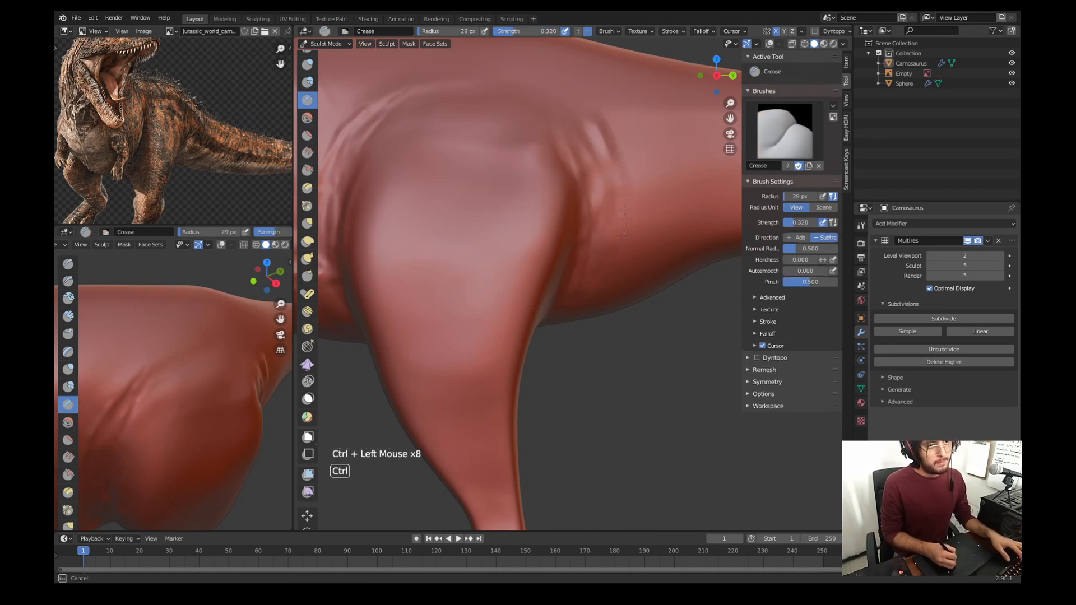
left_click_drag(566, 100, 585, 119, "ctrl")
Step: Add fine folds over the top of the thigh with the Crease brush at 12 px
middle_click_drag(499, 112, 572, 186, "shift")
middle_click_drag(566, 168, 567, 194, "ctrl")
left_click_drag(538, 165, 488, 179, "ctrl")
key("f")
left_click(493, 167)
left_click_drag(511, 168, 477, 172, "ctrl")
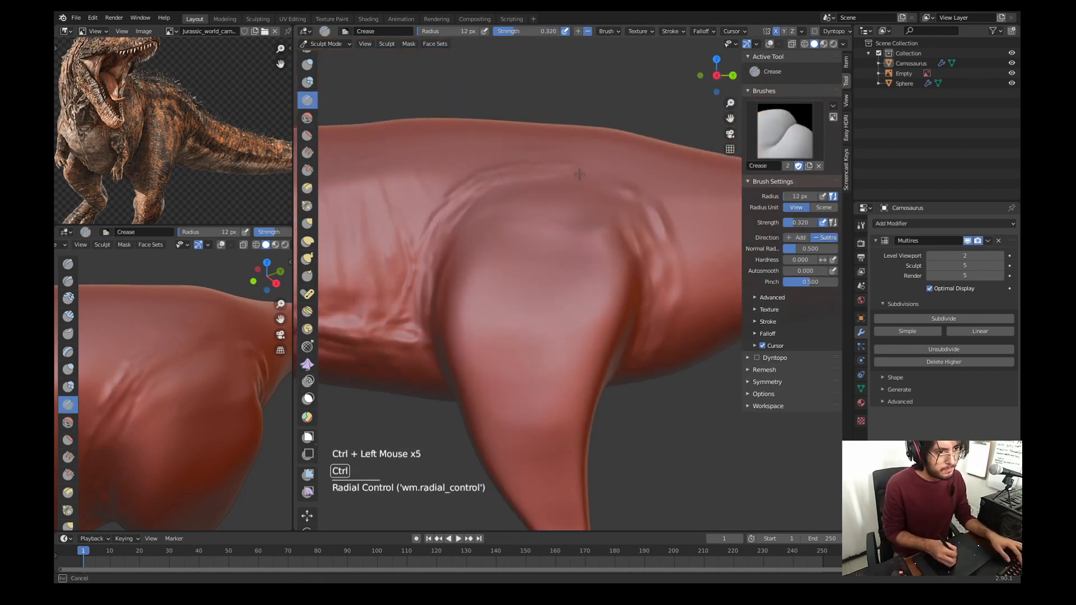
Step: Crease wrinkles down the thigh's rear edge and onto the base of the tail
left_click_drag(640, 291, 637, 320)
left_click_drag(646, 264, 642, 306)
mouse_move(602, 196)
middle_mouse_down("ctrl")
mouse_move(600, 235)
mouse_move(561, 227)
middle_mouse_up("ctrl")
middle_click_drag(560, 227, 561, 269, "ctrl")
mouse_move(549, 266)
middle_mouse_down("shift")
mouse_move(504, 255)
mouse_move(487, 224)
middle_mouse_up("shift")
left_click_drag(475, 224, 480, 254)
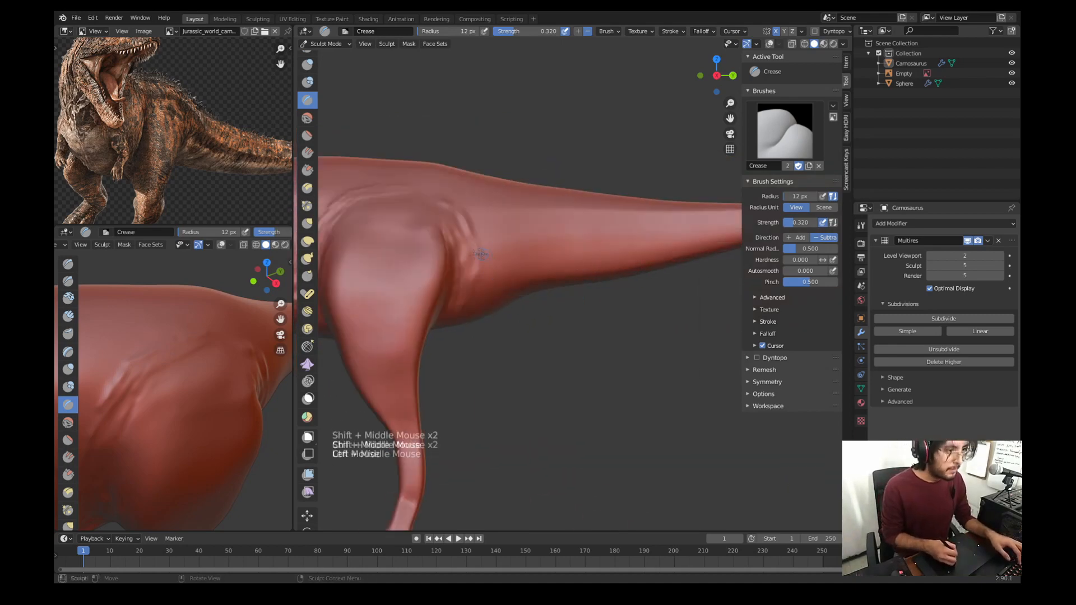
mouse_move(544, 252)
middle_mouse_down("shift")
mouse_move(466, 235)
mouse_move(582, 248)
middle_mouse_up("shift")
left_click_drag(383, 241, 407, 246, "ctrl")
Step: Crease rows of wrinkles across the side and underside of the tail base with the 12 px Crease brush
middle_click_drag(630, 234, 560, 229, "shift")
middle_click_drag(560, 229, 474, 221)
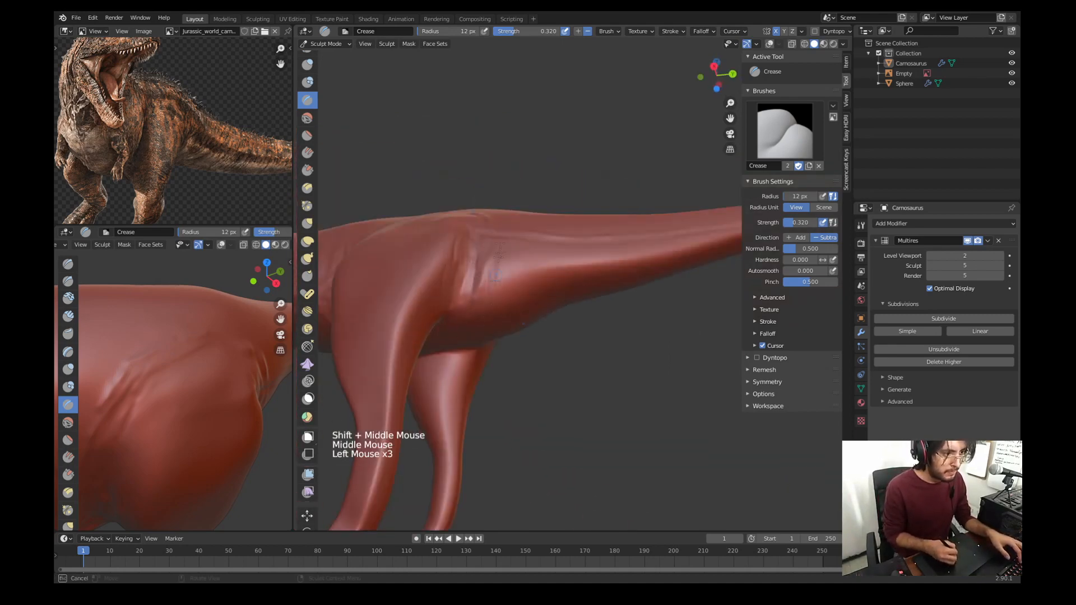
middle_click_drag(569, 315, 560, 291, "shift")
middle_click_drag(561, 292, 538, 207)
middle_click_drag(538, 207, 504, 224, "shift")
left_click_drag(486, 201, 471, 218)
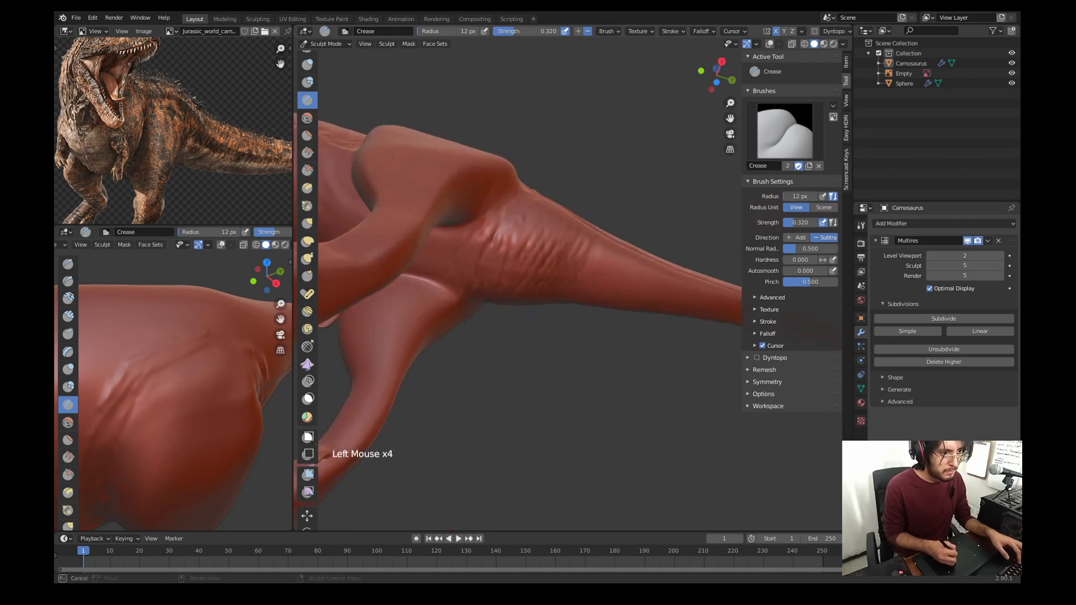
middle_click_drag(530, 315, 446, 293, "shift")
middle_click_drag(515, 287, 505, 342)
left_click_drag(486, 224, 476, 246)
mouse_move(499, 224)
left_mouse_down()
mouse_move(490, 246)
mouse_move(442, 269)
left_mouse_up()
Step: Crease a row of short slanted wrinkles along the tail's side in the orthographic side view
key("KP_3")
middle_click_drag(493, 252, 427, 262, "shift")
left_click_drag(387, 238, 378, 260)
left_click_drag(406, 238, 397, 261)
left_click_drag(429, 241, 420, 260)
left_click_drag(475, 239, 464, 255)
left_click_drag(494, 235, 484, 251)
left_click_drag(456, 238, 446, 253)
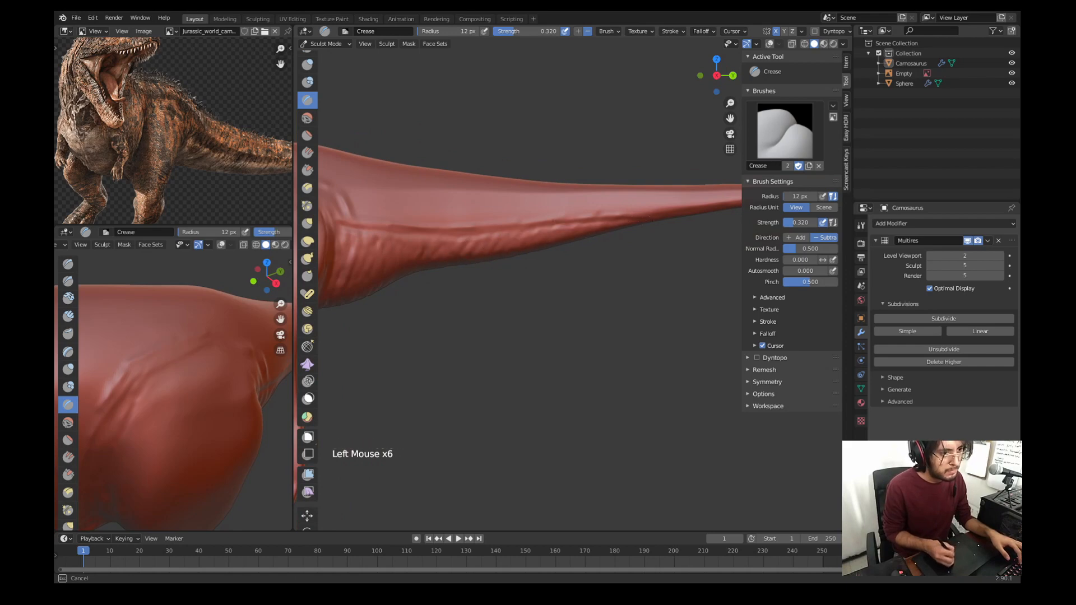
Step: Build up the knee of the hind leg with the Draw brush at 49 px
scroll(516, 253, "down", 4)
middle_click_drag(459, 252, 566, 213, "shift")
mouse_move(493, 292)
middle_mouse_down()
mouse_move(549, 269)
mouse_move(549, 280)
mouse_move(622, 302)
middle_mouse_up()
key("x")
key("f")
left_click(527, 303)
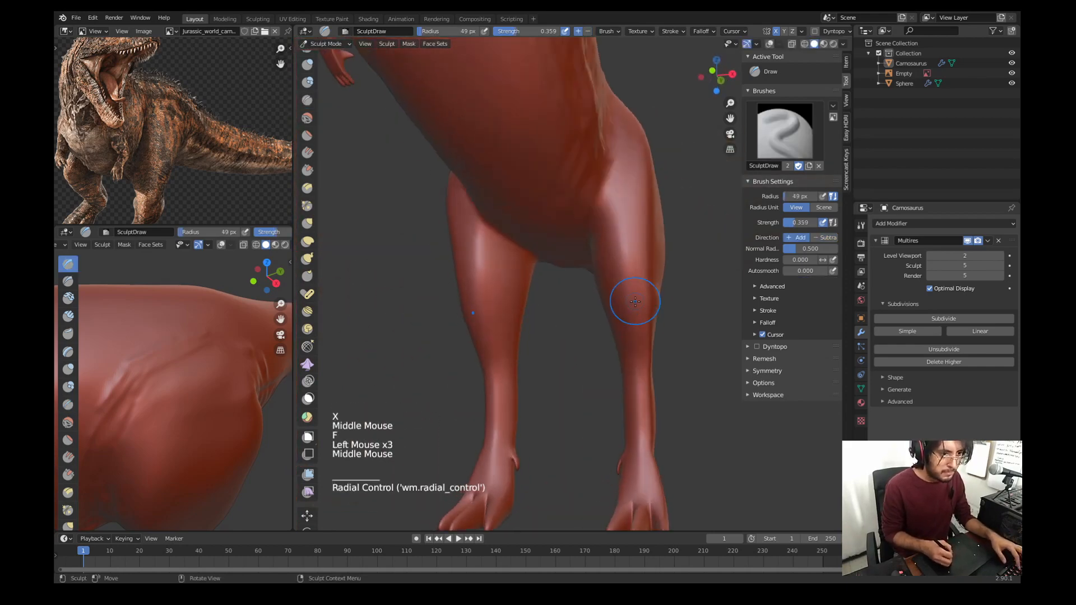
left_click_drag(635, 301, 650, 298)
left_click_drag(649, 300, 600, 290)
mouse_move(600, 265)
middle_mouse_down()
mouse_move(523, 255)
mouse_move(563, 281)
middle_mouse_up()
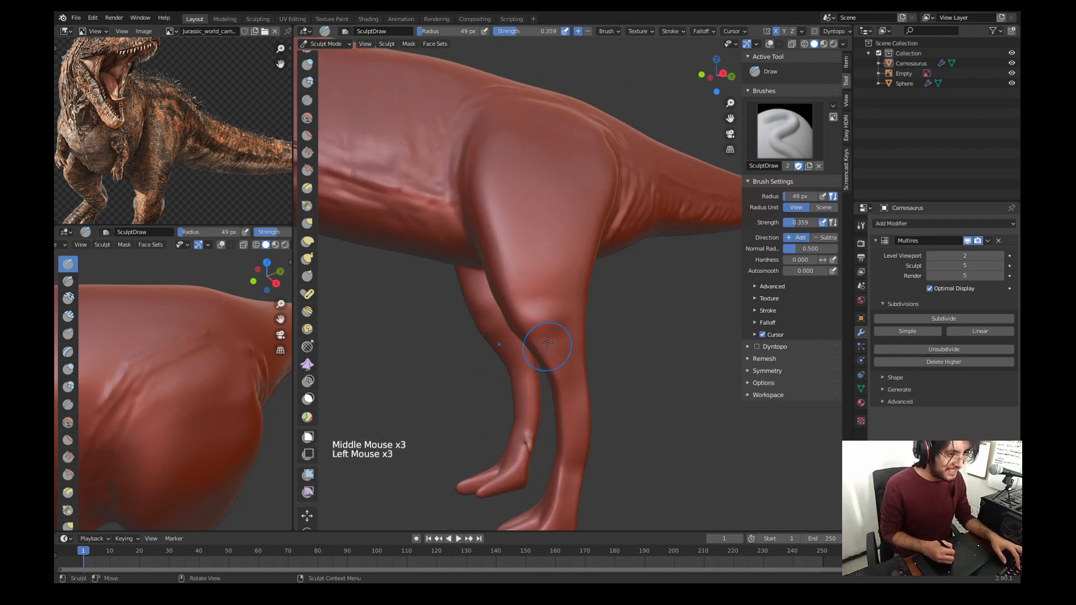
Step: Sculpt volume along the shin and lower hind leg with the 49 px Draw brush
middle_click_drag(553, 327, 559, 281, "shift")
left_click_drag(567, 236, 571, 294)
left_click_drag(568, 249, 569, 287)
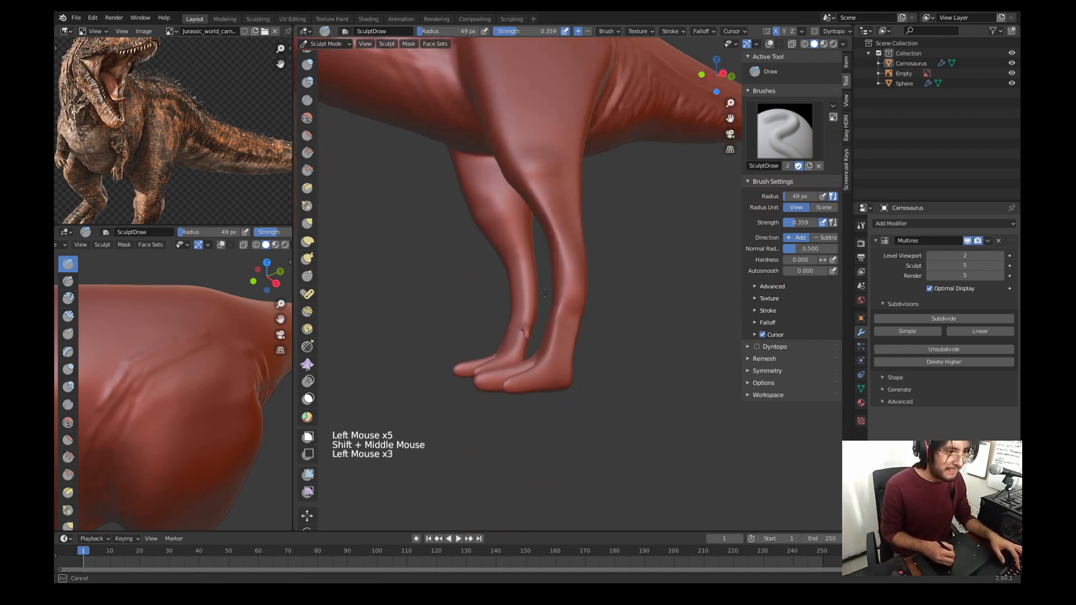
middle_click_drag(568, 269, 652, 250)
left_click_drag(654, 231, 654, 261)
middle_click_drag(644, 258, 636, 185)
left_click_drag(638, 119, 628, 160)
Step: Shape the belly's underside between and ahead of the hind legs with the Draw brush at 34 px
middle_click_drag(622, 146, 619, 210, "shift")
middle_click_drag(614, 207, 603, 163)
key("f")
left_click_drag(612, 130, 611, 179)
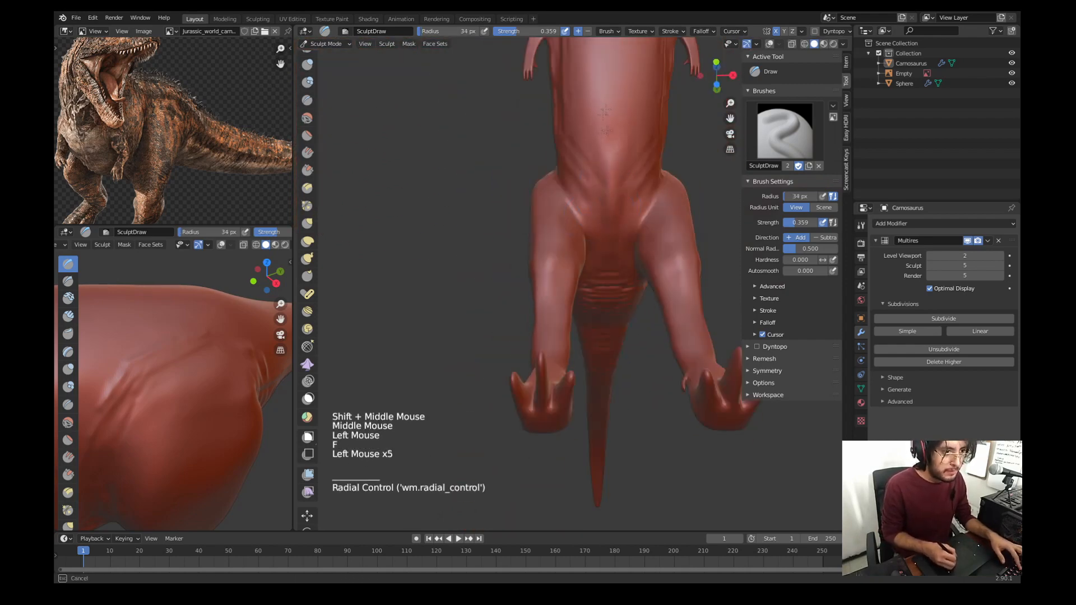
middle_click_drag(610, 168, 591, 263, "shift")
left_click_drag(602, 132, 597, 297, "ctrl")
key("ctrl+z")
left_click_drag(593, 246, 592, 308)
key("KP_3")
key("KP_3")
left_click_drag(541, 281, 567, 293)
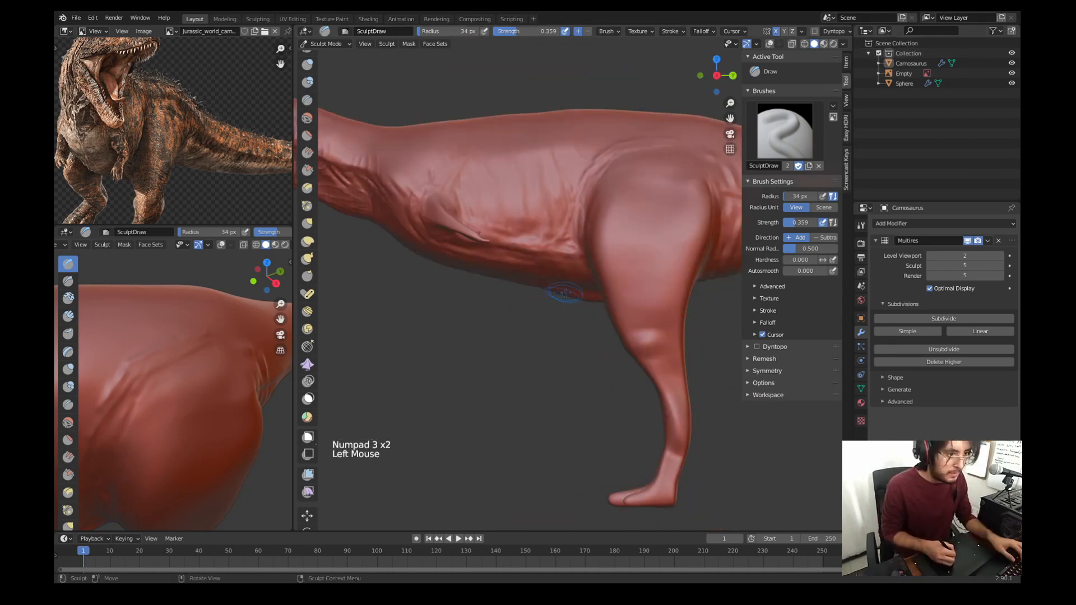
Step: Reposition the lower hind leg and foot from the front with the Grab brush at 70 px
mouse_move(653, 442)
middle_mouse_down("shift")
mouse_move(639, 339)
mouse_move(560, 268)
middle_mouse_up("shift")
key("KP_1")
middle_click_drag(577, 303, 580, 269, "ctrl")
key("f")
key("g")
left_click_drag(595, 268, 604, 269)
middle_click_drag(616, 267, 594, 264)
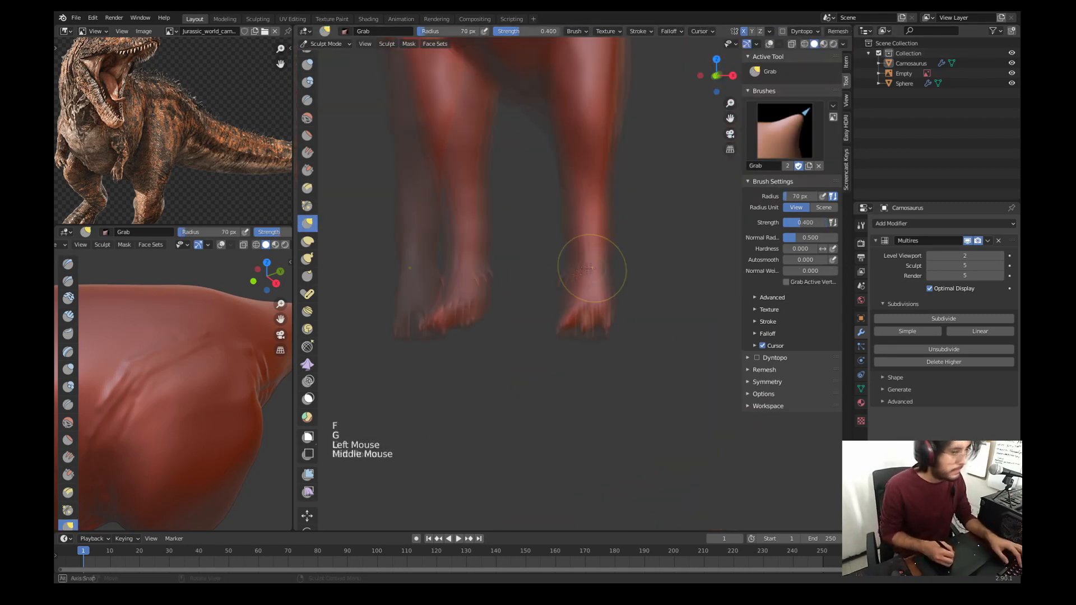
Step: Bring the reference image's feet into view and build up the hind foot with the Draw brush at 49 px
middle_click_drag(174, 185, 171, 79, "shift")
mouse_move(639, 291)
middle_mouse_down()
mouse_move(594, 297)
mouse_move(648, 278)
mouse_move(648, 334)
mouse_move(595, 247)
mouse_move(639, 308)
mouse_move(605, 190)
middle_mouse_up()
key("x")
key("f")
middle_click_drag(616, 235, 622, 268, "shift")
middle_click_drag(622, 268, 636, 253)
left_click_drag(641, 277, 640, 290)
middle_click_drag(640, 252, 627, 348)
middle_click_drag(605, 314, 605, 275, "ctrl")
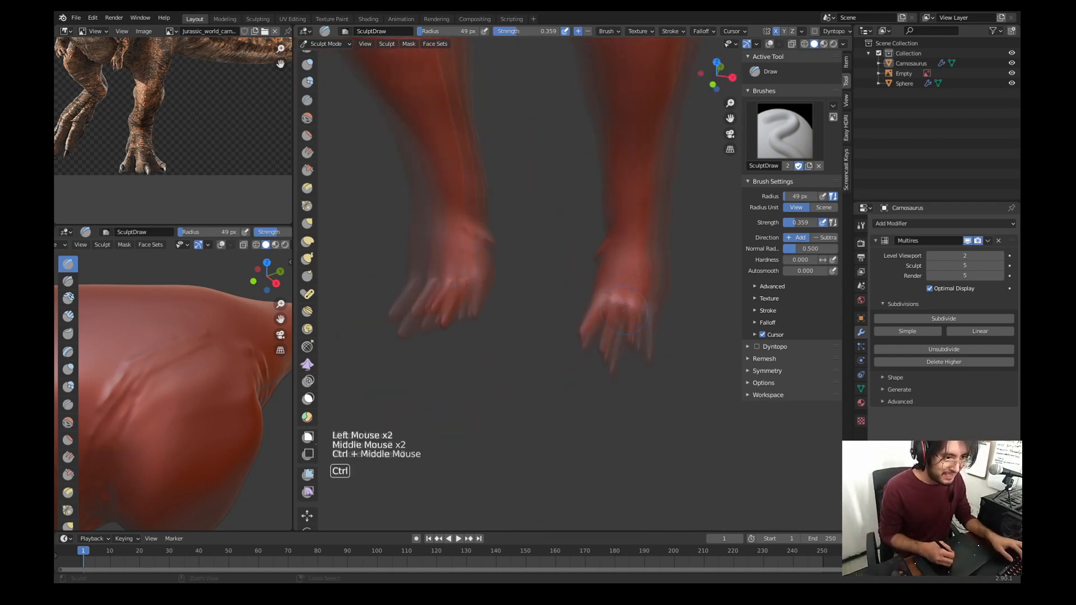
Step: Hide the neighbouring toes of one hind foot with Box Hide, leaving a single toe exposed
middle_click_drag(560, 314, 588, 292, "shift")
middle_click_drag(583, 314, 560, 319, "ctrl")
left_click(307, 454)
left_click_drag(507, 271, 560, 331)
middle_click_drag(538, 302, 517, 244)
left_click_drag(516, 246, 591, 395)
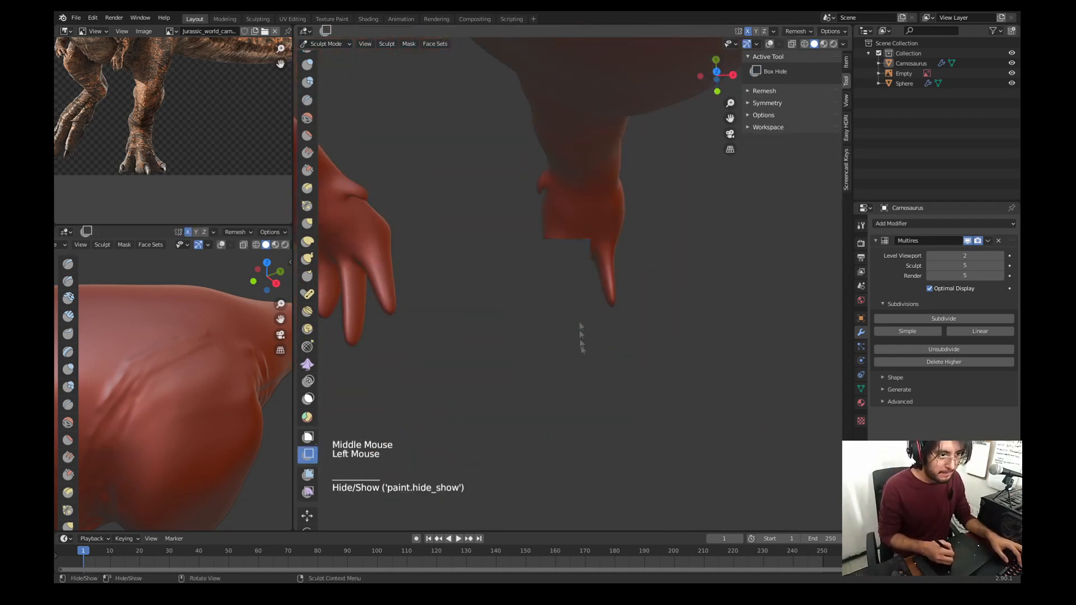
Step: Build up the upper surface of the exposed toe with the Draw brush at 24 px and carve in beside it
middle_click_drag(579, 336, 611, 365)
key("x")
key("f")
mouse_move(614, 336)
middle_mouse_down("ctrl")
mouse_move(617, 300)
mouse_move(606, 308)
middle_mouse_up("ctrl")
left_click(627, 301)
middle_click_drag(633, 311, 593, 317)
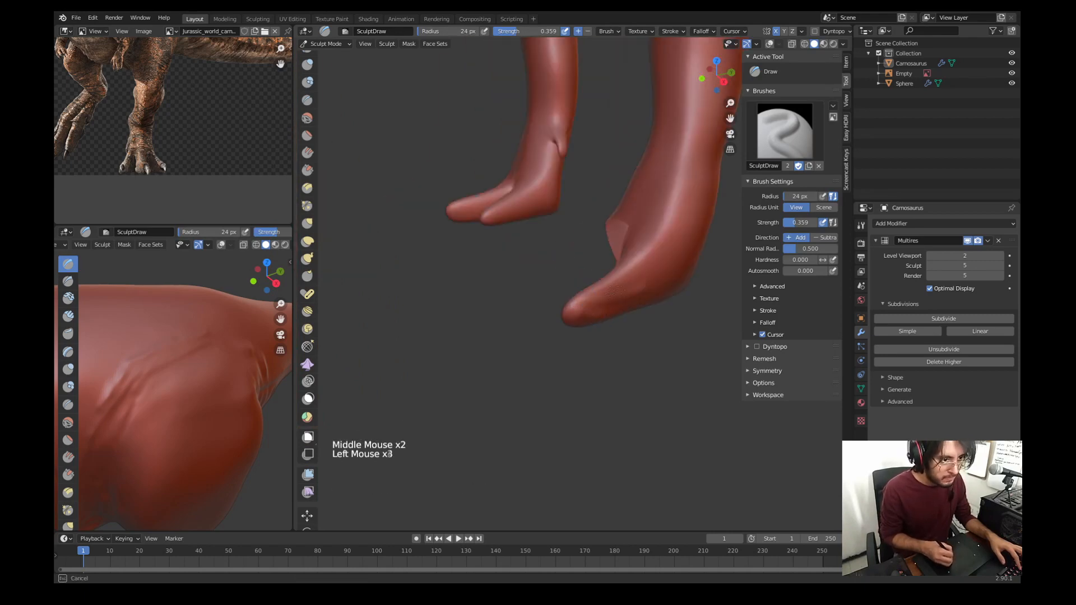
left_click_drag(615, 291, 589, 308)
left_click_drag(633, 280, 599, 301)
left_click_drag(639, 279, 602, 300)
middle_click_drag(628, 306, 608, 297)
left_click_drag(633, 268, 594, 294)
left_click_drag(639, 274, 600, 297)
left_click_drag(608, 304, 641, 297)
middle_click_drag(664, 262, 698, 258)
left_click_drag(633, 252, 603, 283, "ctrl")
Step: Try to narrow the isolated part of the foot from both sides with the Grab brush at 163 px
mouse_move(594, 246)
middle_mouse_down()
mouse_move(645, 241)
mouse_move(605, 263)
mouse_move(560, 241)
middle_mouse_up()
key("g")
key("f")
left_click(637, 247)
left_click_drag(583, 255, 569, 258)
left_click_drag(507, 241, 521, 246)
left_click_drag(580, 274, 566, 279)
left_click_drag(504, 275, 519, 279)
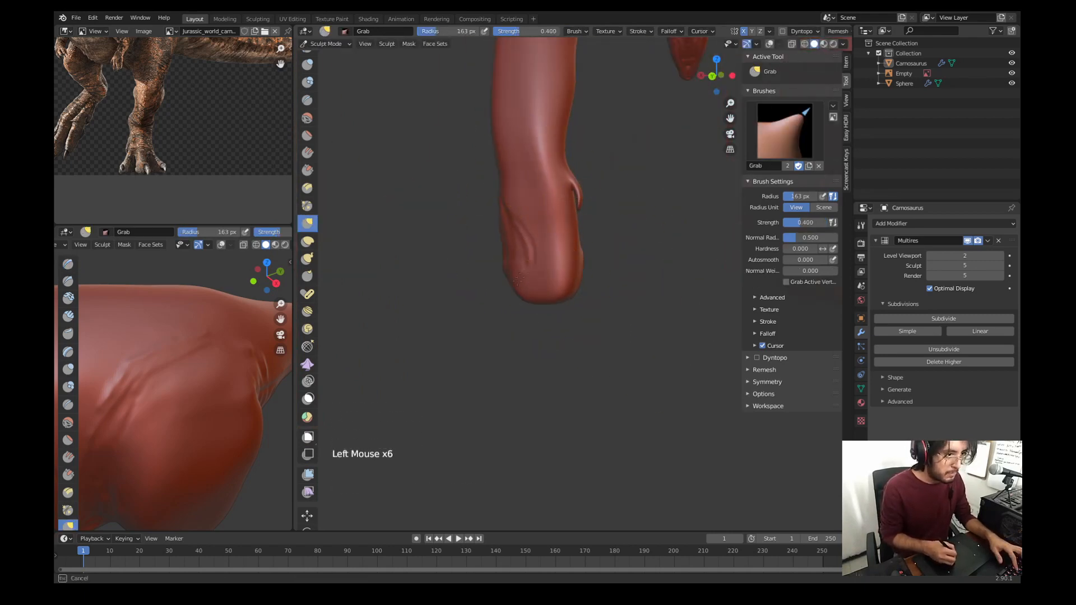
Step: Undo the recent sculpt strokes on the foot, reveal the hidden toes and reduce the Grab brush radius to 116 px
key("ctrl+z")
key("ctrl+z")
key("ctrl+z")
key("f")
left_click(557, 245)
key("ctrl+z")
key("ctrl+z")
key("ctrl+z")
key("ctrl+z")
key("alt+h")
middle_click_drag(555, 259, 512, 280)
key("ctrl+z")
key("ctrl+z")
key("ctrl+z")
key("ctrl+z")
key("ctrl+z")
key("ctrl+z")
Step: Nudge the lower edge of the hind foot into place with the Grab brush at 116 px
middle_click_drag(476, 224, 543, 238)
middle_click_drag(550, 241, 589, 252)
left_click_drag(592, 253, 592, 254)
left_click_drag(554, 300, 563, 298)
Step: Adjust the length and spread of the hind foot's toes from below with the Grab brush at 116 px
key("KP_1")
key("KP_9")
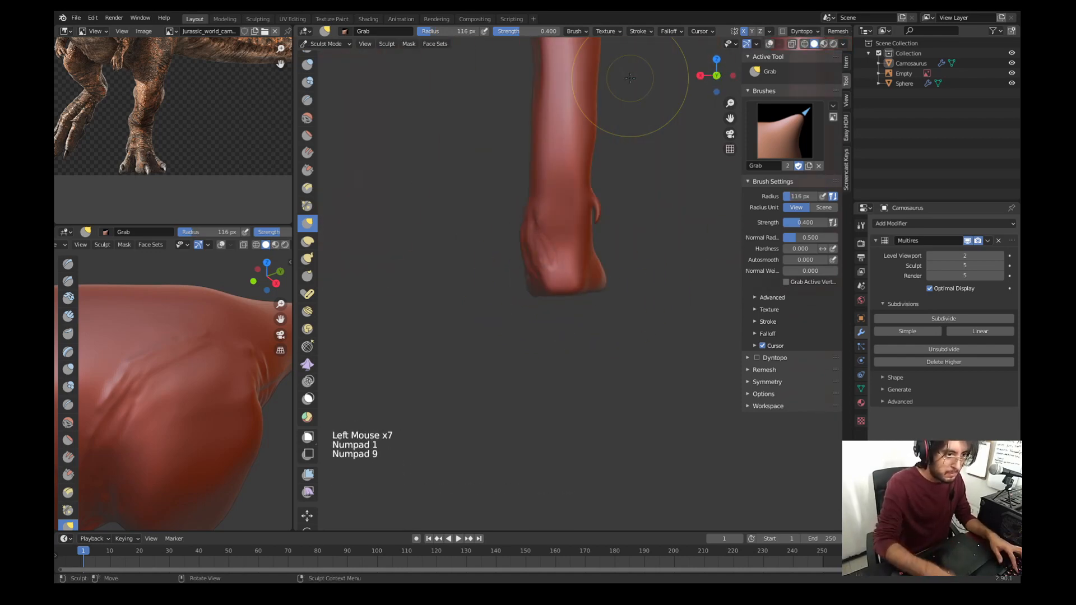
key("KP_7")
key("KP_9")
middle_click_drag(583, 202, 541, 280, "shift")
middle_click_drag(540, 314, 538, 280, "ctrl")
left_click_drag(521, 364, 521, 373)
left_click_drag(522, 367, 522, 374)
left_click_drag(471, 230, 468, 227)
left_click_drag(472, 247, 470, 244)
left_click_drag(475, 272, 472, 271)
left_click_drag(482, 299, 480, 298)
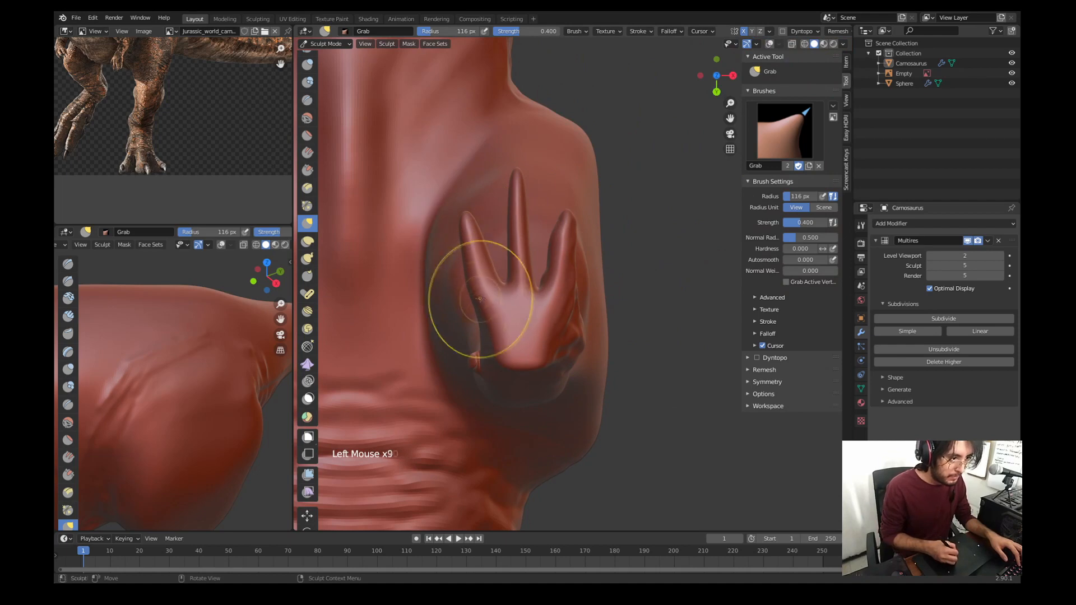
left_click_drag(572, 255, 574, 256)
Step: Carve a groove along the hind foot with an inverted brush stroke
mouse_move(577, 263)
middle_mouse_down()
mouse_move(594, 185)
mouse_move(645, 224)
mouse_move(594, 213)
middle_mouse_up()
key("w")
left_click(646, 196)
key("f")
middle_click_drag(605, 202, 593, 231, "shift")
left_click_drag(593, 231, 603, 302, "ctrl")
middle_click_drag(608, 263, 521, 247)
Step: Reposition the toes and lower leg from the front with the Grab brush at 146 px
key("KP_1")
key("KP_9")
key("g")
key("f")
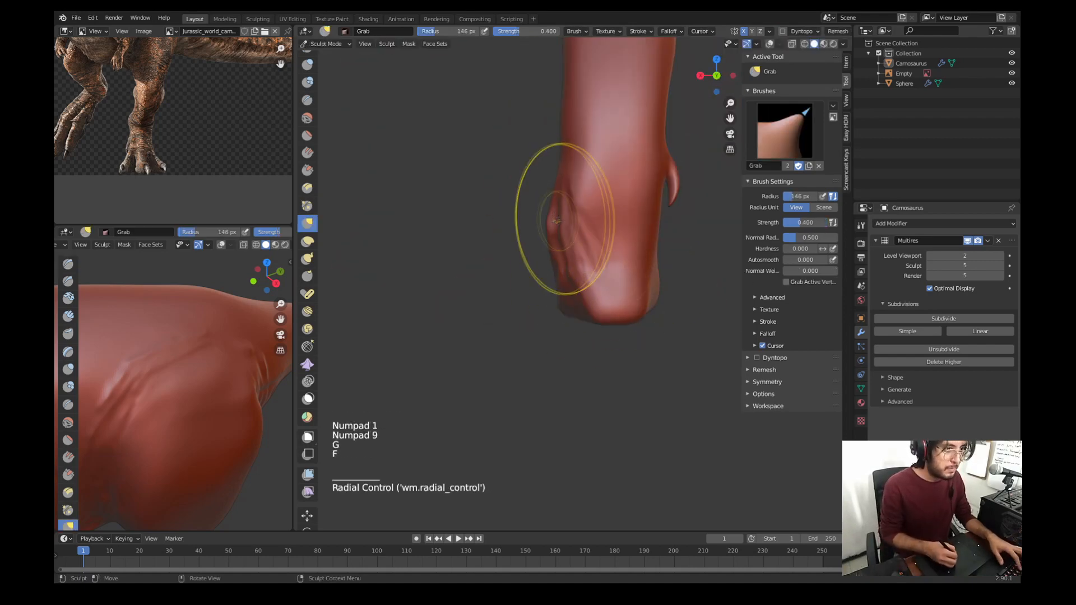
left_click(622, 241)
key("KP_3")
key("KP_1")
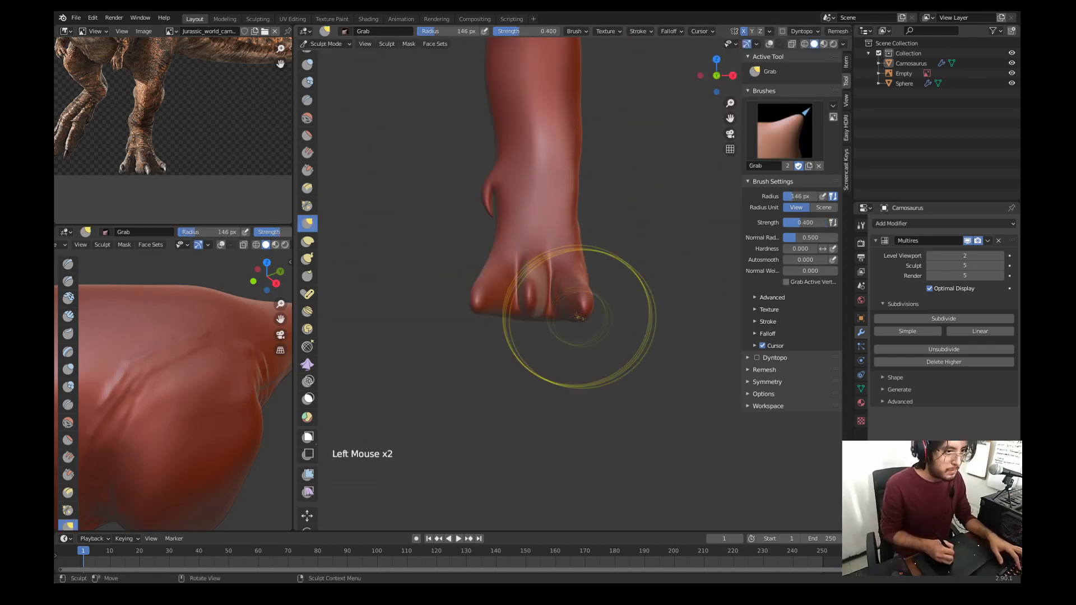
left_click_drag(578, 317, 546, 289)
left_click_drag(579, 140, 574, 141)
Step: Adjust the toes and ankle from above and from the side with the Grab brush at 146 px
middle_click_drag(577, 163, 572, 185, "shift")
middle_click_drag(572, 185, 563, 208, "ctrl")
middle_click_drag(563, 207, 546, 291)
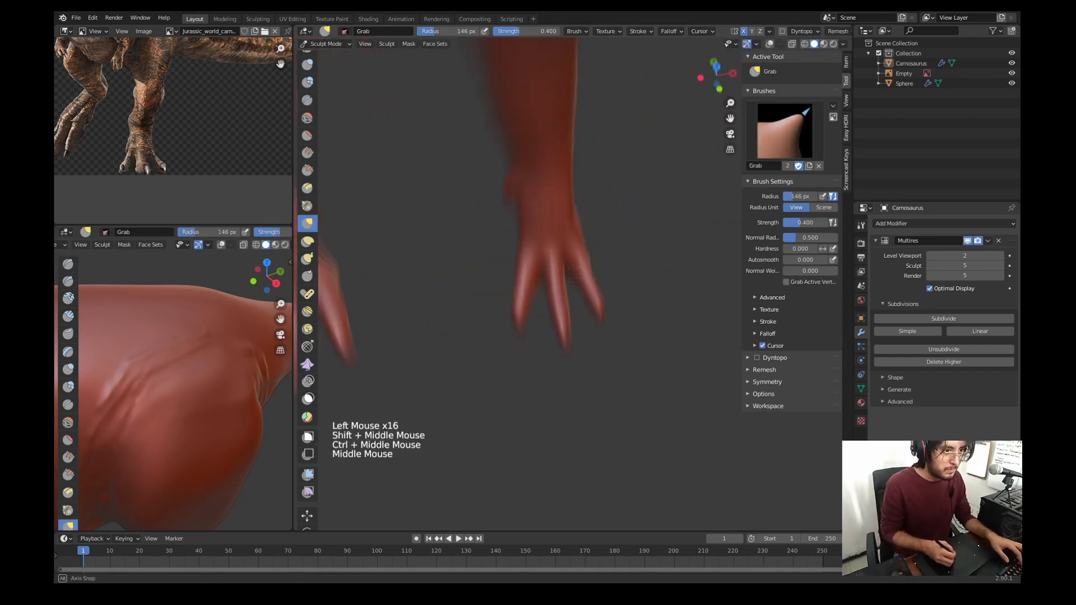
left_click_drag(512, 320, 518, 314)
left_click_drag(514, 224, 521, 221)
key("KP_3")
left_click_drag(600, 235, 593, 227)
middle_click_drag(593, 227, 645, 163)
middle_click_drag(644, 162, 699, 72)
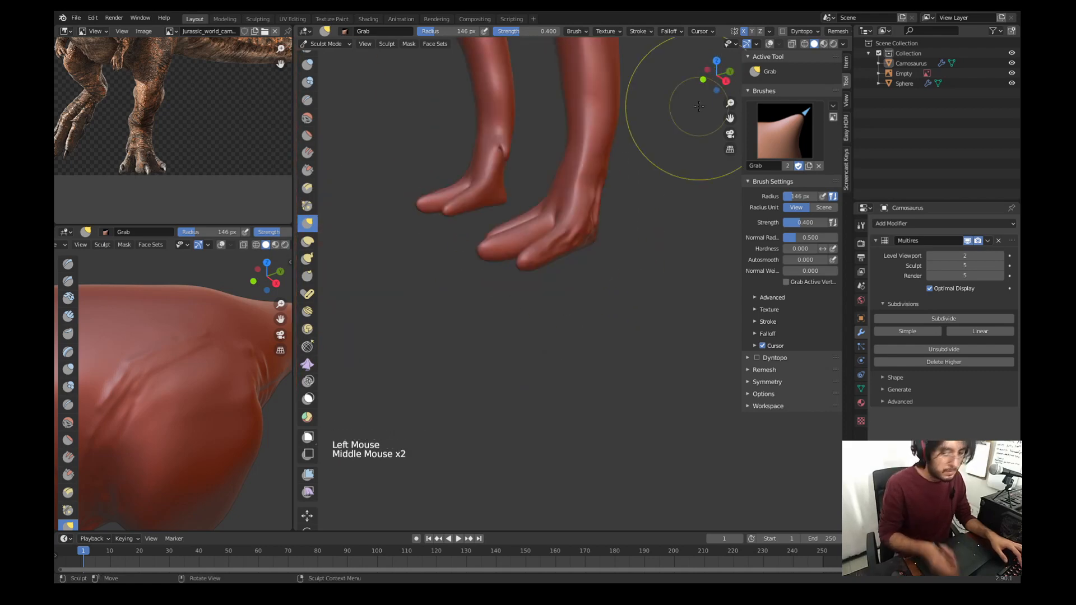
Step: Refine the side profile of the hind foot and ankle with the Grab brush at 146 px
key("KP_3")
left_click_drag(518, 238, 527, 232)
key("ctrl+z")
left_click_drag(608, 241, 615, 233)
left_click_drag(611, 178, 612, 173)
Step: Build up volume down the lower hind leg from several angles with the Draw brush at 43 px
middle_click_drag(600, 168, 543, 275, "shift")
key("w")
mouse_move(521, 239)
middle_mouse_down()
mouse_move(583, 247)
mouse_move(602, 238)
middle_mouse_up()
key("w")
key("f")
left_click(580, 136)
key("KP_3")
left_click(770, 44)
left_click(770, 44)
left_click_drag(580, 224, 568, 280)
middle_click_drag(594, 241, 549, 241)
left_click_drag(555, 230, 554, 285)
middle_click_drag(583, 247, 504, 247)
left_click_drag(552, 241, 546, 297)
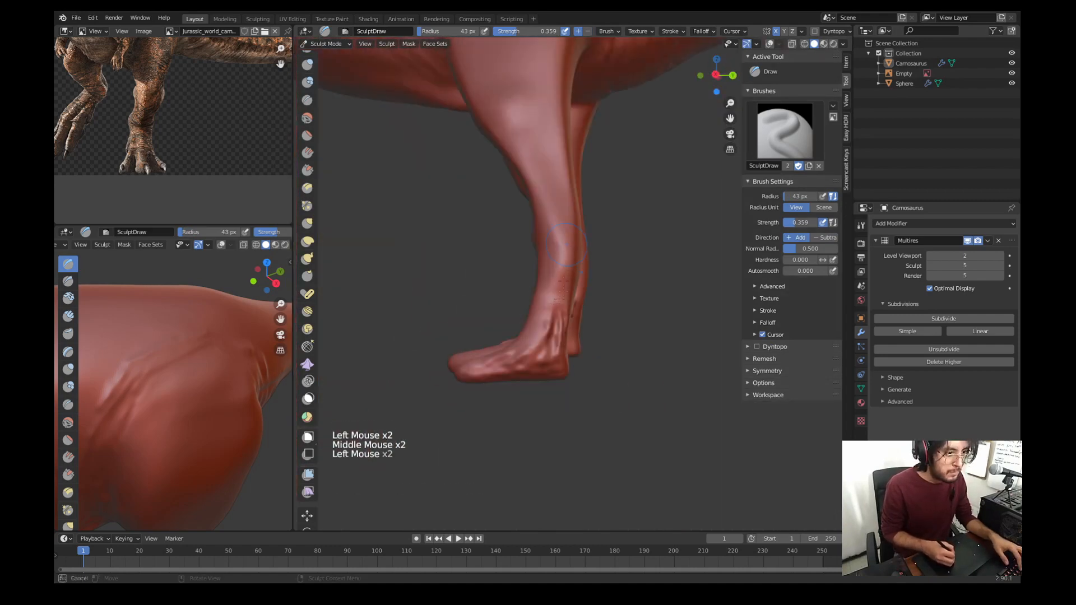
middle_click_drag(594, 253, 521, 252)
left_click_drag(585, 237, 582, 282)
Step: Cut creases along the front of the lower hind leg with the Crease brush at 20 px
key("KP_3")
middle_click_drag(621, 265, 633, 336, "shift")
key("w")
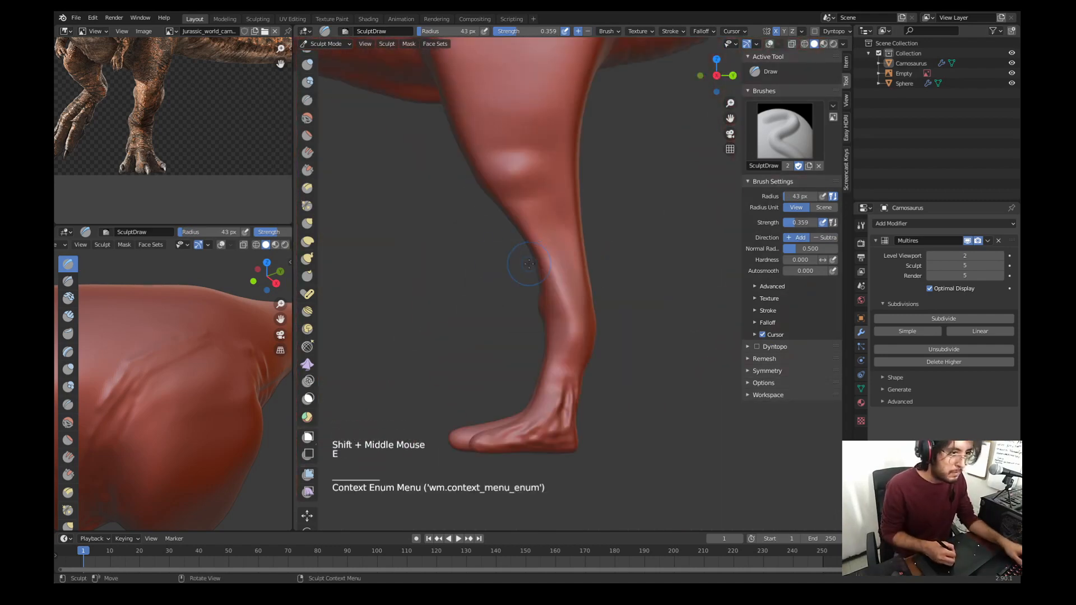
left_click(493, 252)
key("f")
left_click(559, 269)
left_click_drag(552, 263, 563, 297)
left_click_drag(555, 269, 566, 305)
middle_click_drag(504, 252, 521, 324)
key("KP_1")
key("KP_1")
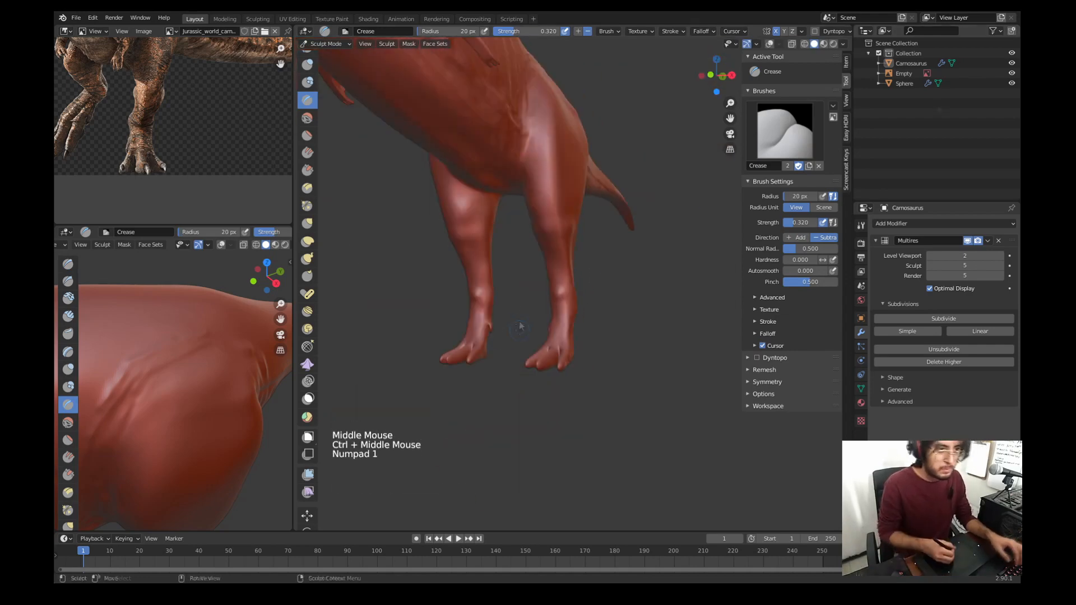
Step: Carve a fold across the front of the ankle with the Crease brush at 18 px
middle_click_drag(571, 252, 521, 241)
key("KP_Enter")
key("KP_3")
mouse_move(538, 314)
middle_mouse_down("ctrl")
mouse_move(543, 252)
mouse_move(605, 275)
mouse_move(504, 269)
mouse_move(594, 264)
middle_mouse_up("ctrl")
key("s")
key("f")
left_click(551, 299)
key("w")
left_click(483, 261)
key("f")
left_click(482, 280)
left_click_drag(542, 290, 577, 293)
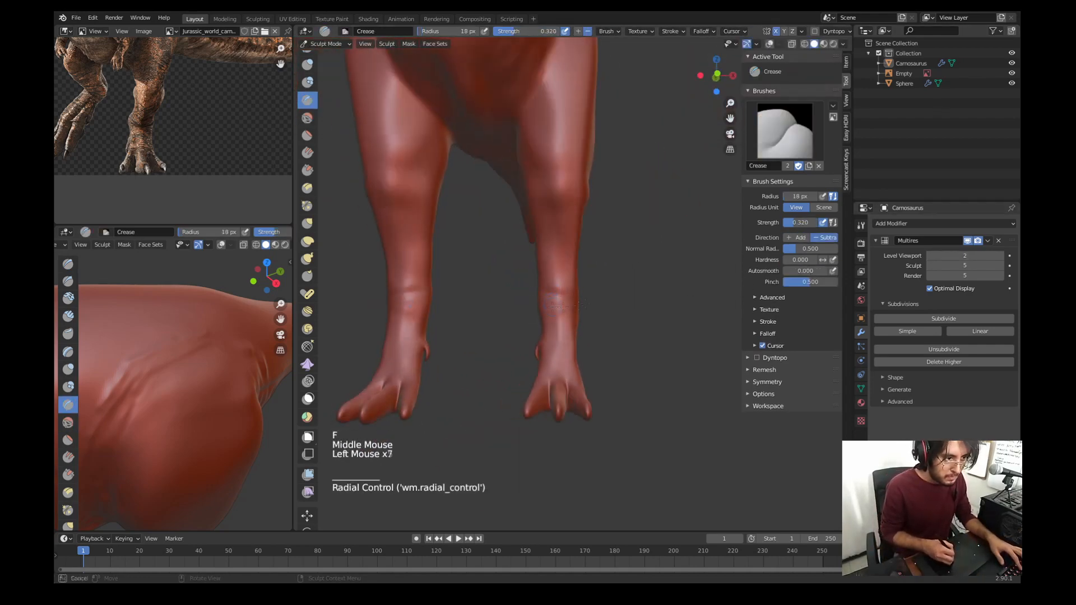
Step: Split the reference image viewer in two and load The_isle_carnotaurus_new_2020.jpg in the new half
left_click_drag(291, 28, 118, 47)
left_click(234, 31)
left_click(244, 84)
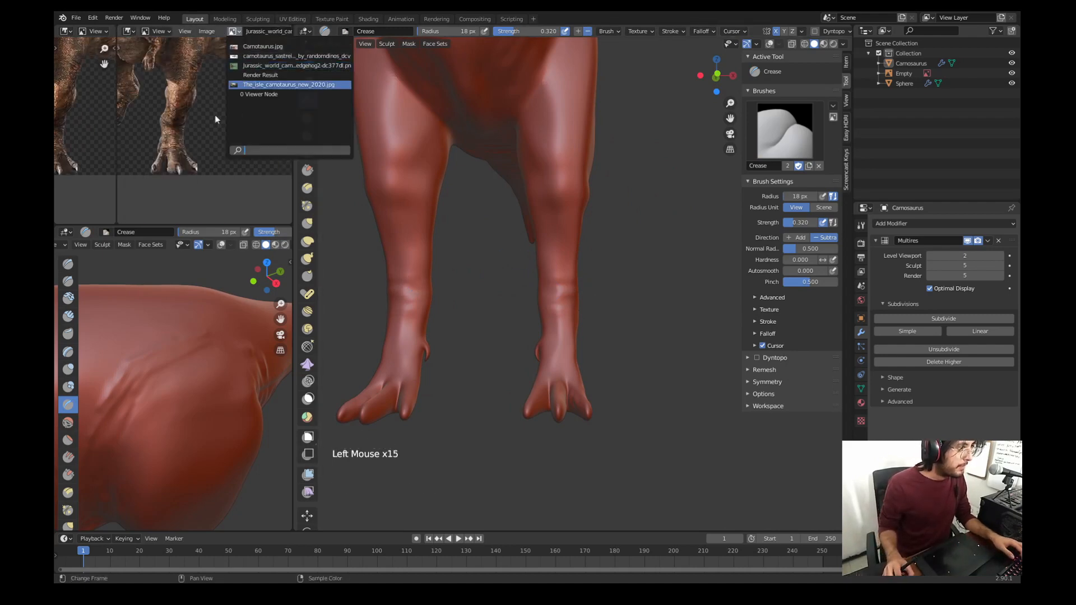
scroll(216, 118, "down", 3)
scroll(157, 116, "up", 3)
middle_click_drag(212, 120, 196, 151)
left_click(234, 31)
left_click(245, 93)
scroll(202, 140, "down", 2)
Step: Carve horizontal skin folds around the knee with the Crease brush at 18 px
middle_click_drag(566, 224, 577, 196)
key("KP_3")
left_click_drag(536, 190, 562, 192)
middle_click_drag(583, 213, 545, 213)
left_click_drag(544, 213, 560, 216)
middle_click_drag(582, 218, 538, 218)
left_click_drag(549, 219, 566, 227)
mouse_move(594, 227)
middle_mouse_down()
mouse_move(571, 232)
mouse_move(549, 218)
middle_mouse_up()
Step: Build up and carve the leg surface around the knee with the Draw brush at 29 px
key("w")
left_click(568, 182)
key("f")
middle_click_drag(549, 219, 541, 236, "shift")
left_click_drag(530, 224, 538, 264)
middle_click_drag(538, 246, 577, 240)
left_click_drag(552, 235, 561, 269, "ctrl")
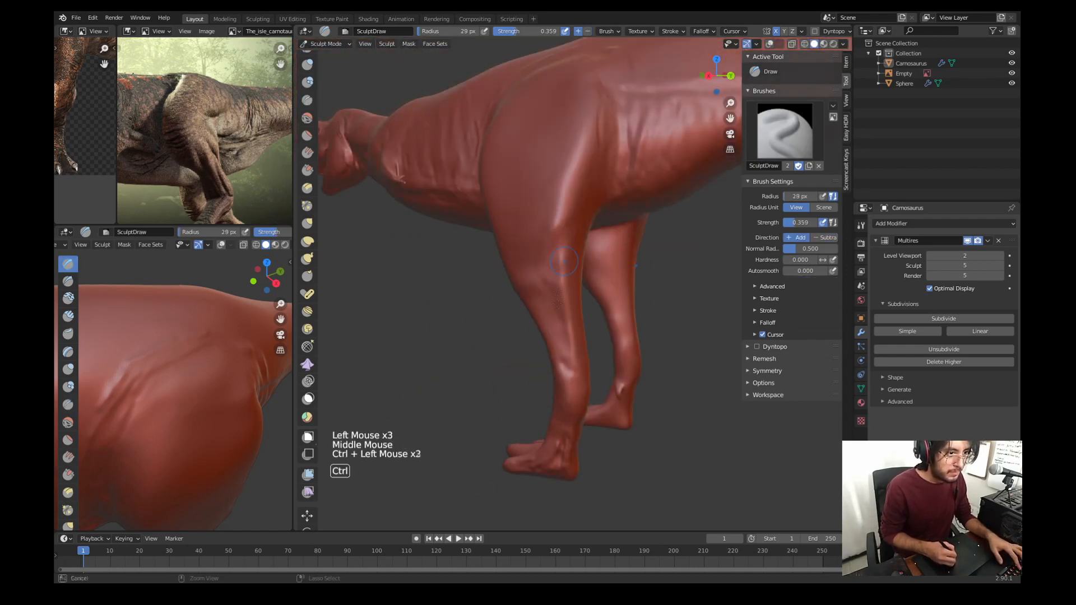
Step: Smooth the new strokes around the knee
middle_click_drag(594, 263, 544, 271)
key("s")
left_click_drag(533, 256, 539, 281)
middle_click_drag(530, 258, 545, 257)
Step: Add volume along the knee area with the Draw brush at 29 px and carve a fold across its front
key("w")
left_click(547, 197)
left_click_drag(552, 247, 555, 286)
left_click_drag(548, 224, 552, 255)
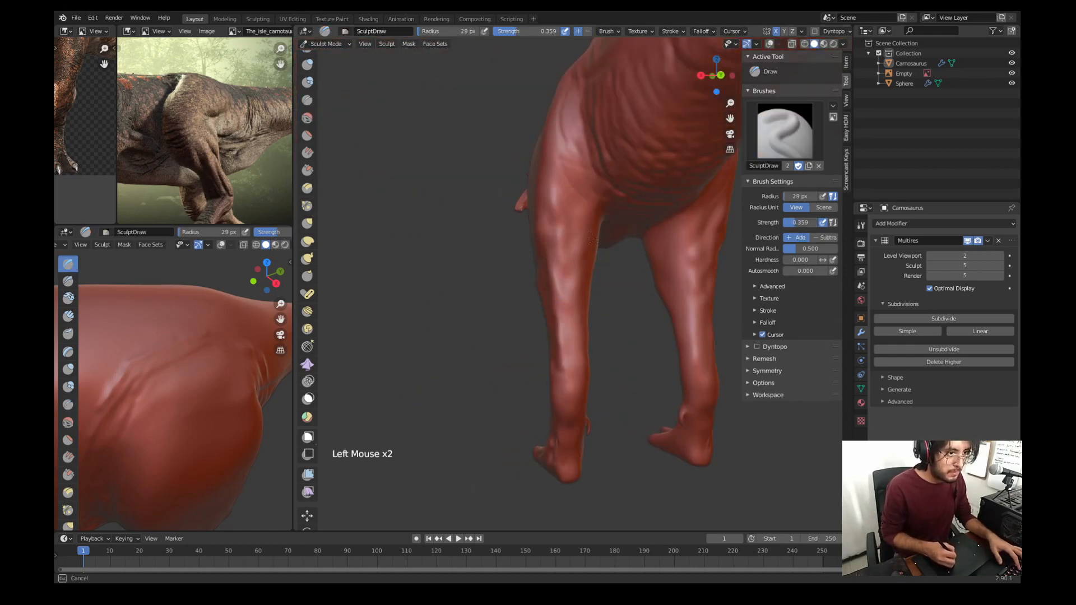
mouse_move(538, 224)
middle_mouse_down()
mouse_move(617, 224)
mouse_move(588, 245)
middle_mouse_up()
left_click_drag(588, 245, 559, 248, "ctrl")
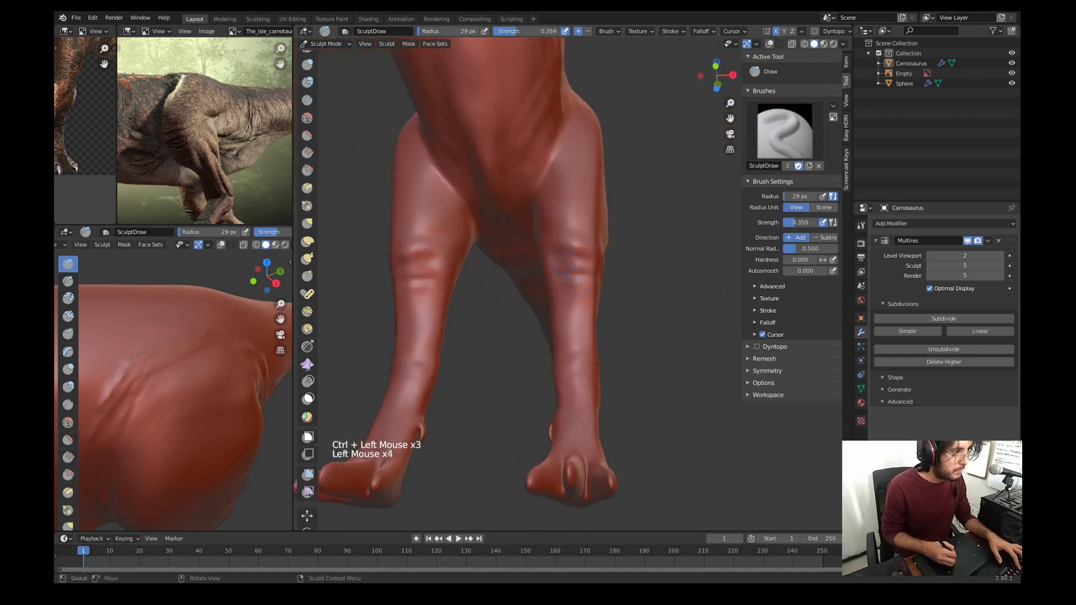
Step: Add volume across the front of the knee with the Draw brush at 29 px
middle_click_drag(586, 252, 541, 247)
left_click_drag(552, 241, 560, 269)
middle_click_drag(577, 235, 532, 233)
Step: Carve diagonal creases on the outer rear side of the thigh with the Crease brush at 11 px
key("w")
middle_click_drag(533, 197, 551, 238, "shift")
left_click(521, 205)
key("f")
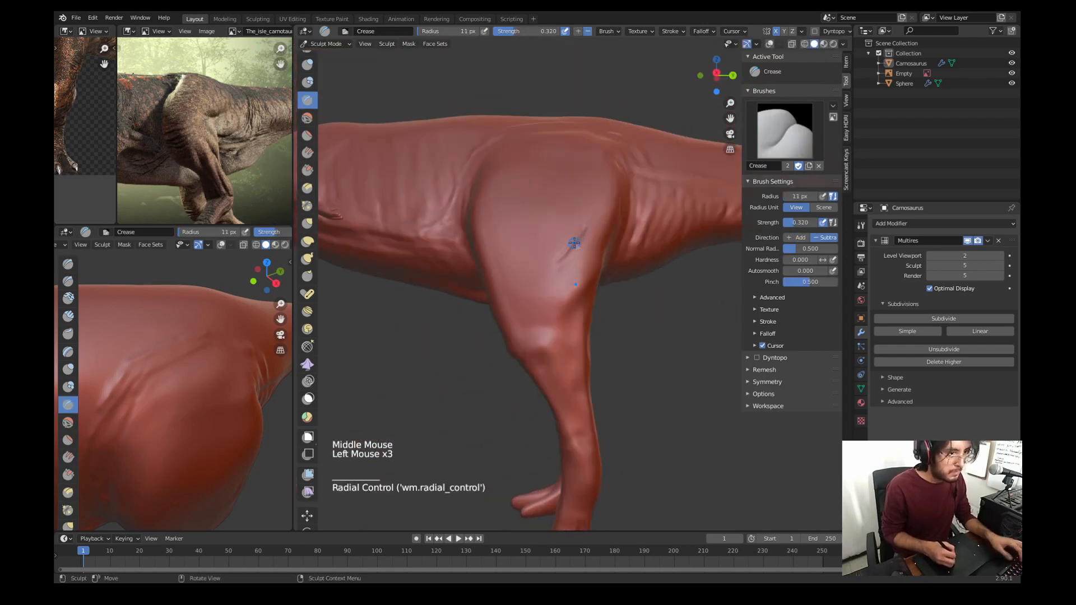
key("s")
key("w")
key("w")
key("f")
left_click_drag(583, 230, 560, 269)
middle_click_drag(571, 236, 538, 230)
Step: Adjust the thigh's contour in side view with the Grab brush at 116 px, using the leg reference image
key("KP_3")
key("g")
key("f")
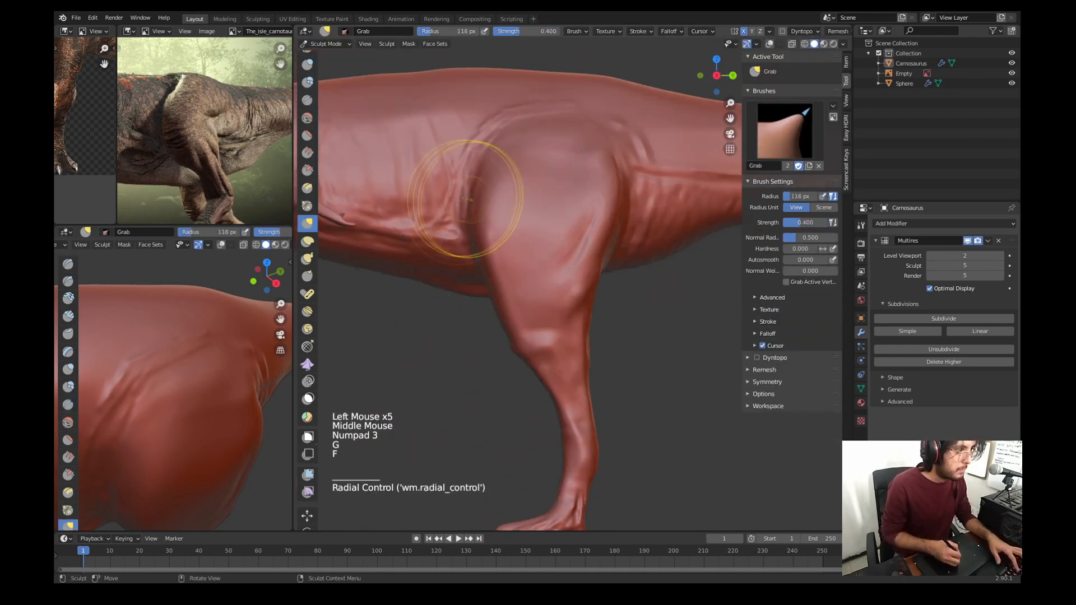
middle_click_drag(213, 185, 191, 101)
middle_click_drag(538, 280, 605, 280)
key("KP_3")
Step: Carve creases across the lower leg above the foot with the Crease brush at 40 px, undoing the first stroke
key("w")
mouse_move(544, 257)
middle_mouse_down("shift")
mouse_move(546, 291)
mouse_move(594, 297)
middle_mouse_up("shift")
left_click(495, 257)
key("f")
middle_click_drag(560, 314, 560, 281, "shift")
key("f")
left_click_drag(547, 342, 580, 337, "ctrl")
key("f")
key("ctrl+z")
left_click_drag(552, 370, 580, 367)
Step: Carve folds across the front of the knee and just below it with the Crease brush at 28 px
key("f")
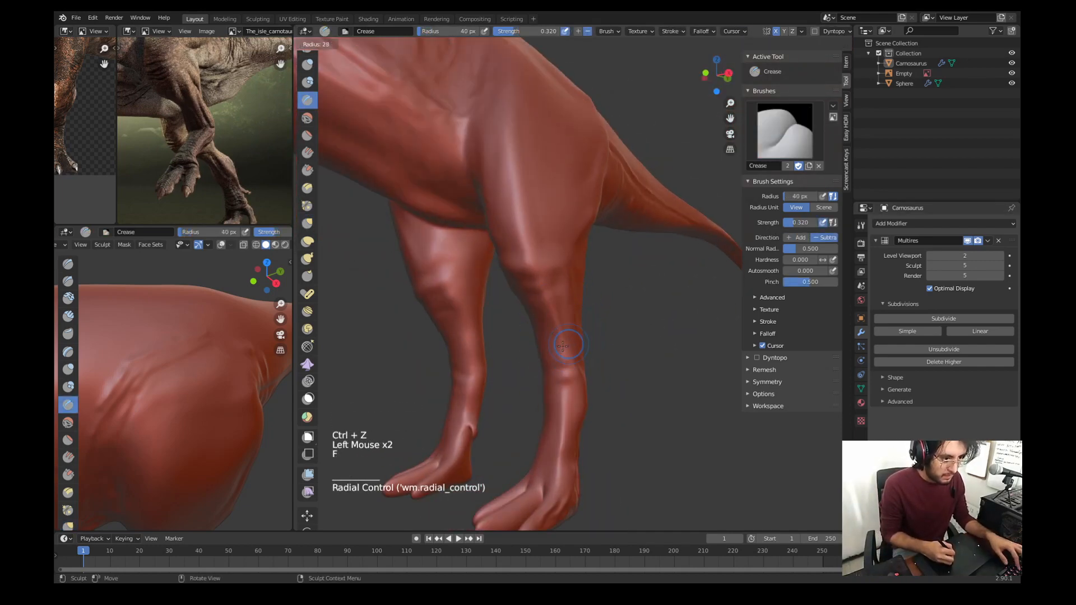
left_click(562, 346)
middle_click_drag(566, 336, 504, 308)
key("s")
key("w")
left_click(495, 296)
left_click_drag(572, 280, 594, 292)
middle_click_drag(555, 286, 576, 286)
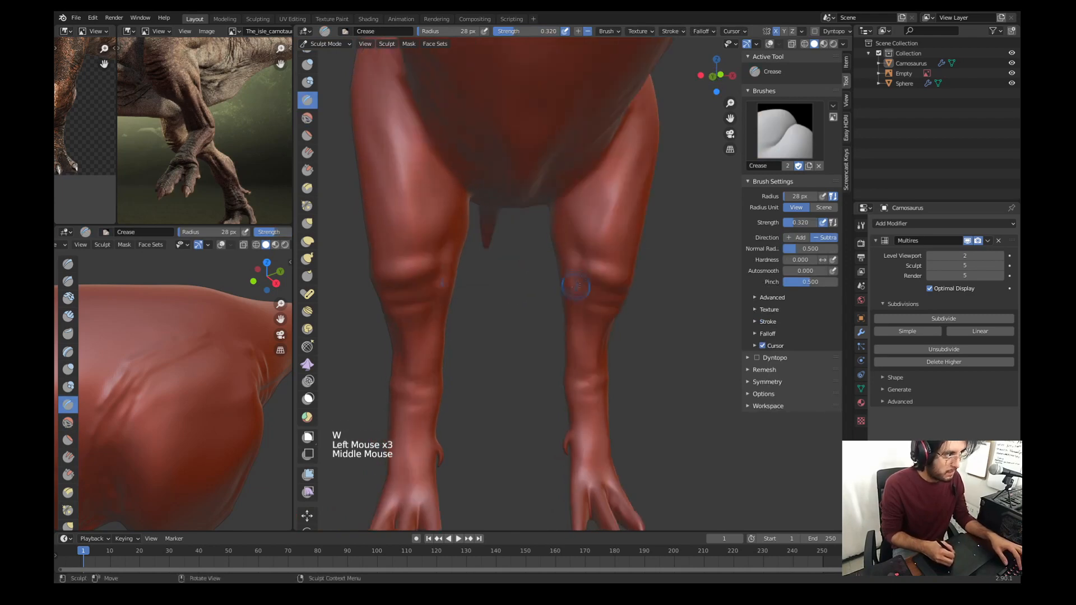
left_click_drag(576, 286, 622, 291)
mouse_move(594, 286)
middle_mouse_down()
mouse_move(572, 309)
mouse_move(577, 263)
middle_mouse_up()
Step: Carve fine horizontal wrinkles over the front of the thigh and knee with the Crease brush at 13 px
key("f")
left_click(589, 280)
left_click_drag(563, 259, 638, 264)
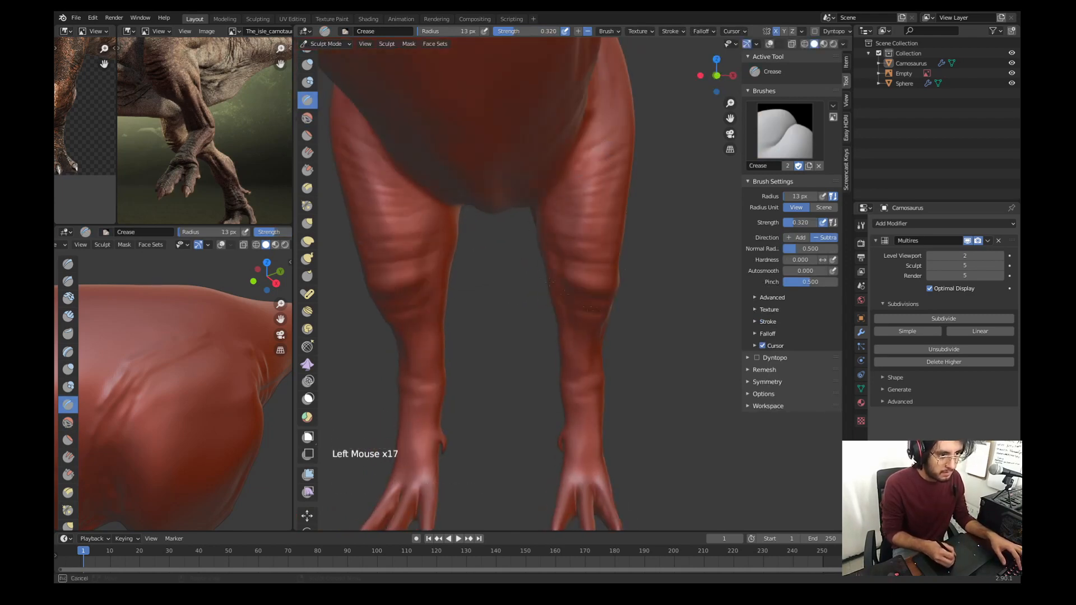
left_click_drag(550, 282, 587, 309)
Step: Carve thin horizontal creases across the front of the lower leg with the Crease brush at 13 px
middle_click_drag(583, 336, 580, 218, "shift")
middle_click_drag(580, 224, 569, 235)
left_click_drag(560, 263, 588, 266)
Step: Raise curved skin wrinkles on the instep above the toes with the Draw brush at 13 px
middle_click_drag(577, 336, 560, 246, "shift")
mouse_move(561, 247)
middle_mouse_down()
mouse_move(557, 261)
mouse_move(555, 196)
middle_mouse_up()
left_click(532, 309)
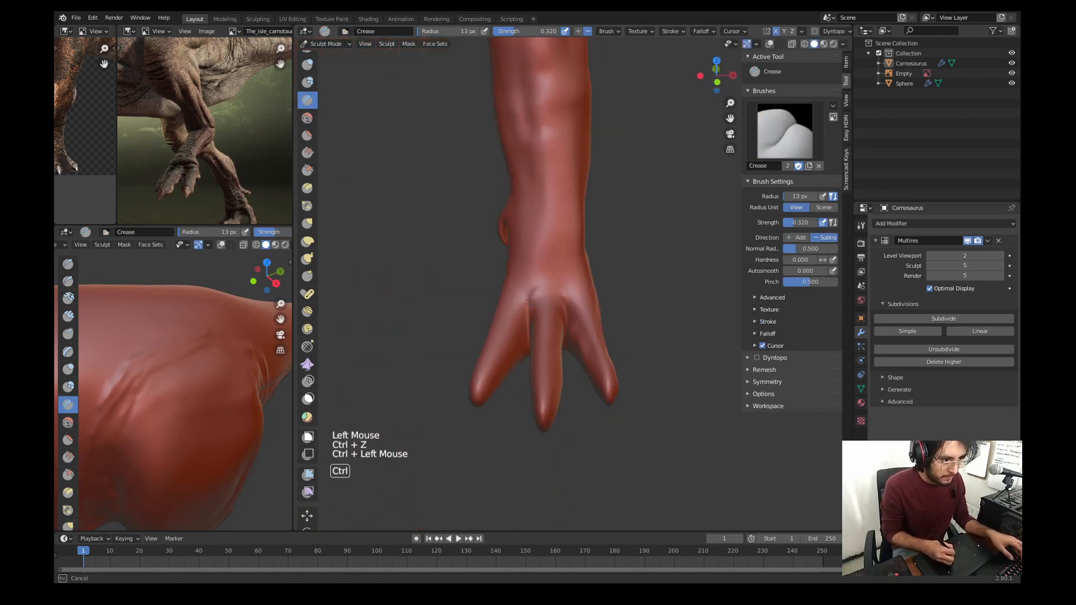
key("x")
left_click(533, 294)
left_click_drag(532, 293, 531, 292)
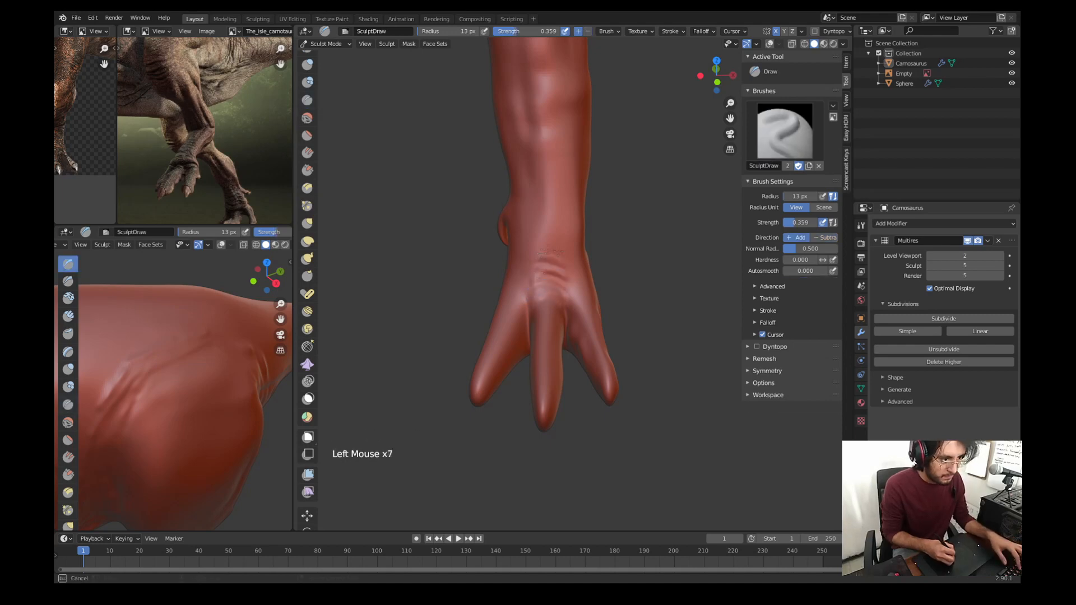
Step: Extend the raised wrinkles across the base of the inner toe with the Draw brush at 13 px
middle_click_drag(576, 320, 525, 274)
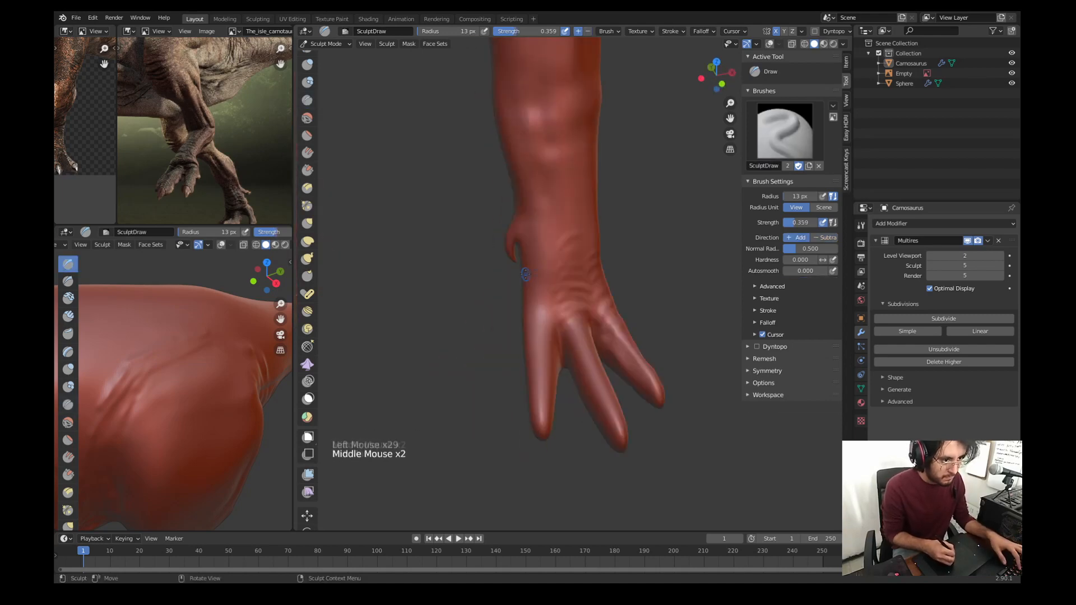
left_click_drag(549, 312, 559, 312)
left_click_drag(534, 300, 554, 303)
Step: Carve creases between the wrinkles and up the instep with the Crease brush at 13 px
key("w")
mouse_move(560, 286)
middle_mouse_down()
mouse_move(535, 260)
mouse_move(546, 271)
middle_mouse_up()
middle_click_drag(547, 263, 542, 257)
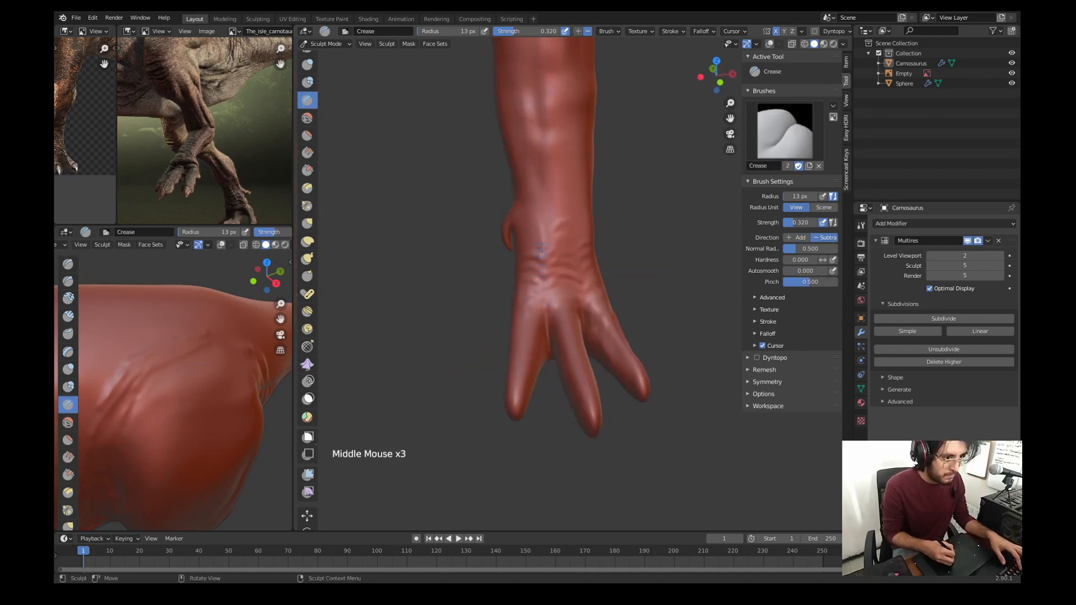
left_click_drag(542, 208, 549, 226)
middle_click_drag(552, 225, 555, 269, "shift")
middle_click_drag(561, 247, 566, 230)
Step: Reshape the outer contour of the lower leg in front view with the Grab brush at 82 px
key("KP_1")
key("g")
key("f")
left_click_drag(586, 207, 593, 218)
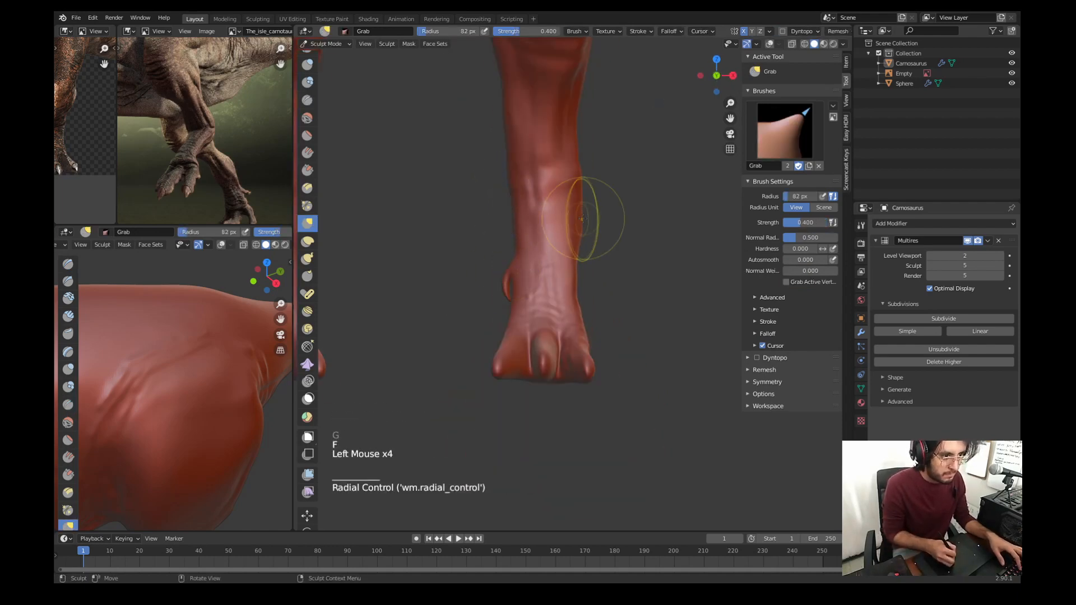
left_click_drag(583, 269, 572, 269)
Step: Carve a series of short slanted creases down the inner side of the upper shin with a smaller Crease brush
middle_click_drag(549, 147, 553, 281, "shift")
key("w")
key("f")
left_click(535, 275)
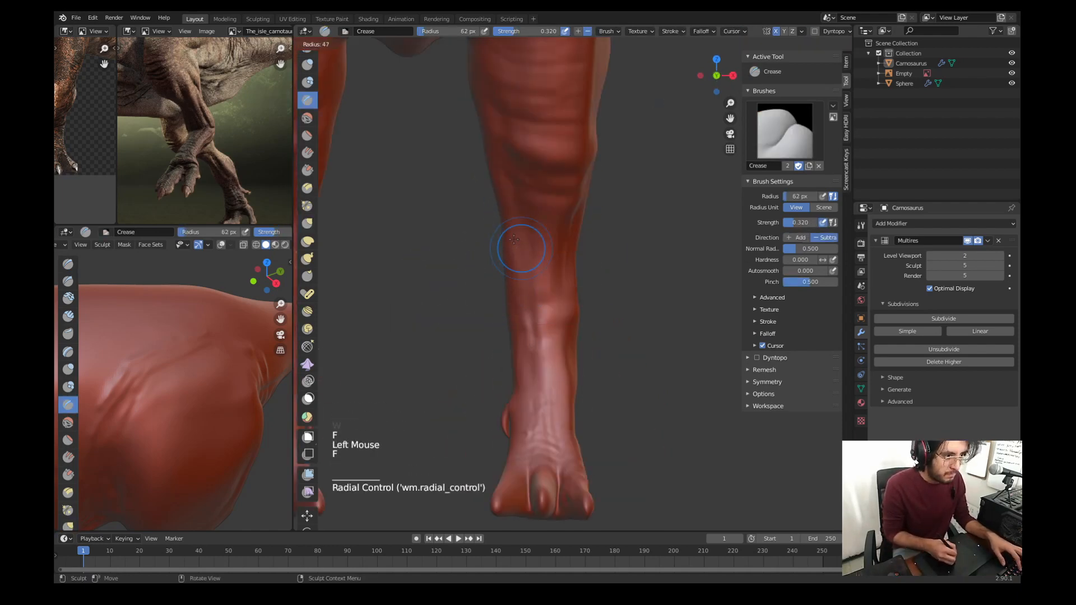
left_click_drag(519, 247, 530, 238)
left_click_drag(513, 216, 526, 208)
middle_click_drag(513, 178, 483, 288, "shift")
left_click_drag(499, 225, 471, 213)
left_click_drag(498, 255, 477, 241)
left_click_drag(502, 272, 479, 260)
left_click_drag(499, 288, 482, 280)
Step: Build up volume along the lower leg in side view with the Draw brush
key("x")
key("KP_3")
middle_click_drag(472, 178, 521, 253, "ctrl")
left_click(410, 238)
scroll(572, 277, "up", 3)
left_click_drag(519, 364, 495, 464)
left_click_drag(517, 303, 524, 340)
Step: Carve lengthwise creases down the side of the leg around the knee with the Crease brush at 24 px
middle_click_drag(500, 208, 507, 234, "shift")
key("w")
key("f")
left_click(497, 234)
left_click_drag(522, 243, 528, 272)
middle_click_drag(515, 236, 516, 280, "ctrl")
left_click_drag(524, 247, 522, 275)
Step: Carve long wrinkles over the outer thigh with the Crease brush at 24 px, following the body reference image
middle_click_drag(499, 185, 531, 288, "shift")
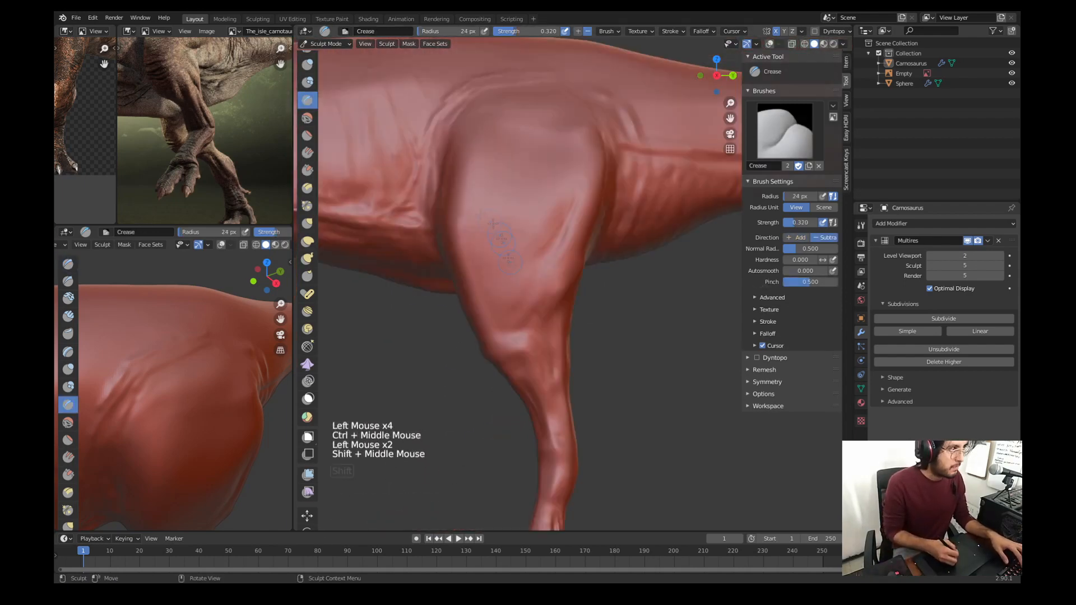
middle_click_drag(208, 112, 207, 188, "shift")
left_click_drag(451, 185, 451, 257)
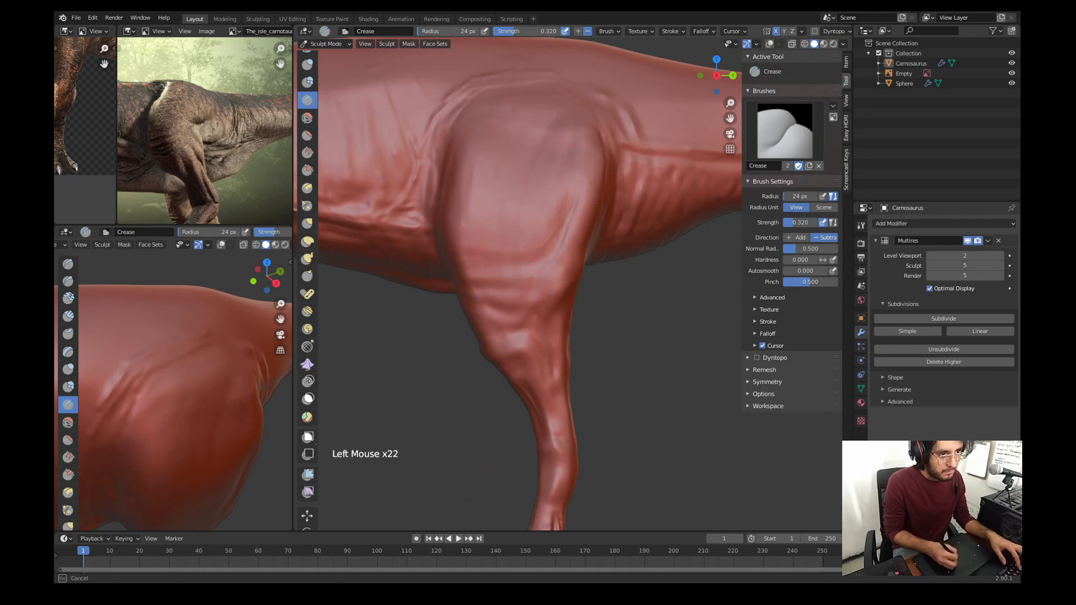
left_click_drag(588, 147, 589, 215)
Step: Raise pinched skin ridges across the outer thigh with the inverted Crease brush at 17 px
middle_click_drag(465, 182, 479, 224, "shift")
left_click(479, 224)
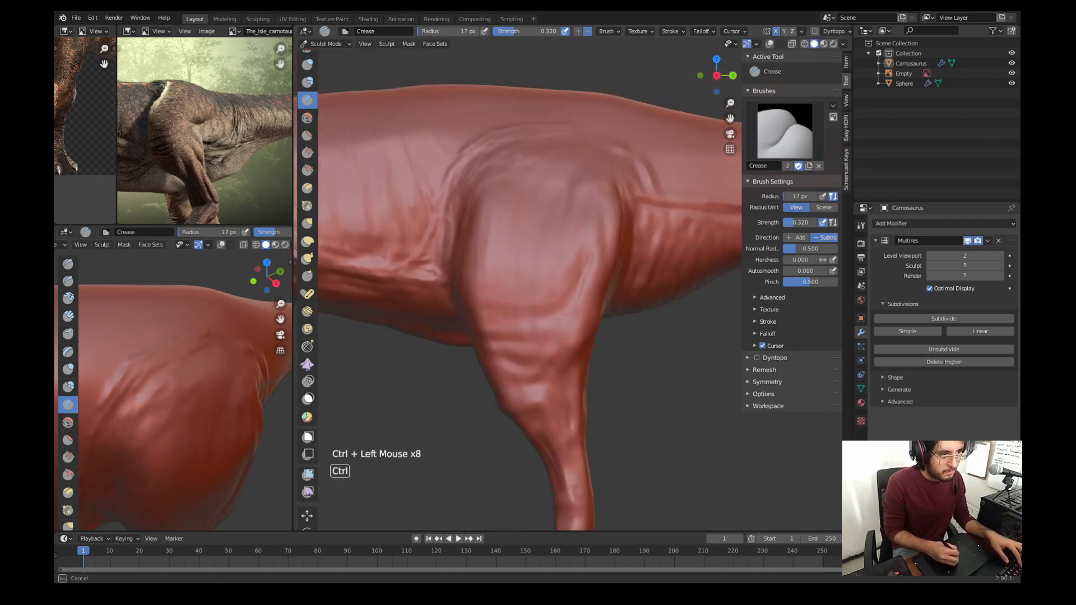
middle_click_drag(560, 358, 556, 286, "shift")
left_click_drag(535, 337, 572, 325, "ctrl")
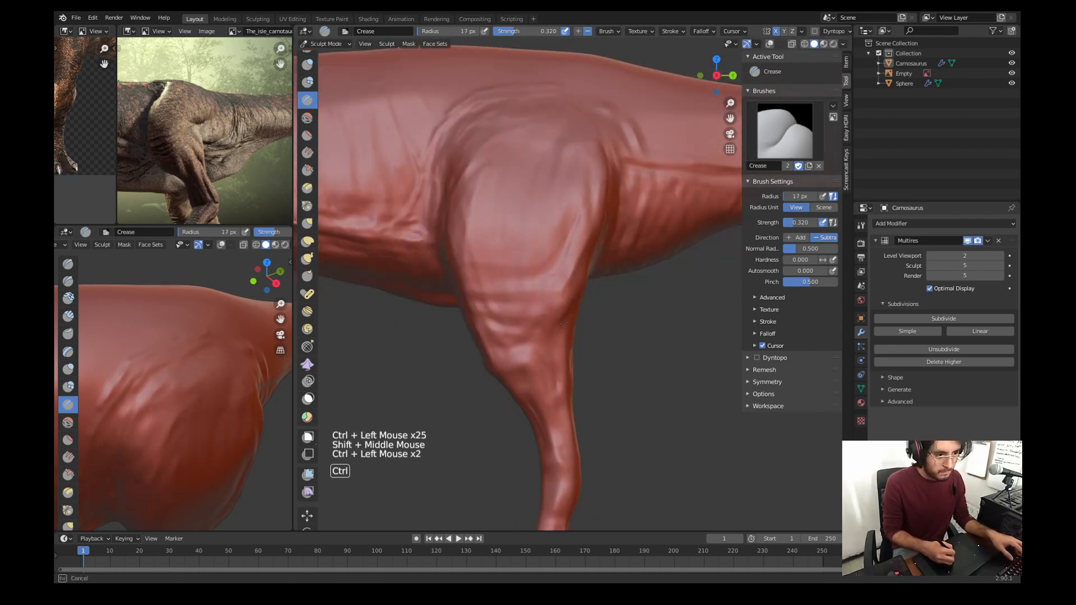
Step: Raise pinched ridges between the knee folds in front view with the inverted Crease brush at 17 px
mouse_move(560, 359)
middle_mouse_down("shift")
mouse_move(547, 257)
mouse_move(538, 314)
mouse_move(552, 275)
middle_mouse_up("shift")
key("KP_1")
middle_click_drag(561, 224, 549, 280, "shift")
middle_click_drag(555, 253, 561, 224, "ctrl")
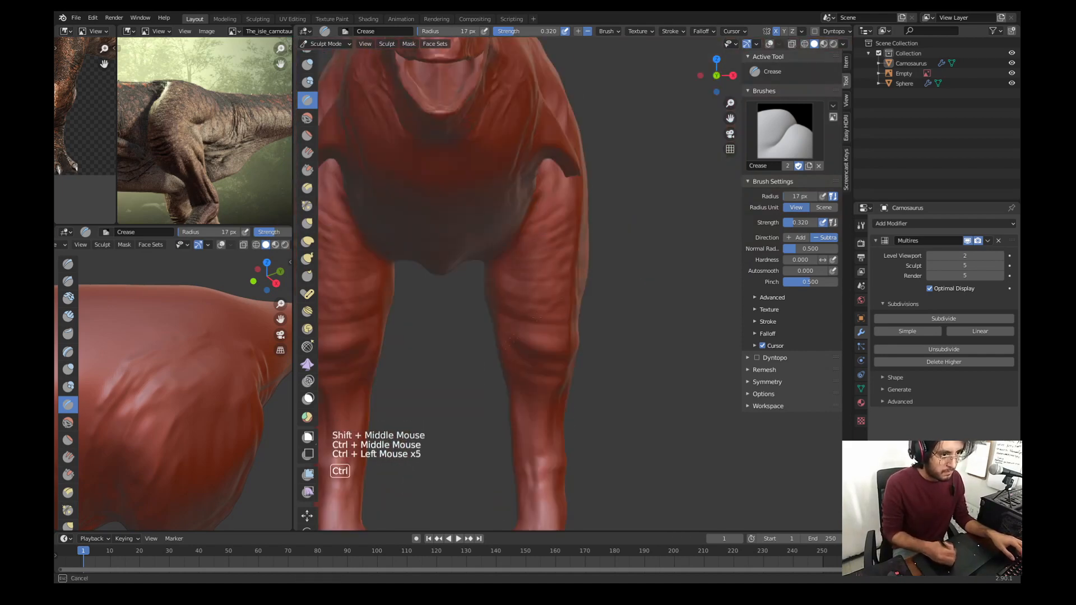
left_click_drag(513, 341, 536, 317, "ctrl")
Step: Reshape the knee and ankle contours in front view with the Grab brush at 65 px
key("g")
left_click_drag(529, 362, 521, 370)
key("f")
middle_click_drag(538, 370, 538, 314, "shift")
middle_click_drag(549, 358, 552, 247, "ctrl")
middle_click_drag(549, 247, 552, 272, "ctrl")
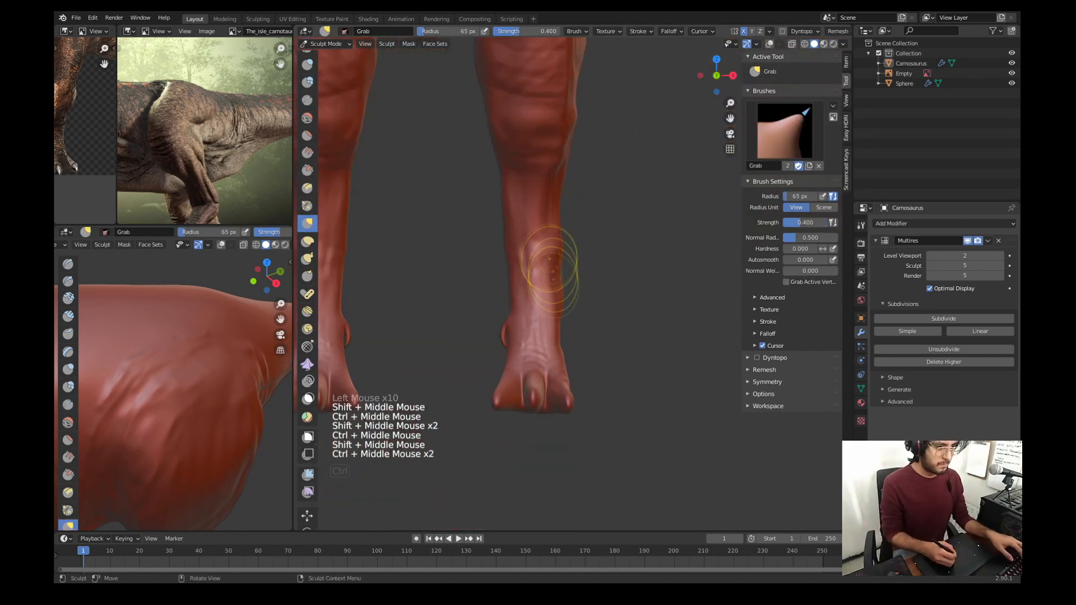
left_click_drag(552, 275, 549, 260)
left_click_drag(555, 269, 551, 272)
left_click_drag(552, 281, 544, 282)
left_click_drag(546, 325, 542, 330)
Step: Carve rows of horizontal wrinkles from the ankle down to the toes with the Crease brush at 12 px
key("w")
key("f")
middle_click_drag(575, 291, 567, 230, "ctrl")
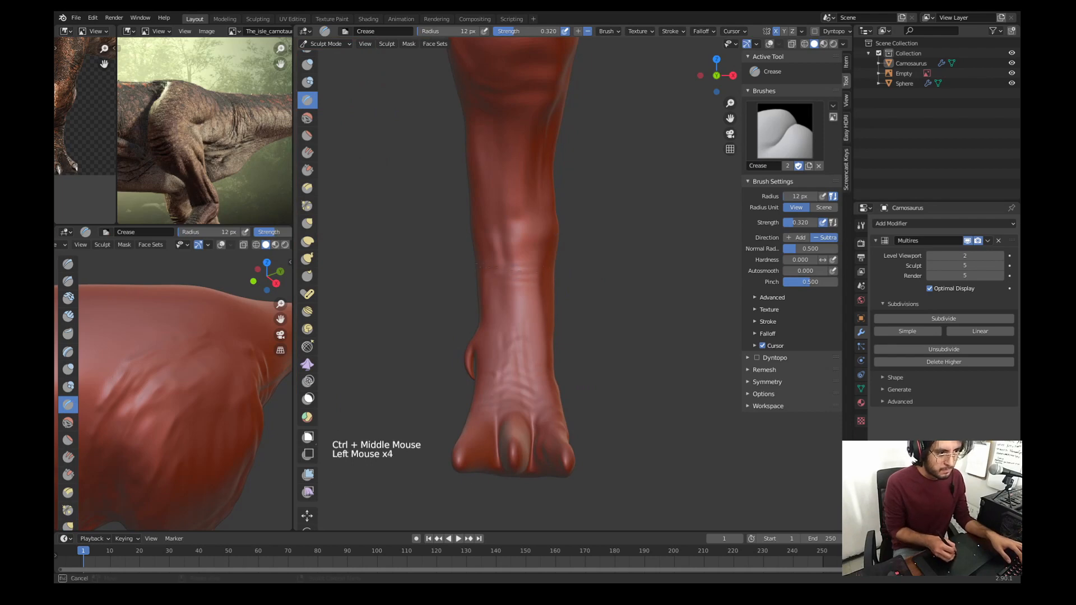
middle_click_drag(570, 377, 566, 375, "shift")
left_click_drag(476, 387, 480, 391)
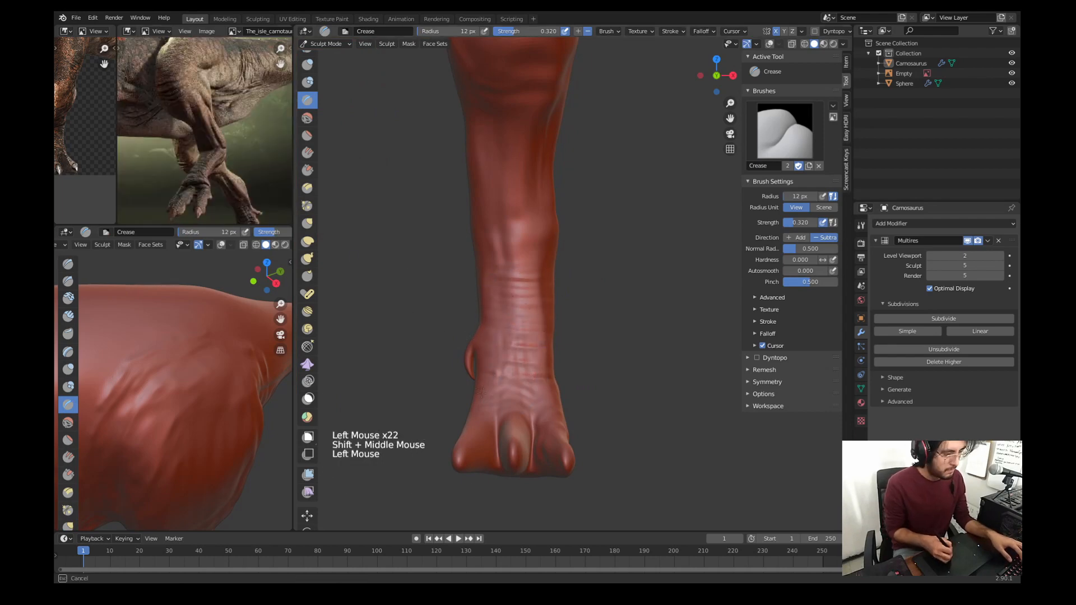
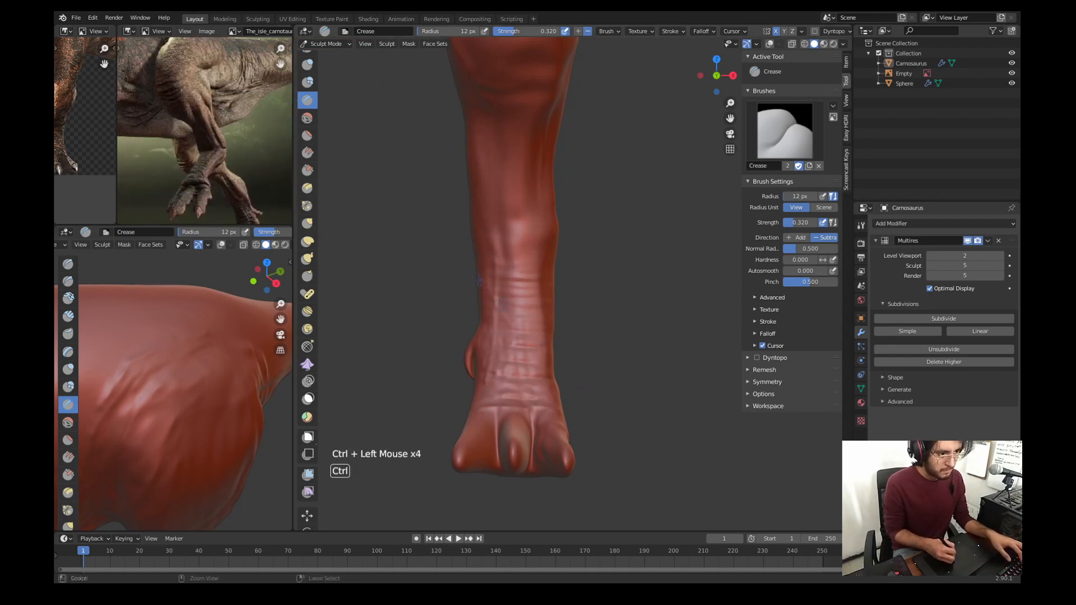
Step: Try to reshape the inner contour of the upper shin with the Grab brush at 70 px
key("g")
key("f")
left_click(479, 162)
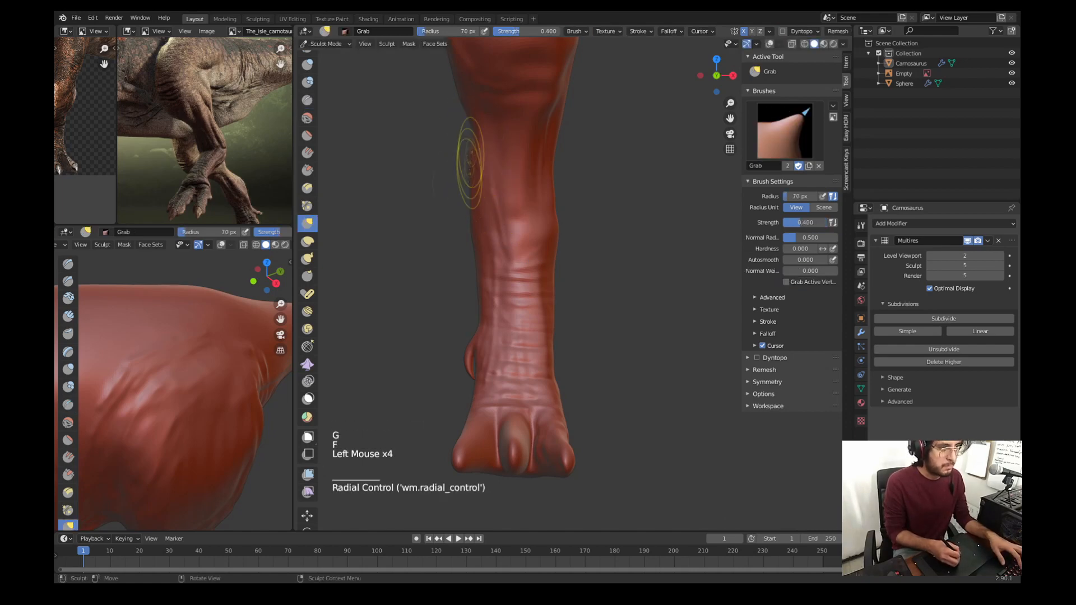
left_click_drag(473, 161, 482, 161)
key("ctrl+z")
key("ctrl+z")
key("ctrl+z")
mouse_move(482, 160)
left_mouse_down()
mouse_move(476, 142)
mouse_move(480, 196)
left_mouse_up()
key("ctrl+z")
key("f")
left_click(473, 130)
Step: Hide two neighbouring toes of the foot with Box Hide so that only one side toe remains accessible
mouse_move(529, 408)
middle_mouse_down("shift")
mouse_move(532, 294)
mouse_move(538, 387)
middle_mouse_up("shift")
middle_click_drag(538, 359, 544, 269, "shift")
middle_click_drag(543, 269, 538, 303)
middle_click_drag(527, 347, 521, 274, "ctrl")
key("w")
left_click(440, 274)
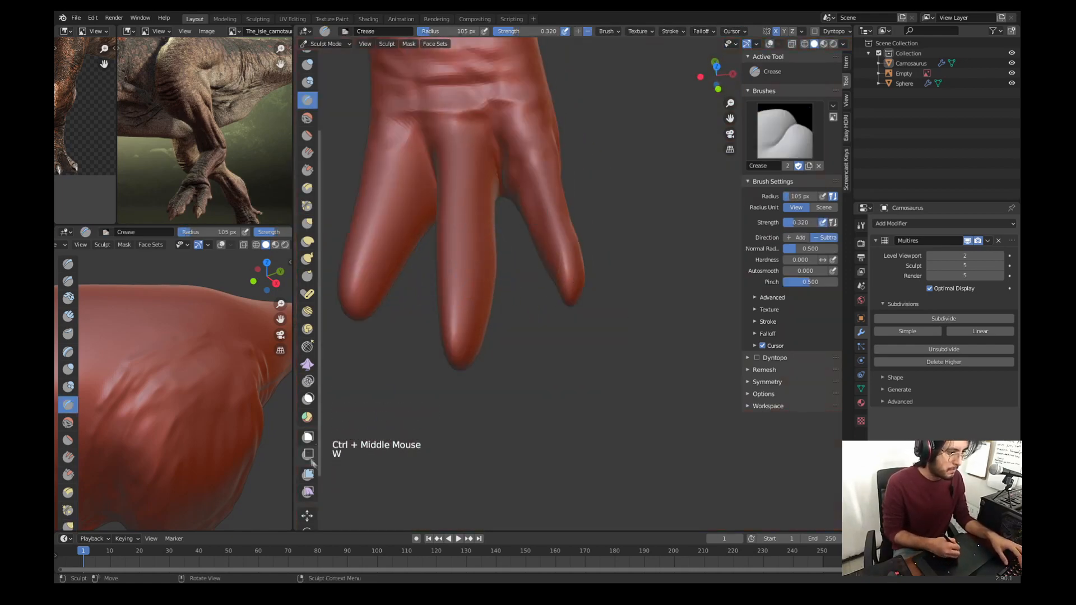
left_click(309, 456)
middle_click_drag(476, 247, 493, 196)
middle_click_drag(487, 190, 523, 130, "shift")
middle_click_drag(527, 168, 521, 202, "ctrl")
left_click_drag(447, 181, 588, 424)
Step: Build up skin folds across the isolated side toe with the Draw brush at 37 px
middle_click_drag(594, 292, 607, 228)
key("x")
key("f")
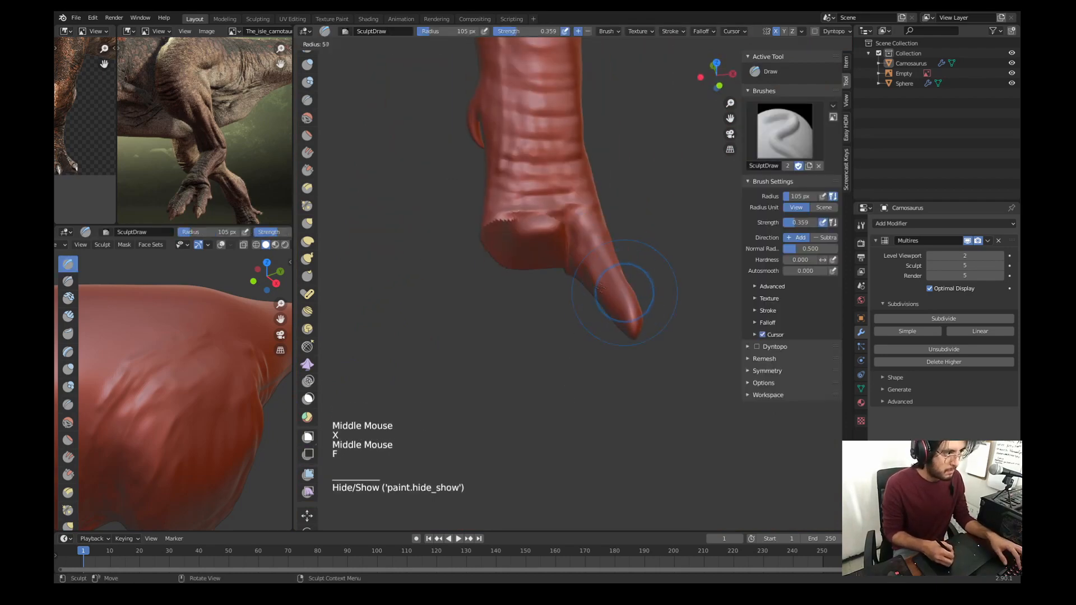
left_click(601, 288)
middle_click_drag(602, 291, 605, 274, "ctrl")
middle_click_drag(605, 274, 588, 263)
mouse_move(594, 269)
middle_mouse_down("shift")
mouse_move(603, 280)
mouse_move(577, 305)
middle_mouse_up("shift")
key("f")
left_click(618, 305)
middle_click_drag(644, 314, 571, 308)
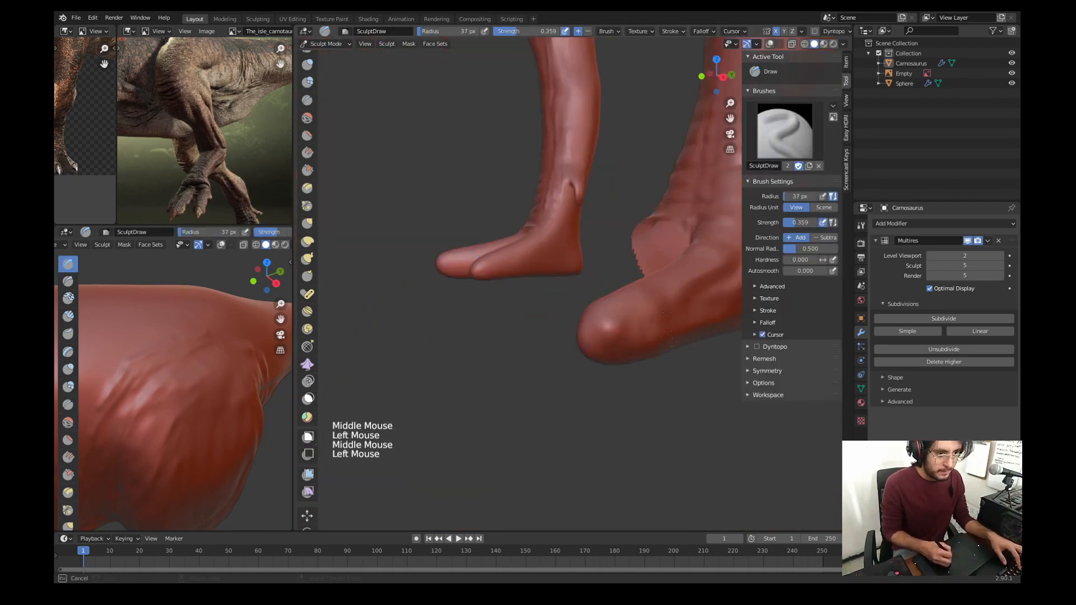
left_click_drag(666, 312, 671, 345)
left_click_drag(680, 305, 687, 339)
middle_click_drag(683, 319, 561, 311, "shift")
left_click_drag(593, 269, 600, 308)
left_click_drag(628, 252, 634, 292)
Step: Extend the raised folds around the inner side of the isolated toe with the Draw brush
middle_click_drag(493, 202, 583, 233)
left_click_drag(561, 308, 550, 336)
middle_click_drag(546, 330, 608, 296)
left_click_drag(598, 311, 595, 330)
left_click_drag(623, 318, 629, 348)
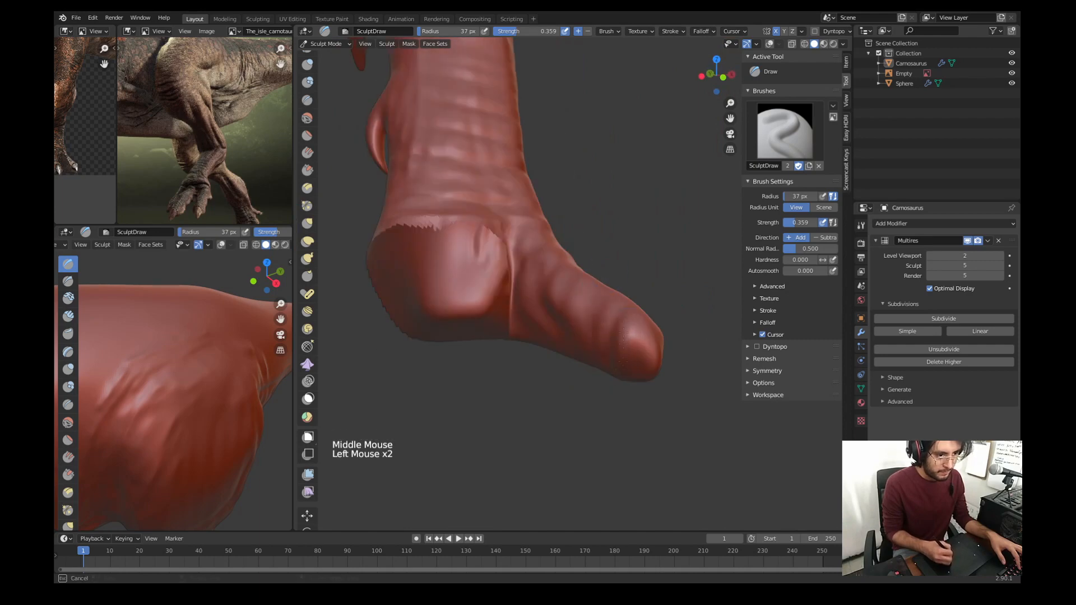
Step: Carve a hollow for the claw into the side toe's tip and soften it with the Smooth brush
middle_click_drag(628, 331, 577, 336)
middle_click_drag(594, 336, 577, 331)
left_click_drag(584, 339, 584, 354, "ctrl")
middle_click_drag(585, 342, 580, 375)
key("s")
left_click_drag(561, 330, 566, 353)
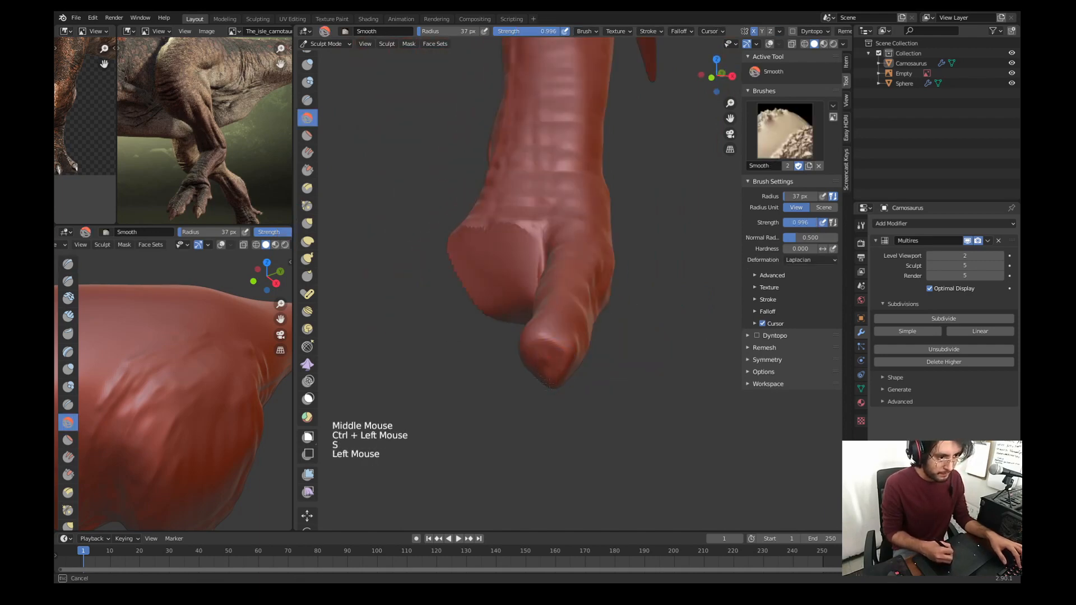
Step: Reshape the contour of the side toe's tip with the Grab brush
key("g")
middle_click_drag(561, 331, 667, 356)
key("f")
left_click(684, 351)
left_click_drag(673, 354, 668, 346)
left_click_drag(670, 345, 658, 337)
mouse_move(658, 336)
middle_mouse_down()
mouse_move(588, 338)
mouse_move(586, 352)
middle_mouse_up()
Step: Deepen the claw hollow in the side toe's tip with the subtracting Draw brush at 42 px and reveal the hidden toes
key("w")
key("w")
left_click(577, 264)
key("f")
left_click(597, 334)
left_click_drag(585, 346, 584, 356, "ctrl")
left_click_drag(586, 341, 584, 354, "ctrl")
middle_click_drag(582, 336, 588, 387)
Step: Add volume along the top of the middle toe with the Draw brush at 42 px
middle_click_drag(577, 364, 510, 258, "shift")
middle_click_drag(507, 253, 503, 263)
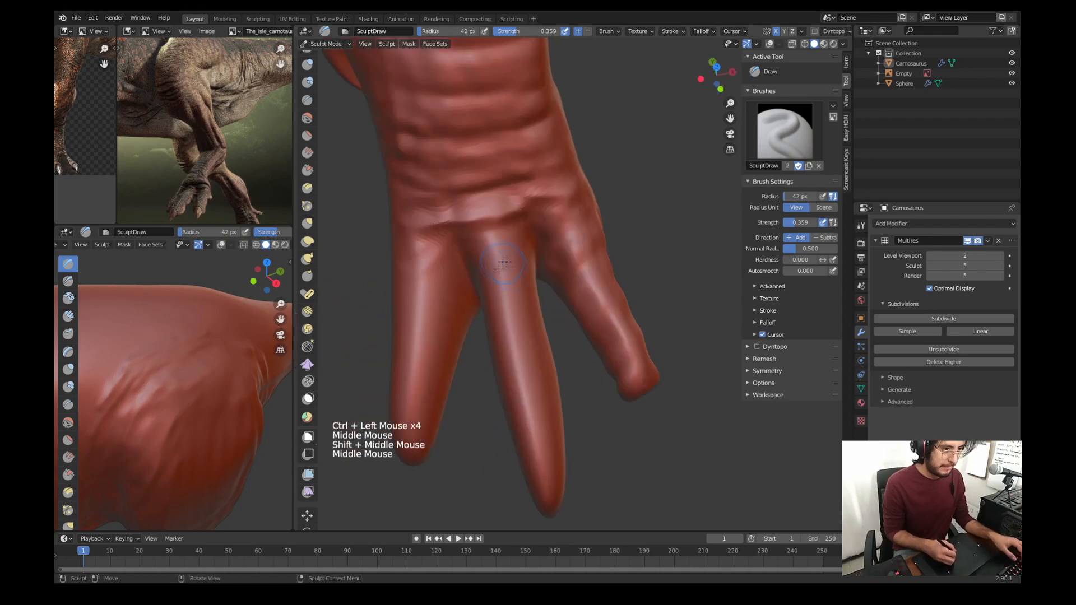
left_click_drag(503, 326, 506, 317)
Step: Carve creases into the underside of the side toe with the Crease brush at 25 px
mouse_move(506, 319)
middle_mouse_down()
mouse_move(551, 291)
mouse_move(582, 314)
mouse_move(561, 252)
middle_mouse_up()
key("w")
key("f")
key("KP_3")
key("f")
left_click(559, 354)
left_click_drag(552, 263, 546, 274)
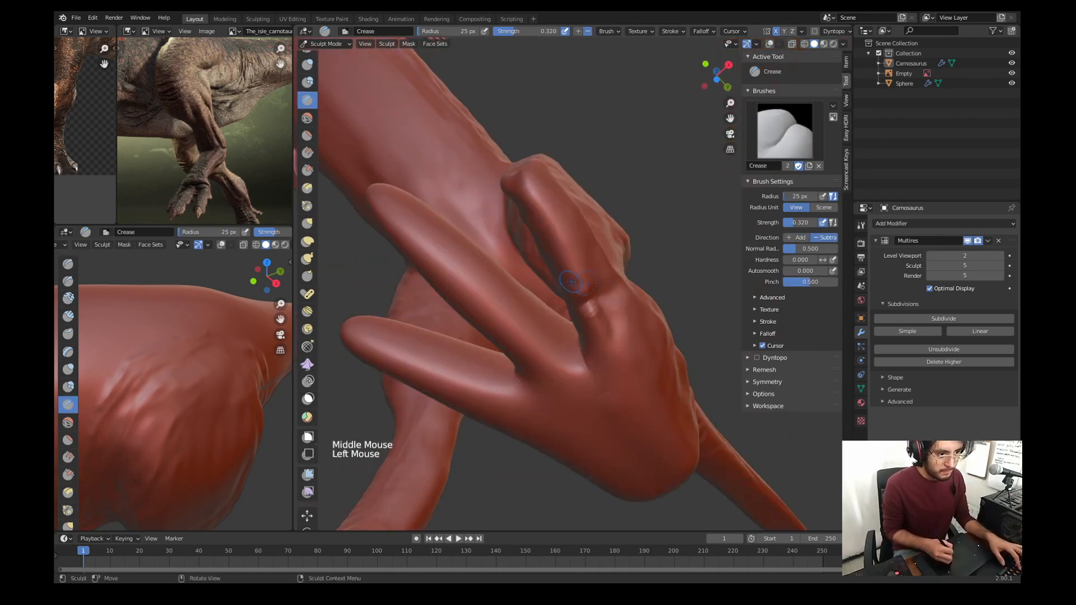
middle_click_drag(546, 274, 554, 257)
left_click_drag(566, 269, 546, 277)
Step: Carve short wrinkles along the side of the foot from the sole to the heel in side view with the Crease brush
key("KP_3")
left_click_drag(588, 336, 608, 340)
left_click_drag(595, 335, 611, 342)
left_click_drag(599, 336, 615, 343)
left_click_drag(602, 333, 620, 339)
middle_click_drag(639, 308, 577, 336, "shift")
middle_click_drag(583, 327, 588, 350, "ctrl")
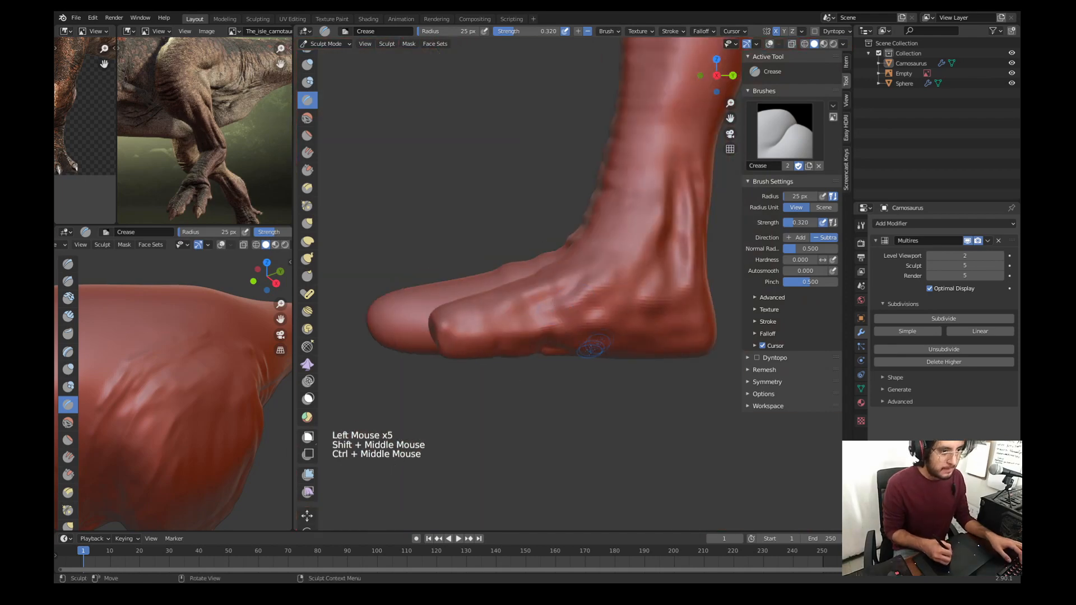
left_click_drag(695, 306, 653, 341)
Step: Round off the back of the heel in side view with the Grab brush at 93 px
key("s")
key("f")
key("g")
left_click_drag(720, 350, 708, 336)
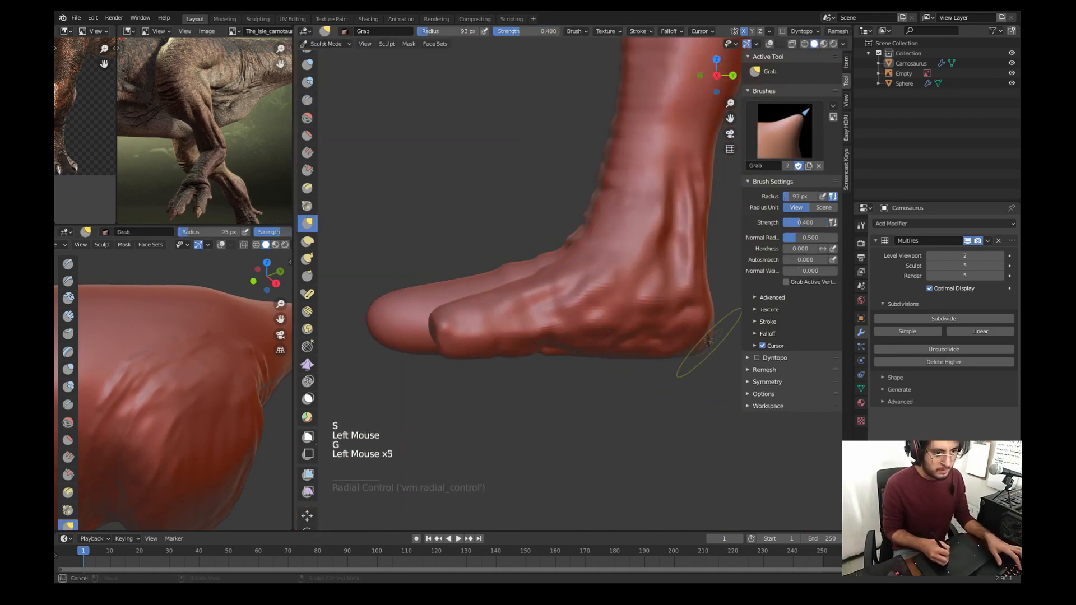
Step: Build up the base of the middle toe with the Draw brush at 43 px and undo the last strokes
middle_click_drag(689, 325, 611, 381)
middle_click_drag(610, 381, 606, 359, "ctrl")
middle_click_drag(600, 364, 623, 391)
key("s")
key("f")
key("x")
left_click_drag(524, 296, 532, 330)
left_click_drag(527, 314, 535, 347)
left_click_drag(531, 330, 537, 358)
middle_click_drag(546, 392, 538, 302, "shift")
left_click_drag(538, 286, 548, 303)
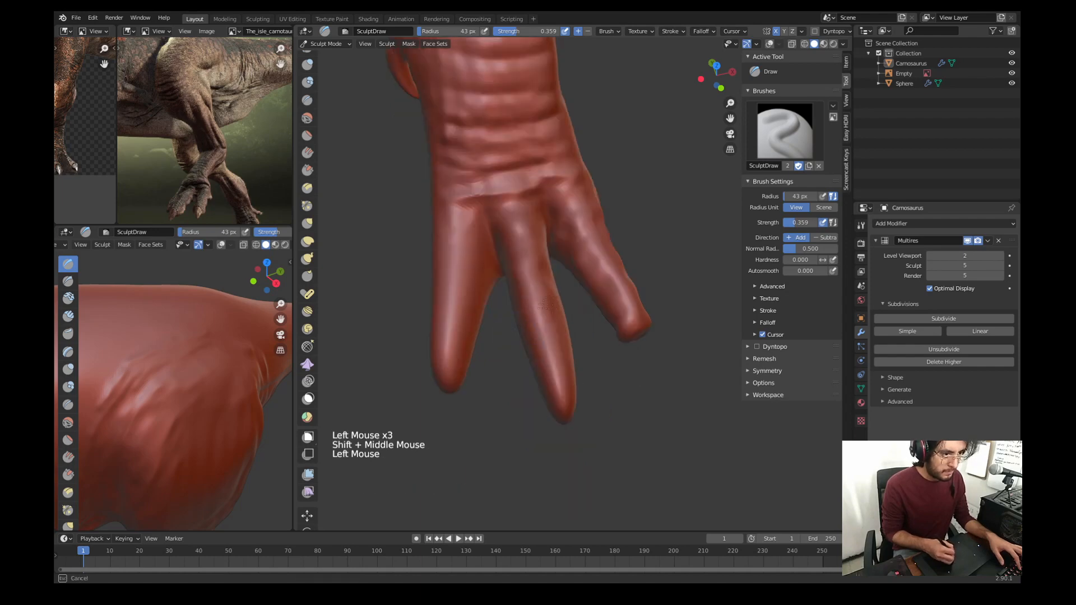
key("ctrl+z")
key("ctrl+z")
Step: Carve a crease near the base of the middle toe with the Crease brush
middle_click_drag(551, 302, 482, 253)
key("shift+c")
key("f")
mouse_move(526, 280)
middle_mouse_down()
mouse_move(482, 307)
mouse_move(611, 288)
middle_mouse_up()
left_click(476, 307)
left_click_drag(614, 289, 590, 257)
Step: Reshape and widen the middle toe and the gaps between the toes with the Grab brush at 118 px
key("x")
mouse_move(583, 279)
middle_mouse_down()
mouse_move(543, 238)
mouse_move(504, 250)
middle_mouse_up()
key("f")
key("KP_1")
key("g")
key("f")
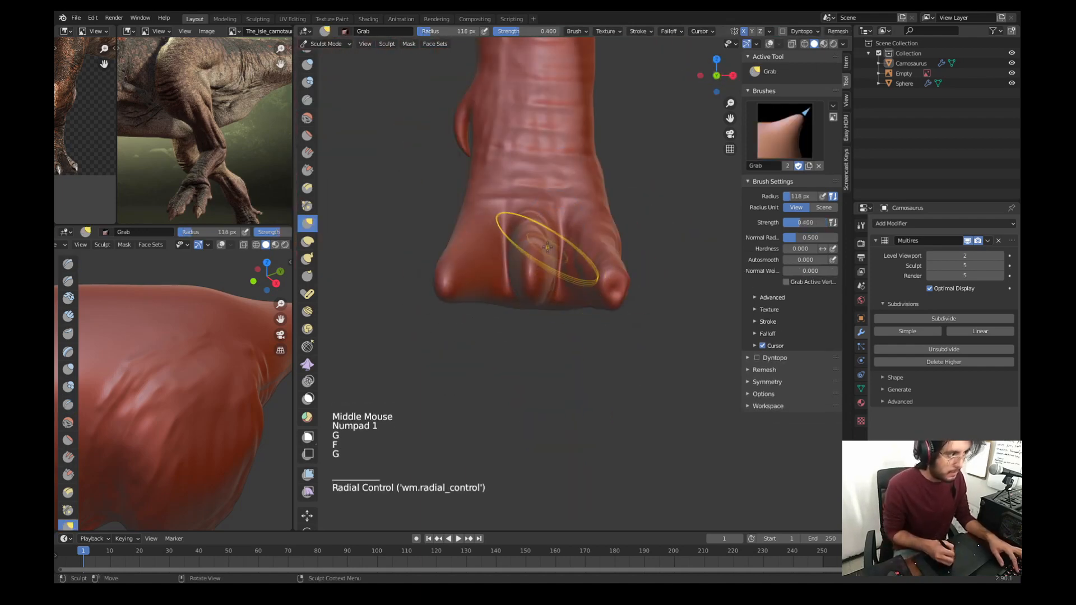
left_click_drag(548, 248, 533, 249)
left_click_drag(588, 230, 582, 239)
mouse_move(577, 275)
left_mouse_down()
mouse_move(562, 288)
mouse_move(553, 275)
left_mouse_up()
left_click_drag(530, 281, 512, 269)
left_click_drag(511, 249, 530, 224)
mouse_move(504, 241)
left_mouse_down()
mouse_move(493, 249)
mouse_move(488, 220)
mouse_move(507, 218)
left_mouse_up()
left_click_drag(615, 236, 605, 237)
left_click_drag(585, 238, 511, 209)
middle_click_drag(507, 224, 503, 303)
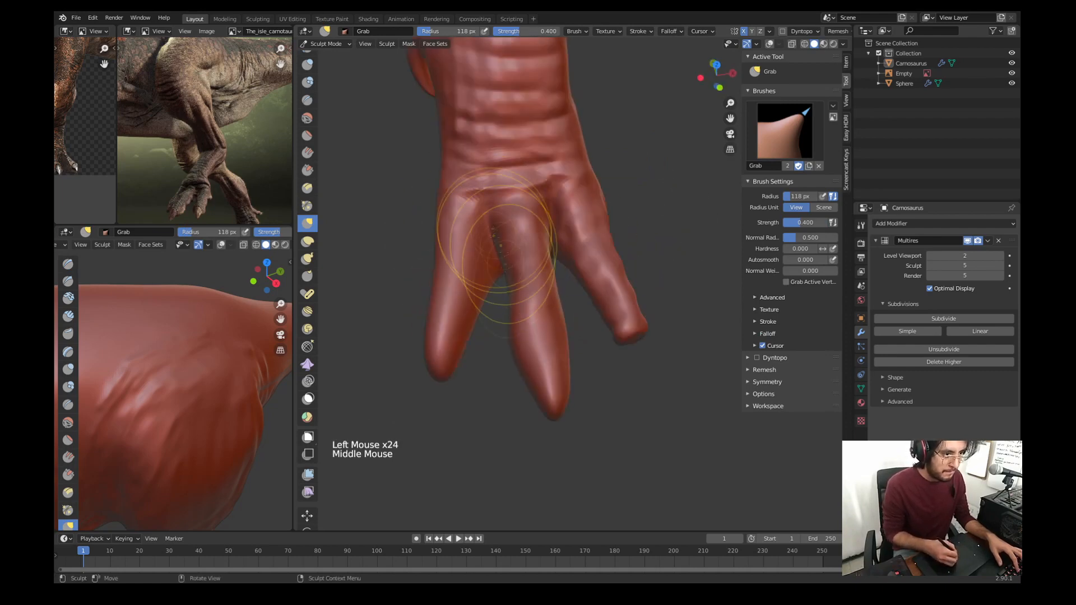
left_click_drag(493, 235, 499, 255)
left_click_drag(518, 358, 539, 399)
Step: Carve a claw hollow into the middle toe's tip with the subtracting Draw brush at 33 px
middle_click_drag(555, 409, 569, 343)
key("x")
key("f")
left_click_drag(527, 275, 541, 300, "ctrl")
middle_click_drag(541, 297, 527, 255)
left_click_drag(513, 250, 526, 261, "ctrl")
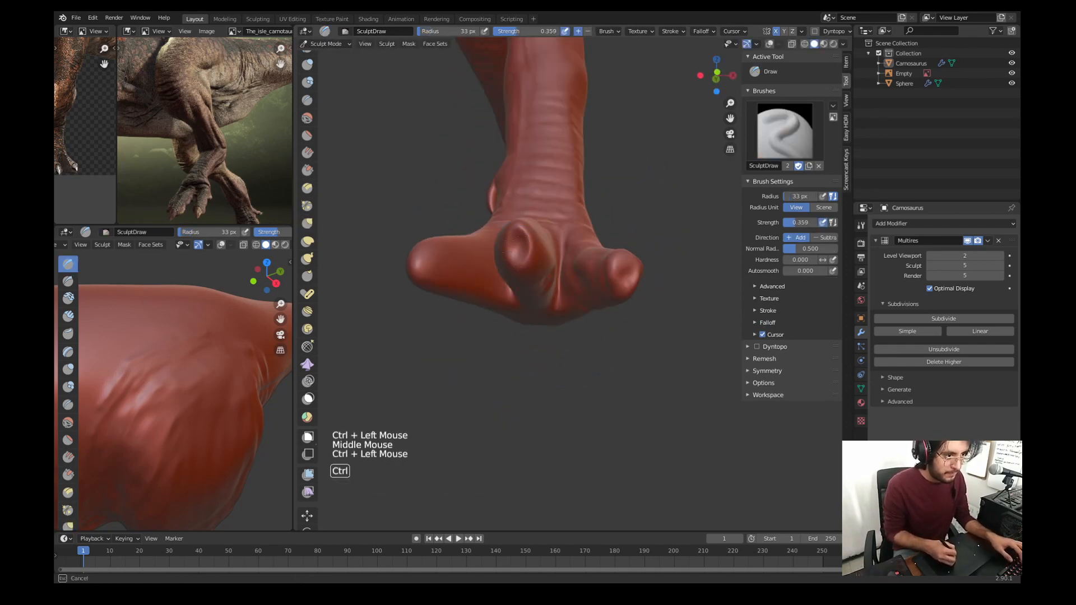
middle_click_drag(518, 241, 468, 314)
left_click_drag(468, 314, 464, 320, "ctrl")
Step: Carve fine horizontal wrinkles across the tops of the toes with the Crease brush at 10 px
key("g")
key("shift+c")
key("f")
mouse_move(442, 304)
middle_mouse_down()
mouse_move(493, 313)
mouse_move(561, 348)
middle_mouse_up()
left_click_drag(589, 335, 629, 340)
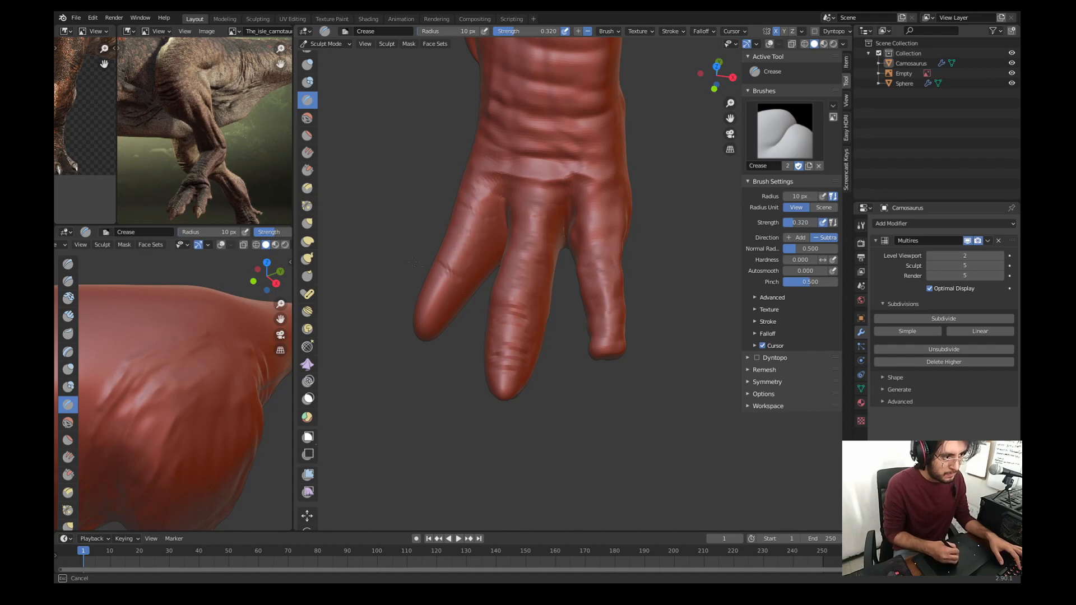
Step: Reshape the sole's contour on the inner side of the foot with the Grab brush at 55 px
middle_click_drag(413, 262, 555, 337)
key("KP_3")
key("g")
key("f")
left_click(561, 339)
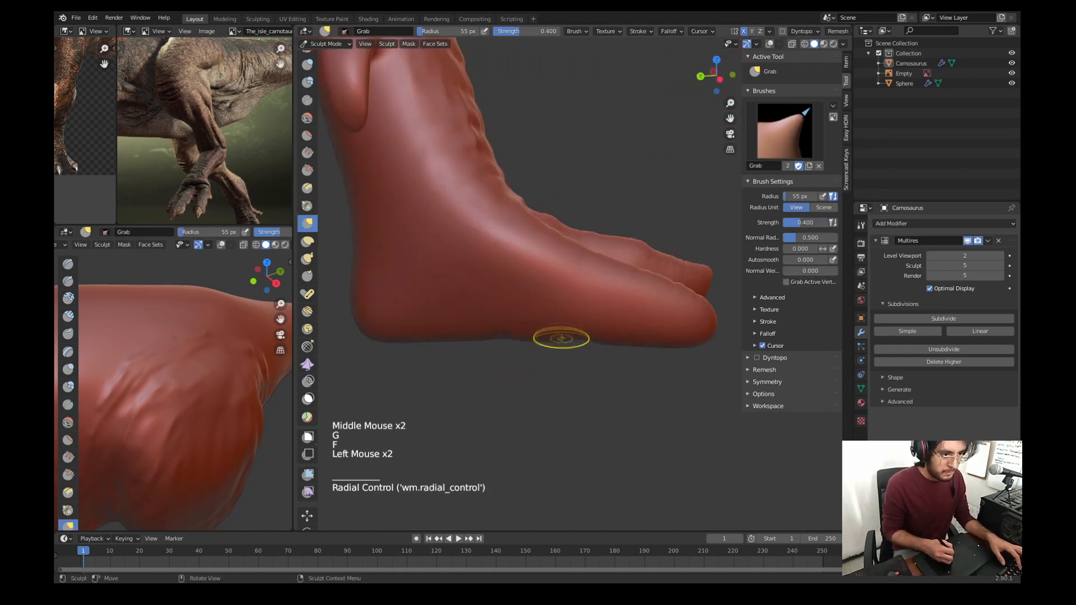
left_click_drag(505, 338, 501, 330)
Step: Carve horizontal folds from the toe base back toward the heel with the Crease brush at 22 px
key("shift+c")
key("f")
left_click(389, 264)
middle_click_drag(389, 264, 431, 330)
left_click_drag(471, 246, 445, 272, "ctrl")
middle_click_drag(445, 273, 409, 207)
left_click_drag(466, 262, 371, 266, "ctrl")
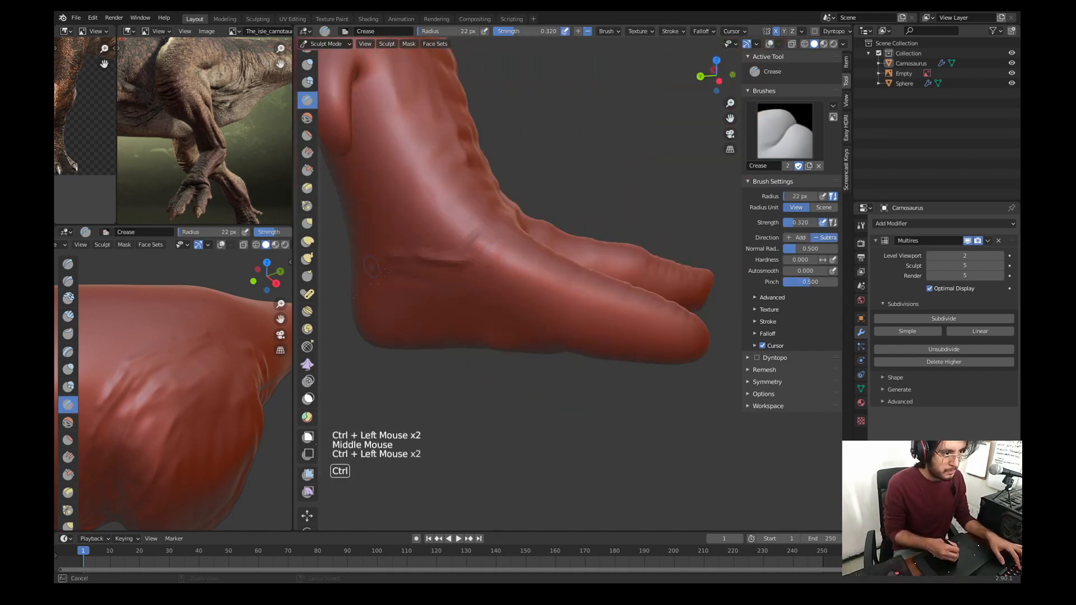
Step: Build up raised folds and knuckles at the toe bases with the Draw brush at 32 px
middle_click_drag(371, 267, 458, 190)
key("w")
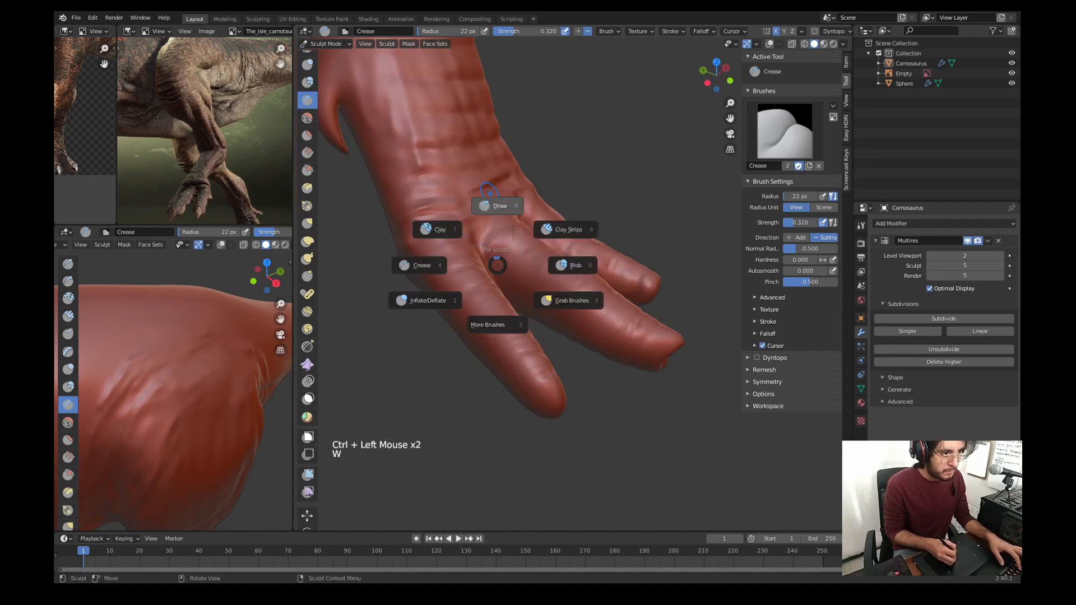
left_click(497, 208)
key("f")
mouse_move(497, 224)
middle_mouse_down()
mouse_move(477, 208)
mouse_move(504, 218)
middle_mouse_up()
key("f")
left_click(493, 209)
left_click_drag(483, 208, 500, 217)
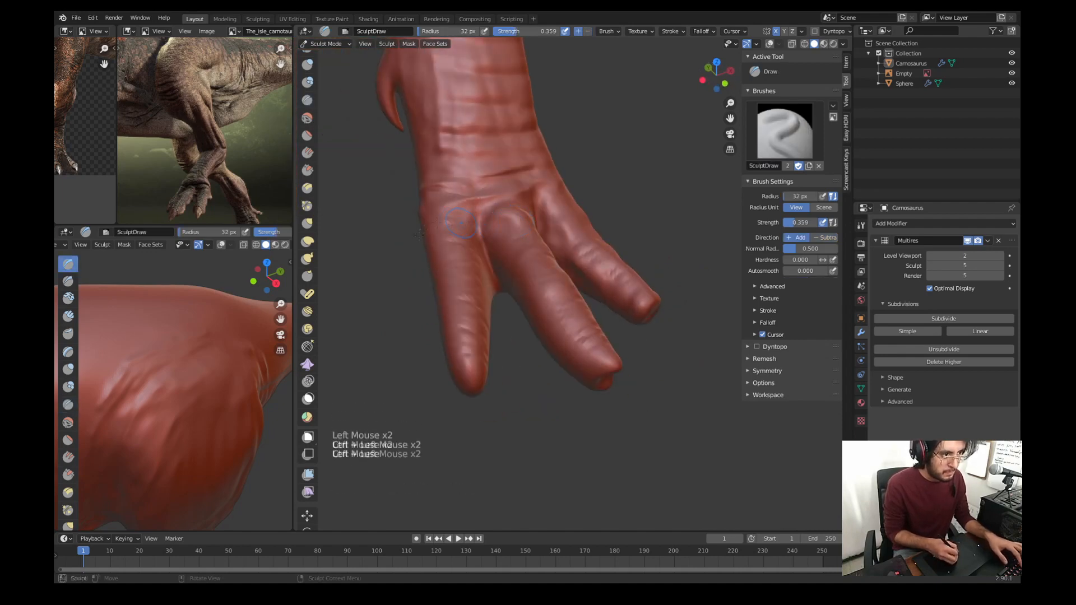
middle_click_drag(460, 223, 457, 302)
left_click_drag(510, 266, 573, 300)
Step: Carve a claw hollow into the remaining inner toe's tip and build up its rim with the Draw brush
middle_click_drag(560, 291, 496, 291)
left_click_drag(501, 298, 503, 307, "ctrl")
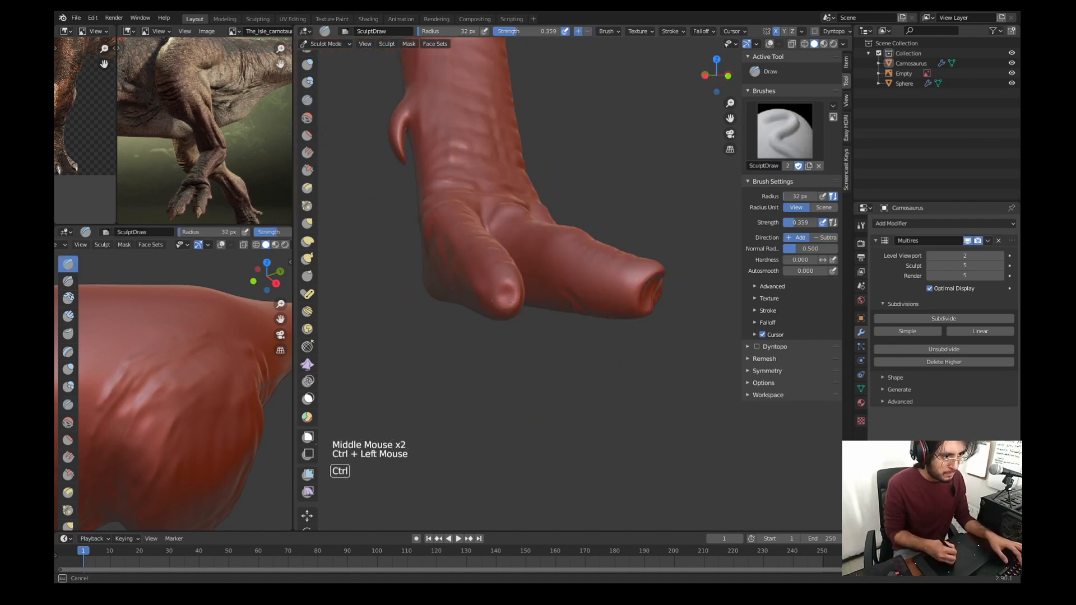
middle_click_drag(505, 302, 468, 297)
left_click_drag(461, 302, 461, 288, "ctrl")
middle_click_drag(460, 290, 482, 302)
left_click_drag(477, 314, 482, 322)
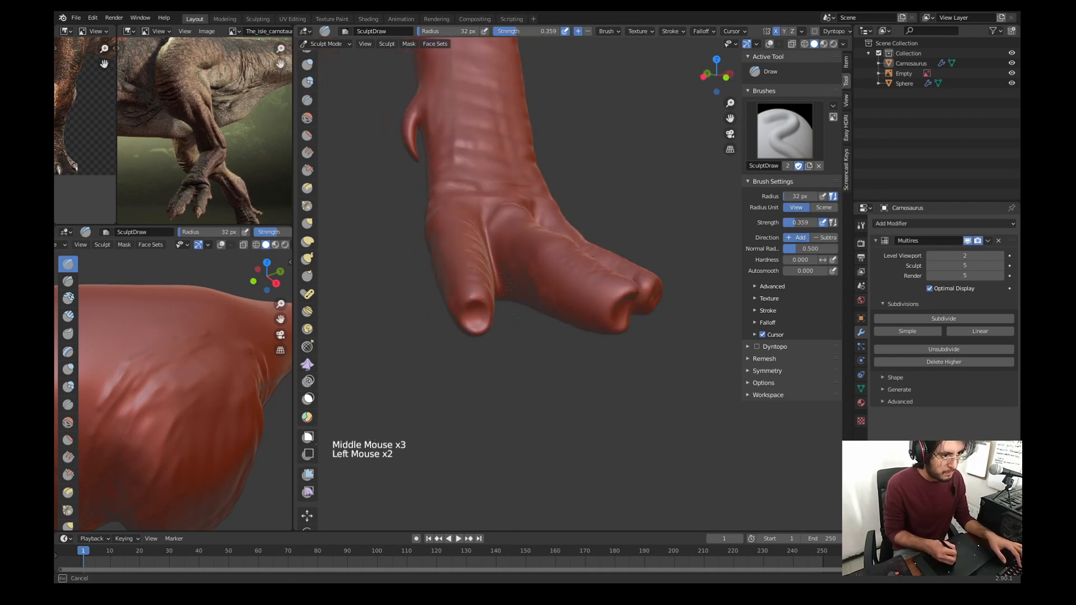
middle_click_drag(403, 235, 463, 223)
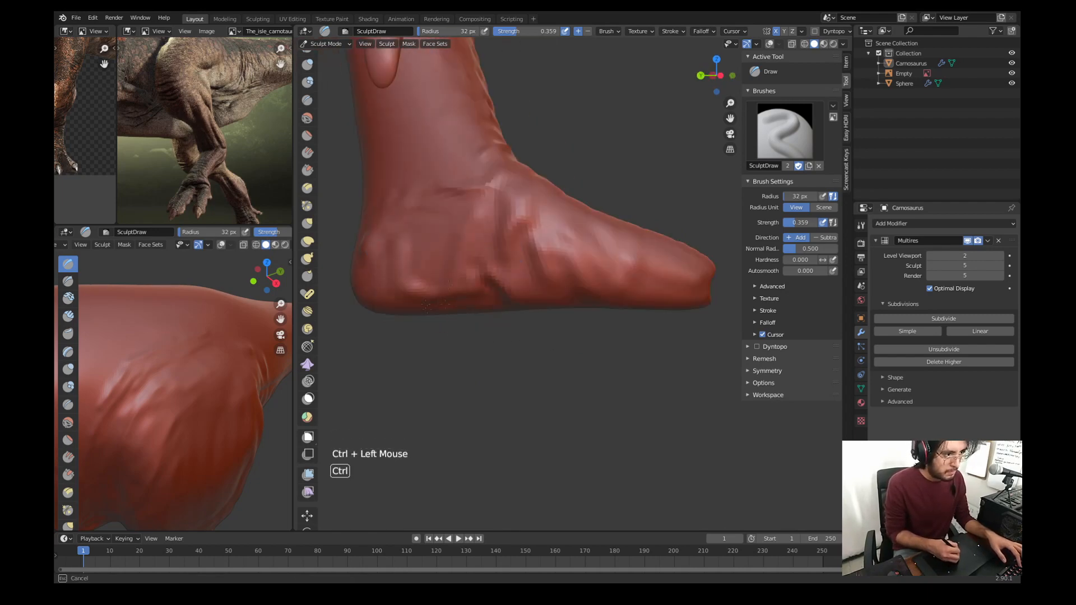
Step: Adjust the foot's shape from the front with the Grab brush at 91 px
middle_click_drag(437, 297, 440, 386, "ctrl")
mouse_move(477, 280)
middle_mouse_down()
mouse_move(499, 269)
mouse_move(538, 286)
mouse_move(533, 278)
middle_mouse_up()
key("g")
key("f")
key("KP_1")
mouse_move(532, 279)
left_mouse_down()
mouse_move(531, 255)
mouse_move(560, 266)
mouse_move(560, 279)
left_mouse_up()
middle_click_drag(535, 216, 548, 378, "ctrl")
key("KP_3")
mouse_move(548, 378)
middle_mouse_down("ctrl")
mouse_move(552, 404)
mouse_move(558, 309)
middle_mouse_up("ctrl")
scroll(702, 495, "down", 9)
scroll(577, 387, "up", 4)
scroll(577, 386, "down", 2)
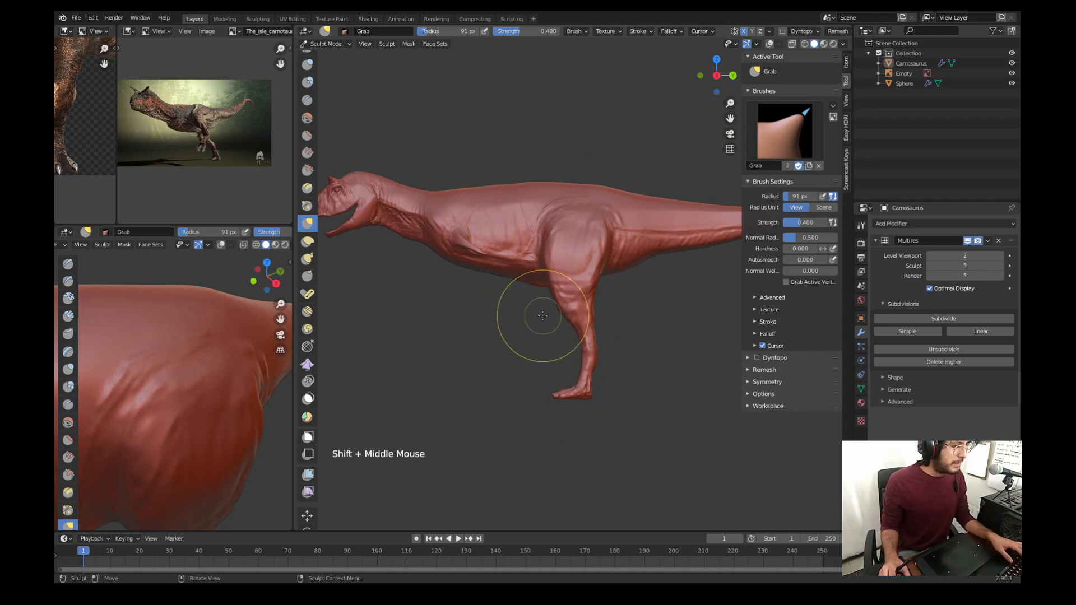
Step: Leave Sculpt Mode for Object Mode, select the Carnosaurus body and turn on X-ray display
key("ctrl+Tab")
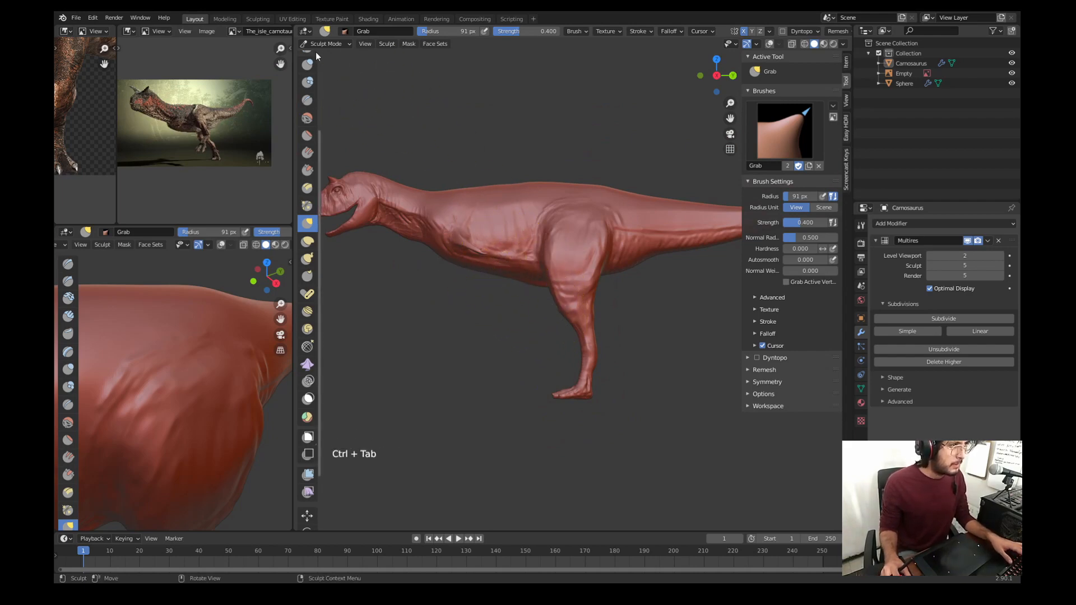
left_click(317, 45)
left_click(324, 56)
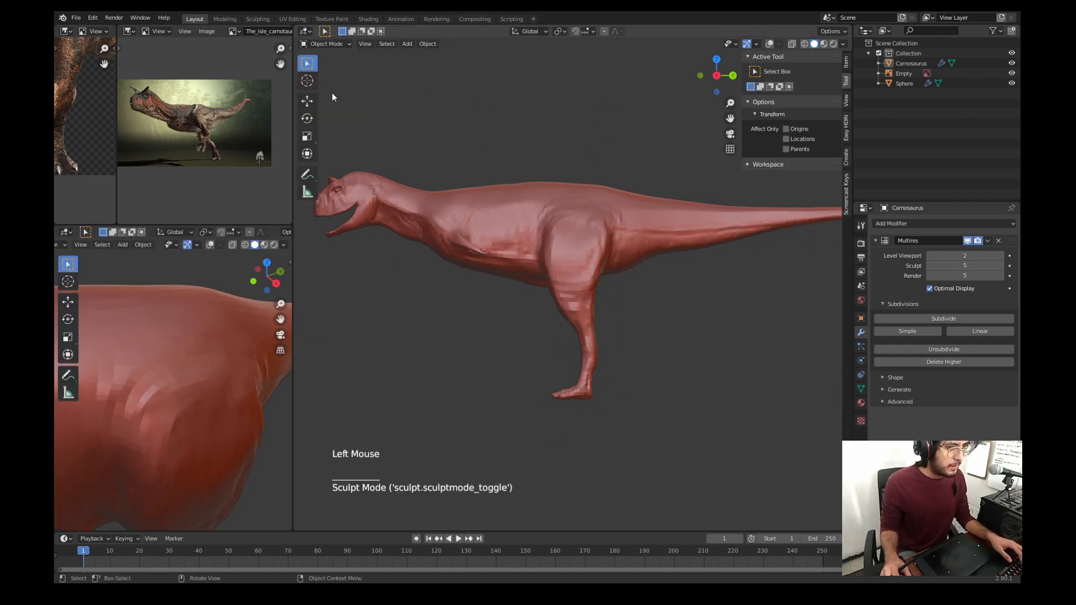
left_click(544, 294)
left_click(791, 44)
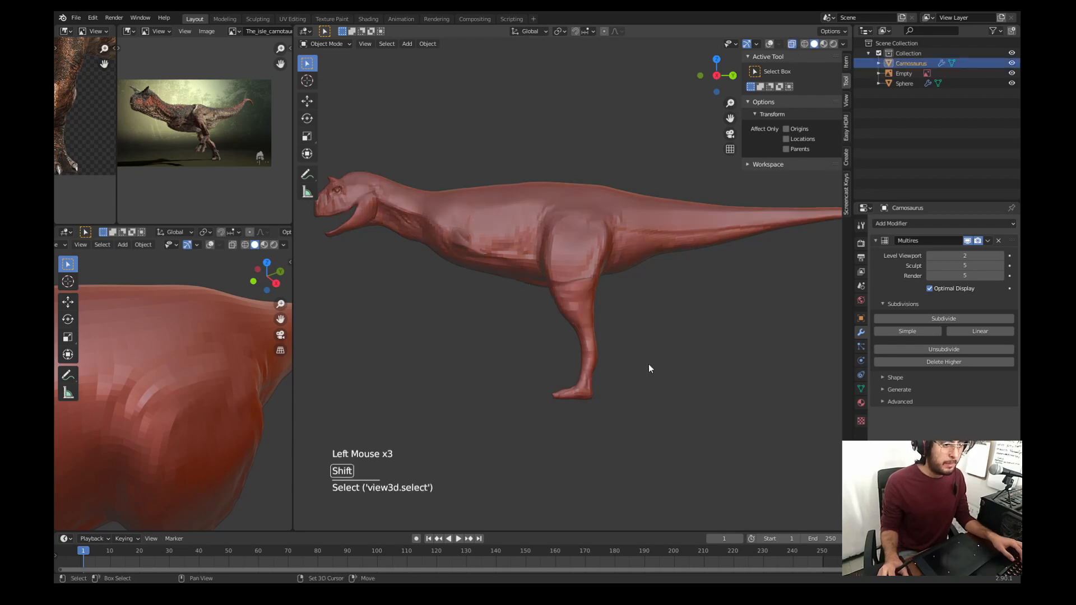
Step: Enter vertex Edit Mode on the Carnosaurus body and show the viewport overlays
middle_click_drag(648, 364, 577, 290, "shift")
left_click(574, 288)
key("ctrl+Tab")
mouse_move(566, 354)
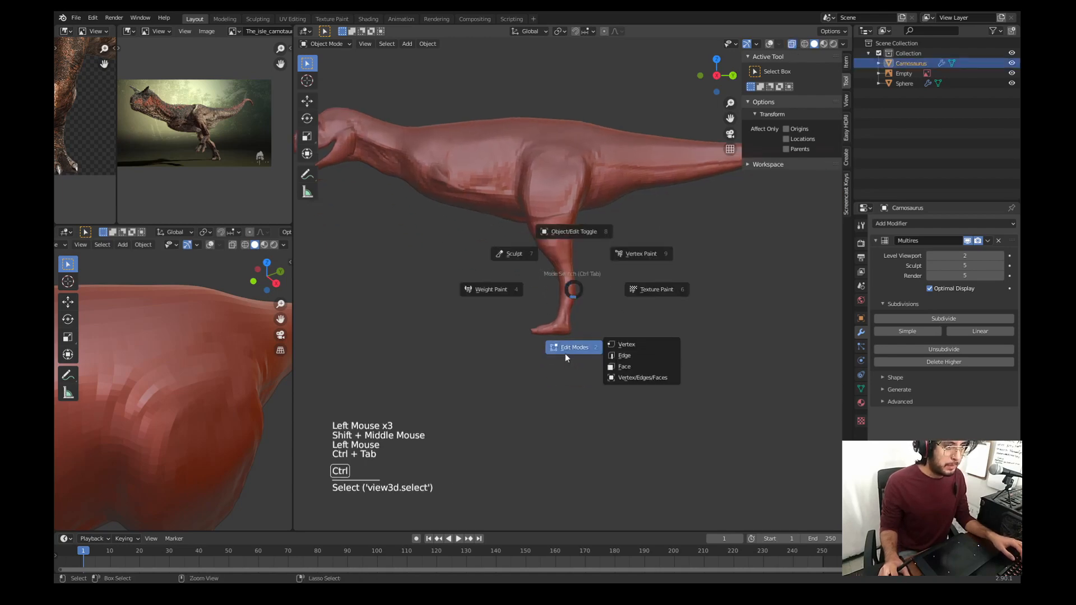
left_click(607, 345)
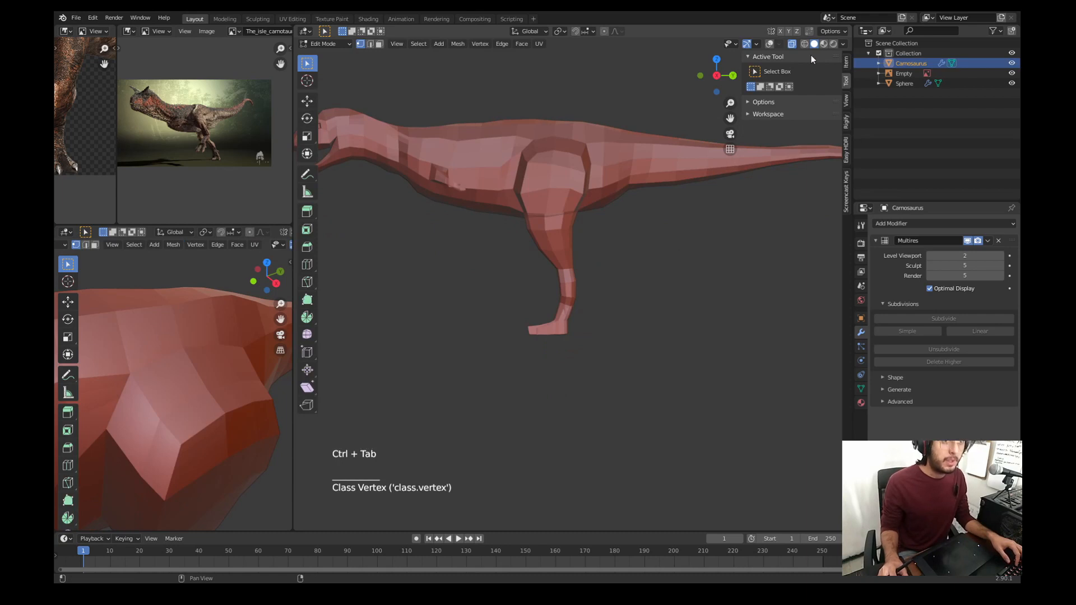
left_click(767, 44)
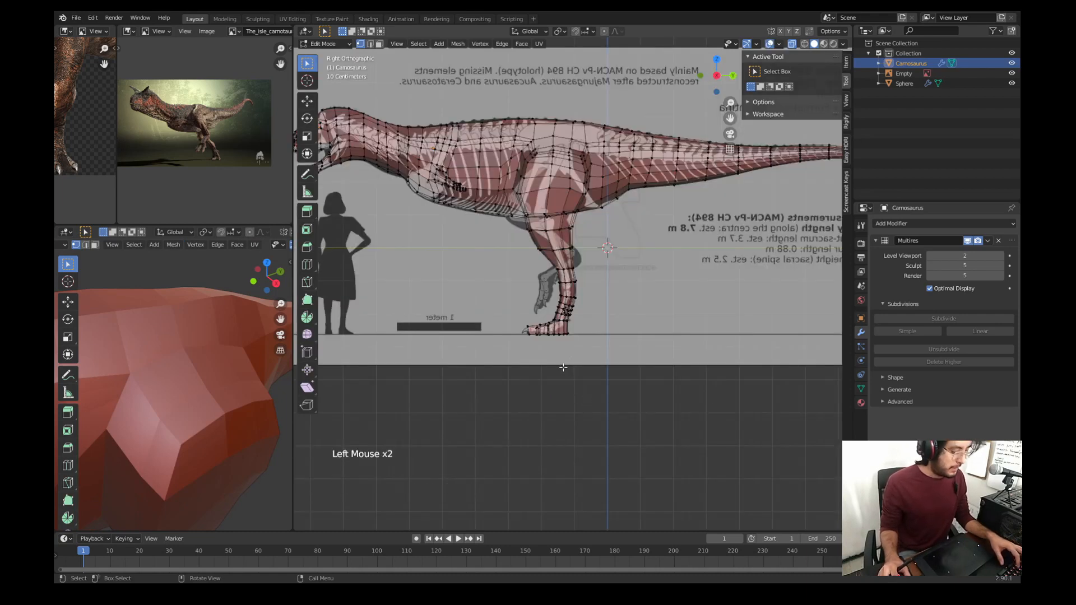
Step: Select the foot's vertices, enlarge them about 1.06 times and move them downward about 0.08 m
key("v")
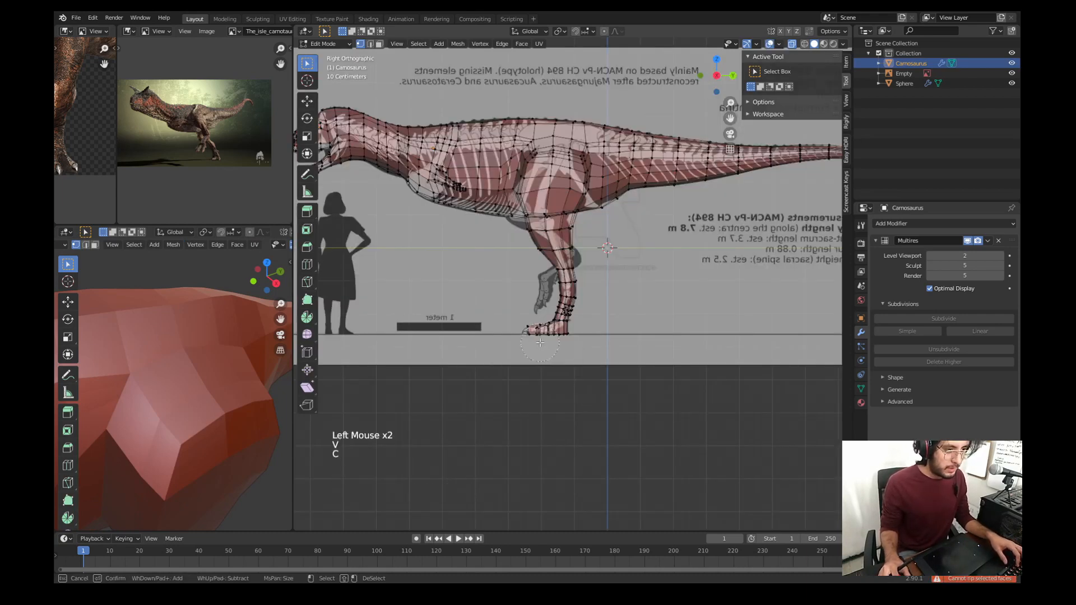
right_click(566, 319)
key("s")
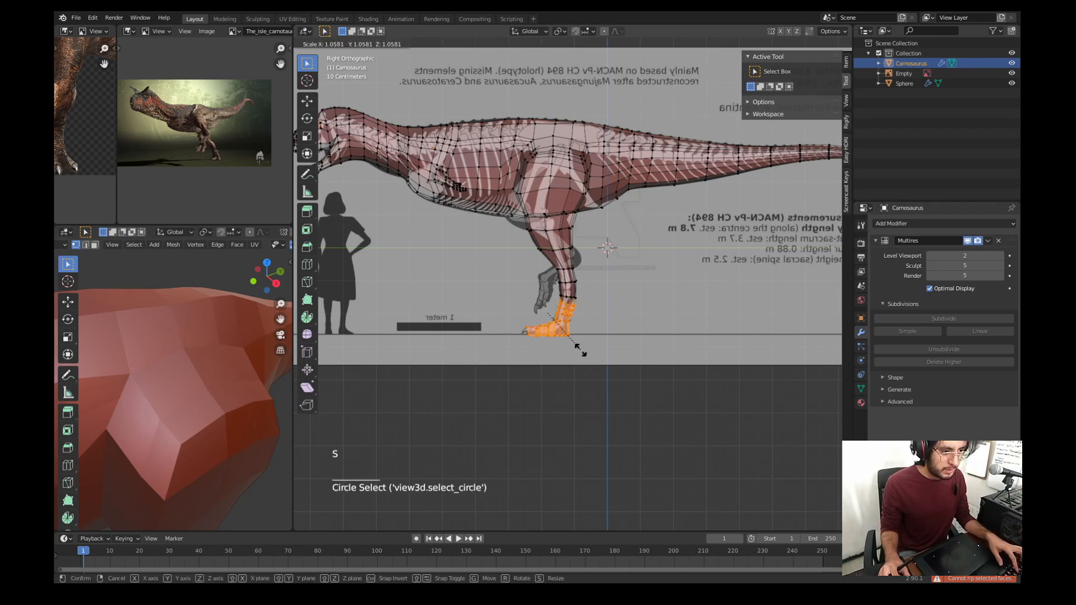
left_click(583, 353)
key("g")
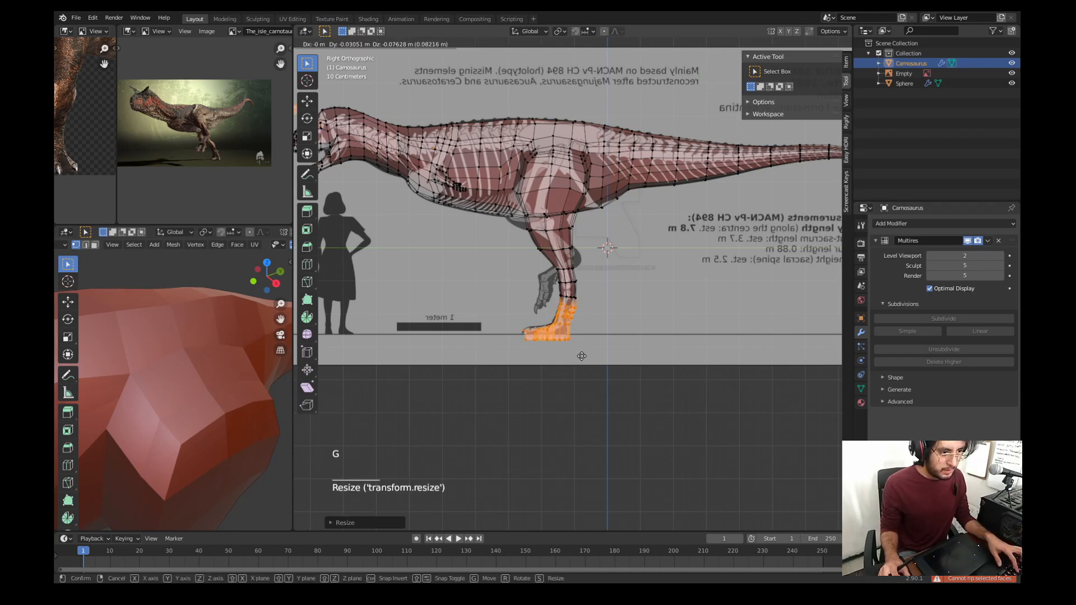
left_click(580, 357)
Step: Enlarge the selected foot vertices slightly more, about 1.015 times, and reposition them under the leg
key("s")
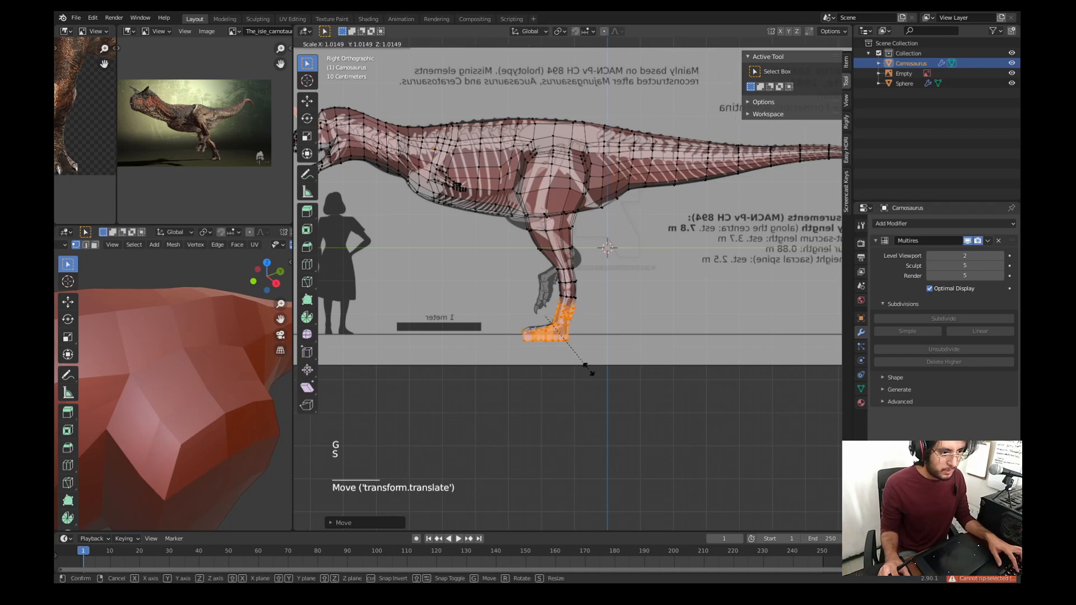
left_click(590, 370)
key("g")
left_click(590, 370)
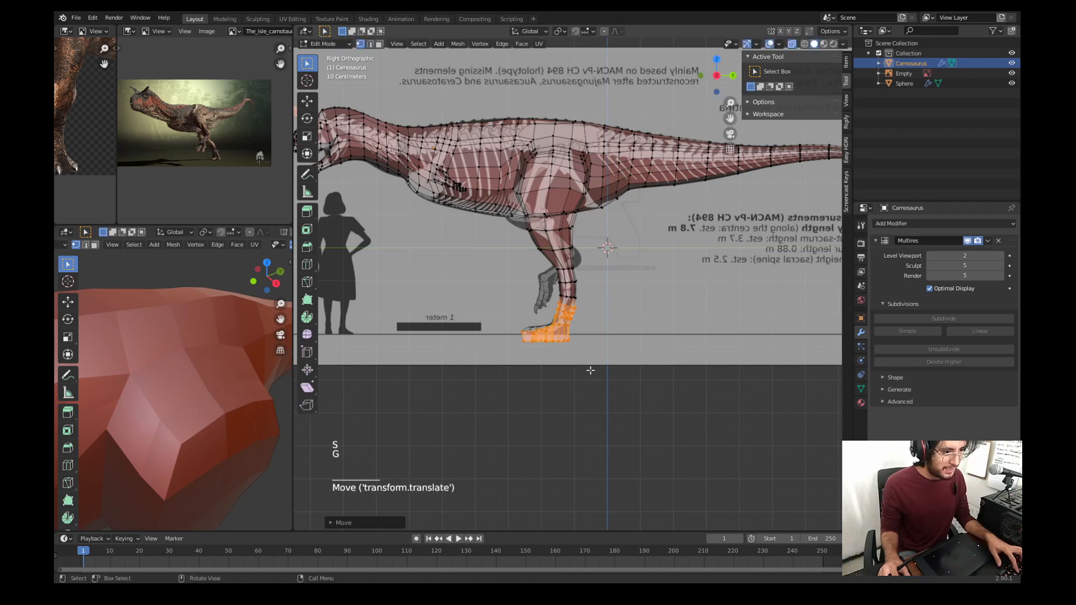
Step: Return to Object Mode and turn off X-ray display and the viewport overlays
key("ctrl+Tab")
left_click(612, 248)
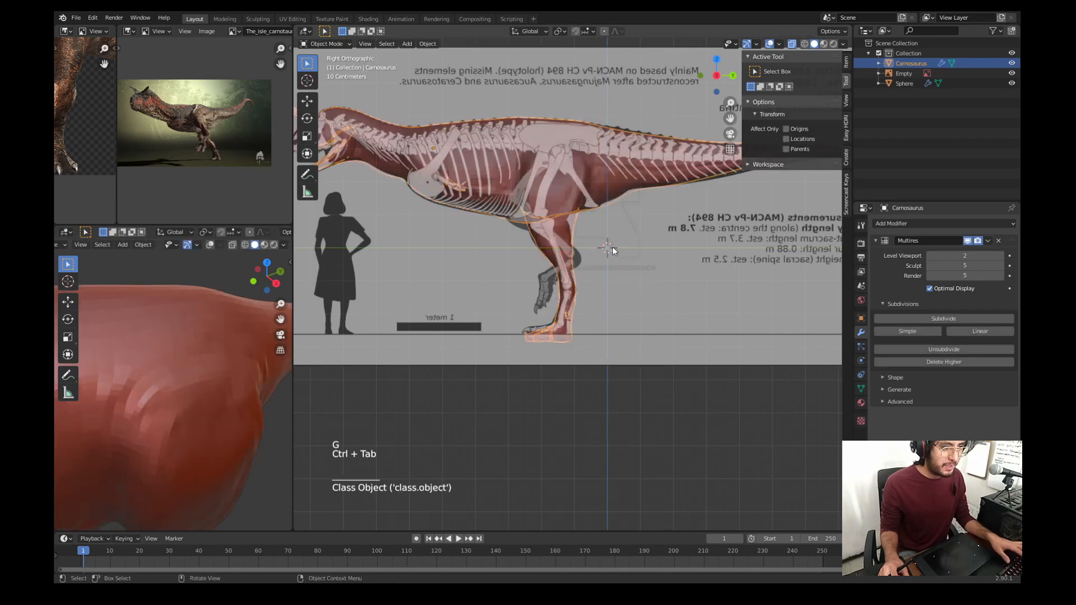
left_click(791, 44)
left_click(769, 44)
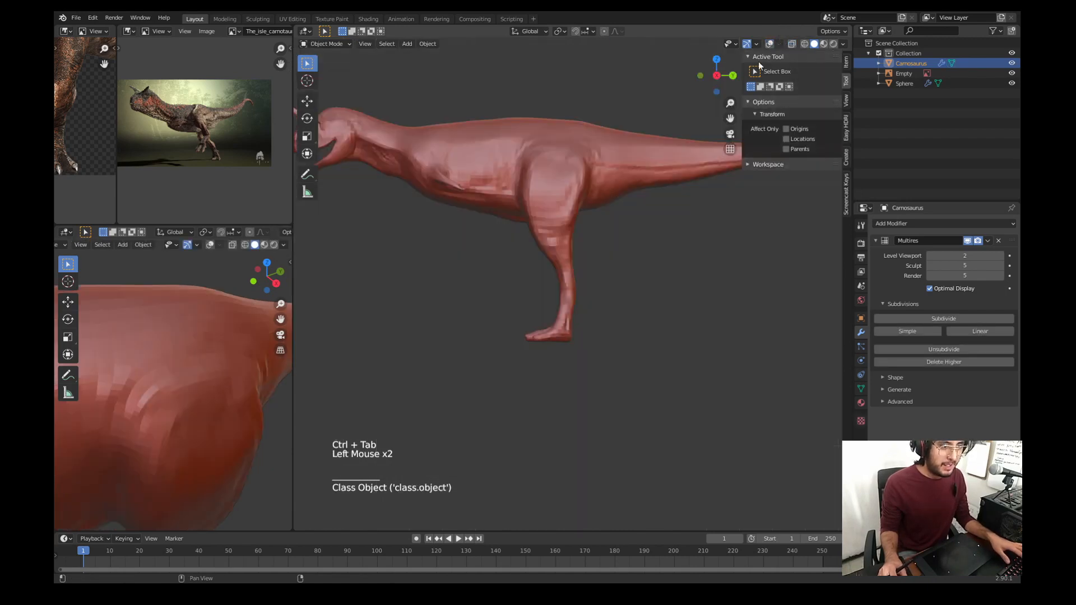
Step: Select the Carnosaurus body again and put it back into Sculpt Mode, with the hind leg framed
middle_click_drag(759, 62, 515, 241)
key("KP_3")
scroll(674, 344, "up", 4)
middle_click_drag(516, 241, 533, 264)
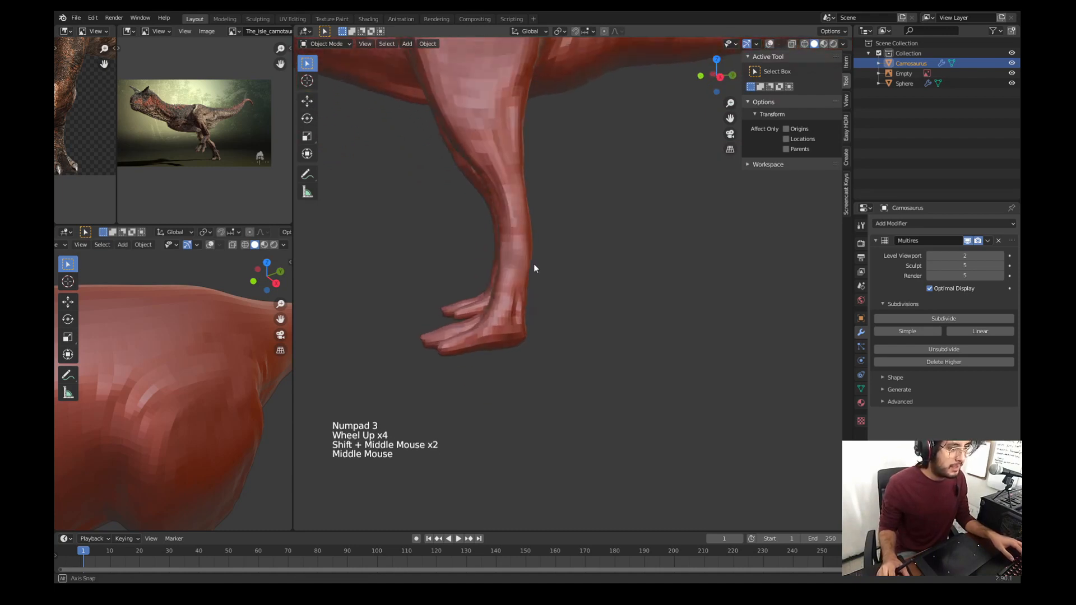
left_click(504, 305)
key("ctrl+Tab")
left_click(470, 272)
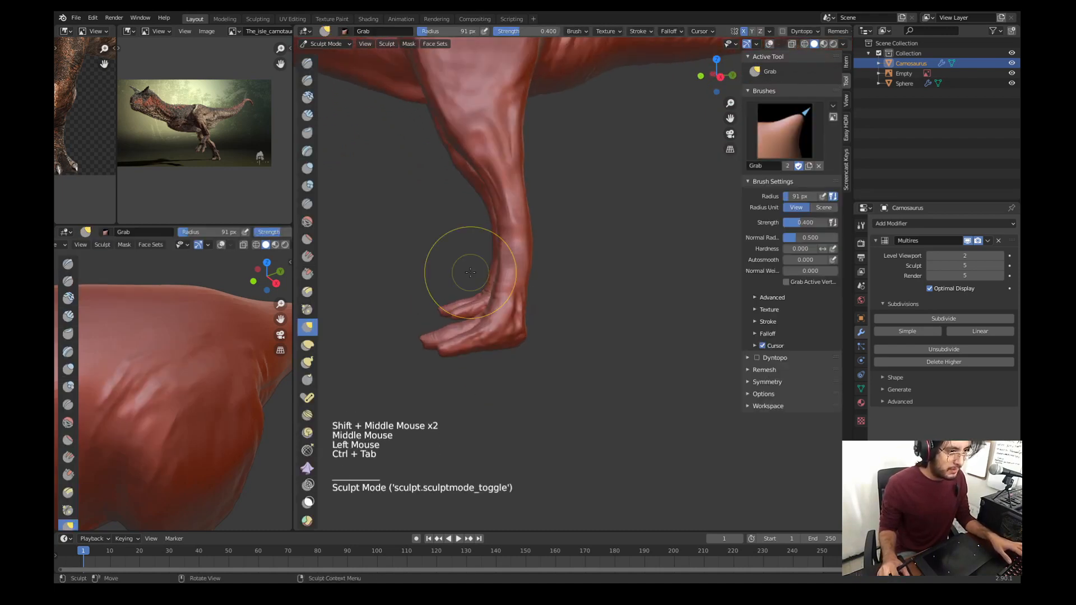
Step: Reshape the lower hind legs from behind with the Grab brush at 132 px
middle_click_drag(456, 269, 579, 304)
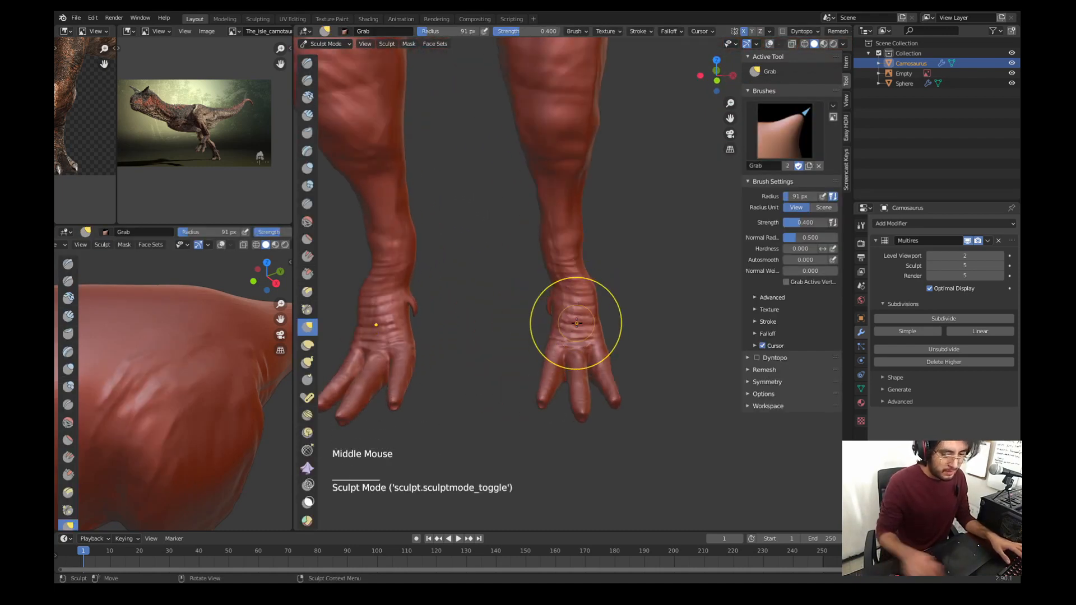
key("KP_1")
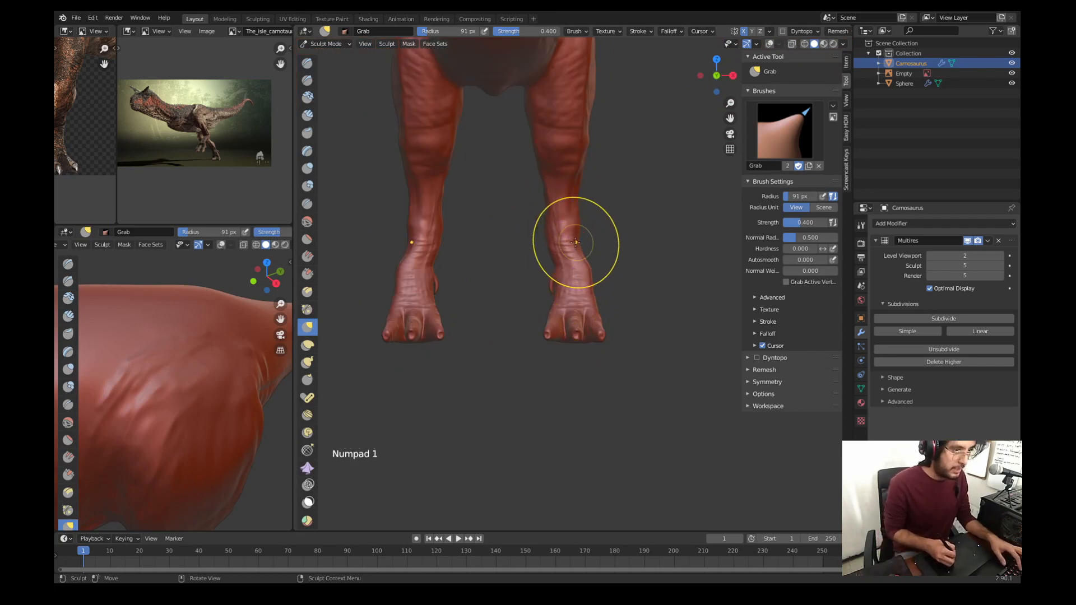
key("ctrl+KP_1")
key("f")
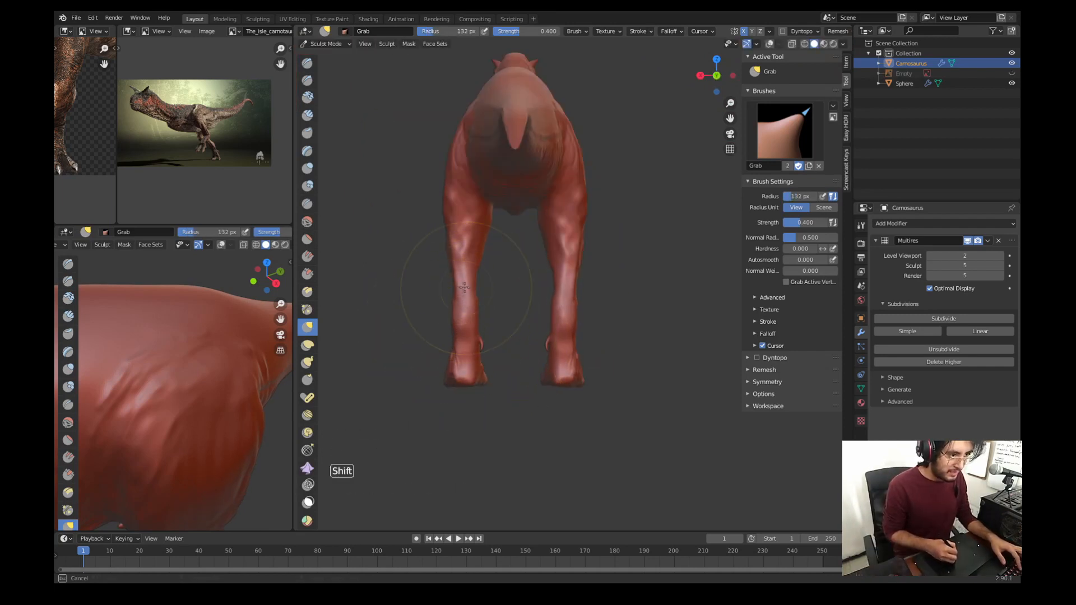
left_click_drag(462, 323, 464, 317)
Step: Adjust the contours of the feet and lower legs from the front with the Grab brush at 85 px
key("KP_1")
middle_click_drag(471, 291, 389, 268, "shift")
middle_click_drag(583, 336, 585, 294, "ctrl")
key("f")
left_click(683, 295)
left_click_drag(597, 387, 594, 395)
key("f")
left_click(606, 257)
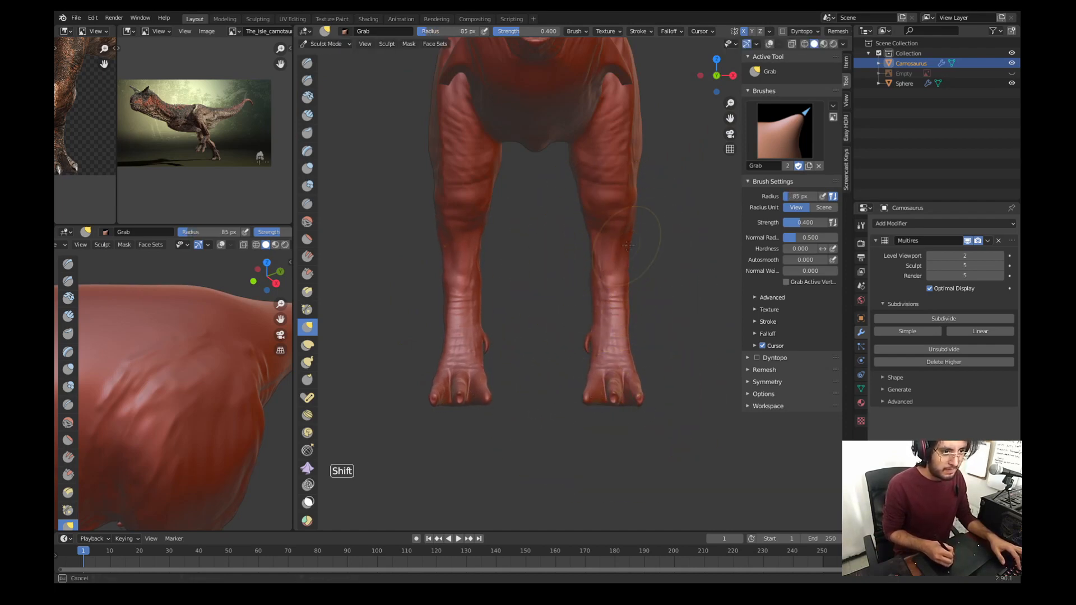
Step: Refine the hind leg's profile from the side with the Grab brush at 131 and 167 px
key("f")
left_click(678, 282)
key("KP_3")
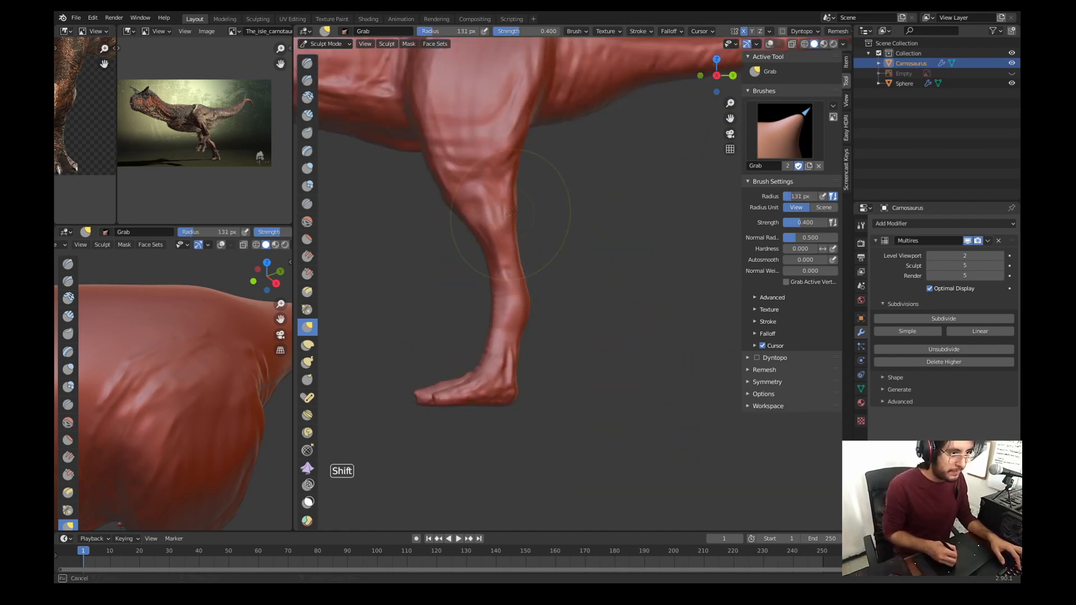
middle_click_drag(517, 154, 521, 193, "ctrl")
mouse_move(522, 157)
middle_mouse_down("shift")
mouse_move(523, 190)
mouse_move(529, 151)
mouse_move(526, 196)
middle_mouse_up("shift")
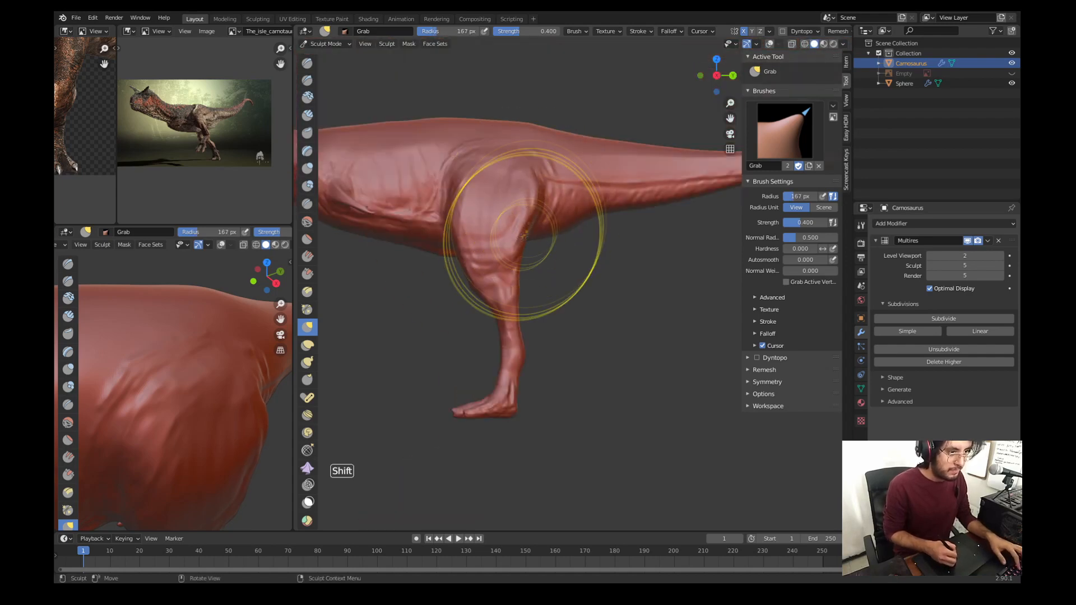
key("f")
left_click(518, 289)
key("x")
middle_click_drag(516, 353, 516, 300, "ctrl")
Step: Carve folds on the lower leg and ankle with the Crease brush at 20 and 18 px, adjusting the contour with Grab
key("shift+c")
middle_click_drag(524, 386, 526, 280, "shift")
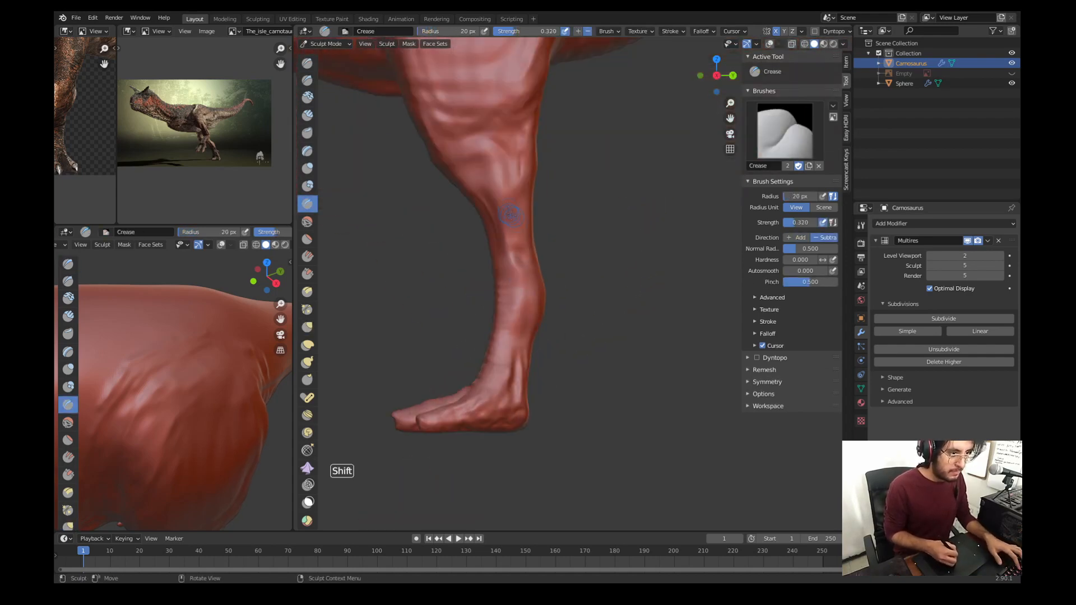
left_click(552, 264)
key("g")
key("KP_1")
mouse_move(452, 174)
middle_mouse_down("ctrl")
mouse_move(461, 212)
mouse_move(476, 171)
mouse_move(514, 273)
mouse_move(532, 252)
mouse_move(577, 241)
middle_mouse_up("ctrl")
key("KP_3")
key("shift+c")
mouse_move(577, 313)
middle_mouse_down("shift")
mouse_move(571, 230)
mouse_move(428, 214)
middle_mouse_up("shift")
key("f")
left_click(419, 213)
middle_click_drag(481, 392, 487, 359, "ctrl")
middle_click_drag(488, 429, 487, 329, "shift")
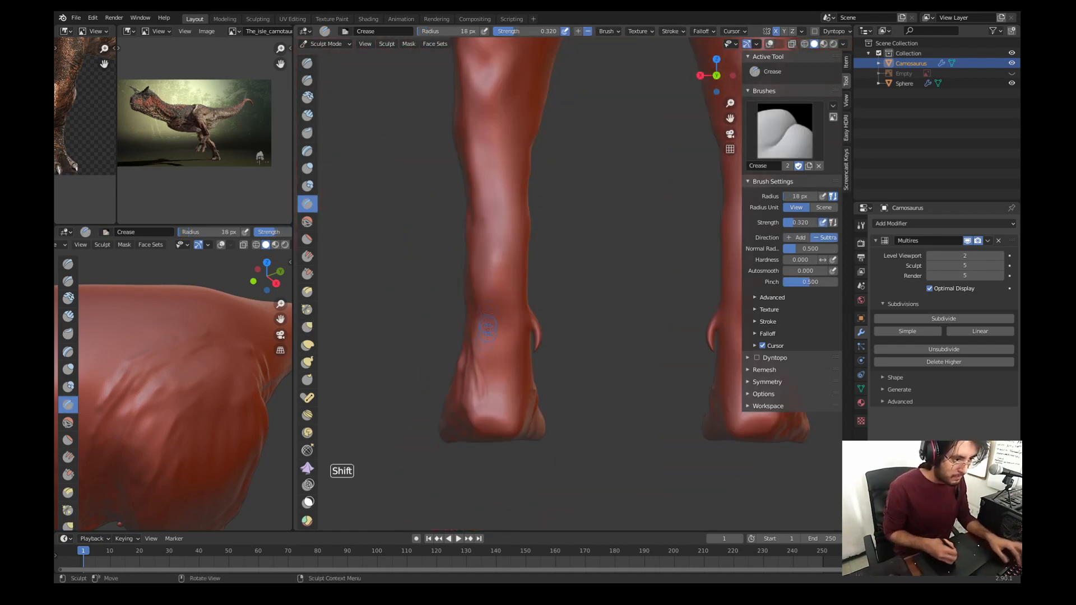
key("g")
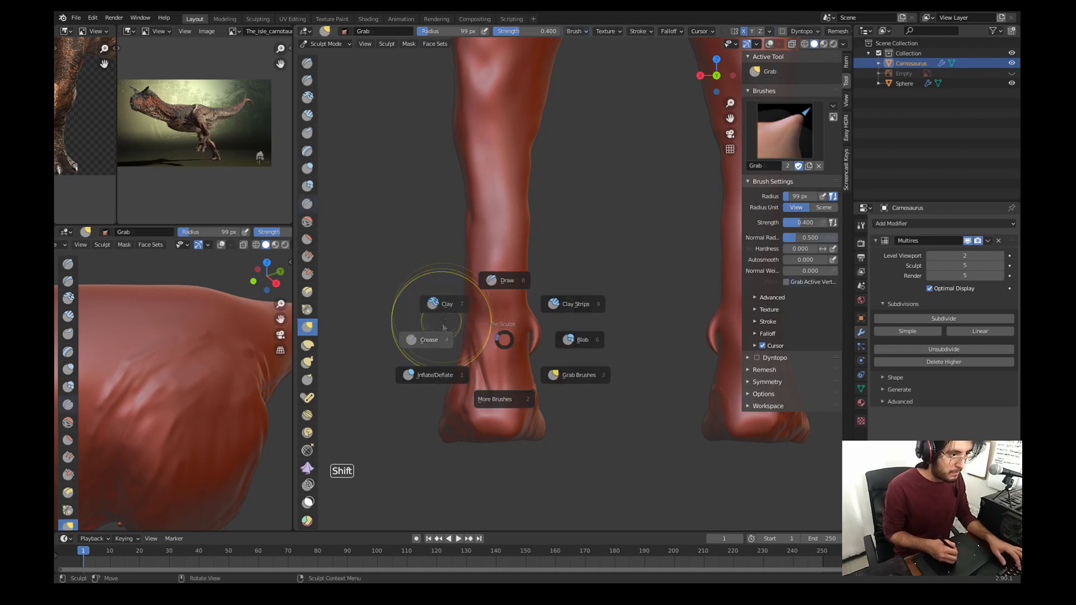
key("shift+c")
Step: Restart the Screencast Keys display
left_click(846, 169)
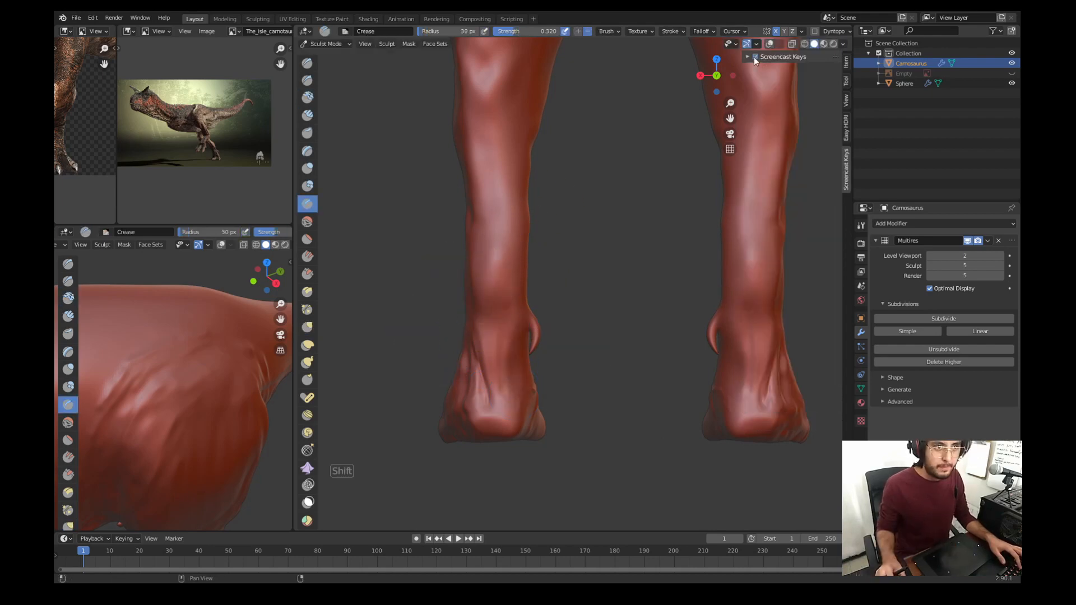
left_click(754, 57)
left_click(755, 57)
Step: Carve grooves beside the heel tendon with the Crease brush at 30 px and adjust the heel with the Grab brush
middle_click_drag(566, 358, 554, 316)
mouse_move(520, 374)
left_mouse_down()
mouse_move(518, 411)
mouse_move(519, 390)
left_mouse_up()
middle_click_drag(513, 323, 489, 346)
key("g")
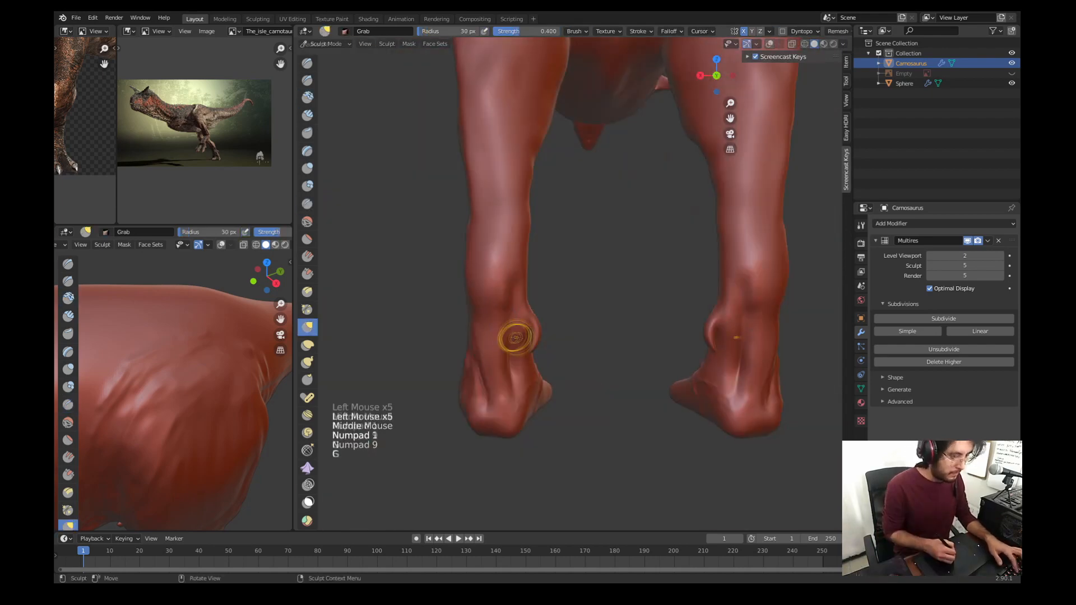
key("f")
left_click(497, 357)
left_click_drag(497, 357, 503, 339)
Step: Carve vertical tendon grooves down the back of the ankle with the Crease brush
key("w")
key("f")
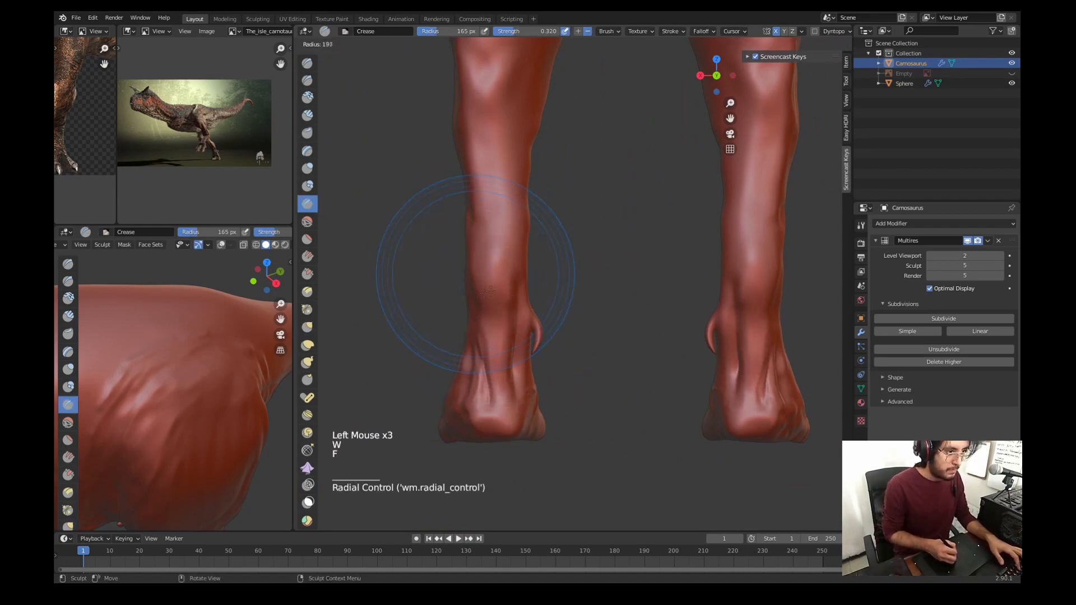
left_click(551, 274)
mouse_move(480, 294)
left_mouse_down()
mouse_move(476, 347)
mouse_move(479, 314)
mouse_move(498, 364)
left_mouse_up()
key("w")
key("w")
key("w")
key("f")
left_click_drag(509, 331, 507, 381)
Step: Carve fine horizontal wrinkles across the heel, ankle and back of the shin with the Crease brush at 14 px
key("f")
left_click(493, 415)
left_click_drag(516, 421, 476, 424)
left_click_drag(494, 312, 486, 322)
middle_click_drag(499, 268, 502, 325, "shift")
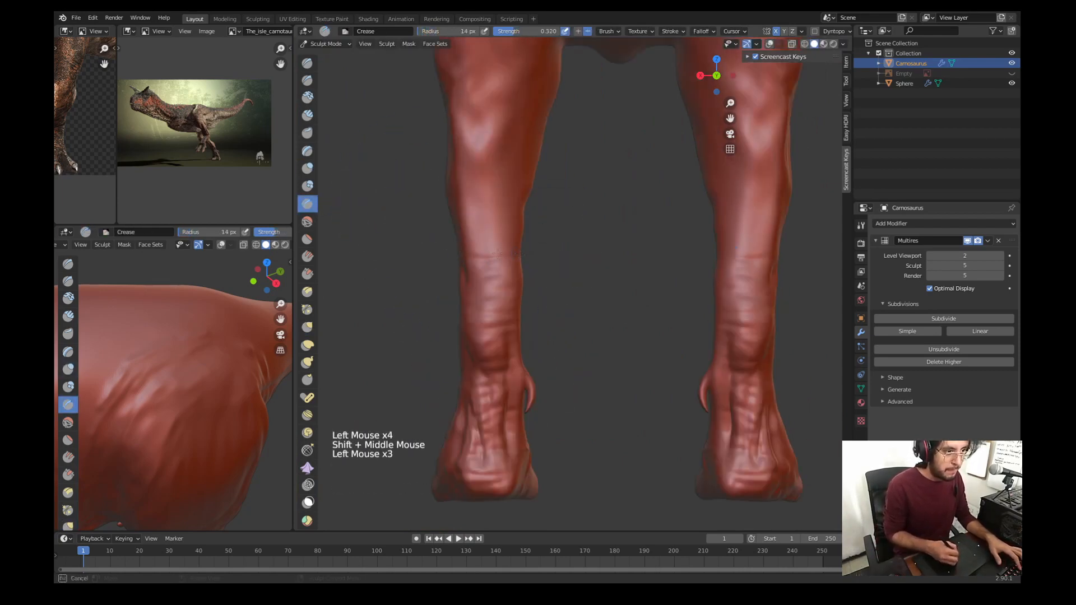
left_click_drag(472, 233, 501, 234)
Step: Carve skin folds around the side and front of the lower leg with the Crease brush
middle_click_drag(505, 246, 605, 247)
mouse_move(541, 258)
middle_mouse_down("ctrl")
mouse_move(540, 240)
mouse_move(594, 244)
middle_mouse_up("ctrl")
left_click_drag(552, 291, 580, 294)
key("KP_1")
key("KP_3")
left_click_drag(540, 242, 561, 246)
left_click_drag(543, 255, 552, 280)
mouse_move(555, 246)
left_mouse_down()
mouse_move(561, 277)
mouse_move(569, 269)
left_mouse_up()
left_click_drag(563, 236, 577, 252)
Step: Build up raised folds at the front of the knee with the Draw brush at 41 px
key("KP_1")
middle_click_drag(639, 231, 608, 239, "shift")
key("f")
left_click(605, 225)
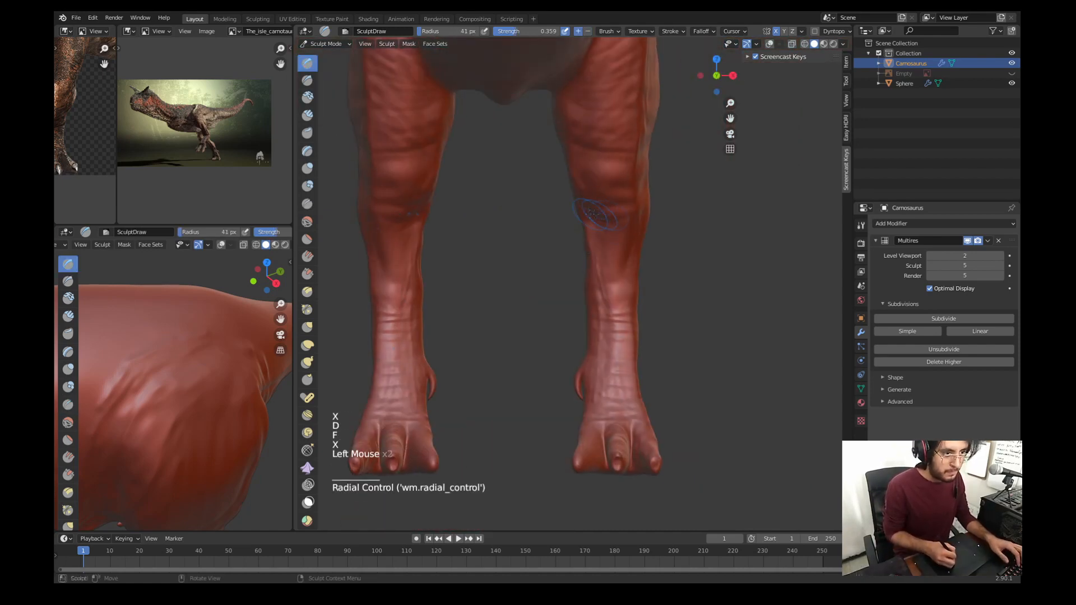
left_click_drag(593, 217, 612, 230)
middle_click_drag(589, 182, 577, 211, "ctrl")
Step: Carve skin folds from the lower leg up onto the thigh in side view with the Crease brush
key("KP_3")
middle_click_drag(574, 252, 572, 215, "ctrl")
middle_click_drag(572, 219, 614, 201, "shift")
key("w")
key("f")
left_click(532, 235)
left_click_drag(542, 224, 561, 258)
mouse_move(554, 168)
middle_mouse_down("shift")
mouse_move(563, 263)
mouse_move(566, 224)
middle_mouse_up("shift")
left_click_drag(570, 164, 584, 224)
middle_click_drag(521, 168, 542, 217, "shift")
Step: Add fine wrinkles along the thigh's front edge where it meets the flank, using the Crease brush at 7 px
middle_click_drag(504, 224, 499, 196, "ctrl")
key("f")
left_click(486, 194)
left_click_drag(507, 162, 489, 191)
left_click_drag(499, 171, 484, 207)
left_click_drag(496, 168, 483, 202, "ctrl")
left_click_drag(489, 182, 483, 210, "ctrl")
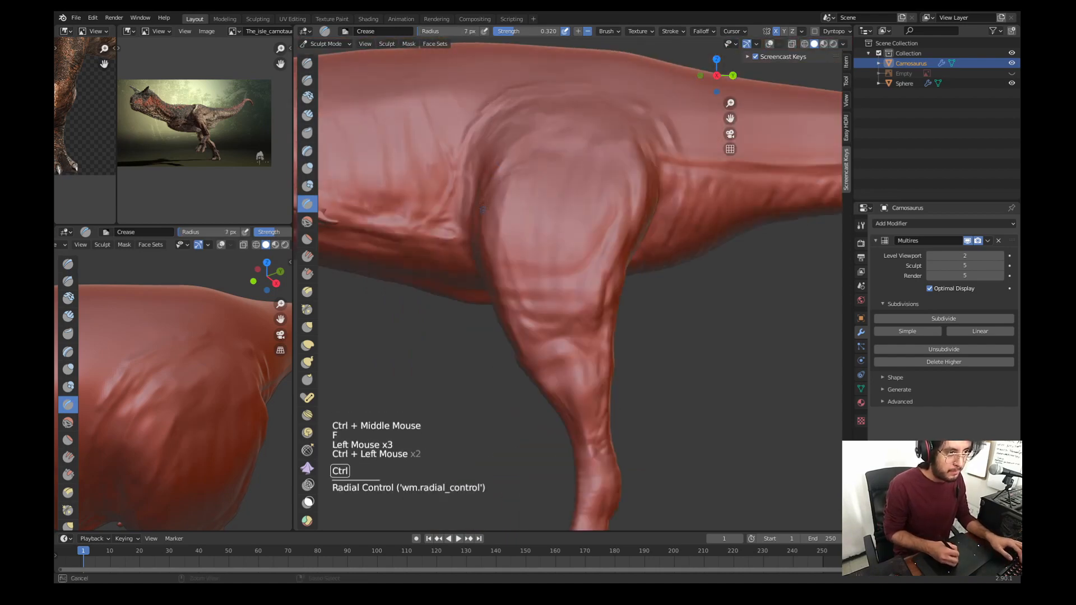
Step: Add short fine wrinkles on the flank just above and behind the small arm with the 7 px Crease brush
middle_click_drag(426, 215, 559, 227, "shift")
left_click_drag(448, 199, 459, 212, "ctrl")
left_click_drag(462, 205, 475, 216, "ctrl")
left_click_drag(478, 211, 489, 223, "ctrl")
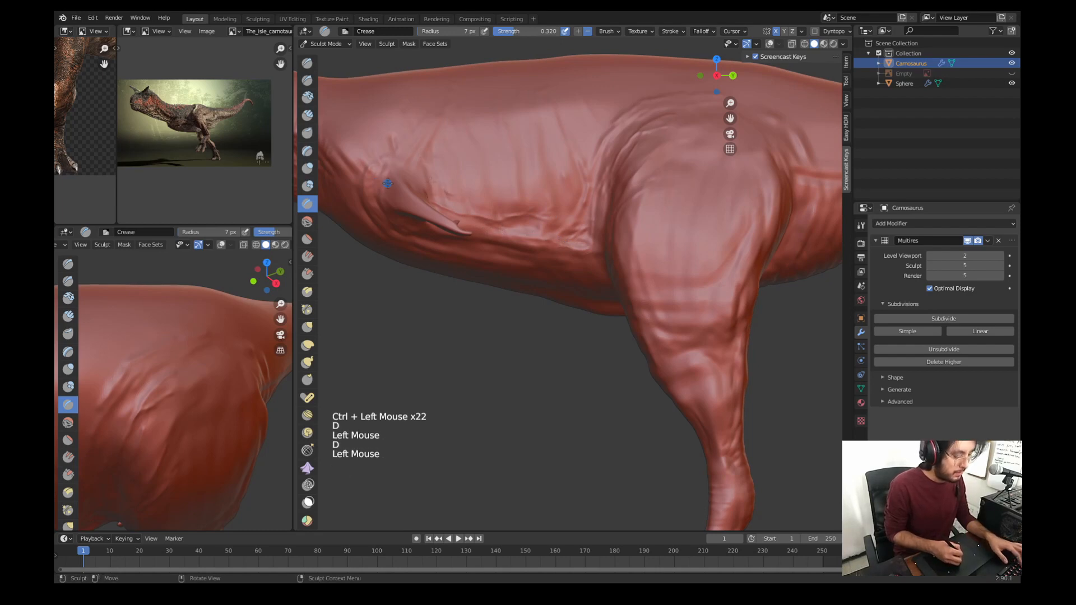
Step: Add curved wrinkles around the shoulder of the small arm with the Crease brush at 10 px
key("w")
key("w")
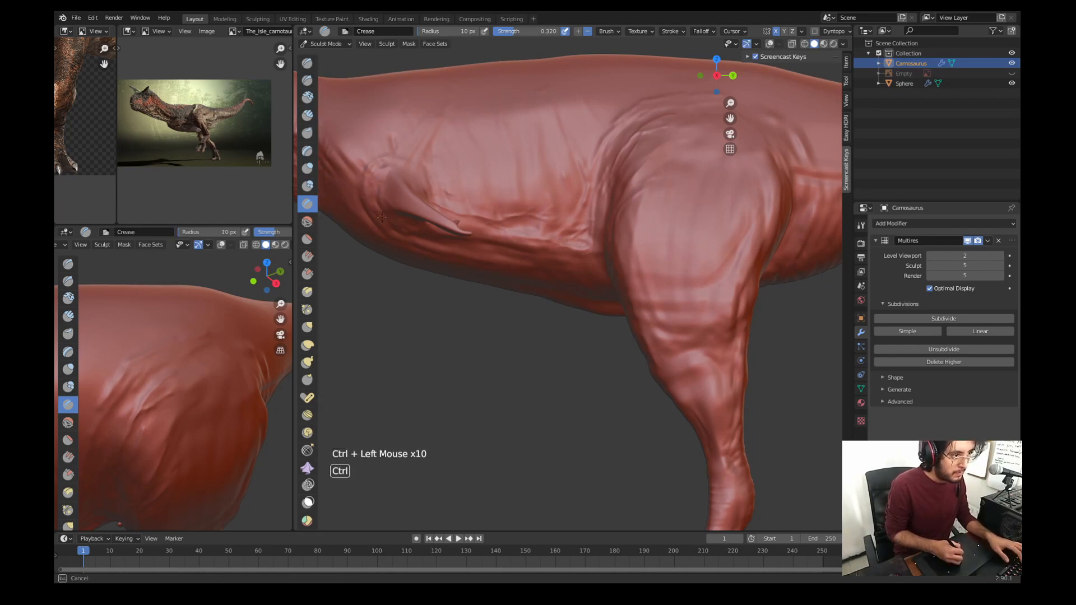
left_click_drag(381, 217, 387, 225, "ctrl")
middle_click_drag(392, 210, 448, 205, "shift")
middle_click_drag(451, 205, 539, 257, "ctrl")
left_click_drag(533, 240, 527, 256, "ctrl")
left_click_drag(531, 224, 535, 242, "ctrl")
left_click_drag(507, 196, 520, 205, "ctrl")
left_click_drag(498, 194, 513, 199, "ctrl")
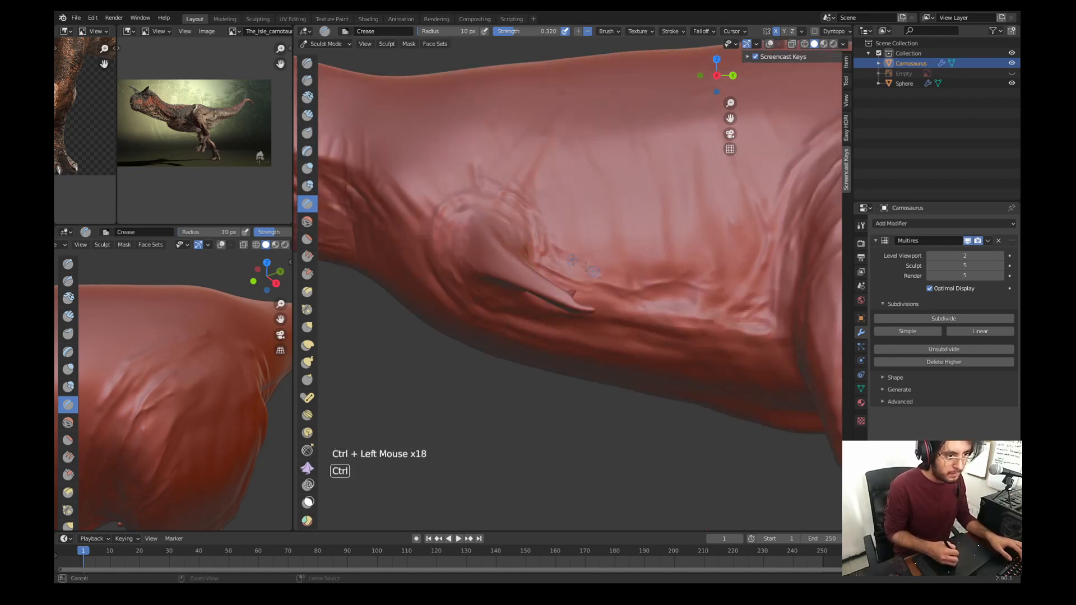
Step: Add wrinkles along the lower flank behind the small arm with the 10 px Crease brush
left_click_drag(594, 272, 622, 273, "ctrl")
left_click_drag(608, 271, 654, 270, "ctrl")
left_click_drag(628, 272, 657, 273, "ctrl")
left_click_drag(636, 274, 638, 289, "ctrl")
Step: Extend the fine flank wrinkles from behind the small arm toward the thigh with the 10 px Crease brush
middle_click_drag(639, 306, 641, 244, "shift")
left_click_drag(665, 262, 690, 267)
middle_click_drag(691, 267, 605, 224)
middle_click_drag(597, 218, 595, 264, "ctrl")
left_click_drag(596, 264, 585, 272)
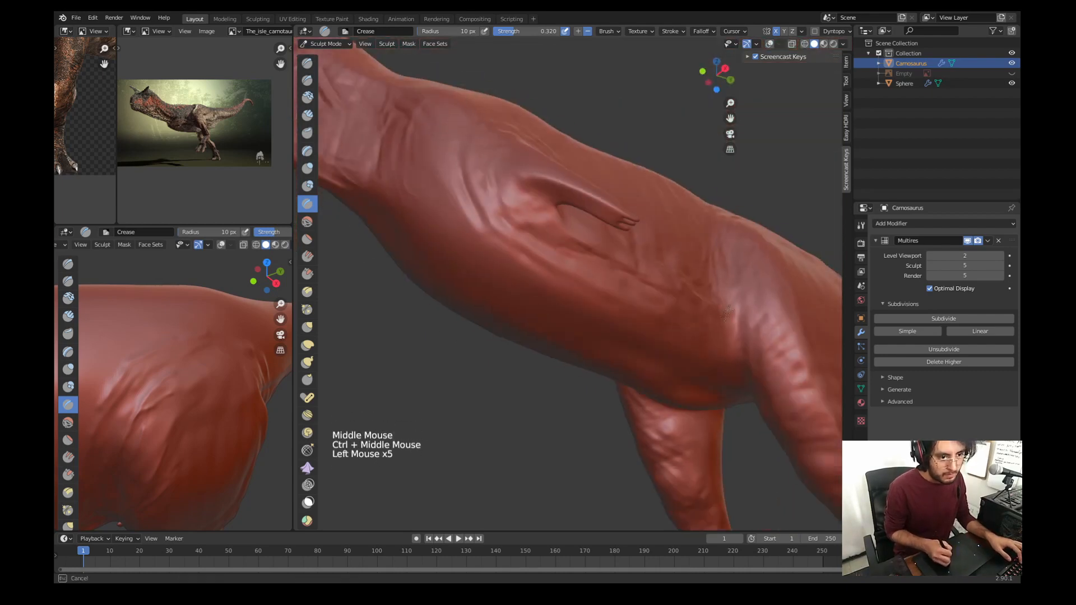
key("f")
mouse_move(593, 269)
middle_mouse_down()
mouse_move(655, 247)
mouse_move(642, 229)
middle_mouse_up()
key("x")
key("x")
key("x")
key("x")
key("x")
key("w")
left_click(633, 218)
middle_click_drag(706, 216, 679, 249, "shift")
mouse_move(679, 249)
middle_mouse_down("ctrl")
mouse_move(680, 233)
mouse_move(644, 235)
middle_mouse_up("ctrl")
key("ctrl+z")
mouse_move(644, 235)
middle_mouse_down()
mouse_move(595, 293)
mouse_move(596, 247)
middle_mouse_up()
Step: Add vertical folds across the upper flank between the small arm and the thigh with the Crease brush at 19 px
key("KP_3")
key("KP_3")
key("KP_3")
middle_click_drag(596, 247, 596, 217, "ctrl")
key("f")
left_click(530, 218)
left_click_drag(520, 169, 532, 244)
middle_click_drag(560, 213, 562, 247, "ctrl")
left_click_drag(558, 168, 564, 204)
left_click_drag(590, 156, 610, 200)
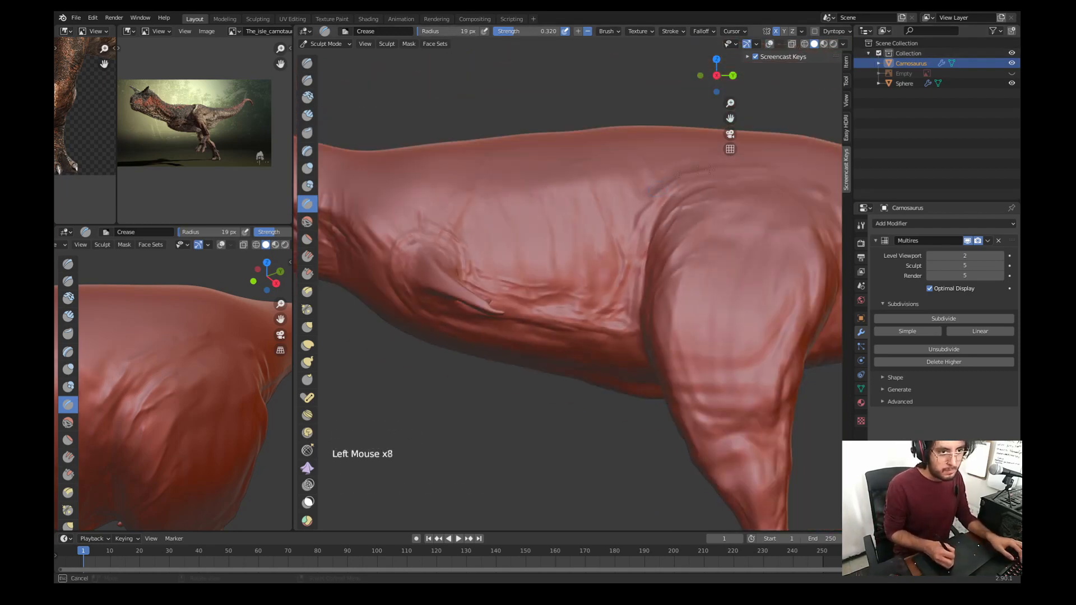
Step: Build up folds around the top of the thigh with the Draw brush at 16 px, and crease its front edge at 17 px
key("x")
key("f")
left_click(700, 191)
middle_click_drag(818, 209, 708, 203, "shift")
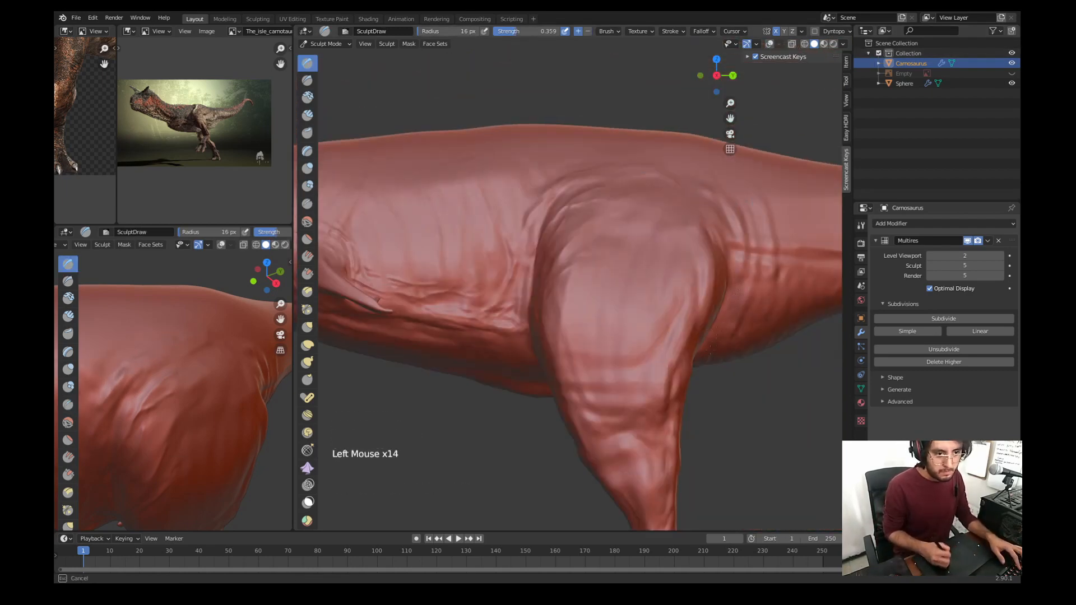
key("w")
key("f")
left_click(676, 209)
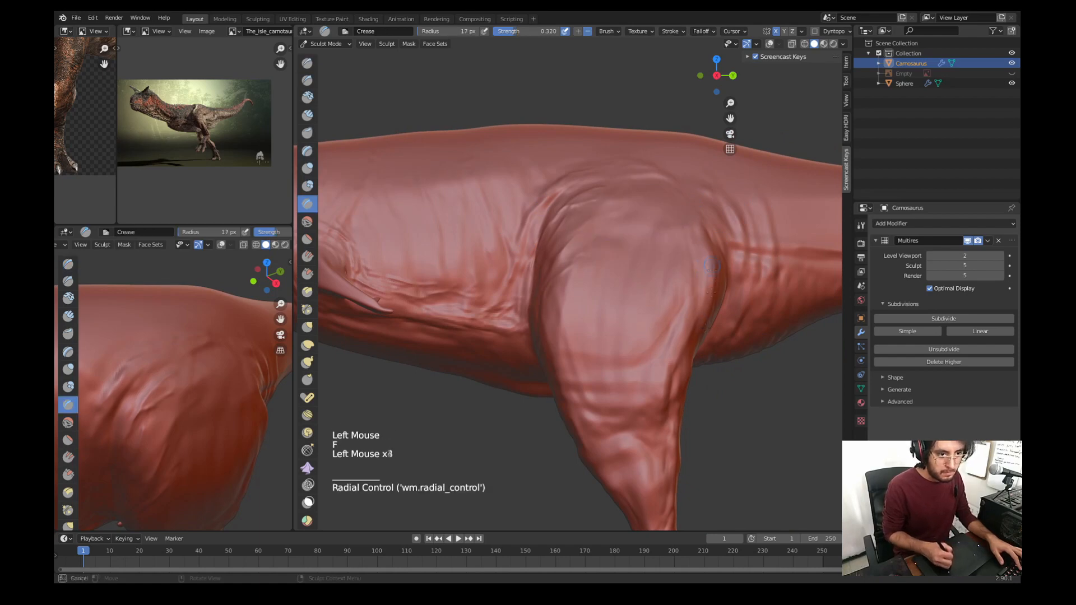
left_click_drag(562, 253, 538, 327)
Step: Add curved wrinkles around the small arm's shoulder and toward the chest with the Crease brush at 11 px
middle_click_drag(392, 230, 482, 228, "shift")
middle_click_drag(381, 226, 473, 223, "shift")
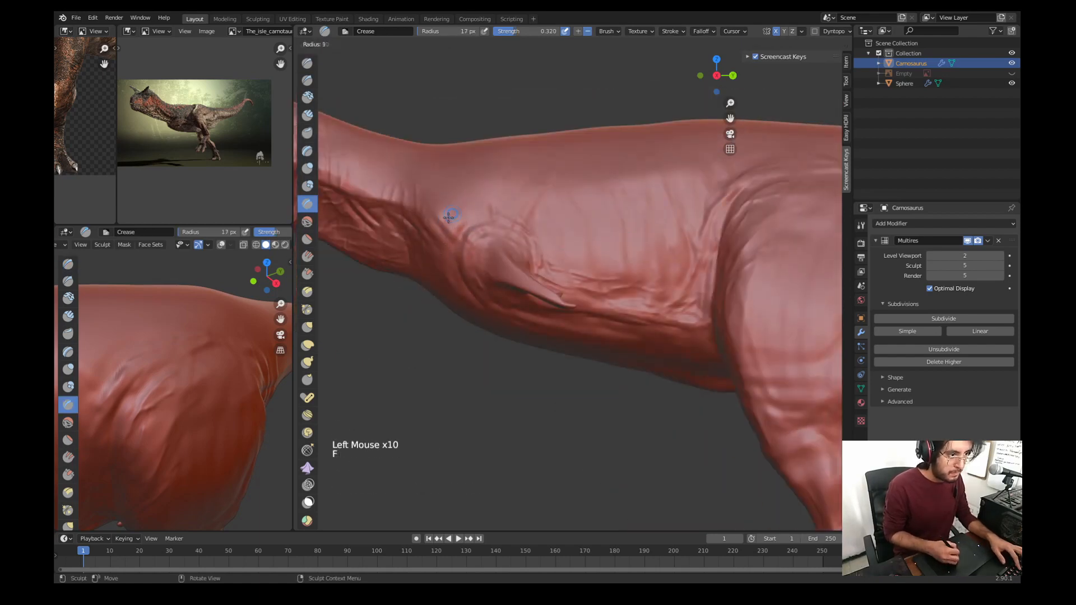
left_click(450, 216)
left_click_drag(549, 284, 552, 297)
Step: Enlarge the front-facing dinosaur reference image and reframe it on the head, chest and small arms
mouse_move(512, 248)
middle_mouse_down("ctrl")
mouse_move(515, 292)
mouse_move(600, 238)
middle_mouse_up("ctrl")
middle_click_drag(91, 107, 117, 136, "shift")
left_click_drag(116, 135, 212, 135)
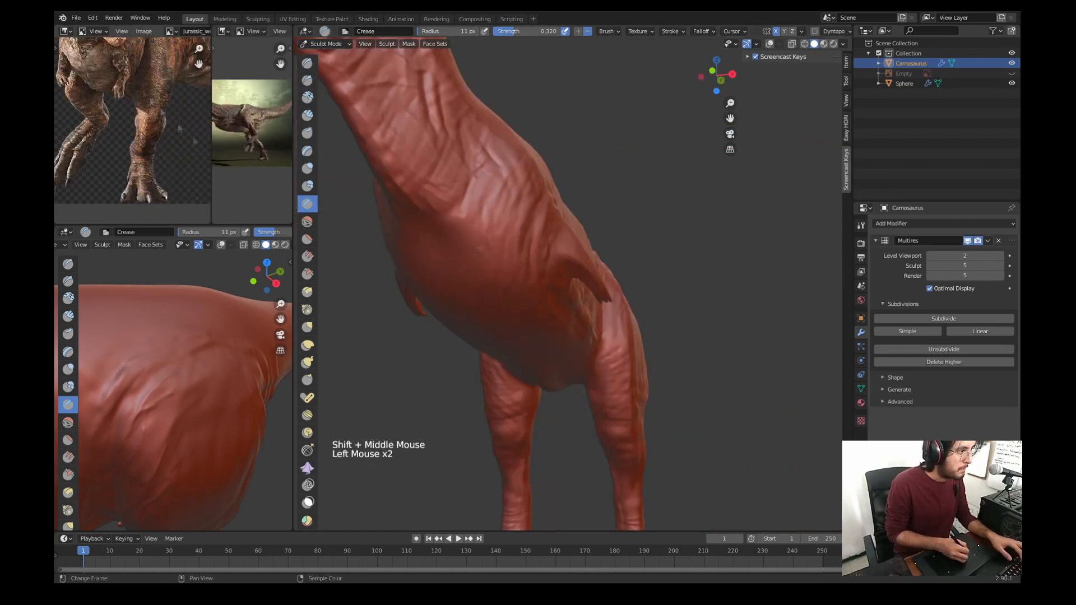
middle_click_drag(137, 101, 168, 199, "shift")
Step: Add folds on the front of the chest at the base of the neck with the Crease brush at 21 px
middle_click_drag(476, 235, 521, 229)
middle_click_drag(509, 235, 510, 224, "ctrl")
mouse_move(505, 235)
middle_mouse_down()
mouse_move(527, 241)
mouse_move(482, 246)
middle_mouse_up()
middle_click_drag(482, 241, 482, 227, "ctrl")
left_click_drag(467, 212, 466, 229)
middle_click_drag(483, 272, 487, 236)
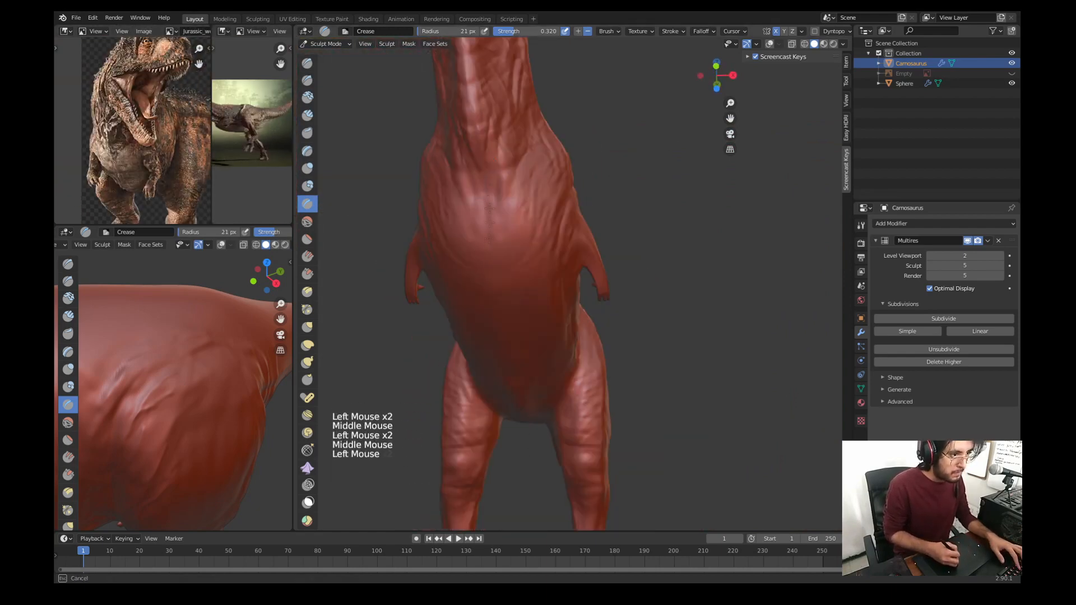
Step: Sculpt vertical folds down the centre of the chest with the inverted Crease brush at 11 px, and smooth them
left_click(483, 151, "ctrl")
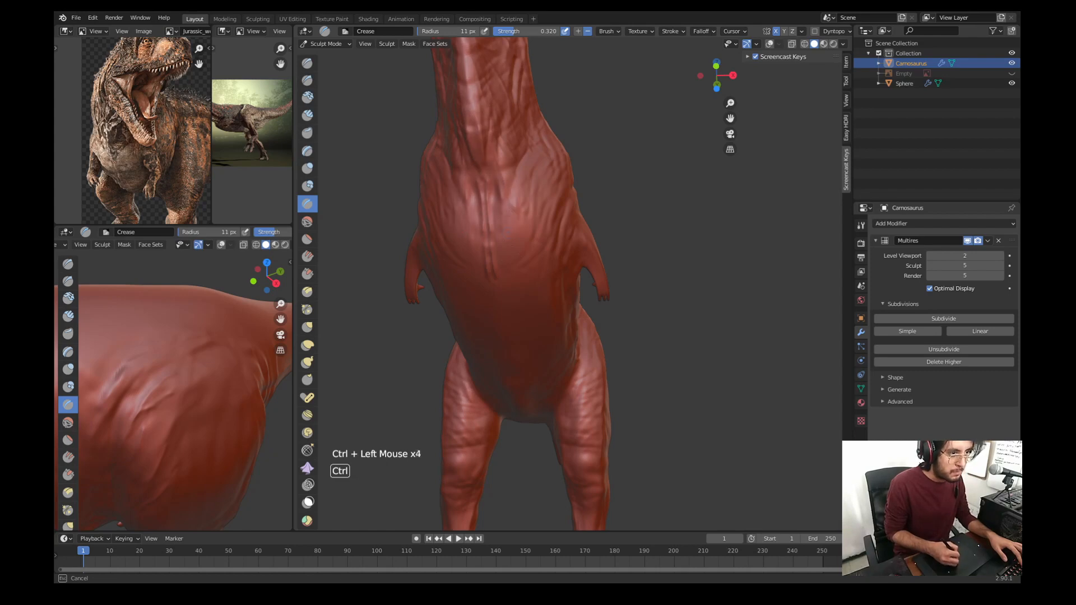
left_click_drag(514, 209, 512, 220, "ctrl")
left_click_drag(519, 193, 515, 213, "ctrl")
key("s")
left_click_drag(519, 213, 524, 168)
Step: Add more inverted Crease strokes on the front of the body where the throat meets the chest
key("w")
mouse_move(479, 141)
middle_mouse_down("shift")
mouse_move(509, 252)
mouse_move(485, 235)
middle_mouse_up("shift")
key("f")
left_click(523, 248, "ctrl")
left_click_drag(518, 247, 532, 280, "ctrl")
Step: Add wrinkles in side view where the neck meets the small arm's shoulder, using the Crease brush at 13 px
key("KP_3")
middle_click_drag(504, 269, 549, 280, "shift")
middle_click_drag(527, 313, 588, 241)
key("f")
left_click(561, 277)
middle_click_drag(560, 291, 577, 252, "ctrl")
key("KP_3")
left_click_drag(583, 219, 603, 246)
middle_click_drag(661, 269, 530, 221, "shift")
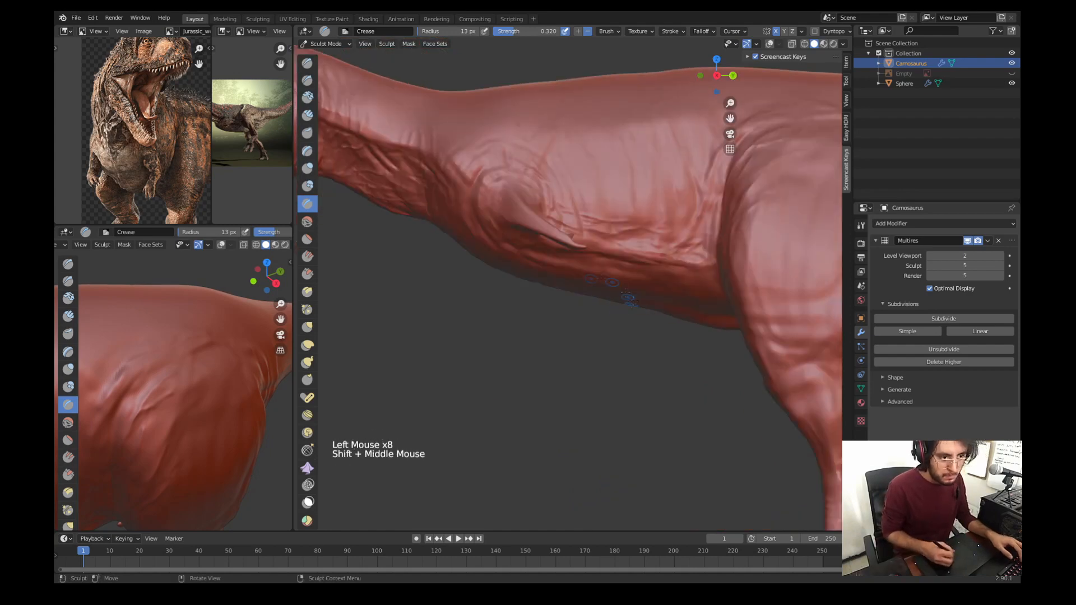
Step: Add wrinkles along the lower chest and belly beneath the small arm with the 13 px Crease brush
left_click_drag(594, 241, 605, 275)
middle_click_drag(555, 303, 605, 235)
left_click_drag(562, 346, 580, 291)
left_click_drag(561, 280, 577, 302)
middle_click_drag(583, 280, 569, 292)
left_click_drag(561, 264, 572, 286)
middle_click_drag(594, 213, 554, 258)
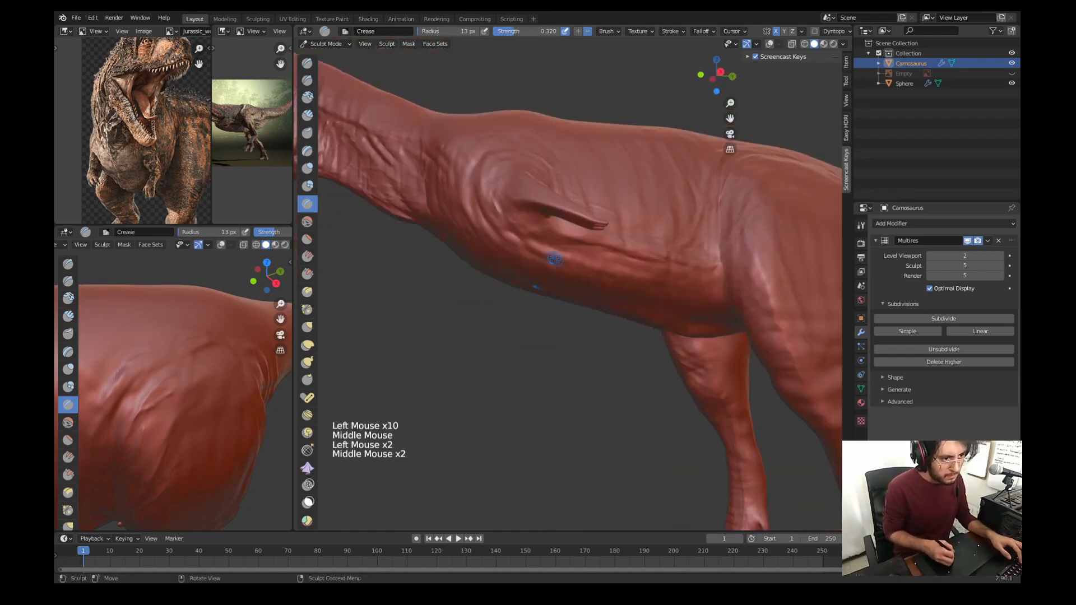
left_click_drag(678, 260, 660, 212)
Step: Add a vertical wrinkle on the flank and fine wrinkles just in front of the small arm's shoulder with the Crease brush
middle_click_drag(660, 213, 645, 212)
key("KP_3")
key("KP_3")
left_click_drag(644, 212, 639, 241)
mouse_move(538, 213)
middle_mouse_down("ctrl")
mouse_move(510, 154)
mouse_move(518, 247)
middle_mouse_up("ctrl")
middle_click_drag(519, 269, 521, 240, "ctrl")
left_click_drag(504, 286, 522, 263)
Step: Build up folds in front of the small arm with the Draw brush at 27 px, and add shoulder volume at 83 px
key("x")
key("f")
left_click(506, 302)
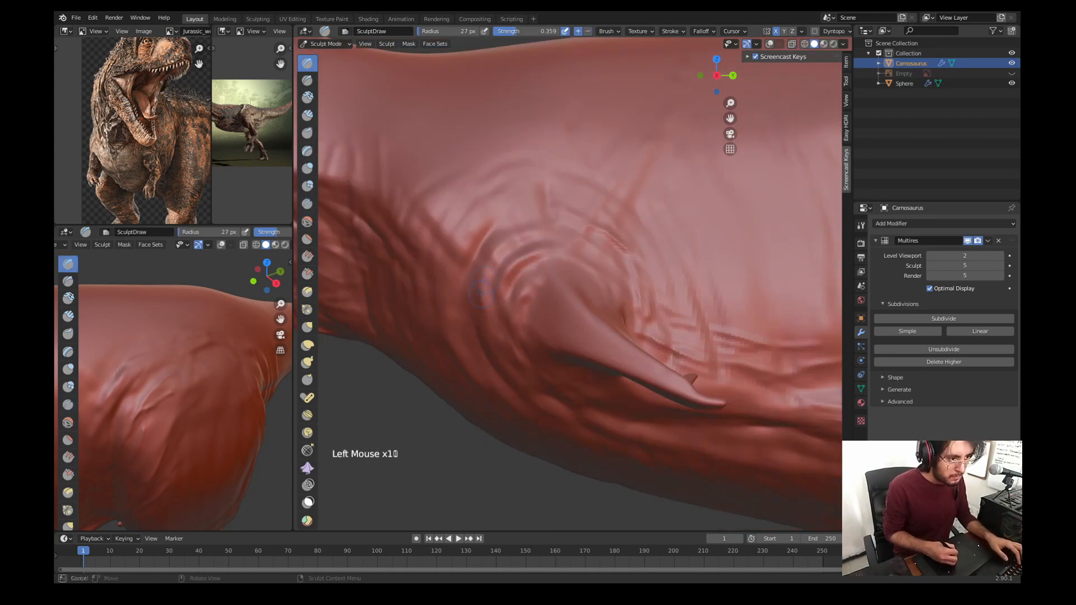
middle_click_drag(608, 339, 636, 314)
key("f")
left_click(636, 320)
left_click_drag(636, 321, 662, 302)
middle_click_drag(644, 303, 583, 264)
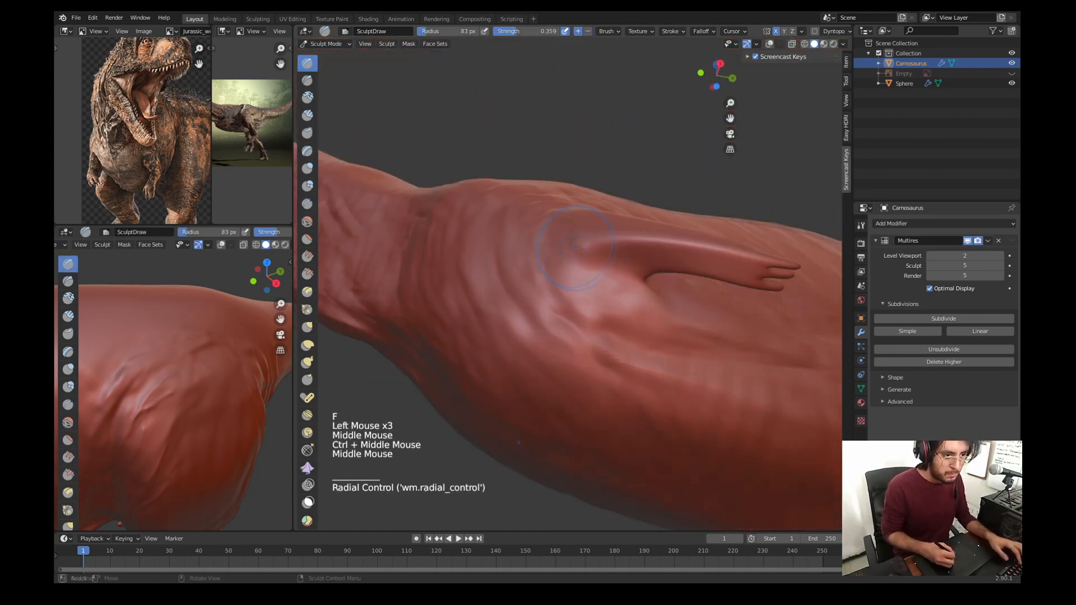
left_click_drag(594, 285, 622, 252)
Step: Smooth the small arm's shoulder and deepen the transition around the arm's base with the Crease brush at 72 px
key("s")
middle_click_drag(622, 258, 651, 281)
key("f")
middle_click_drag(521, 309, 493, 280, "shift")
middle_click_drag(493, 280, 538, 269)
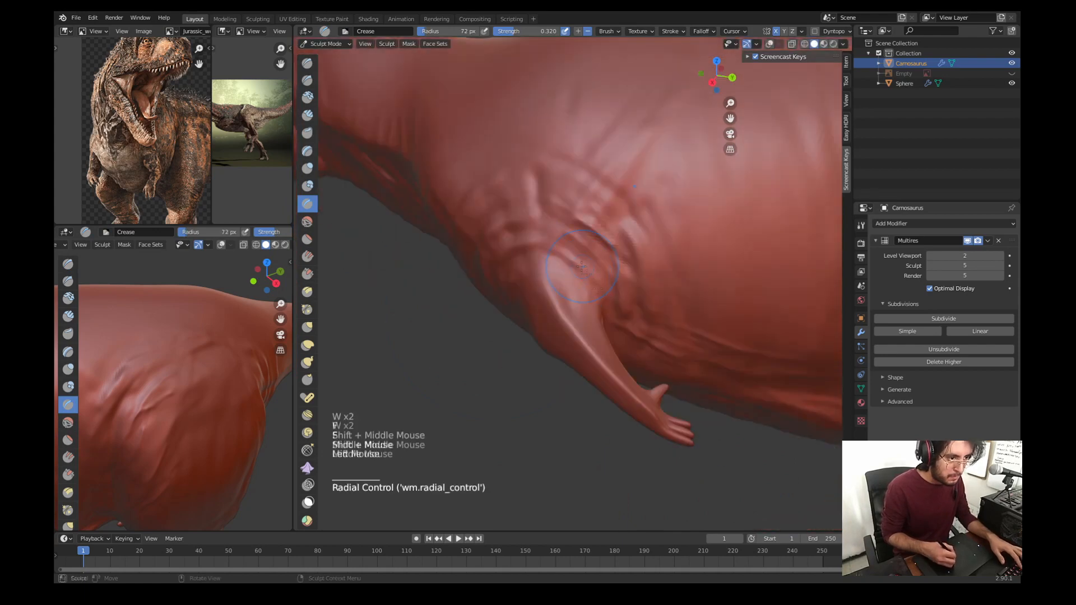
left_click_drag(585, 261, 601, 279)
Step: Add concentric wrinkles around the small arm's shoulder and the adjoining chest with the Crease brush at 14 px
middle_click_drag(583, 263, 549, 247)
key("w")
key("w")
key("f")
left_click_drag(577, 252, 595, 306)
key("f")
middle_click_drag(583, 290, 532, 280)
left_click_drag(560, 246, 574, 286)
middle_click_drag(571, 286, 617, 247)
left_click_drag(547, 241, 561, 280)
middle_click_drag(560, 280, 538, 258)
left_click_drag(541, 269, 572, 320)
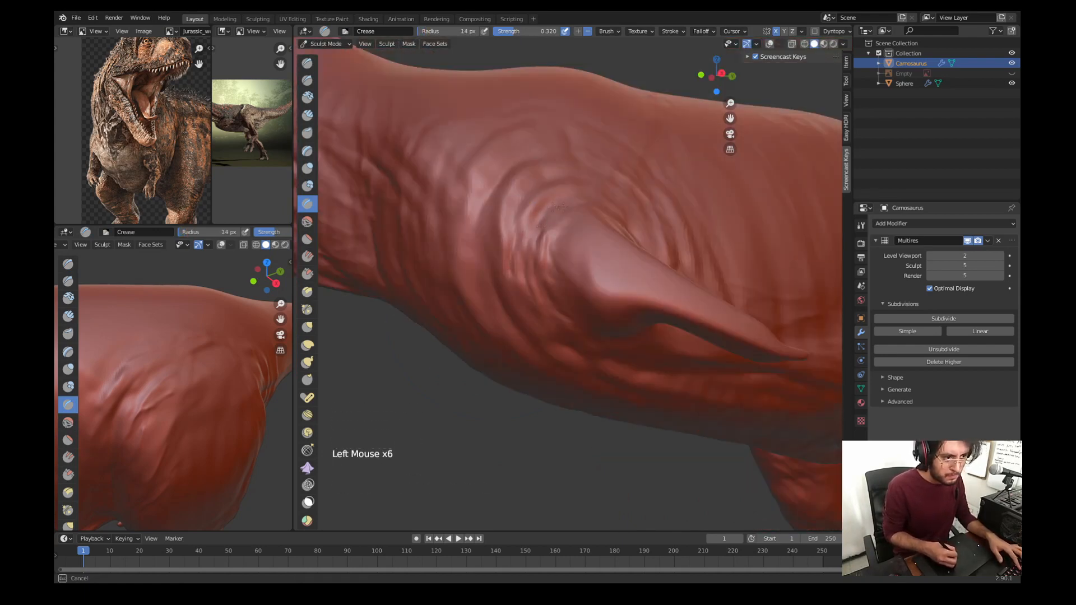
Step: Add wrinkles at the small arm's base and armpit with the Crease brush, reducing its radius to 11 px
left_click_drag(610, 276, 634, 295)
middle_click_drag(616, 285, 538, 236)
mouse_move(538, 235)
middle_mouse_down("shift")
mouse_move(527, 273)
mouse_move(505, 224)
mouse_move(538, 230)
mouse_move(504, 280)
middle_mouse_up("shift")
key("f")
mouse_move(532, 270)
left_mouse_down()
mouse_move(487, 272)
mouse_move(538, 263)
mouse_move(532, 280)
left_mouse_up()
Step: Smooth the small arm's underside and crease the inner edge of the forearm with the Crease brush at 16 px
key("s")
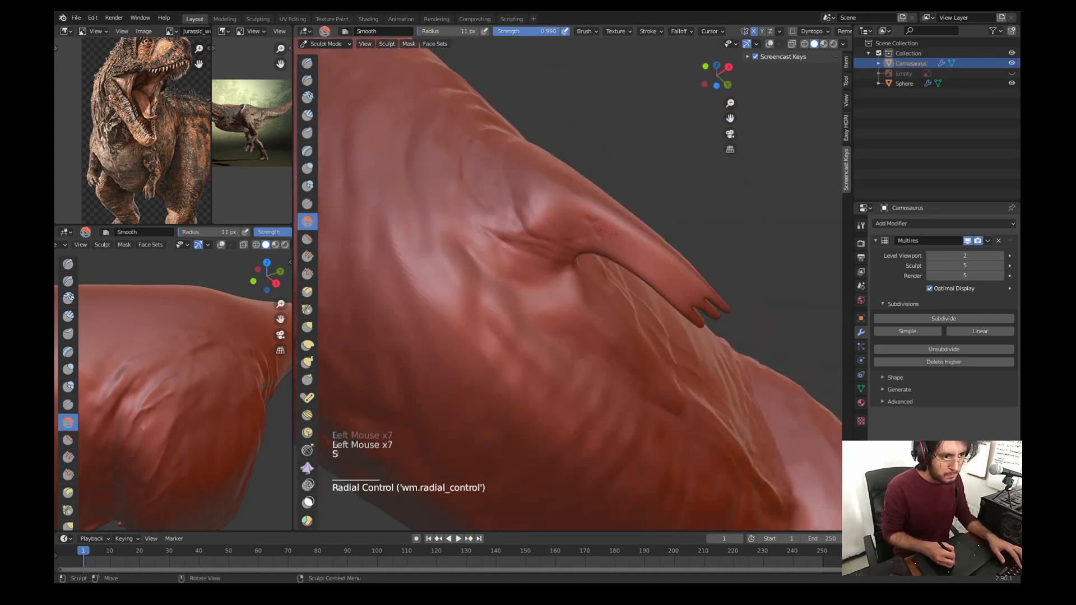
key("d")
key("f")
left_click(681, 274)
key("s")
key("f")
mouse_move(681, 275)
left_mouse_down()
mouse_move(625, 238)
mouse_move(641, 275)
left_mouse_up()
left_click(653, 247)
key("f")
left_click(647, 272)
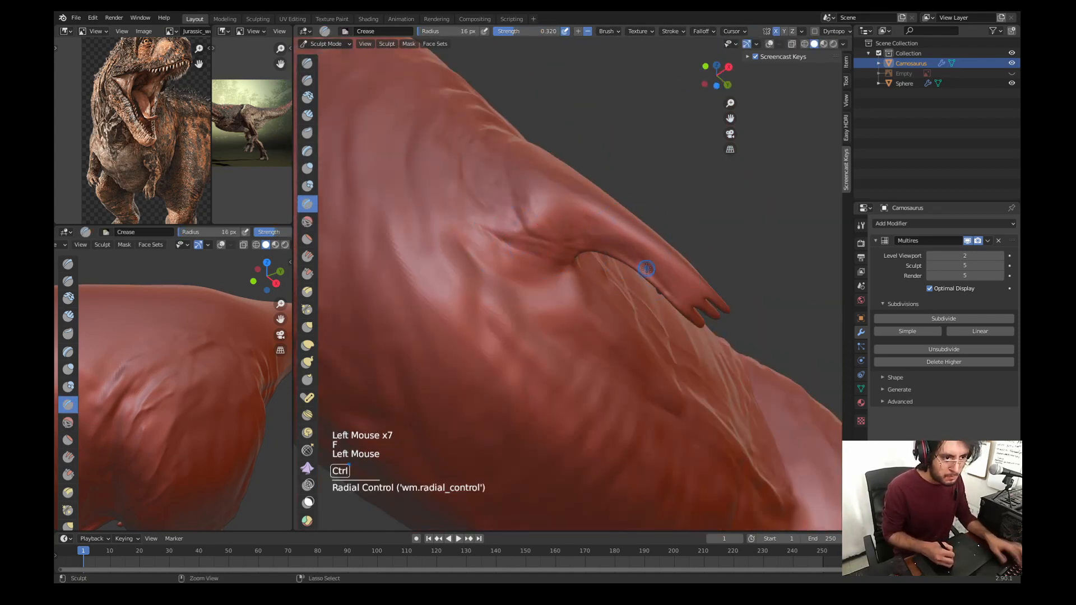
Step: Carve wrinkles at the thumb's base and across the fingers of the small hand with the 16 px Crease brush
middle_click_drag(711, 309, 672, 252)
middle_click_drag(672, 252, 645, 213)
middle_click_drag(644, 213, 605, 252, "shift")
middle_click_drag(605, 252, 594, 280, "ctrl")
middle_click_drag(594, 280, 583, 303, "shift")
middle_click_drag(583, 303, 577, 314, "ctrl")
left_click(577, 314)
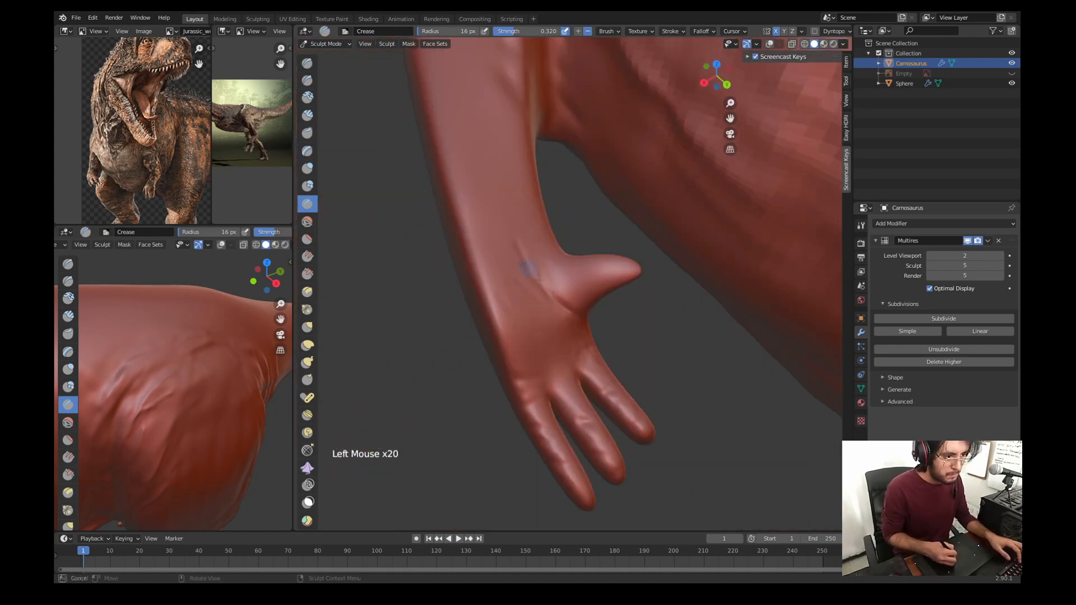
left_click_drag(577, 417, 590, 432)
left_click_drag(604, 451, 616, 466)
Step: Add wrinkles along the outer forearm and back of the small hand with the Crease brush at 20 px
middle_click_drag(565, 225, 607, 185)
key("f")
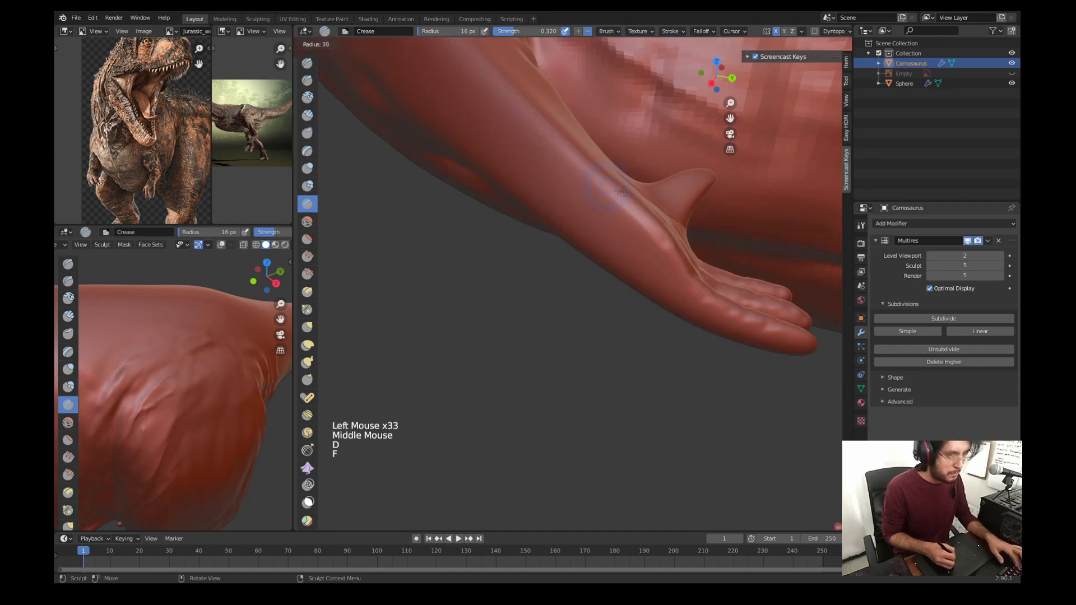
left_click(606, 182)
left_click_drag(610, 241, 627, 246)
left_click_drag(641, 251, 667, 250)
middle_click_drag(653, 268, 611, 252)
left_click_drag(588, 238, 582, 281)
left_click_drag(571, 238, 580, 252)
Step: Add transverse wrinkles across the wrist and fingers of the small hand with the 20 px Crease brush
middle_click_drag(580, 252, 673, 281)
middle_click_drag(672, 280, 627, 252, "shift")
middle_click_drag(627, 252, 661, 269)
left_click_drag(567, 265, 600, 258)
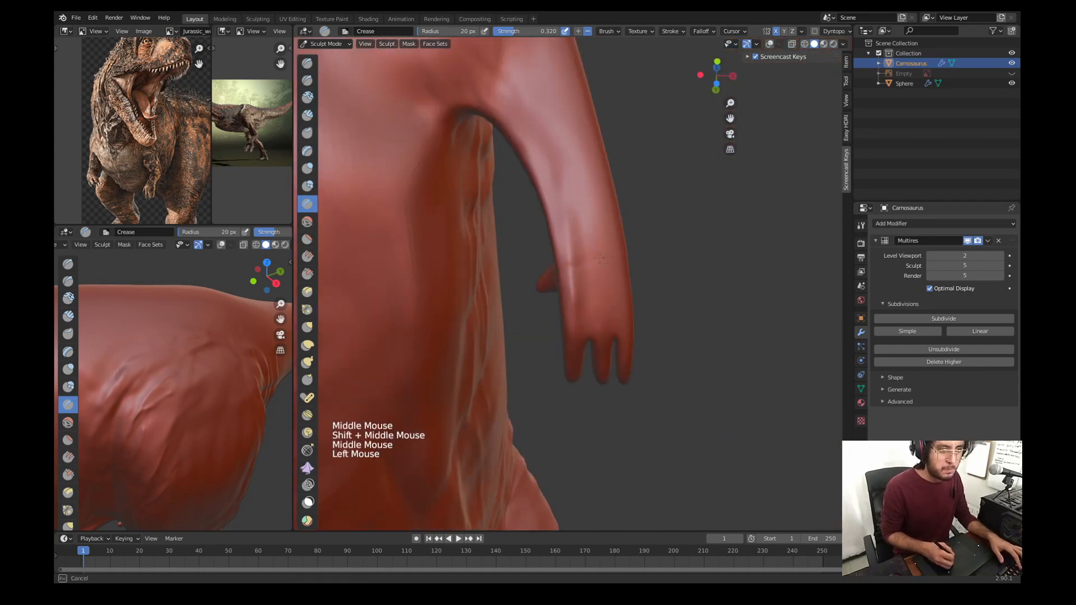
left_click_drag(621, 358, 630, 357)
left_click_drag(568, 335, 588, 331)
Step: Adjust the shape of the small arm's forearm with the Grab brush at 108 px
key("f")
key("g")
left_click_drag(563, 283, 559, 278)
key("w")
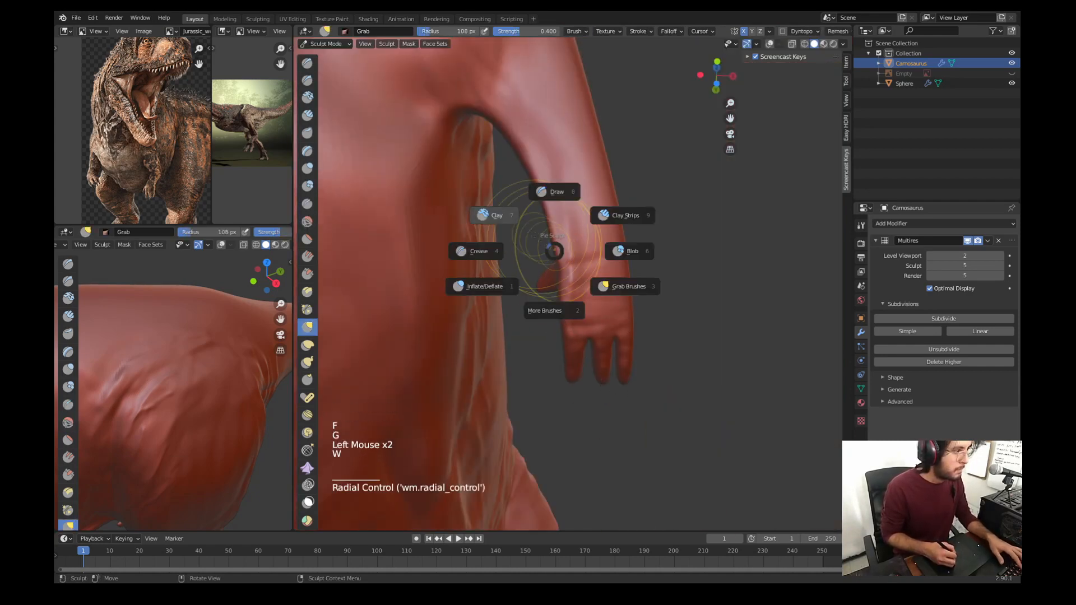
key("f")
left_click(568, 218)
left_click(542, 211)
Step: Build up the inner forearm of the small arm and soften it with the Smooth brush at 38 px
middle_click_drag(542, 211, 592, 201)
key("w")
left_click(615, 216)
key("s")
left_click_drag(627, 196, 618, 222)
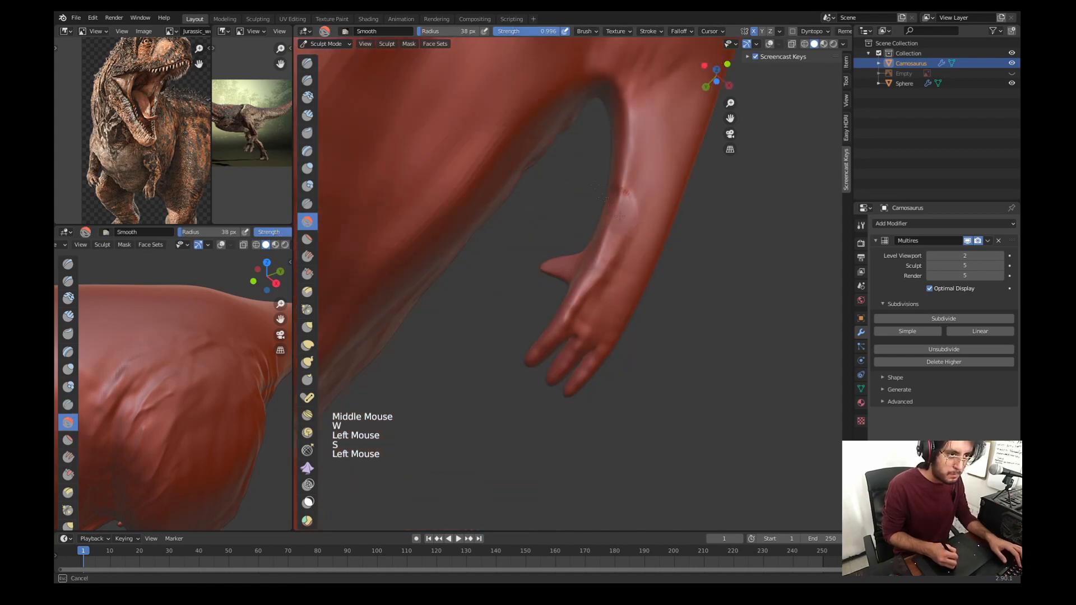
key("w")
mouse_move(604, 138)
middle_mouse_down()
mouse_move(581, 148)
mouse_move(577, 165)
middle_mouse_up()
key("f")
left_click_drag(611, 106, 616, 157)
Step: Raise creased ridges along the inner forearm and wrist of the small arm with the inverted Crease brush at 29 px
middle_click_drag(605, 168, 577, 269)
key("w")
key("f")
left_click(582, 291)
left_click_drag(577, 288, 562, 272)
left_click_drag(572, 280, 559, 264, "ctrl")
left_click_drag(576, 306, 563, 312, "ctrl")
middle_click_drag(567, 303, 593, 224)
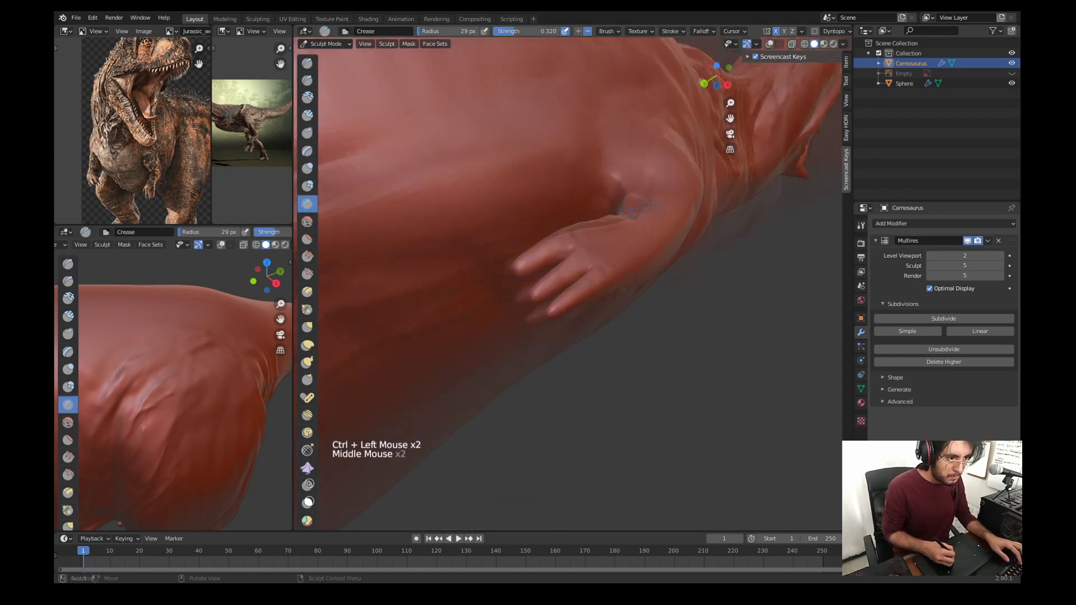
Step: Show the whole dinosaur from the right side, switch to Object Mode and save the file
key("KP_3")
scroll(516, 225, "down", 2)
middle_click_drag(516, 226, 524, 223, "shift")
key("f")
left_click(470, 276)
key("shift+Tab")
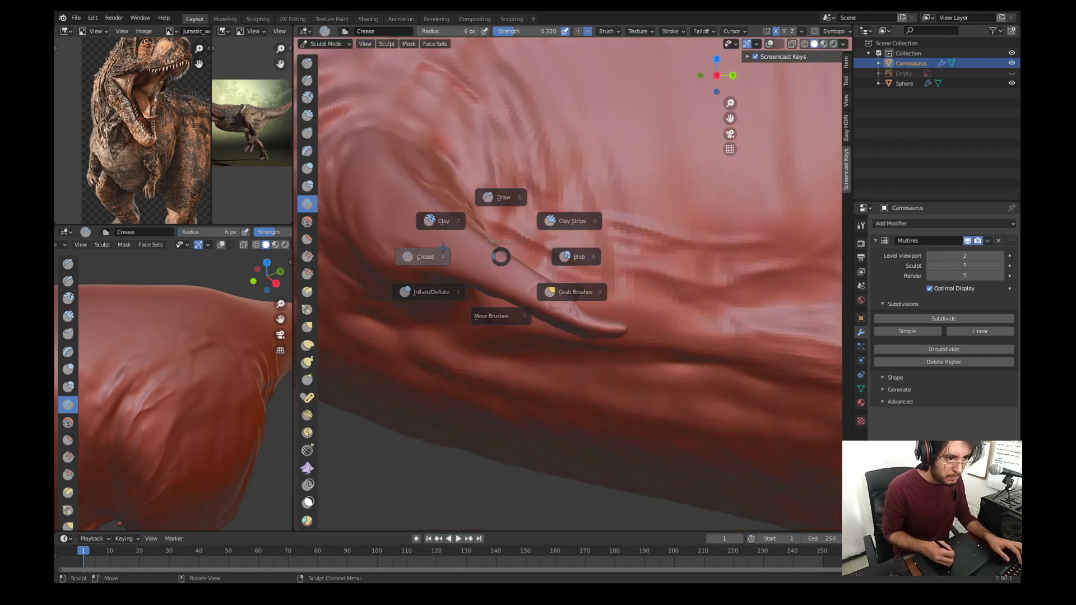
scroll(488, 220, "down", 3)
scroll(488, 221, "down", 9)
key("ctrl+Tab")
left_click(555, 200)
key("ctrl+s")
left_click(527, 258)
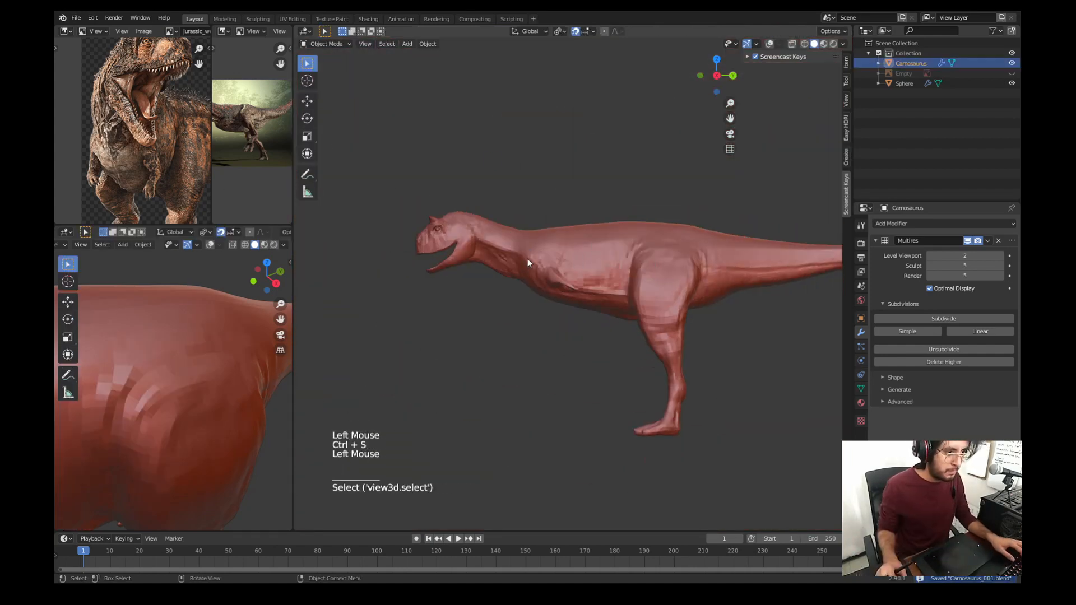
Step: Return the Carnosaurus to Sculpt Mode, enlarge the second reference image's area and frame the neck
scroll(254, 143, "up", 9)
scroll(551, 282, "up", 3)
left_click(552, 281)
left_click(551, 278)
key("ctrl+Tab")
scroll(551, 279, "up", 3)
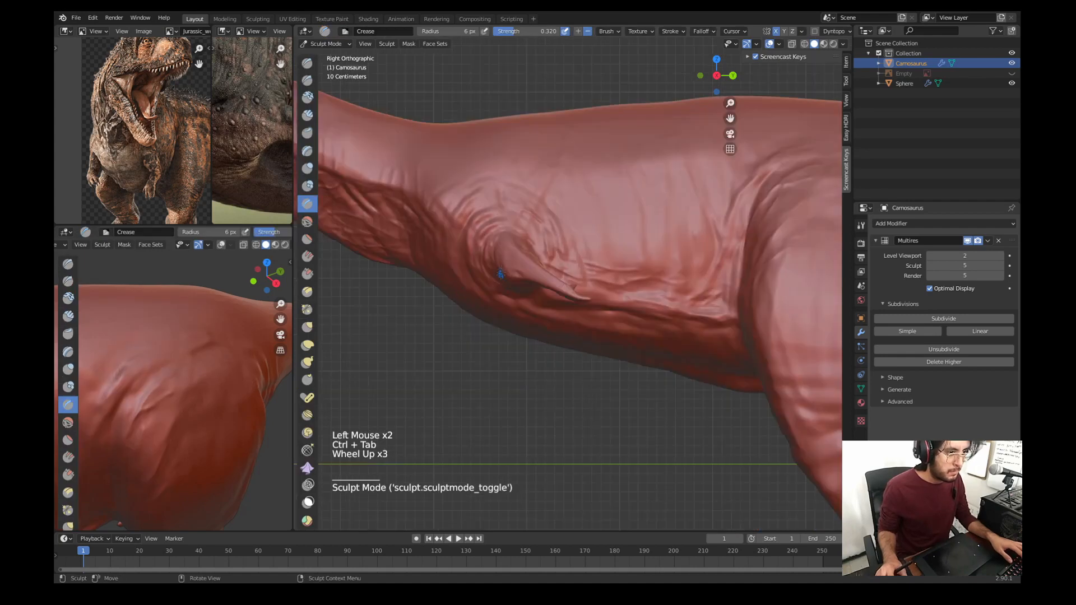
middle_click_drag(551, 278, 554, 273, "shift")
scroll(554, 274, "down", 1, "shift")
middle_click_drag(555, 273, 560, 267, "shift")
left_click_drag(211, 144, 139, 144)
scroll(215, 137, "down", 2)
middle_click_drag(347, 194, 447, 215, "shift")
Step: Build vertical skin folds on the neck behind the jaw with the SculptDraw brush at 27 px and 17 px
key("f")
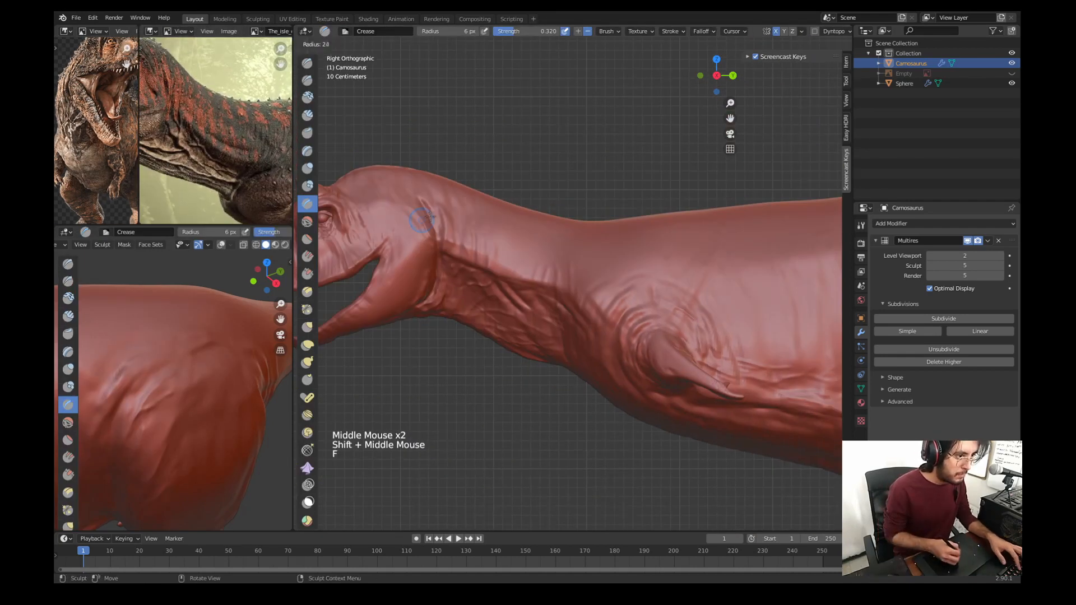
left_click(451, 215)
mouse_move(447, 252)
middle_mouse_down("ctrl")
mouse_move(450, 212)
mouse_move(434, 252)
middle_mouse_up("ctrl")
key("f")
key("x")
left_click(448, 256)
key("f")
left_click(470, 256)
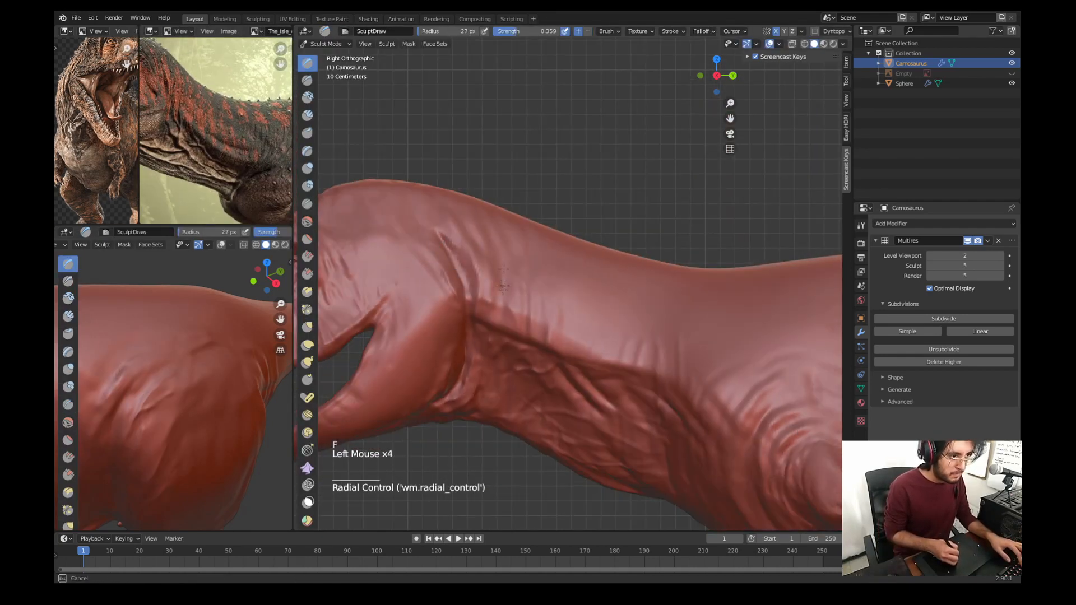
left_click_drag(502, 285, 501, 250)
key("f")
left_click(450, 224)
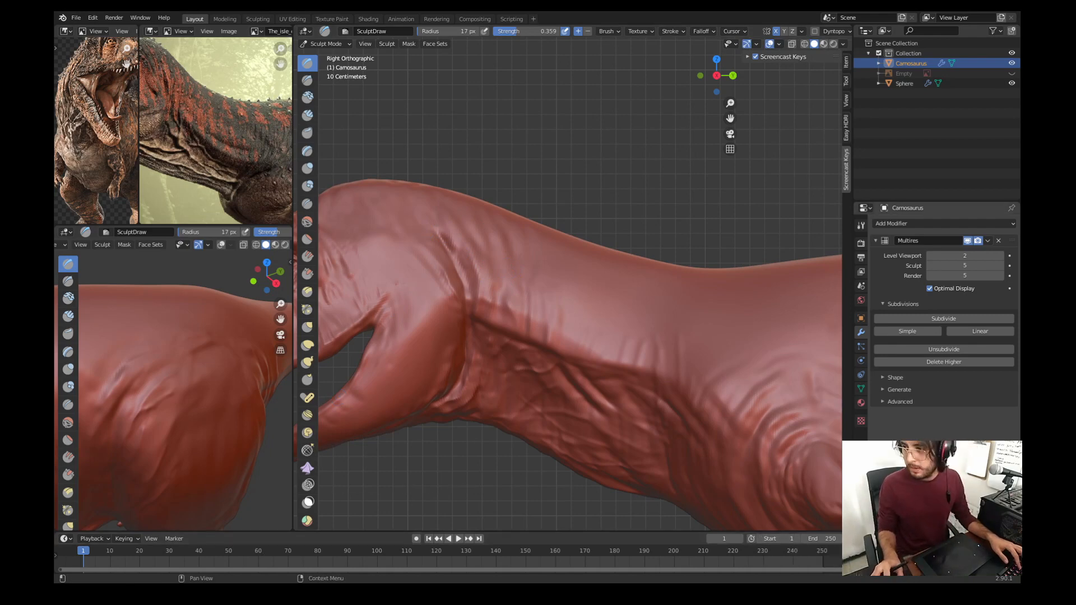
Step: Soften the neck folds behind the jaw with the Smooth brush at 29 px
mouse_move(605, 292)
middle_mouse_down()
mouse_move(637, 294)
mouse_move(641, 322)
middle_mouse_up()
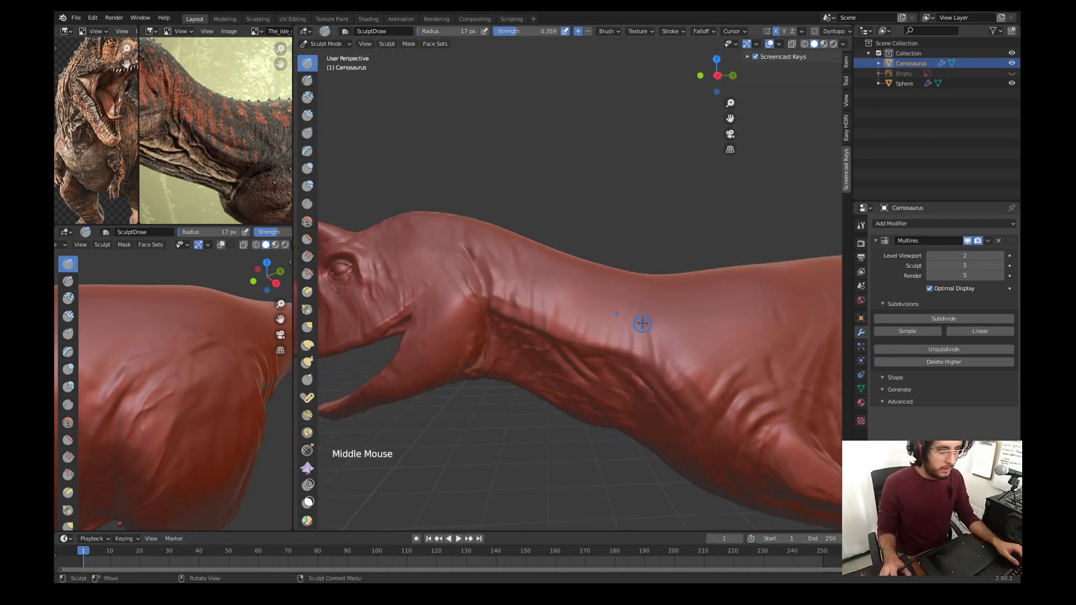
key("KP_3")
key("f")
left_click(491, 271)
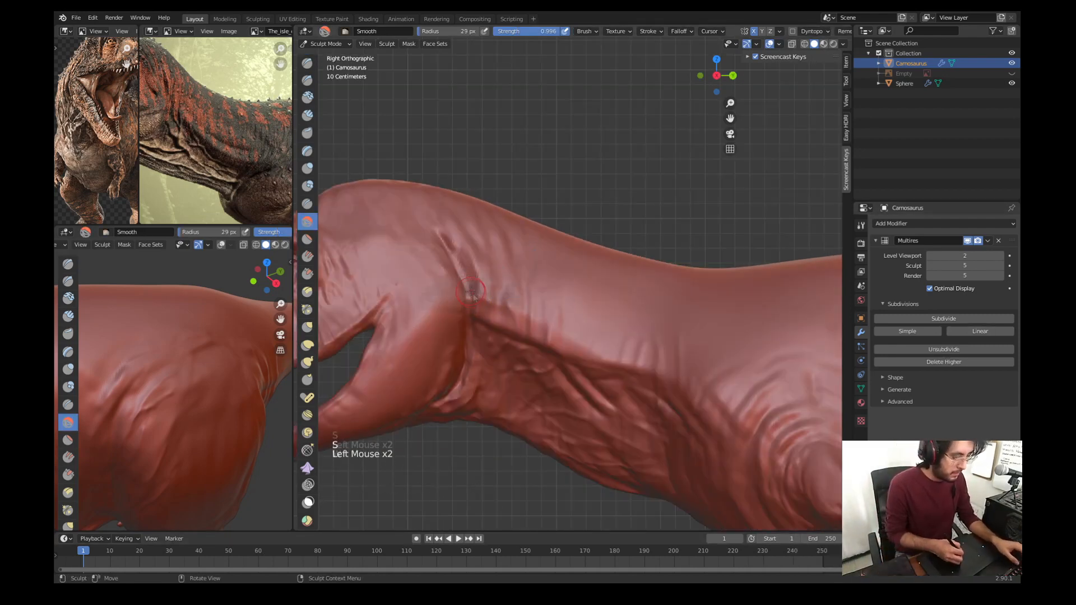
Step: Carve creases along the neck and jaw boundary with the Crease brush at 17 px
key("w")
left_click_drag(452, 301, 458, 314)
middle_click_drag(450, 304, 487, 280, "shift")
left_click_drag(487, 281, 493, 297)
key("f")
left_click(497, 305)
left_click_drag(497, 305, 485, 335)
Step: Raise wrinkle ridges over the upper neck and back of the head with the inverted 17 px Crease brush
left_click_drag(462, 244, 452, 233, "ctrl")
middle_click_drag(190, 131, 242, 161, "shift")
mouse_move(465, 247)
middle_mouse_down("shift")
mouse_move(494, 245)
mouse_move(488, 233)
middle_mouse_up("shift")
left_click_drag(483, 247, 475, 220, "ctrl")
left_click_drag(475, 220, 458, 188, "ctrl")
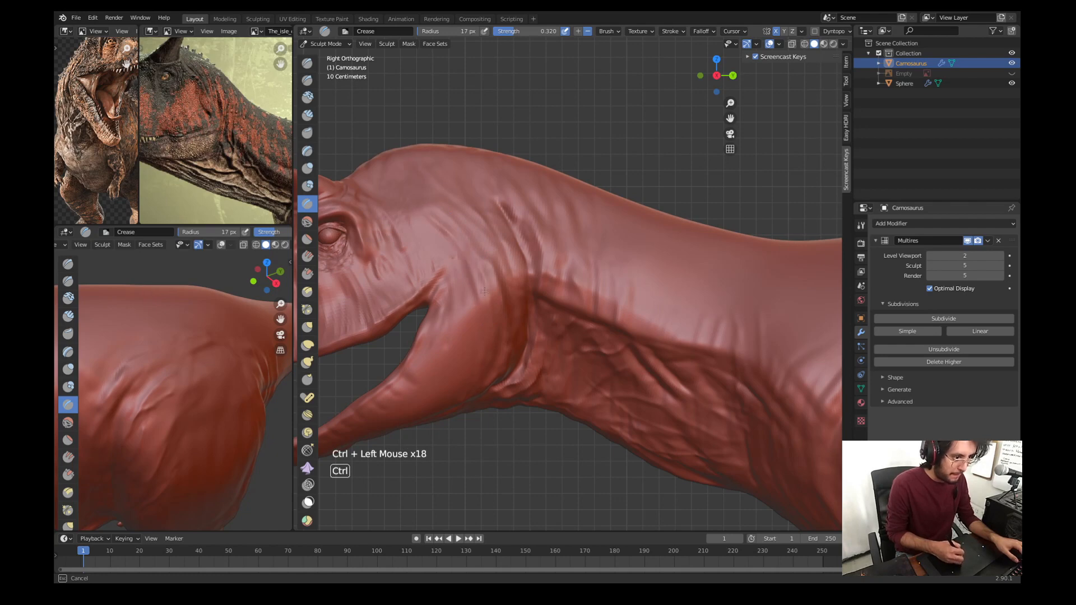
Step: Smooth the jaw area and raise wrinkles along the rear underside of the lower jaw
key("s")
key("f")
left_click_drag(479, 387, 521, 371, "ctrl")
mouse_move(512, 373)
middle_mouse_down("shift")
mouse_move(574, 350)
mouse_move(534, 259)
middle_mouse_up("shift")
Step: Carve wrinkles behind the corner of the mouth with the Crease brush at 15 px
key("w")
key("w")
key("f")
middle_click_drag(534, 259, 535, 230, "ctrl")
middle_click_drag(537, 179, 560, 215, "shift")
middle_click_drag(512, 188, 547, 228, "shift")
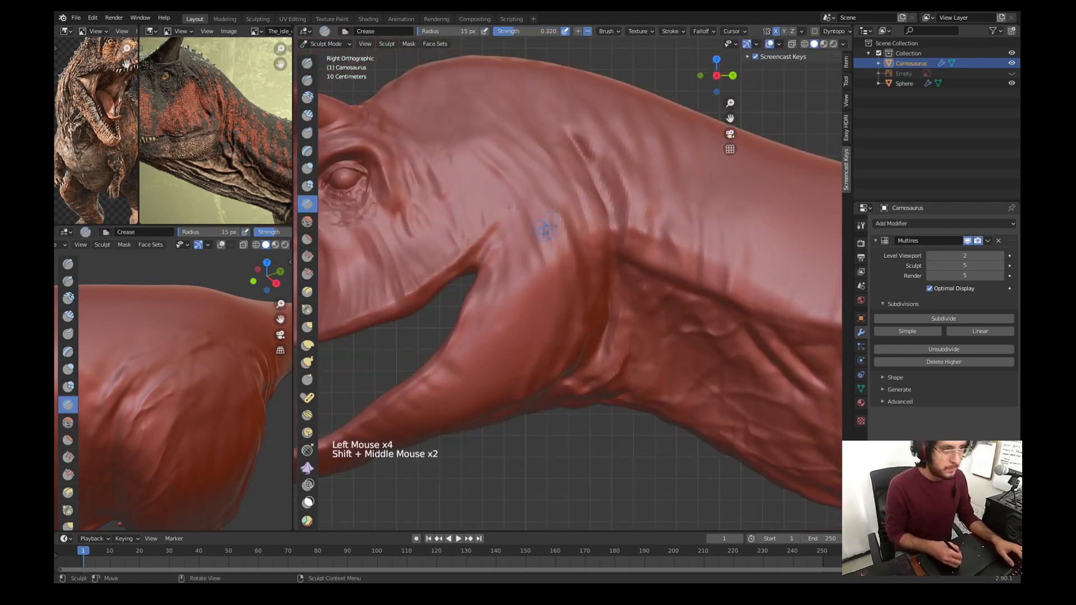
left_click_drag(548, 228, 552, 249)
key("s")
key("w")
mouse_move(551, 249)
left_mouse_down()
mouse_move(547, 229)
mouse_move(554, 263)
mouse_move(543, 251)
left_mouse_up()
left_click(474, 230)
Step: Extend wrinkles from the mouth corner down the lower jaw, adding raised ridges with the 15 px Crease brush
middle_click_drag(520, 239, 547, 203, "shift")
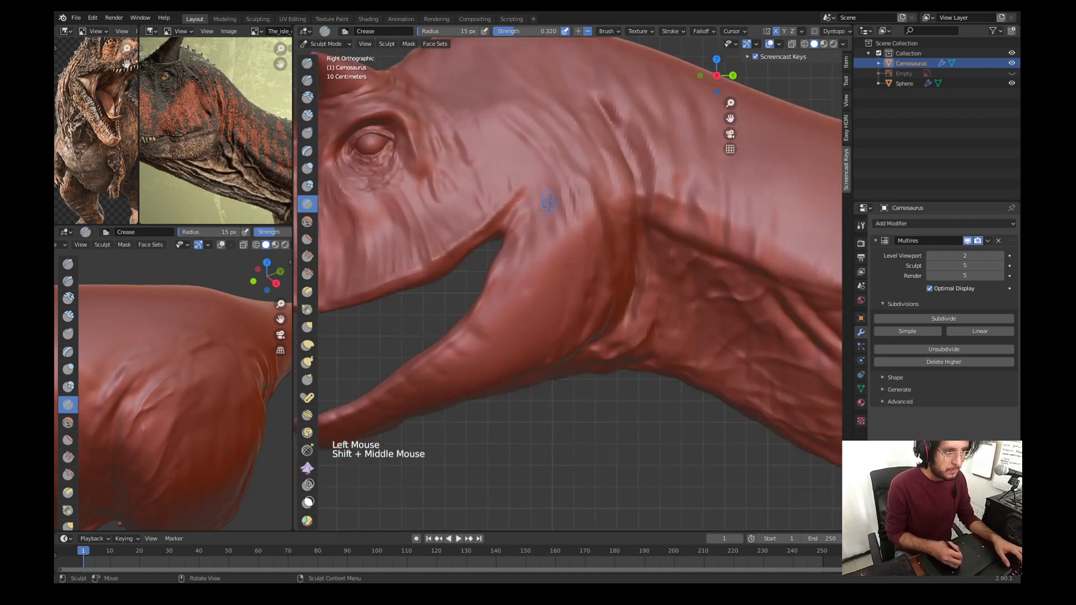
left_click_drag(555, 215, 556, 236)
left_click_drag(533, 194, 535, 216)
middle_click_drag(517, 206, 537, 199, "shift")
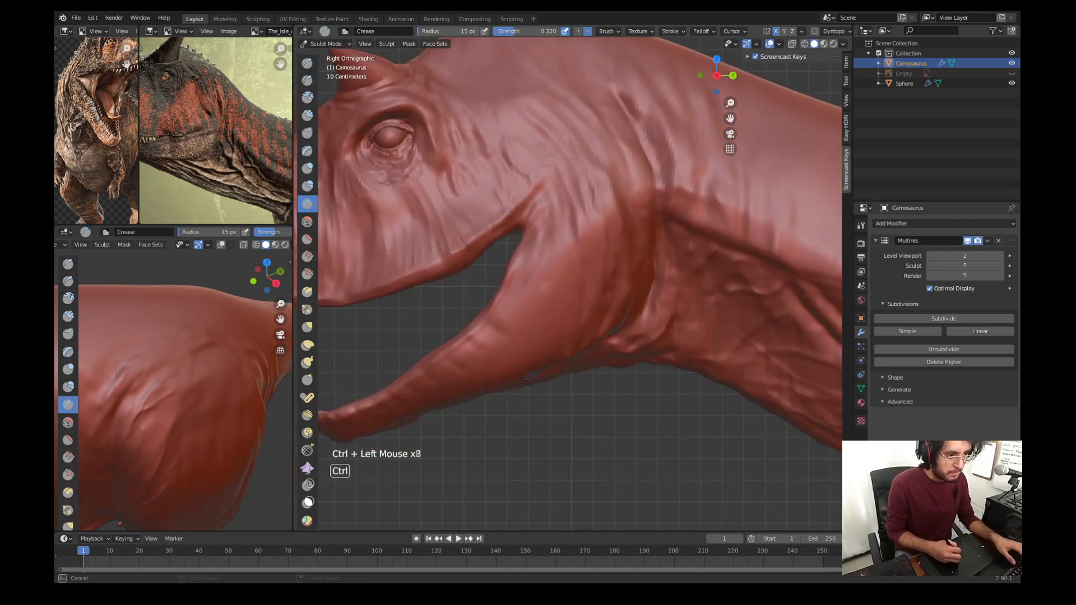
Step: Inspect the head and neck wrinkles in Object Mode and return to Sculpt Mode
middle_click_drag(532, 376, 552, 336)
middle_click_drag(552, 314, 583, 258, "shift")
key("shift+c")
key("ctrl+Tab")
left_click(572, 234)
key("shift+c")
middle_click_drag(538, 252, 579, 291, "shift")
mouse_move(580, 314)
middle_mouse_down("ctrl")
mouse_move(586, 285)
mouse_move(566, 275)
middle_mouse_up("ctrl")
middle_click_drag(560, 268, 584, 300, "shift")
key("ctrl+Tab")
left_click(539, 262)
Step: Crease wrinkles around the eye and up the temple behind the horn with the 15 px Crease brush
middle_click_drag(533, 258, 572, 313, "shift")
mouse_move(538, 281)
middle_mouse_down()
mouse_move(566, 292)
mouse_move(546, 247)
middle_mouse_up()
middle_click_drag(533, 258, 544, 243)
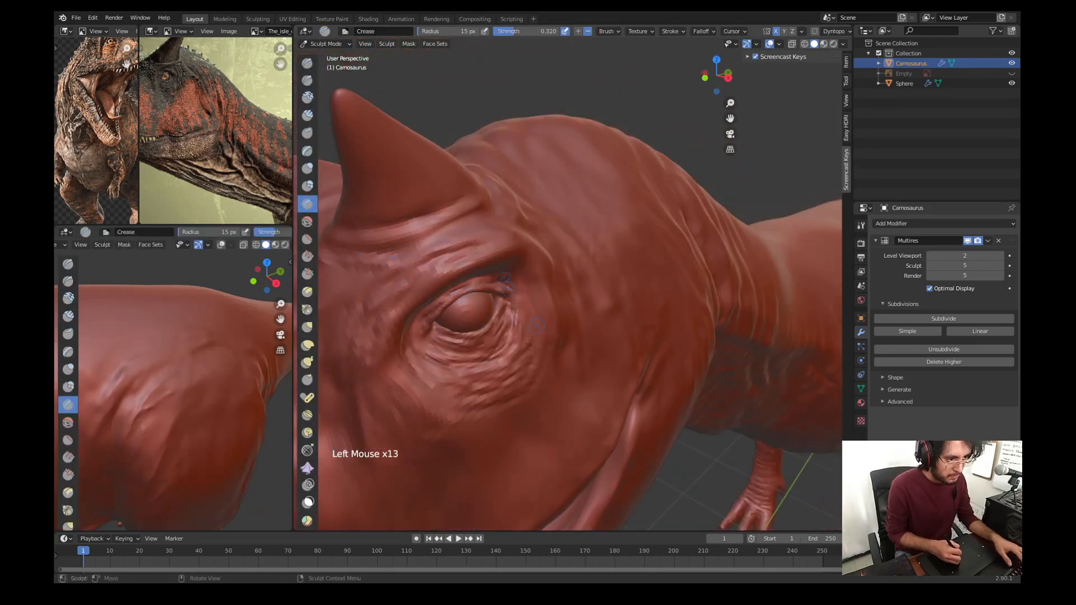
middle_click_drag(537, 325, 524, 302)
middle_click_drag(524, 303, 486, 185, "shift")
left_click_drag(485, 182, 483, 229)
middle_click_drag(530, 272, 552, 269)
Step: Add wrinkles across the cheek between the eye and the mouth line with the 15 px Crease brush
key("KP_3")
mouse_move(552, 269)
middle_mouse_down("shift")
mouse_move(593, 291)
mouse_move(538, 252)
middle_mouse_up("shift")
middle_click_drag(504, 241, 521, 280, "shift")
middle_click_drag(522, 292, 521, 258, "ctrl")
middle_click_drag(477, 241, 457, 261, "shift")
left_click_drag(486, 290, 507, 282)
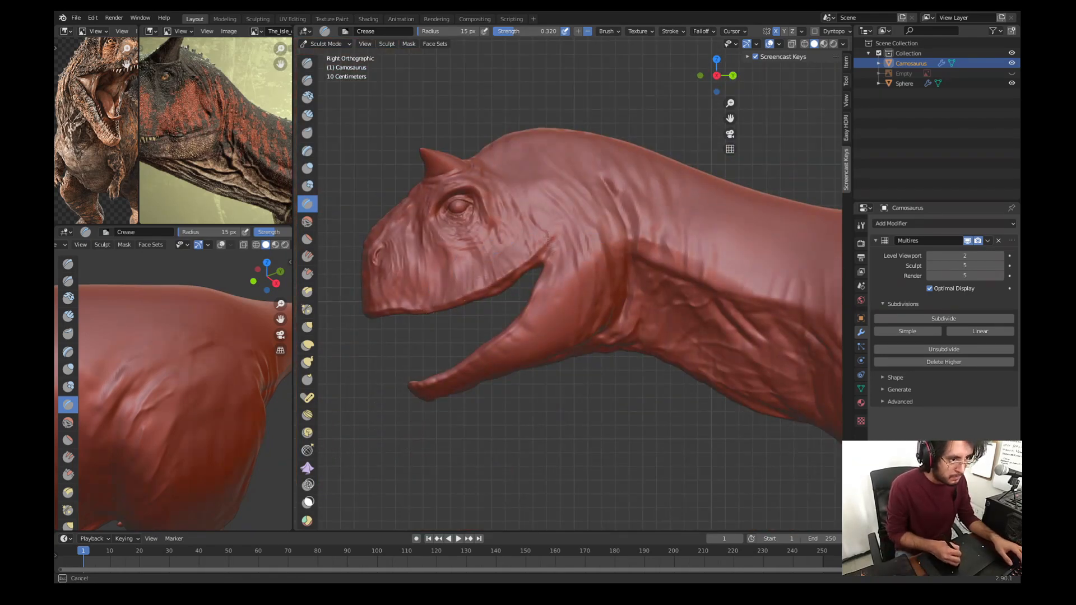
middle_click_drag(521, 191, 504, 224, "shift")
middle_click_drag(504, 224, 513, 214, "ctrl")
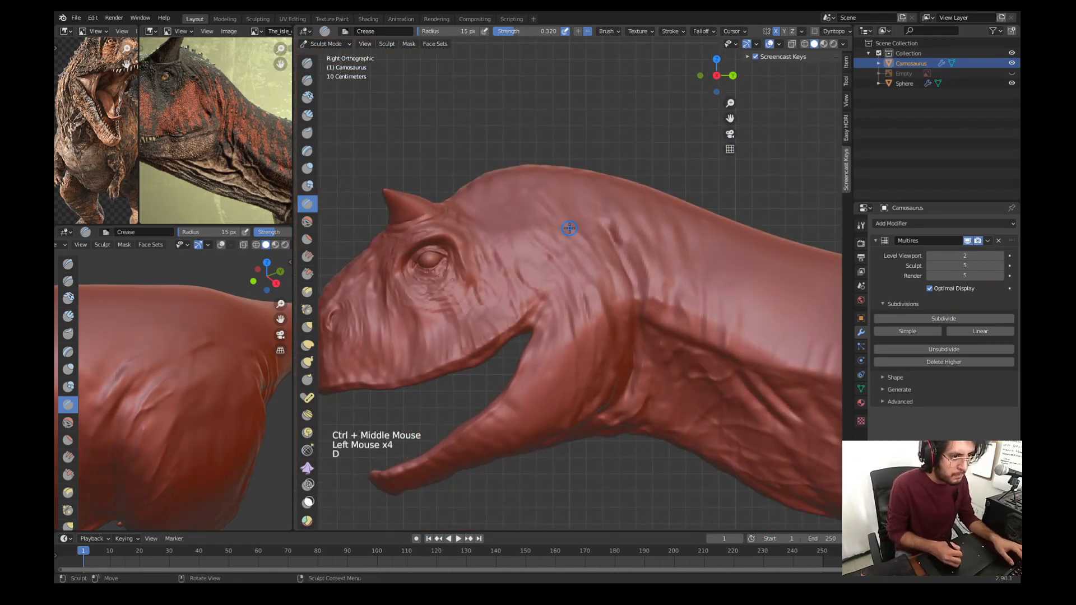
Step: Add folds across the side of the head behind the eye, using the Draw brush and the Crease brush at 22 px
key("f")
key("x")
left_click(533, 213)
key("w")
left_click(574, 209)
left_click_drag(532, 240, 582, 255)
key("f")
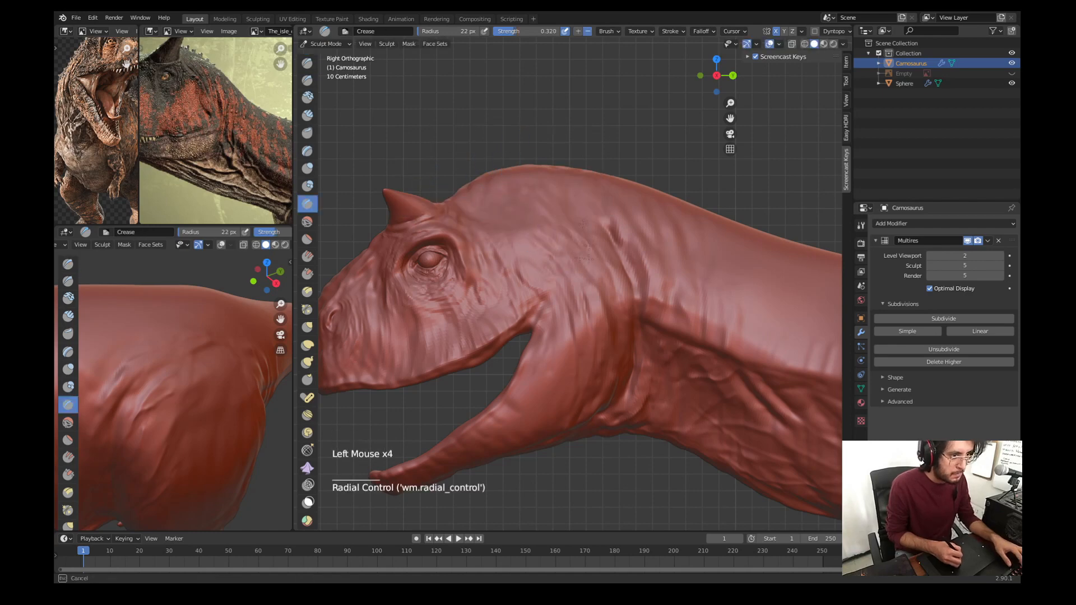
Step: Carve vertical folds along the side of the neck and raise ridges near the cheek with the 22 px Crease brush
middle_click_drag(587, 255, 527, 227, "shift")
left_click_drag(607, 252, 609, 280)
left_click_drag(616, 254, 624, 294)
mouse_move(644, 264)
left_mouse_down()
mouse_move(644, 308)
mouse_move(678, 322)
left_mouse_up()
mouse_move(681, 241)
middle_mouse_down("shift")
mouse_move(619, 207)
mouse_move(593, 286)
middle_mouse_up("shift")
mouse_move(594, 285)
middle_mouse_down("ctrl")
mouse_move(583, 368)
mouse_move(566, 314)
middle_mouse_up("ctrl")
mouse_move(565, 313)
middle_mouse_down("ctrl")
mouse_move(569, 250)
mouse_move(561, 291)
middle_mouse_up("ctrl")
left_click_drag(513, 278, 527, 305, "ctrl")
Step: Raise wrinkle ridges down the rear neck toward the shoulder with the inverted 22 px Crease brush
middle_click_drag(660, 243, 653, 185)
middle_click_drag(653, 185, 644, 224, "shift")
middle_click_drag(645, 224, 650, 207)
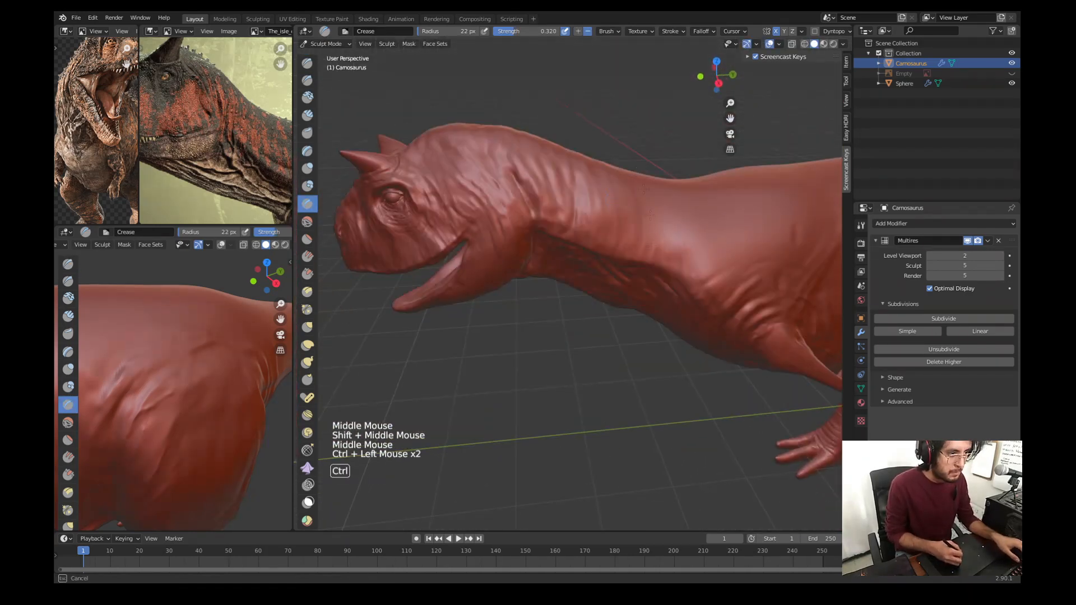
left_click_drag(661, 237, 676, 261, "ctrl")
mouse_move(675, 247)
middle_mouse_down()
mouse_move(661, 185)
mouse_move(639, 224)
middle_mouse_up()
middle_click_drag(639, 224, 633, 157)
left_click_drag(632, 160, 642, 193, "ctrl")
Step: Bring the torso into view in the reference image and carve vertical flank wrinkles with the Crease brush at 17 px
middle_click_drag(728, 224, 557, 235, "shift")
middle_click_drag(269, 134, 163, 123, "shift")
middle_click_drag(644, 252, 548, 193, "shift")
key("f")
left_click(548, 192)
left_click_drag(621, 185, 625, 196)
left_click_drag(620, 178, 623, 208)
middle_click_drag(611, 182, 571, 174)
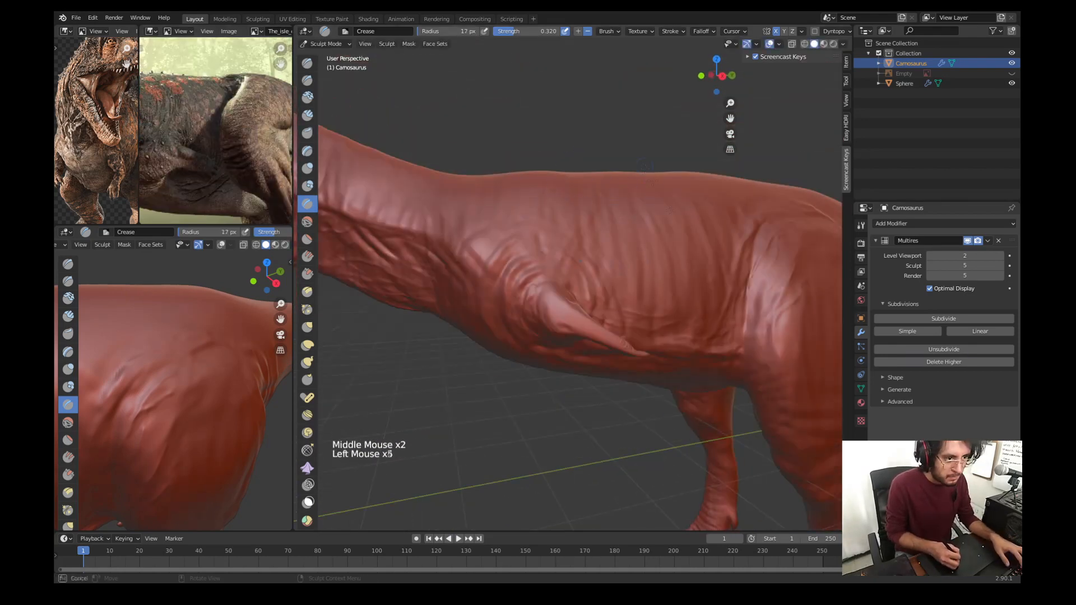
Step: Add more wrinkles over the belly below the small arm and the upper flank with the 17 px Crease brush
middle_click_drag(670, 210, 683, 233)
middle_click_drag(645, 224, 662, 249)
left_click_drag(573, 360, 600, 411)
middle_click_drag(739, 280, 689, 252)
middle_click_drag(700, 258, 662, 235)
left_click_drag(621, 224, 630, 255)
middle_click_drag(644, 241, 605, 225)
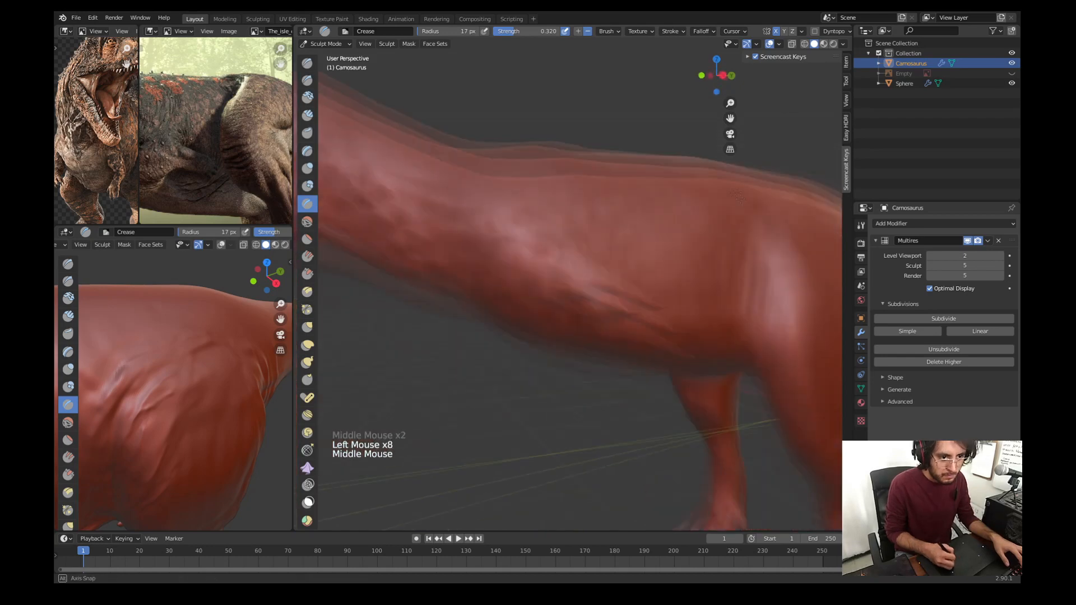
Step: Carve more wrinkles into the middle and rear flank with the 17 px Crease brush
left_click_drag(627, 213, 633, 241)
middle_click_drag(706, 230, 633, 241, "shift")
middle_click_drag(628, 222, 651, 232)
left_click_drag(699, 253, 705, 271)
Step: Raise wrinkle ridges above the hip, down the thigh and at the tail base with the inverted 17 px Crease brush
key("KP_3")
mouse_move(695, 246)
middle_mouse_down()
mouse_move(701, 224)
mouse_move(656, 241)
middle_mouse_up()
middle_click_drag(656, 241, 650, 196, "ctrl")
middle_click_drag(650, 196, 633, 235, "shift")
middle_click_drag(633, 235, 636, 210, "ctrl")
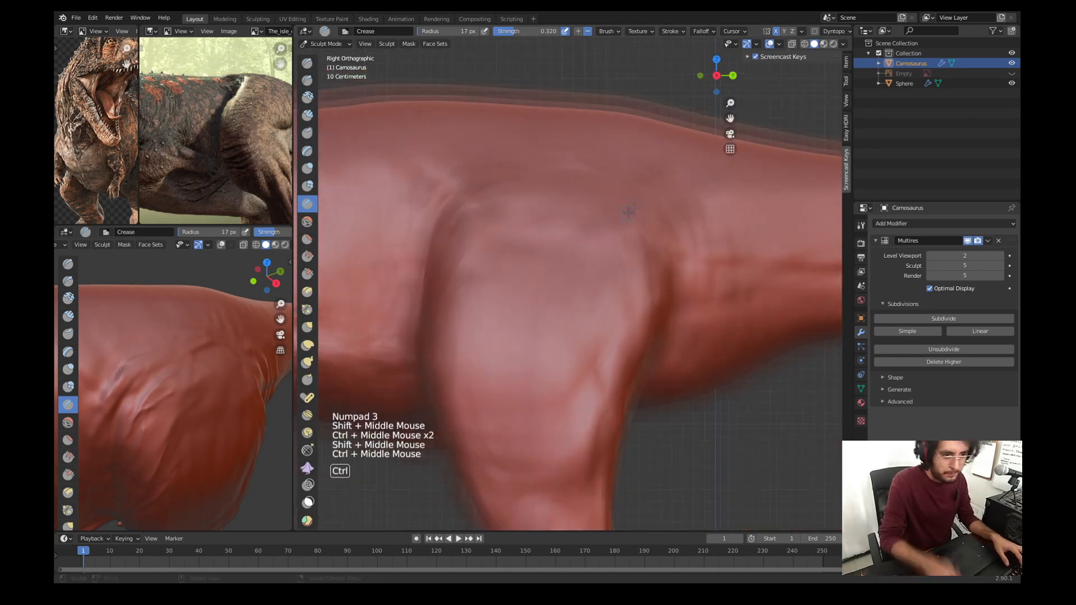
left_click_drag(594, 150, 639, 176, "ctrl")
left_click_drag(598, 354, 604, 393, "ctrl")
middle_click_drag(644, 236, 647, 286, "ctrl")
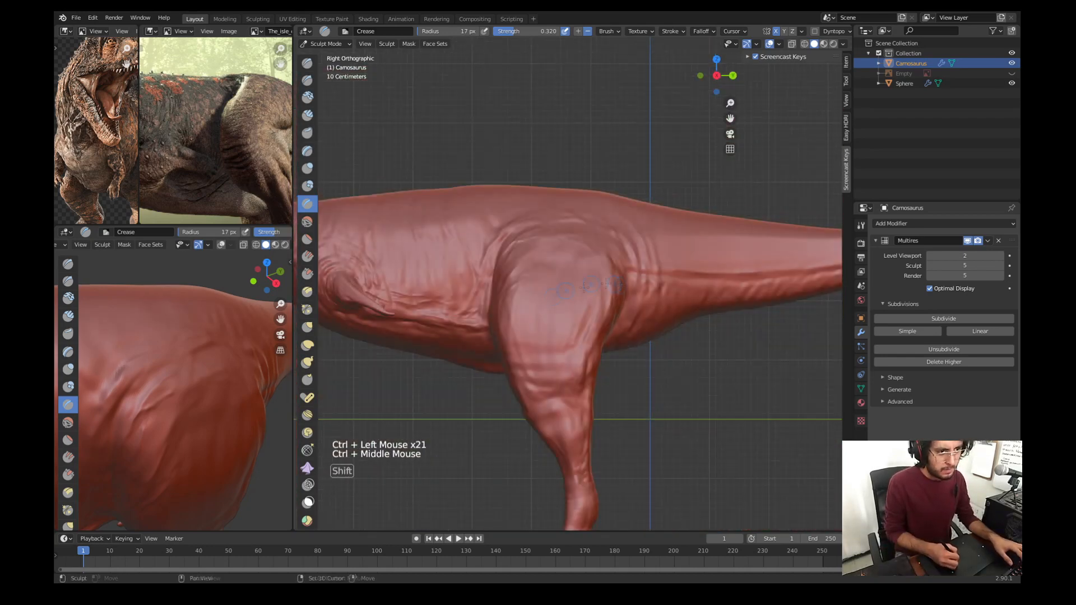
middle_click_drag(695, 252, 642, 267, "shift")
mouse_move(628, 241)
left_mouse_down("ctrl")
mouse_move(636, 274)
mouse_move(657, 277)
left_mouse_up("ctrl")
Step: Bring the tail into view in the reference image and carve vertical wrinkles along the front half of the tail with the Crease brush at 9 px
middle_click_drag(263, 135, 190, 126, "shift")
left_click_drag(710, 258, 710, 278)
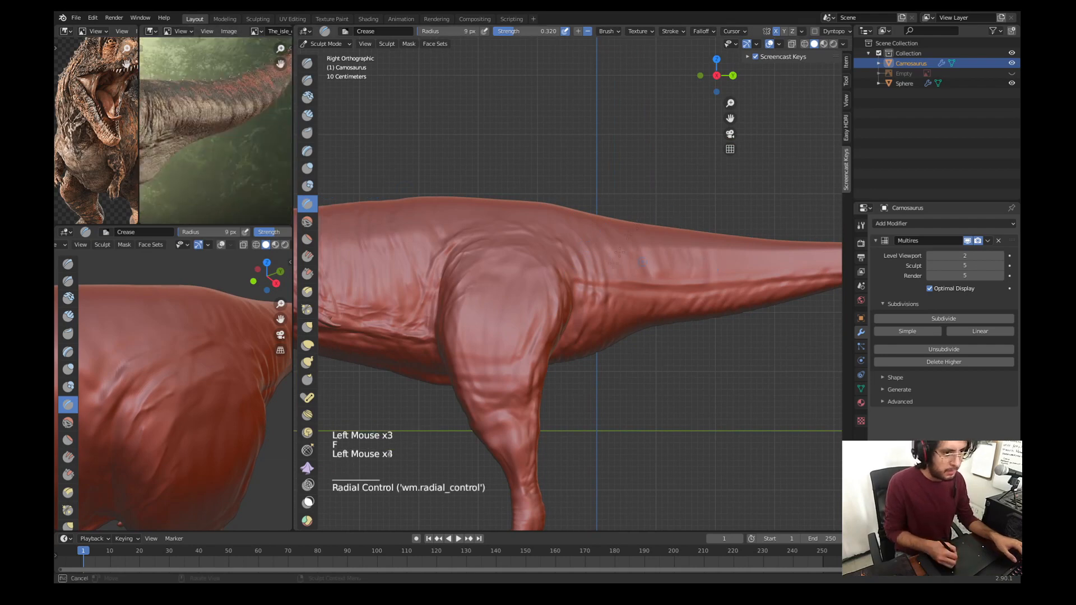
left_click_drag(619, 254, 623, 278)
middle_click_drag(661, 252, 605, 280, "shift")
middle_click_drag(583, 280, 622, 319)
left_click_drag(586, 370, 602, 408)
key("KP_3")
key("KP_3")
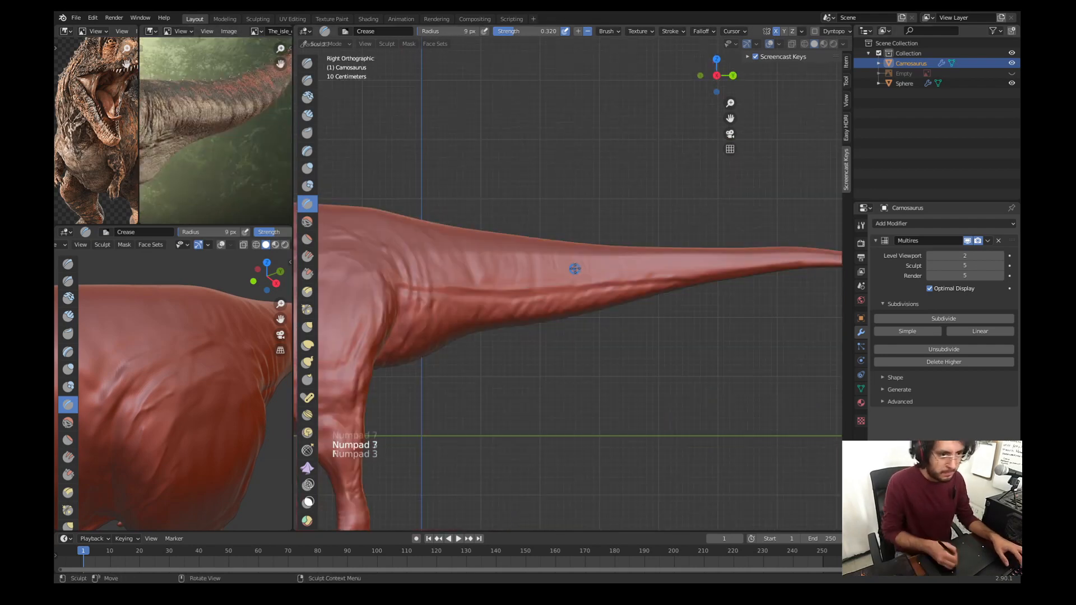
left_click_drag(673, 255, 676, 280)
Step: Soften the surface of the thin rear part of the tail with the Smooth brush at 28 px
middle_click_drag(745, 257, 588, 284, "shift")
key("s")
middle_click_drag(700, 297, 600, 278, "shift")
left_click_drag(582, 269, 633, 275)
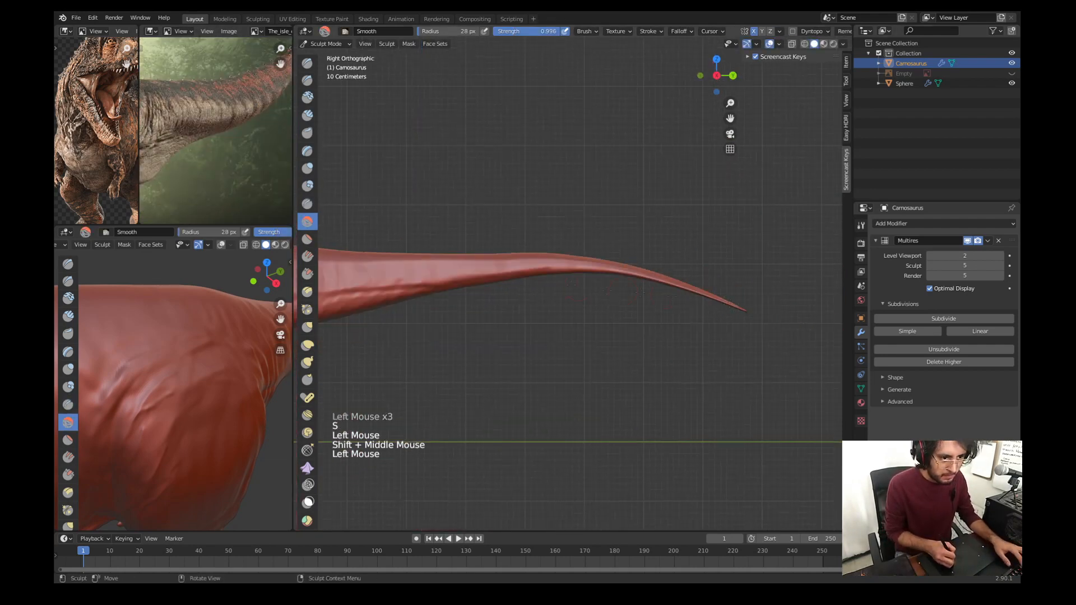
Step: Carve short wrinkles across the upper side of the rear tail with the Crease brush and select the Smooth brush
middle_click_drag(605, 280, 577, 325, "shift")
middle_click_drag(574, 331, 622, 365)
key("w")
left_click_drag(611, 339, 625, 362)
left_click_drag(638, 330, 651, 350)
mouse_move(667, 315)
left_mouse_down()
mouse_move(679, 336)
mouse_move(711, 324)
left_mouse_up()
key("w")
key("s")
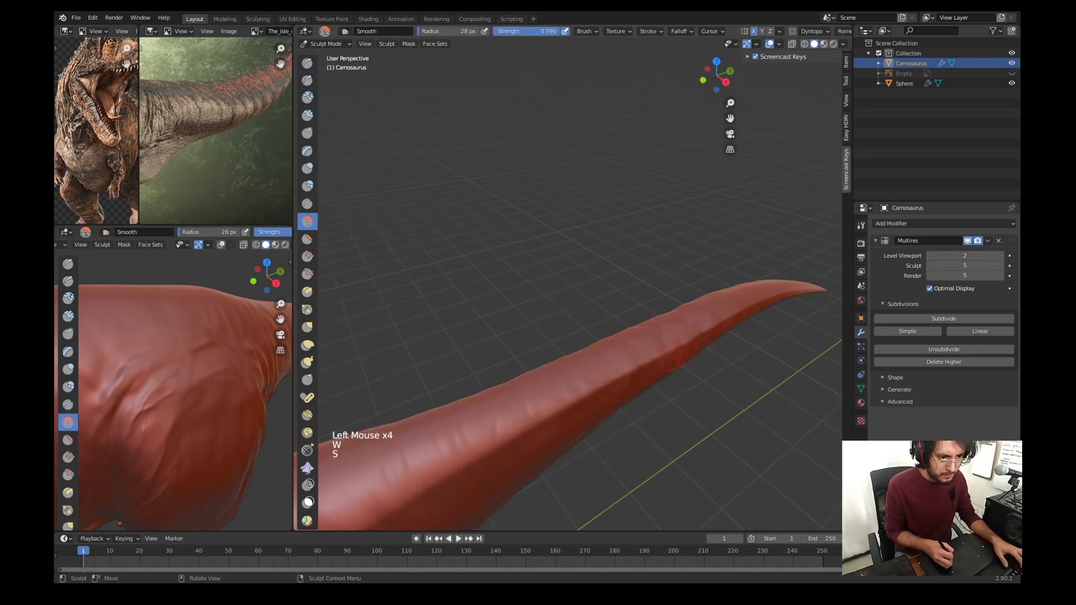
Step: Carve fine vertical wrinkles along the middle of the tail with the Crease brush at 6 px
key("KP_3")
middle_click_drag(701, 297, 580, 295, "shift")
key("w")
key("f")
left_click(577, 295)
left_click_drag(616, 288, 624, 308)
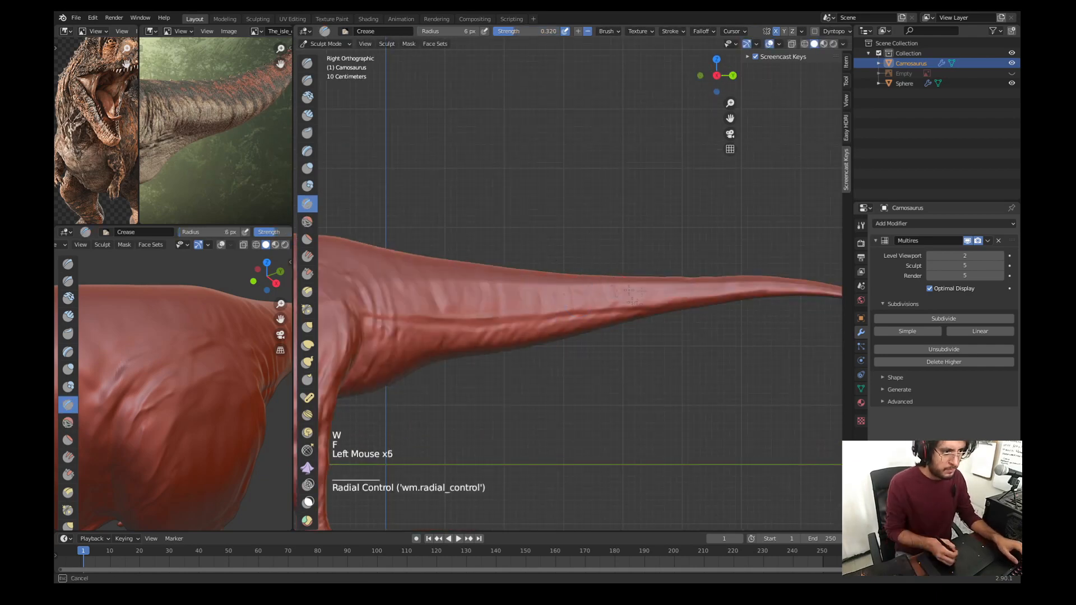
middle_click_drag(628, 286, 661, 302)
mouse_move(594, 292)
middle_mouse_down("shift")
mouse_move(554, 302)
mouse_move(555, 342)
middle_mouse_up("shift")
mouse_move(605, 308)
left_mouse_down()
mouse_move(612, 331)
mouse_move(655, 323)
left_mouse_up()
middle_click_drag(538, 314, 628, 302, "shift")
key("KP_3")
key("KP_Enter")
Step: Add more fine wrinkles near the tail base and behind the hip with the 6 px Crease brush
middle_click_drag(448, 269, 504, 274, "shift")
left_click_drag(498, 279, 492, 253)
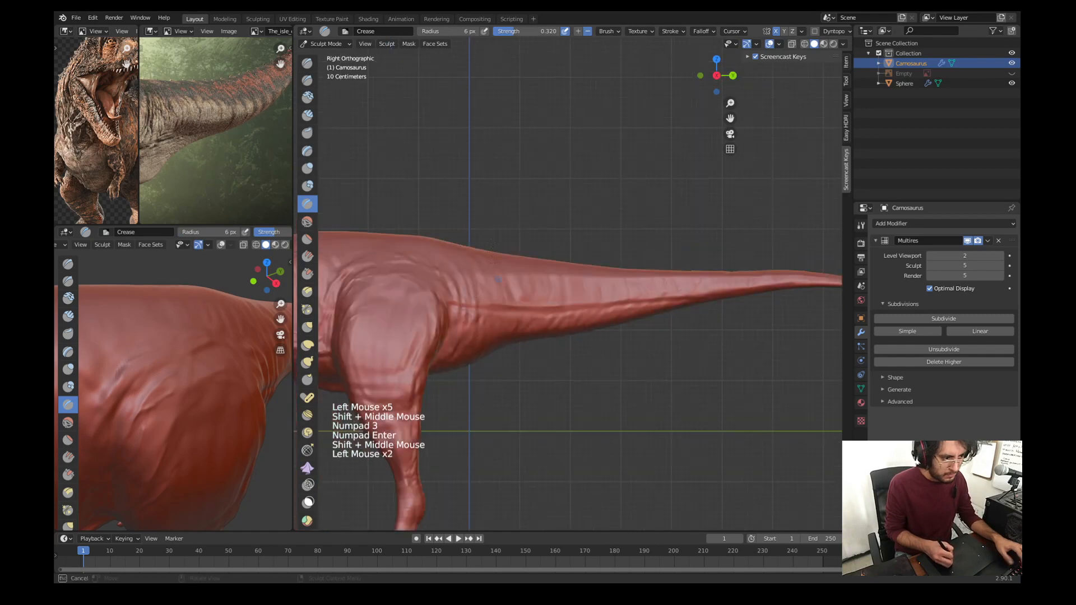
left_click_drag(584, 281, 588, 300)
middle_click_drag(448, 314, 605, 269, "shift")
middle_click_drag(538, 359, 549, 280, "shift")
left_click_drag(538, 348, 552, 359)
middle_click_drag(505, 280, 625, 294, "shift")
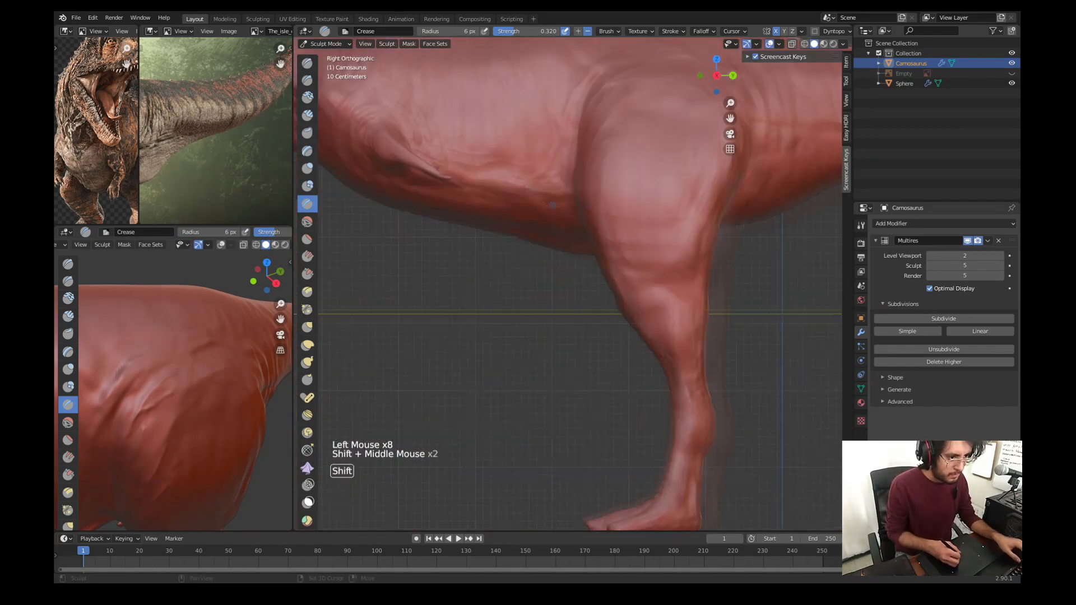
Step: Try to raise a fold around the shoulder with the inverted Crease brush at 41 px
middle_click_drag(561, 314, 560, 241, "ctrl")
middle_click_drag(560, 241, 547, 224)
mouse_move(583, 269)
middle_mouse_down("shift")
mouse_move(541, 220)
mouse_move(546, 275)
middle_mouse_up("shift")
middle_click_drag(605, 269, 552, 258, "shift")
middle_click_drag(552, 258, 552, 236, "ctrl")
key("f")
left_click(605, 315)
left_click_drag(593, 210, 583, 255, "ctrl")
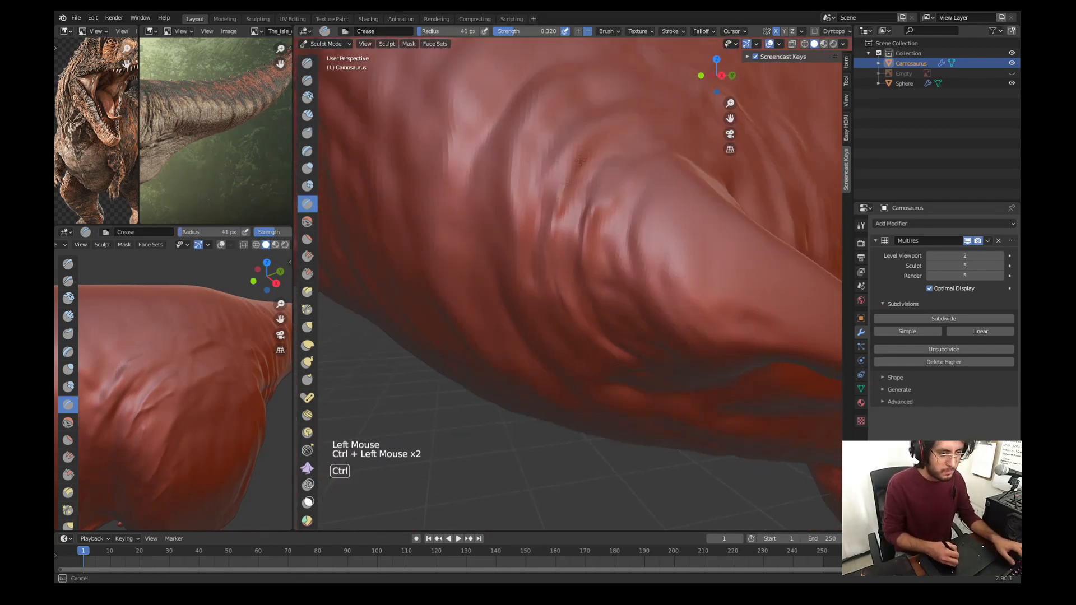
key("ctrl+z")
Step: Show the brush settings and raise skin folds around the shoulder with the Draw brush at 21 px
key("w")
left_click(490, 288)
left_click(845, 80)
key("w")
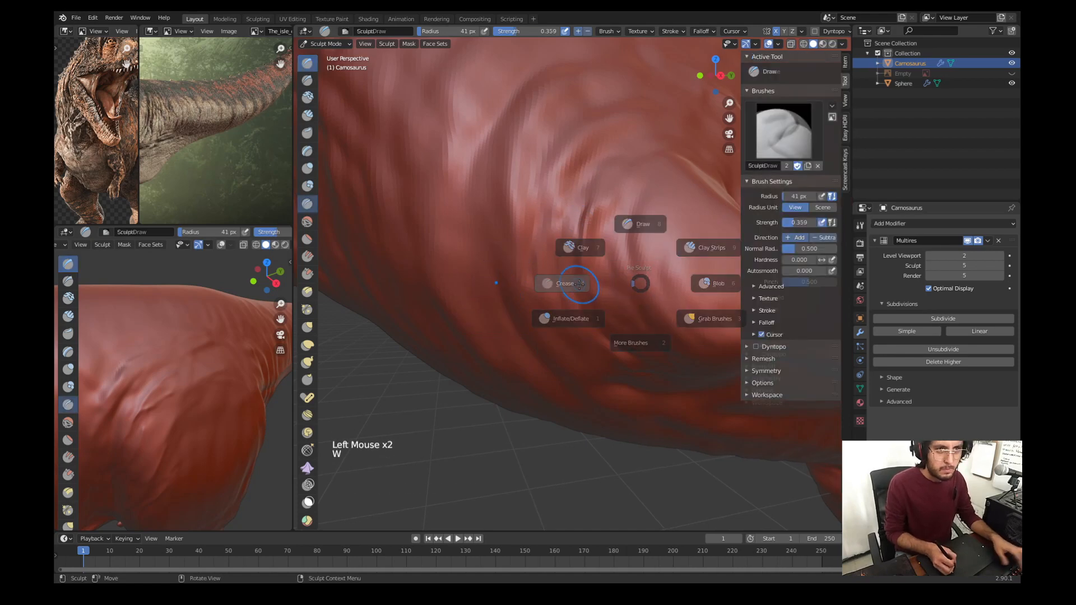
key("w")
left_click(651, 219)
key("f")
left_click(585, 239)
left_click_drag(583, 221, 579, 243)
Step: Raise further folds across the chest and in front of the upper arm with the 21 px Draw brush
middle_click_drag(583, 269, 588, 241)
middle_click_drag(588, 241, 591, 269, "ctrl")
middle_click_drag(591, 269, 611, 235)
left_click_drag(627, 187, 631, 216)
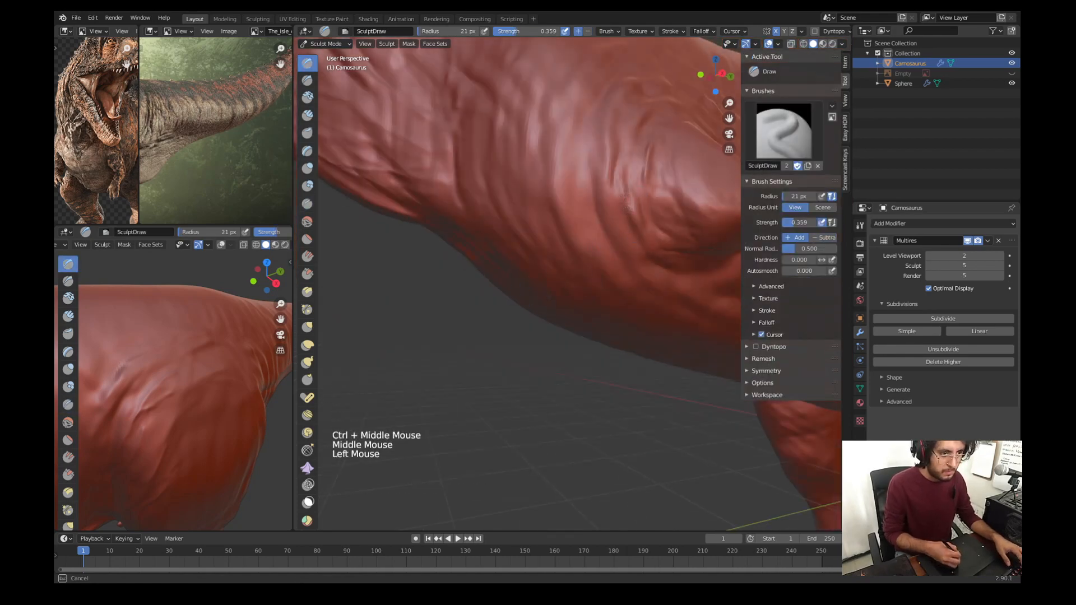
middle_click_drag(649, 277, 579, 288, "shift")
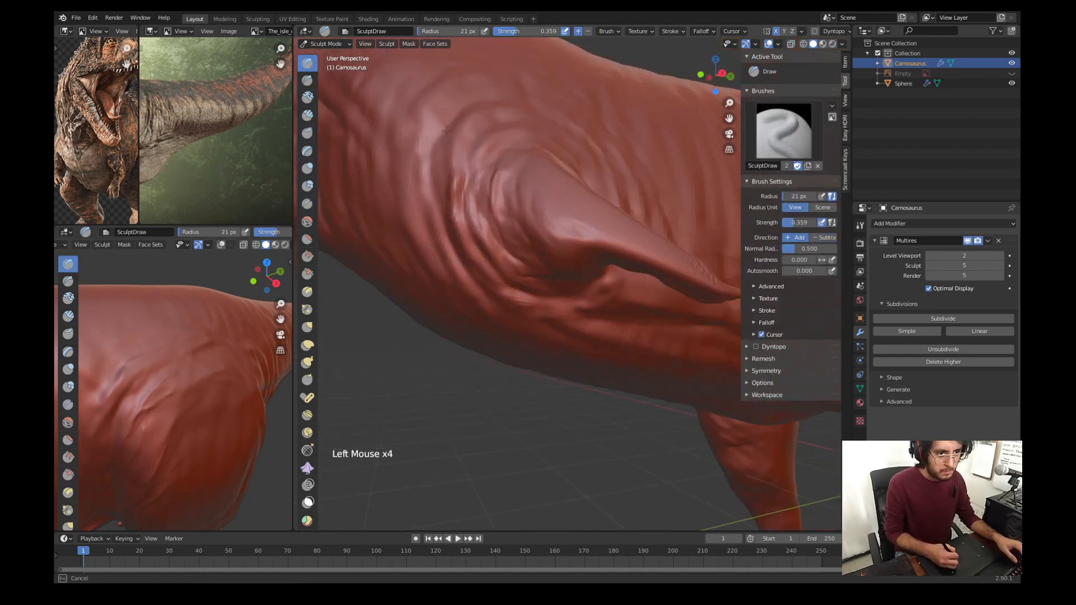
middle_click_drag(448, 169, 493, 218)
left_click_drag(500, 227, 495, 275)
Step: Set the Draw brush to 19 px and shape the skin around the shoulder and upper part of the small arm
mouse_move(498, 269)
middle_mouse_down()
mouse_move(504, 213)
mouse_move(545, 283)
mouse_move(532, 269)
middle_mouse_up()
key("f")
middle_click_drag(532, 269, 527, 246, "ctrl")
left_click_drag(521, 247, 525, 261)
key("ctrl+z")
left_click_drag(518, 224, 521, 237, "ctrl")
key("ctrl+z")
key("ctrl+z")
middle_click_drag(521, 237, 499, 285)
left_click_drag(439, 395, 442, 379, "ctrl")
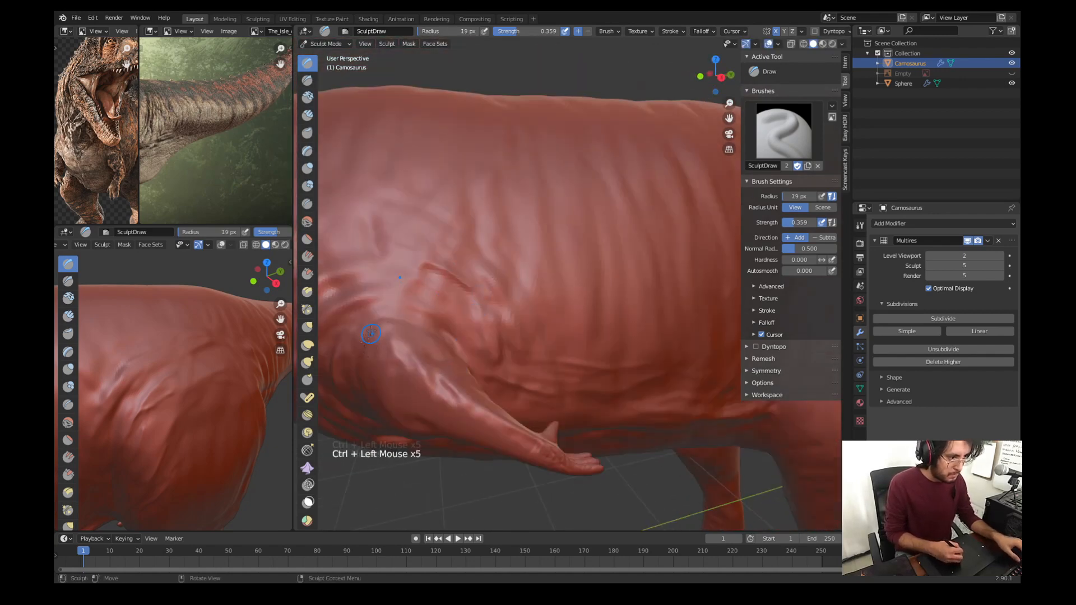
left_click_drag(370, 334, 367, 367)
Step: Bring the torso and arm into view in the reference images and soften the small arm with the Smooth brush at 11 px
mouse_move(425, 336)
middle_mouse_down("shift")
mouse_move(428, 269)
mouse_move(505, 252)
middle_mouse_up("shift")
middle_click_drag(180, 135, 257, 129, "shift")
middle_click_drag(107, 169, 103, 112, "shift")
middle_click_drag(504, 269, 403, 287)
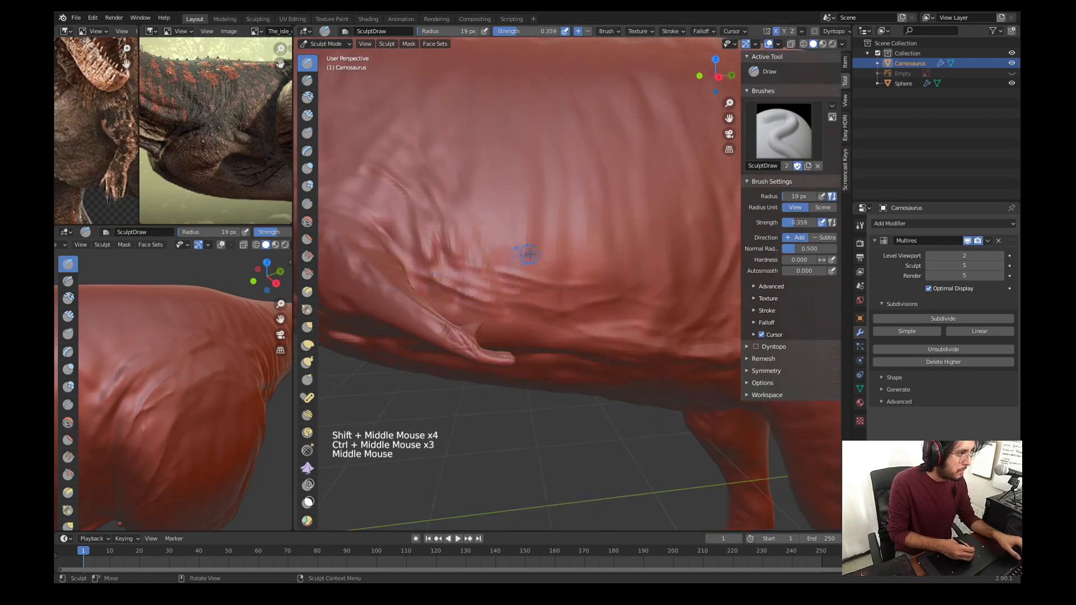
key("f")
left_click(410, 305)
key("w")
key("ctrl+z")
key("ctrl+z")
left_click_drag(404, 276, 410, 302)
key("w")
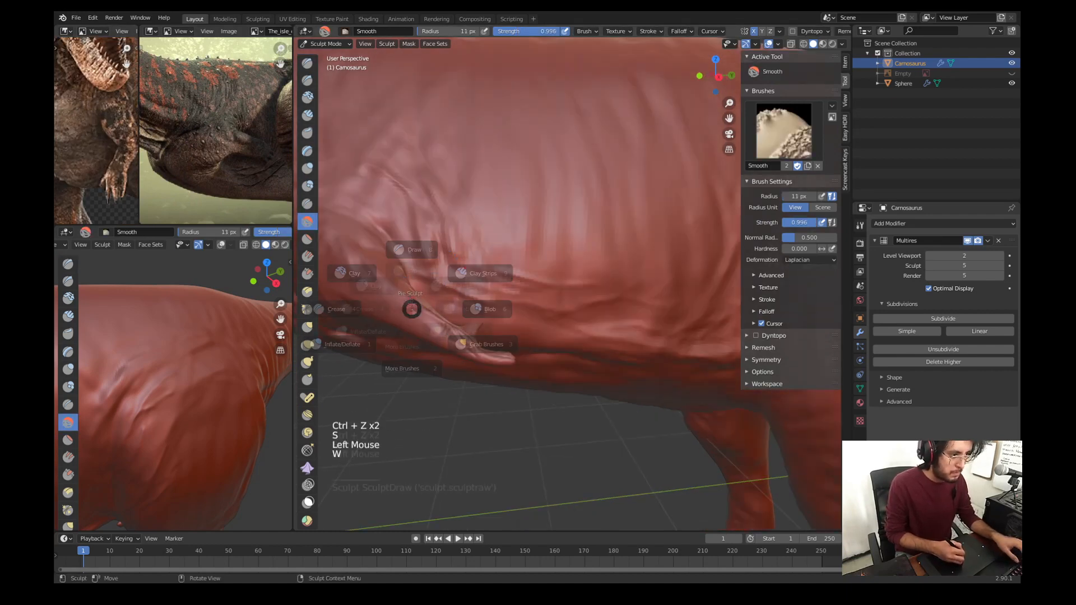
Step: Carve creases along the forearm and near the hand of the small arm with the Crease brush at 11 px
middle_click_drag(389, 301, 403, 303)
middle_click_drag(504, 403, 493, 269, "shift")
middle_click_drag(493, 314, 496, 264, "ctrl")
mouse_move(495, 280)
middle_mouse_down()
mouse_move(504, 268)
mouse_move(521, 303)
middle_mouse_up()
left_click_drag(553, 292, 551, 303)
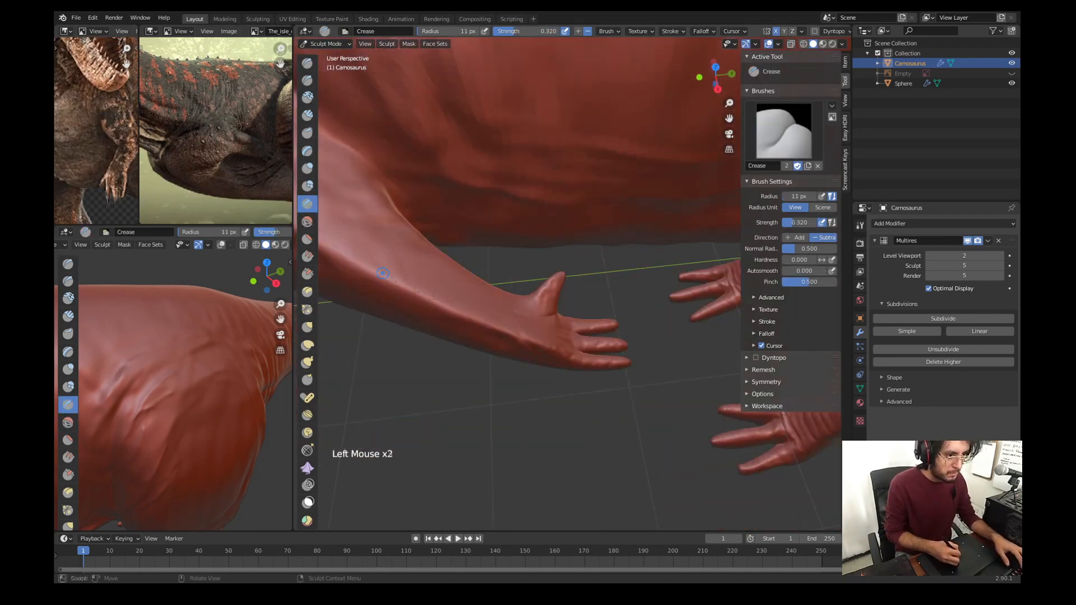
left_click_drag(383, 273, 414, 291)
left_click_drag(392, 279, 430, 301)
Step: Soften the forearm with the Smooth brush and carve further creases into the small arm with the Crease brush
key("f")
key("s")
left_click(412, 269)
middle_click_drag(412, 224, 412, 259, "ctrl")
middle_click_drag(495, 252, 513, 196)
key("w")
mouse_move(513, 196)
middle_mouse_down()
mouse_move(532, 158)
mouse_move(507, 187)
middle_mouse_up()
left_click_drag(434, 84, 459, 135)
Step: Add creases on the other sides of the small arm and set the Crease brush radius to 14 px
middle_click_drag(482, 224, 529, 188)
left_click_drag(608, 234, 559, 194)
middle_click_drag(560, 193, 493, 314)
mouse_move(435, 394)
left_mouse_down()
mouse_move(474, 437)
mouse_move(461, 432)
left_mouse_up()
key("f")
key("f")
left_click(457, 425)
Step: Carve wrinkles around the chest, shoulder and upper arm with the 14 px Crease brush
middle_click_drag(504, 314, 592, 147, "shift")
middle_click_drag(591, 147, 536, 218)
left_click_drag(548, 203, 560, 190)
middle_click_drag(536, 218, 504, 252)
middle_click_drag(504, 252, 538, 213, "shift")
middle_click_drag(538, 213, 493, 246)
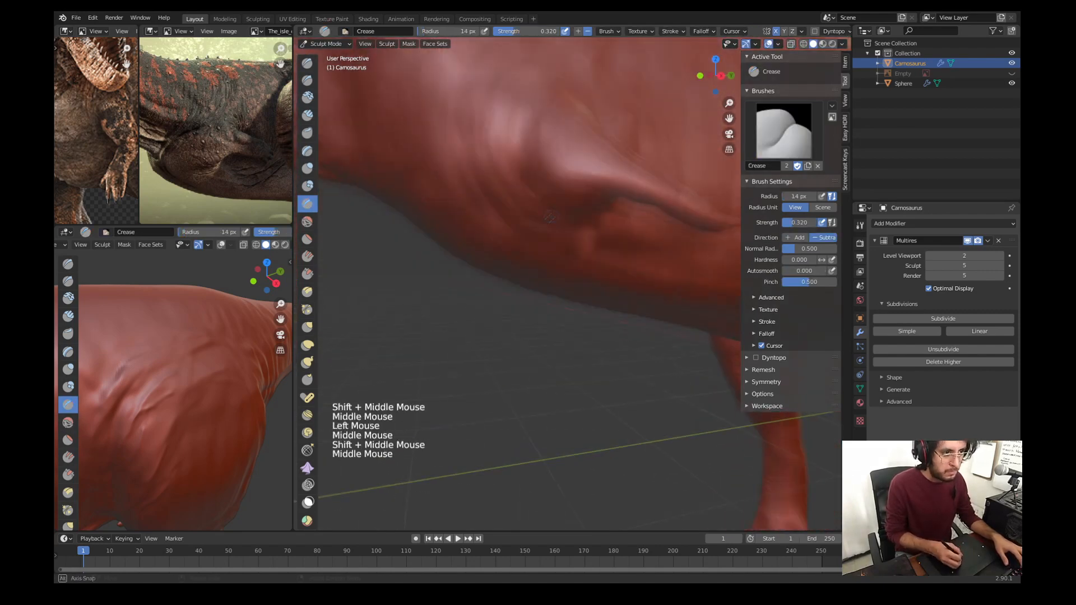
middle_click_drag(560, 196, 521, 241, "shift")
middle_click_drag(521, 241, 493, 258)
left_click_drag(476, 129, 496, 185)
left_click_drag(571, 138, 555, 126)
middle_click_drag(552, 145, 526, 216)
left_click_drag(523, 235, 522, 241)
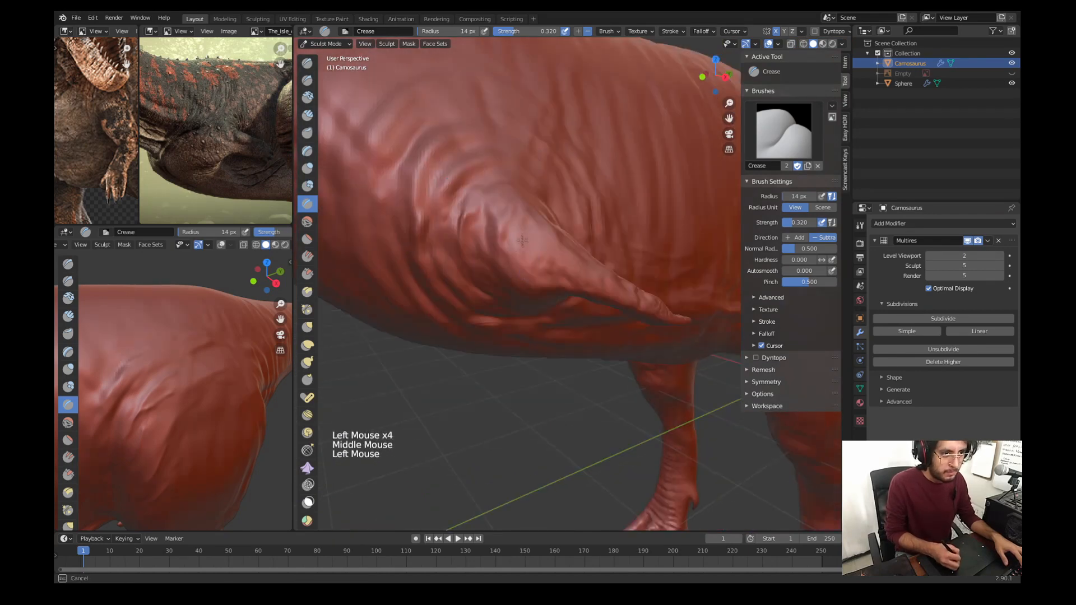
Step: Save the file and bring the head into close view on both the reference image and the model
key("KP_3")
middle_click_drag(581, 287, 560, 247, "ctrl")
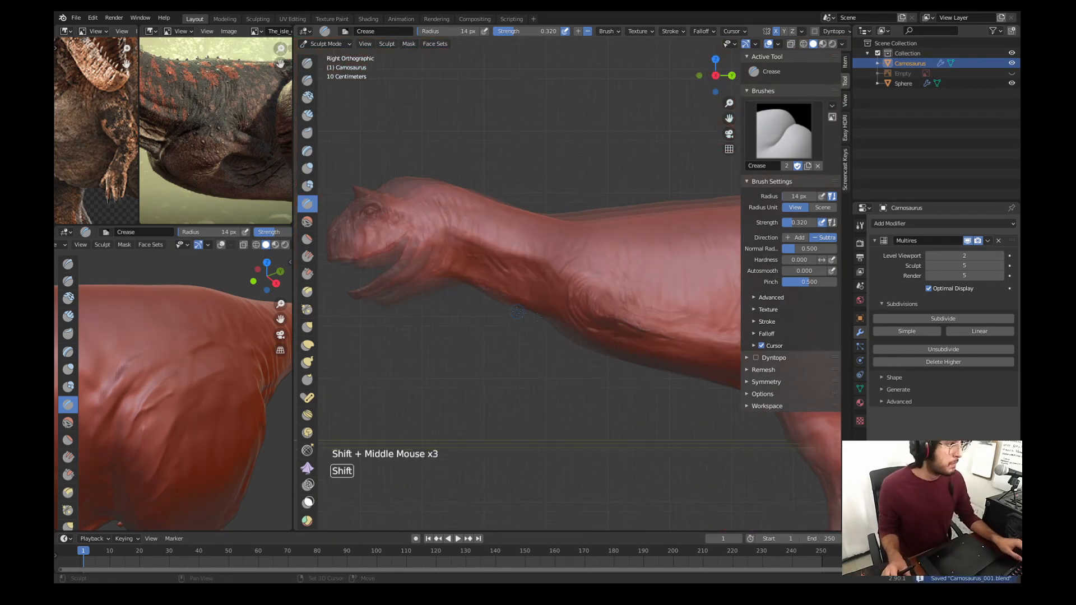
middle_click_drag(493, 280, 518, 291, "shift")
scroll(215, 132, "down", 4)
middle_click_drag(202, 129, 230, 137, "shift")
mouse_move(425, 252)
middle_mouse_down("shift")
mouse_move(546, 270)
mouse_move(541, 224)
middle_mouse_up("shift")
scroll(476, 247, "up", 6)
middle_click_drag(540, 213, 557, 173, "shift")
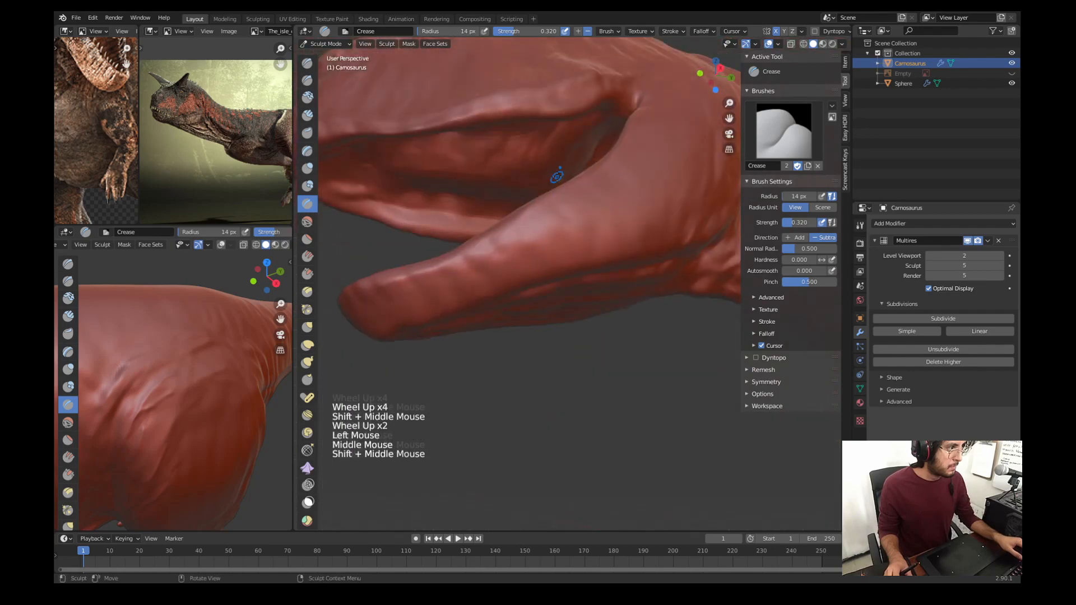
Step: Set up the Smooth brush at a 34 px radius for the head in the right side view
key("KP_3")
key("s")
key("f")
left_click(535, 228)
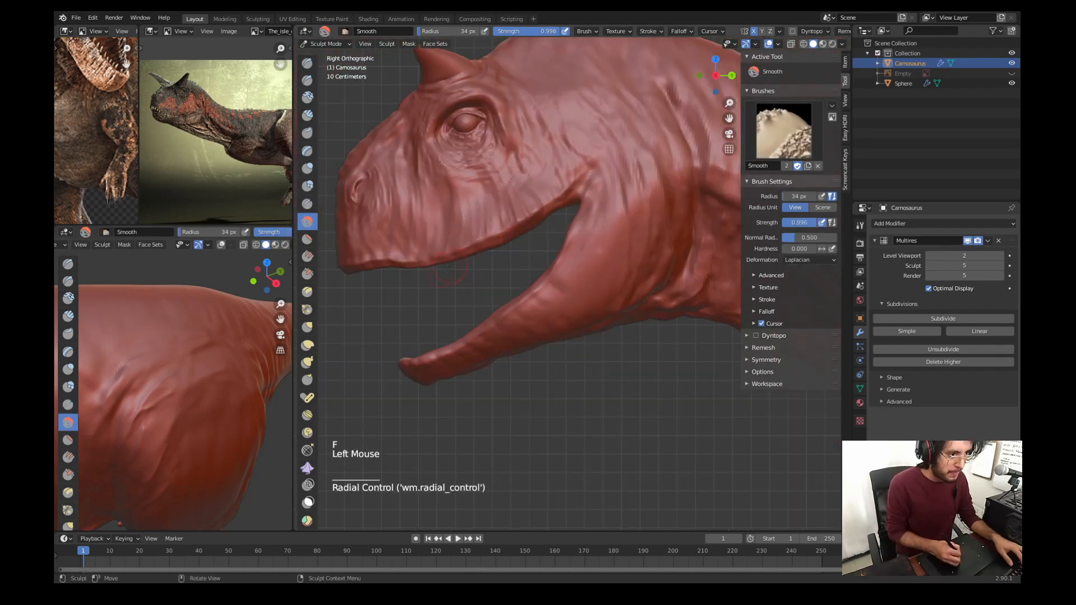
Step: Resize the Crease brush and raise wrinkles along the edge of the upper lip with inverted strokes
key("c")
key("f")
left_click(482, 253, "ctrl")
key("f")
left_click(500, 247, "ctrl")
key("f")
mouse_move(576, 194)
left_mouse_down("ctrl")
mouse_move(453, 262)
mouse_move(365, 263)
mouse_move(458, 257)
left_mouse_up("ctrl")
left_click(426, 259)
Step: Refine the wrinkles around the mouth with the Crease brush at an 11 px radius, undoing the last stroke
key("s")
key("c")
key("f")
left_click(415, 261)
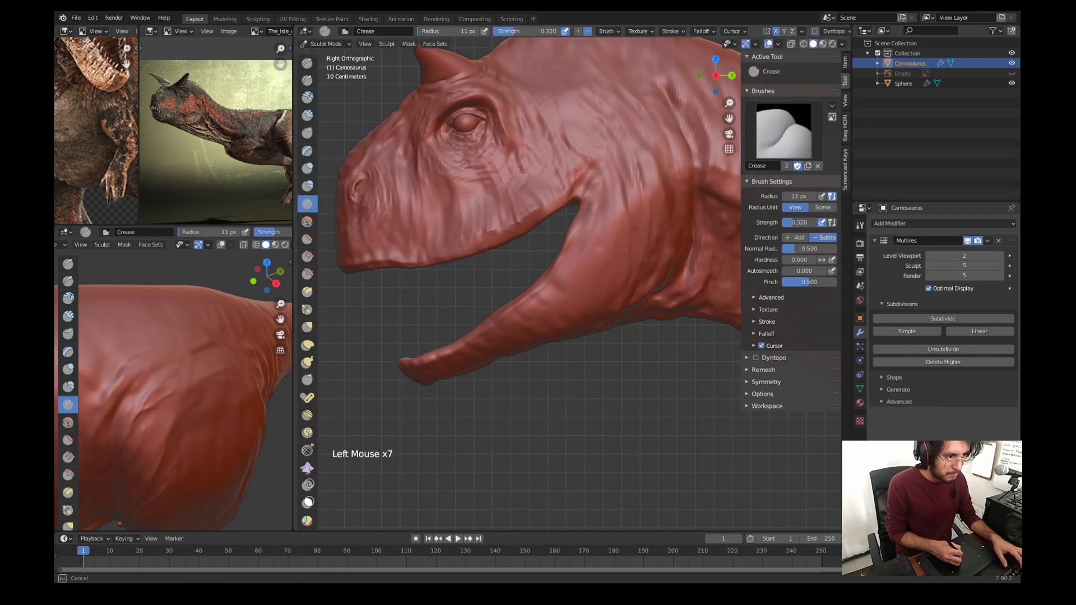
key("f")
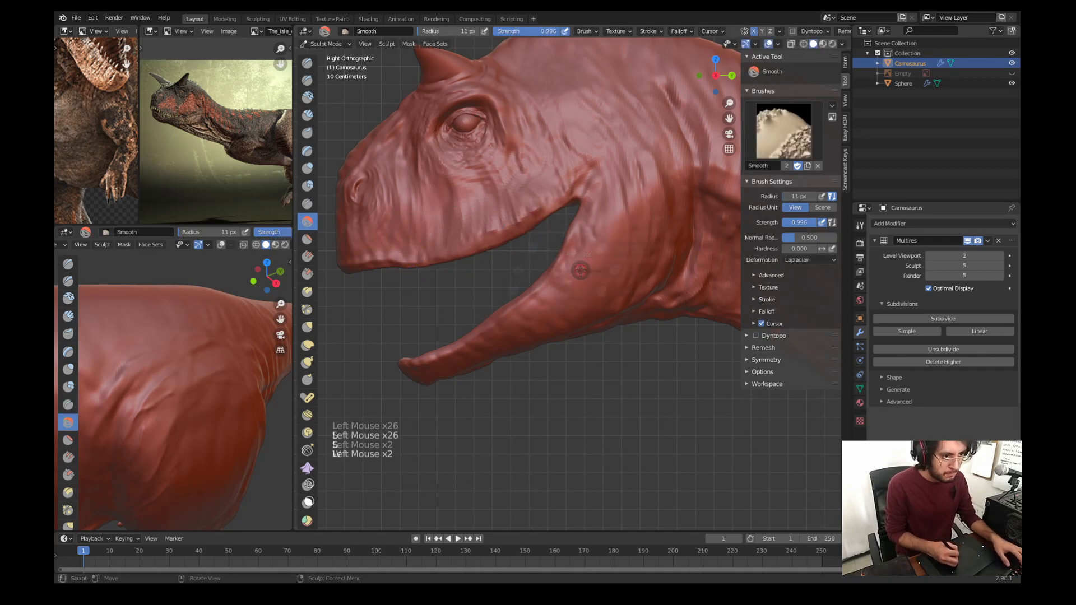
left_click(599, 248)
key("ctrl+z")
Step: Set the Crease brush radius to 46 px and bring the throat and chest into front view
mouse_move(600, 280)
middle_mouse_down("ctrl")
mouse_move(599, 305)
mouse_move(556, 249)
middle_mouse_up("ctrl")
middle_click_drag(556, 250, 557, 283, "ctrl")
middle_click_drag(611, 235, 555, 236, "shift")
mouse_move(648, 200)
middle_mouse_down("shift")
mouse_move(554, 122)
mouse_move(521, 225)
mouse_move(506, 339)
mouse_move(538, 247)
middle_mouse_up("shift")
key("f")
left_click(530, 341)
middle_click_drag(538, 235, 556, 257, "ctrl")
mouse_move(557, 247)
middle_mouse_down("ctrl")
mouse_move(557, 267)
mouse_move(583, 264)
mouse_move(526, 280)
middle_mouse_up("ctrl")
key("KP_1")
middle_click_drag(527, 281, 493, 224, "ctrl")
middle_click_drag(465, 278, 488, 274, "shift")
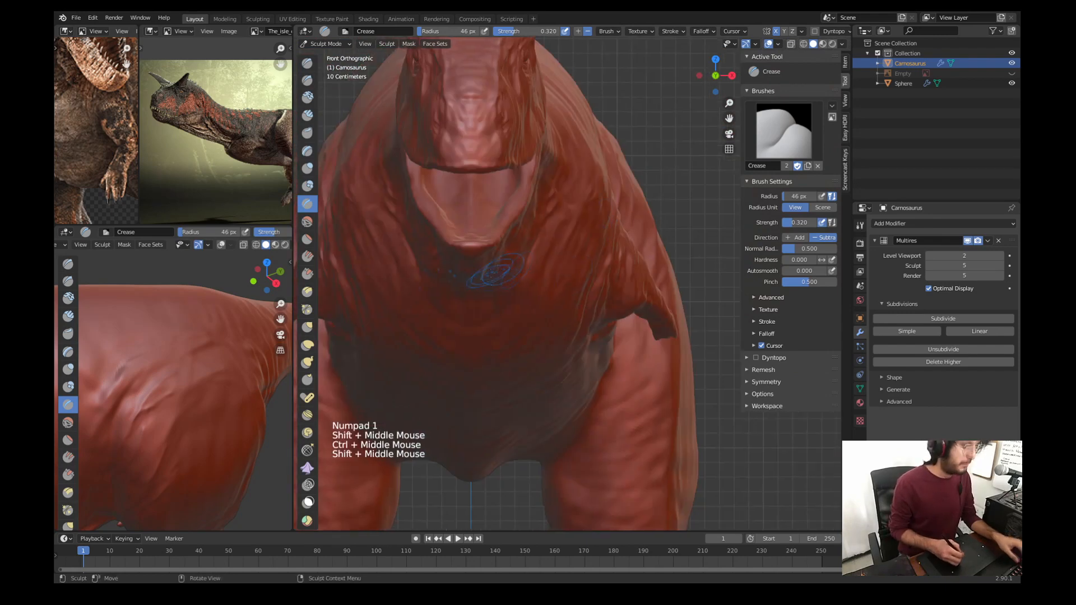
Step: Enlarge the Crease brush to 59 px and carve folds along the lower neck and chest
key("w")
left_click(466, 220)
key("f")
left_click(626, 131)
key("KP_3")
middle_click_drag(626, 131, 560, 224, "shift")
mouse_move(526, 224)
middle_mouse_down("ctrl")
mouse_move(493, 269)
mouse_move(504, 224)
middle_mouse_up("ctrl")
middle_click_drag(493, 246, 538, 235)
left_click_drag(532, 229, 528, 275)
key("f")
left_click(521, 246)
Step: Carve folds across the chest and base of the neck with the Crease brush at a 51 px radius
middle_click_drag(539, 227, 611, 210)
key("w")
key("f")
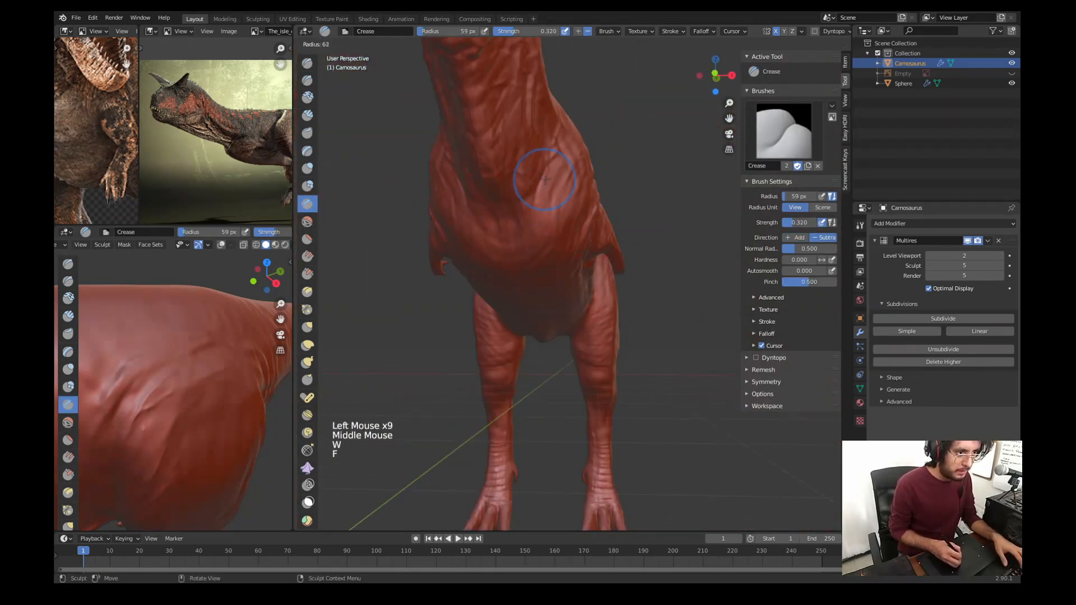
left_click(617, 150)
left_click_drag(608, 154, 588, 190)
mouse_move(566, 193)
middle_mouse_down()
mouse_move(497, 202)
mouse_move(459, 182)
middle_mouse_up()
left_click_drag(499, 145, 510, 167)
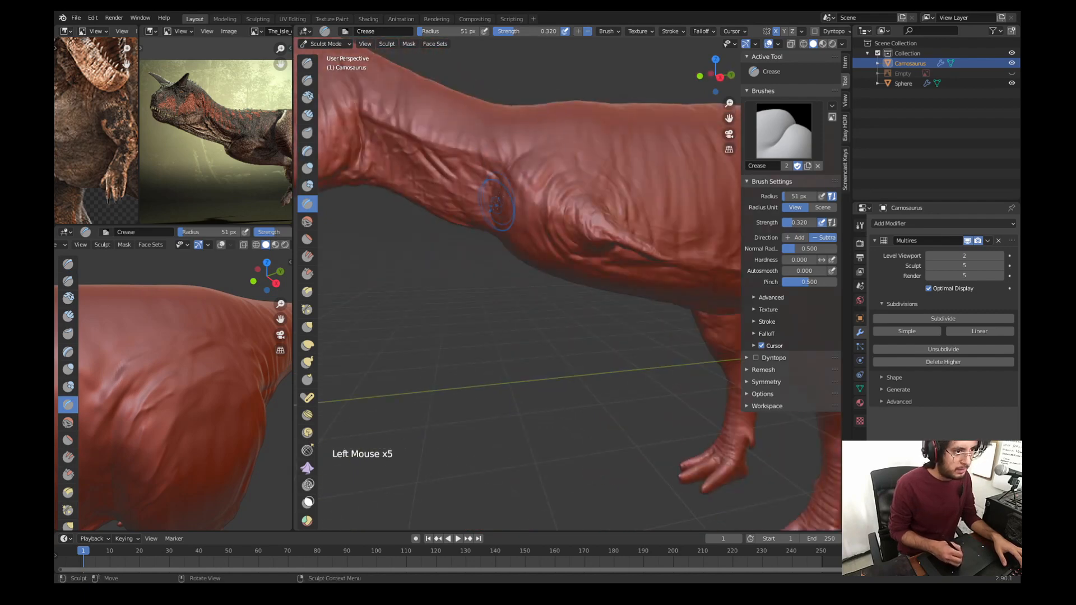
Step: Raise a fold at the base of the neck with inverted Crease strokes and bring the throat's underside into view
middle_click_drag(495, 205, 505, 253)
left_click_drag(455, 215, 476, 230, "ctrl")
middle_click_drag(471, 224, 538, 218)
middle_click_drag(538, 219, 499, 246, "shift")
middle_click_drag(499, 247, 499, 225, "ctrl")
mouse_move(499, 224)
middle_mouse_down()
mouse_move(504, 207)
mouse_move(488, 219)
middle_mouse_up()
middle_click_drag(488, 207, 482, 149)
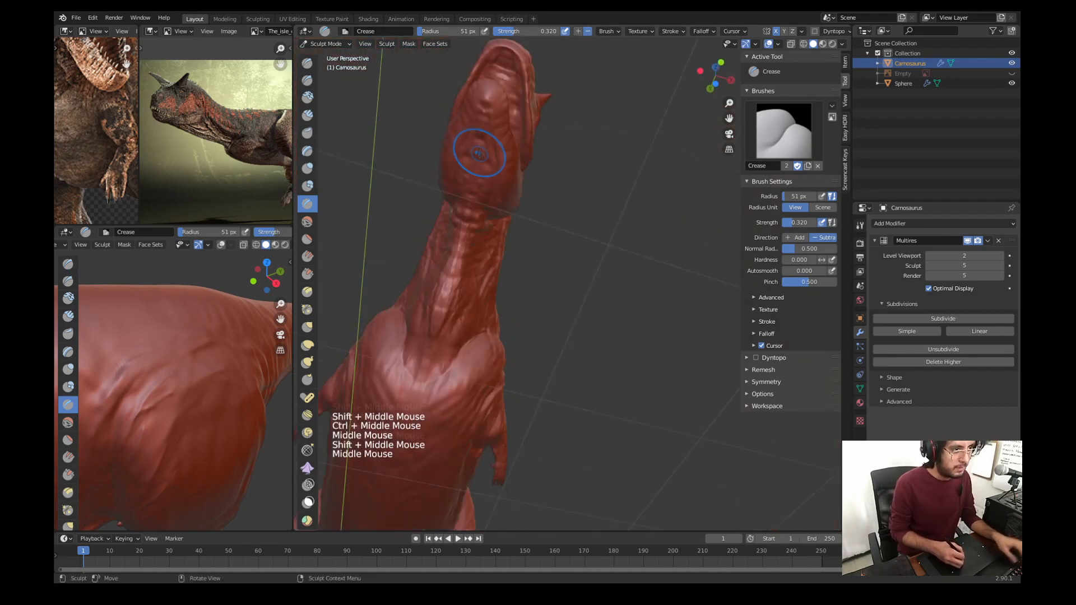
Step: Reduce the Crease brush to 21 px and raise folds under the lower jaw with inverted strokes, undoing one stroke
key("d")
key("f")
middle_click_drag(483, 110, 483, 90, "ctrl")
middle_click_drag(483, 112, 481, 93, "ctrl")
middle_click_drag(476, 114, 458, 146, "shift")
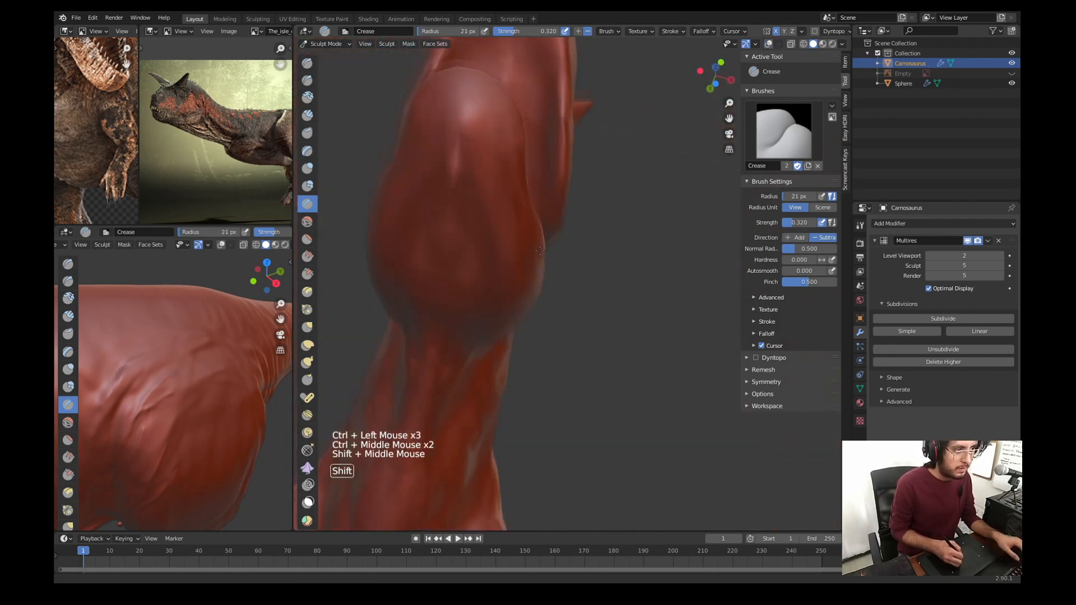
key("ctrl+z")
left_click_drag(451, 143, 471, 188, "ctrl")
mouse_move(471, 188)
middle_mouse_down()
mouse_move(437, 202)
mouse_move(476, 224)
middle_mouse_up()
Step: Carve a row of short wrinkles on the head with the Crease brush, starting from the right side view
key("KP_3")
mouse_move(476, 224)
middle_mouse_down("ctrl")
mouse_move(482, 196)
mouse_move(488, 224)
middle_mouse_up("ctrl")
left_click_drag(493, 219, 505, 241)
mouse_move(505, 224)
middle_mouse_down()
mouse_move(525, 217)
mouse_move(566, 238)
middle_mouse_up()
left_click_drag(524, 210, 513, 223)
left_click_drag(505, 210, 500, 221)
left_click_drag(491, 208, 487, 220)
Step: Resize the Crease brush in the side view and carve another wrinkle on the head
mouse_move(476, 215)
middle_mouse_down()
mouse_move(417, 245)
mouse_move(465, 292)
middle_mouse_up()
key("KP_3")
mouse_move(465, 269)
middle_mouse_down("ctrl")
mouse_move(465, 218)
mouse_move(487, 227)
middle_mouse_up("ctrl")
middle_click_drag(482, 213, 482, 230, "ctrl")
key("f")
left_click(460, 227)
left_click_drag(476, 210, 501, 196)
Step: Undo the last crease stroke and set the Smooth brush to 0.404 strength and a 29 px radius
key("w")
left_click_drag(499, 193, 541, 213)
key("ctrl+z")
left_click_drag(806, 222, 784, 230)
key("f")
left_click(493, 224)
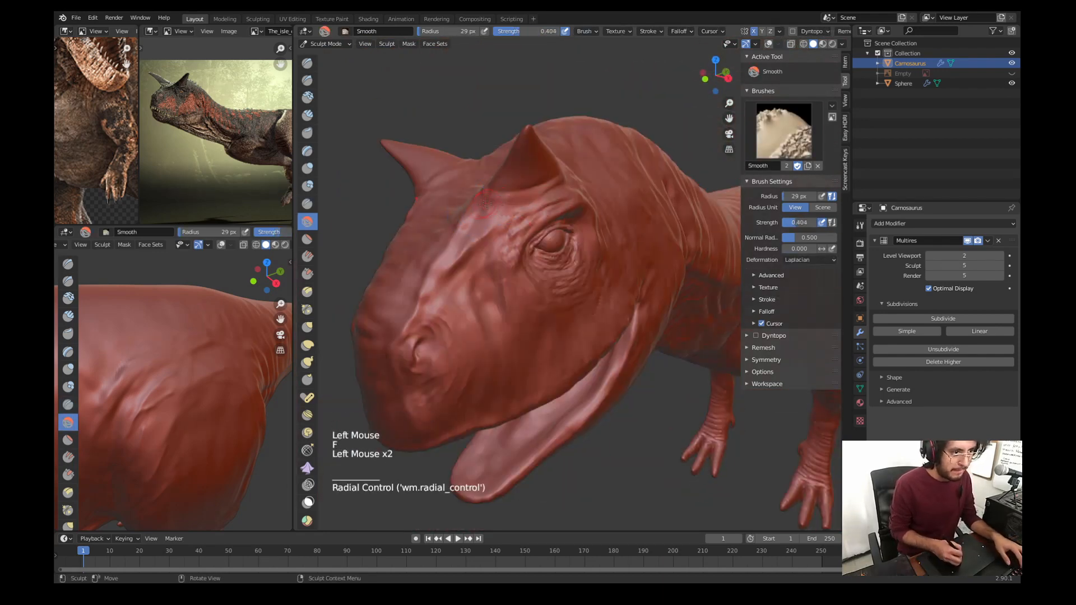
Step: Raise wrinkles across the forehead and bridge of the snout with inverted 23 px Crease strokes
key("w")
key("f")
left_click(473, 218)
mouse_move(482, 196)
left_mouse_down("ctrl")
mouse_move(462, 241)
mouse_move(488, 224)
left_mouse_up("ctrl")
left_click_drag(467, 226, 455, 234, "ctrl")
middle_click_drag(476, 224, 532, 252)
left_click_drag(496, 219, 448, 222, "ctrl")
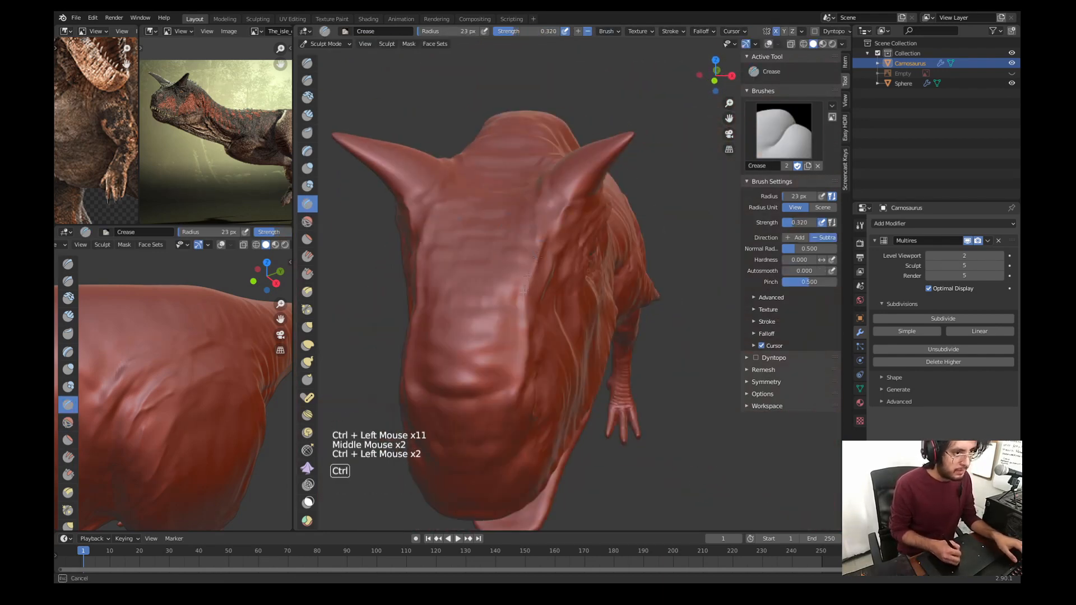
left_click_drag(527, 266, 531, 300, "ctrl")
Step: Return to the right side view of the head and save the file
key("KP_3")
scroll(556, 179, "down", 3)
key("ctrl+s")
middle_click_drag(547, 288, 487, 235, "shift")
left_click(488, 235)
left_click(488, 235)
left_click(487, 235)
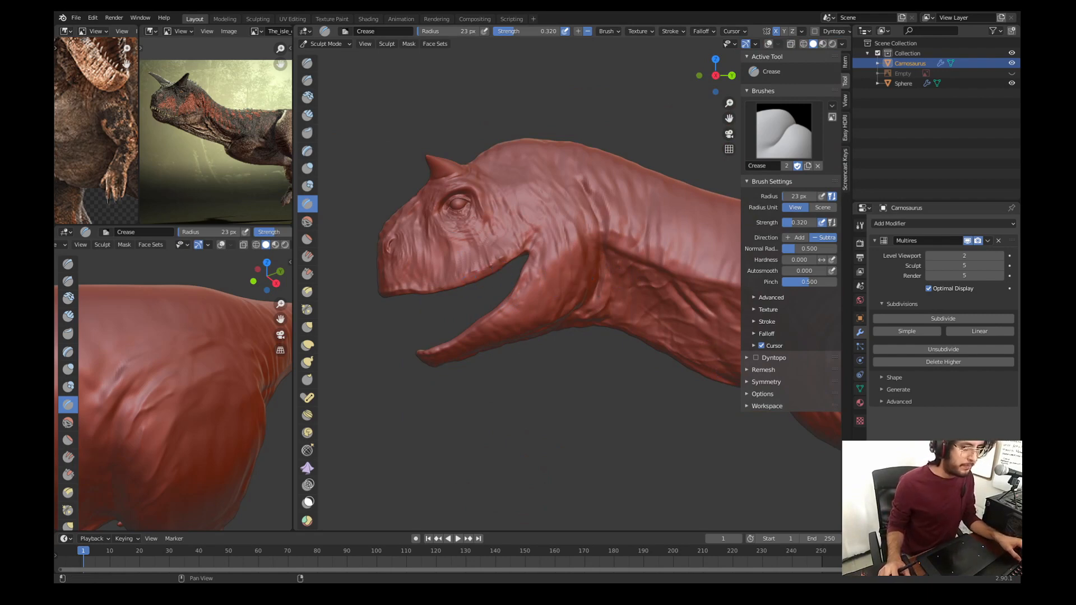
Step: Create a new Image or Movie brush texture and load dm_dragonskin2.jpg as its image
left_click(860, 421)
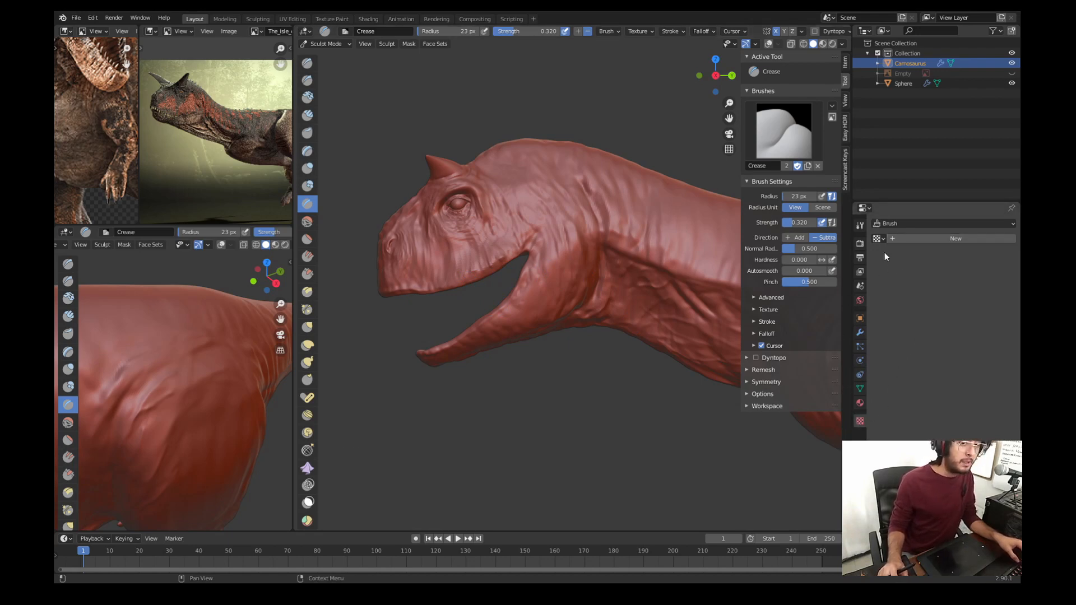
left_click(908, 237)
left_click(921, 255)
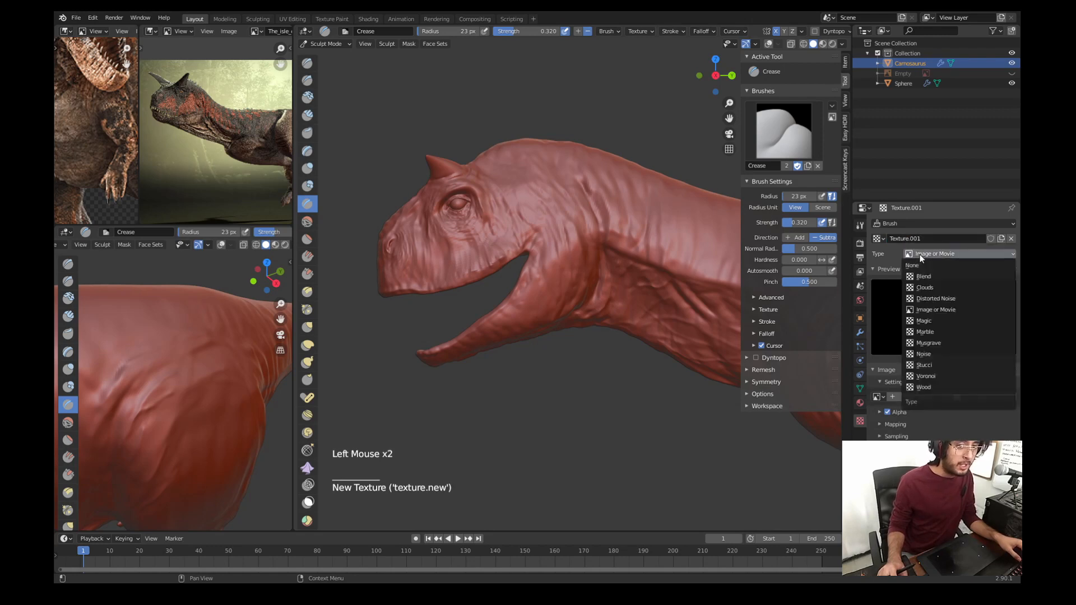
left_click(926, 311)
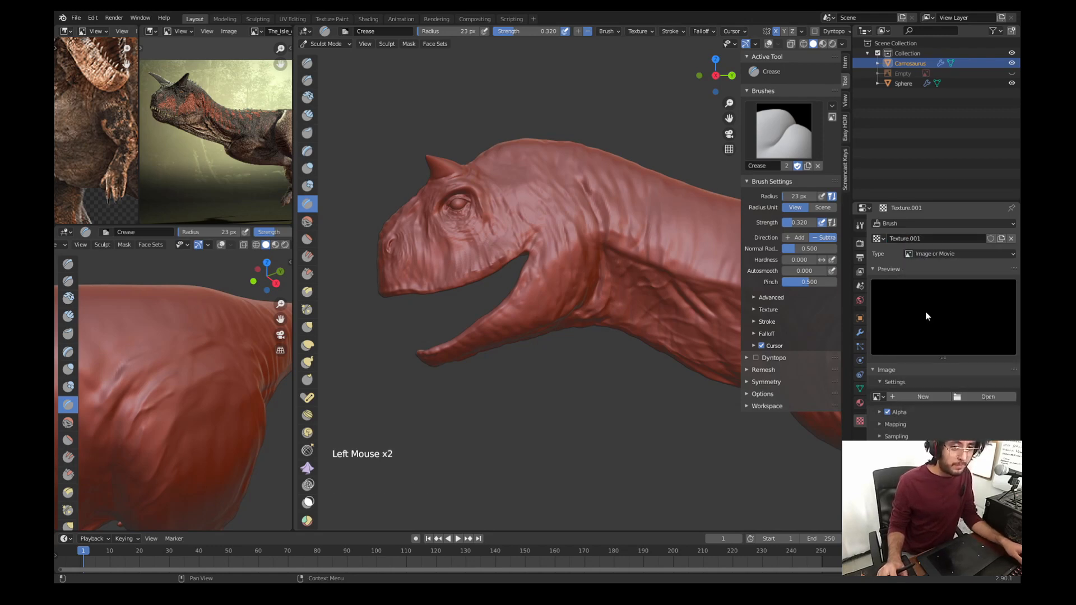
left_click(974, 396)
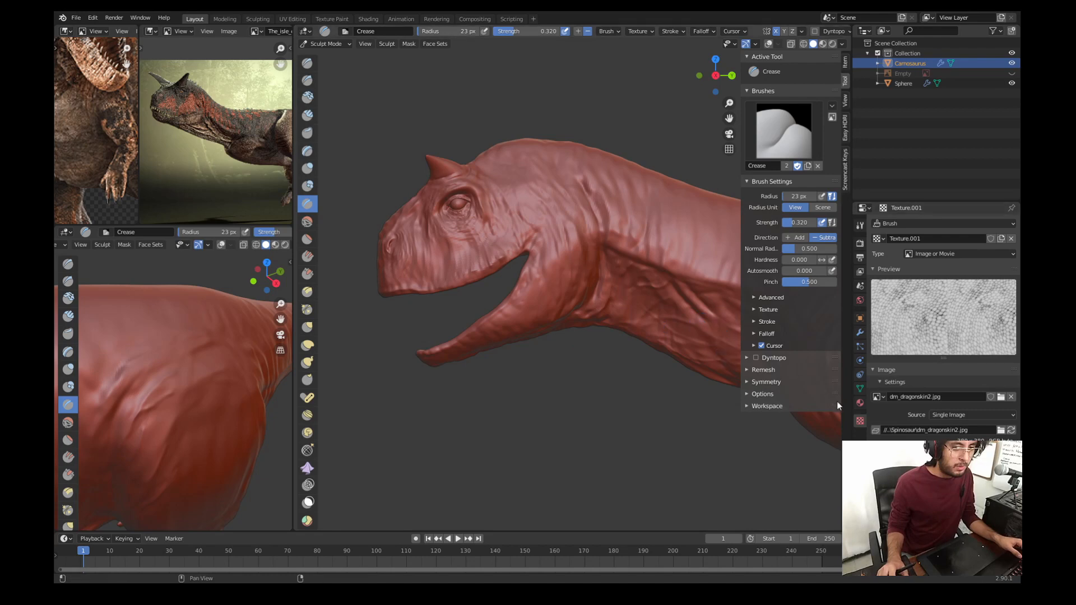
Step: Switch to the Draw brush and assign Texture.001 as its brush texture
left_click(758, 309)
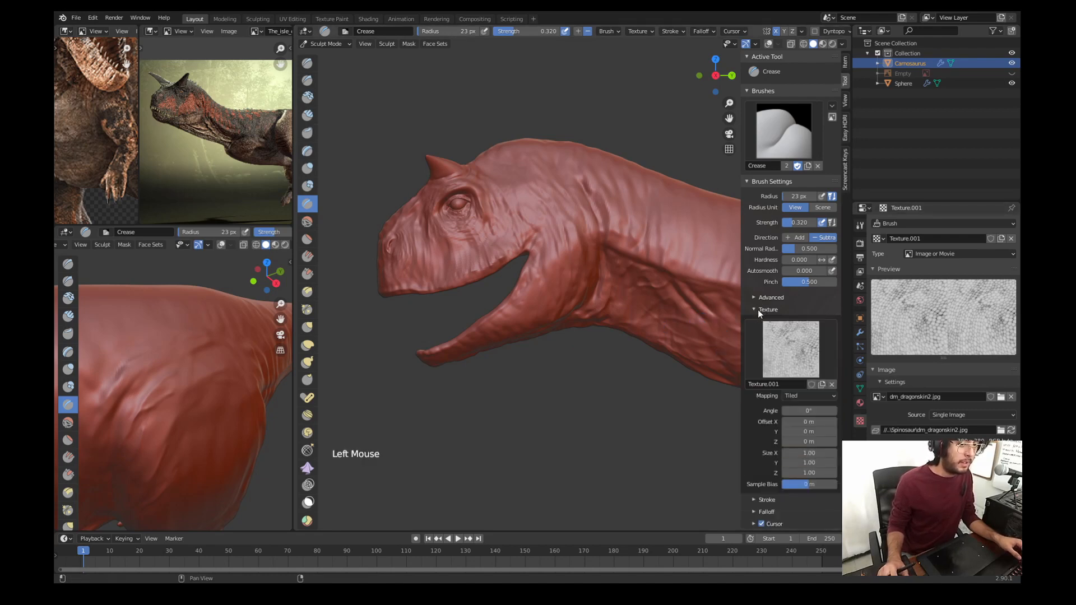
scroll(771, 394, "down", 4)
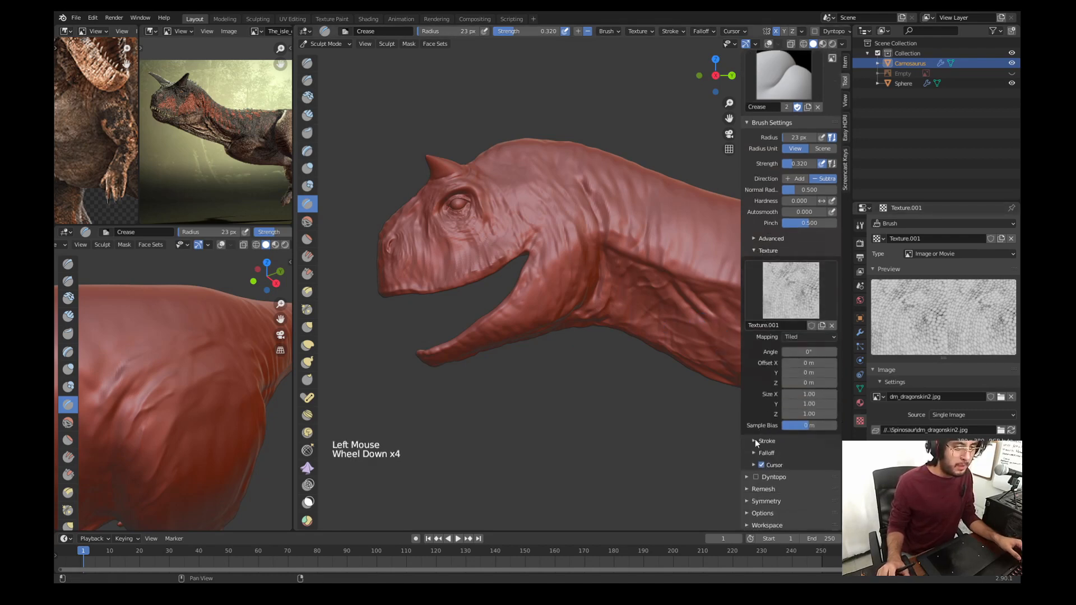
scroll(754, 438, "down", 1)
left_click(756, 240)
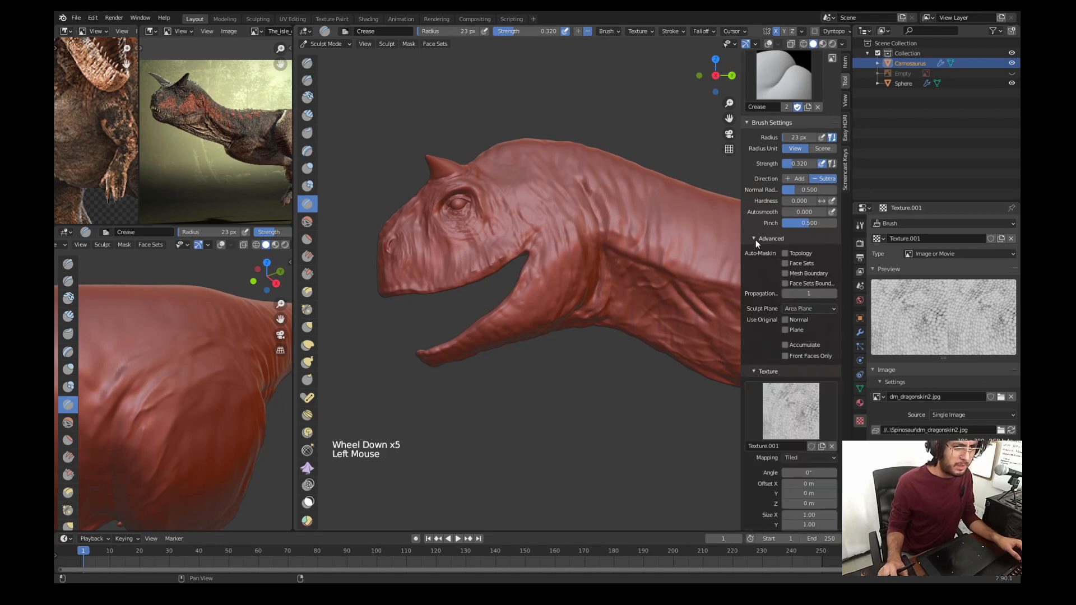
left_click(755, 240)
scroll(758, 255, "down", 2)
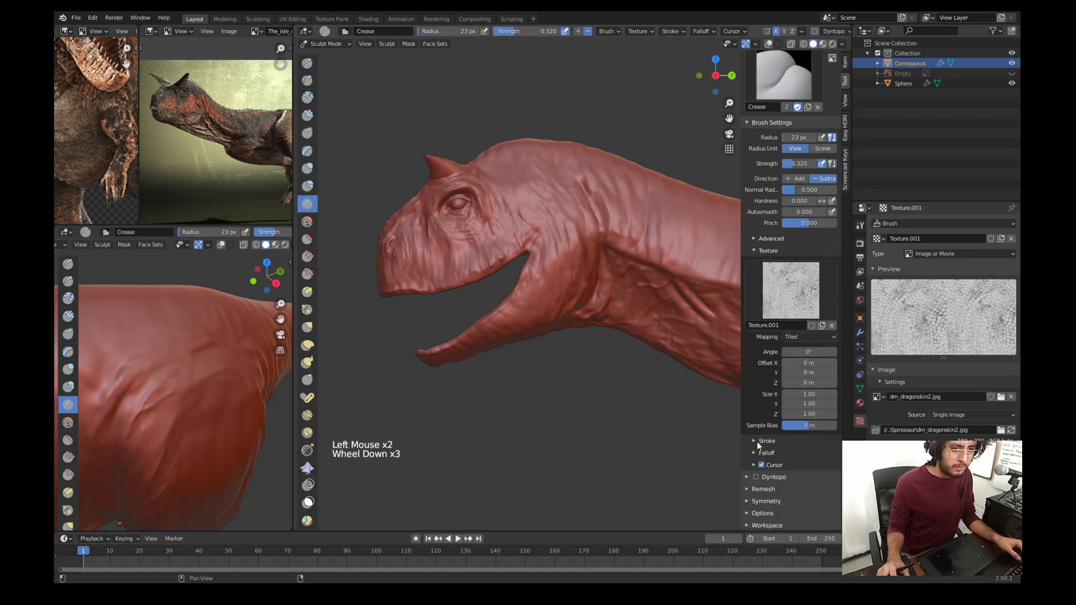
key("x")
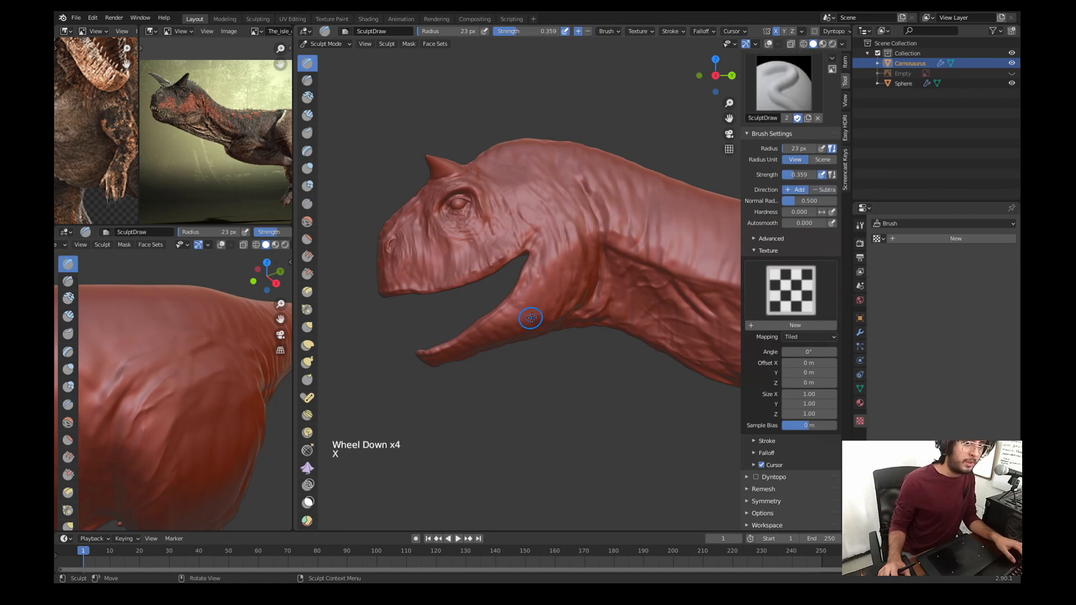
left_click(769, 271)
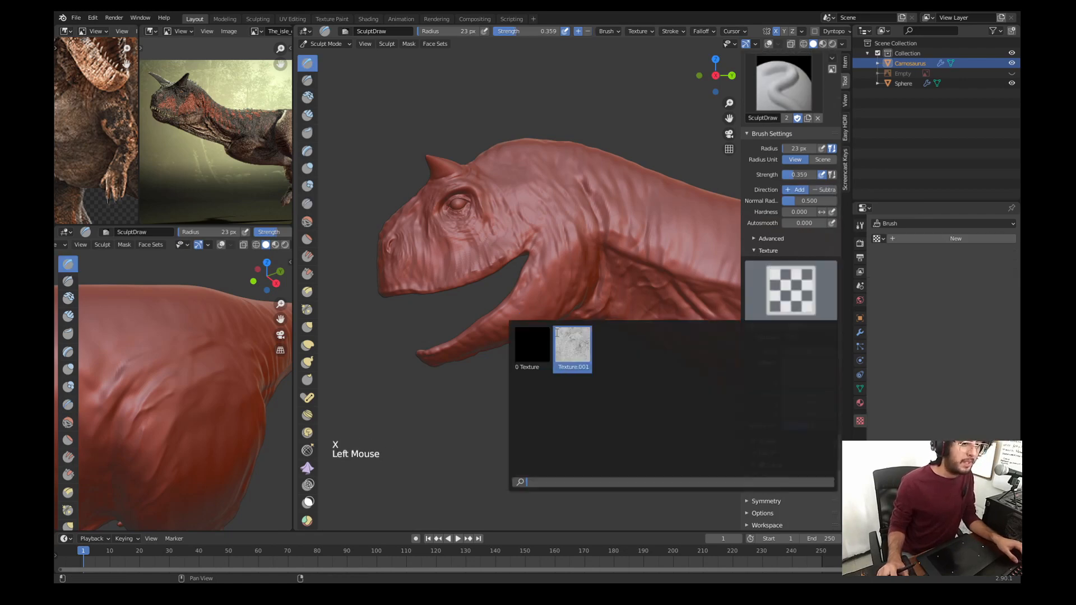
left_click(560, 349)
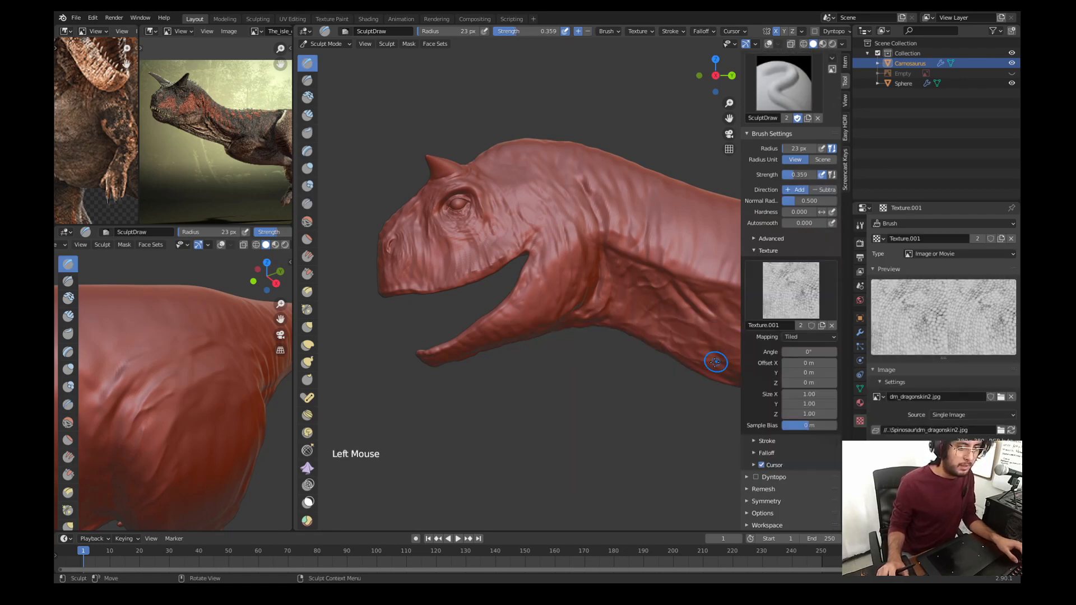
Step: Examine the Draw brush's stroke, falloff, advanced and texture mapping settings
scroll(748, 395, "down", 3)
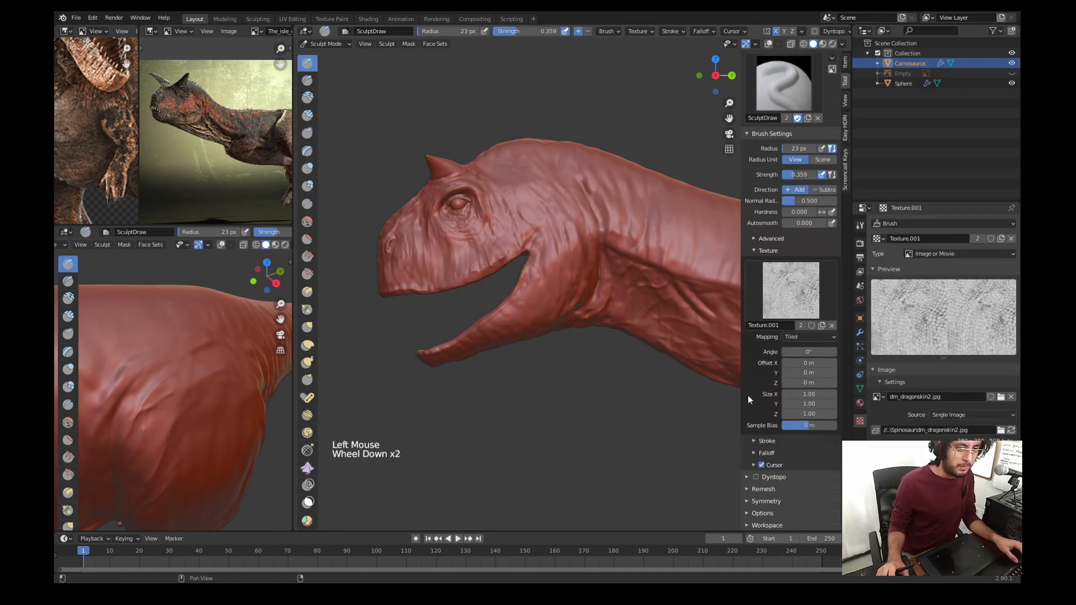
left_click(749, 440)
scroll(755, 441, "down", 7)
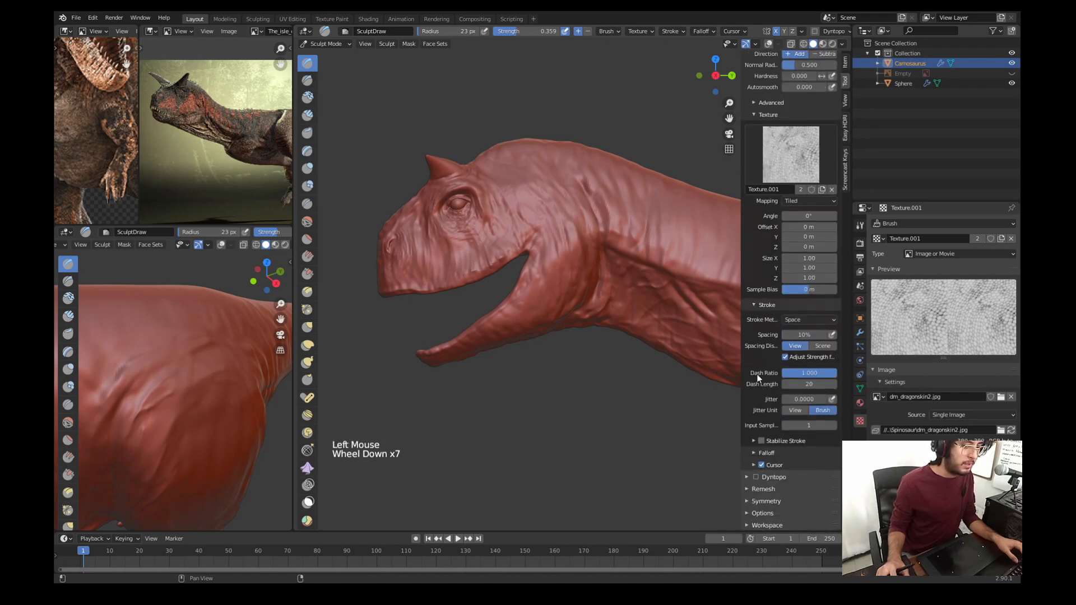
left_click(752, 452)
scroll(752, 452, "down", 2)
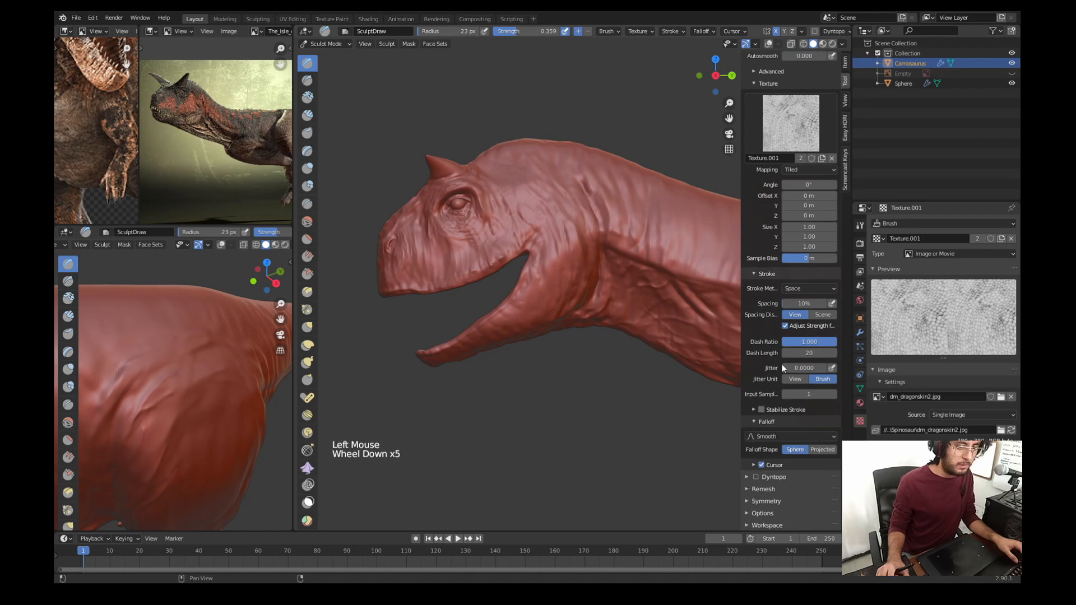
scroll(789, 306, "up", 9)
left_click(754, 251)
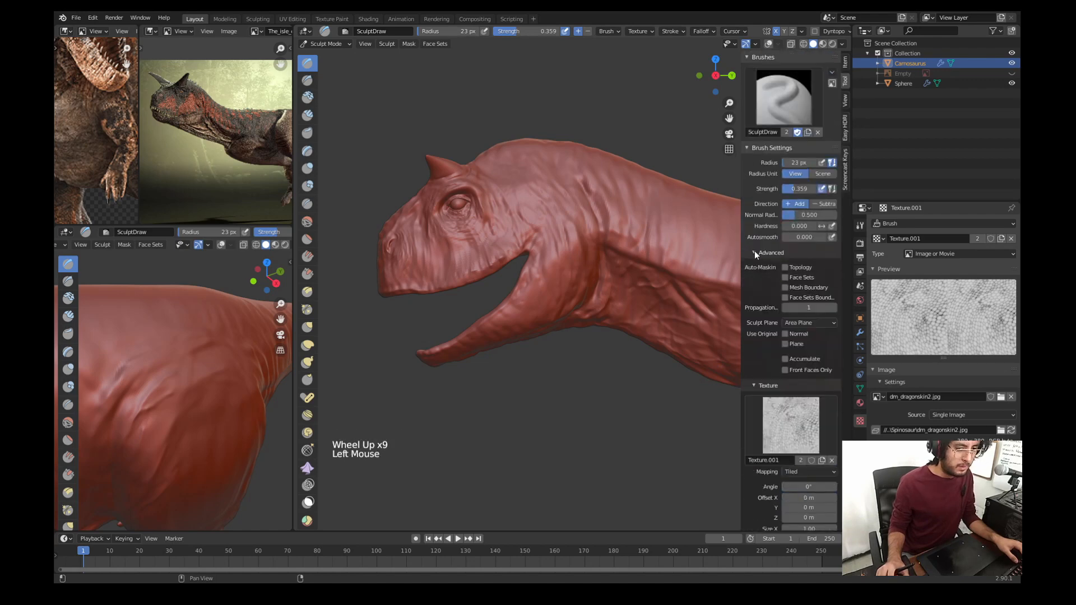
scroll(754, 251, "down", 4)
scroll(574, 261, "up", 2)
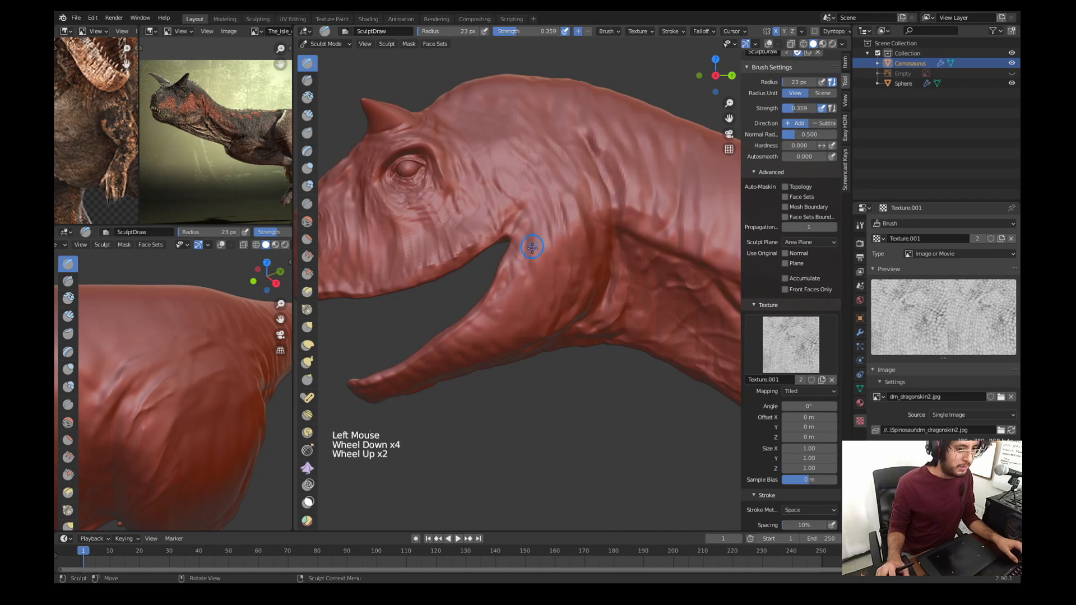
scroll(793, 380, "down", 1)
left_click(793, 372)
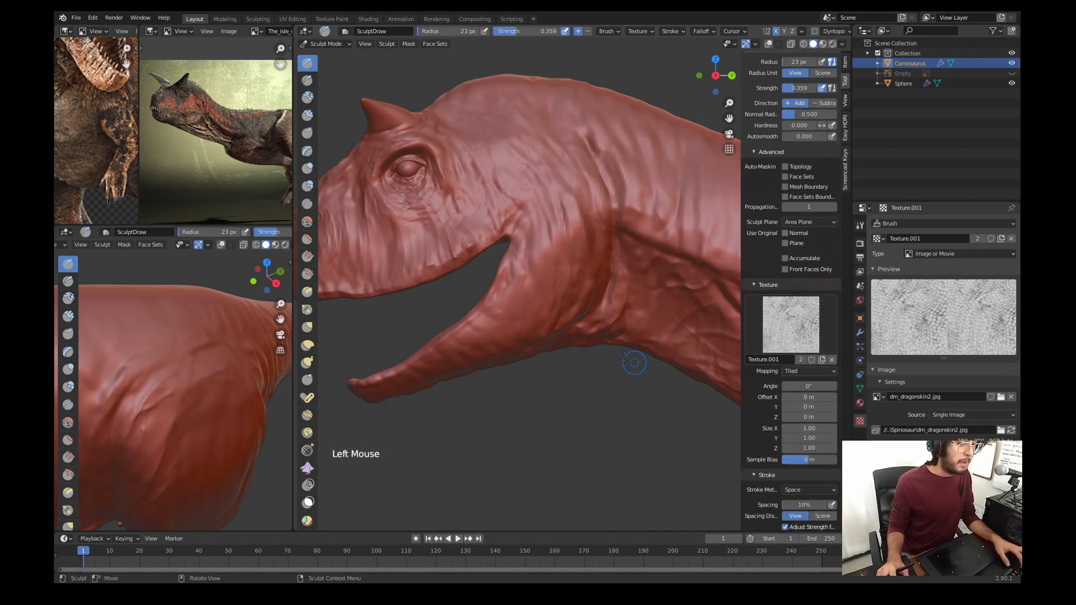
Step: Set the textured Draw brush radius to 133 px and save the file
key("f")
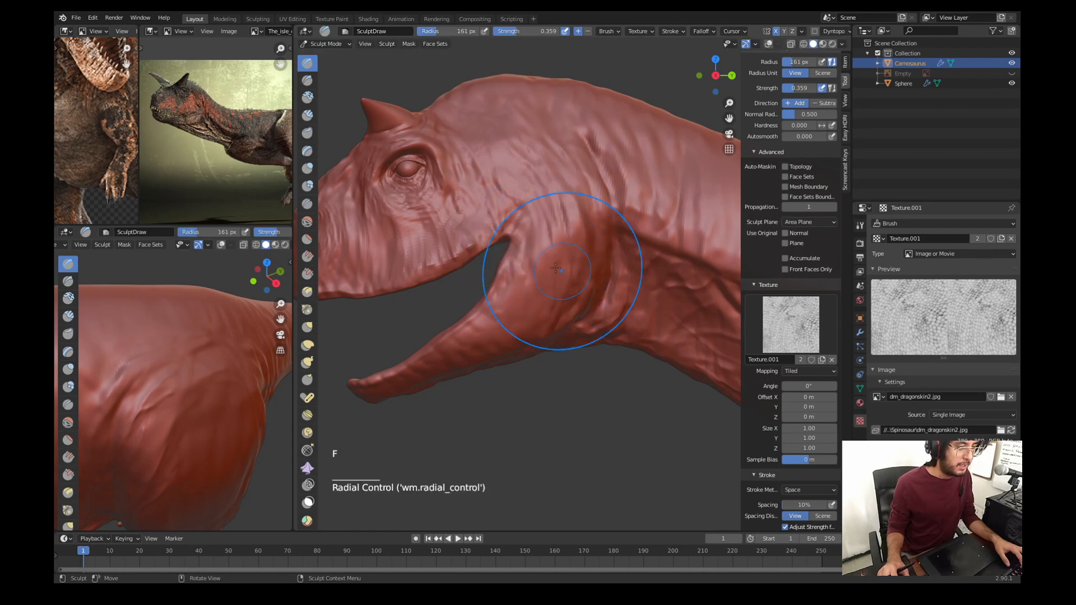
key("f")
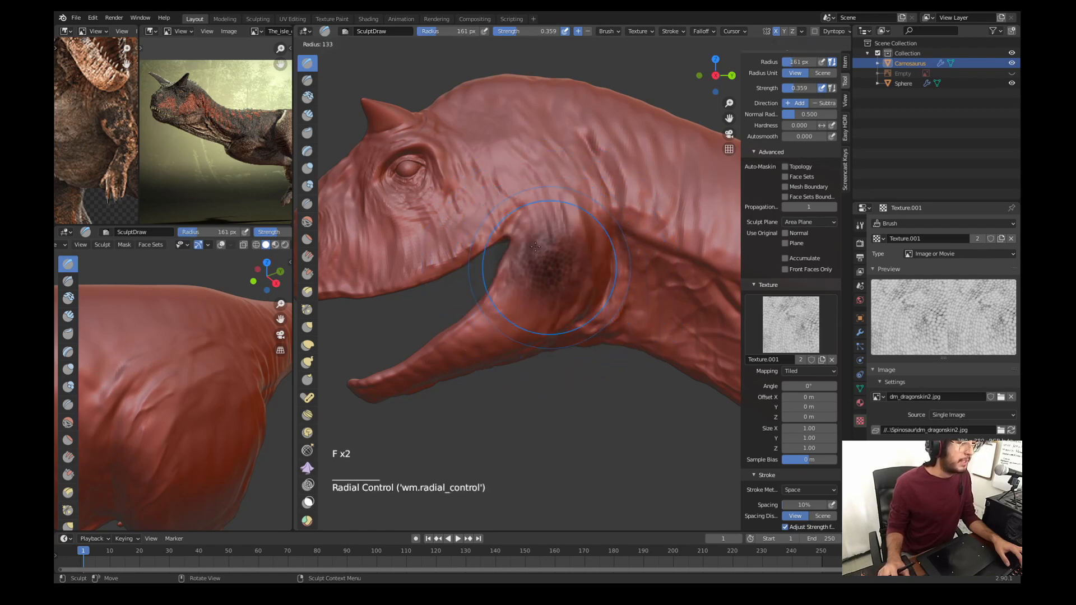
left_click(535, 247)
key("ctrl+s")
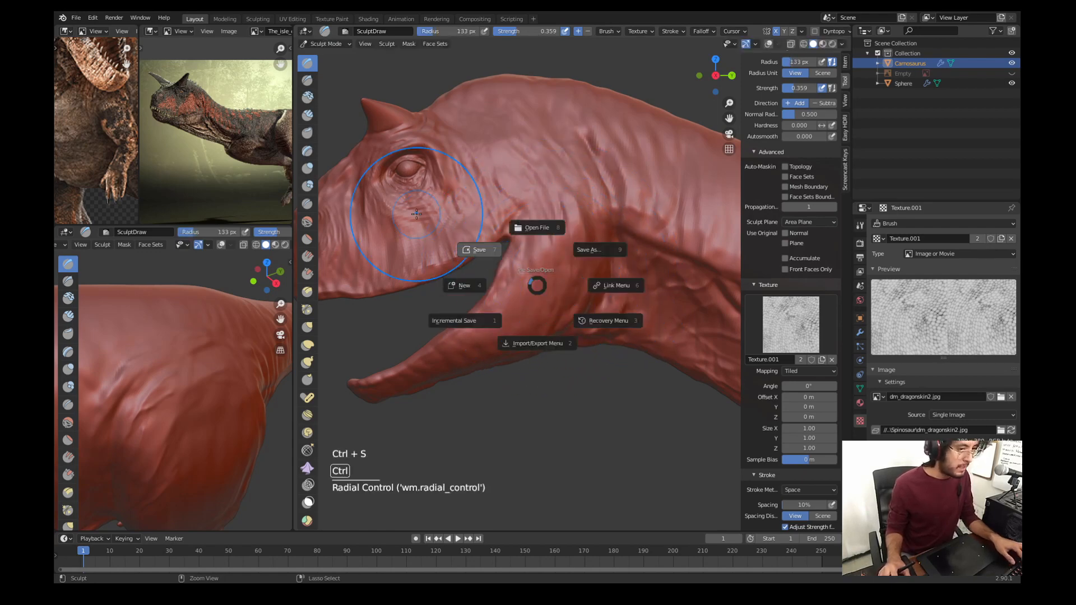
left_click(446, 257)
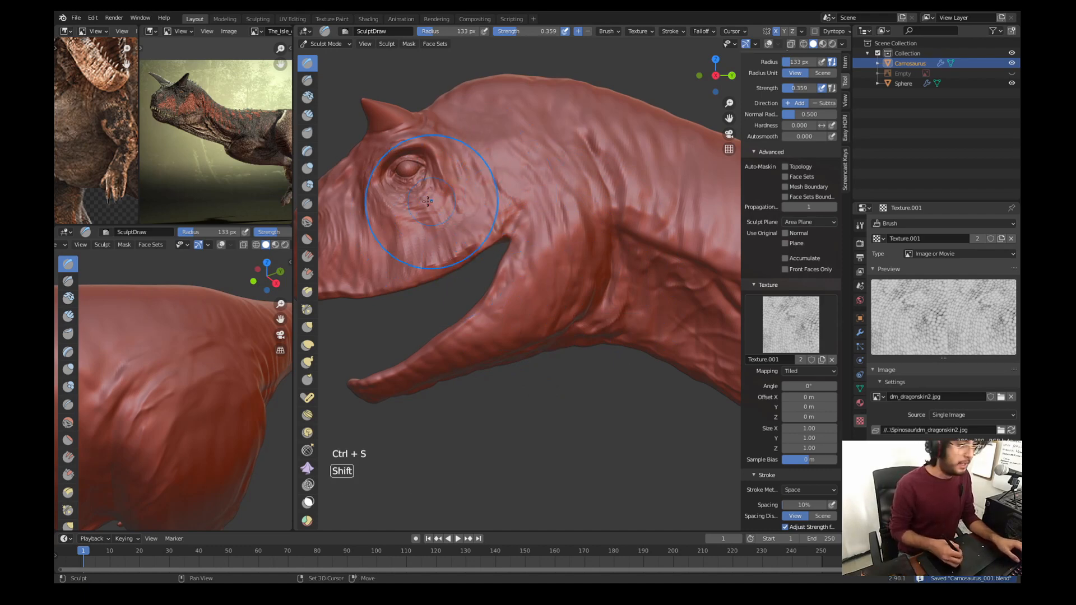
Step: Bring the cheek into close view and set the Draw brush to a 92 px radius and 0.317 strength
middle_click_drag(427, 201, 532, 271, "shift")
middle_click_drag(356, 192, 506, 204, "ctrl")
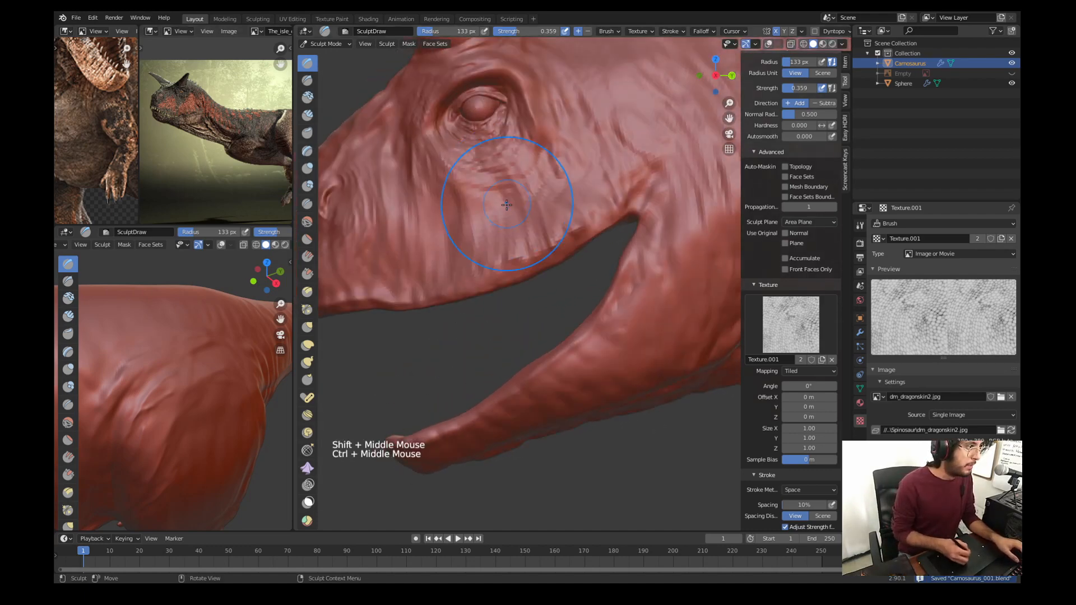
key("f")
left_click(544, 246)
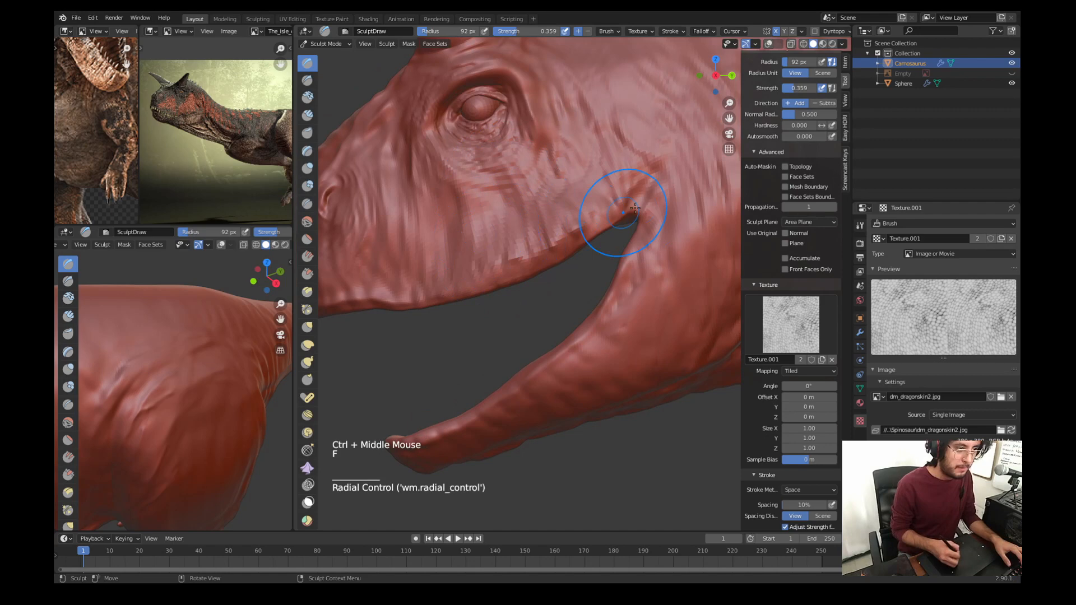
left_click_drag(838, 174, 837, 122)
left_click(792, 183)
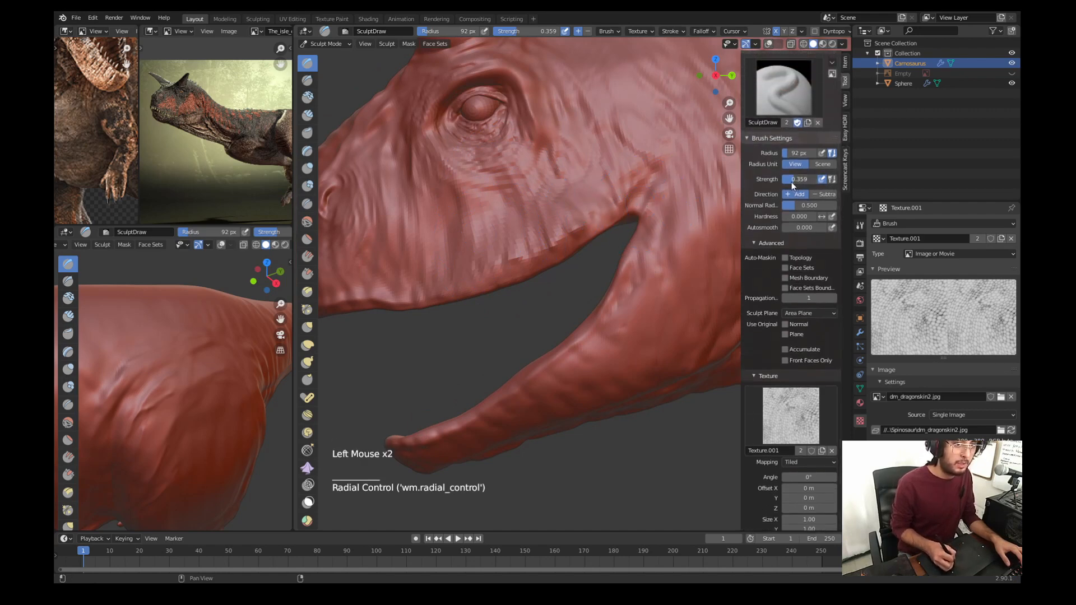
left_click_drag(792, 185, 787, 186)
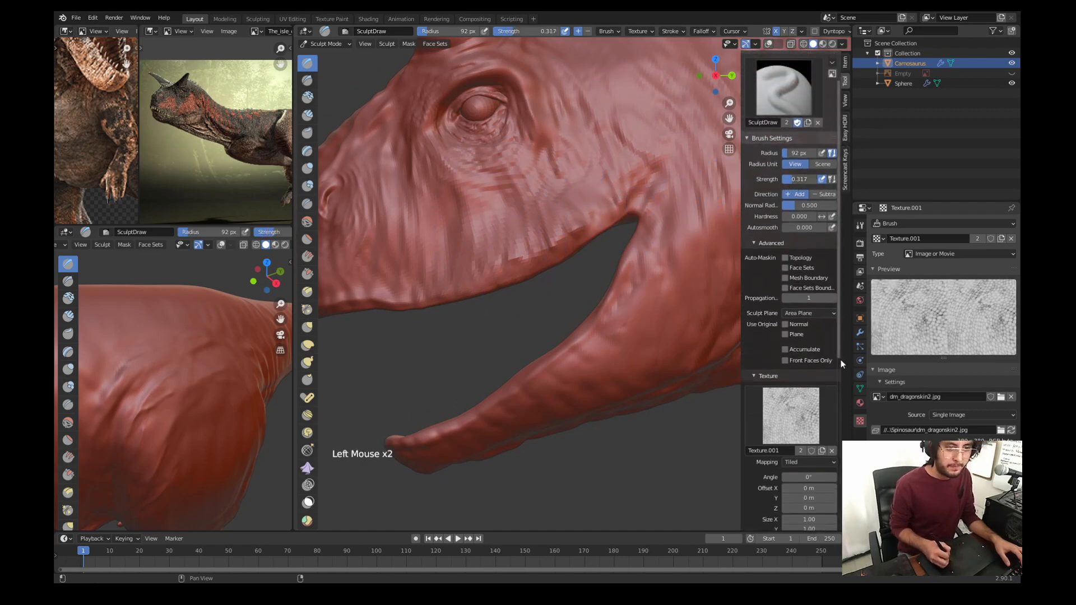
Step: Show the Carnosaurus Multires modifier settings and set the Draw brush radius to 137 px
left_click(859, 332)
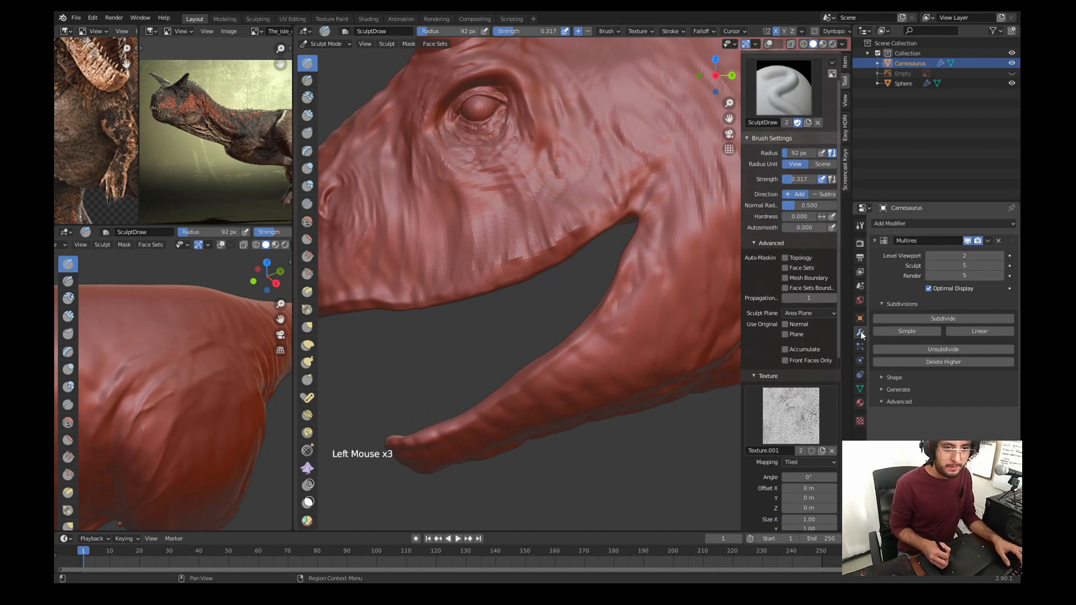
left_click(1000, 266)
left_click(1001, 267)
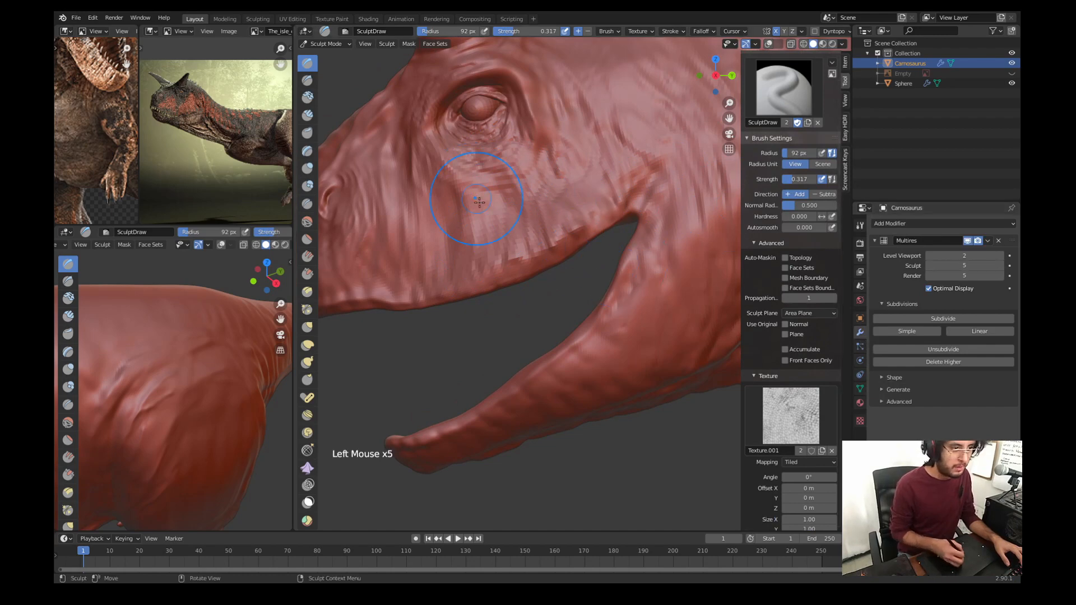
key("f")
left_click(552, 220)
left_click(513, 225)
mouse_move(463, 203)
middle_mouse_down("shift")
mouse_move(491, 236)
mouse_move(516, 204)
mouse_move(594, 229)
middle_mouse_up("shift")
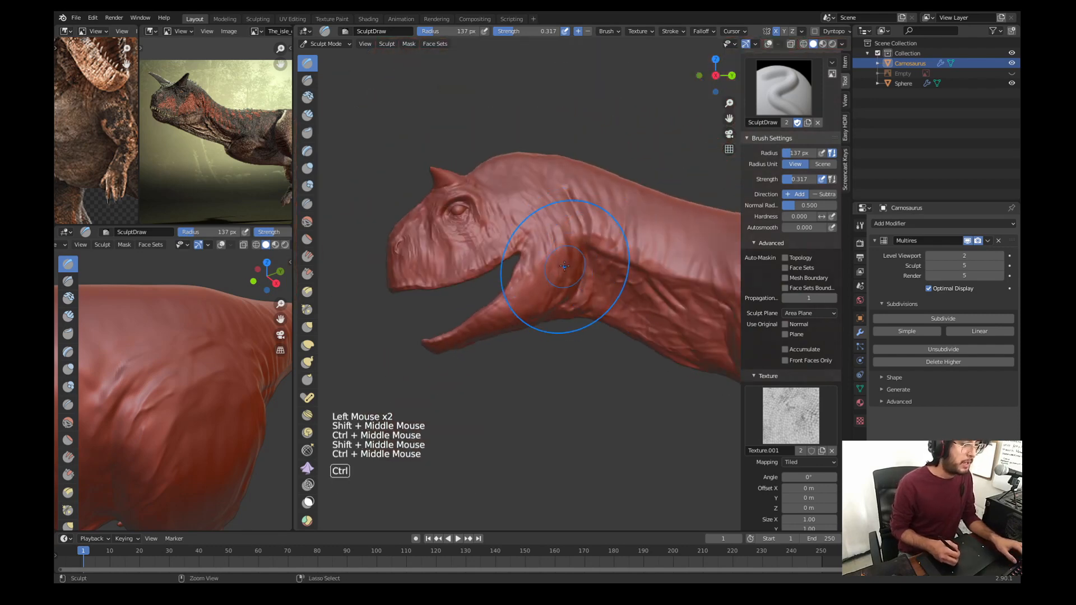
Step: Save the file and subdivide the Carnosaurus Multires modifier once more, to sculpt level 6
key("ctrl+s")
left_click(473, 206)
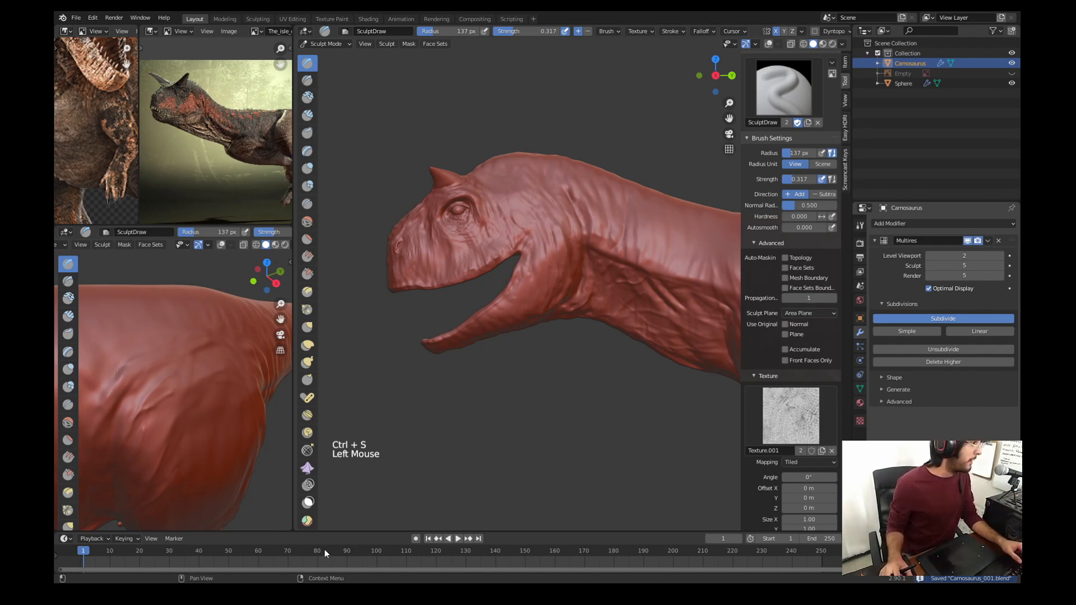
scroll(437, 240, "up", 2)
middle_click_drag(437, 240, 548, 278, "shift")
scroll(549, 277, "up", 1)
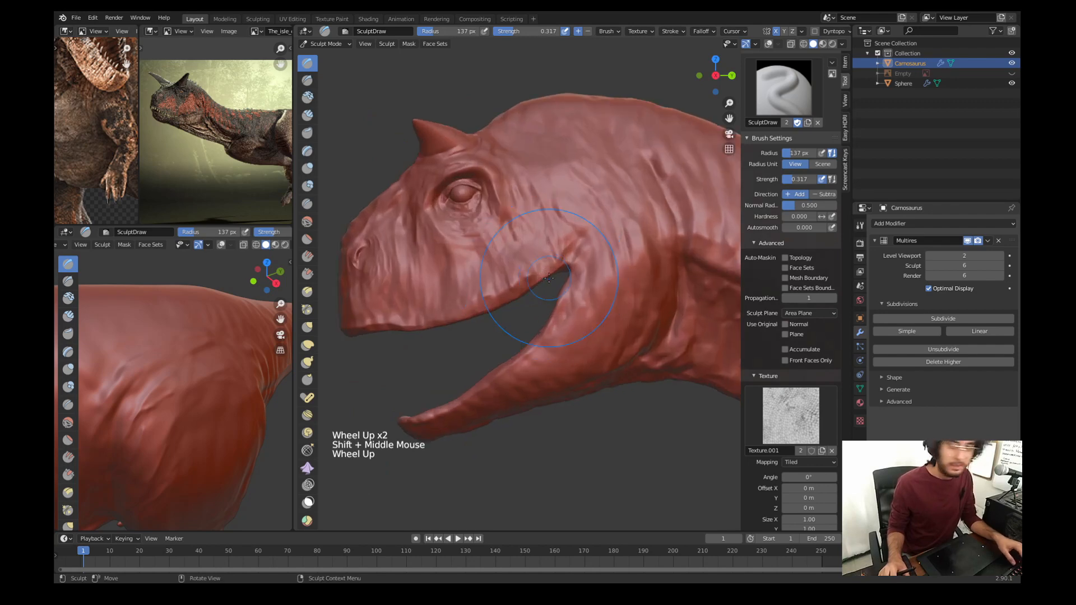
Step: Enlarge the reference image on the dinosaur's scaly face and set the Draw brush radius to 105 px
scroll(222, 170, "up", 4)
scroll(257, 167, "up", 1, "shift")
mouse_move(224, 169)
middle_mouse_down("shift")
mouse_move(257, 167)
mouse_move(240, 156)
mouse_move(283, 163)
middle_mouse_up("shift")
scroll(258, 167, "up", 2)
key("f")
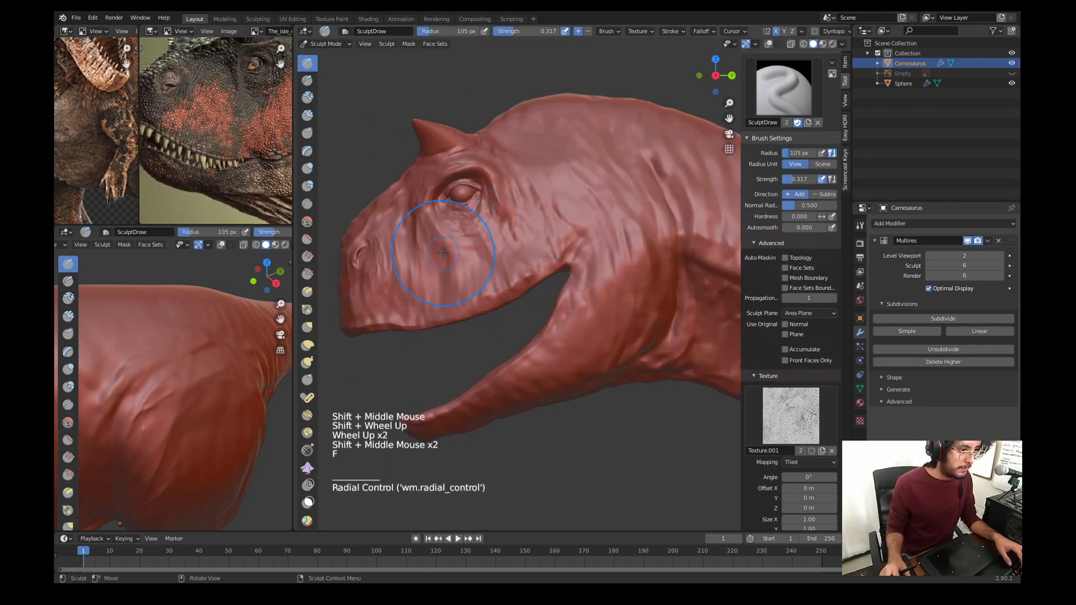
middle_click_drag(395, 222, 507, 264, "shift")
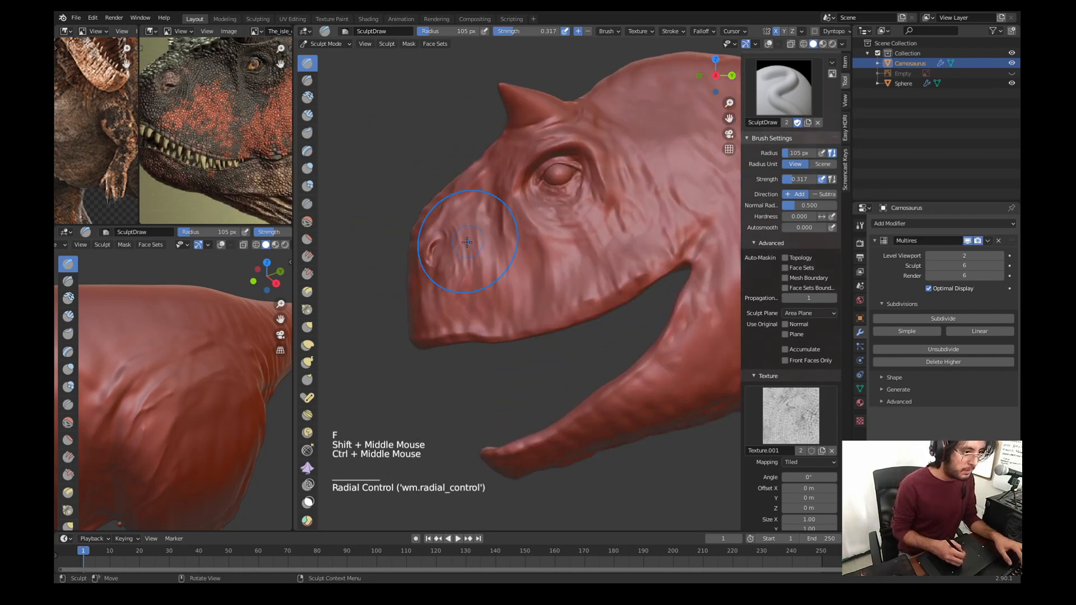
Step: Set the Draw brush radius to 134 px and stroke scale texture over the side of the snout and cheek
key("f")
left_click(521, 301)
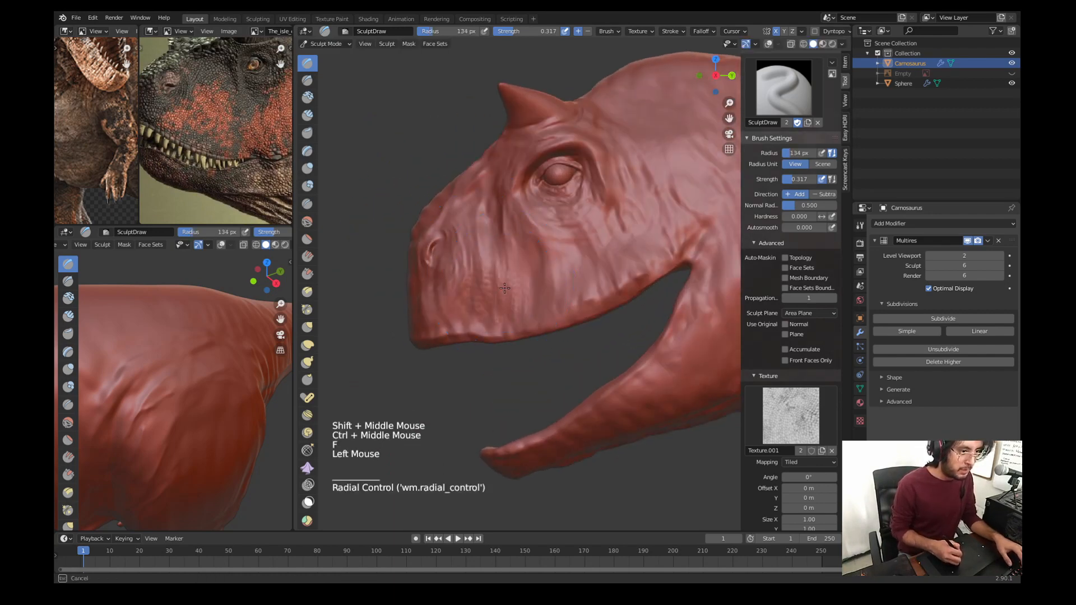
middle_click_drag(545, 271, 511, 276, "shift")
mouse_move(530, 267)
left_mouse_down()
mouse_move(556, 265)
mouse_move(614, 224)
mouse_move(608, 200)
left_mouse_up()
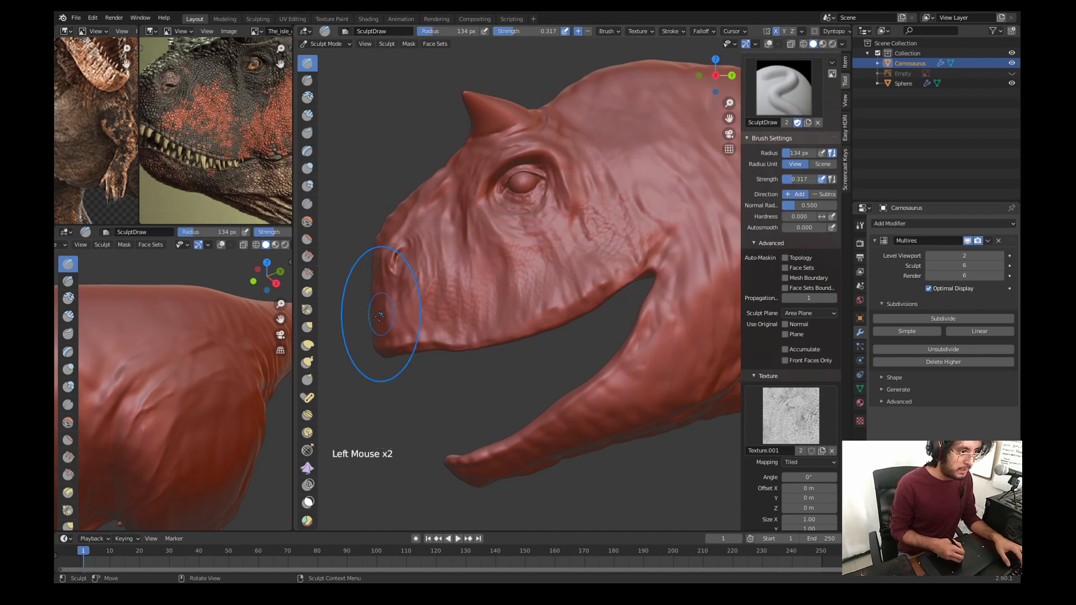
left_click_drag(372, 288, 403, 300)
Step: Set the Draw brush radius to 79 px and stroke scale texture over the front of the snout
middle_click_drag(403, 300, 616, 254)
middle_click_drag(616, 254, 594, 297, "ctrl")
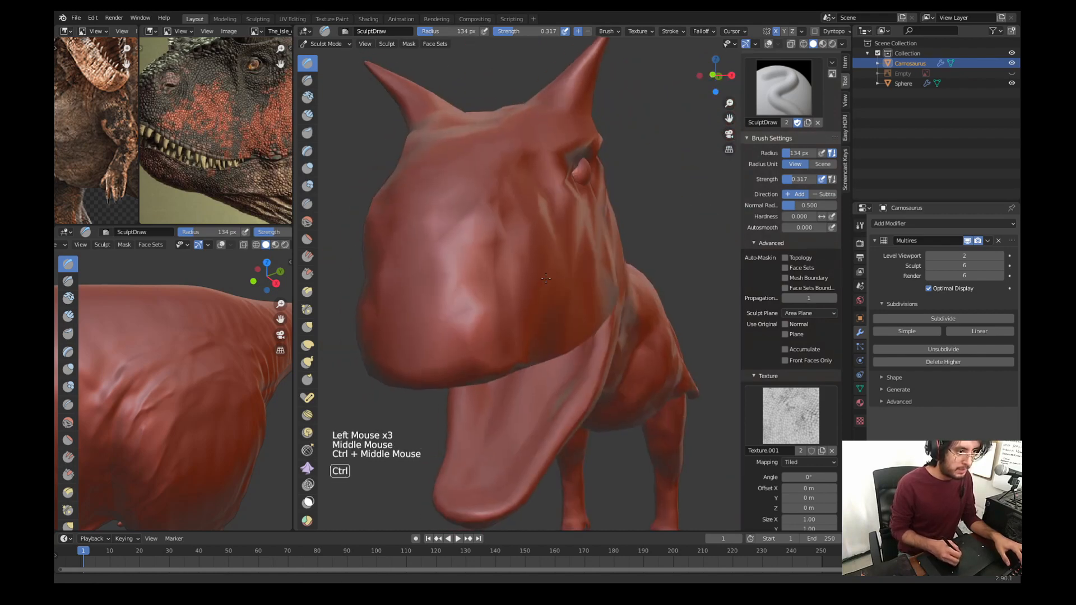
key("f")
left_click(541, 298)
left_click_drag(434, 348, 444, 313)
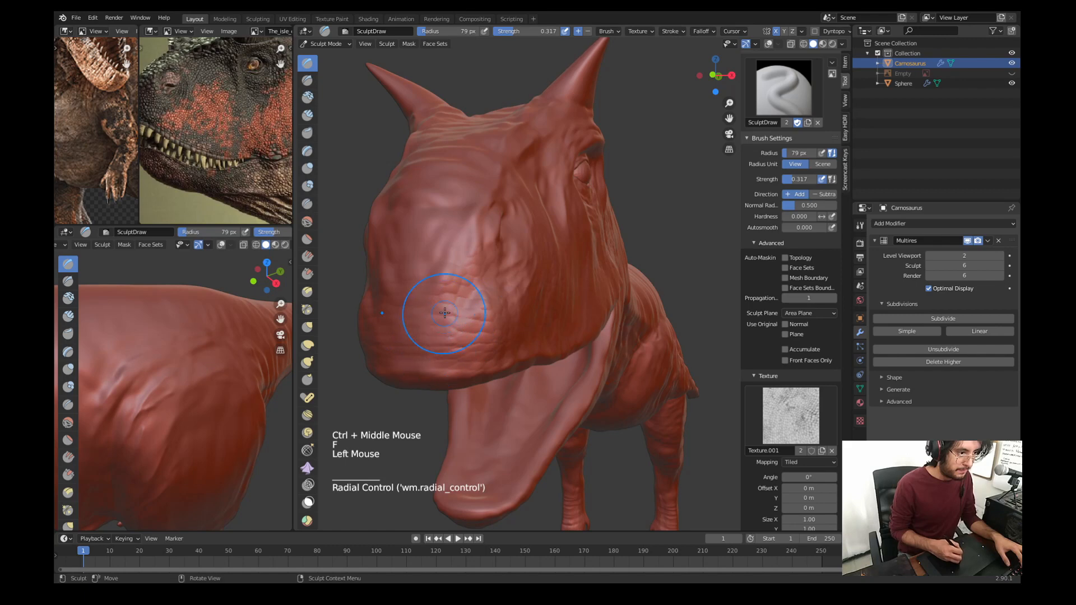
left_click_drag(464, 271, 477, 246)
left_click_drag(477, 254, 494, 232)
mouse_move(417, 283)
left_mouse_down()
mouse_move(423, 255)
mouse_move(406, 249)
left_mouse_up()
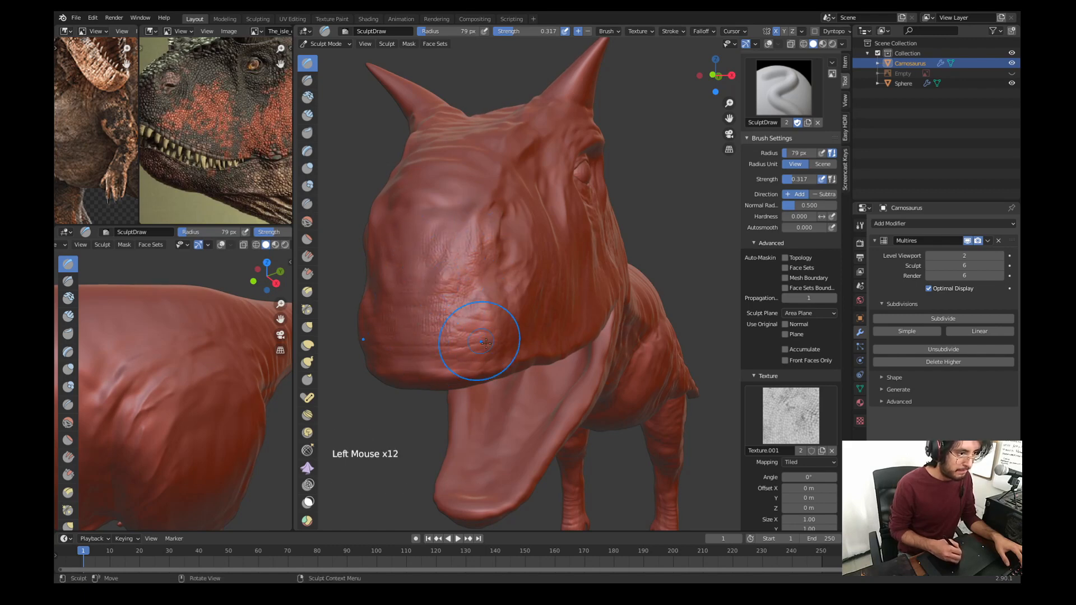
Step: In side view, set the Draw brush radius to 72 px and add scale texture along the front upper lip
key("KP_3")
middle_click_drag(571, 242, 473, 304, "shift")
key("f")
left_click(455, 301)
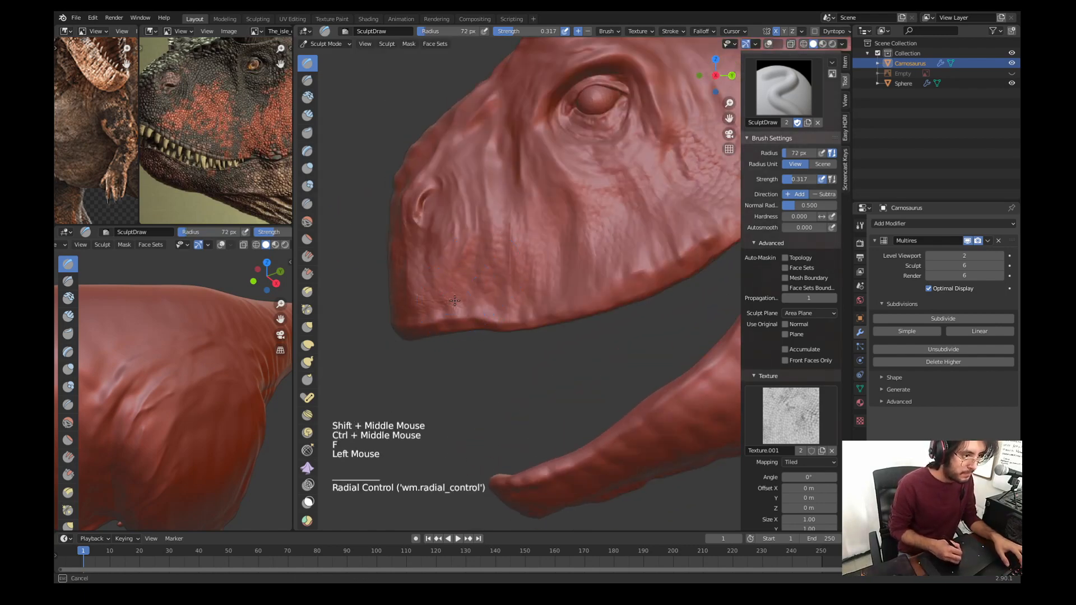
left_click_drag(493, 305, 582, 284)
Step: Set the Draw brush radius to 115 px and texture the rear upper jaw toward the mouth corner
key("f")
left_click(575, 283)
left_click_drag(592, 281, 613, 270)
middle_click_drag(638, 251, 543, 283, "shift")
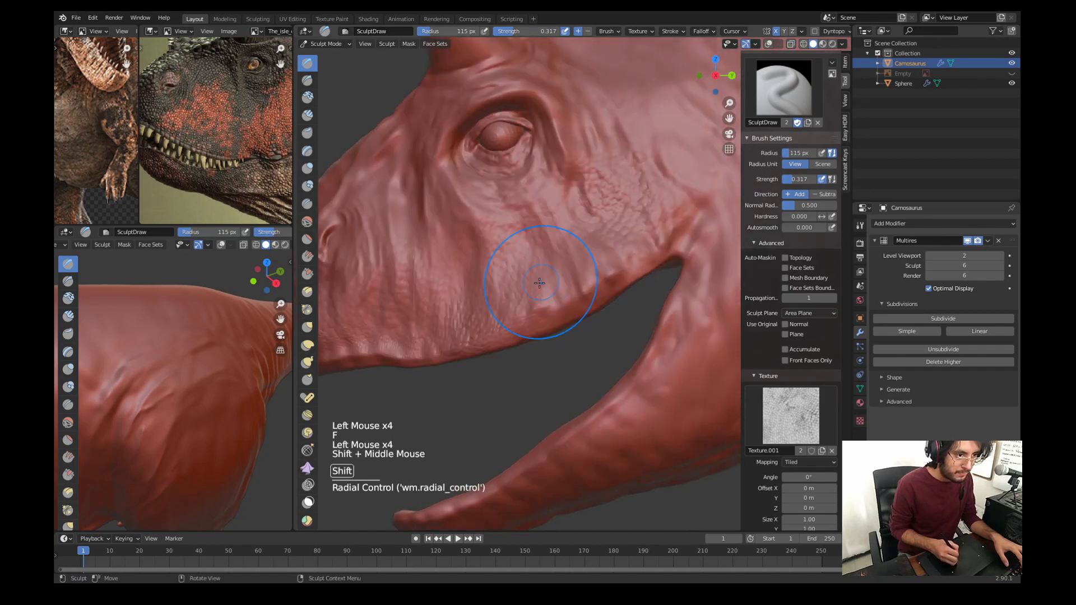
left_click_drag(559, 294, 628, 243)
Step: Set the Draw brush radius to 93 px and stroke scales from the mouth corner along the lower jaw to its tip
middle_click_drag(684, 173, 630, 142, "shift")
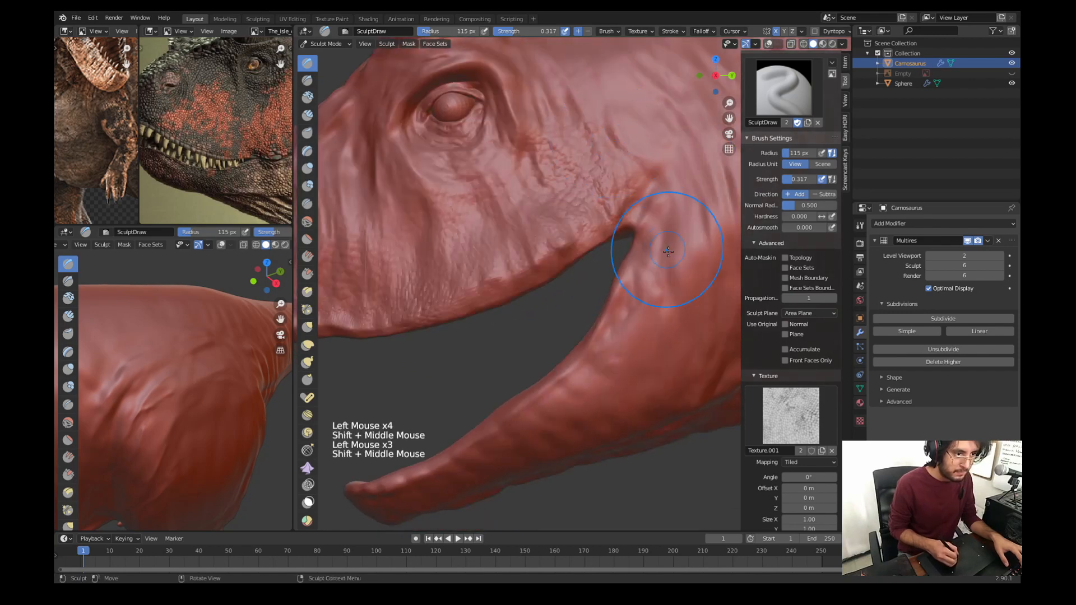
key("f")
left_click(636, 253)
left_click_drag(613, 297, 623, 313)
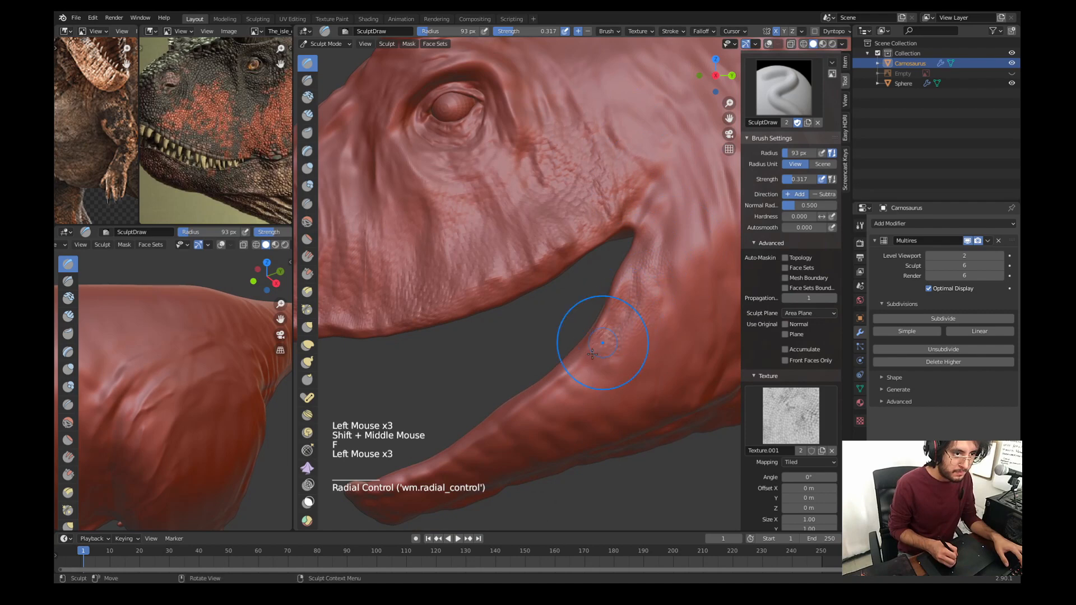
left_click_drag(586, 363, 529, 399)
middle_click_drag(541, 359, 582, 280, "shift")
left_click_drag(546, 354, 468, 394)
left_click_drag(462, 397, 403, 420)
left_click_drag(501, 395, 459, 425)
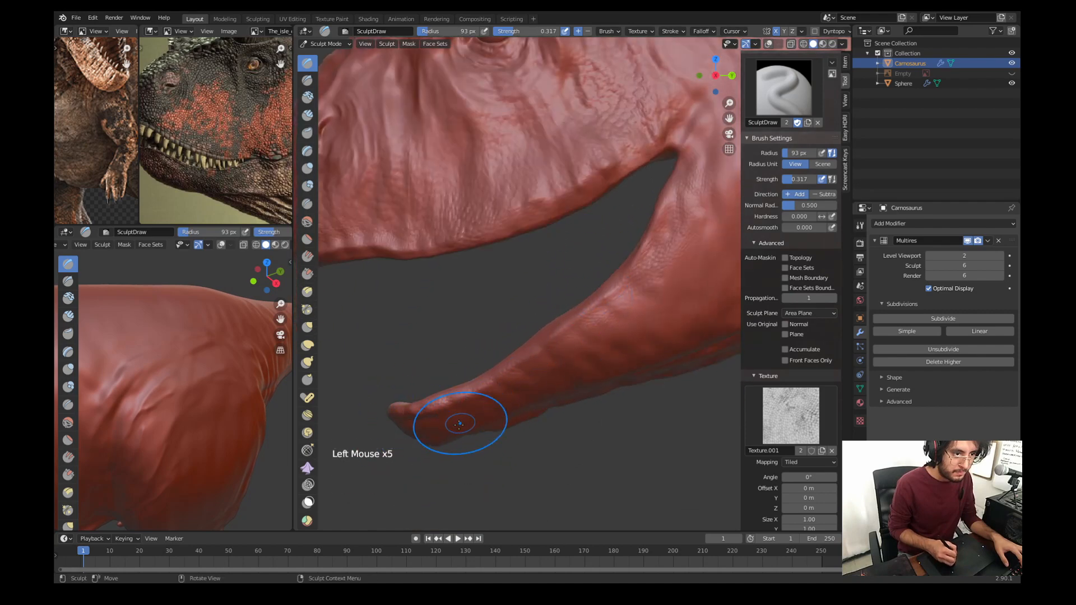
left_click(459, 424)
Step: Stroke scale texture over the front and underside of the chin
mouse_move(459, 424)
middle_mouse_down()
mouse_move(576, 288)
mouse_move(444, 360)
mouse_move(504, 283)
middle_mouse_up()
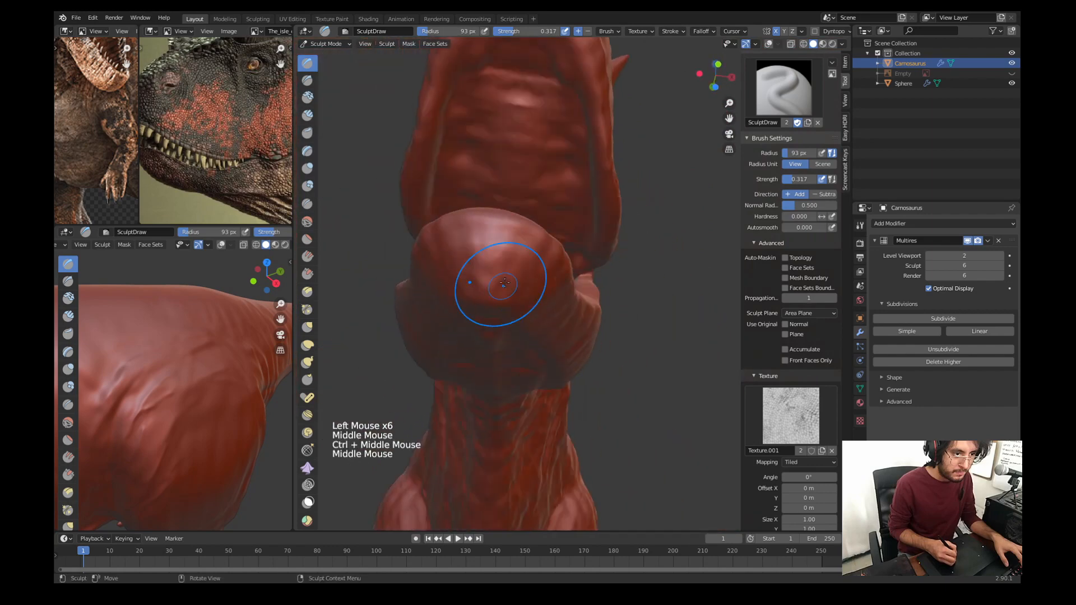
mouse_move(485, 247)
left_mouse_down()
mouse_move(478, 236)
mouse_move(540, 275)
mouse_move(513, 297)
left_mouse_up()
left_click_drag(512, 291, 526, 300)
left_click_drag(527, 294, 538, 304)
mouse_move(538, 303)
middle_mouse_down()
mouse_move(497, 295)
mouse_move(469, 239)
middle_mouse_up()
Step: Return to the side view and add more scale texture along the lower edge of the lower jaw
key("KP_3")
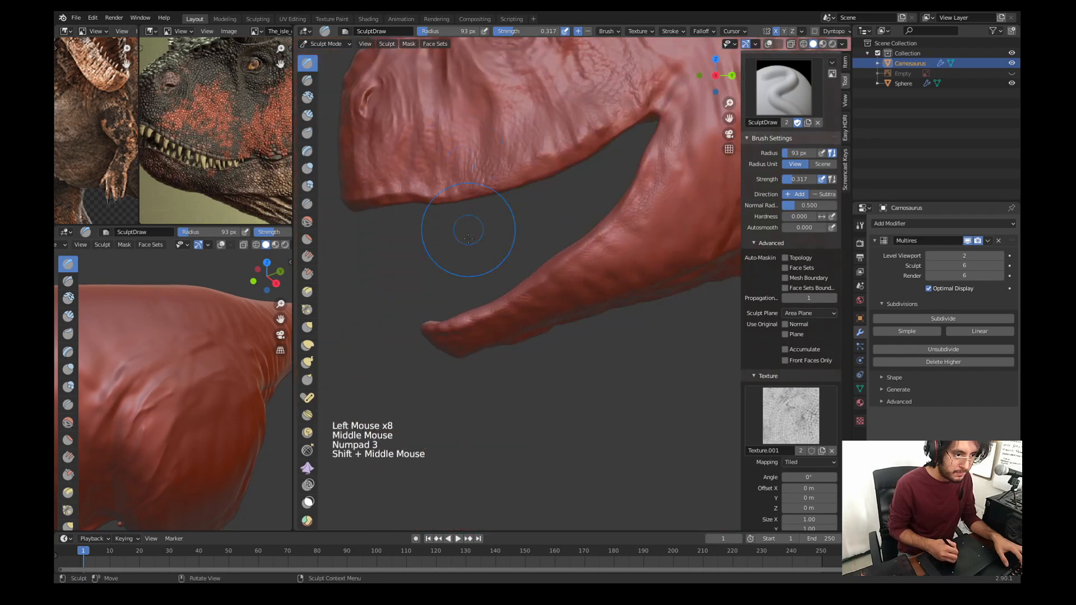
left_click_drag(482, 348, 513, 327)
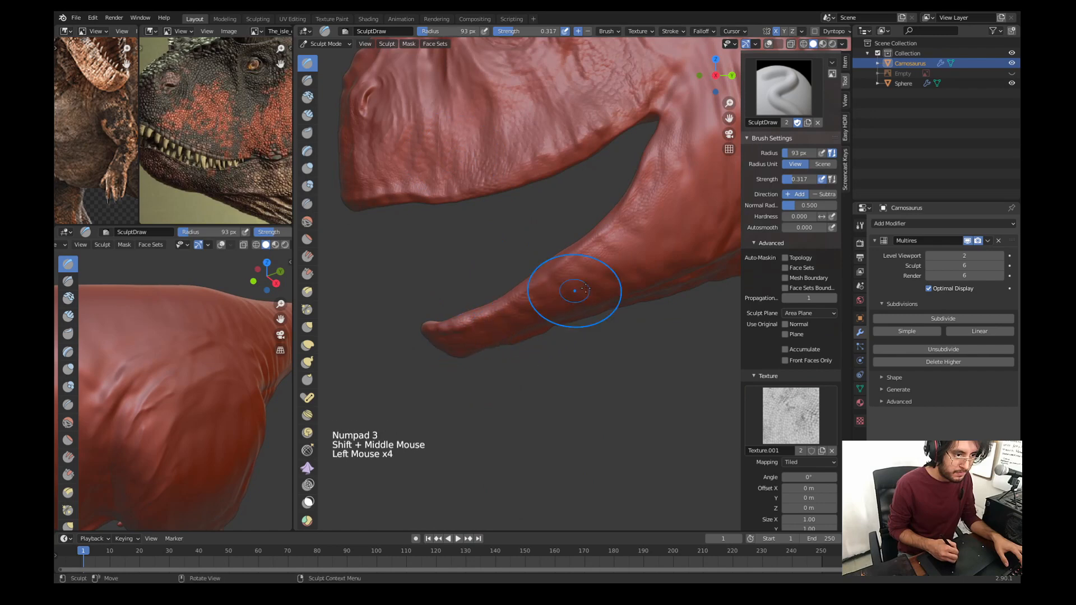
left_click_drag(585, 288, 630, 254)
middle_click_drag(620, 280, 548, 295, "shift")
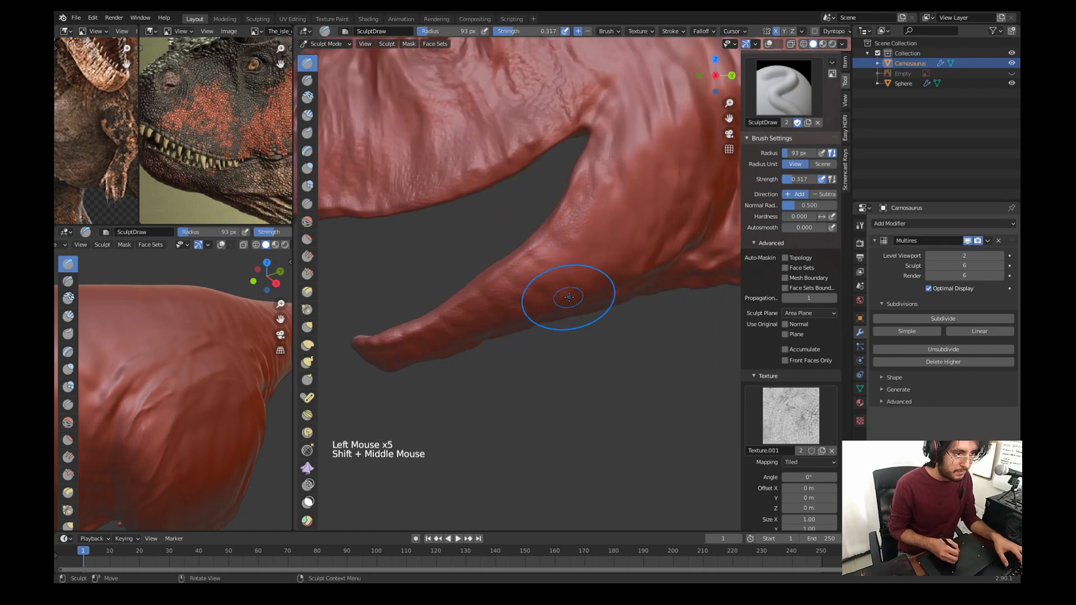
Step: Set the Draw brush radius to 83 px and texture the rear lower jaw up toward the mouth corner
key("f")
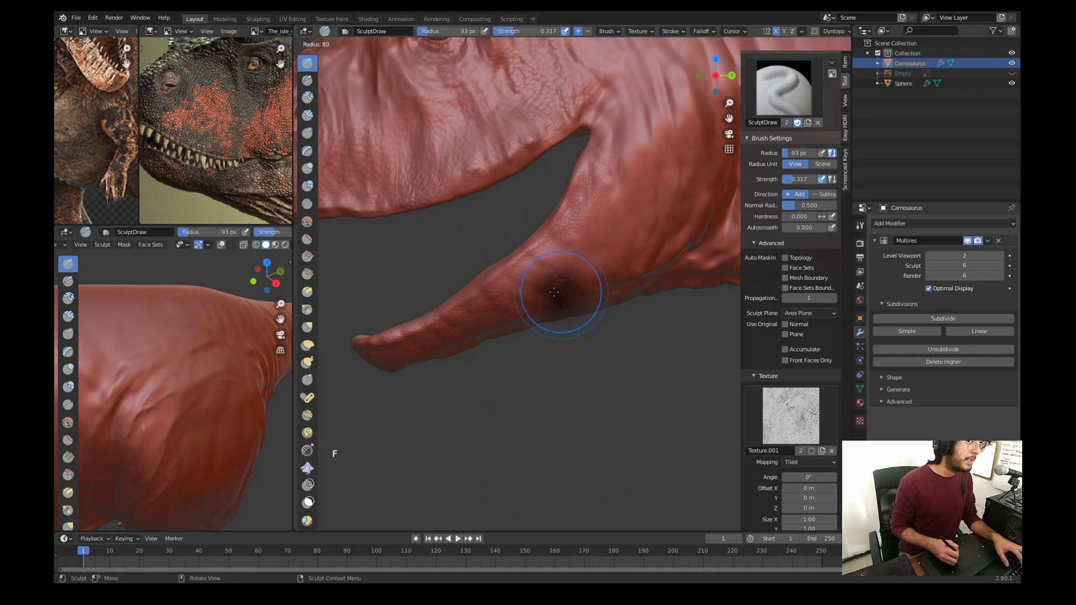
left_click(555, 266)
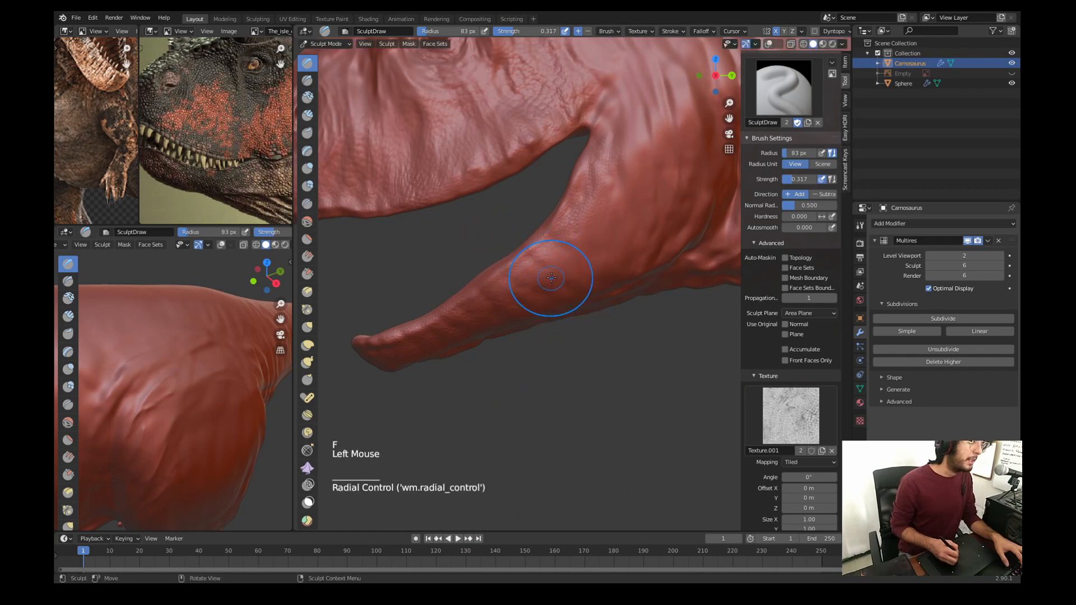
left_click_drag(570, 276, 588, 259)
left_click_drag(591, 263, 611, 236)
left_click_drag(614, 233, 632, 204)
Step: Set the Draw brush radius to 143 px and stroke larger scales over the jaw muscle behind the mouth corner
middle_click_drag(582, 222, 511, 275, "shift")
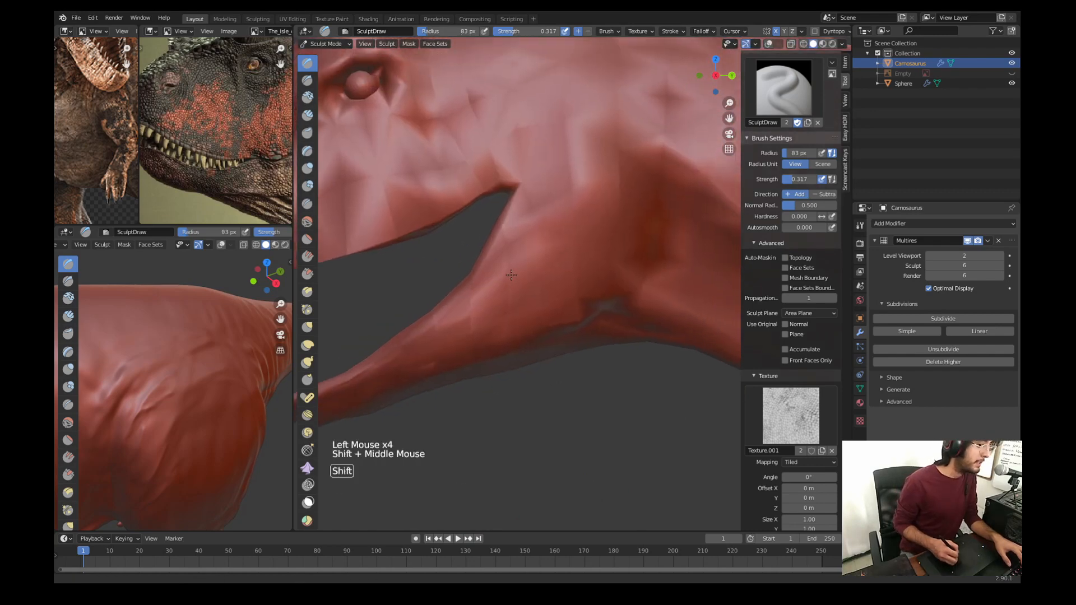
key("f")
left_click(566, 282)
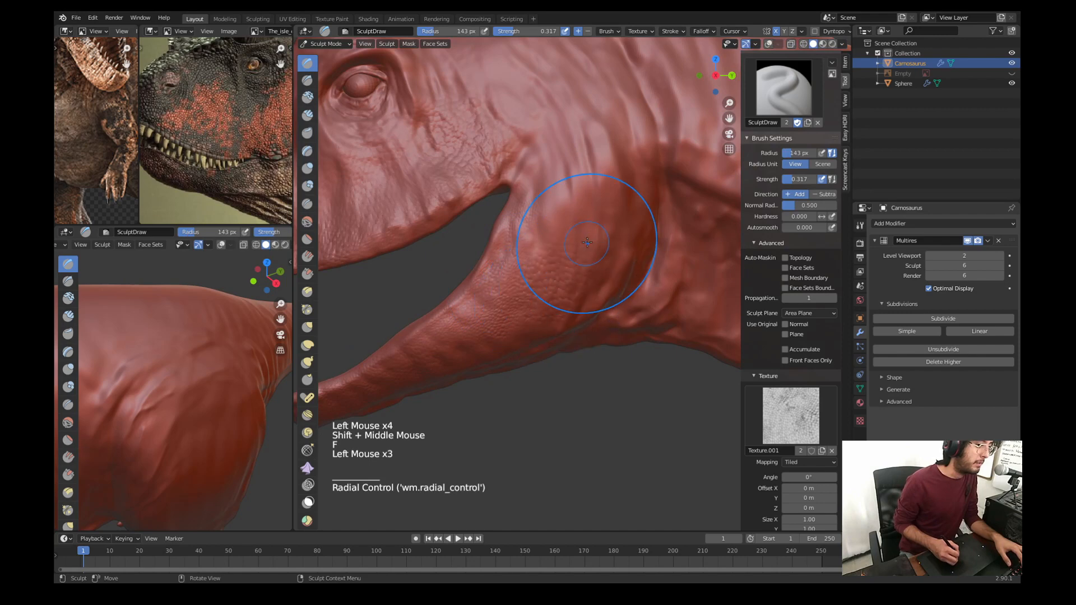
mouse_move(587, 243)
left_mouse_down()
mouse_move(602, 206)
mouse_move(595, 183)
left_mouse_up()
left_click_drag(594, 181, 579, 164)
middle_click_drag(560, 190, 560, 230, "shift")
left_click_drag(560, 229, 564, 193)
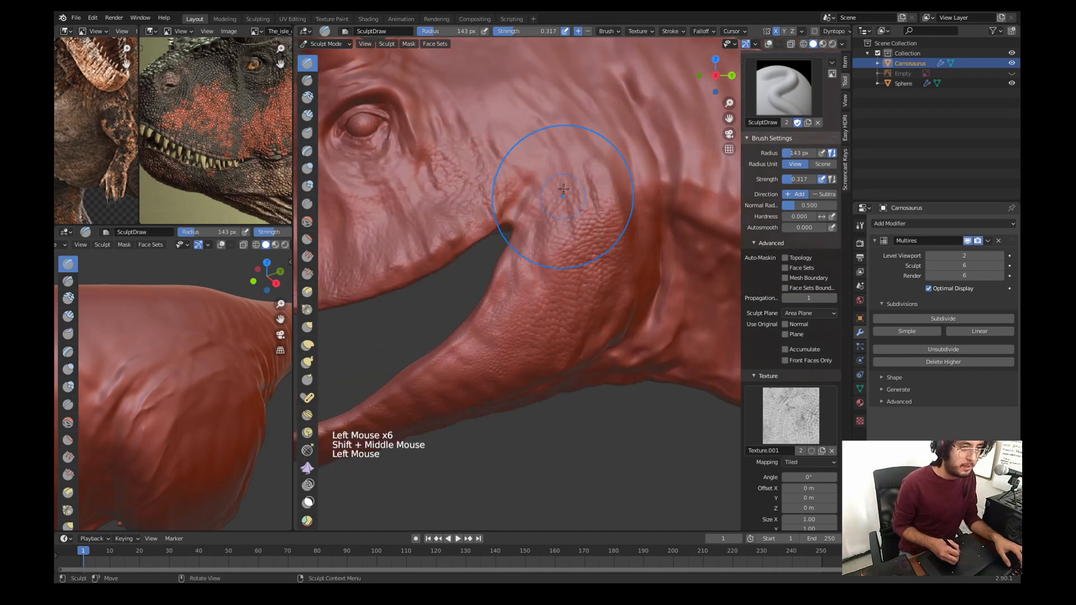
mouse_move(583, 302)
left_mouse_down()
mouse_move(540, 357)
mouse_move(530, 331)
left_mouse_up()
Step: Stroke scales up the side of the head, then set the Draw brush radius to 96 px and texture behind the eye
middle_click_drag(512, 209, 536, 300, "shift")
mouse_move(573, 248)
left_mouse_down()
mouse_move(552, 195)
mouse_move(530, 191)
left_mouse_up()
middle_click_drag(489, 198, 524, 240, "shift")
key("f")
left_click(481, 242)
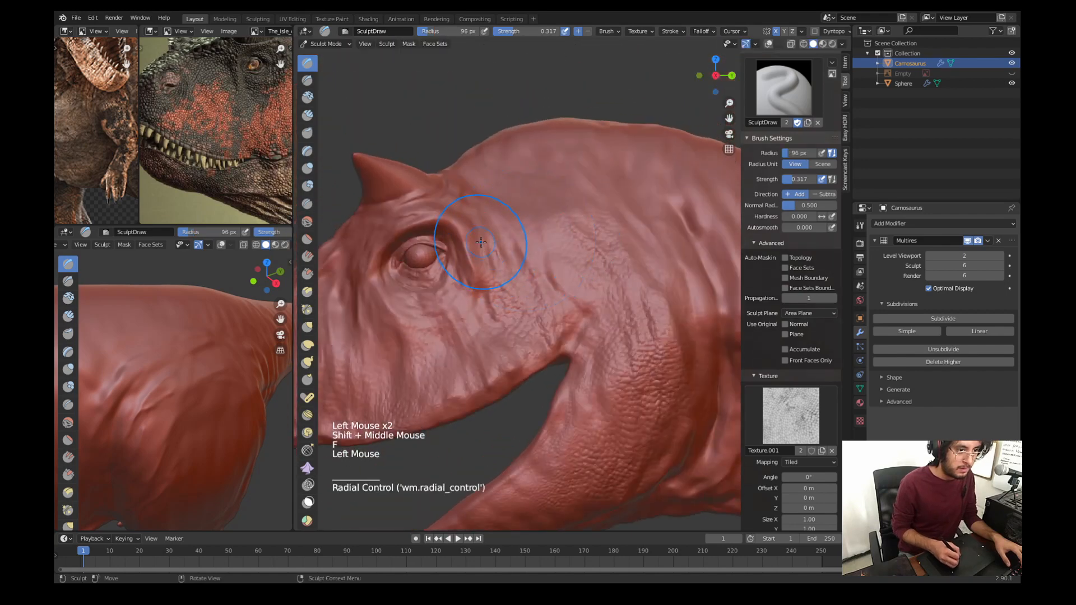
left_click_drag(524, 215, 486, 247)
Step: Set the Draw brush radius to 134 px and stroke scales over the skin below and in front of the eye
mouse_move(466, 264)
middle_mouse_down("shift")
mouse_move(541, 234)
mouse_move(521, 220)
mouse_move(548, 229)
middle_mouse_up("shift")
mouse_move(554, 238)
middle_mouse_down("ctrl")
mouse_move(563, 217)
mouse_move(588, 300)
middle_mouse_up("ctrl")
key("f")
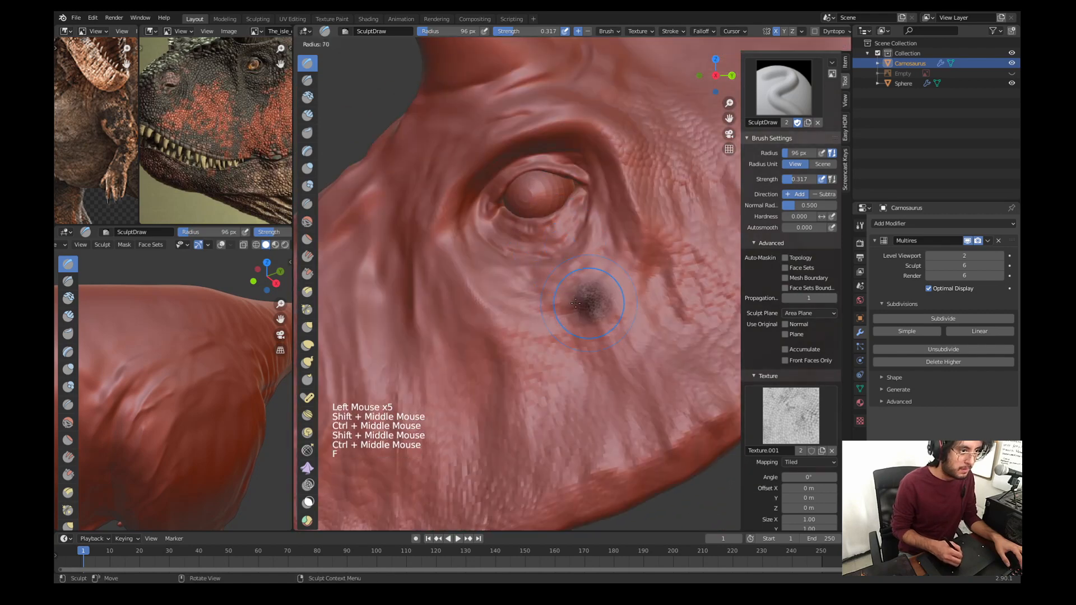
left_click(619, 290)
key("f")
left_click(664, 302)
left_click_drag(617, 327, 595, 305)
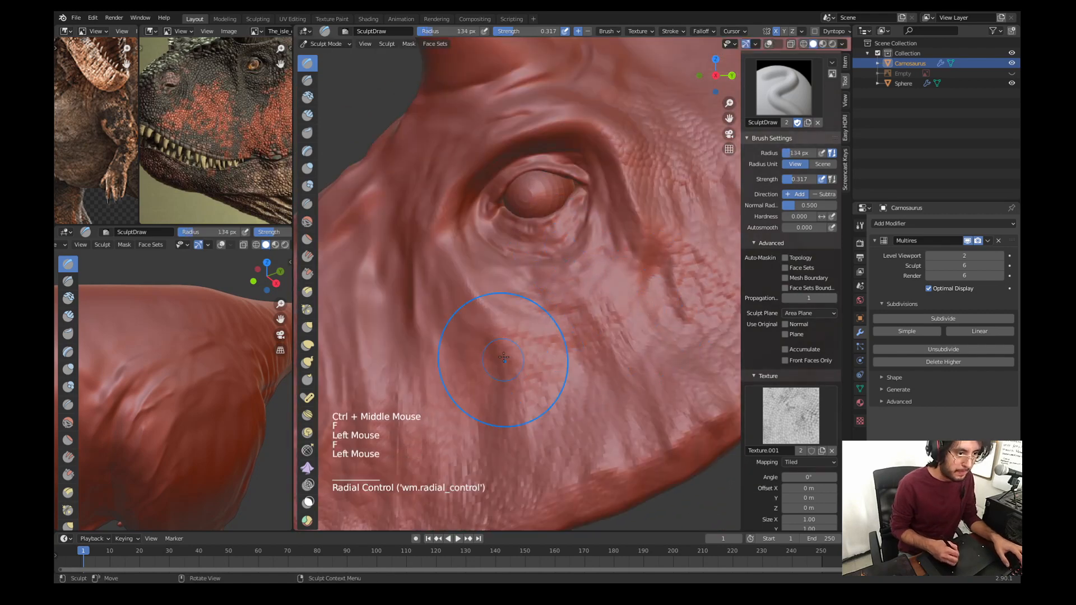
left_click_drag(500, 360, 507, 392)
left_click_drag(487, 348, 465, 302)
left_click_drag(448, 267, 454, 204)
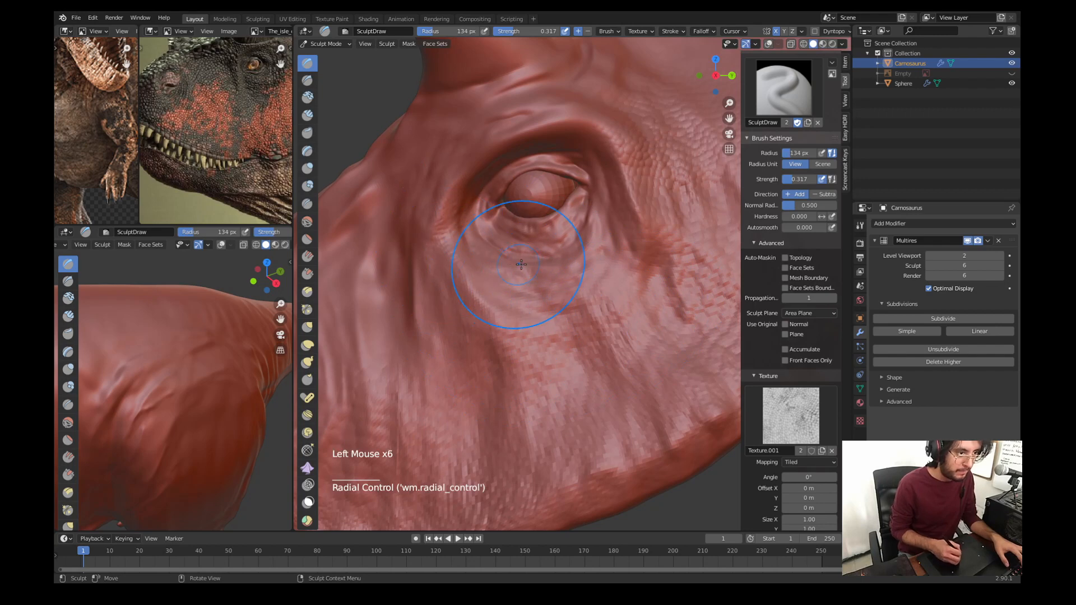
Step: Add scale texture to the skin folds directly beneath the eye and across the upper eyelid
left_click_drag(522, 265, 566, 245)
left_click_drag(500, 242, 483, 213)
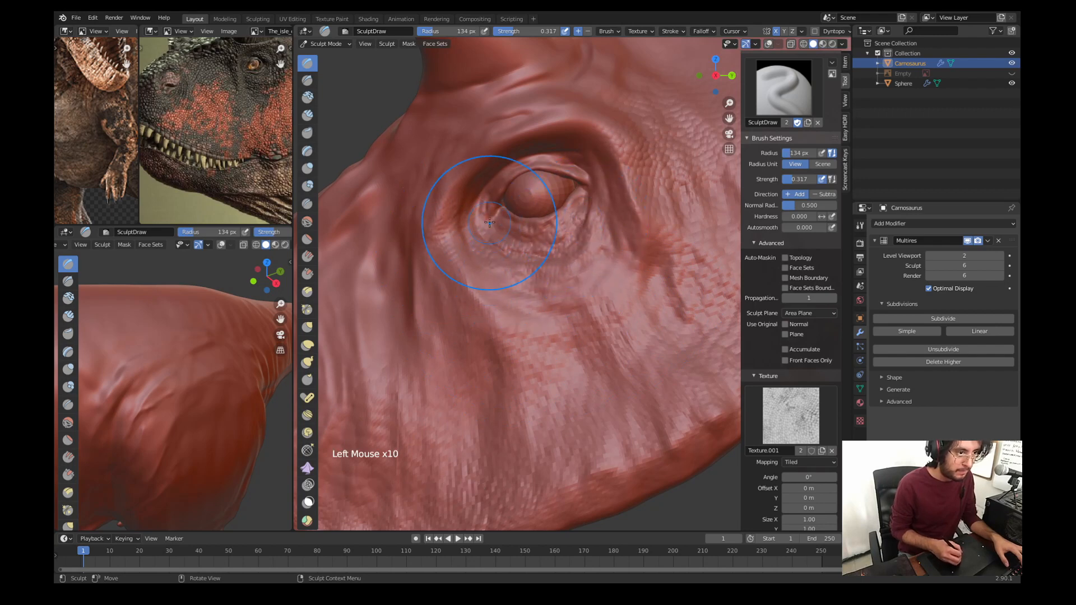
middle_click_drag(488, 222, 507, 160)
left_click_drag(509, 157, 567, 131)
middle_click_drag(608, 128, 577, 160)
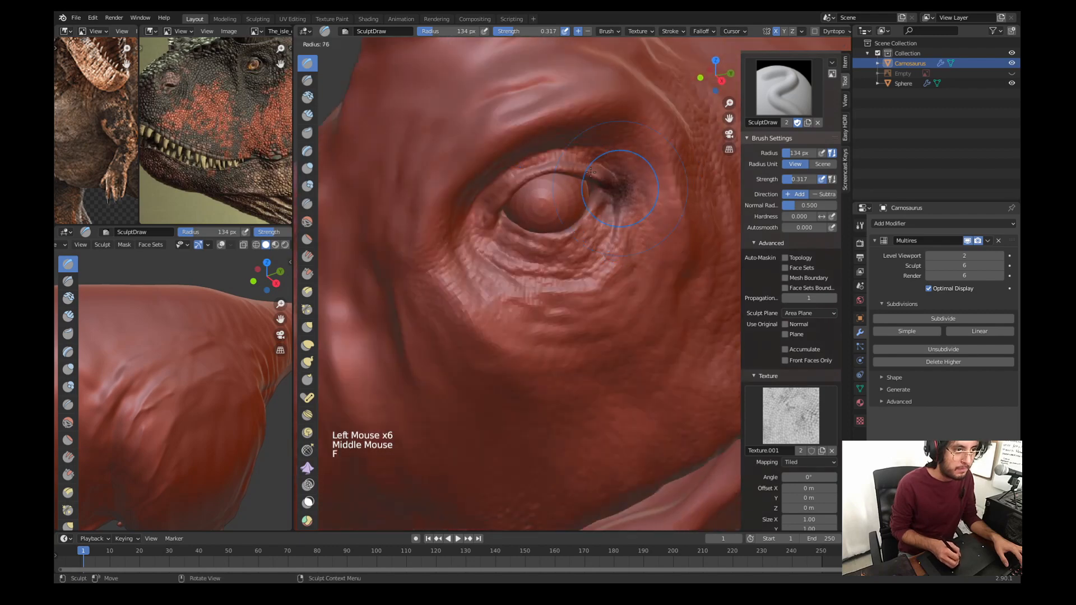
Step: Set the Draw brush radius to 68 px and stroke finer scales around the eyelids and below the eye
key("f")
left_click(573, 162)
mouse_move(574, 162)
left_mouse_down()
mouse_move(548, 149)
mouse_move(502, 185)
mouse_move(511, 251)
left_mouse_up()
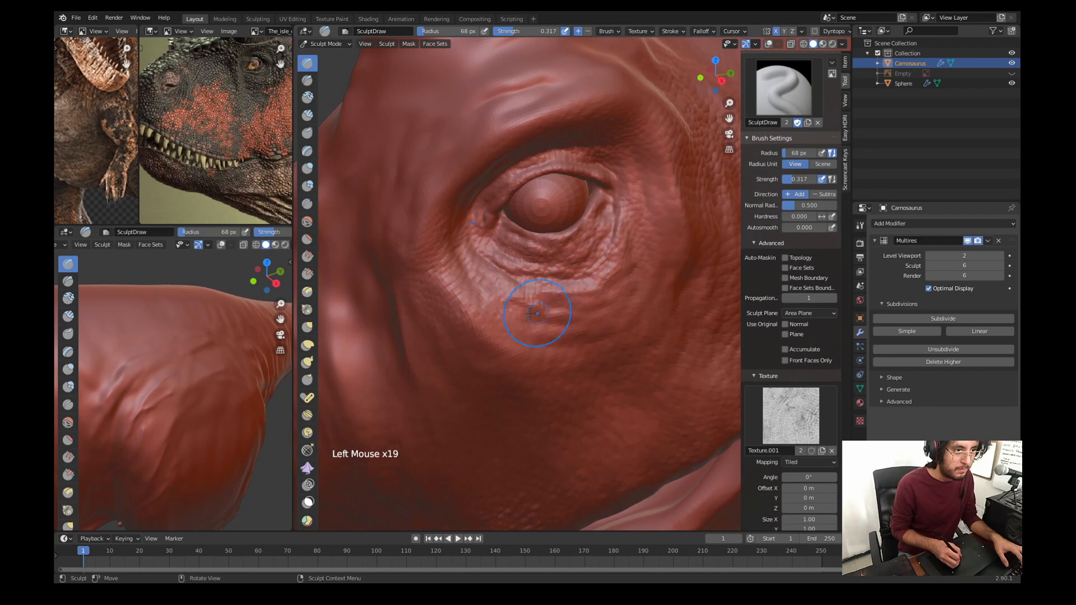
left_click_drag(530, 314, 536, 328)
left_click_drag(533, 331, 530, 316)
Step: Stroke scale texture over the brow area in front of and above the eye
middle_click_drag(527, 246, 528, 276, "ctrl")
middle_click_drag(454, 161, 521, 224, "ctrl")
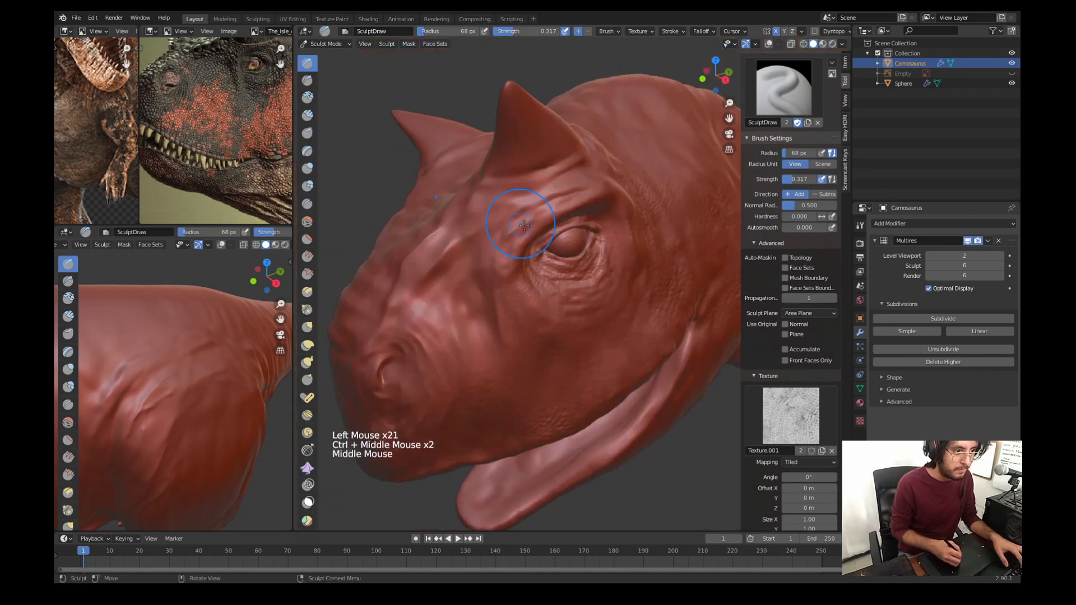
left_click_drag(524, 225, 513, 220)
left_click_drag(601, 183, 604, 186)
middle_click_drag(604, 186, 584, 193)
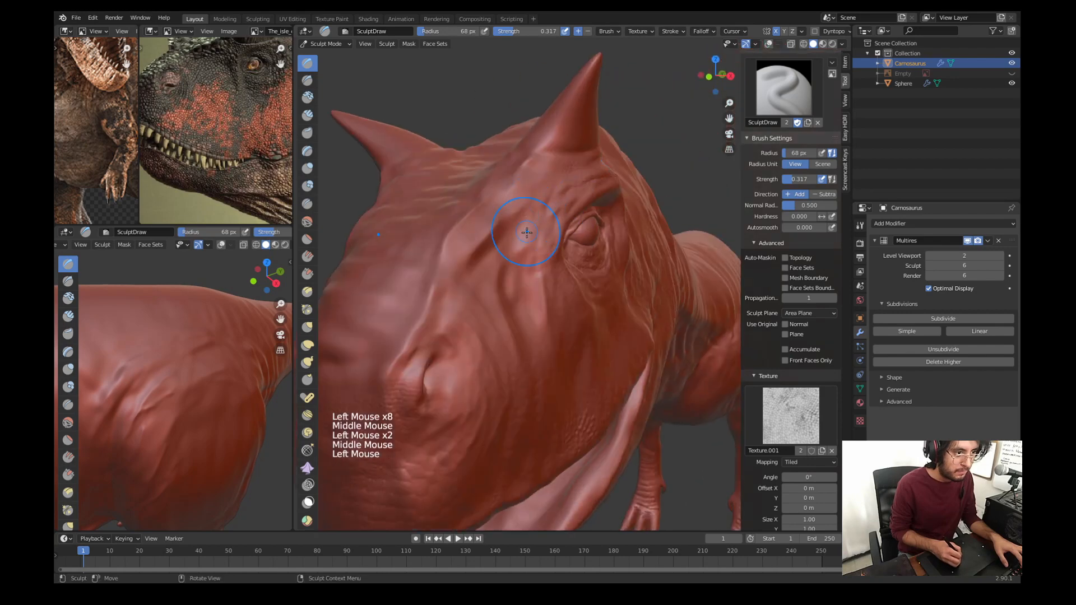
Step: Set the Draw brush radius to 131 px and stroke scales over the side of the snout
key("f")
mouse_move(532, 282)
middle_mouse_down()
mouse_move(473, 283)
mouse_move(487, 269)
middle_mouse_up()
middle_click_drag(487, 269, 492, 257)
left_click_drag(492, 256, 482, 291)
middle_click_drag(482, 292, 505, 280)
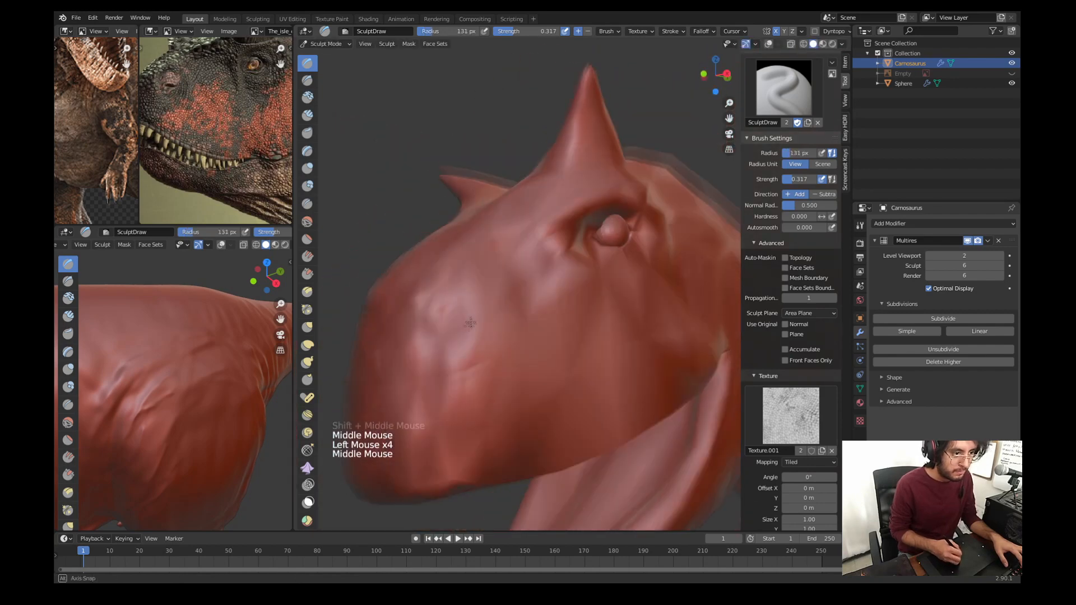
Step: Set the Draw brush radius to 199 px and stroke scales broadly over the cheek and the skin behind the eye
key("f")
mouse_move(483, 308)
left_mouse_down()
mouse_move(487, 327)
mouse_move(505, 302)
left_mouse_up()
middle_click_drag(504, 303, 504, 336, "ctrl")
middle_click_drag(505, 336, 560, 325)
key("KP_3")
middle_click_drag(700, 235, 613, 274, "shift")
left_click_drag(613, 274, 632, 270)
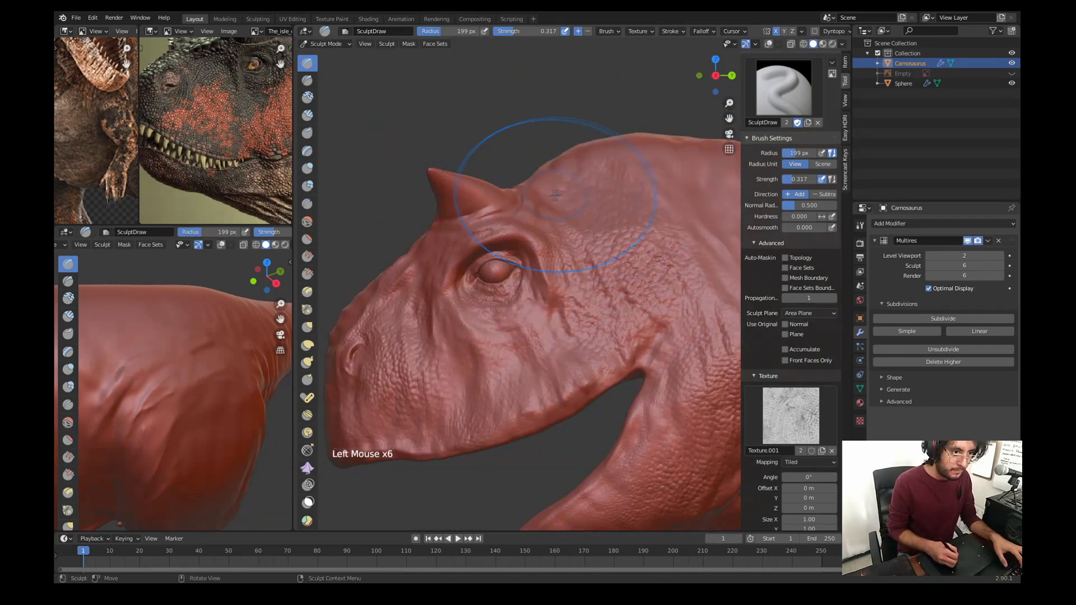
Step: Set the Draw brush radius to 78 px and stroke scales over the upper snout and forehead
middle_click_drag(555, 195, 606, 224)
middle_click_drag(605, 225, 588, 252, "ctrl")
middle_click_drag(588, 252, 572, 268)
key("f")
middle_click_drag(521, 302, 504, 269, "ctrl")
left_click_drag(499, 275, 486, 282)
left_click_drag(498, 320, 483, 326)
middle_click_drag(483, 326, 566, 291)
middle_click_drag(527, 280, 516, 307, "ctrl")
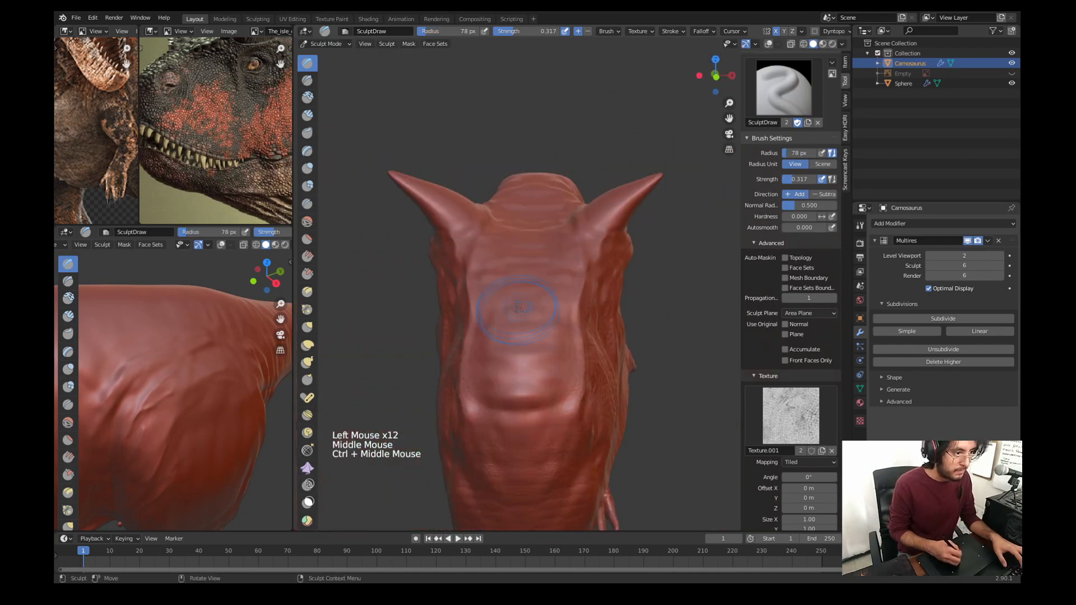
Step: Reshape the sides of the snout with the Grab brush at a 188 px radius and undo the last pull
key("f")
mouse_move(538, 387)
middle_mouse_down("shift")
mouse_move(554, 293)
mouse_move(547, 367)
middle_mouse_up("shift")
key("g")
mouse_move(574, 289)
left_mouse_down()
mouse_move(583, 285)
mouse_move(580, 336)
left_mouse_up()
left_click_drag(594, 387, 583, 395)
left_click_drag(585, 370, 583, 358)
key("KP_1")
key("KP_3")
key("KP_1")
key("ctrl+z")
middle_click_drag(561, 314, 571, 320, "shift")
middle_click_drag(572, 319, 589, 324)
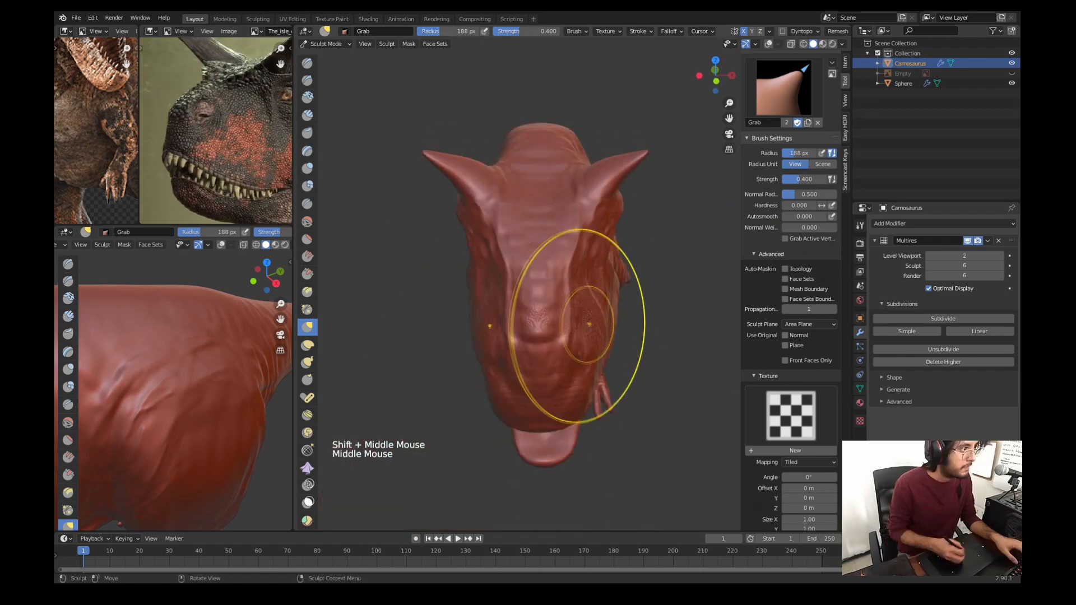
Step: Set the Draw brush radius to 120 px and stroke scales along the top of the snout up to the forehead between the horns
left_click(601, 234)
key("f")
mouse_move(569, 250)
middle_mouse_down()
mouse_move(538, 216)
mouse_move(535, 246)
middle_mouse_up()
mouse_move(535, 246)
middle_mouse_down("ctrl")
mouse_move(532, 224)
mouse_move(483, 193)
middle_mouse_up("ctrl")
left_click_drag(483, 193, 496, 210)
middle_click_drag(496, 210, 521, 269)
left_click_drag(513, 241, 526, 210)
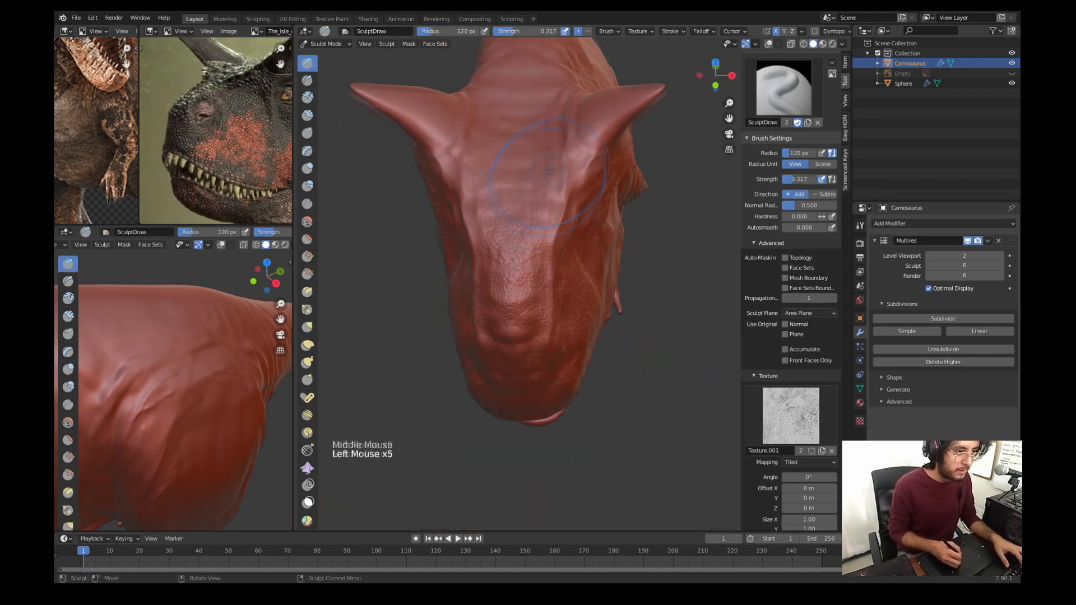
middle_click_drag(549, 170, 552, 224)
left_click_drag(526, 202, 540, 224)
Step: Adjust the form of the forehead with the Grab brush and continue the detail strokes between the horns
middle_click_drag(538, 196, 546, 280, "shift")
key("g")
key("f")
mouse_move(547, 225)
middle_mouse_down("ctrl")
mouse_move(552, 252)
mouse_move(560, 134)
mouse_move(544, 191)
middle_mouse_up("ctrl")
left_click(583, 213)
key("w")
left_click(571, 167)
key("f")
left_click(549, 207)
mouse_move(544, 202)
middle_mouse_down()
mouse_move(493, 191)
mouse_move(560, 252)
middle_mouse_up()
left_click_drag(577, 258, 594, 236)
Step: Set the Draw brush radius to 67 px and stroke scales over the skin behind the horns and the back of the head
middle_click_drag(563, 132, 476, 112)
middle_click_drag(505, 168, 527, 207, "shift")
key("f")
left_click_drag(527, 207, 500, 163)
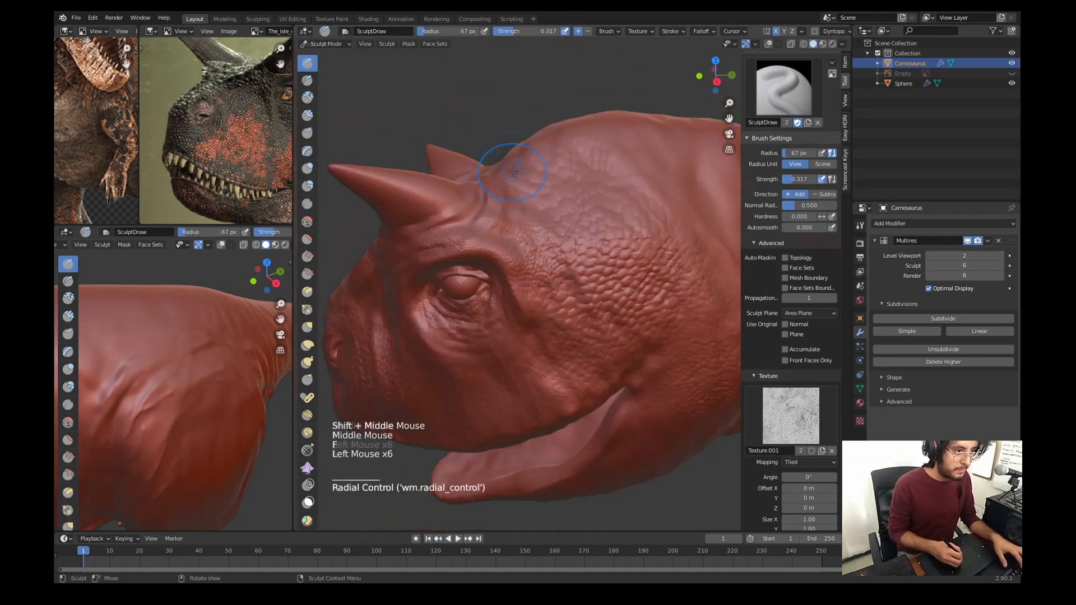
middle_click_drag(588, 185, 627, 196)
left_click_drag(627, 196, 610, 235)
middle_click_drag(610, 224, 577, 235, "shift")
middle_click_drag(577, 213, 572, 241, "ctrl")
left_click_drag(570, 239, 583, 224)
middle_click_drag(582, 224, 597, 207)
Step: Check the body reference, set the Draw brush radius to 95 px and stroke scales over the nape
middle_click_drag(269, 123, 190, 107, "shift")
key("f")
left_click(661, 250)
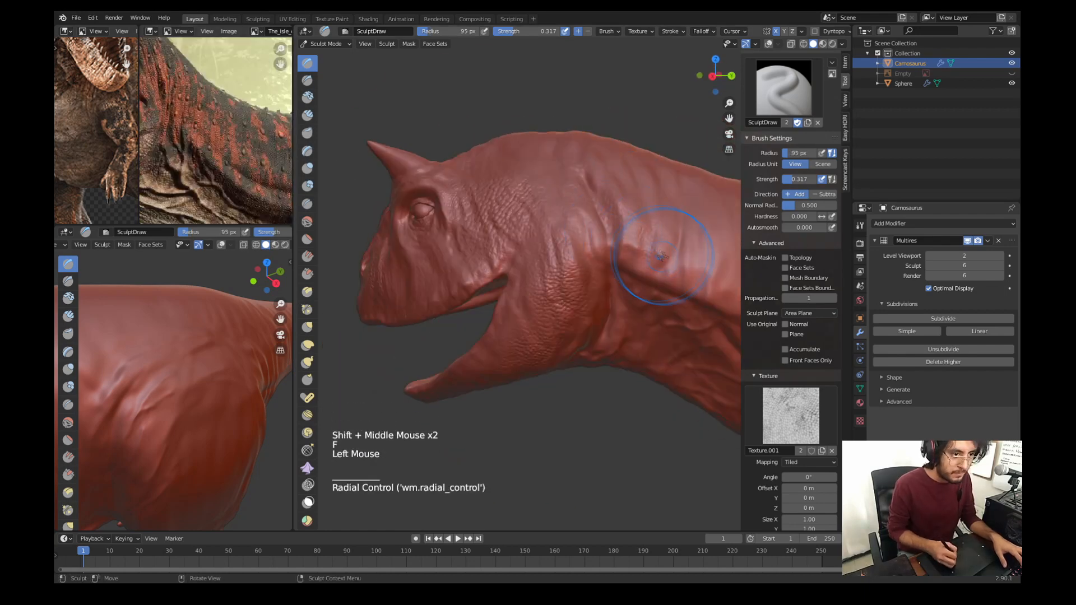
middle_click_drag(644, 240, 538, 184, "shift")
left_click_drag(529, 185, 535, 132)
Step: Stroke scale texture along the upper side of the neck toward the back
middle_click_drag(637, 194, 560, 207, "shift")
middle_click_drag(561, 207, 588, 213)
middle_click_drag(577, 207, 571, 230, "ctrl")
left_click_drag(521, 219, 540, 230)
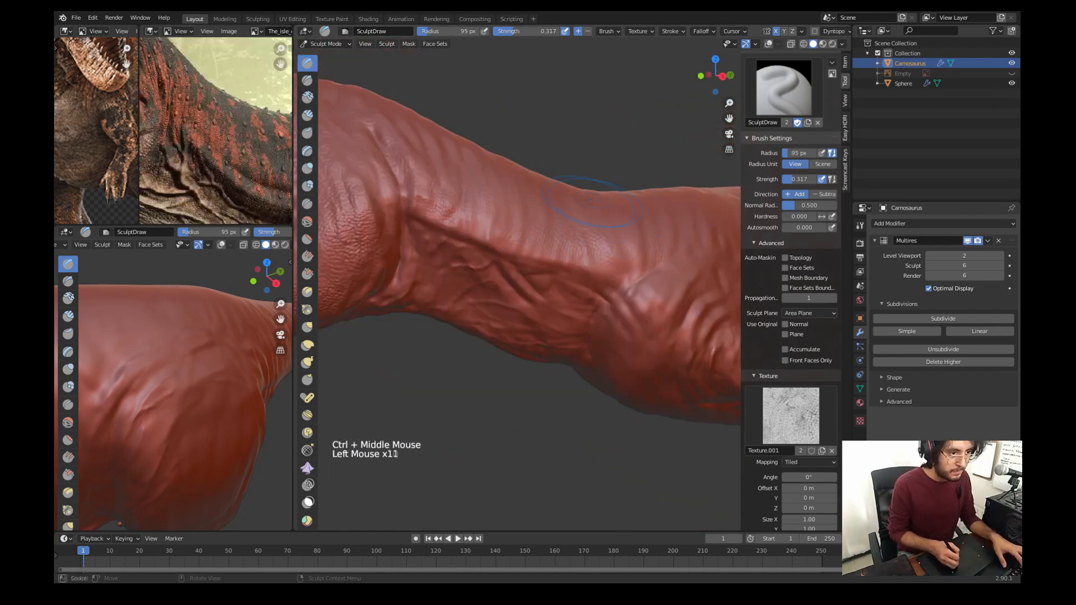
left_click_drag(589, 200, 606, 224)
Step: Stroke scales across the top of the neck from several angles to cover the ridge behind the head
middle_click_drag(582, 213, 560, 258, "ctrl")
middle_click_drag(561, 257, 488, 286)
left_click_drag(488, 286, 504, 269)
middle_click_drag(487, 275, 533, 327)
left_click_drag(607, 237, 588, 252)
middle_click_drag(588, 252, 505, 228)
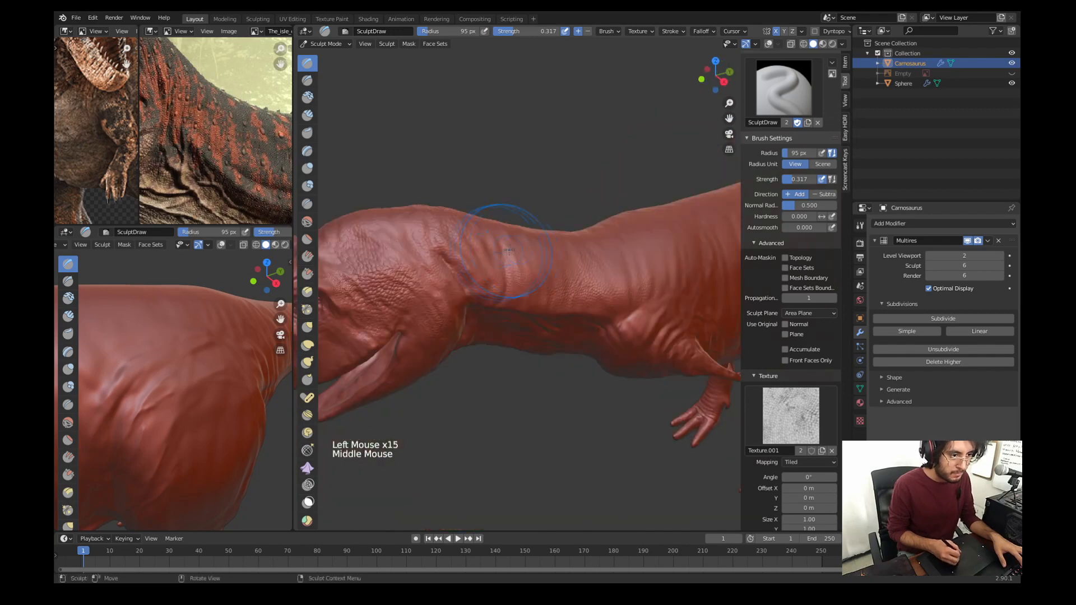
left_click_drag(504, 228, 518, 246)
Step: Extend the scale texture from the base of the neck over the shoulder
mouse_move(611, 314)
middle_mouse_down("shift")
mouse_move(529, 307)
mouse_move(504, 264)
middle_mouse_up("shift")
left_click_drag(504, 263, 497, 276)
middle_click_drag(497, 277, 549, 247)
left_click_drag(549, 291, 525, 323)
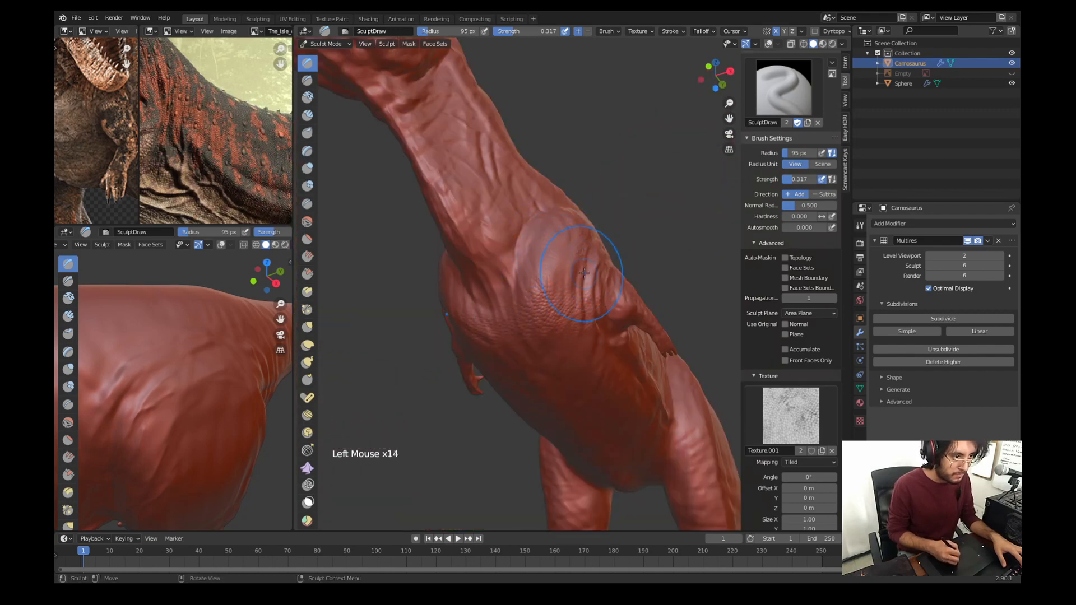
left_click_drag(583, 273, 572, 286)
middle_click_drag(572, 286, 504, 269)
Step: Stroke scale texture across the front of the chest between the arms
left_click_drag(504, 269, 522, 291)
middle_click_drag(561, 303, 521, 280)
middle_click_drag(522, 323, 547, 285, "ctrl")
left_click_drag(461, 305, 476, 325)
middle_click_drag(477, 325, 527, 314)
left_click_drag(526, 314, 512, 331)
mouse_move(512, 331)
middle_mouse_down()
mouse_move(516, 319)
mouse_move(532, 330)
mouse_move(527, 280)
middle_mouse_up()
Step: Set the Draw brush radius to 97 px and stroke larger scales over the centre of the chest
key("f")
mouse_move(526, 280)
left_mouse_down()
mouse_move(539, 276)
mouse_move(551, 297)
left_mouse_up()
key("f")
middle_click_drag(549, 252, 552, 302, "ctrl")
middle_click_drag(552, 303, 528, 233)
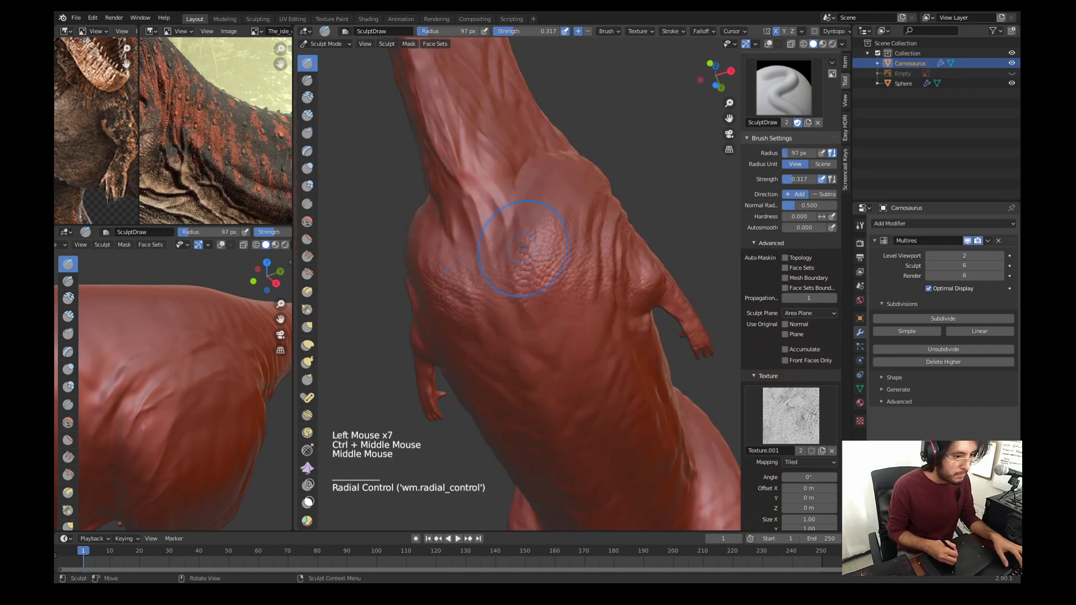
left_click_drag(529, 233, 538, 252)
Step: Set the Draw brush to a 39 px radius and 0.218 strength and stroke fine scales into the neck-side folds
middle_click_drag(207, 174, 234, 94, "shift")
middle_click_drag(477, 235, 504, 224)
mouse_move(505, 168)
middle_mouse_down("shift")
mouse_move(508, 219)
mouse_move(537, 263)
middle_mouse_up("shift")
key("f")
middle_click_drag(538, 263, 526, 291, "shift")
mouse_move(527, 292)
middle_mouse_down()
mouse_move(504, 285)
mouse_move(482, 314)
middle_mouse_up()
left_click_drag(470, 308, 537, 342)
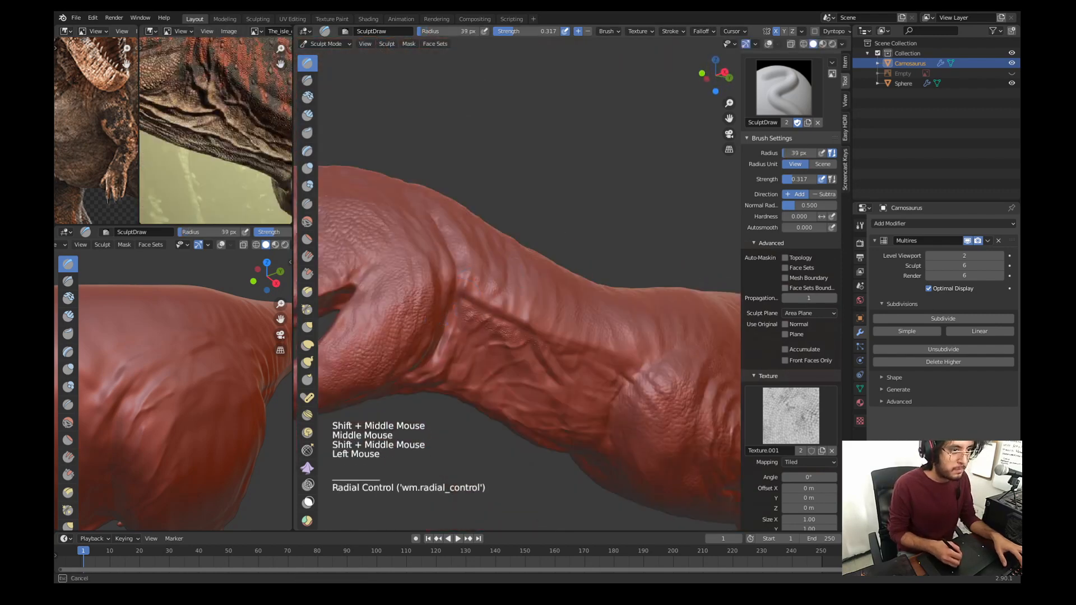
left_click_drag(801, 180, 797, 180)
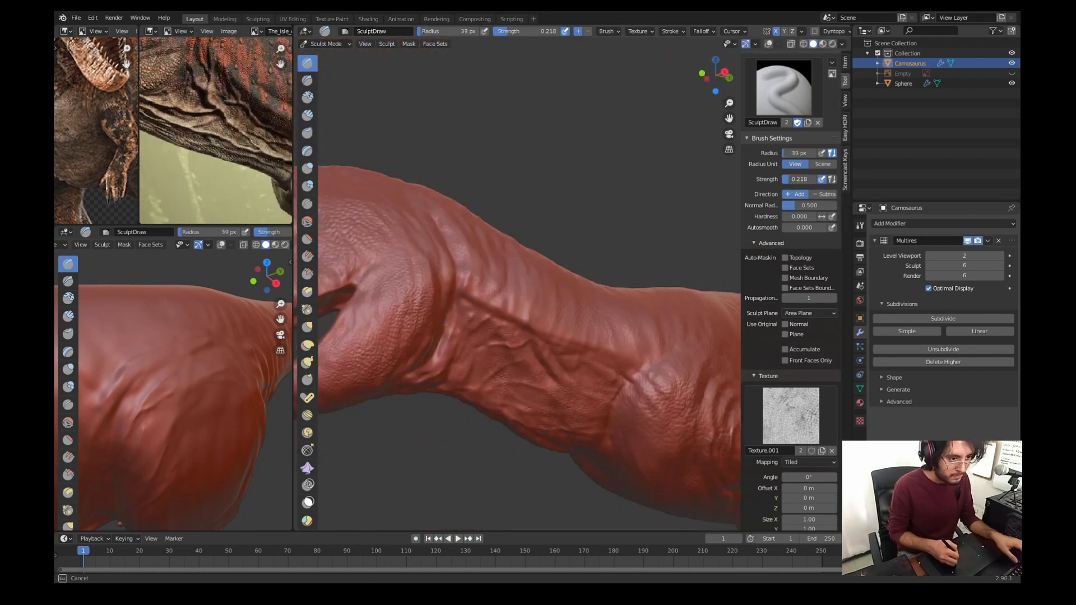
left_click_drag(469, 279, 476, 342)
Step: Stroke fine scales over the throat and the underside of the neck behind the jaw
middle_click_drag(477, 342, 481, 336)
middle_click_drag(480, 337, 487, 305, "ctrl")
middle_click_drag(487, 305, 499, 250, "shift")
left_click_drag(461, 205, 477, 246)
mouse_move(504, 269)
middle_mouse_down("shift")
mouse_move(482, 292)
mouse_move(549, 269)
middle_mouse_up("shift")
middle_click_drag(549, 269, 589, 286, "shift")
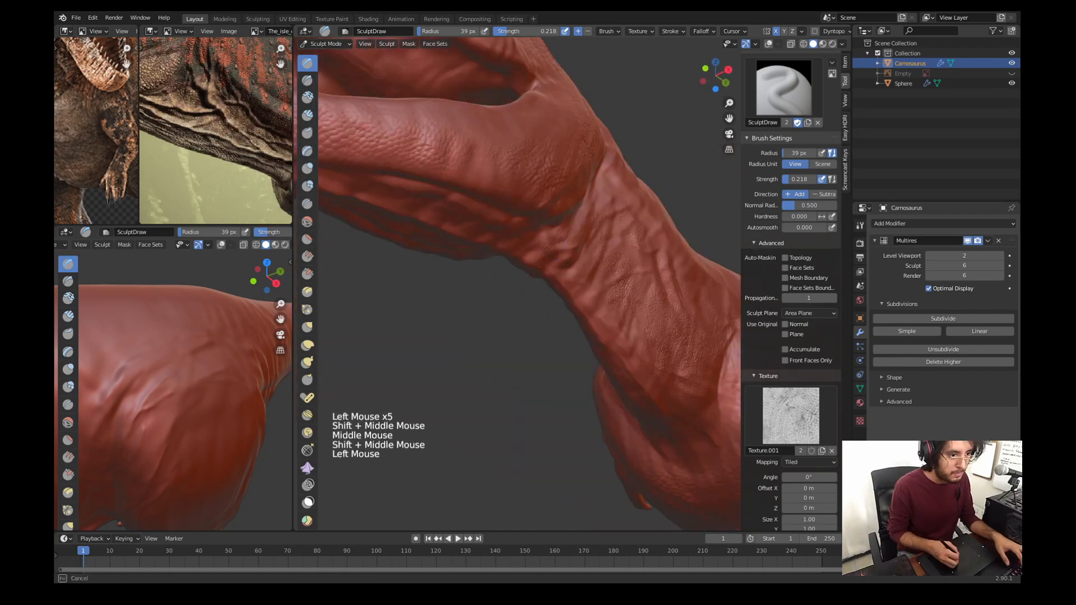
left_click_drag(605, 275, 620, 307)
Step: Set the Draw brush radius to 60 px and stroke scales from the throat along the underside of the lower jaw
key("f")
middle_click_drag(620, 307, 599, 313)
middle_click_drag(599, 314, 623, 282, "shift")
left_click_drag(586, 220, 552, 162)
left_click_drag(538, 146, 505, 112)
middle_click_drag(555, 132, 627, 355, "shift")
left_click_drag(472, 157, 496, 199)
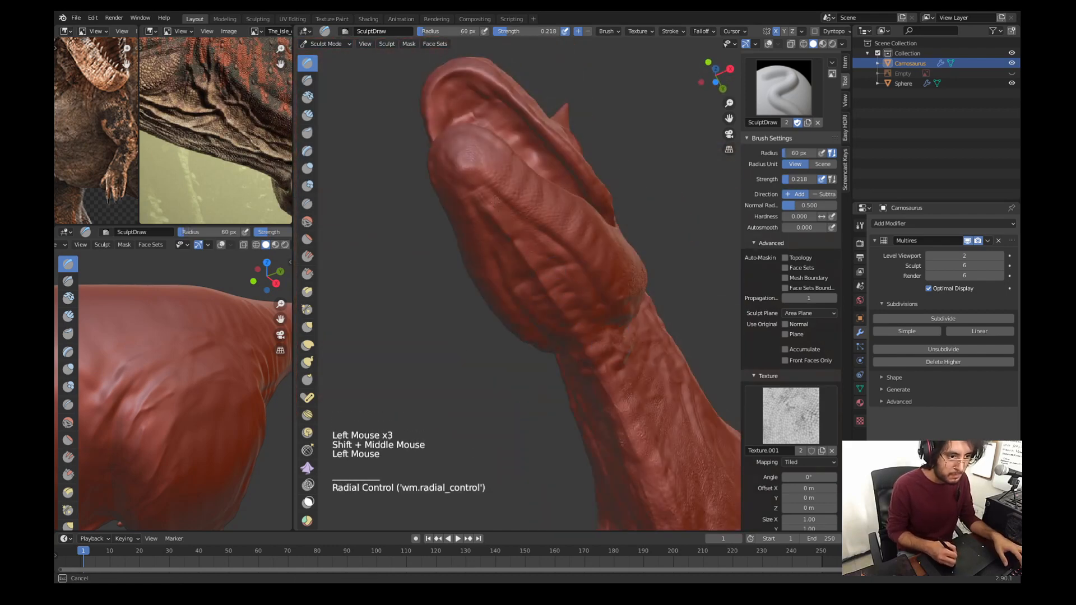
Step: Enlarge the Draw brush in side view and stroke scales across the upper neck behind the head
key("KP_3")
middle_click_drag(620, 216, 572, 280, "shift")
middle_click_drag(572, 281, 526, 336, "ctrl")
middle_click_drag(477, 251, 540, 264, "shift")
key("f")
left_click(535, 258)
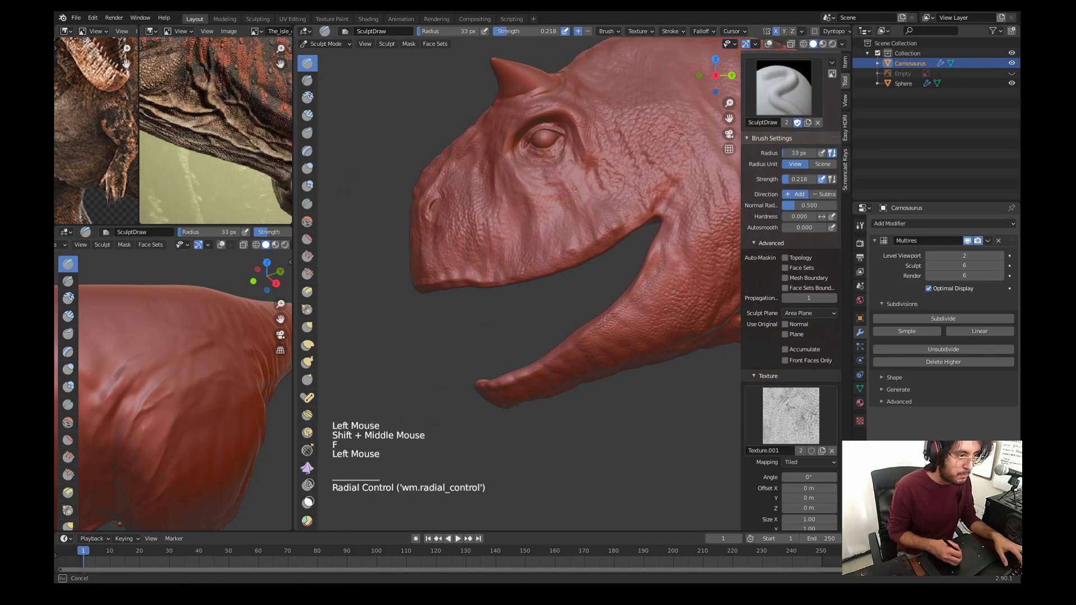
middle_click_drag(599, 207, 465, 263, "shift")
mouse_move(507, 138)
middle_mouse_down("shift")
mouse_move(473, 127)
mouse_move(407, 135)
middle_mouse_up("shift")
key("f")
left_click(515, 149)
key("f")
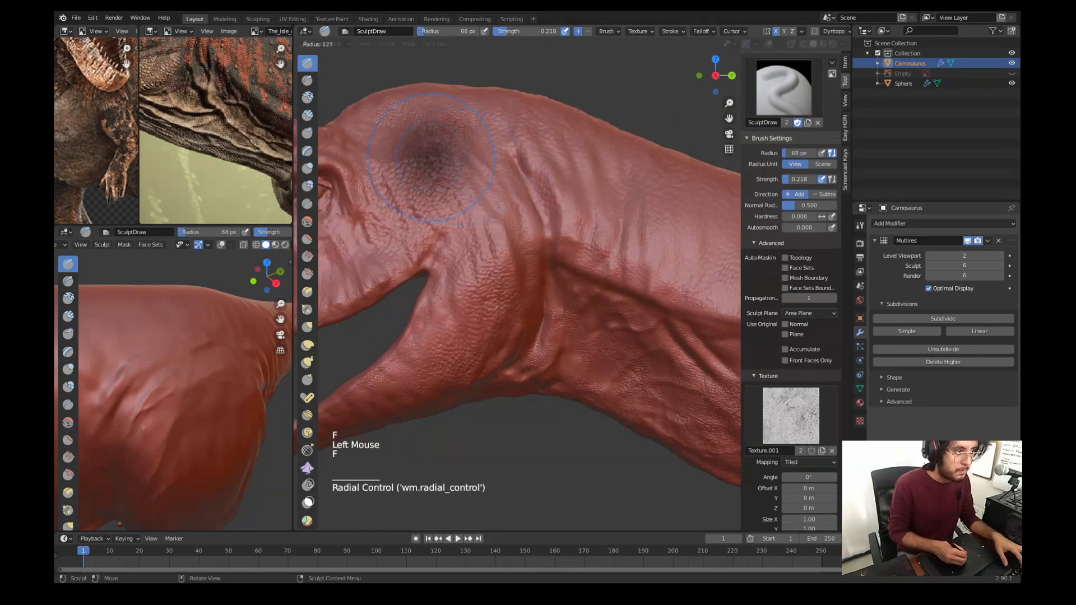
left_click(484, 159)
left_click_drag(561, 163, 619, 192)
Step: Undo the last two strokes, set the Draw brush radius to 20 px and stroke fine scales along the neck folds
middle_click_drag(619, 192, 521, 107, "shift")
middle_click_drag(521, 106, 504, 191, "ctrl")
left_click(493, 299)
key("f")
key("ctrl+z")
key("ctrl+z")
left_click_drag(493, 296, 507, 280)
left_click_drag(538, 280, 561, 264)
Step: Add small scale strokes on the folds toward the base of the neck
middle_click_drag(619, 224, 579, 195, "shift")
left_click(582, 193)
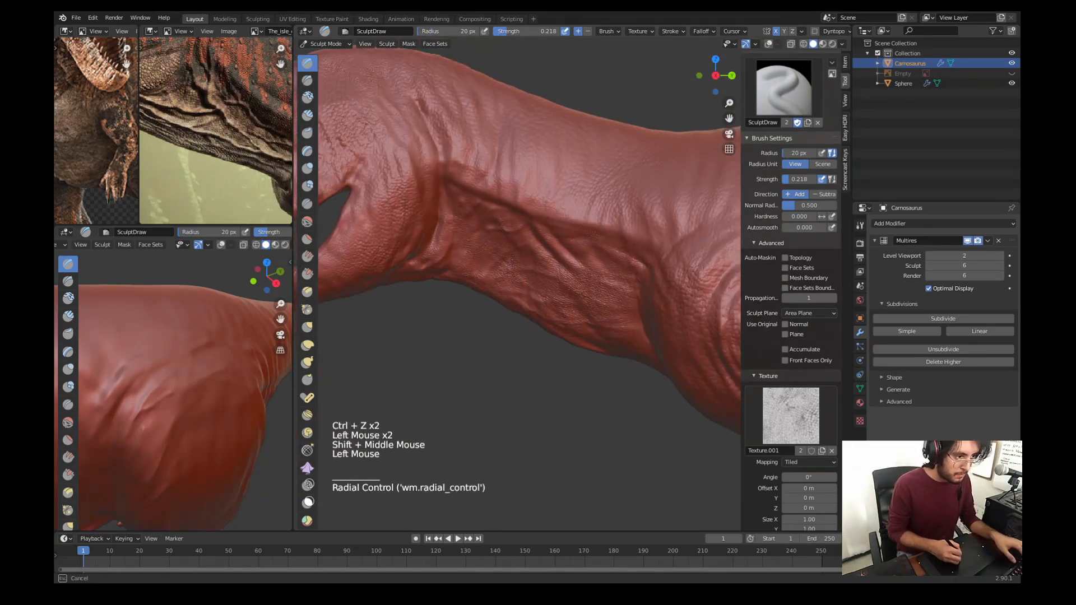
middle_click_drag(672, 224, 597, 224, "shift")
left_click(603, 232)
left_click(607, 217)
Step: Set the Draw brush radius to 169 px and stroke large scales over the flank behind the shoulder
key("f")
mouse_move(672, 224)
middle_mouse_down("shift")
mouse_move(521, 202)
mouse_move(554, 196)
middle_mouse_up("shift")
left_click(669, 216)
middle_click_drag(554, 196, 560, 252, "ctrl")
left_click_drag(589, 228, 551, 196)
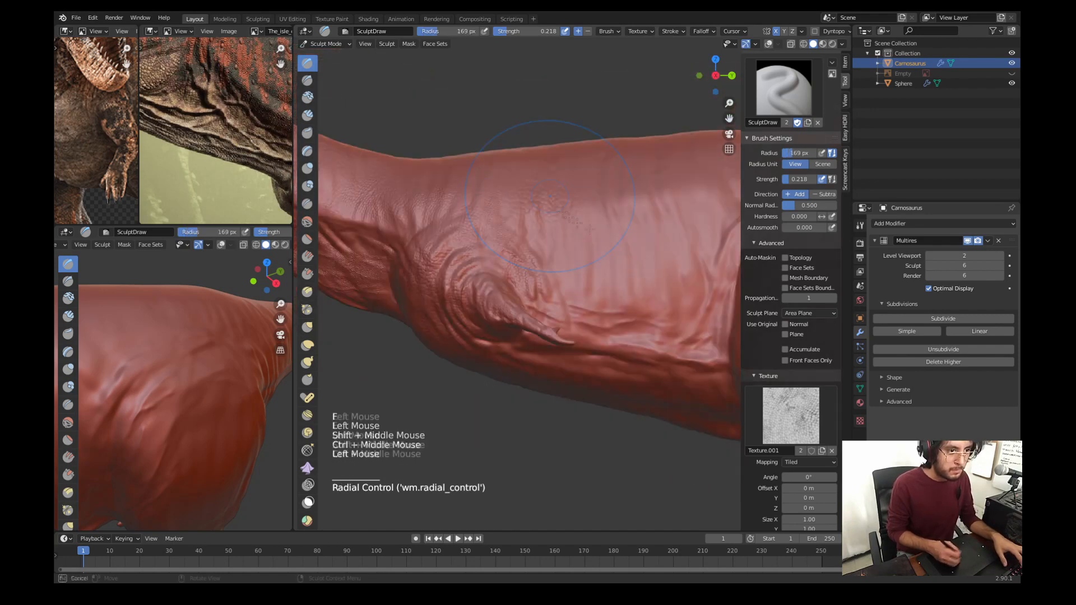
Step: Undo the last flank strokes, set the Draw brush radius to 114 px and stroke scales across the flank
left_click_drag(630, 297, 639, 280)
key("ctrl+z")
middle_click_drag(636, 262, 569, 243, "shift")
key("ctrl+z")
key("f")
left_click(544, 278)
left_click(566, 280)
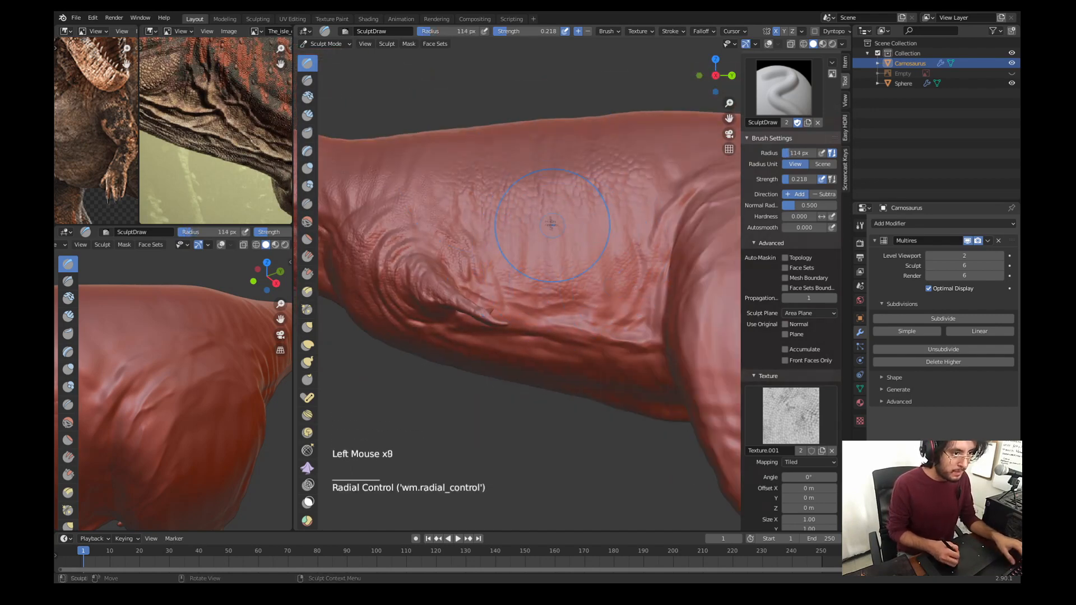
Step: Stroke scales with the Draw brush across the flank and back toward the hip
left_click_drag(550, 224, 561, 247)
left_click_drag(594, 224, 605, 252)
middle_click_drag(672, 224, 521, 241, "shift")
mouse_move(549, 218)
middle_mouse_down()
mouse_move(571, 241)
mouse_move(574, 269)
middle_mouse_up()
left_click_drag(566, 241, 594, 224)
left_click_drag(627, 229, 661, 241)
left_click_drag(701, 235, 721, 252)
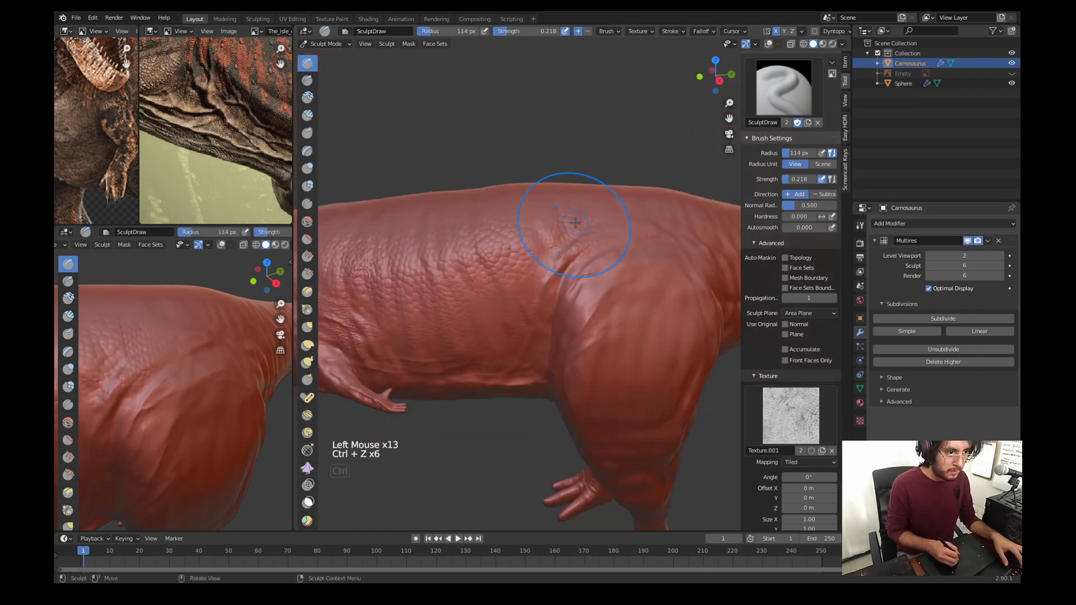
Step: Undo the last flank strokes and stroke scales over the hip where the thigh meets the body
key("ctrl+z")
left_click_drag(579, 219, 594, 241)
middle_click_drag(583, 224, 560, 247)
middle_click_drag(588, 280, 577, 219, "shift")
left_click_drag(572, 224, 583, 263)
middle_click_drag(605, 236, 537, 224)
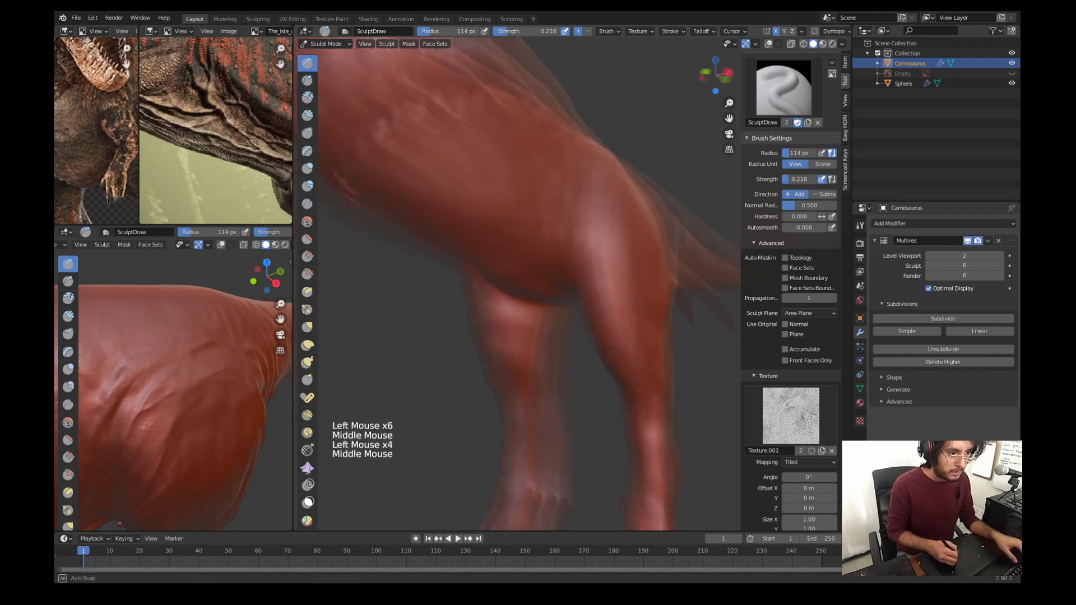
Step: Stroke scales over the hind thigh down toward the knee
left_click_drag(561, 213, 572, 252)
middle_click_drag(538, 224, 569, 192)
left_click_drag(609, 280, 600, 302)
middle_click_drag(605, 347, 583, 224, "shift")
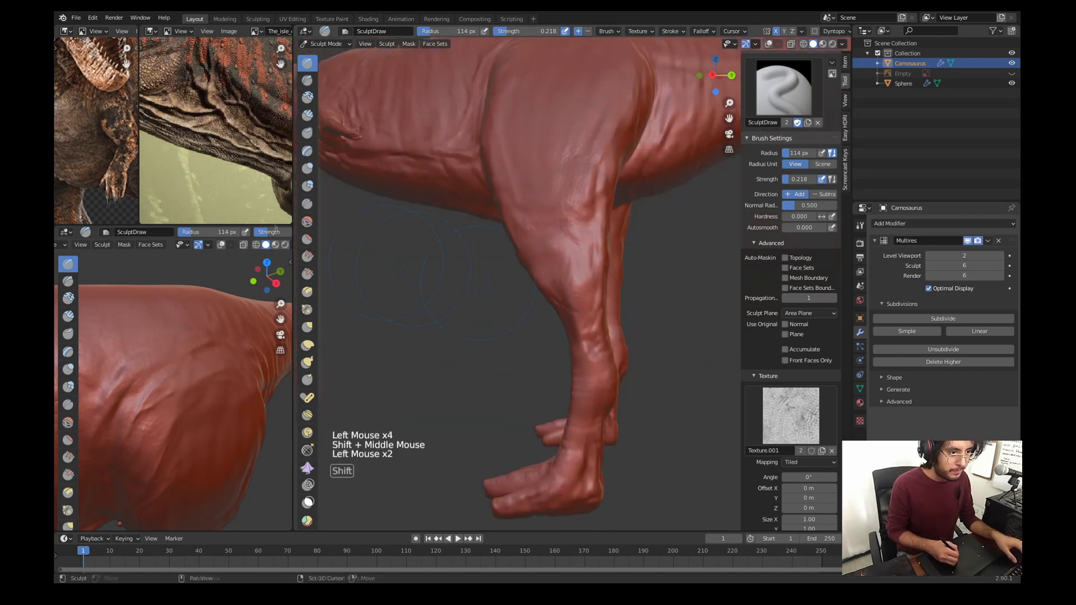
Step: Frame the legs in the reference image, set the Draw brush radius to 38 px and stroke scales over the lower leg and foot
middle_click_drag(258, 185, 196, 90, "shift")
middle_click_drag(571, 235, 594, 246)
key("f")
left_click_drag(589, 224, 583, 258)
key("f")
middle_click_drag(560, 381, 570, 226, "shift")
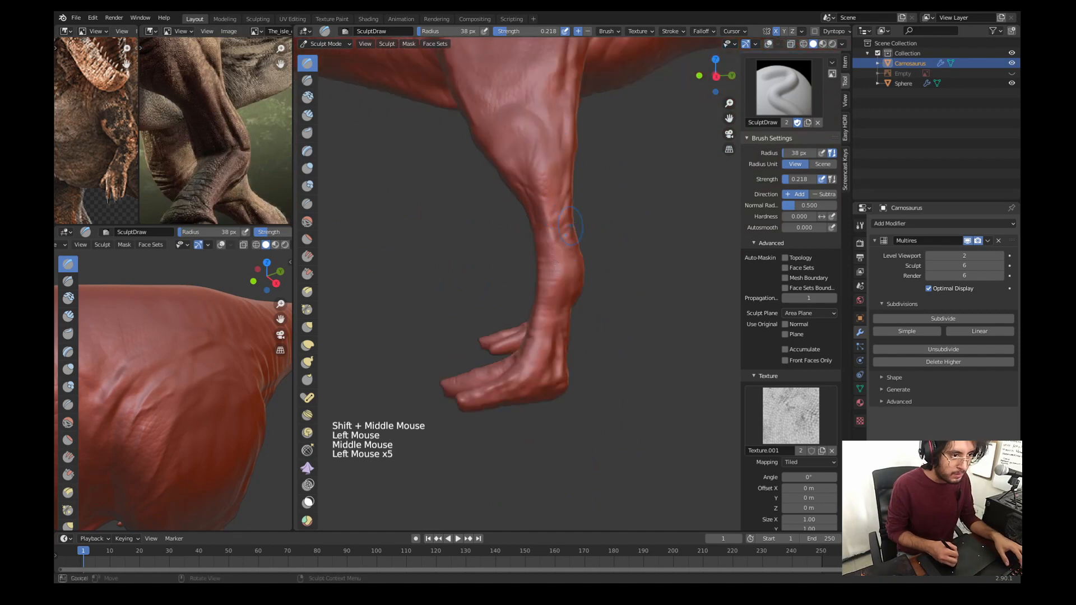
left_click_drag(557, 321, 558, 361)
middle_click_drag(549, 336, 616, 322)
left_click_drag(608, 314, 619, 348)
middle_click_drag(606, 325, 656, 313)
left_click_drag(644, 291, 670, 295)
middle_click_drag(633, 302, 665, 281)
Step: Set the Draw brush radius to 50 px and stroke scales up the front of the lower legs
key("f")
left_click_drag(661, 292, 654, 362)
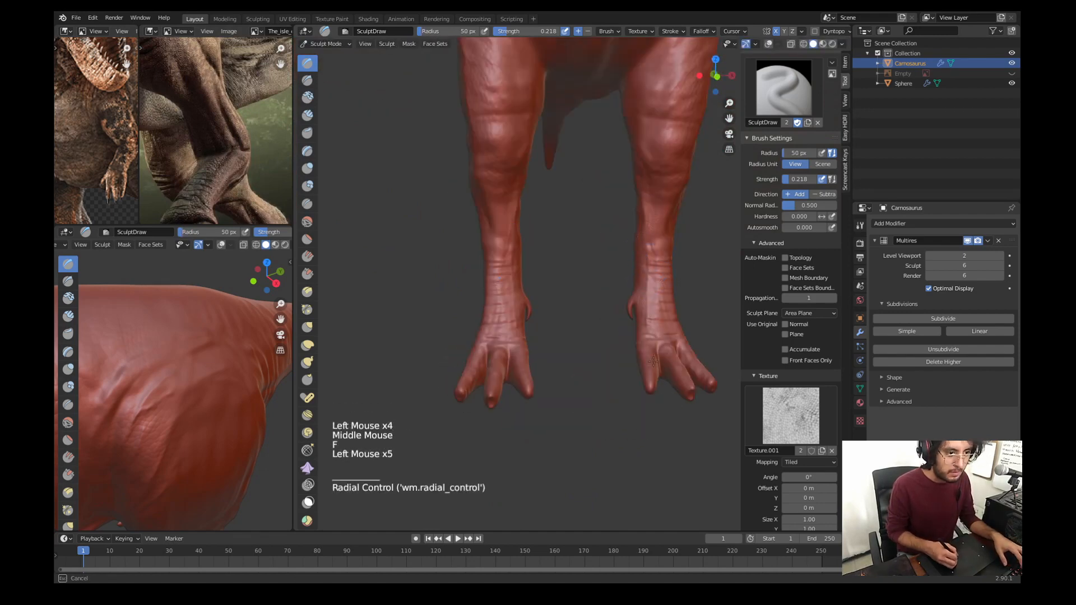
left_click_drag(667, 290, 667, 193)
middle_click_drag(605, 224, 594, 370, "shift")
middle_click_drag(594, 291, 633, 246)
Step: Set the Draw brush radius to 81 px and stroke scales over the front of the thighs
key("f")
left_click(608, 216)
left_click_drag(593, 213, 588, 292)
middle_click_drag(560, 252, 538, 348, "shift")
middle_click_drag(538, 314, 505, 271)
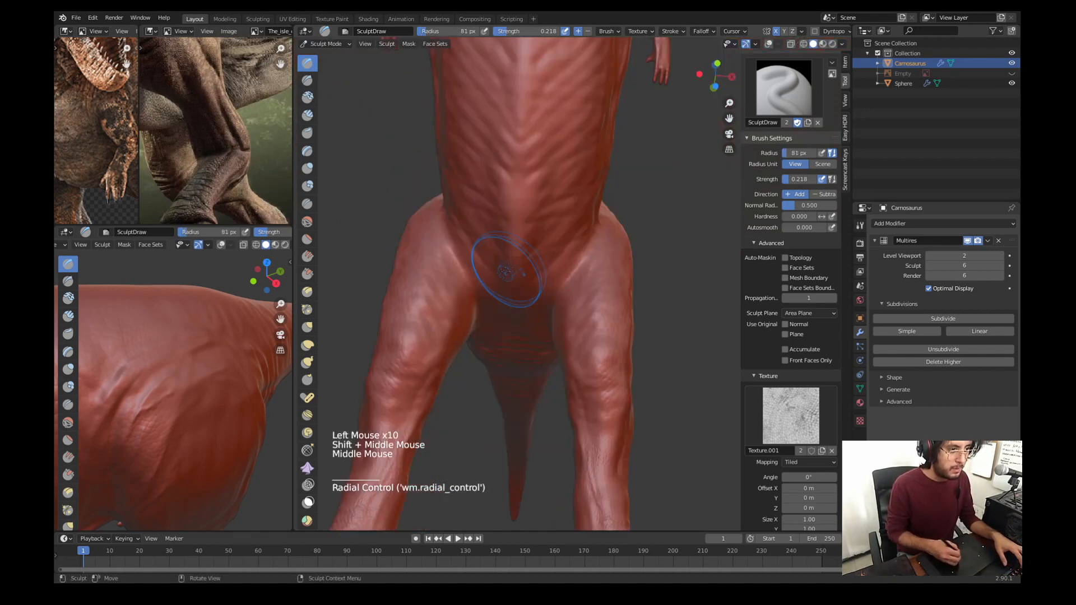
Step: Stroke scales along the belly and the underside between the hind legs
left_click_drag(530, 188, 527, 247)
middle_click_drag(527, 313, 487, 224)
left_click_drag(499, 314, 480, 412)
middle_click_drag(493, 269, 538, 364)
middle_click_drag(554, 235, 569, 336, "shift")
Step: Set the Draw brush radius to 104 px and stroke scales on the lower flank behind the arm
left_click_drag(572, 325, 607, 234)
key("f")
middle_click_drag(594, 241, 521, 291)
left_click_drag(521, 252, 538, 280)
mouse_move(538, 303)
middle_mouse_down()
mouse_move(547, 360)
mouse_move(532, 358)
middle_mouse_up()
left_click_drag(482, 336, 505, 365)
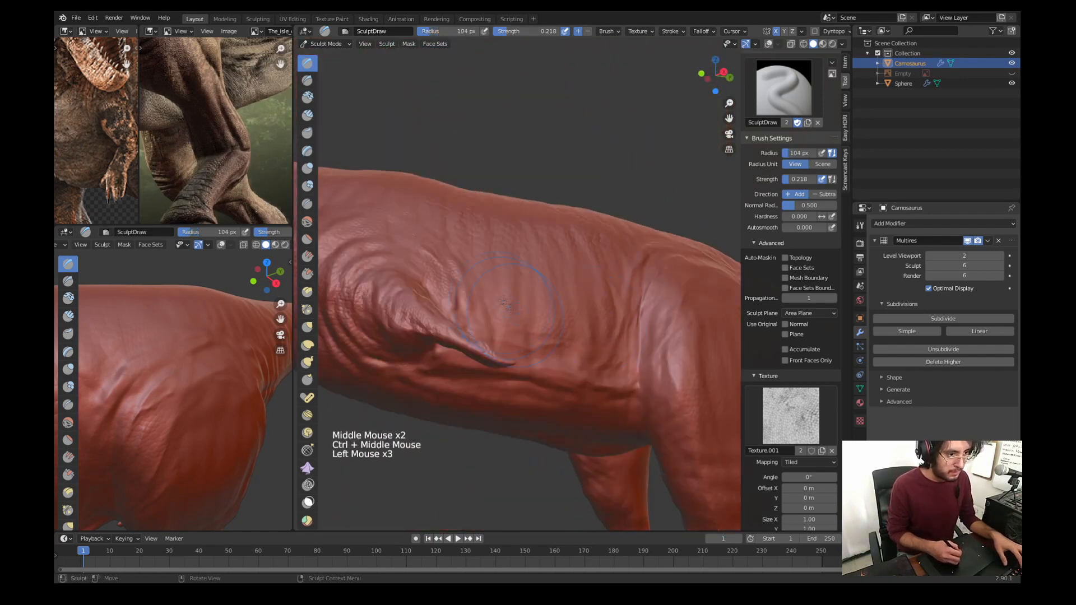
Step: Stroke scales across the flank from behind the shoulder to the front of the thigh
middle_click_drag(476, 313, 538, 337, "shift")
mouse_move(487, 331)
left_mouse_down()
mouse_move(540, 293)
mouse_move(561, 325)
left_mouse_up()
left_click_drag(583, 280, 605, 336)
middle_click_drag(616, 336, 504, 225, "shift")
middle_click_drag(560, 269, 566, 246)
left_click_drag(616, 235, 640, 200)
left_click_drag(500, 175, 527, 213)
middle_click_drag(560, 252, 494, 213, "shift")
middle_click_drag(505, 224, 560, 291)
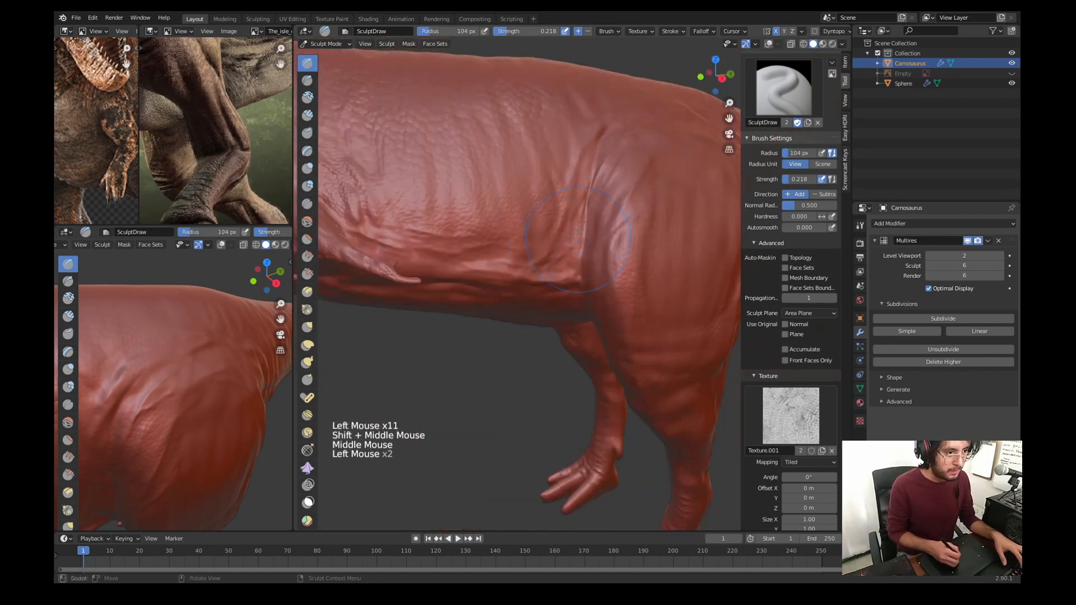
Step: Set the Draw brush radius to 103 px and stroke scales over the upper thigh in side view
mouse_move(583, 252)
middle_mouse_down()
mouse_move(526, 247)
mouse_move(560, 313)
mouse_move(616, 280)
middle_mouse_up()
key("f")
left_click(702, 262)
key("KP_3")
middle_click_drag(583, 201, 589, 271, "ctrl")
key("f")
mouse_move(700, 281)
middle_mouse_down("shift")
mouse_move(576, 269)
mouse_move(582, 292)
middle_mouse_up("shift")
key("f")
left_click(551, 297)
left_click_drag(576, 290, 594, 269)
middle_click_drag(605, 264, 527, 252, "shift")
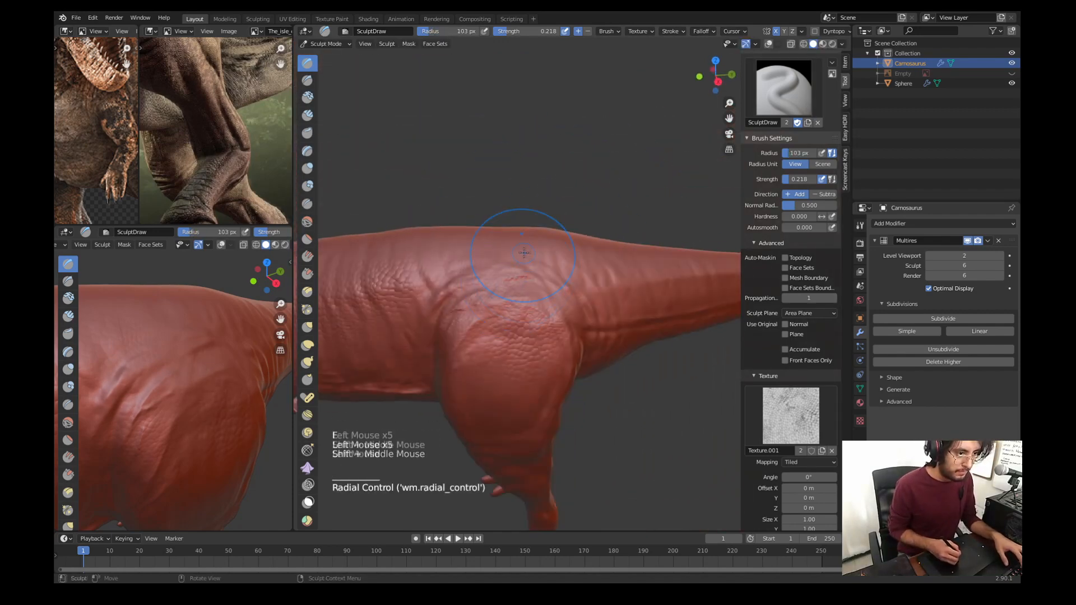
Step: Stroke scales over the top of the hip and the back above it
left_click_drag(521, 250, 550, 252)
mouse_move(538, 252)
middle_mouse_down()
mouse_move(561, 292)
mouse_move(572, 280)
middle_mouse_up()
middle_click_drag(538, 252, 583, 302)
middle_click_drag(560, 269, 560, 303, "ctrl")
mouse_move(552, 275)
left_mouse_down()
mouse_move(541, 282)
mouse_move(560, 291)
left_mouse_up()
middle_click_drag(549, 281, 605, 291)
middle_click_drag(583, 269, 582, 297, "ctrl")
middle_click_drag(594, 258, 619, 325, "shift")
middle_click_drag(594, 280, 582, 325)
Step: Turn off X symmetry and stroke scales along the middle of the back over the hips
left_click(772, 32)
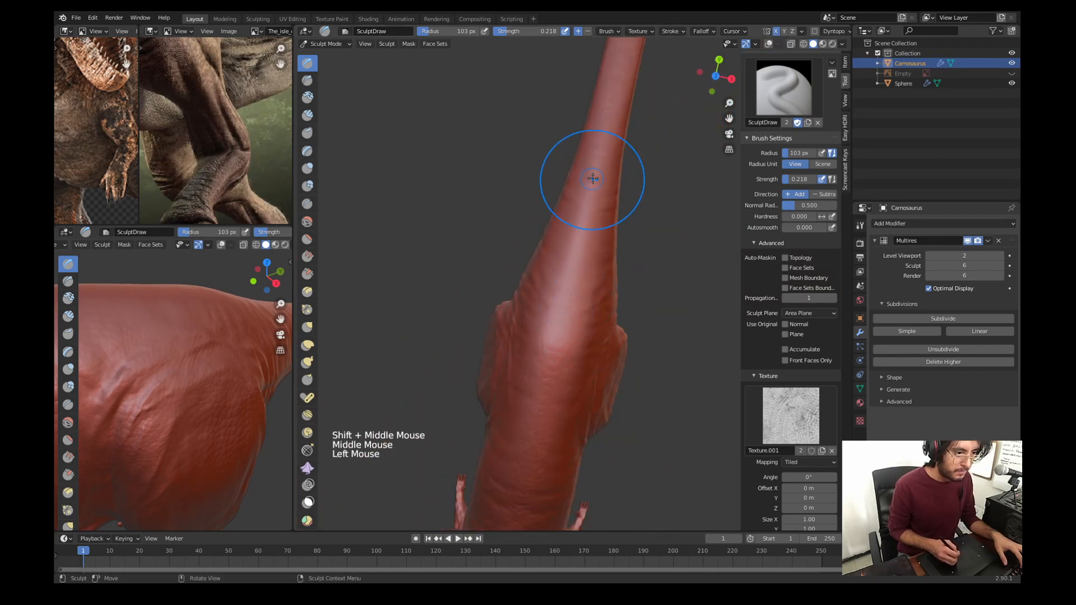
left_click(776, 31)
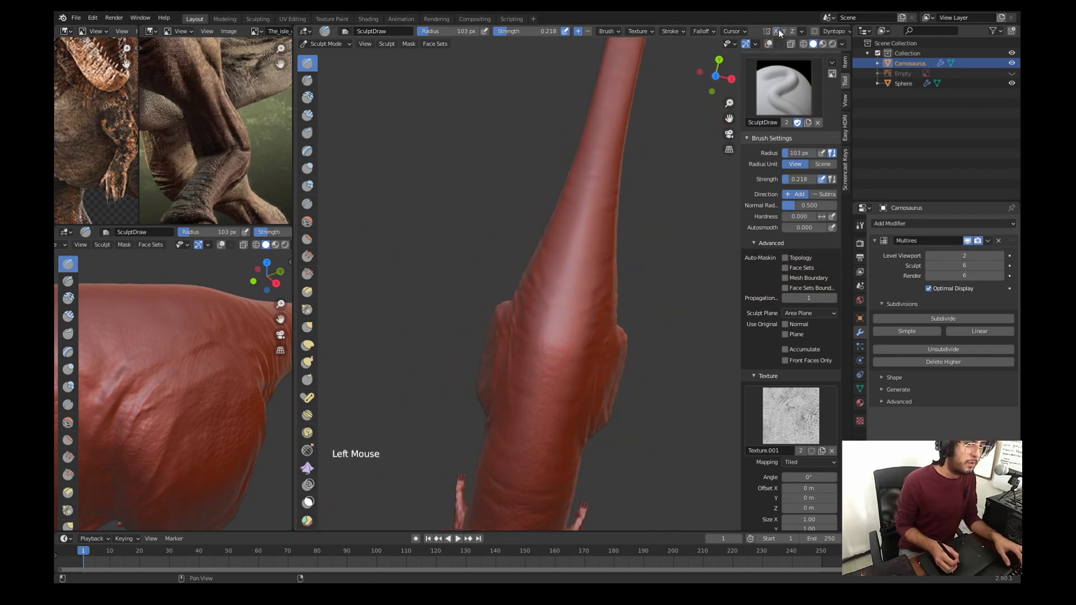
middle_click_drag(595, 150, 576, 276, "shift")
left_click(549, 311)
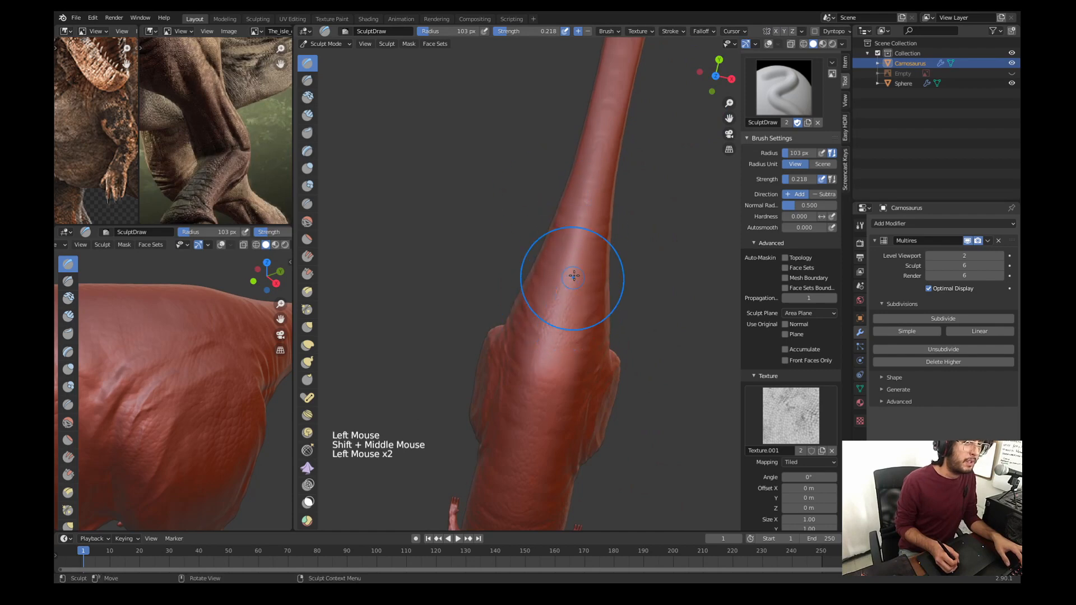
left_click_drag(556, 323, 548, 348)
middle_click_drag(548, 348, 553, 324, "shift")
left_click_drag(553, 324, 541, 396)
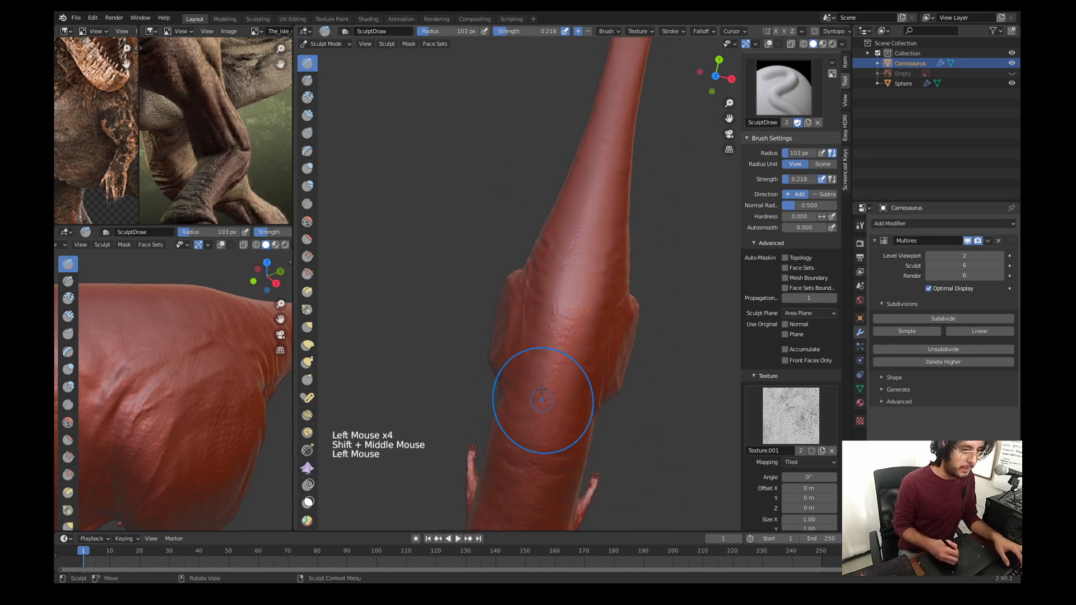
Step: Stroke scales along the top of the tail base without symmetry
middle_click_drag(541, 396, 567, 238, "shift")
middle_click_drag(581, 180, 575, 277, "shift")
left_click(572, 244)
left_click(576, 227)
left_click(578, 207)
middle_click_drag(585, 150, 582, 206, "shift")
left_click_drag(580, 219, 574, 257)
left_click_drag(585, 210, 582, 229)
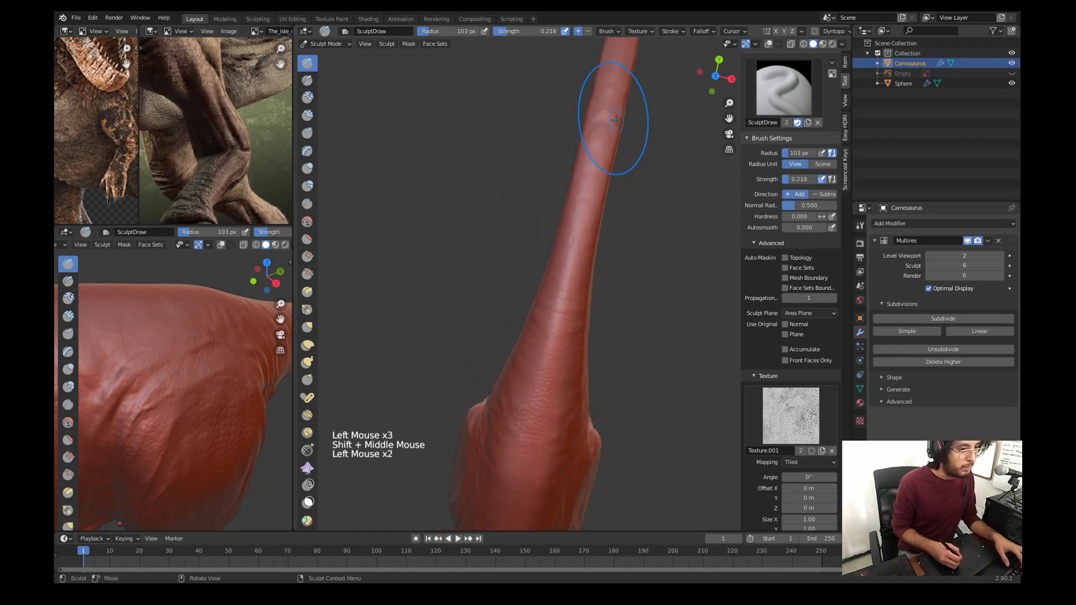
left_click(587, 168)
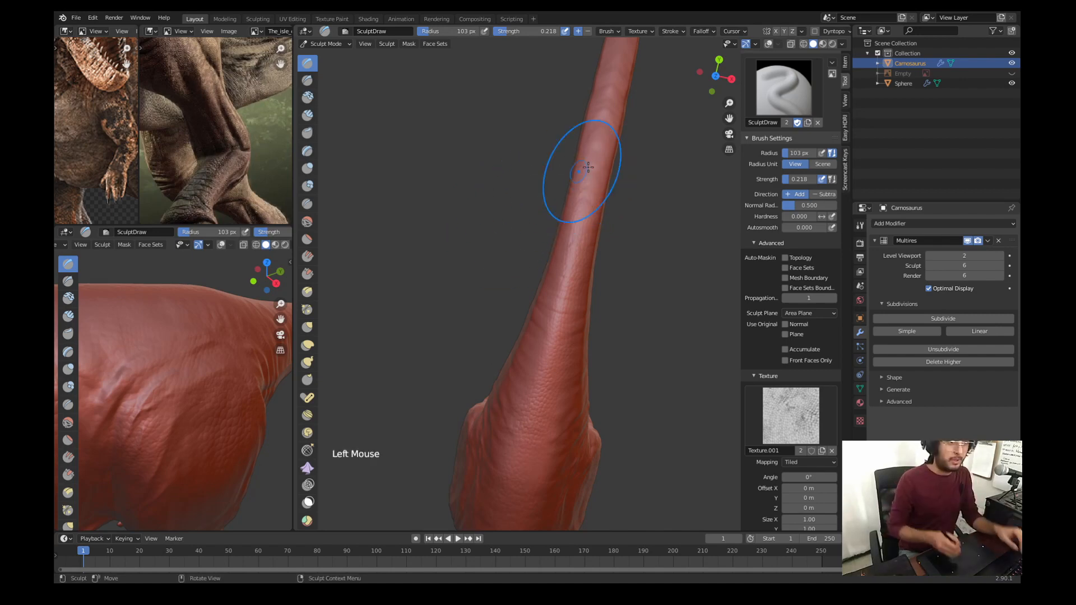
Step: Continue the scale strokes along the top of the tail up to its tip
middle_click_drag(595, 147, 589, 197, "shift")
left_click(589, 205)
left_click(595, 187)
middle_click_drag(607, 134, 534, 270, "shift")
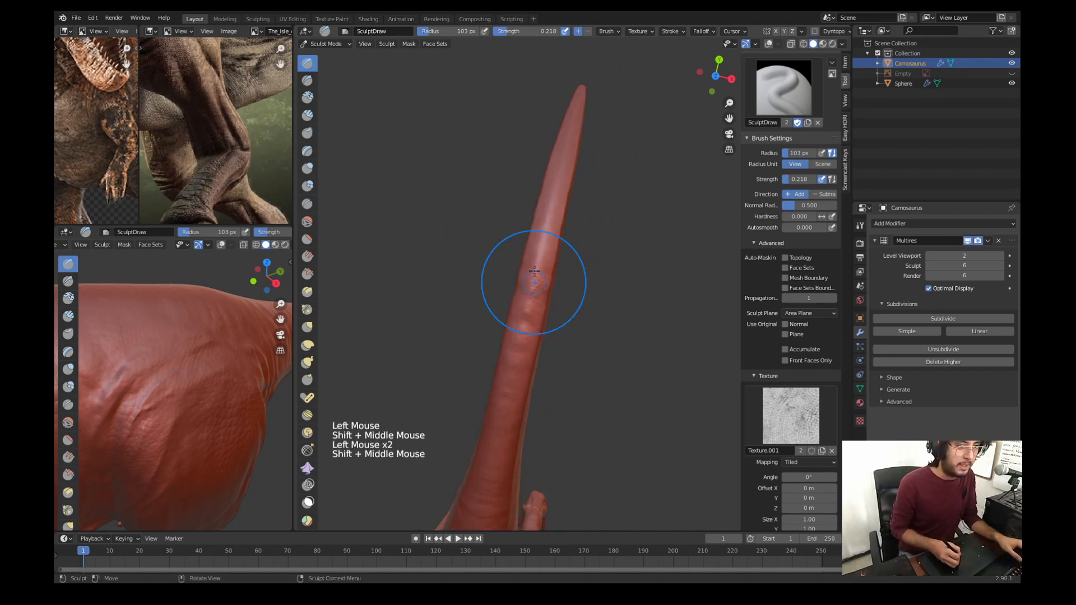
left_click(541, 241)
left_click(558, 173)
left_click(564, 135)
left_click(573, 109)
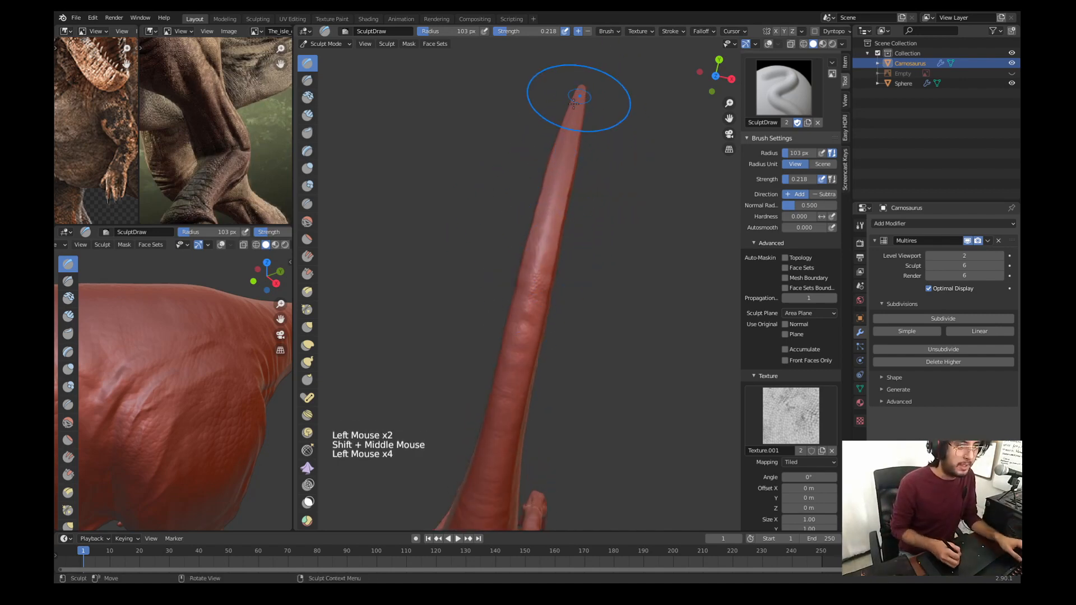
left_click(574, 103)
Step: Switch to the Grab brush with a 163 px radius, try a pull near the tail tip and undo it
key("g")
key("f")
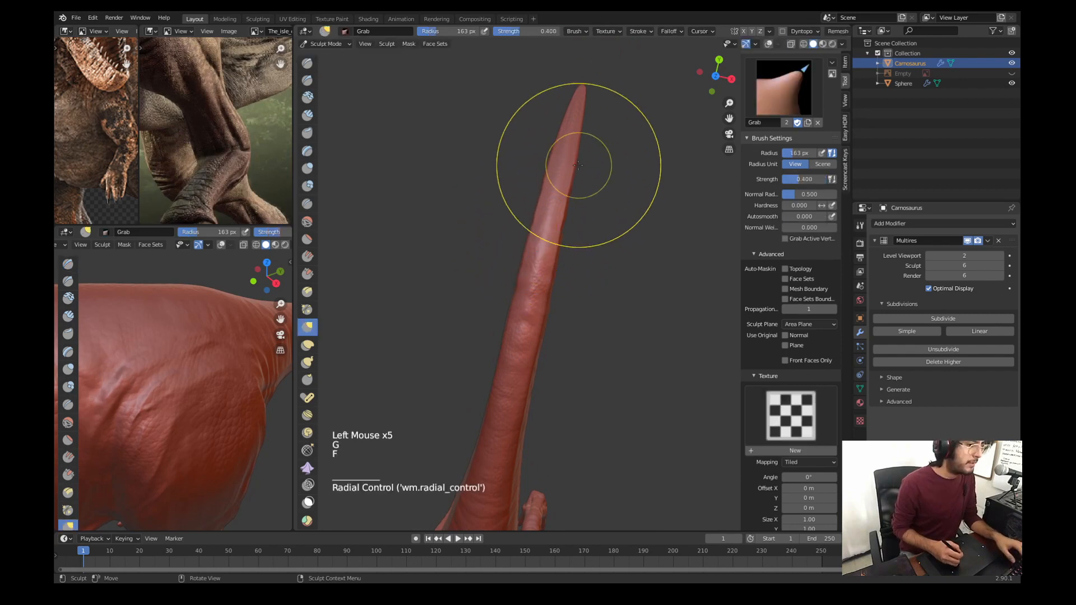
left_click(568, 166)
left_click_drag(571, 167, 576, 149)
key("ctrl+z")
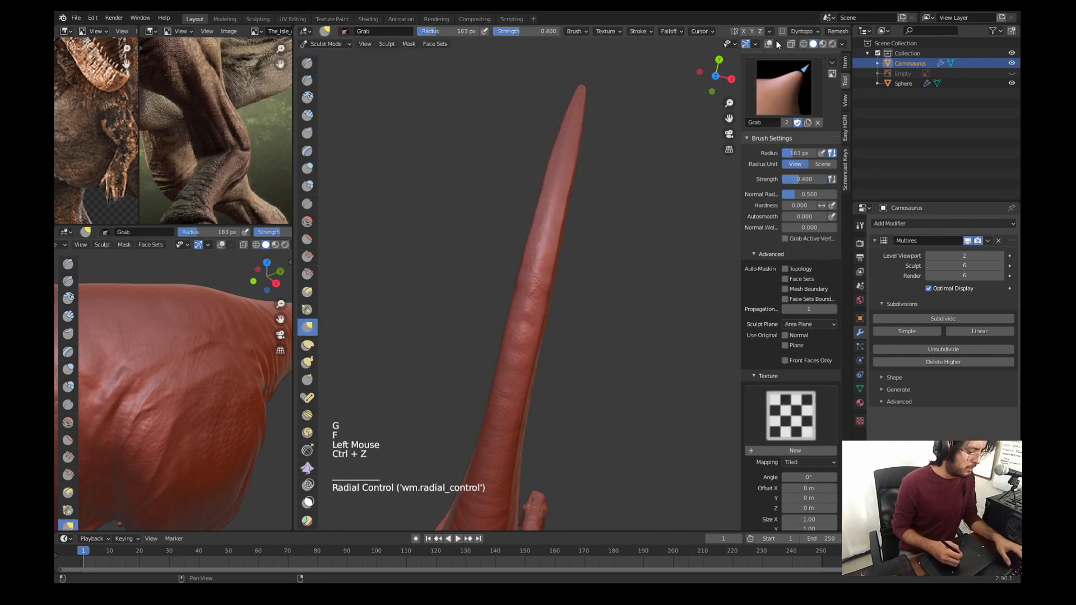
Step: Turn X symmetry back on, set the Grab brush radius to 108 px and adjust the tail's thickness
left_click(744, 32)
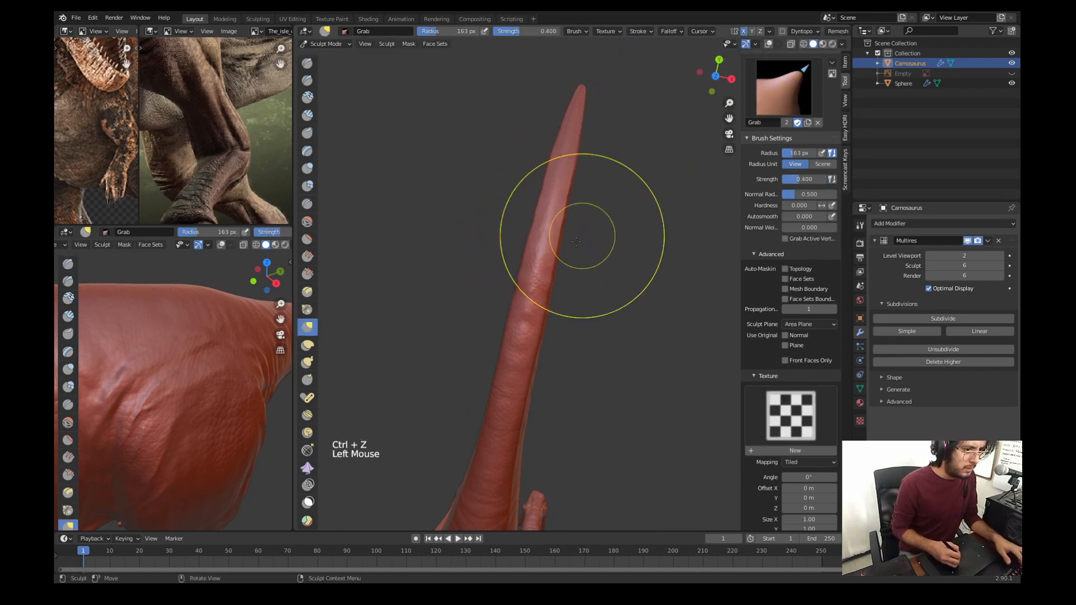
key("f")
left_click(556, 153)
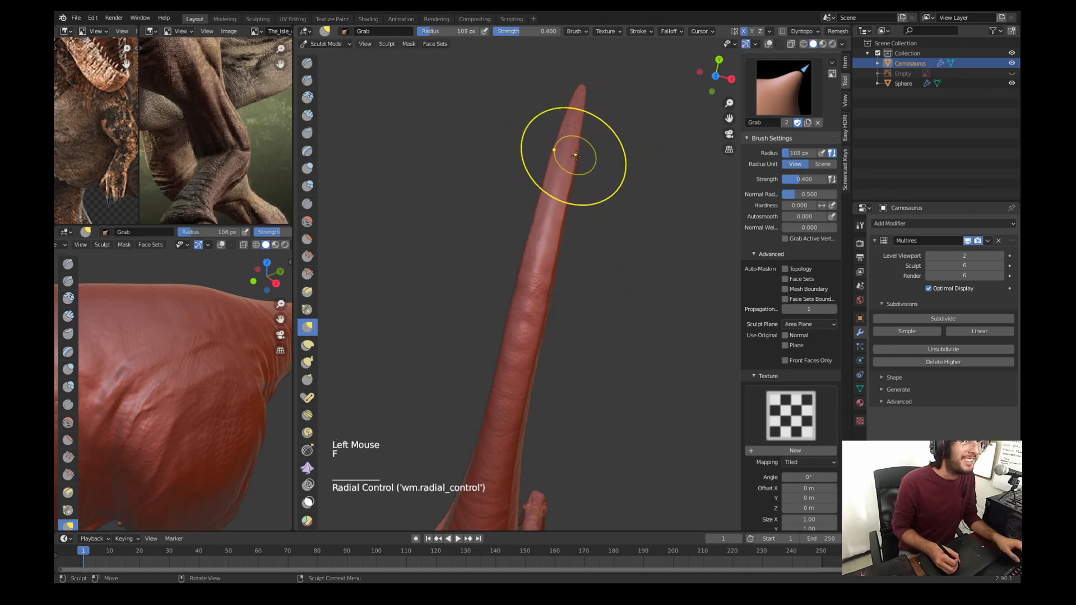
left_click(557, 253)
left_click(557, 253)
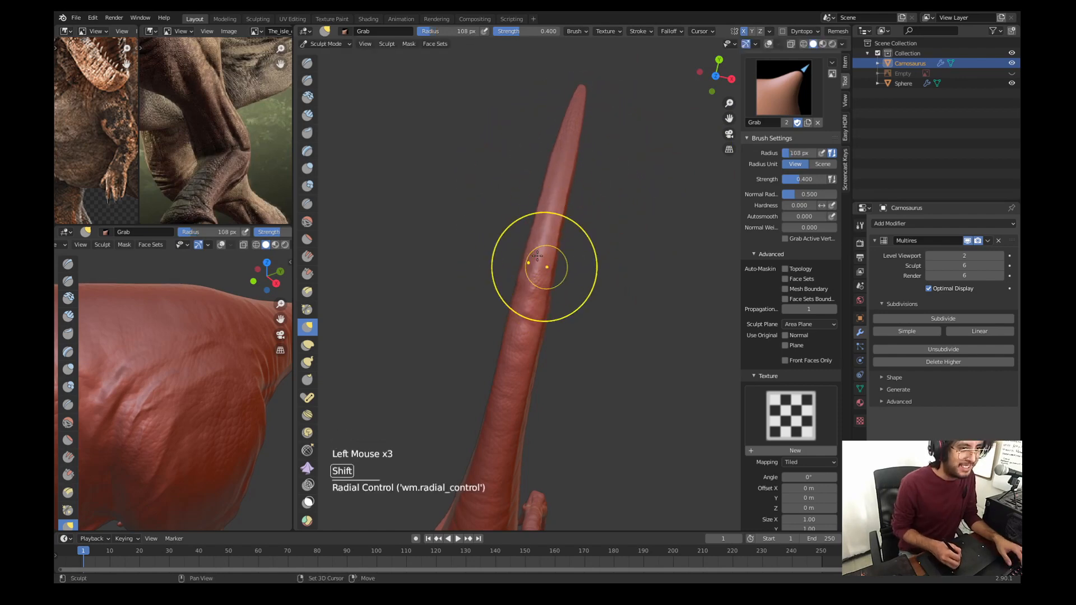
Step: Adjust the width of the thighs and body sides with the Grab brush in top view
middle_click_drag(557, 254, 566, 224, "shift")
middle_click_drag(566, 224, 585, 170, "ctrl")
key("KP_7")
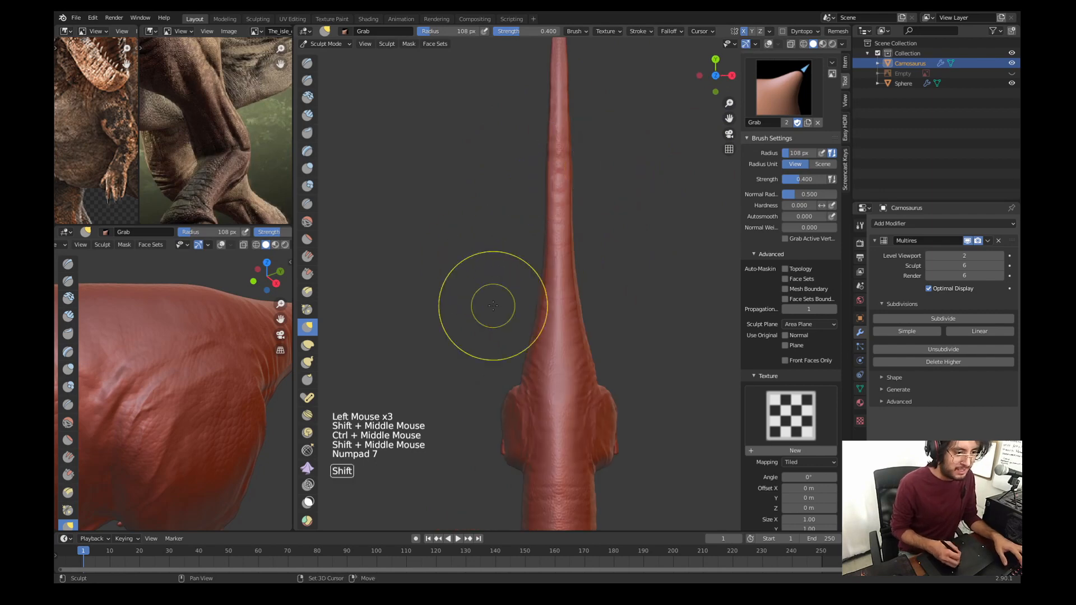
middle_click_drag(493, 304, 567, 184, "shift")
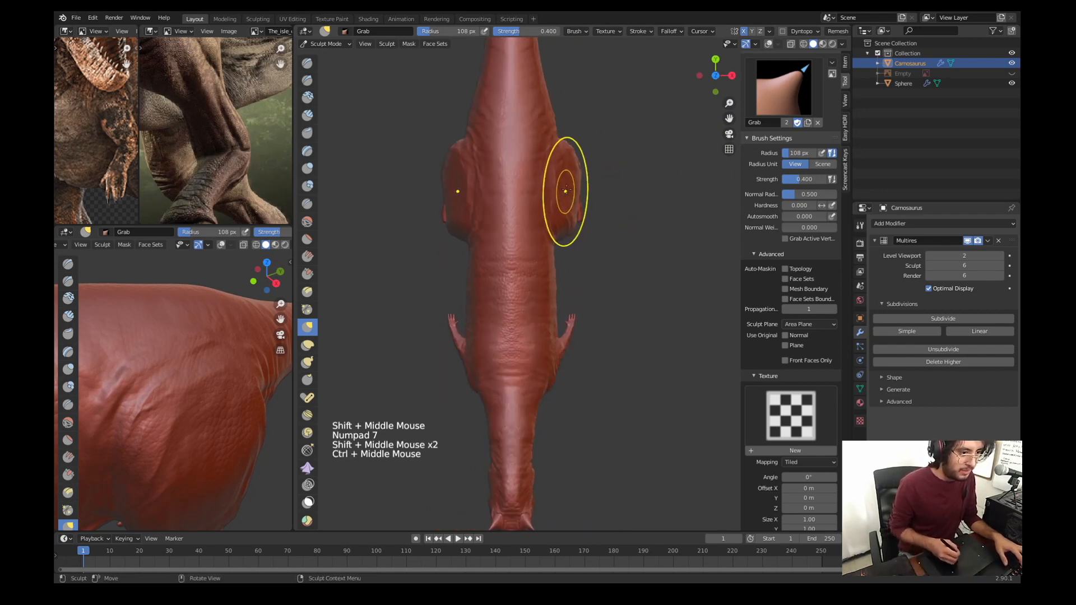
mouse_move(564, 190)
left_mouse_down()
mouse_move(577, 192)
mouse_move(566, 196)
left_mouse_up()
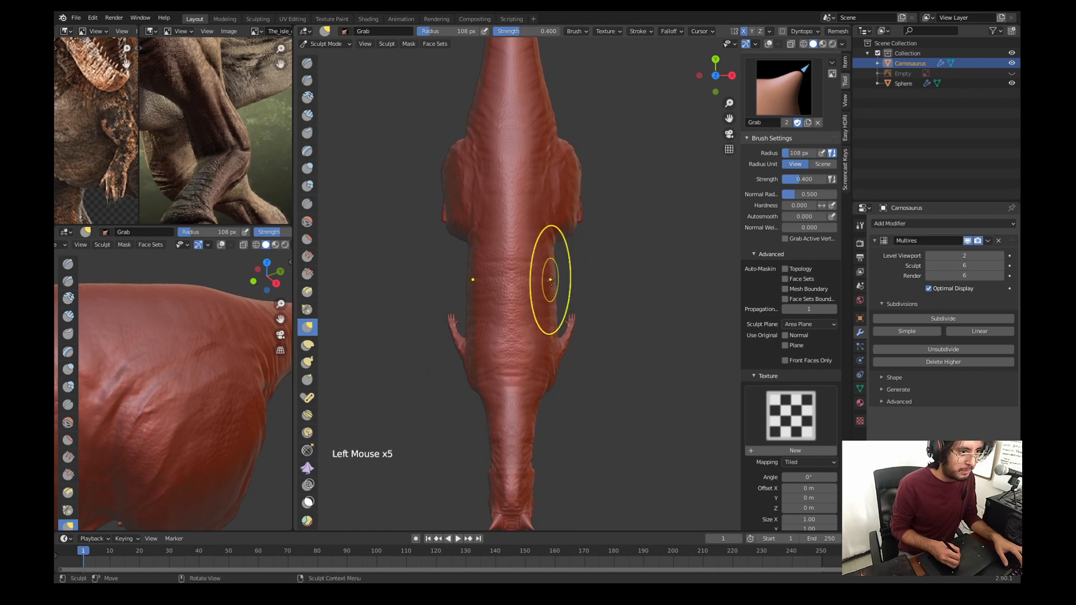
Step: Frame the body in the reference image and adjust the body's shape with the Grab brush from a low angle
middle_click_drag(551, 280, 465, 187)
middle_click_drag(453, 283, 502, 207)
mouse_move(209, 105)
middle_mouse_down("shift")
mouse_move(271, 137)
mouse_move(255, 174)
middle_mouse_up("shift")
middle_click_drag(241, 121, 232, 163, "ctrl")
middle_click_drag(224, 121, 239, 151, "shift")
mouse_move(574, 250)
middle_mouse_down()
mouse_move(492, 333)
mouse_move(524, 336)
mouse_move(571, 304)
mouse_move(552, 324)
middle_mouse_up()
left_click_drag(553, 325, 576, 312)
mouse_move(576, 312)
middle_mouse_down()
mouse_move(588, 264)
mouse_move(548, 332)
middle_mouse_up()
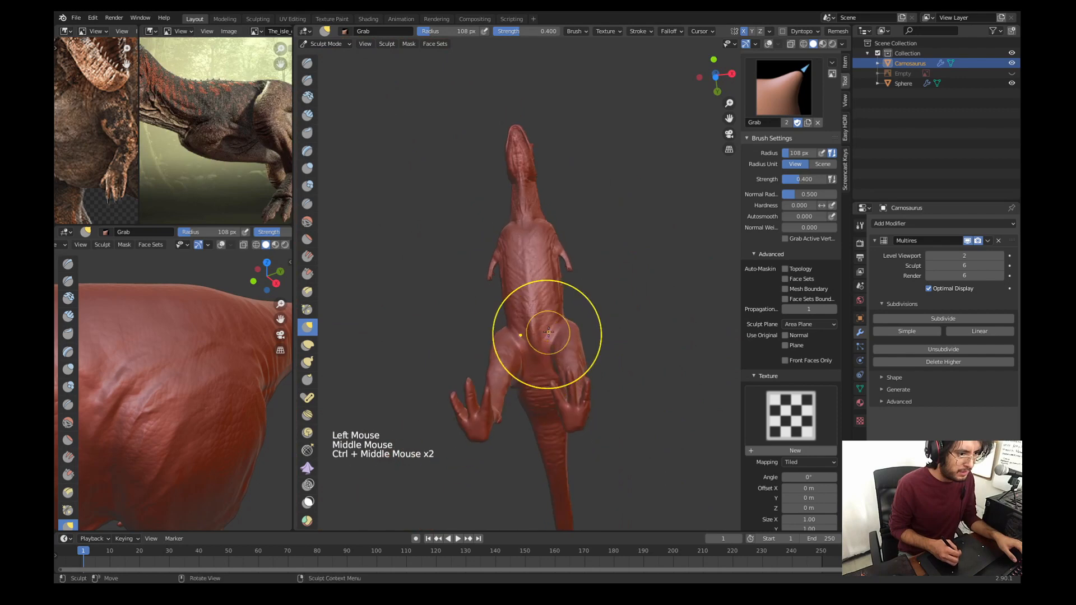
Step: Switch to the Crease brush in front view, set its radius to 41 px and remove its texture
key("KP_1")
middle_click_drag(593, 161, 588, 213, "shift")
mouse_move(588, 213)
middle_mouse_down("ctrl")
mouse_move(583, 347)
mouse_move(620, 209)
middle_mouse_up("ctrl")
middle_click_drag(608, 280, 622, 218, "ctrl")
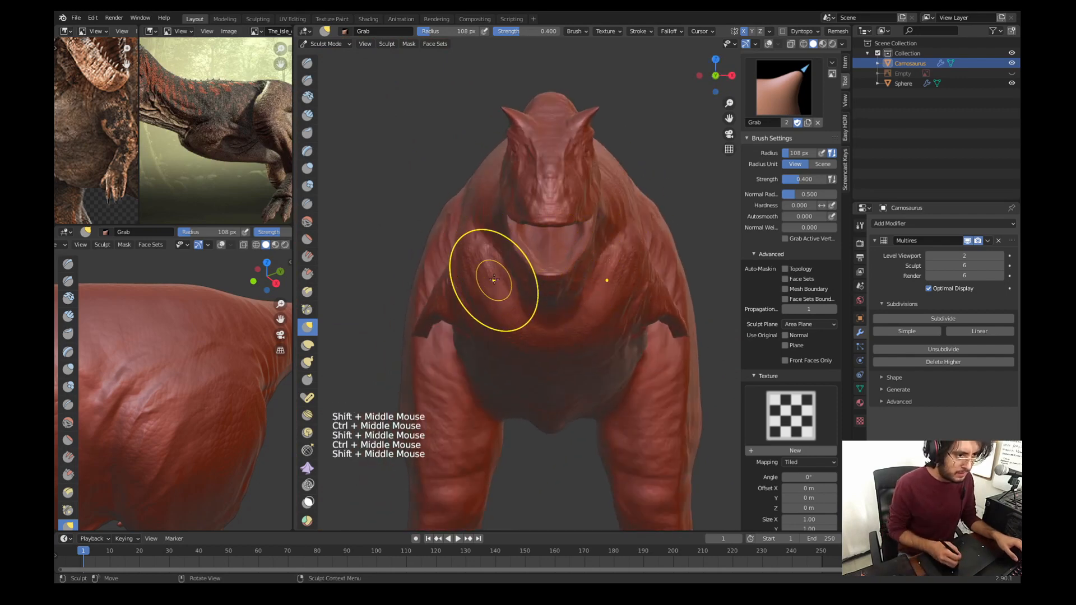
key("w")
left_click(446, 241)
key("f")
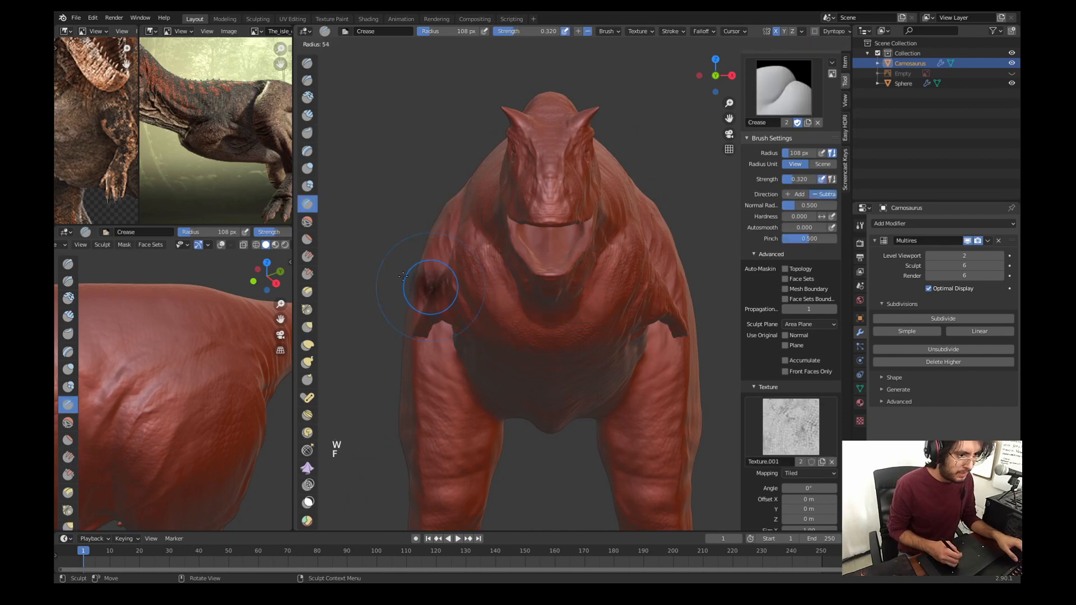
left_click(409, 278)
left_click(833, 462)
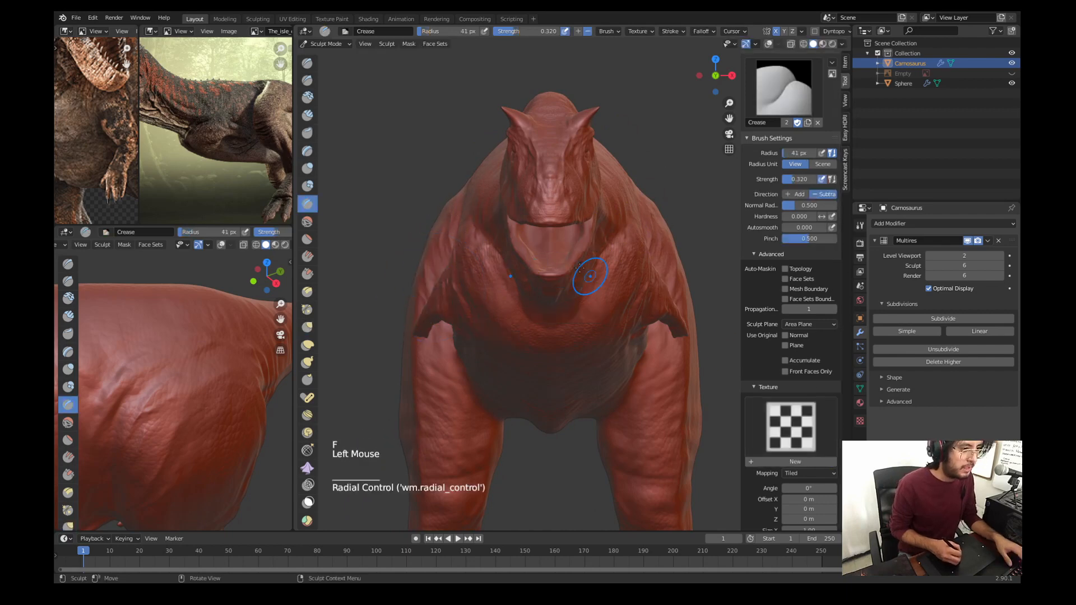
Step: Set the Crease brush radius to 49 px and carve creases where the neck meets the chest
key("f")
left_click(537, 285)
middle_click_drag(540, 287, 517, 276, "shift")
mouse_move(516, 276)
middle_mouse_down()
mouse_move(511, 245)
mouse_move(557, 240)
middle_mouse_up()
key("f")
left_click(593, 193)
mouse_move(593, 194)
left_mouse_down()
mouse_move(557, 263)
mouse_move(544, 247)
left_mouse_up()
left_click_drag(557, 221, 542, 227)
Step: Set the Crease brush radius to 27 px and carve a finer crease along the inner edge of the shoulder
key("f")
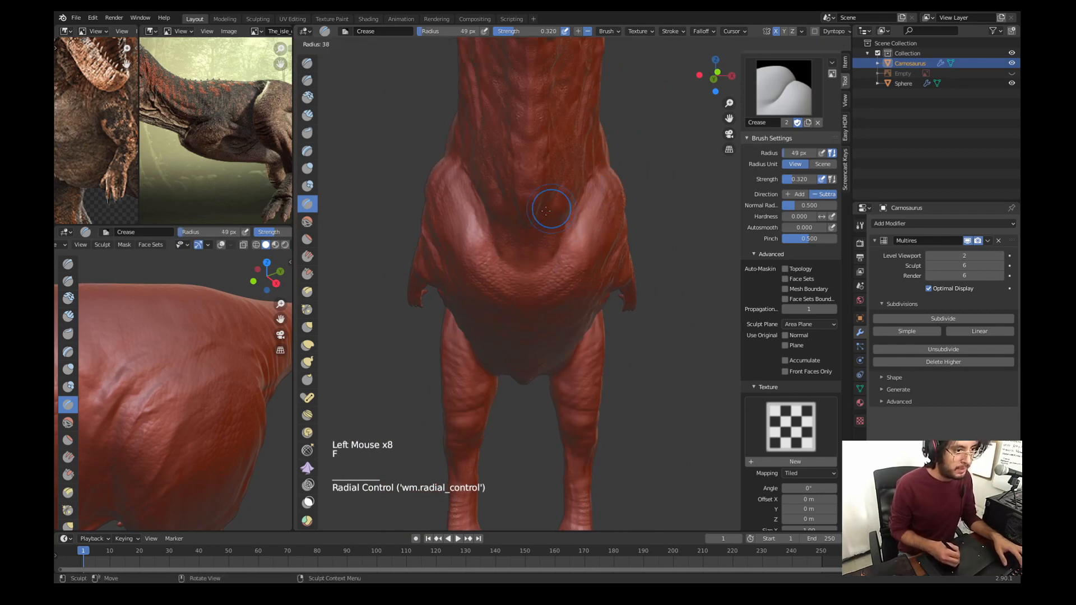
left_click(566, 208)
left_click_drag(574, 179, 550, 222)
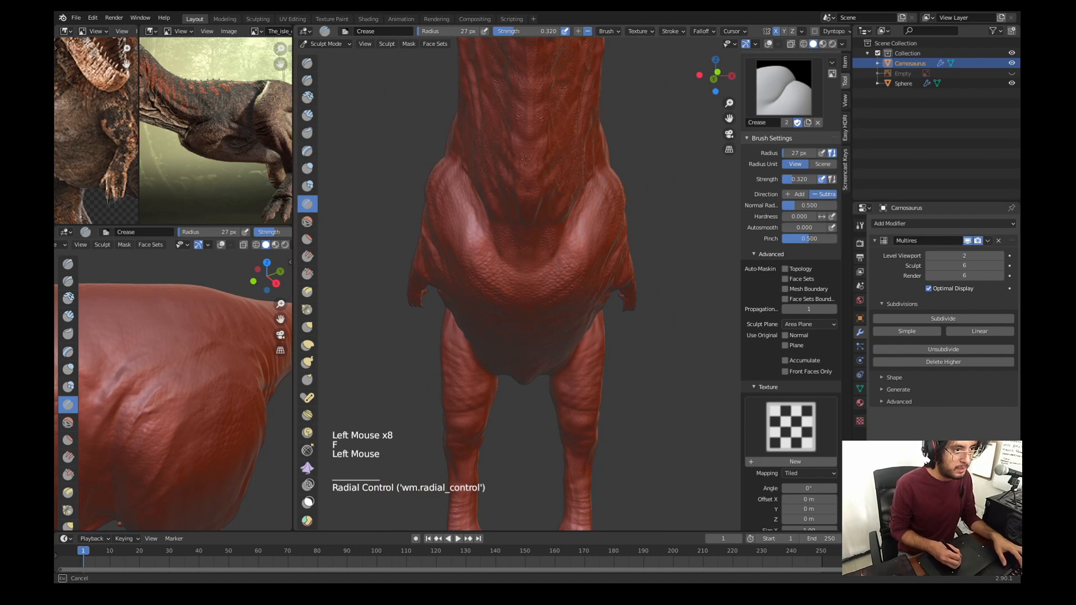
Step: Raise ridges along the neck folds with the inverted Crease brush in side view
key("KP_3")
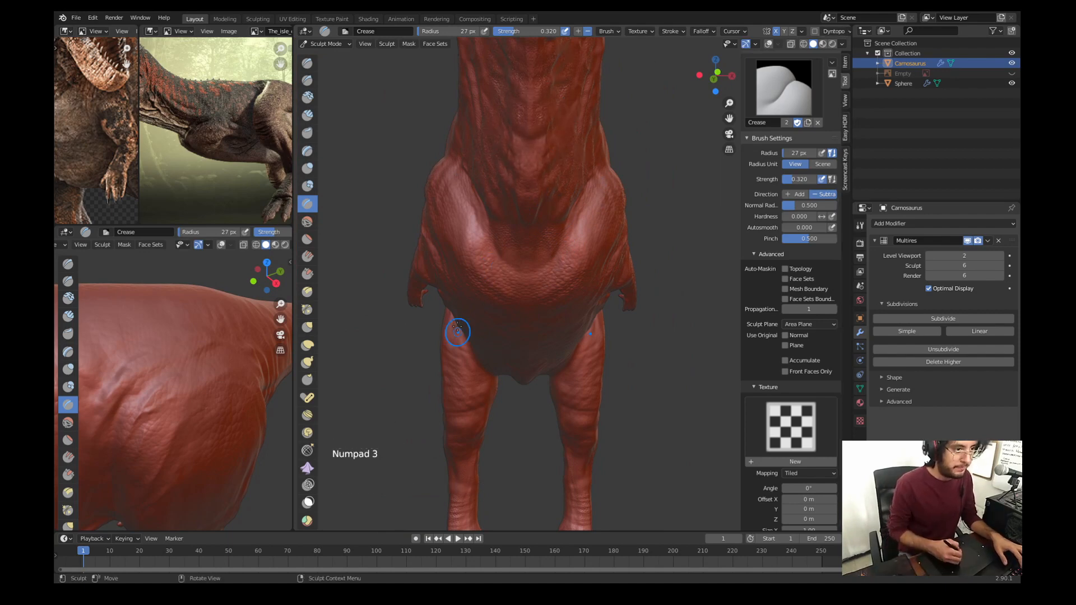
key("KP_3")
middle_click_drag(488, 294, 549, 238, "shift")
left_click_drag(456, 218, 552, 248, "ctrl")
left_click(523, 243, "ctrl")
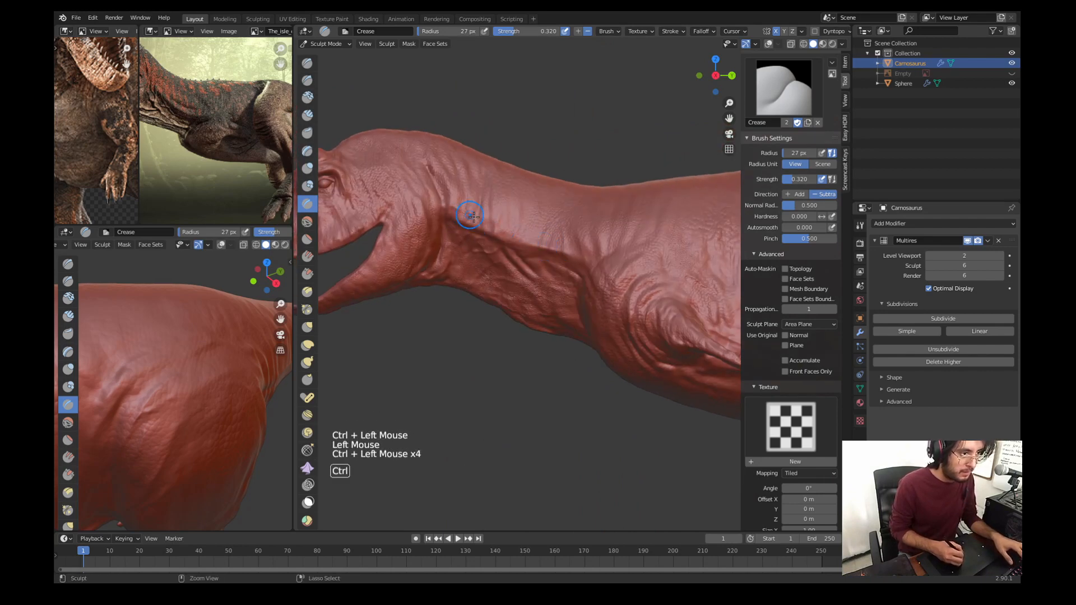
Step: Sharpen the neck fold behind the jaw with the inverted Crease brush, then set its radius to 32 px for the upper neck folds
key("f")
left_click(511, 228, "ctrl")
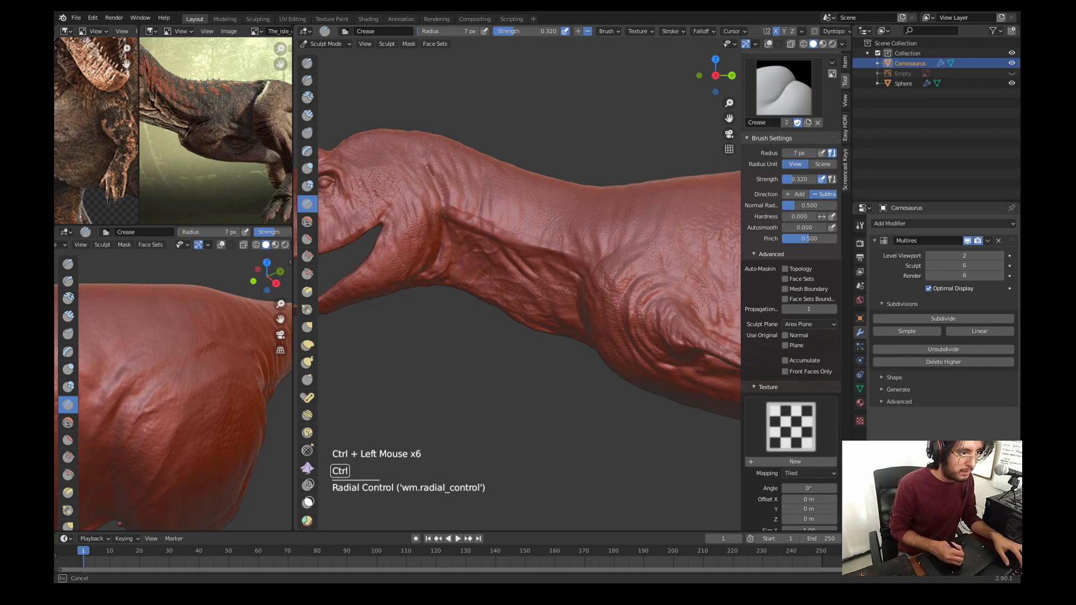
left_click(441, 216, "ctrl")
key("f")
left_click(442, 151, "ctrl")
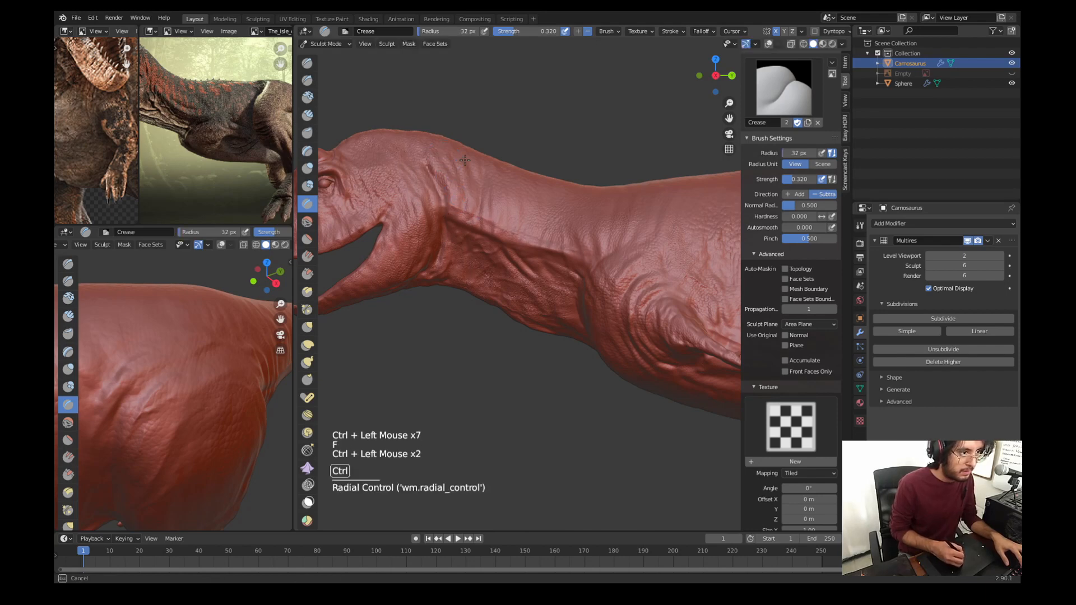
Step: Set the Crease brush radius to 19 px and raise fine ridges behind the corner of the mouth with the inverted brush
middle_click_drag(504, 221, 563, 213, "shift")
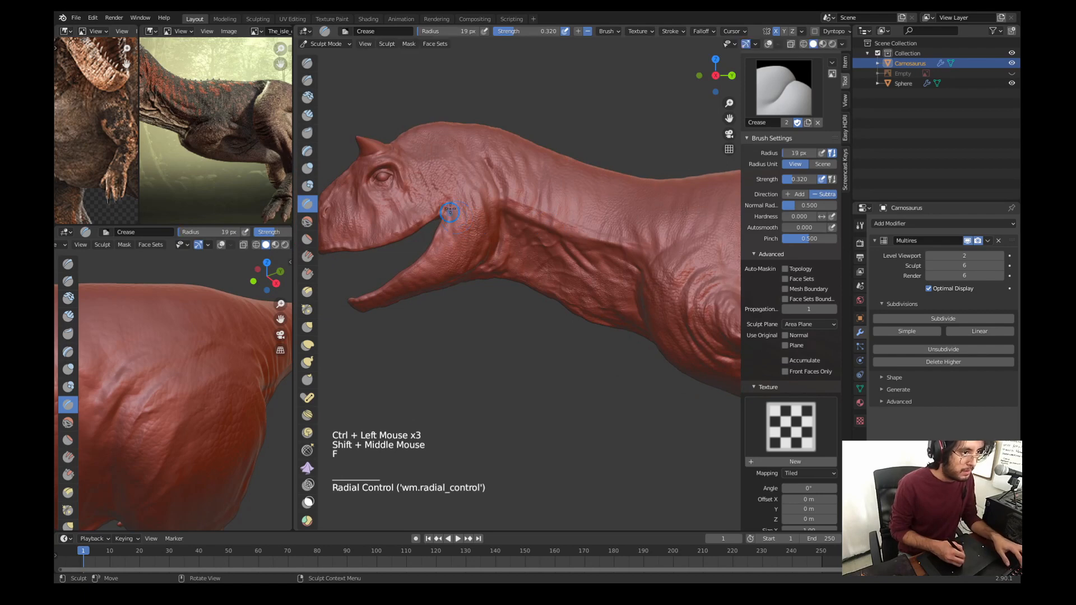
key("f")
left_click(478, 238, "ctrl")
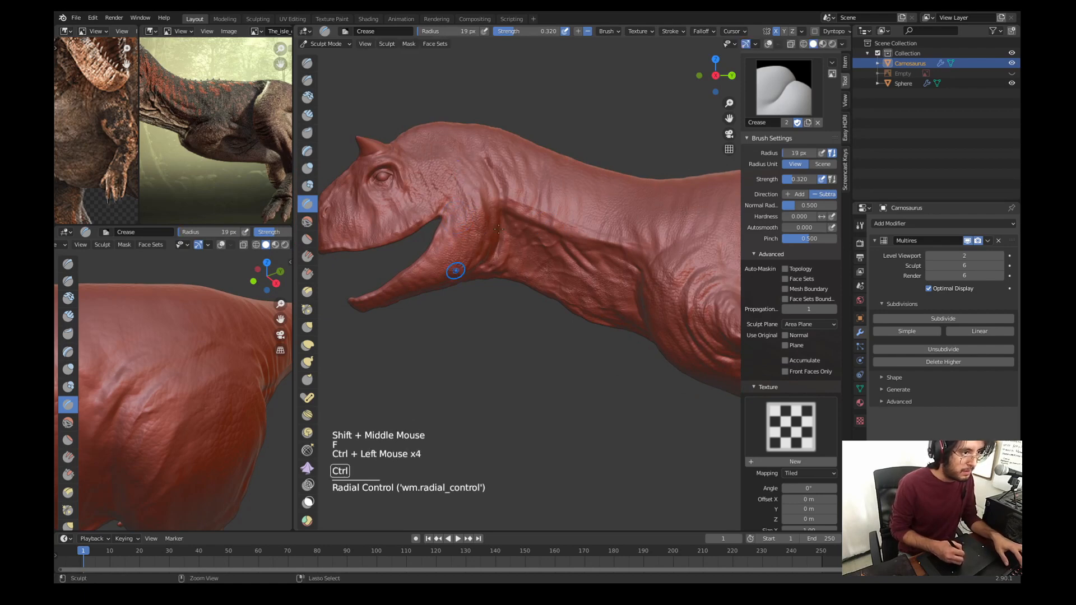
Step: Raise a short ridge on the upper flank behind the shoulder with the inverted Crease brush
mouse_move(601, 235)
middle_mouse_down("shift")
mouse_move(461, 206)
mouse_move(482, 209)
middle_mouse_up("shift")
middle_click_drag(600, 213, 594, 247, "ctrl")
left_click_drag(567, 185, 568, 192, "ctrl")
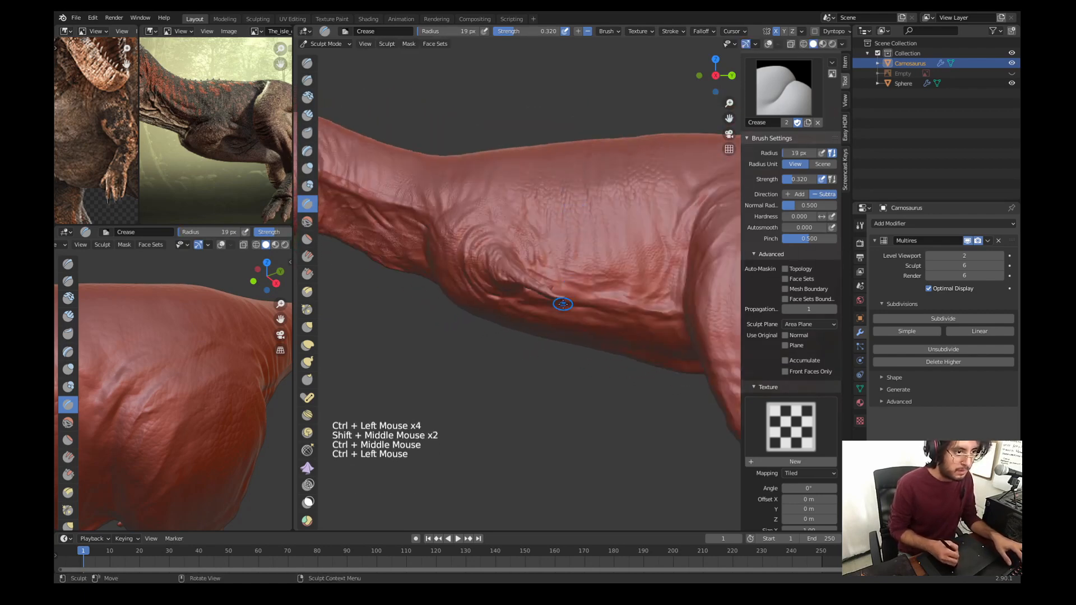
Step: Switch to the Draw brush with an 80 px radius and add textured skin detail around the hip and hind leg
middle_click_drag(620, 196, 591, 242, "shift")
key("w")
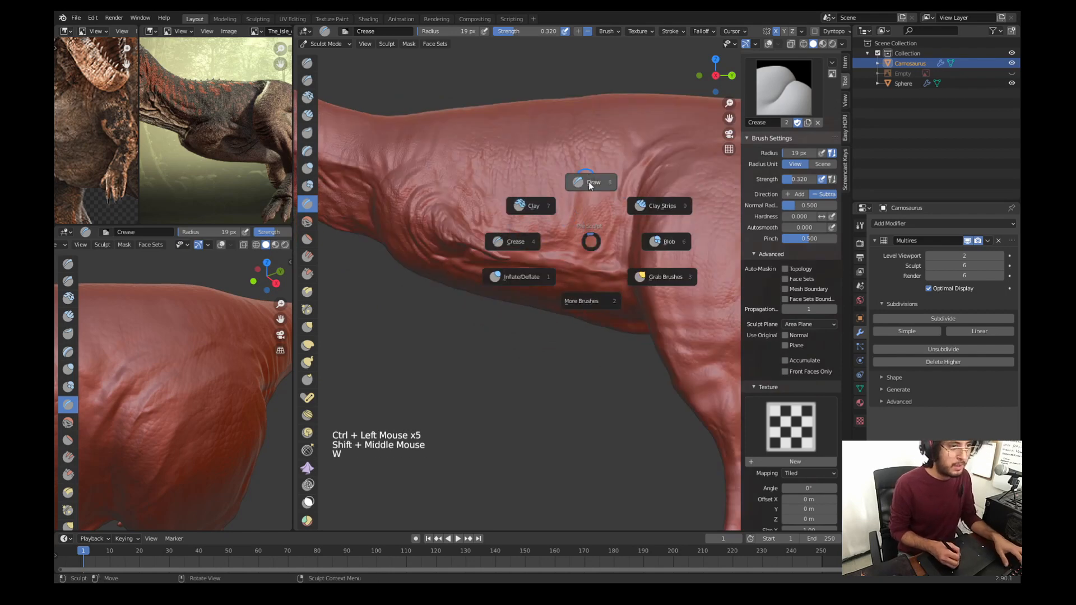
left_click(588, 182)
key("f")
middle_click_drag(648, 132, 594, 168, "shift")
middle_click_drag(594, 168, 611, 185)
middle_click_drag(633, 185, 594, 224, "shift")
middle_click_drag(594, 213, 594, 252, "ctrl")
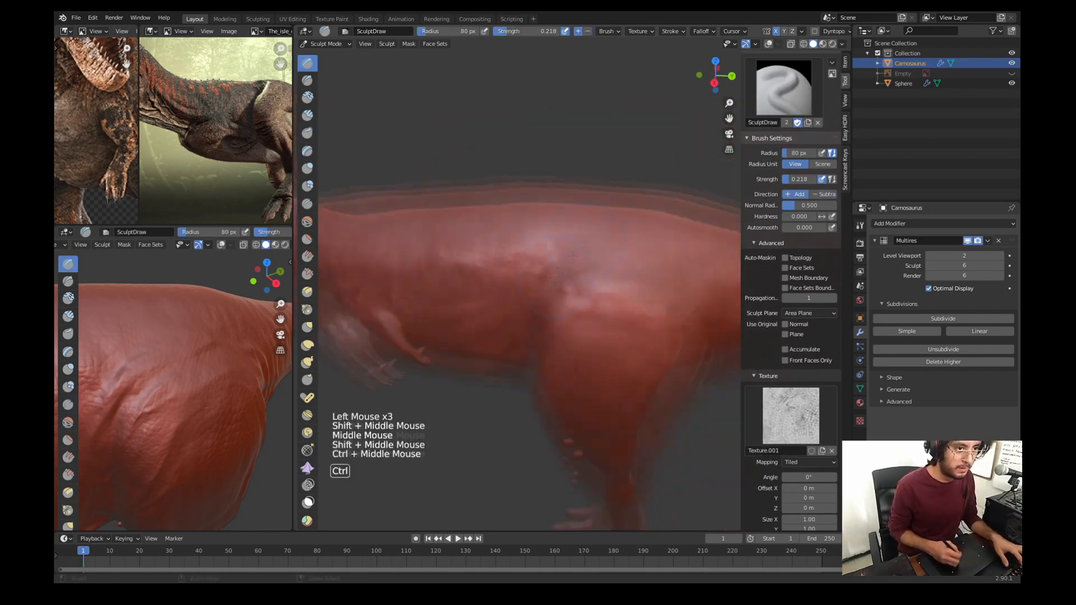
left_click_drag(617, 225, 627, 233)
middle_click_drag(626, 233, 561, 264, "shift")
middle_click_drag(560, 224, 616, 297)
left_click_drag(562, 298, 567, 295)
Step: In front view, switch to the Crease brush at a 12 px radius and raise ridges on the hind leg with it inverted
middle_click_drag(567, 296, 588, 236)
mouse_move(588, 241)
middle_mouse_down("ctrl")
mouse_move(589, 221)
mouse_move(681, 163)
middle_mouse_up("ctrl")
middle_click_drag(617, 224, 561, 196, "shift")
mouse_move(616, 235)
middle_mouse_down()
mouse_move(549, 224)
mouse_move(530, 299)
mouse_move(477, 263)
middle_mouse_up()
key("KP_1")
key("w")
left_click(497, 297)
key("f")
mouse_move(533, 280)
middle_mouse_down("ctrl")
mouse_move(532, 225)
mouse_move(560, 233)
middle_mouse_up("ctrl")
mouse_move(560, 224)
left_mouse_down("ctrl")
mouse_move(577, 226)
mouse_move(551, 229)
left_mouse_up("ctrl")
key("f")
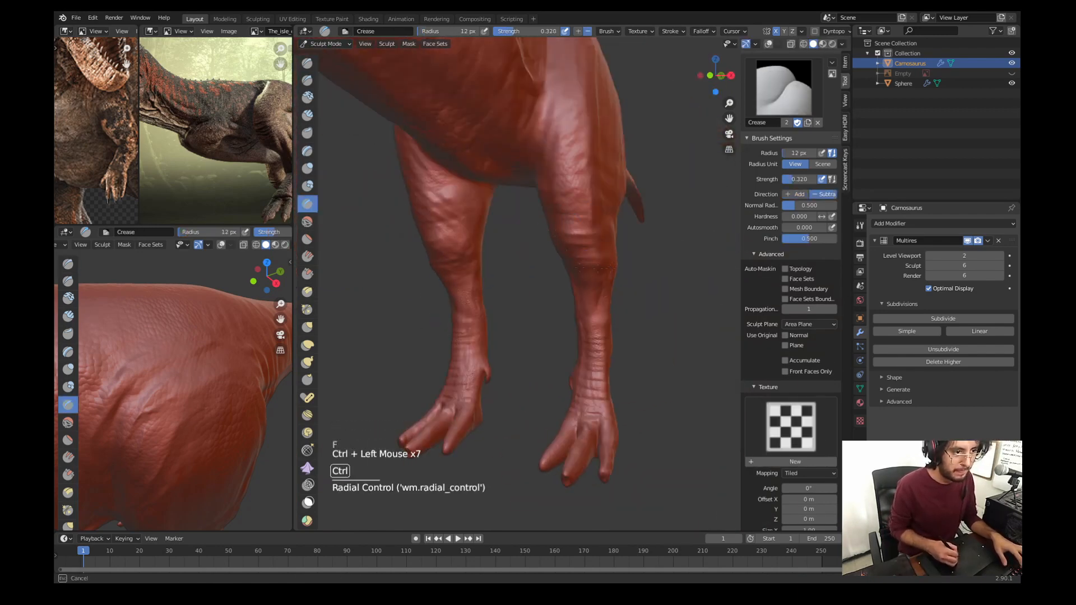
Step: Raise more skin ridges across the hind leg with the inverted Crease brush in front and side views
left_click_drag(577, 268, 615, 267, "ctrl")
middle_click_drag(611, 269, 560, 269)
key("KP_3")
left_click_drag(602, 235, 611, 258, "ctrl")
left_click_drag(608, 247, 616, 263, "ctrl")
left_click_drag(608, 247, 638, 330)
Step: Set the Crease brush radius to 16 px and add further ridges to the hind leg with the inverted brush
middle_click_drag(594, 240, 583, 314, "shift")
key("f")
middle_click_drag(538, 280, 588, 258)
left_click_drag(561, 247, 577, 274, "ctrl")
middle_click_drag(560, 235, 550, 269, "shift")
Step: Set the Crease brush radius to 35 px and raise ridges along the underside of the body with the inverted brush
middle_click_drag(505, 258, 560, 202)
middle_click_drag(515, 190, 514, 221, "ctrl")
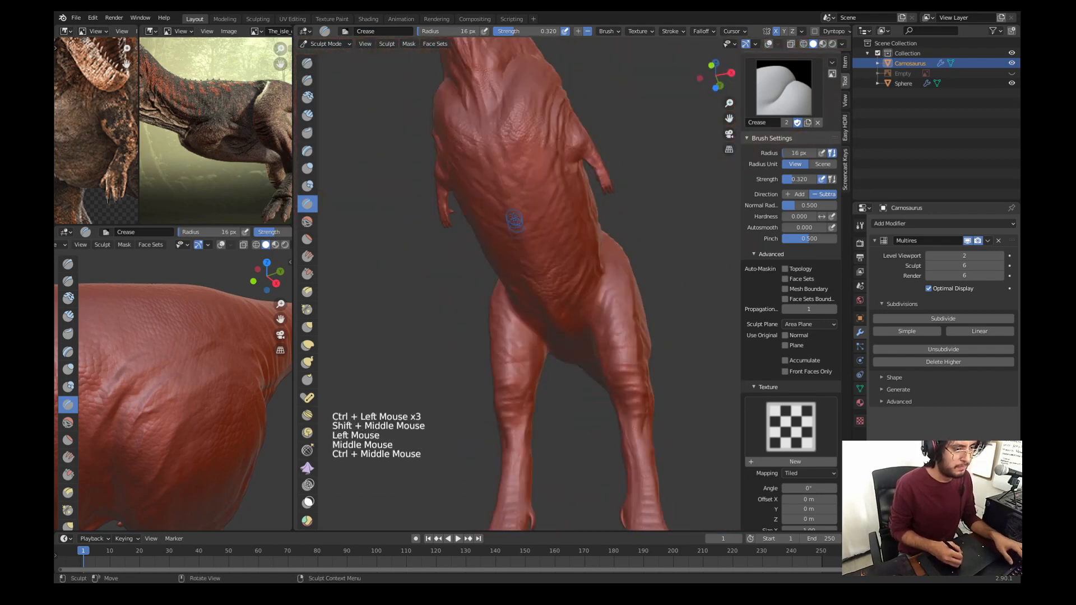
key("f")
left_click(526, 224)
middle_click_drag(574, 268, 521, 292)
left_click_drag(578, 224, 583, 255, "ctrl")
left_click_drag(574, 221, 580, 252, "ctrl")
middle_click_drag(560, 235, 546, 239)
Step: Return to the side view, switch to the Draw brush and remove its texture
key("KP_3")
middle_click_drag(527, 182, 541, 242, "shift")
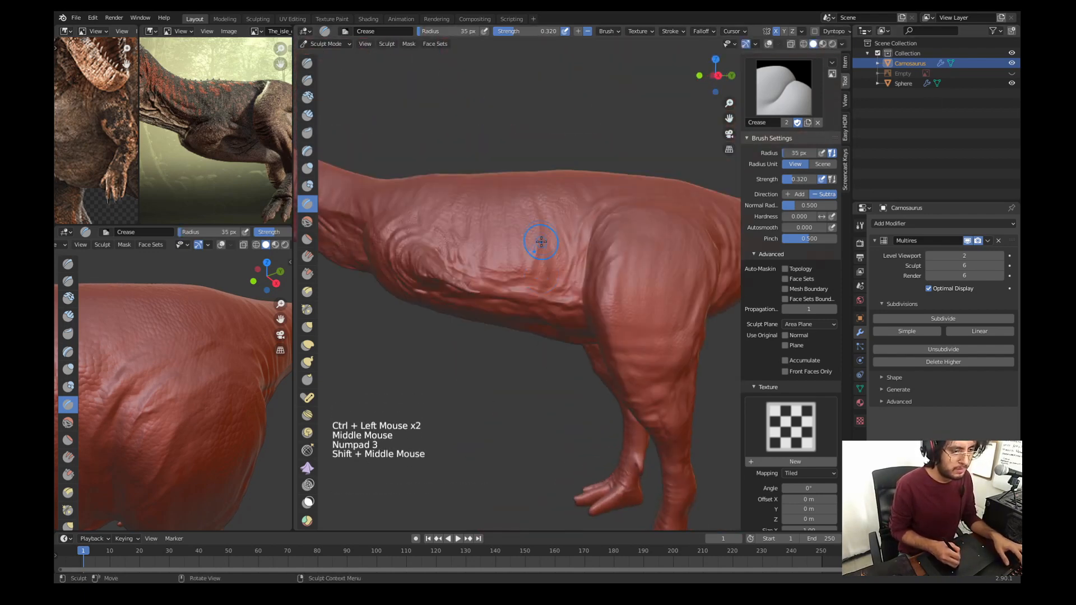
key("KP_3")
key("w")
key("w")
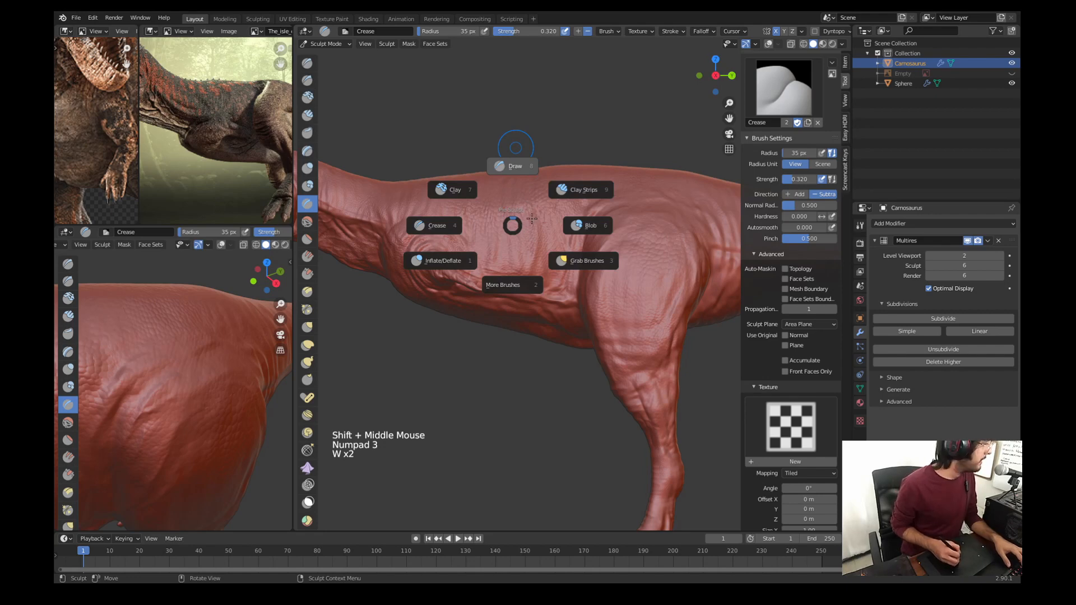
left_click(526, 179)
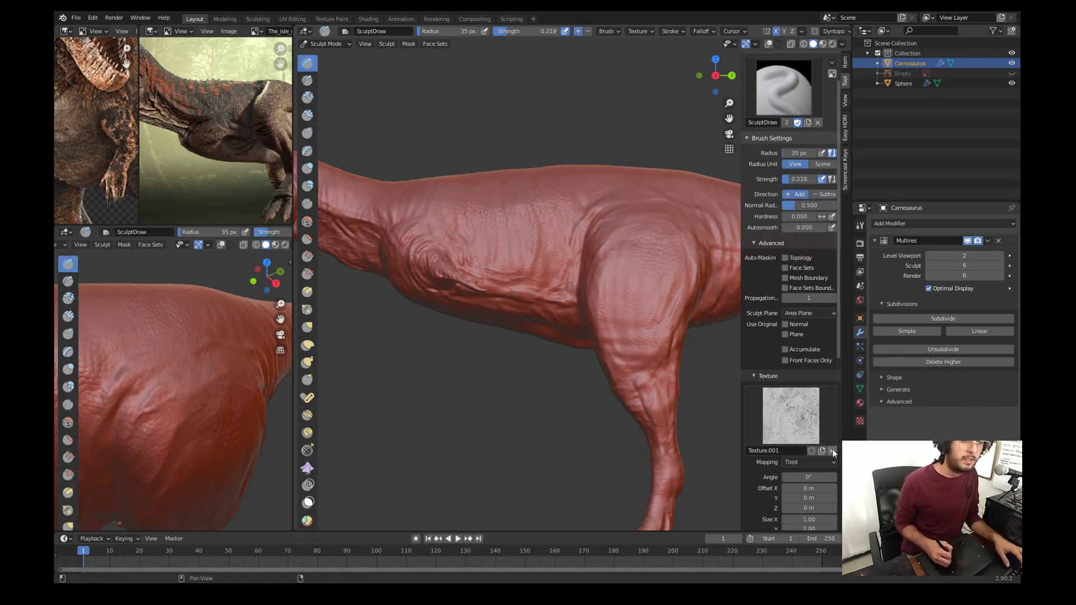
Step: Set the Draw brush radius to 22 px and build up the skin near the top of the thigh
key("f")
left_click(568, 203)
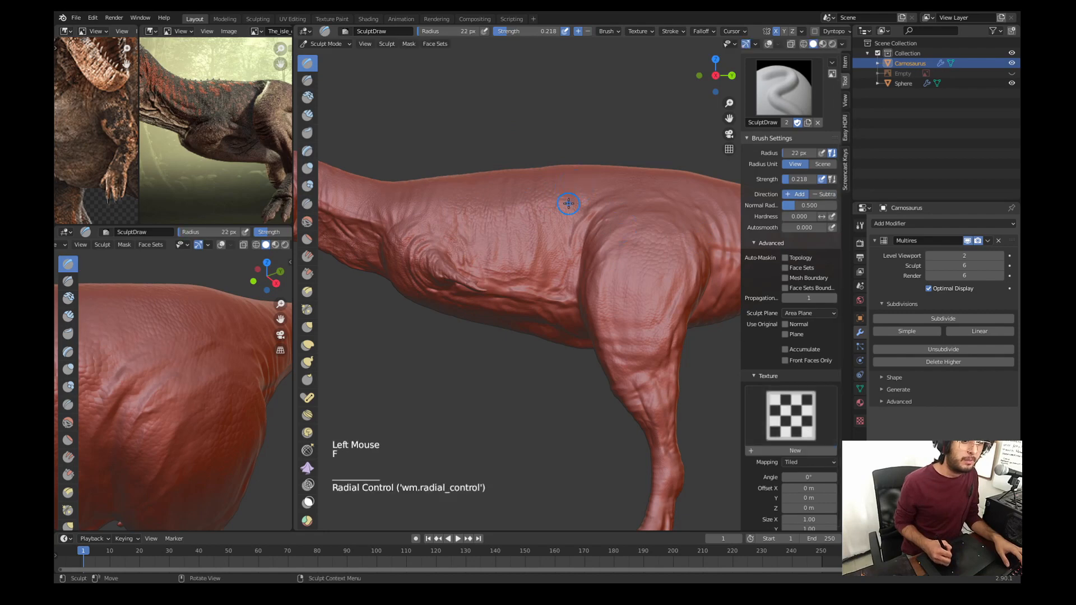
middle_click_drag(574, 204, 444, 254, "shift")
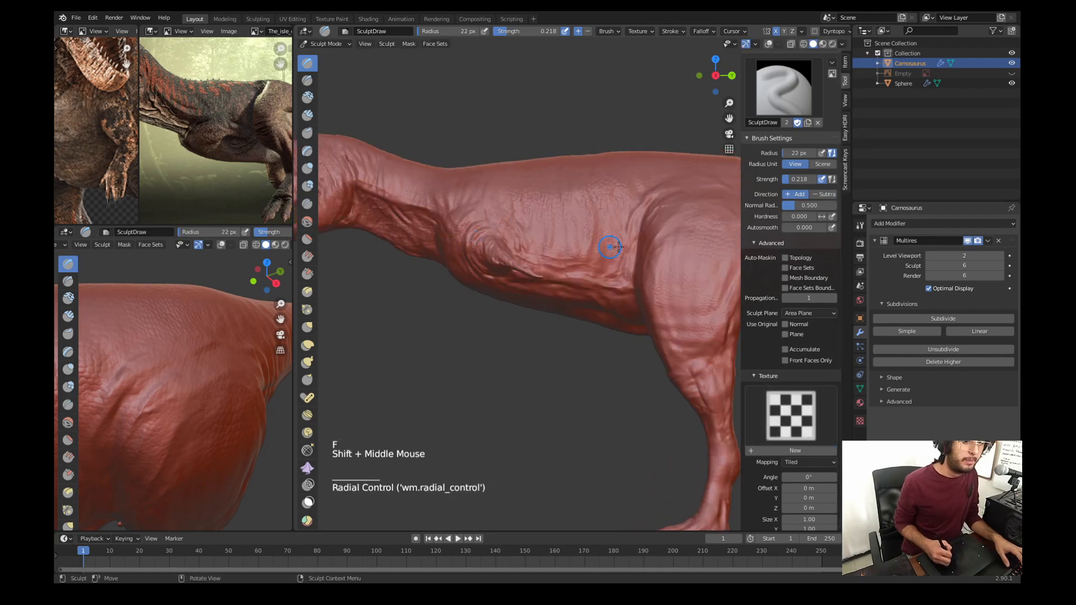
mouse_move(638, 222)
middle_mouse_down("shift")
mouse_move(500, 267)
mouse_move(580, 212)
middle_mouse_up("shift")
left_click_drag(628, 222, 657, 247)
Step: Set the Draw brush radius to 32 px and raise curved folds above and behind the thigh toward the tail base
key("f")
left_click(667, 239)
middle_click_drag(629, 237, 573, 224, "shift")
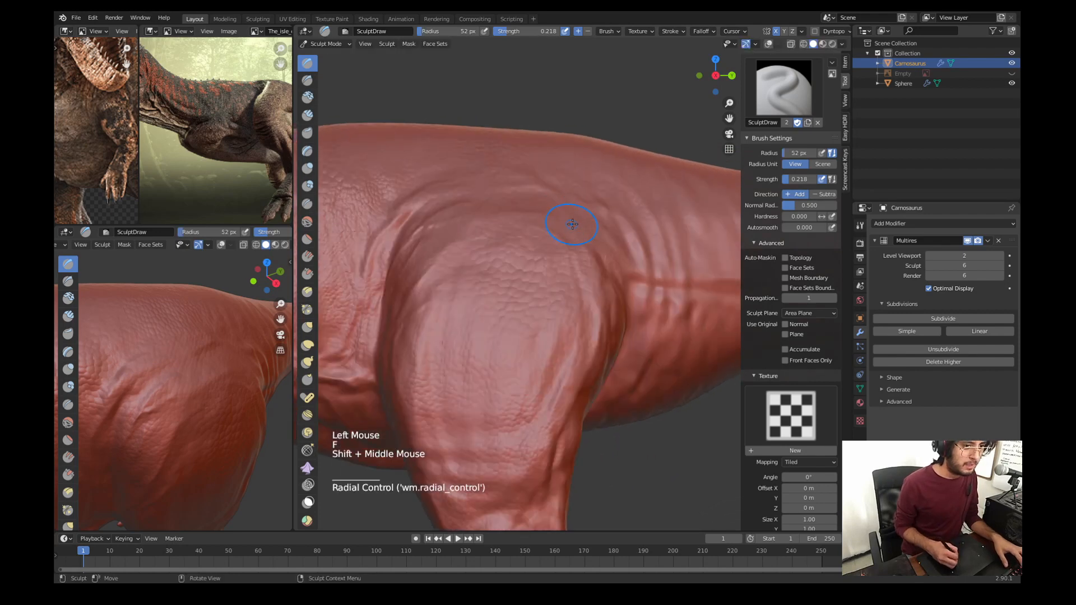
key("f")
left_click(605, 236)
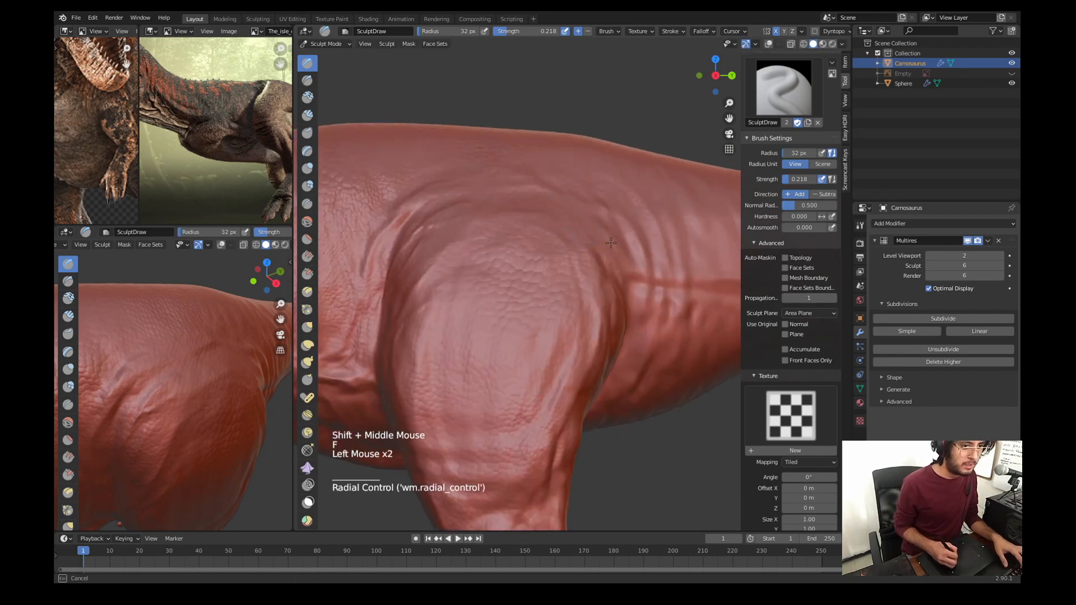
left_click_drag(577, 210, 596, 225)
left_click_drag(556, 175, 629, 230)
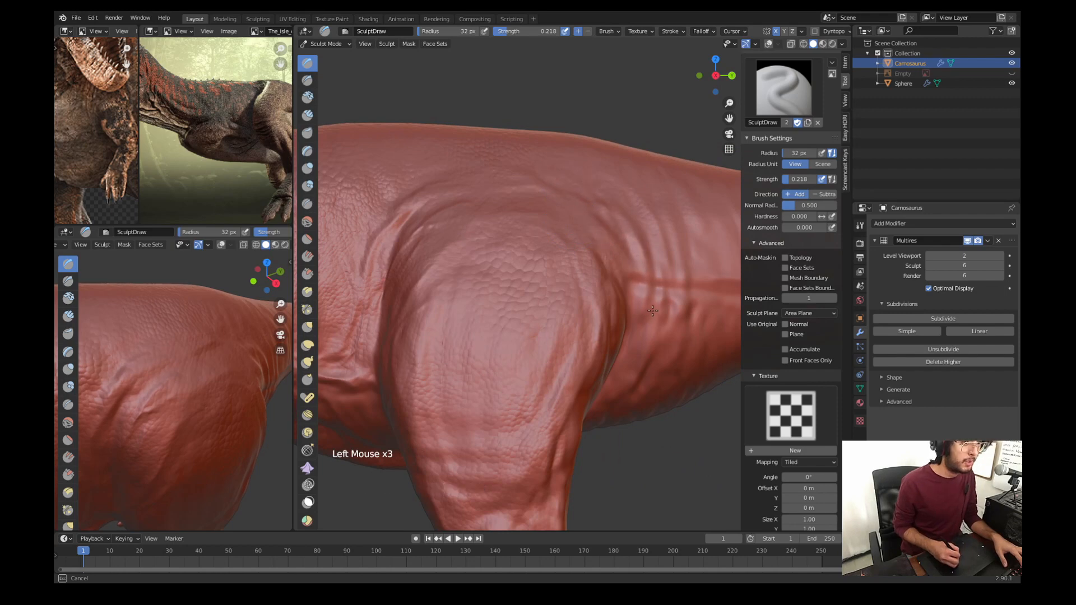
middle_click_drag(581, 243, 558, 226, "shift")
mouse_move(584, 290)
left_mouse_down()
mouse_move(585, 312)
mouse_move(599, 280)
mouse_move(566, 213)
left_mouse_up()
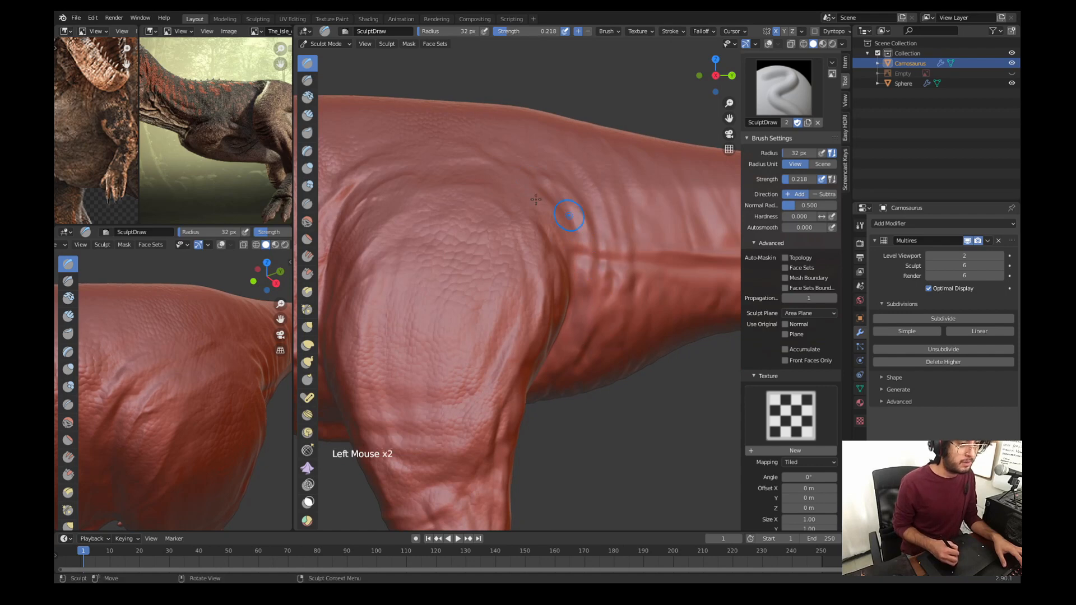
Step: Set the Draw brush radius to 22 px and raise the fold along the thigh's upper front edge
key("f")
left_click(485, 166)
middle_click_drag(380, 194, 456, 198, "shift")
key("f")
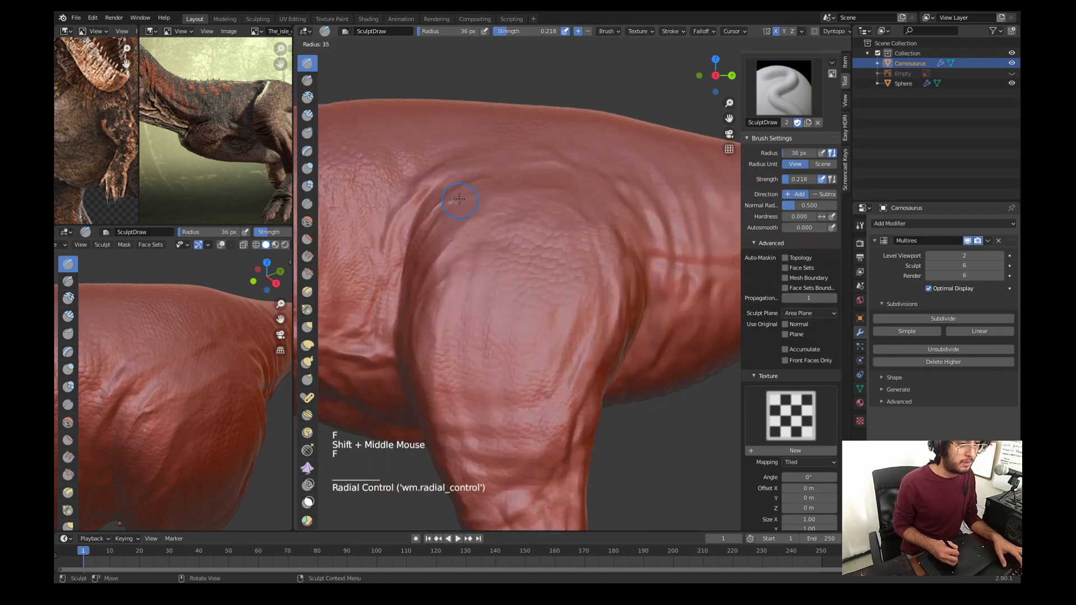
left_click(447, 198)
left_click_drag(436, 207, 482, 179)
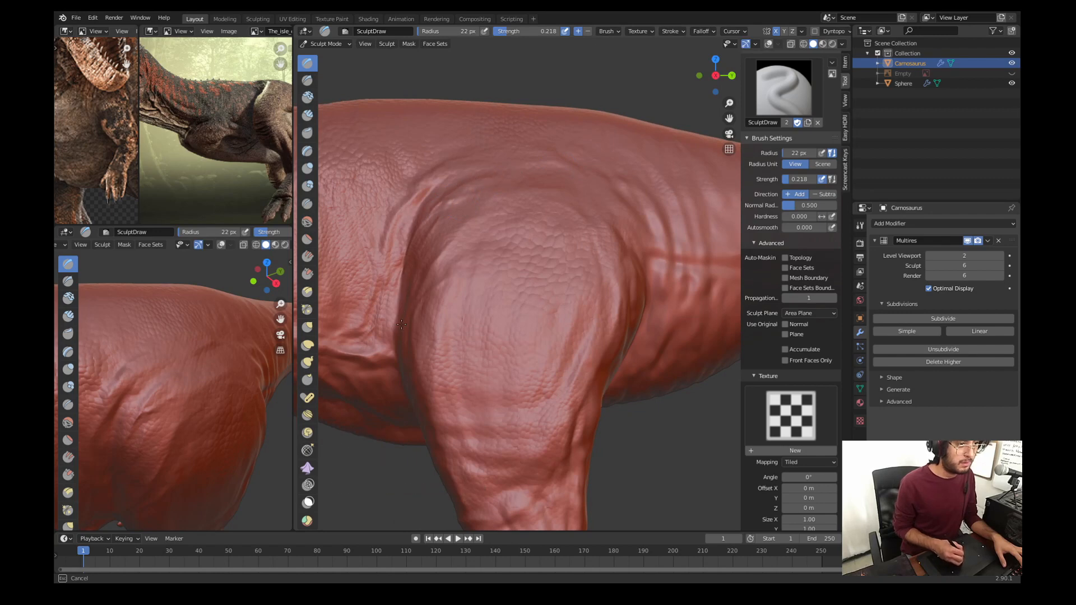
Step: Lower the Multires sculpt level to 5 and strengthen the thigh's upper front fold with a 21 px Draw brush
key("f")
left_click(515, 157)
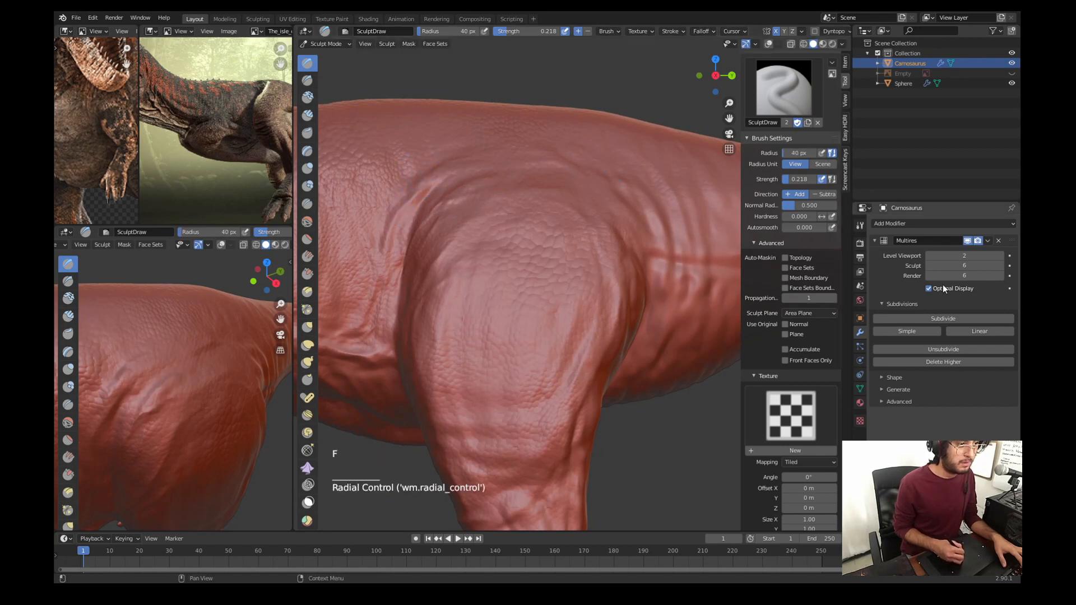
left_click(929, 266)
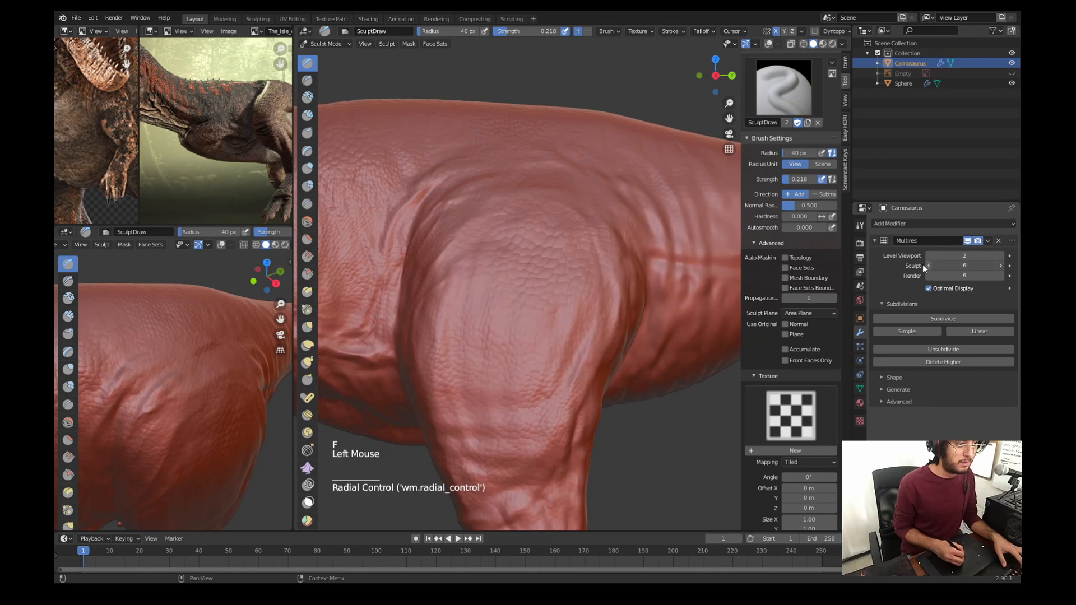
key("f")
left_click(412, 220)
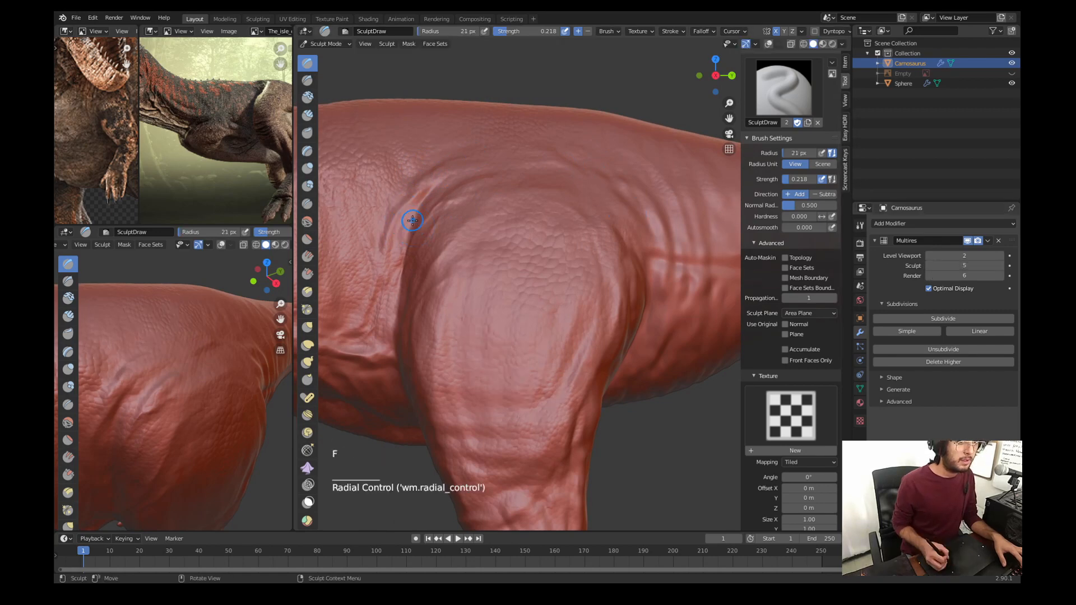
left_click_drag(413, 221, 438, 195)
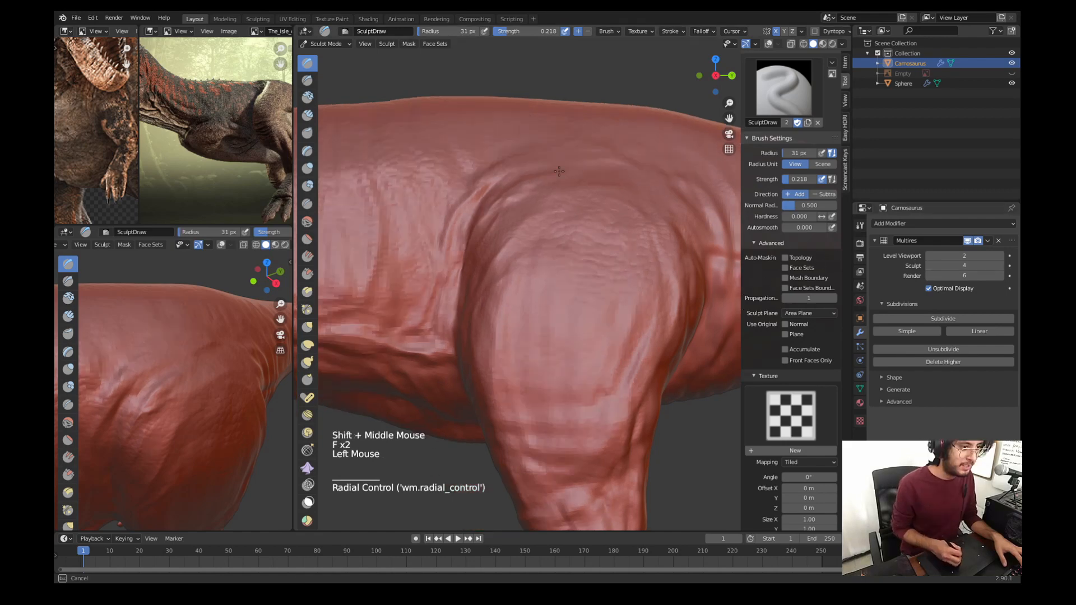
Step: At Multires sculpt level 4, build up the folds arching over and behind the thigh with a 31 px Draw brush
mouse_move(559, 172)
left_mouse_down()
mouse_move(488, 181)
mouse_move(477, 194)
left_mouse_up()
left_click_drag(652, 217, 664, 229)
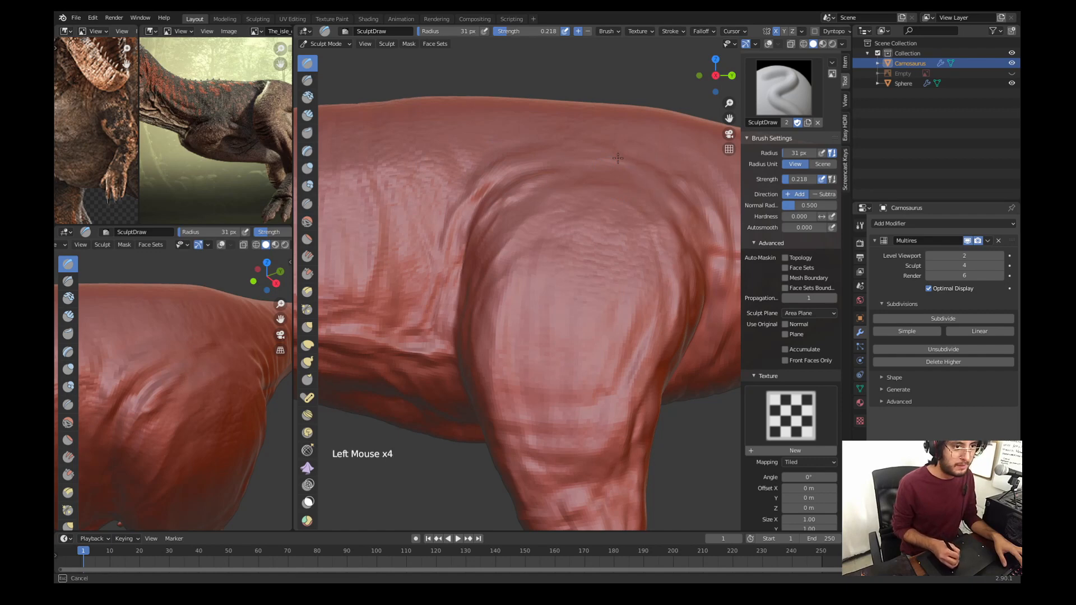
middle_click_drag(704, 200, 521, 144, "shift")
left_click_drag(594, 215, 617, 245)
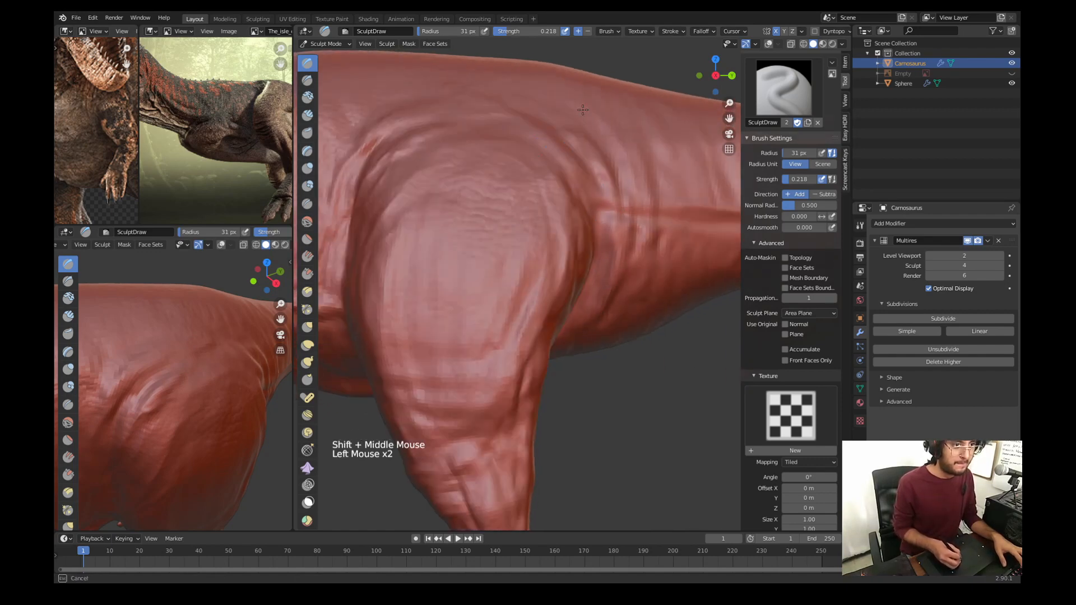
Step: Set the Draw brush radius to 32 px and build up the skin folds just in front of the thigh
mouse_move(447, 192)
middle_mouse_down("ctrl")
mouse_move(439, 228)
mouse_move(499, 228)
mouse_move(500, 269)
mouse_move(457, 272)
middle_mouse_up("ctrl")
key("f")
left_click(440, 241)
key("f")
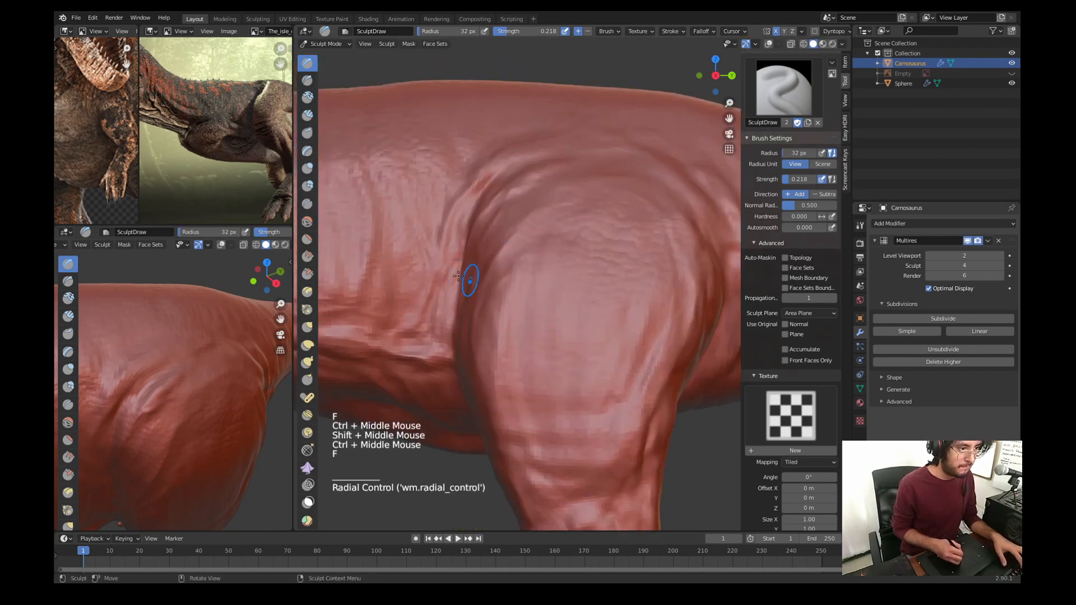
left_click(457, 276)
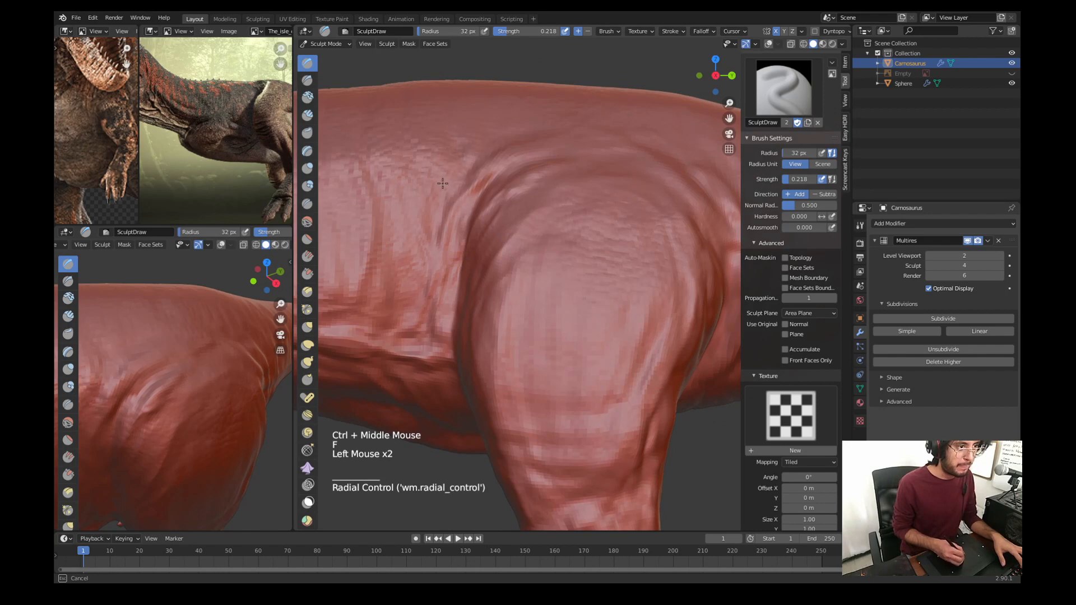
Step: Touch up the skin folds above the thigh with the SculptDraw brush, then reduce the brush radius to 8 px
left_click(648, 196)
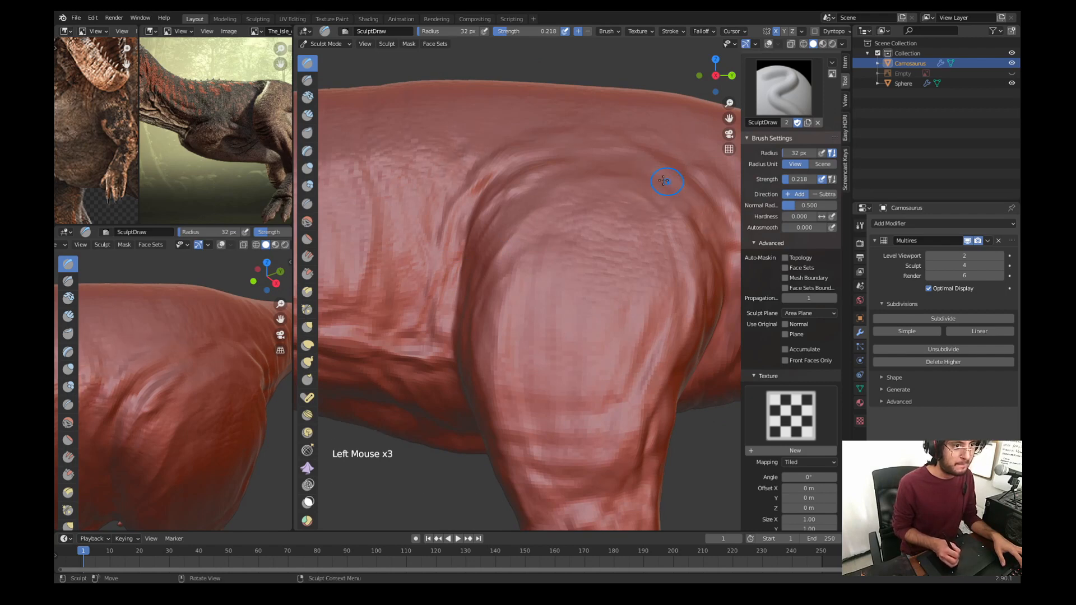
middle_click_drag(664, 181, 594, 221, "shift")
key("f")
left_click(643, 262)
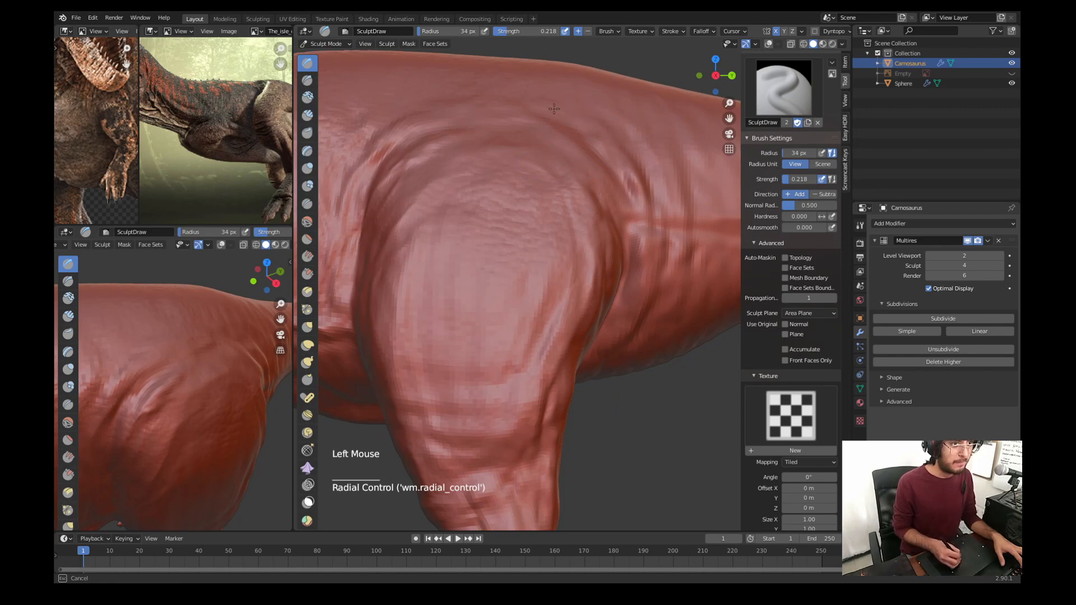
middle_click_drag(548, 144, 448, 202, "ctrl")
left_click(434, 213)
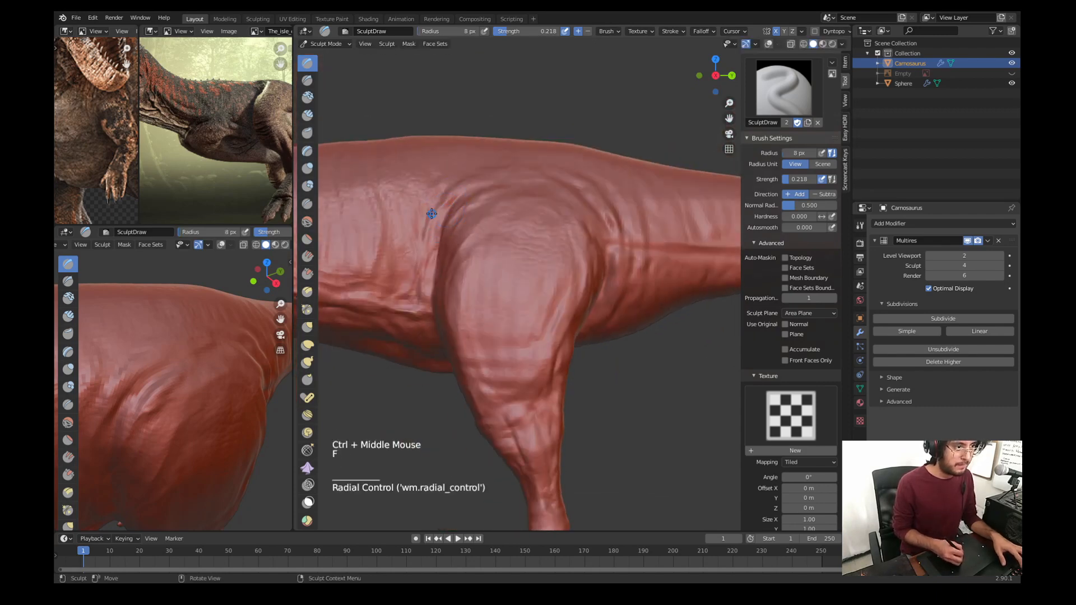
Step: Sculpt folds above the hip and along the thigh's front edge with the SculptDraw brush, using radii of 11 and 27 px
key("f")
left_click(445, 178)
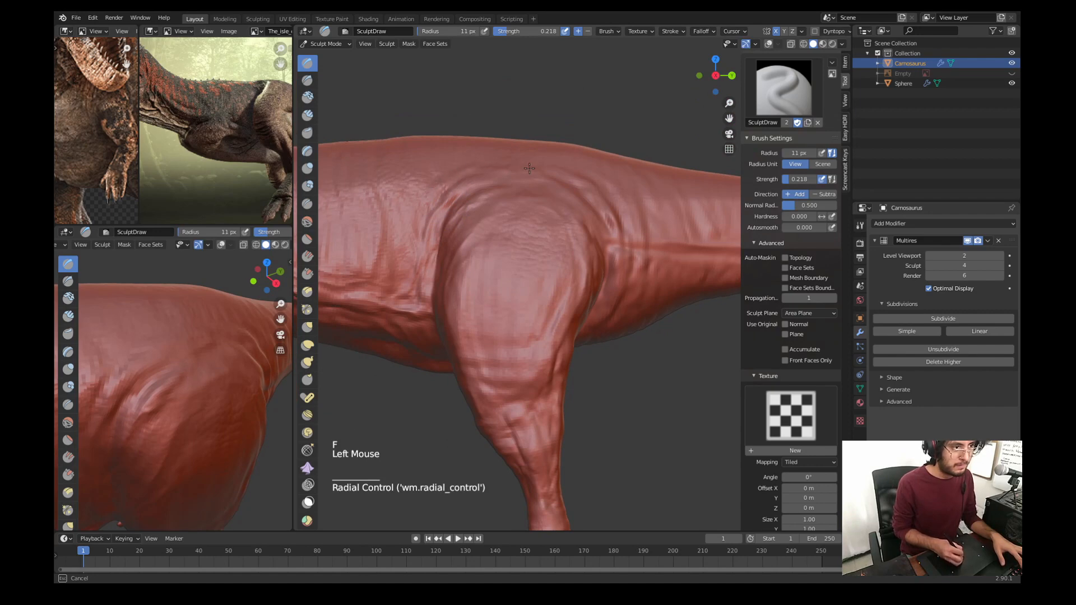
left_click_drag(529, 168, 535, 164)
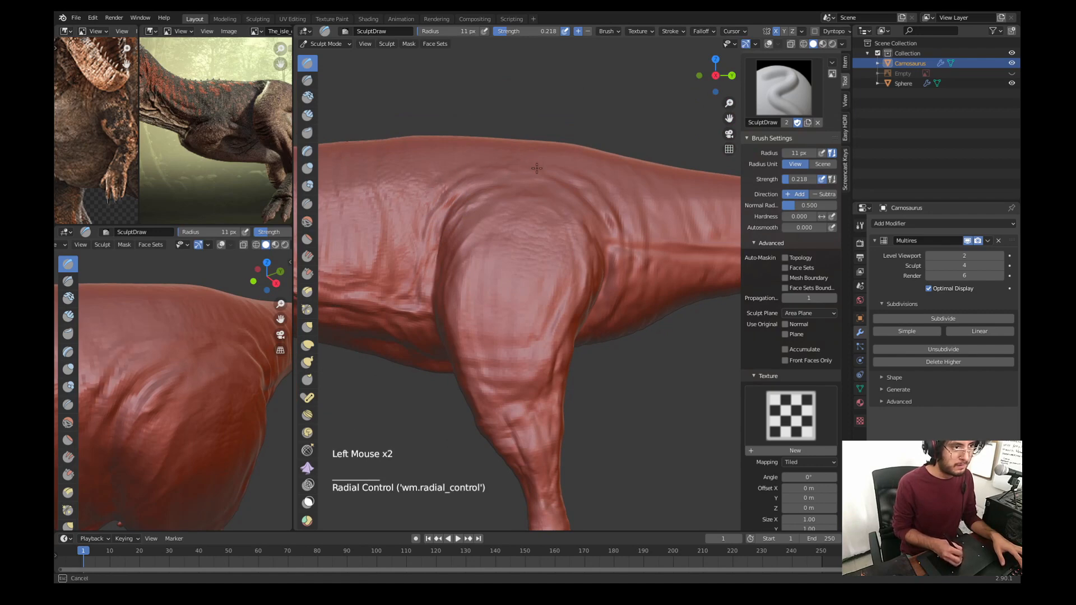
key("f")
left_click(425, 261)
mouse_move(444, 208)
left_mouse_down()
mouse_move(463, 224)
mouse_move(441, 251)
left_mouse_up()
Step: Bring the head and the reference picture's teeth into view and switch the model from Sculpt Mode to Object Mode
middle_click_drag(419, 222, 417, 269, "ctrl")
mouse_move(476, 273)
middle_mouse_down("shift")
mouse_move(572, 279)
mouse_move(508, 237)
mouse_move(473, 265)
mouse_move(615, 231)
middle_mouse_up("shift")
middle_click_drag(615, 231, 536, 281, "ctrl")
middle_click_drag(180, 118, 266, 160, "shift")
middle_click_drag(138, 158, 238, 155, "shift")
middle_click_drag(238, 155, 188, 109, "shift")
middle_click_drag(439, 234, 548, 305, "ctrl")
key("ctrl+Tab")
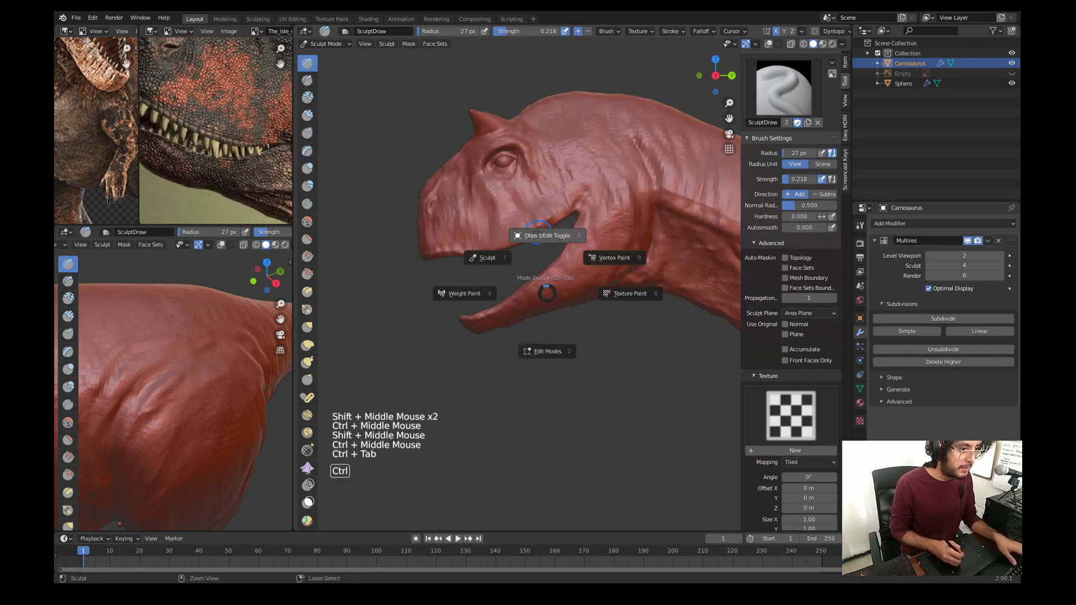
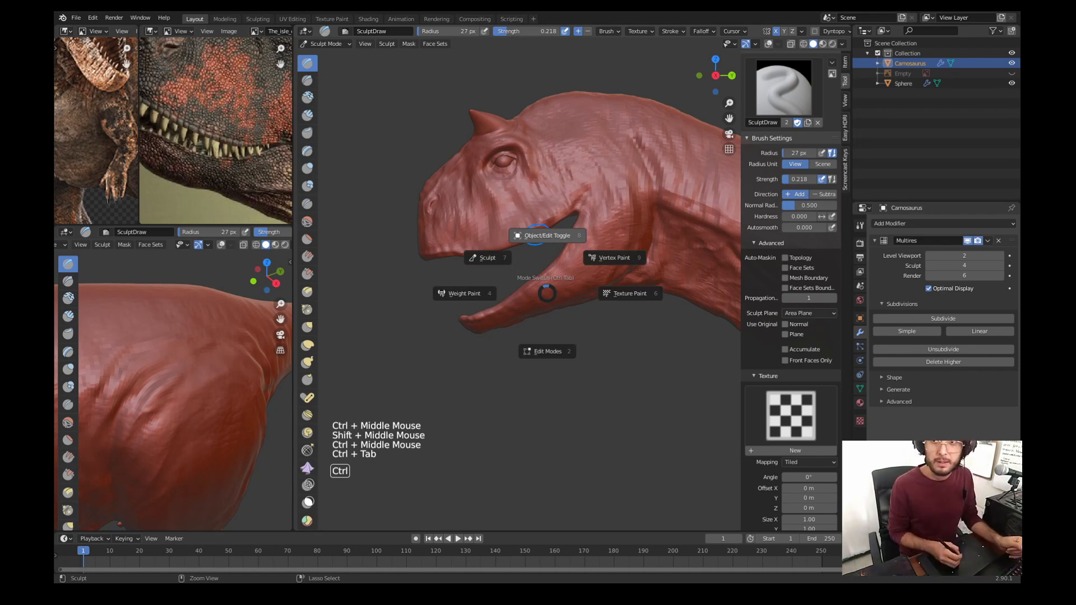
left_click(536, 236)
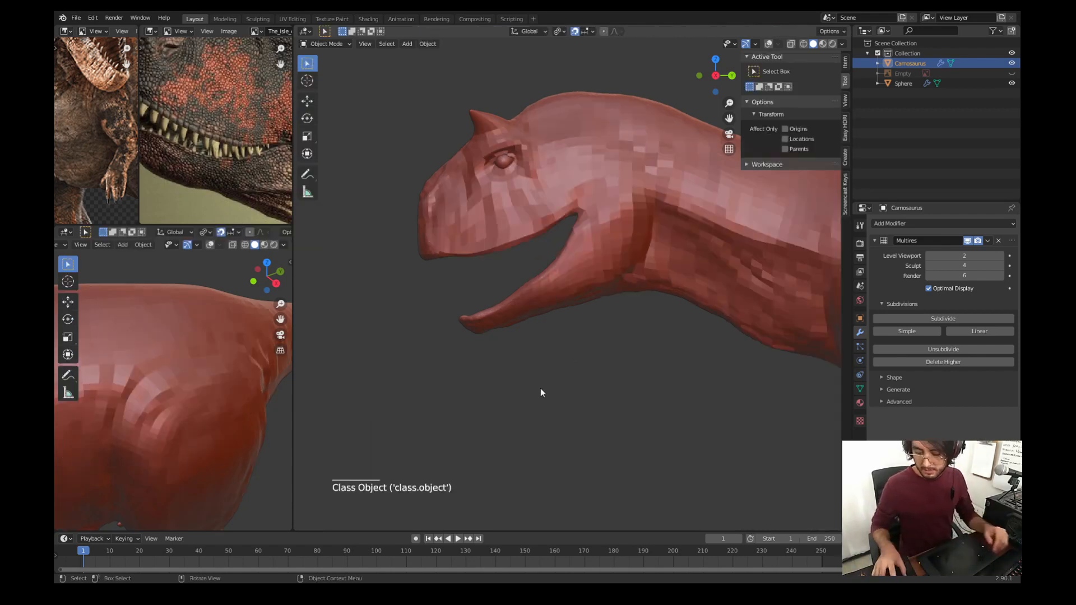
Step: Deselect the dinosaur body and add a cone mesh as the base for a tooth
middle_click_drag(540, 387, 585, 444, "shift")
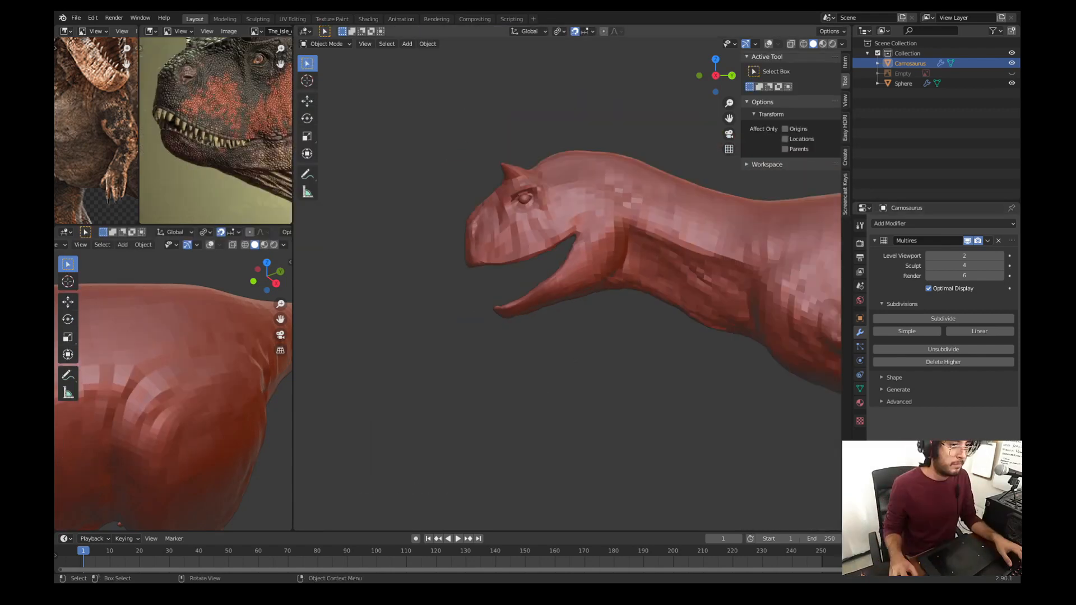
left_click(583, 386)
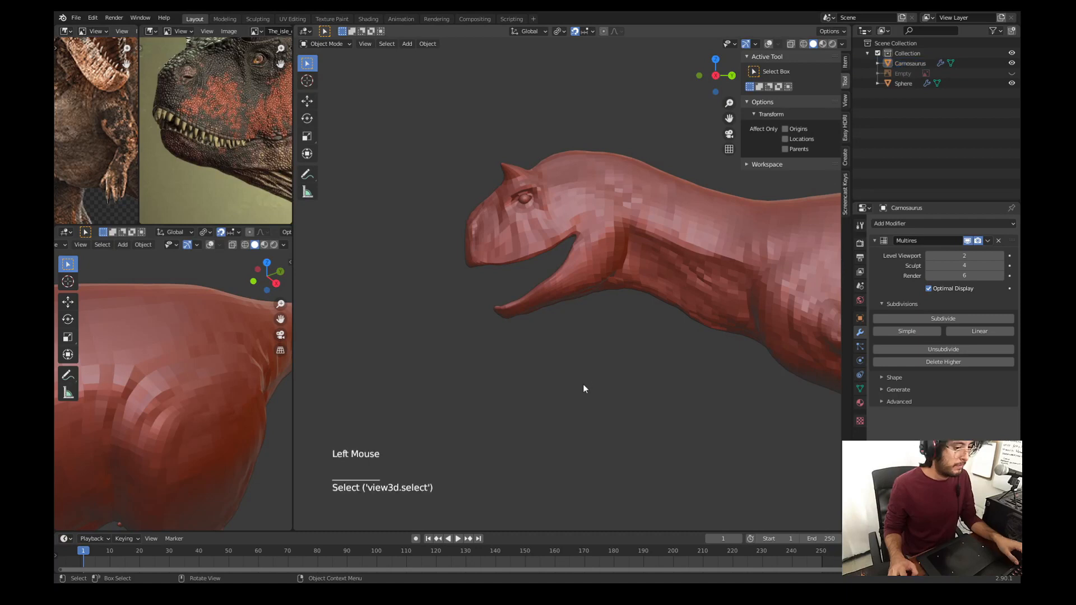
key("KP_1")
key("KP_3")
left_click(574, 379)
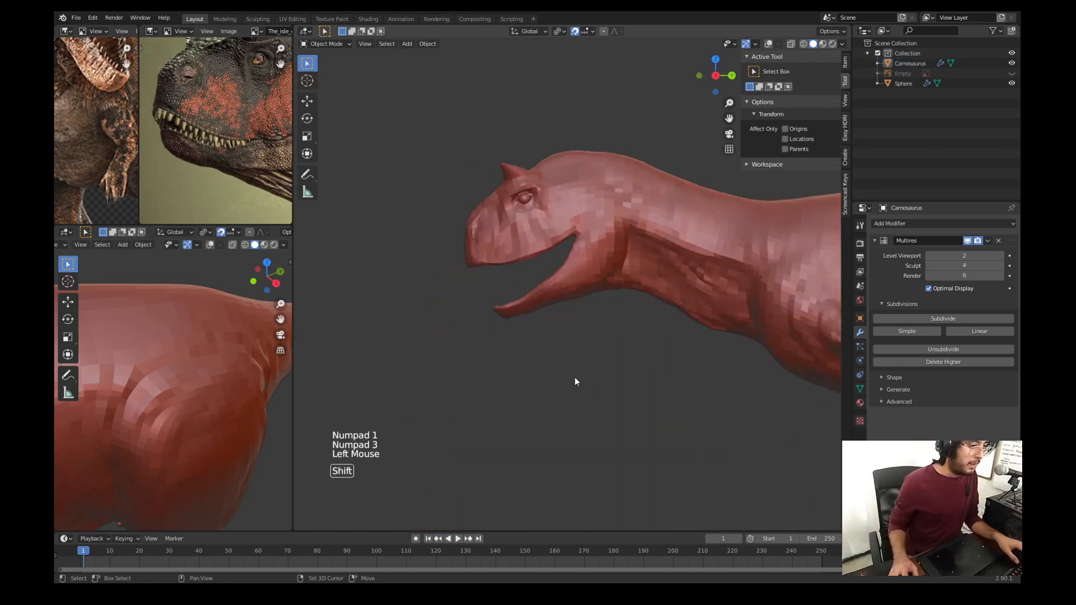
key("shift+a")
mouse_move(574, 378)
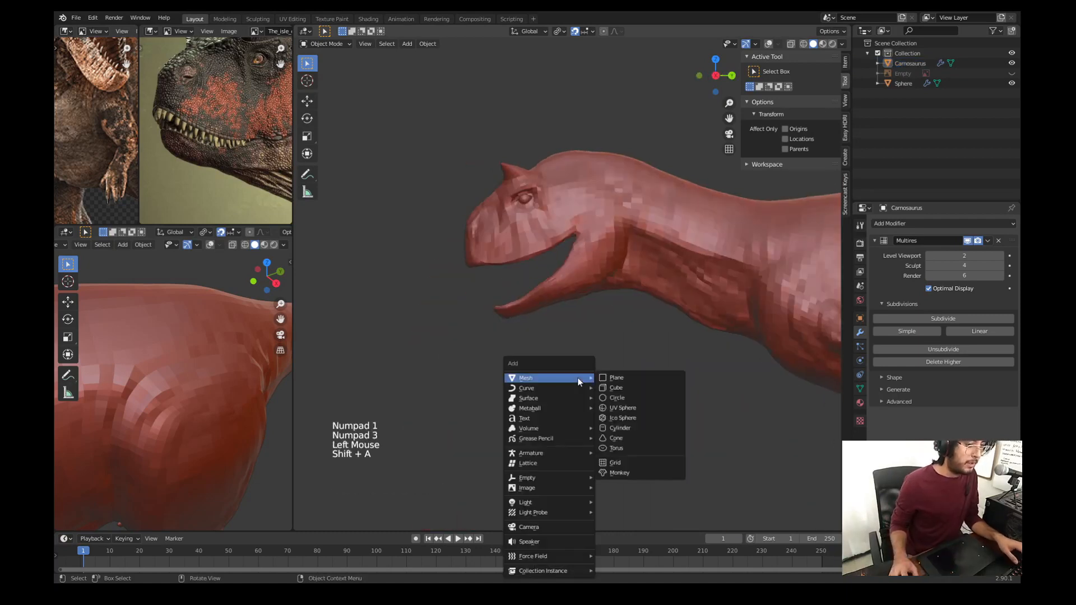
left_click(613, 438)
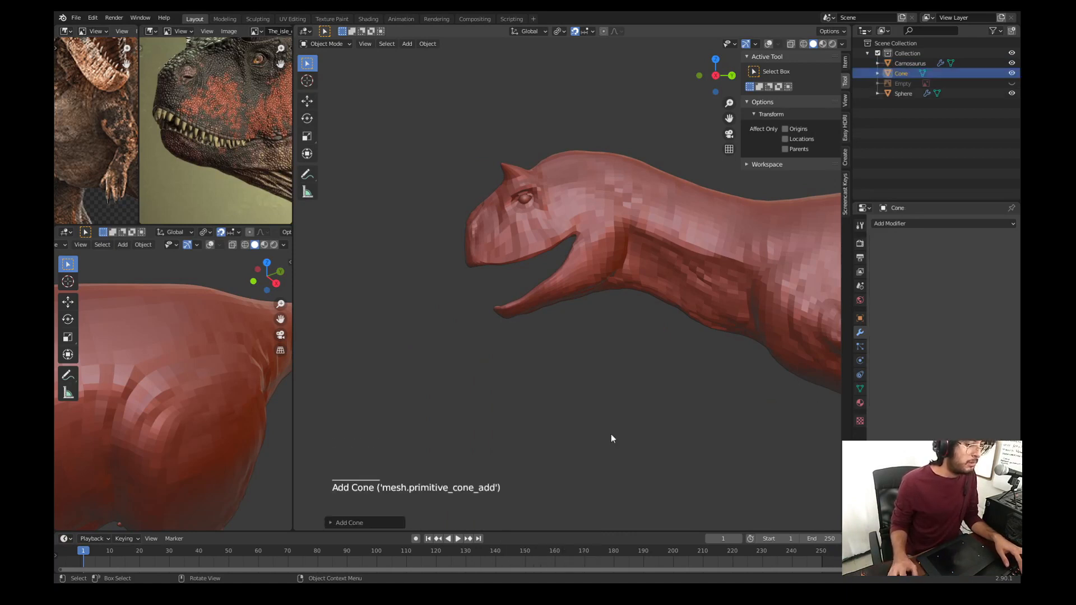
Step: Move the new cone from the scene origin to the front of the dinosaur's head
key("g")
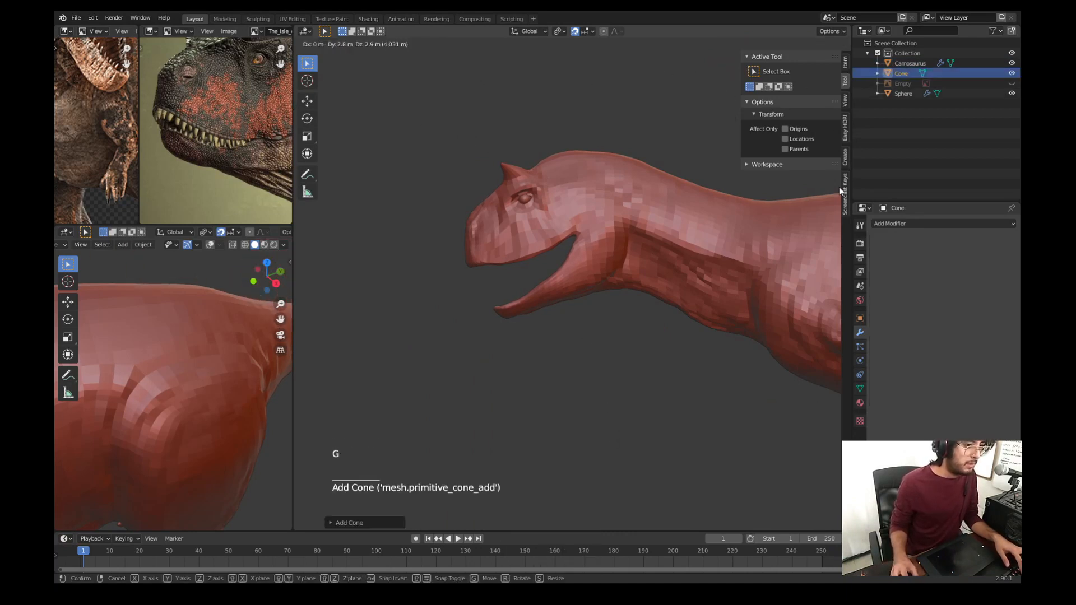
scroll(652, 305, "down", 6)
key("g")
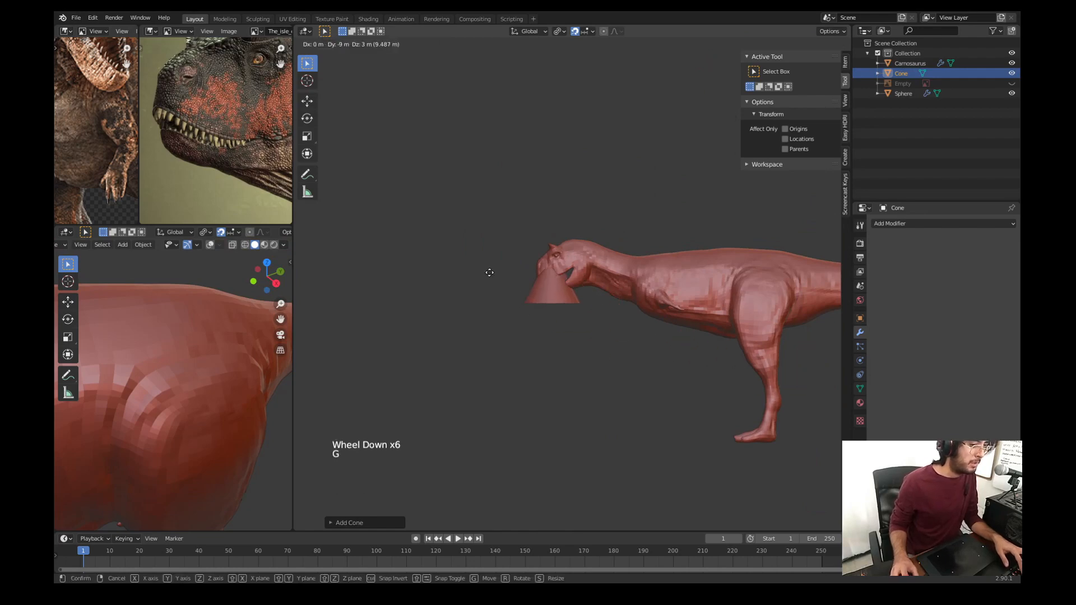
scroll(489, 272, "up", 5)
left_click(590, 290)
middle_click_drag(591, 291, 597, 338, "shift")
Step: Scale the cone down towards tooth size and rotate it so its tip points down below the upper jaw
key("s")
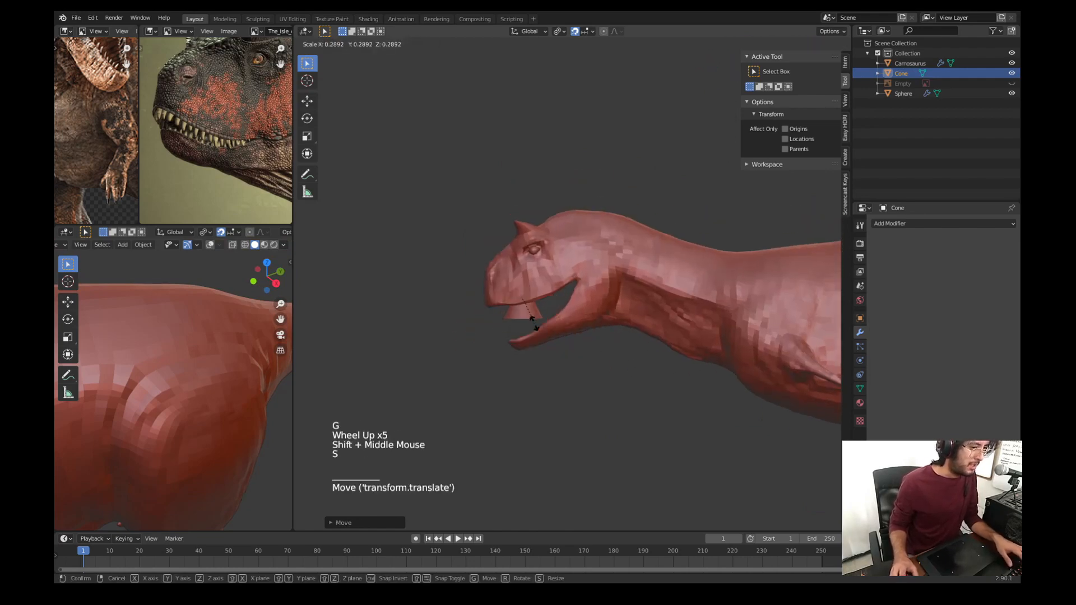
left_click(537, 325)
key("r")
left_click(416, 308)
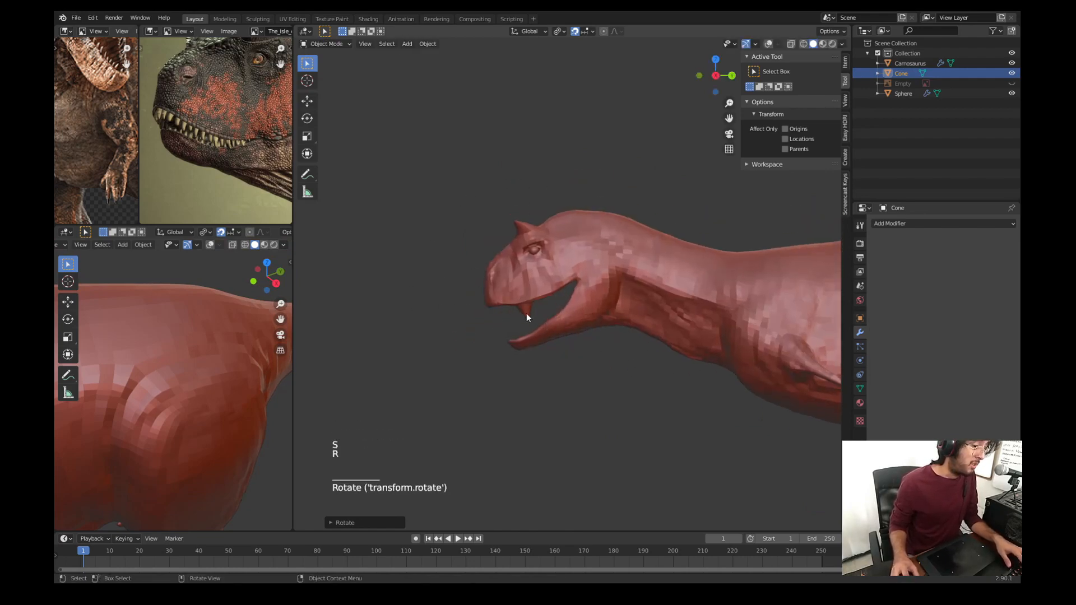
key("g")
left_click(516, 328)
Step: From the front view, shift the cone sideways off the mouth's centre line and shrink it a little
key("KP_1")
scroll(548, 332, "up", 4)
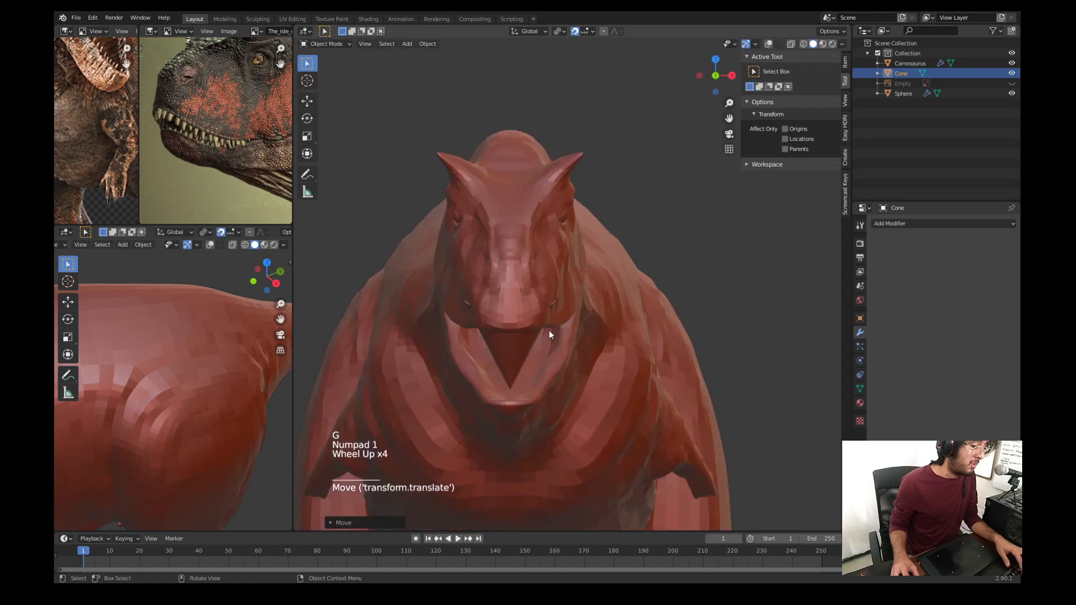
middle_click_drag(548, 332, 555, 335, "shift")
key("g")
key("s")
left_click(560, 340)
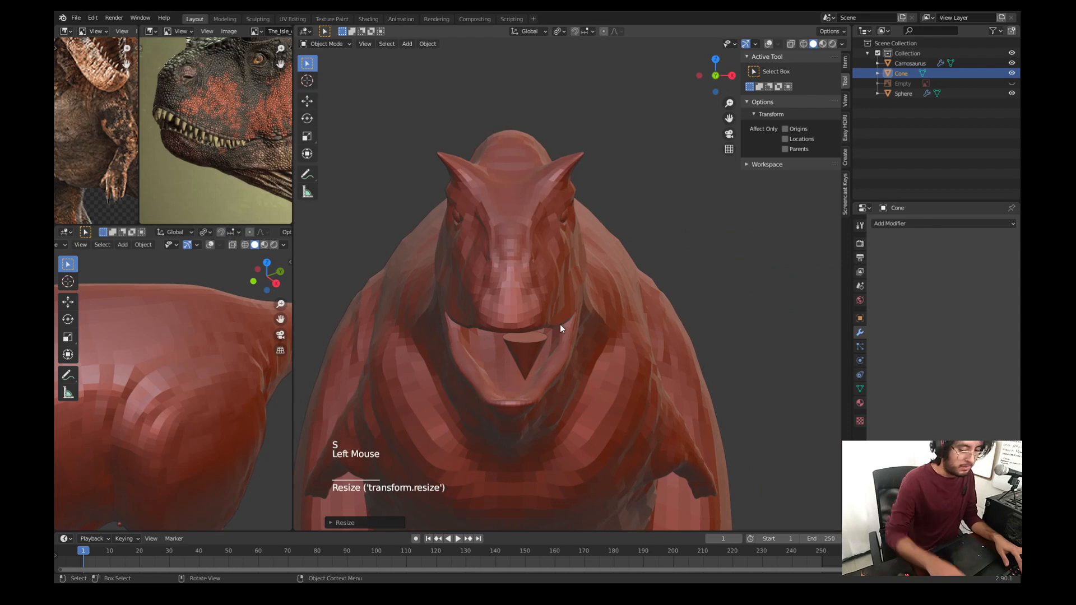
Step: From the side view, open the cone in Edit Mode and select its base edge loop
key("KP_3")
middle_click_drag(560, 324, 468, 355, "shift")
scroll(507, 351, "up", 3)
left_click(450, 385)
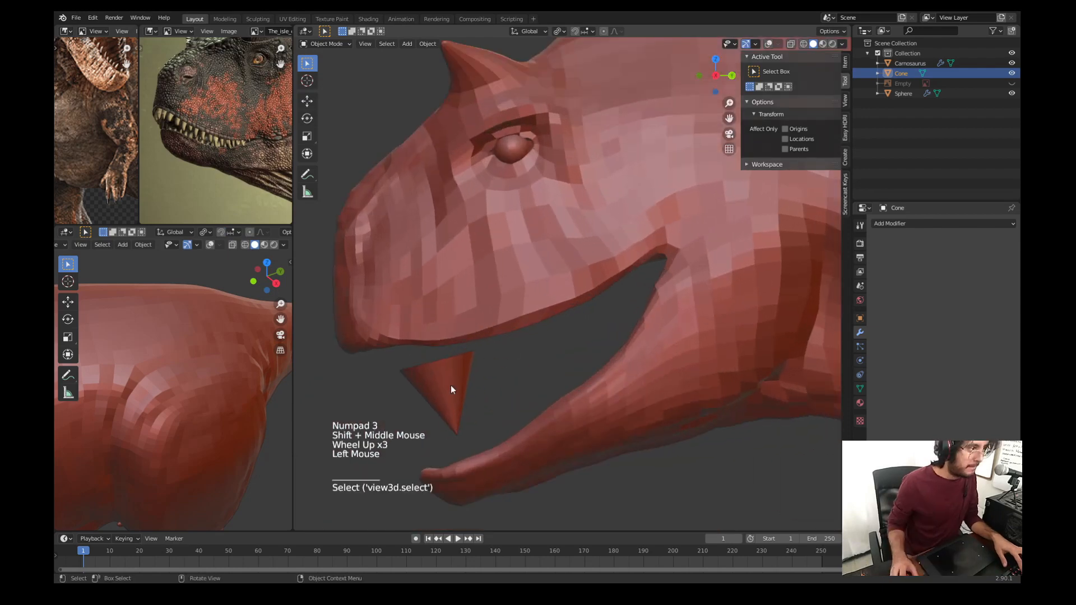
scroll(472, 366, "down", 2)
left_click(483, 356)
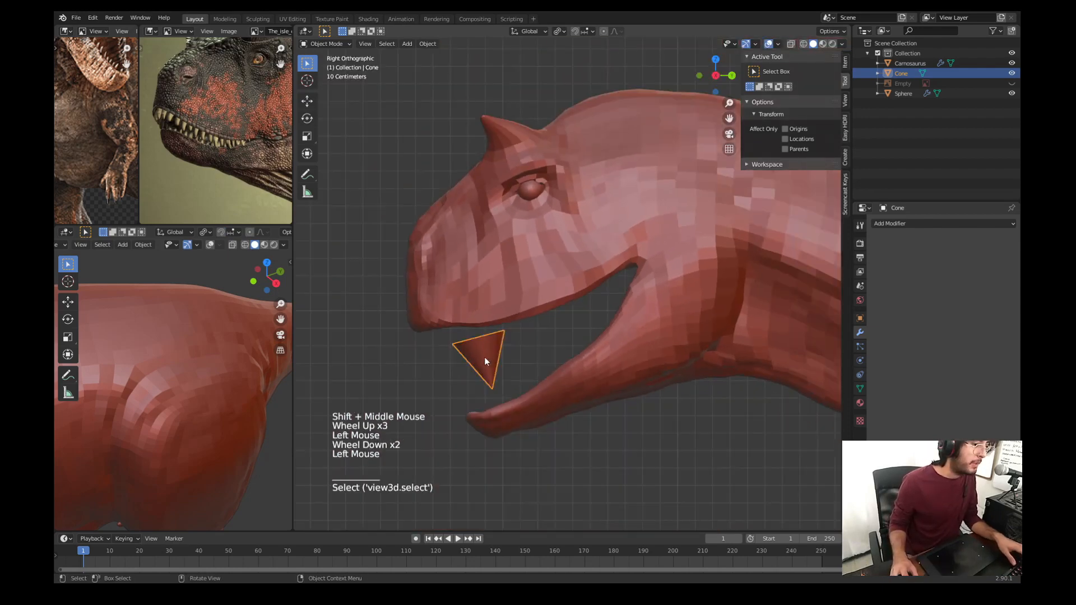
key("Tab")
left_click(479, 340, "alt")
scroll(481, 345, "up", 2)
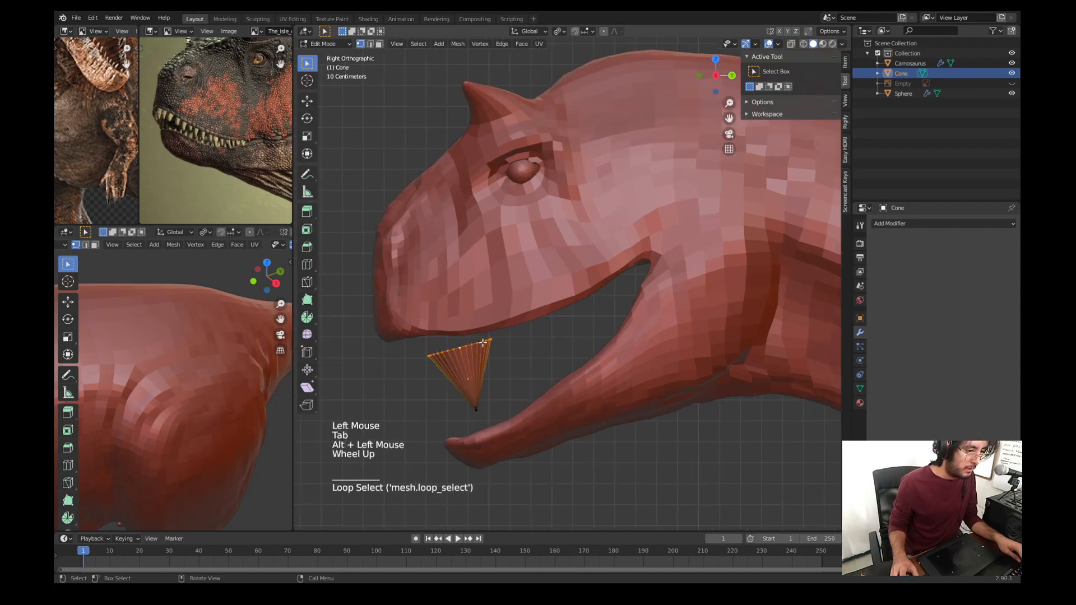
Step: Narrow the cone by scaling down its base loop, and move the loop slightly closer to the tip
middle_click_drag(482, 347, 549, 324, "shift")
key("g")
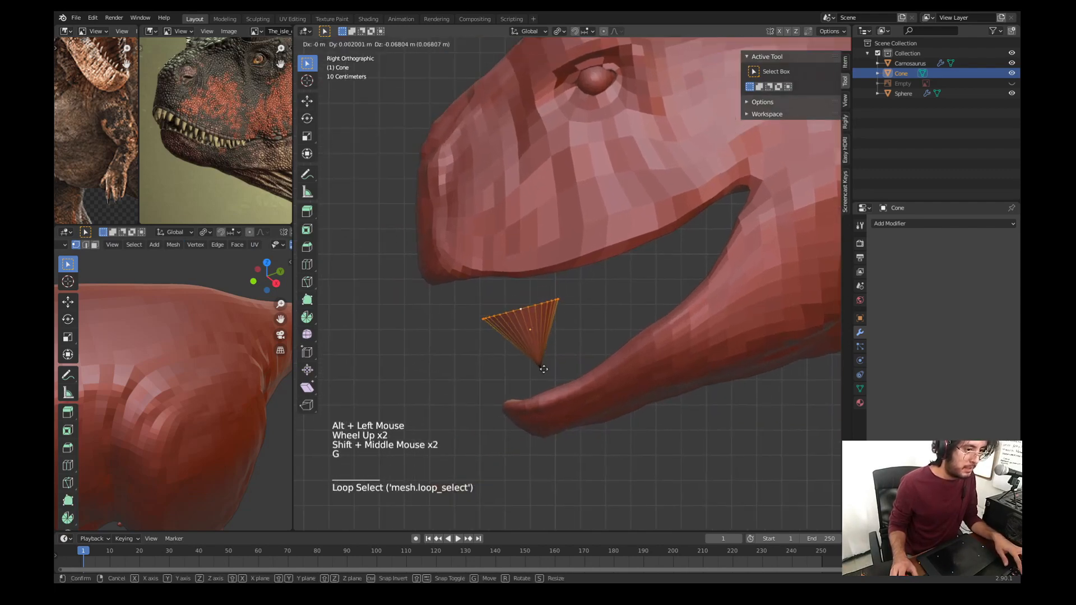
left_click(546, 346)
key("s")
left_click(562, 339)
key("g")
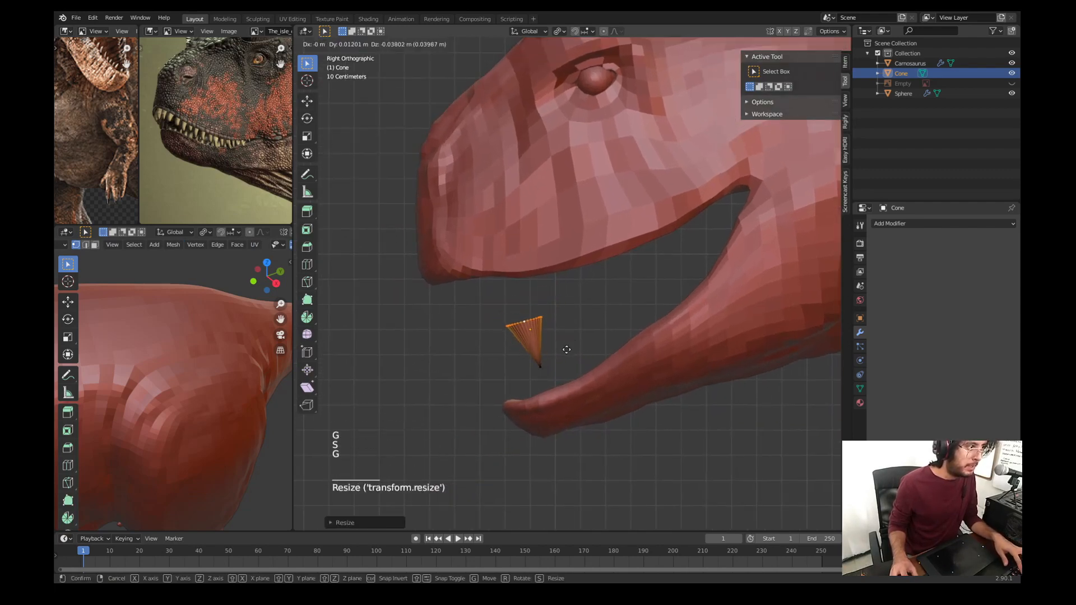
left_click(567, 351)
Step: Extrude the cone's base loop upward twice, resizing each new ring to form the tooth's root
key("e")
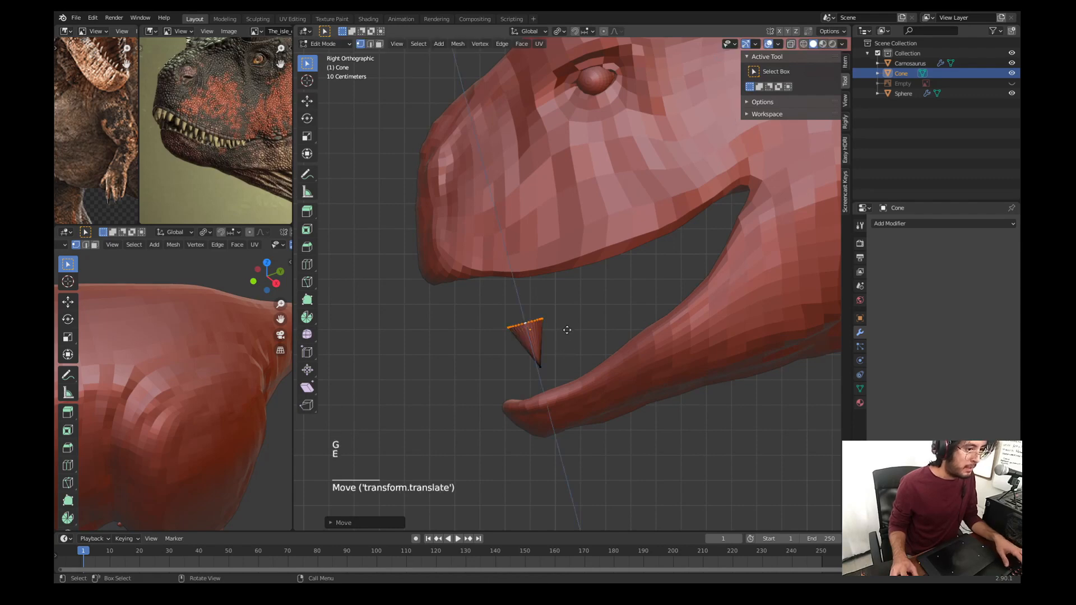
left_click(563, 308)
key("s")
left_click(569, 312)
key("e")
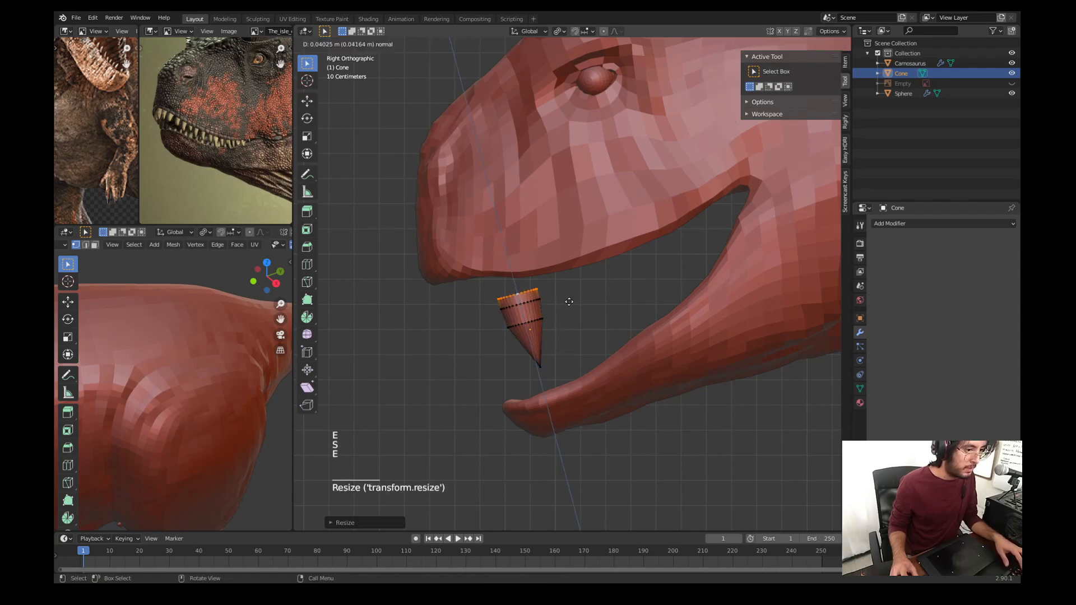
left_click(571, 305)
key("s")
left_click(572, 301)
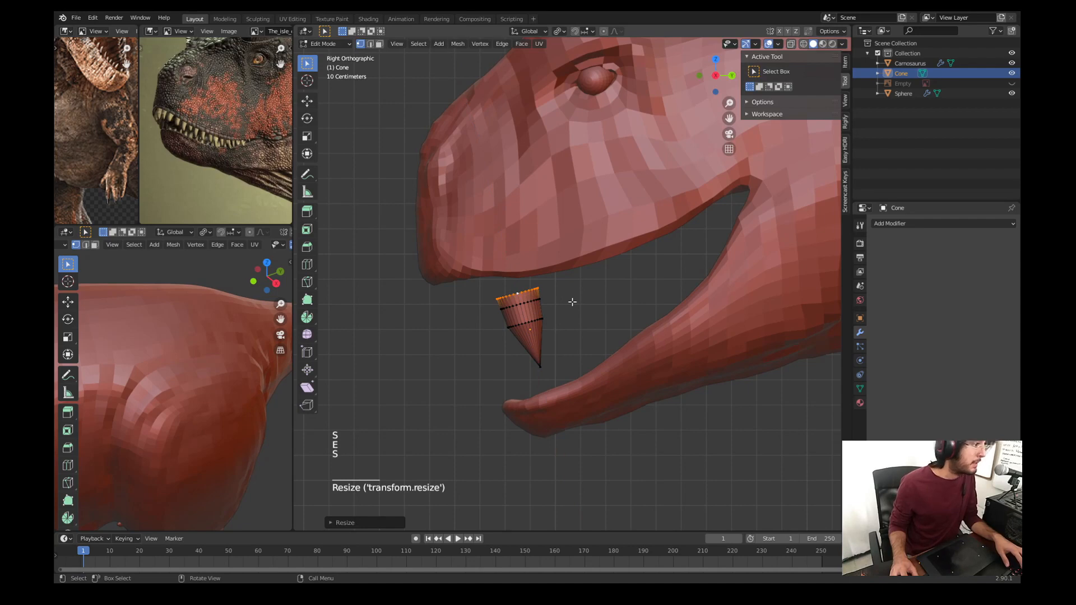
Step: Move the tooth's tip vertex up and slightly toward the back of the mouth to shorten and curve it
left_click(540, 367)
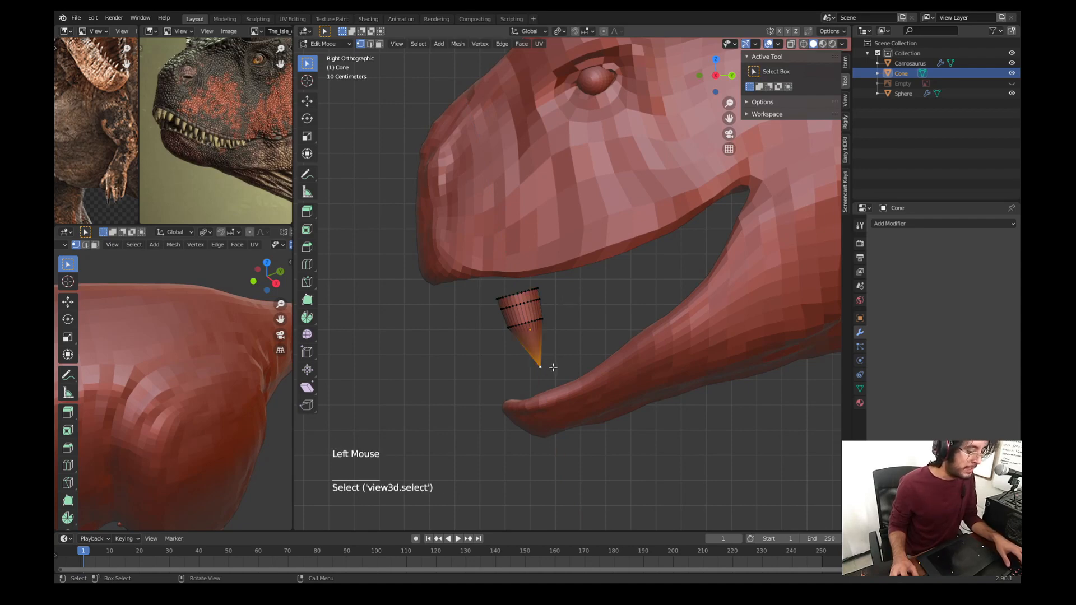
key("g")
left_click(559, 352)
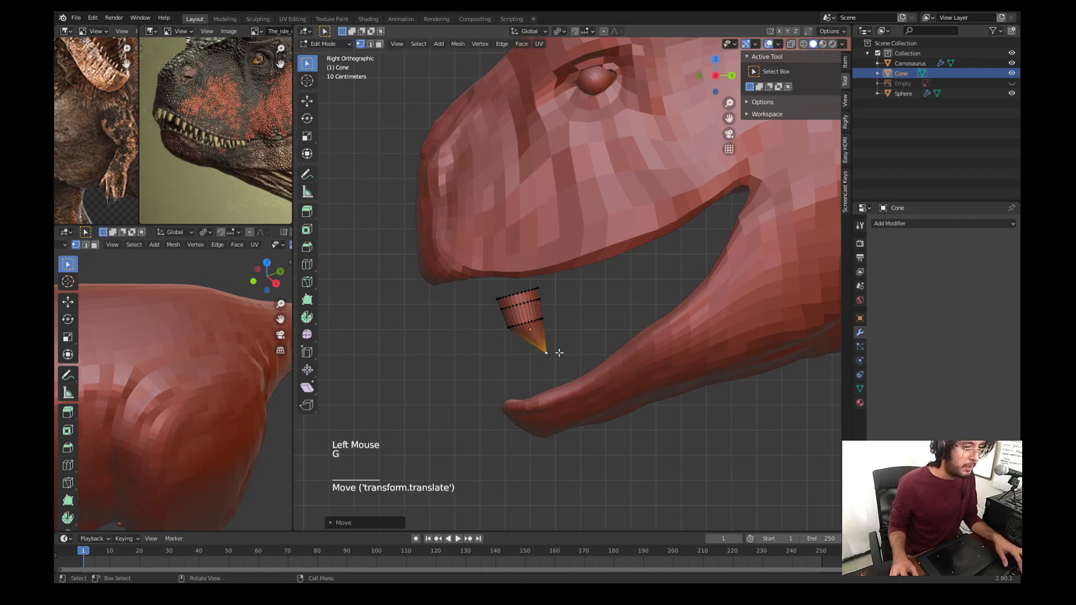
Step: Select the ring nearest the tooth's tip, scale it down slightly and return to Object Mode
left_click(531, 315, "alt")
left_click(532, 321, "alt")
scroll(532, 325, "up", 3)
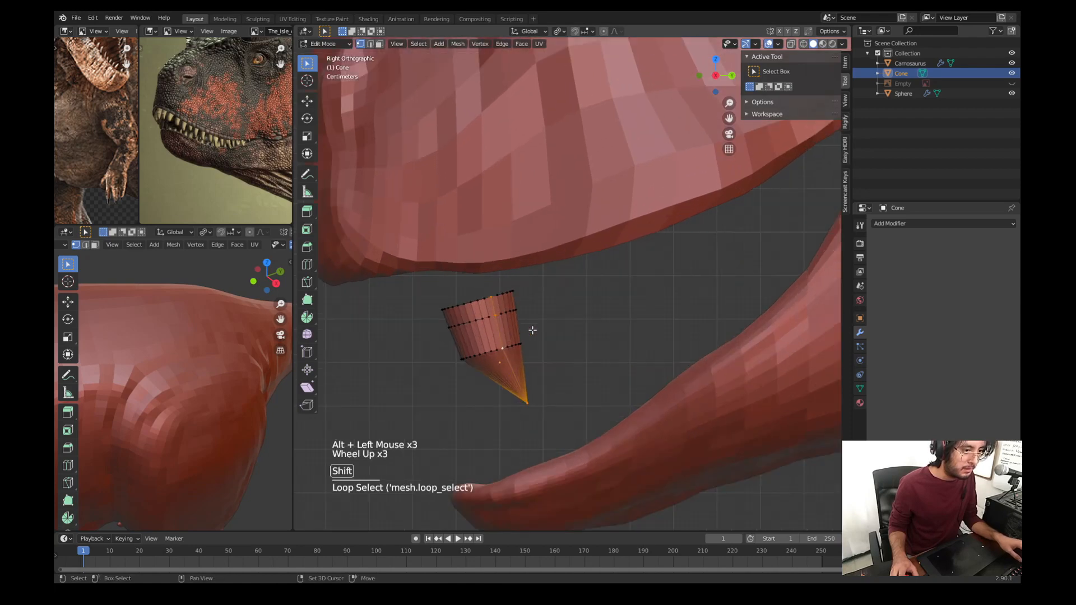
middle_click_drag(529, 331, 533, 303, "shift")
left_click(522, 311, "alt")
left_click(520, 308, "alt")
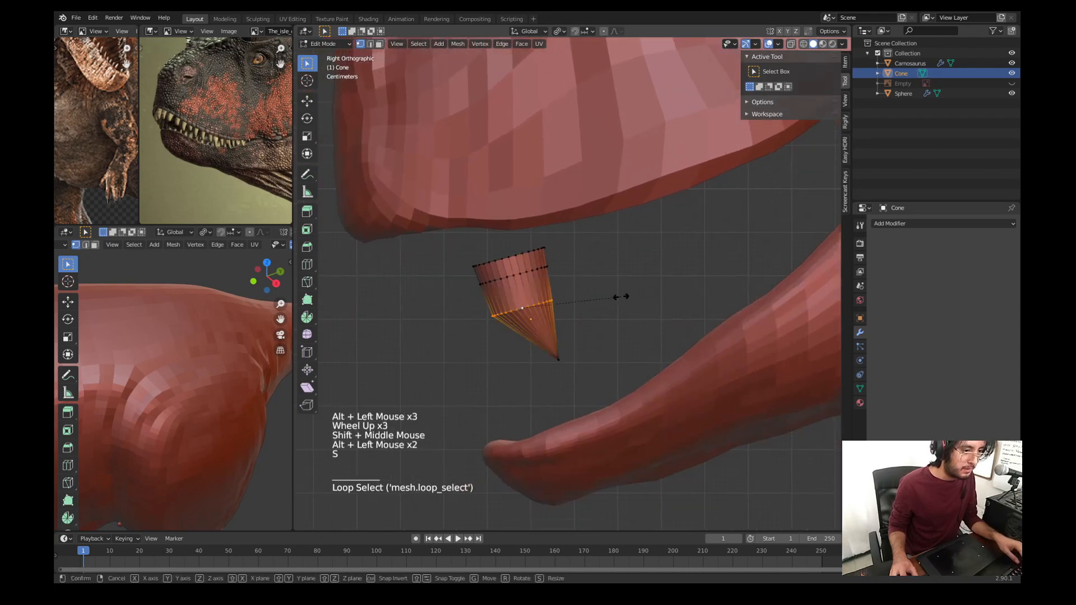
key("s")
left_click(571, 290)
key("Tab")
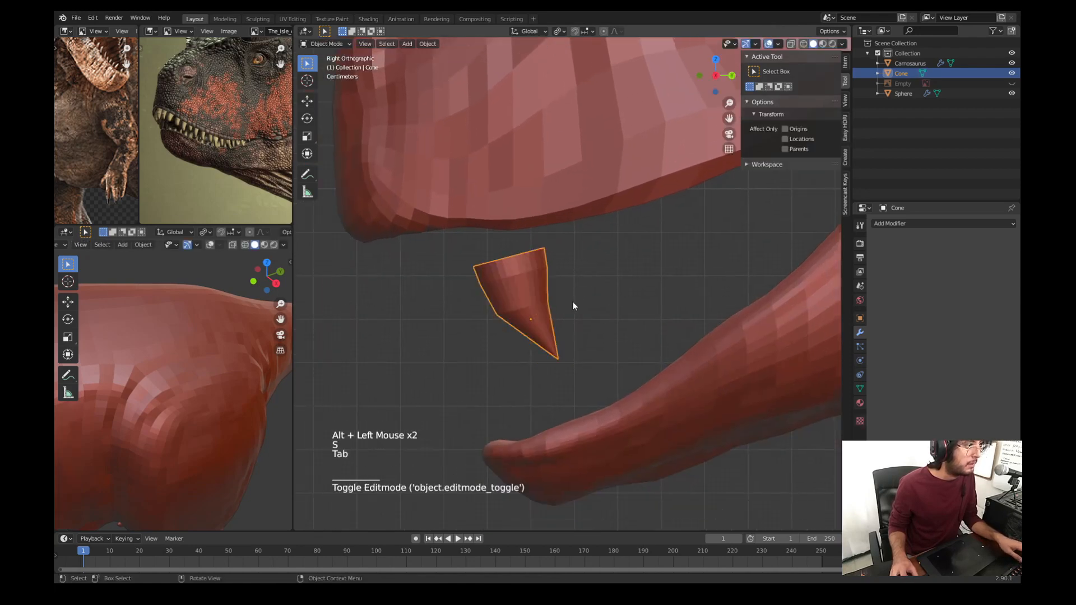
Step: Shade the tooth smooth and move it just under the front of the upper jaw
scroll(559, 318, "down", 2)
left_click(428, 44)
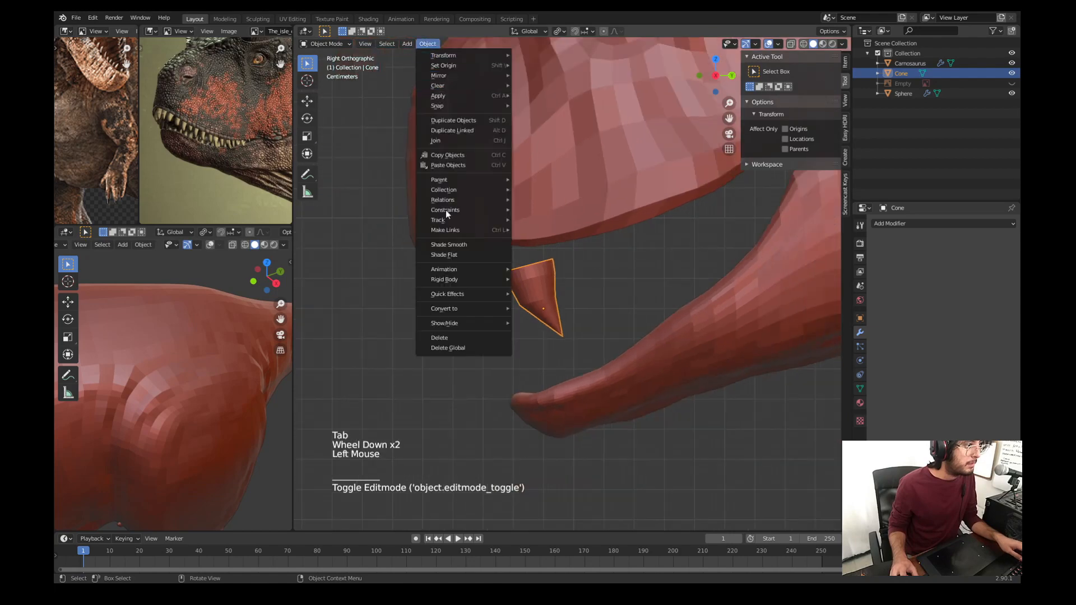
left_click(456, 244)
key("g")
left_click(634, 280)
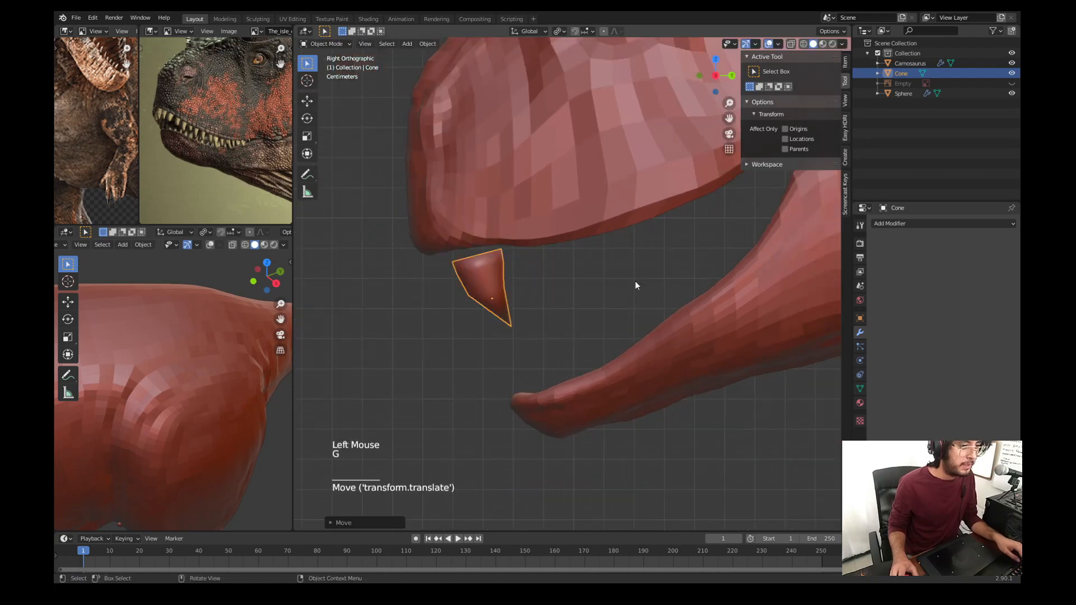
middle_click_drag(451, 333, 817, 258)
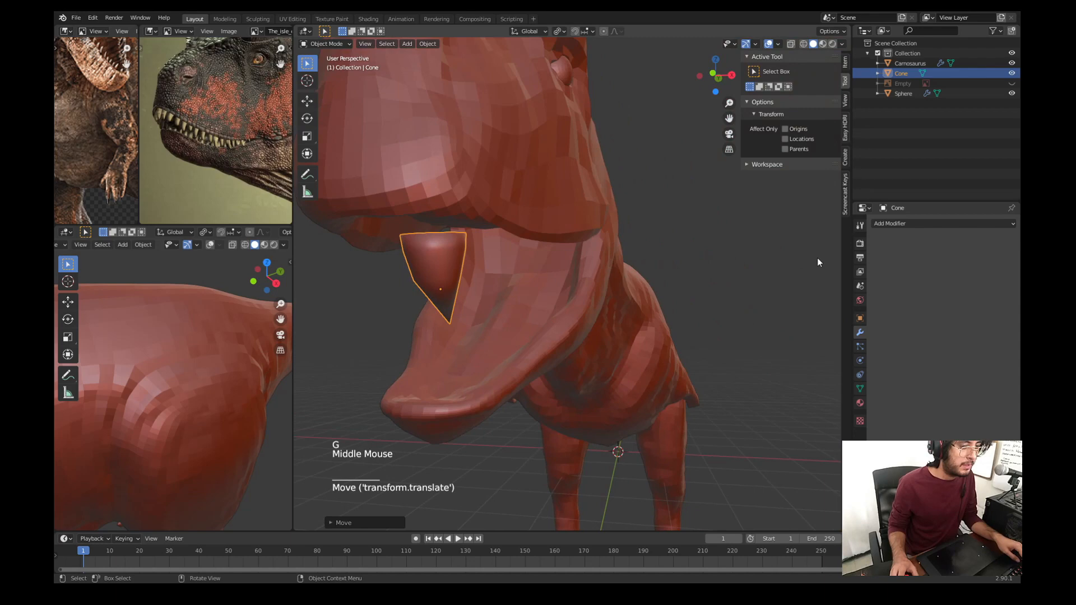
Step: Add a Mirror modifier on the X axis to the tooth, using the Carnosaurus body as mirror object
left_click(884, 223)
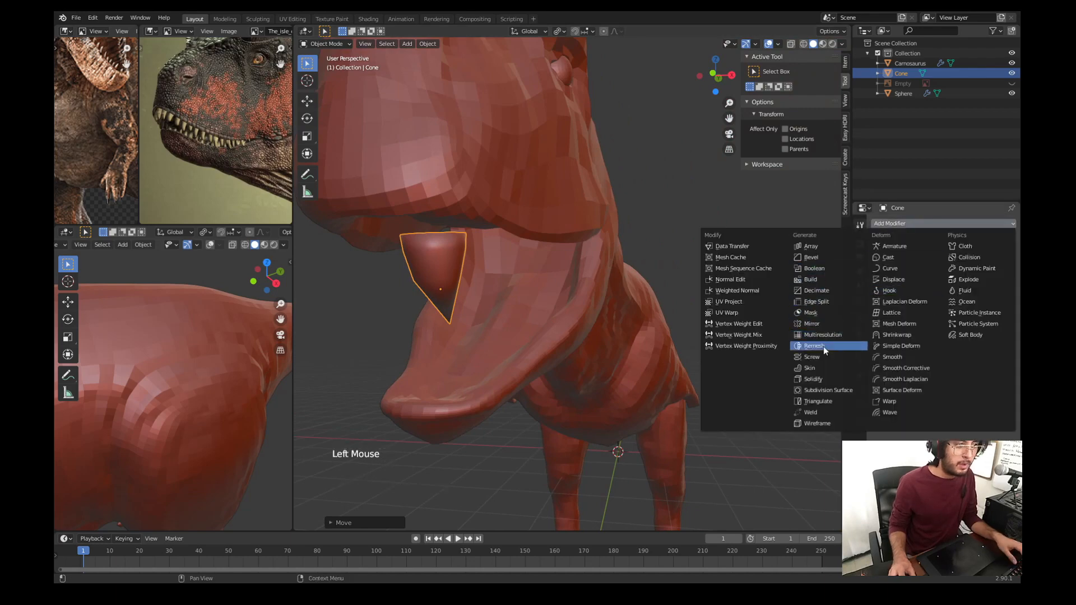
left_click(813, 323)
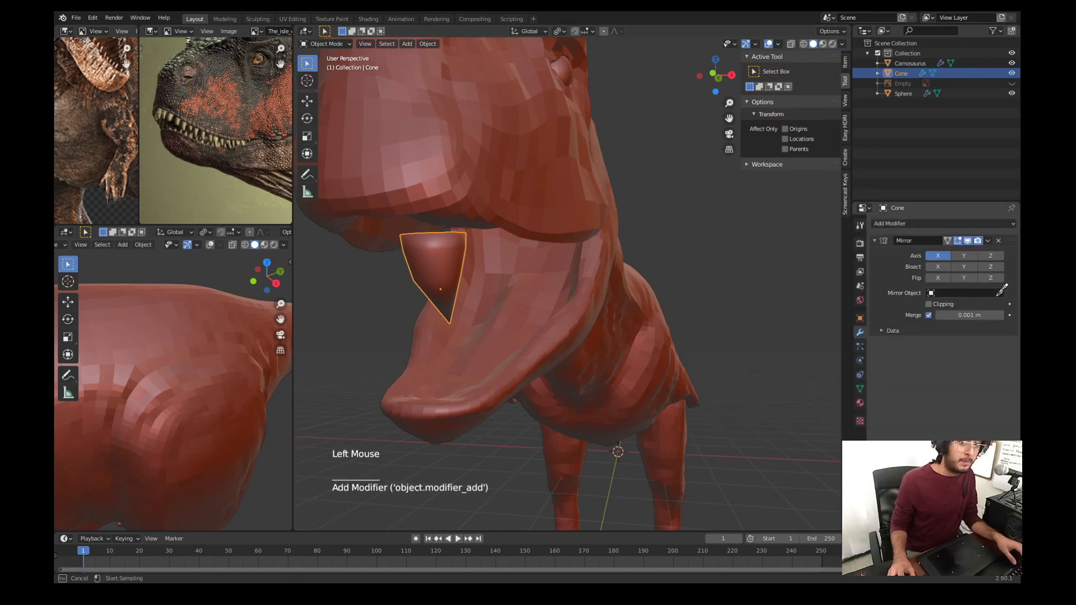
left_click(470, 200)
scroll(429, 292, "down", 2)
key("KP_1")
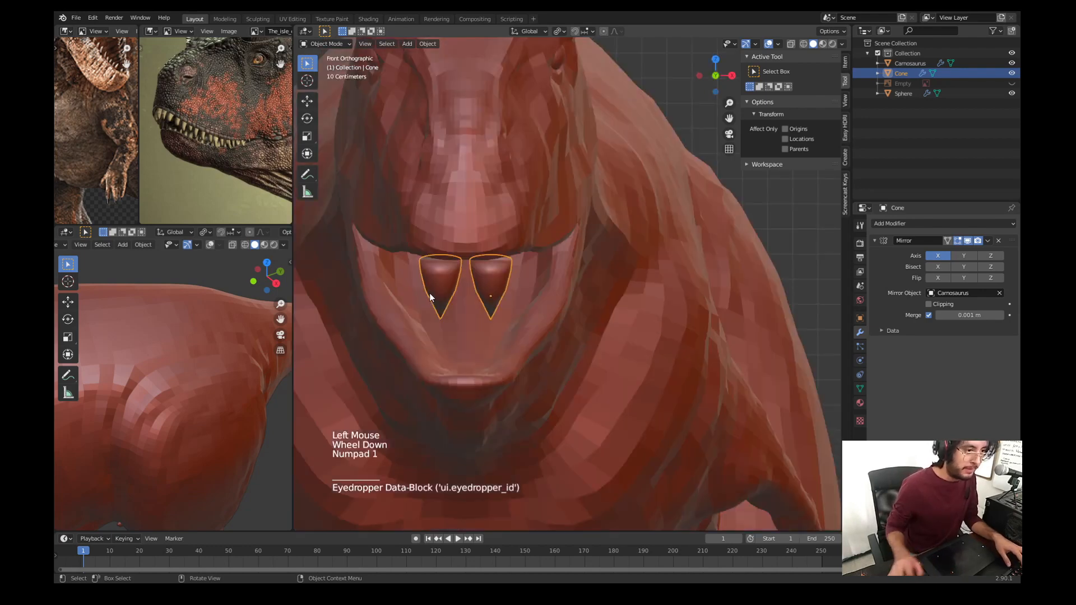
Step: Reposition the mirrored tooth in front view, then shrink it uniformly and lengthen it along its local Z axis
key("g")
left_click(485, 274)
key("KP_3")
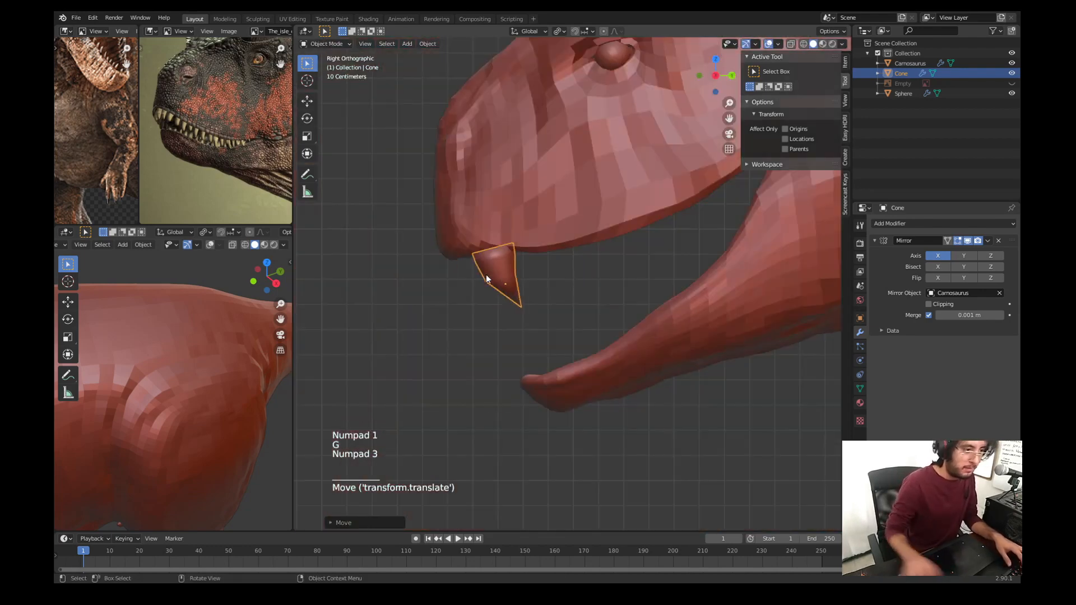
middle_click_drag(485, 274, 532, 281, "shift")
key("s")
key("s")
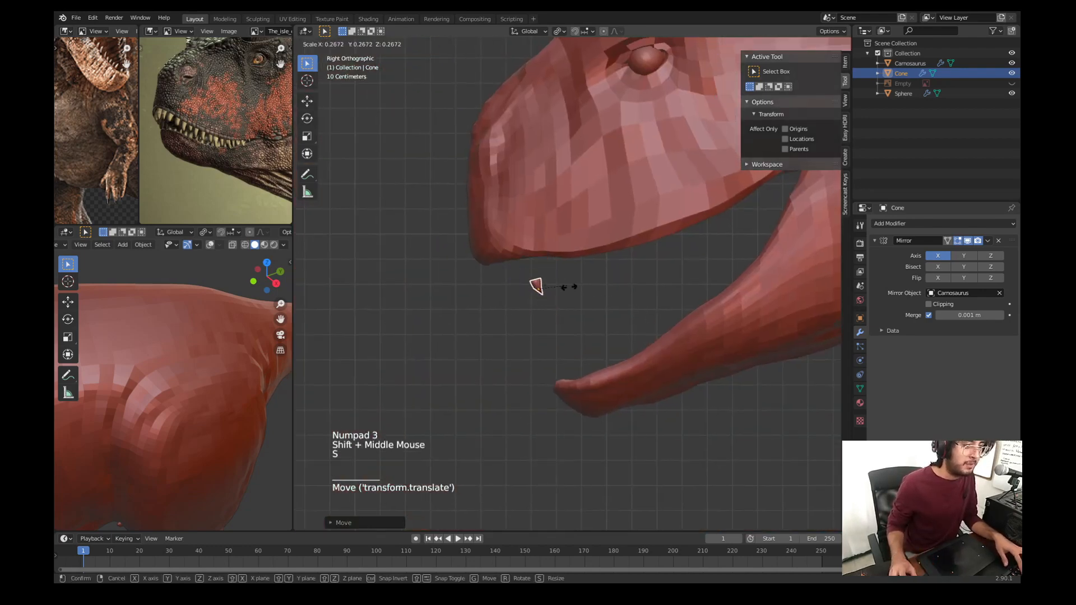
key("z")
key("z")
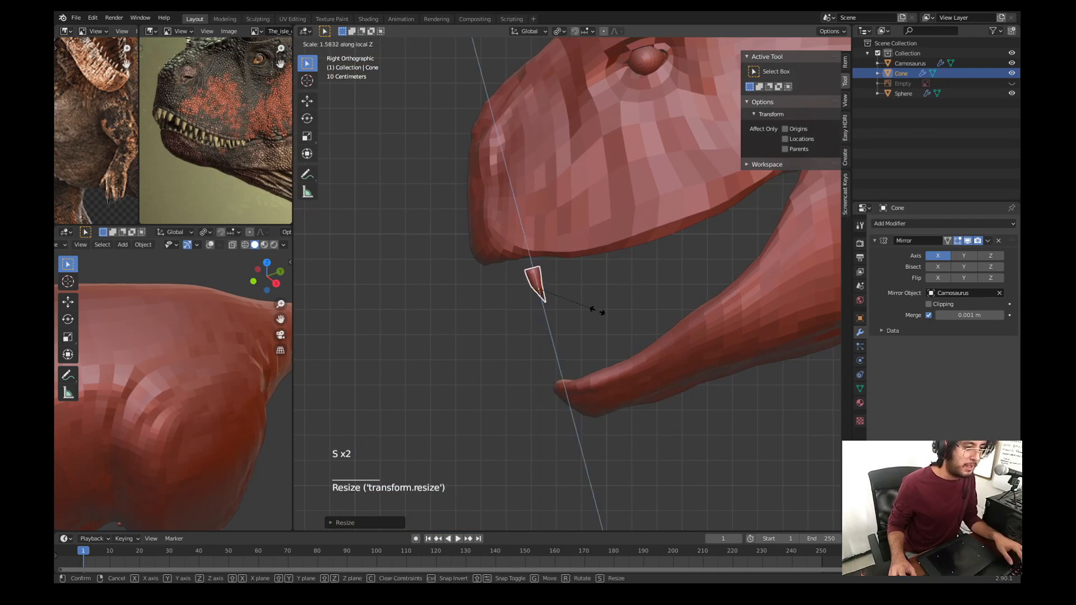
left_click(591, 303)
Step: Move the small tooth up against the front tip of the upper jaw in side view
key("g")
left_click(545, 284)
left_click(505, 314)
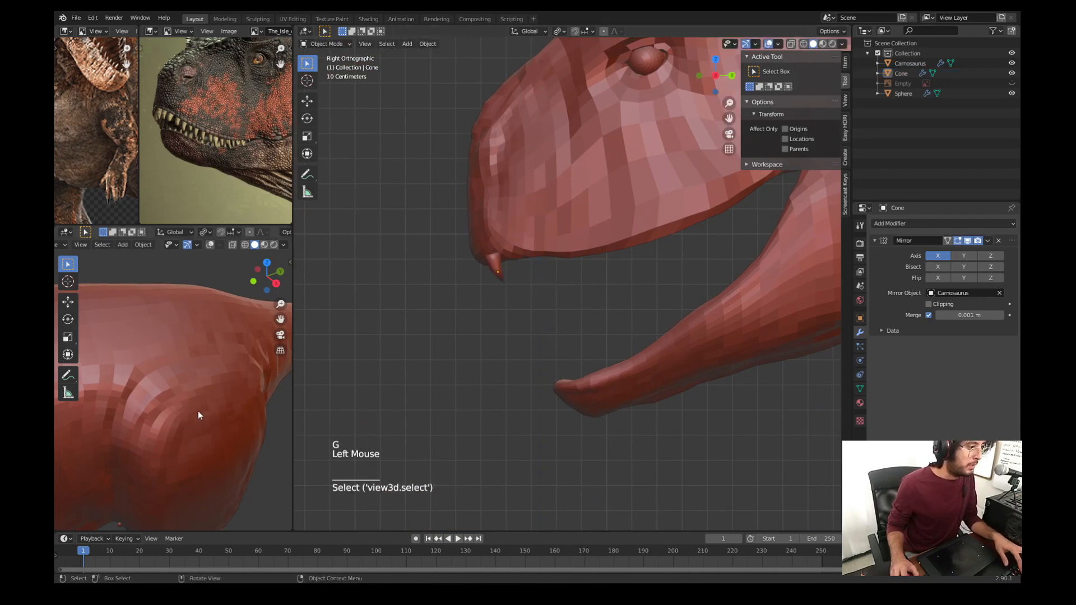
Step: Shift the tooth inward and slightly up in front view so its root sits inside the upper gum
key("KP_1")
scroll(194, 408, "up", 5)
scroll(187, 389, "up", 2)
middle_click_drag(194, 409, 222, 368, "shift")
scroll(222, 368, "up", 2)
left_click(244, 358)
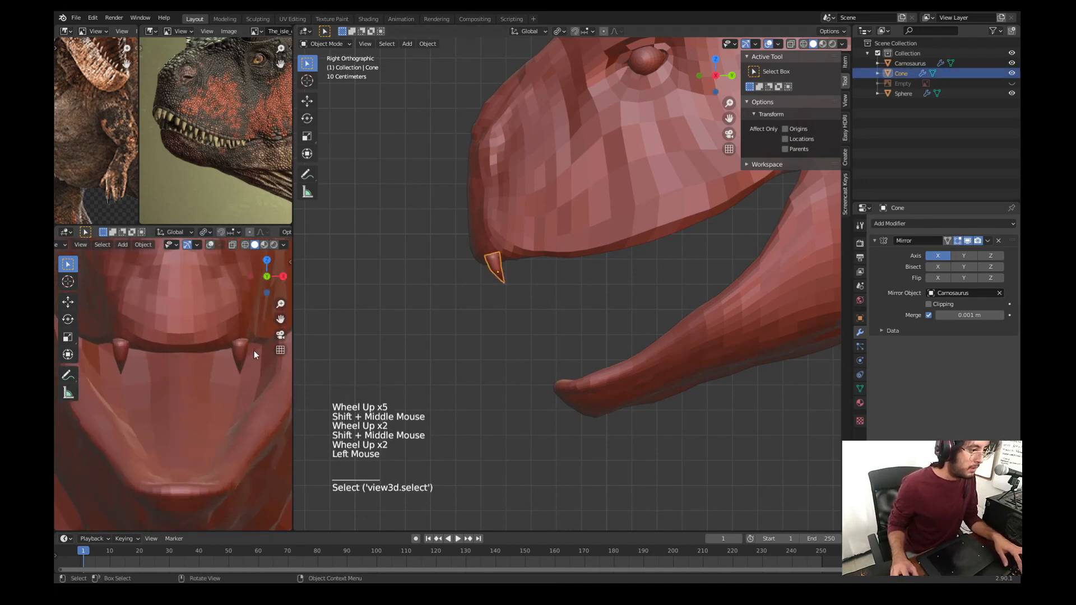
key("g")
left_click(217, 371)
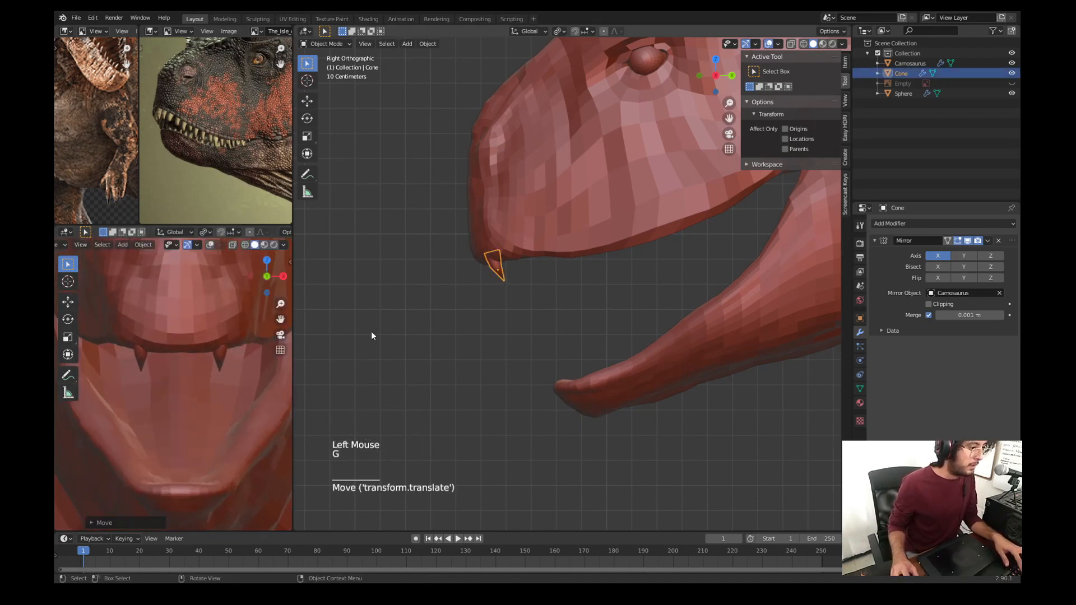
Step: Rotate the tooth around its local Z axis and move it slightly closer to the mouth's centreline
key("r")
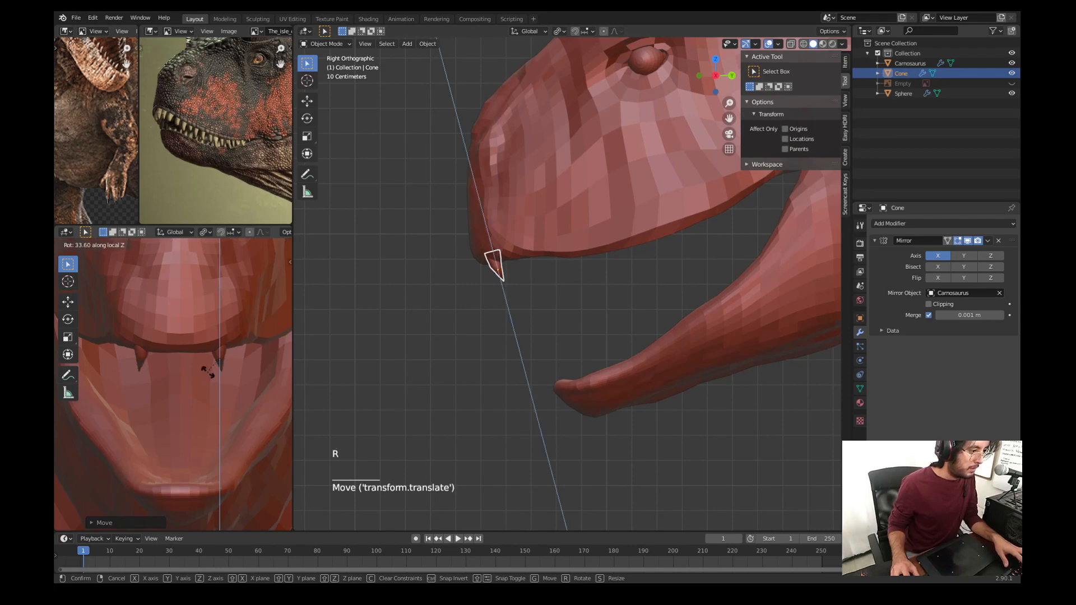
left_click(205, 371)
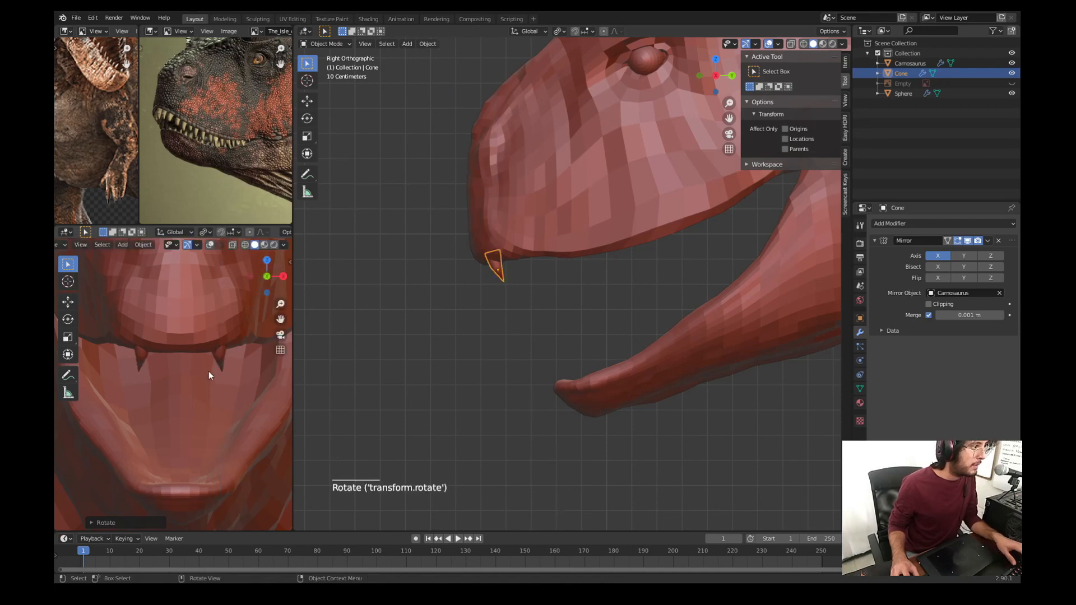
scroll(529, 265, "up", 2)
middle_click_drag(529, 266, 532, 310, "shift")
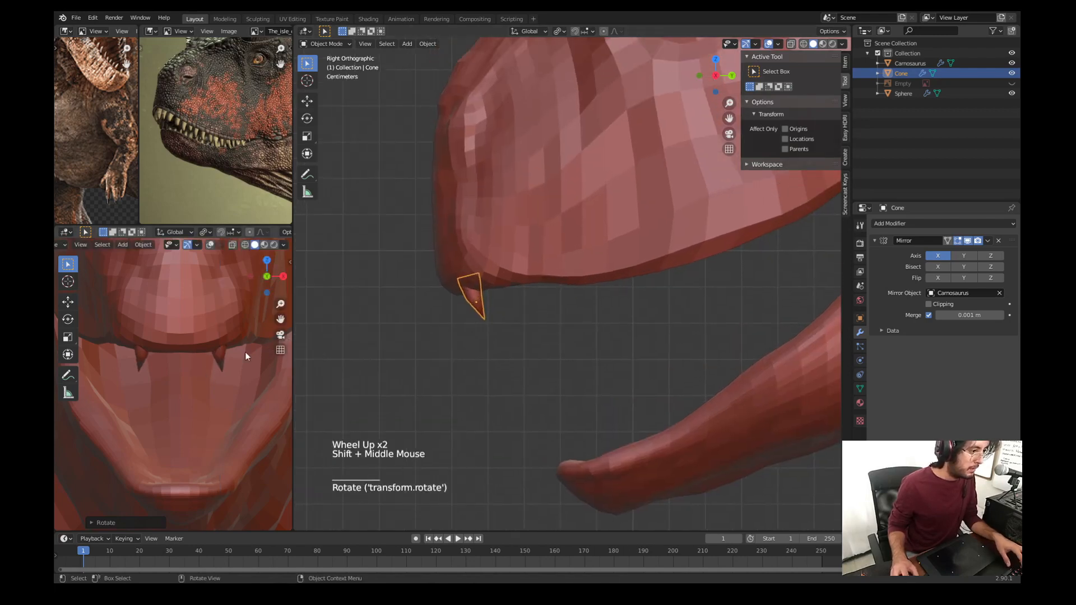
key("f")
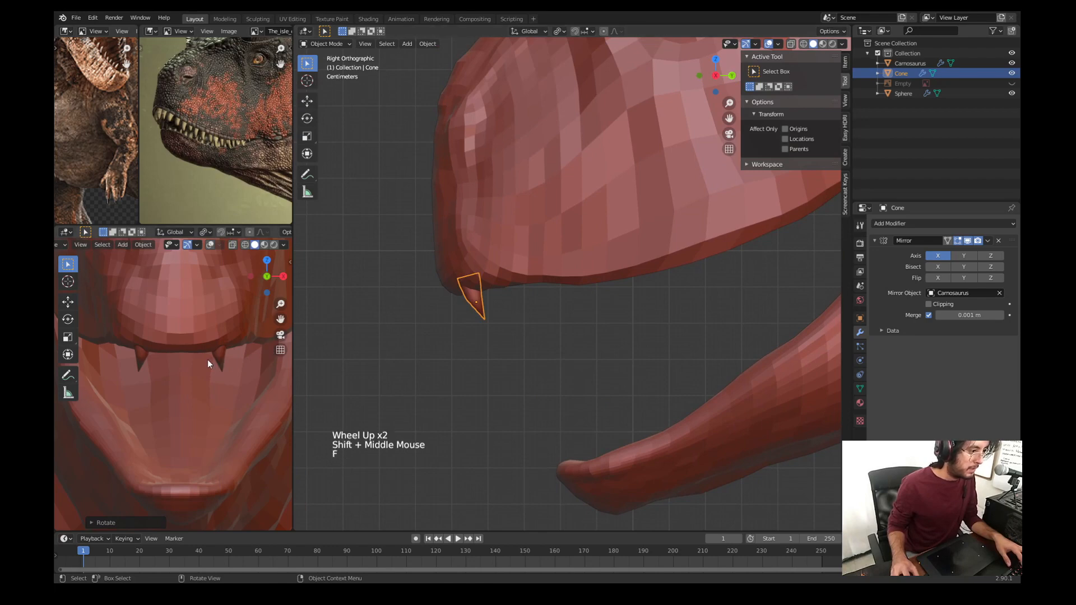
key("g")
left_click(238, 358)
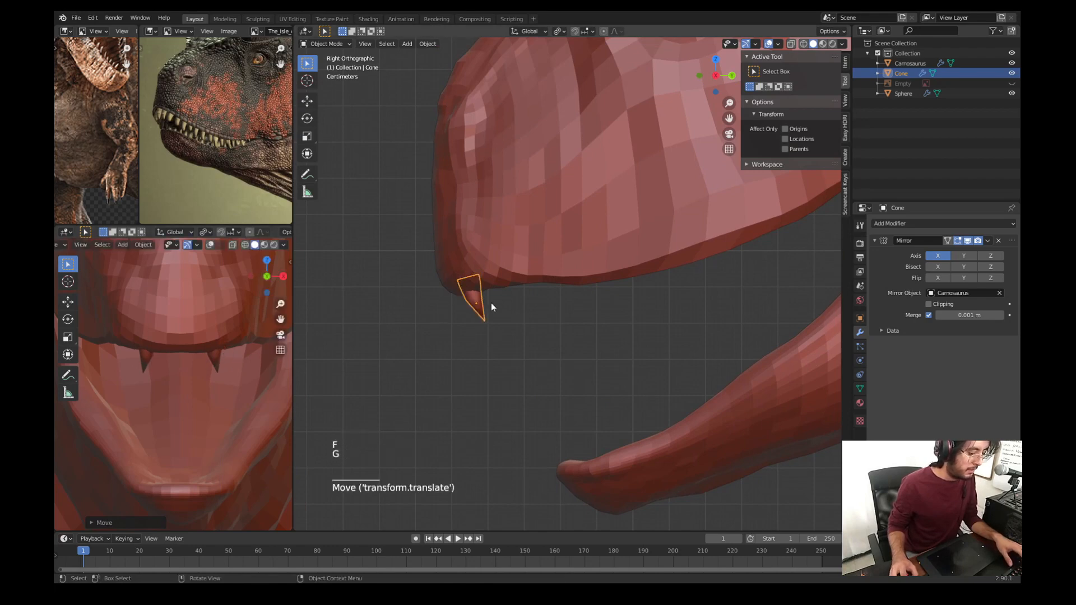
Step: Duplicate the front tooth just behind itself and lengthen the copy along its local Z axis
key("shift+d")
key("s")
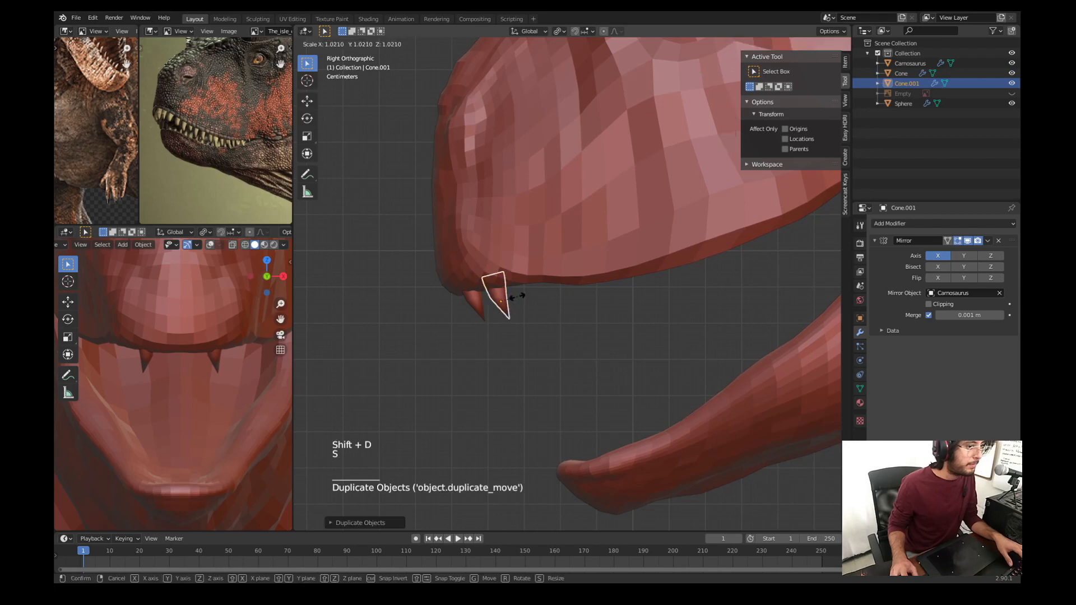
key("z")
key("z")
left_click(520, 300)
Step: Duplicate the second tooth farther back along the upper jaw, adjusting the copy's local Z length and widening it slightly
key("shift+d")
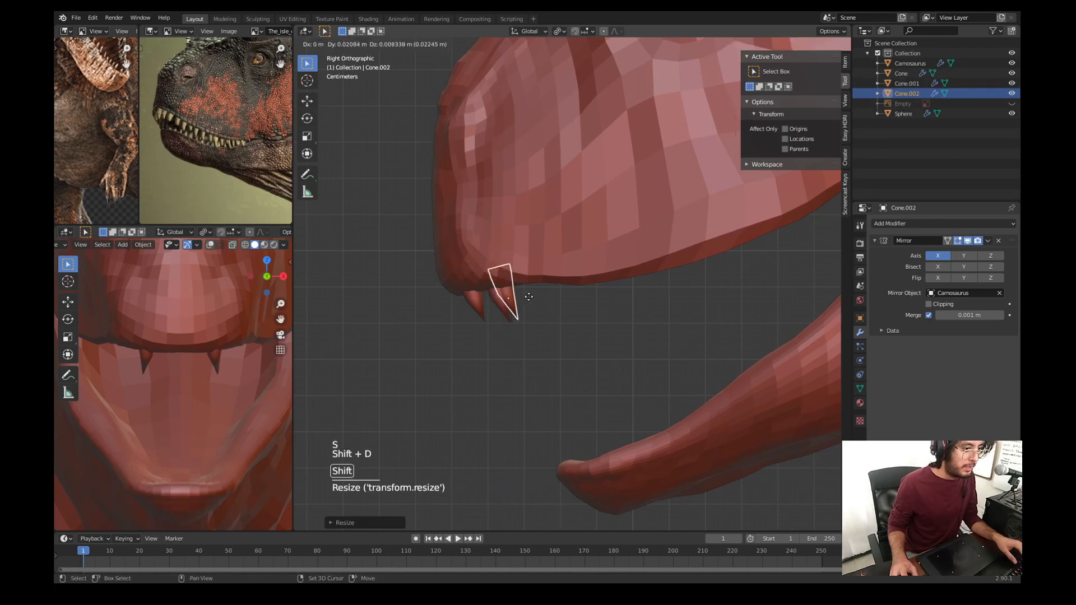
left_click(547, 302)
key("s")
key("z")
key("z")
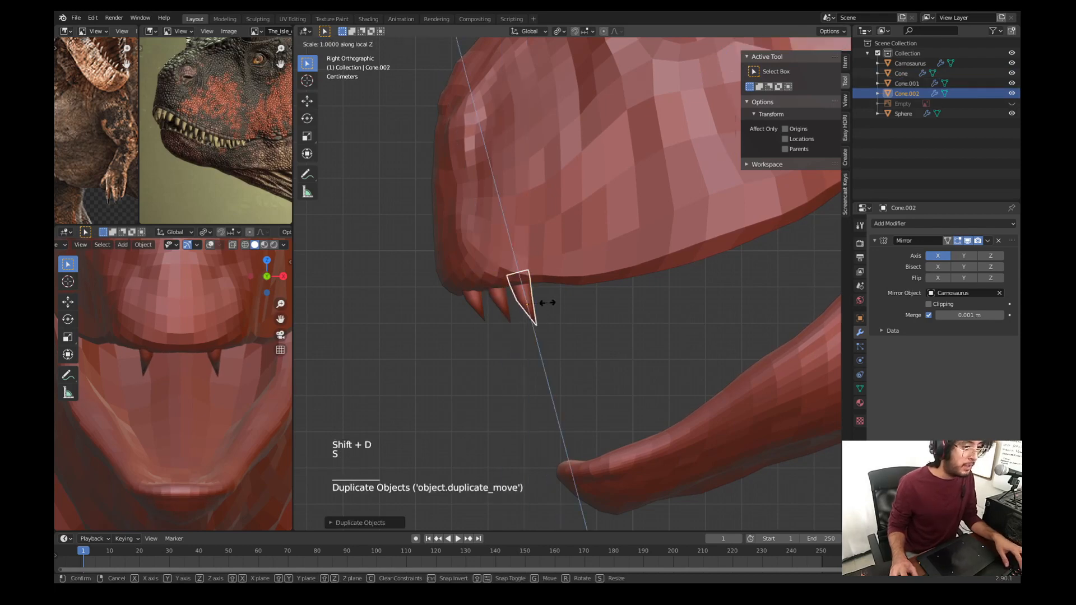
left_click(547, 306)
key("s")
key("x")
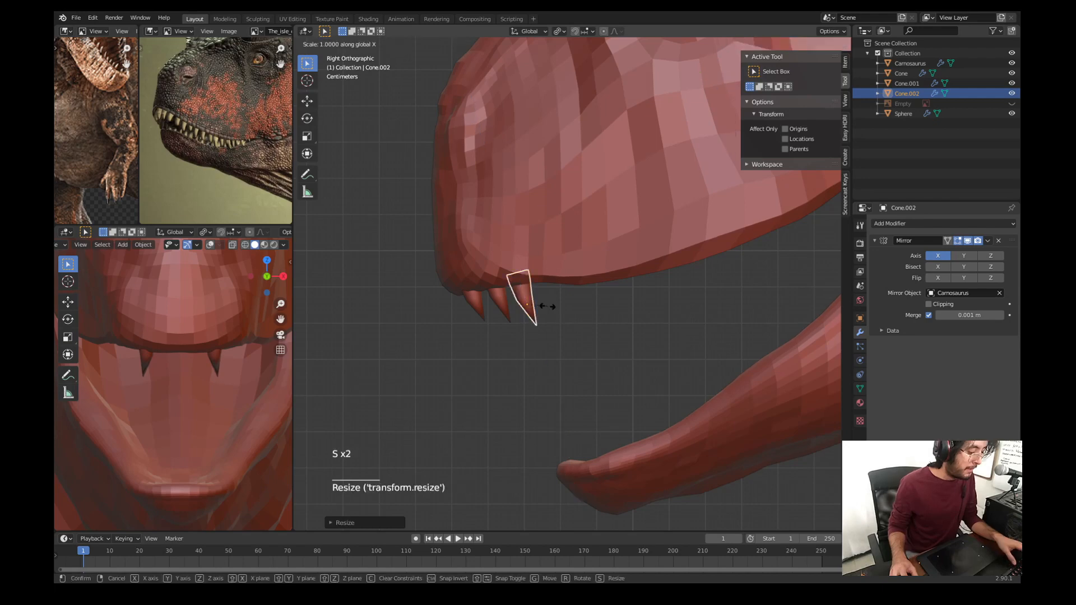
left_click(552, 307)
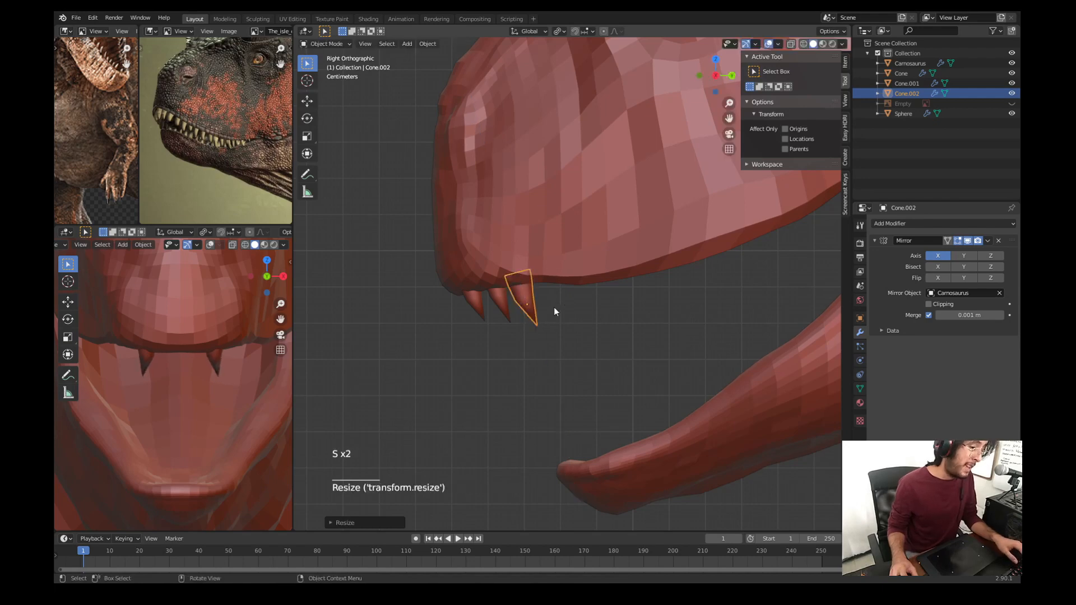
Step: Move the rearmost tooth outward along X to the jaw's edge, and the middle tooth outward by about 0.048 m
middle_click_drag(553, 307, 539, 304, "shift")
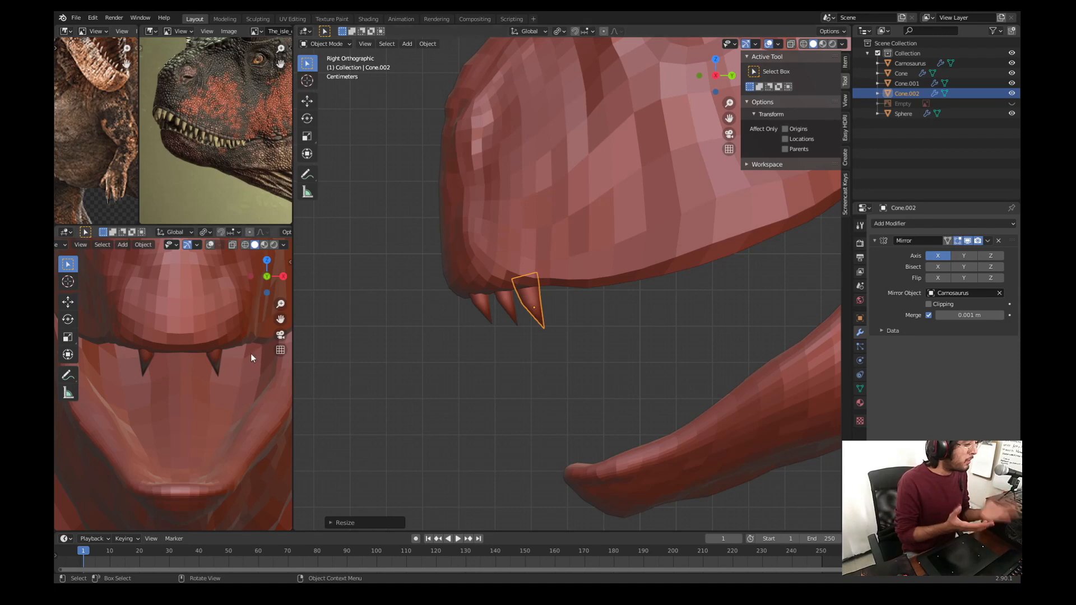
key("g")
key("x")
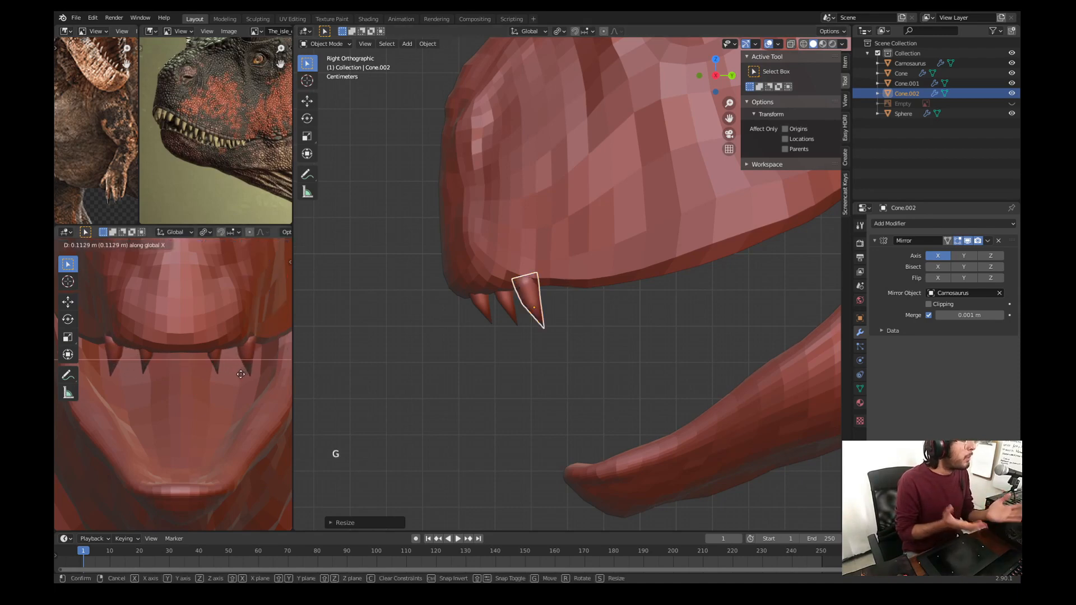
left_click(270, 368)
left_click(505, 323)
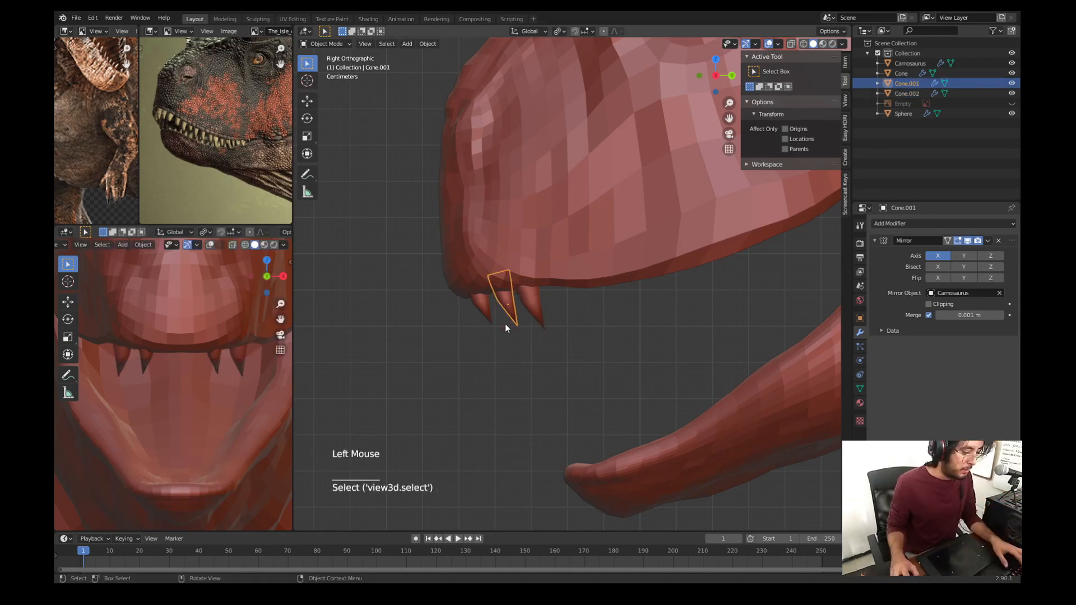
key("g")
key("x")
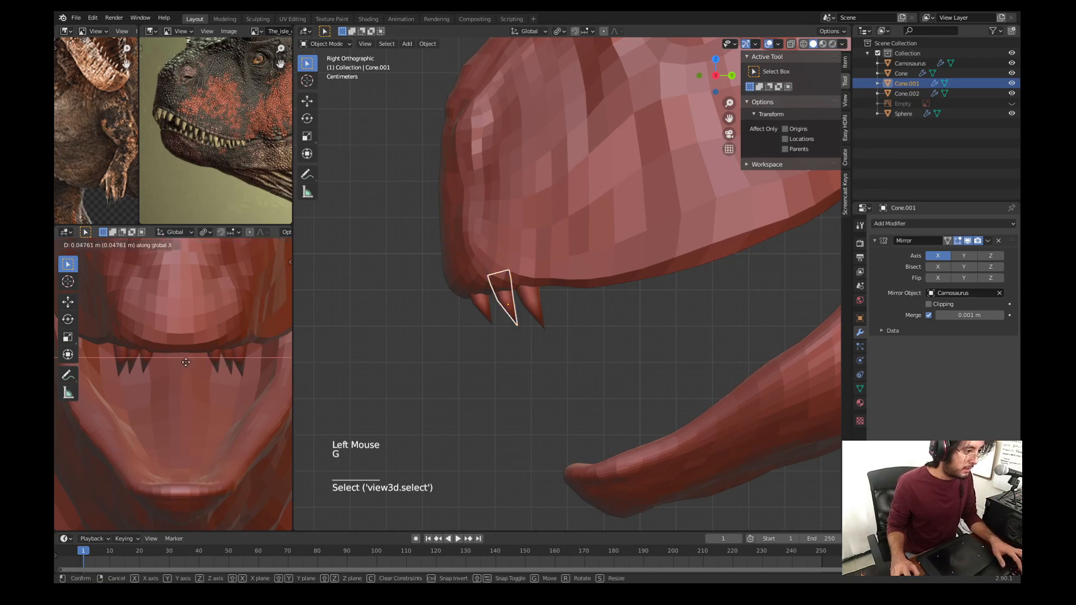
left_click(186, 362)
Step: Create a new material on the middle tooth and assign the same material to the rearmost tooth
left_click(860, 404)
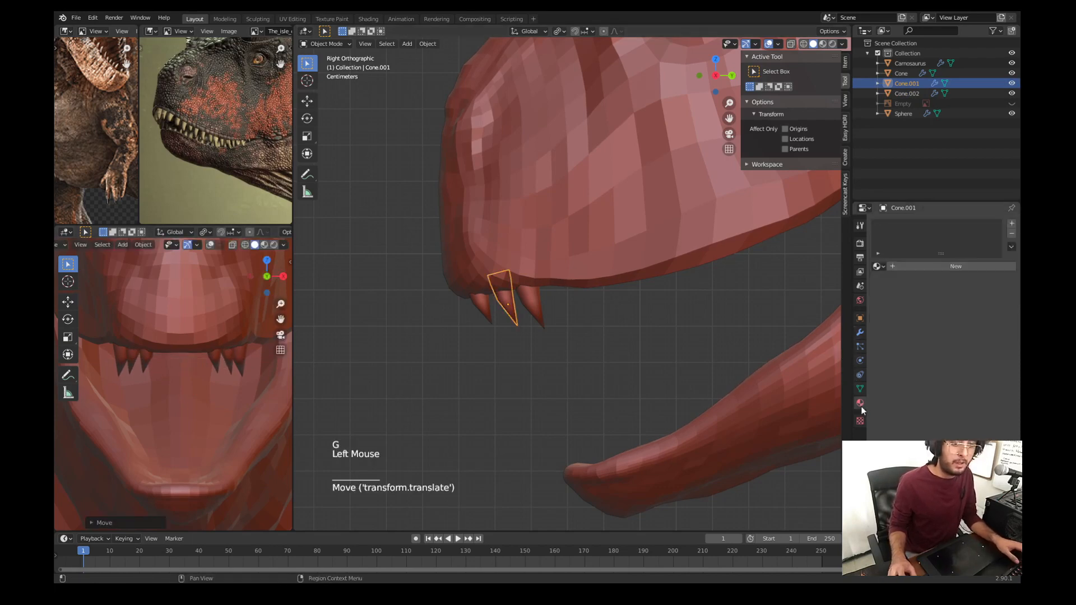
left_click(899, 266)
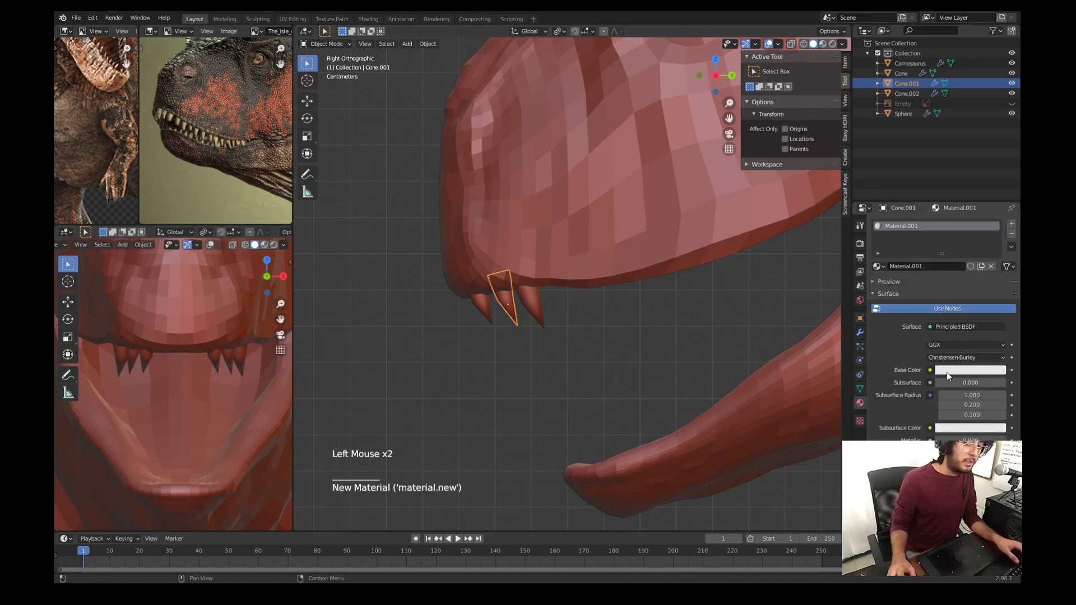
left_click(524, 307)
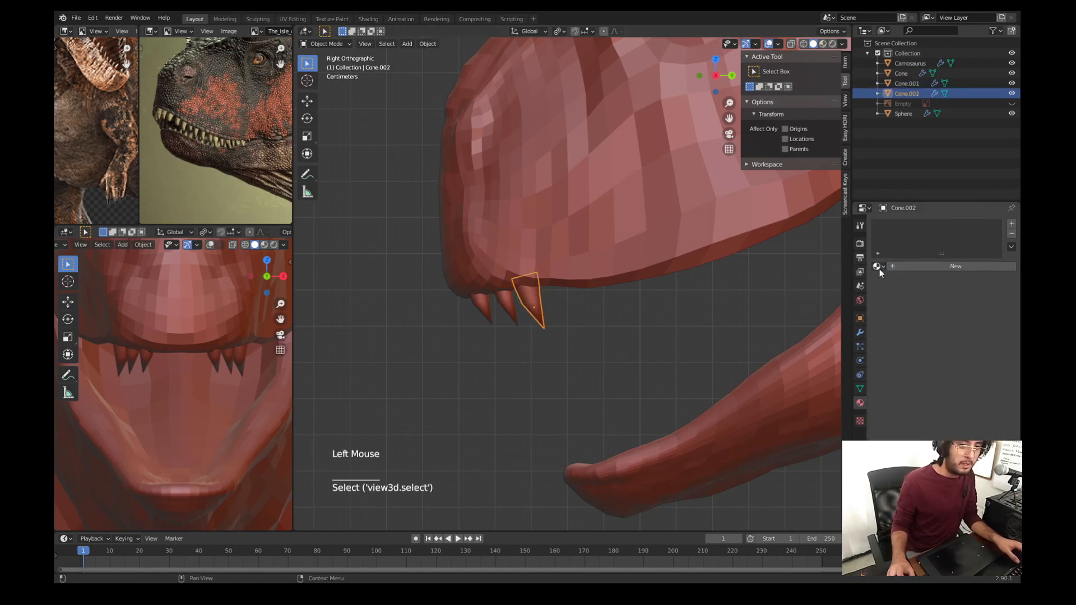
left_click(879, 269)
left_click(886, 302)
Step: Rename the middle tooth's material as Thoot
left_click(512, 314)
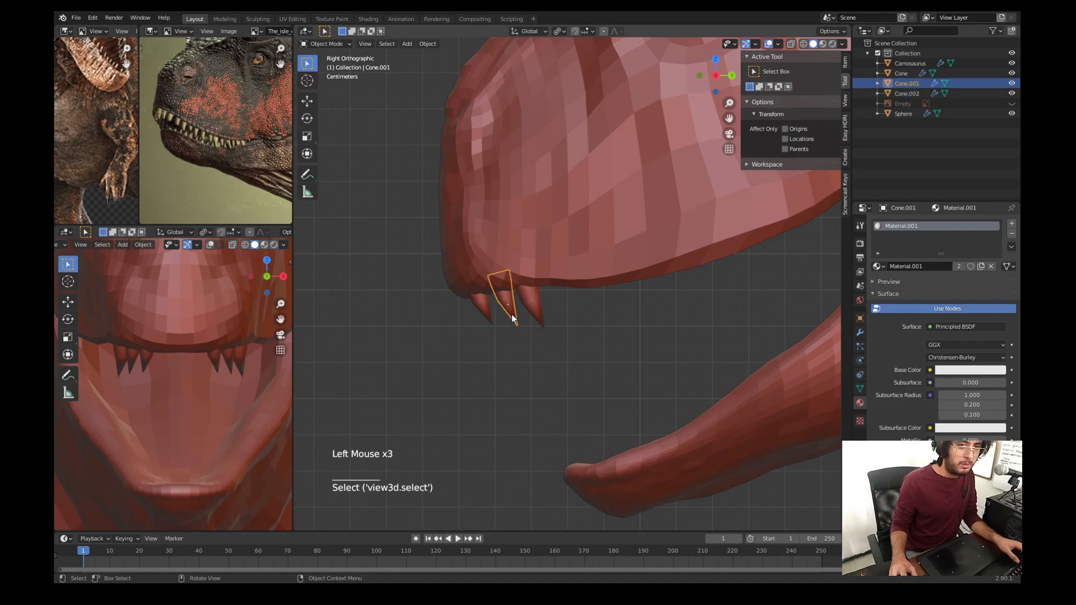
double_click(892, 224)
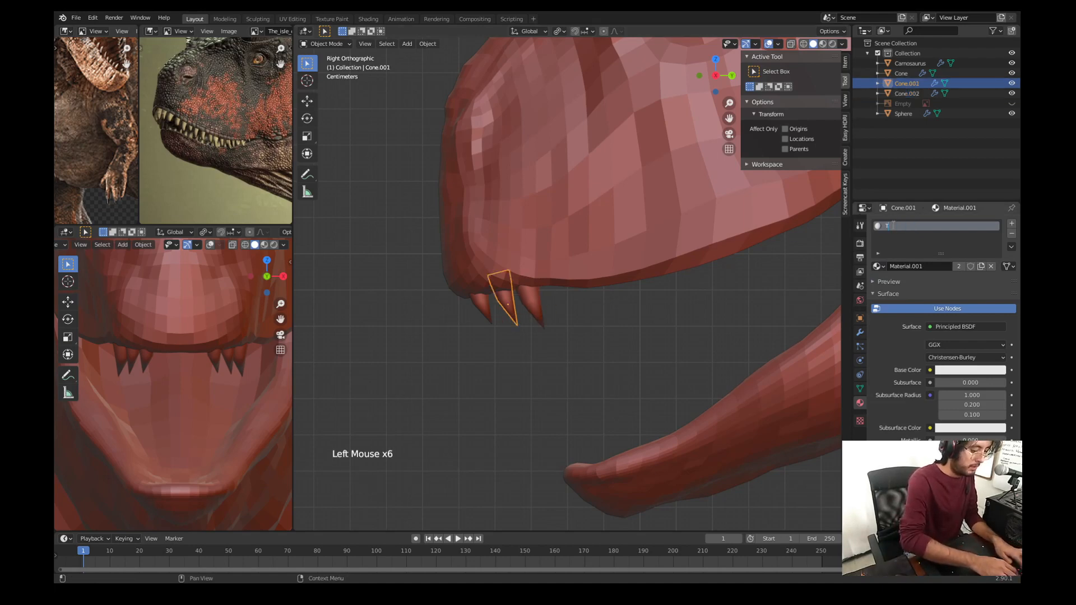
type("Throat")
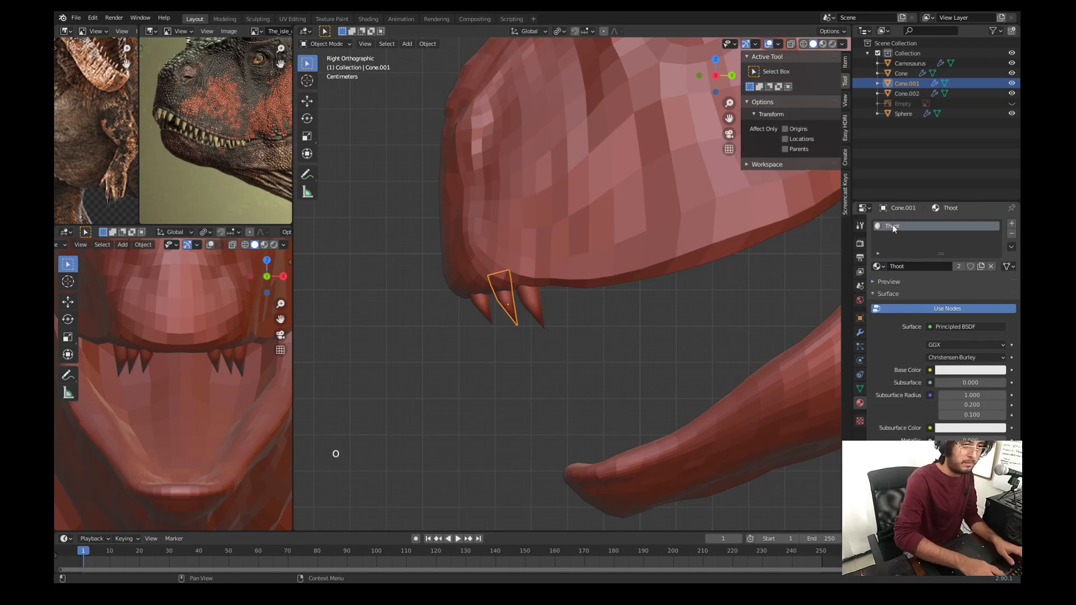
Step: Assign the Thoot material to the front tooth
left_click(531, 318)
left_click(480, 314)
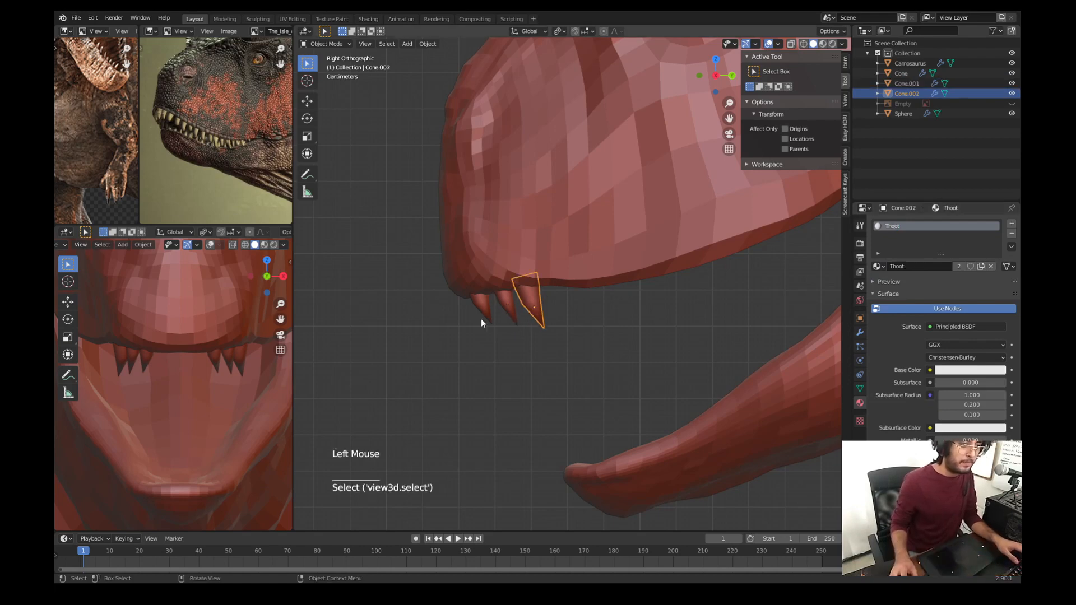
left_click(877, 267)
left_click(895, 301)
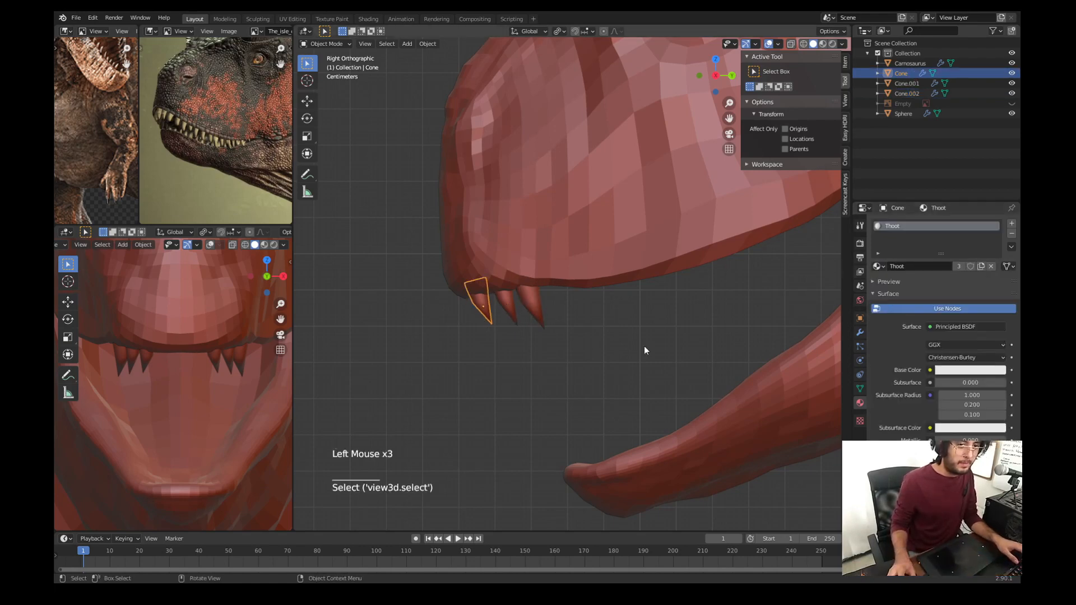
left_click(644, 345)
Step: Duplicate the front upper tooth toward the snout's centre and rotate the copy about -50° around its local Z axis
left_click(470, 316)
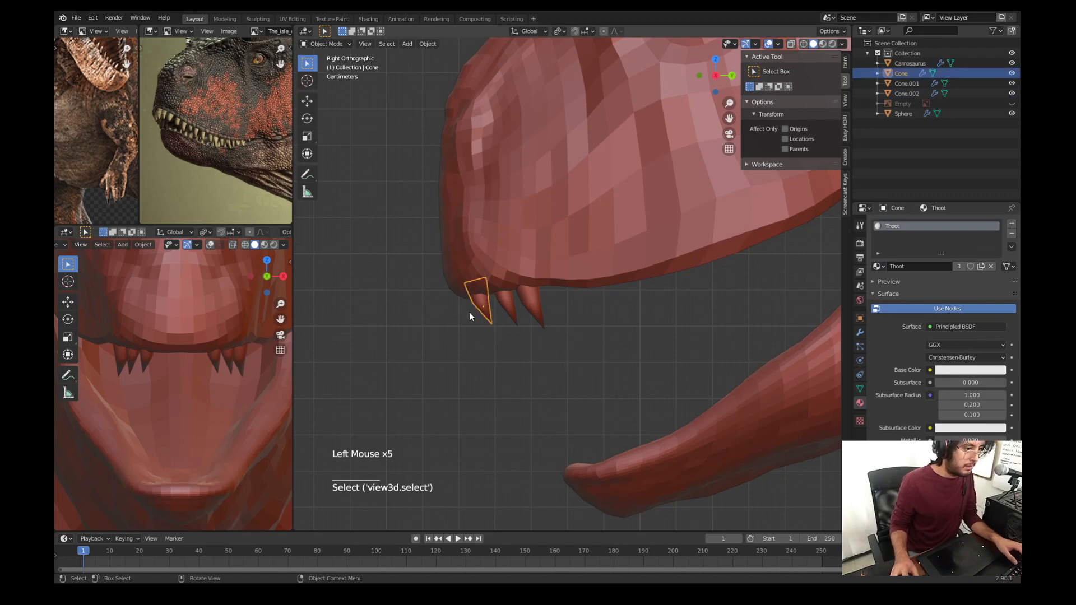
key("shift+d")
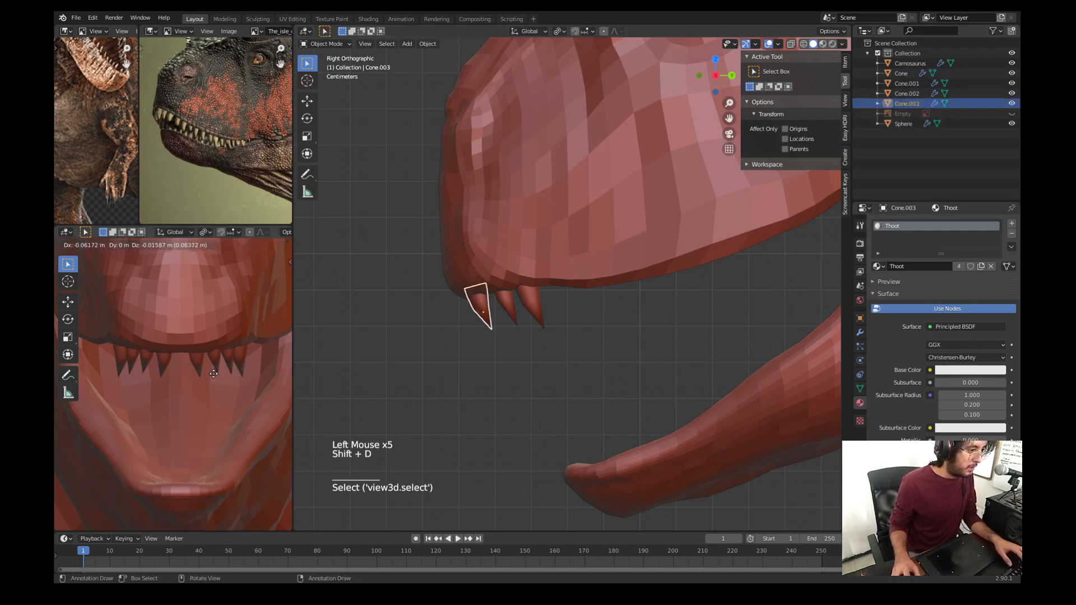
key("r")
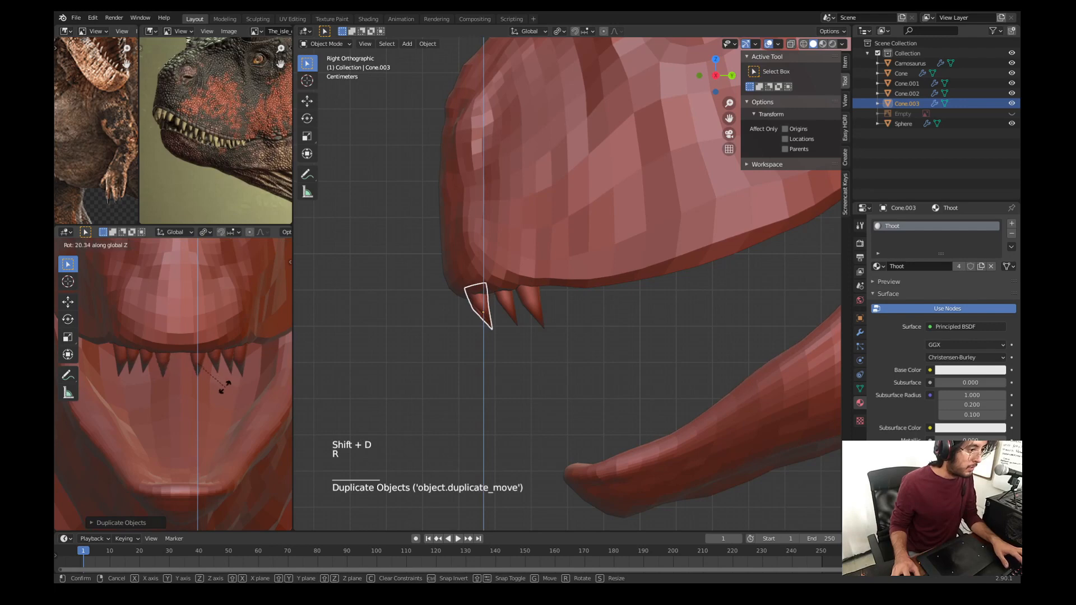
key("z")
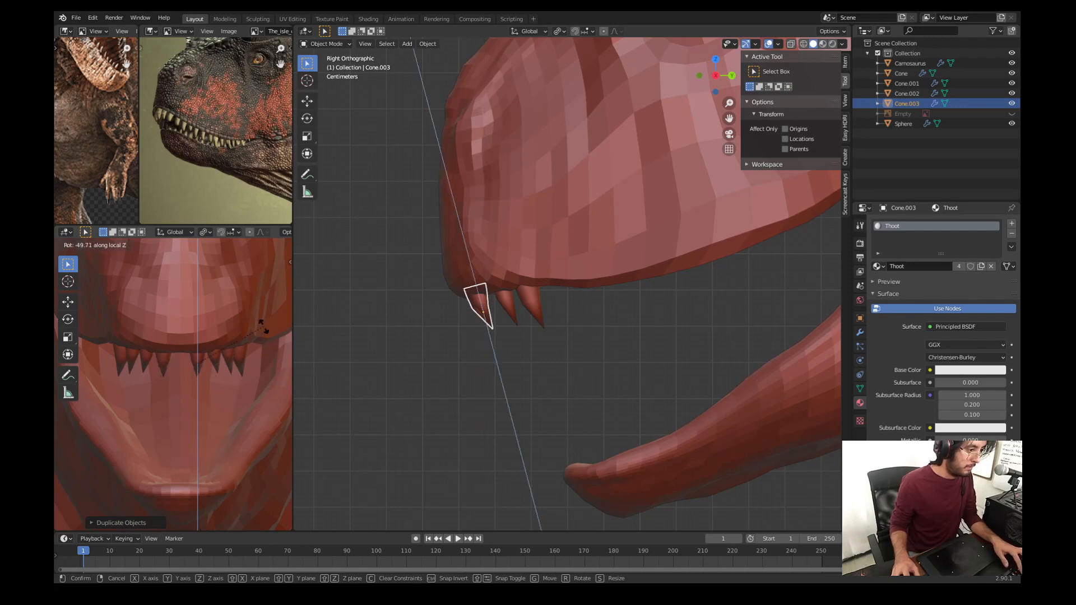
left_click(261, 325)
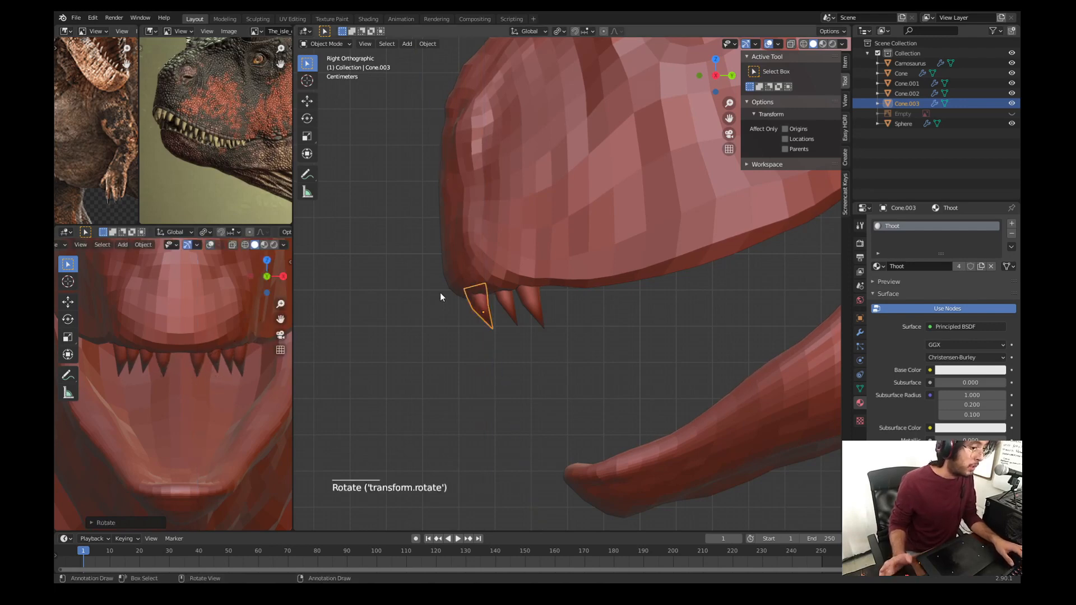
Step: Shift the new front-centre tooth slightly closer to the jaw's midline and tilt it slightly
middle_click_drag(442, 293, 503, 296)
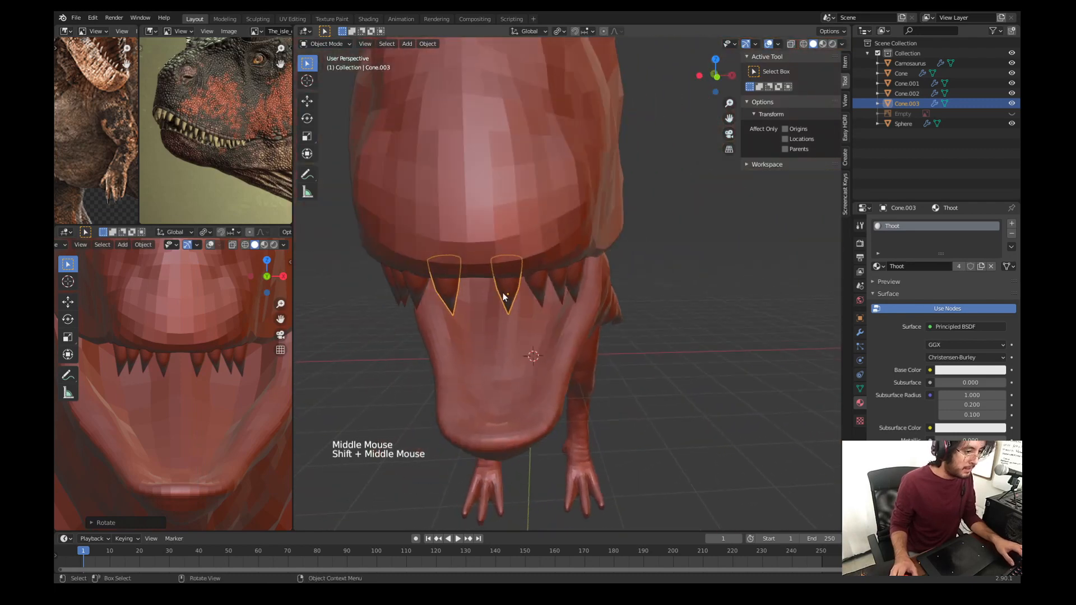
key("g")
left_click(496, 303)
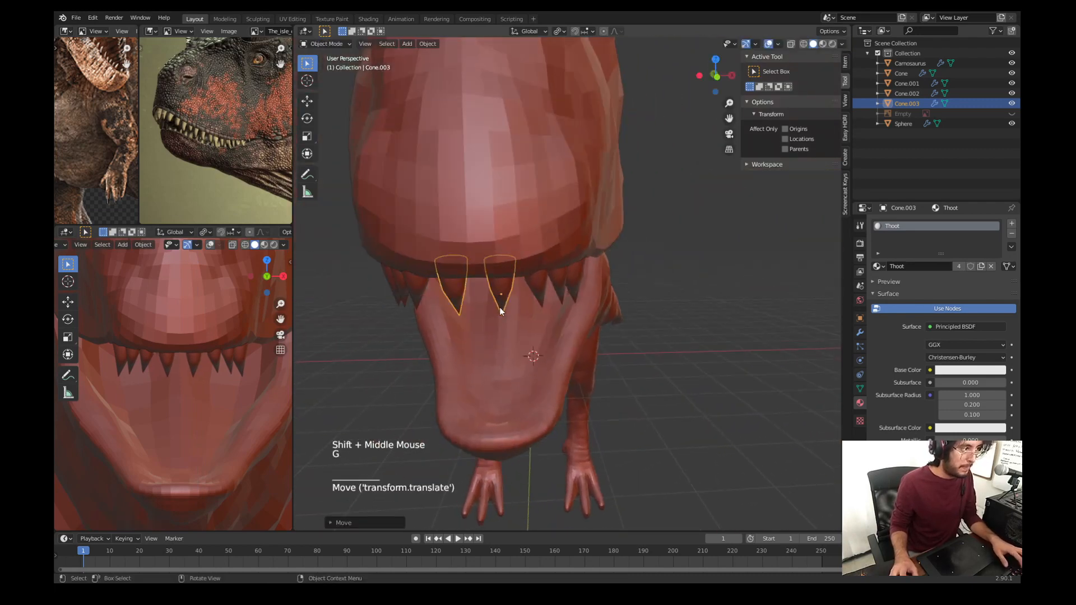
key("r")
left_click(560, 283)
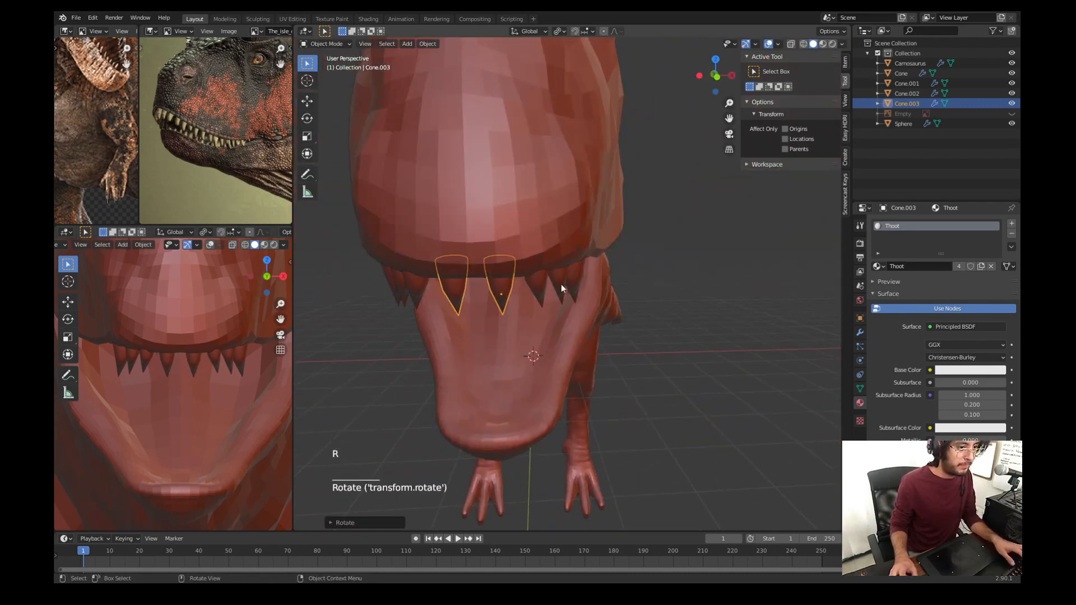
Step: Duplicate the rearmost upper tooth and place the copy directly behind it along the jaw edge
left_click(580, 283)
key("KP_3")
key("KP_2")
key("KP_3")
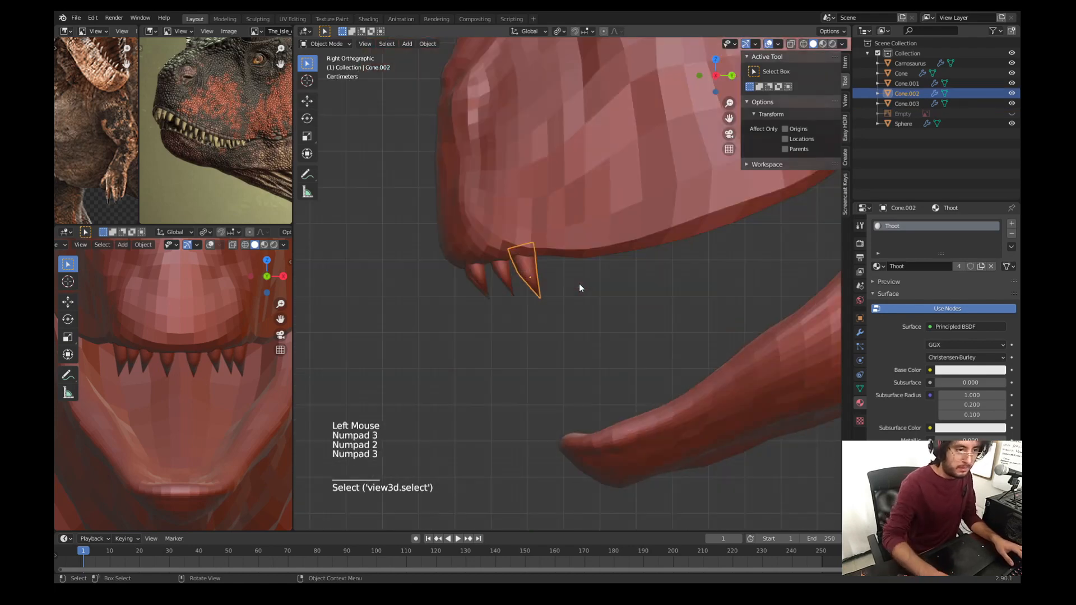
key("shift+f")
key("shift+d")
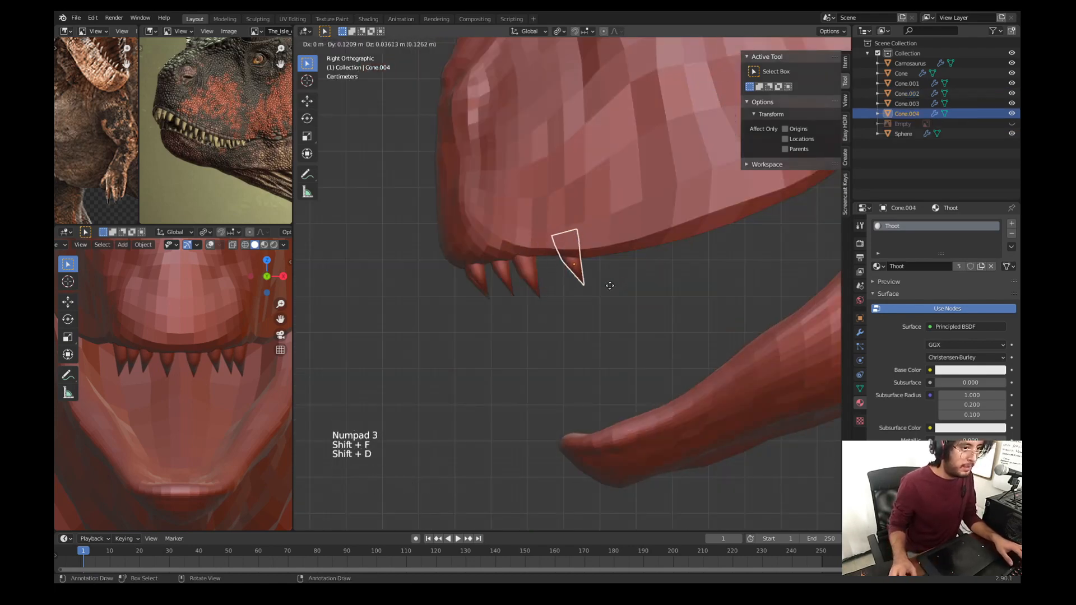
left_click(595, 294)
Step: Move the new rearmost tooth outward along X by about 0.036 m and nudge it up into the gum line
scroll(194, 351, "down", 1)
key("g")
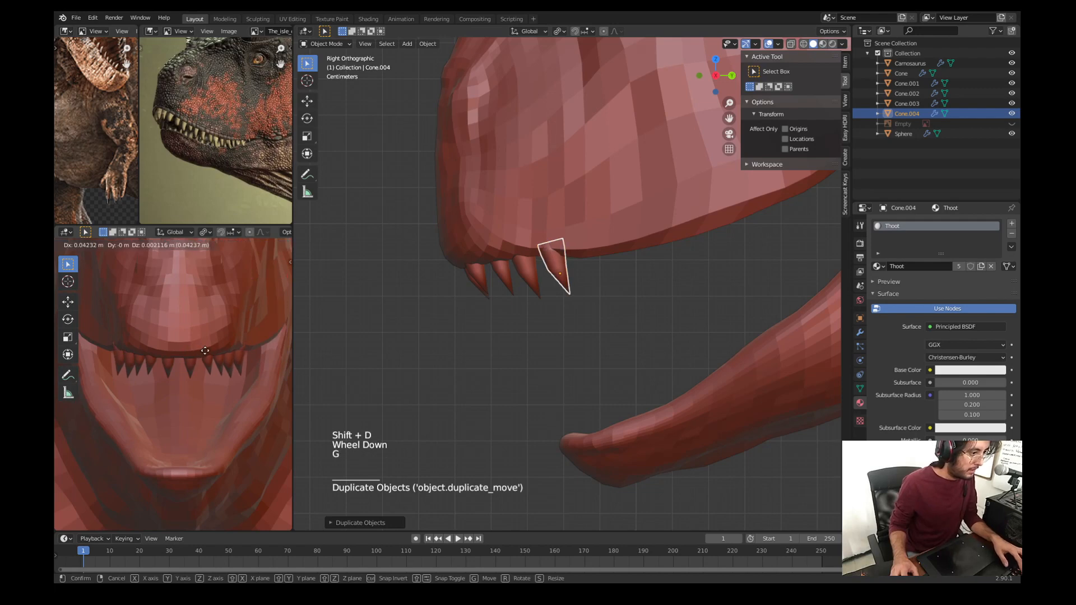
key("x")
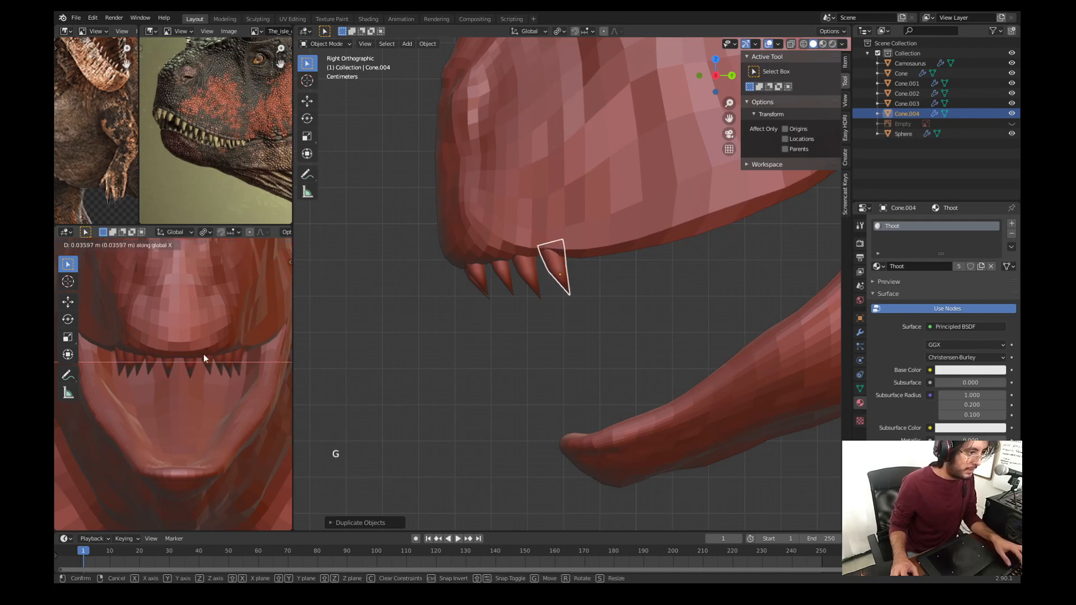
left_click(203, 355)
key("g")
key("z")
left_click(578, 319)
key("g")
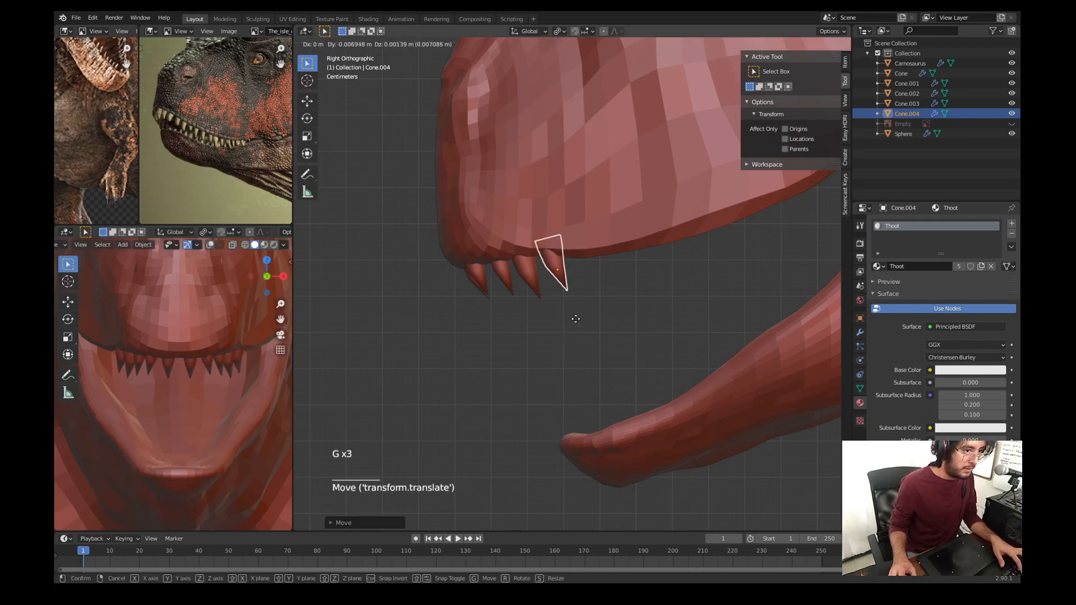
left_click(575, 319)
key("Tab")
key("Tab")
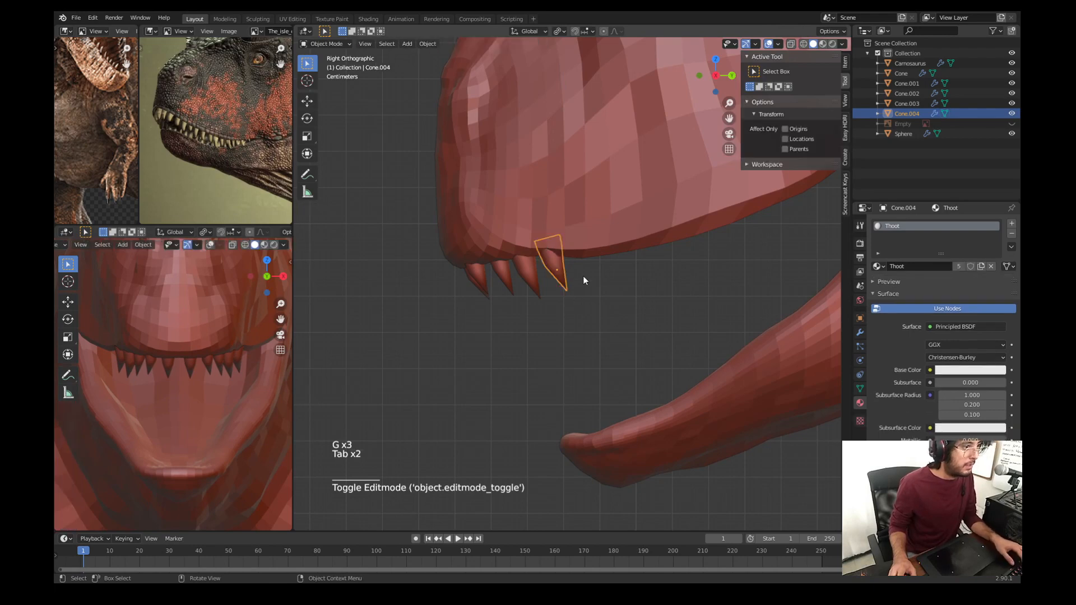
Step: Duplicate the rearmost tooth one place further back, shifted outward to the jaw's edge and turned around the Z axis
middle_click_drag(583, 276, 527, 284, "shift")
key("shift+d")
left_click(555, 287)
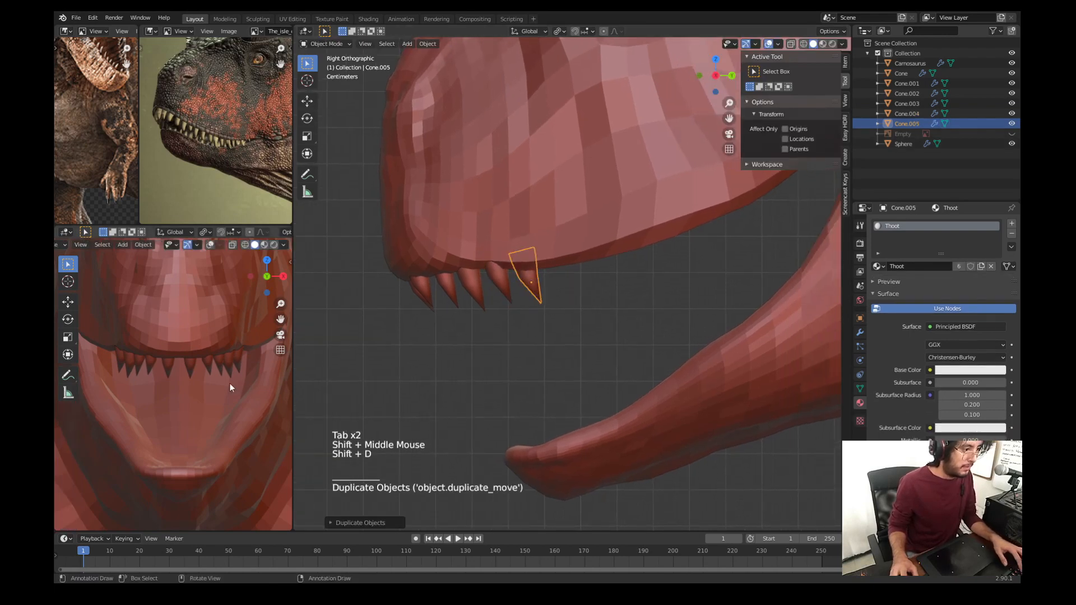
key("g")
key("r")
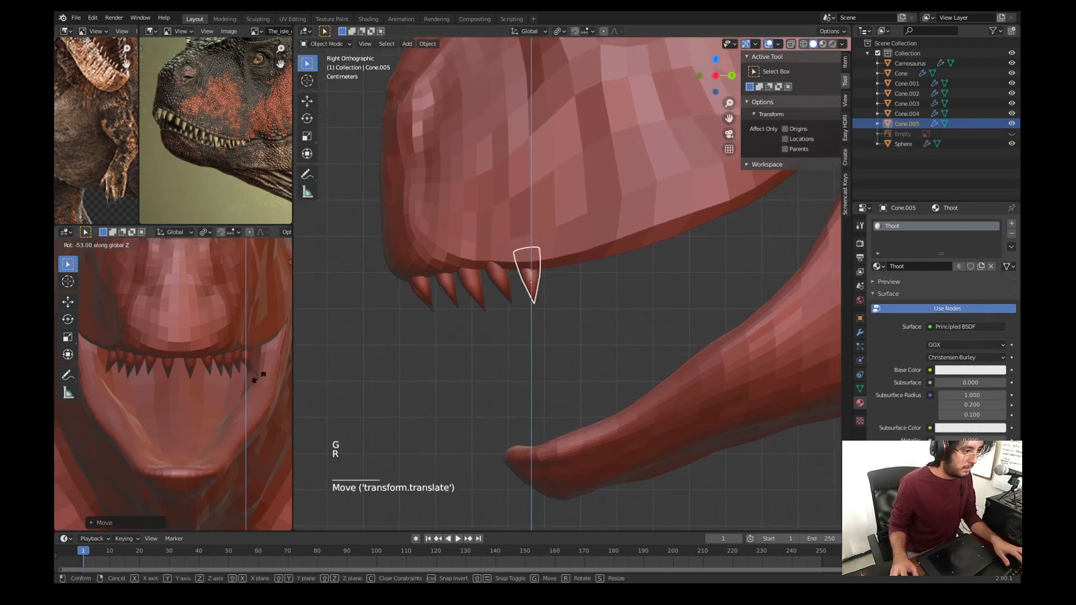
key("r")
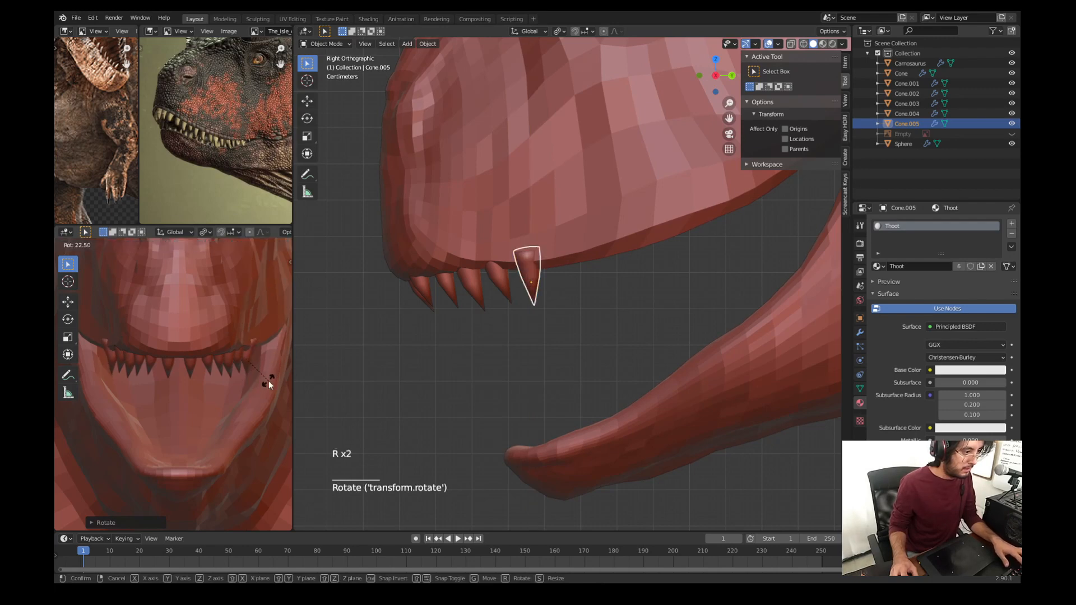
key("r")
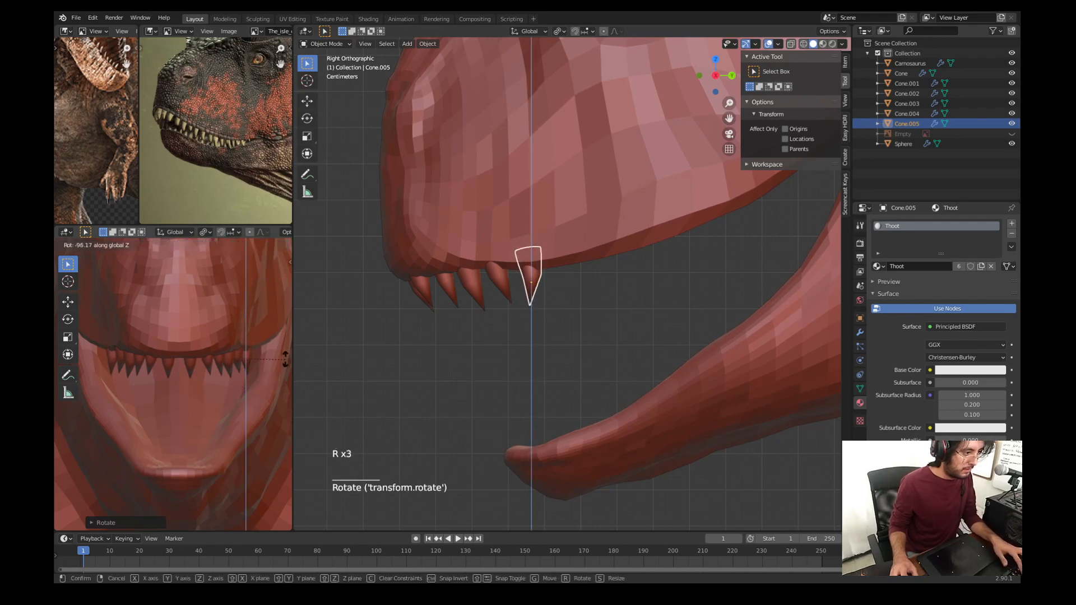
key("r")
left_click(274, 381)
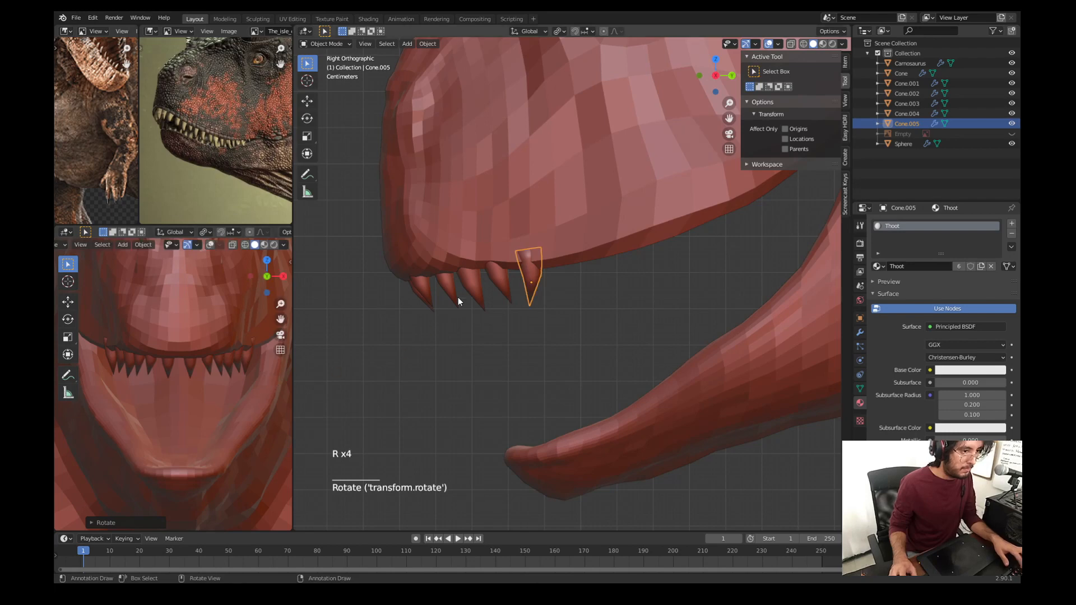
Step: Readjust the new tooth's rotation around Z and its tilt so its tip points backward, and reposition it at the gum
key("Tab")
key("Tab")
scroll(185, 374, "down", 1)
mouse_move(240, 354)
middle_mouse_down("shift")
mouse_move(185, 374)
mouse_move(241, 361)
middle_mouse_up("shift")
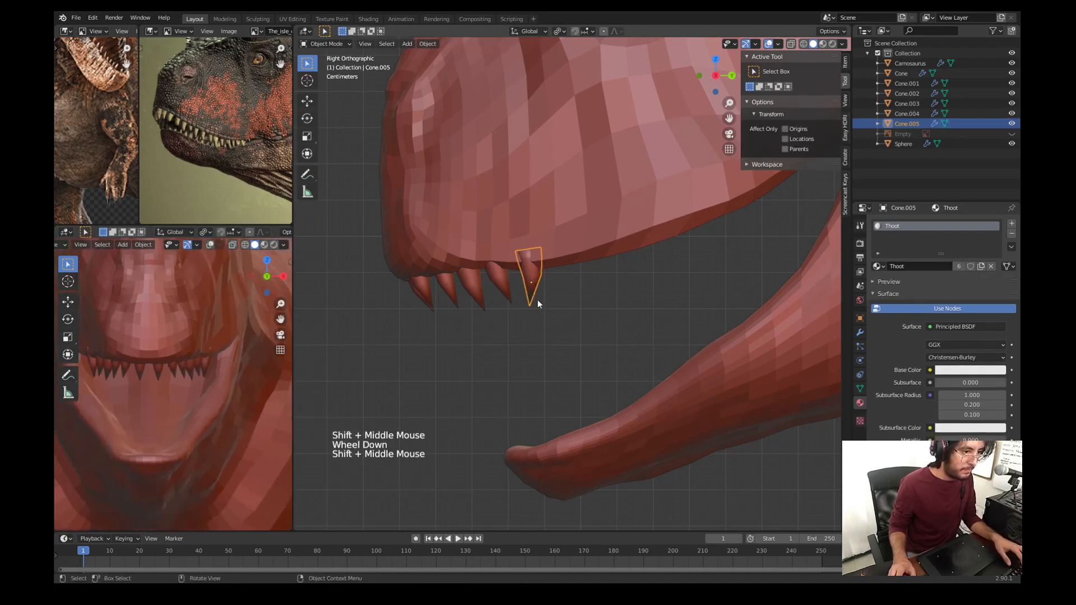
key("r")
key("z")
key("z")
key("z")
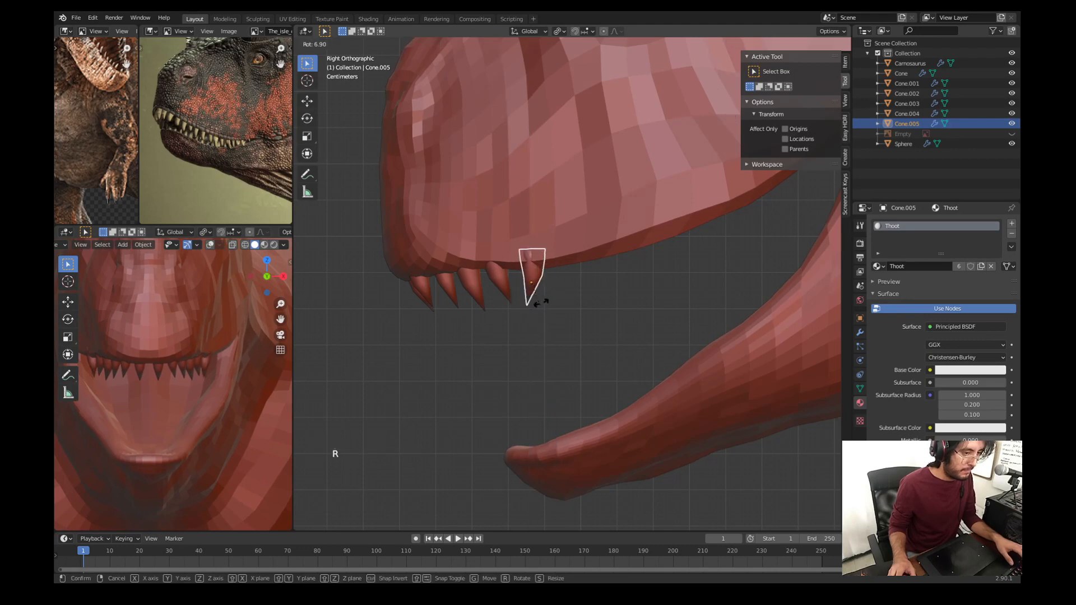
key("z")
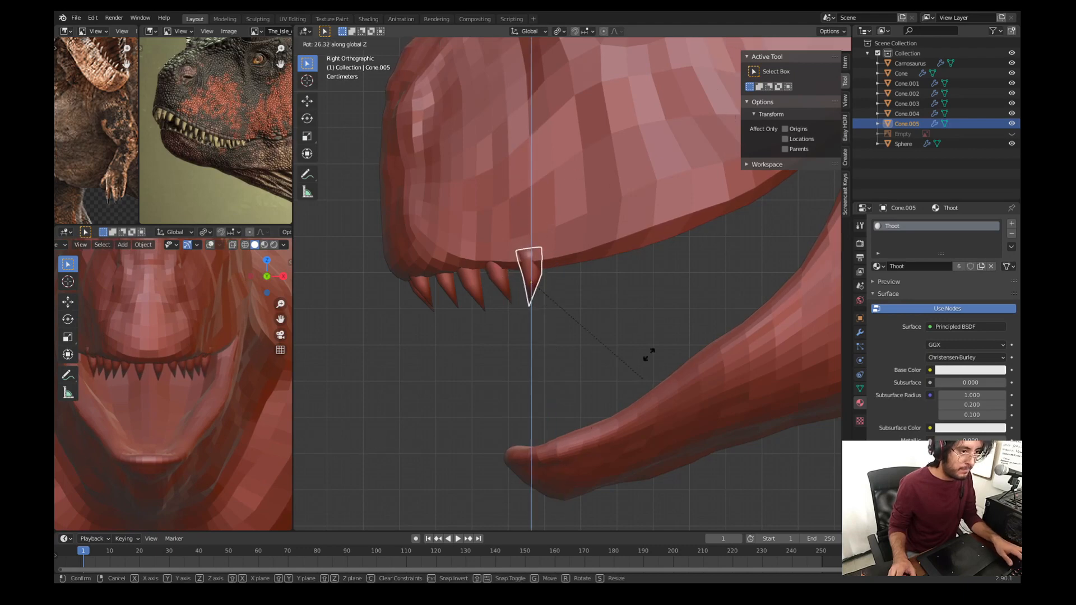
left_click(491, 234)
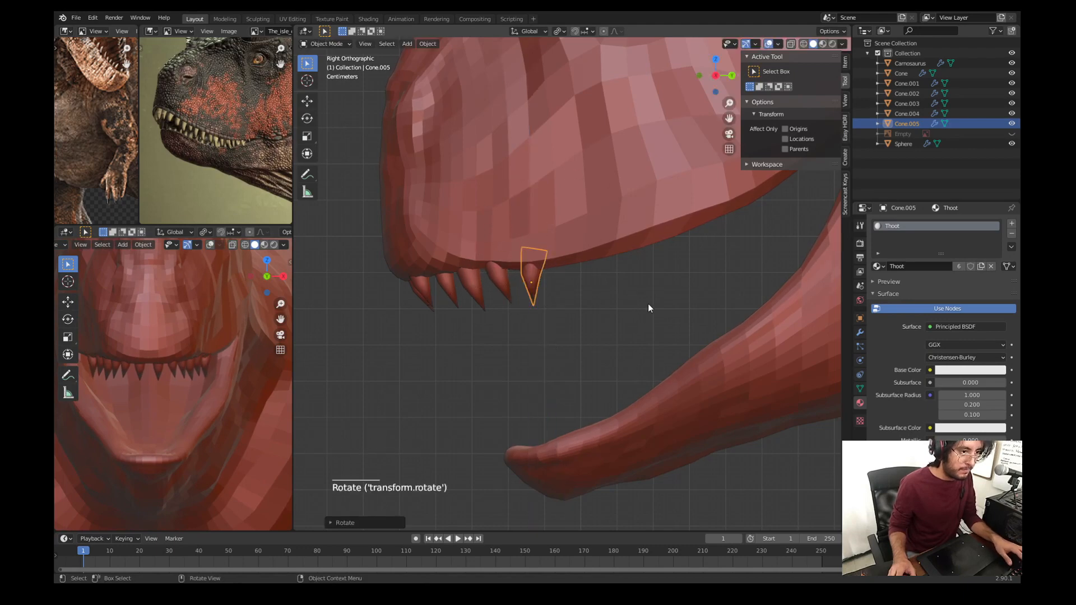
key("r")
left_click(659, 256)
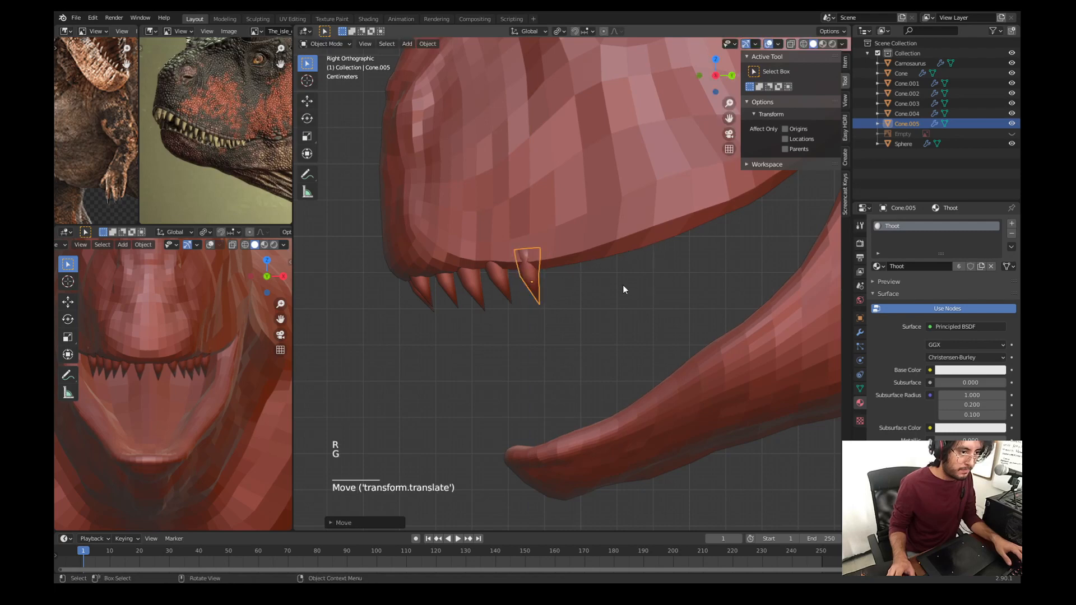
Step: Duplicate that tooth further back along the jaw, move the copy outward along X, and scale it down slightly
key("shift+d")
left_click(619, 288)
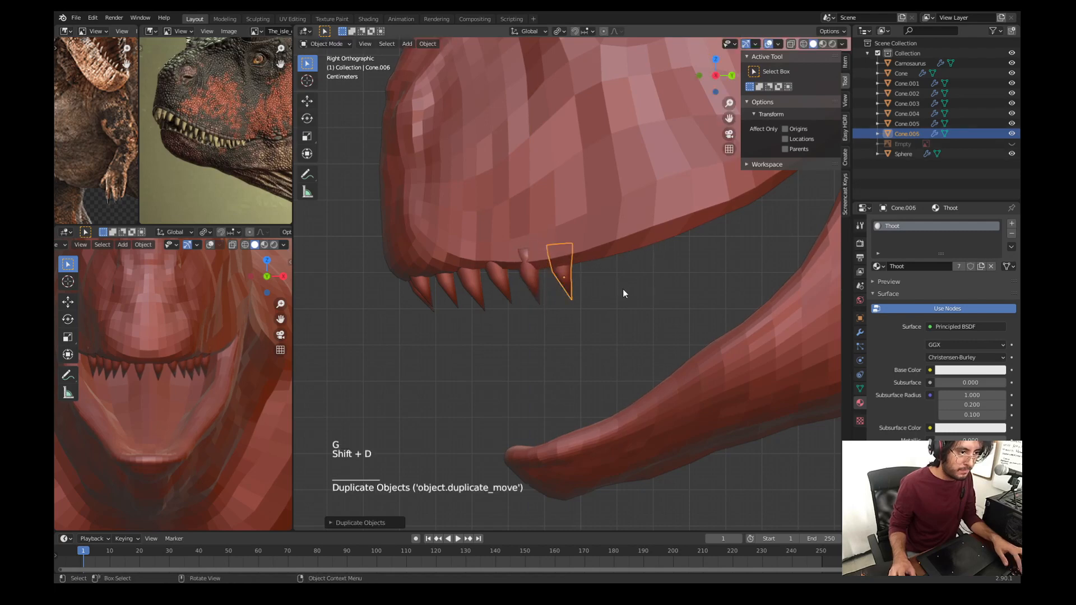
key("g")
key("x")
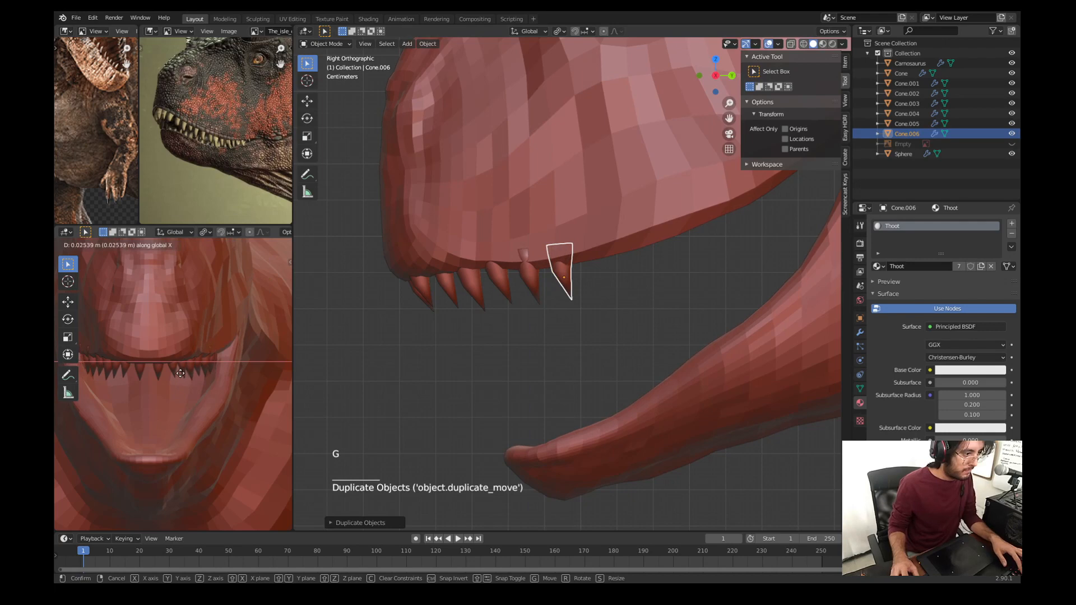
left_click(212, 368)
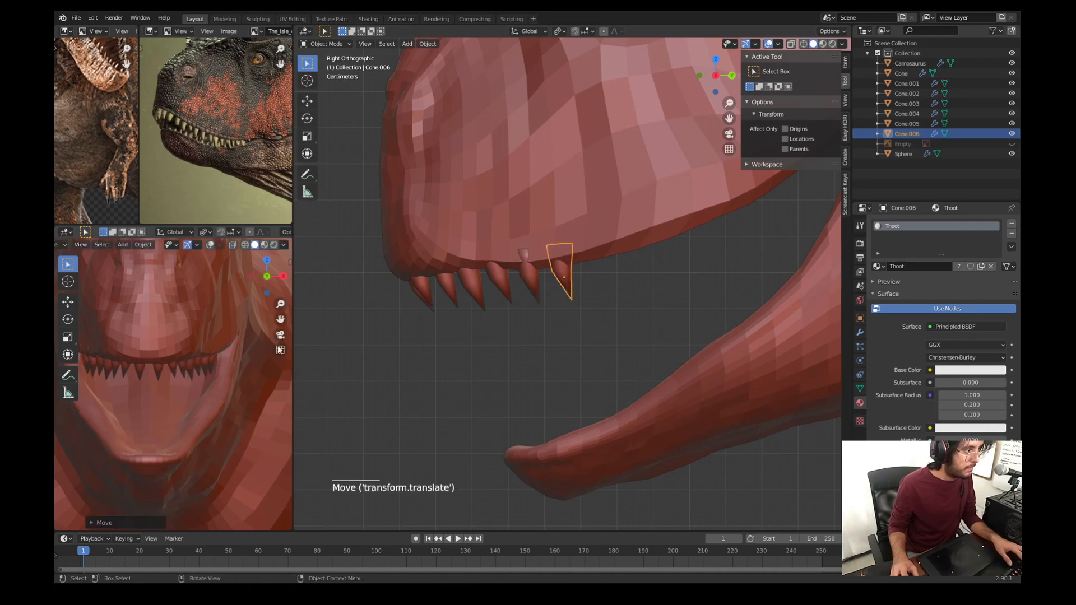
key("s")
left_click(592, 319)
Step: Duplicate the smaller tooth about 0.065 m further back and move the copy outward along X by about 0.028 m
key("shift+d")
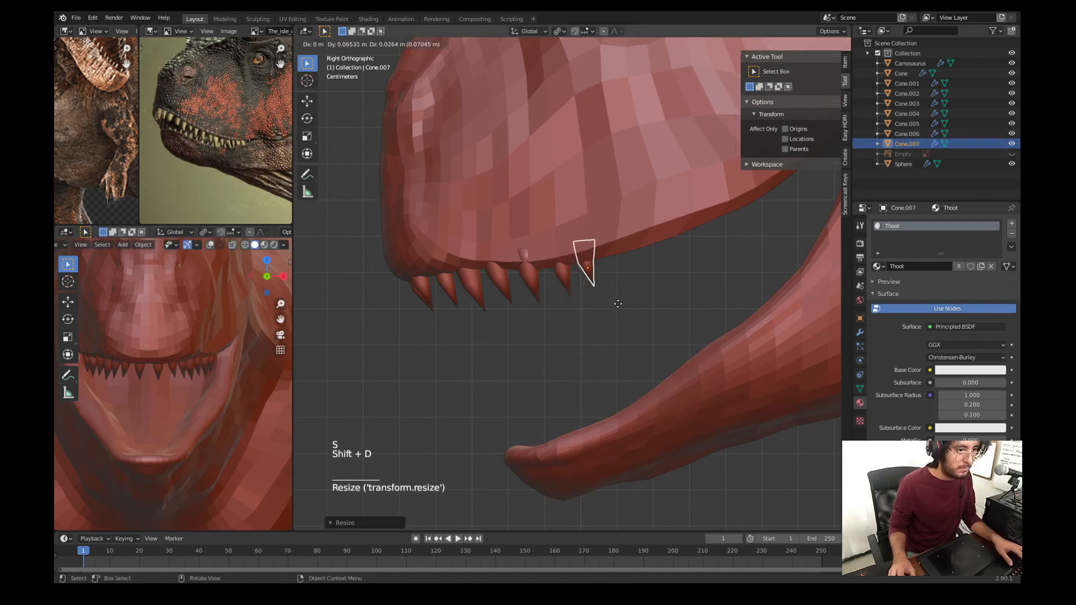
left_click(619, 307)
key("g")
key("x")
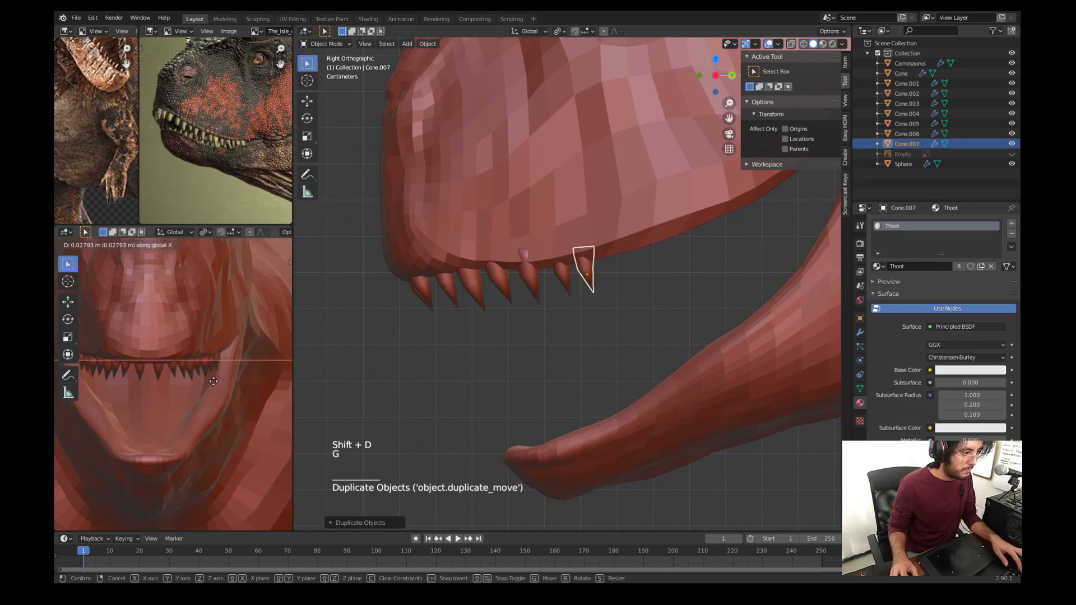
left_click(213, 381)
Step: Duplicate the rearmost tooth about 0.076 m further back, then shift the copy about 0.030 m outward and 0.010 m up
key("shift+d")
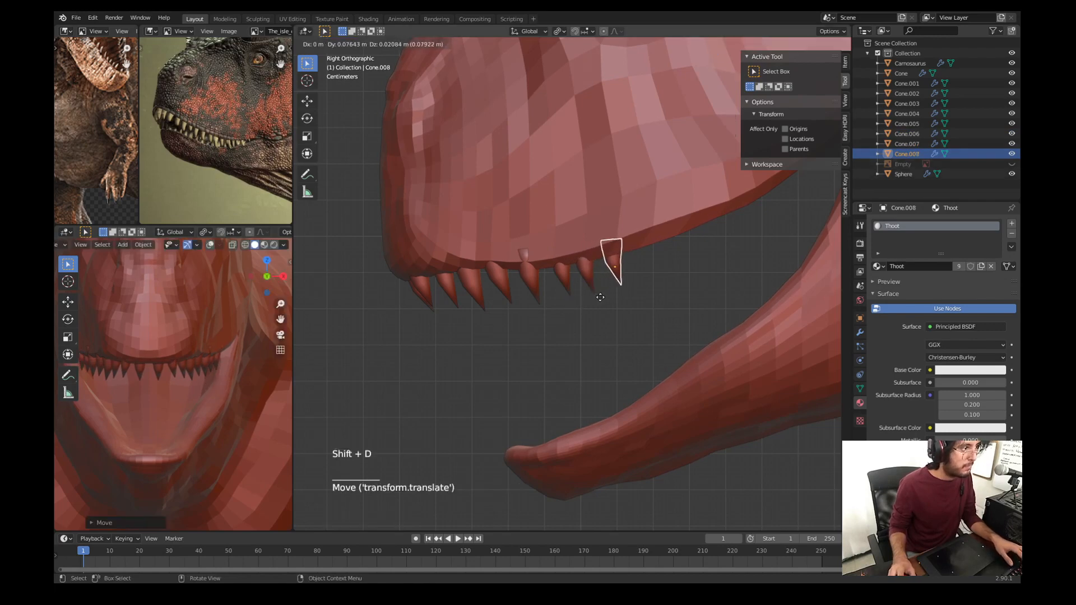
left_click(599, 297)
key("g")
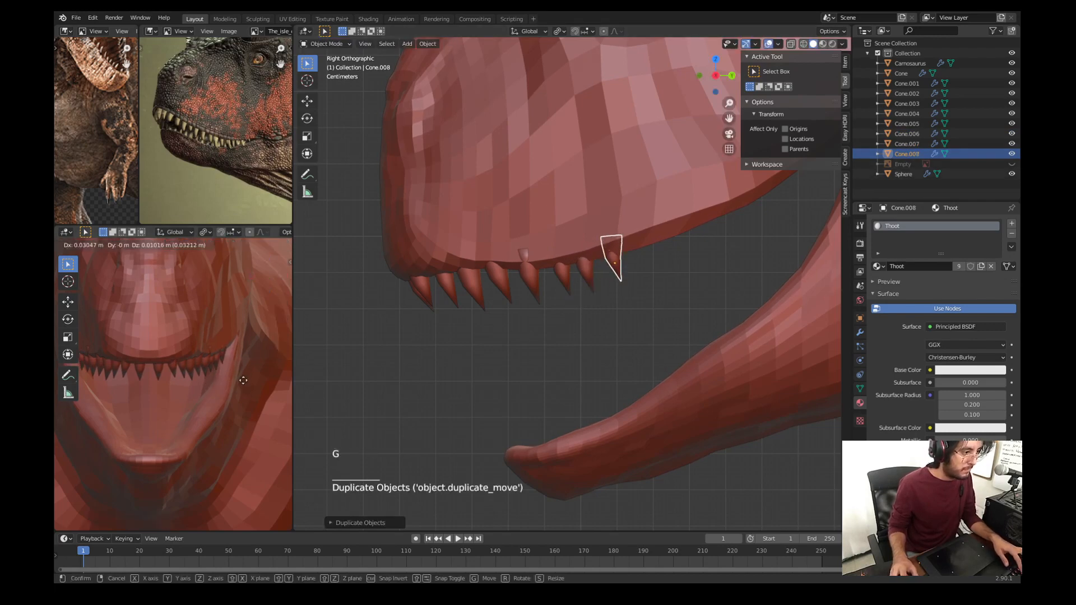
left_click(243, 381)
Step: Add another duplicate tooth behind the rearmost one and shift it outward by about 0.018 m to follow the jaw
scroll(240, 369, "up", 3)
middle_click_drag(240, 379, 247, 348, "shift")
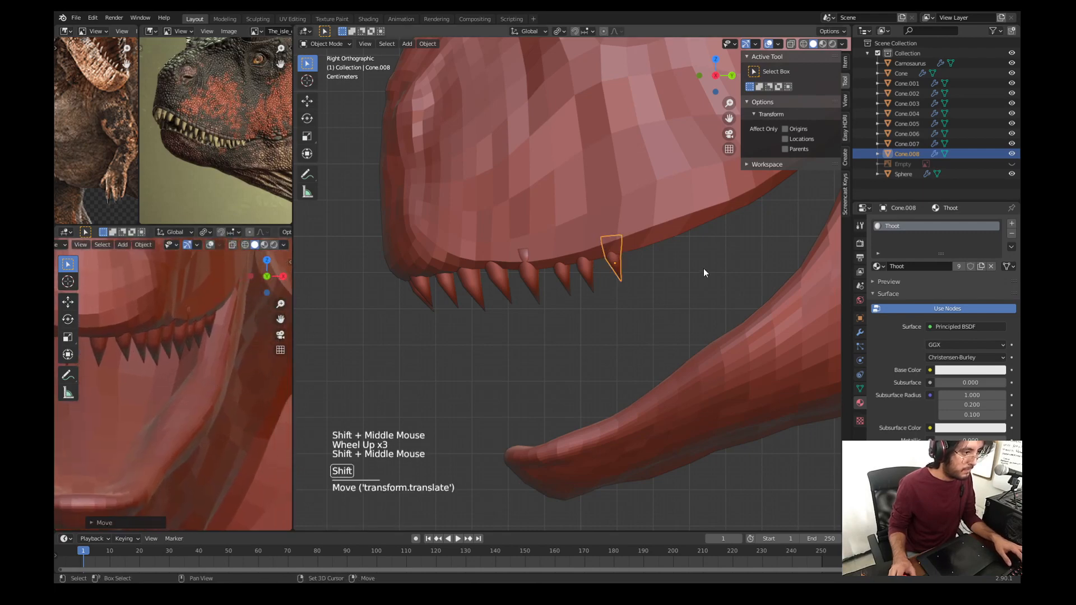
key("shift+d")
left_click(727, 262)
key("g")
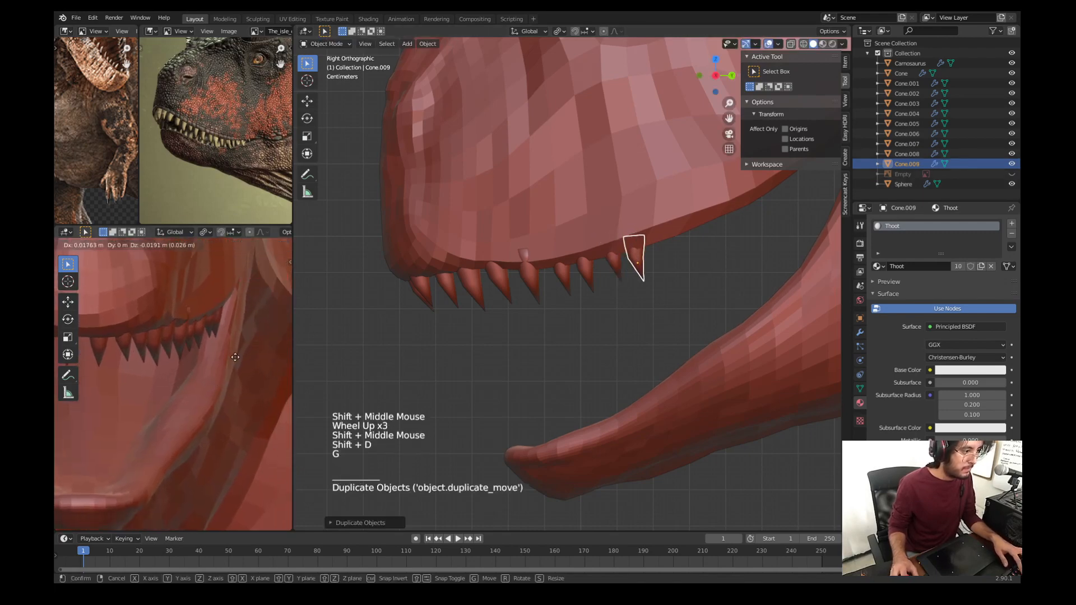
left_click(235, 354)
Step: Duplicate the rearmost upper tooth about 0.064 m back and up, tilt the copy slightly, and shift it along X onto the gum line
key("shift+d")
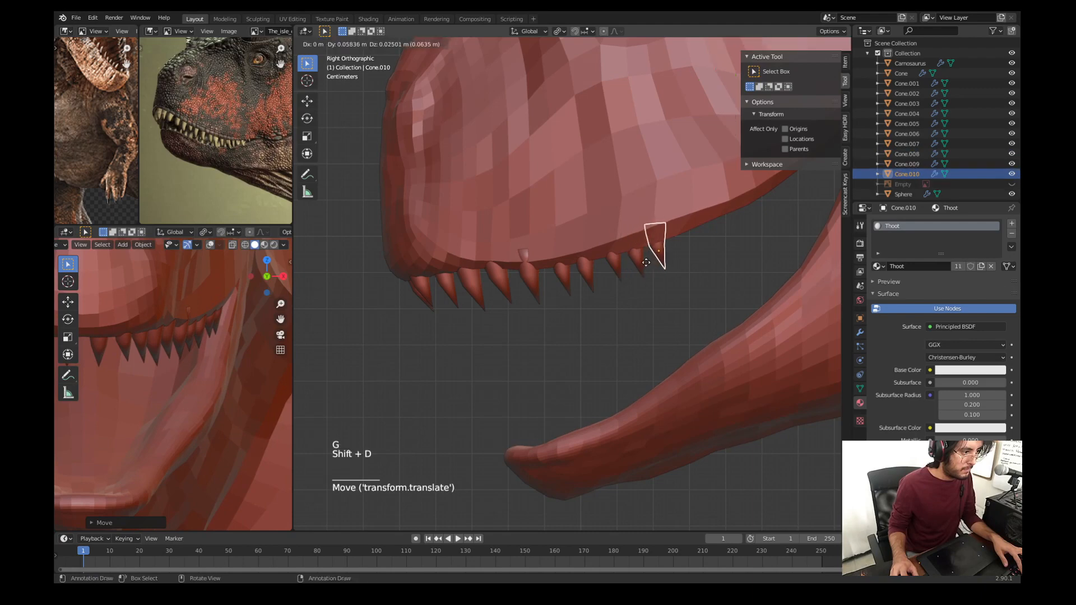
left_click(650, 264)
key("r")
left_click(724, 241)
key("g")
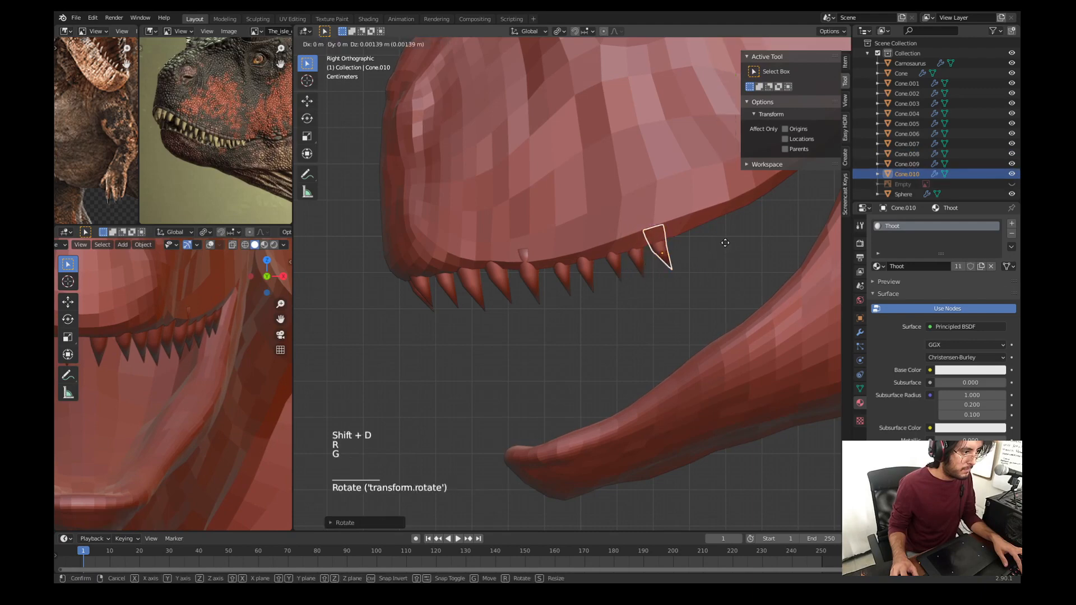
left_click(724, 241)
key("g")
key("x")
left_click(208, 355)
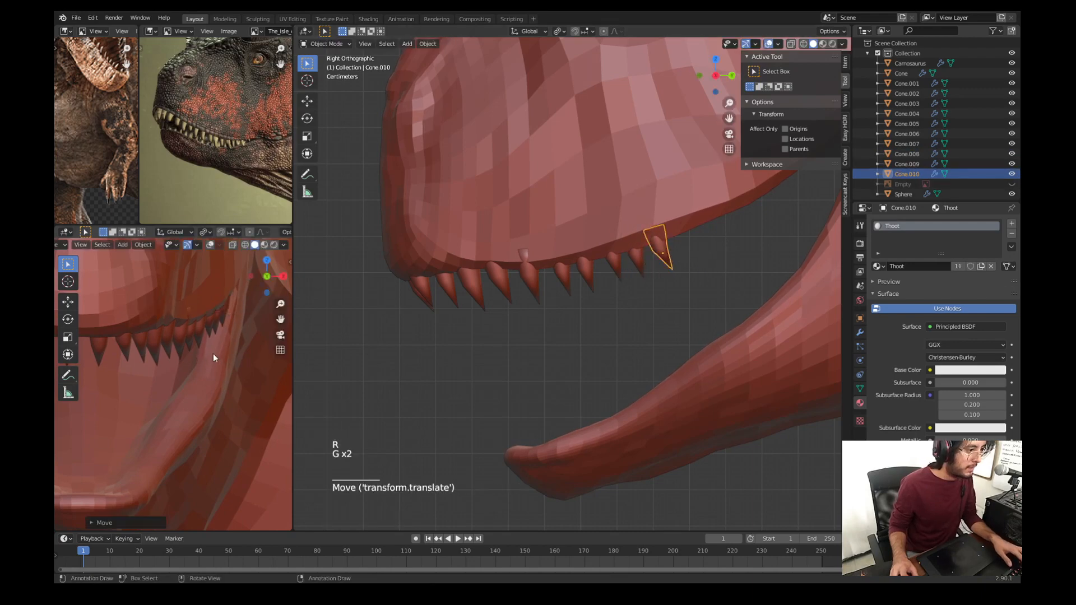
Step: Duplicate the tilted tooth about 0.072 m further back and move the copy outward by about 0.015 m
middle_click_drag(669, 252, 543, 334, "shift")
key("shift+d")
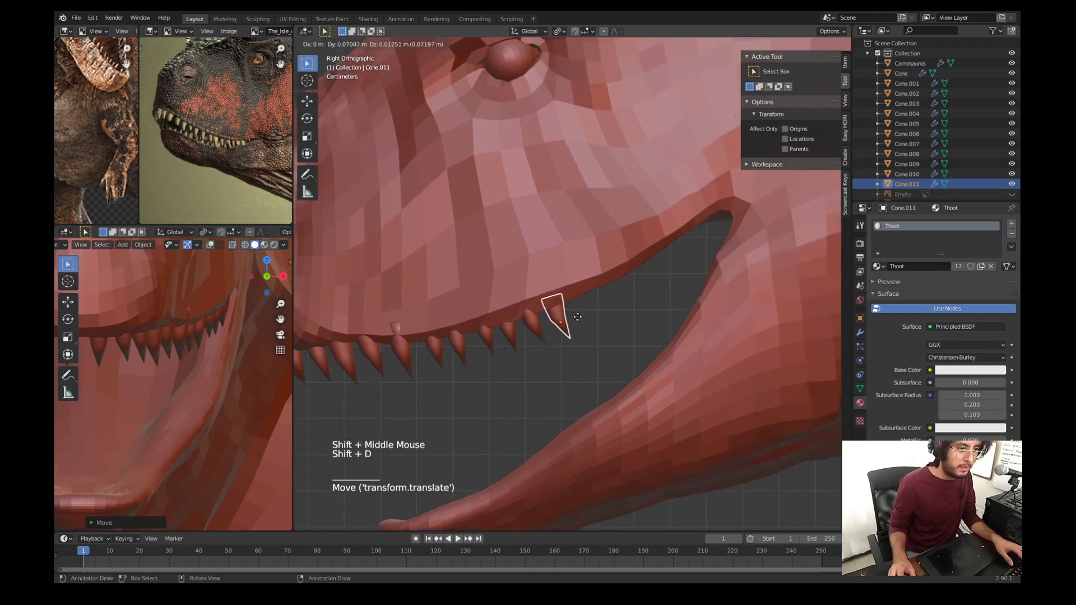
left_click(578, 317)
key("g")
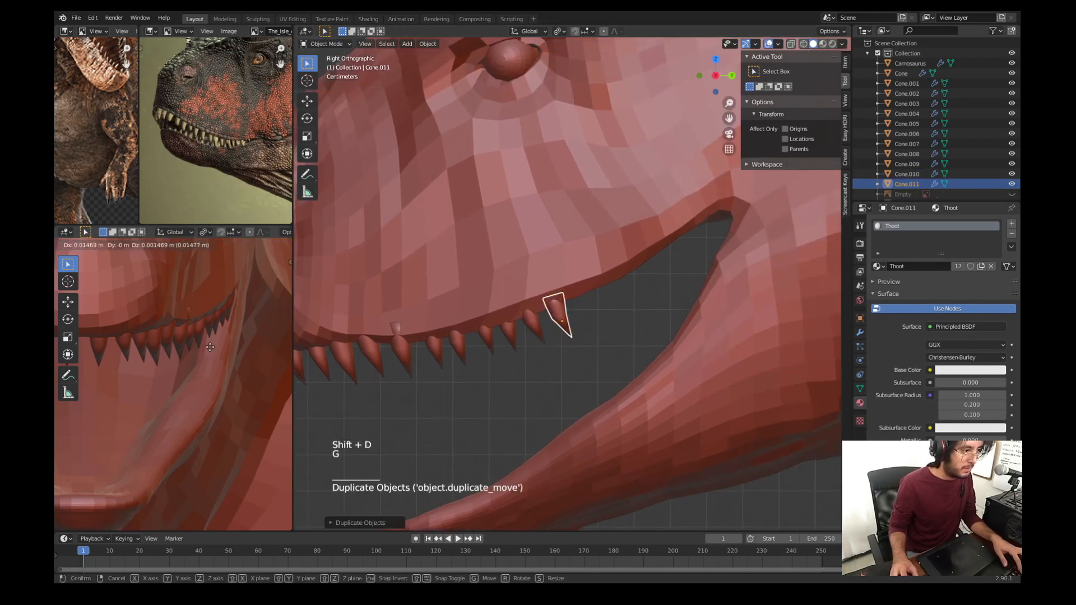
left_click(216, 345)
Step: Add one more duplicate tooth toward the corner of the upper jaw and adjust its sideways position to follow the gum
middle_click_drag(370, 301, 470, 319, "shift")
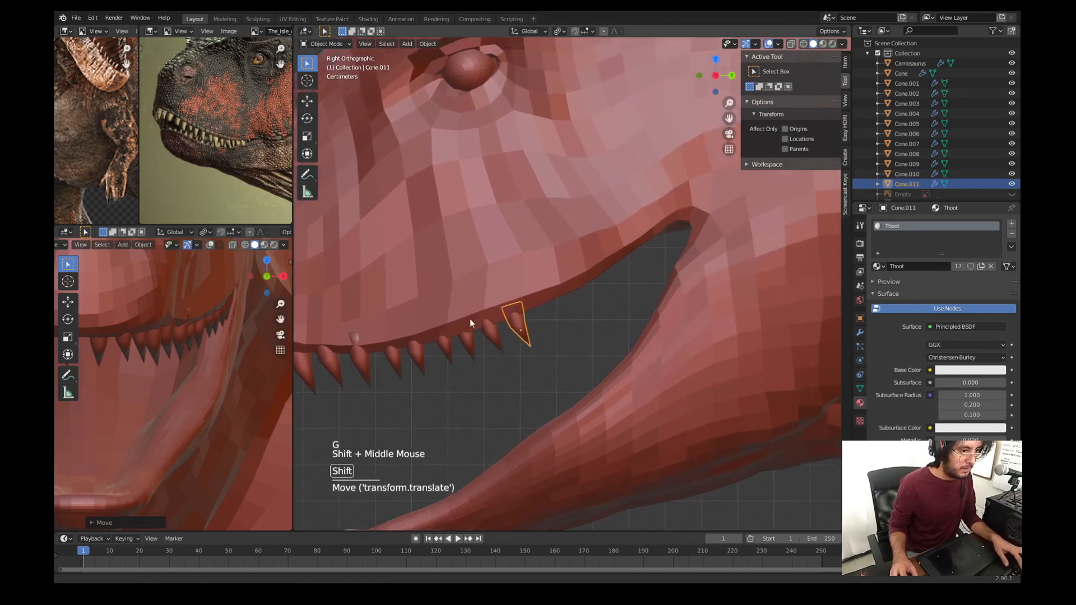
key("shift+d")
left_click(541, 298)
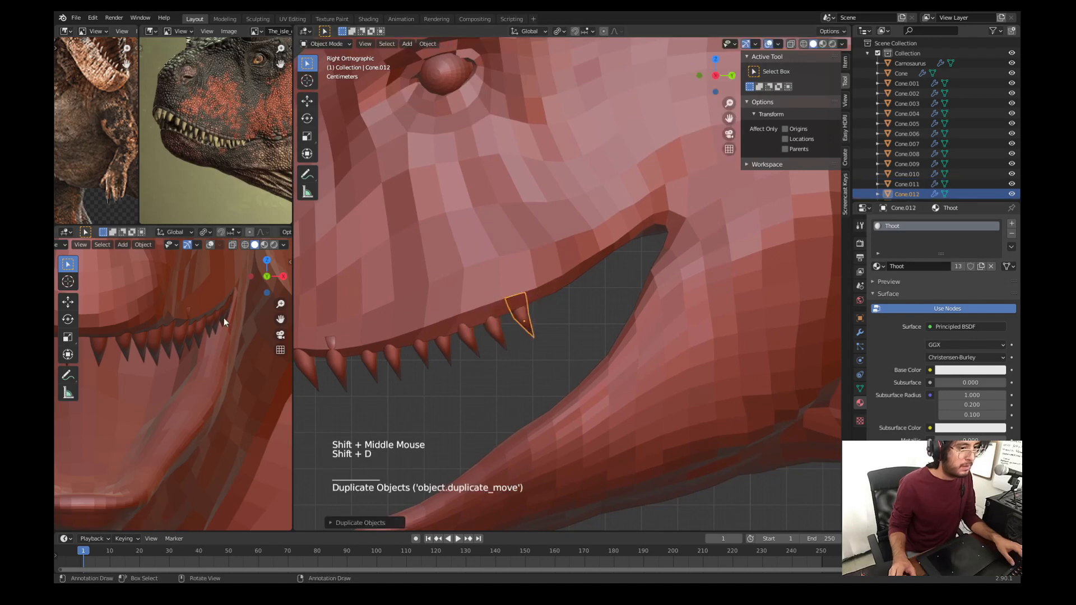
key("g")
left_click(222, 319)
Step: Examine the upper tooth row's spacing and fit from the side and front views
scroll(449, 336, "down", 2)
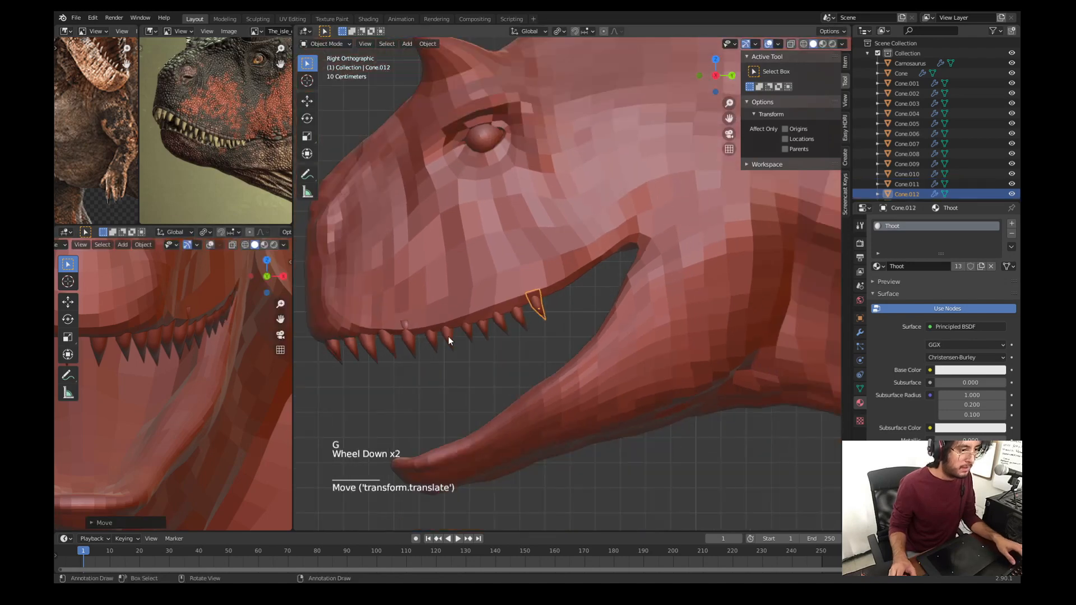
left_click(466, 339)
middle_click_drag(449, 337, 502, 317, "shift")
left_click(435, 314)
scroll(437, 335, "down", 1)
key("KP_1")
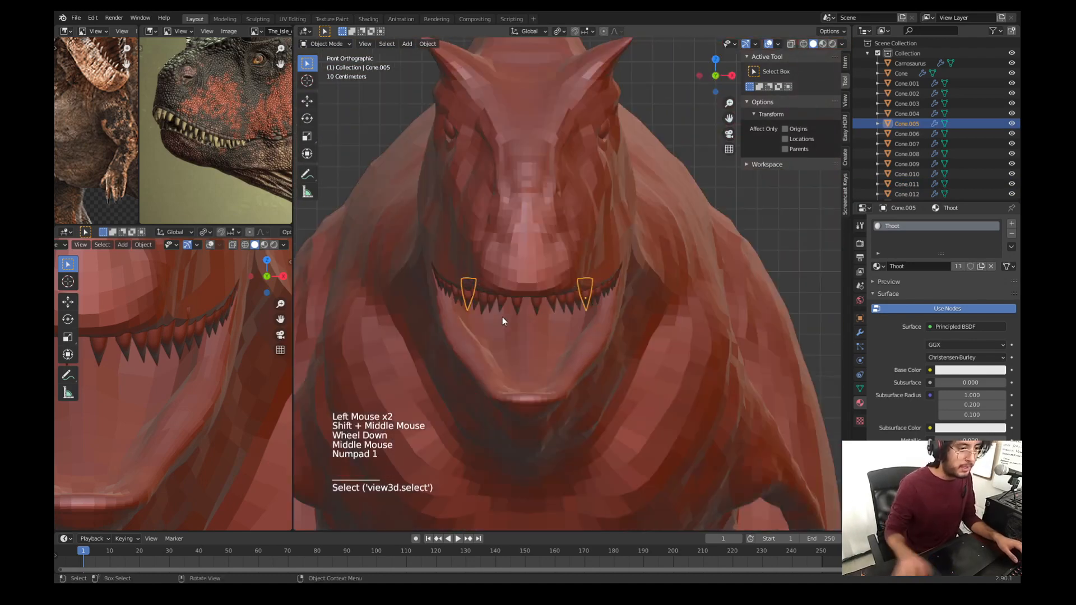
key("KP_3")
left_click(502, 317)
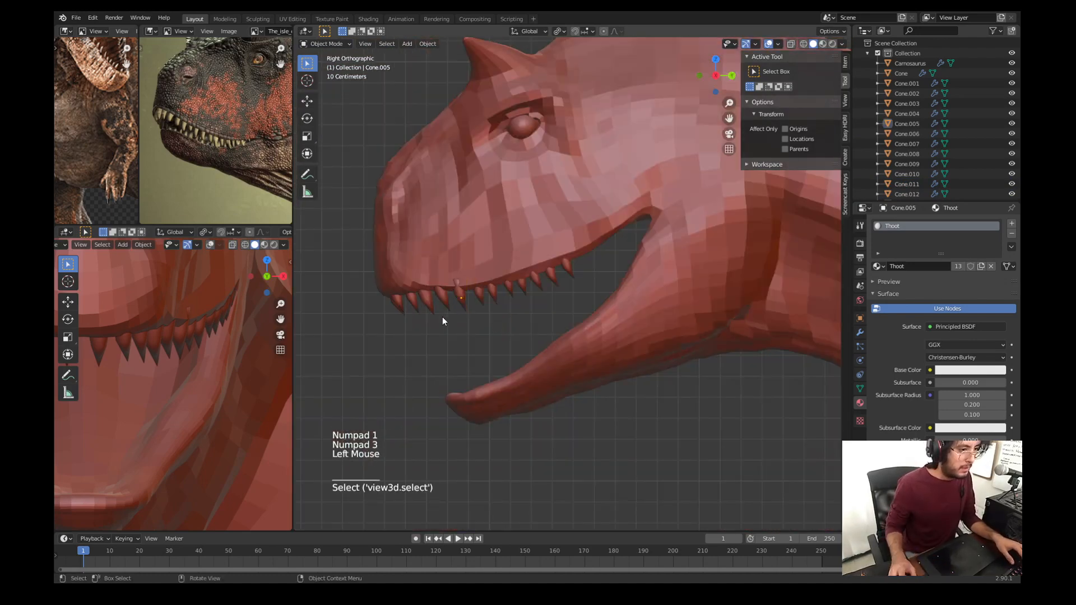
Step: Circle-select all the upper teeth and duplicate the whole row down toward the lower jaw
key("c")
mouse_move(418, 315)
left_mouse_down()
mouse_move(403, 315)
mouse_move(549, 273)
mouse_move(511, 315)
left_mouse_up()
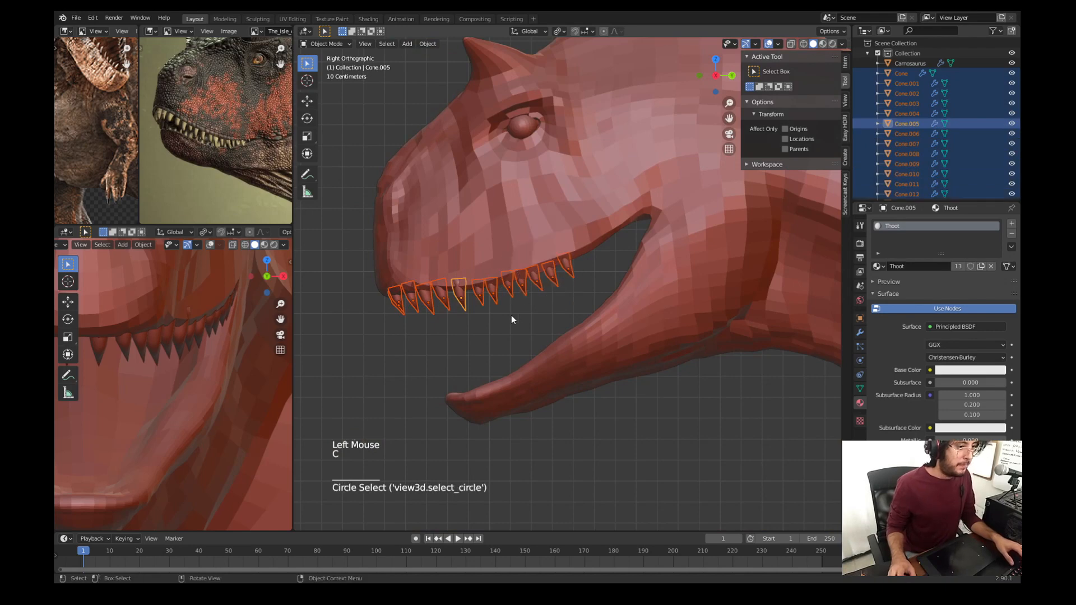
middle_click_drag(511, 315, 608, 273, "shift")
scroll(493, 281, "down", 1)
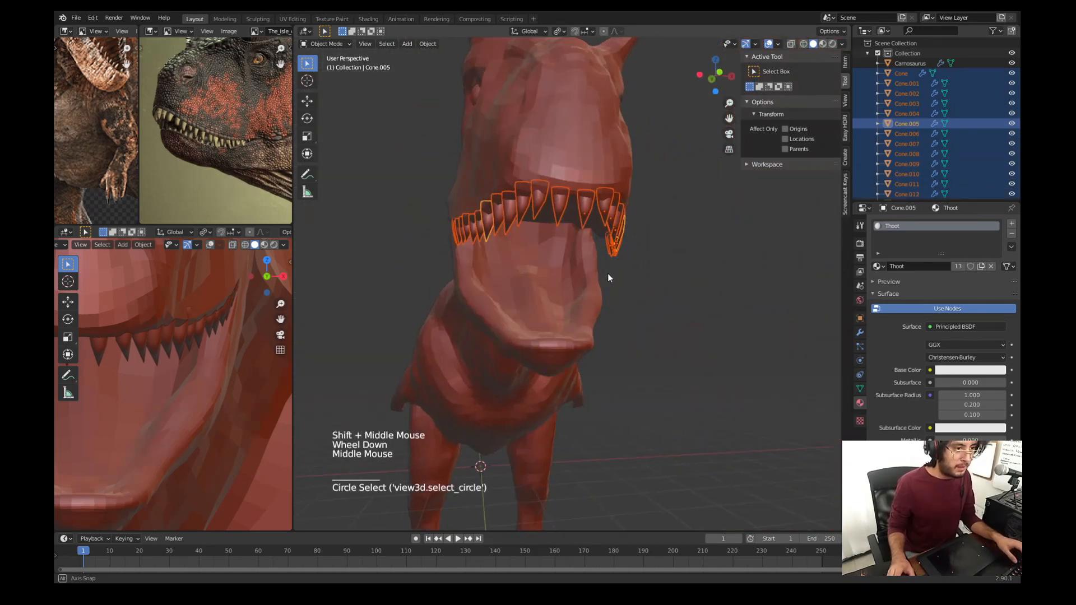
key("KP_3")
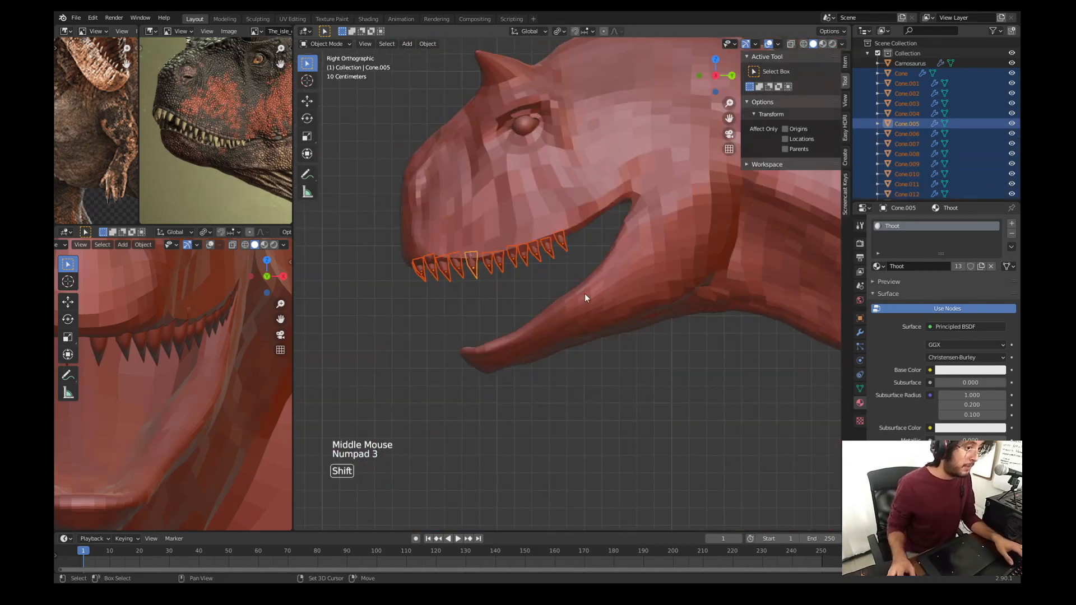
key("shift+d")
left_click(603, 343)
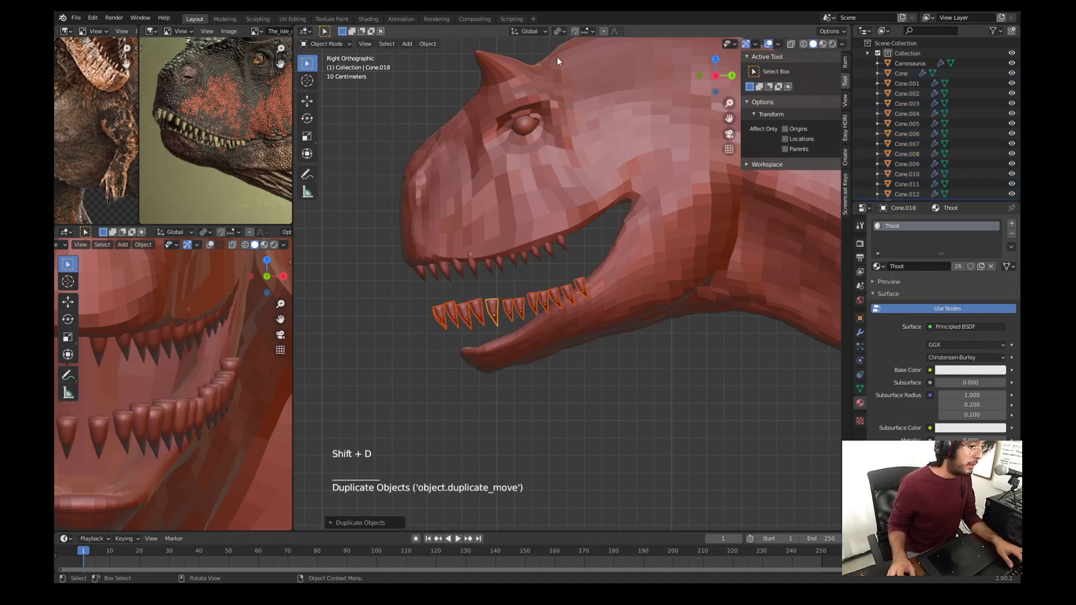
Step: Set the transform pivot to Individual Origins and trackball-rotate the duplicated teeth in front and top views so their tips point upward
left_click(558, 31)
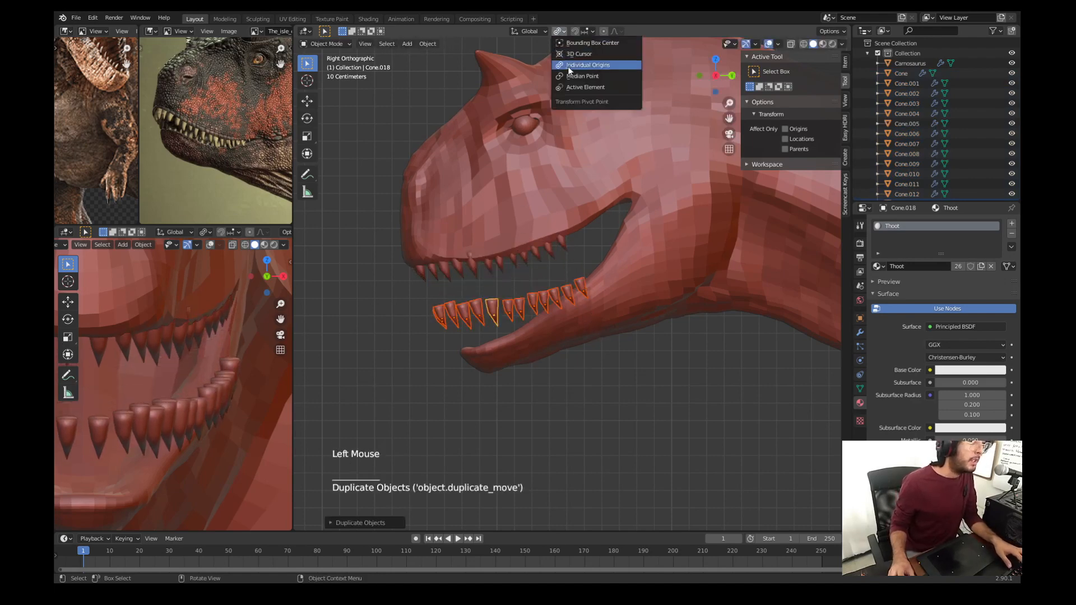
key("KP_1")
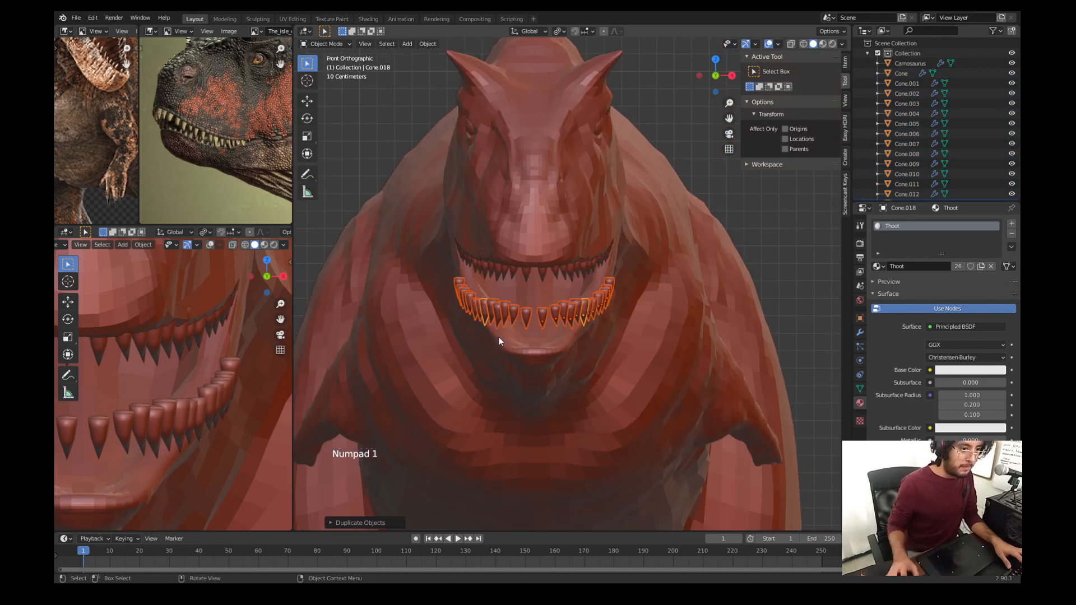
key("r")
key("r")
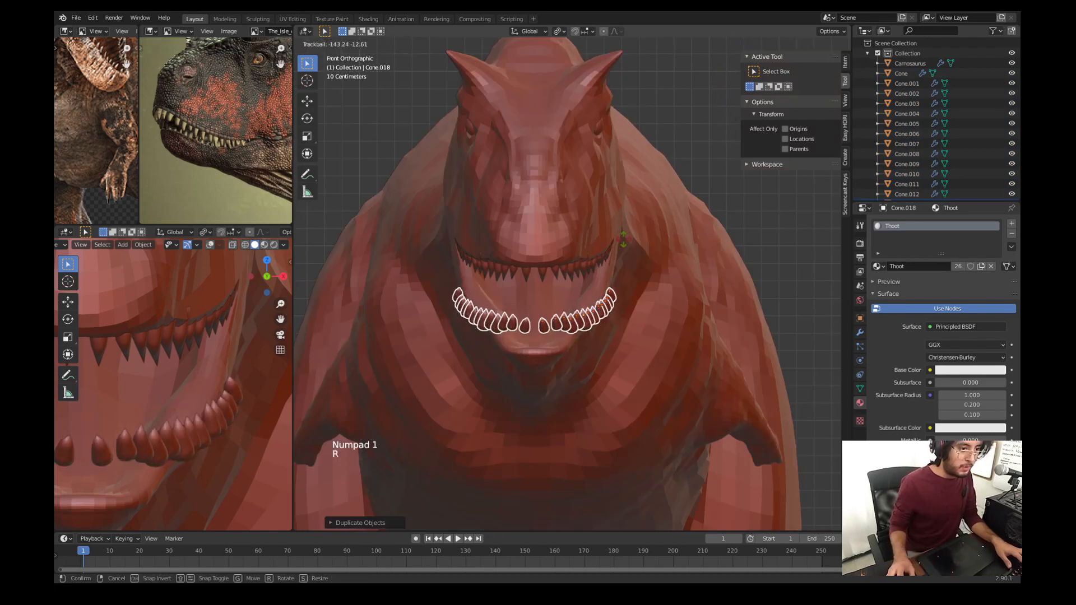
left_click(623, 239)
key("KP_7")
key("r")
key("r")
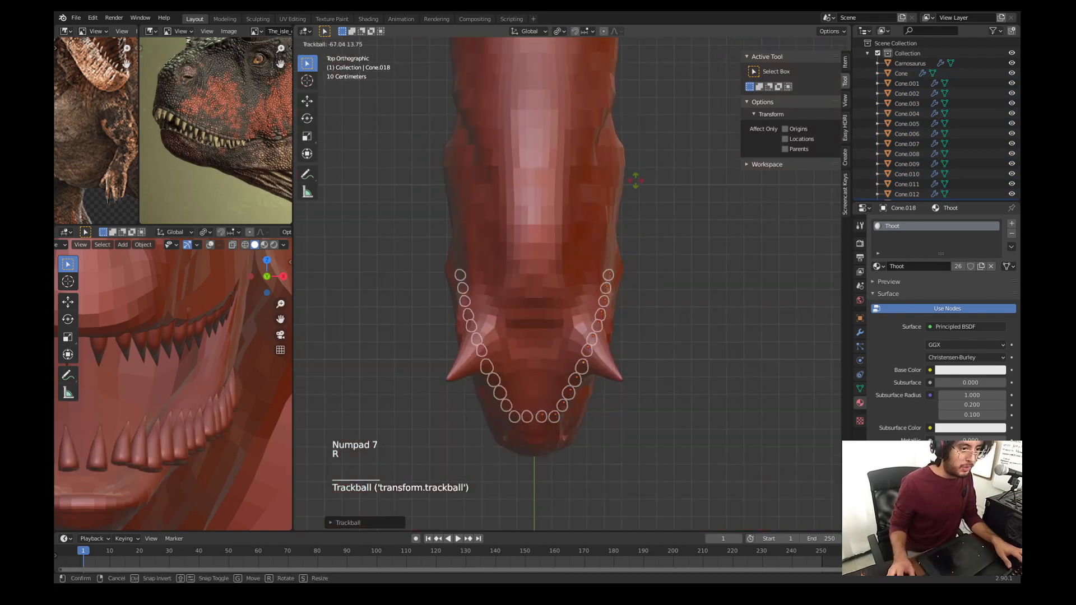
left_click(635, 191)
Step: Refine the duplicated teeth's tilt in the side view and move the row closer to the lower jaw
key("KP_3")
key("r")
key("r")
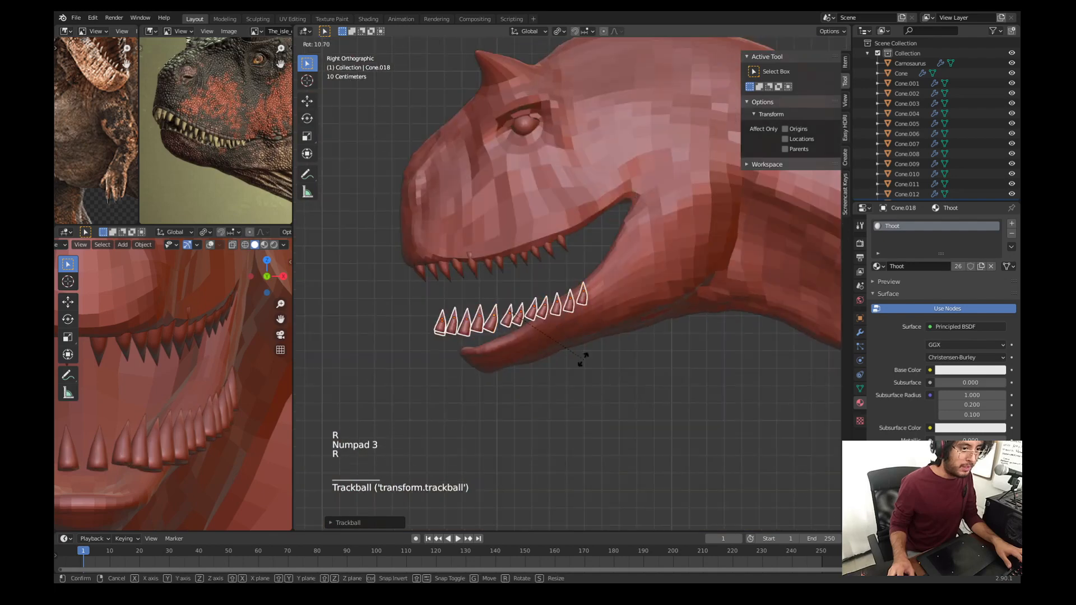
left_click(427, 370)
key("r")
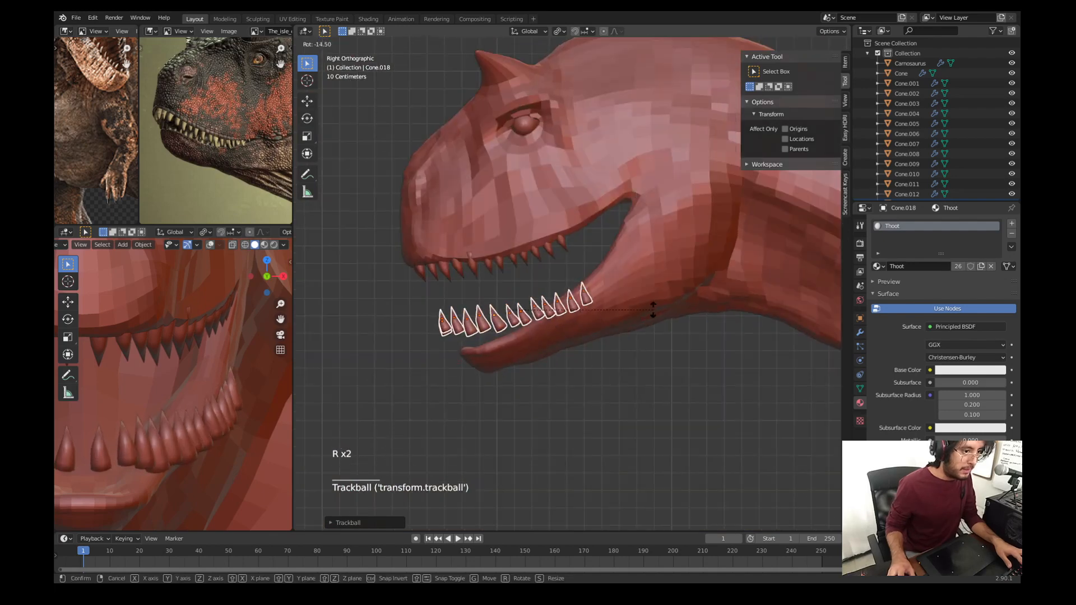
left_click(653, 308)
key("g")
left_click(661, 328)
Step: Change the pivot to Bounding Box Center, rotate the whole lower row to match the jaw's slope, and seat it on the jaw
left_click(560, 31)
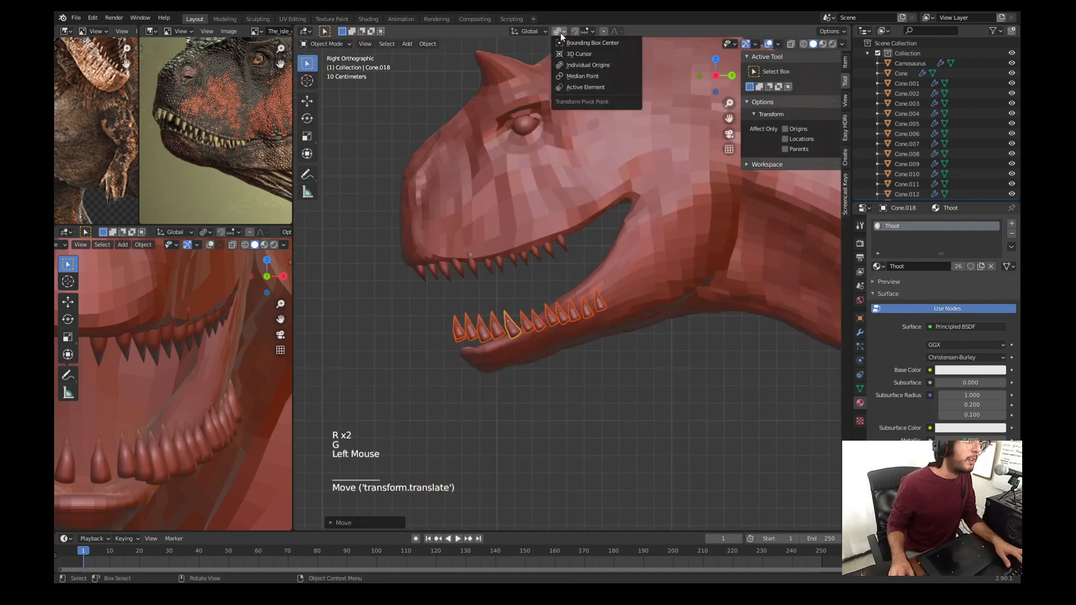
left_click(576, 45)
key("r")
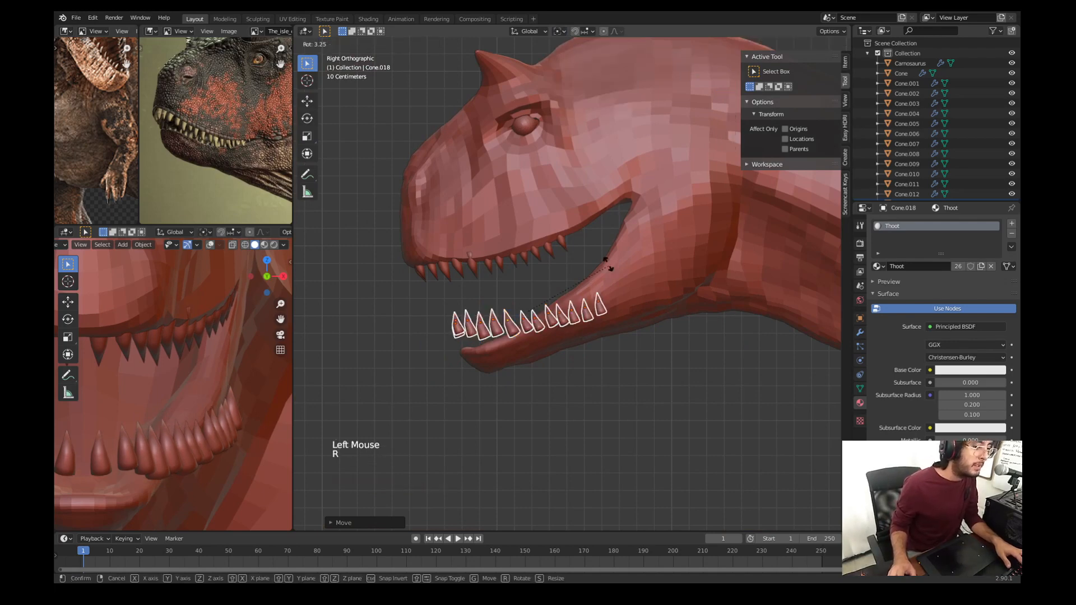
key("g")
left_click(619, 229)
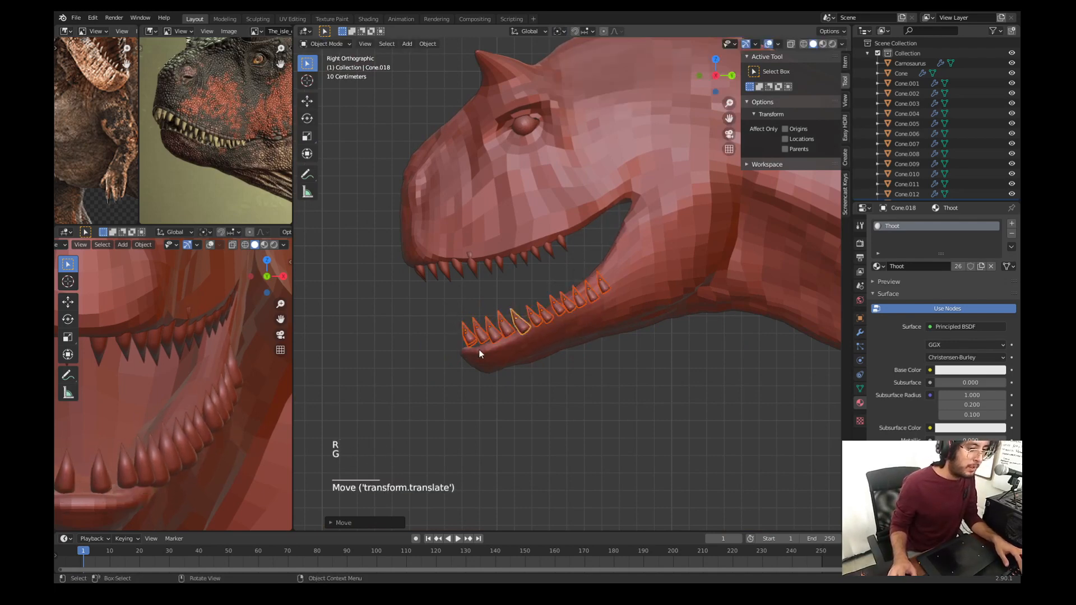
Step: Deselect the lower teeth and open the Screencast Keys settings
scroll(227, 352, "down", 2)
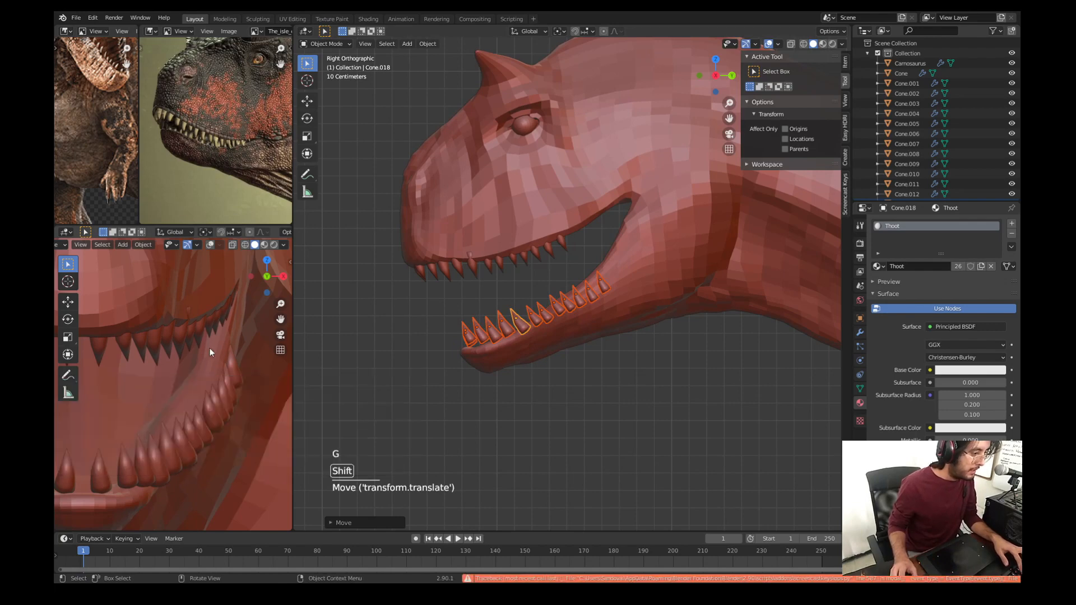
middle_click_drag(210, 348, 191, 369, "shift")
scroll(191, 370, "down", 1)
scroll(437, 403, "up", 2)
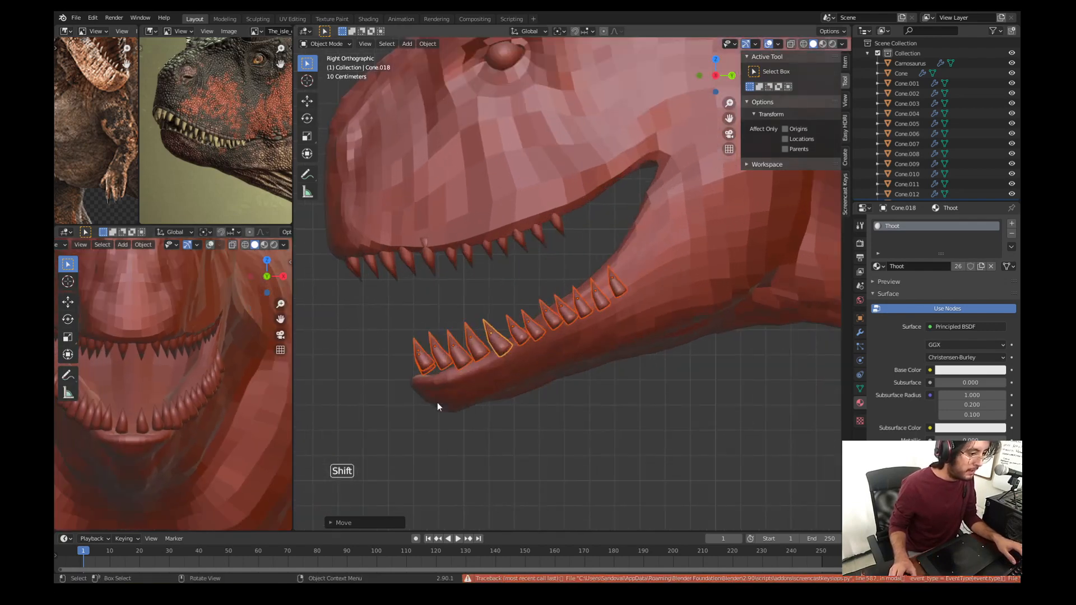
left_click(405, 434)
scroll(406, 433, "down", 2)
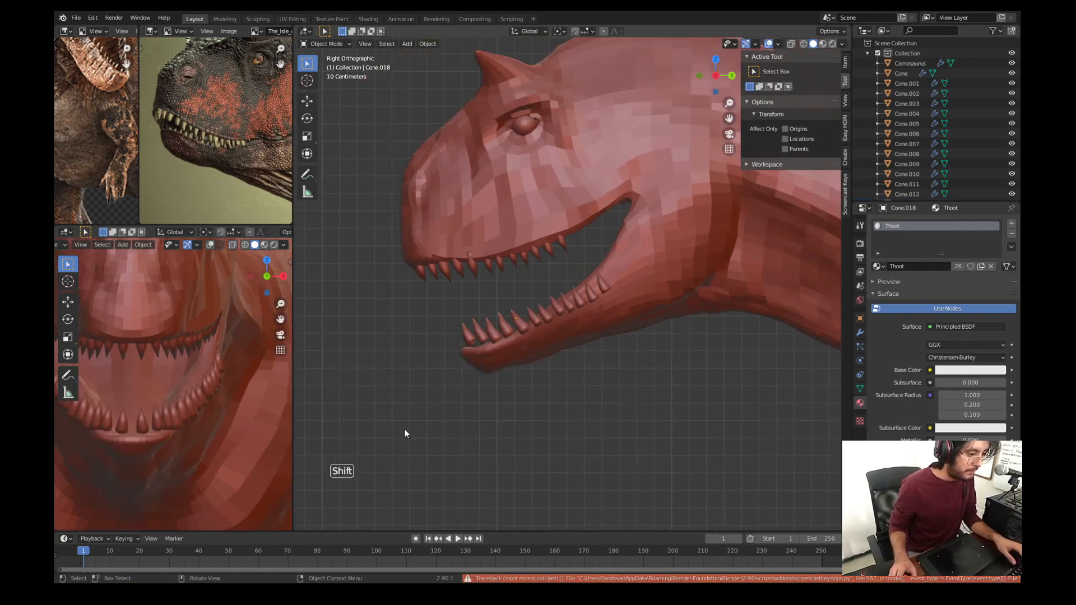
left_click(844, 196)
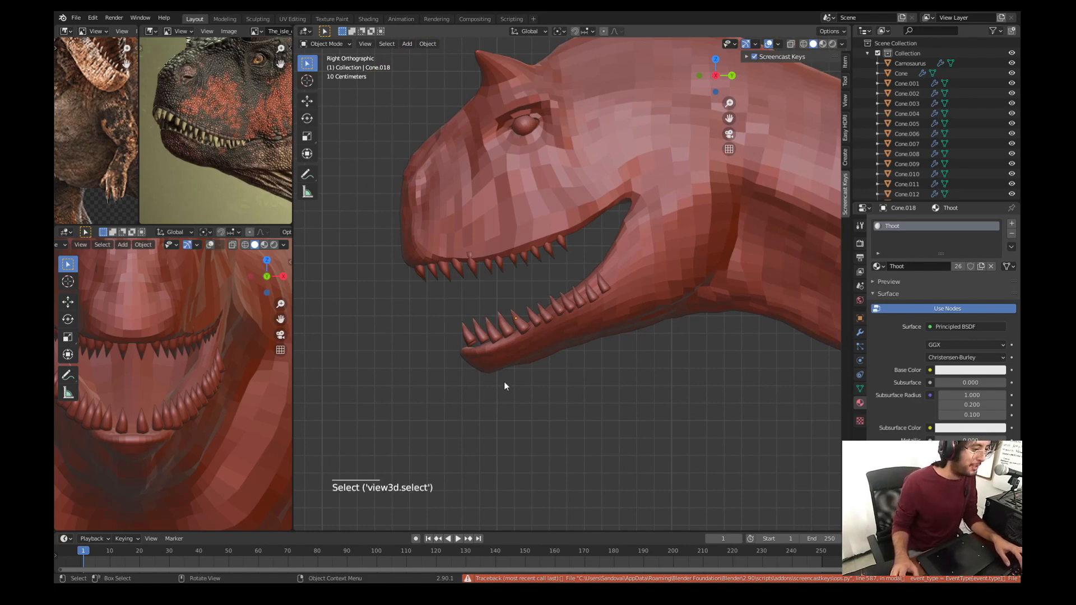
Step: Circle-select the lower teeth except the frontmost one, enable X-ray, and move them inward and back in the top view
middle_click_drag(504, 382, 653, 366, "shift")
key("KP_3")
key("c")
left_click(651, 307)
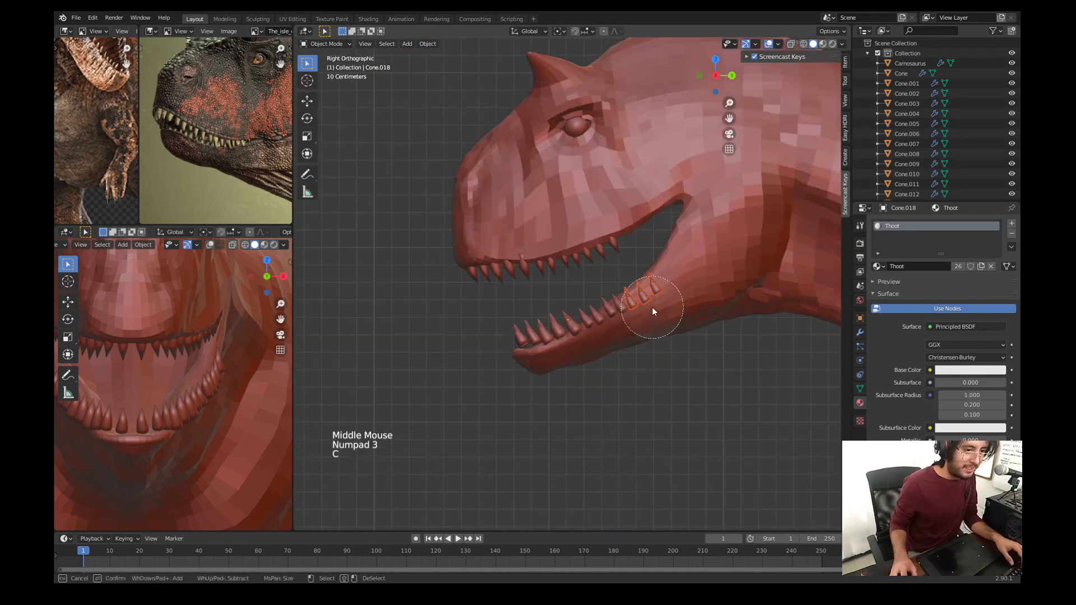
right_click(552, 335)
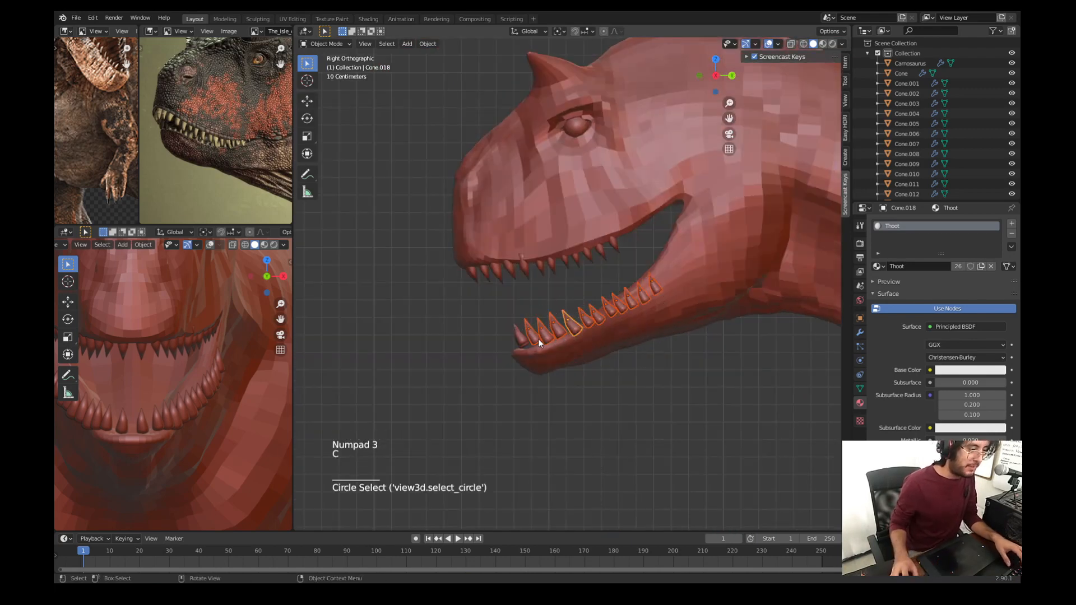
key("KP_7")
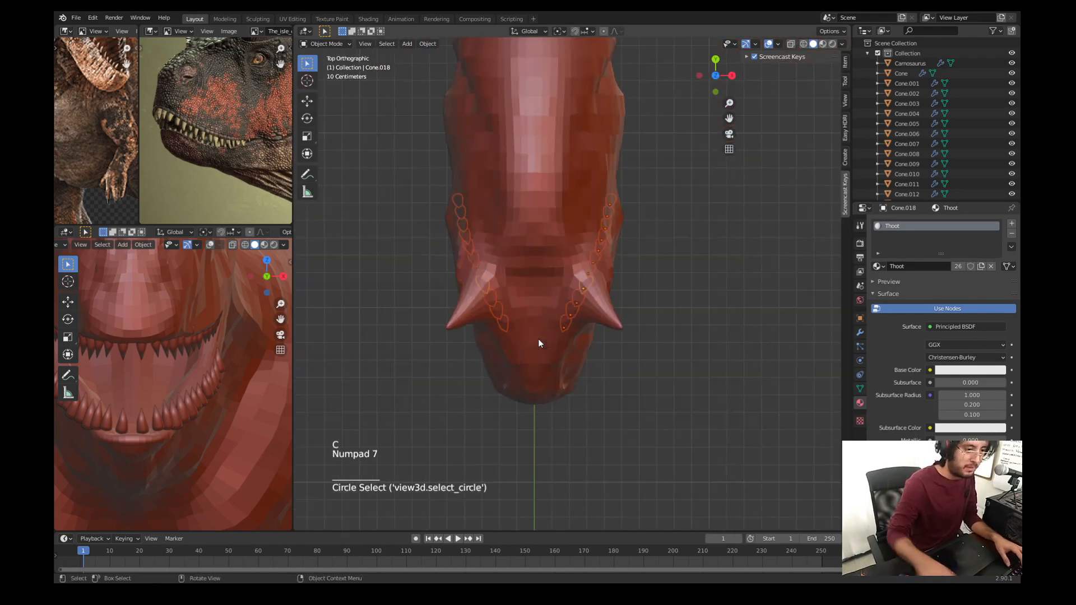
left_click(790, 44)
key("g")
left_click(607, 337)
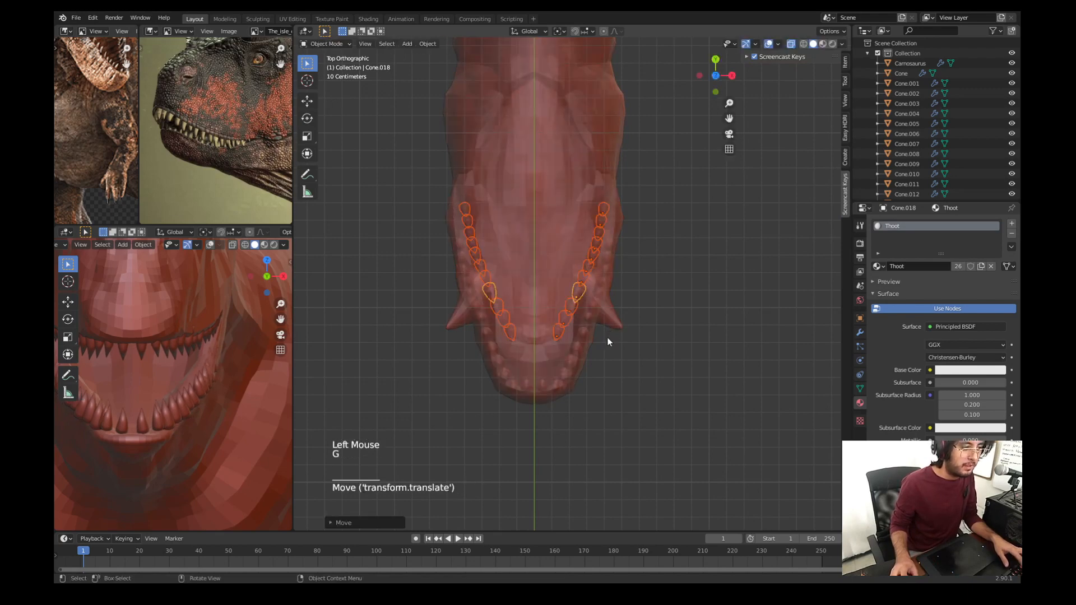
Step: Rotate the selected lower teeth in the top view and reposition them along the jaw's edge
key("r")
left_click(627, 334)
key("g")
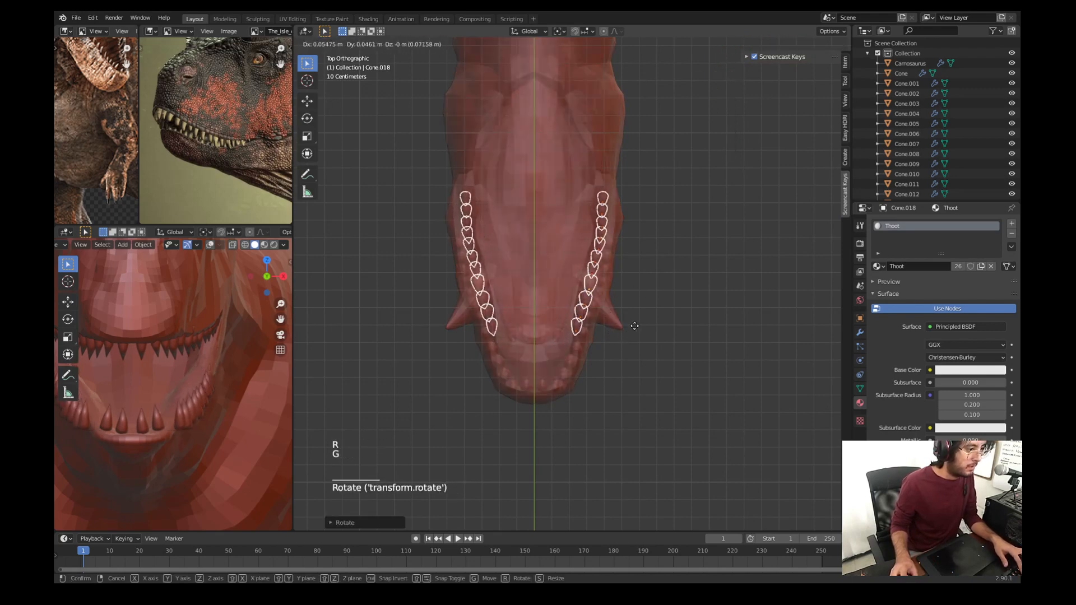
left_click(617, 327)
Step: Rotate the selected lower teeth in the side view and raise them slightly to follow the lower jaw's slope
key("KP_3")
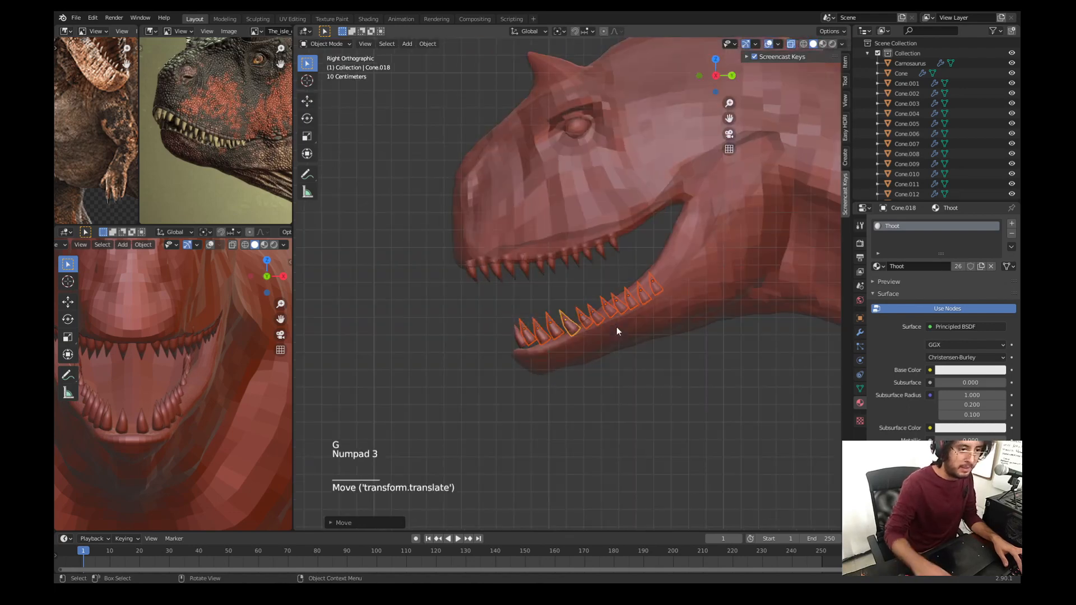
key("r")
left_click(693, 314)
key("g")
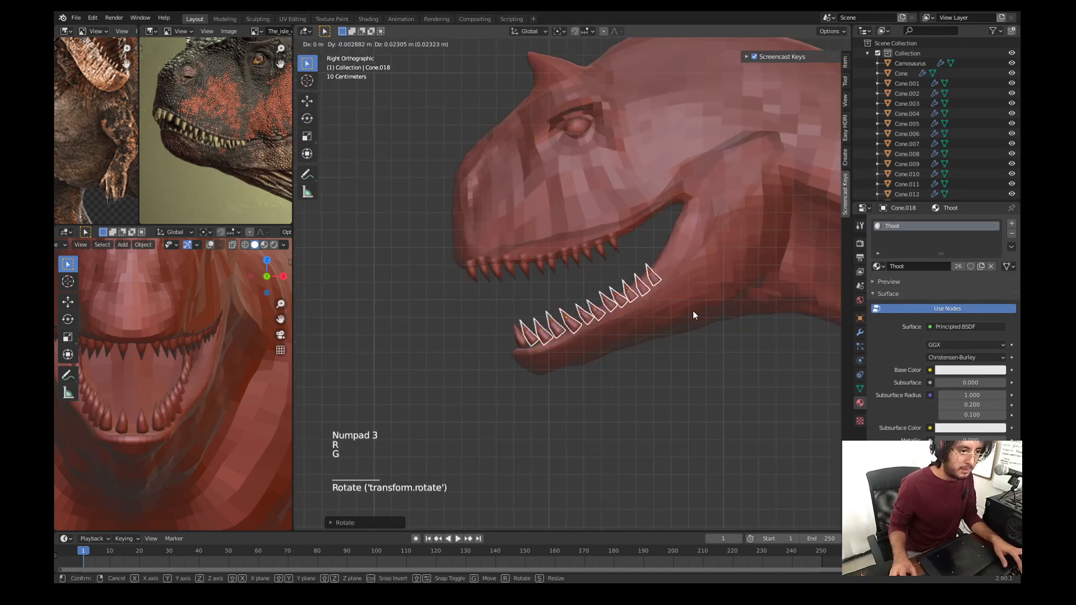
left_click(694, 308)
key("r")
left_click(698, 301)
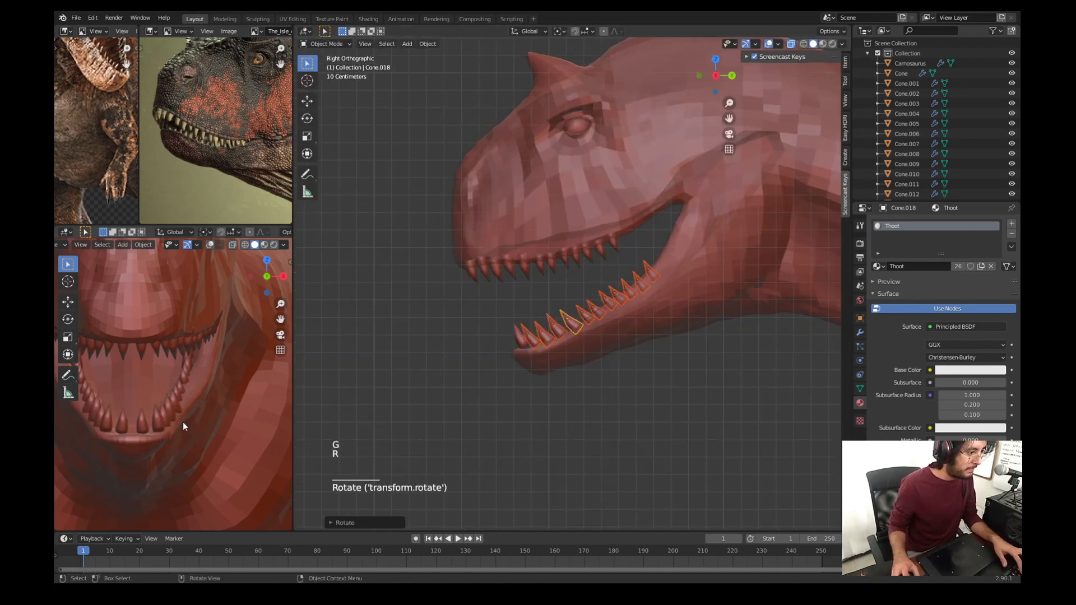
Step: Rotate the selected lower teeth by about -15.6° around the global Z axis and shift them along the jaw in the front view
key("r")
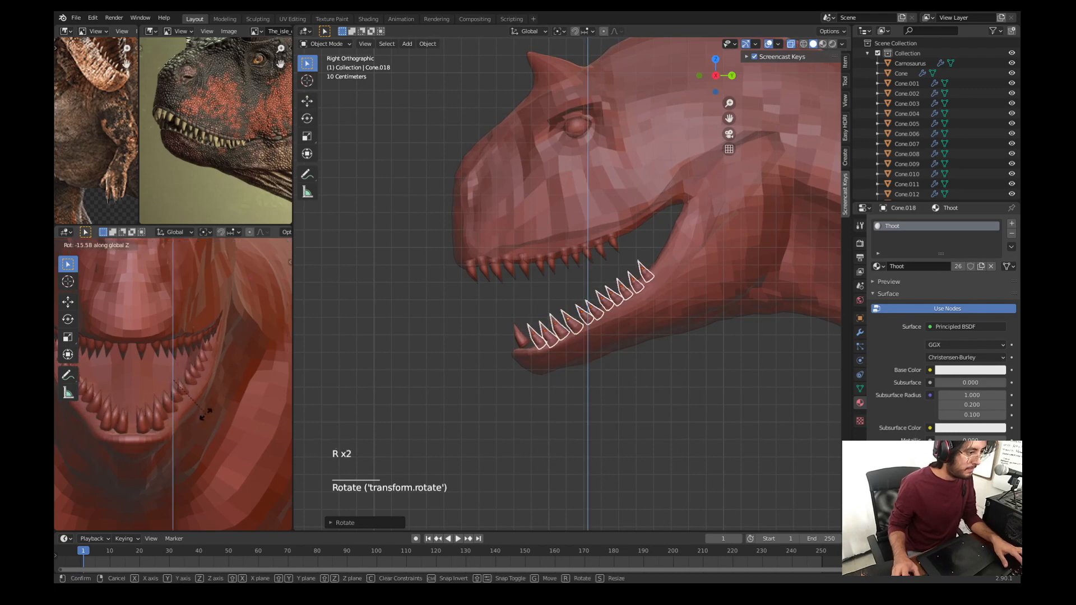
left_click(205, 414)
key("g")
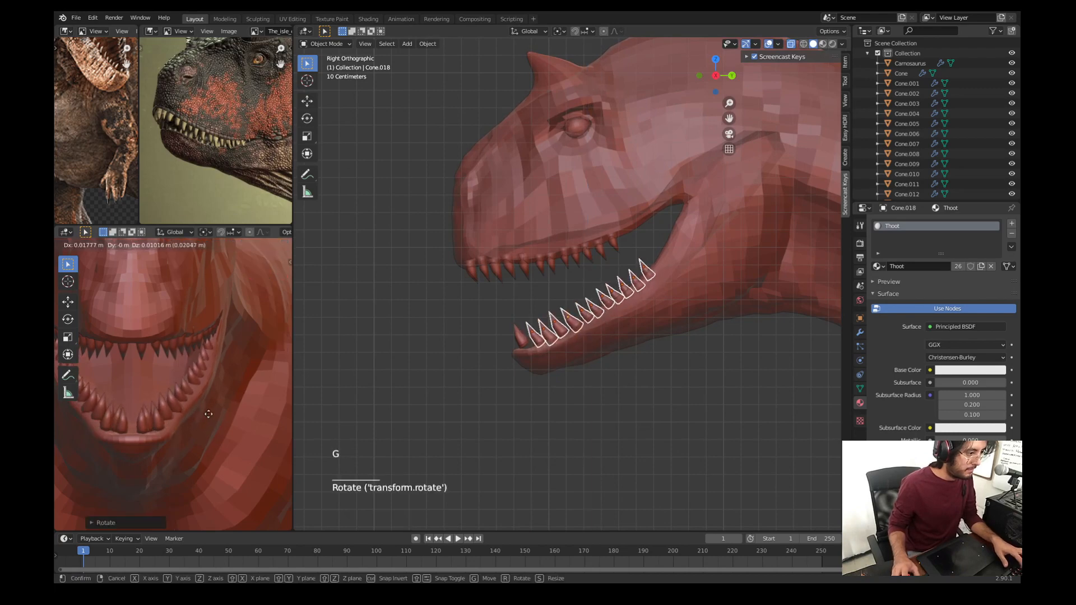
left_click(208, 413)
Step: Select the frontmost lower tooth, lower it about 0.038 m along Z in the side view, and adjust its position in the front view
scroll(549, 358, "up", 2)
left_click(512, 348)
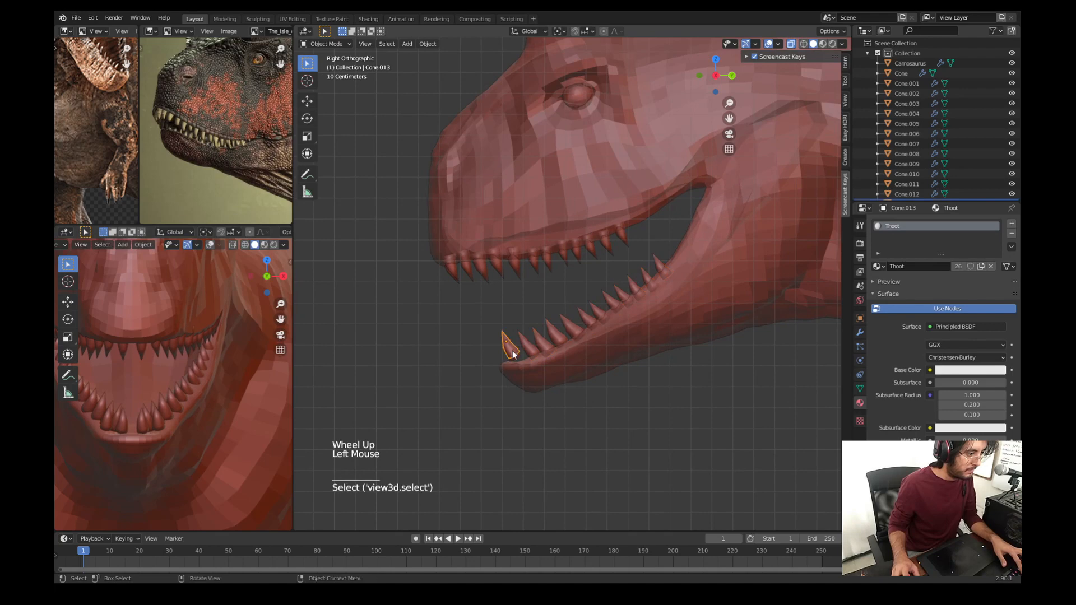
key("c")
left_click_drag(505, 343, 504, 352)
key("c")
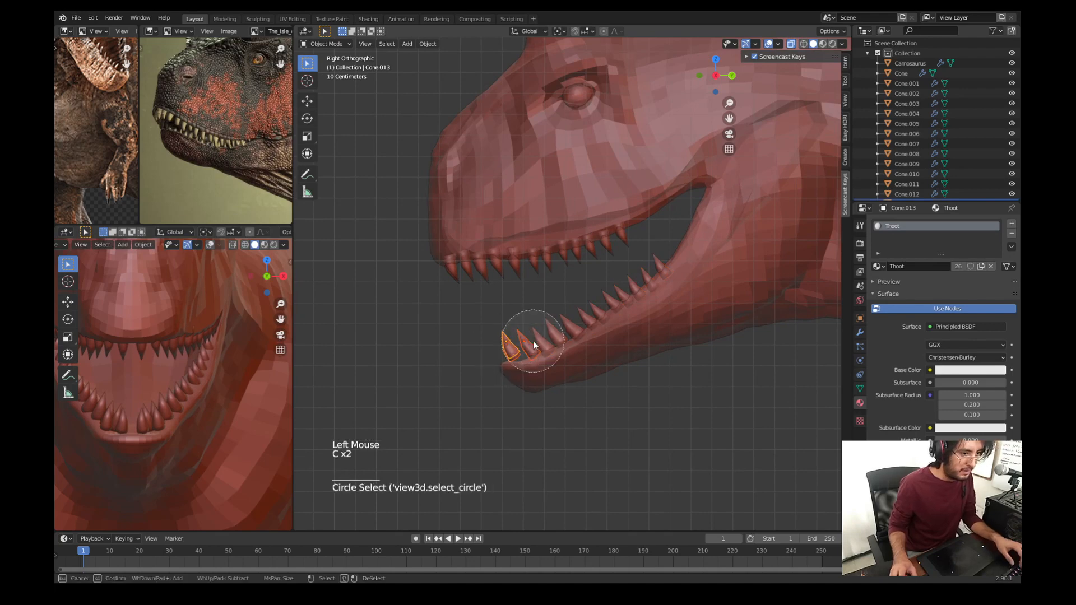
middle_click(543, 339)
right_click(546, 338)
key("g")
key("z")
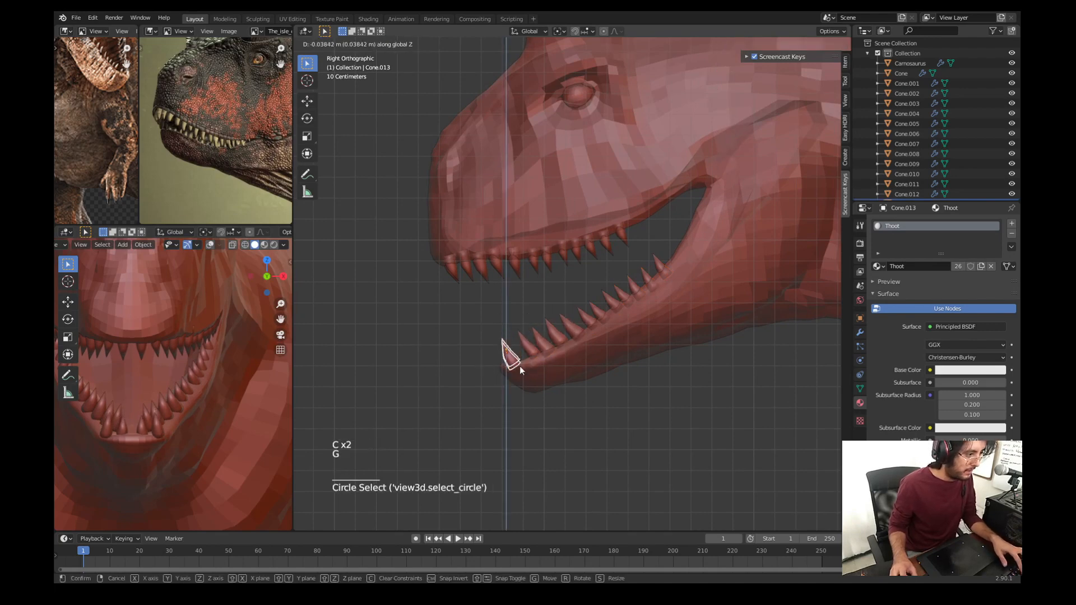
left_click(520, 370)
key("g")
left_click(164, 436)
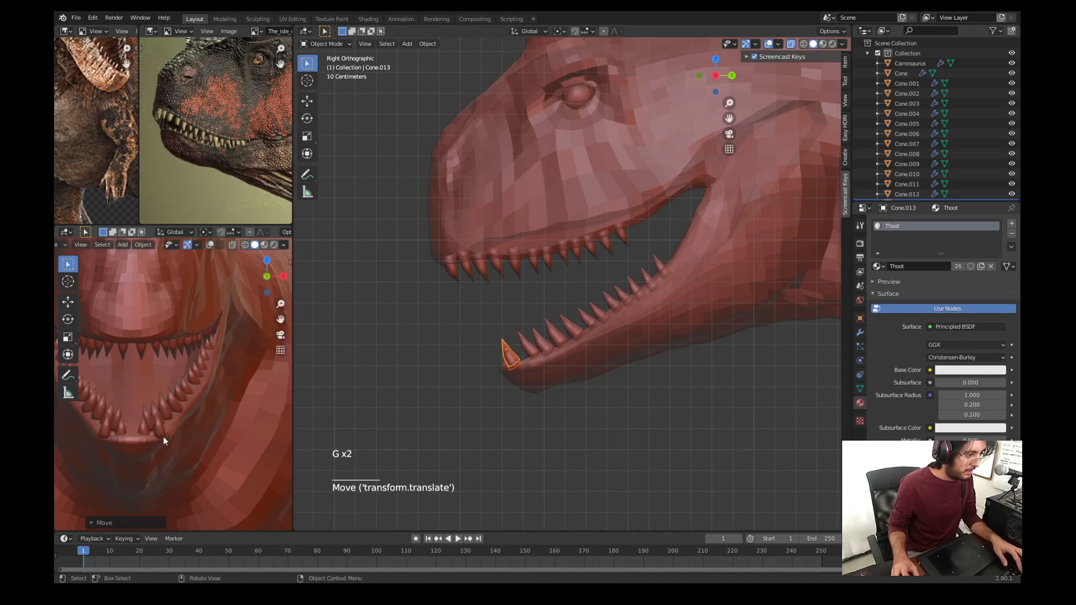
left_click(163, 433)
Step: Pull the overlapping duplicate of the frontmost lower tooth aside and delete it
middle_click_drag(483, 354, 551, 374)
left_click(521, 368)
key("g")
left_click(550, 374)
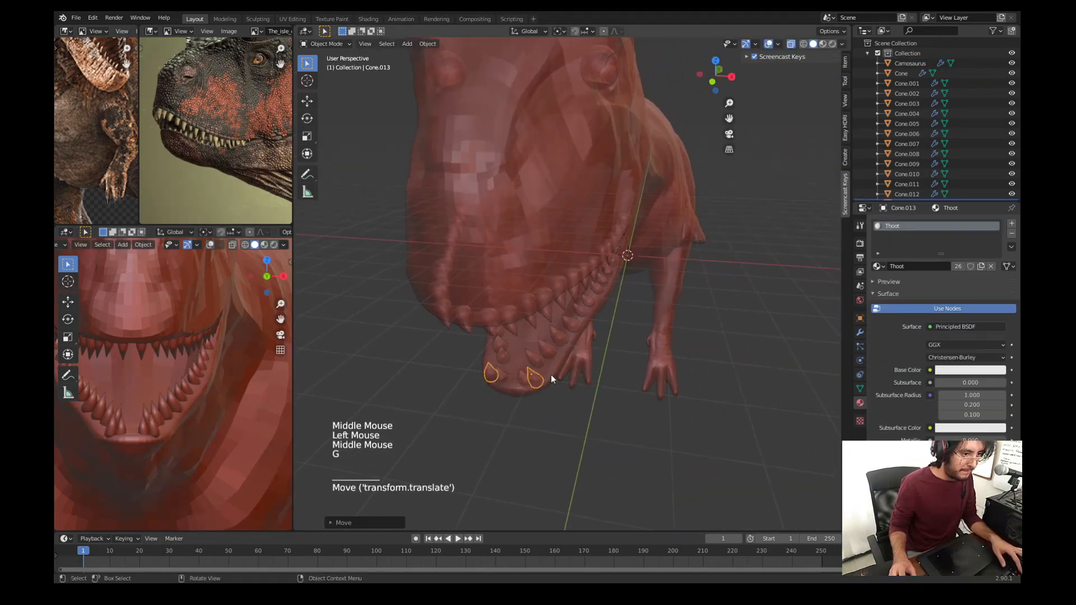
key("Delete")
Step: Select the lower teeth behind the front one individually and move each toward the outer edge of the lower jaw
left_click(532, 365)
left_click(538, 362)
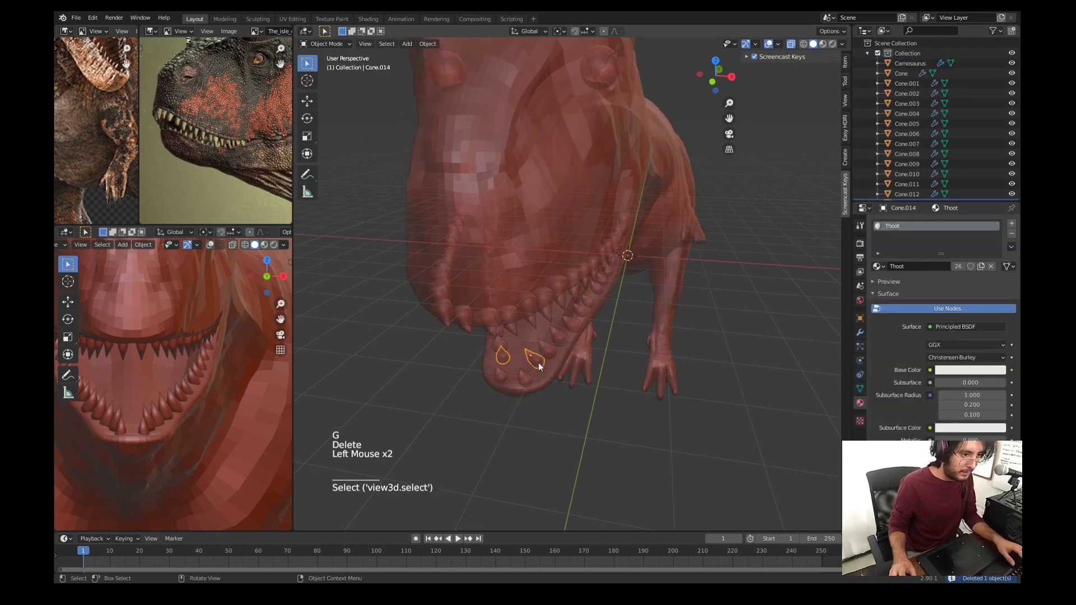
key("g")
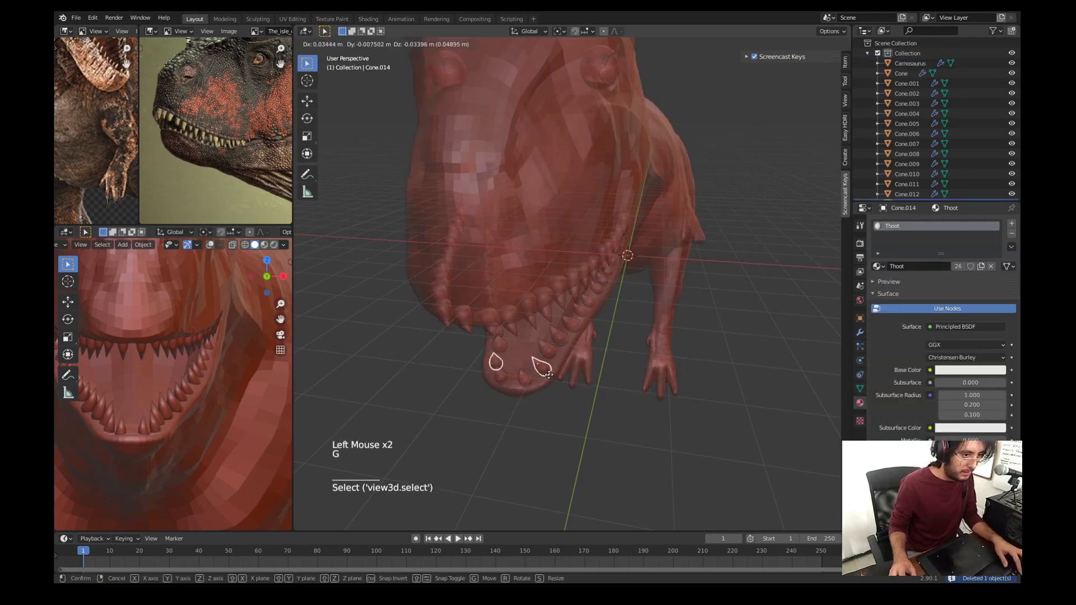
left_click(547, 358)
key("g")
left_click(556, 347)
key("g")
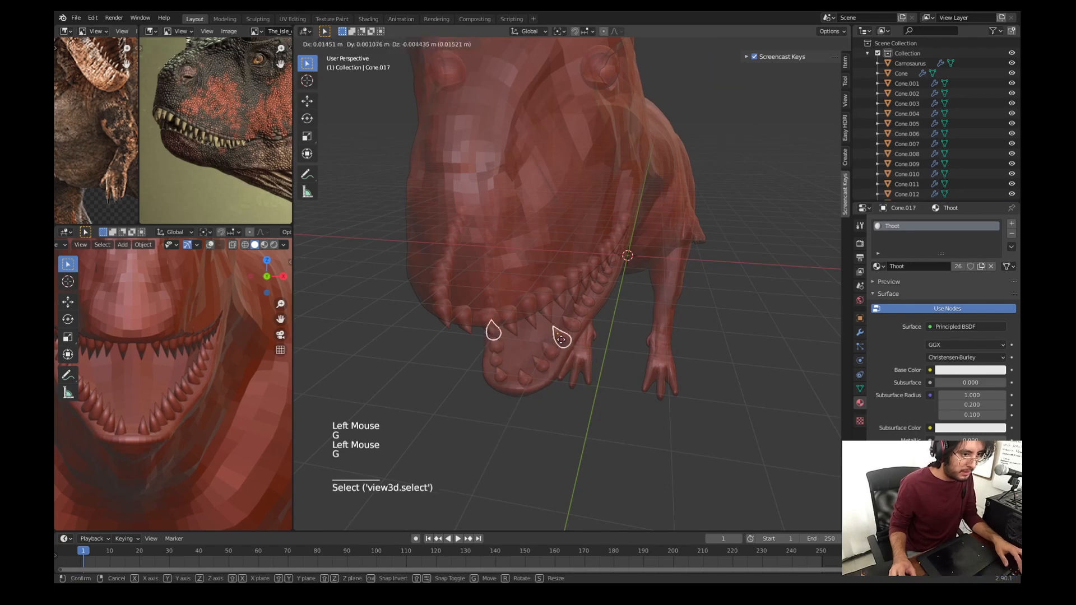
left_click(563, 321)
left_click(568, 320)
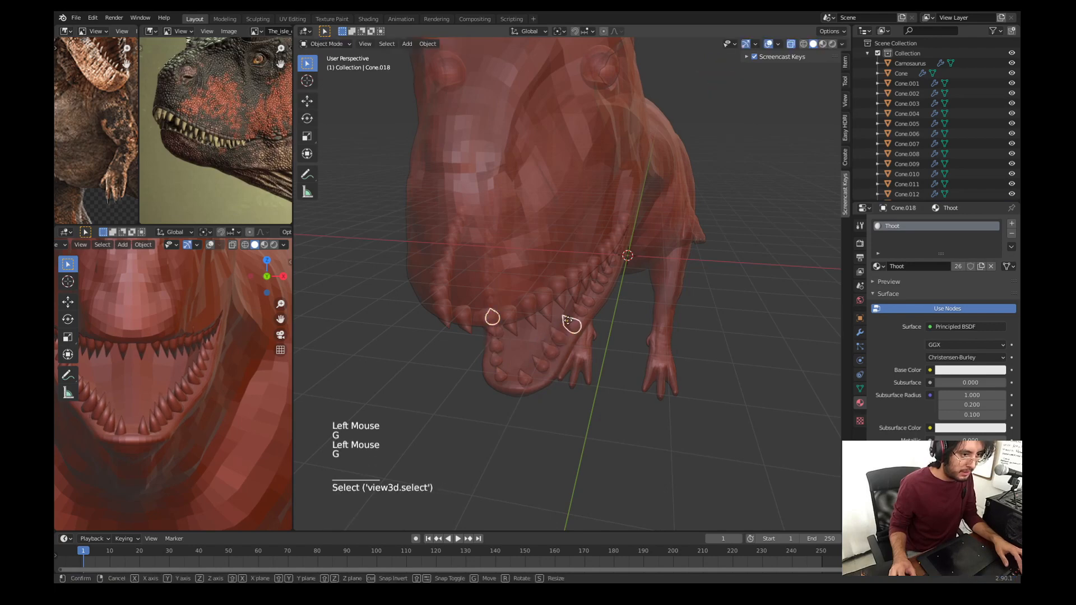
key("g")
left_click(569, 321)
Step: Reposition and rotate two neighbouring mid-row lower teeth in the side view to align them with the rest of the row
scroll(234, 386, "down", 2)
middle_click_drag(234, 386, 130, 399)
key("KP_3")
scroll(144, 388, "down", 5)
scroll(180, 420, "up", 4)
scroll(142, 340, "up", 4)
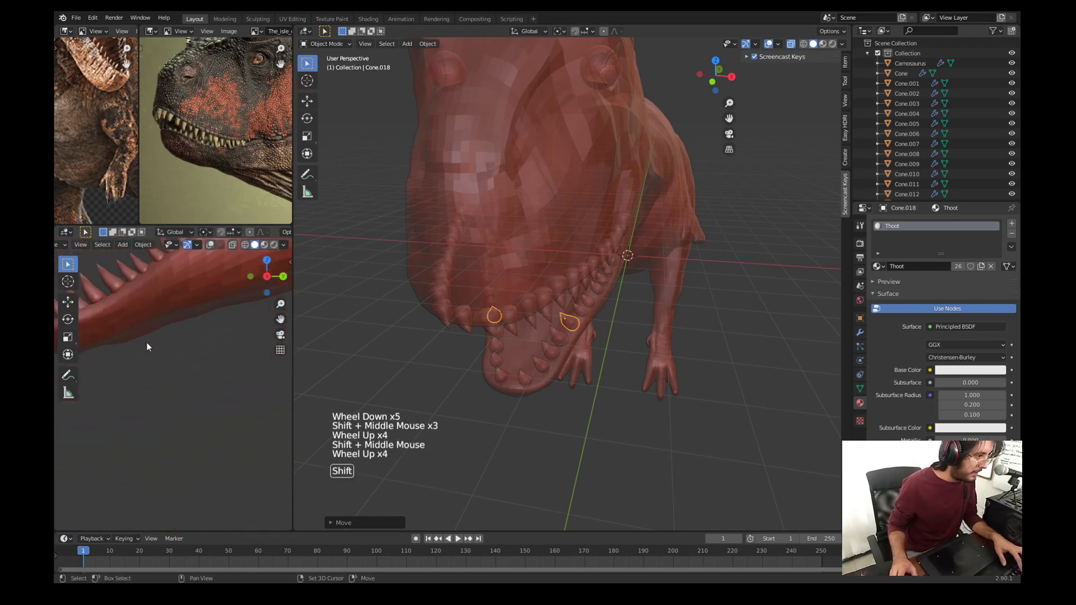
middle_click_drag(146, 342, 169, 366, "shift")
left_click(188, 363)
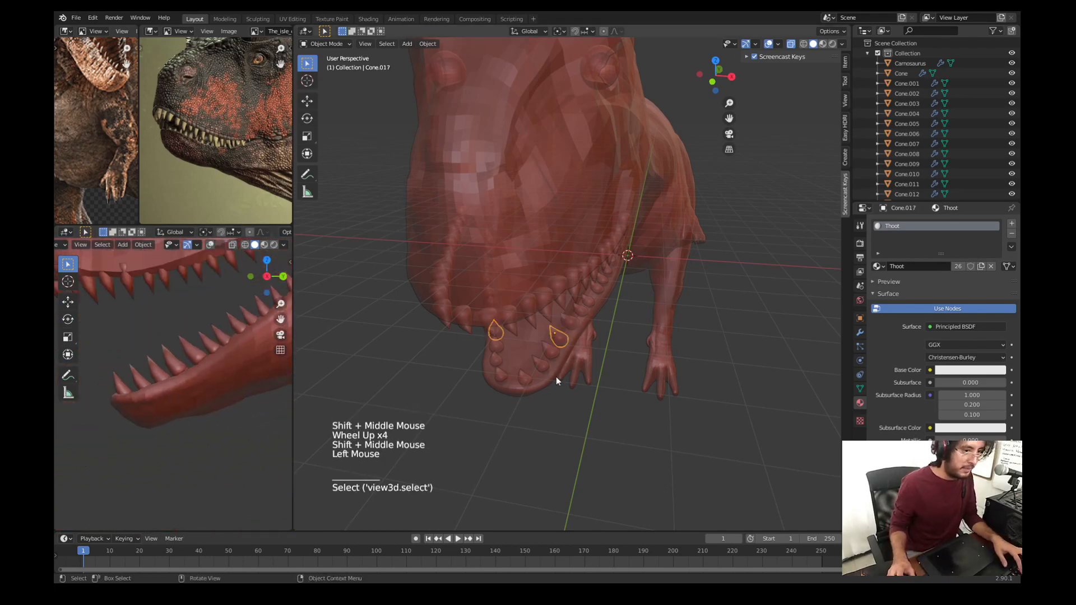
key("g")
left_click(224, 387)
key("r")
left_click(200, 350)
left_click(200, 351)
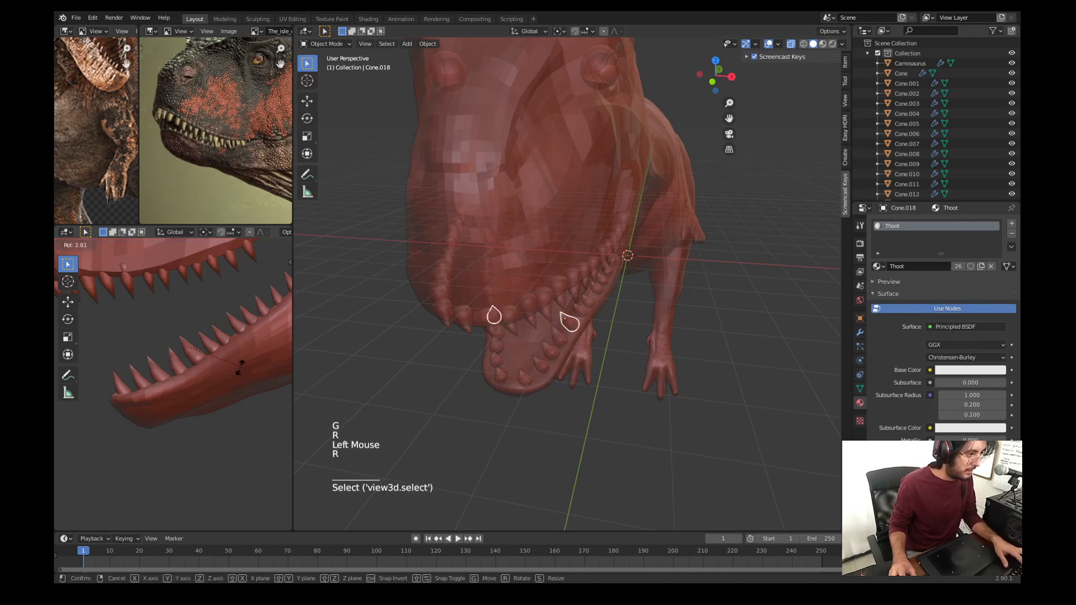
key("r")
left_click(226, 356)
key("g")
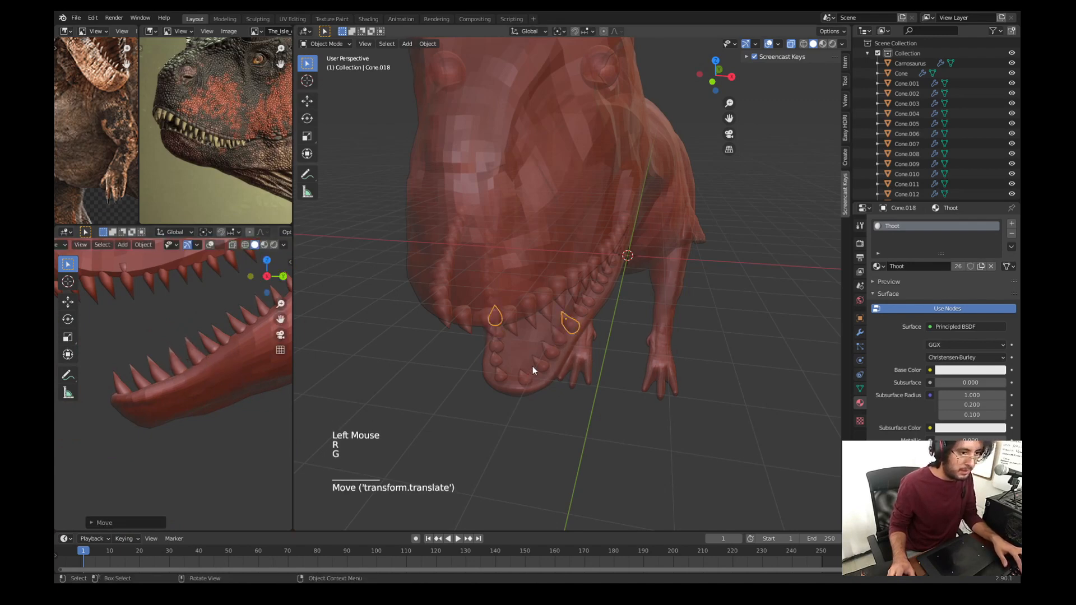
Step: Turn off X-ray and circle-select all the lower teeth in the front view
middle_click_drag(532, 366, 680, 351)
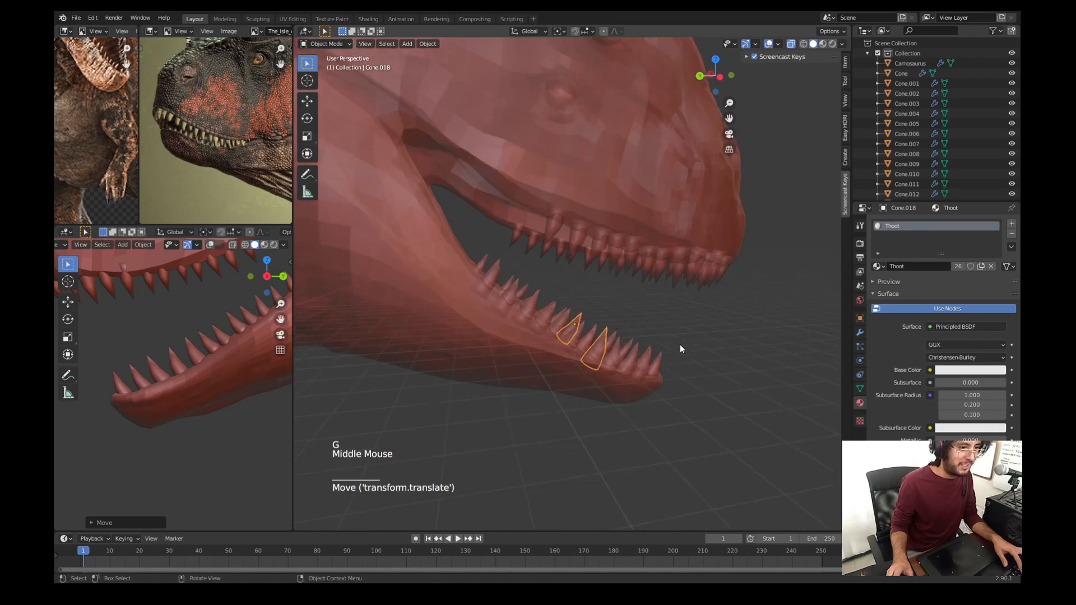
key("KP_1")
left_click(791, 43)
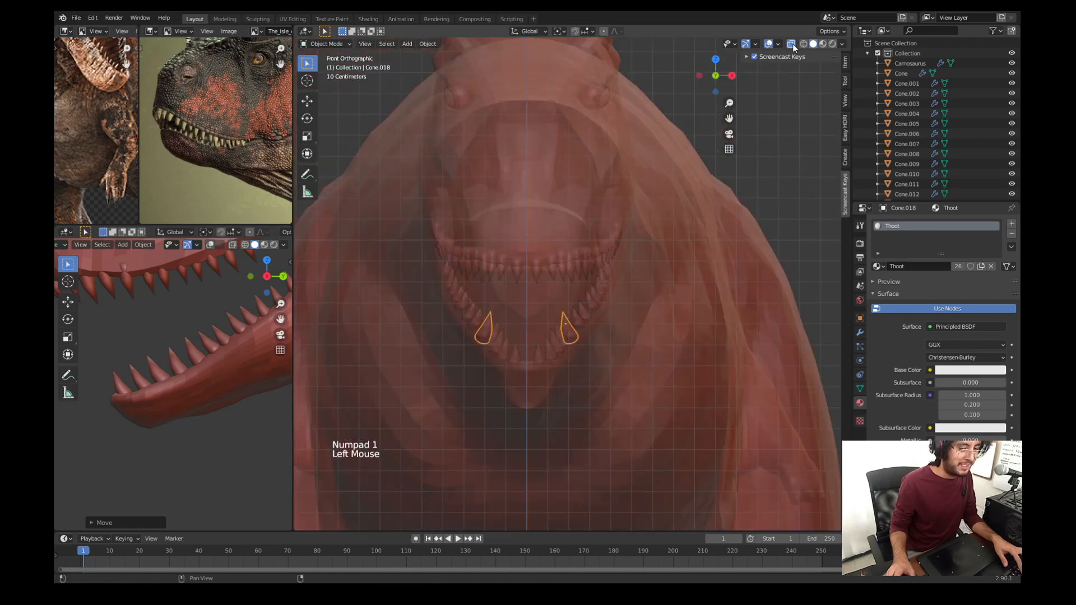
key("c")
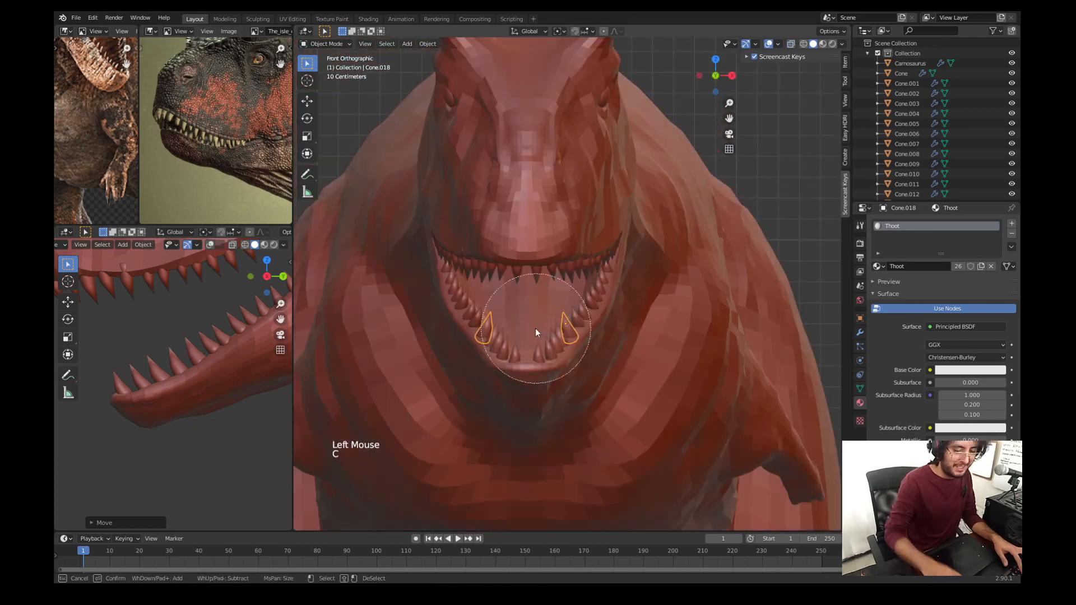
mouse_move(439, 314)
left_mouse_down()
mouse_move(593, 326)
mouse_move(611, 315)
left_mouse_up()
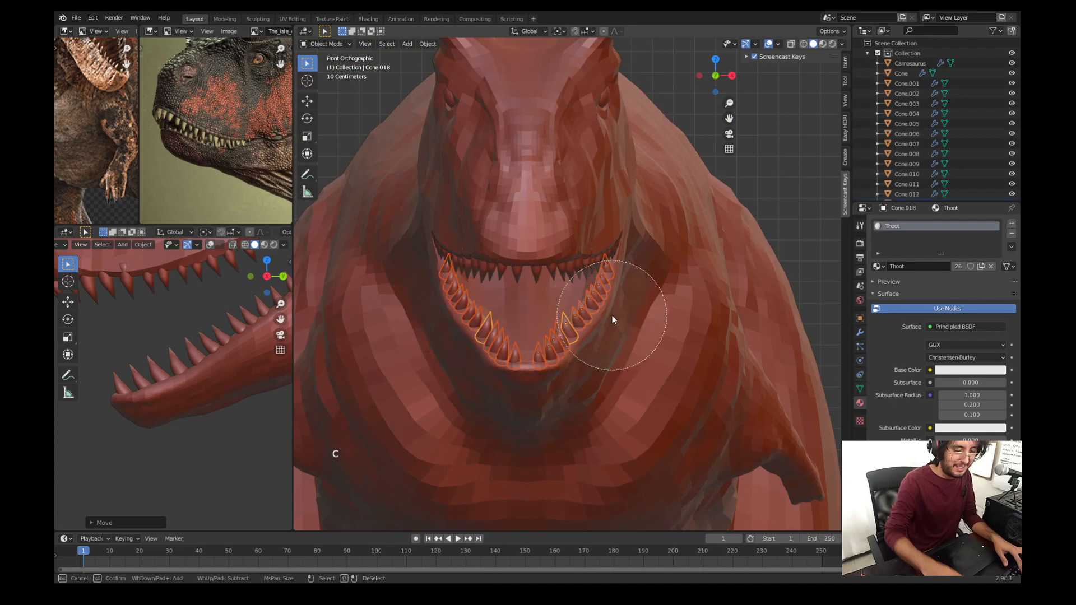
right_click(613, 314)
Step: Set the pivot point to Individual Origins and scale the selected lower teeth down to about 0.82
key("KP_3")
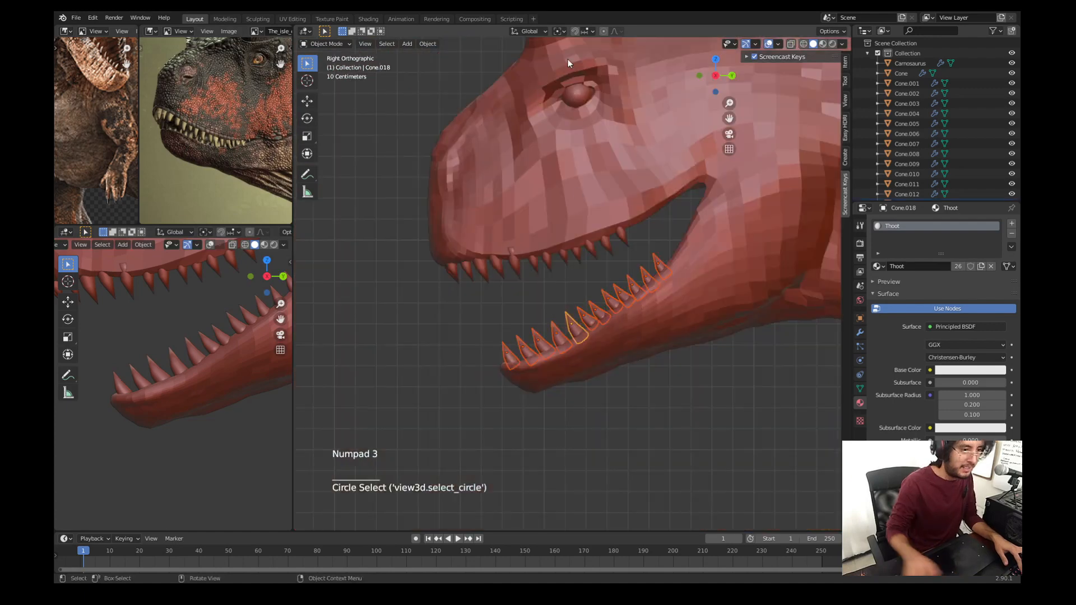
left_click(558, 32)
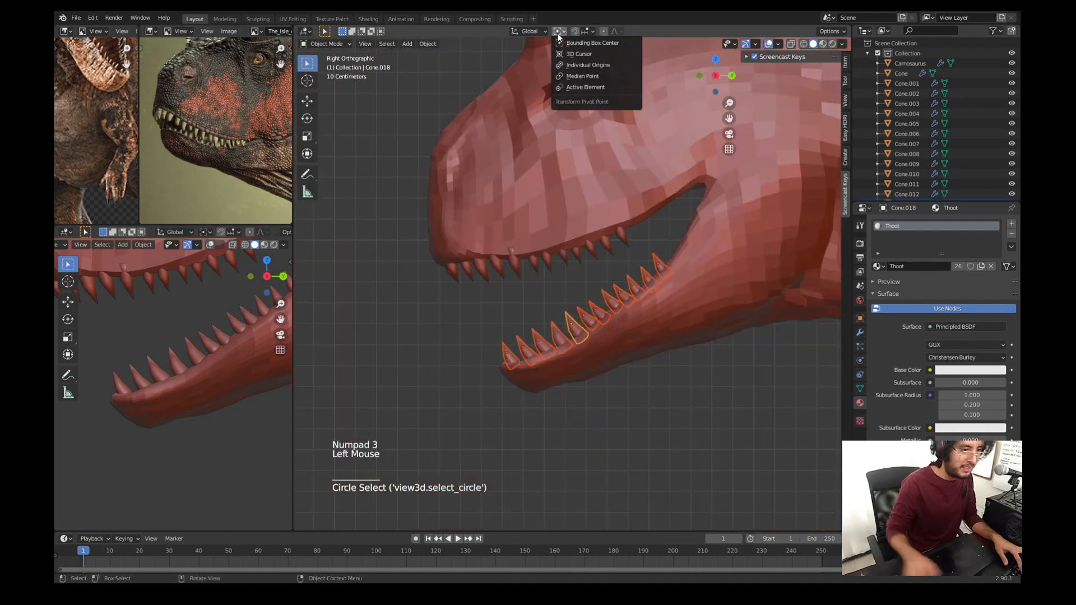
left_click(570, 65)
key("s")
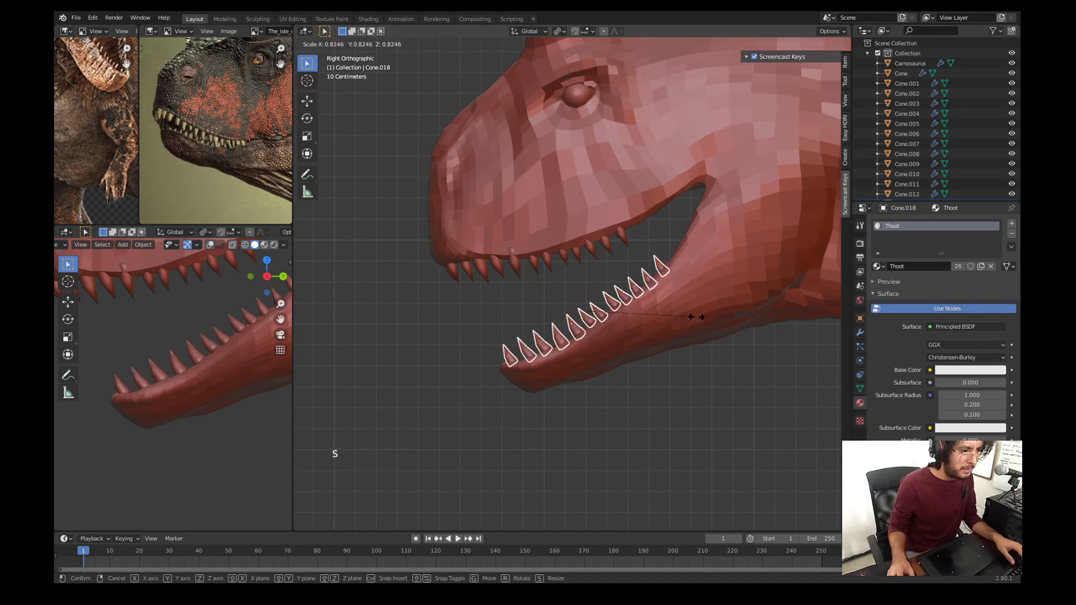
left_click(697, 316)
Step: Adjust the height of the scaled lower teeth in the side view to seat them on the gum line, and deselect them
key("g")
left_click(438, 382)
scroll(226, 387, "down", 3)
scroll(226, 387, "up", 1, "shift")
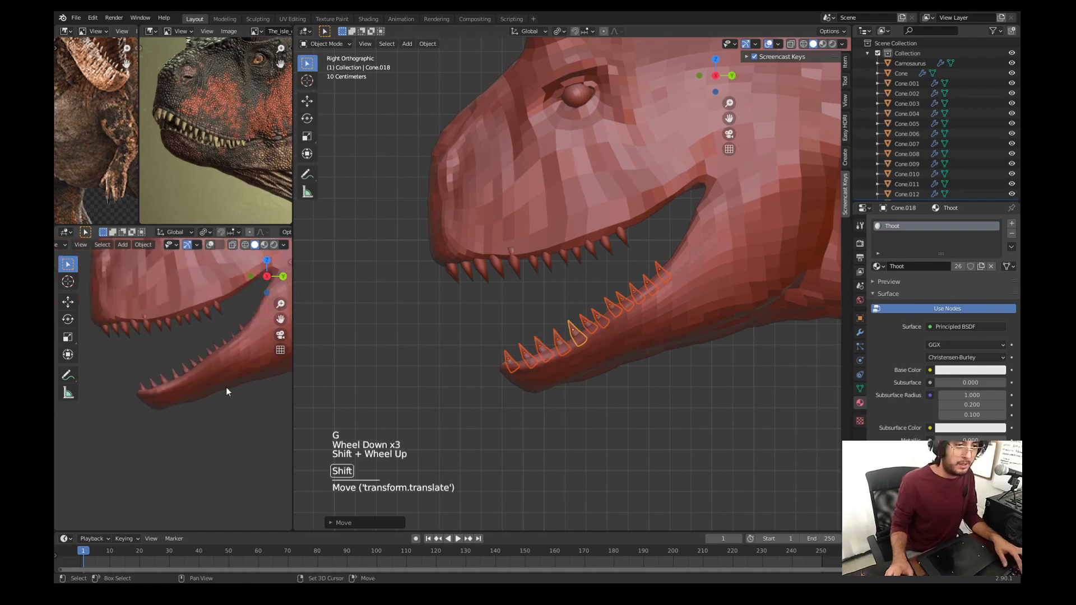
middle_click_drag(227, 387, 185, 395, "shift")
key("g")
left_click(598, 344)
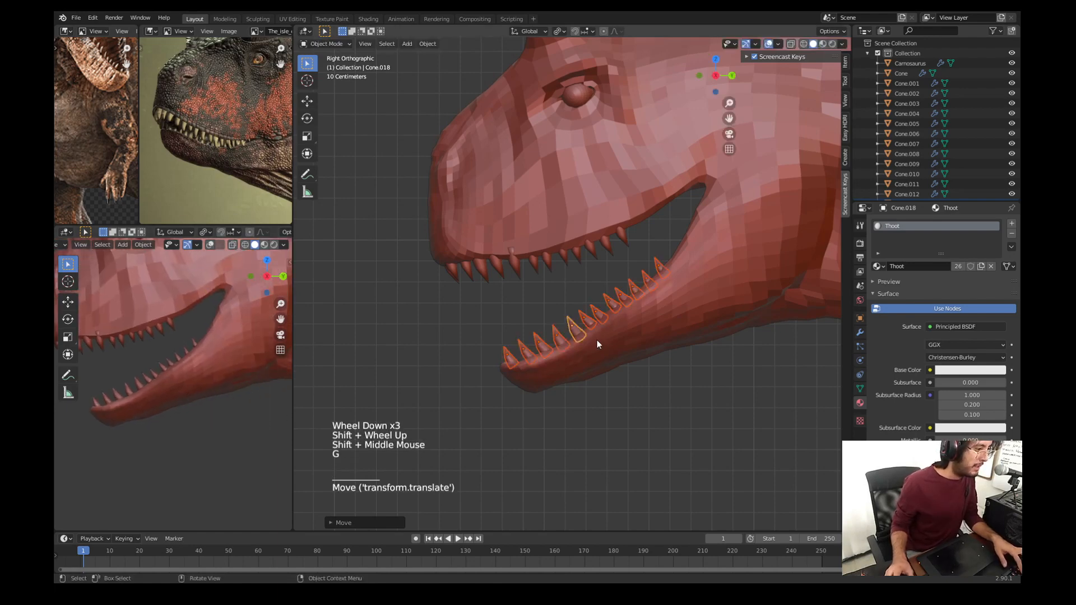
left_click(469, 359)
Step: Show more of the Carnosaurus reference image, select the Carnosaurus body, and switch it to Sculpt Mode
middle_click_drag(469, 359, 540, 325)
key("KP_3")
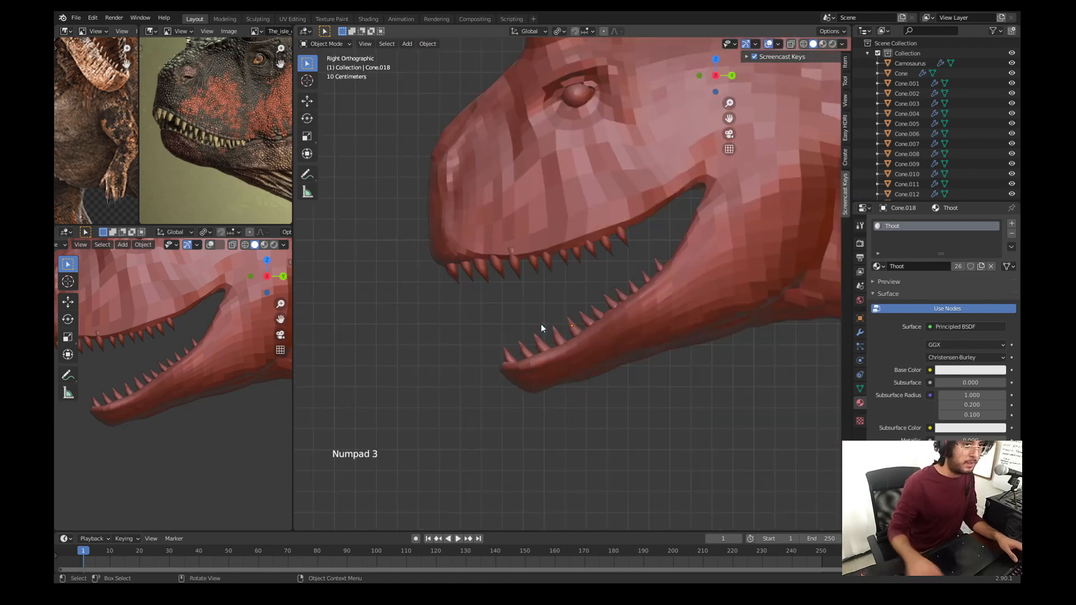
scroll(440, 183, "down", 2)
middle_click_drag(359, 165, 344, 161, "shift")
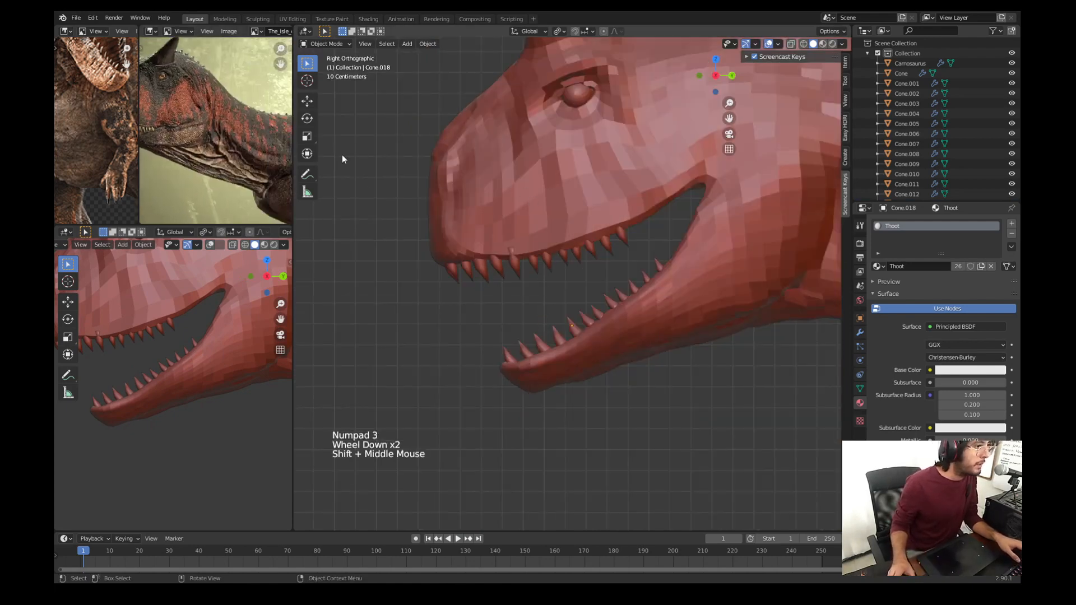
scroll(601, 202, "down", 2)
left_click(601, 202)
middle_click_drag(648, 247, 572, 243, "shift")
key("ctrl+Tab")
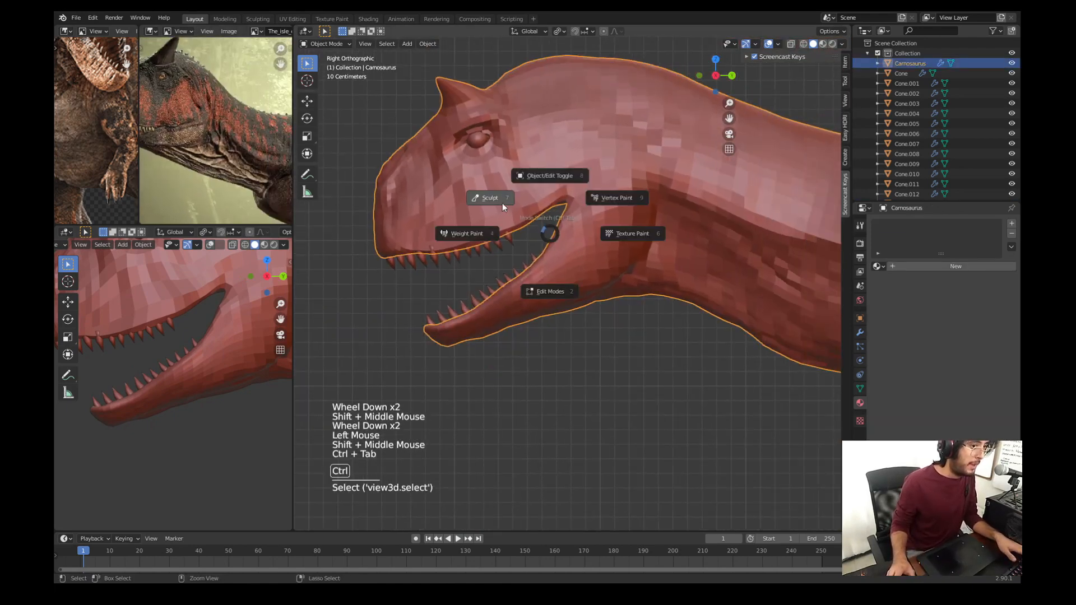
middle_click_drag(501, 202, 518, 178, "shift")
Step: Set the SculptDraw brush radius to 29 px and make short strokes along the upper lip above the front teeth
scroll(510, 224, "up", 3)
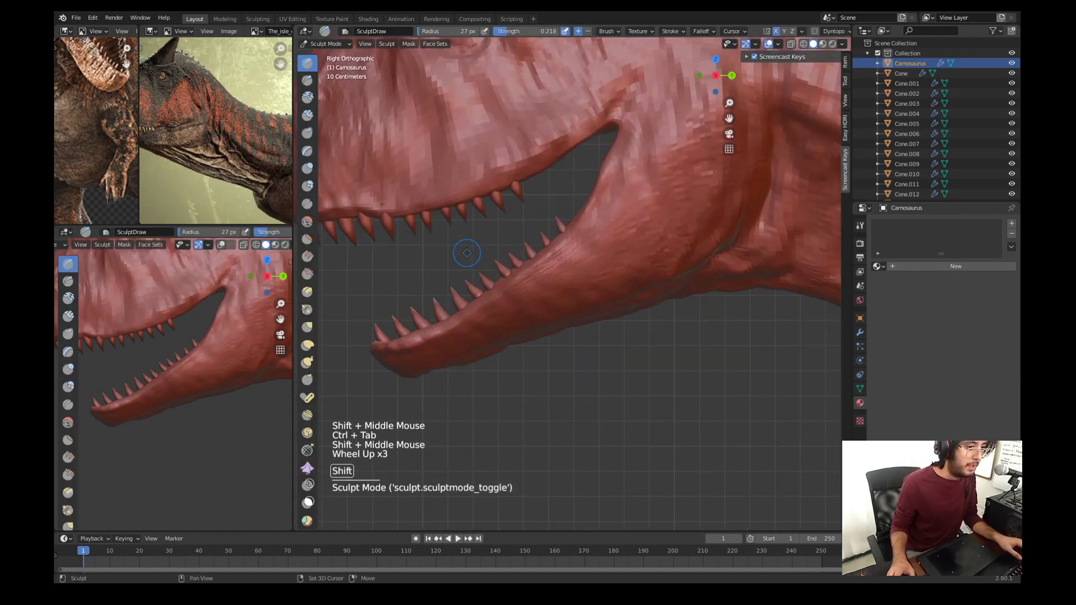
middle_click_drag(510, 224, 540, 247, "shift")
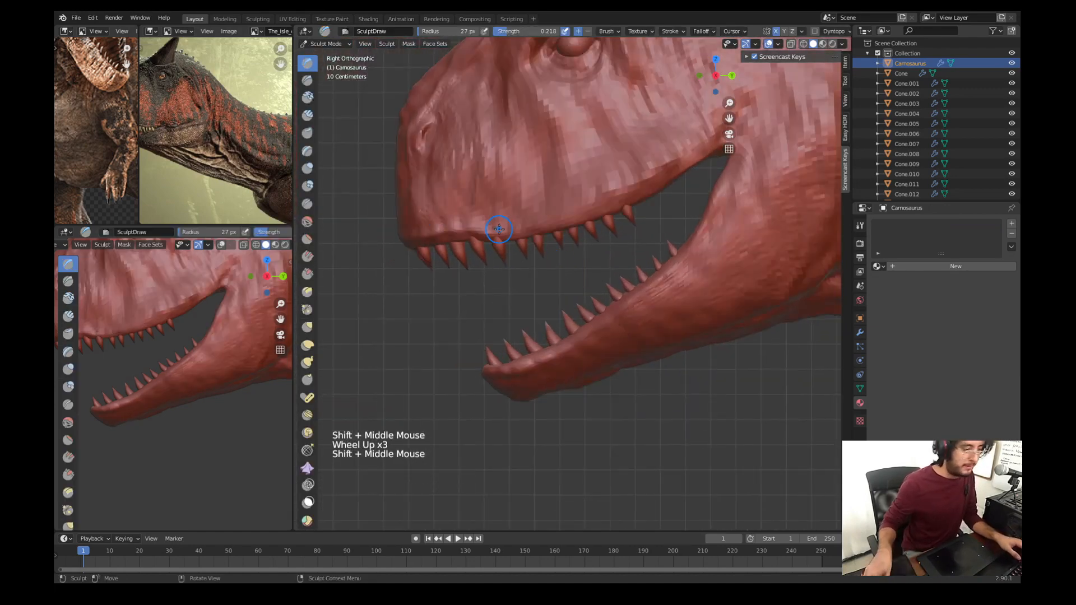
key("f")
left_click(466, 248)
middle_click_drag(468, 248, 482, 205, "ctrl")
middle_click_drag(483, 203, 488, 237, "shift")
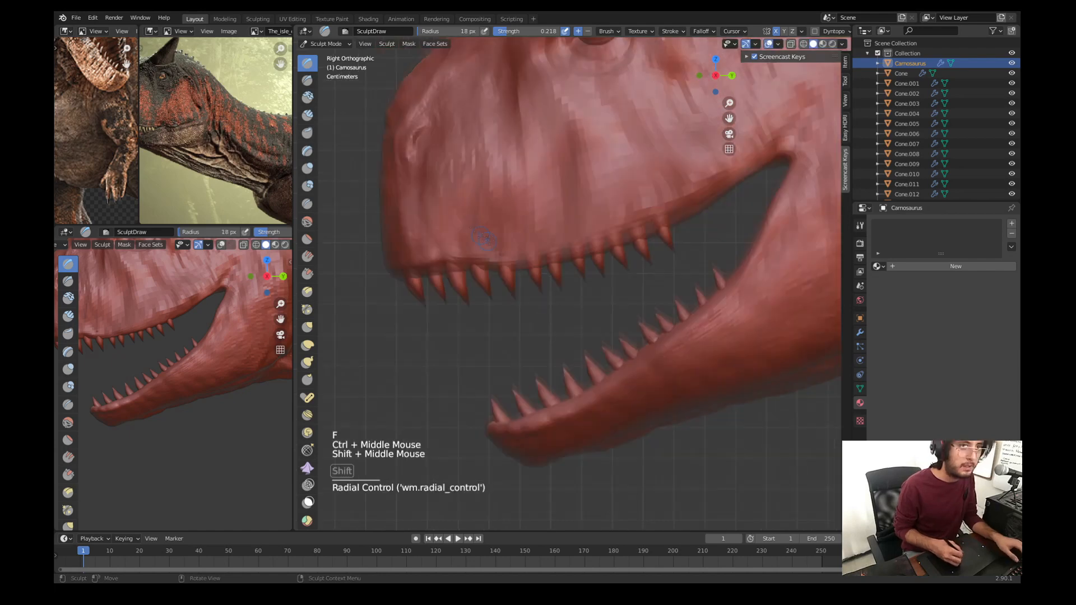
key("f")
left_click(486, 238)
mouse_move(481, 238)
left_mouse_down()
mouse_move(482, 261)
mouse_move(507, 264)
left_mouse_up()
Step: Save the file and set the Carnosaurus Multires modifier's Sculpt level to 6
left_click(860, 332)
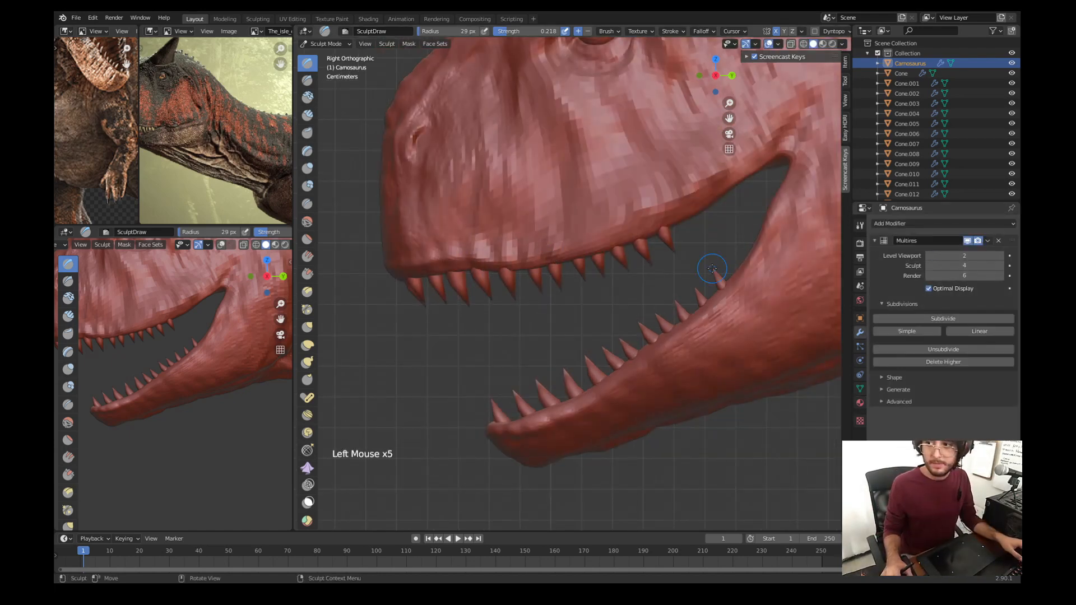
key("ctrl+s")
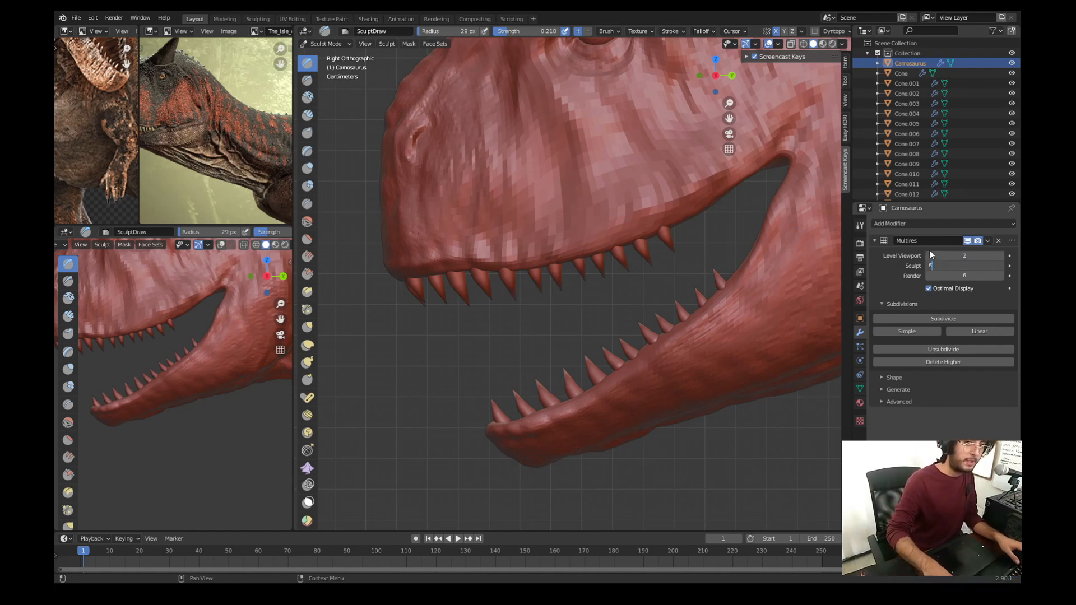
key("Return")
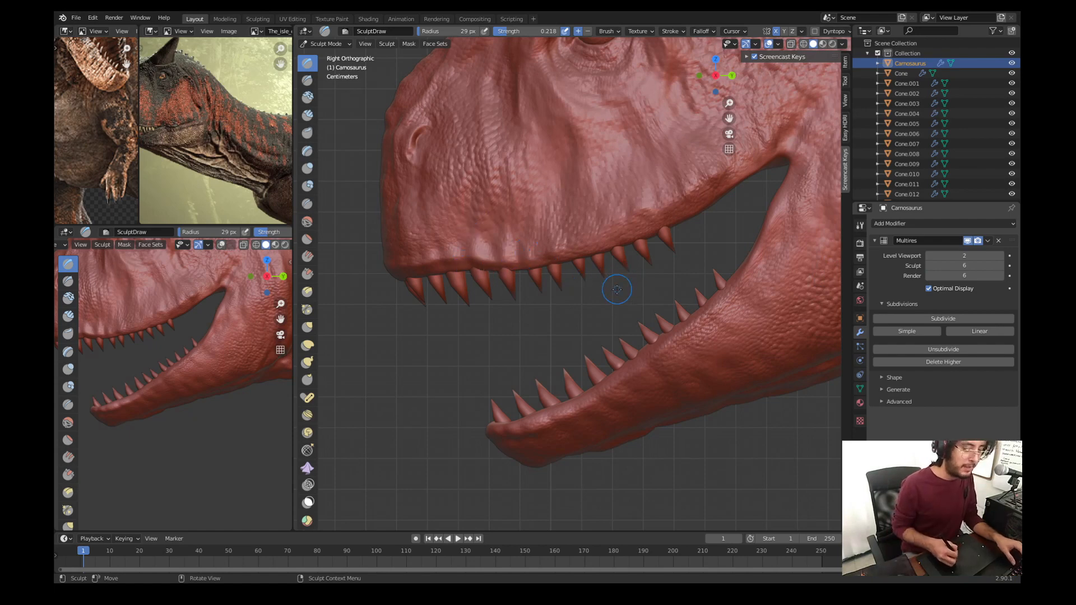
Step: Display the active Draw brush's full settings beside the model
key("n")
key("n")
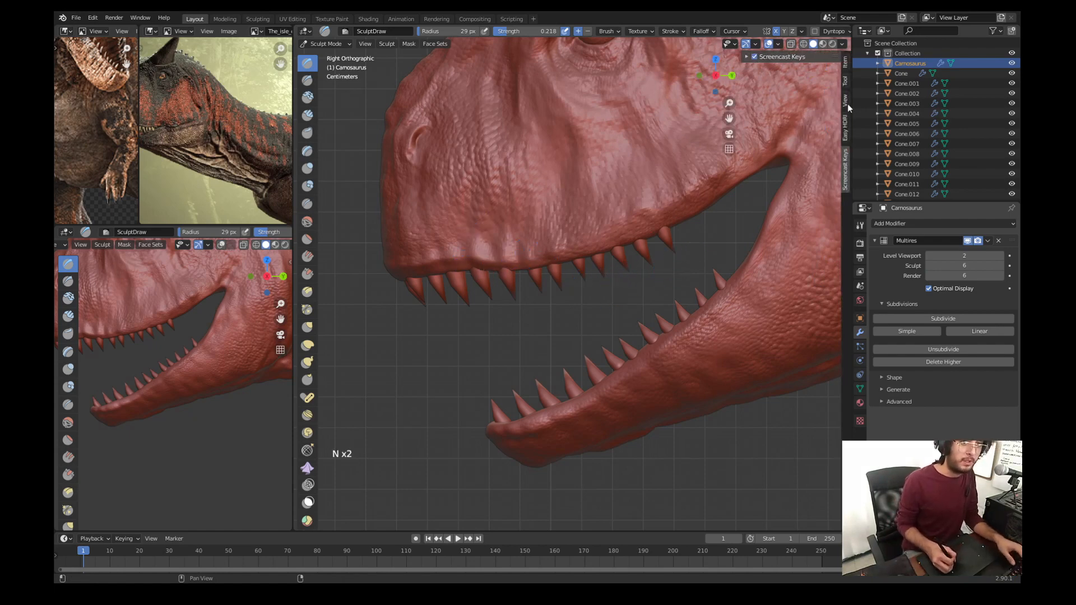
left_click(847, 67)
left_click(847, 88)
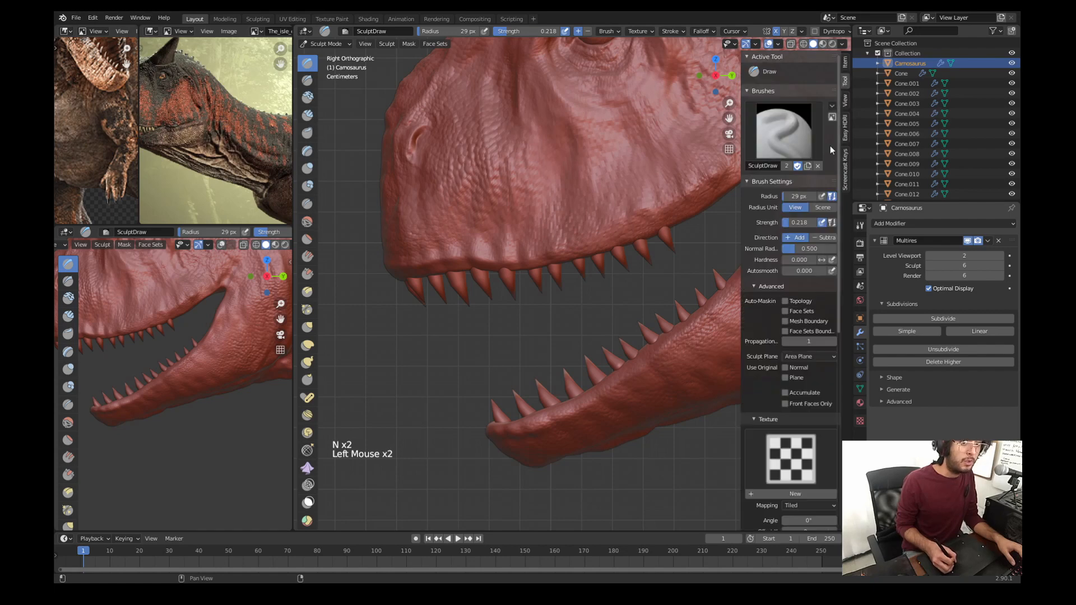
Step: Set the Draw brush radius to 17 px and make a short stroke on the upper lip above the middle teeth
key("n")
key("f")
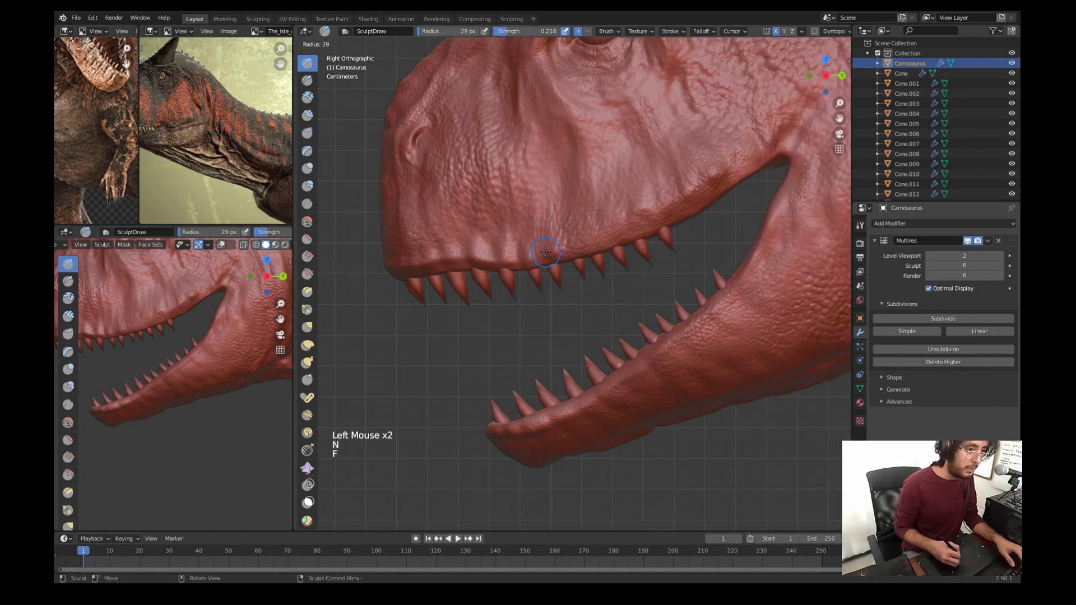
left_click(541, 252)
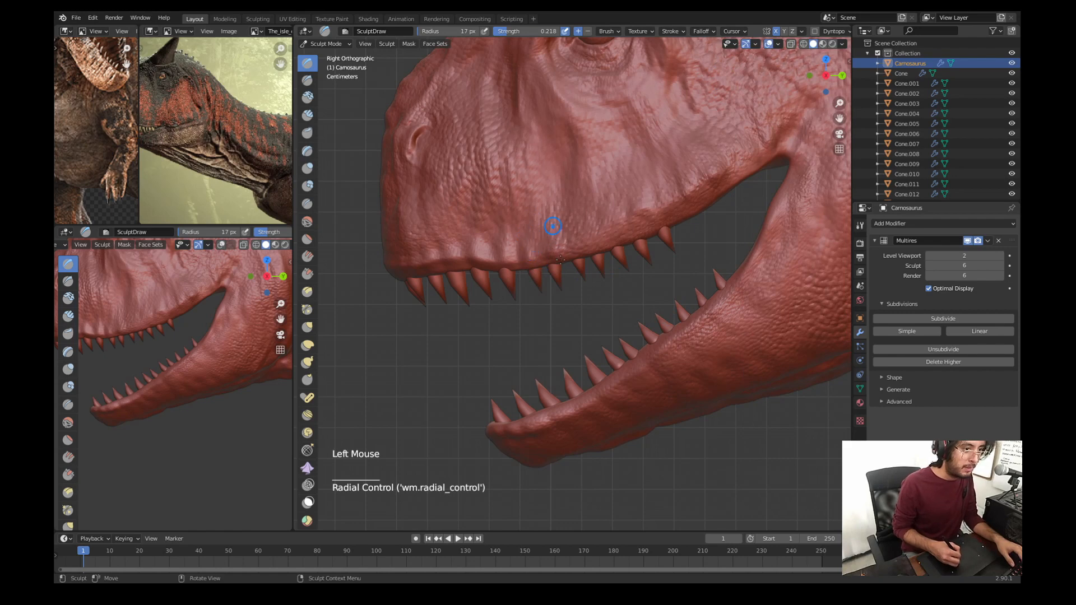
left_click_drag(560, 259, 554, 258)
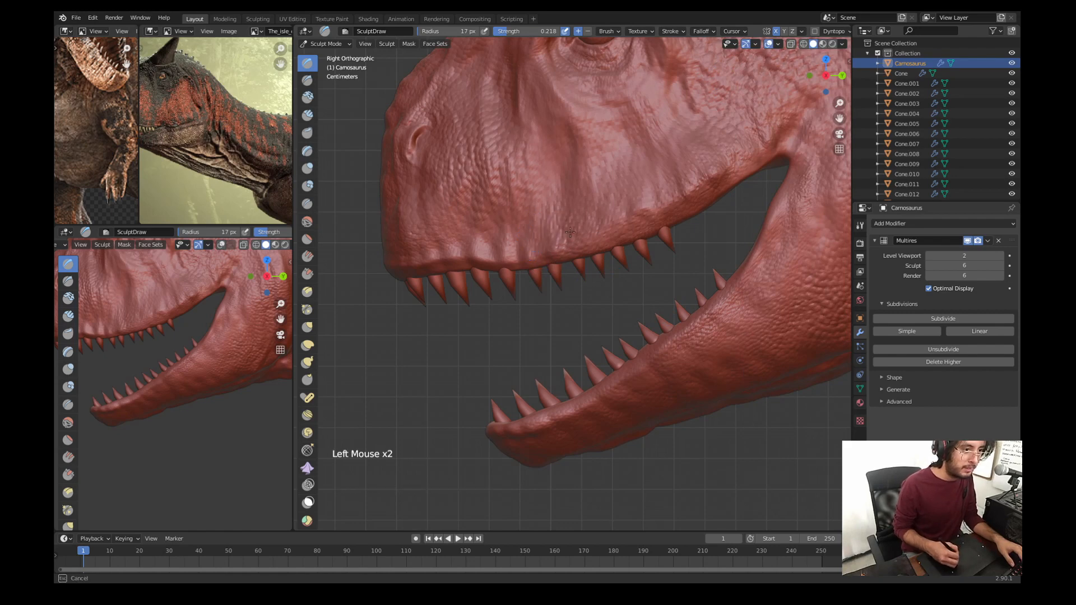
Step: Set the Multires Sculpt level to 5 and make short strokes on the upper lip with a 16 px Draw brush
key("f")
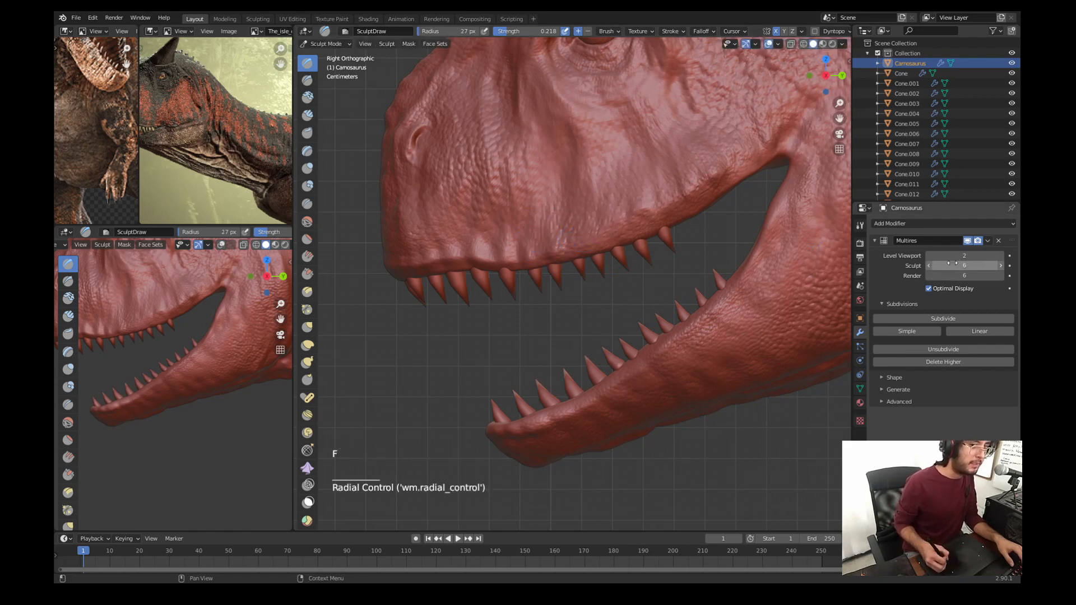
left_click(929, 267)
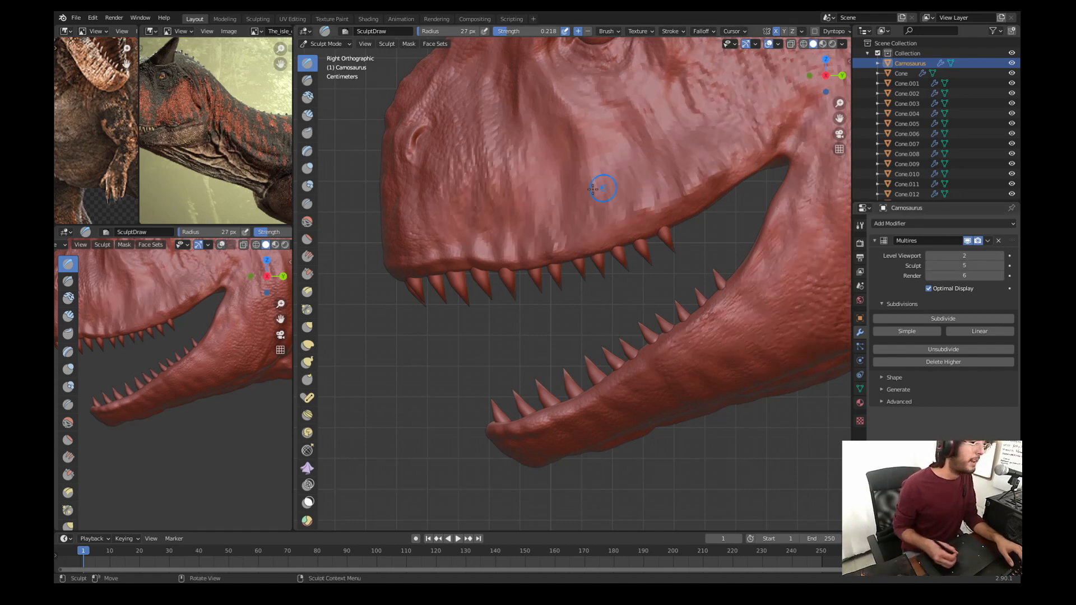
key("f")
left_click(566, 232)
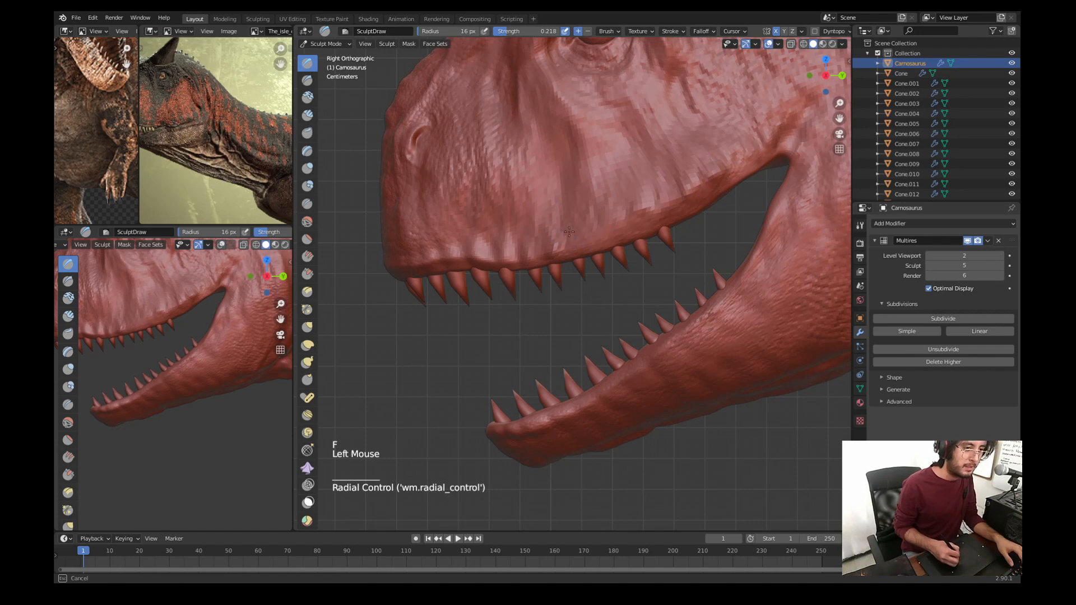
left_click_drag(585, 236, 587, 232)
Step: Set the Draw brush strength to 0.373 and its radius to 14 px
key("f")
left_click(607, 227)
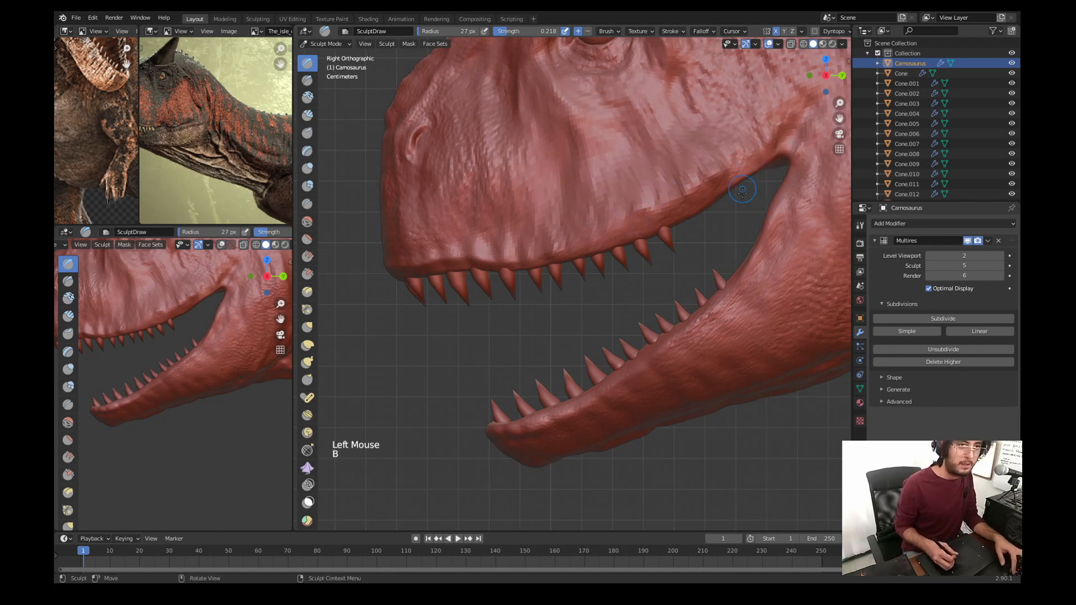
key("b")
key("n")
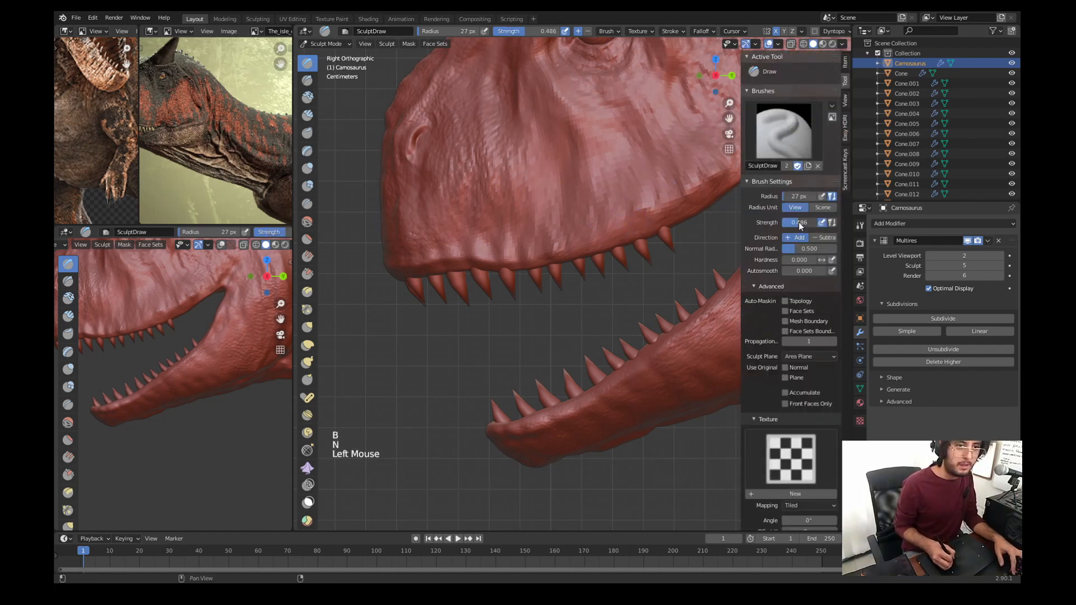
key("g")
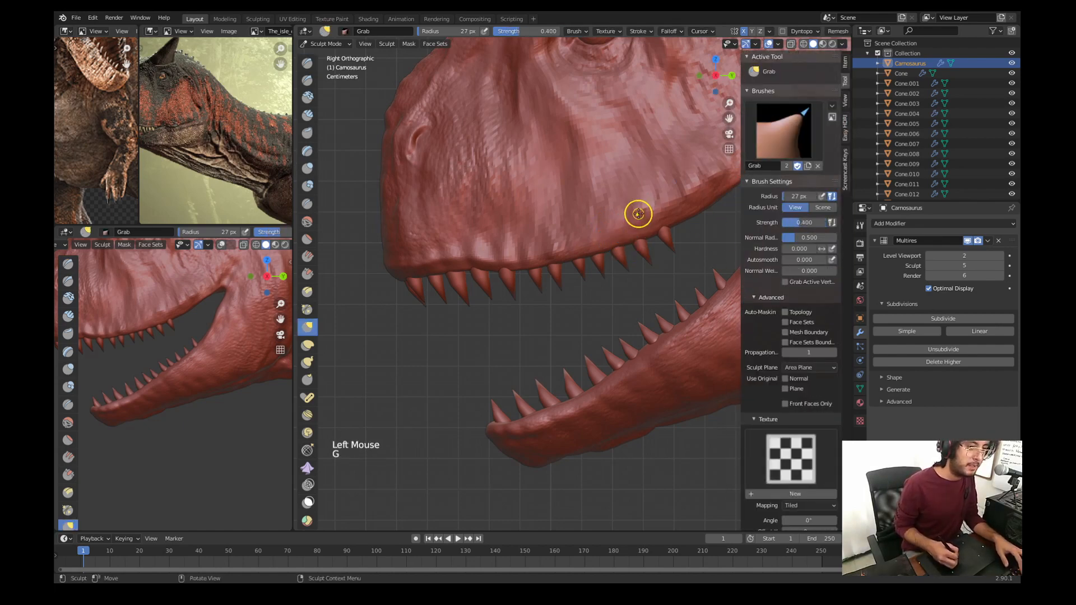
left_click(638, 213)
key("x")
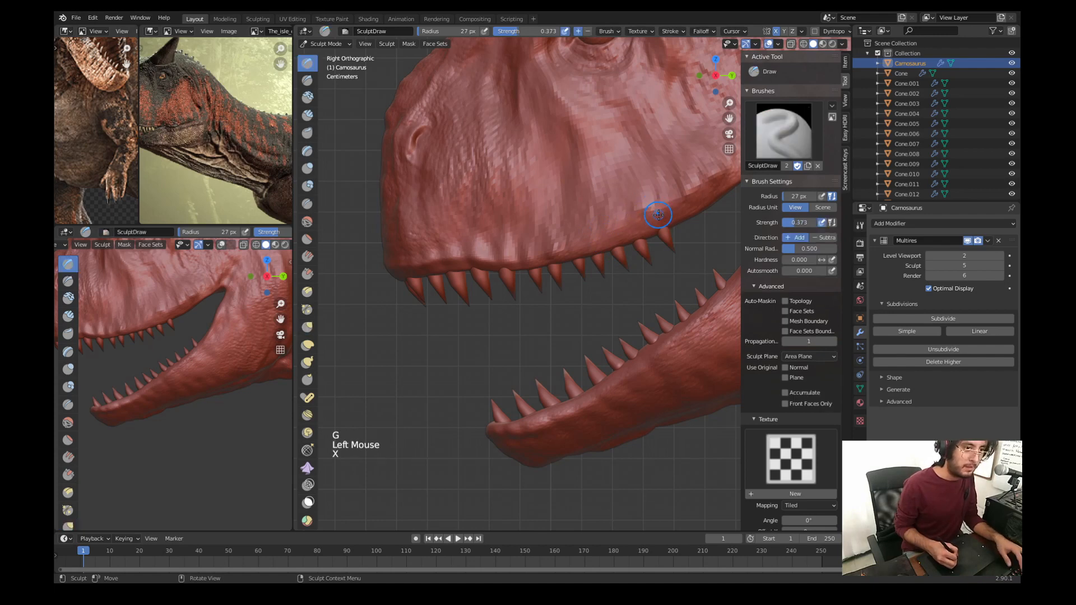
key("g")
key("f")
left_click(659, 216)
key("x")
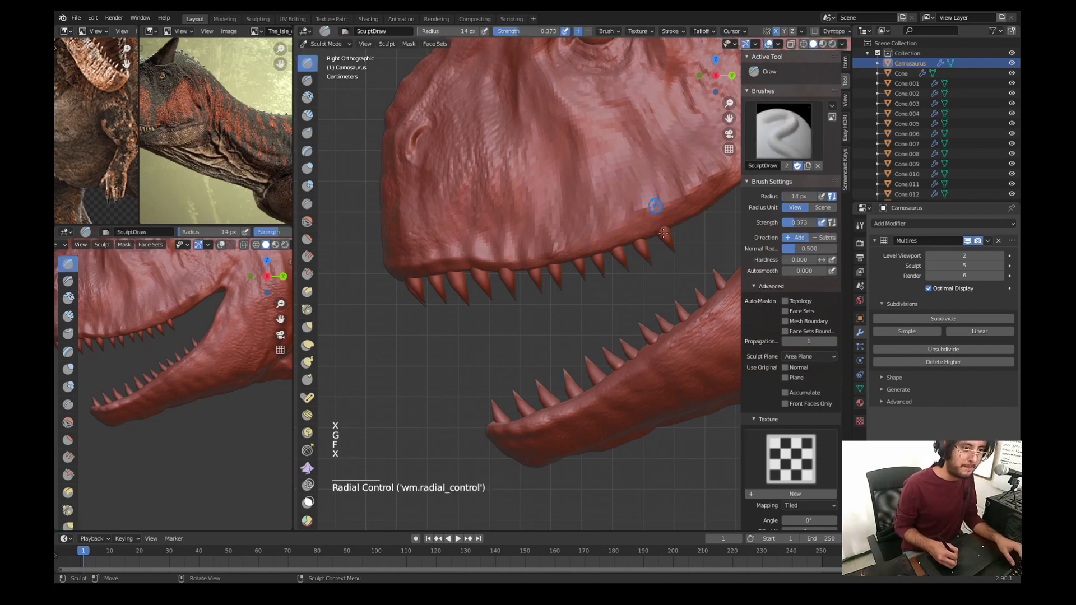
Step: Sculpt short Draw strokes into the upper lip above the rear teeth, checking the edge from a lower angle
mouse_move(664, 233)
left_mouse_down()
mouse_move(627, 212)
mouse_move(607, 225)
left_mouse_up()
left_click_drag(607, 224, 605, 214)
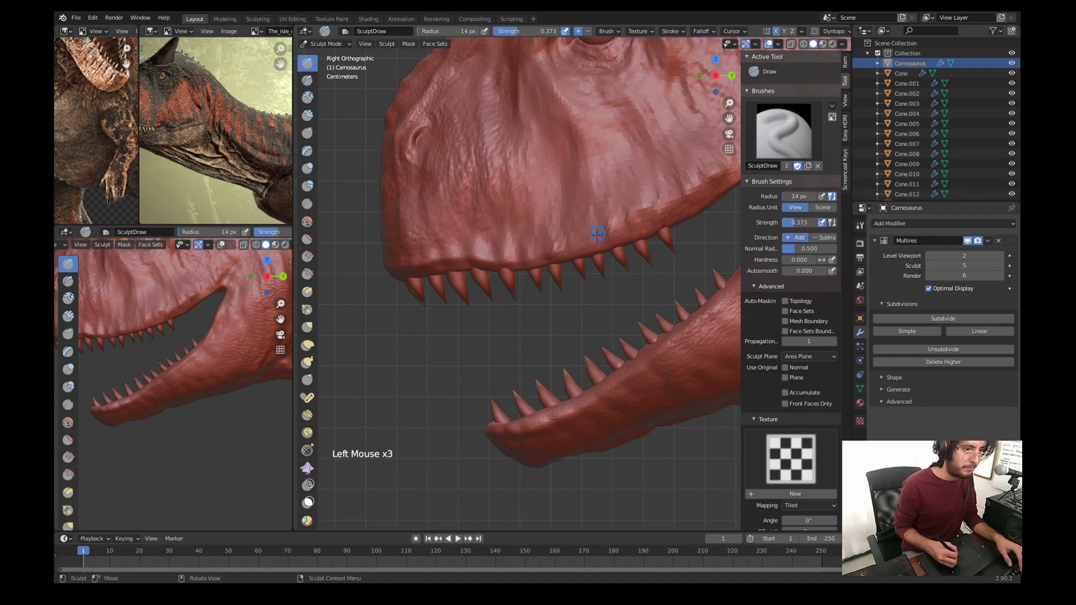
mouse_move(593, 251)
left_mouse_down()
mouse_move(601, 256)
mouse_move(595, 245)
mouse_move(579, 260)
mouse_move(585, 247)
left_mouse_up()
mouse_move(587, 213)
middle_mouse_down()
mouse_move(572, 182)
mouse_move(636, 168)
middle_mouse_up()
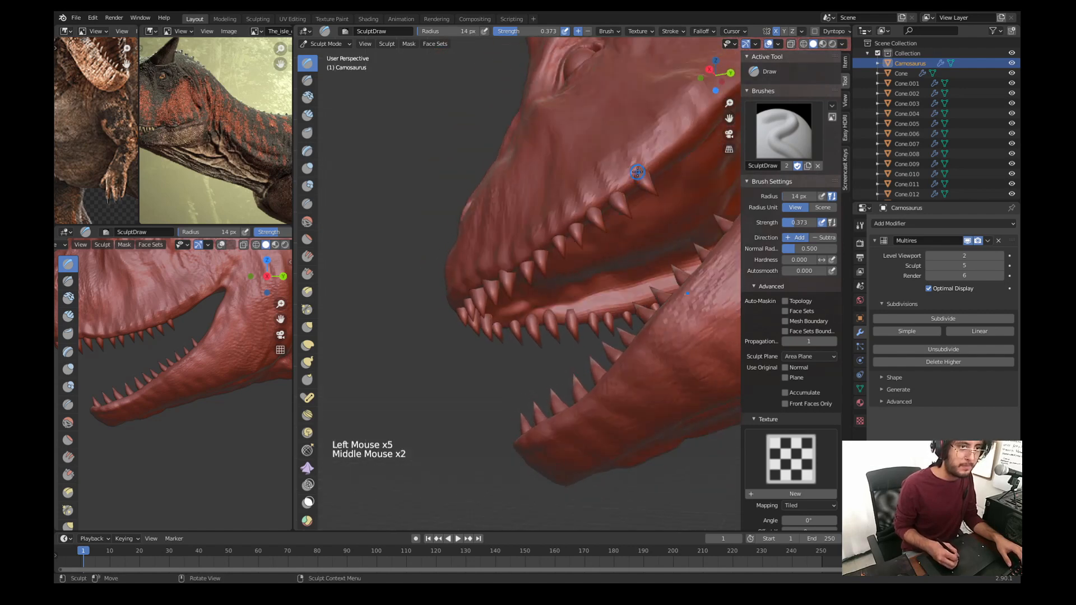
mouse_move(645, 168)
left_mouse_down()
mouse_move(650, 141)
mouse_move(661, 173)
left_mouse_up()
middle_click_drag(650, 196, 623, 131, "shift")
Step: Set the Draw brush radius to 42 px and build up bumps along the front half of the lower lip
key("KP_3")
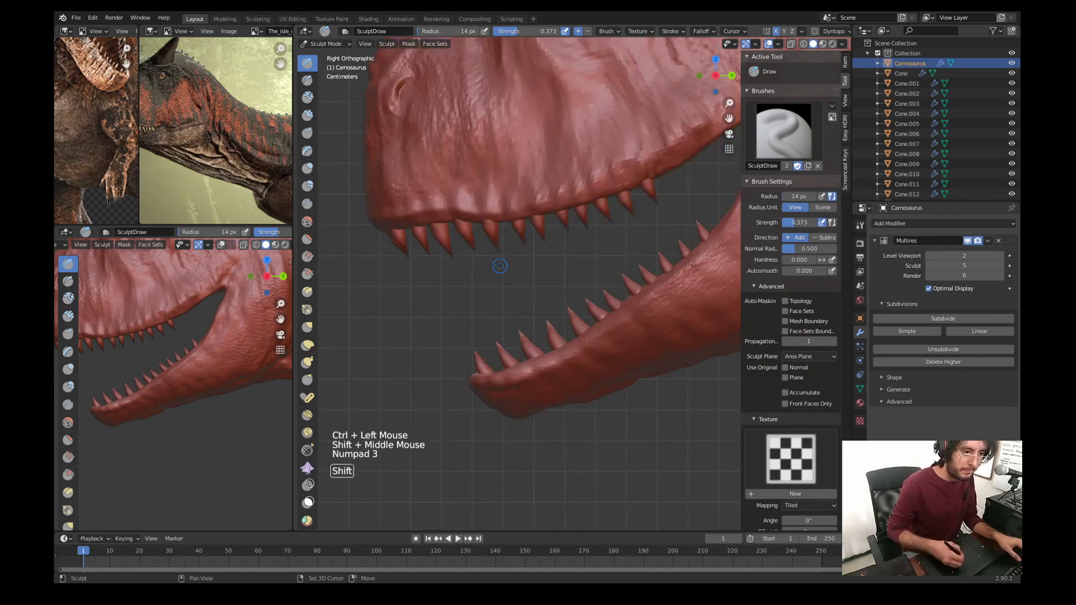
middle_click_drag(522, 351, 511, 283, "shift")
middle_click_drag(511, 283, 501, 311, "ctrl")
key("f")
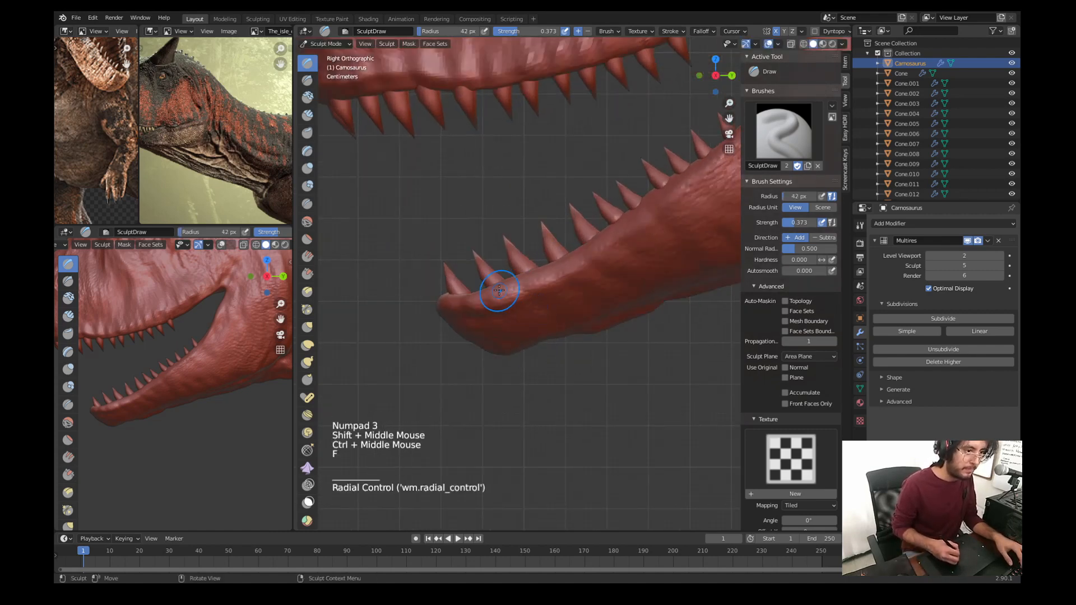
left_click(520, 317)
left_click_drag(520, 317, 554, 279)
left_click_drag(568, 269, 636, 220)
Step: Set the Draw brush radius to 25 px and continue the lip bumps below the rear lower teeth
key("f")
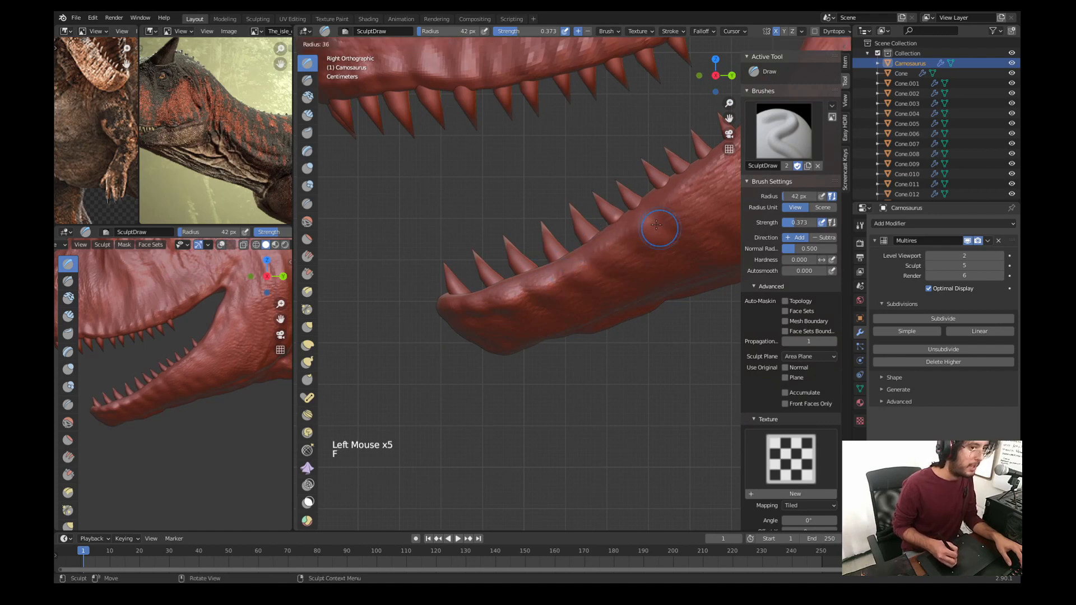
left_click(648, 211)
middle_click_drag(648, 210, 597, 208, "shift")
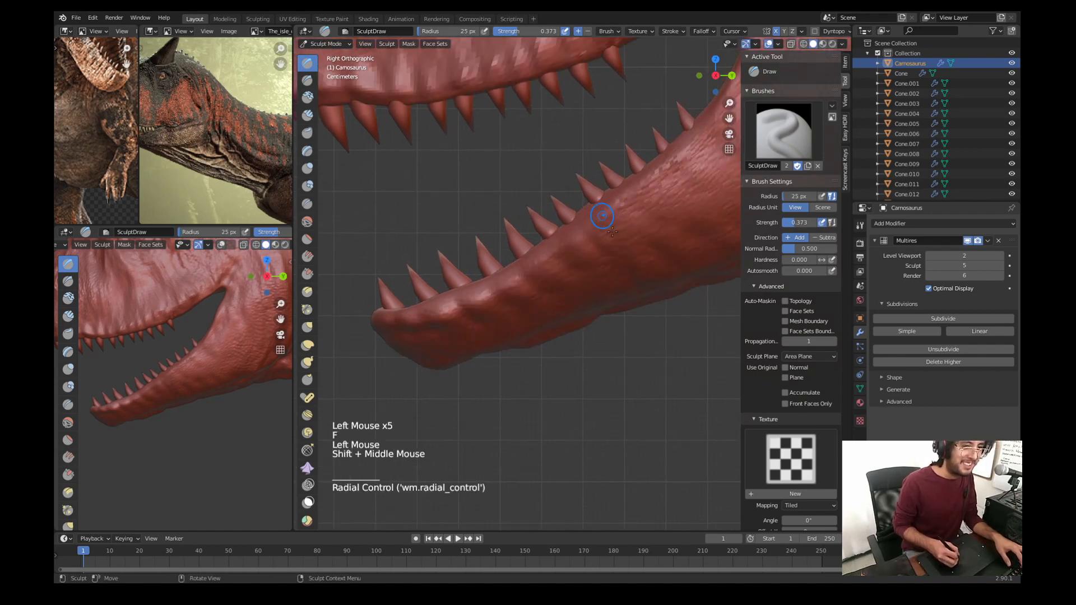
mouse_move(612, 231)
left_mouse_down()
mouse_move(638, 185)
mouse_move(670, 187)
mouse_move(682, 168)
left_mouse_up()
middle_click_drag(681, 168, 662, 183, "shift")
left_click_drag(662, 182, 658, 196)
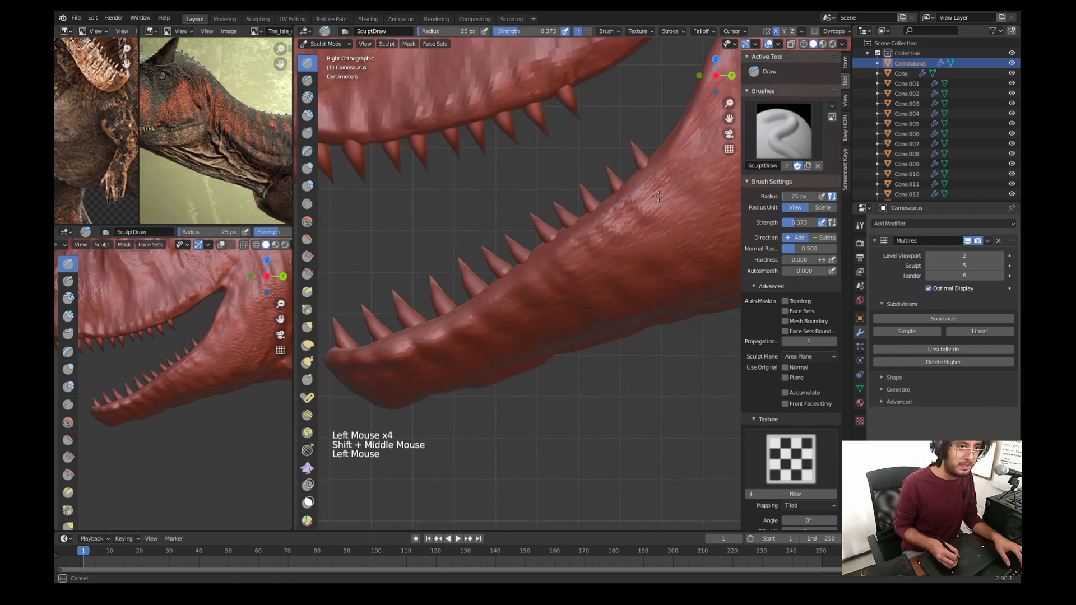
middle_click_drag(658, 196, 650, 216, "ctrl")
Step: Undo the last dab on the lower jaw's front and carve subtractive Draw dabs along the lip below the front teeth
left_click(364, 350)
middle_click_drag(364, 349, 465, 325)
middle_click_drag(465, 325, 449, 330, "ctrl")
left_click(449, 330)
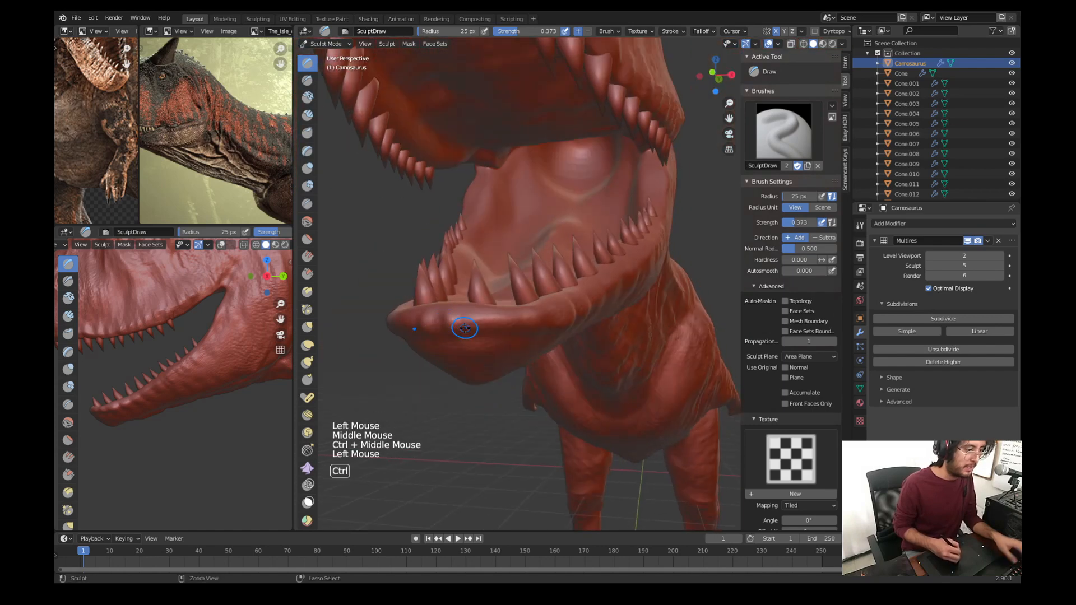
key("ctrl+z")
left_click(444, 324, "ctrl")
left_click(451, 328, "ctrl")
left_click(458, 310, "ctrl")
left_click(451, 314, "ctrl")
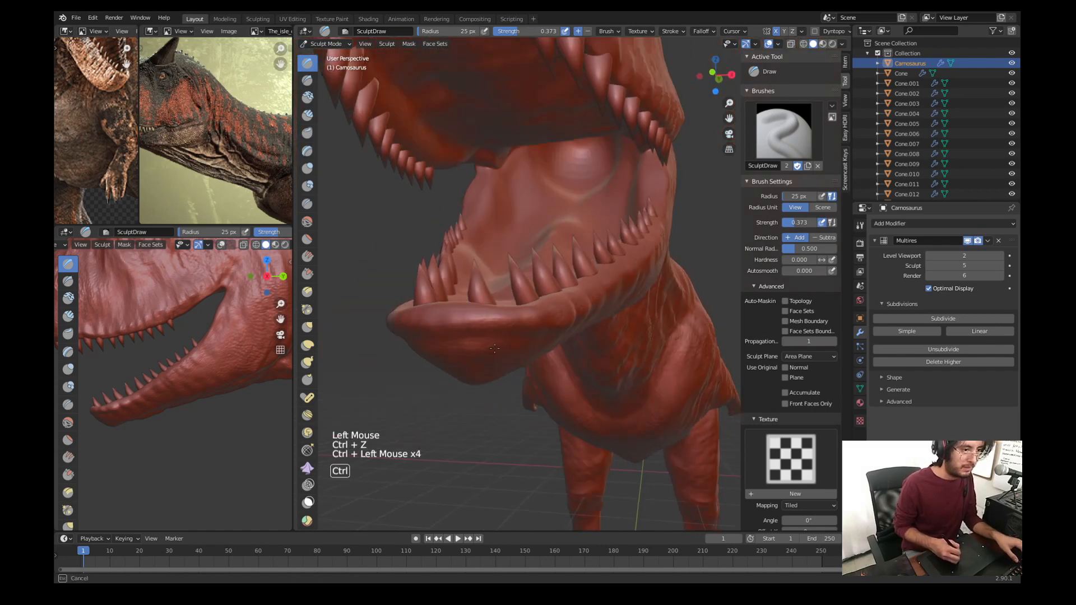
left_click(445, 317, "ctrl")
Step: Switch the sculpting brush to Crease with a 25 px radius
mouse_move(443, 319)
middle_mouse_down("ctrl")
mouse_move(432, 332)
mouse_move(564, 190)
mouse_move(607, 224)
middle_mouse_up("ctrl")
key("KP_3")
key("f")
left_click(614, 248)
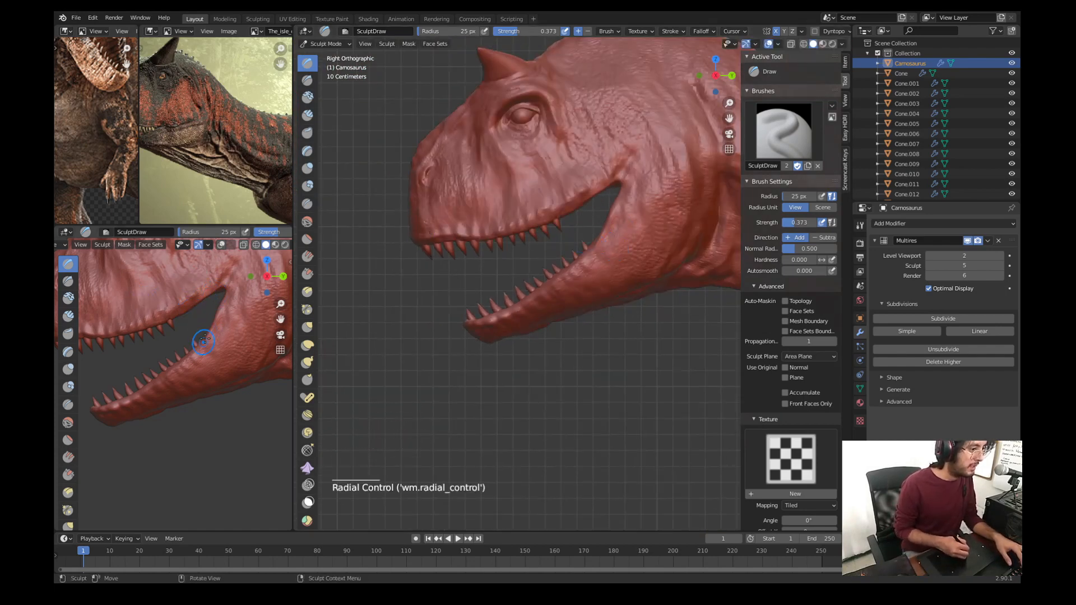
mouse_move(518, 206)
middle_mouse_down("shift")
mouse_move(504, 224)
mouse_move(592, 227)
mouse_move(543, 241)
mouse_move(523, 278)
middle_mouse_up("shift")
key("w")
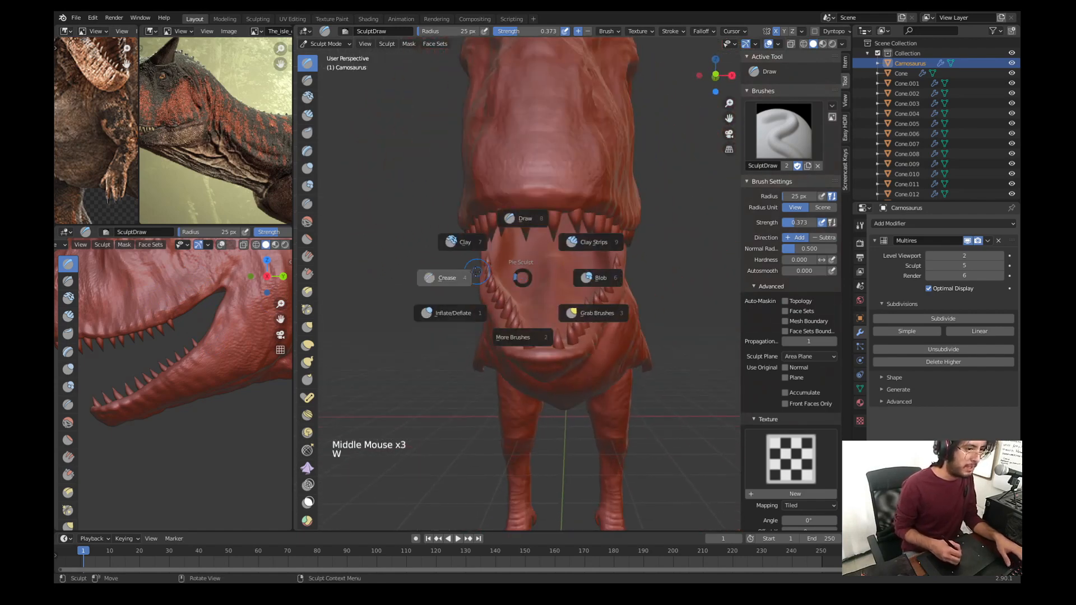
left_click(475, 272)
key("KP_3")
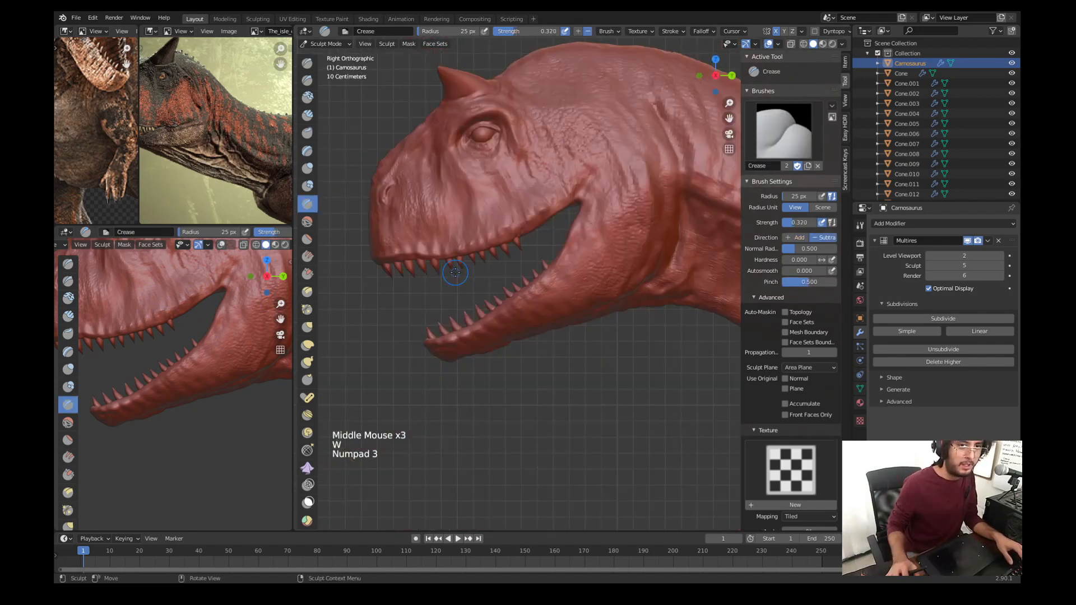
scroll(511, 311, "down", 2)
Step: Switch to Object Mode, circle-select the teeth cones along both jaws, and hide them
key("ctrl+Tab")
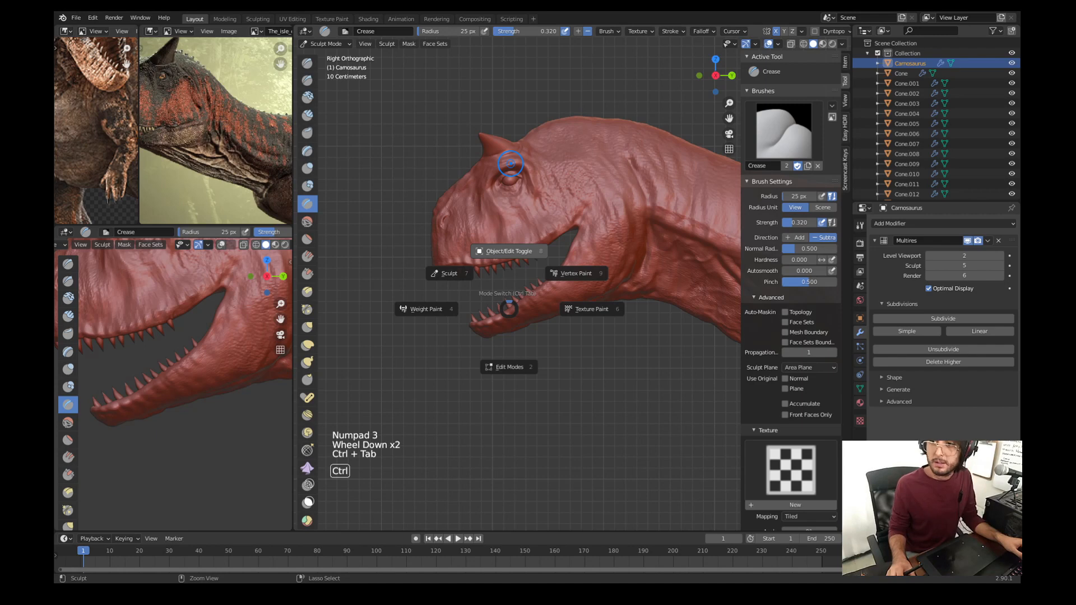
left_click(511, 163)
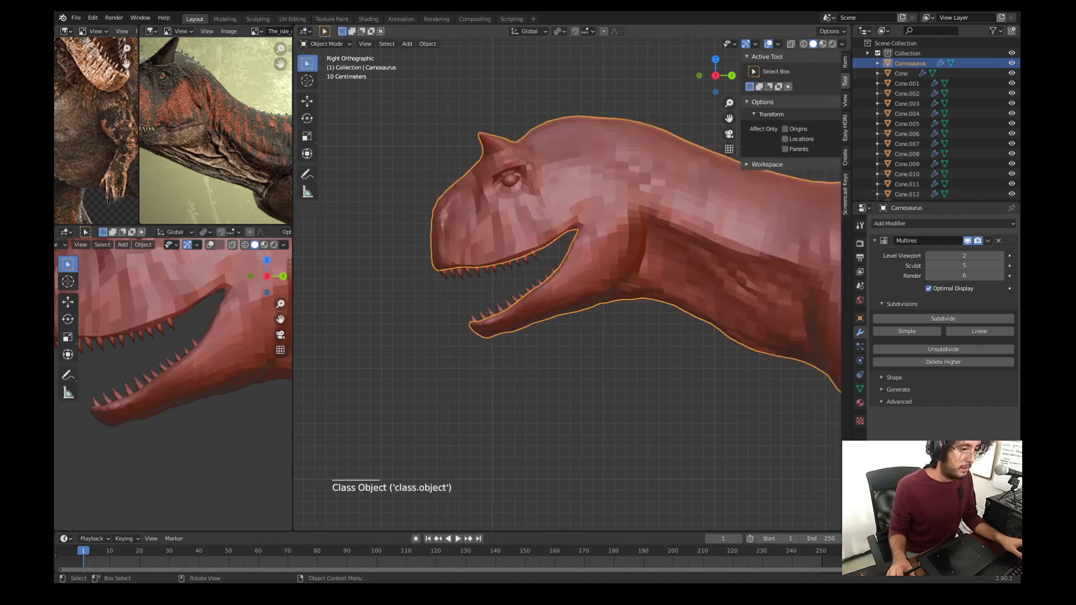
left_click(459, 298)
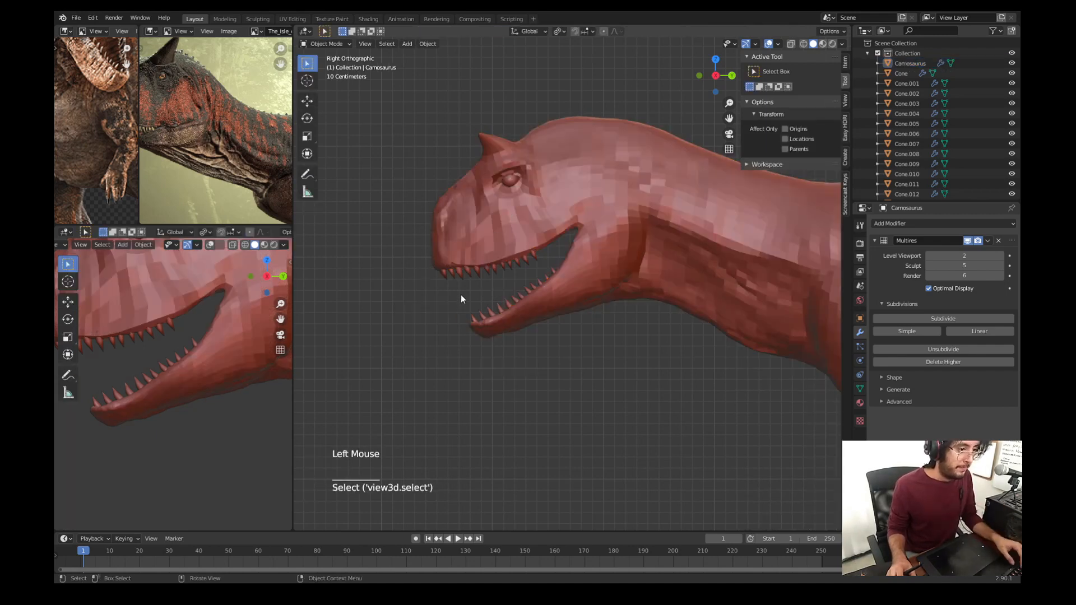
key("c")
left_click_drag(465, 304, 506, 301)
key("Escape")
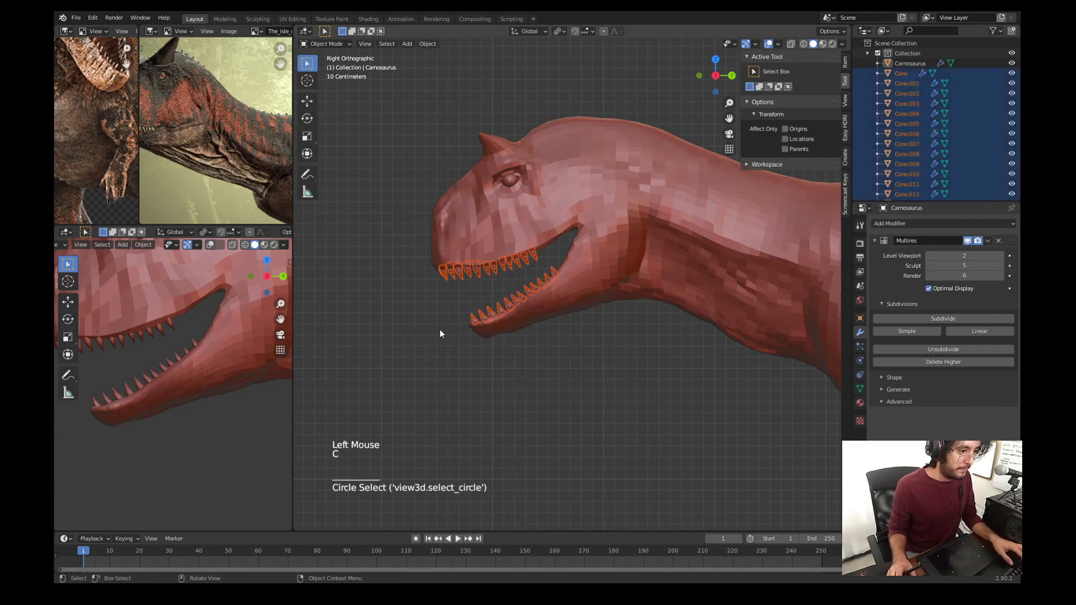
key("h")
Step: Select the Carnosaurus body and return it to Sculpt Mode
left_click(459, 258)
key("ctrl+Tab")
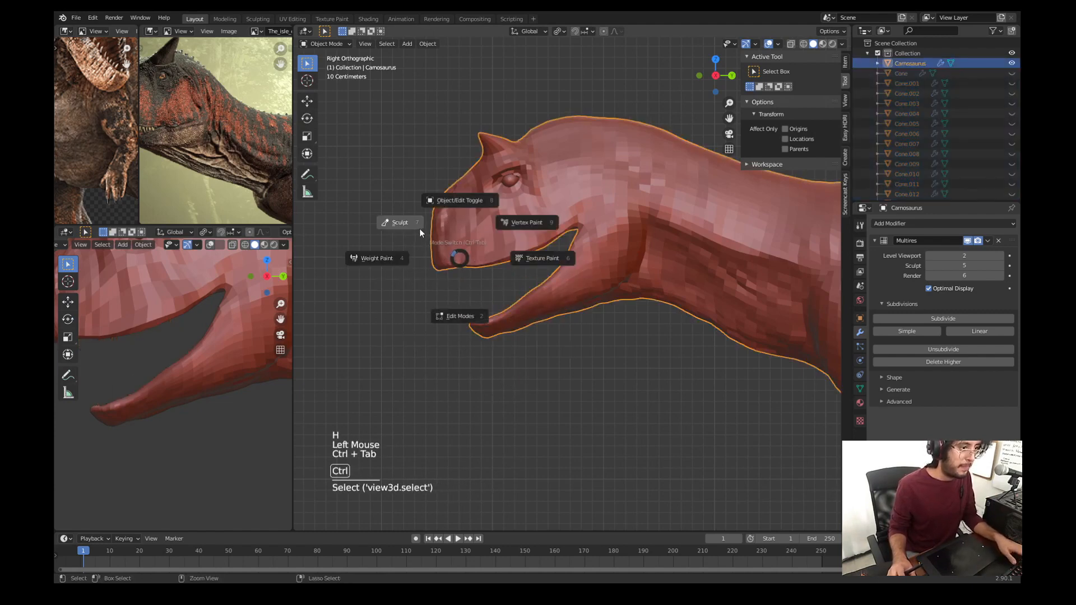
left_click(419, 227)
middle_click_drag(413, 228, 432, 288, "shift")
scroll(735, 287, "up", 4)
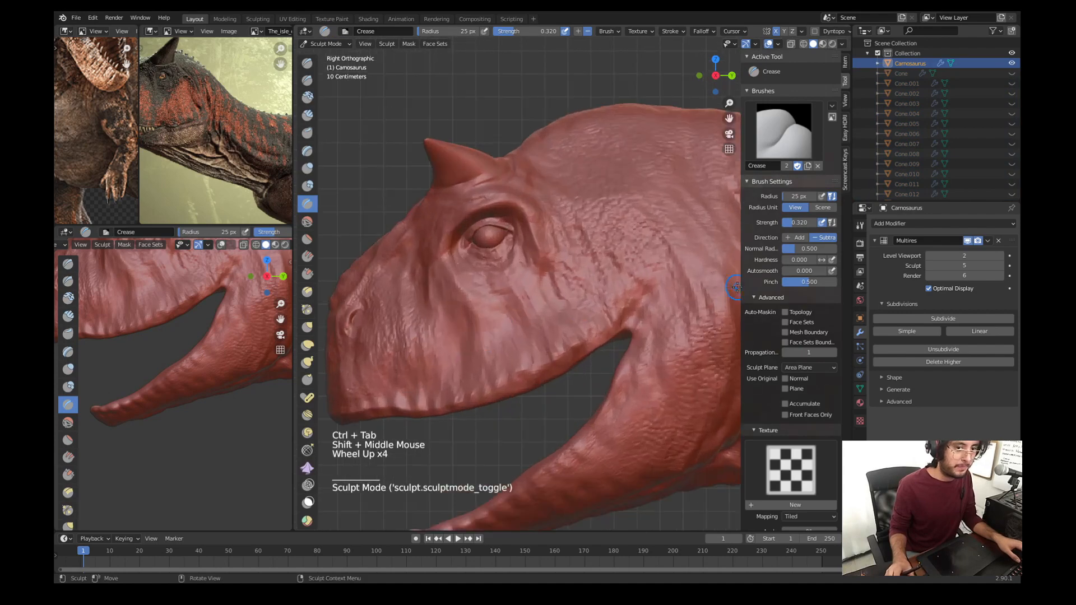
Step: Set the Carnosaurus Multires modifier's Sculpt level to 6
scroll(736, 287, "up", 1)
middle_click_drag(736, 287, 743, 361, "shift")
left_click(950, 266)
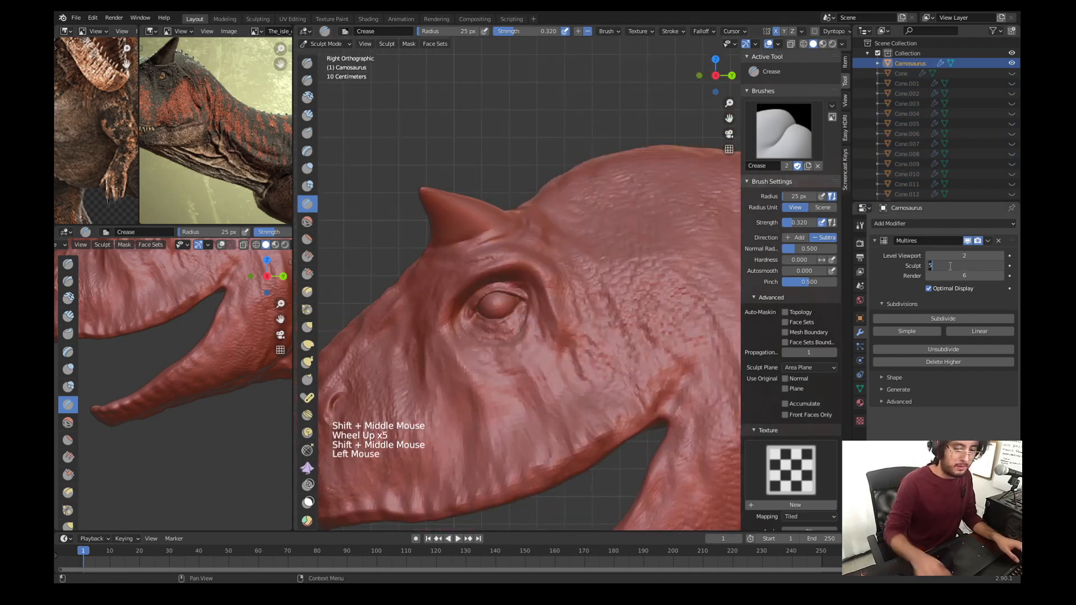
type("6")
key("Return")
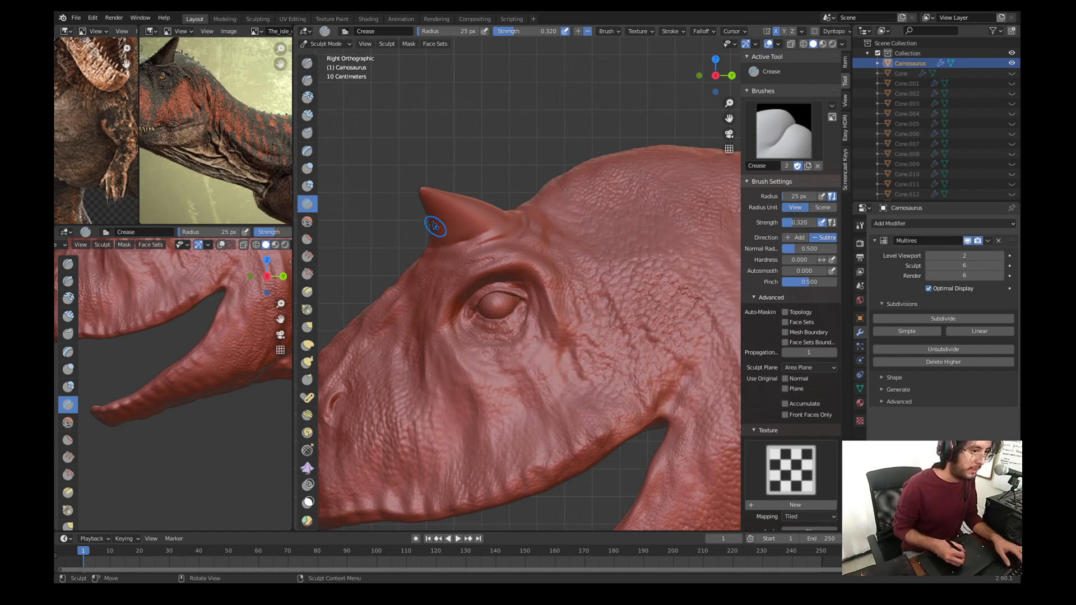
Step: Set the Crease brush radius to 19 px and make short crease strokes on the horn above the eye
middle_click_drag(434, 226, 455, 282, "shift")
key("f")
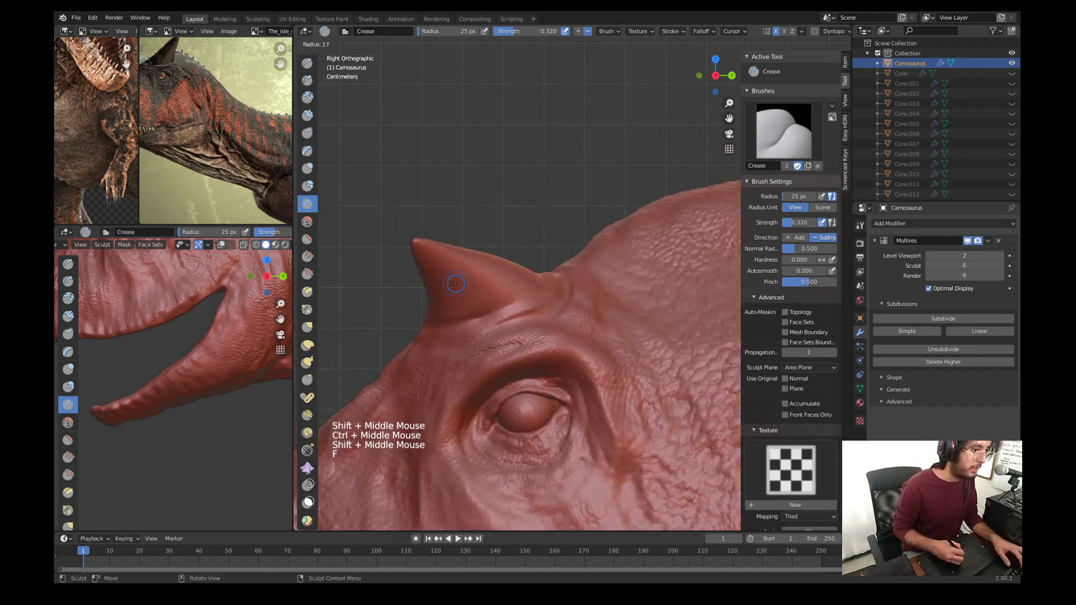
key("f")
left_click(426, 261)
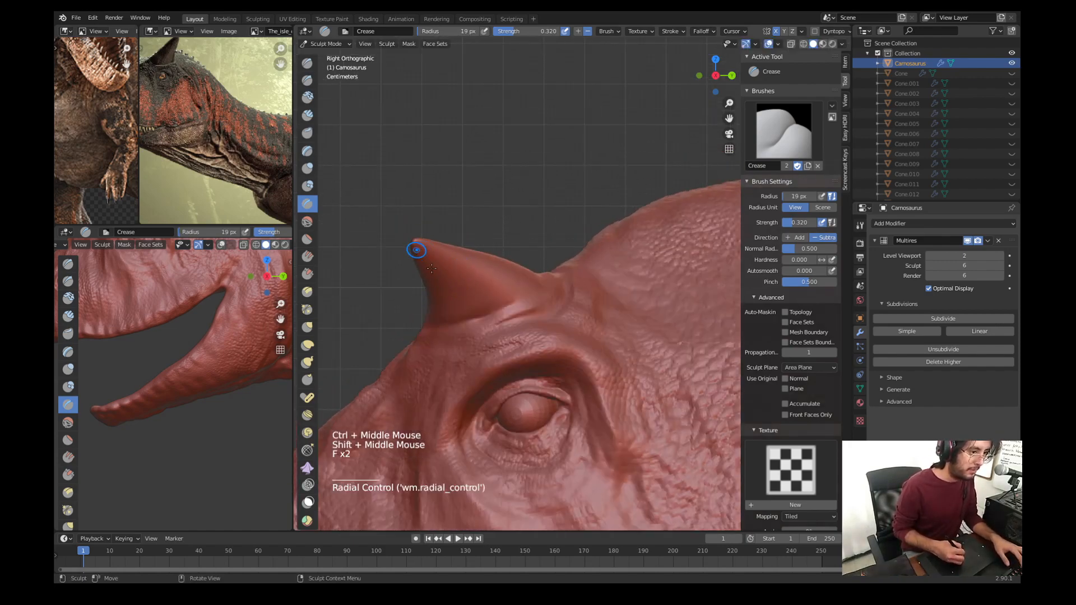
left_click(432, 267)
left_click_drag(450, 299, 454, 307)
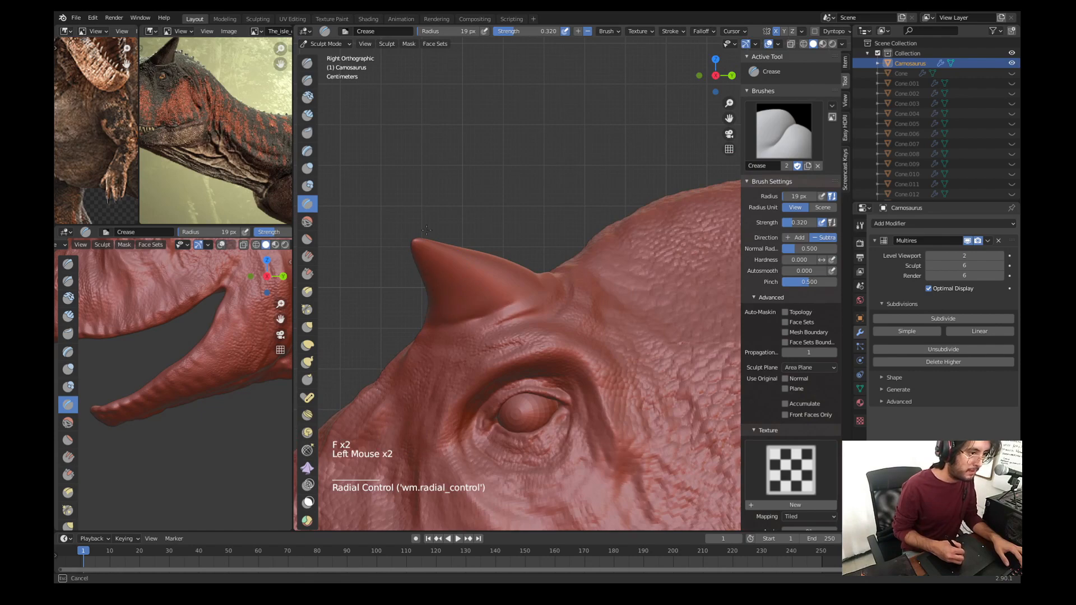
middle_click_drag(462, 183, 448, 302, "ctrl")
middle_click_drag(552, 243, 531, 280, "shift")
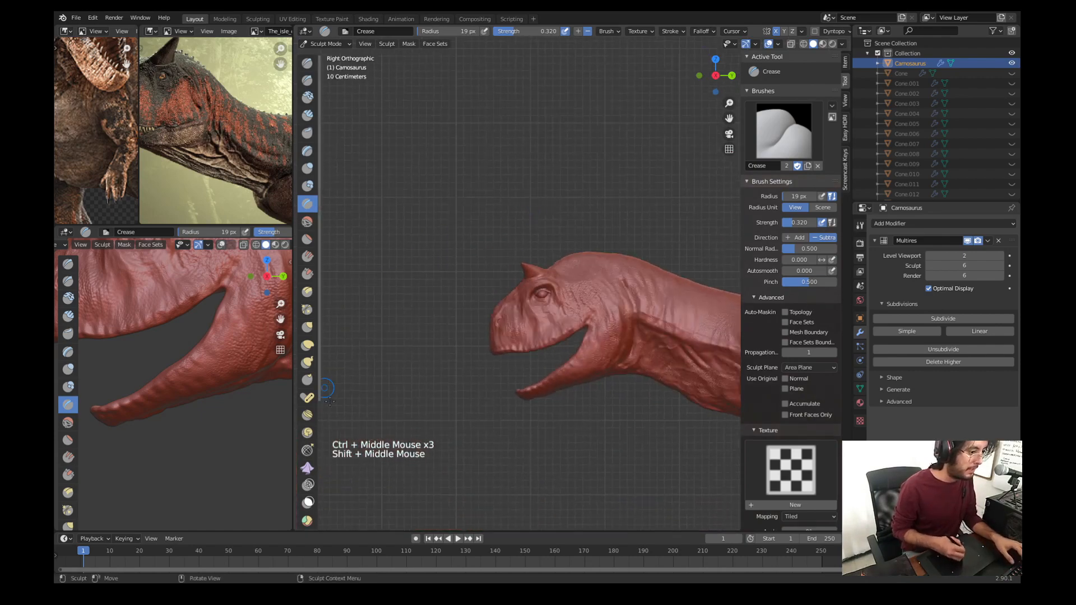
Step: Use Box Hide from the side view to hide the snout, jaws, neck and front of the body around the horn
left_click(308, 503)
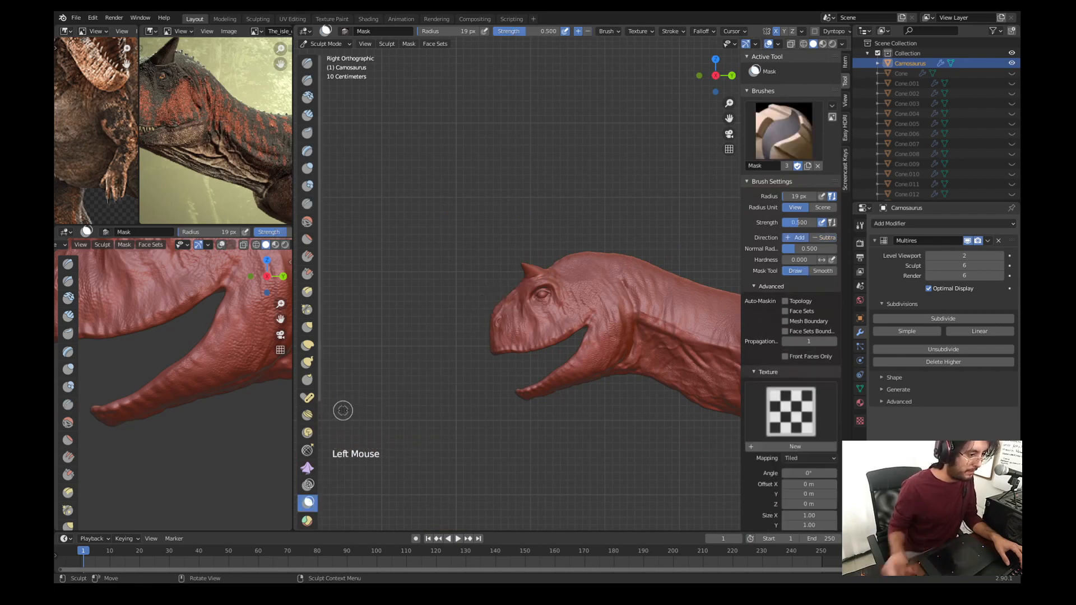
scroll(309, 442, "down", 4)
left_click(309, 478)
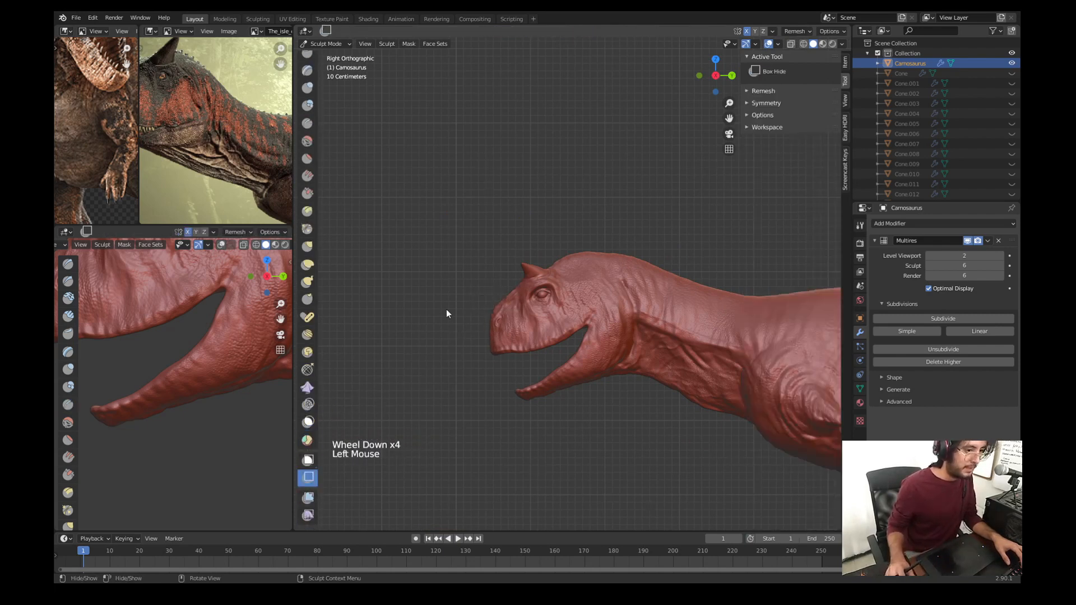
left_click_drag(447, 289, 852, 457)
left_click_drag(589, 233, 737, 383)
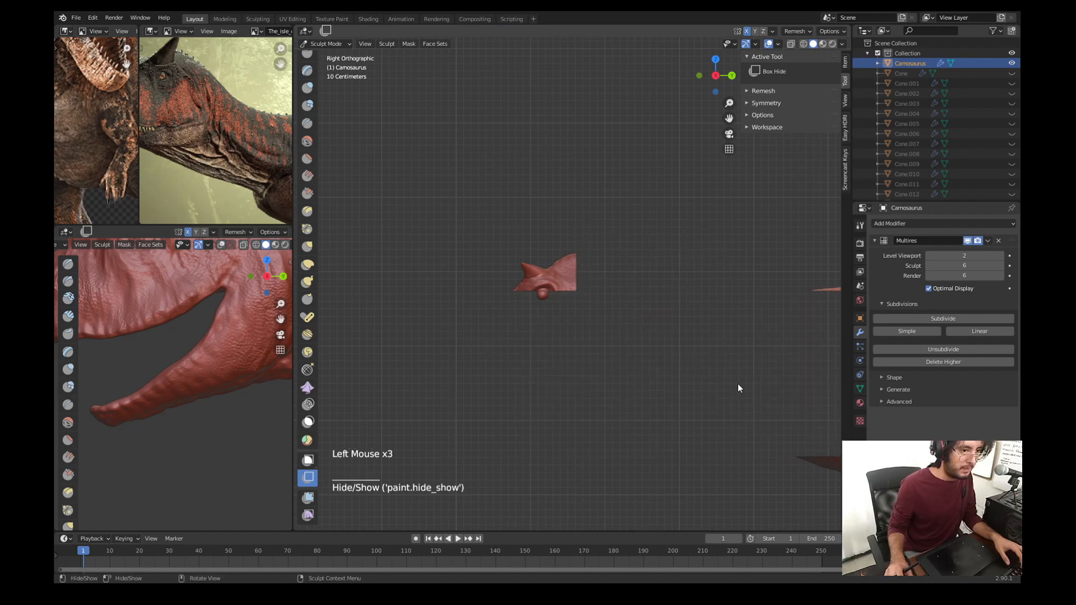
Step: Box-hide the remaining torso, leg and tail so that only the horn region stays visible
scroll(717, 411, "down", 6)
middle_click_drag(453, 420, 579, 387, "shift")
scroll(580, 388, "down", 6)
middle_click_drag(641, 280, 459, 280, "shift")
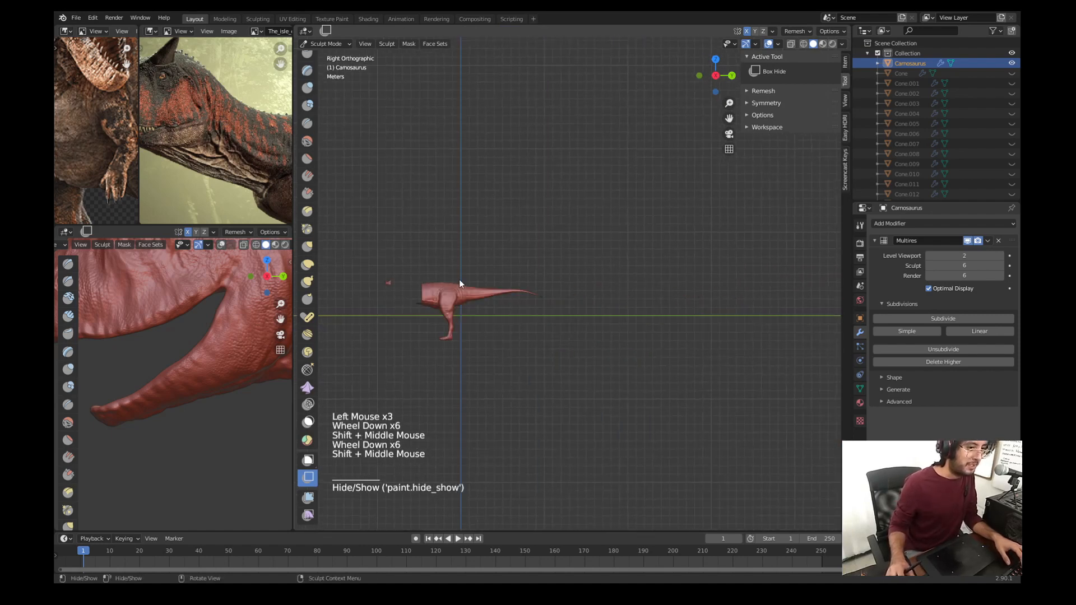
left_click_drag(394, 264, 623, 418)
Step: Set the Crease brush radius to 15 px and carve a crease across the base of the horn
scroll(507, 350, "up", 8)
middle_click_drag(365, 300, 720, 257, "shift")
scroll(629, 375, "up", 9)
mouse_move(629, 375)
middle_mouse_down("shift")
mouse_move(588, 347)
mouse_move(697, 435)
middle_mouse_up("shift")
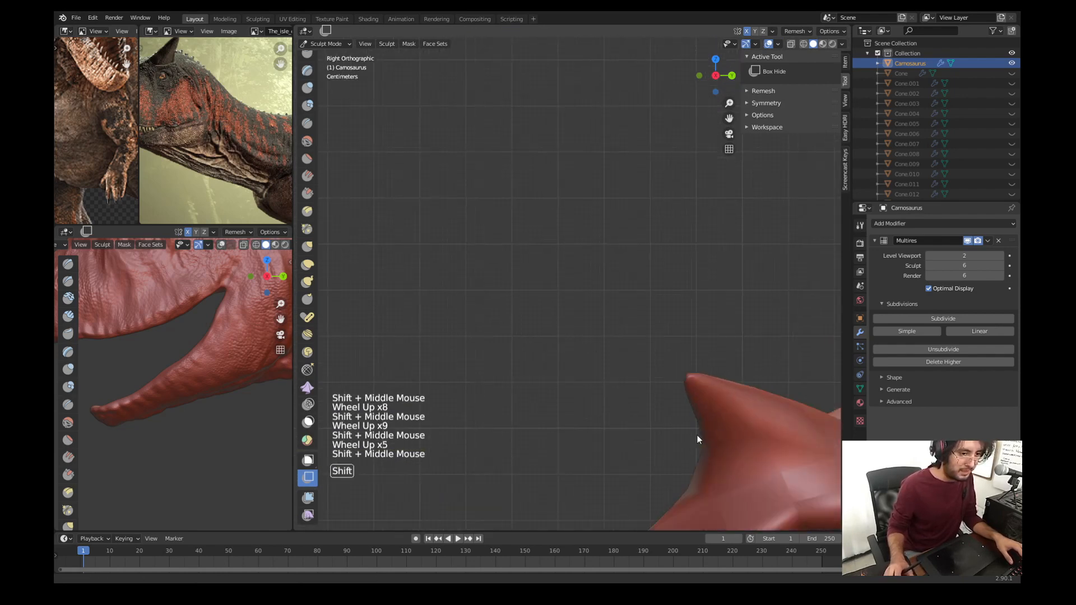
scroll(552, 314, "up", 5)
middle_click(552, 314, "shift")
scroll(553, 315, "up", 2)
key("w")
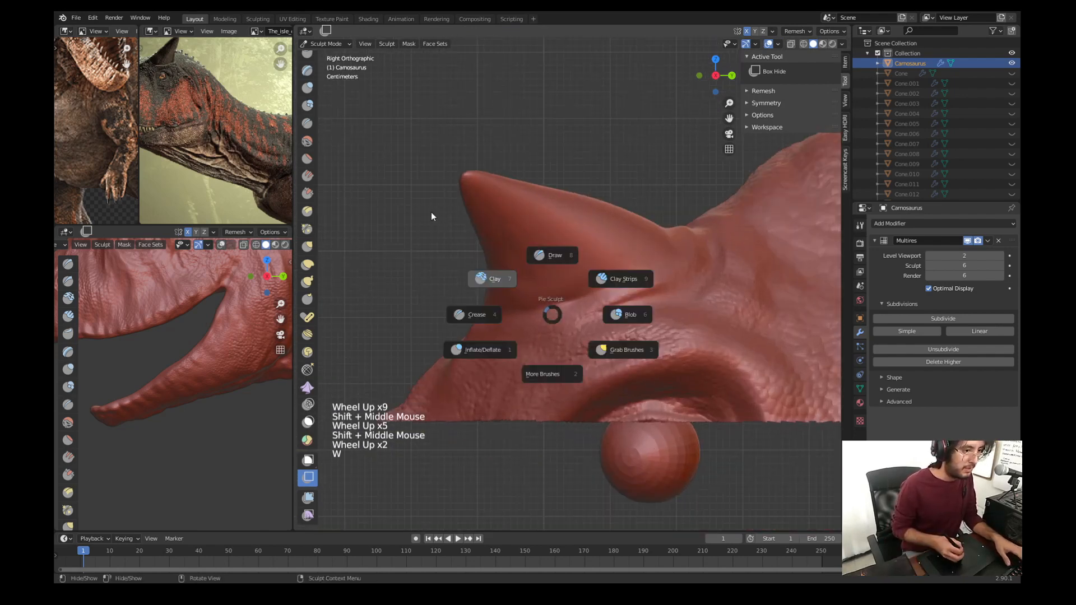
left_click(447, 312)
key("f")
key("f")
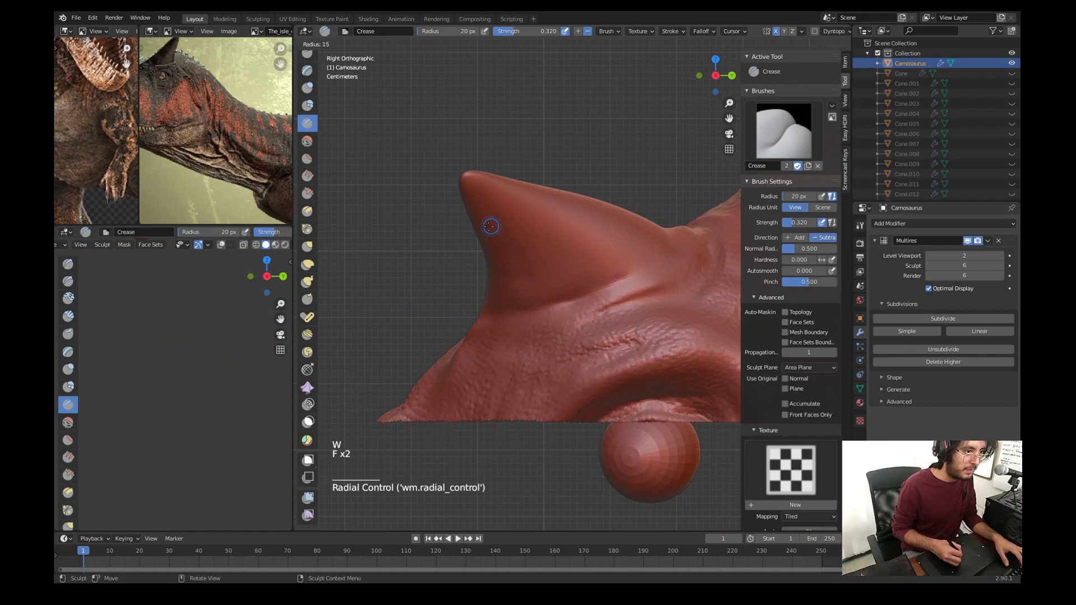
left_click(510, 249)
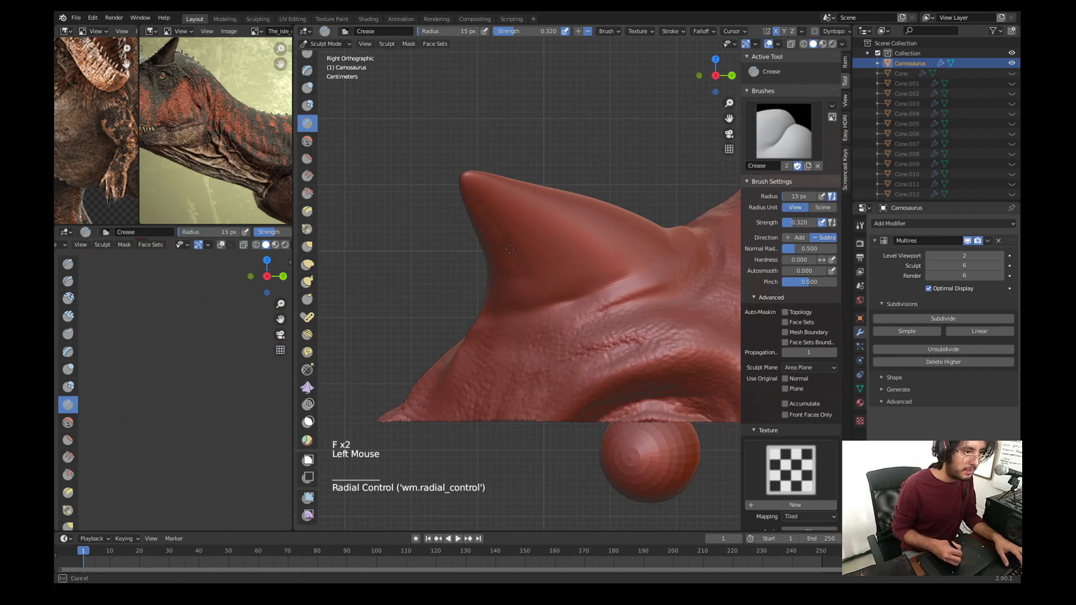
mouse_move(503, 294)
left_mouse_down()
mouse_move(565, 294)
mouse_move(655, 255)
left_mouse_up()
Step: Enlarge the Crease brush to 33 px, undo the last stroke, and add inverted crease strokes around the horn's base
middle_click_drag(584, 300, 521, 314)
mouse_move(521, 314)
middle_mouse_down("ctrl")
mouse_move(518, 280)
mouse_move(560, 291)
middle_mouse_up("ctrl")
middle_click_drag(538, 314, 527, 293, "ctrl")
key("f")
left_click(526, 293)
key("ctrl+z")
left_click_drag(526, 297, 568, 277, "ctrl")
middle_click_drag(568, 278, 617, 302)
middle_click_drag(588, 280, 569, 305, "shift")
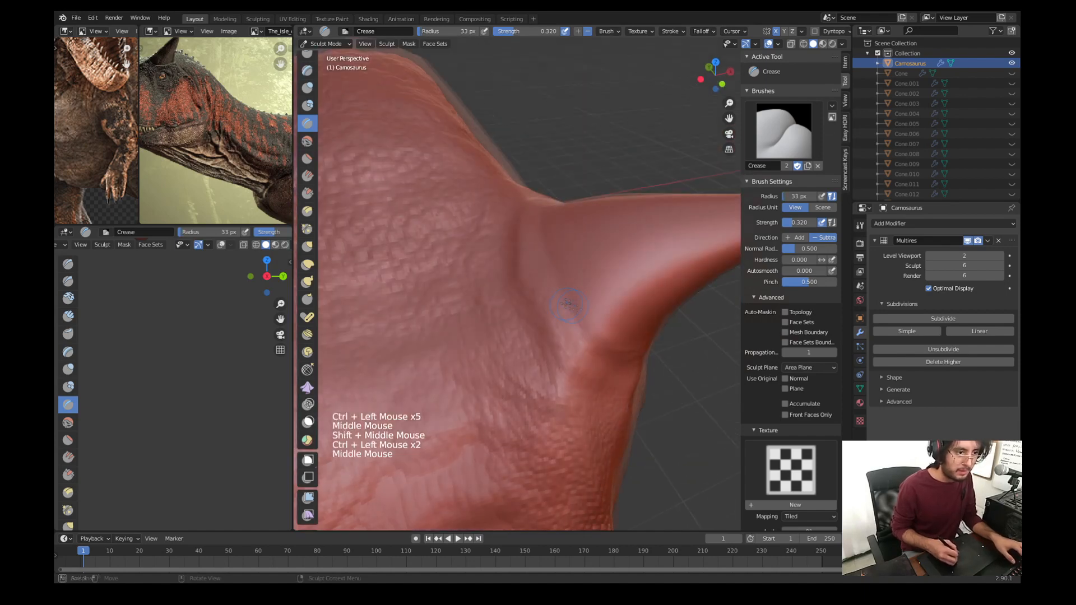
Step: Reduce the Crease brush radius to 17 px and stroke creases from the horn's base toward its tip
key("f")
mouse_move(570, 305)
left_mouse_down("ctrl")
mouse_move(594, 336)
mouse_move(569, 241)
left_mouse_up("ctrl")
middle_click_drag(569, 240, 589, 183)
left_click_drag(589, 183, 664, 155)
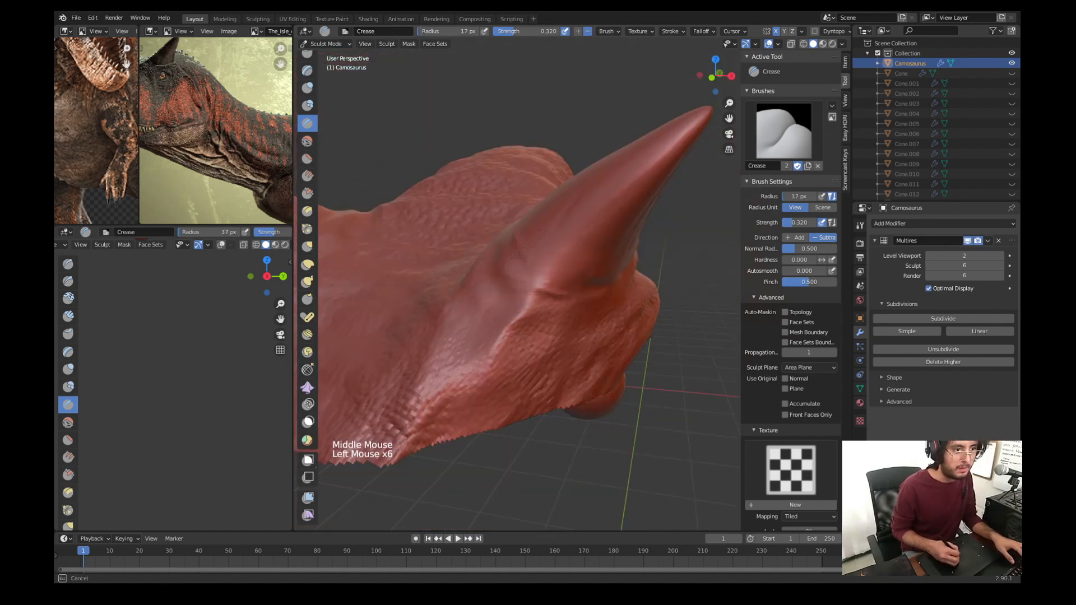
middle_click_drag(622, 236, 538, 185)
left_click_drag(504, 185, 496, 95)
middle_click_drag(538, 168, 471, 168)
Step: Carve more lengthwise creases along the horn, working around its other sides
left_click_drag(476, 208, 437, 106)
middle_click_drag(431, 106, 506, 206, "shift")
left_click_drag(506, 206, 524, 269)
mouse_move(521, 269)
middle_mouse_down()
mouse_move(633, 247)
mouse_move(583, 291)
middle_mouse_up()
left_click_drag(628, 291, 656, 272)
middle_click_drag(644, 269, 582, 302, "shift")
middle_click_drag(583, 302, 537, 313)
left_click_drag(549, 347, 563, 281)
Step: Add lengthwise creases to the front of the horn between its tip and base
middle_click_drag(594, 358, 537, 388)
left_click_drag(537, 388, 545, 421)
middle_click_drag(546, 415, 588, 387)
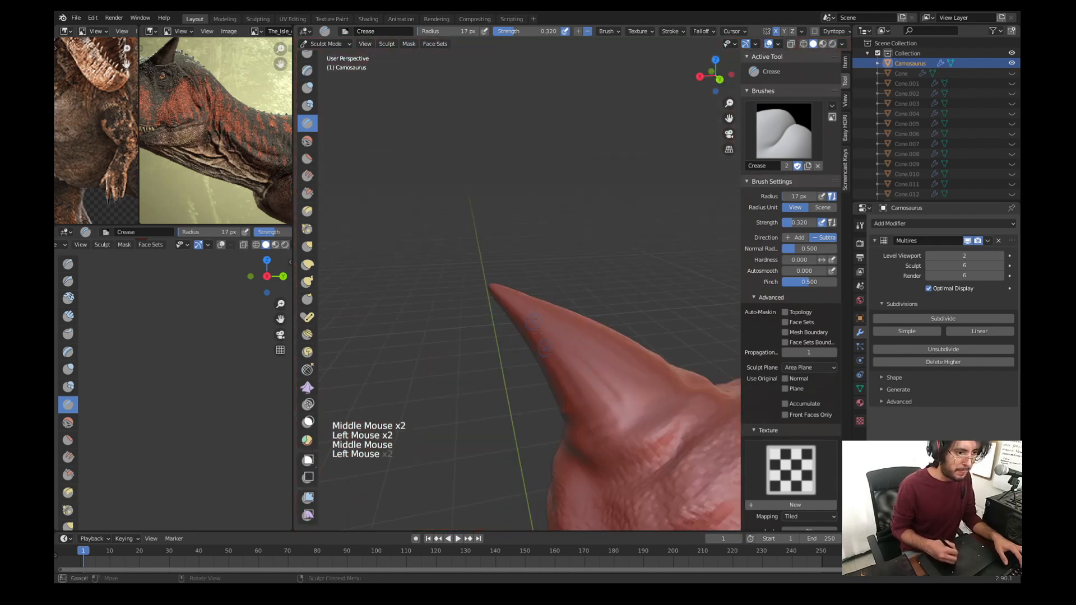
left_click_drag(538, 386, 552, 431)
middle_click_drag(561, 414, 606, 359)
left_click_drag(549, 359, 577, 415)
middle_click_drag(605, 370, 577, 437)
Step: Raise short ridges near the horn's base with inverted Crease strokes and add short grooves just above them
key("f")
key("f")
left_click_drag(614, 426, 592, 446, "ctrl")
left_click_drag(611, 429, 594, 444, "ctrl")
left_click_drag(608, 425, 592, 440, "ctrl")
mouse_move(561, 415)
left_mouse_down()
mouse_move(549, 387)
mouse_move(561, 381)
left_mouse_up()
left_click_drag(577, 409, 568, 375)
left_click_drag(582, 406, 575, 378)
key("KP_3")
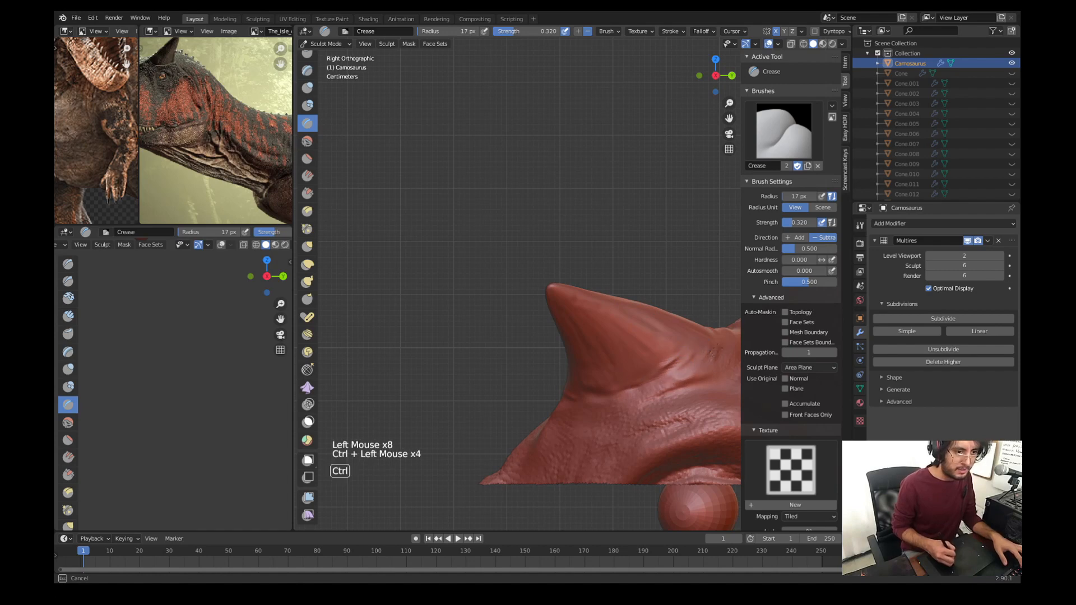
Step: Reveal all hidden parts of the Carnosaurus mesh and frame the whole body from the side
scroll(498, 407, "down", 2)
middle_click_drag(616, 336, 504, 359, "ctrl")
scroll(504, 359, "down", 1)
mouse_move(504, 359)
middle_mouse_down("shift")
mouse_move(511, 307)
mouse_move(549, 297)
mouse_move(555, 268)
mouse_move(572, 331)
mouse_move(640, 338)
mouse_move(514, 327)
mouse_move(482, 358)
mouse_move(490, 366)
middle_mouse_up("shift")
key("alt+h")
scroll(548, 332, "down", 2)
scroll(548, 332, "up", 3)
scroll(557, 277, "down", 1)
key("KP_3")
scroll(514, 328, "down", 5)
scroll(473, 365, "down", 6)
scroll(489, 366, "down", 2)
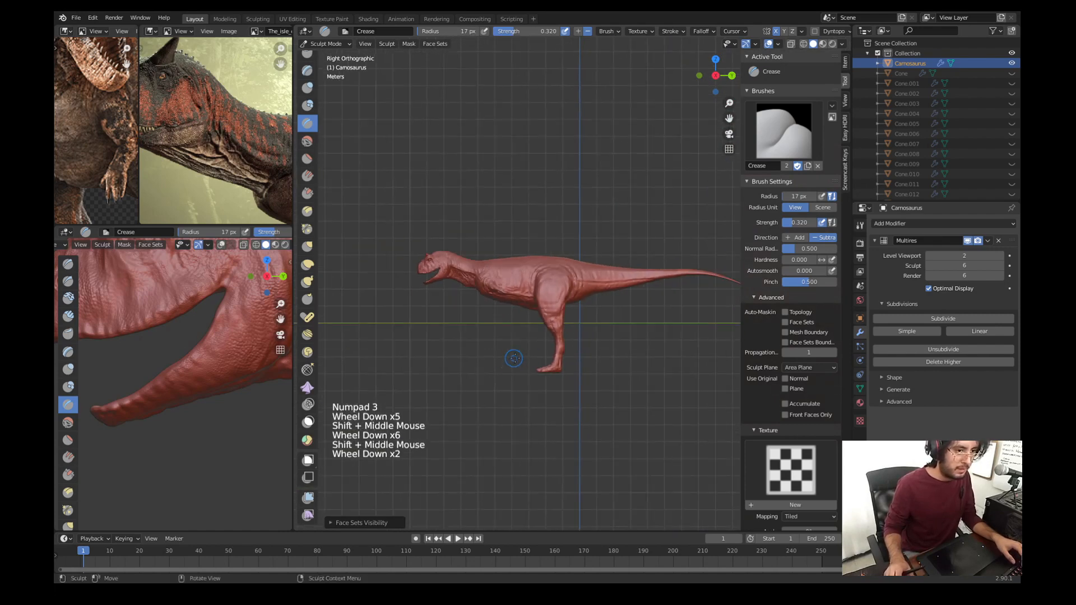
Step: Box-hide the neck, body, leg and tail tip so that only the head remains visible
left_click(309, 477)
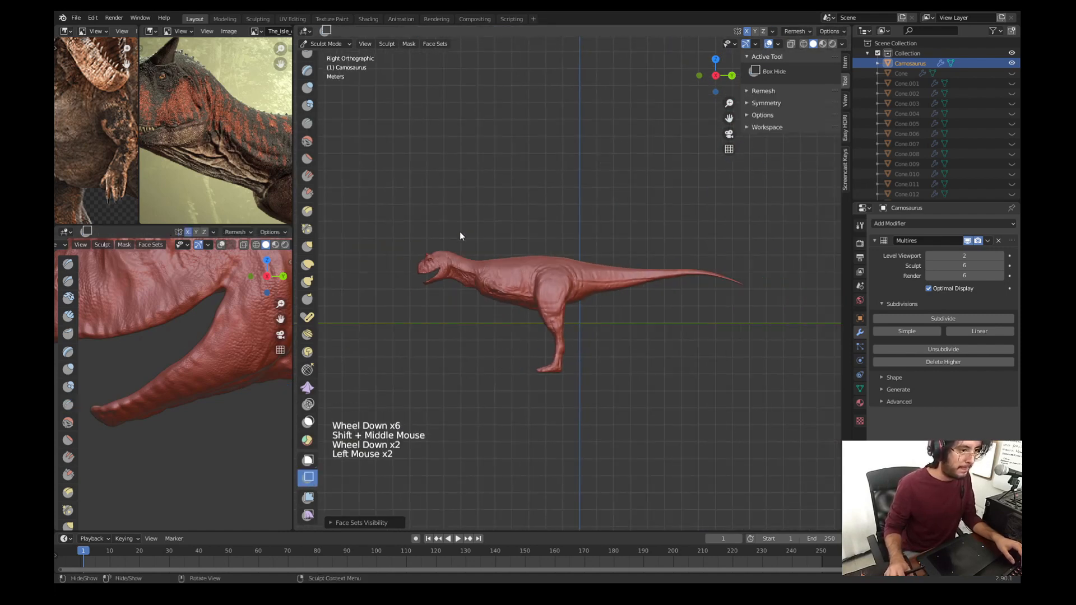
left_click_drag(460, 235, 734, 415)
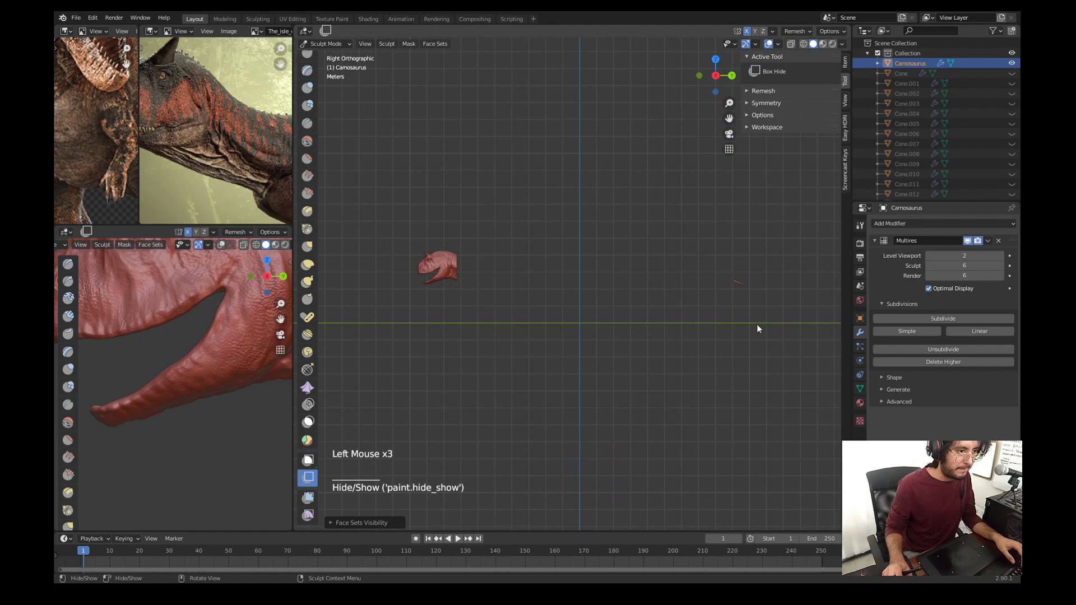
triple_click(768, 306)
left_click_drag(752, 211, 462, 469)
Step: Set the Crease brush radius to 20 px and start creasing the floor of the lower jaw from the front
scroll(423, 285, "up", 4)
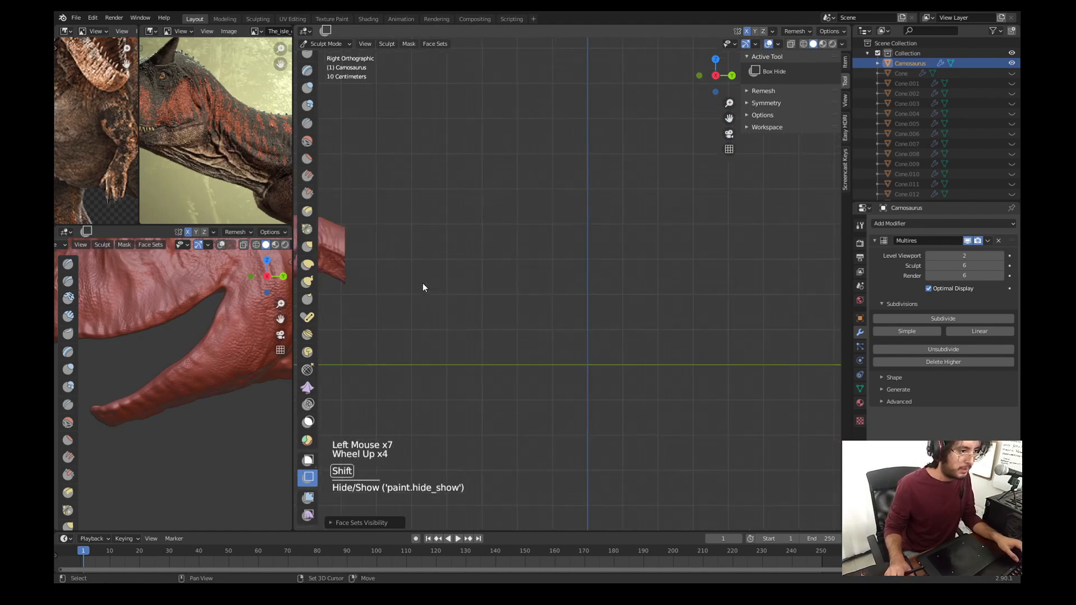
middle_click_drag(422, 286, 502, 315, "shift")
scroll(476, 308, "up", 3)
scroll(540, 361, "up", 3)
mouse_move(539, 357)
middle_mouse_down("shift")
mouse_move(584, 211)
mouse_move(697, 216)
mouse_move(549, 297)
middle_mouse_up("shift")
scroll(584, 211, "up", 1)
key("w")
left_click(476, 302)
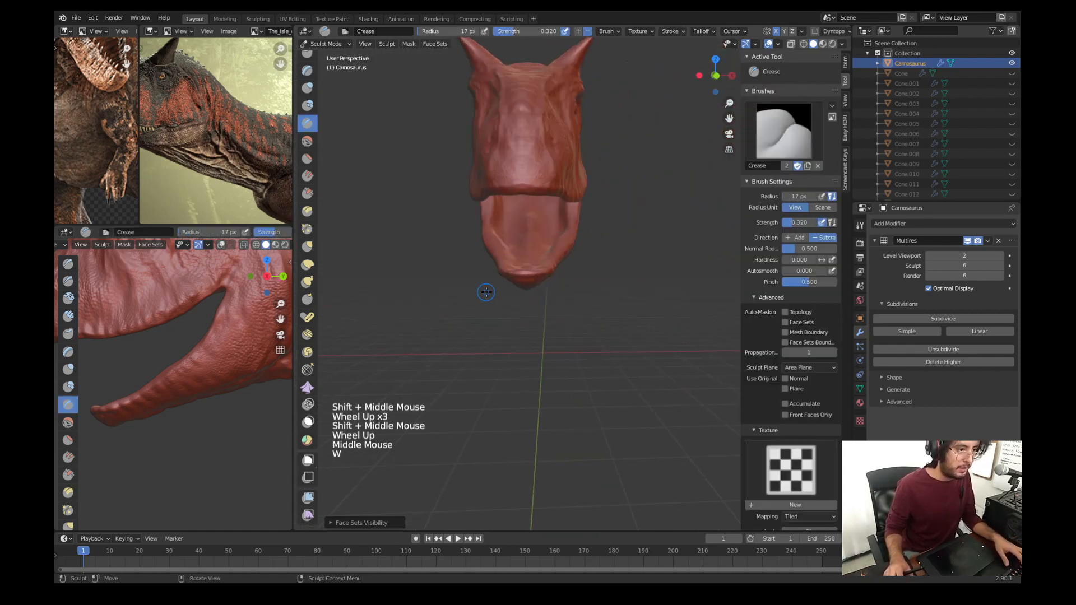
middle_click_drag(482, 295, 513, 353, "shift")
scroll(513, 353, "up", 3)
middle_click_drag(478, 248, 483, 197, "shift")
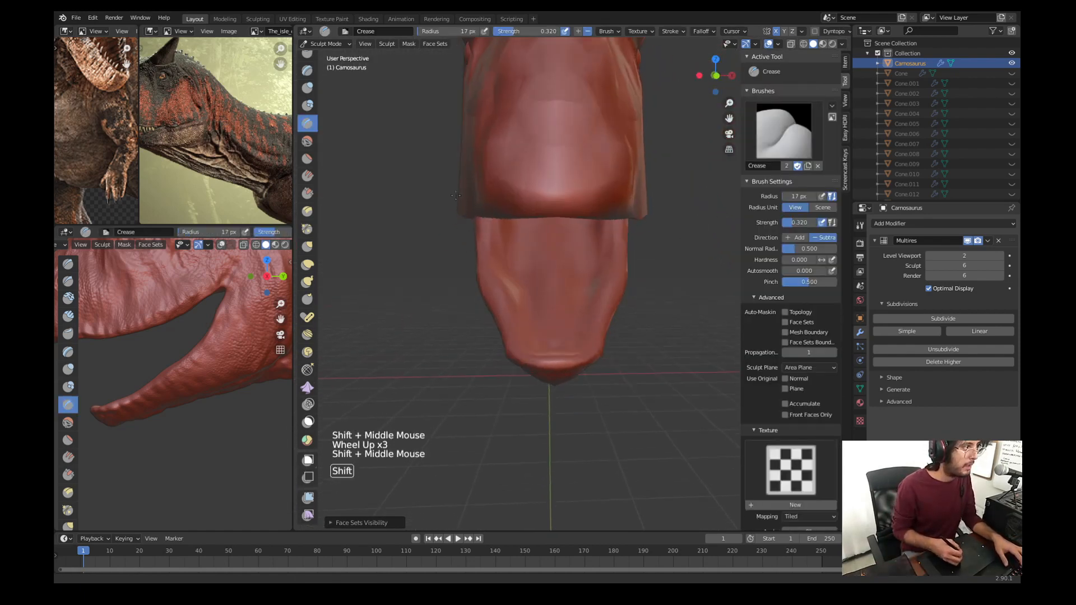
key("f")
key("f")
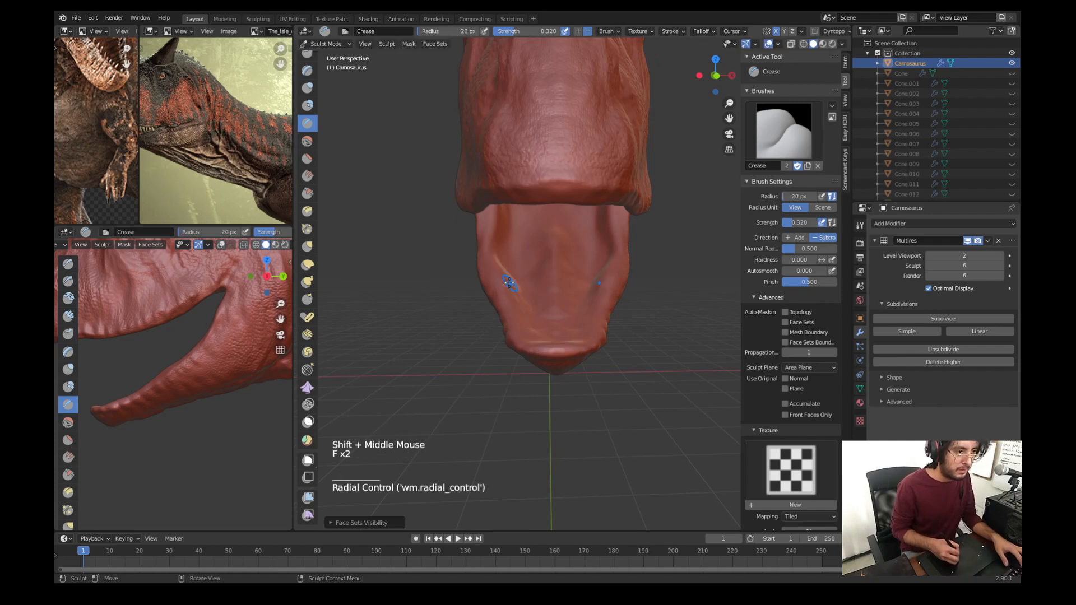
left_click(513, 306)
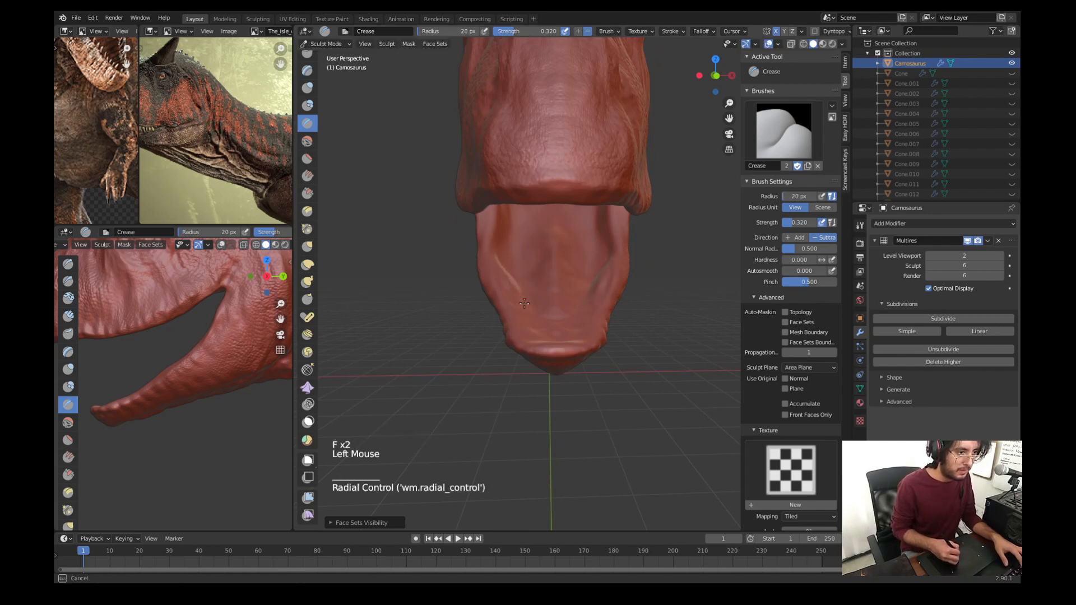
Step: Set the Crease strength to 0.419 and carve transverse wrinkles across the floor of the lower jaw
left_click_drag(805, 227, 795, 227)
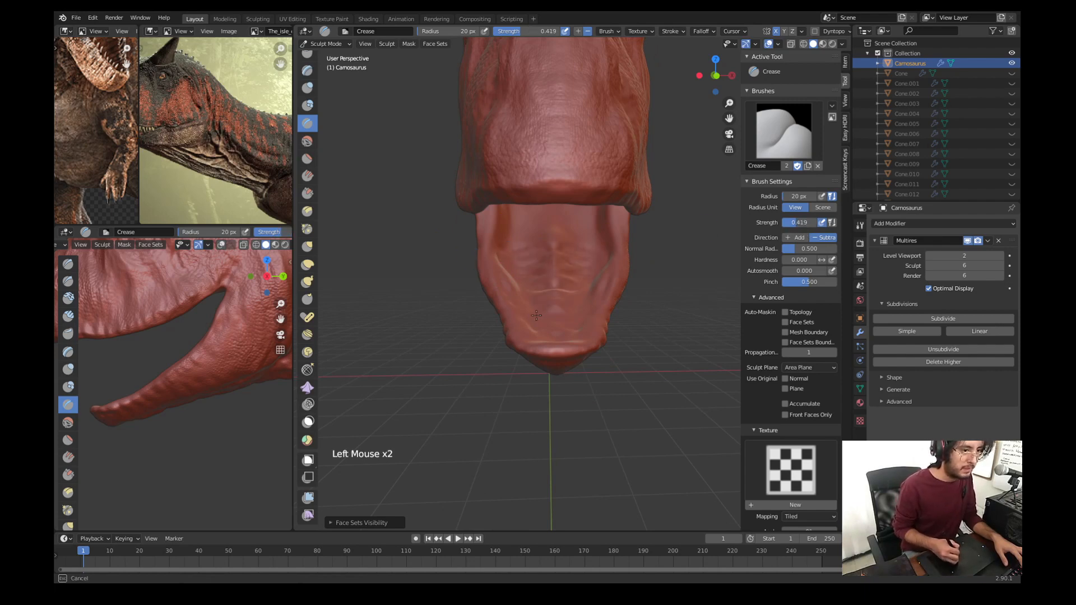
middle_click_drag(498, 263, 499, 223)
left_click(525, 228)
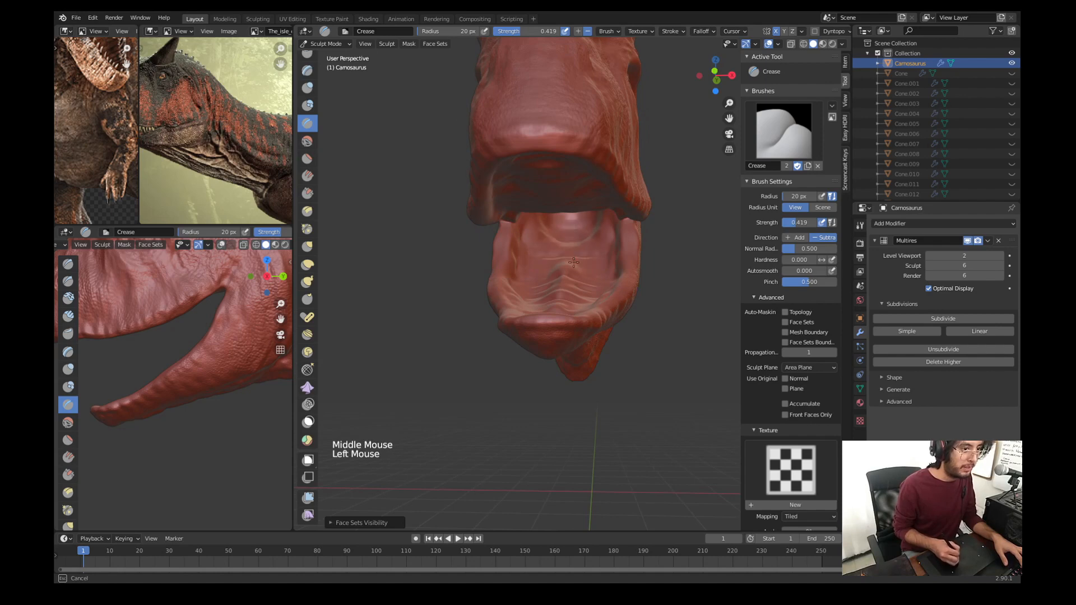
Step: Crease transverse ridges across the roof of the mouth and along the inner edge of the upper jaw
middle_click_drag(590, 256, 544, 161)
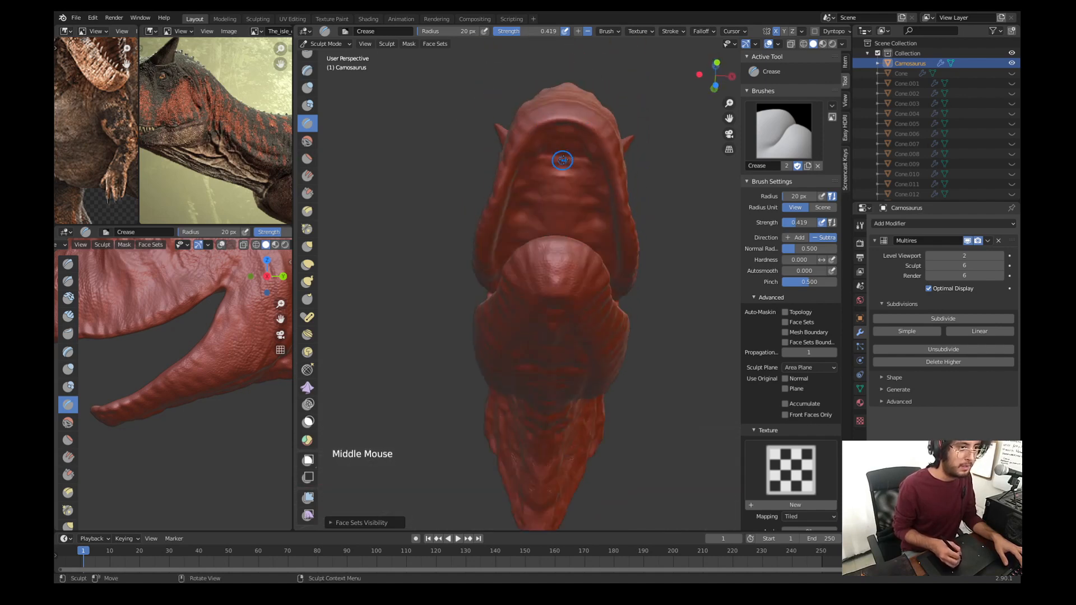
left_click(540, 158)
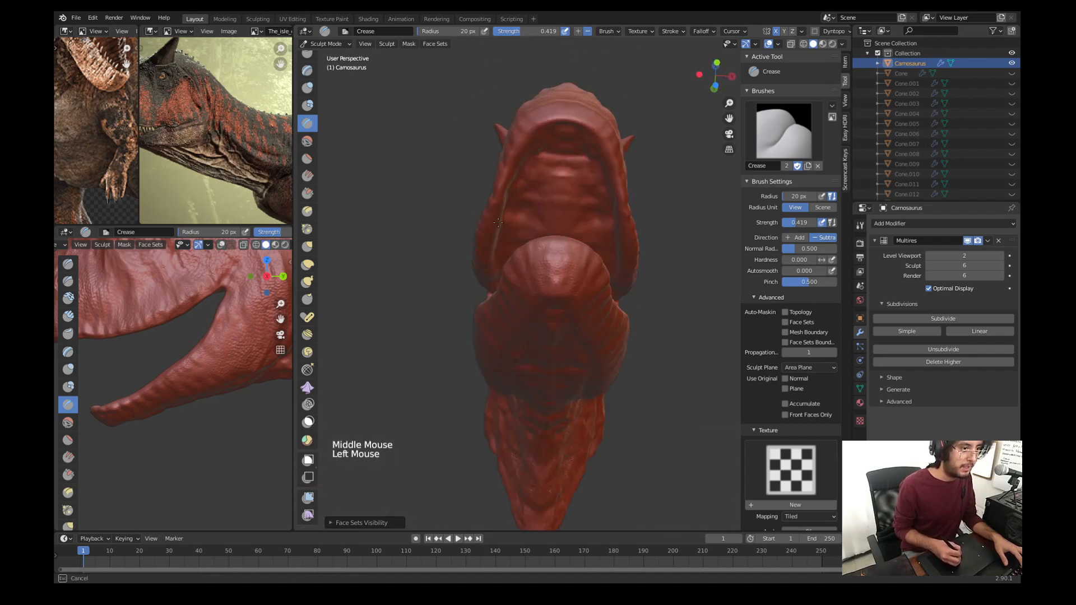
middle_click_drag(501, 232, 522, 241)
left_click(522, 241)
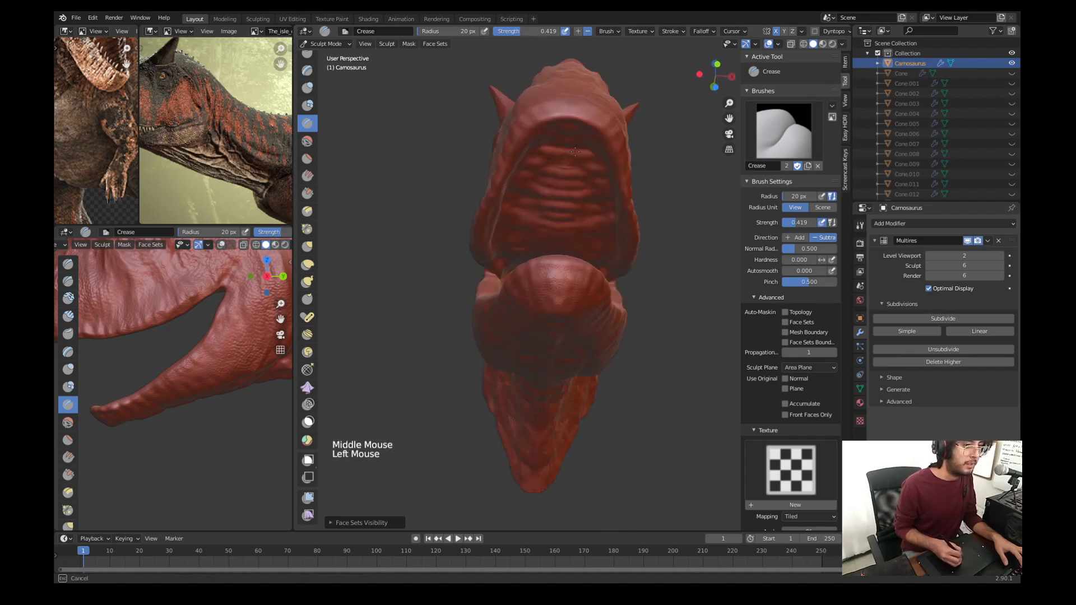
middle_click_drag(514, 237, 516, 228)
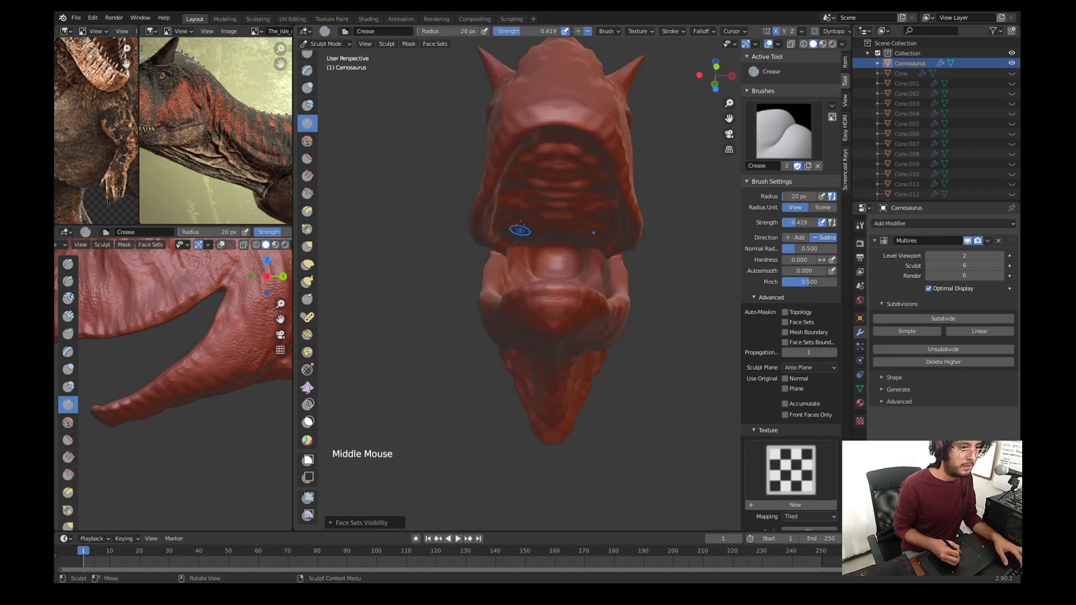
Step: Continue the creases at the back of the mouth and over the floor of the lower jaw
left_click(567, 240)
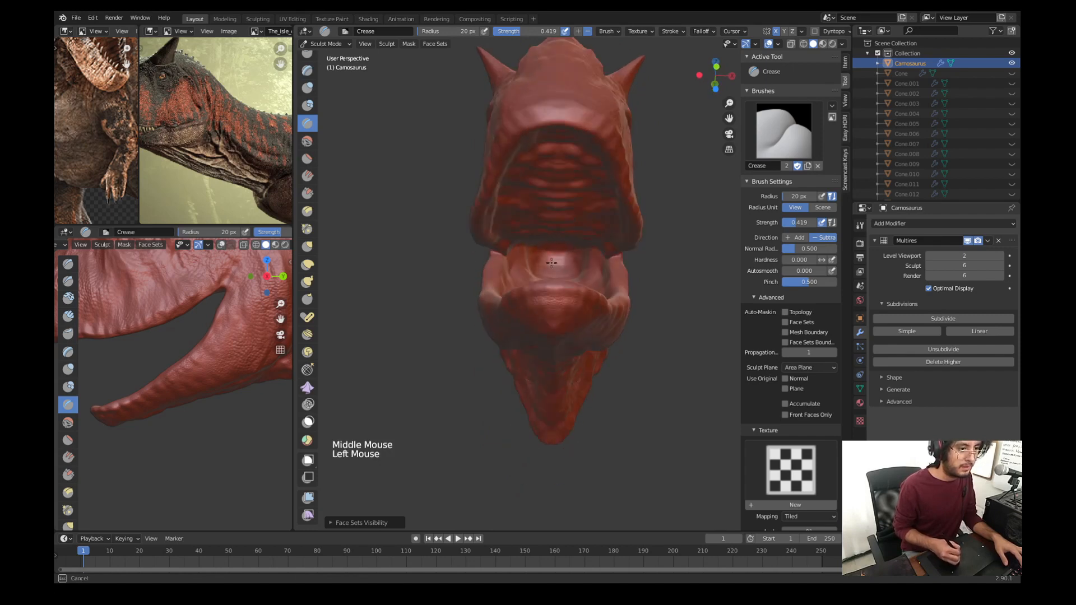
middle_click_drag(542, 281, 533, 272)
left_click(522, 229)
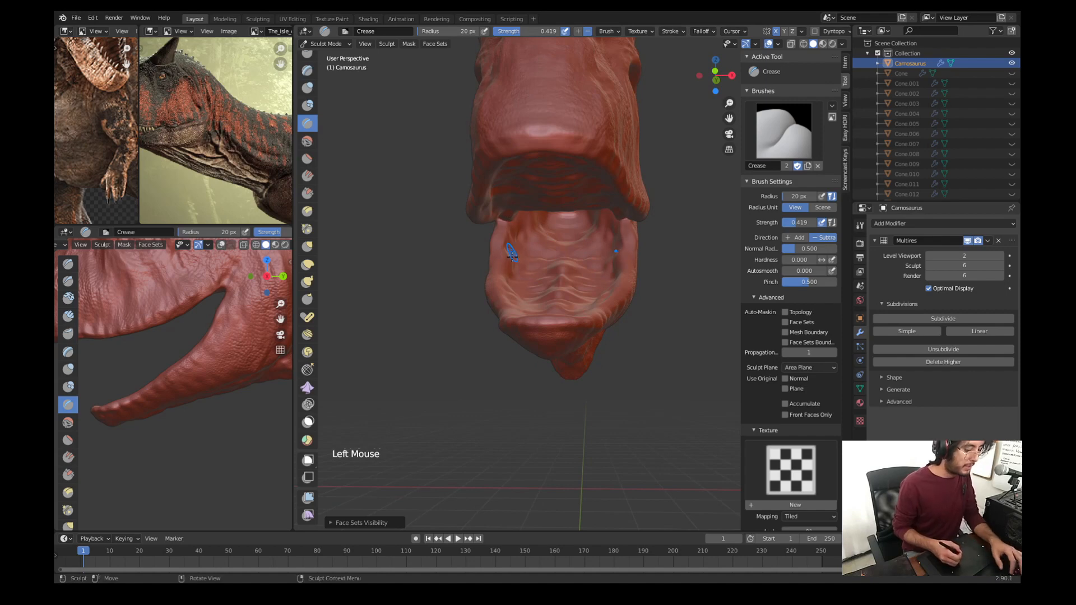
Step: Switch to the Mask brush at an 18 px radius and paint a mask inside the corner of the mouth
key("m")
mouse_move(511, 165)
middle_mouse_down()
mouse_move(538, 184)
mouse_move(586, 179)
mouse_move(537, 233)
middle_mouse_up()
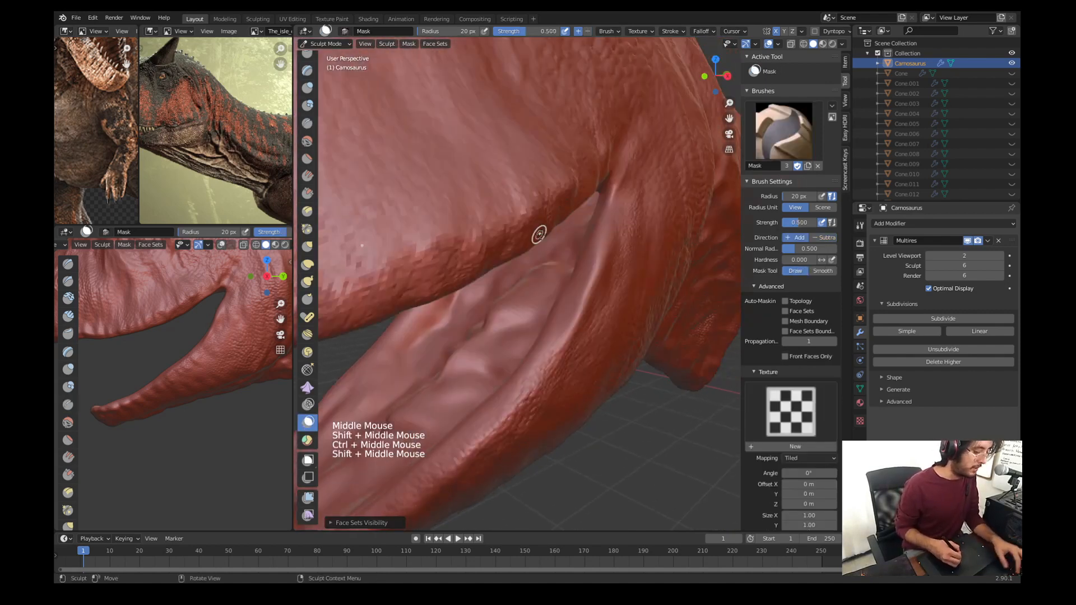
key("m")
key("m")
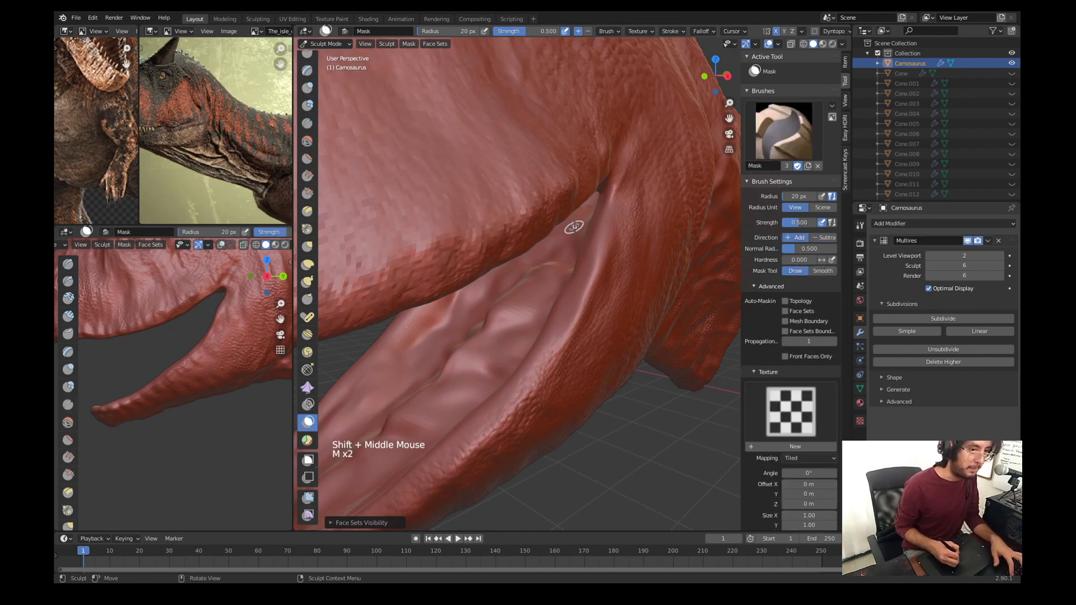
middle_click_drag(643, 216, 602, 172)
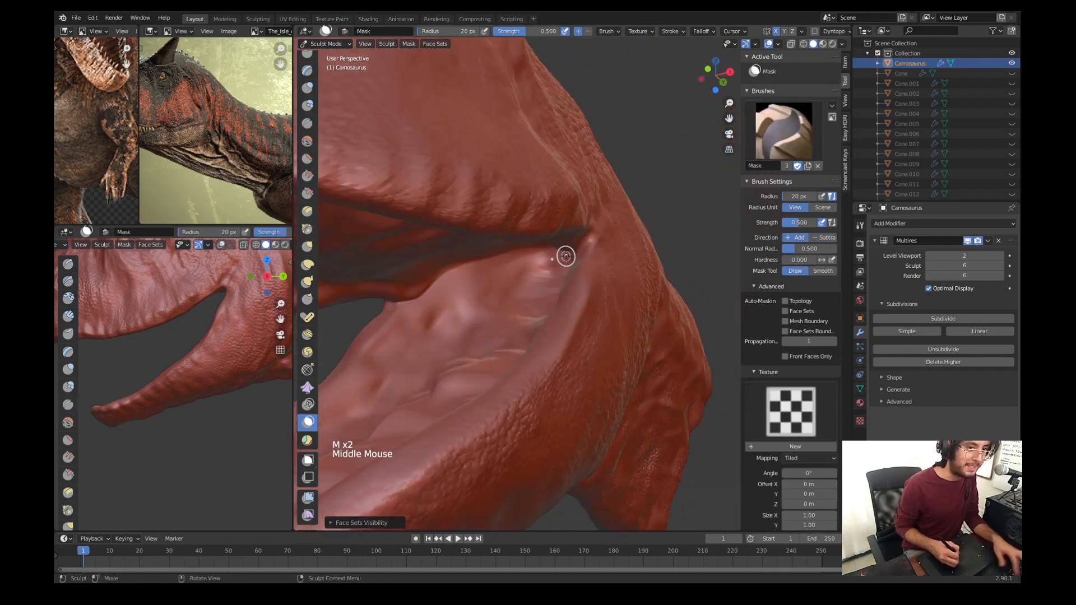
key("f")
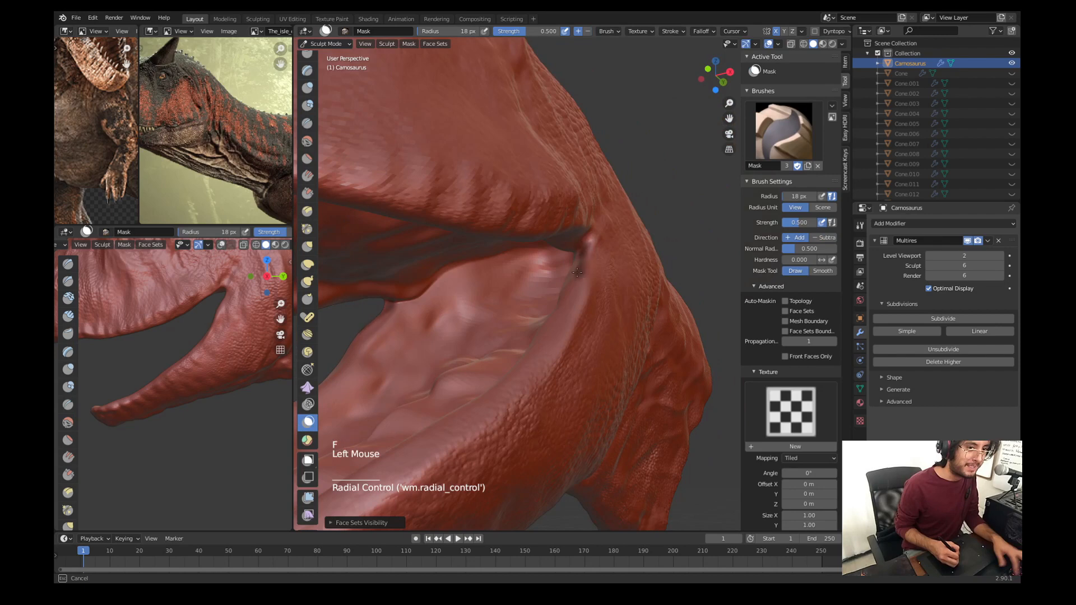
left_click_drag(574, 287, 571, 301)
Step: Extend the mask inside the mouth corner, over the fold where the upper and lower jaws meet
mouse_move(570, 297)
middle_mouse_down()
mouse_move(541, 269)
mouse_move(573, 281)
middle_mouse_up()
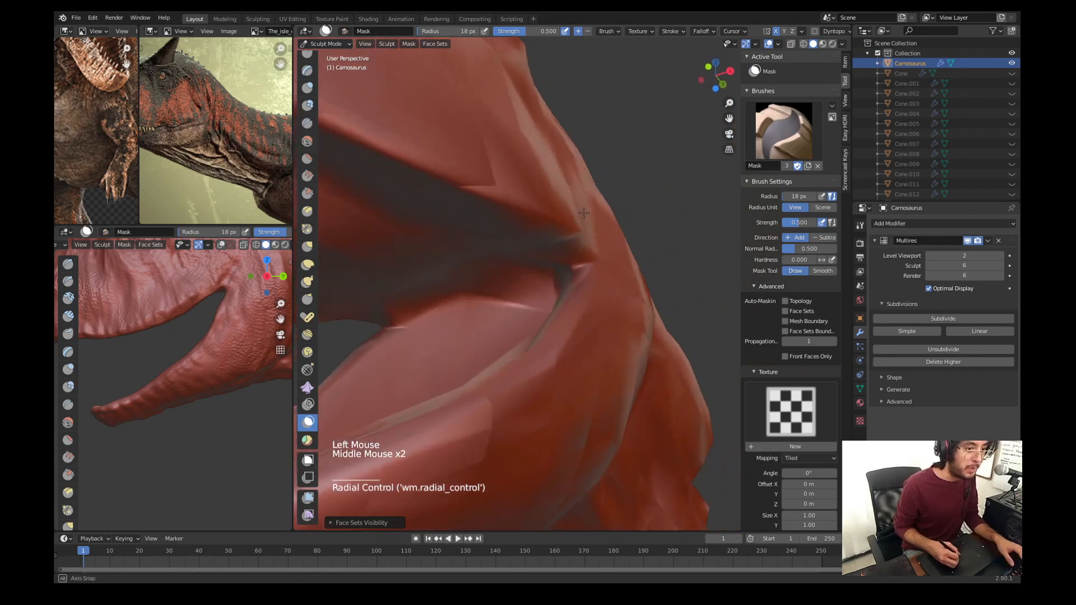
left_click_drag(576, 271, 576, 261)
middle_click_drag(554, 245, 562, 257)
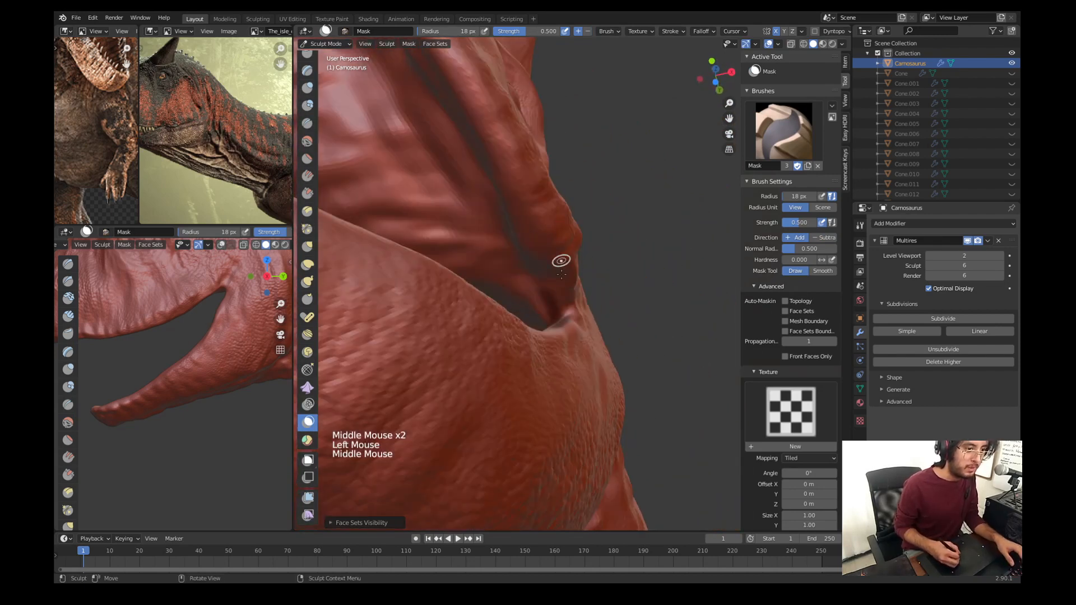
left_click_drag(562, 257, 552, 288)
middle_click_drag(556, 303, 560, 256)
left_click(559, 255)
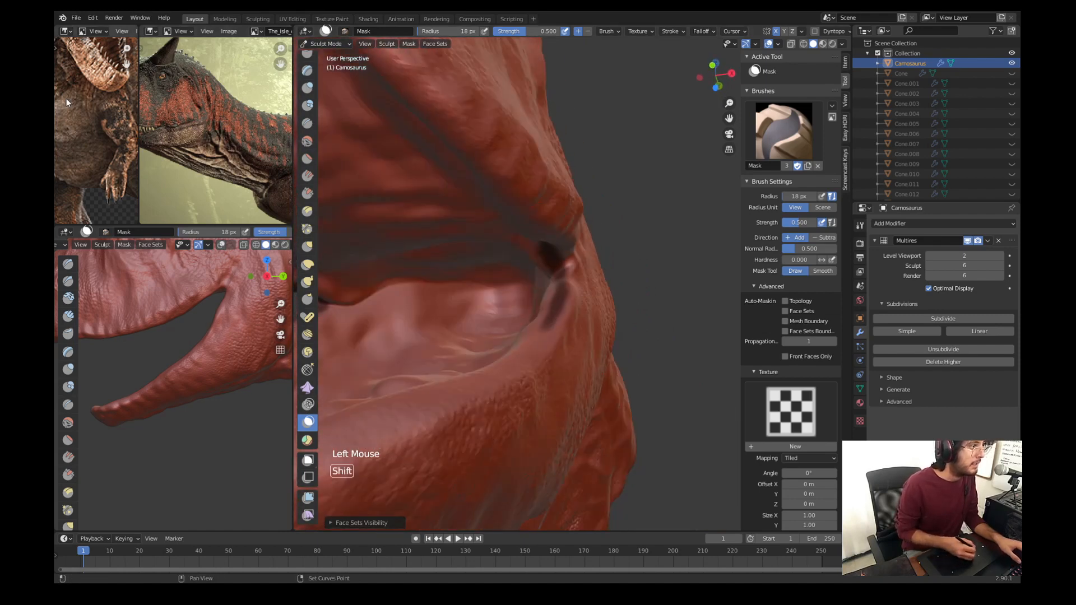
Step: Bring the open mouth of the reference image into view and fill out the mask on the mouth corner's inner fold
middle_click_drag(66, 98, 118, 111, "shift")
middle_click_drag(119, 111, 110, 146, "shift")
mouse_move(493, 269)
middle_mouse_down()
mouse_move(509, 283)
mouse_move(562, 281)
middle_mouse_up()
left_click_drag(561, 280, 549, 283)
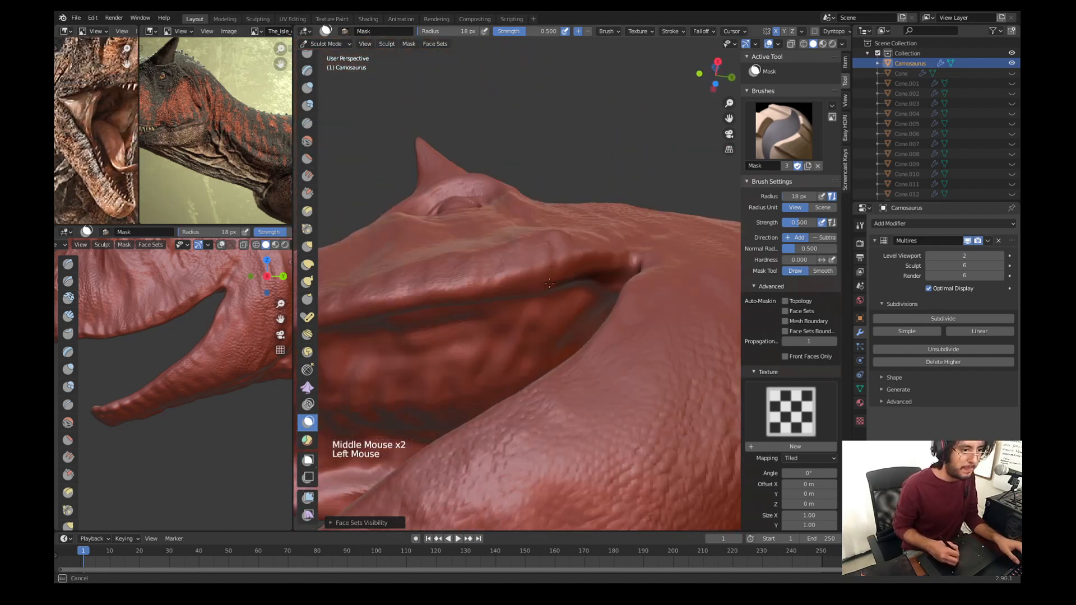
mouse_move(564, 272)
middle_mouse_down()
mouse_move(590, 314)
mouse_move(559, 314)
middle_mouse_up()
left_click_drag(560, 314, 549, 332)
Step: Switch to the right side view and pick the Grab brush with a 157 px radius for the mouth corner
key("KP_3")
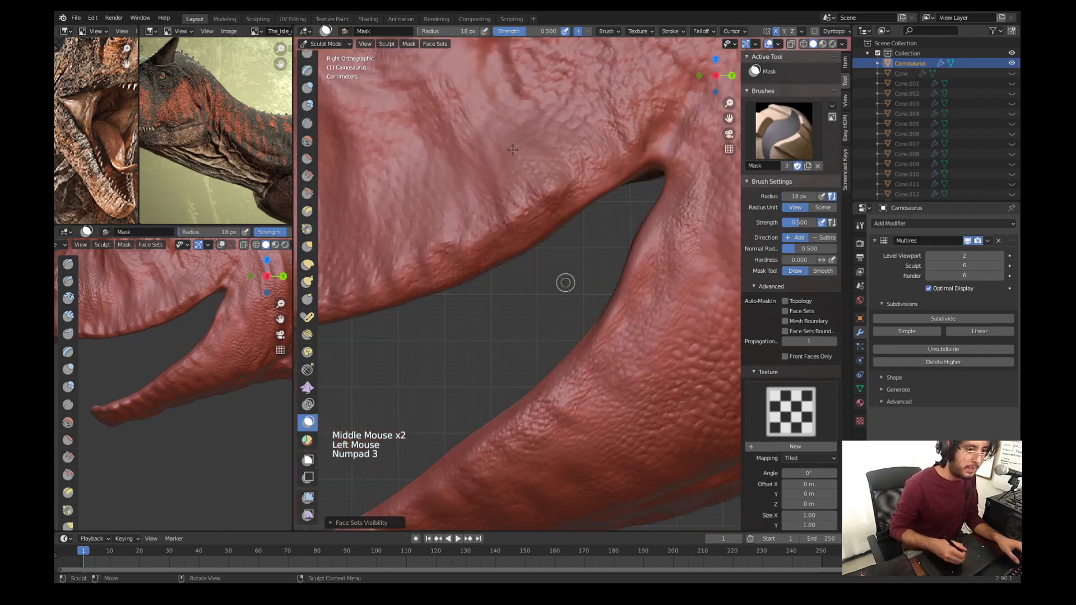
middle_click_drag(439, 145, 444, 184, "shift")
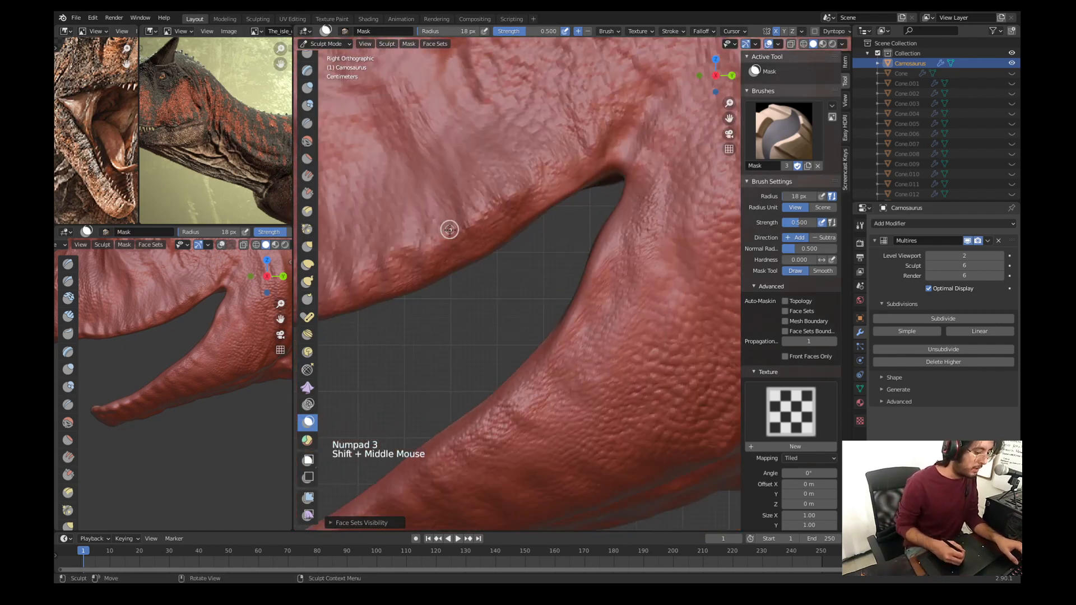
key("g")
key("f")
left_click(581, 242)
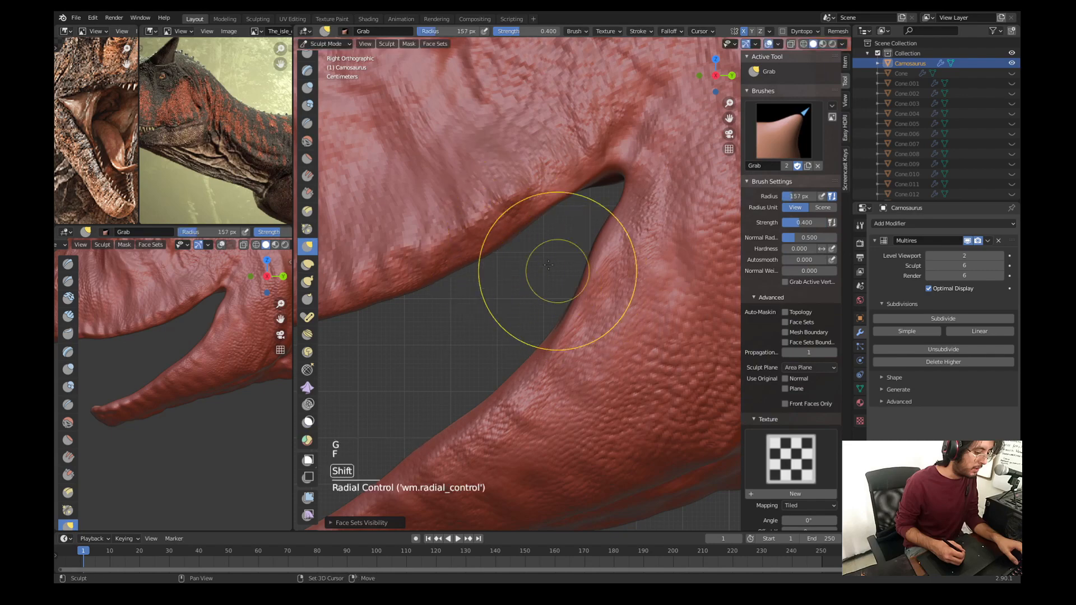
middle_click_drag(557, 269, 535, 255, "shift")
middle_click_drag(535, 256, 526, 302, "ctrl")
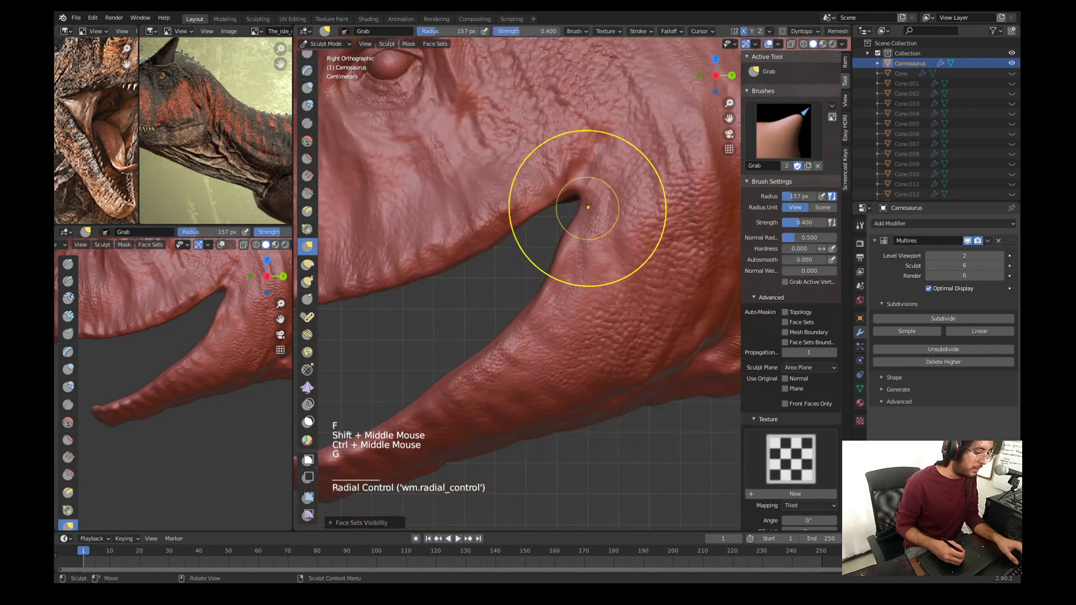
key("g")
left_click_drag(582, 194, 549, 212)
key("ctrl+z")
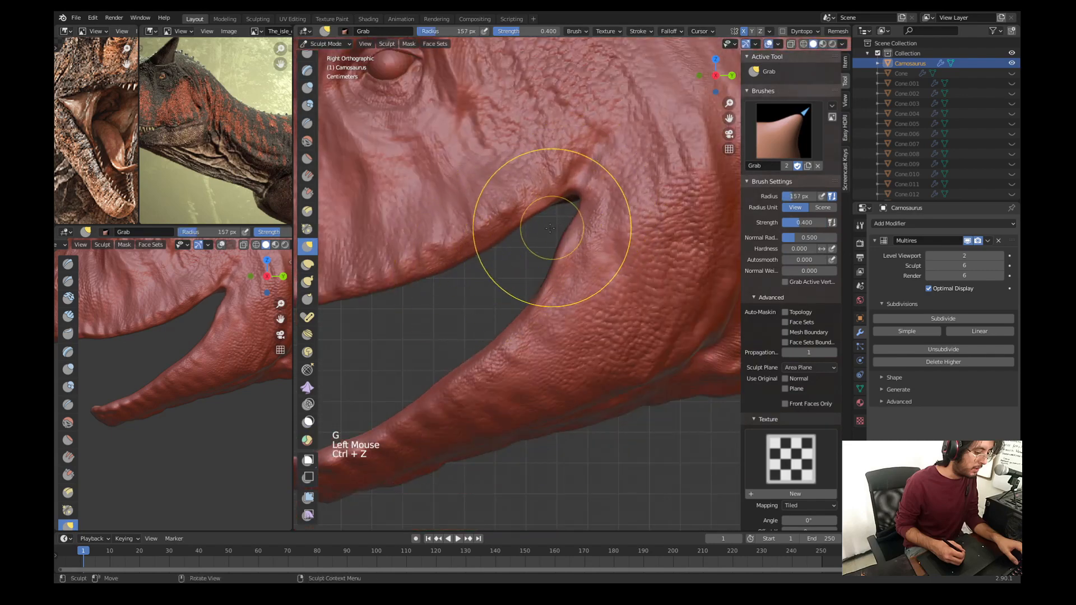
Step: Invert the mask and pull the unmasked inner fold forward from the mouth corner in the right side view to form a cheek membrane
mouse_move(549, 211)
middle_mouse_down()
mouse_move(545, 238)
mouse_move(545, 145)
middle_mouse_up()
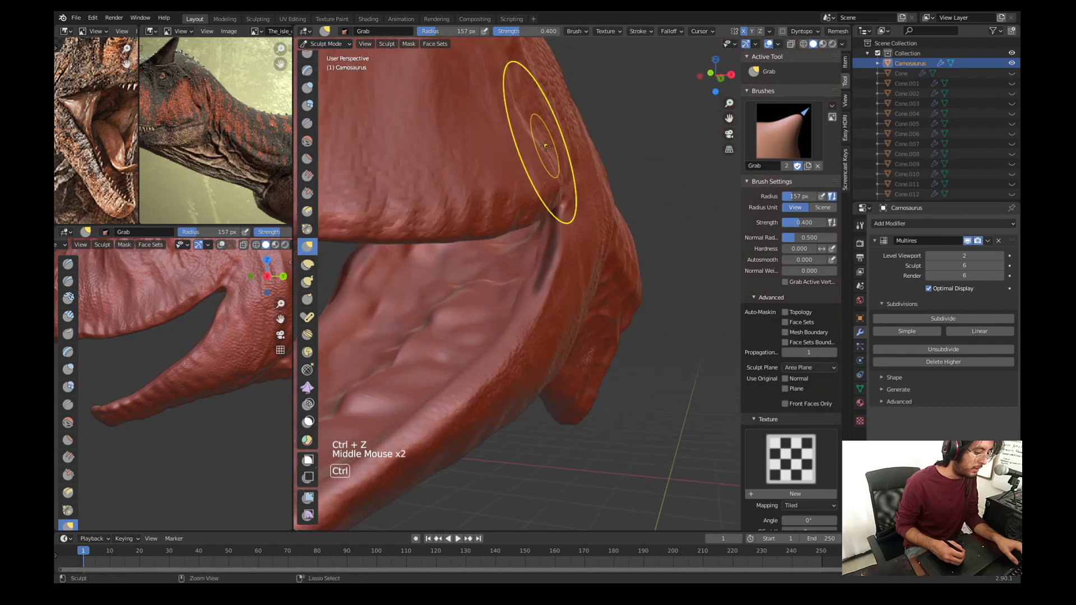
key("ctrl+i")
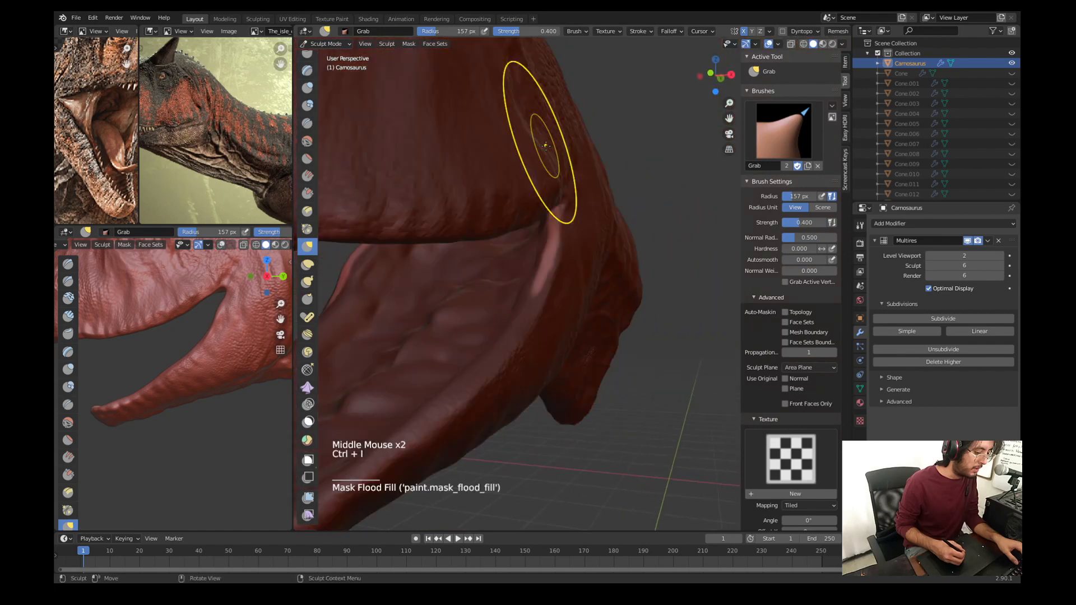
key("KP_3")
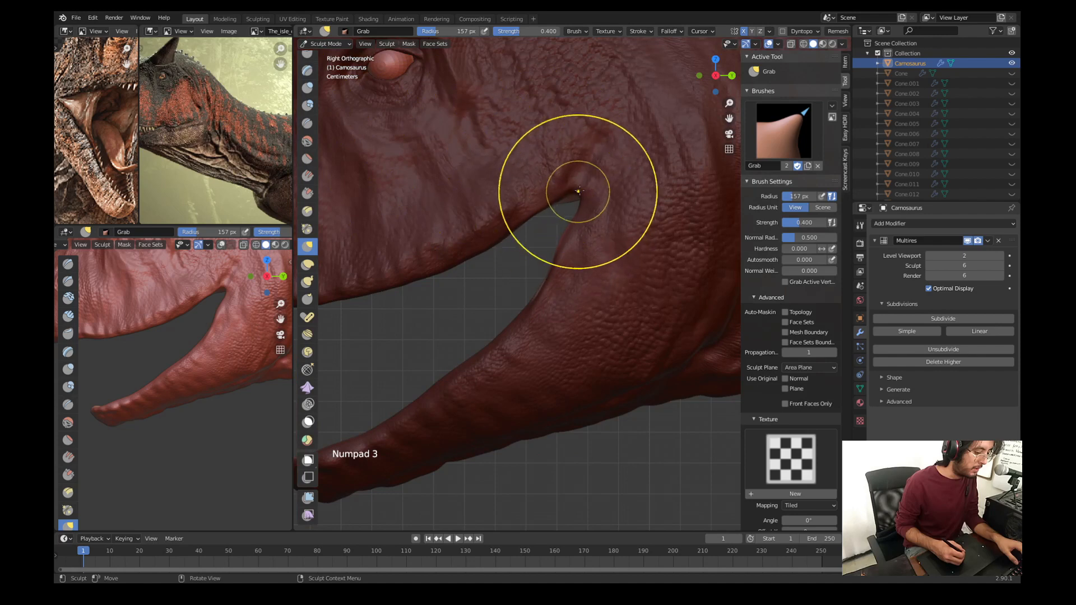
mouse_move(579, 191)
left_mouse_down()
mouse_move(538, 211)
mouse_move(536, 227)
left_mouse_up()
left_click_drag(536, 227, 539, 239)
Step: Reduce the Grab radius to 104 px and then 55 px, and reshape the free edge of the cheek membrane
key("f")
left_click(543, 234)
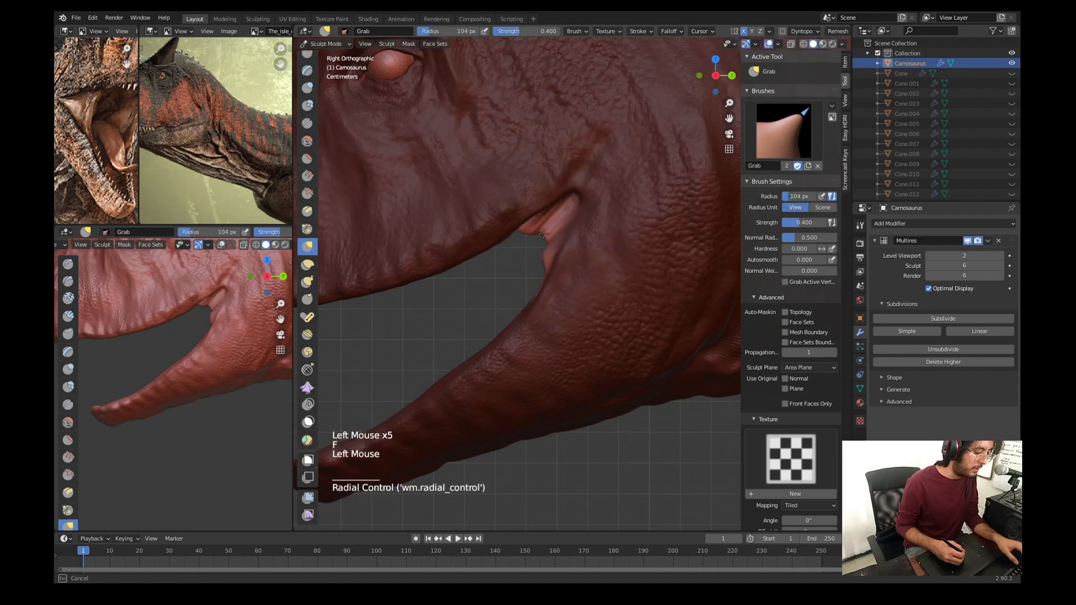
key("f")
left_click(522, 239)
left_click_drag(524, 239, 539, 259)
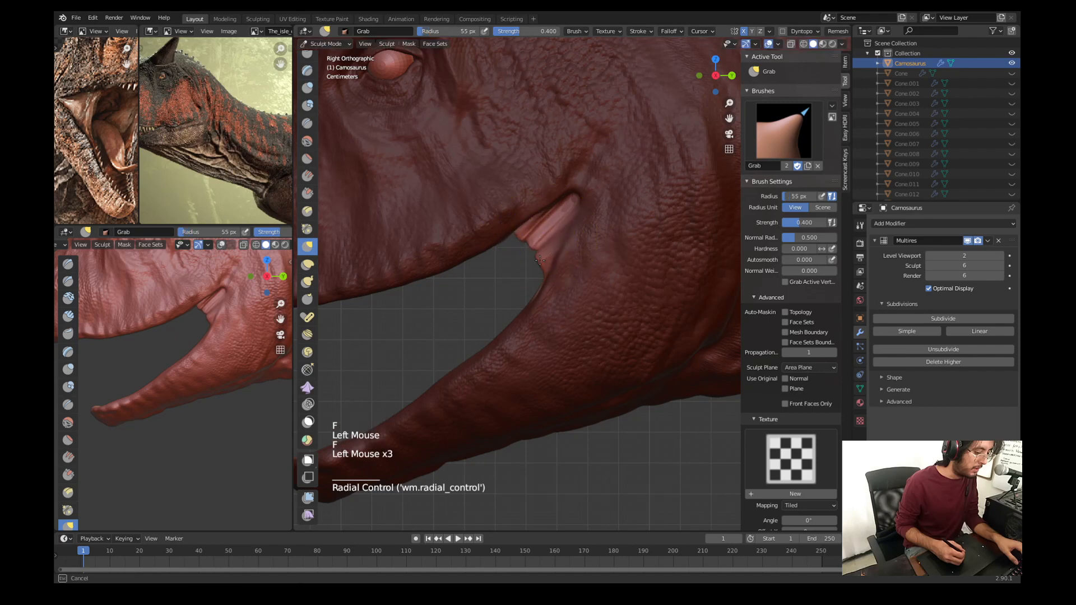
left_click(520, 232)
Step: Adjust the cheek membrane with the 55 px Grab brush while viewing it from inside the mouth
mouse_move(519, 232)
middle_mouse_down()
mouse_move(498, 242)
mouse_move(564, 235)
middle_mouse_up()
left_click(505, 247)
left_click(571, 218)
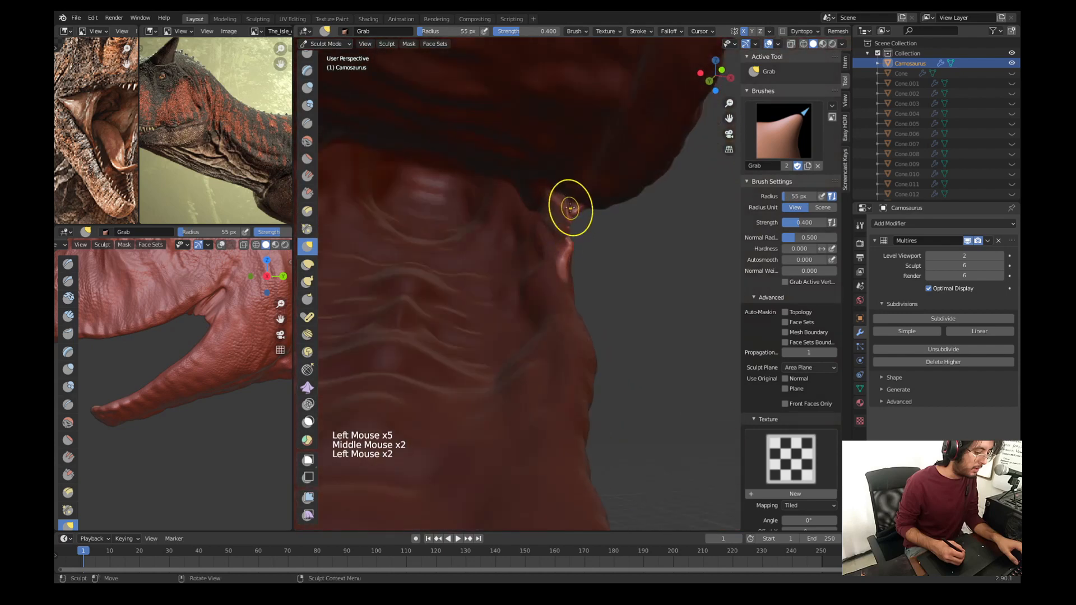
key("KP_3")
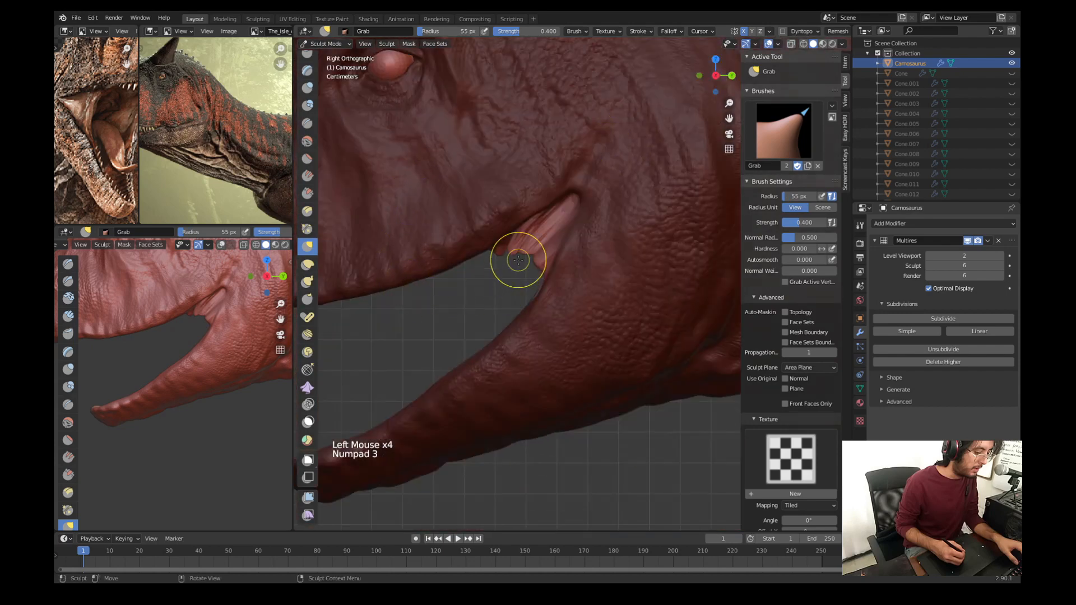
Step: Undo the last series of Grab strokes on the cheek membrane
key("ctrl+z")
key("ctrl+z")
key("ctrl+z")
key("ctrl+z")
key("ctrl+z")
key("ctrl+z")
key("ctrl+z")
key("ctrl+z")
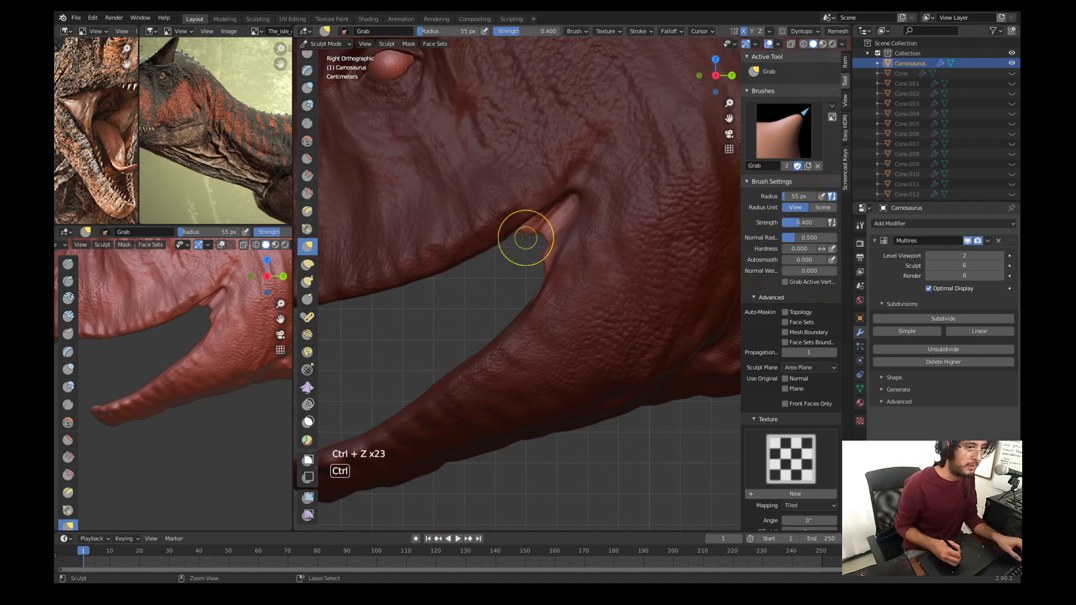
Step: Pull the cheek membrane's edge forward with Grab at 89 px and then 38 px, and smooth the edge at 0.404 strength
key("f")
left_click(516, 219)
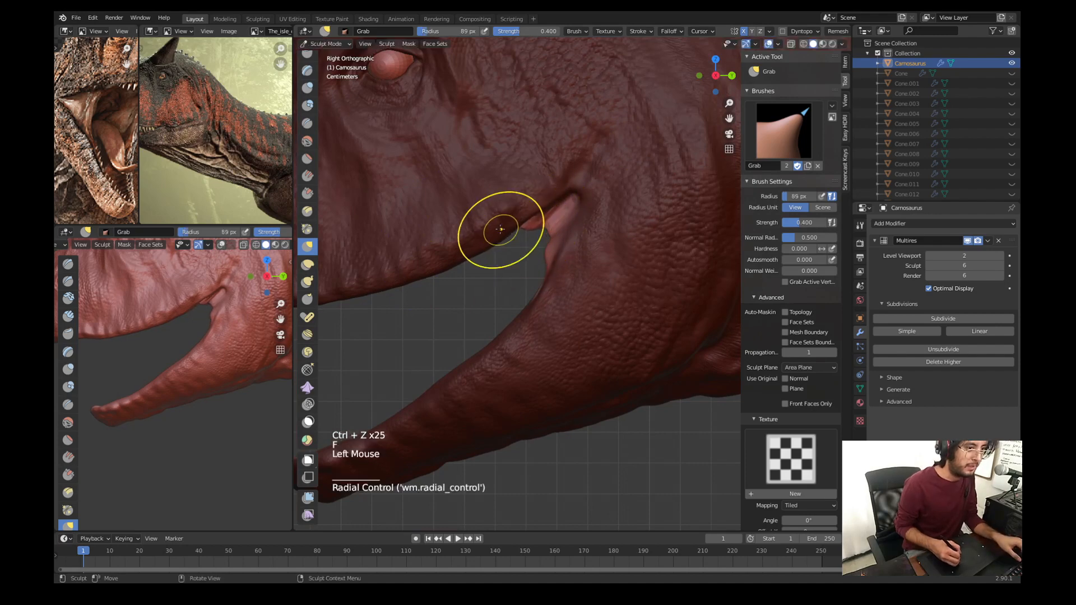
key("f")
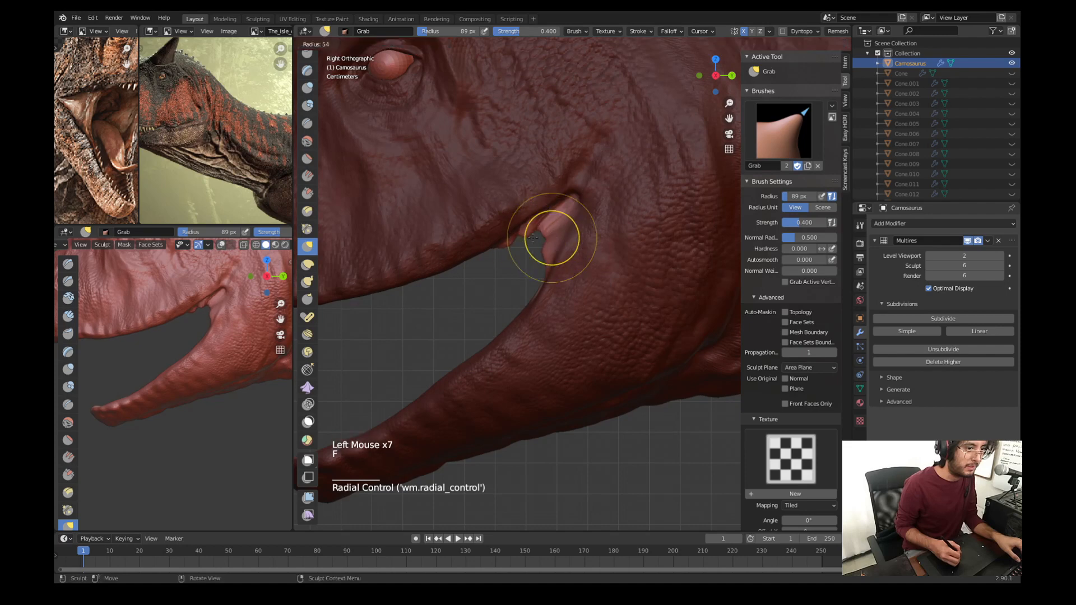
left_click(543, 230)
mouse_move(541, 234)
left_mouse_down()
mouse_move(528, 245)
mouse_move(539, 268)
mouse_move(523, 231)
left_mouse_up()
key("s")
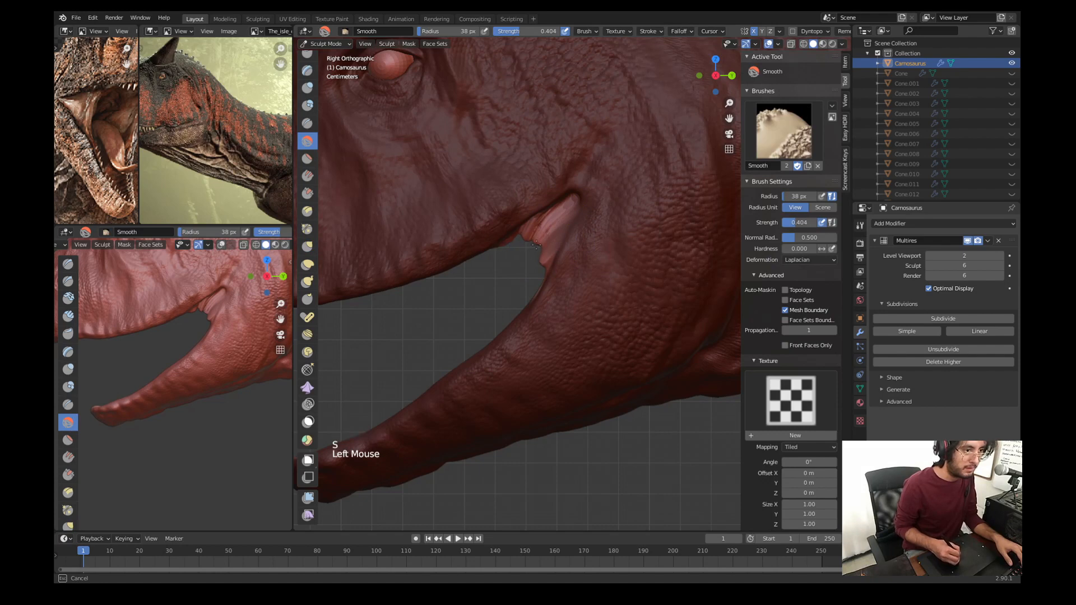
mouse_move(542, 275)
left_mouse_down()
mouse_move(536, 244)
mouse_move(545, 251)
mouse_move(519, 251)
left_mouse_up()
Step: Switch back to the Grab brush and reshape the membrane's front edge at a 63 px radius
key("g")
key("f")
left_click(588, 249)
key("f")
left_click(538, 252)
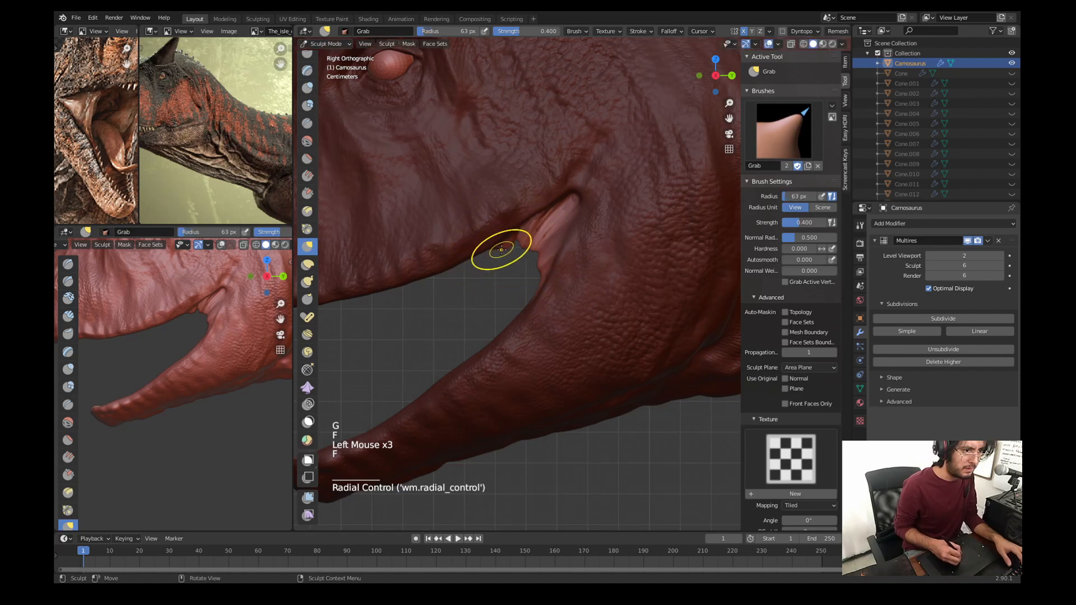
Step: Reduce the Grab radius to 24 px and blend the membrane's upper end into the edge of the upper jaw
key("f")
left_click(543, 253)
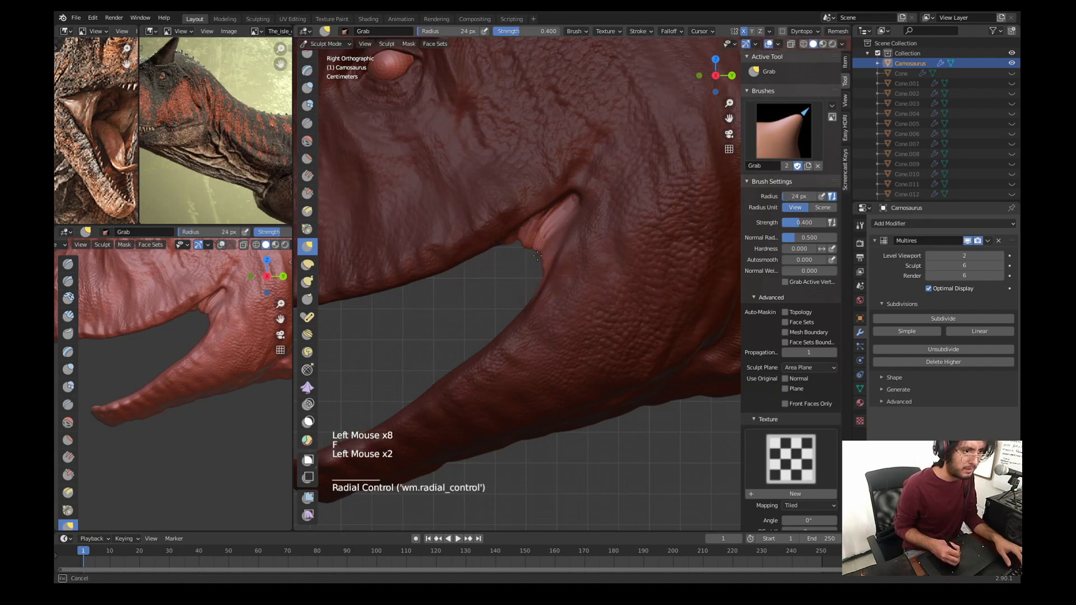
left_click_drag(520, 243, 515, 240)
left_click_drag(509, 243, 503, 239)
middle_click_drag(502, 239, 521, 220, "ctrl")
middle_click_drag(522, 220, 516, 269, "shift")
left_click_drag(516, 270, 511, 269)
left_click_drag(509, 273, 507, 275)
Step: Set the Grab radius to 71 px and push the membrane's edge and surface up toward the mouth corner
key("f")
left_click(507, 271)
left_click_drag(524, 291, 526, 286)
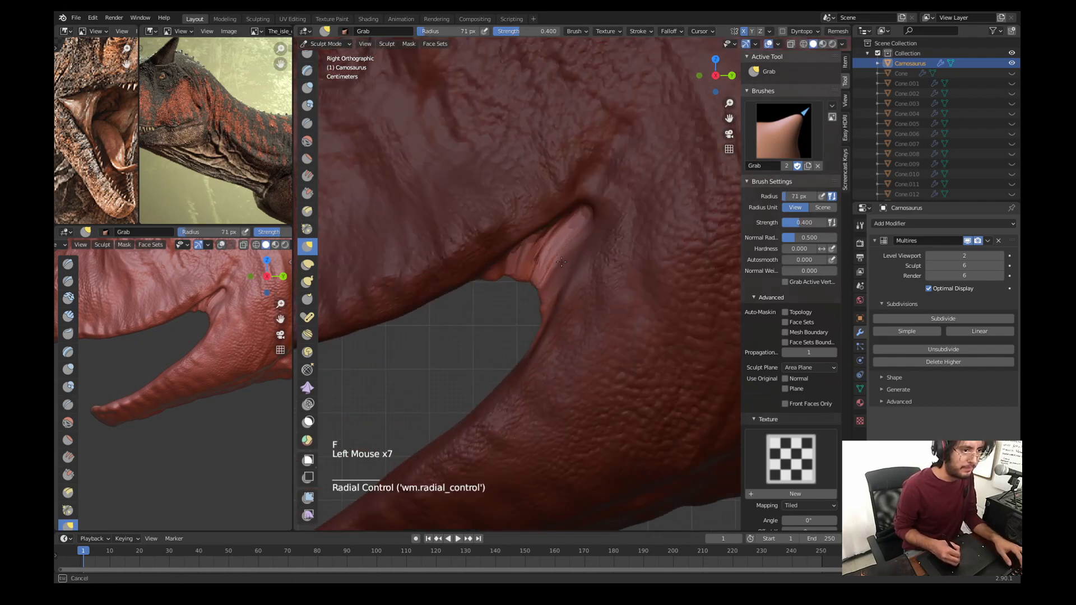
left_click_drag(578, 255, 582, 242)
left_click_drag(582, 245, 587, 230)
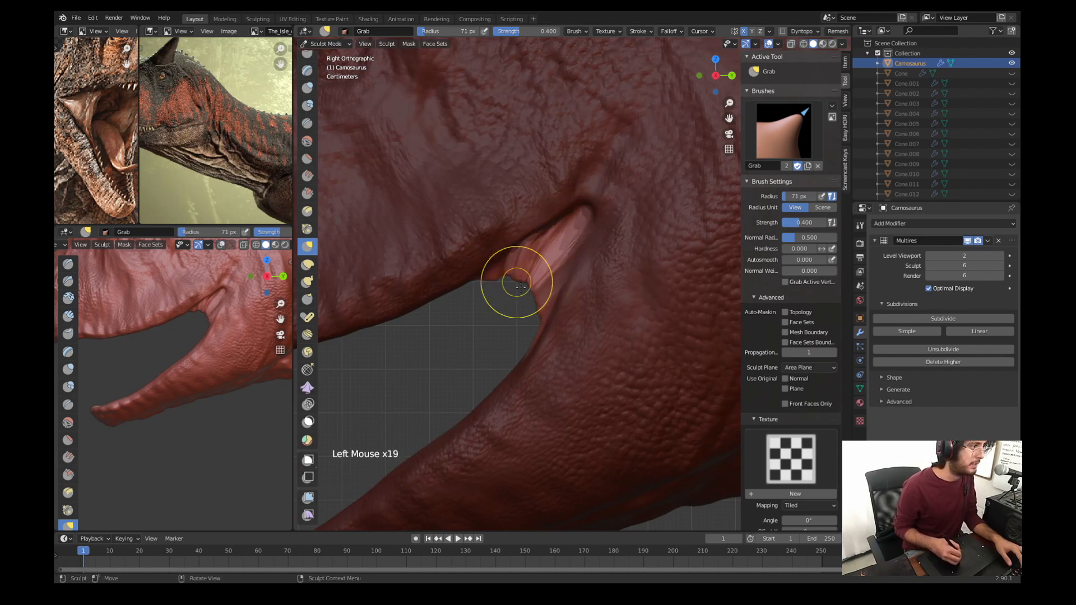
Step: Lift the membrane's lower and upper attachments and curve its free edge between the jaws
left_click_drag(541, 333, 542, 325)
left_click_drag(541, 325, 542, 314)
left_click_drag(499, 281, 502, 274)
left_click_drag(488, 279, 493, 271)
left_click_drag(521, 277, 529, 265)
left_click_drag(535, 285, 537, 279)
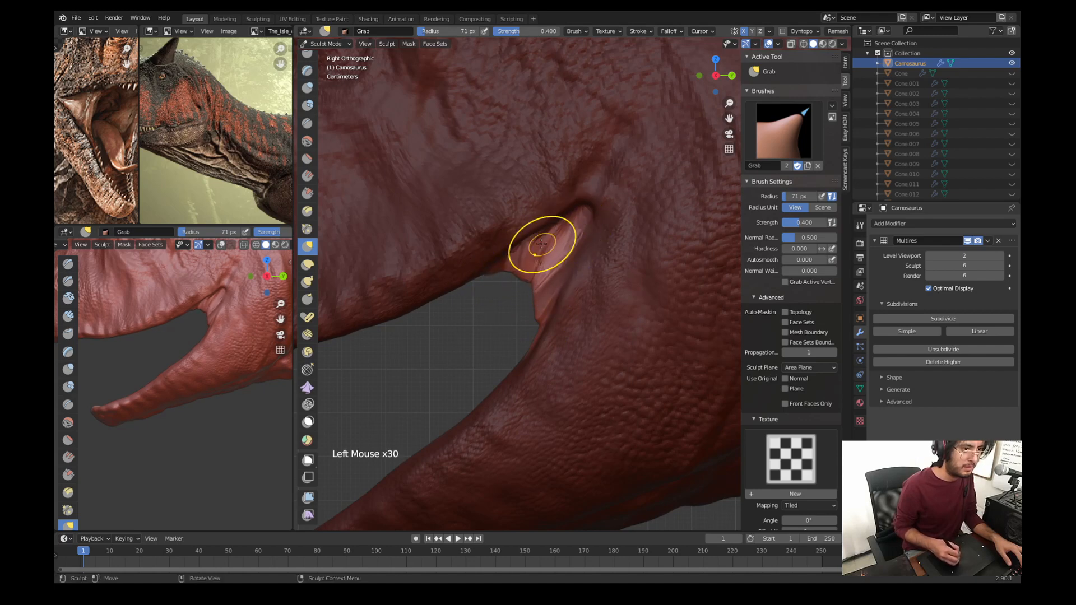
Step: Switch to the Crease brush at a 23 px radius and carve lengthwise folds along the cheek membrane
key("w")
key("f")
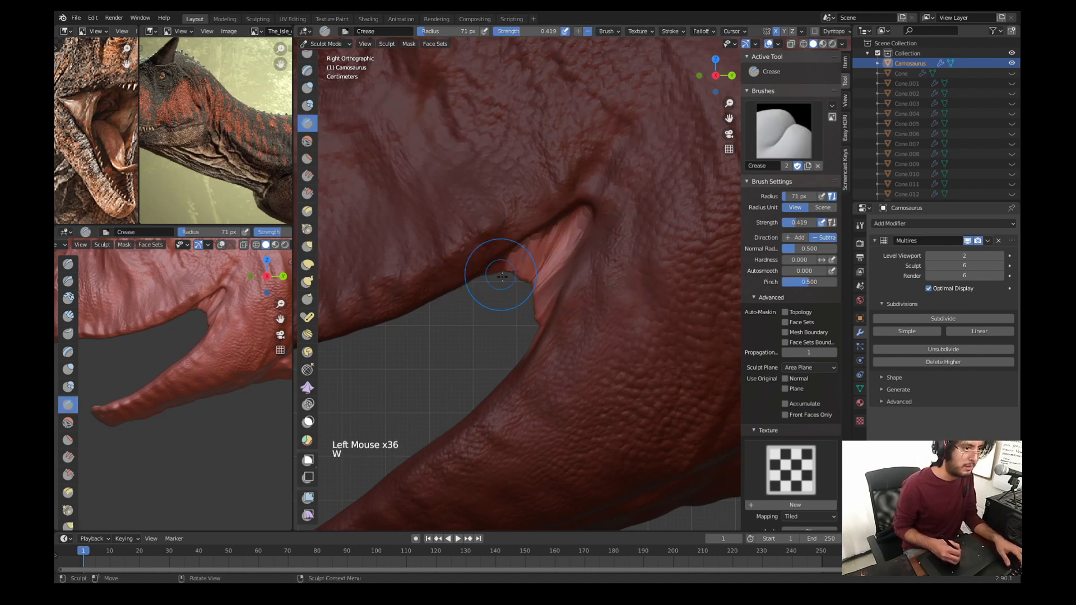
left_click(528, 245)
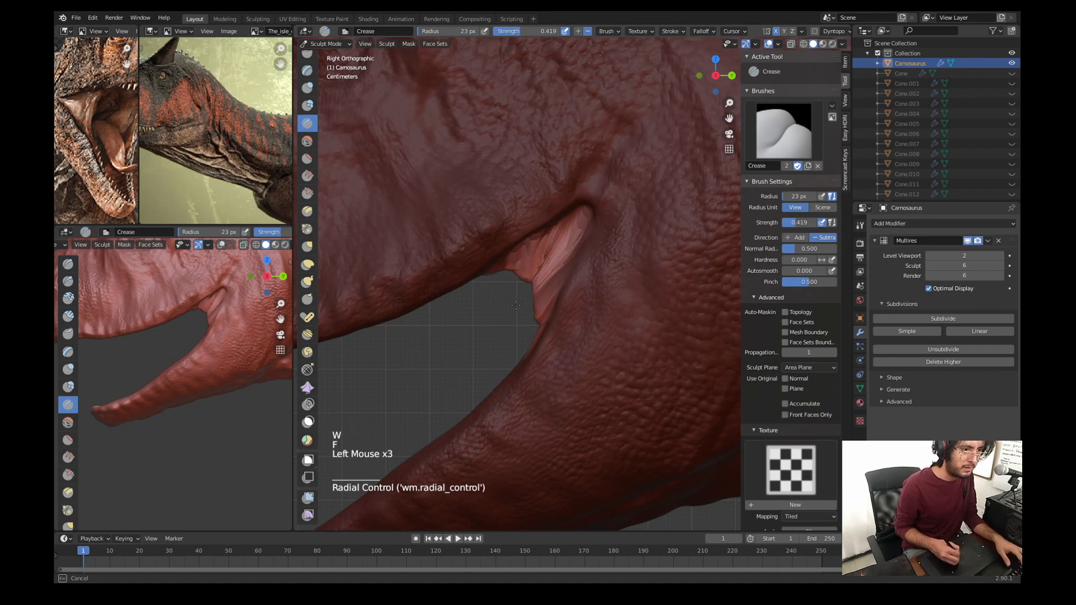
left_click_drag(577, 228, 538, 279)
Step: Switch to the Smooth brush at a 143 px radius and smooth the membrane's inner side from inside the mouth
key("s")
key("f")
left_click(611, 259)
mouse_move(544, 242)
middle_mouse_down()
mouse_move(622, 231)
mouse_move(565, 208)
middle_mouse_up()
middle_click_drag(544, 252, 588, 258)
middle_click_drag(526, 269, 564, 297)
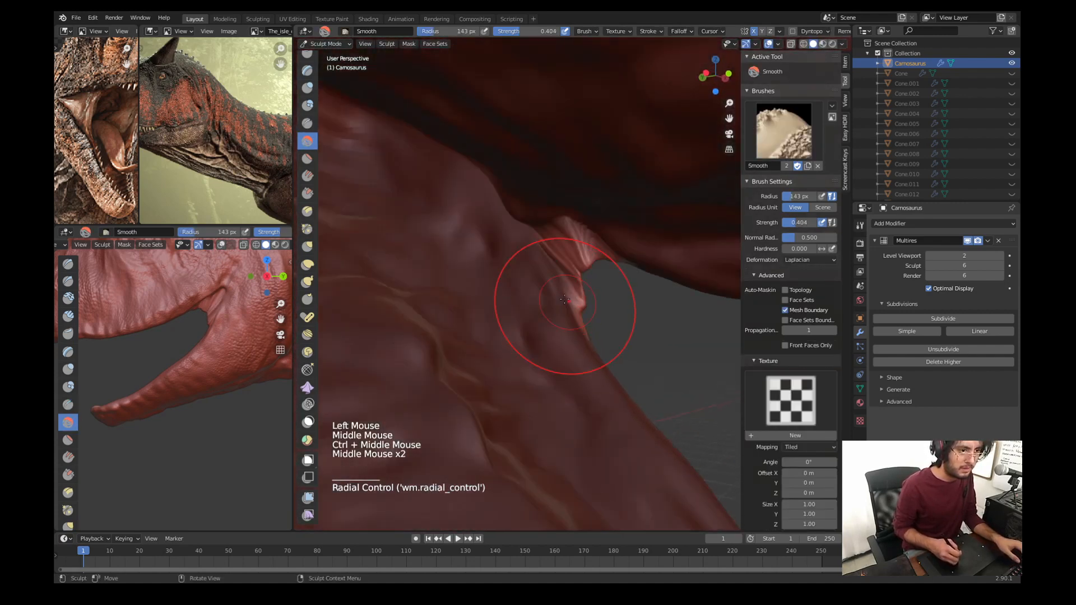
mouse_move(565, 299)
left_mouse_down()
mouse_move(568, 238)
mouse_move(571, 274)
left_mouse_up()
left_click_drag(571, 263, 574, 291)
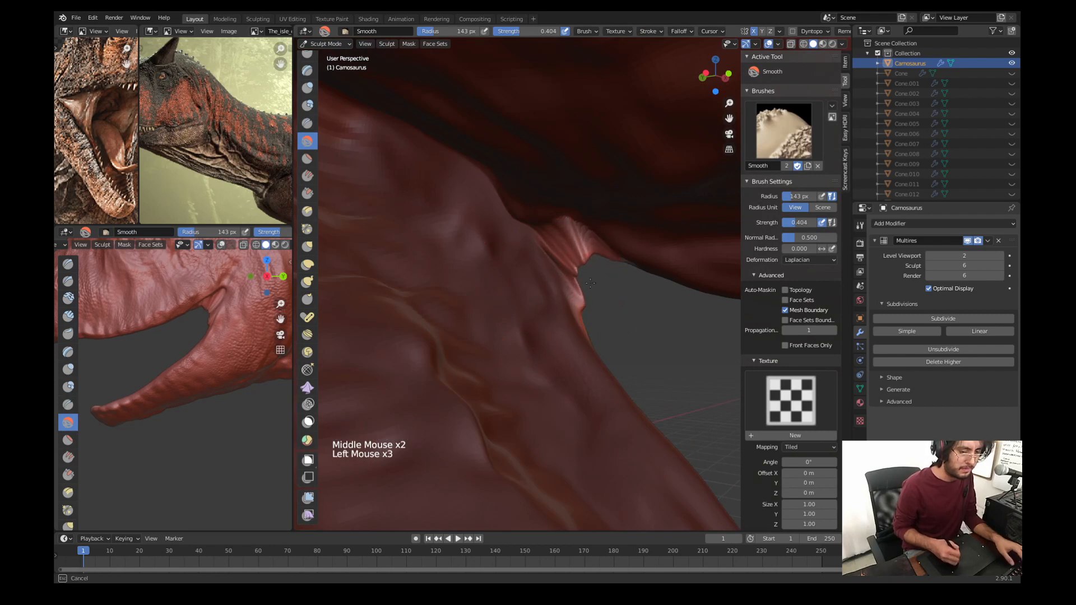
Step: Return to the right side view and push the membrane's free edge back toward the mouth corner with a large Grab brush
key("KP_3")
key("g")
key("f")
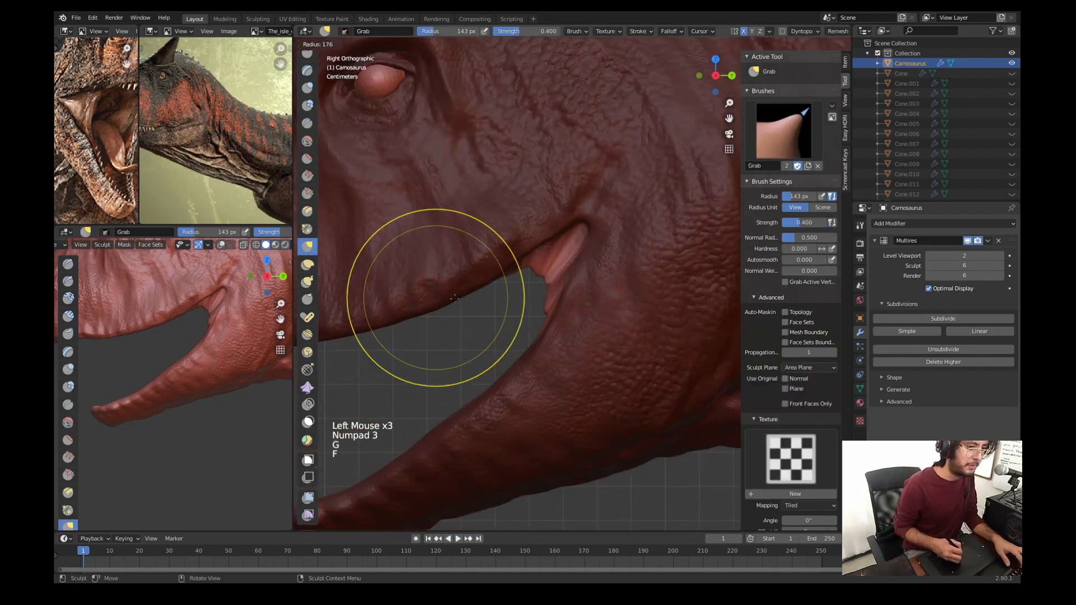
key("g")
left_click(477, 289)
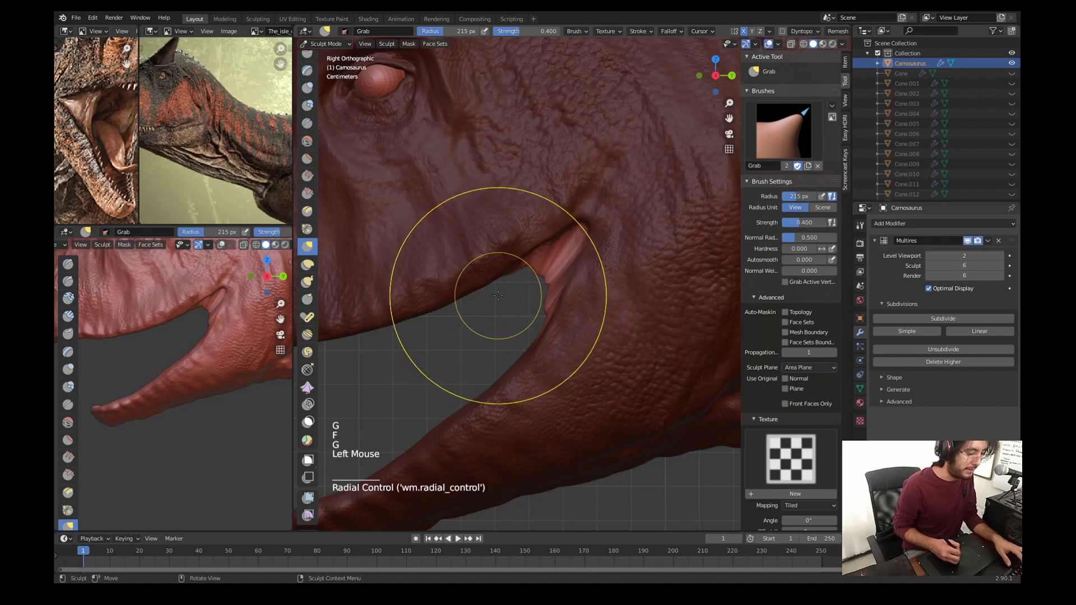
key("f")
left_click(469, 295)
key("g")
mouse_move(533, 272)
left_mouse_down()
mouse_move(521, 274)
mouse_move(538, 282)
mouse_move(551, 257)
left_mouse_up()
Step: Set the Grab radius to 84 px and pull the membrane's surface, upper attachment and lower edge forward between the jaws
key("f")
left_click(503, 286)
left_click_drag(575, 243, 559, 255)
left_click_drag(547, 269, 542, 273)
left_click_drag(533, 272, 523, 278)
left_click_drag(520, 270, 507, 276)
left_click_drag(521, 277, 514, 285)
left_click_drag(506, 278, 496, 283)
left_click_drag(533, 314, 537, 312)
left_click_drag(536, 294, 515, 283)
Step: Refine the membrane's free edge with Grab at 27 px, then pull its lower part forward at a 76 px radius
key("f")
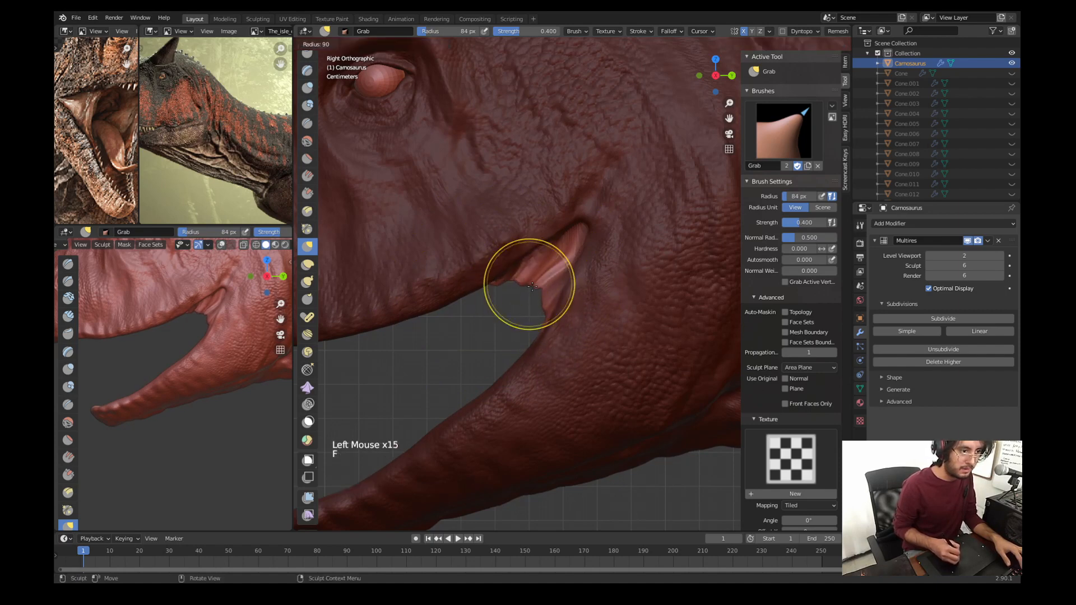
left_click(499, 283)
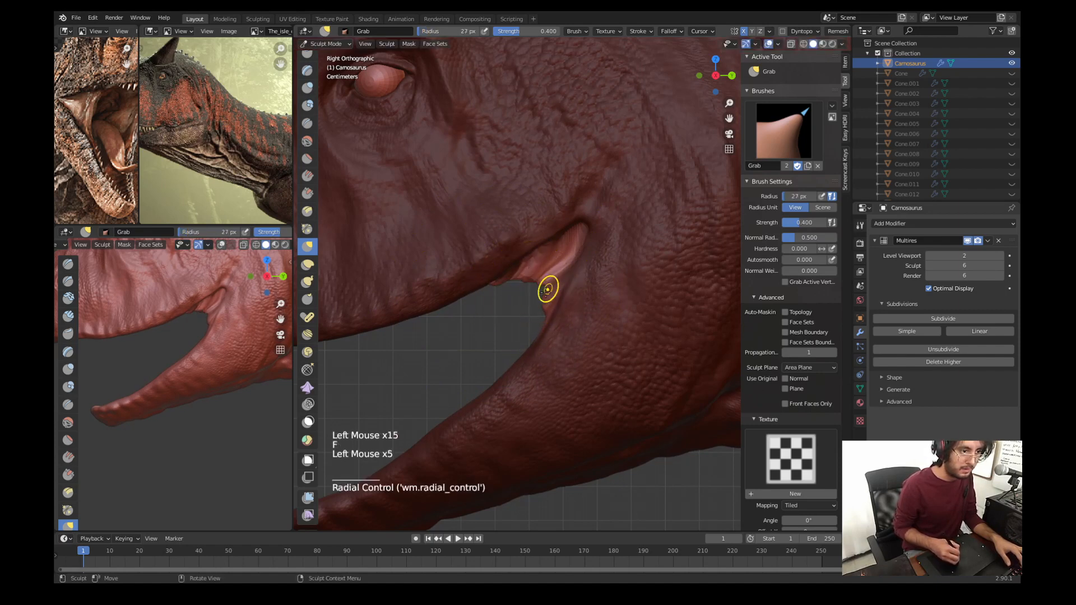
key("f")
left_click(576, 297)
left_click(553, 285)
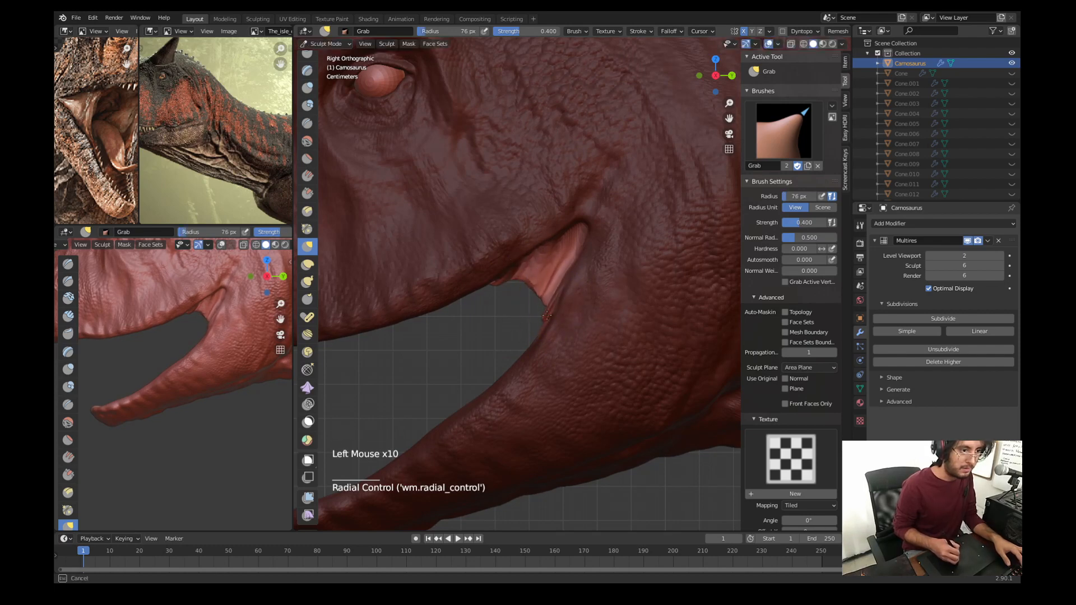
mouse_move(547, 316)
left_mouse_down()
mouse_move(531, 286)
mouse_move(497, 288)
mouse_move(537, 296)
left_mouse_up()
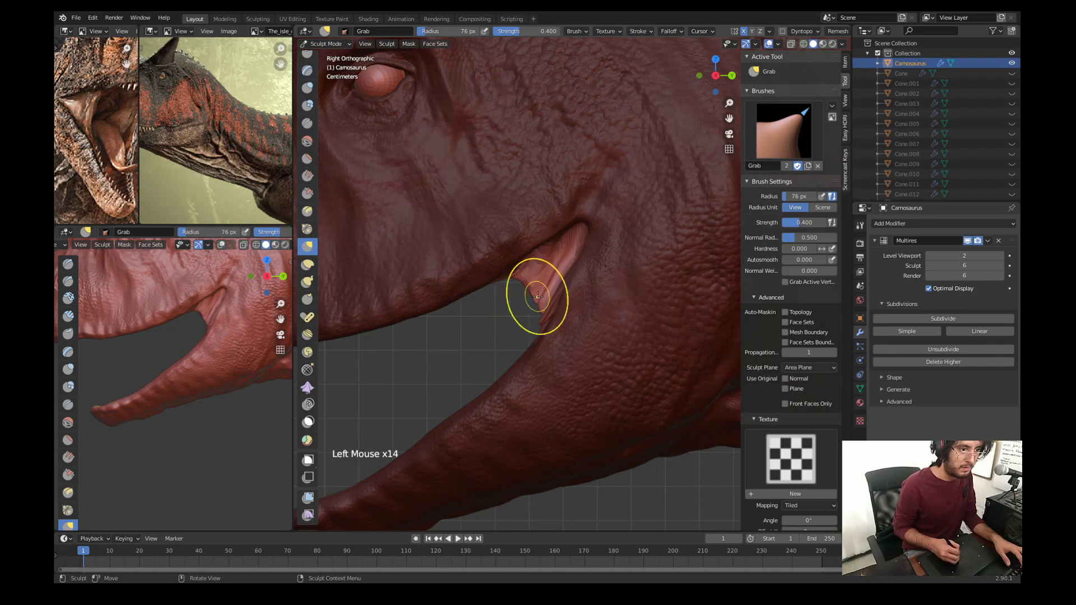
Step: Finish the current pull on the cheek membrane and smooth its lower edge in the right side view with a 29 px Smooth brush
left_click(551, 273)
mouse_move(551, 272)
middle_mouse_down("ctrl")
mouse_move(512, 281)
mouse_move(511, 342)
middle_mouse_up("ctrl")
key("KP_3")
scroll(521, 289, "down", 3)
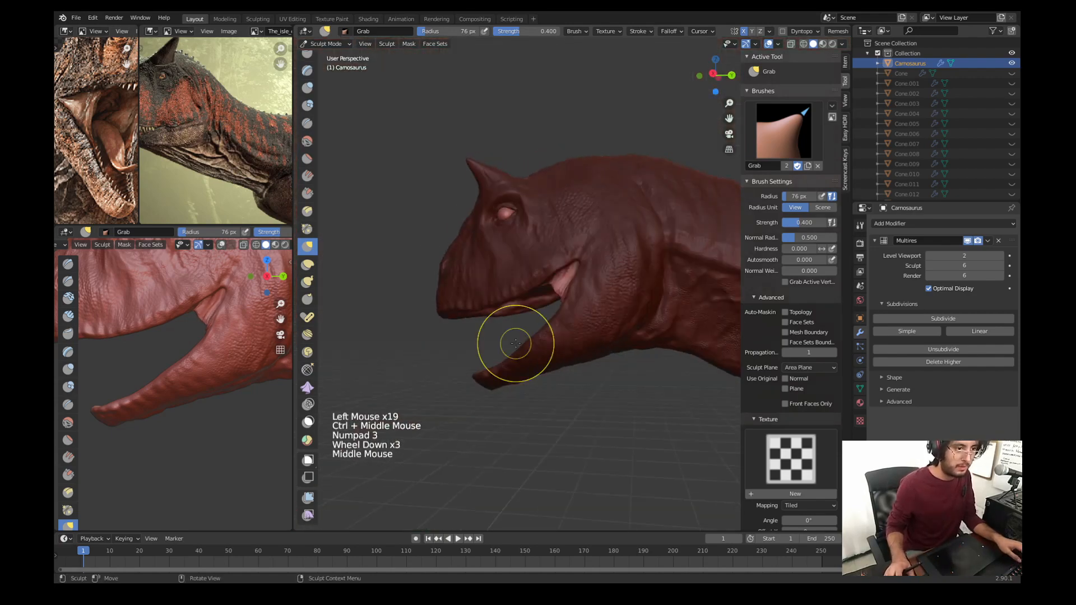
key("KP_3")
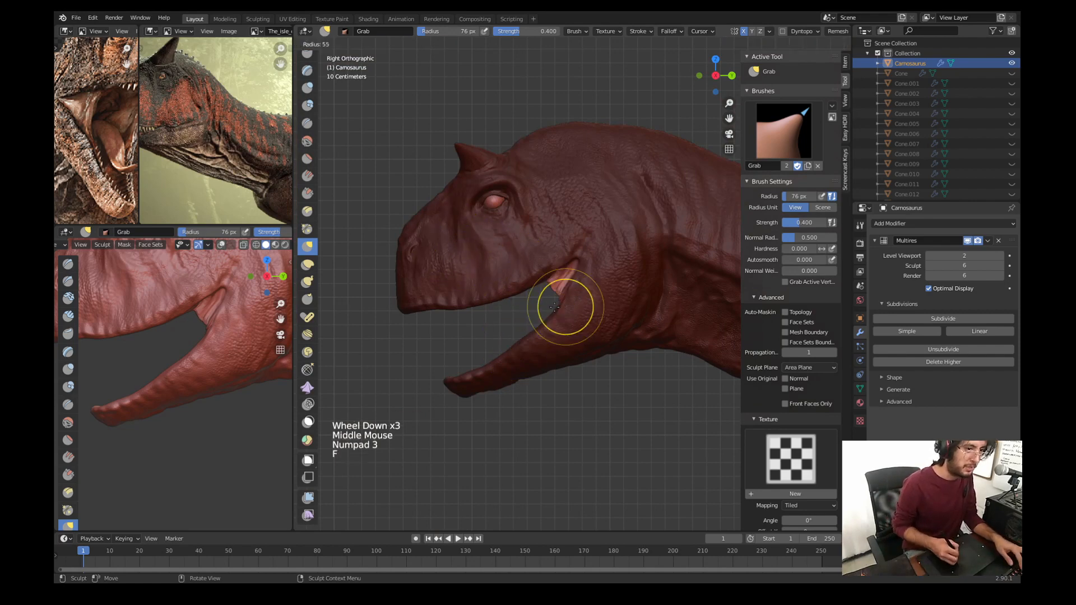
key("f")
key("s")
left_click(558, 304)
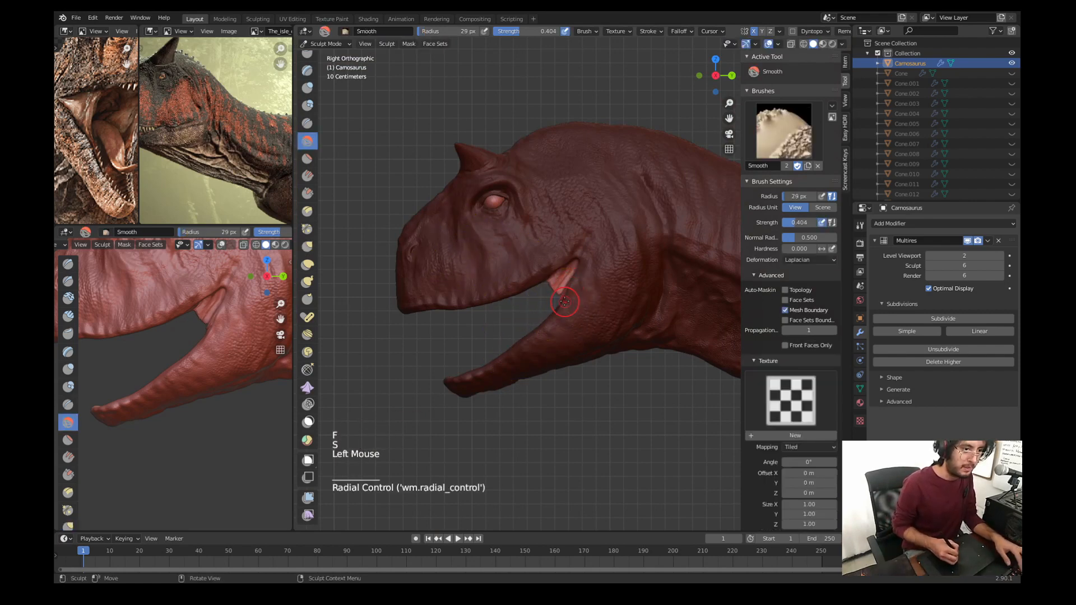
Step: Set the Grab radius to 50 px and pull the membrane's surface and upper attachment upward at the mouth corner
key("g")
key("f")
left_click(583, 297)
left_click_drag(570, 287, 574, 285)
left_click_drag(577, 276, 577, 266)
left_click_drag(574, 269, 576, 266)
left_click_drag(572, 268, 565, 263)
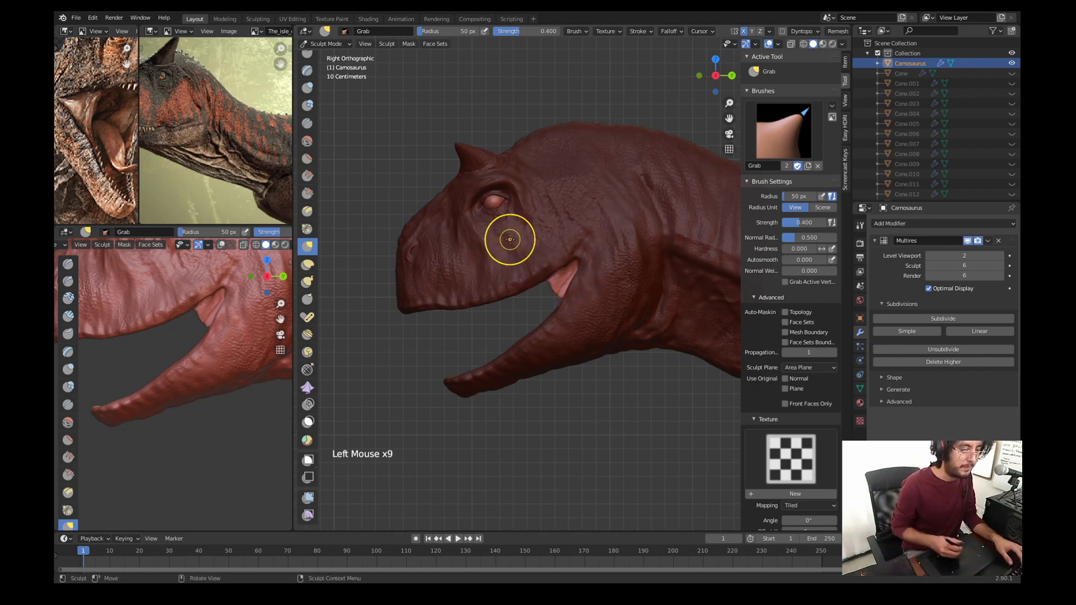
Step: Refine the membrane's free edge and lower end with the Grab brush at a 27 px radius
key("f")
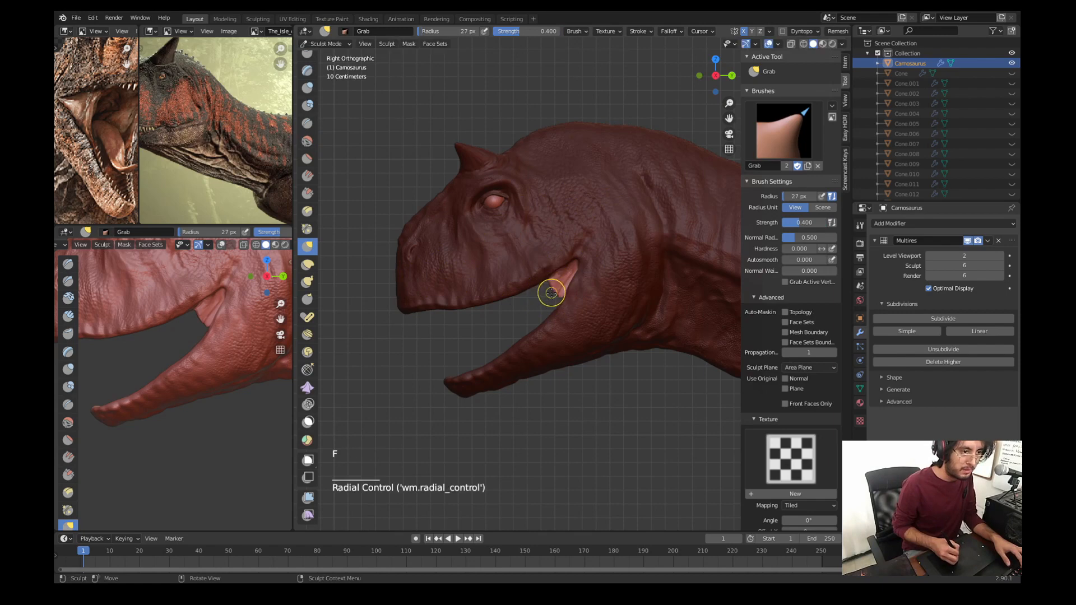
left_click(558, 287)
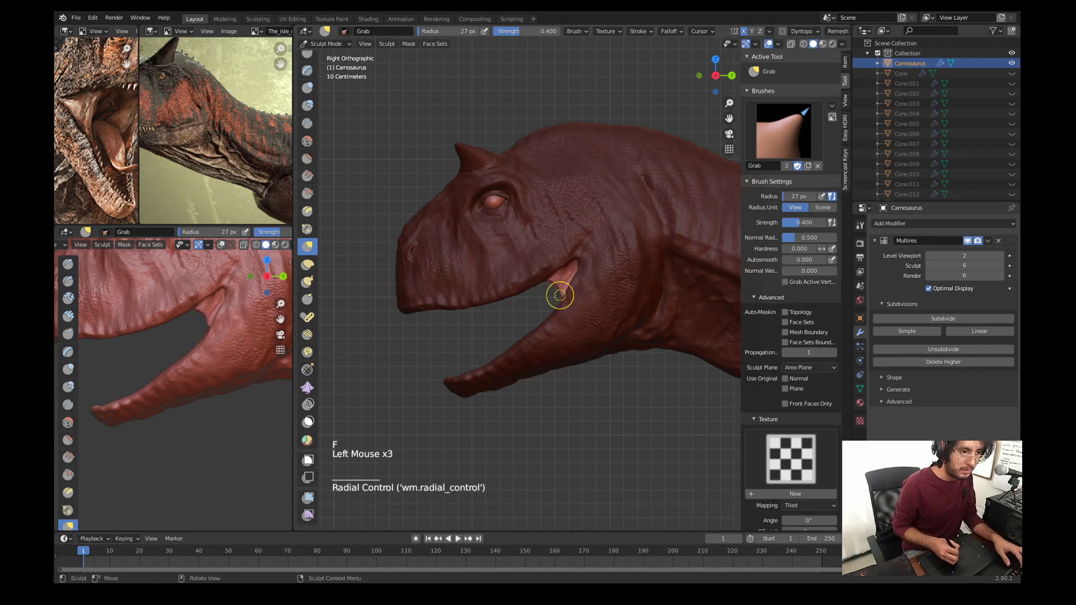
left_click_drag(565, 298, 567, 300)
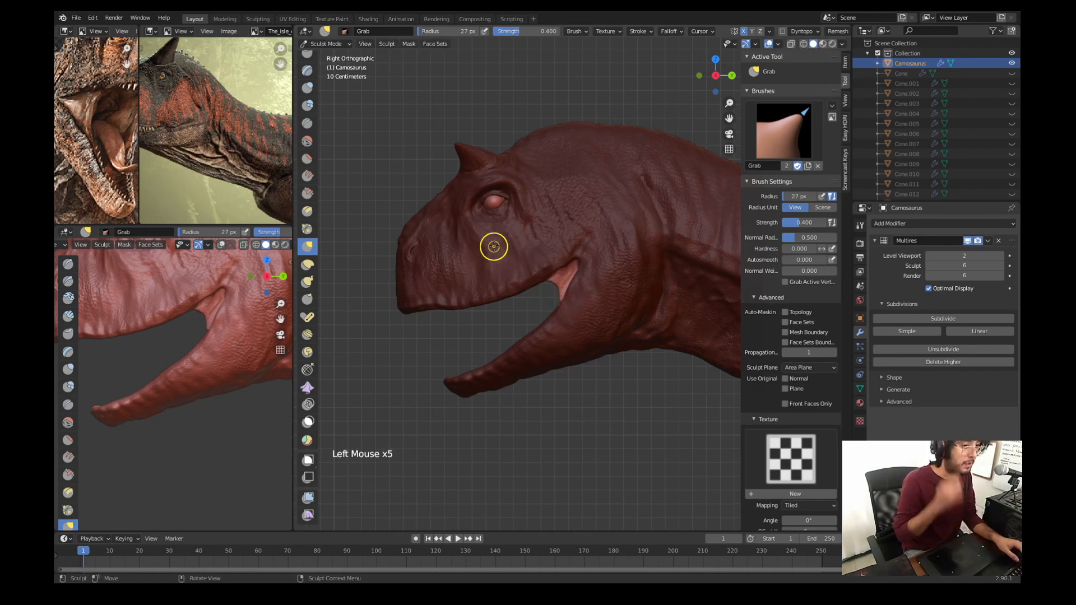
Step: Clear the existing mask, paint a new one over the back of the mouth at a 57 px radius, and invert it
key("alt")
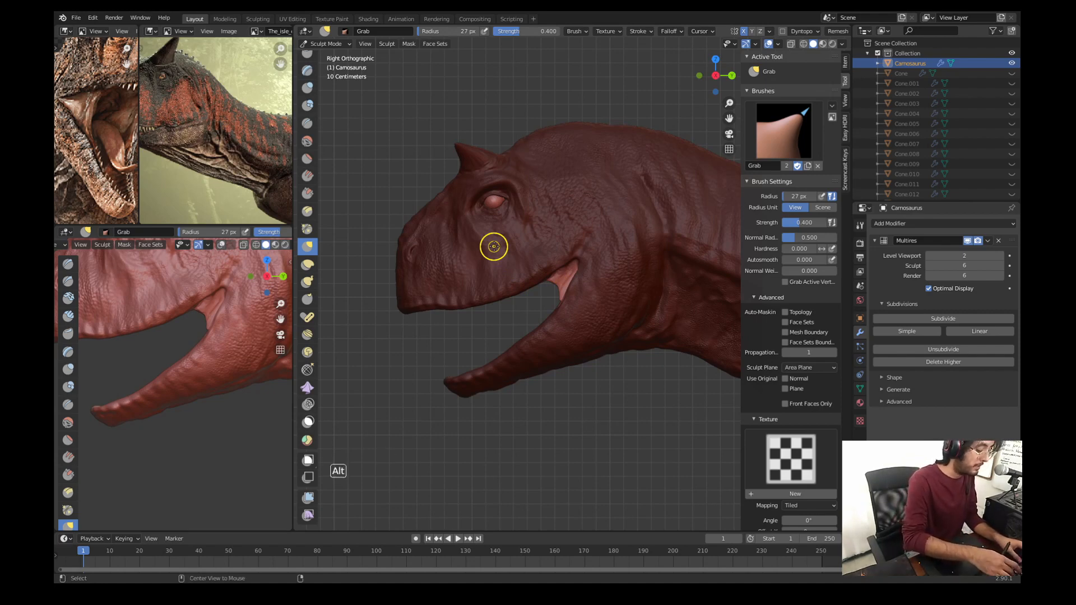
key("alt+m")
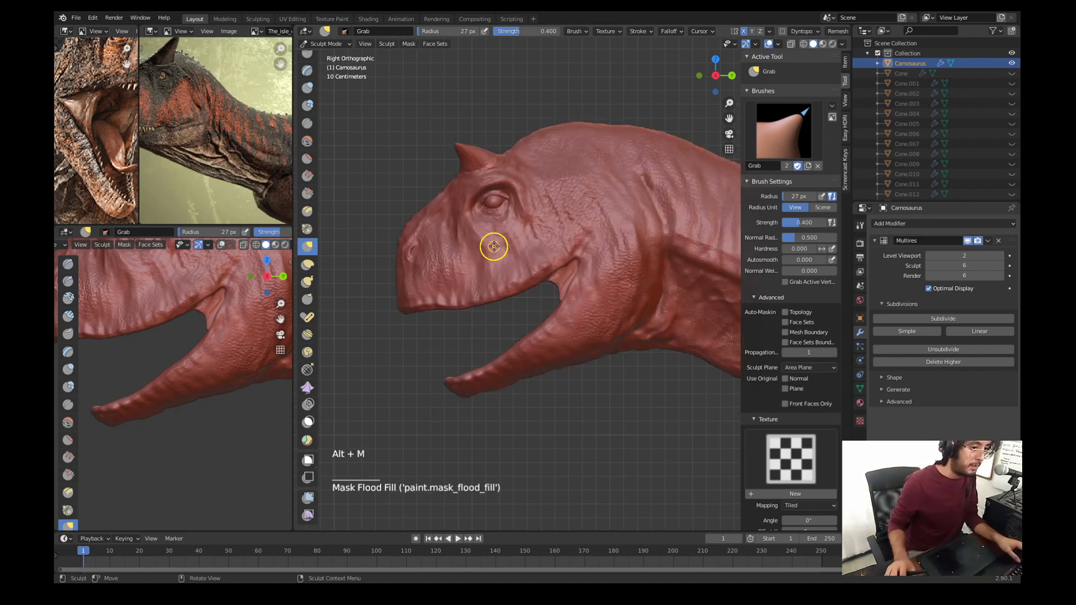
mouse_move(504, 268)
middle_mouse_down()
mouse_move(528, 293)
mouse_move(562, 271)
mouse_move(538, 291)
middle_mouse_up()
key("m")
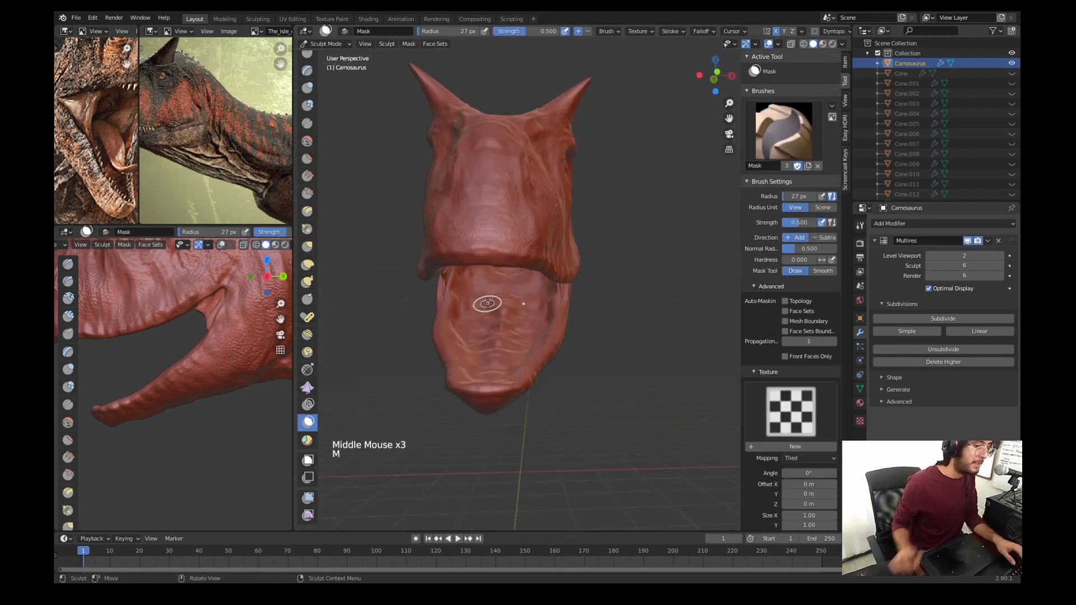
key("f")
middle_click_drag(496, 280, 512, 284)
left_click_drag(507, 287, 502, 290)
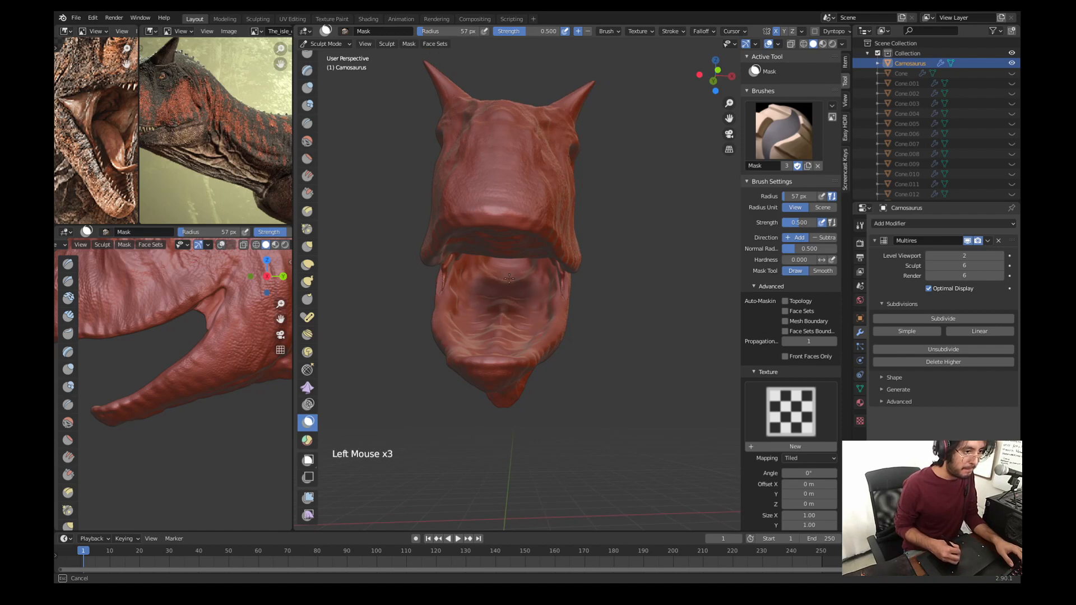
left_click(499, 283)
left_click(508, 265)
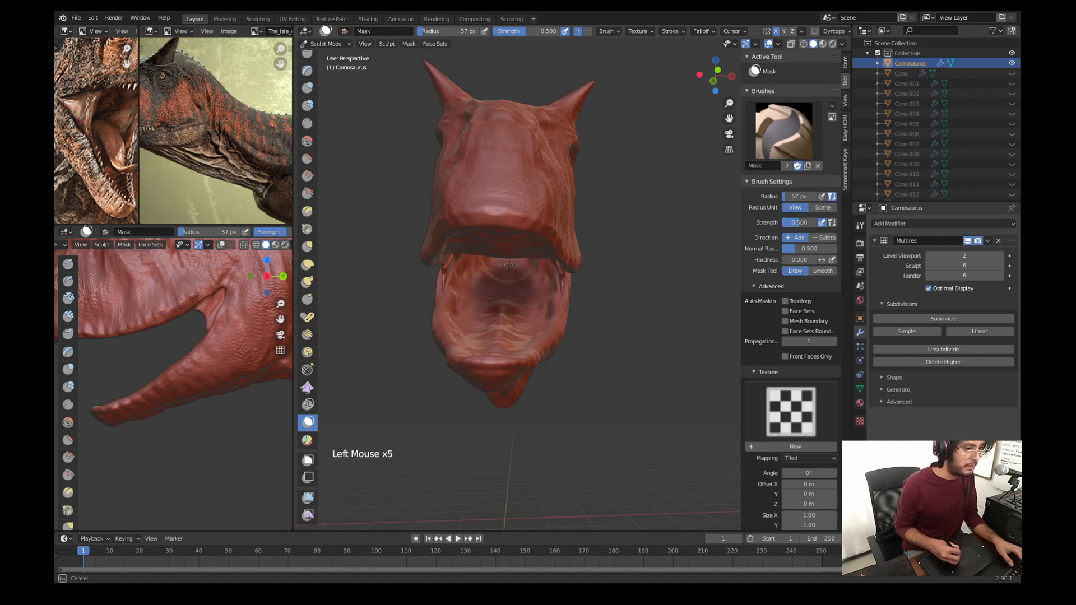
middle_click_drag(497, 276, 460, 211)
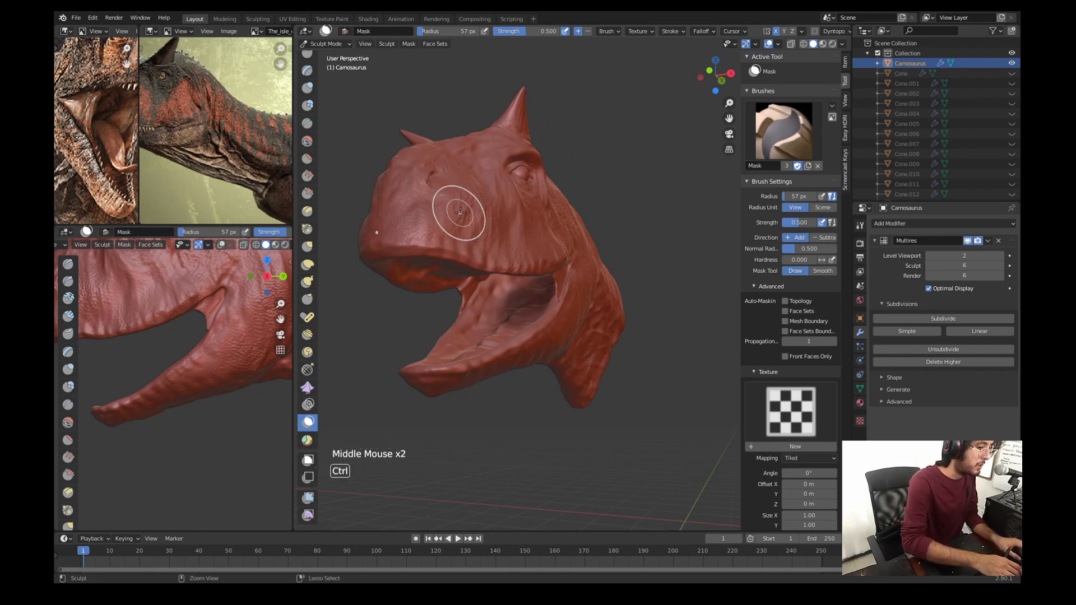
key("ctrl+i")
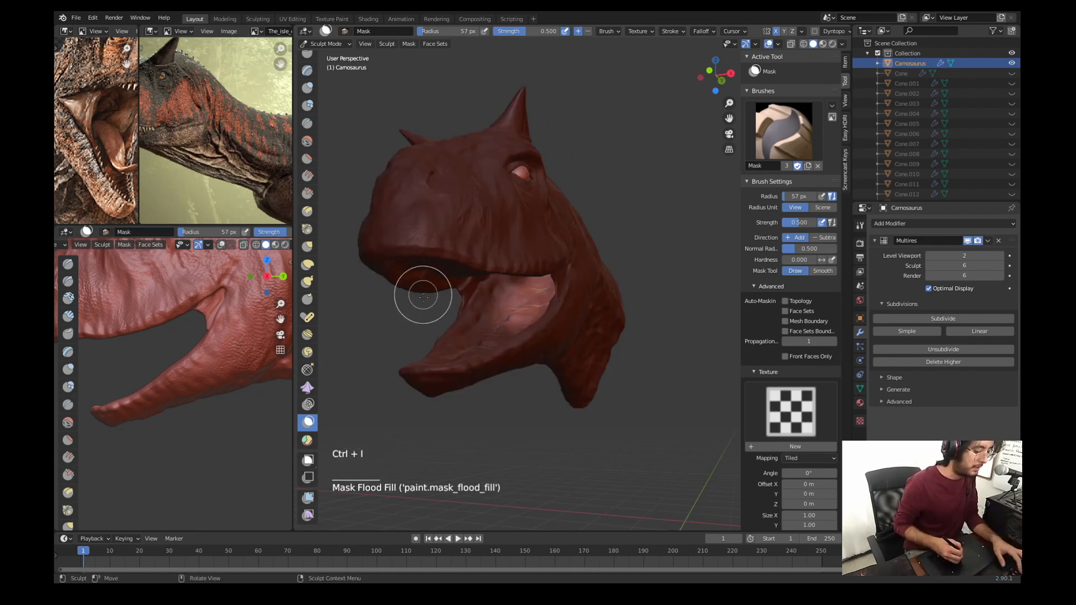
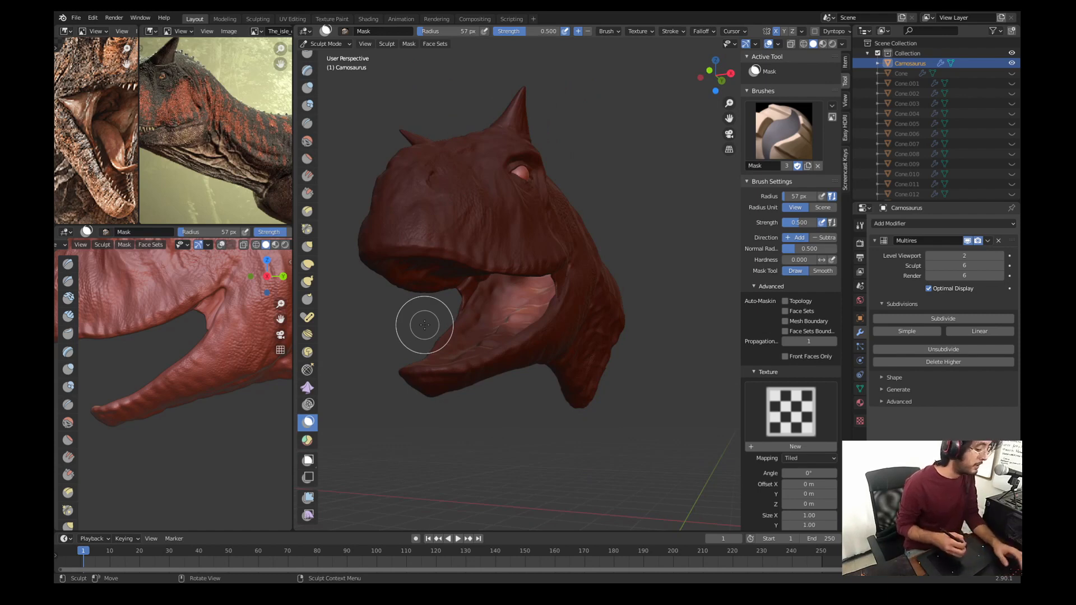
Step: Switch to the Snake Hook brush at a 156 px radius and show the mask overlay on the mouth interior in the secondary viewport
key("k")
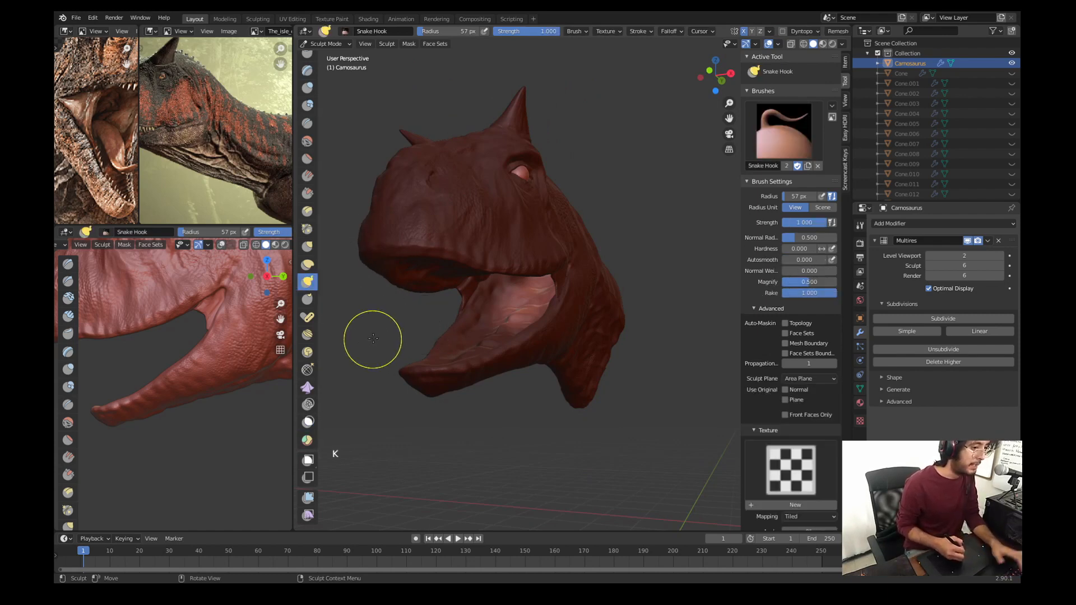
key("KP_3")
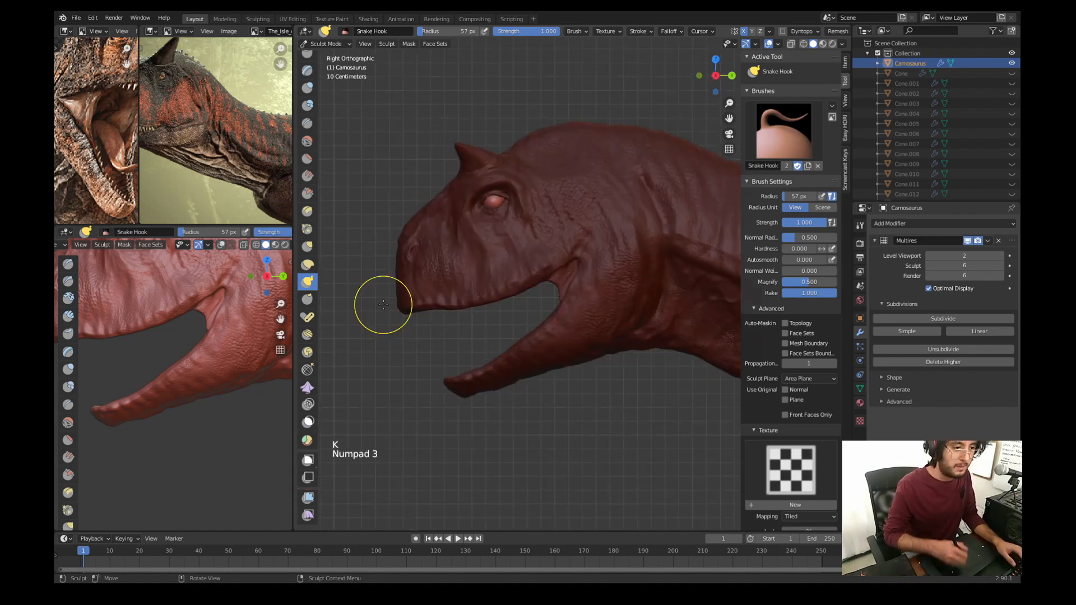
key("f")
left_click(548, 306)
mouse_move(140, 357)
middle_mouse_down()
mouse_move(209, 342)
mouse_move(197, 346)
middle_mouse_up()
left_click(221, 246)
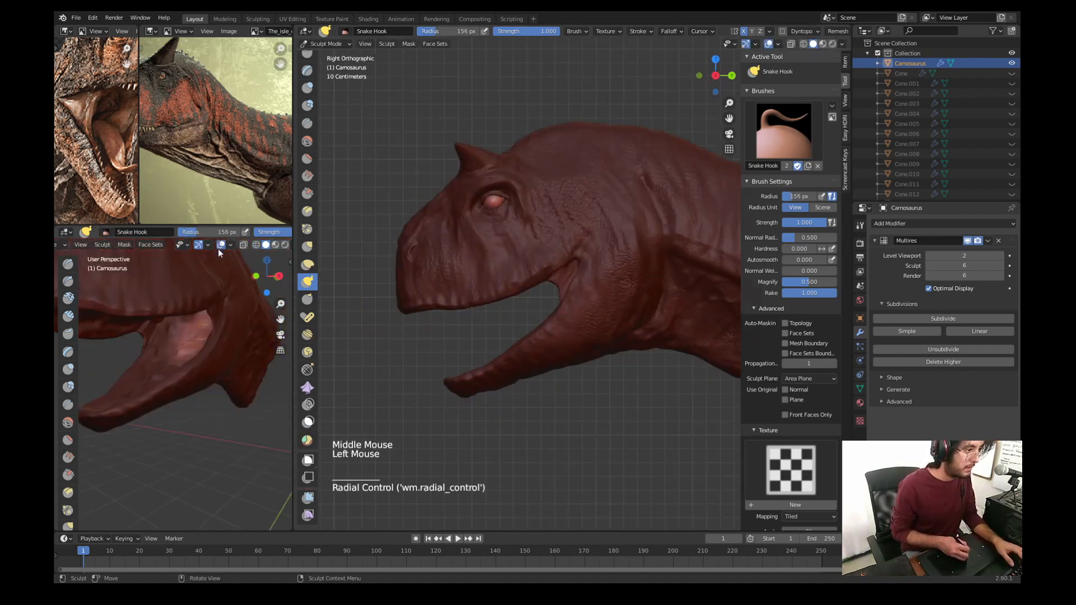
Step: Try to pull a tongue out of the unmasked mouth area with Snake Hook, and undo the strokes
left_click_drag(198, 334, 190, 337)
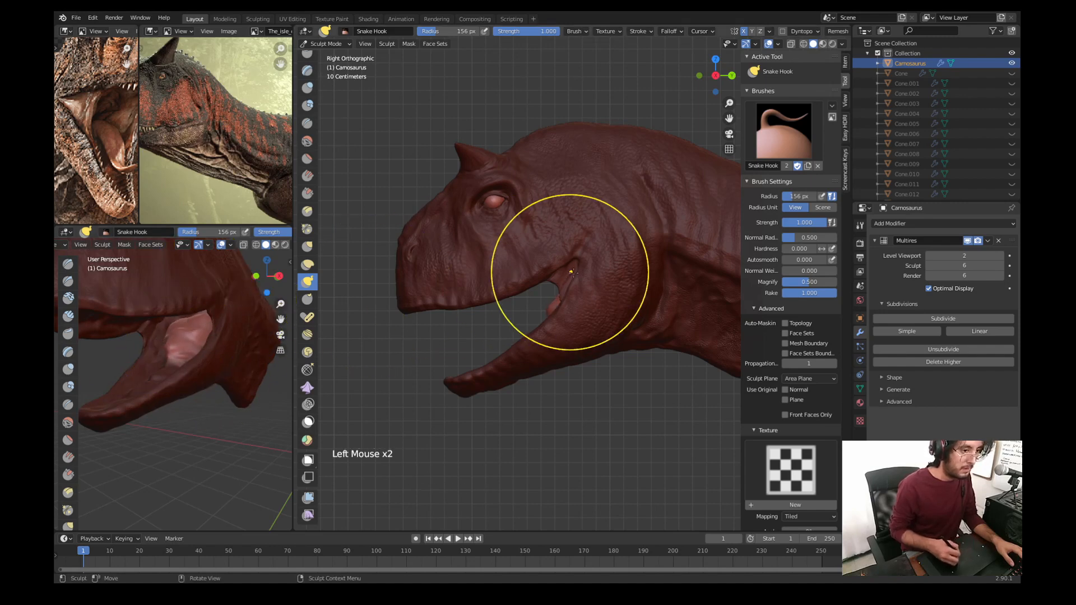
mouse_move(546, 297)
left_mouse_down()
mouse_move(497, 331)
mouse_move(457, 312)
left_mouse_up()
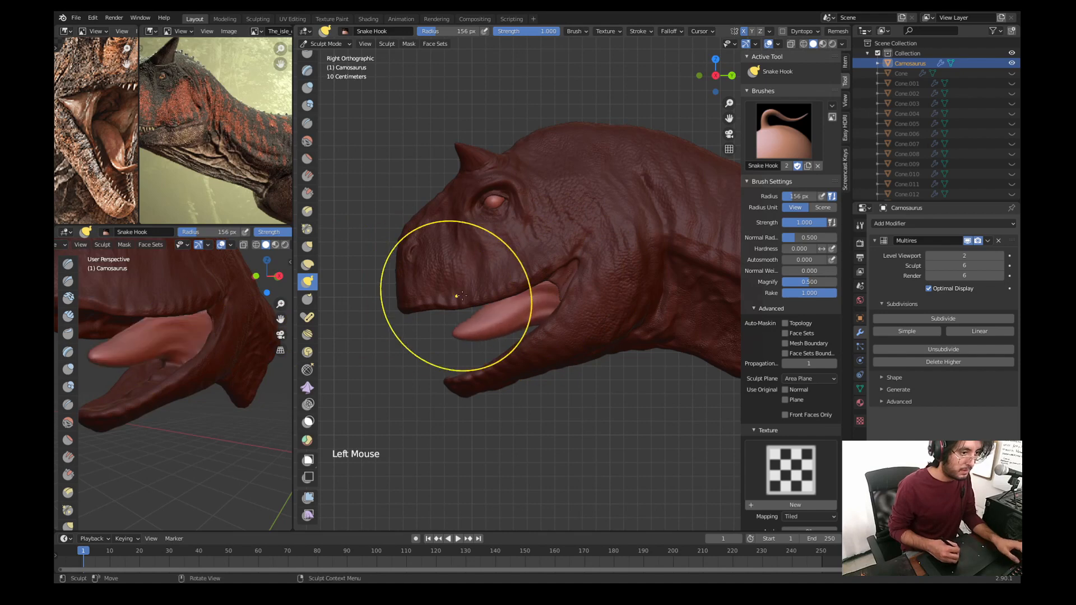
key("ctrl+z")
key("ctrl+z")
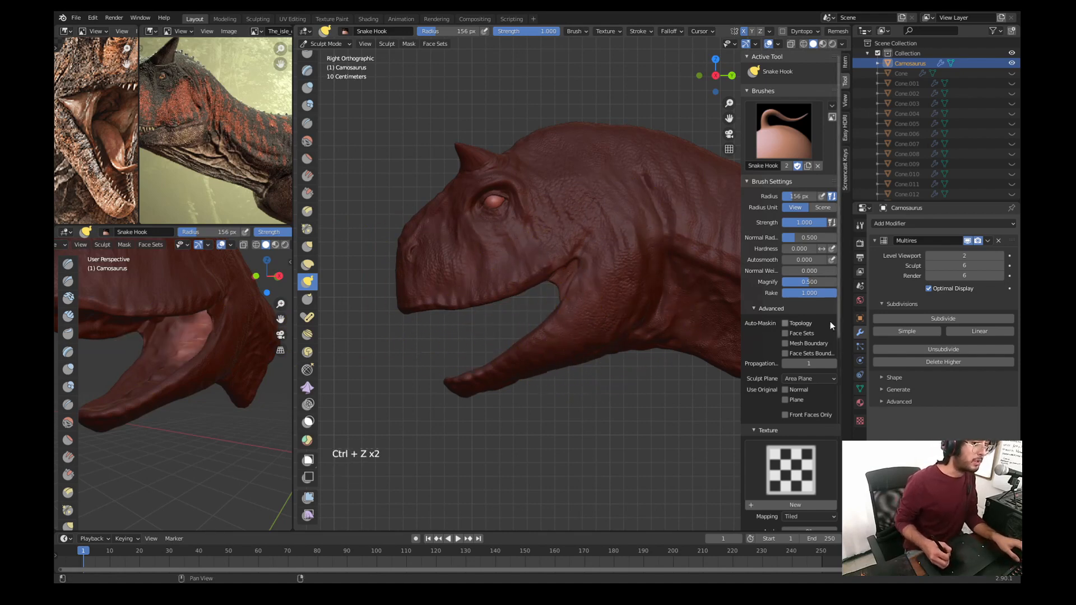
Step: Set the Snake Hook rake to 0 and pull a tongue forward from the unmasked back of the mouth
left_click_drag(826, 294, 737, 311)
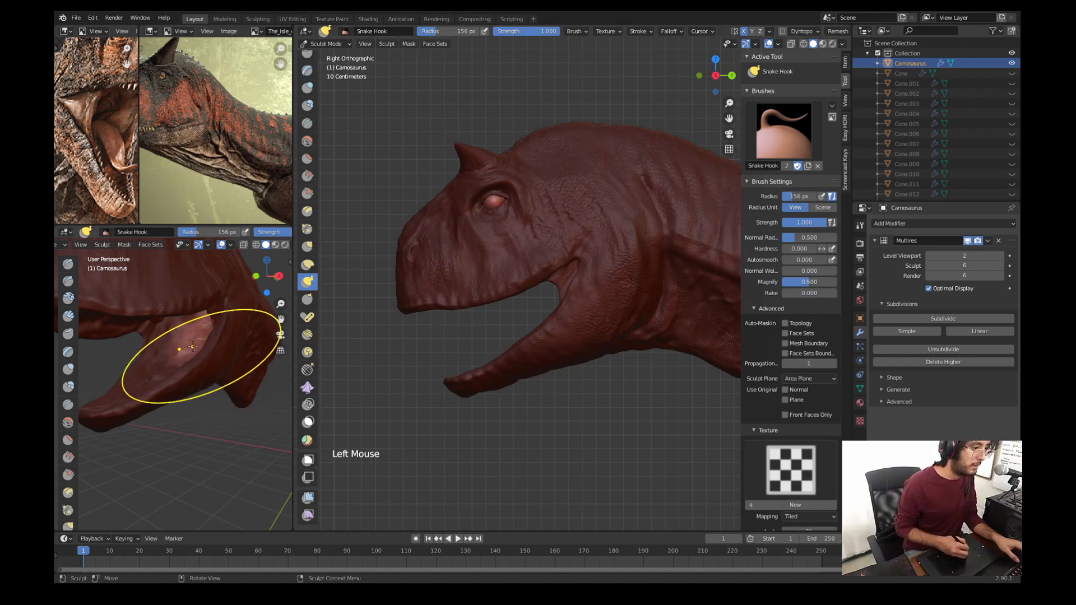
left_click_drag(193, 344, 179, 337)
left_click_drag(195, 356, 177, 348)
left_click_drag(558, 304, 537, 305)
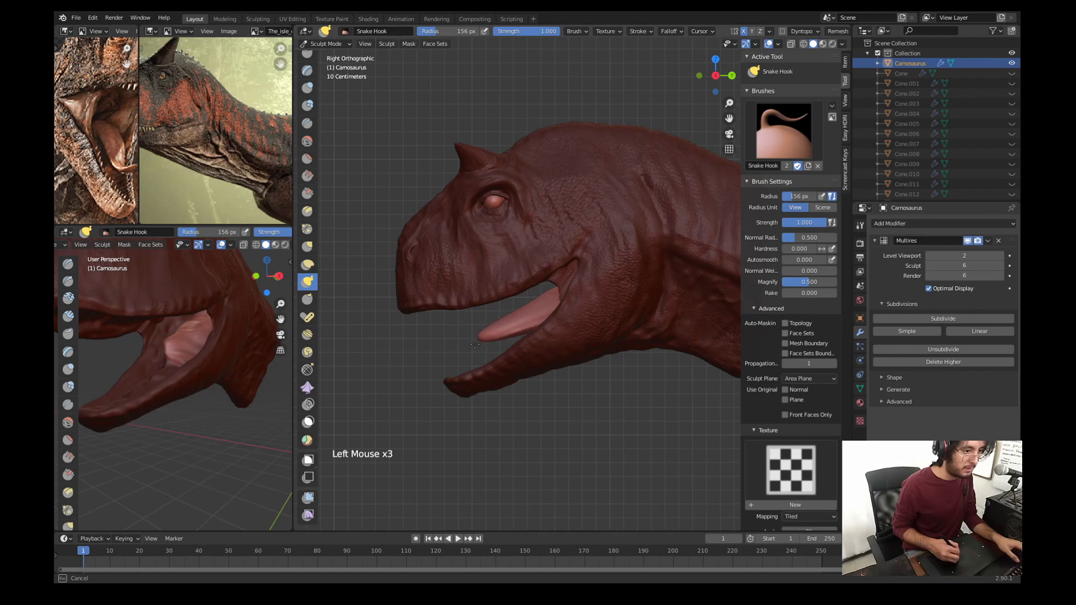
mouse_move(475, 344)
left_mouse_down()
mouse_move(494, 332)
mouse_move(482, 340)
left_mouse_up()
Step: Adjust the tongue's width and height with Snake Hook strokes from the front of the head
mouse_move(533, 296)
middle_mouse_down()
mouse_move(635, 297)
mouse_move(577, 270)
mouse_move(516, 292)
middle_mouse_up()
mouse_move(516, 294)
left_mouse_down()
mouse_move(525, 290)
mouse_move(507, 277)
left_mouse_up()
left_click_drag(508, 287, 512, 303)
left_click_drag(511, 323, 518, 321)
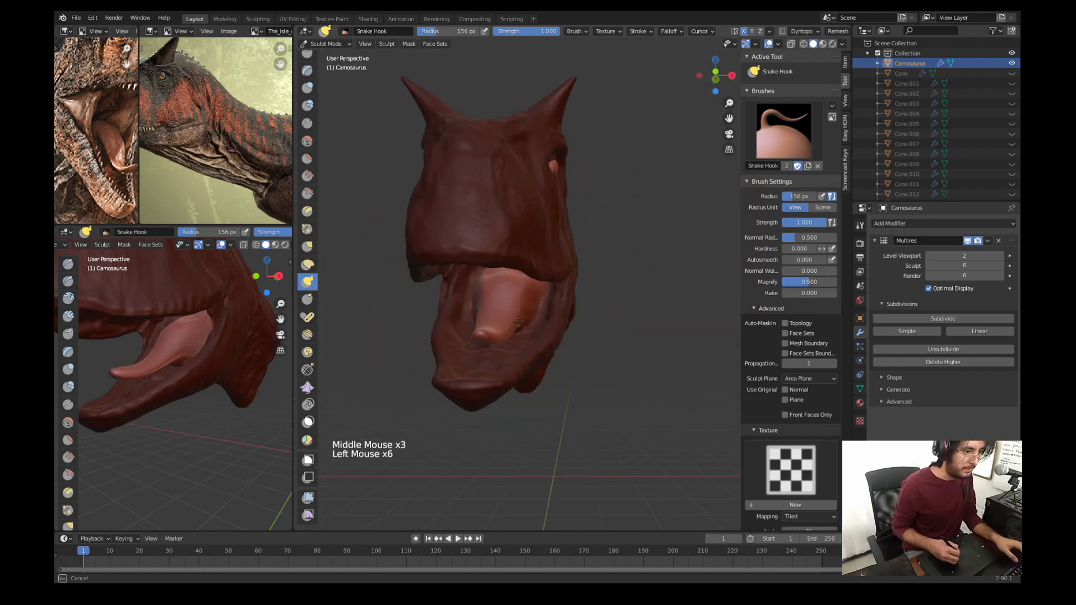
Step: Switch to the Crease brush at a 22 px radius and carve a groove down the middle of the tongue
middle_click_drag(507, 312, 524, 331)
key("w")
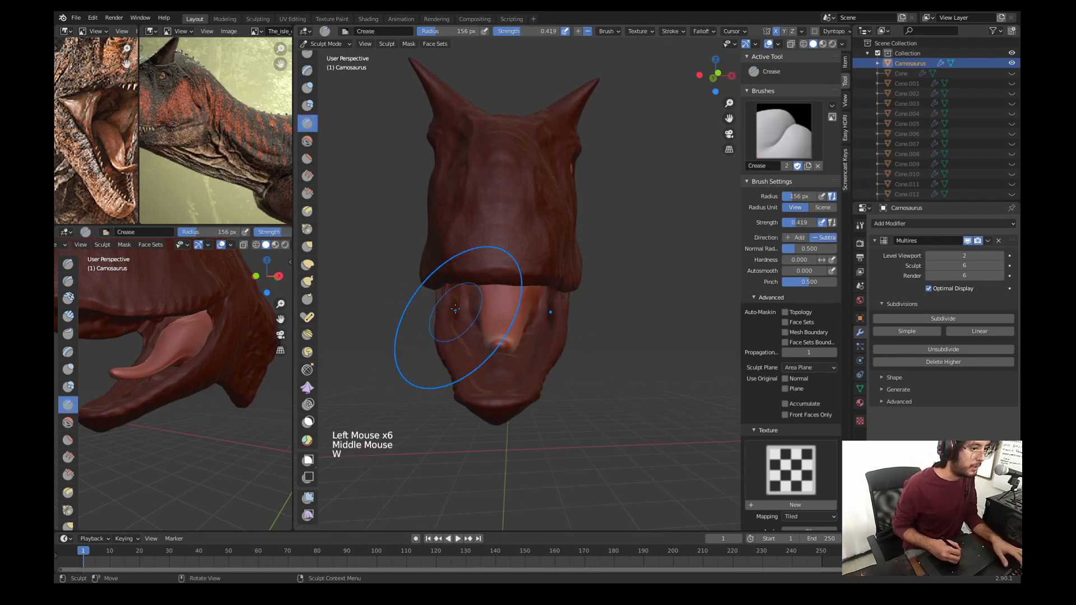
key("f")
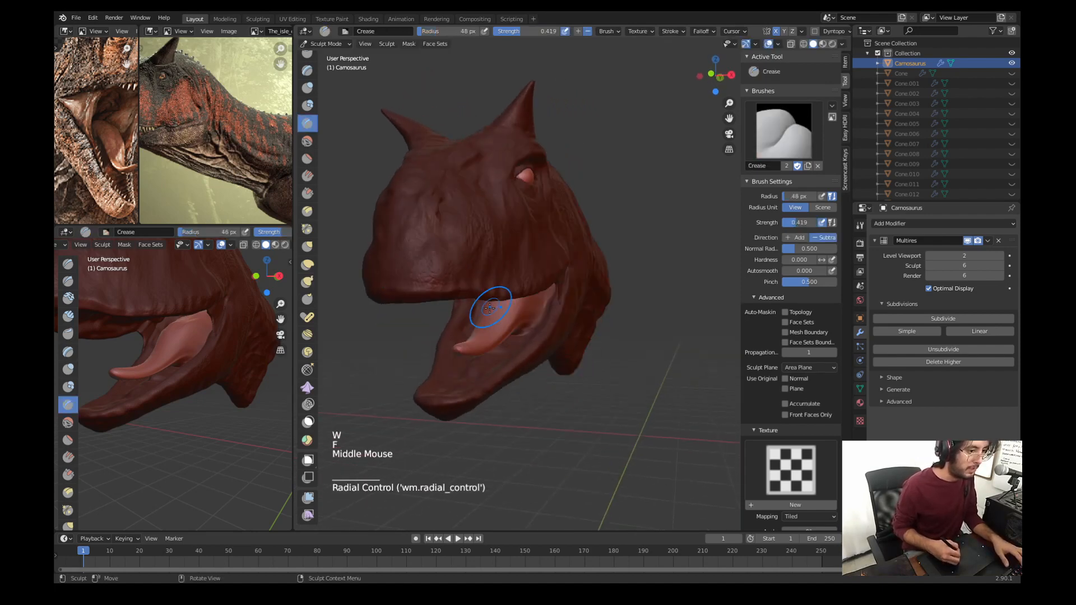
key("f")
left_click(479, 308)
middle_click_drag(477, 286, 507, 270)
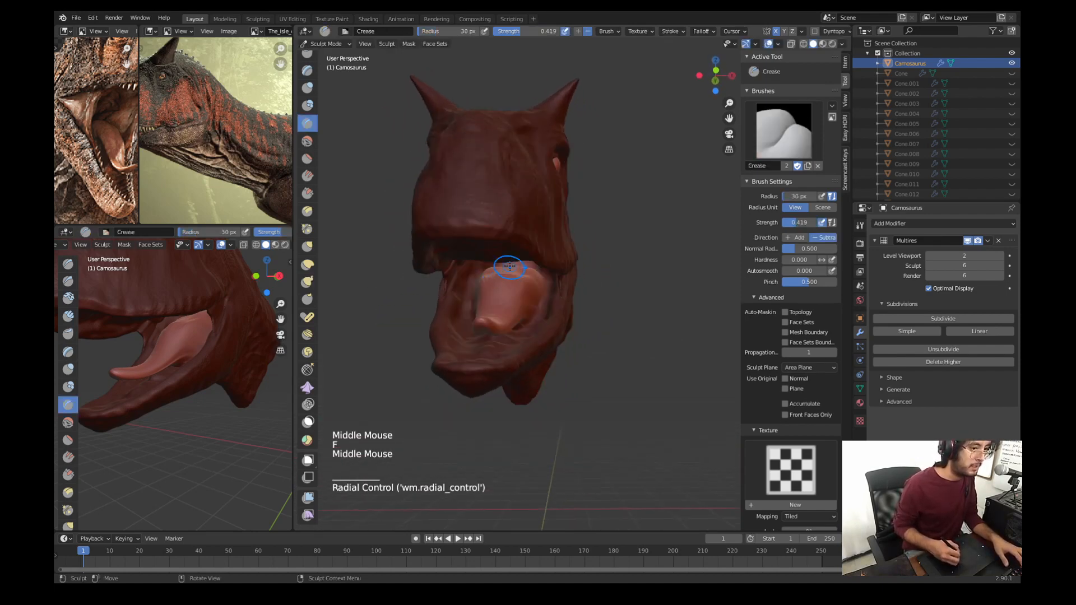
left_click(510, 274)
key("f")
left_click(504, 282)
left_click_drag(504, 281, 497, 309)
left_click_drag(503, 285, 493, 317)
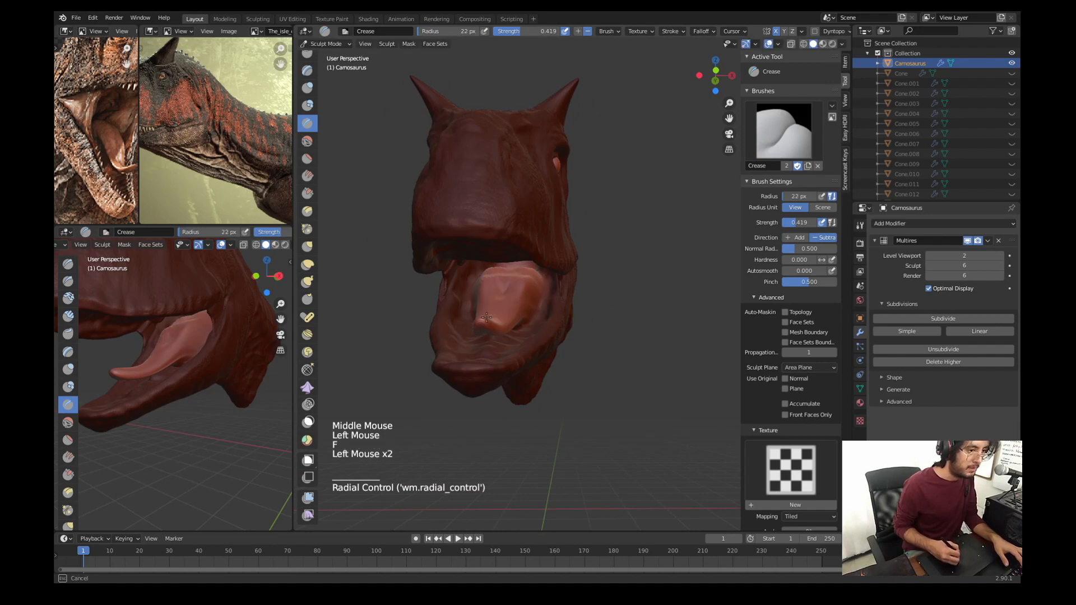
Step: Crease the front of the tongue from above, undo that stroke and carve the groove again
middle_click_drag(482, 283, 497, 320)
left_click_drag(497, 321, 488, 344)
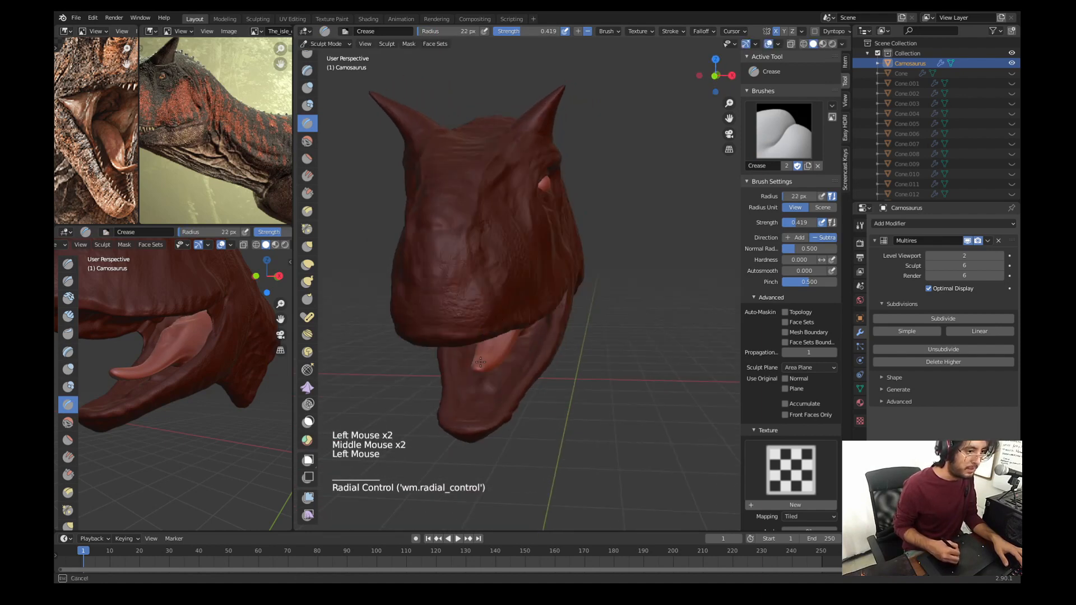
mouse_move(485, 344)
middle_mouse_down()
mouse_move(491, 311)
mouse_move(493, 343)
middle_mouse_up()
key("ctrl+z")
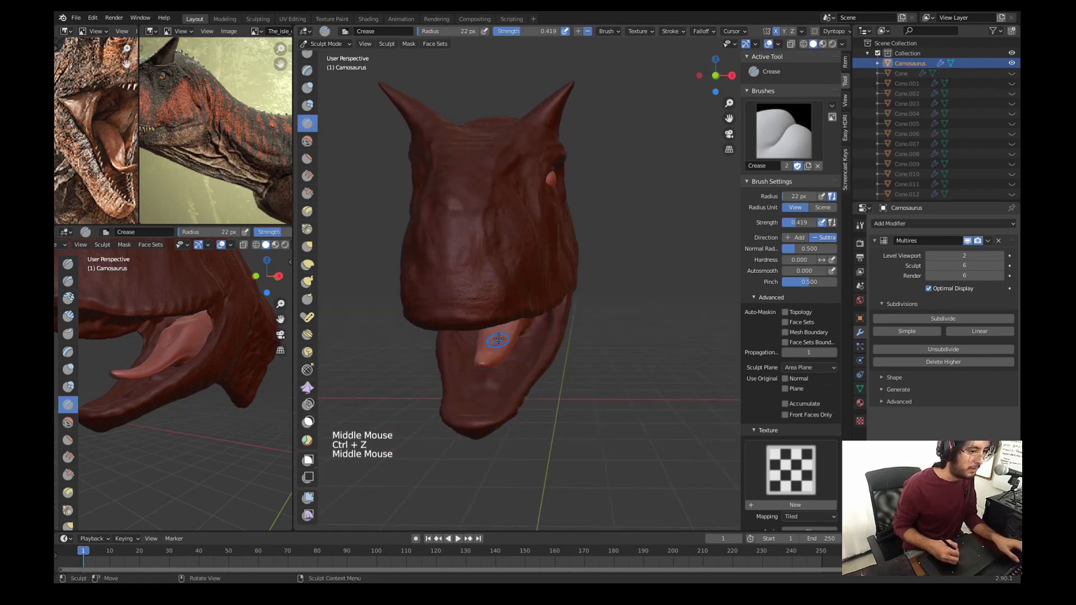
left_click_drag(492, 343, 493, 339)
Step: Smooth the tongue's upper surface with the Smooth brush, enlarging its radius from 22 px to 41 px
mouse_move(481, 361)
middle_mouse_down()
mouse_move(473, 276)
mouse_move(499, 286)
middle_mouse_up()
key("s")
left_click_drag(500, 285, 502, 282)
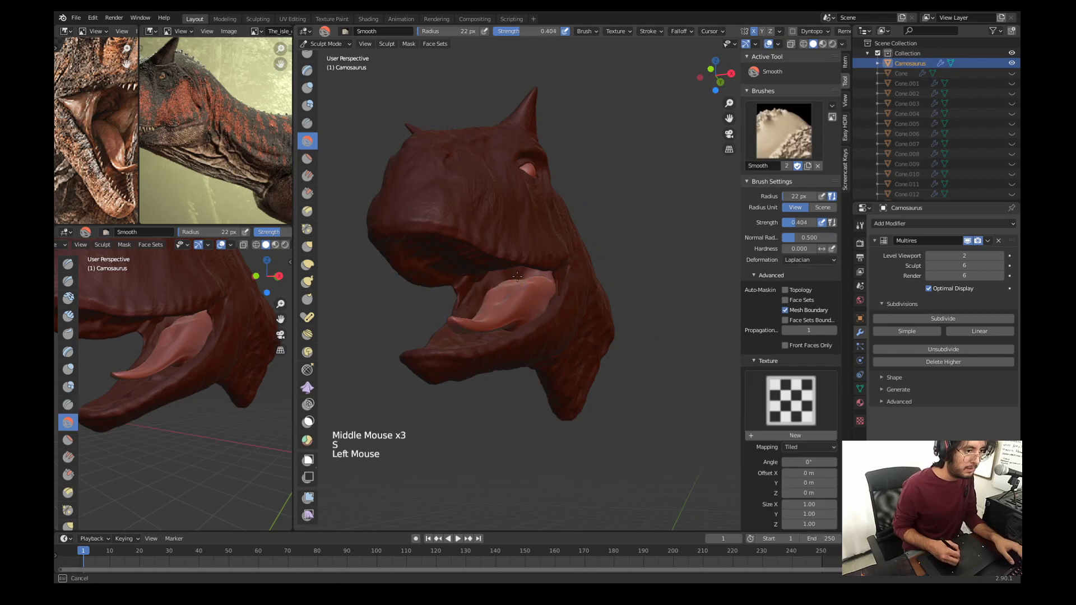
mouse_move(510, 289)
middle_mouse_down()
mouse_move(494, 286)
mouse_move(504, 282)
middle_mouse_up()
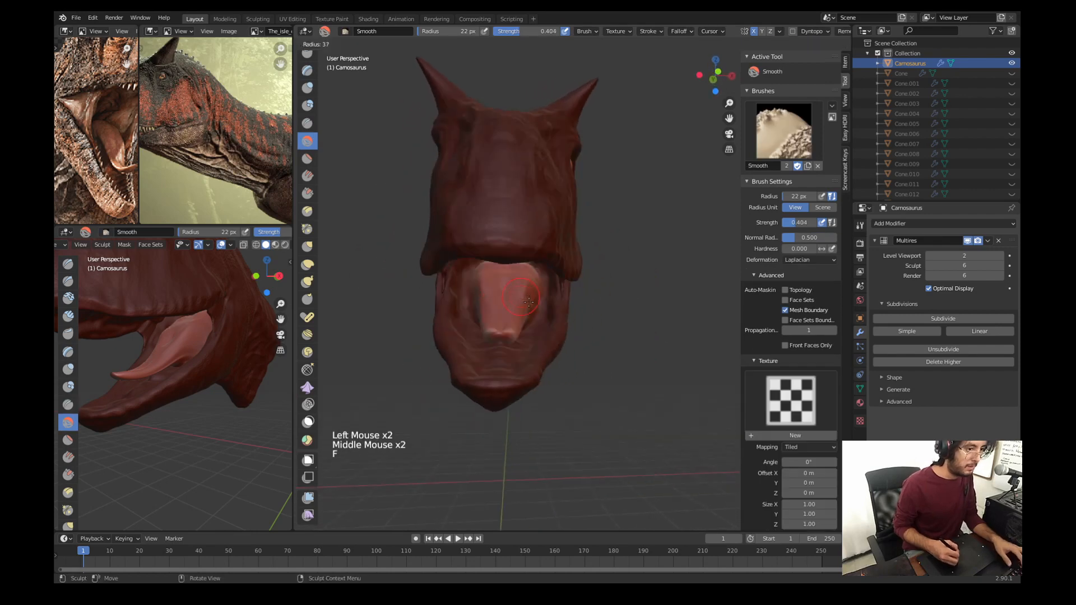
key("f")
left_click(504, 282)
left_click_drag(503, 282, 507, 276)
middle_click_drag(501, 315, 459, 349)
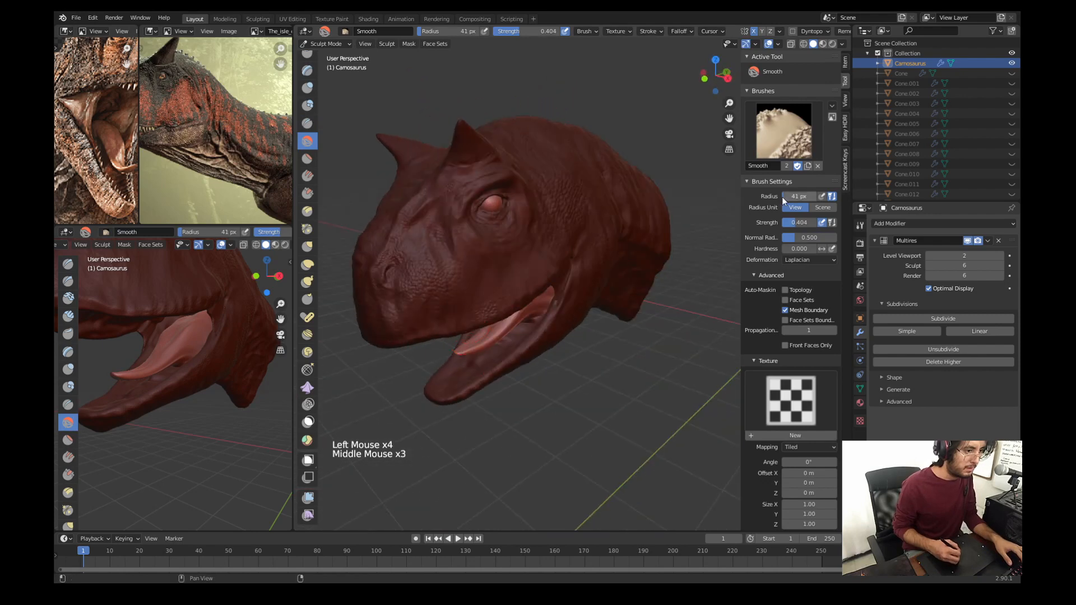
Step: Switch from the Smooth brush to the Grab brush with an 80 px radius in the right side view
key("KP_3")
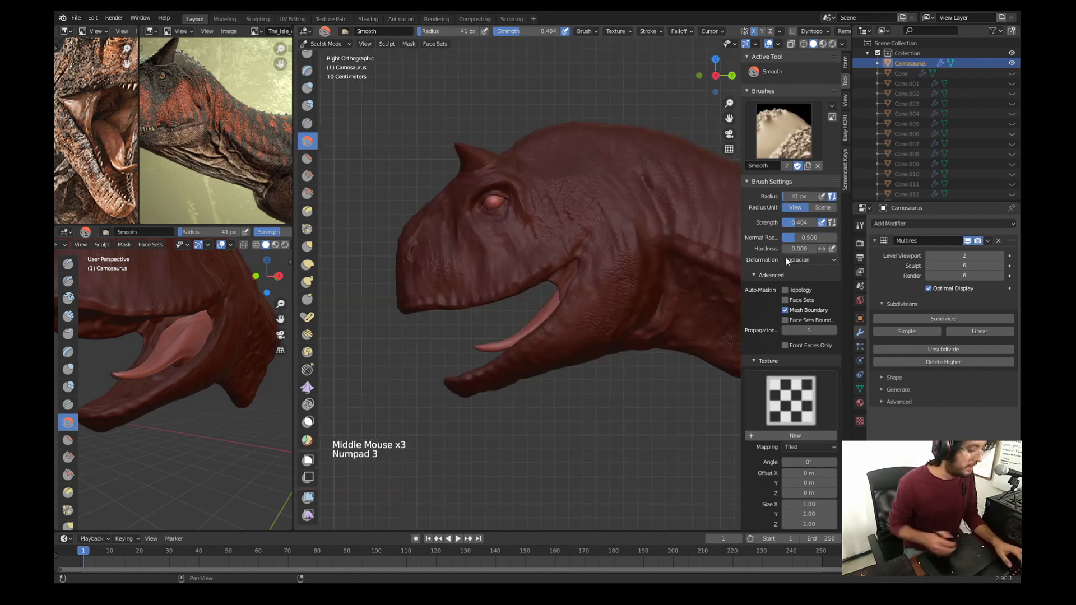
key("g")
key("f")
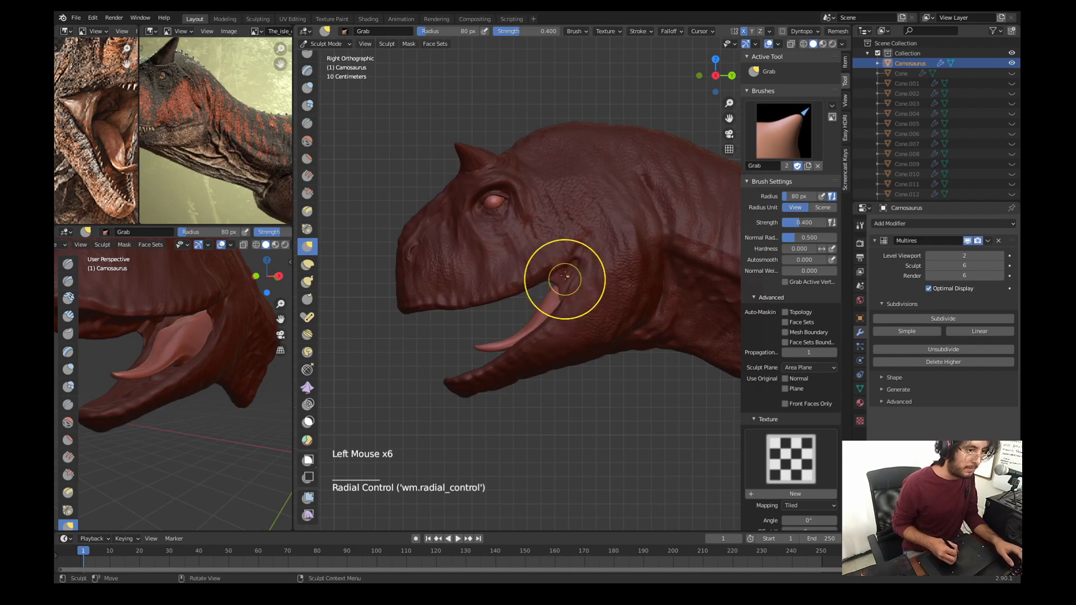
middle_click_drag(564, 275, 474, 288, "ctrl")
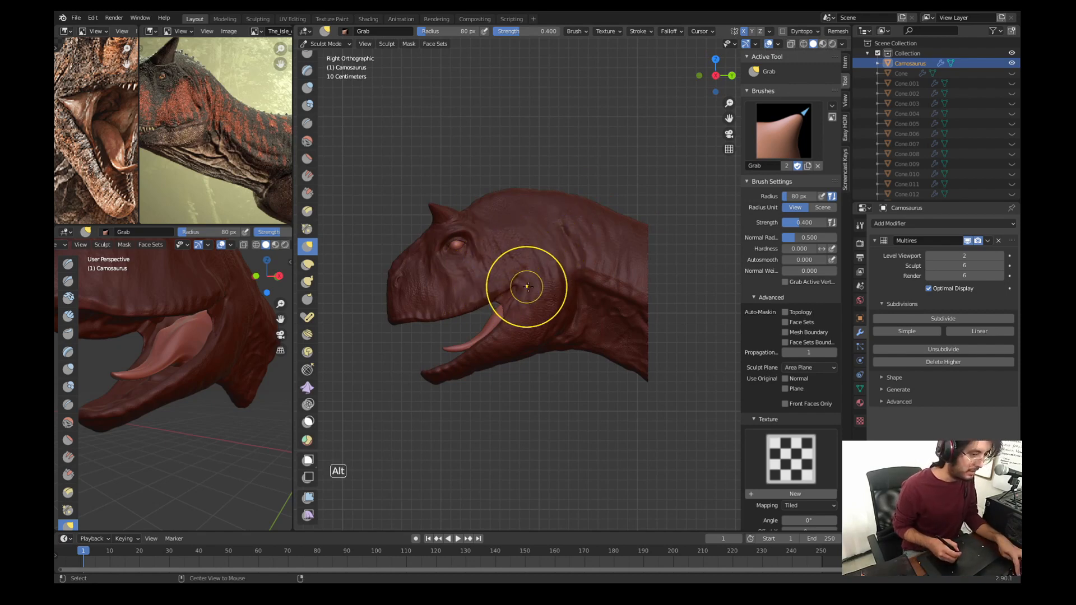
Step: Reveal the hidden body of the creature and clear the mask from the entire mesh
key("alt+h")
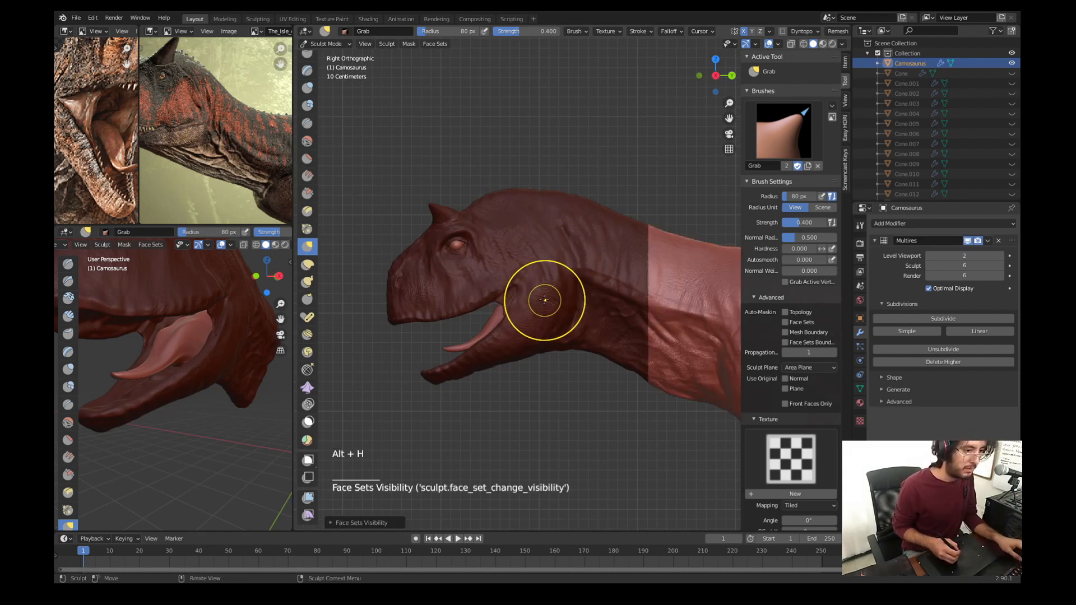
middle_click_drag(535, 252, 456, 336, "shift")
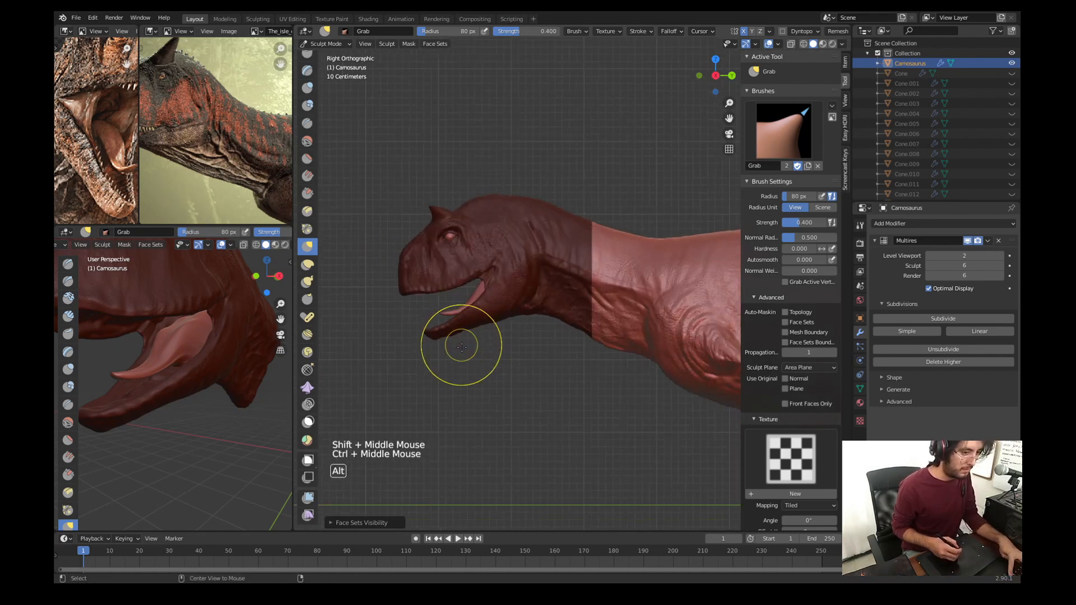
key("alt+m")
scroll(509, 344, "down", 5)
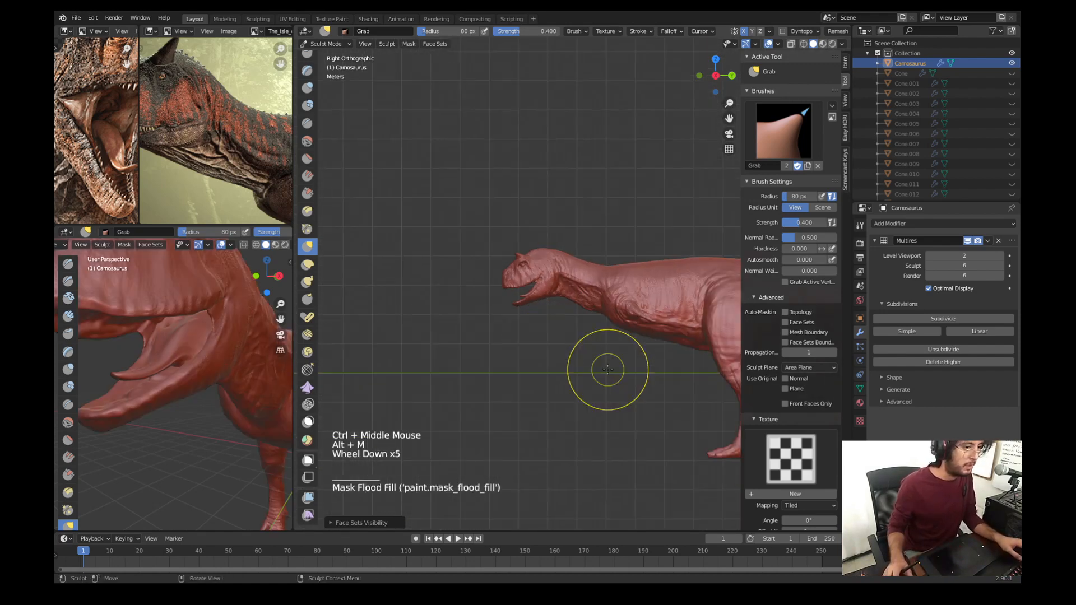
Step: Reshape the head's profile around the mouth corner and eye with Grab strokes from the side, undoing the last stroke
middle_click_drag(605, 367, 367, 300, "shift")
middle_click_drag(473, 317, 503, 321, "shift")
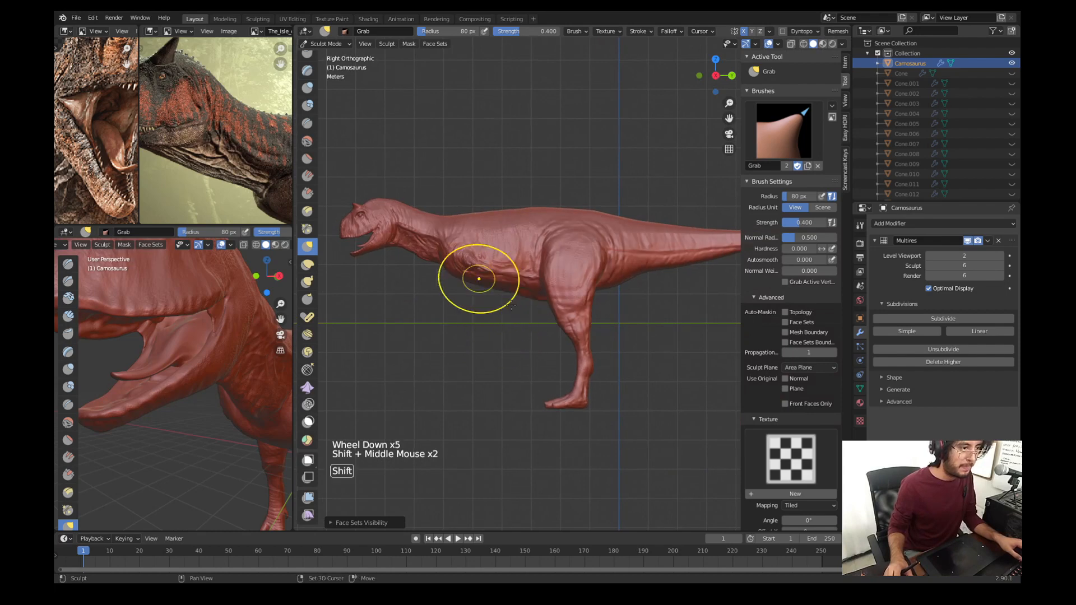
middle_click_drag(478, 276, 532, 378, "shift")
scroll(470, 365, "up", 3)
scroll(471, 365, "up", 1)
middle_click_drag(470, 364, 527, 384, "shift")
scroll(489, 372, "up", 4)
mouse_move(489, 351)
middle_mouse_down("shift")
mouse_move(480, 330)
mouse_move(504, 334)
middle_mouse_up("shift")
scroll(504, 334, "up", 2)
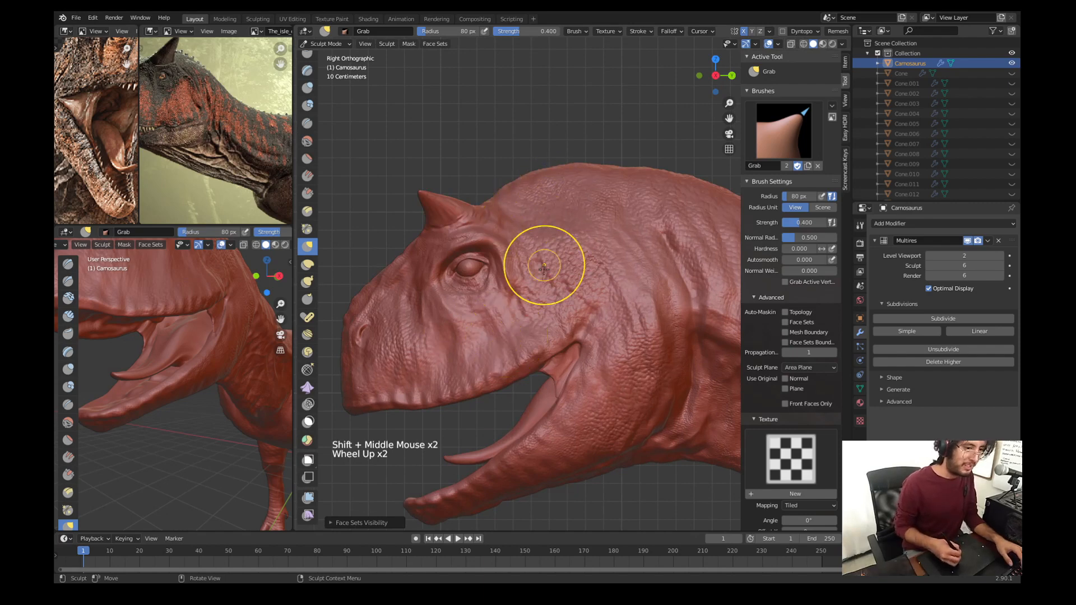
mouse_move(571, 335)
left_mouse_down()
mouse_move(578, 354)
mouse_move(589, 326)
left_mouse_up()
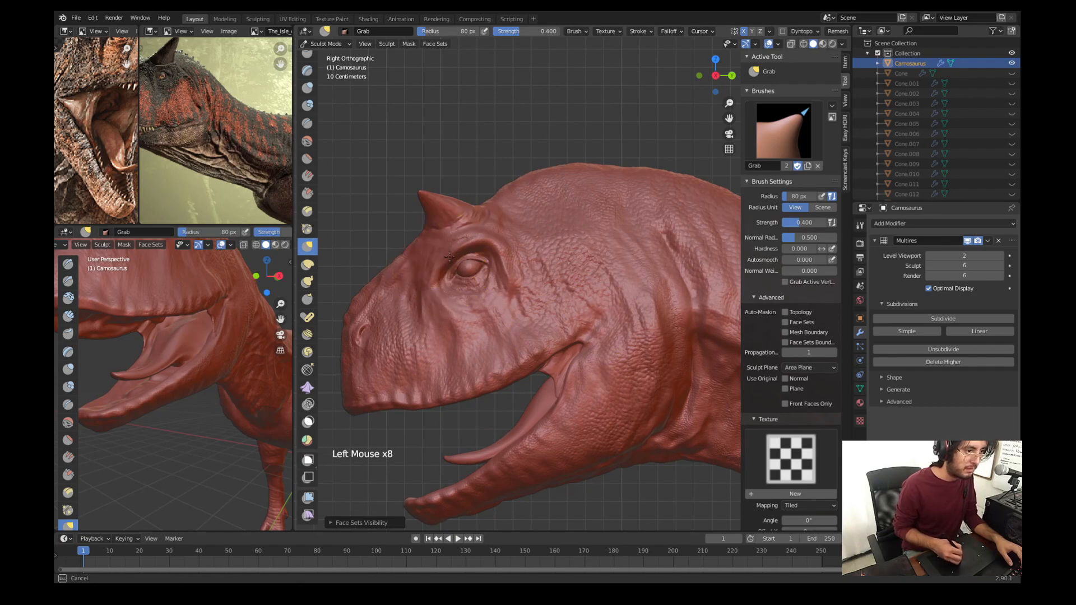
key("ctrl+z")
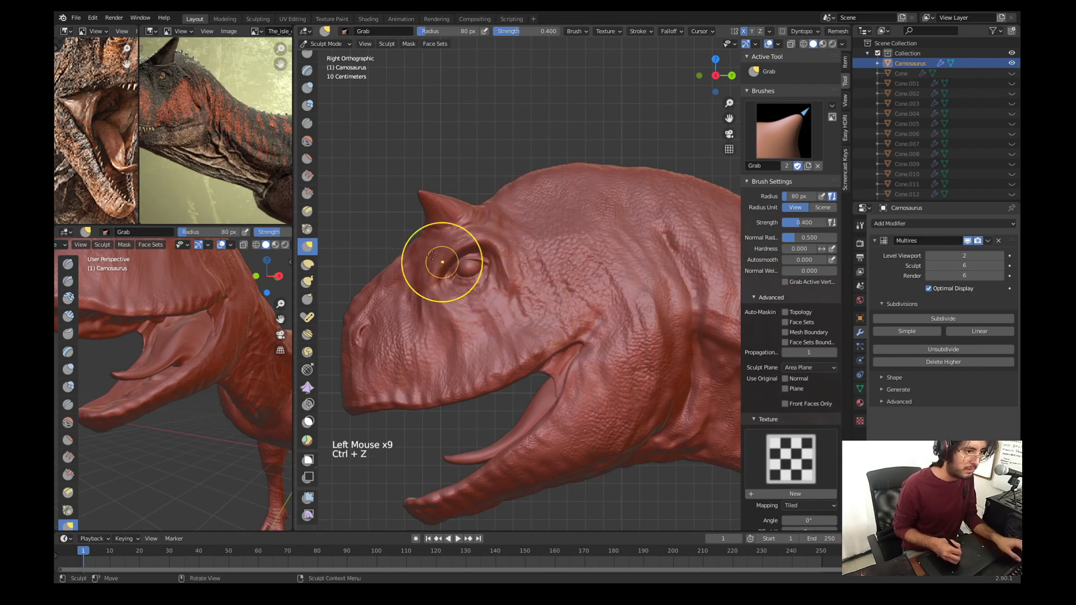
Step: Change the Grab brush radius and nudge the eye area slightly from the side view
middle_click_drag(439, 250, 533, 197)
key("KP_1")
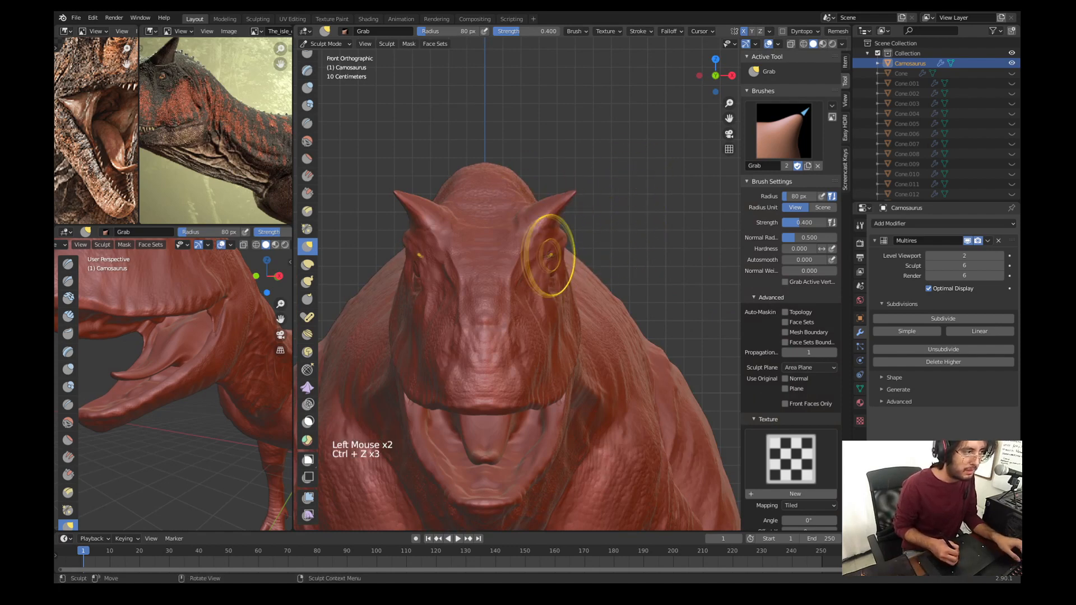
middle_click_drag(551, 255, 507, 268)
key("KP_3")
key("f")
left_click(445, 305)
left_click_drag(466, 269, 462, 272)
Step: Try raising the lower jaw and the upper lip edge with a 168 px Grab brush, undoing the strokes
key("f")
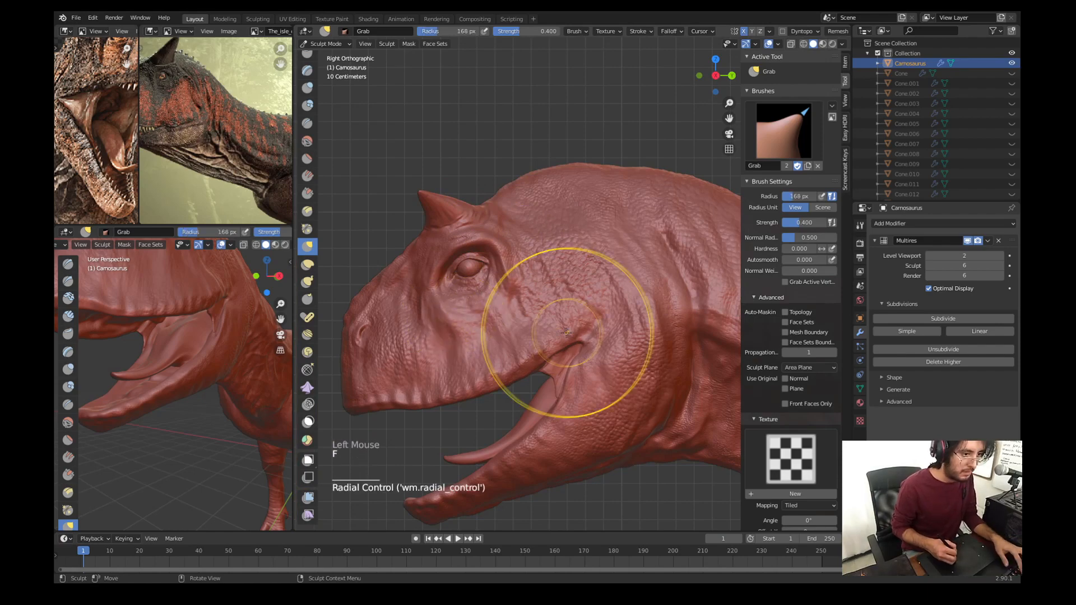
left_click(652, 334)
left_click_drag(561, 432, 556, 420)
left_click_drag(425, 399, 422, 384)
key("ctrl+z")
key("ctrl+z")
key("ctrl+z")
middle_click_drag(422, 384, 505, 336, "ctrl")
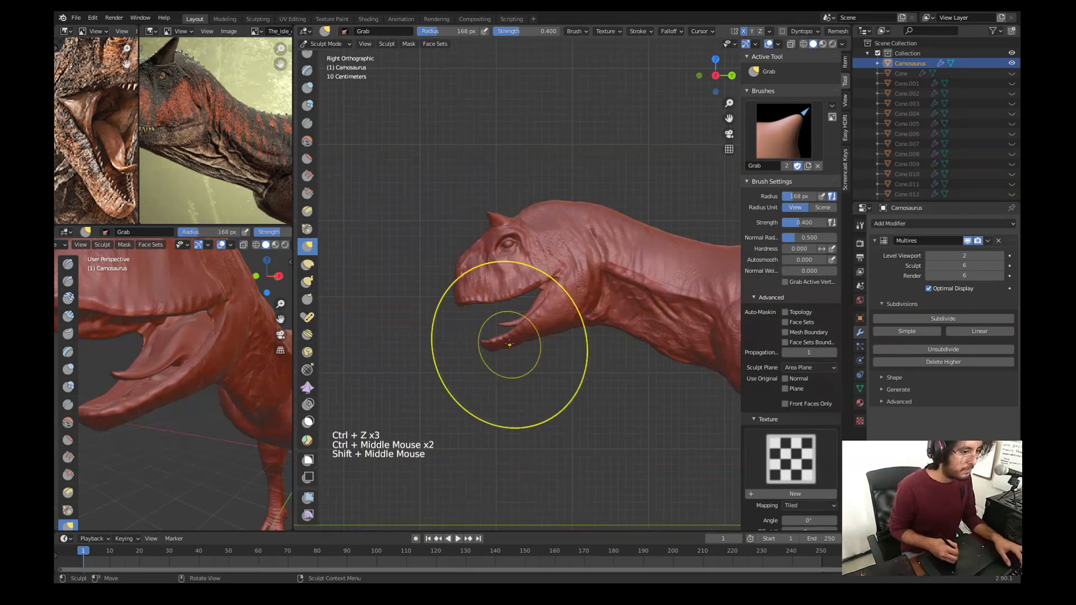
Step: Set the Grab radius to 127 px and nudge the front of the lower jaw slightly upward
key("f")
left_click_drag(513, 340, 512, 337)
middle_click_drag(512, 337, 514, 350, "ctrl")
middle_click_drag(514, 350, 591, 346)
scroll(590, 346, "up", 1)
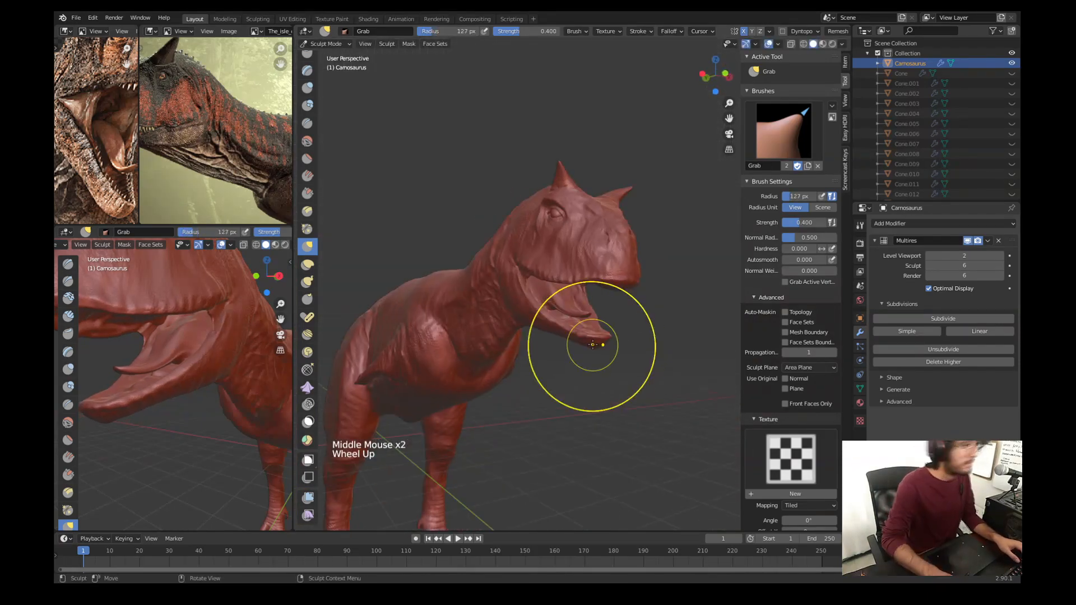
Step: Try adjusting the mouth corner with Grab strokes from the side and undo the attempts
key("KP_1")
scroll(93, 132, "down", 4)
middle_click_drag(93, 132, 85, 148, "shift")
key("KP_3")
middle_click_drag(372, 247, 536, 269, "ctrl")
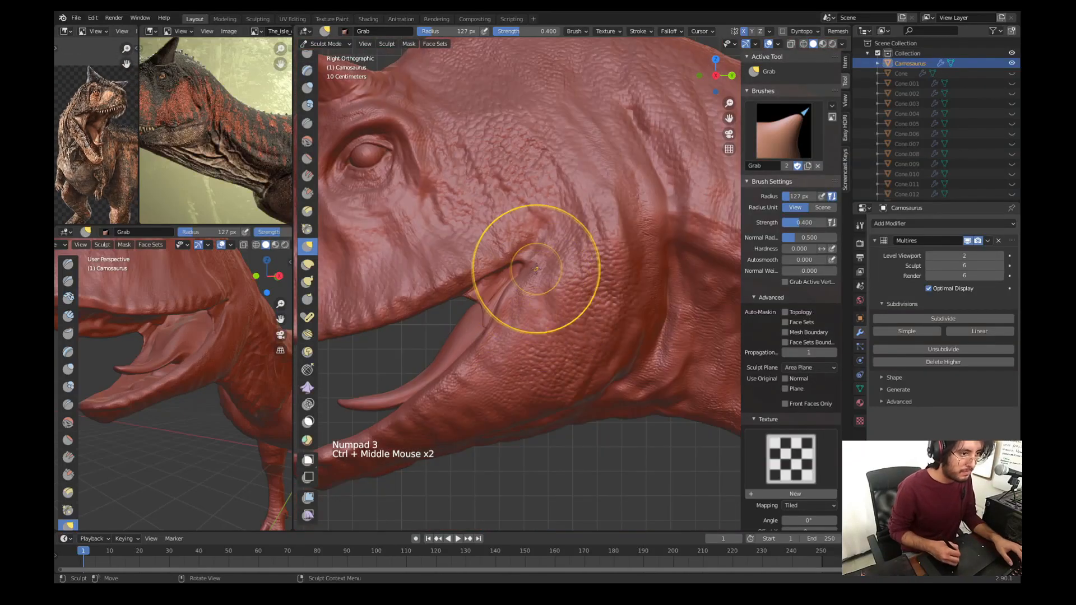
left_click_drag(505, 252, 510, 259)
middle_click_drag(509, 258, 538, 297, "ctrl")
key("ctrl+z")
key("ctrl+z")
key("ctrl+z")
key("ctrl+z")
left_click_drag(540, 297, 547, 293)
key("ctrl+z")
key("ctrl+z")
key("ctrl+z")
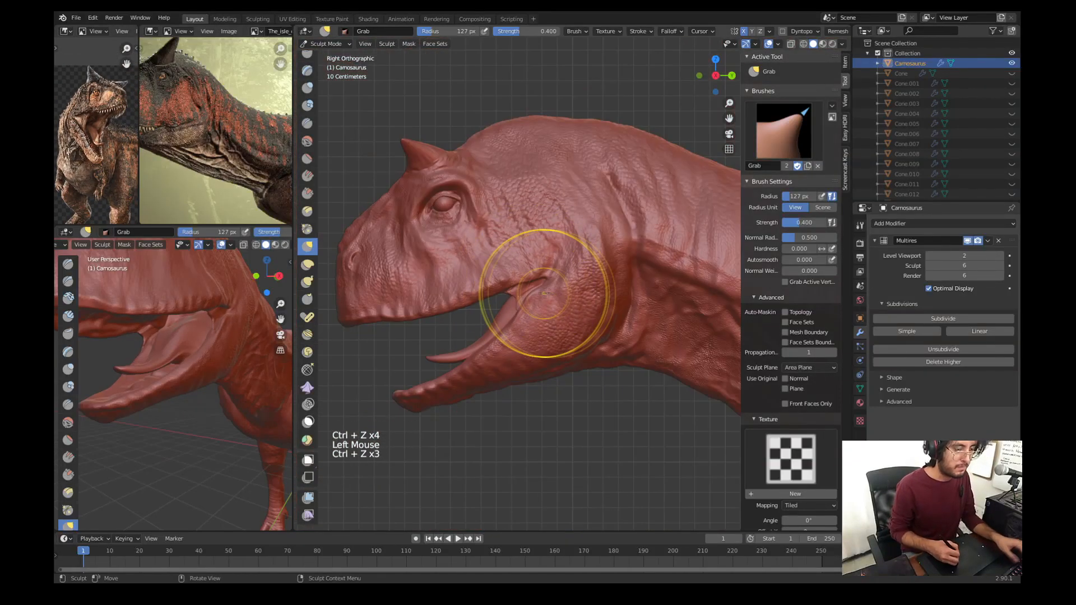
Step: Try a Grab stroke on the tongue tip, undo the recent edits and try the Crease brush at a 10 px radius
middle_click_drag(547, 293, 483, 337, "ctrl")
left_click_drag(483, 337, 475, 338)
mouse_move(475, 338)
middle_mouse_down()
mouse_move(540, 308)
mouse_move(518, 325)
mouse_move(518, 358)
middle_mouse_up()
key("shift+c")
key("f")
mouse_move(519, 336)
middle_mouse_down("shift")
mouse_move(519, 291)
mouse_move(487, 278)
mouse_move(465, 285)
middle_mouse_up("shift")
key("ctrl+z")
key("ctrl+z")
key("ctrl+z")
key("f")
left_click(485, 277)
key("KP_3")
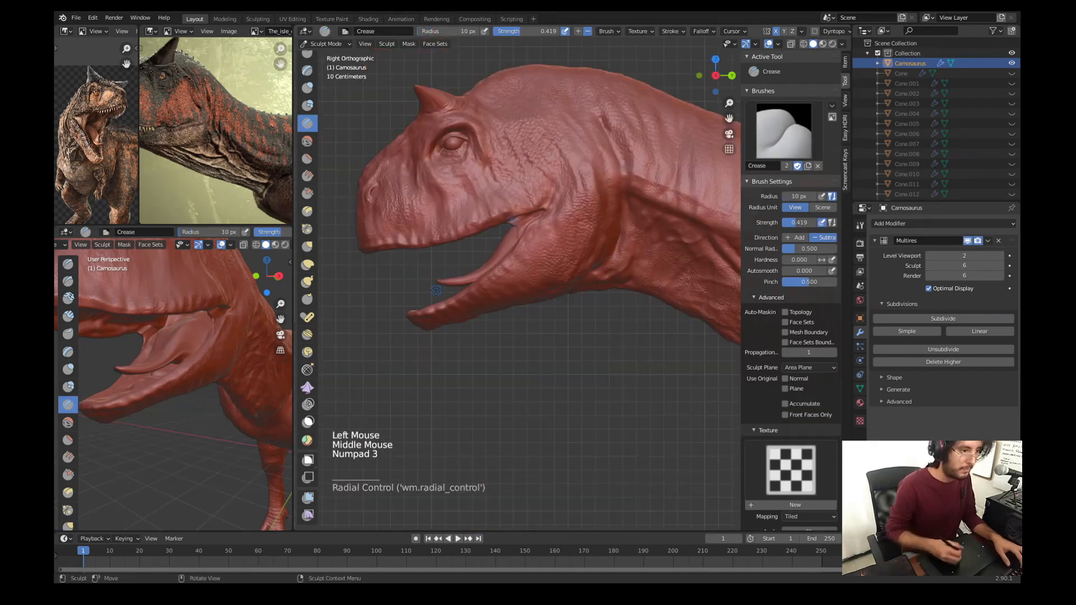
Step: Switch to the Grab brush at a 78 px radius and reshape the lower jaw and mouth corner along their length
key("g")
key("f")
left_click(442, 320)
left_click_drag(427, 318, 457, 296)
left_click_drag(493, 280, 502, 274)
left_click_drag(529, 259, 533, 252)
left_click_drag(552, 216, 549, 211)
left_click_drag(538, 195, 530, 186)
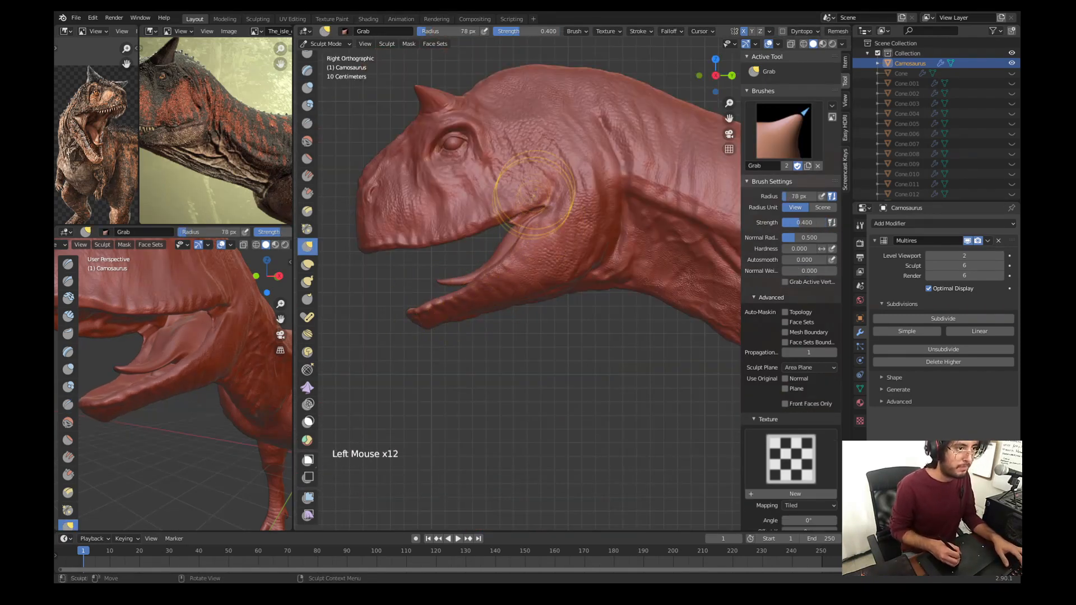
Step: Resize the Grab brush and pull the area just behind the eye forward and upward
key("f")
left_click(449, 124)
left_click_drag(478, 150, 458, 137)
key("f")
left_click(501, 107)
mouse_move(500, 107)
middle_mouse_down()
mouse_move(555, 92)
mouse_move(622, 140)
middle_mouse_up()
key("KP_3")
Step: Switch to the Crease brush at a 27 px radius and raise skin folds on the side of the neck with inverted strokes
key("w")
left_click(487, 225)
middle_click_drag(485, 226, 493, 190, "shift")
middle_click_drag(493, 190, 499, 177, "ctrl")
key("f")
left_click(539, 178)
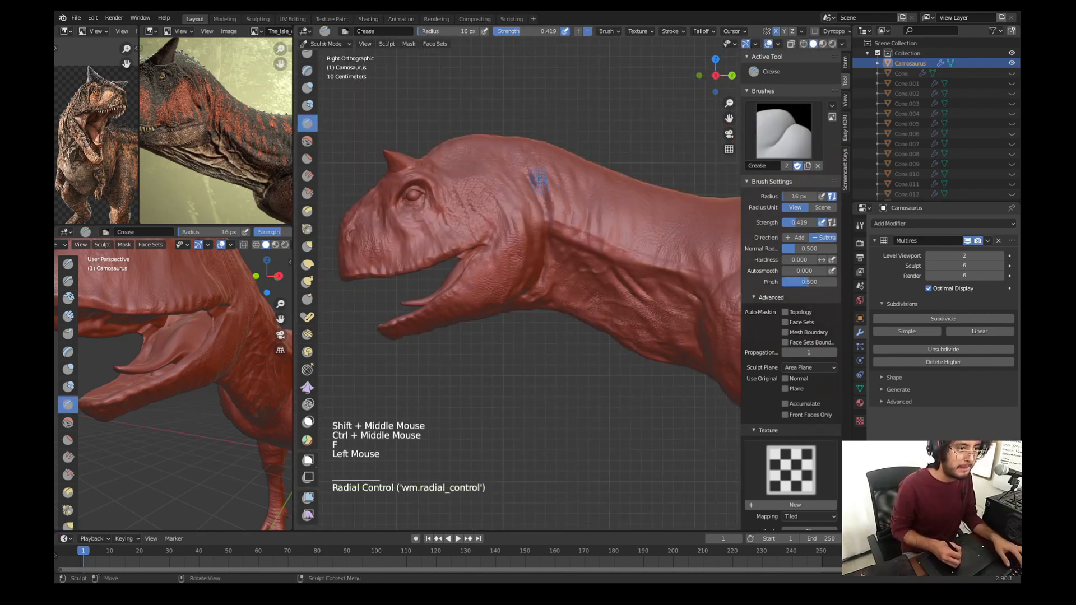
key("f")
key("ctrl+z")
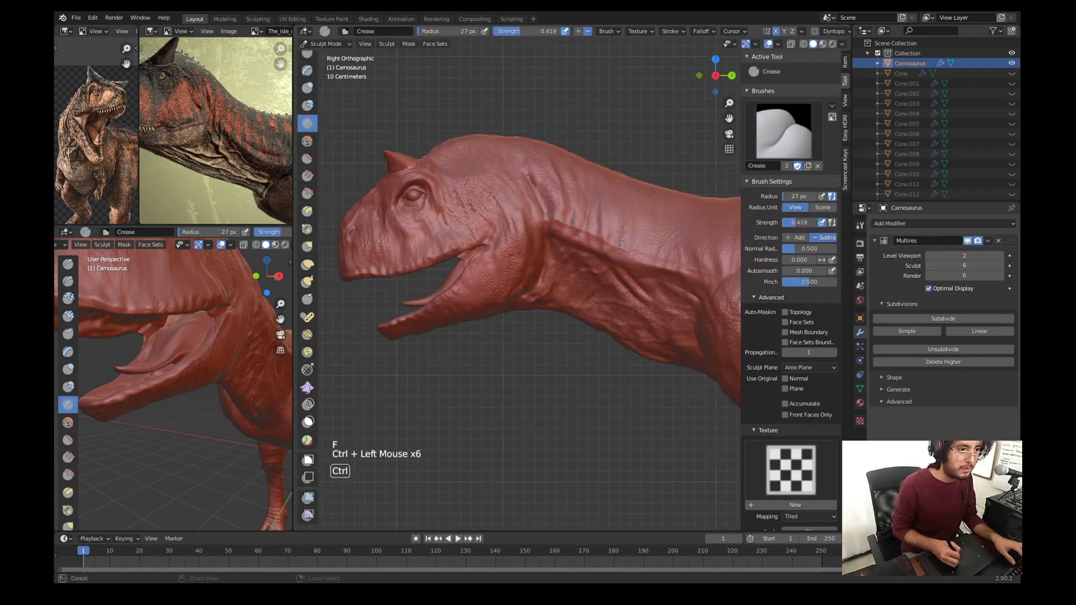
left_click_drag(619, 242, 630, 249, "ctrl")
left_click_drag(689, 243, 689, 263, "ctrl")
Step: Reduce the Crease radius to 16 px and raise vertical folds behind the skull with inverted strokes
key("f")
left_click(479, 204)
mouse_move(519, 161)
left_mouse_down("ctrl")
mouse_move(537, 194)
mouse_move(517, 238)
left_mouse_up("ctrl")
left_click_drag(505, 174, 514, 198, "ctrl")
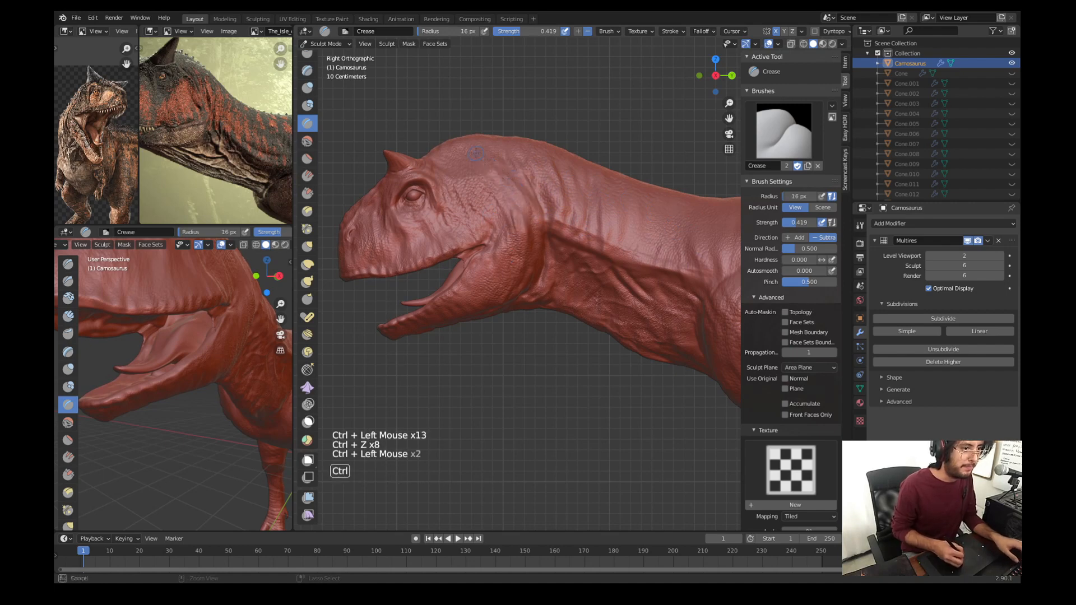
Step: Save the sculpt file after checking the whole creature from the front
middle_click_drag(488, 279, 487, 297, "ctrl")
scroll(486, 297, "down", 4)
mouse_move(486, 297)
middle_mouse_down("shift")
mouse_move(481, 280)
mouse_move(477, 303)
middle_mouse_up("shift")
middle_click_drag(476, 303, 608, 280)
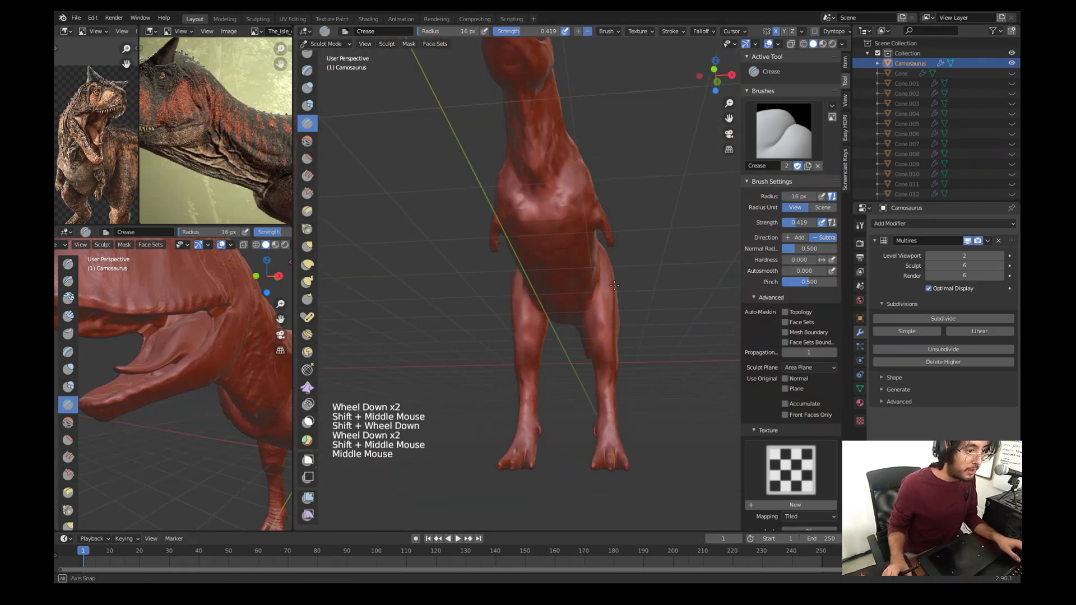
scroll(610, 281, "down", 1)
scroll(609, 280, "down", 2)
key("KP_1")
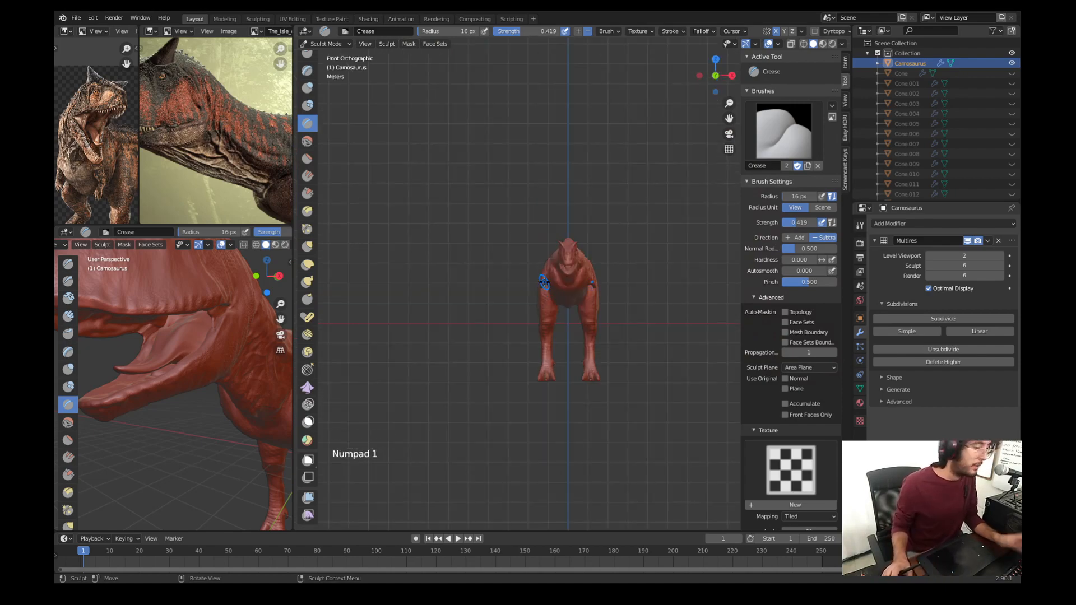
key("ctrl+s")
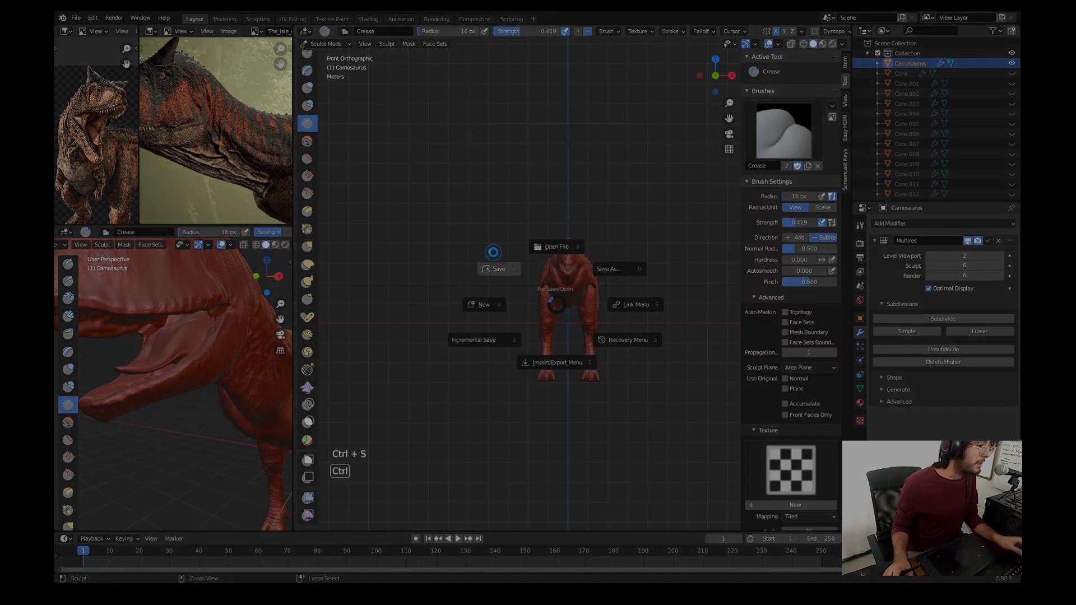